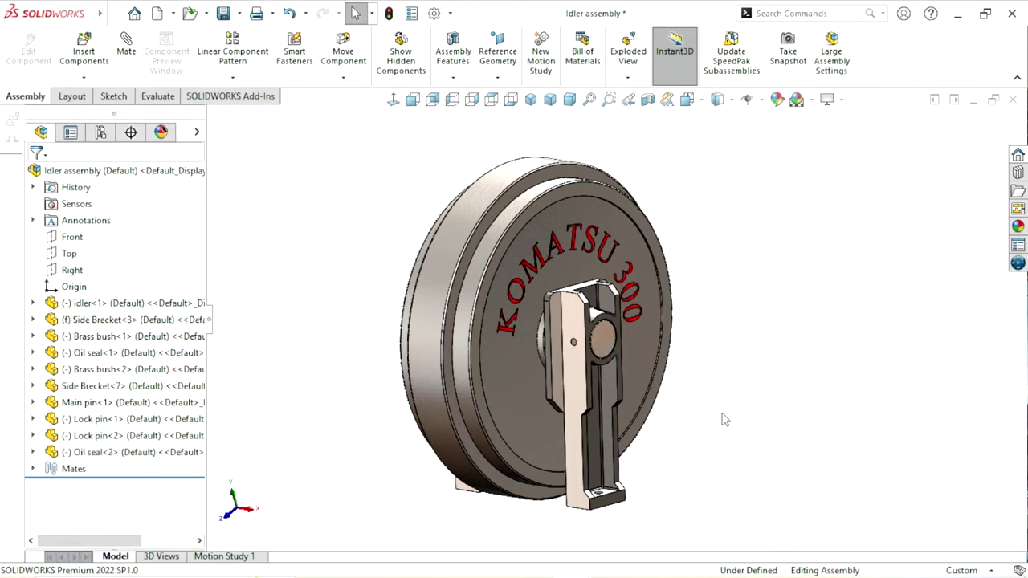
Orbit the view and explode the top-level Idler assembly into its parts
mouse_move(720, 424)
middle_down()
mouse_move(704, 427)
mouse_move(735, 371)
mouse_move(677, 364)
middle_up()
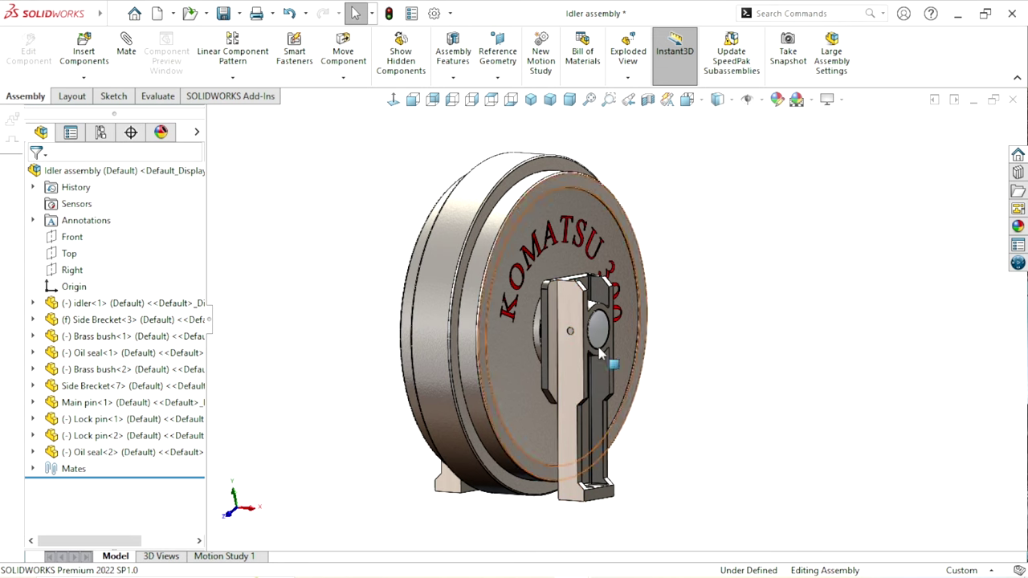
right_click(127, 171)
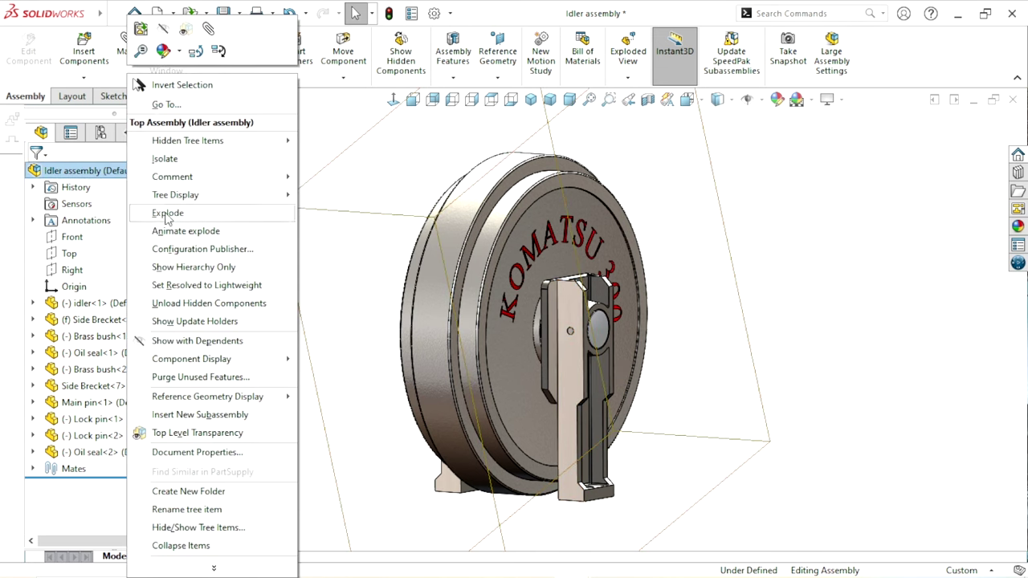
click(168, 213)
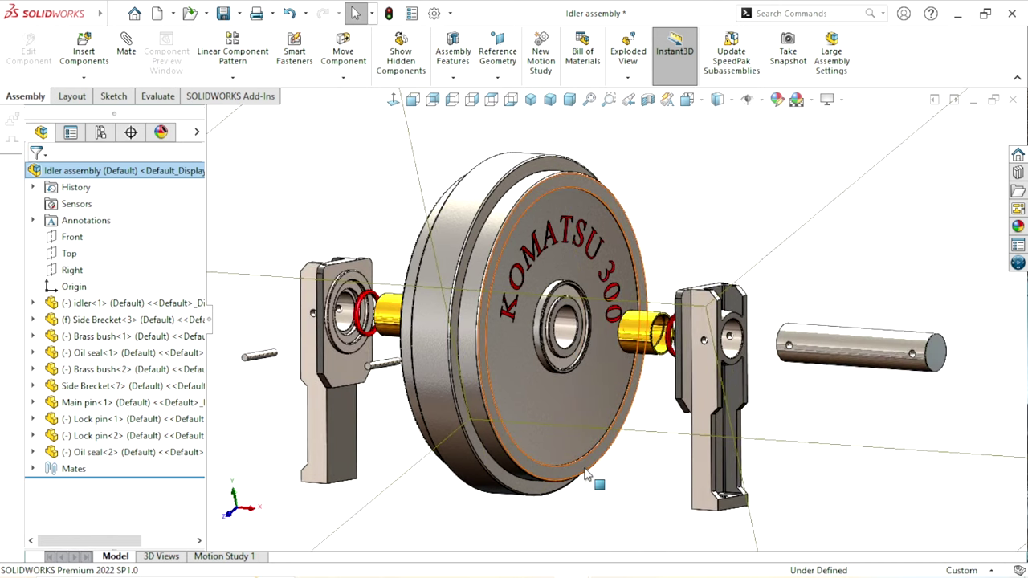
scroll(807, 454, up, 5)
scroll(637, 375, down, 4)
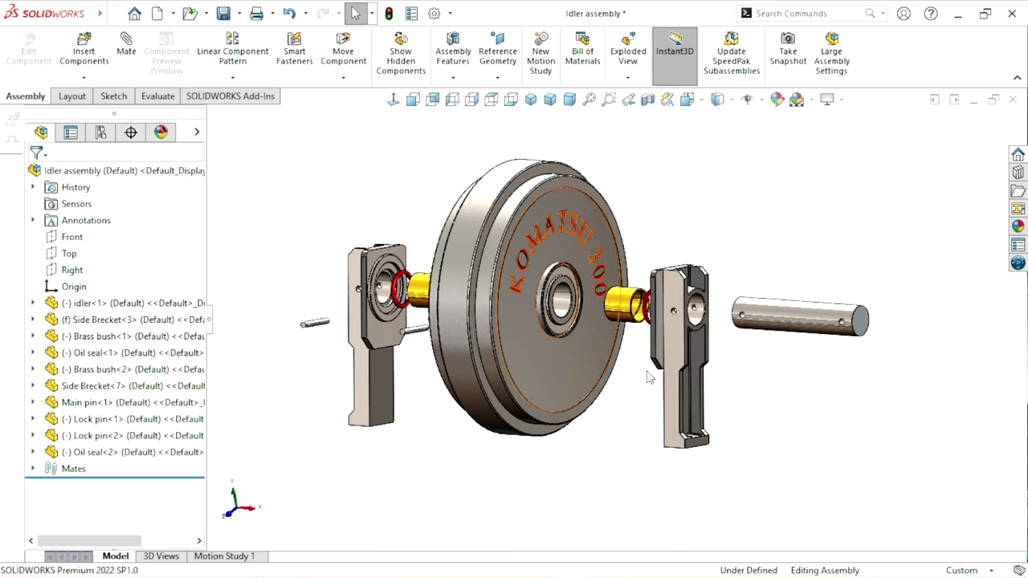
Drag the idler wheel to rotate it, then deselect it and orbit the exploded view slightly
click(474, 210)
mouse_move(474, 210)
mouse_down()
mouse_move(559, 393)
mouse_move(654, 336)
mouse_up()
click(793, 467)
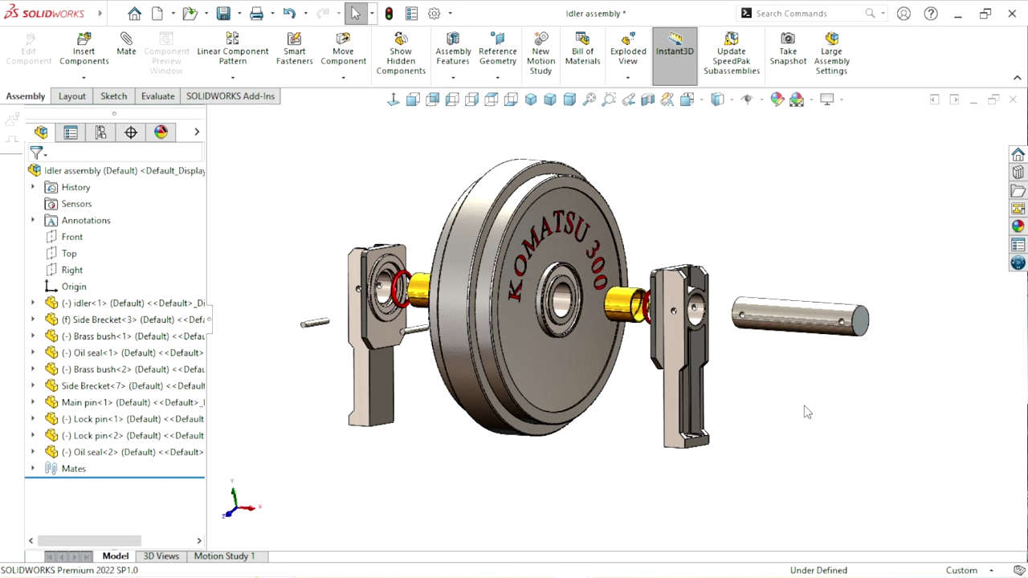
middle_drag(717, 434, 622, 335)
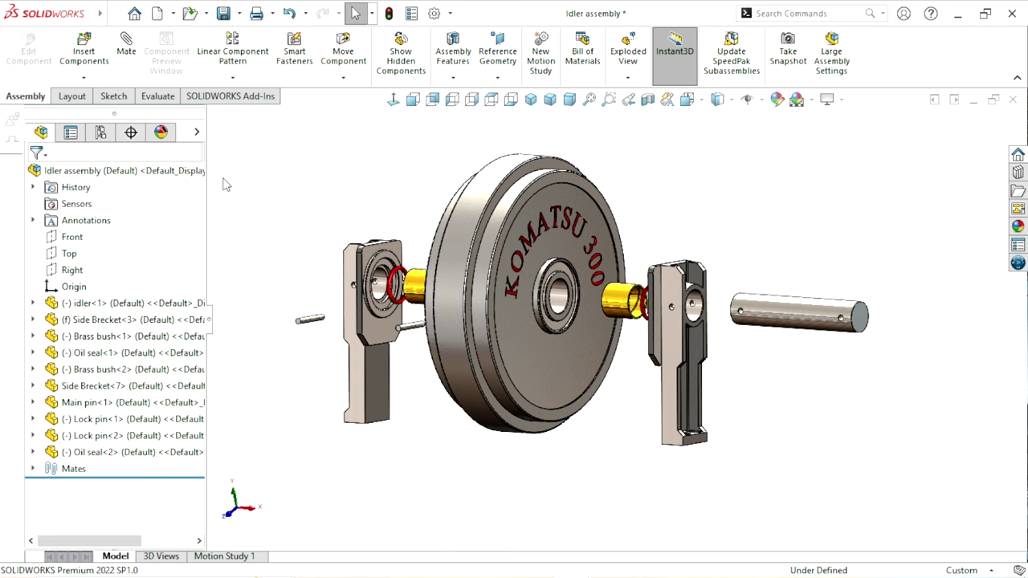
Collapse the exploded Idler assembly back onto the wheel
click(173, 170)
right_click(172, 170)
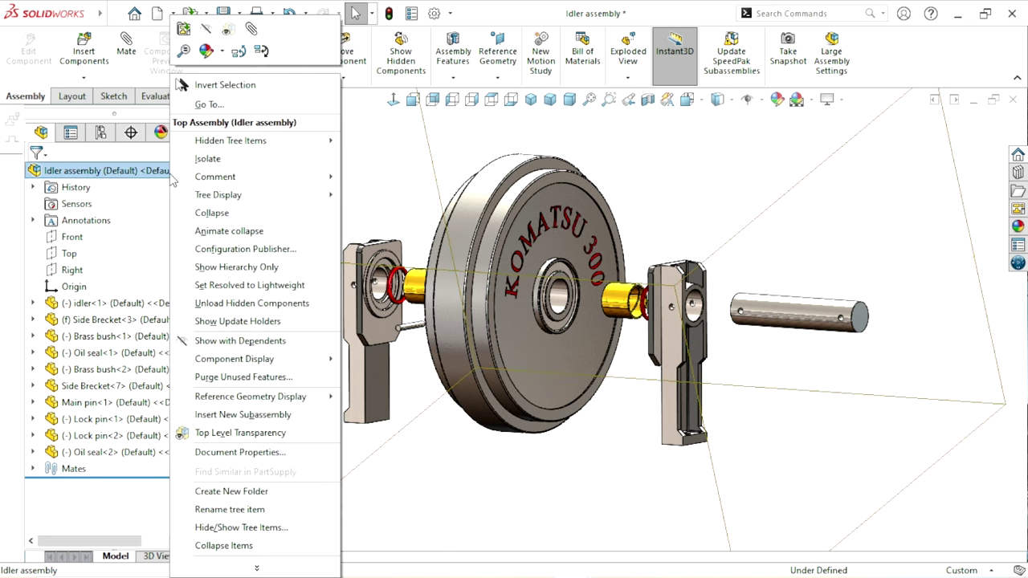
click(240, 214)
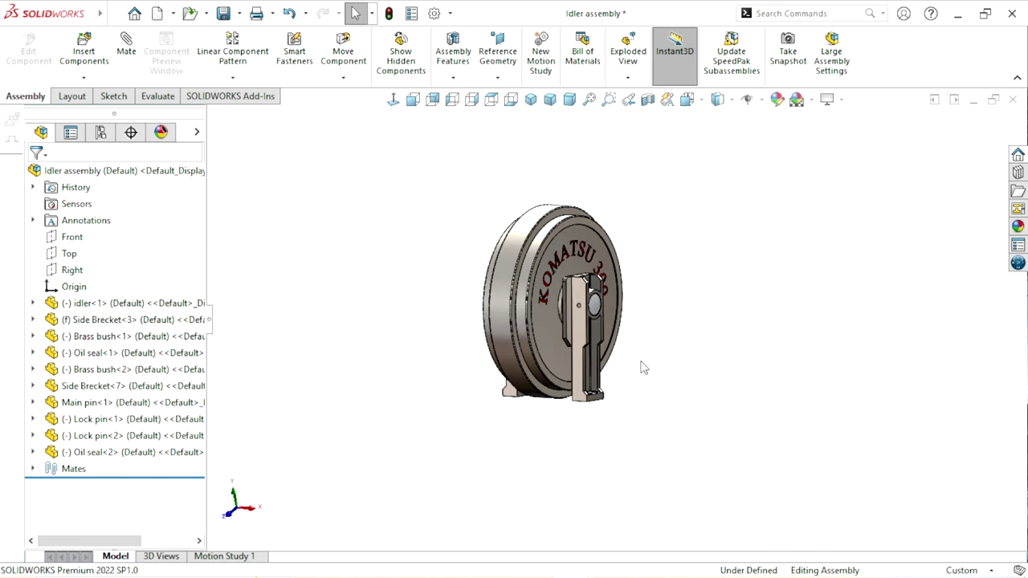
scroll(642, 367, up, 2)
middle_drag(680, 364, 673, 379)
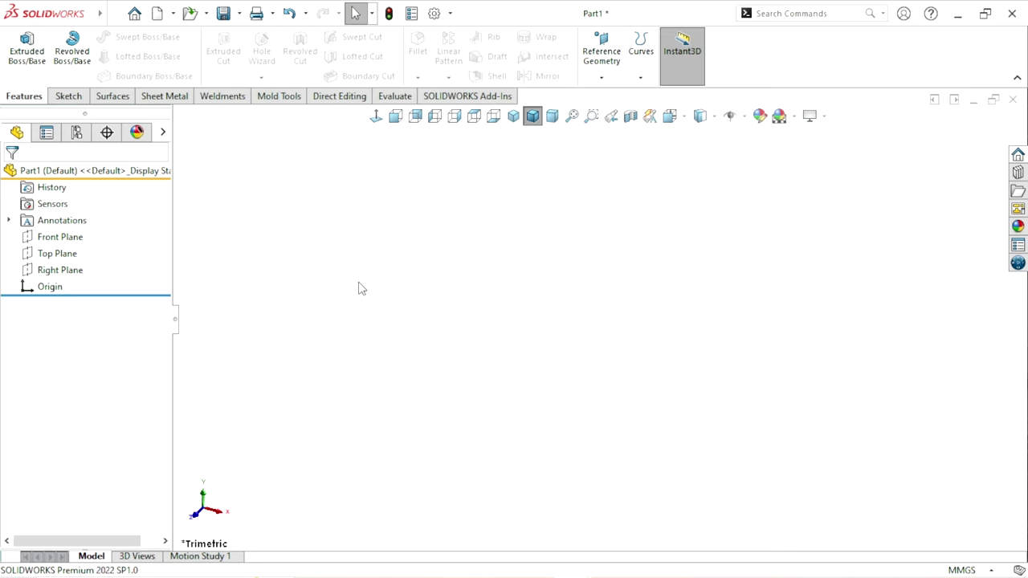
Switch Part1's unit system from MMGS to IPS (inch, pound, second)
click(980, 572)
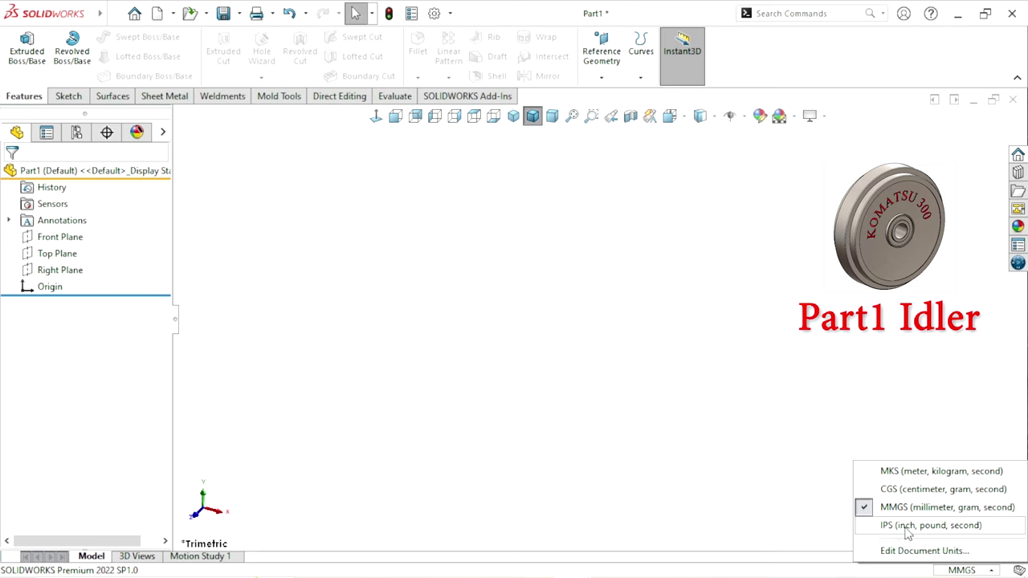
click(907, 527)
click(58, 236)
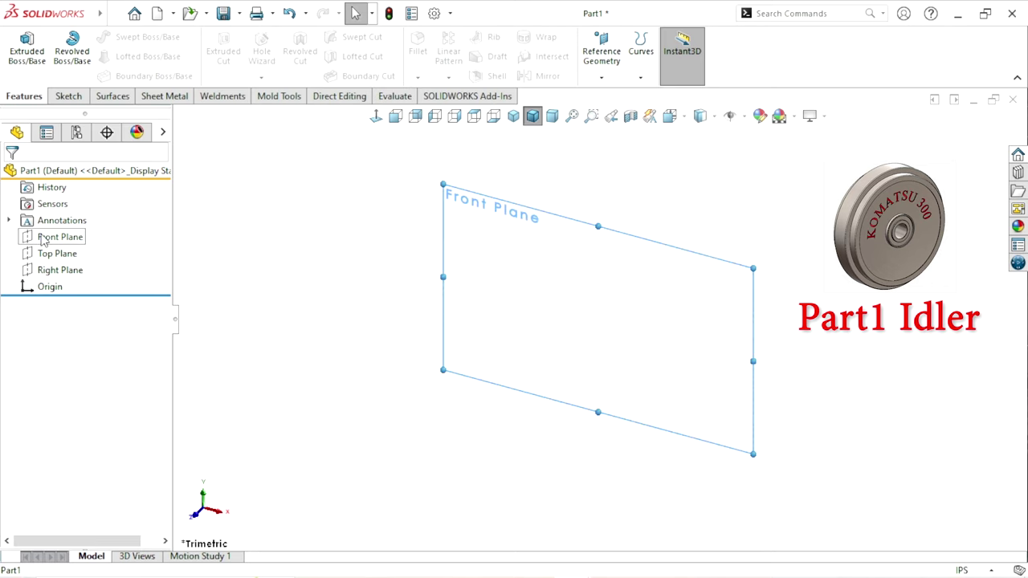
Sketch on the Front Plane a vertical centerline down to the origin and a horizontal one leftward
click(53, 211)
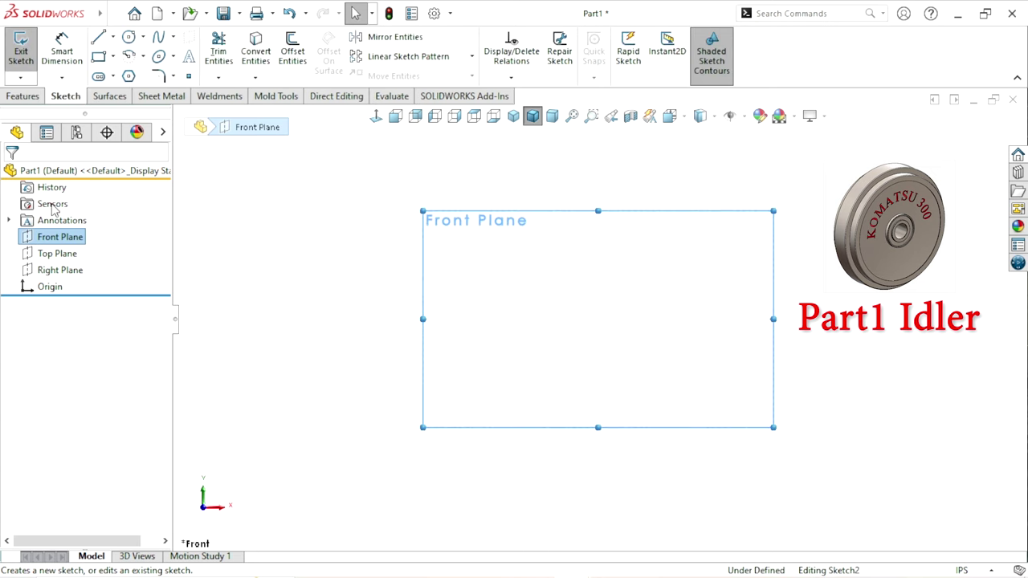
click(113, 38)
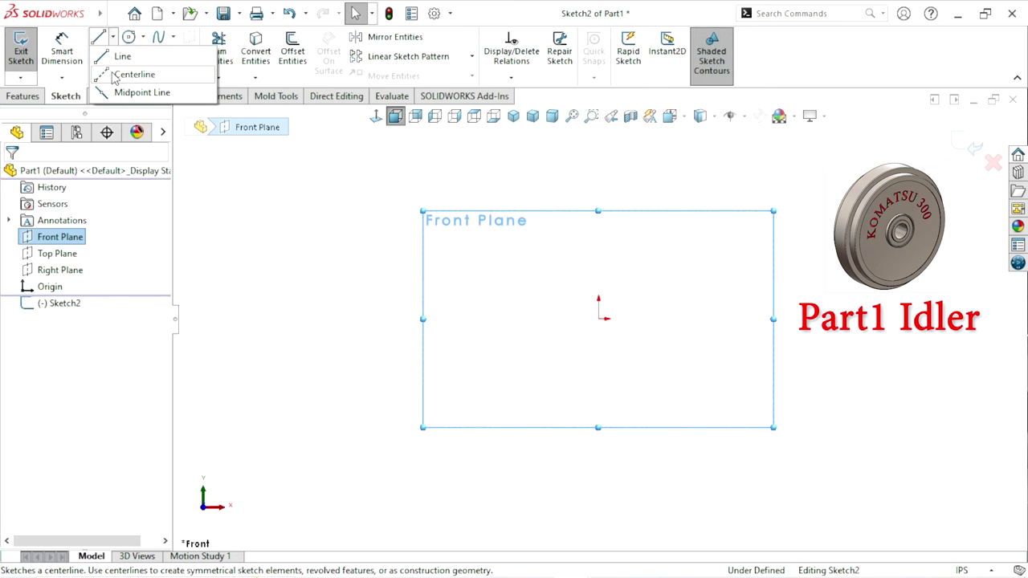
click(114, 75)
click(597, 167)
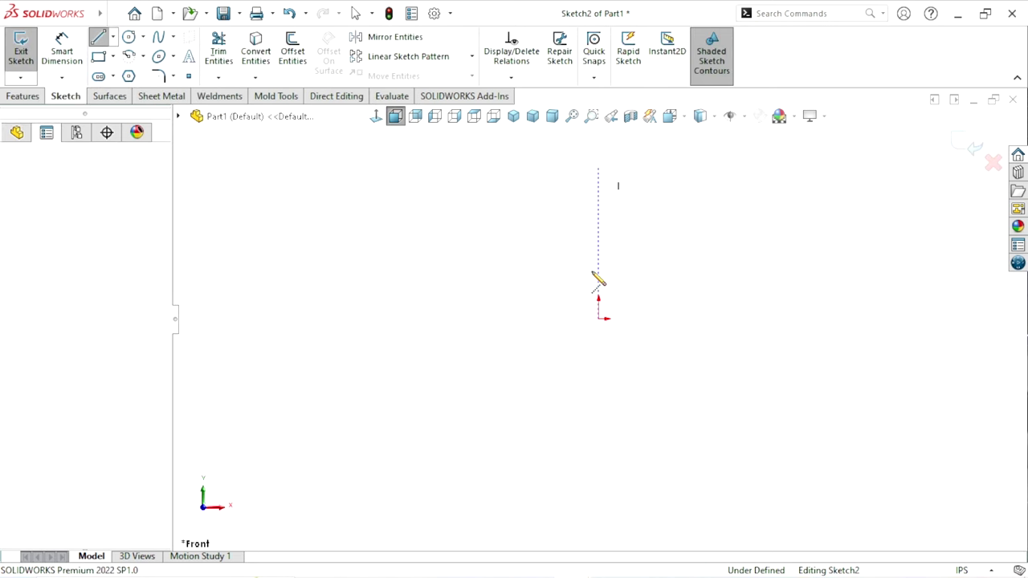
click(598, 319)
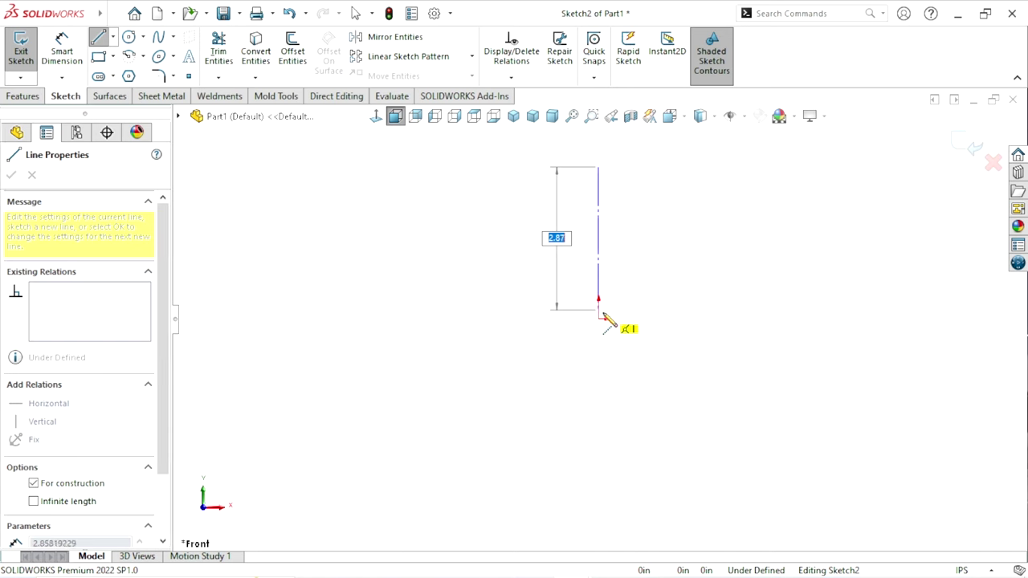
click(443, 319)
right_click(502, 219)
click(534, 230)
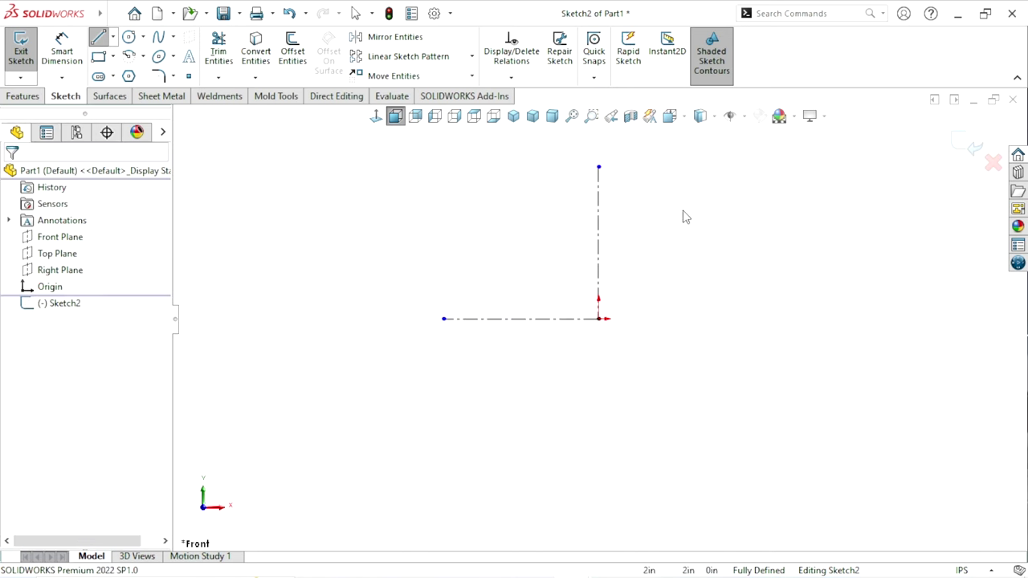
Apply an Equal relation to the two centerlines
drag(681, 213, 486, 357)
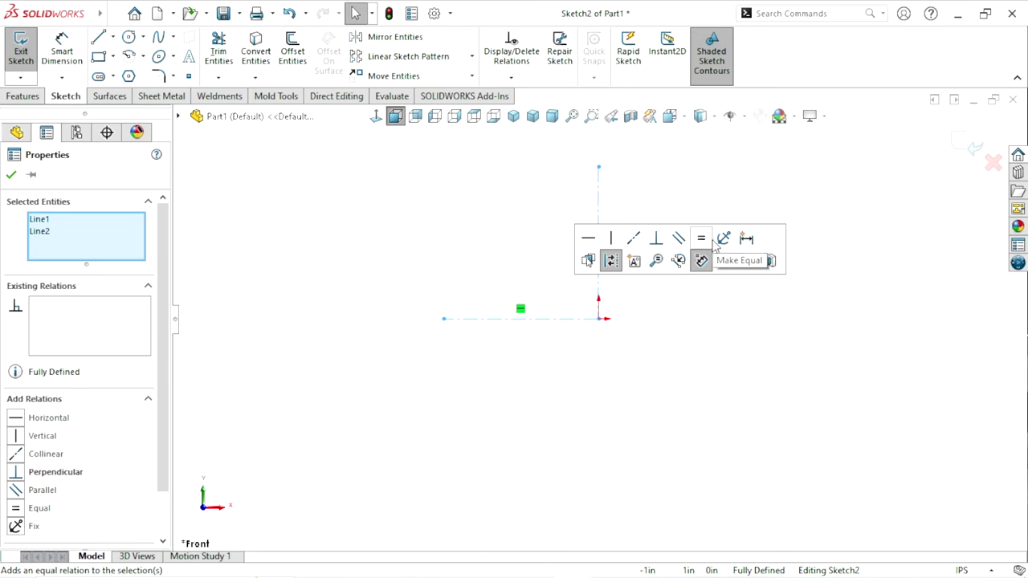
click(699, 310)
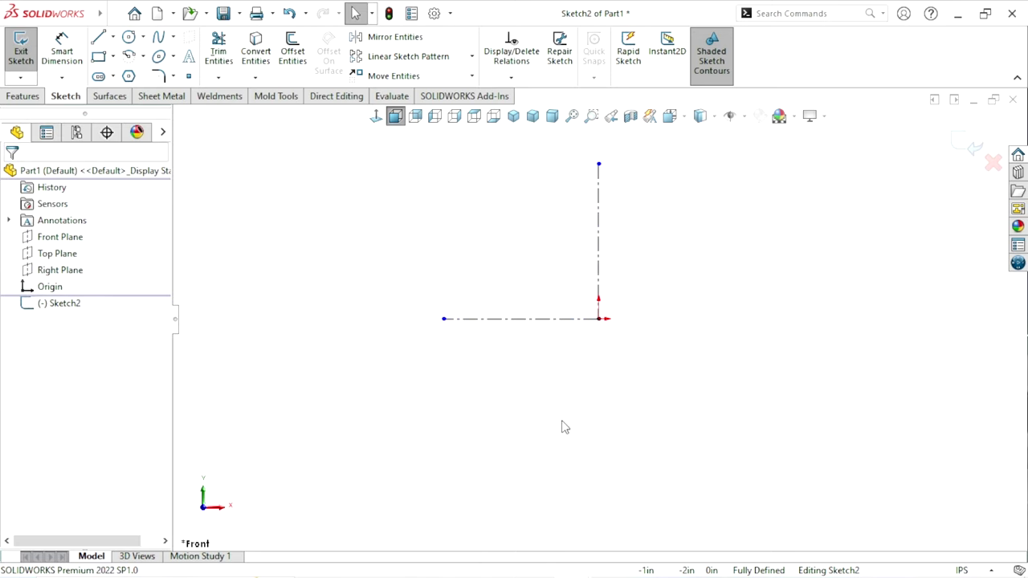
scroll(562, 421, up, 2)
scroll(629, 238, down, 2)
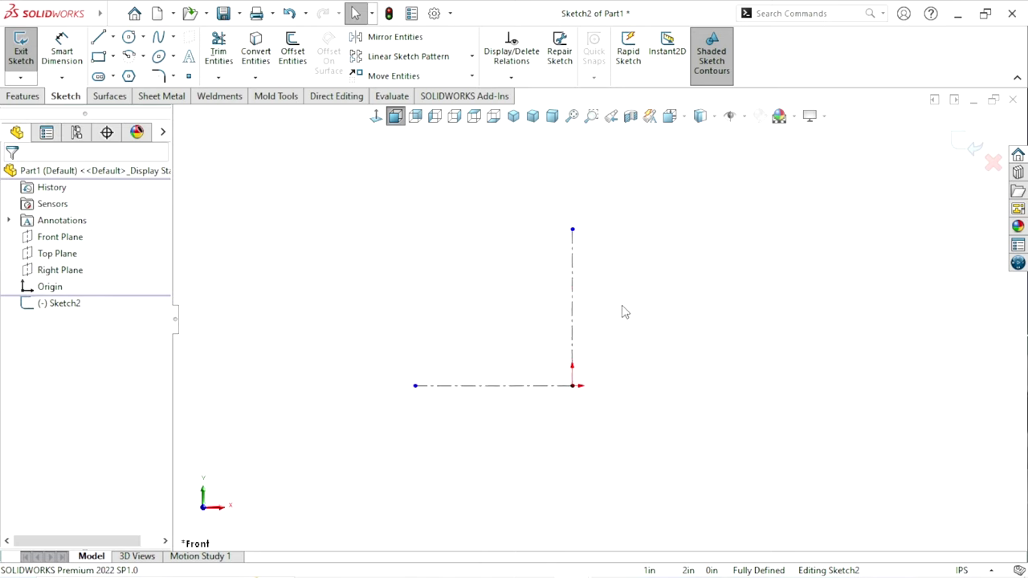
click(98, 38)
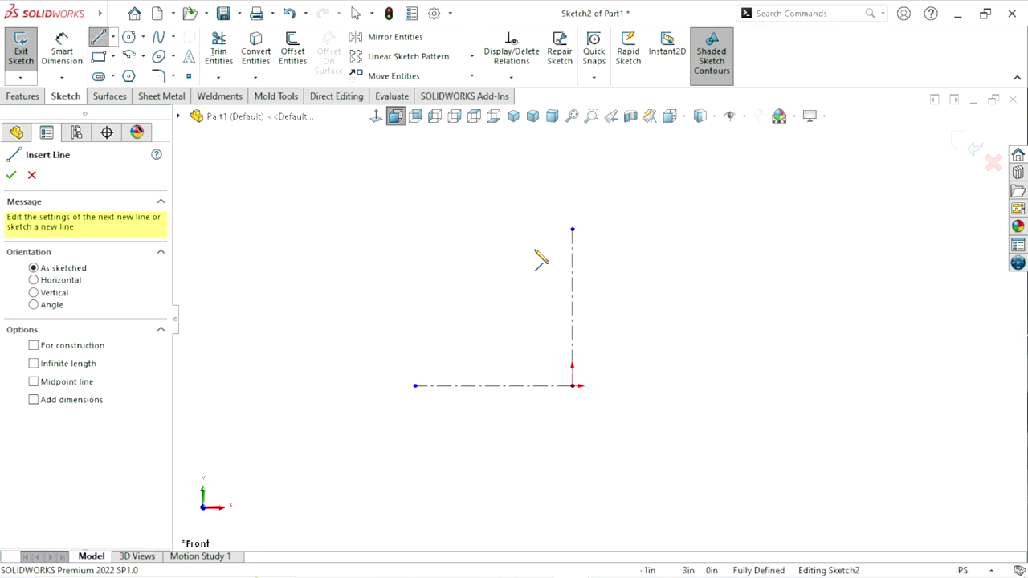
Draw a midpoint horizontal line centred on the vertical centerline as the profile's bottom
click(113, 37)
click(141, 91)
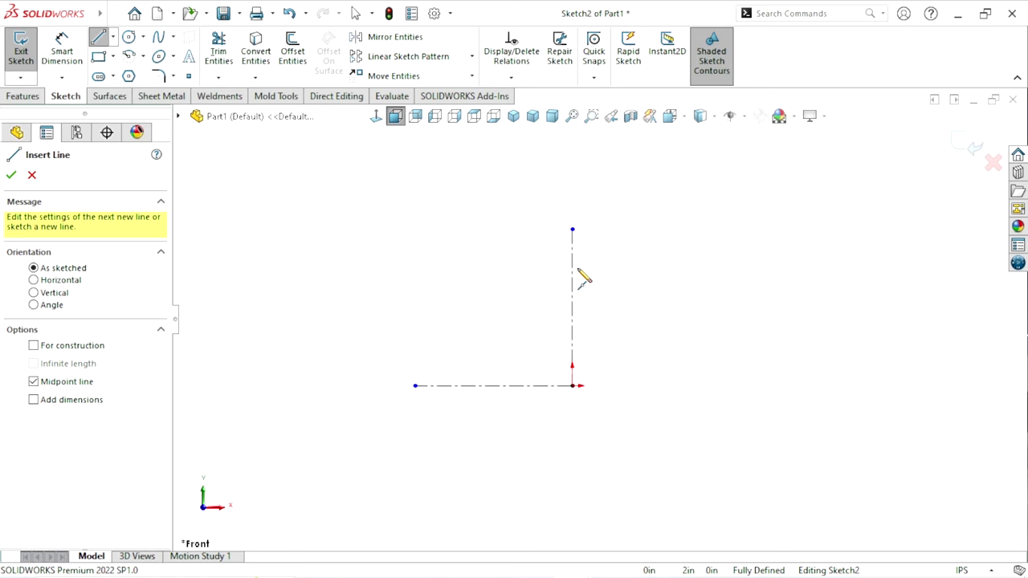
click(571, 266)
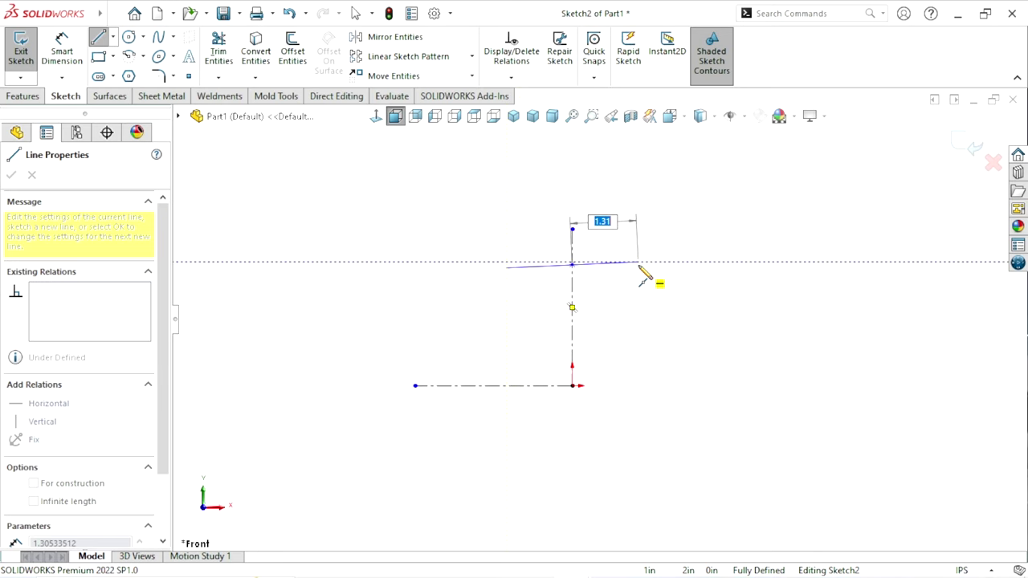
click(637, 264)
right_click(680, 215)
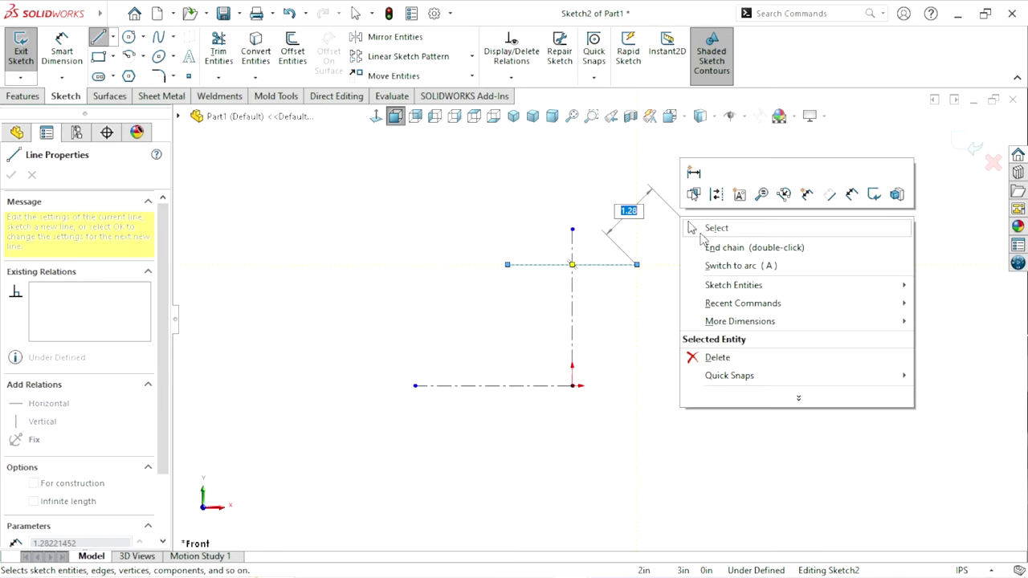
click(715, 227)
click(604, 265)
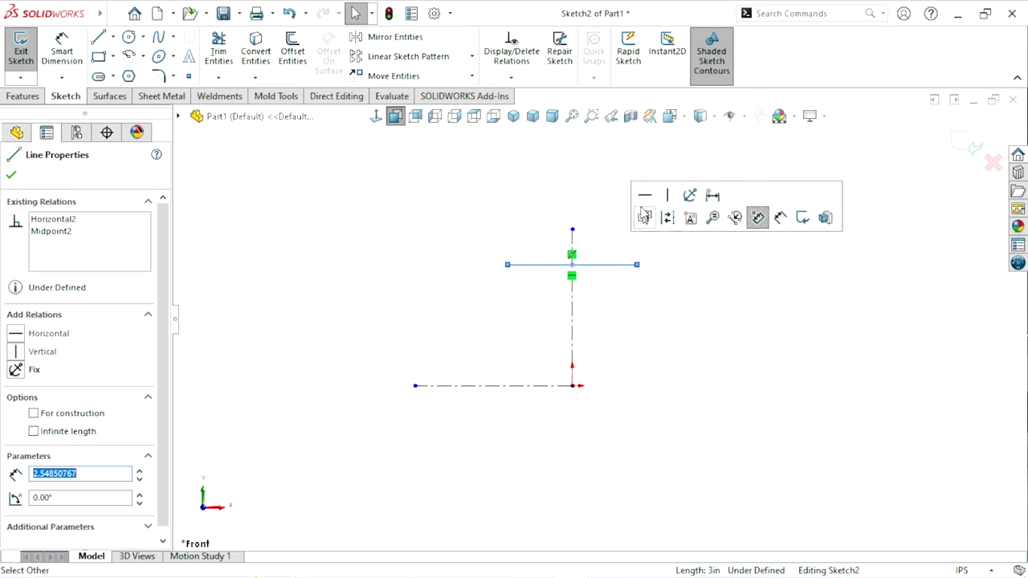
click(592, 312)
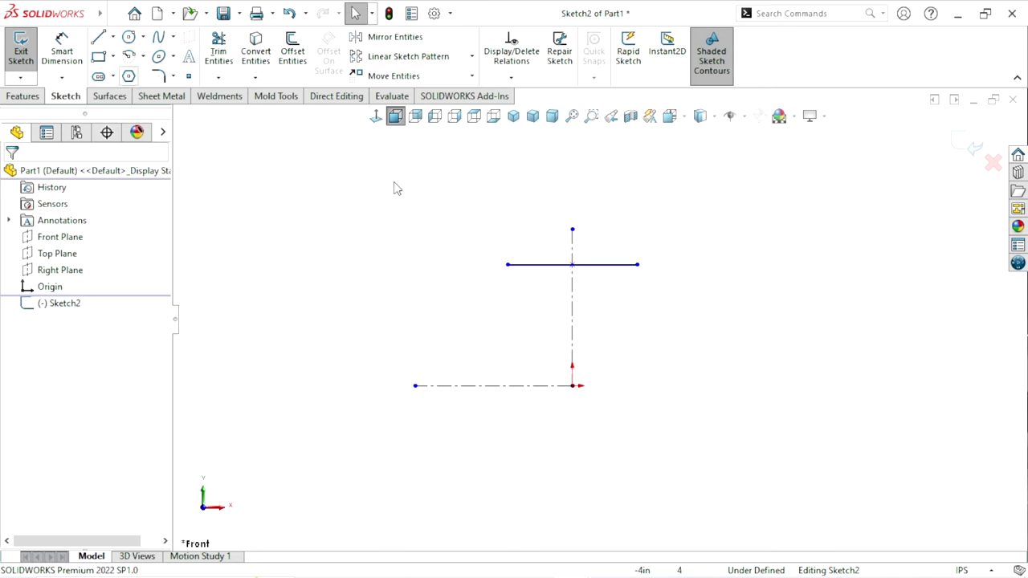
Draw a shorter midpoint line centred above it as the profile's top
click(114, 37)
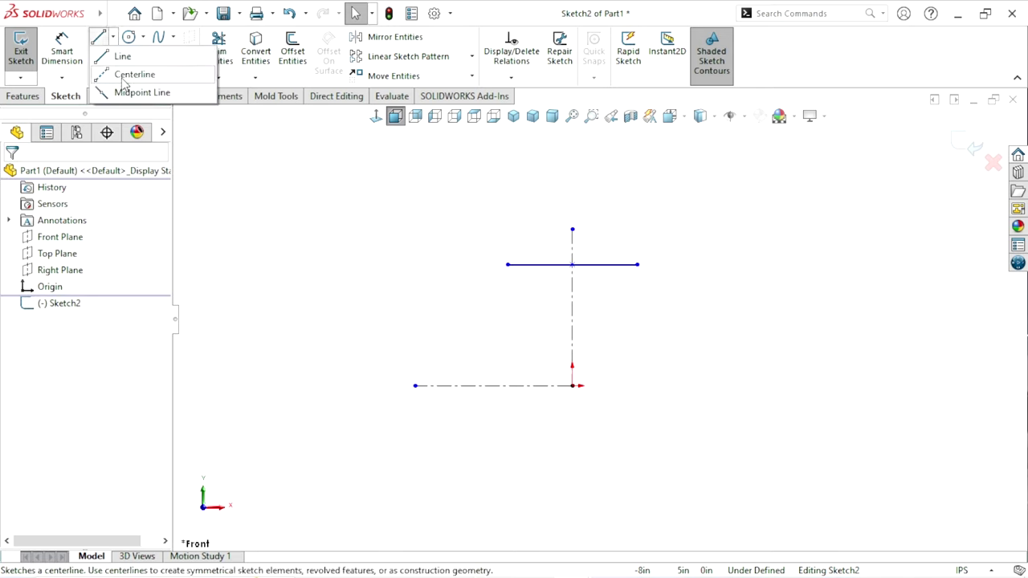
click(137, 92)
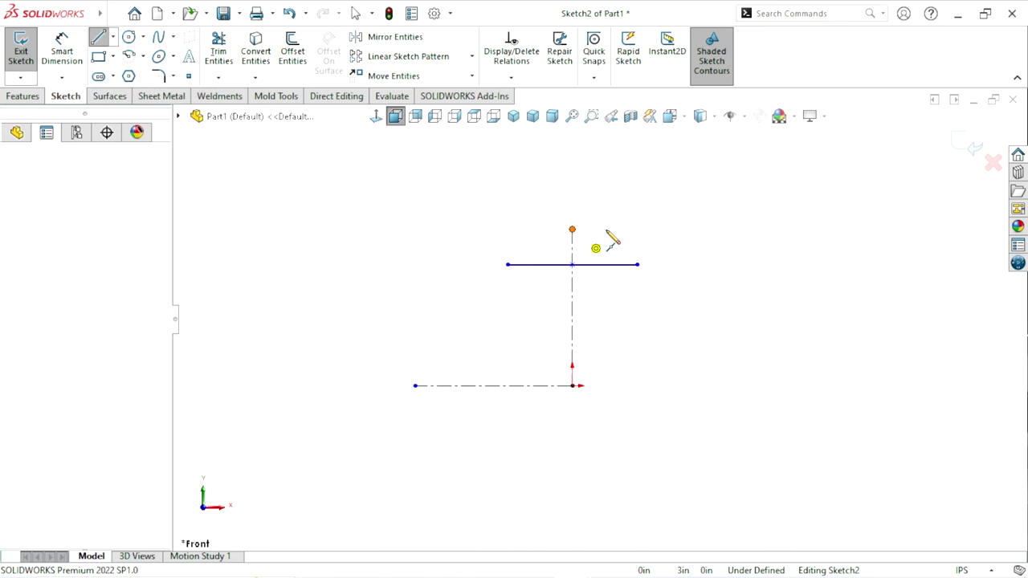
drag(571, 231, 606, 230)
right_click(633, 235)
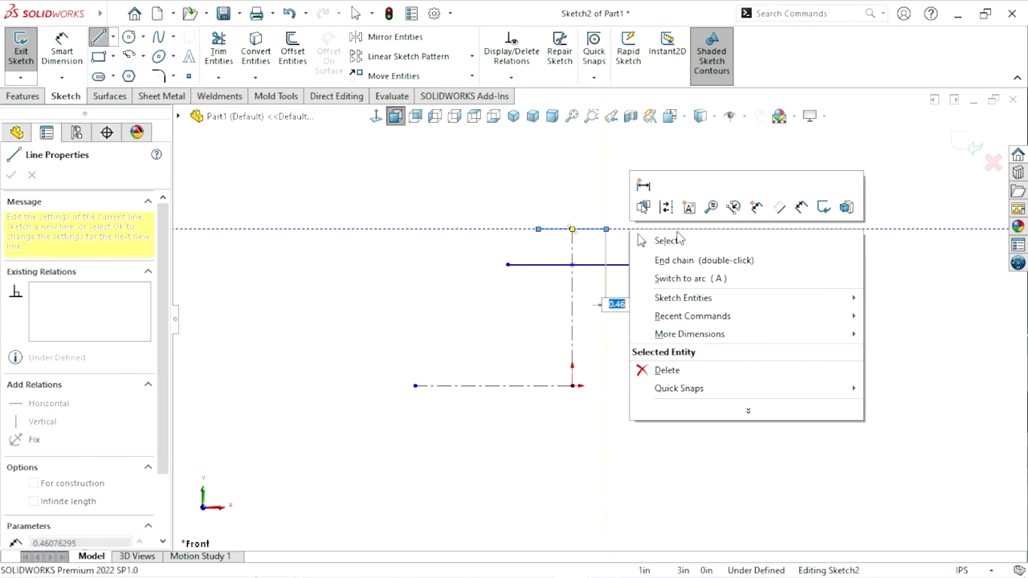
click(678, 239)
Draw the step from the top line's right end down, across and down to the bottom line's end
click(97, 40)
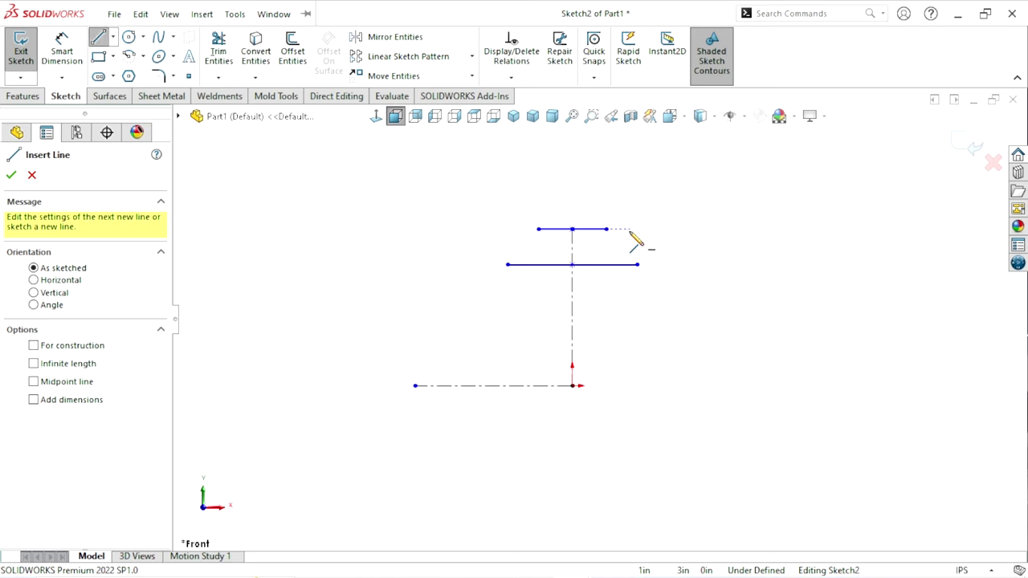
click(607, 229)
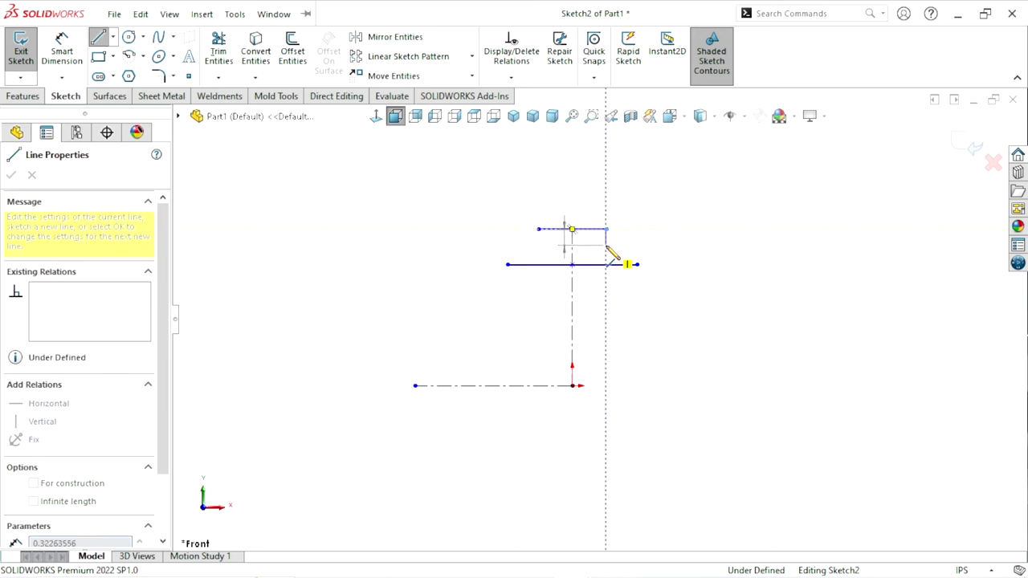
click(637, 245)
click(636, 265)
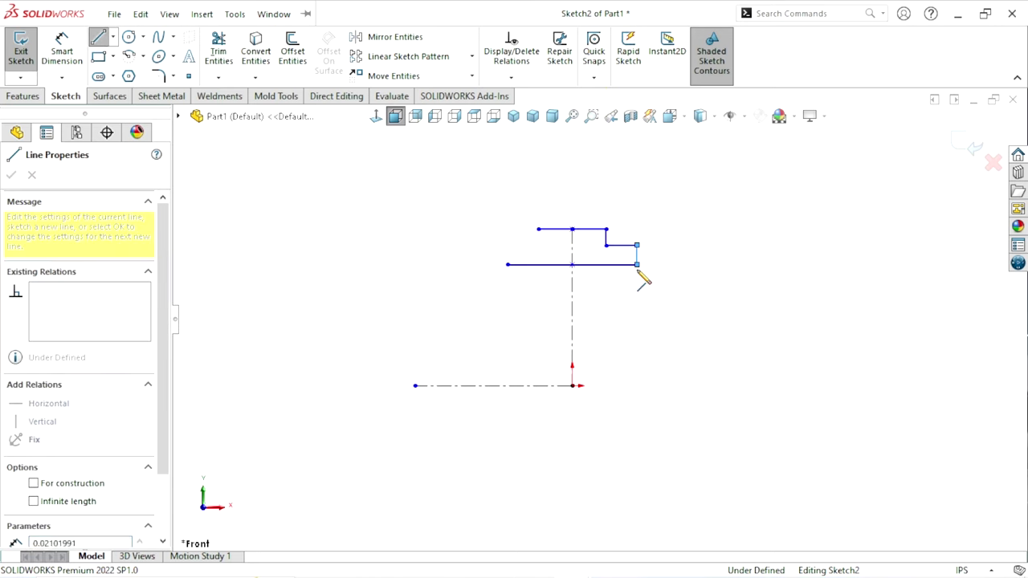
right_click(645, 277)
click(575, 289)
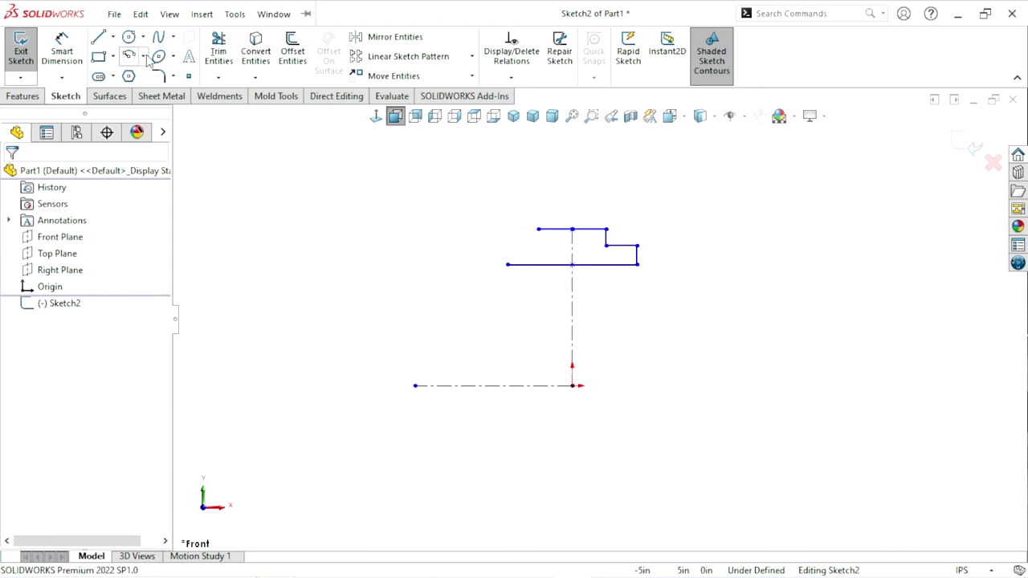
Mirror the top line and the three step lines about the vertical centerline
click(390, 37)
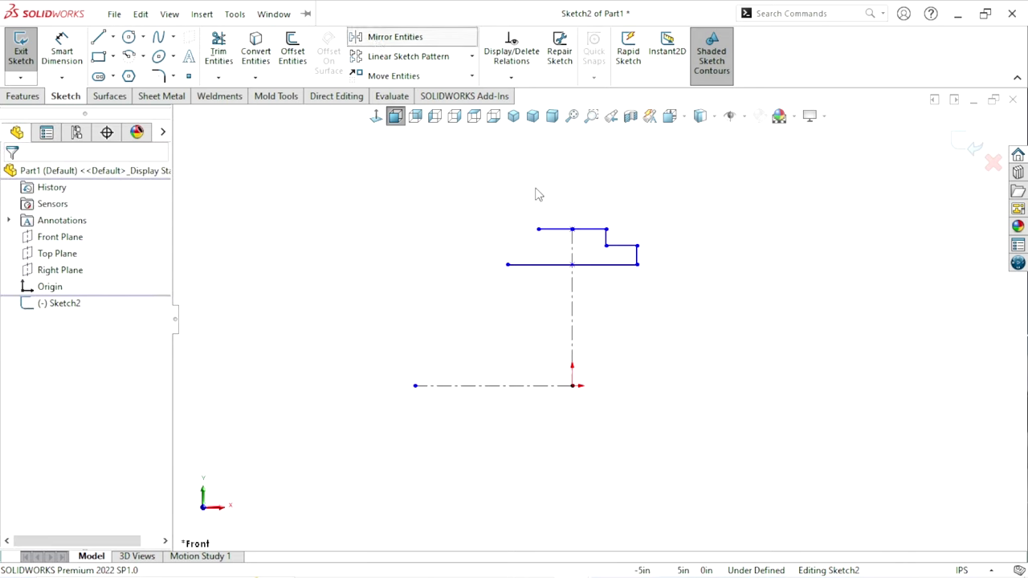
click(599, 230)
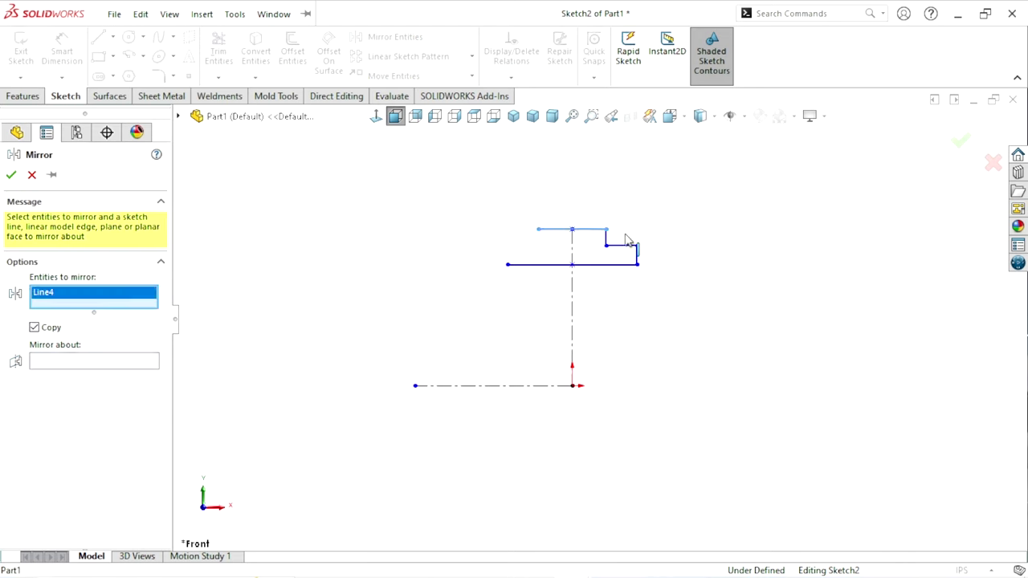
click(605, 241)
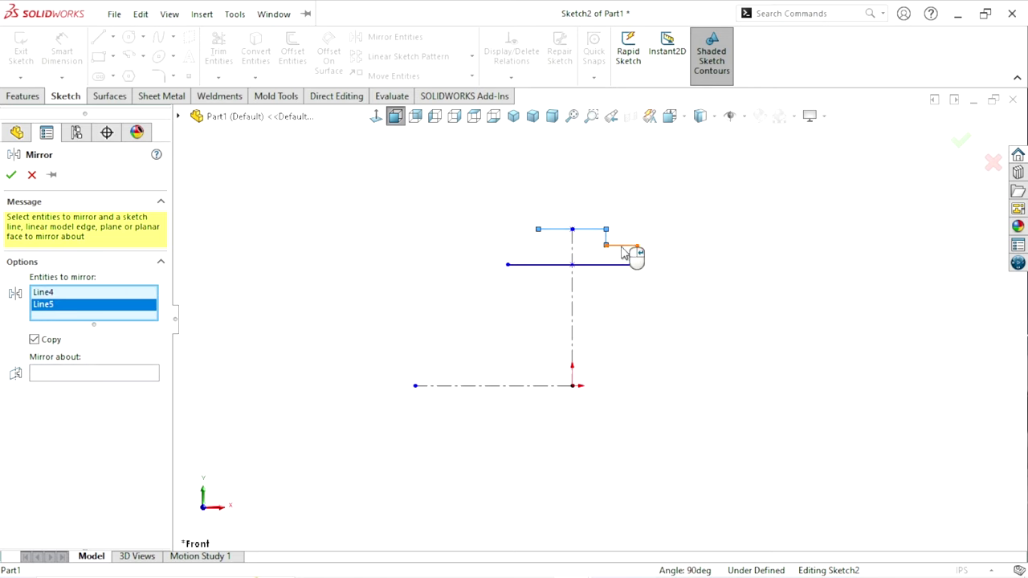
click(622, 244)
click(637, 256)
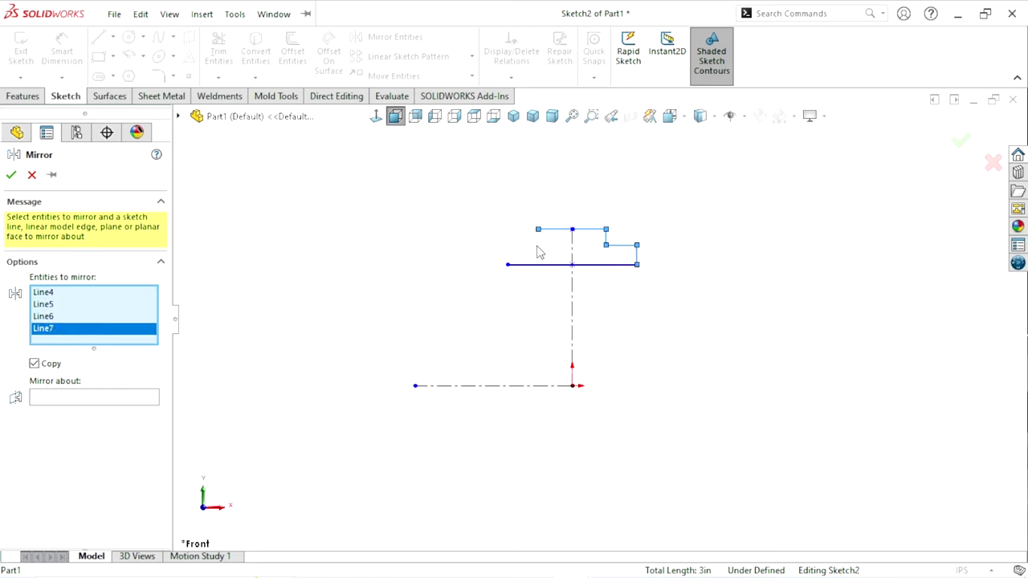
click(50, 399)
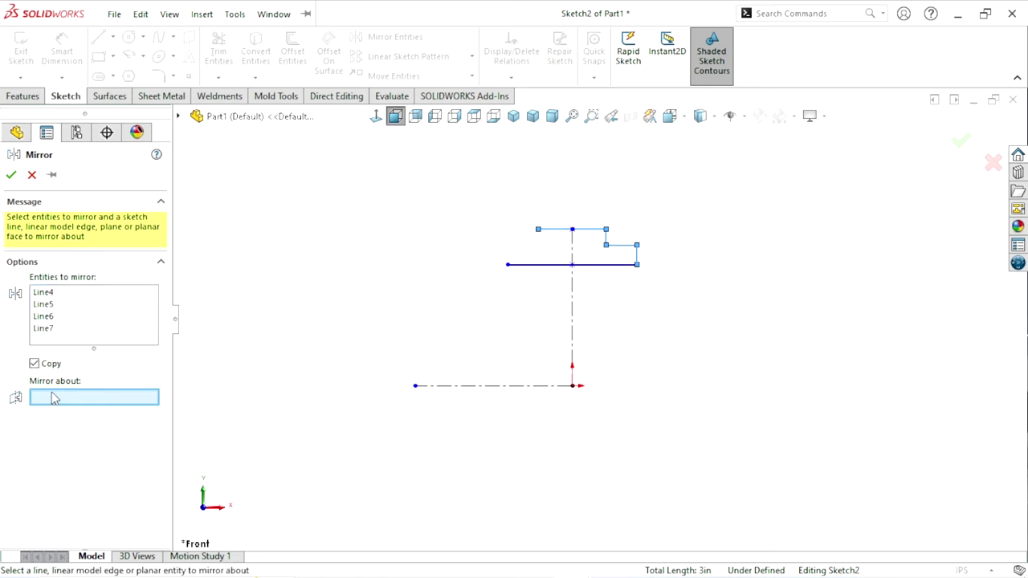
click(572, 255)
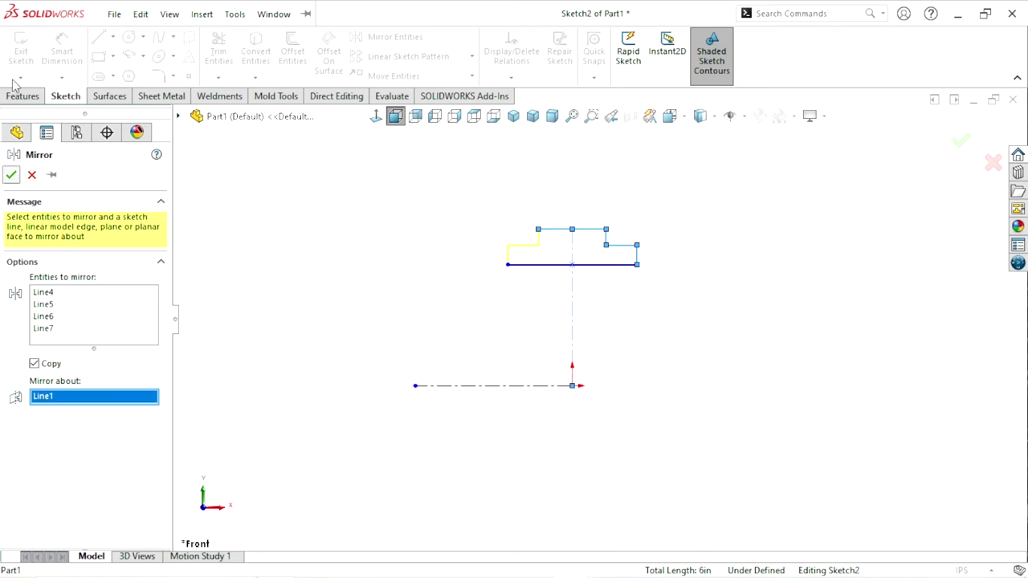
key(Return)
Dimension the profile's top width to 3 and bottom width to 6
click(67, 56)
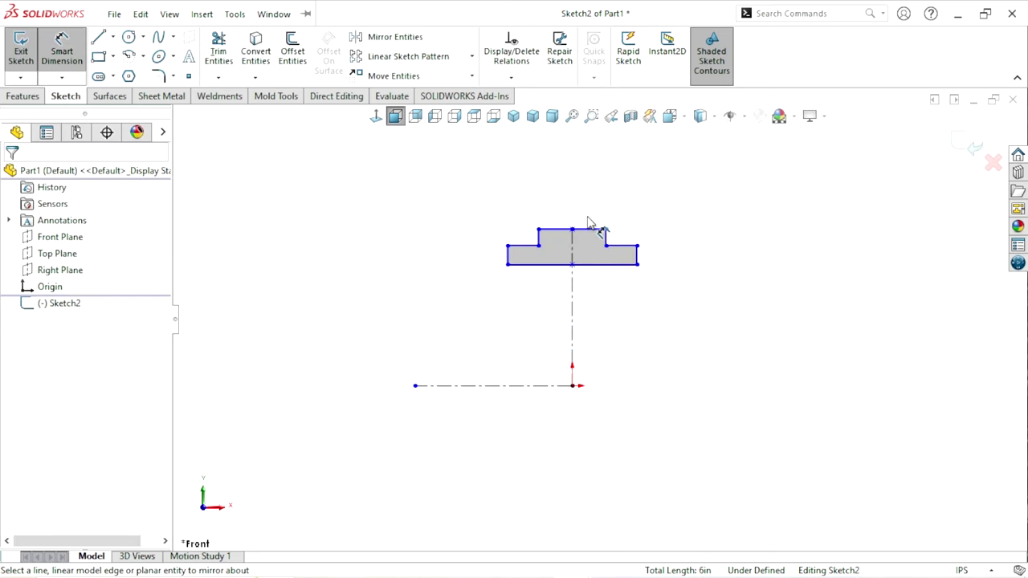
click(553, 232)
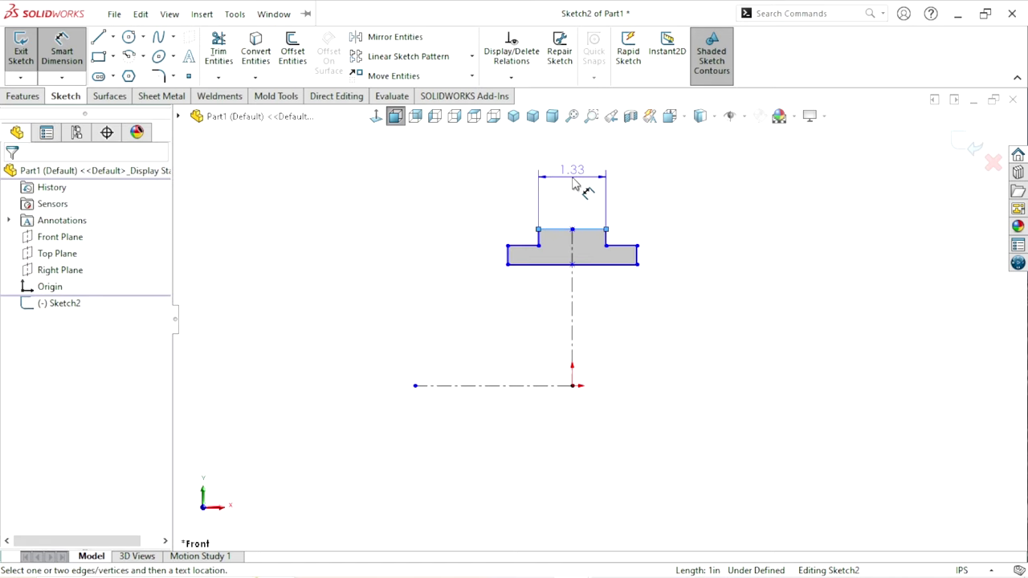
click(573, 184)
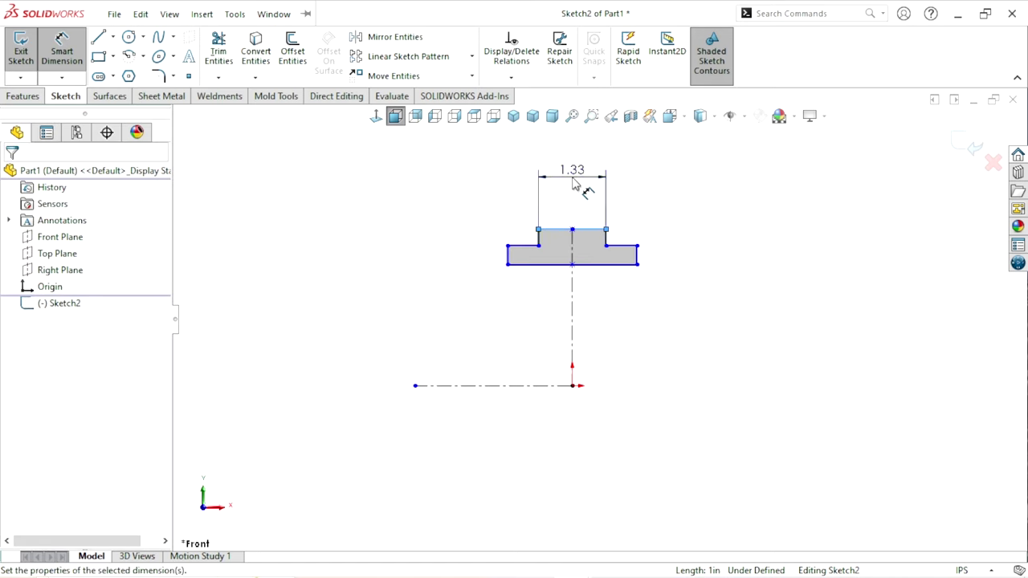
text(3)
key(Return)
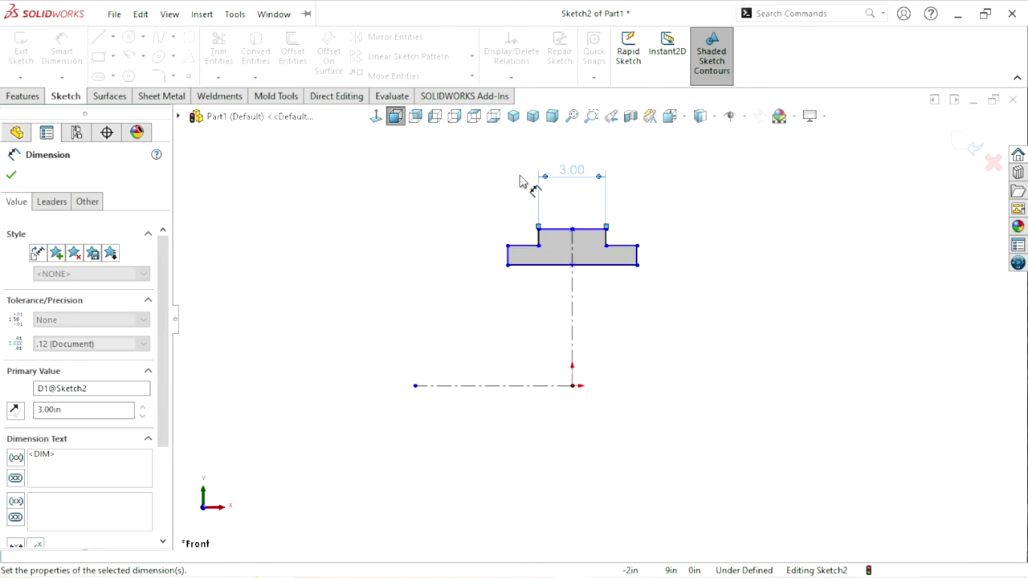
scroll(643, 297, down, 1)
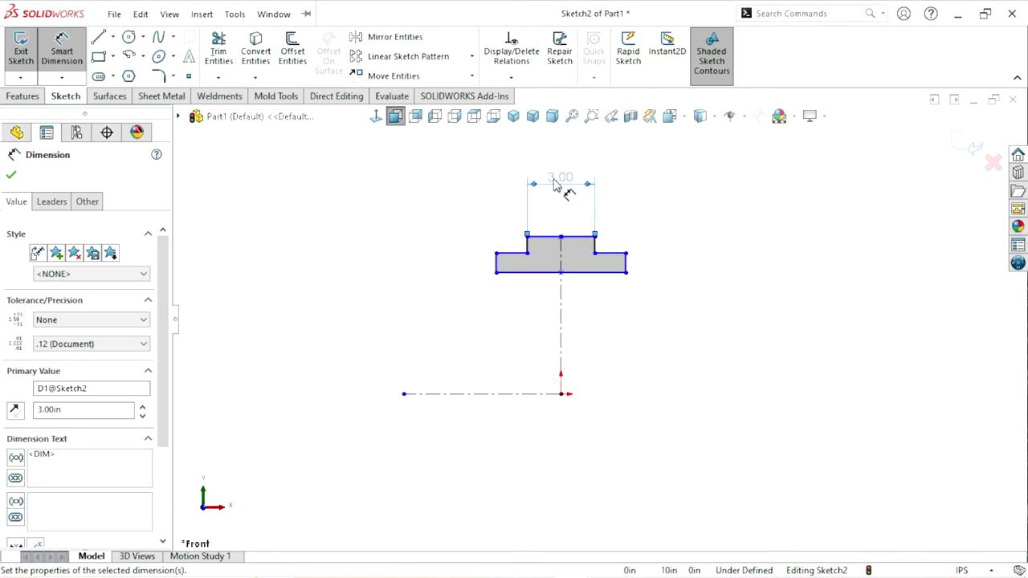
drag(553, 184, 554, 201)
click(619, 325)
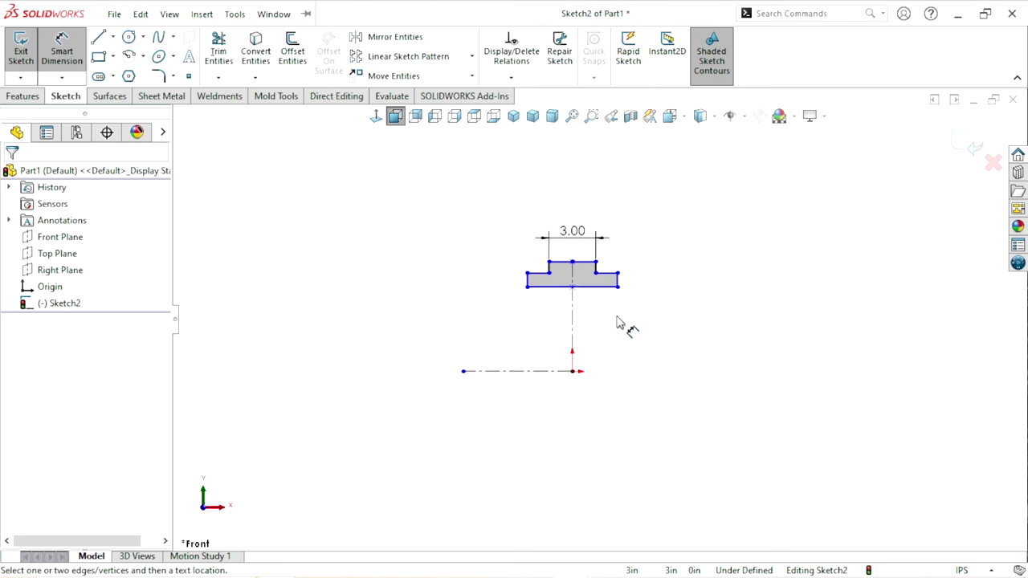
click(518, 283)
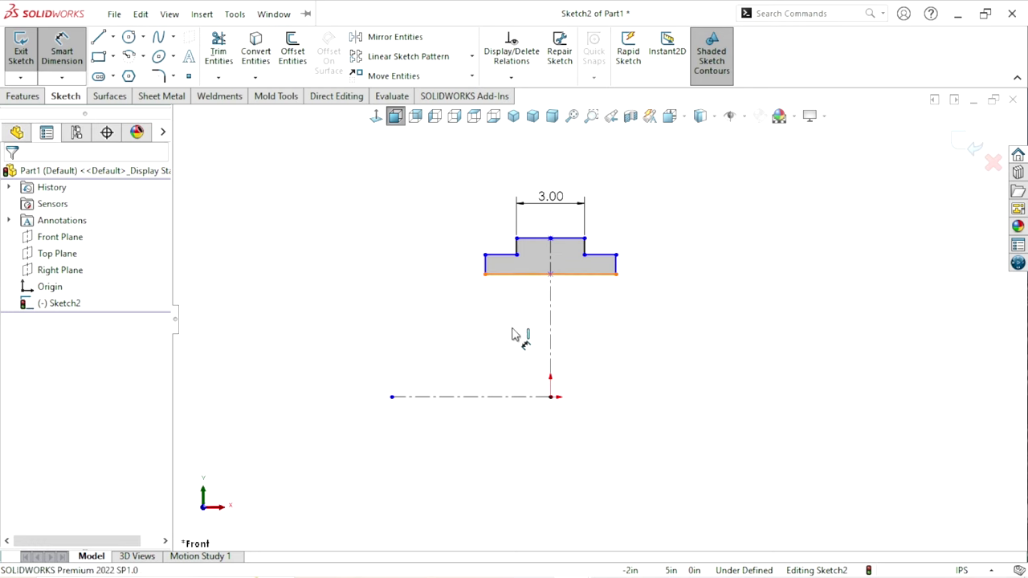
click(571, 330)
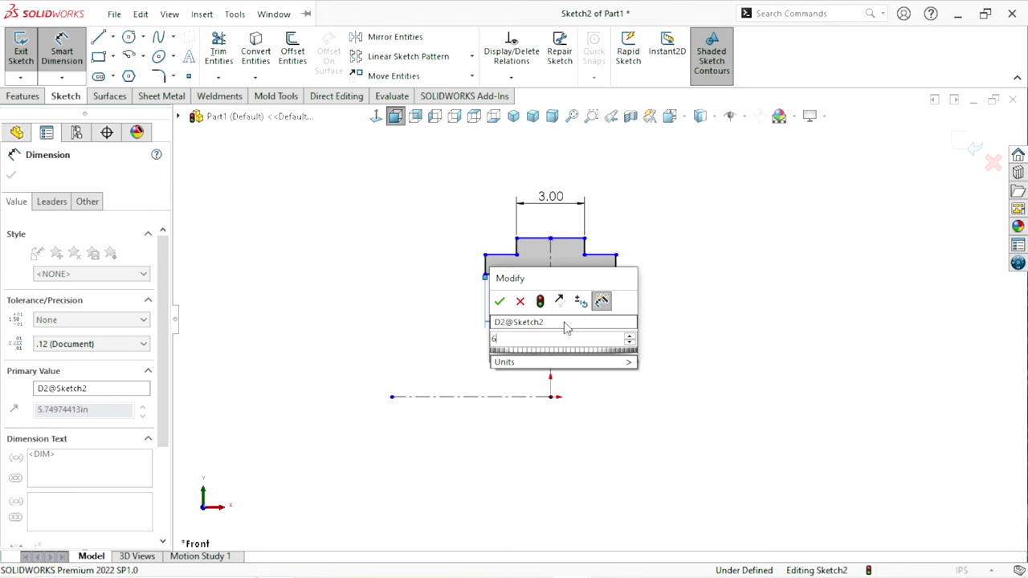
text(6)
key(Return)
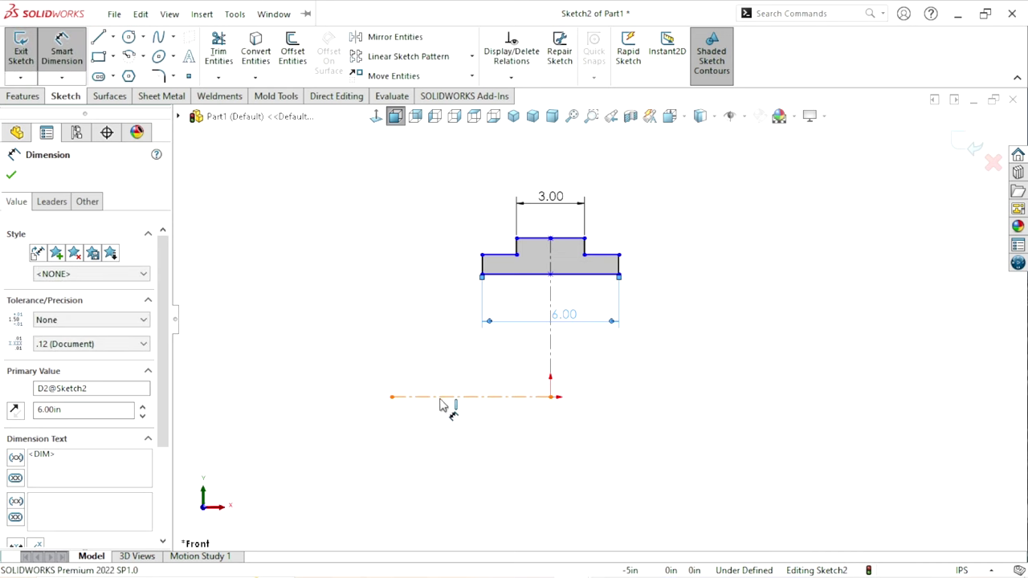
Add the 20.00 vertical dimension from the horizontal centerline, left of the profile
click(440, 399)
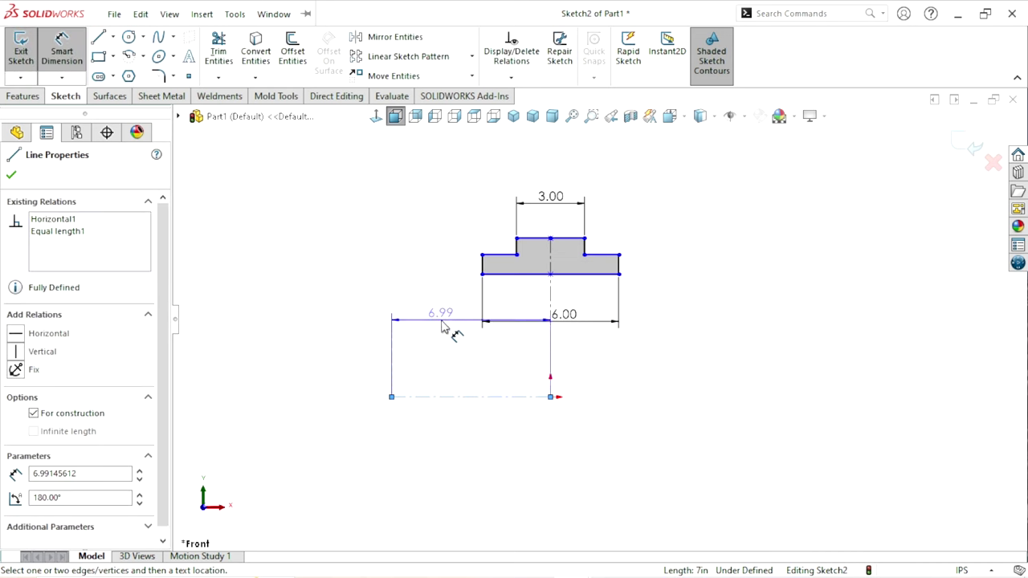
mouse_move(441, 325)
mouse_down()
mouse_move(488, 259)
mouse_move(500, 264)
mouse_up()
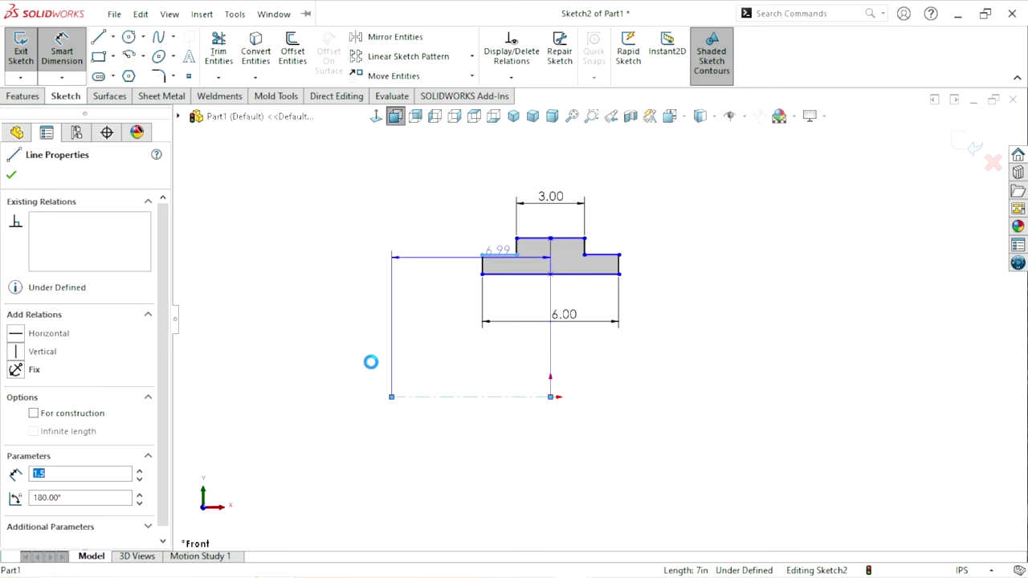
click(336, 426)
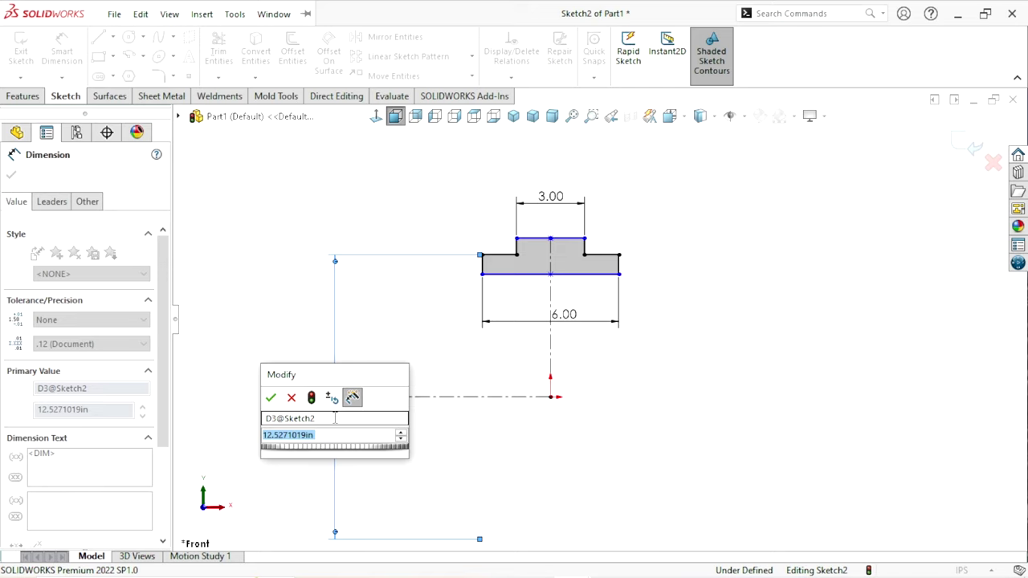
text(4)
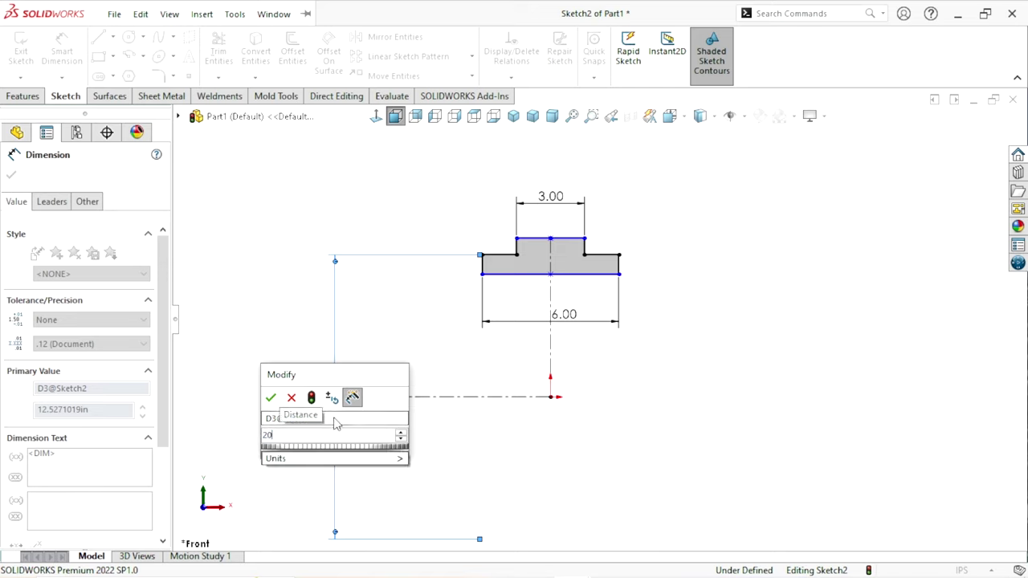
key(Escape)
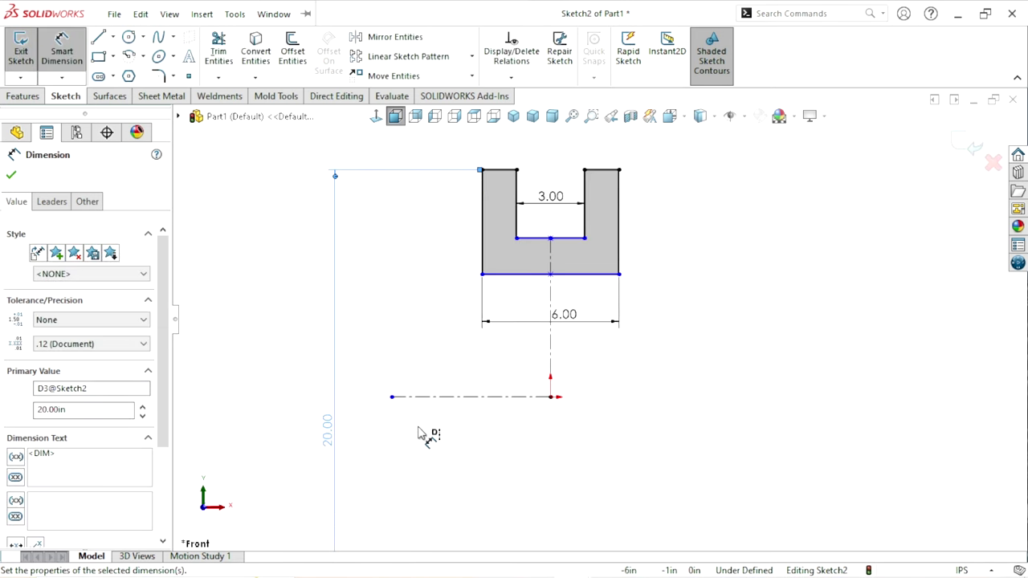
scroll(642, 361, up, 2)
scroll(546, 260, down, 2)
Dimension the notch's bottom line to 22 vertically, placed left of the profile
click(534, 247)
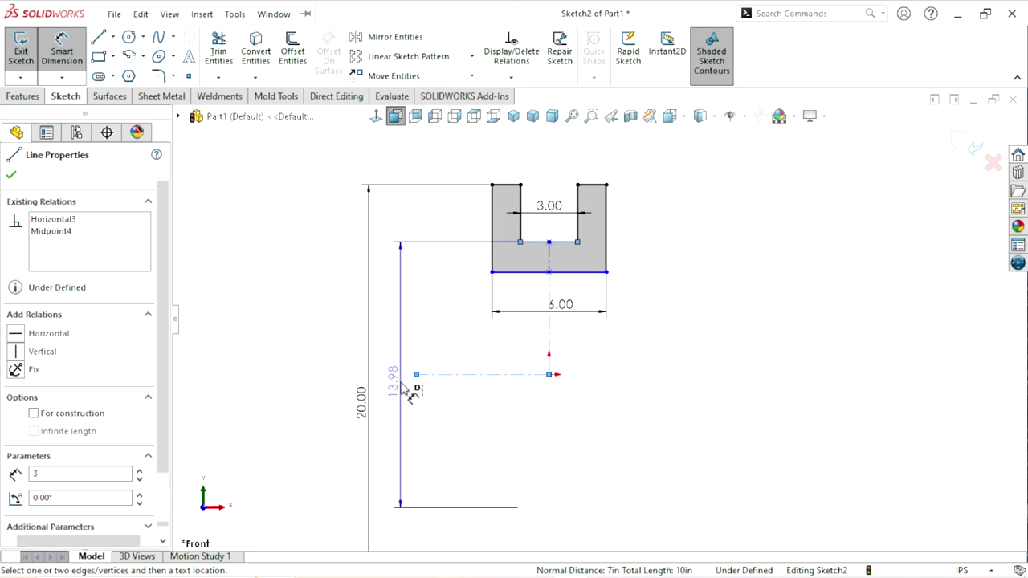
click(401, 389)
text(22)
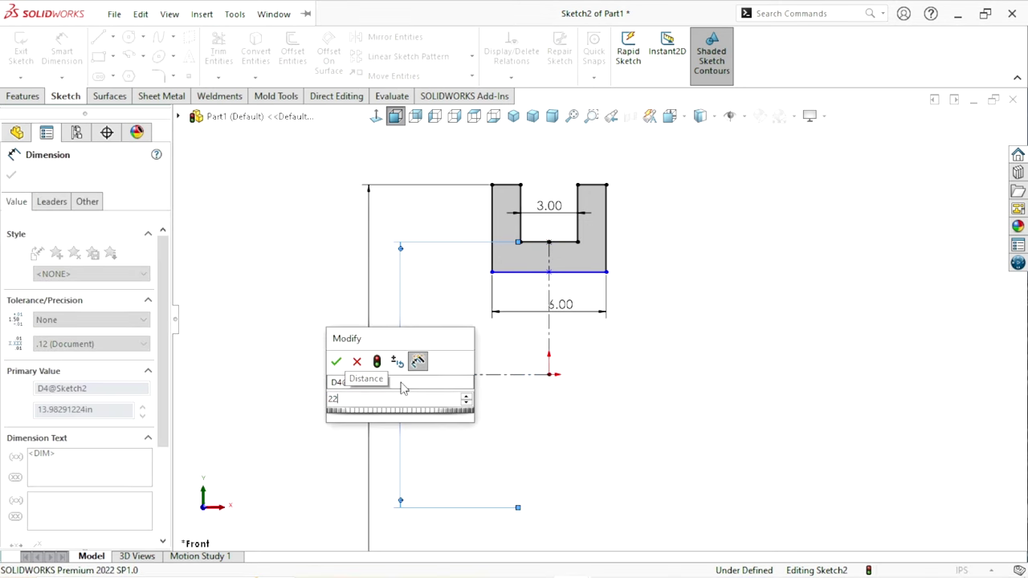
key(Return)
click(665, 459)
scroll(707, 300, up, 2)
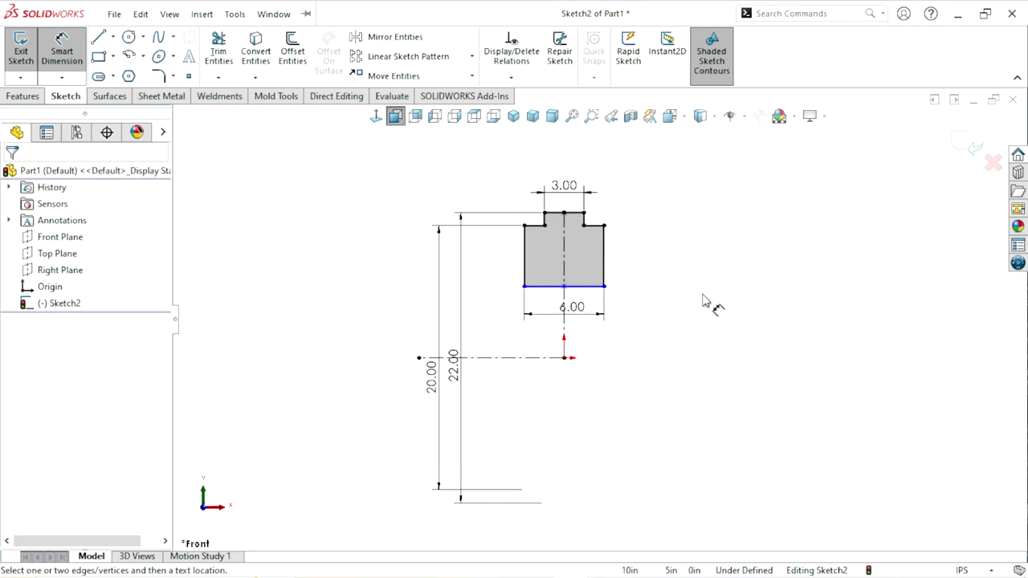
scroll(578, 312, down, 2)
scroll(665, 394, up, 2)
scroll(629, 387, down, 1)
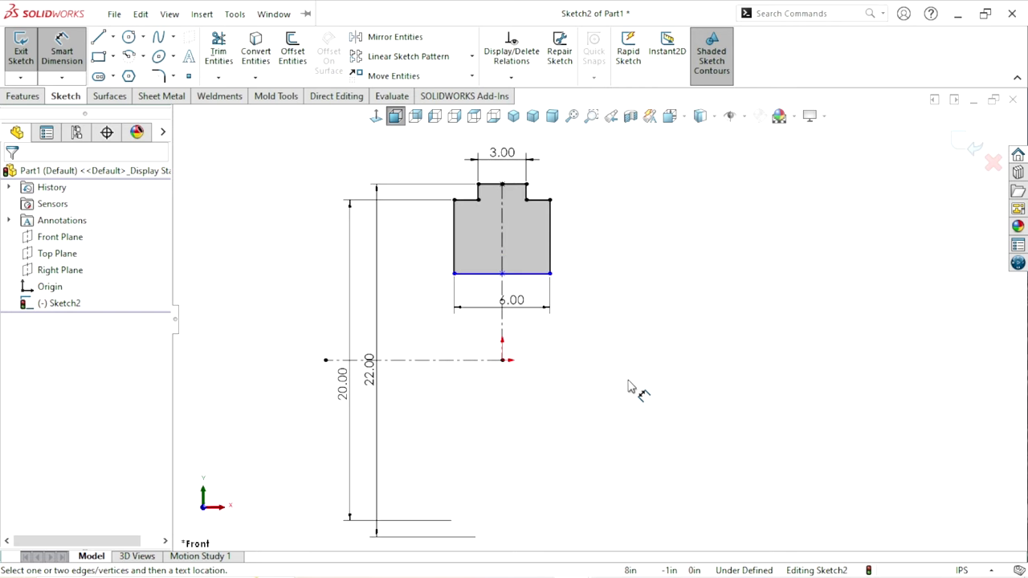
Dimension the bottom edge to the horizontal centerline as 18.00
click(470, 360)
click(473, 275)
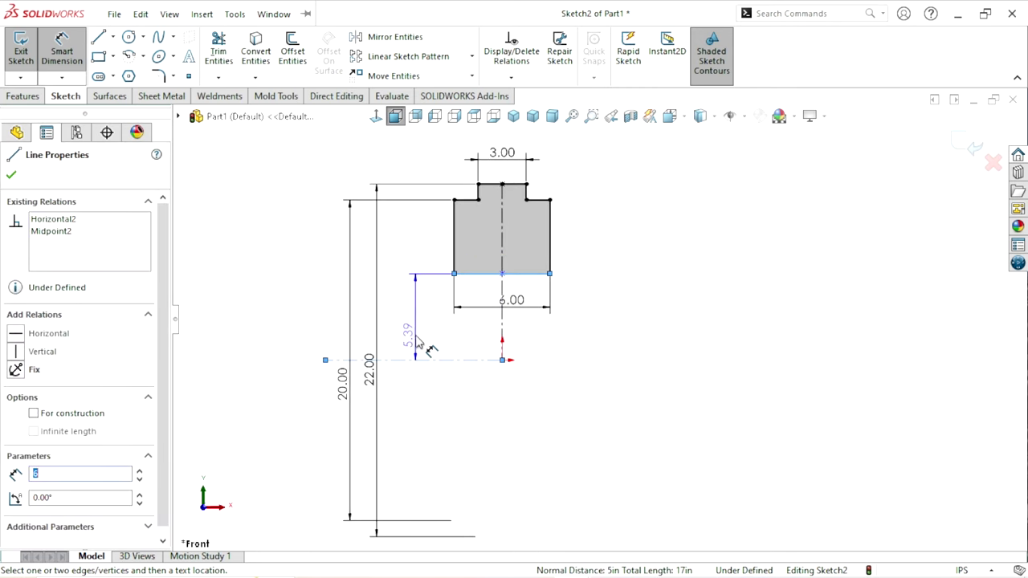
click(416, 389)
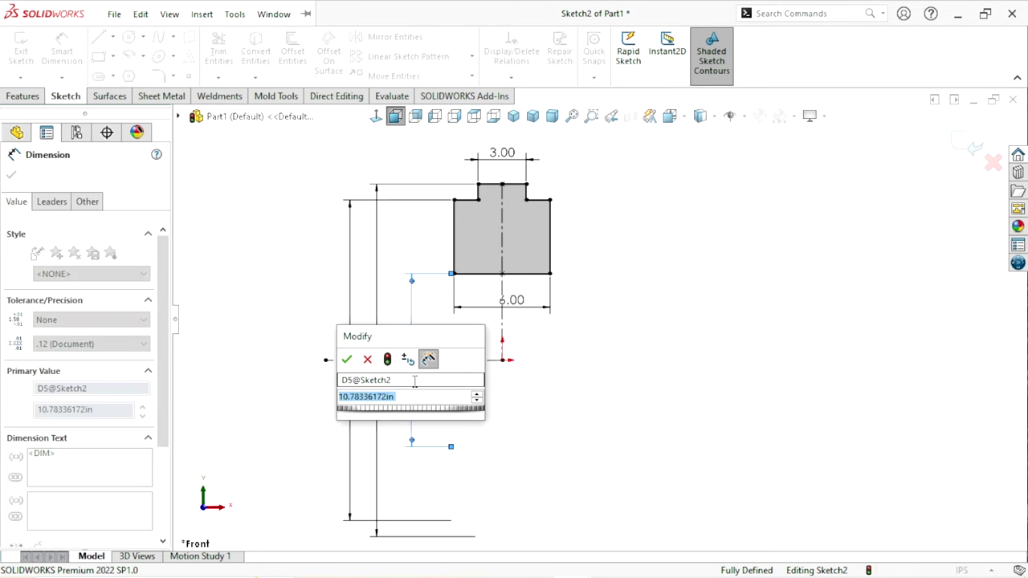
text(18)
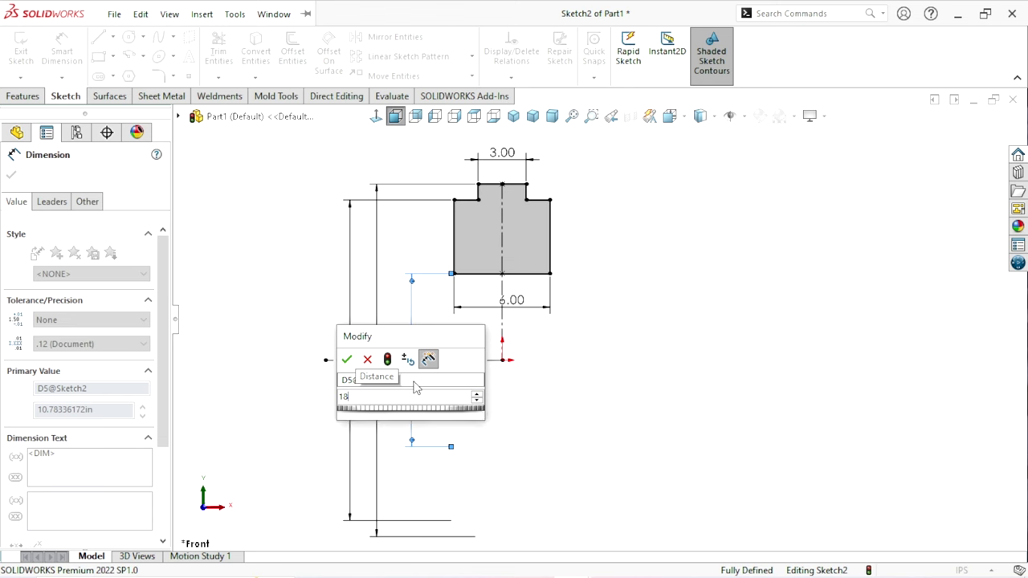
key(Return)
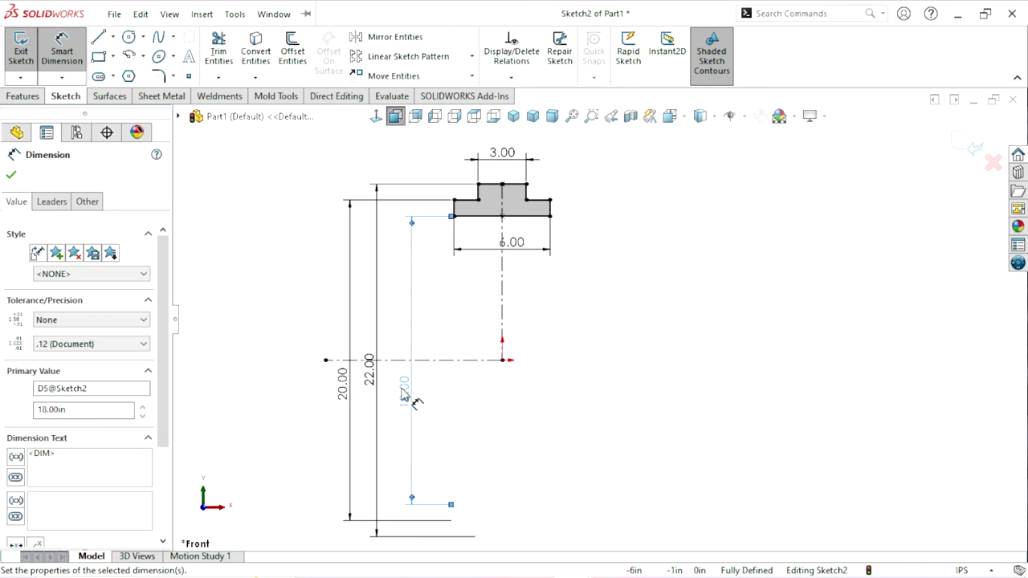
scroll(659, 413, up, 1)
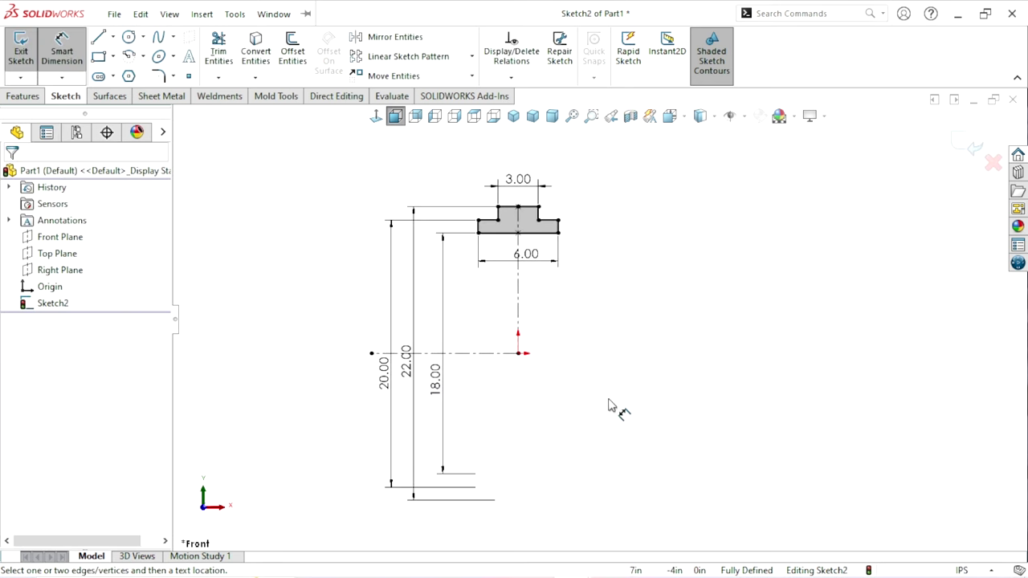
scroll(607, 404, down, 1)
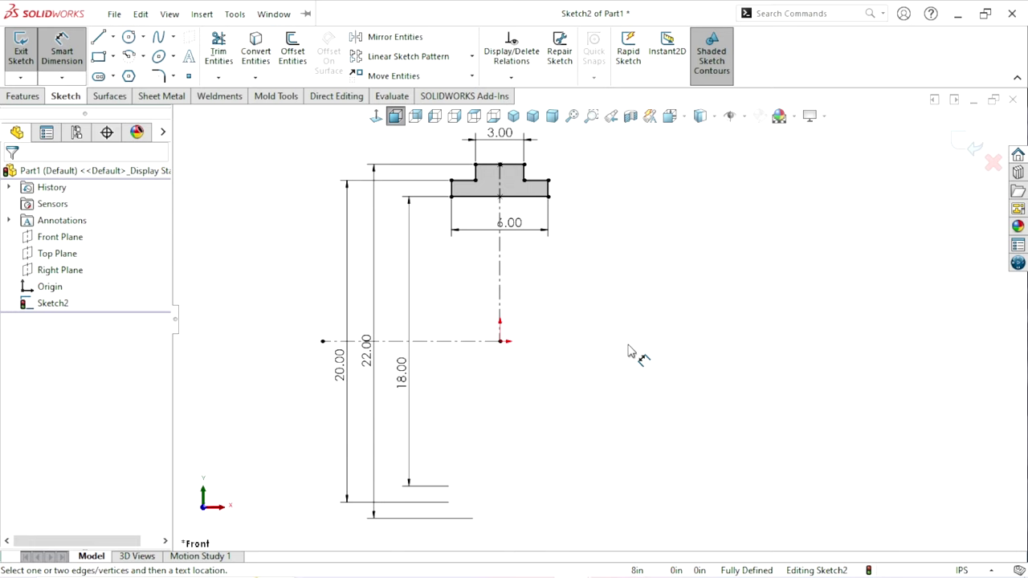
Move the 22.00 dimension to the right of the profile and deselect it
drag(371, 372, 594, 370)
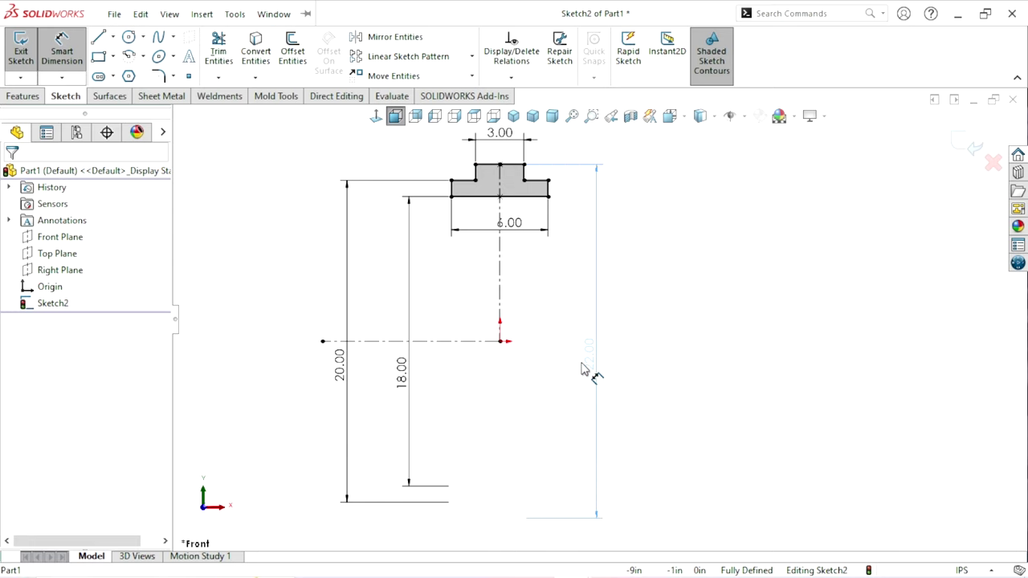
click(566, 363)
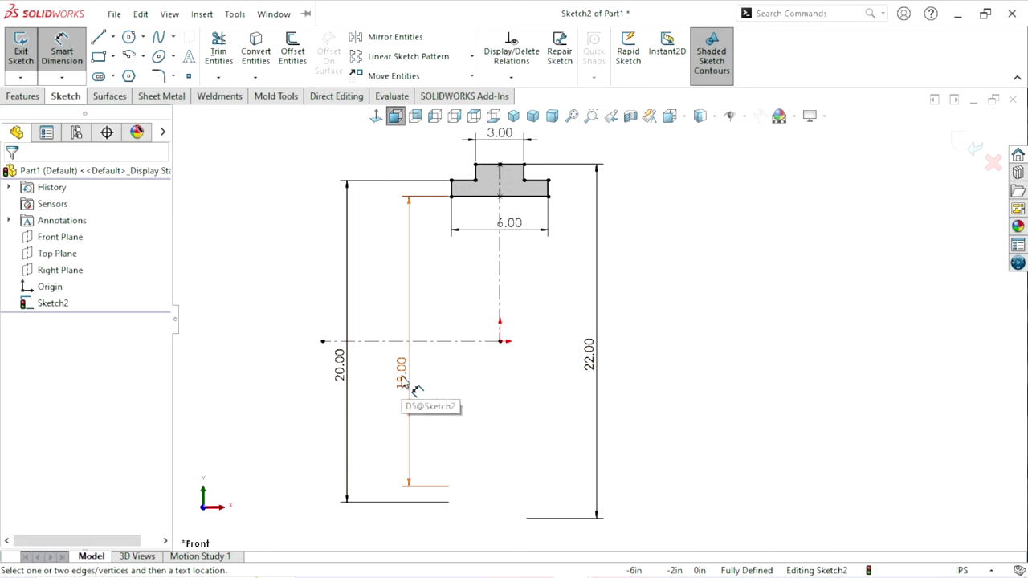
scroll(525, 321, up, 1)
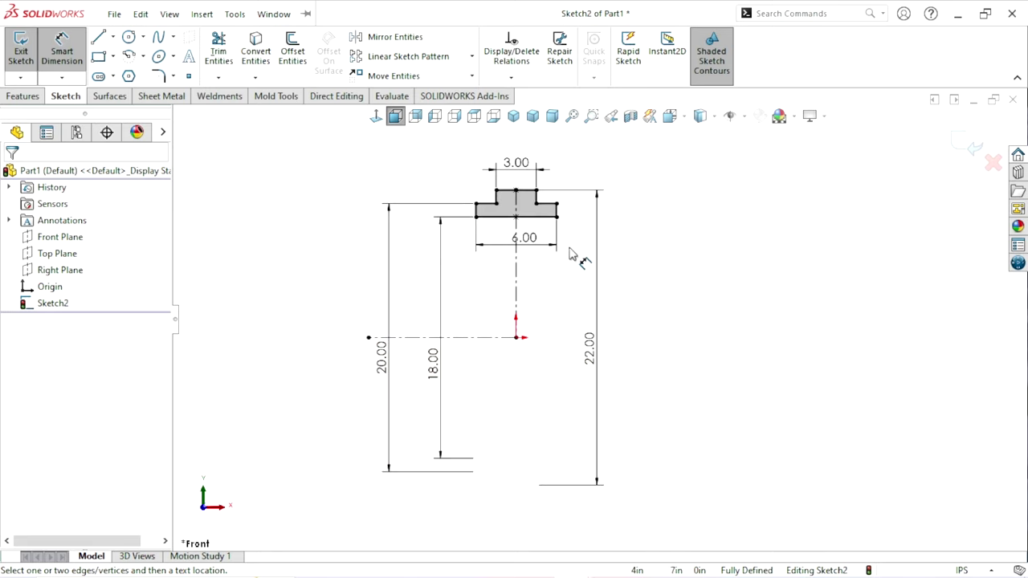
scroll(567, 221, down, 1)
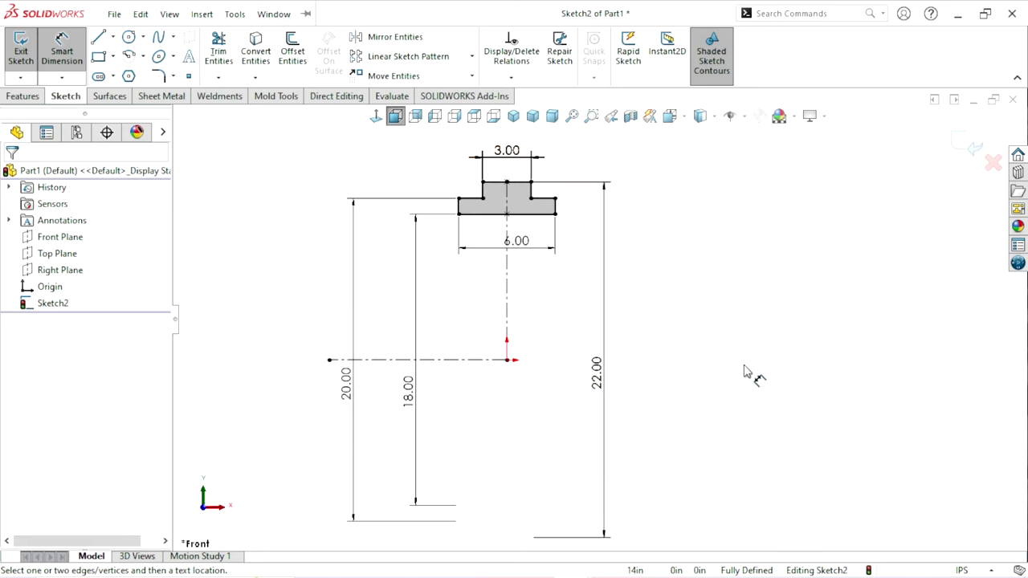
Revolve the profile 360° about the horizontal centerline into Revolve1, then orbit to inspect it
click(24, 97)
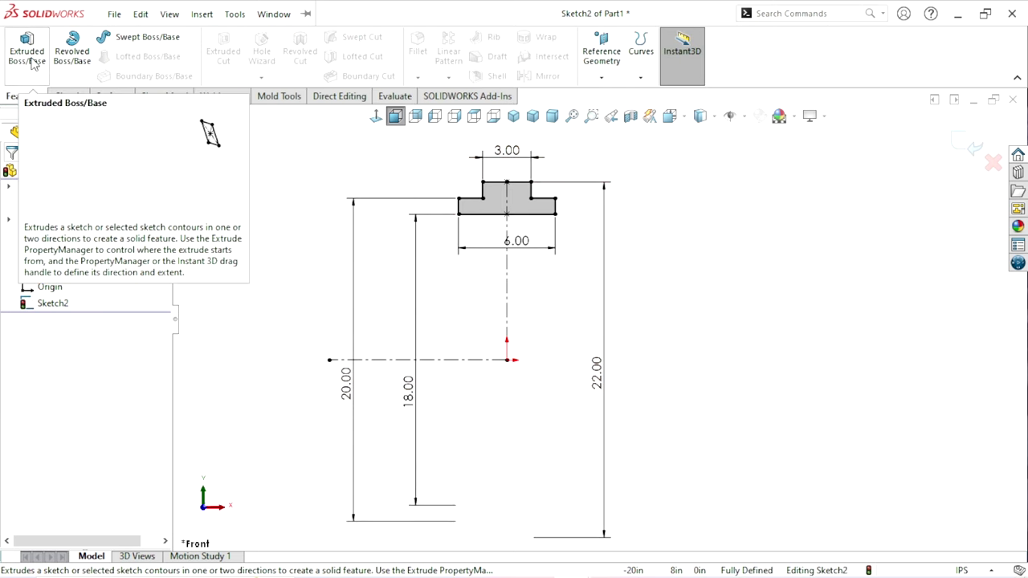
click(73, 64)
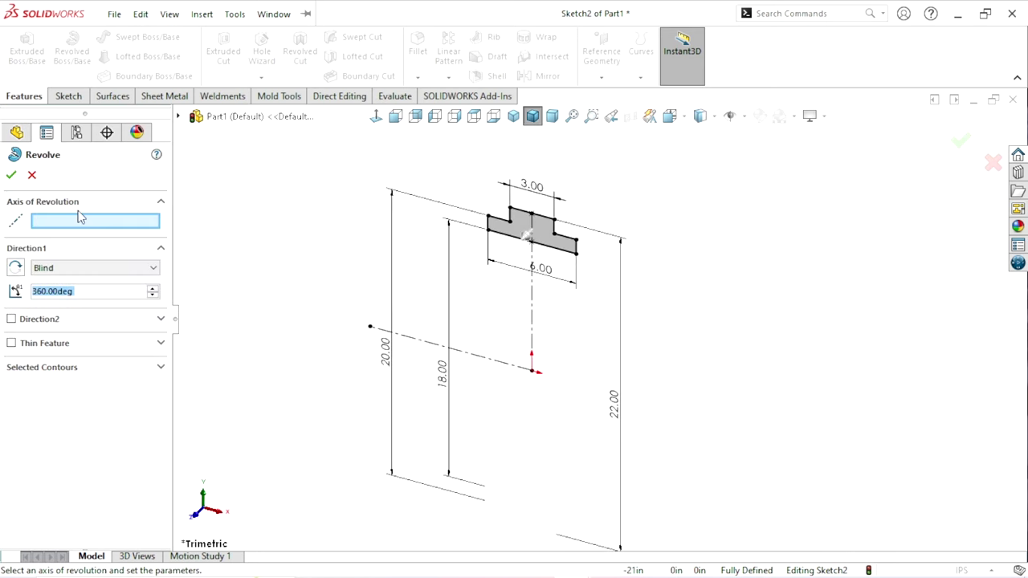
click(489, 367)
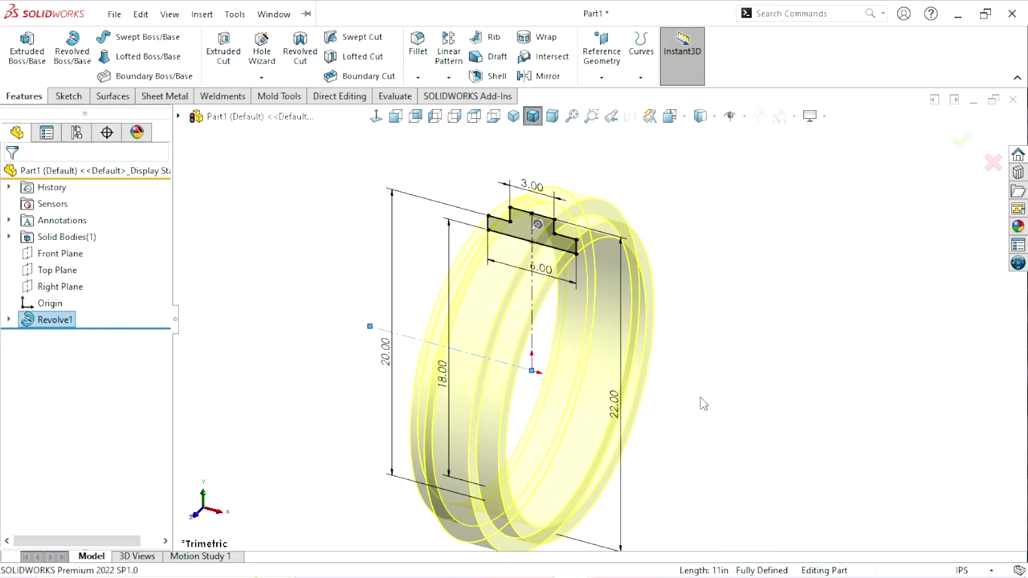
scroll(737, 400, up, 2)
mouse_move(649, 392)
middle_down()
mouse_move(644, 240)
mouse_move(634, 294)
mouse_move(672, 236)
mouse_move(583, 280)
mouse_move(637, 278)
mouse_move(653, 339)
mouse_move(488, 306)
middle_up()
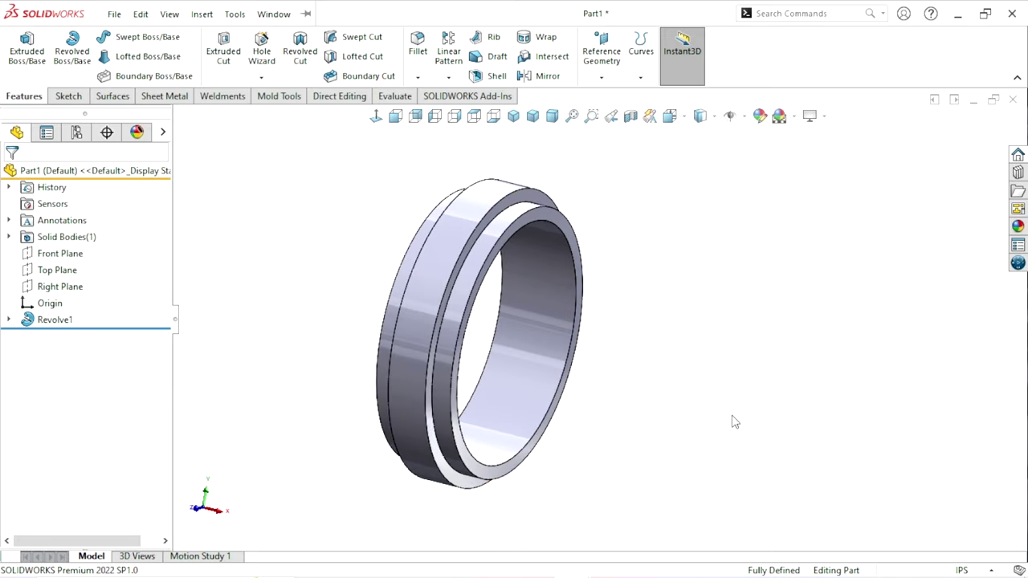
middle_drag(570, 373, 618, 353)
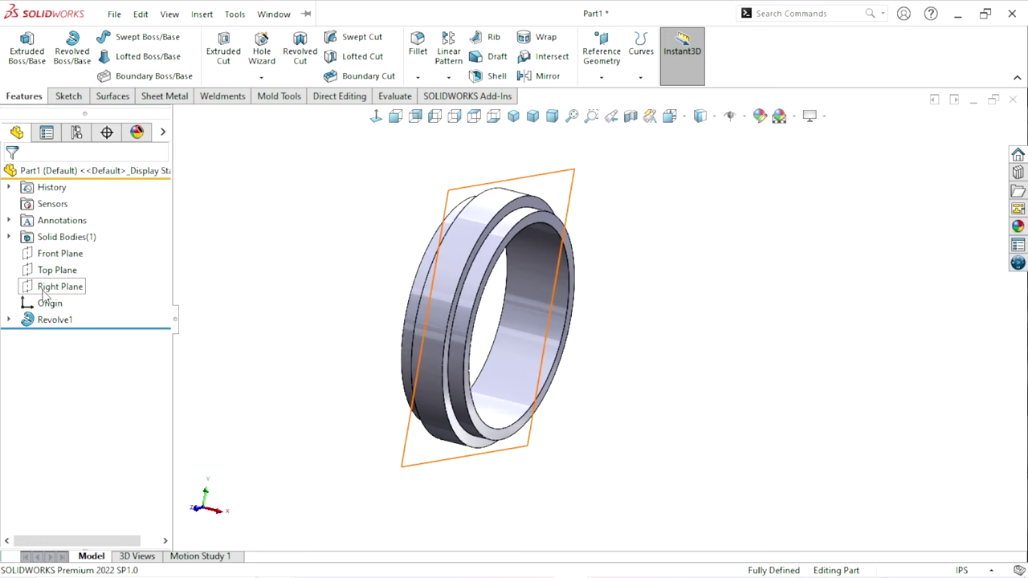
Start a new sketch on the Front Plane
click(56, 253)
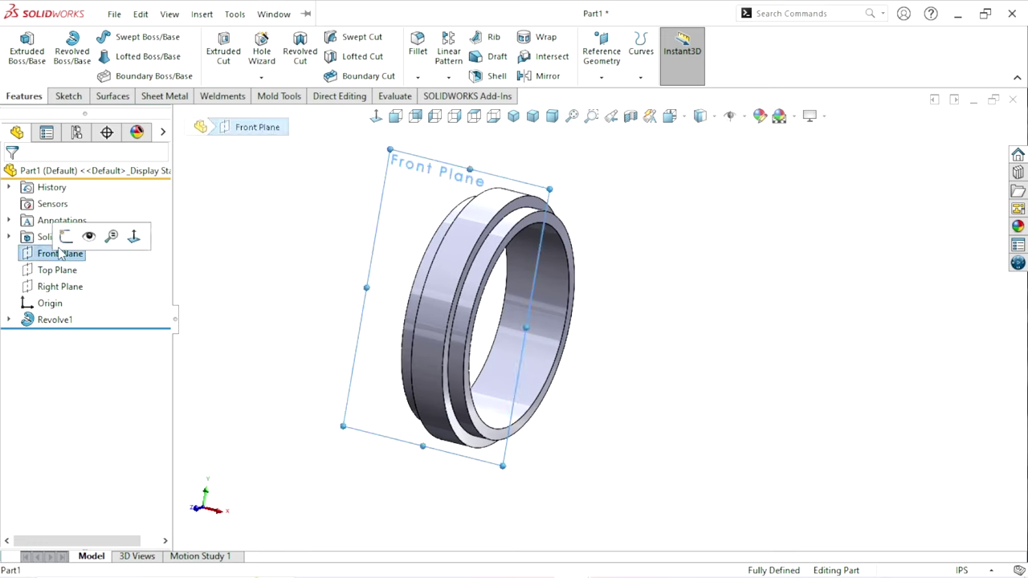
click(66, 235)
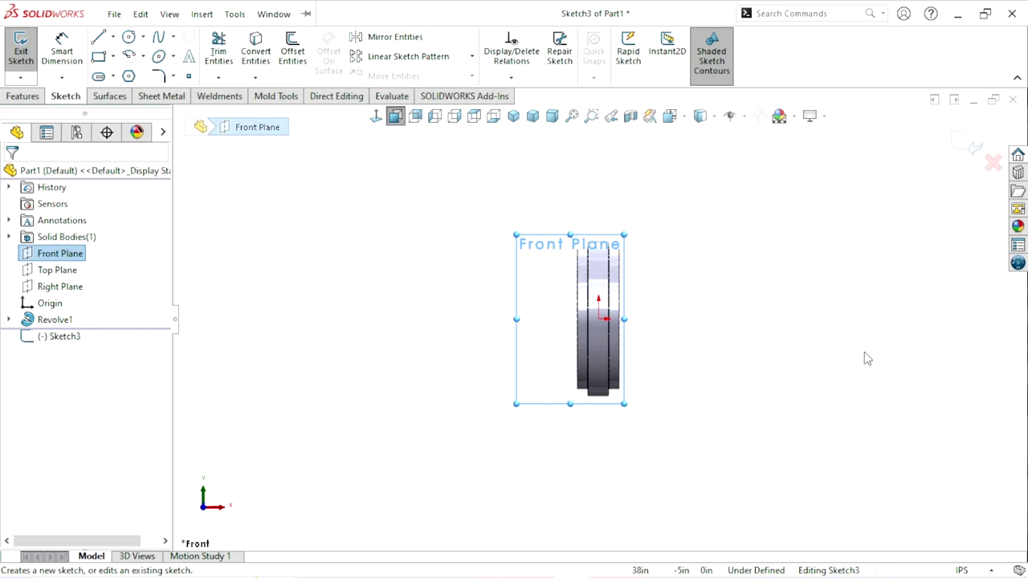
scroll(835, 361, down, 2)
scroll(615, 328, down, 2)
click(522, 289)
scroll(516, 315, up, 2)
scroll(514, 257, down, 1)
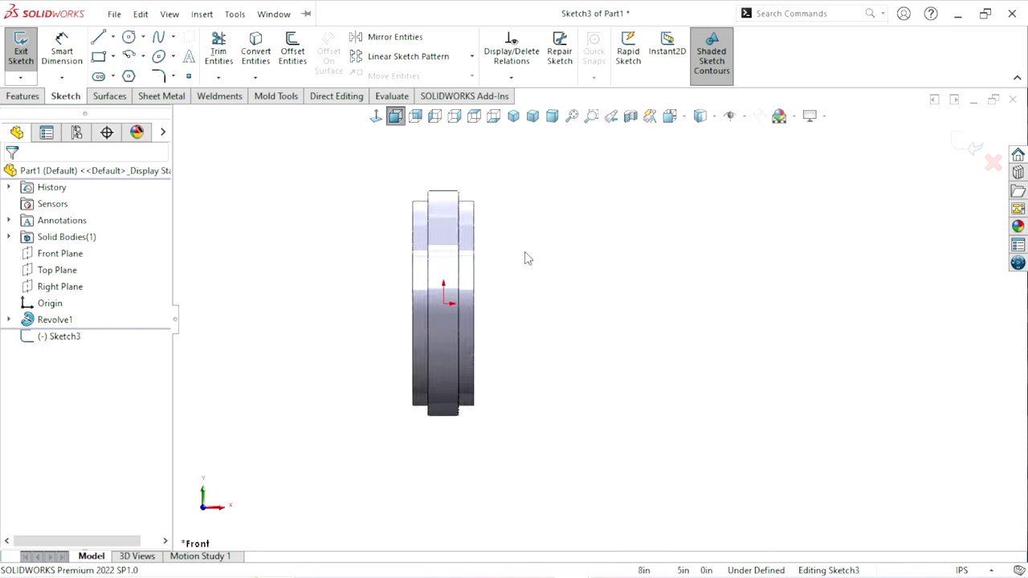
scroll(514, 249, down, 1)
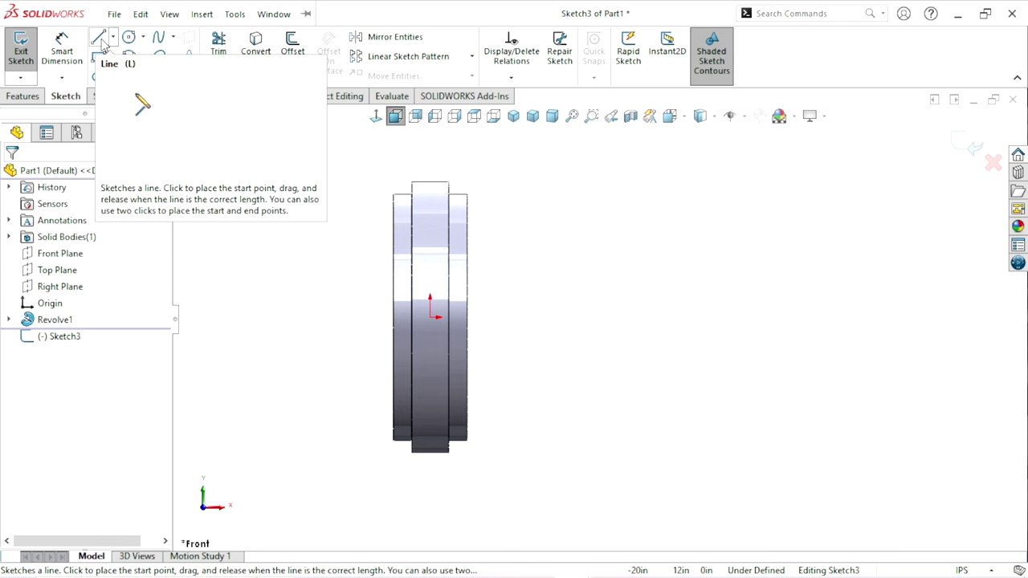
Choose the 3 Point Arc tool and set the display style to Hidden Lines Visible
click(144, 57)
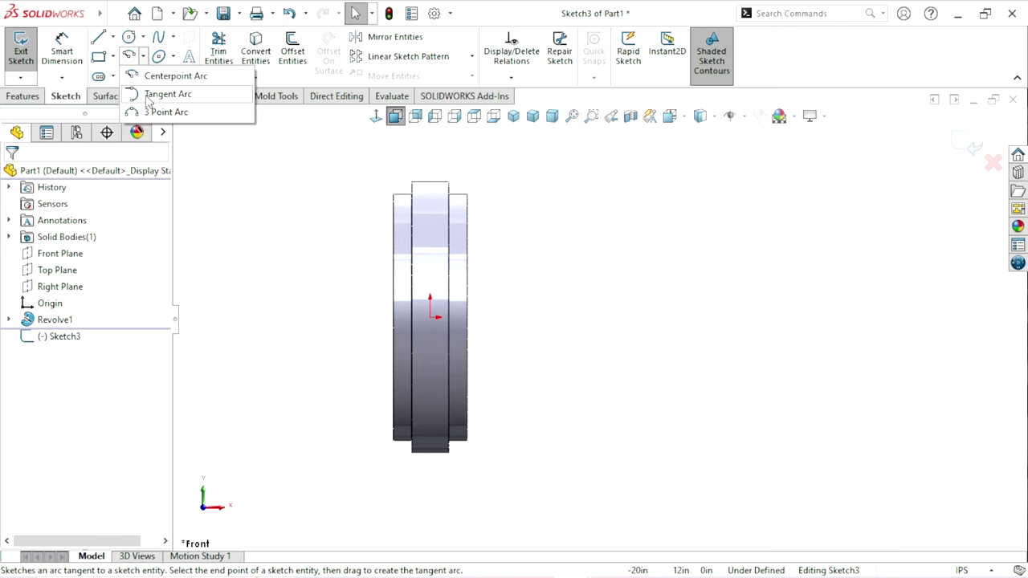
click(161, 112)
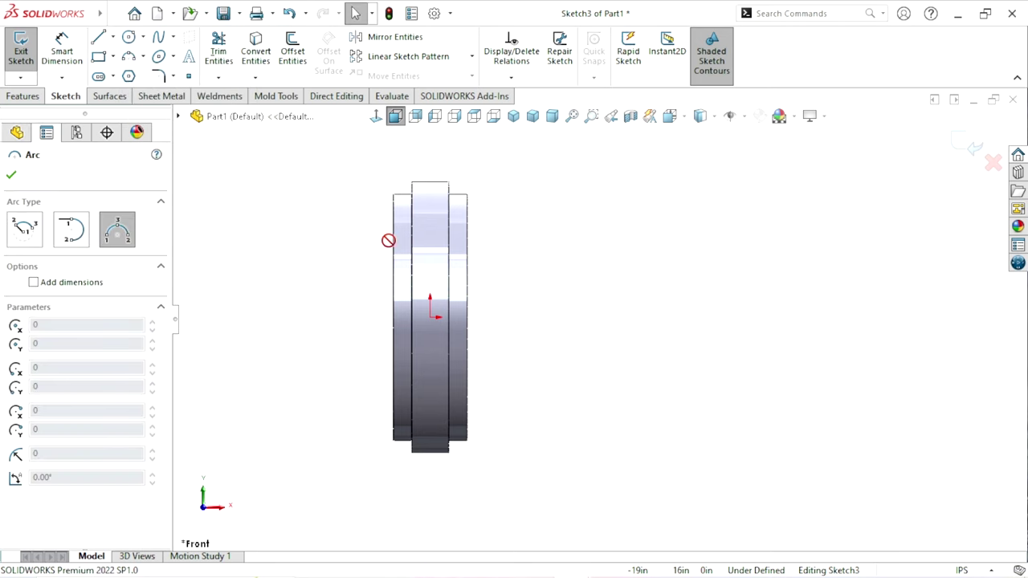
scroll(524, 348, up, 1)
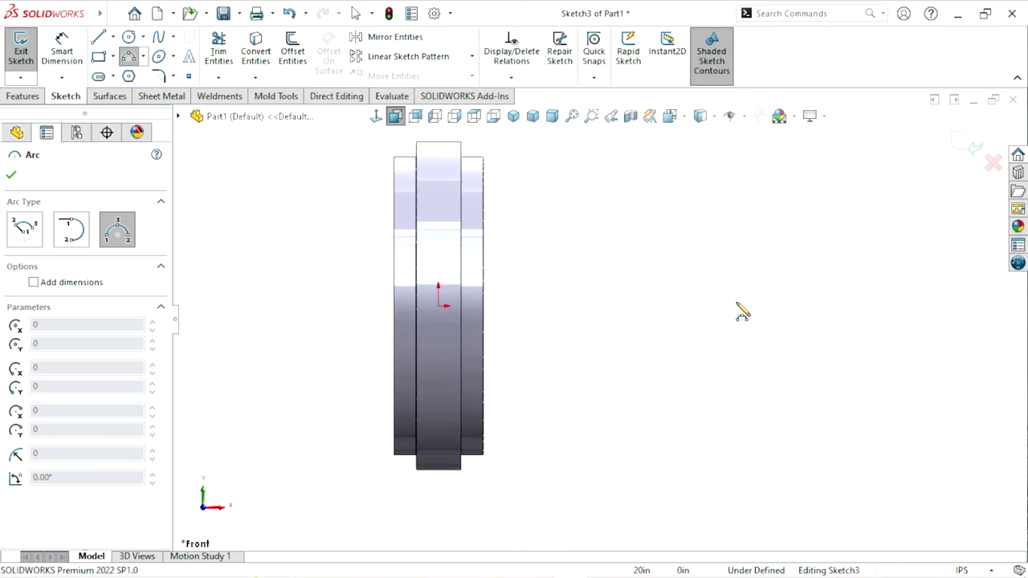
click(716, 118)
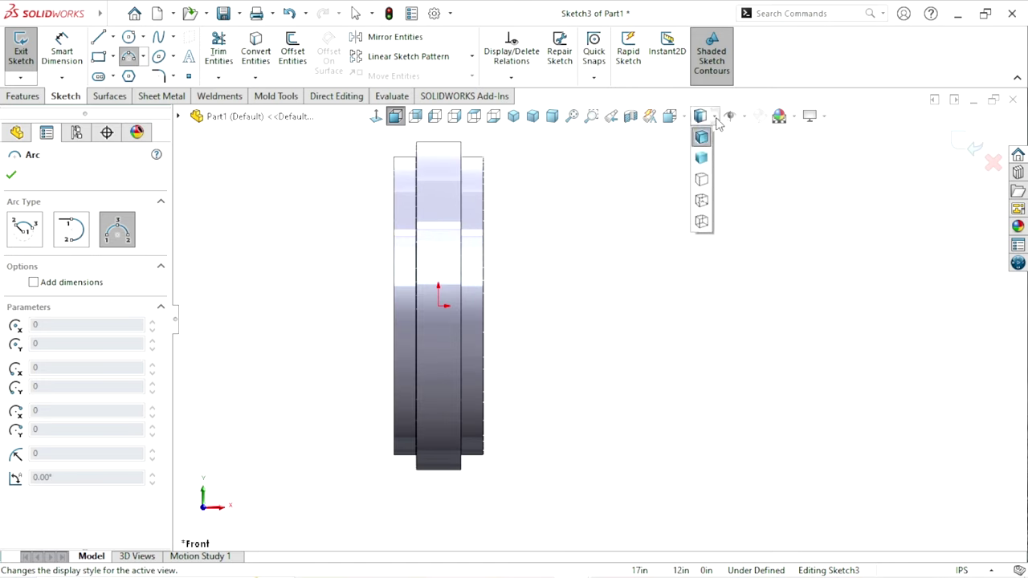
click(702, 202)
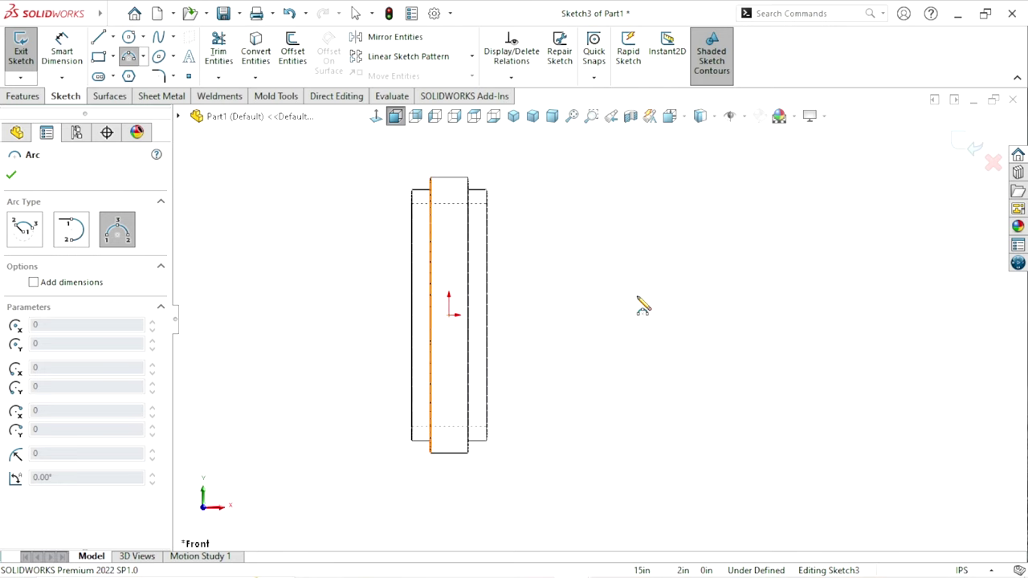
scroll(638, 303, down, 2)
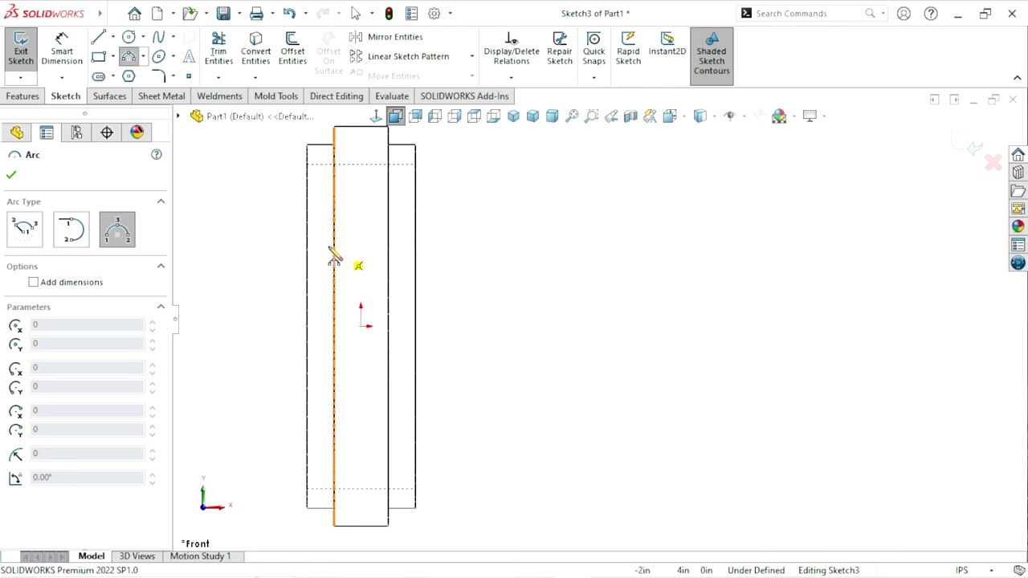
click(699, 117)
click(701, 202)
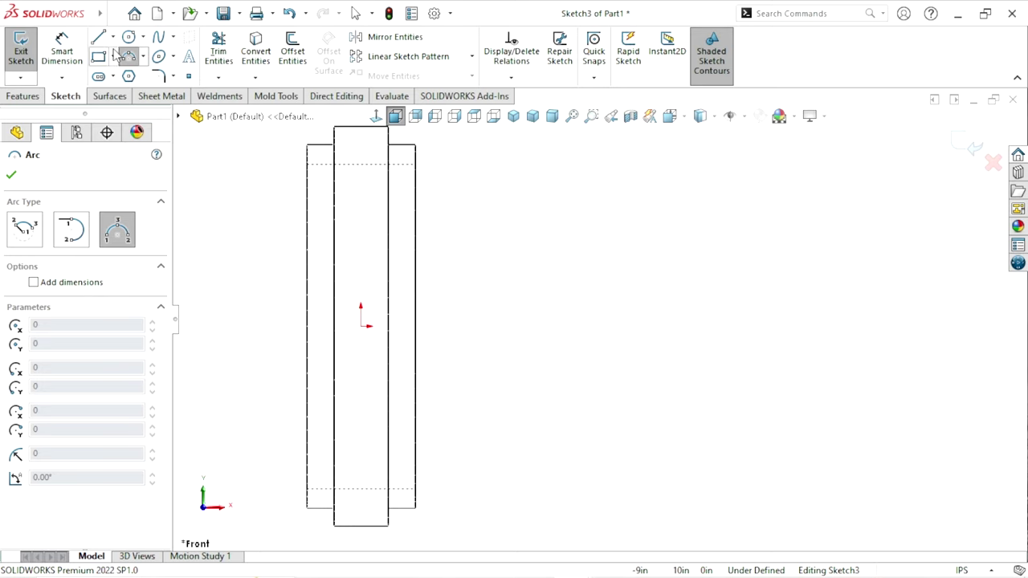
Draw a shallow three-point arc down the ring's left face between its inner edges
click(319, 165)
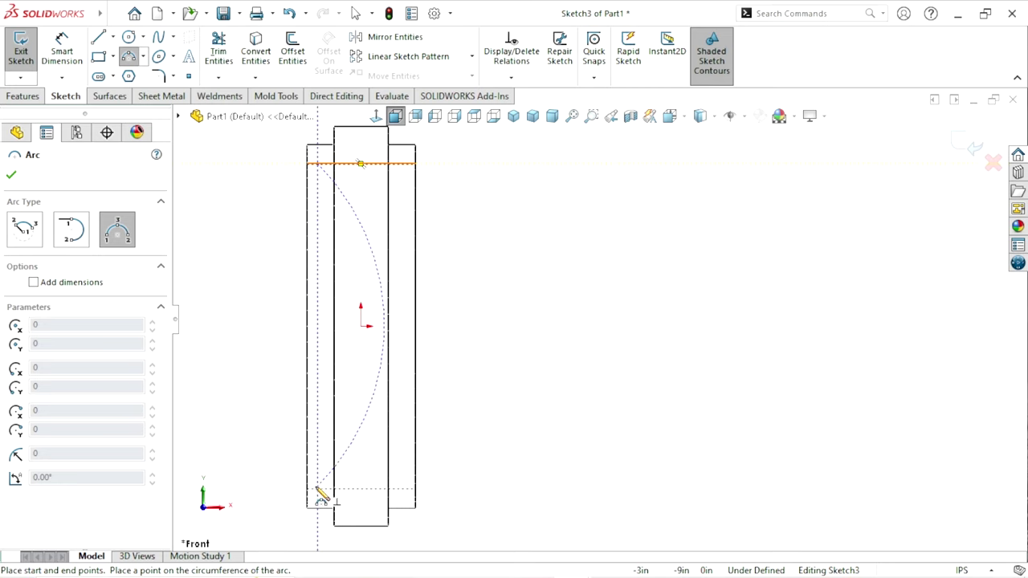
click(323, 303)
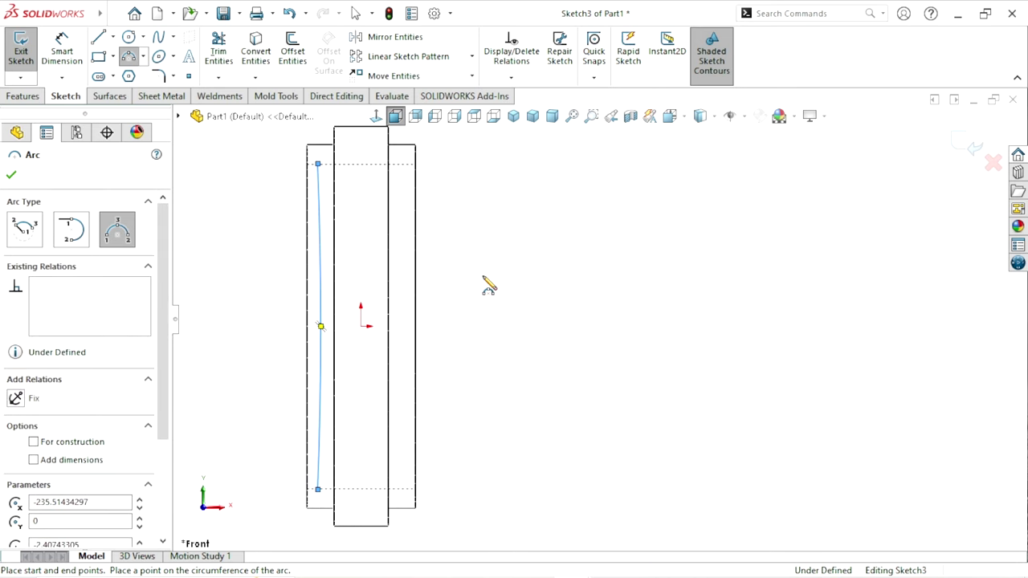
right_click(487, 284)
click(501, 284)
scroll(502, 285, up, 3)
scroll(587, 342, down, 2)
scroll(582, 340, down, 1)
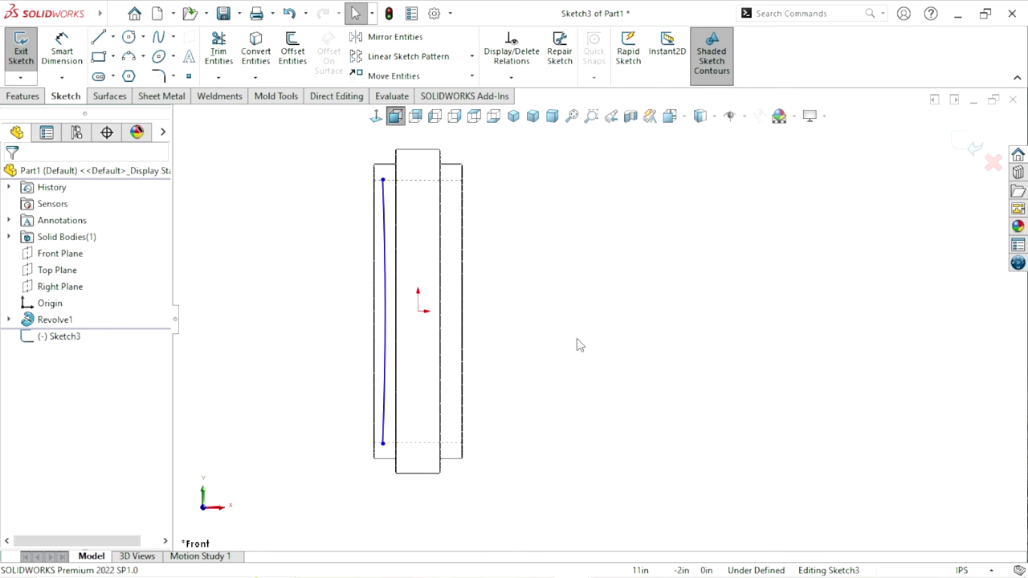
scroll(577, 338, up, 1)
Start a construction centerline at the left edge midpoint, then discard it unfinished
click(113, 37)
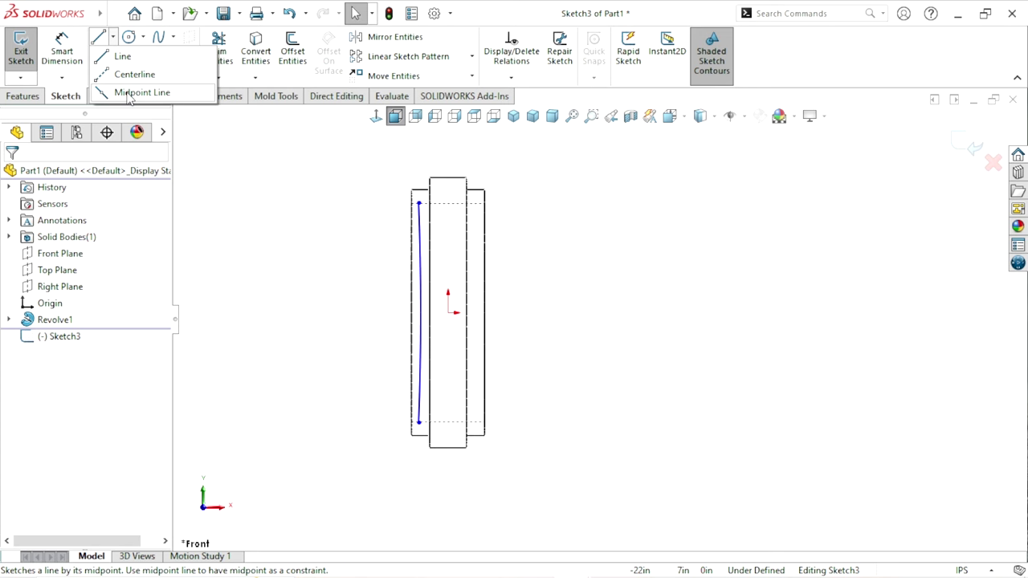
click(132, 71)
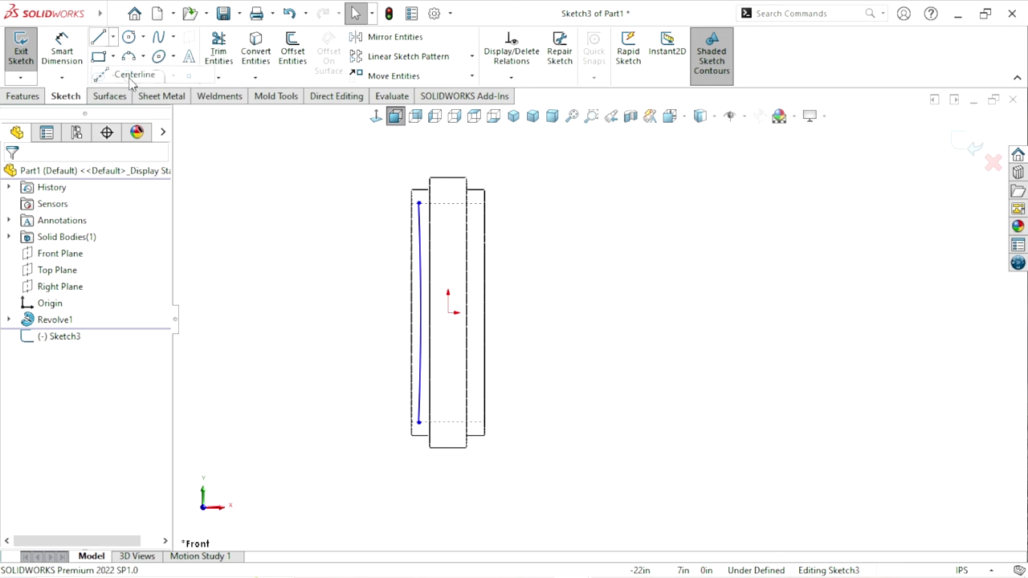
click(413, 311)
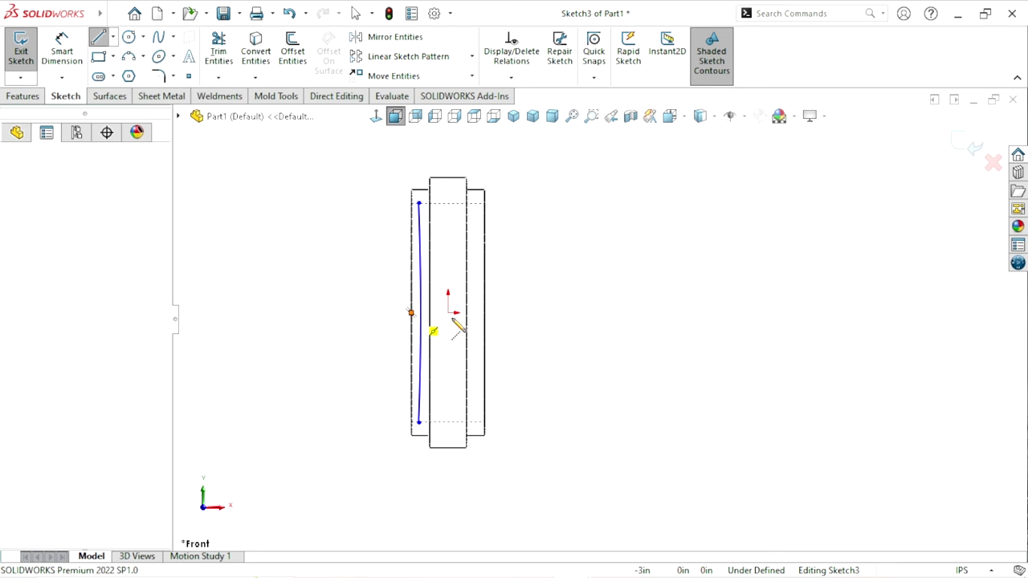
right_click(568, 271)
click(579, 413)
scroll(657, 306, up, 1)
scroll(610, 317, down, 2)
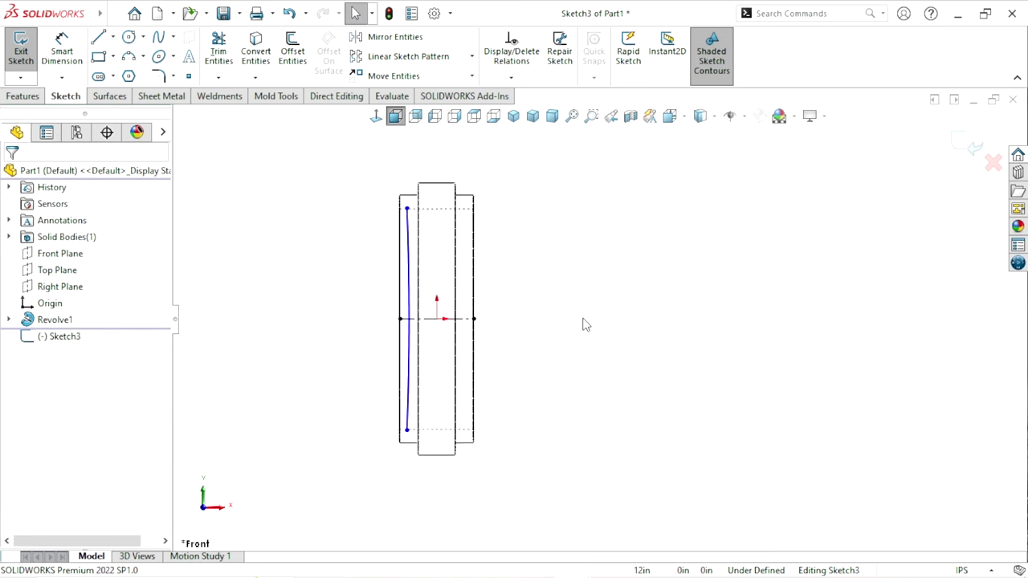
scroll(624, 394, down, 2)
scroll(599, 412, up, 3)
scroll(655, 365, down, 3)
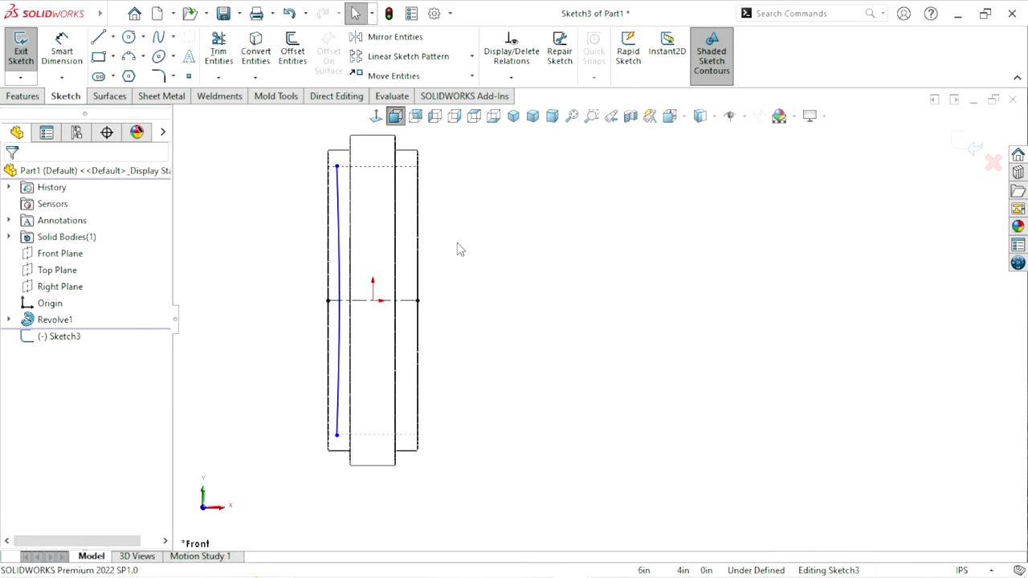
Try a 0.72 radius dimension on the arc and dismiss the invalid-geometry warning
click(62, 52)
click(338, 277)
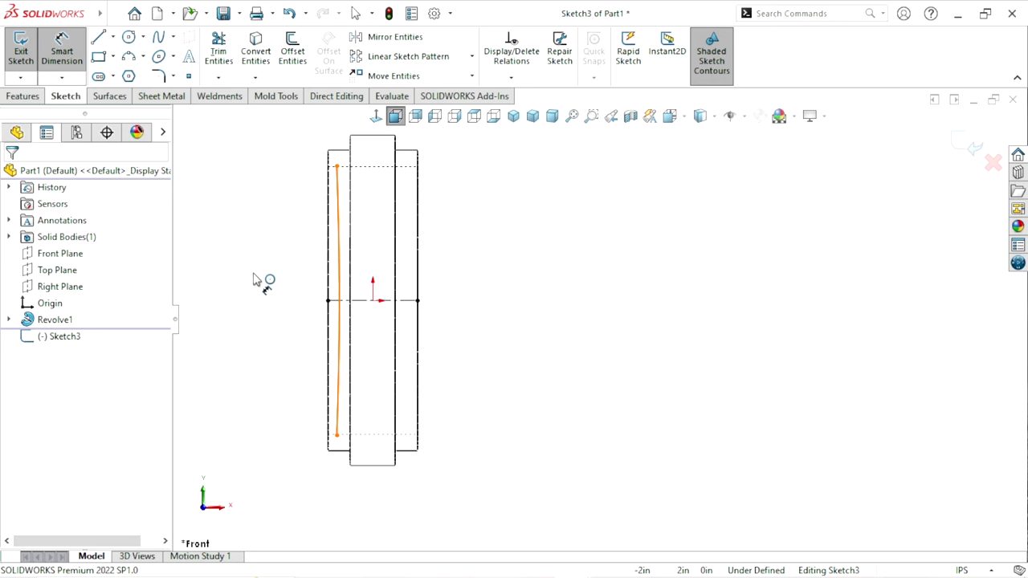
click(257, 301)
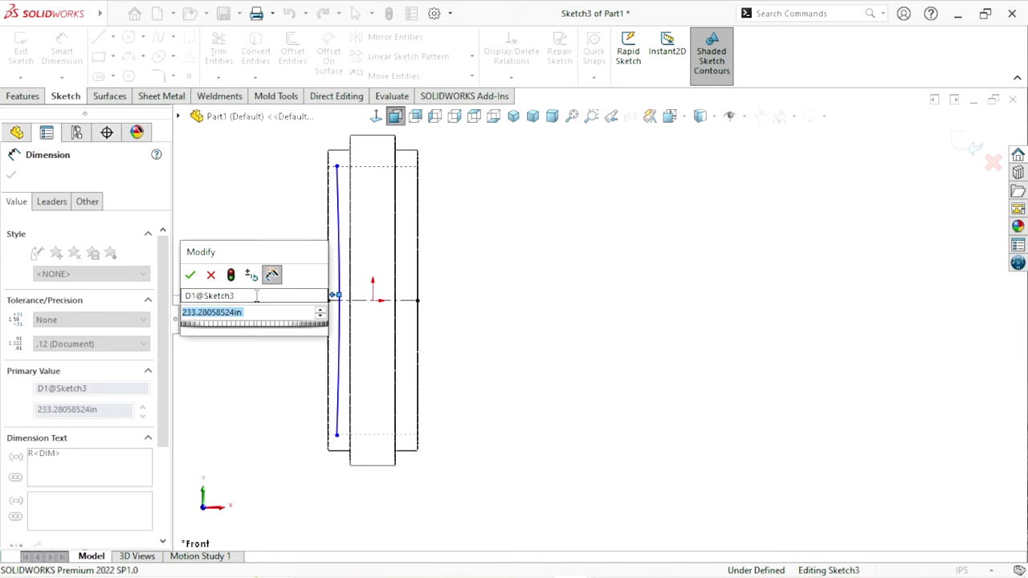
text(0)
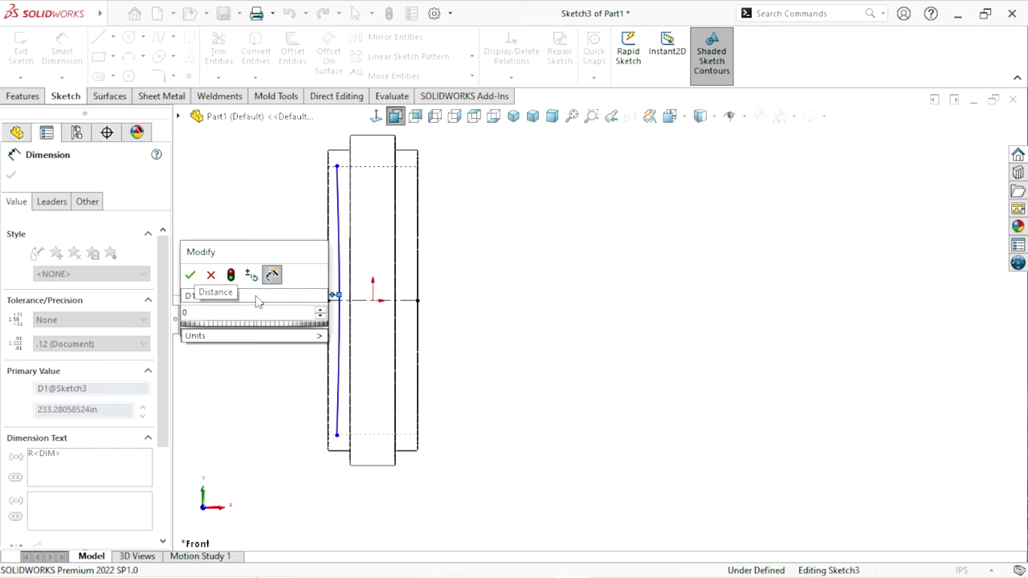
text(.72)
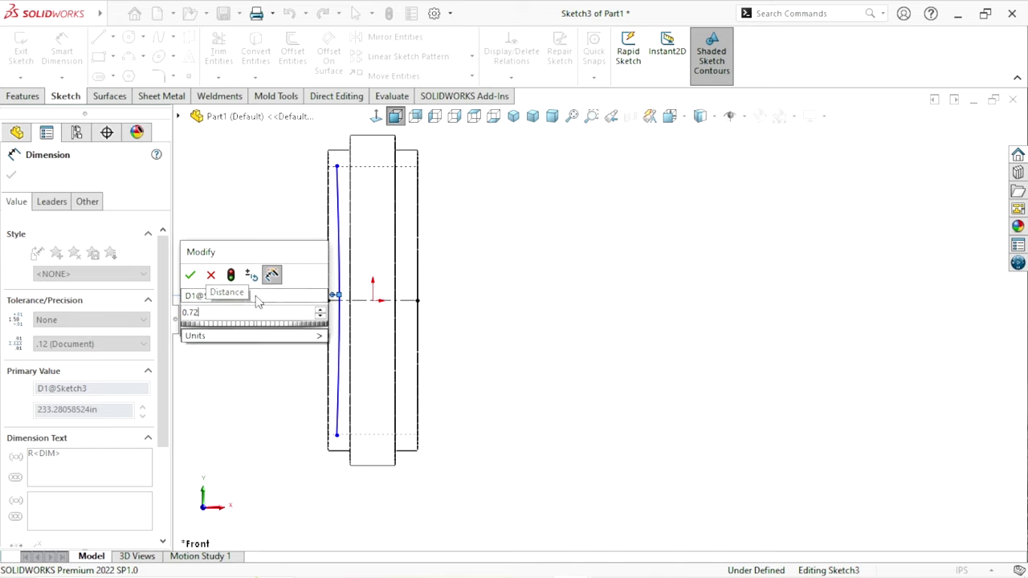
key(Return)
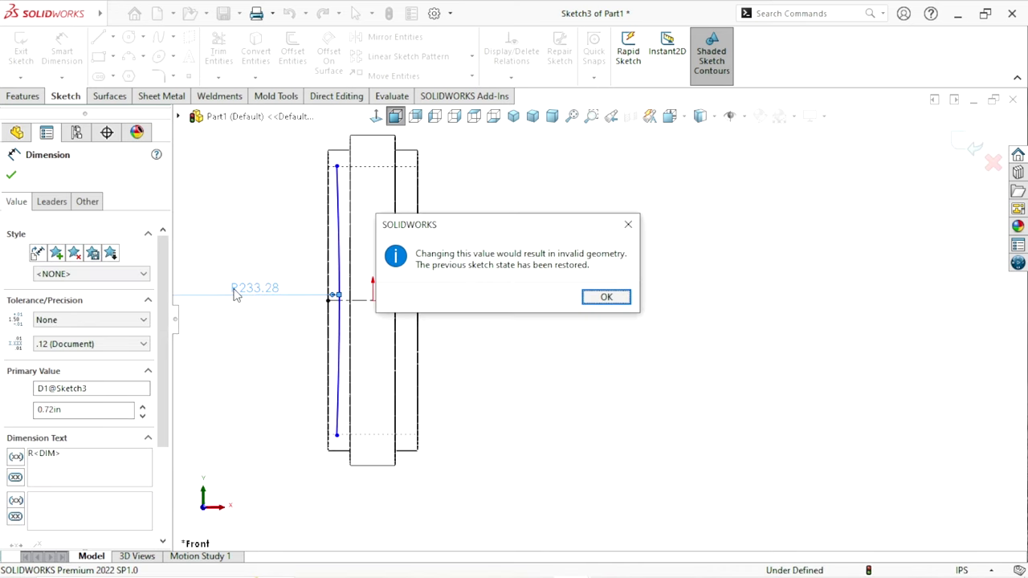
click(606, 297)
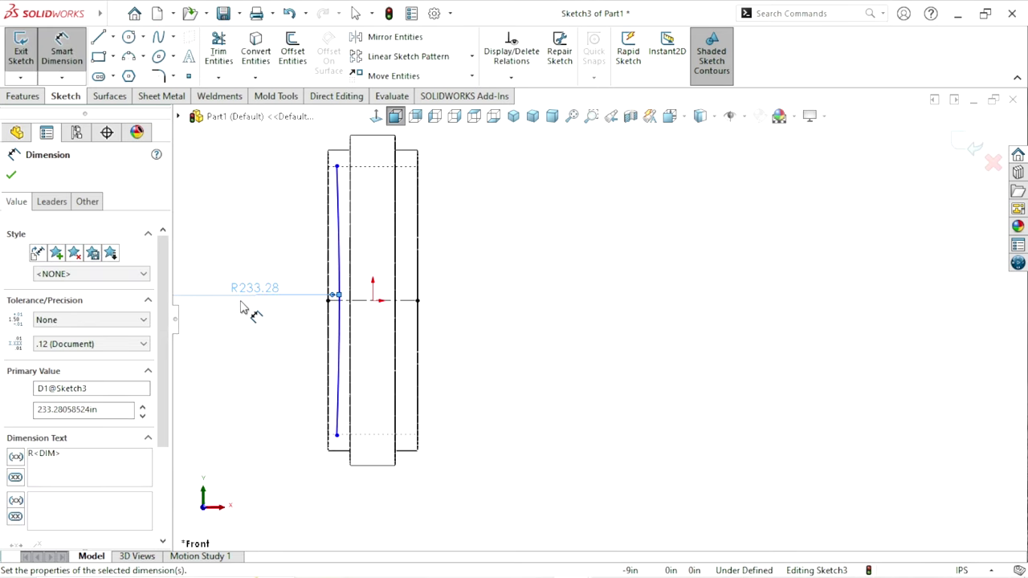
Delete the R233.28 dimension and re-dimension the arc's radius to R185.00
click(624, 366)
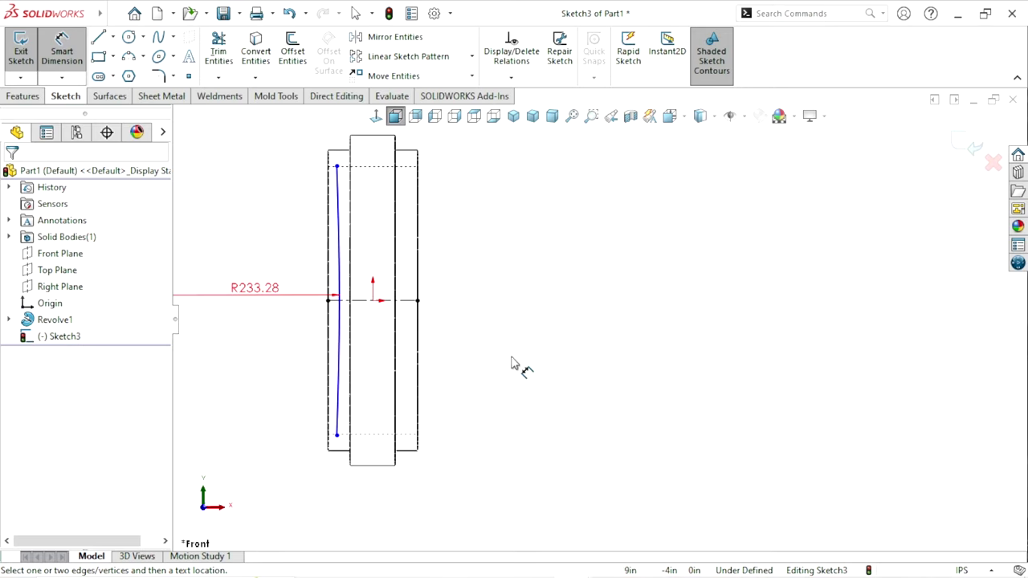
click(247, 289)
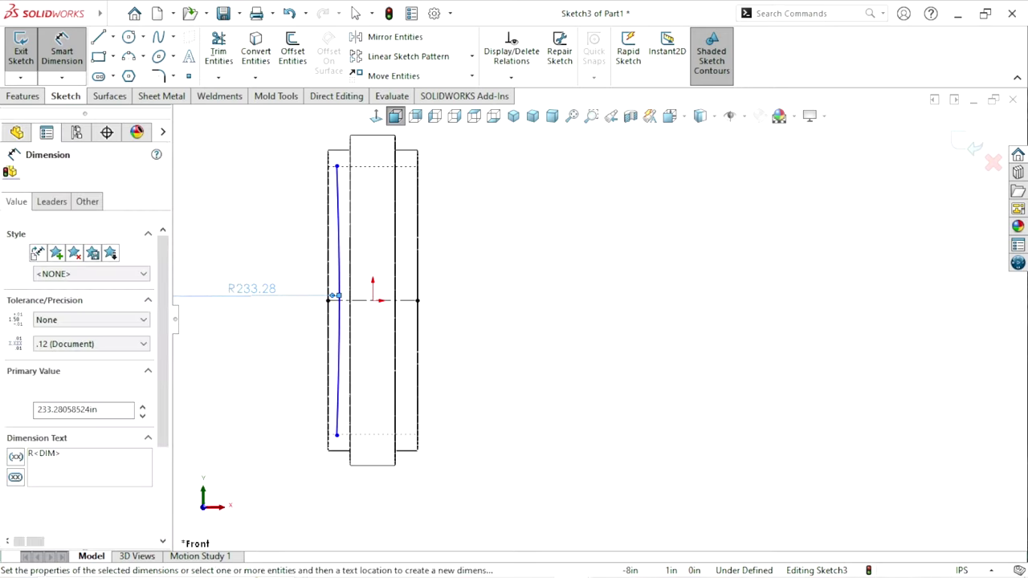
key(Delete)
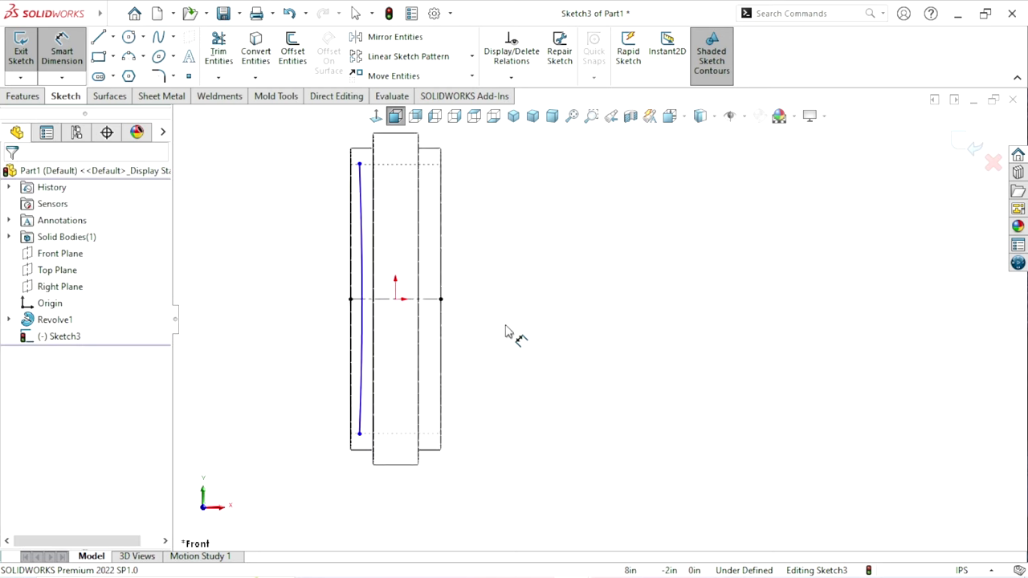
click(365, 291)
click(247, 298)
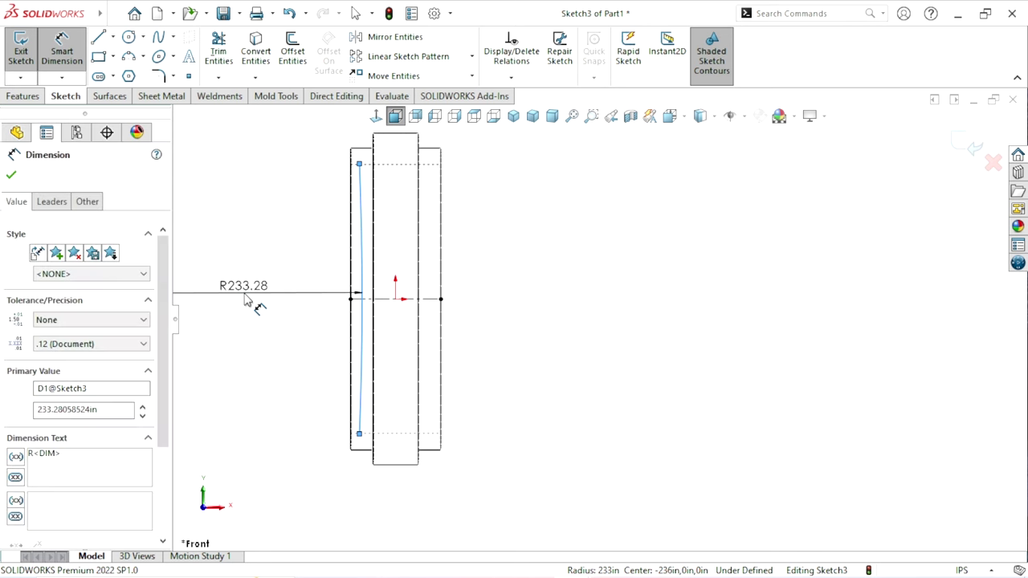
text(195)
key(Return)
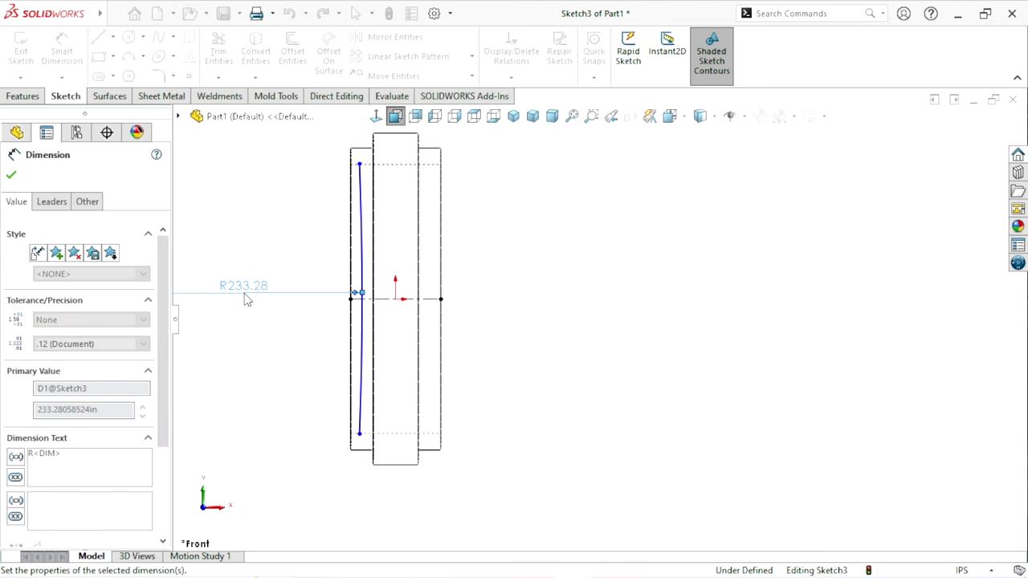
click(576, 372)
Dimension the arc's top endpoint 0.50 from the part's left edge
key(f)
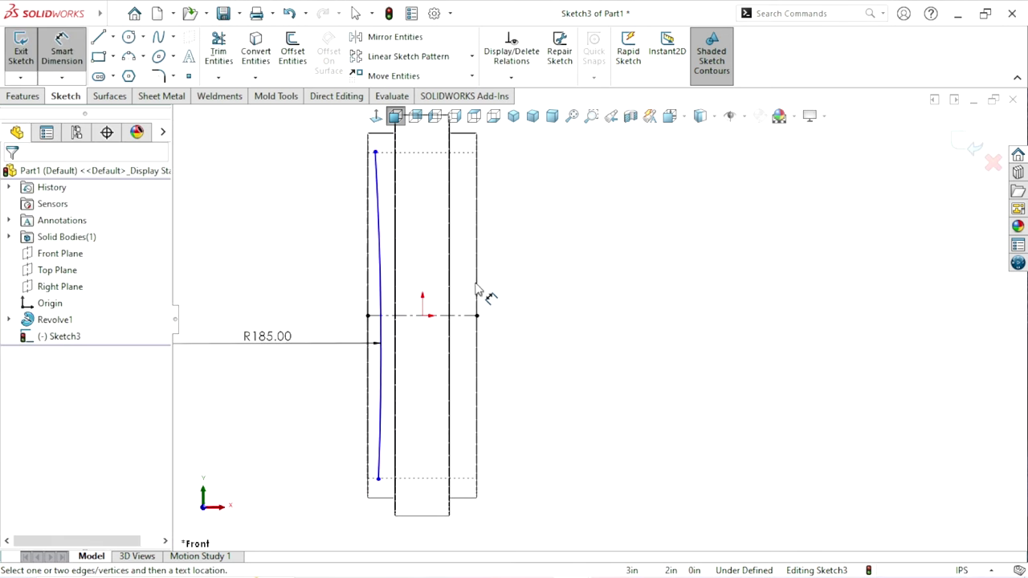
scroll(378, 156, down, 3)
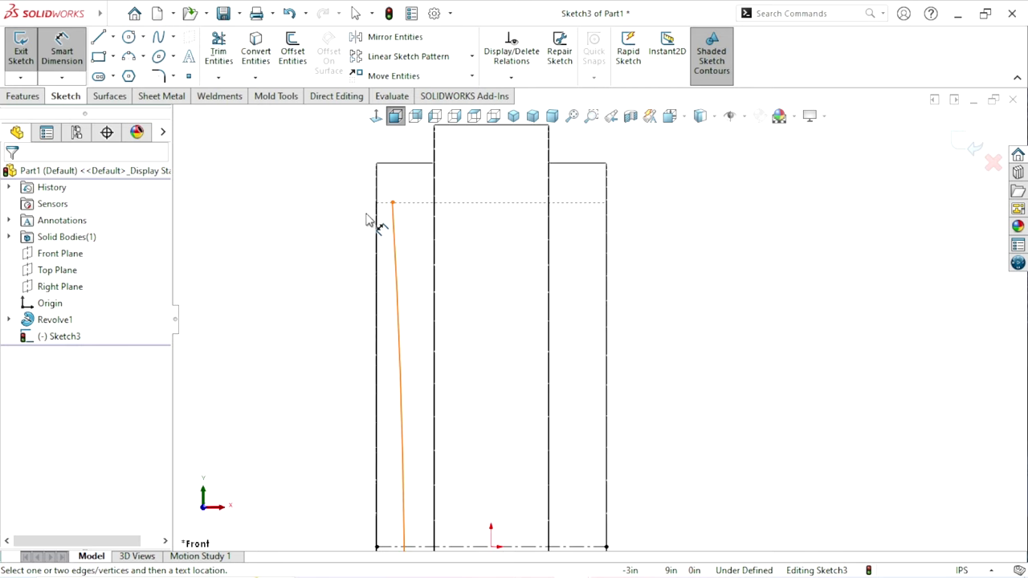
click(378, 210)
click(392, 202)
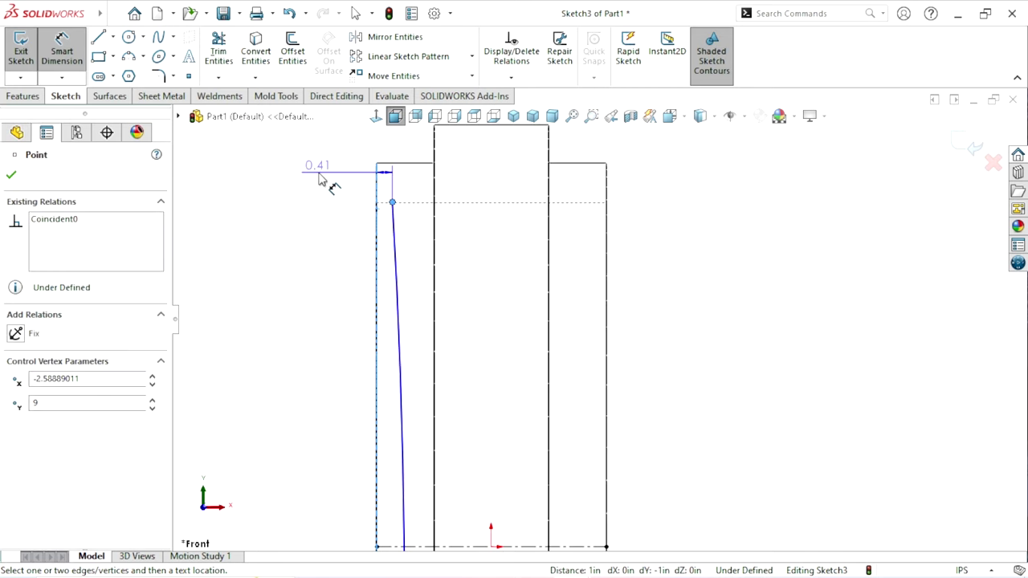
click(318, 173)
text(0.5)
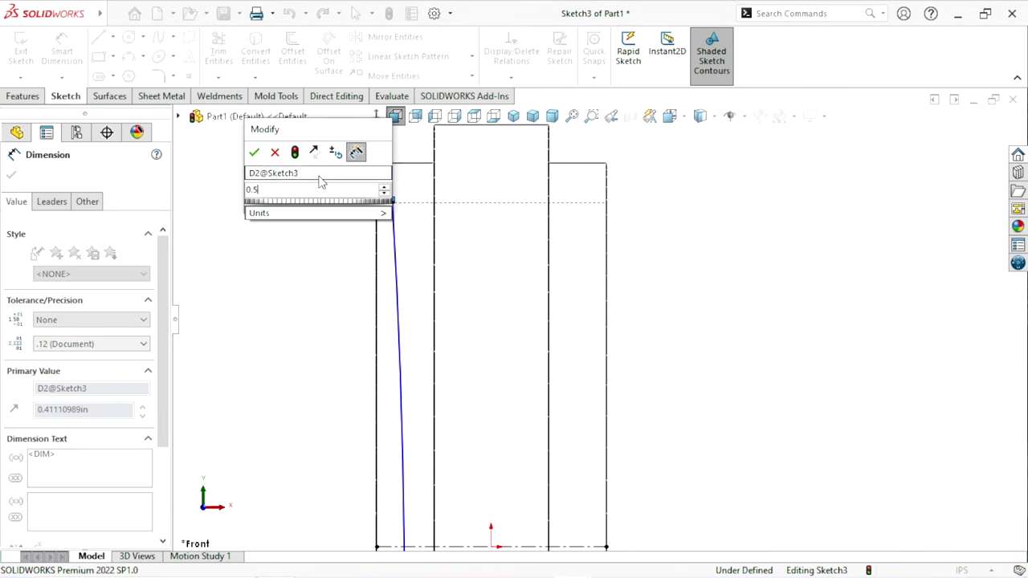
key(Return)
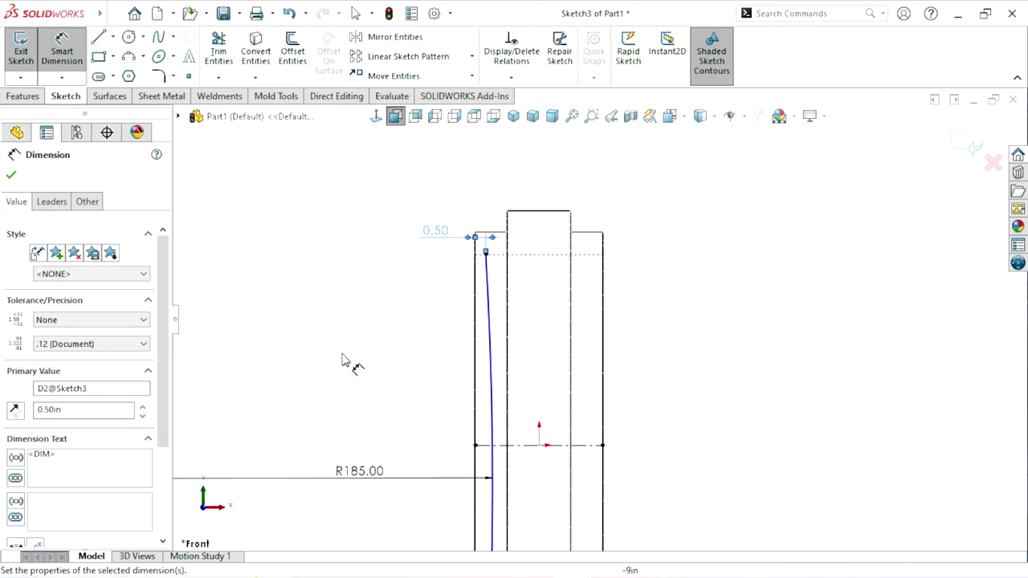
scroll(690, 446, down, 1)
scroll(695, 447, down, 1)
scroll(658, 401, down, 1)
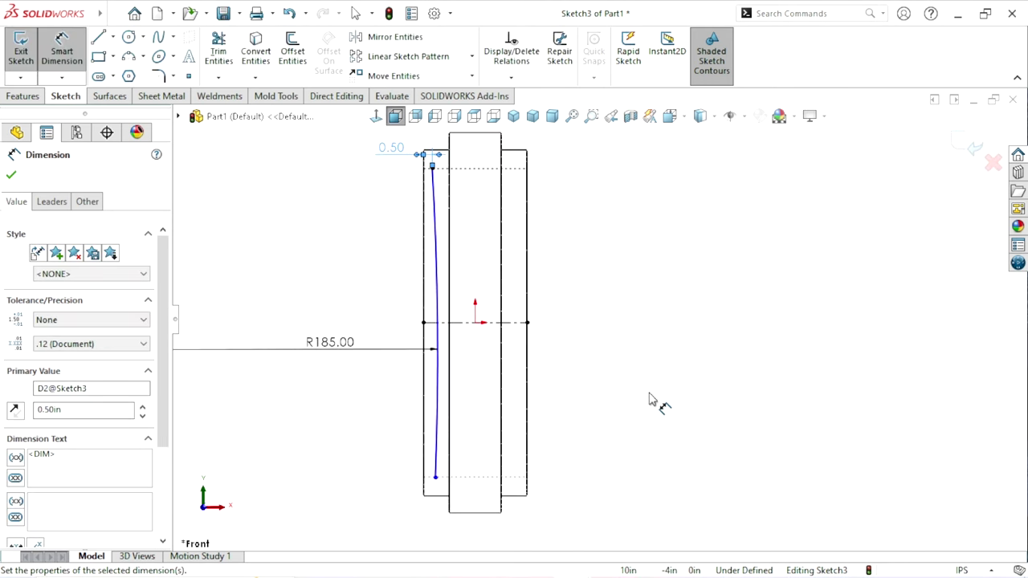
key(Escape)
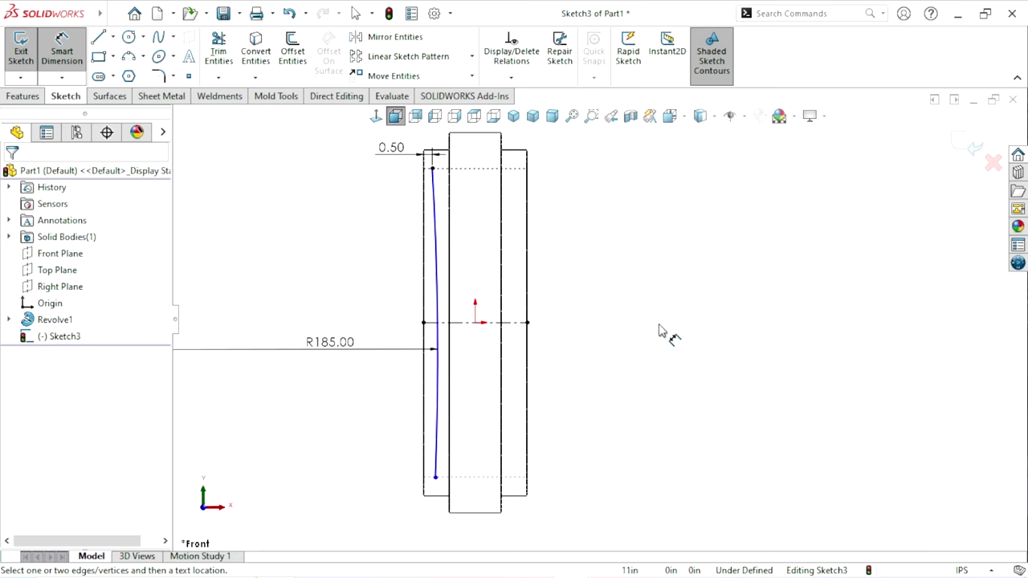
Trim away the part of the arc below the centerline
key(ctrl+Left)
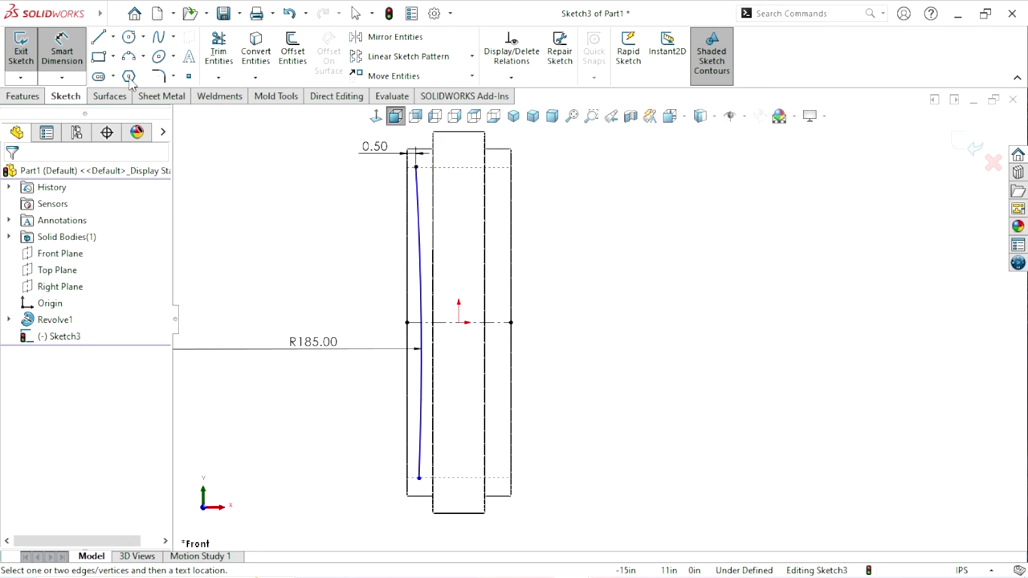
click(219, 48)
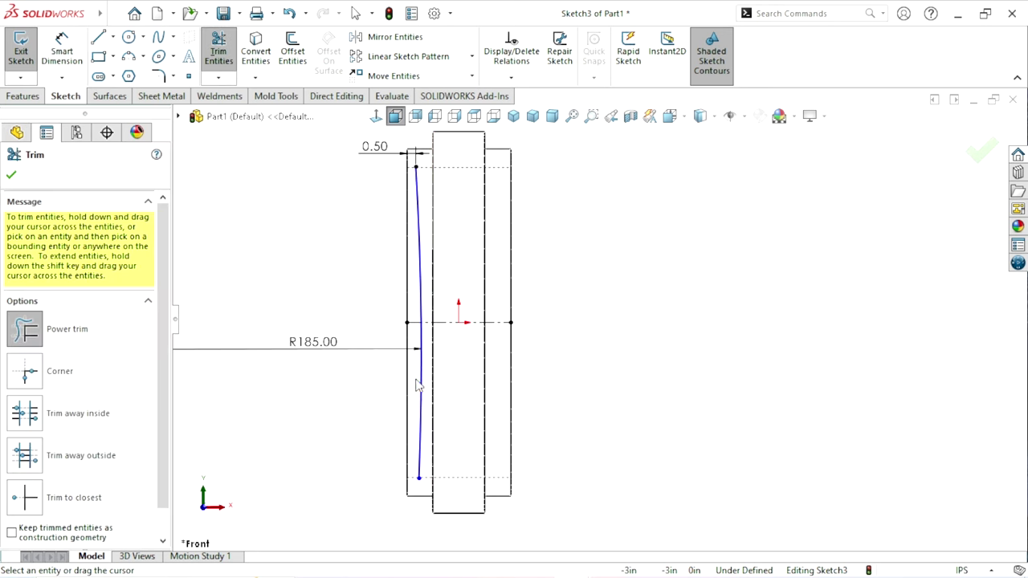
drag(420, 378, 430, 385)
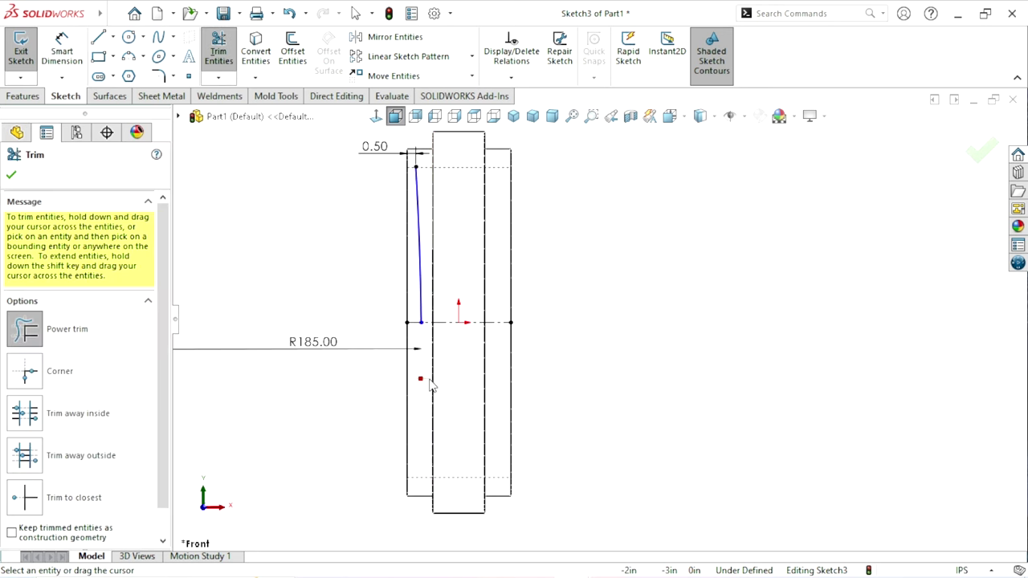
click(11, 177)
Dimension the arc's lower endpoint 0.72 from the left edge point on the centerline
click(58, 66)
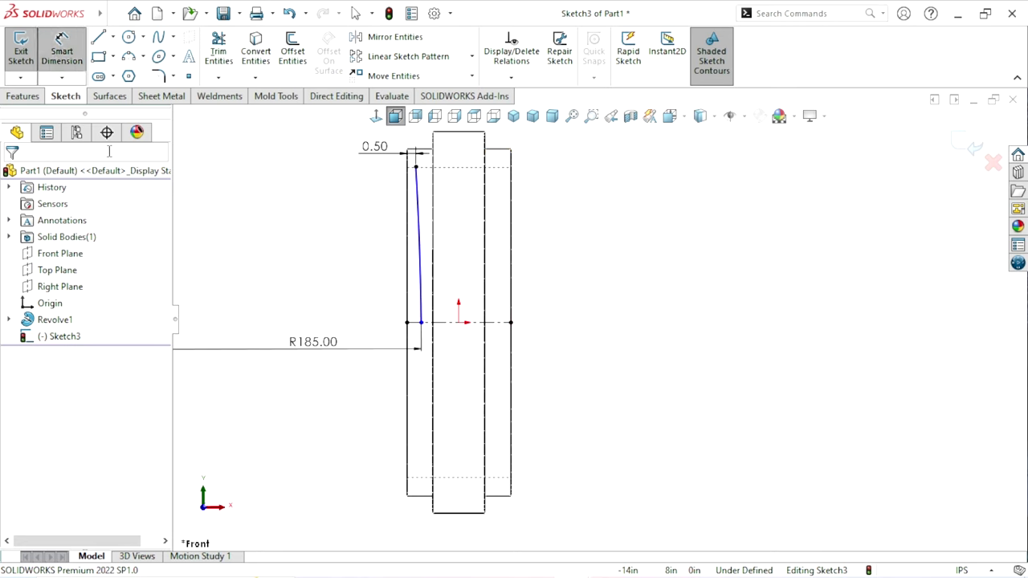
click(406, 323)
click(421, 323)
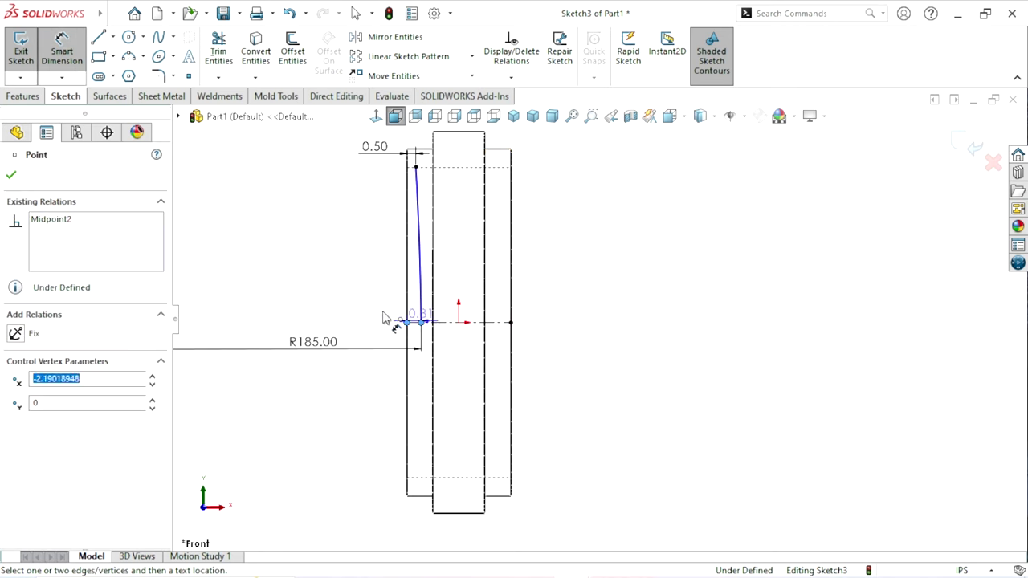
click(364, 299)
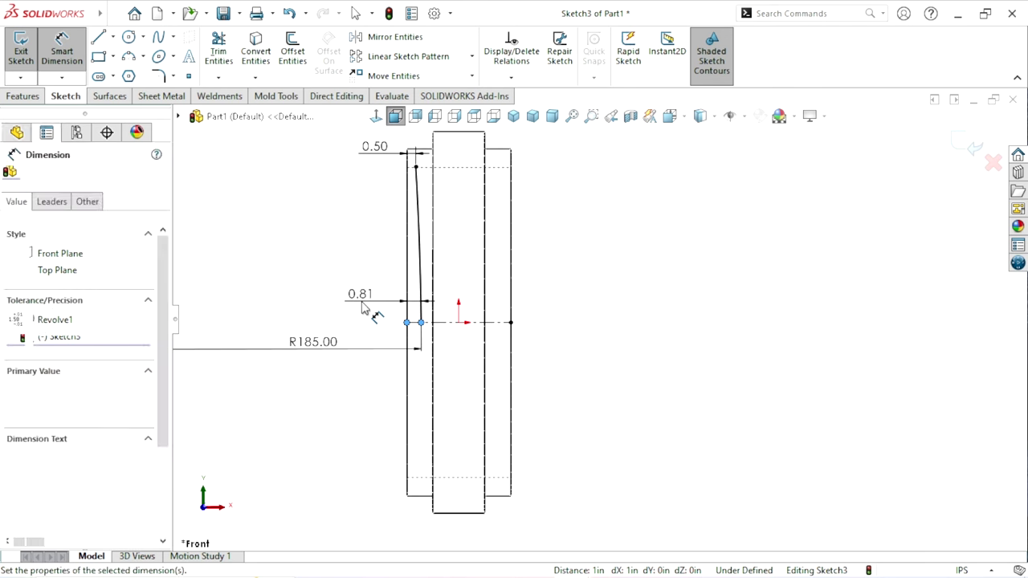
key(BackSpace)
text(10)
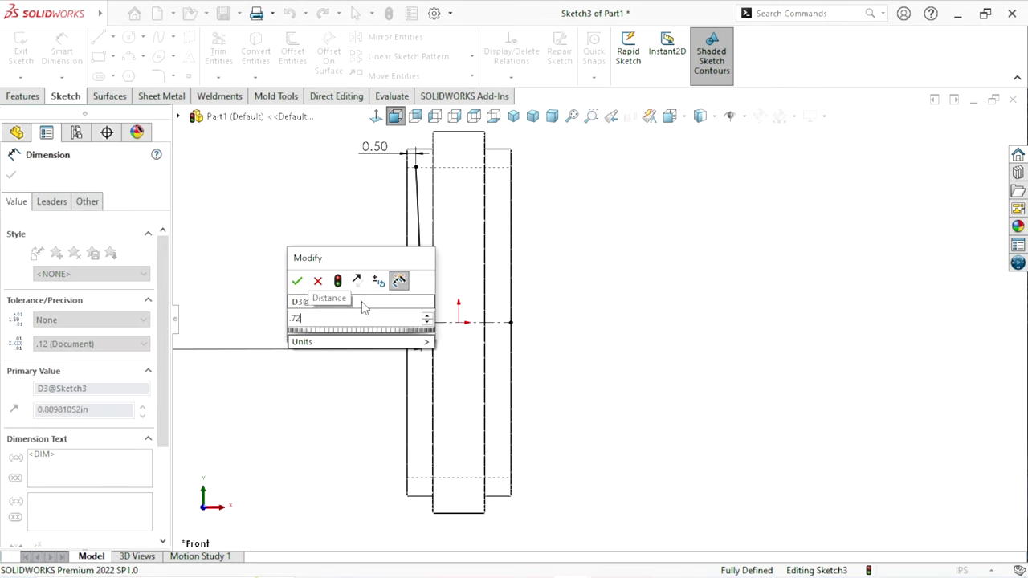
key(Return)
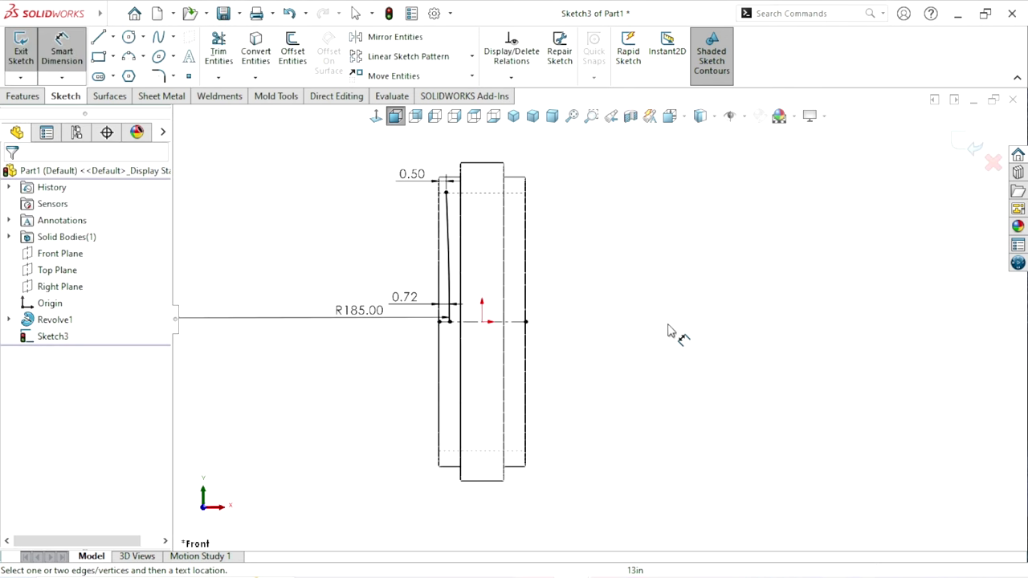
Begin mirroring the arc, then cancel the unfinished mirror
click(387, 37)
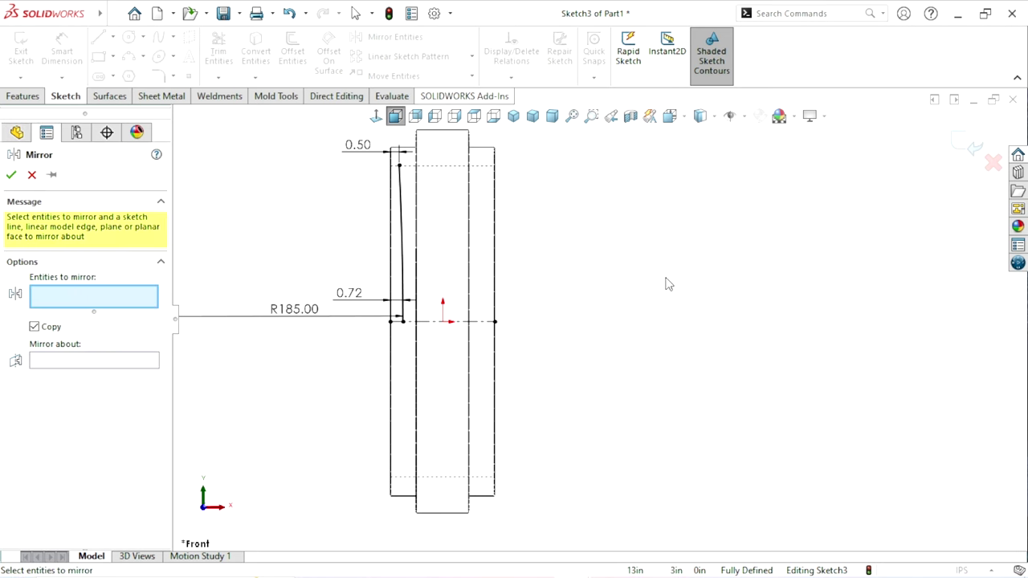
click(400, 233)
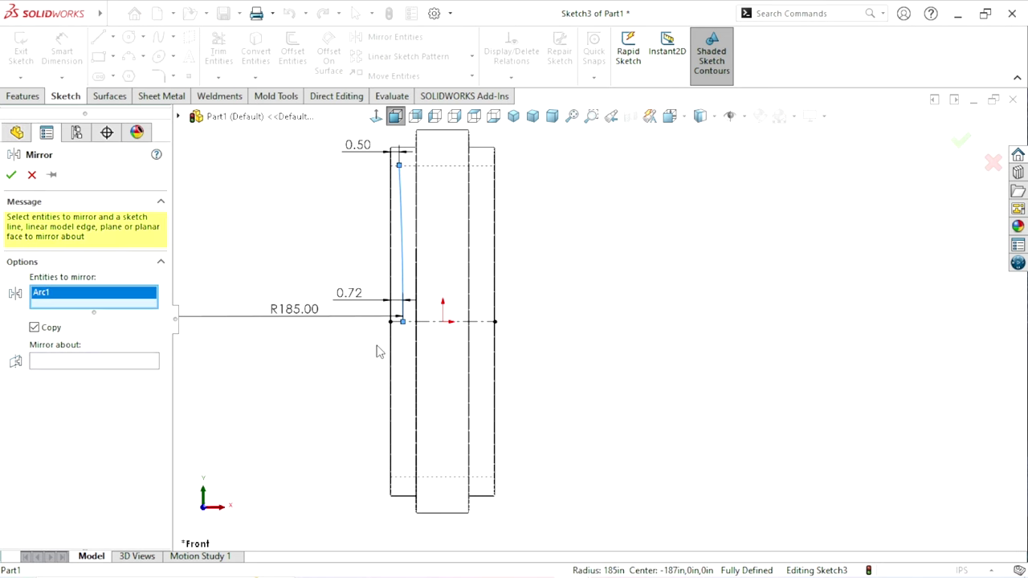
click(72, 361)
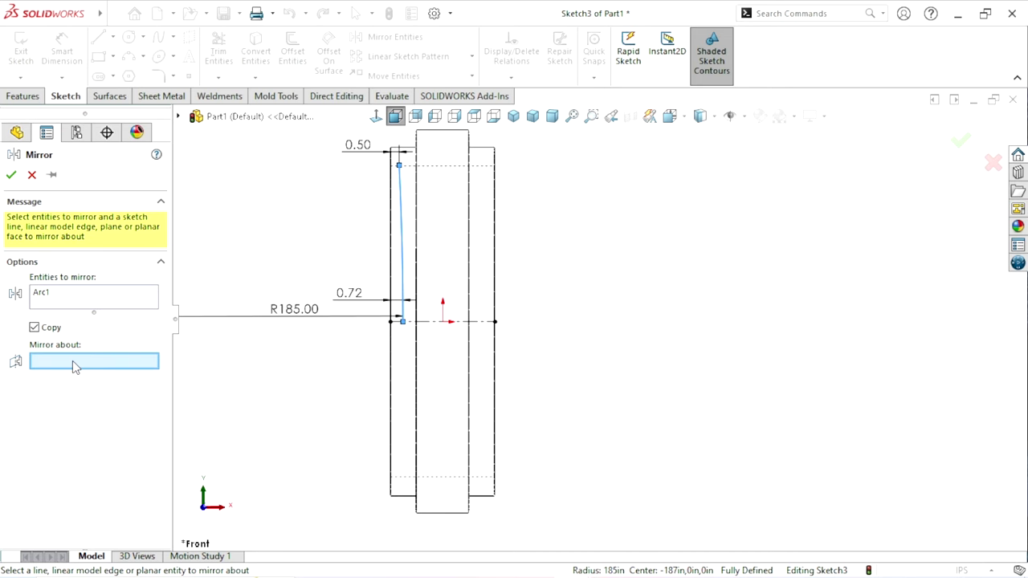
click(32, 175)
Draw a vertical construction centerline from the origin to the ring's top edge
click(113, 37)
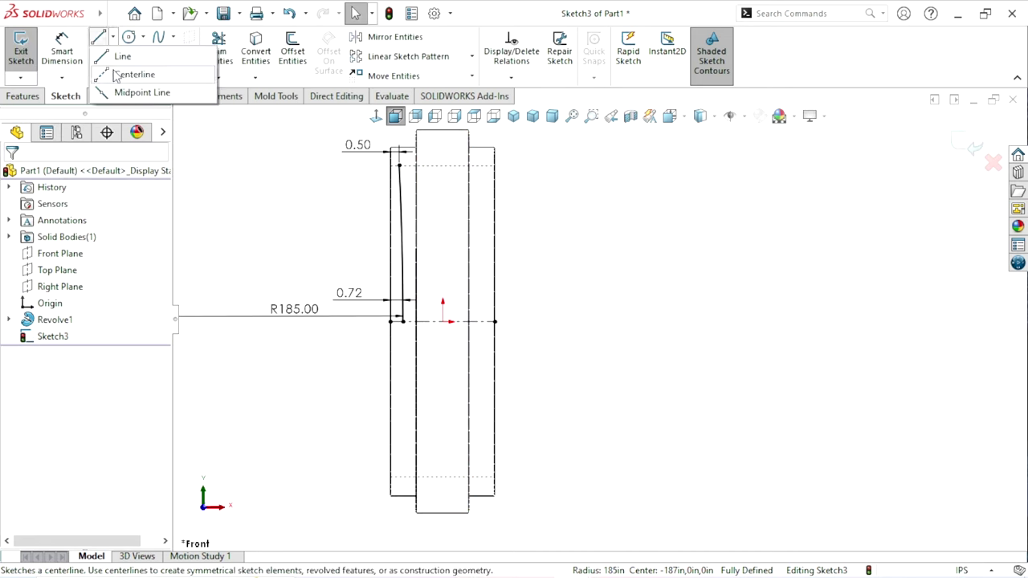
click(129, 73)
click(442, 321)
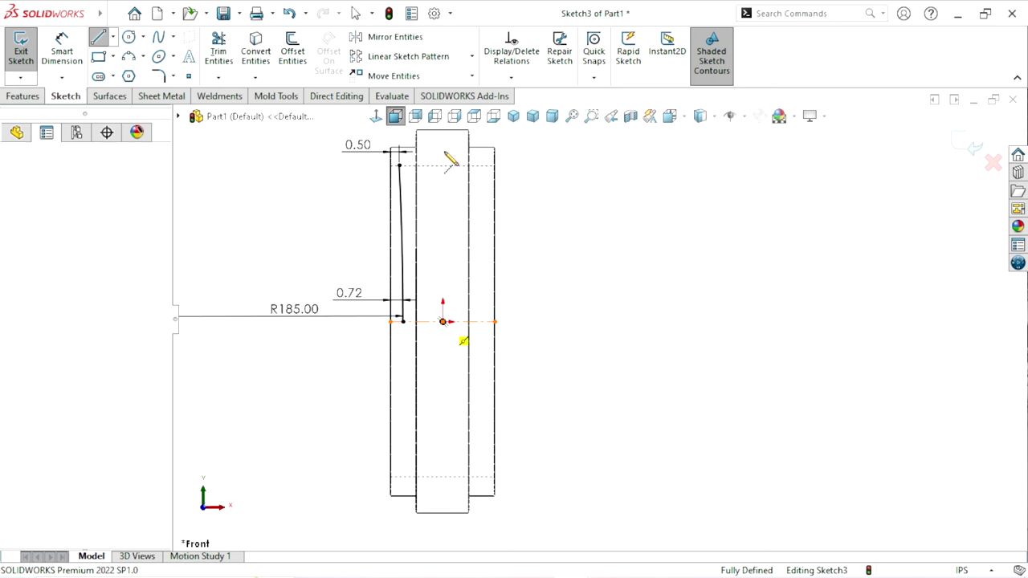
click(443, 131)
right_click(591, 257)
click(632, 269)
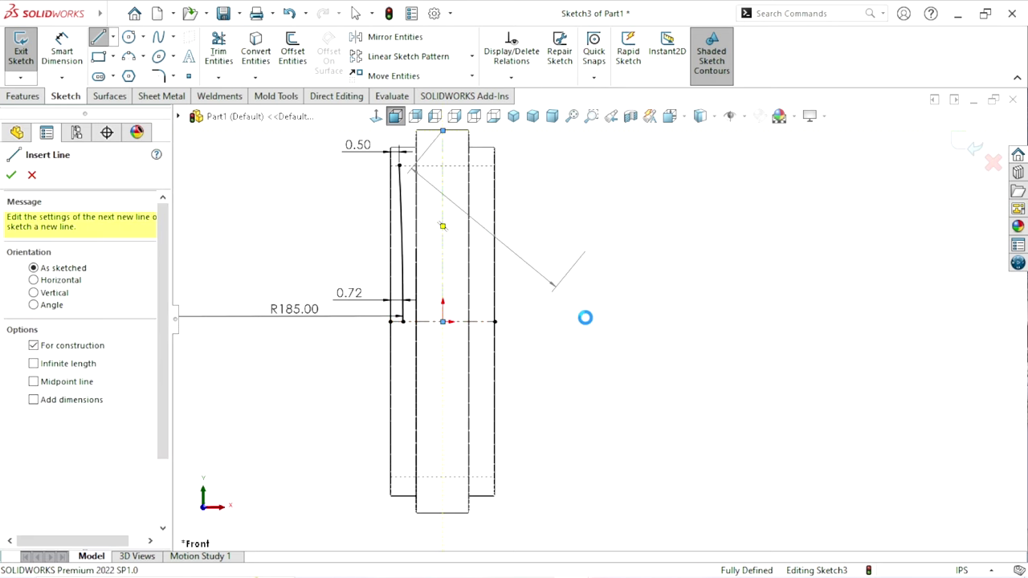
scroll(692, 290, down, 2)
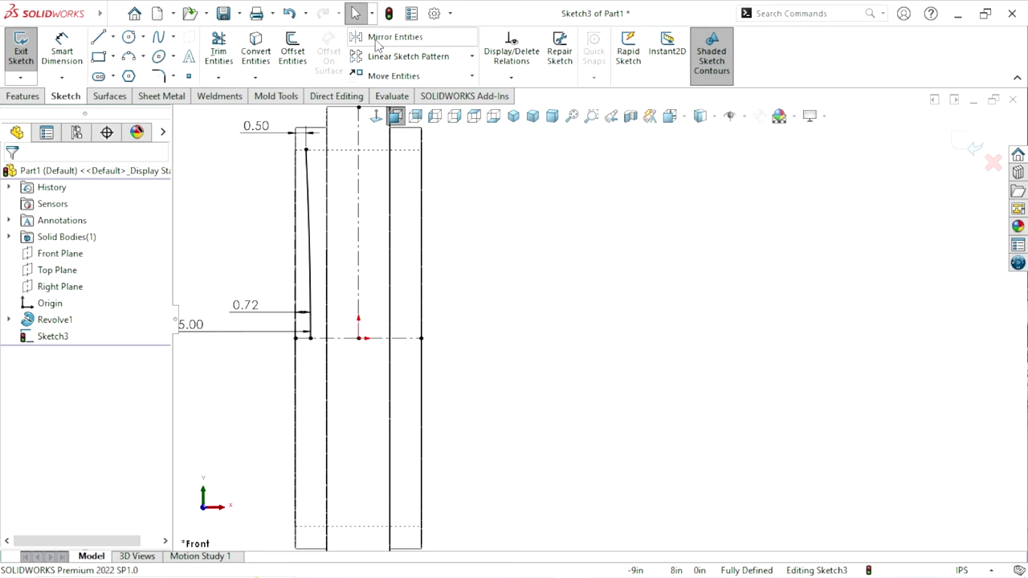
Mirror the slanted arc about the new centerline and switch to Shaded with Edges
click(362, 37)
click(316, 261)
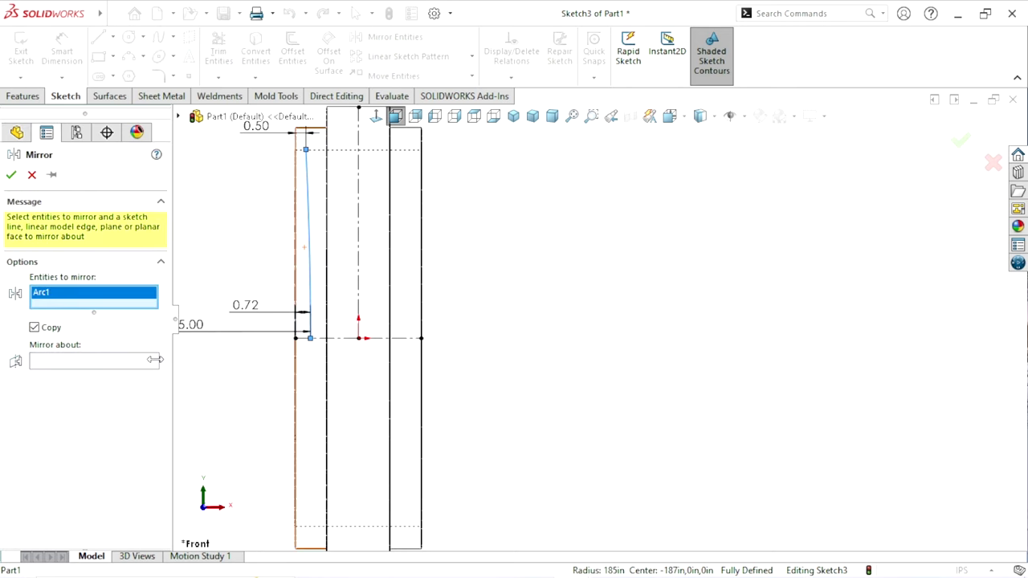
click(61, 365)
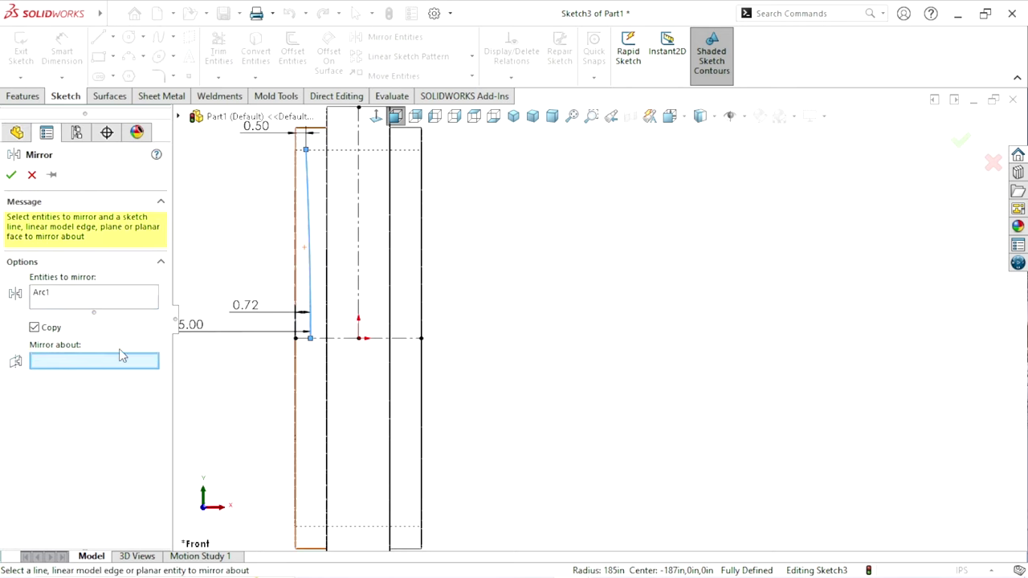
click(355, 239)
click(11, 177)
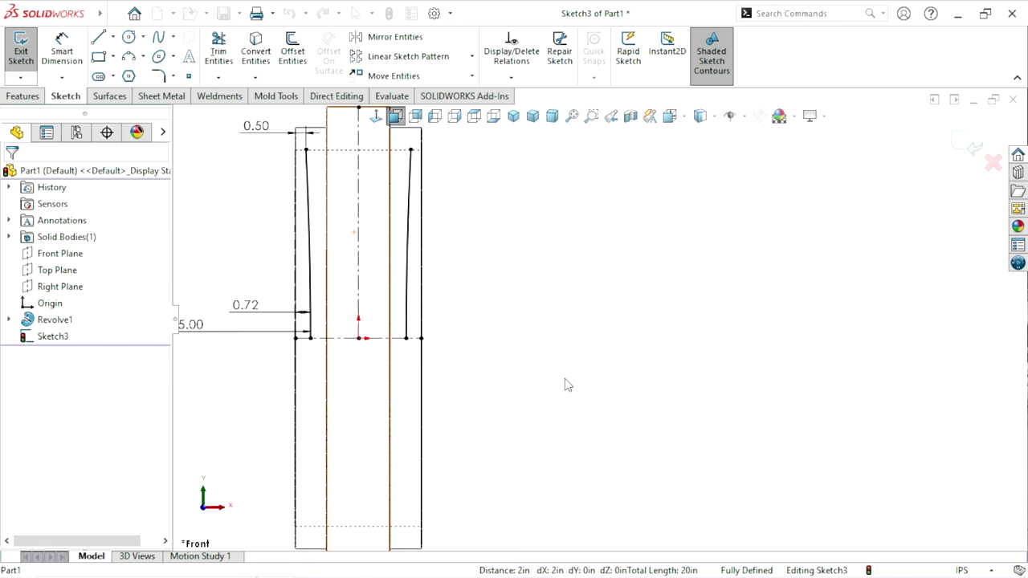
scroll(658, 329, up, 3)
scroll(635, 319, down, 2)
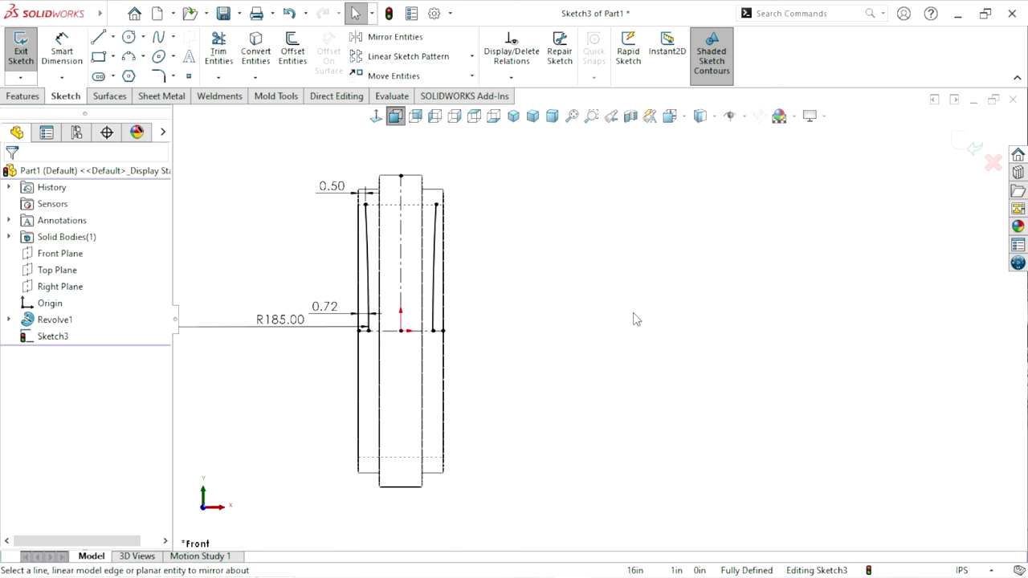
click(713, 117)
click(702, 138)
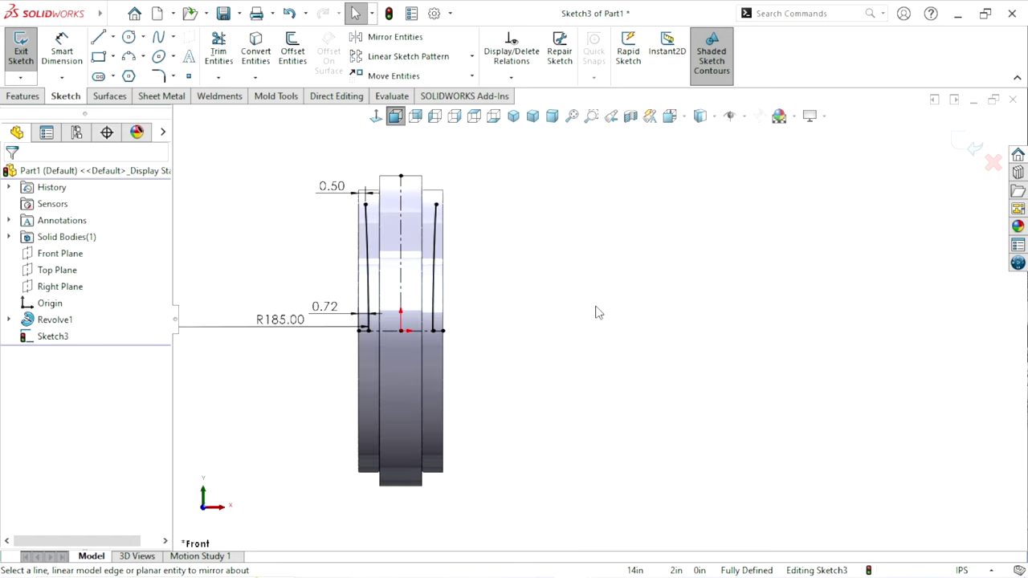
Create a Revolved Surface of Sketch3 about Line3, Blind 360°, and orbit to view it
click(110, 96)
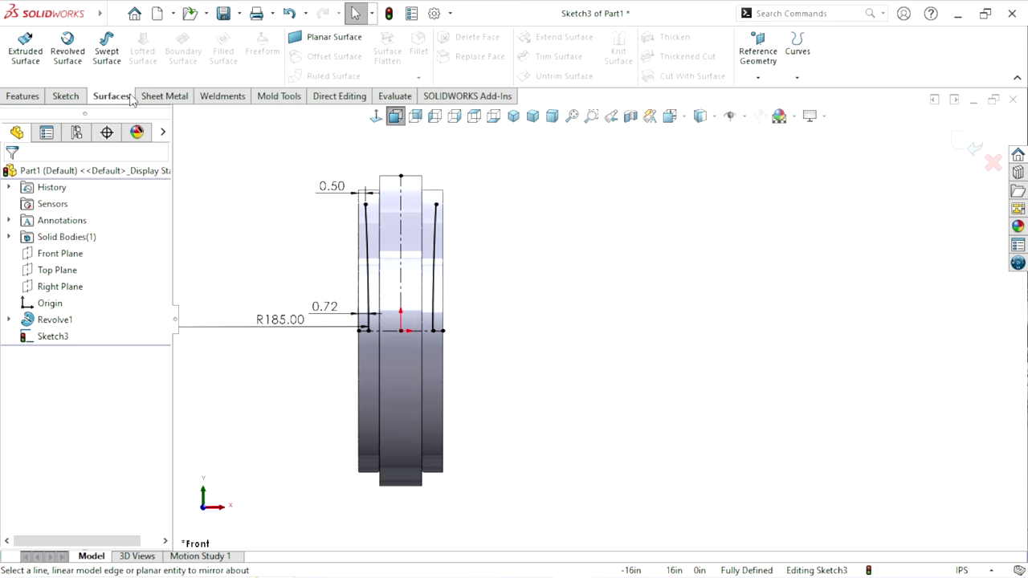
right_click(117, 100)
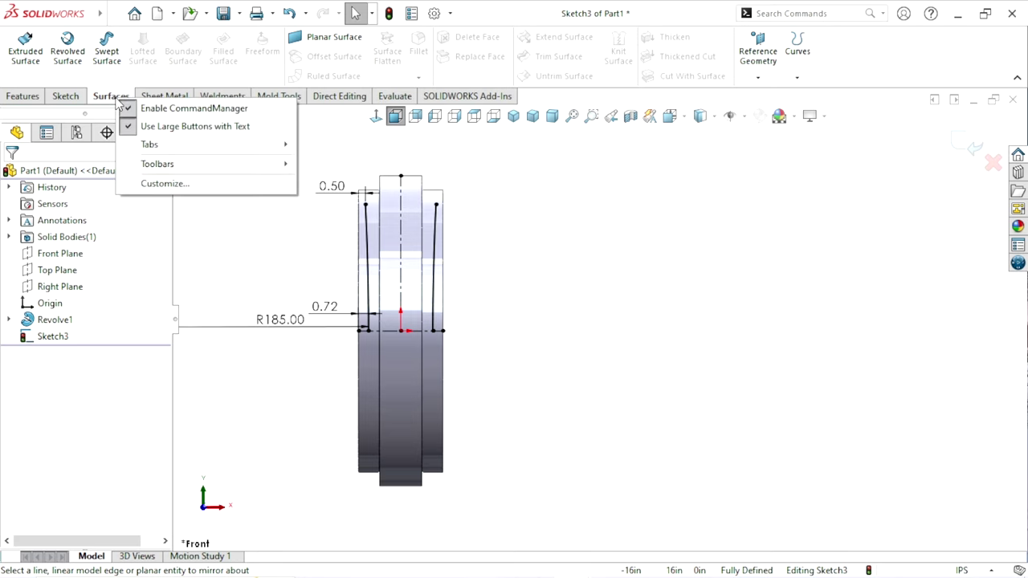
mouse_move(149, 144)
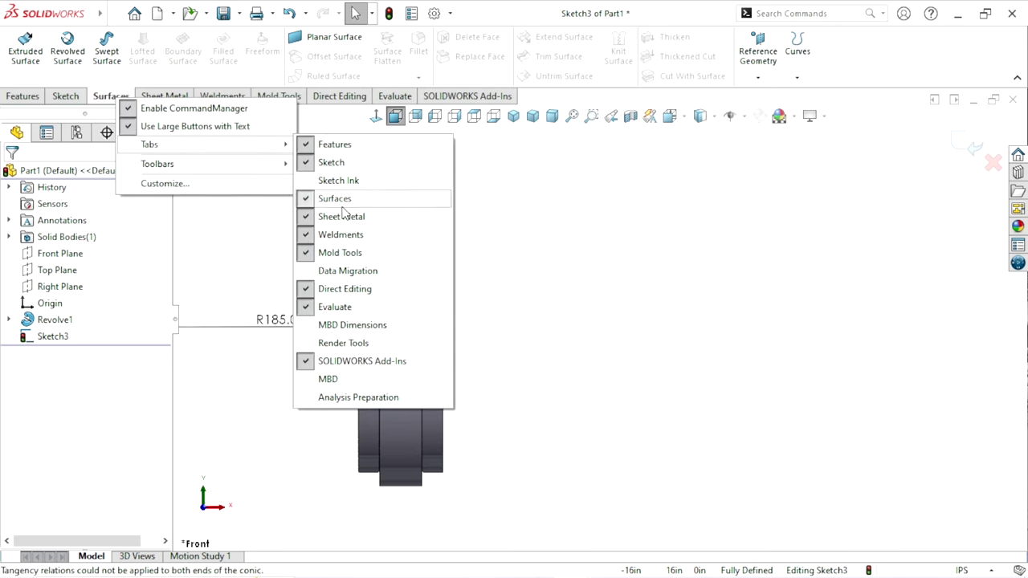
click(595, 238)
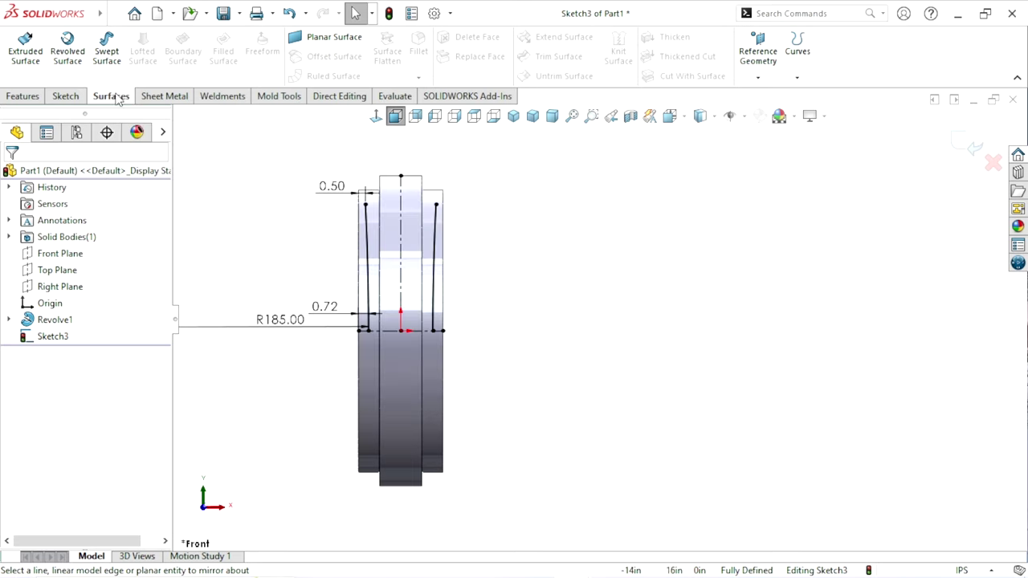
click(72, 66)
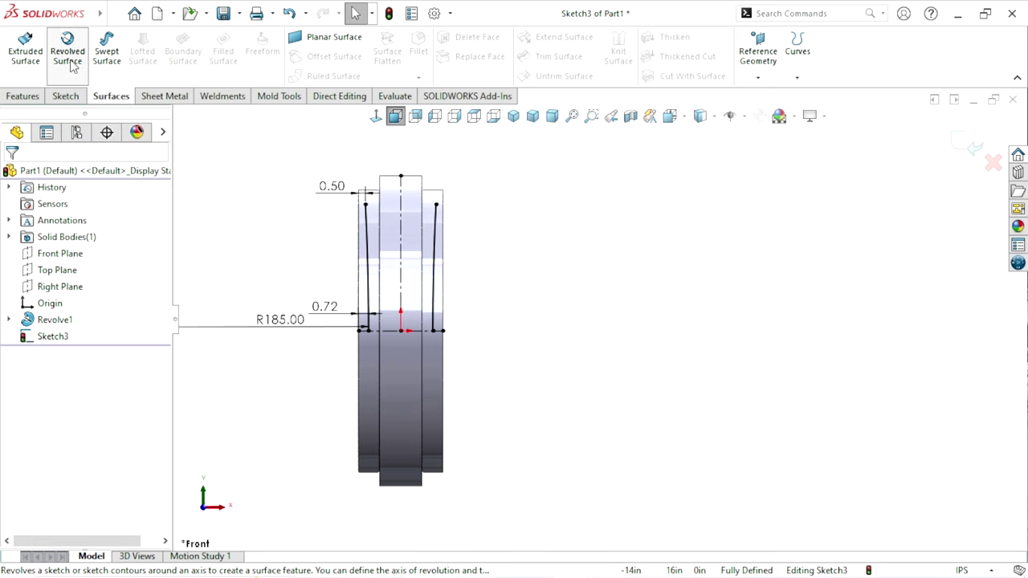
click(386, 331)
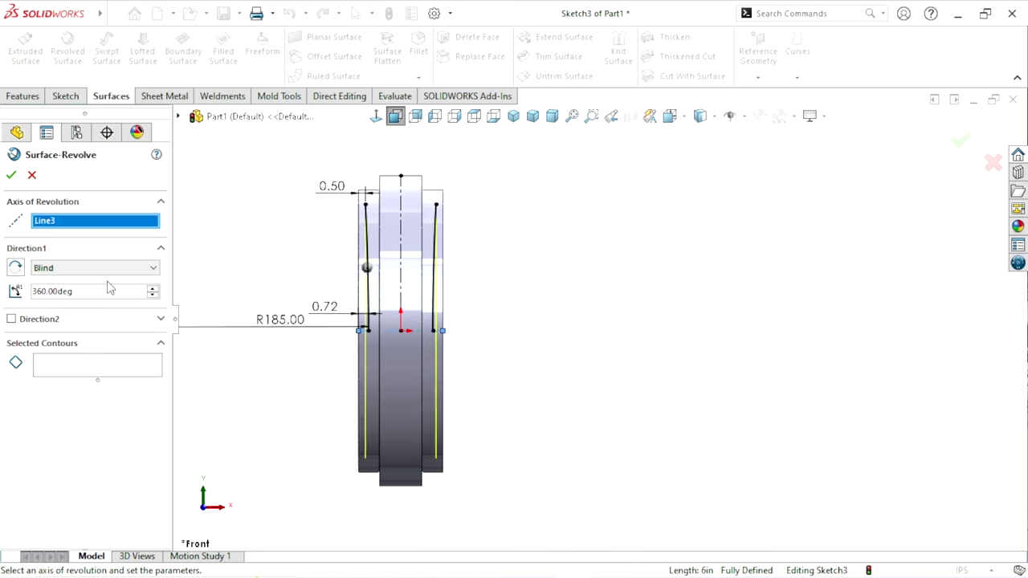
middle_drag(498, 383, 562, 401)
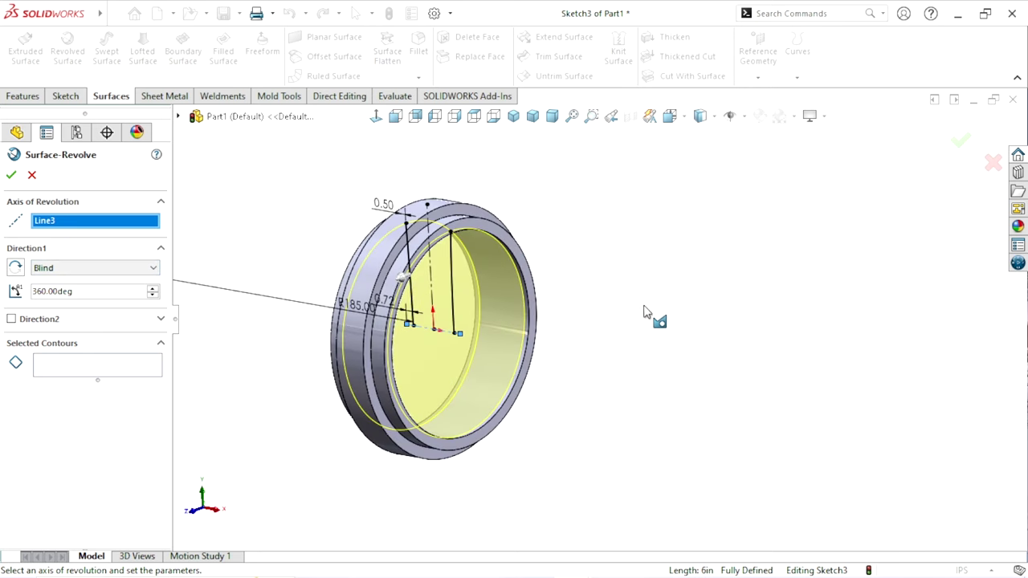
middle_drag(643, 311, 594, 336)
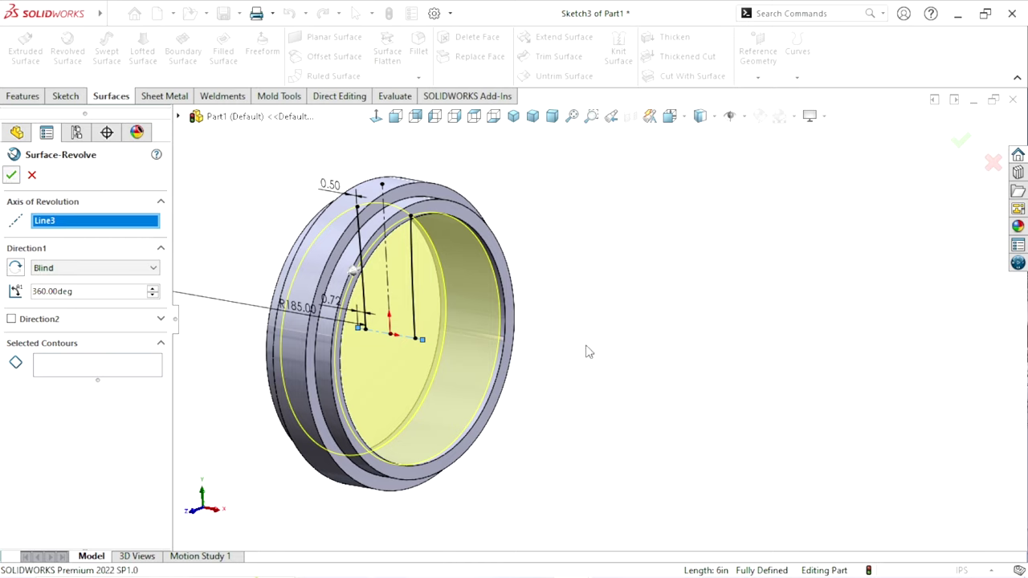
mouse_move(532, 390)
middle_down()
mouse_move(603, 369)
mouse_move(590, 316)
middle_up()
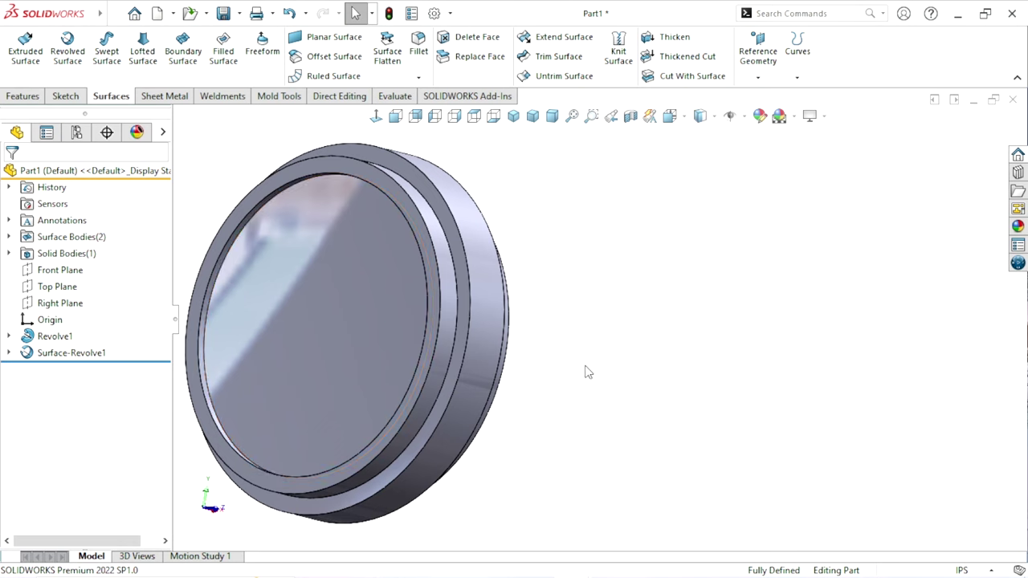
middle_drag(585, 370, 473, 351)
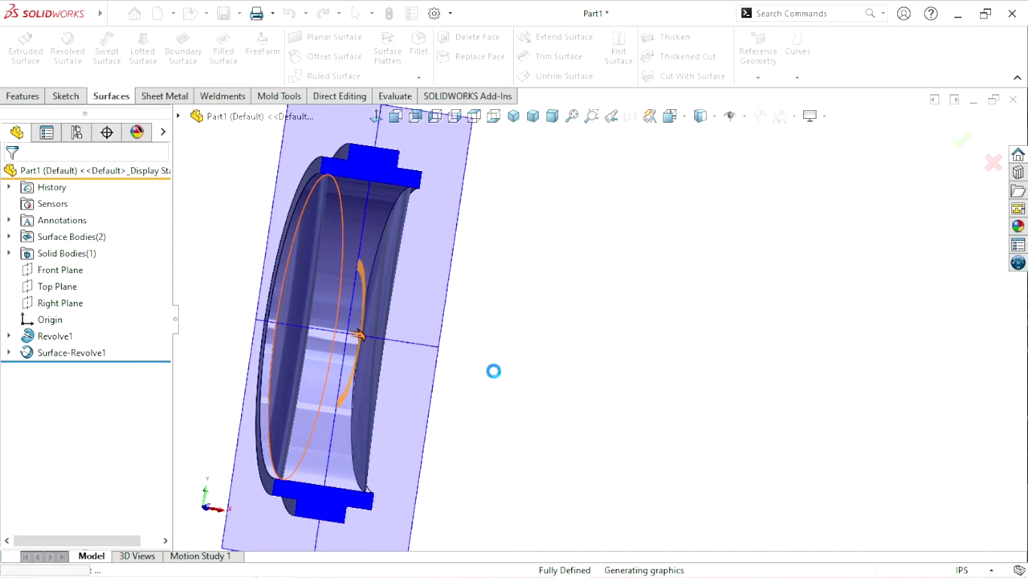
mouse_move(442, 385)
middle_down()
mouse_move(541, 360)
mouse_move(576, 362)
mouse_move(536, 356)
mouse_move(492, 314)
mouse_move(585, 394)
mouse_move(602, 302)
mouse_move(499, 379)
mouse_move(596, 248)
middle_up()
click(630, 116)
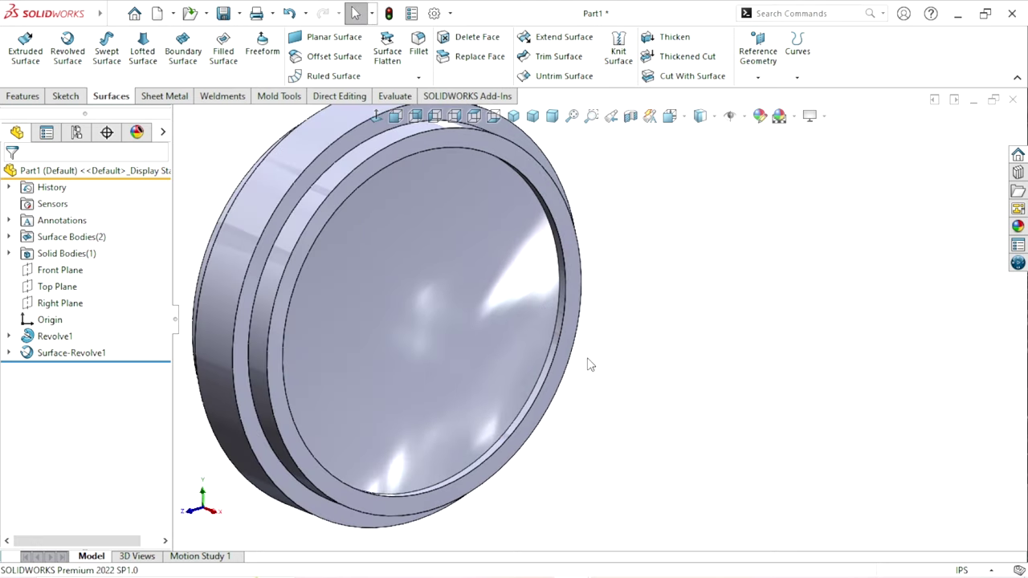
scroll(594, 345, up, 3)
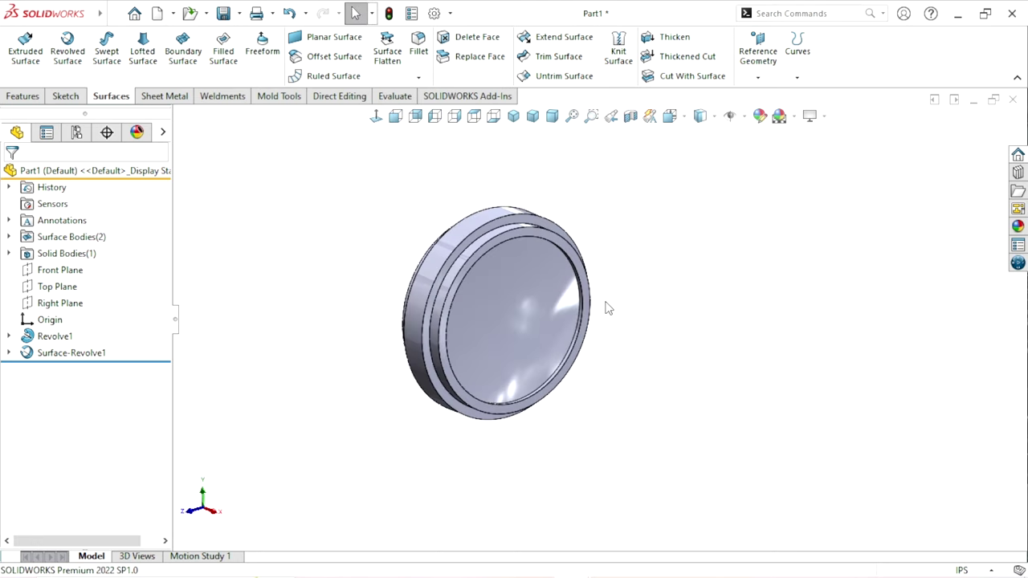
click(513, 116)
scroll(750, 334, down, 3)
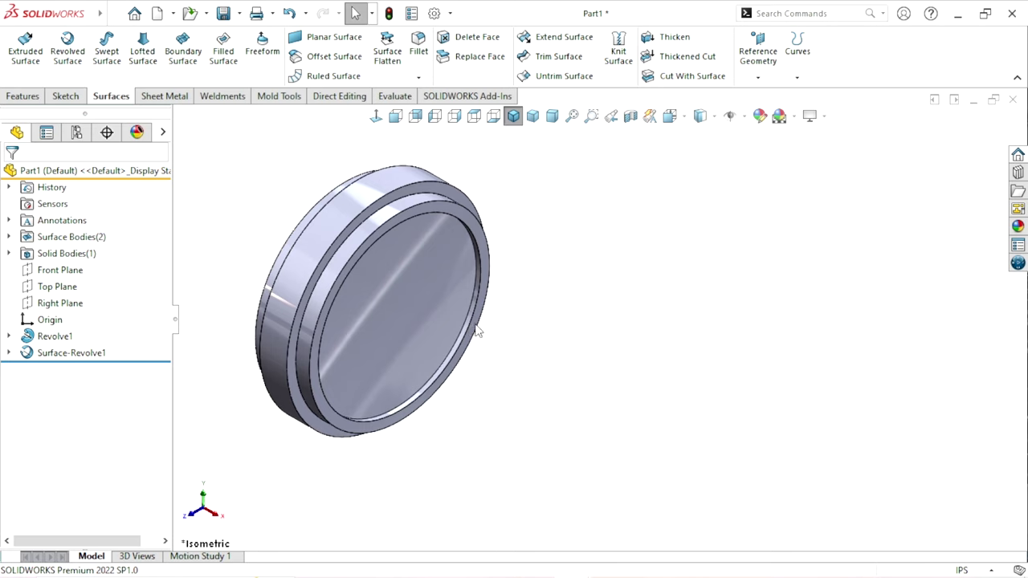
mouse_move(477, 330)
middle_down()
mouse_move(589, 300)
mouse_move(569, 383)
mouse_move(587, 377)
middle_up()
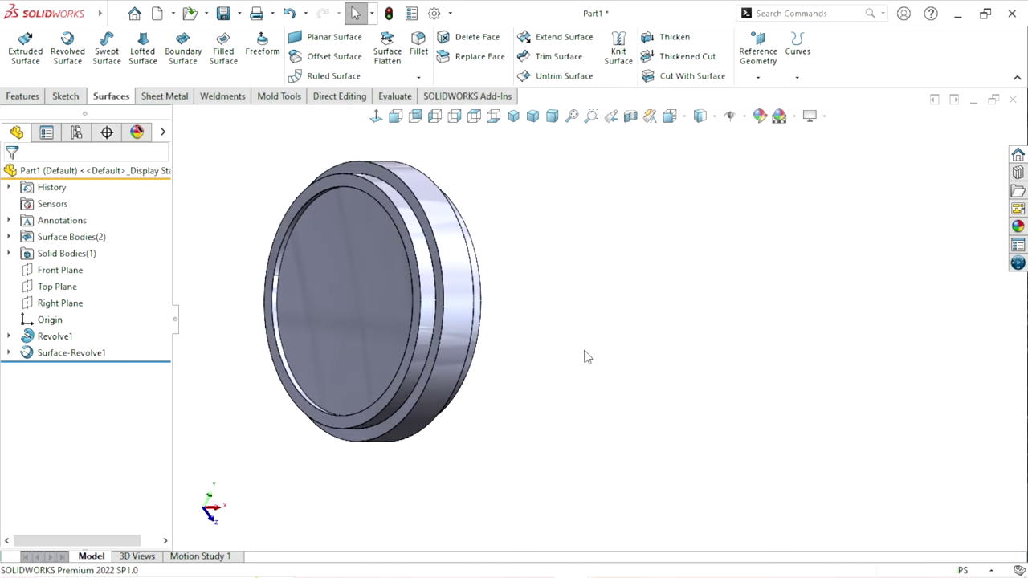
Thicken Surface-Revolve1 by 0.3937079 in with Merge result turned off
click(670, 38)
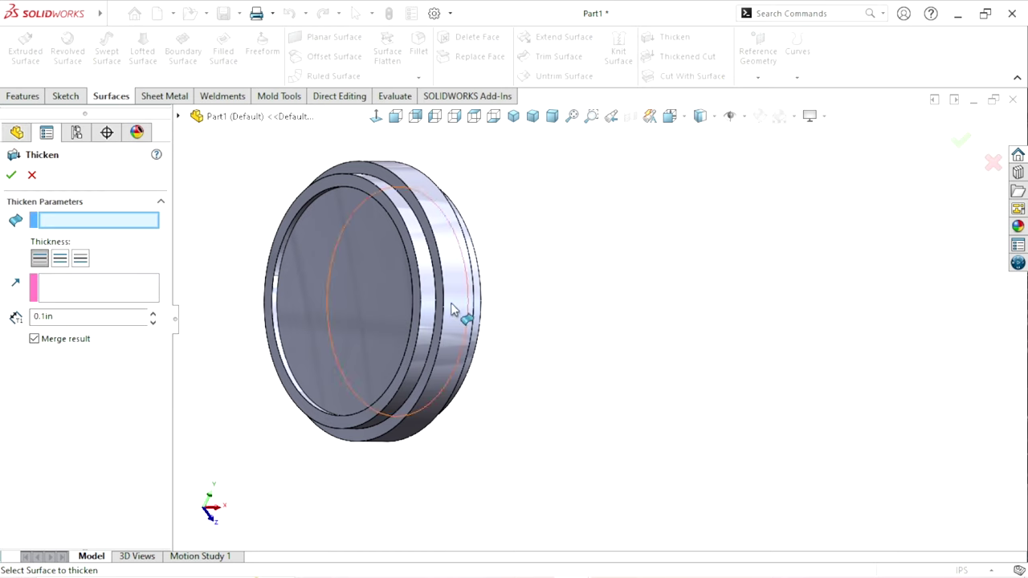
click(370, 329)
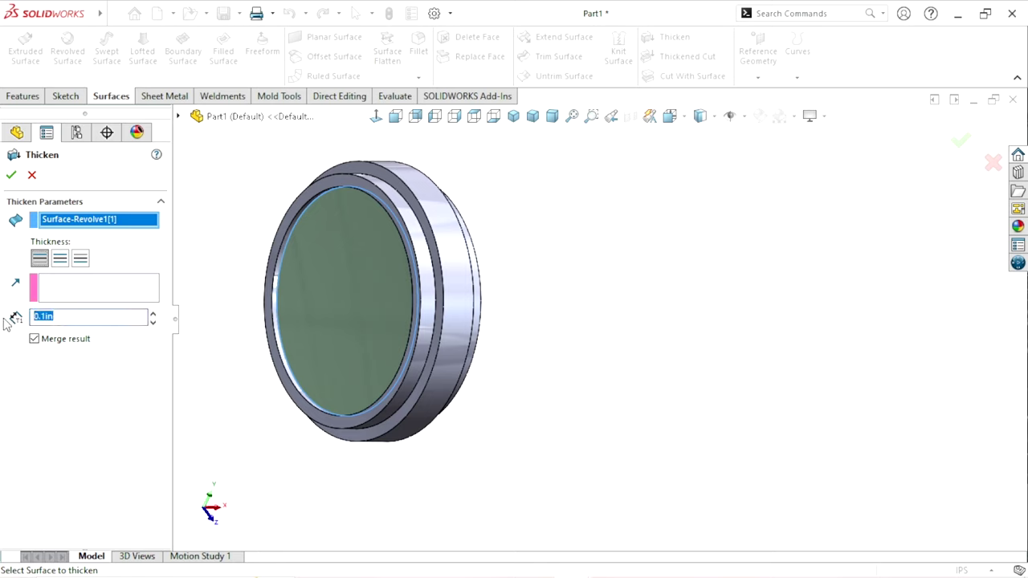
mouse_move(49, 13)
click(119, 312)
text(.3937079)
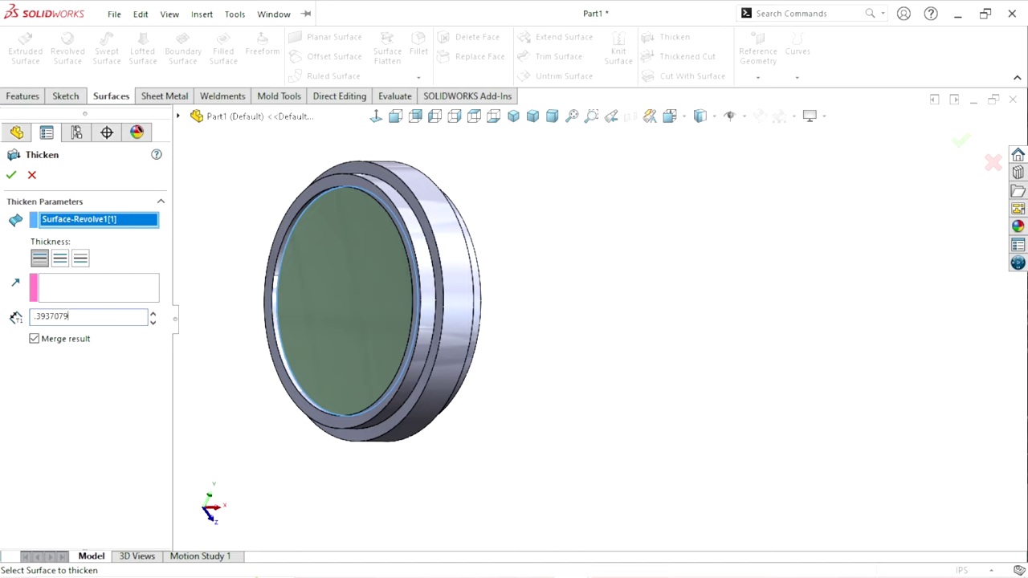
click(201, 14)
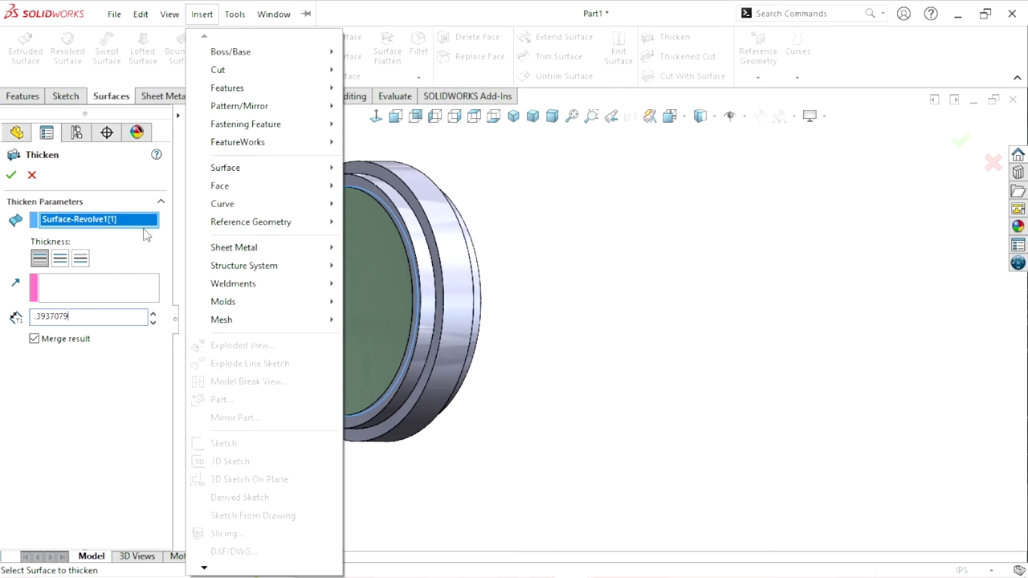
click(536, 395)
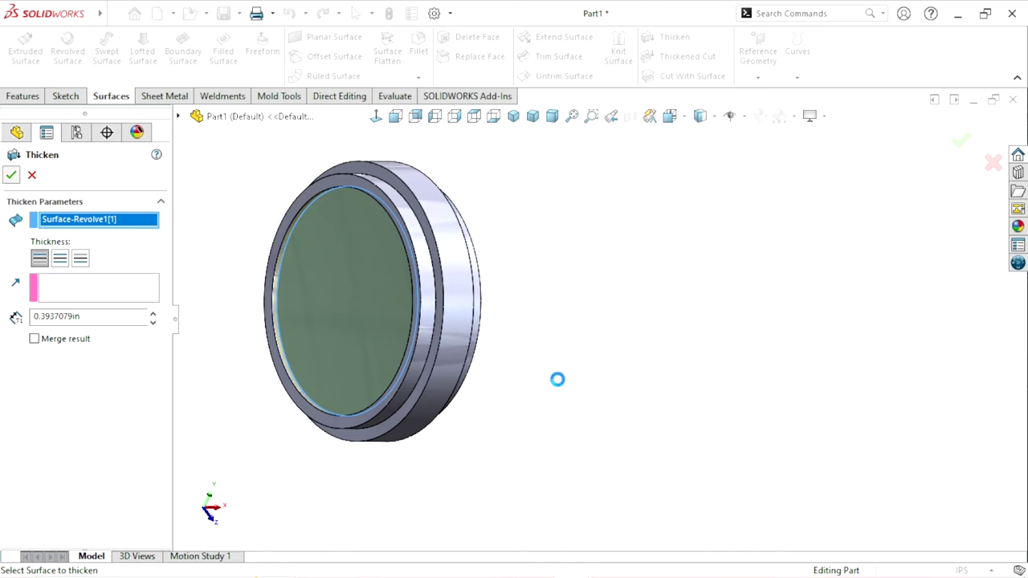
Thicken the other revolved surface toward side 2 as an unmerged body, Thicken2
scroll(321, 238, down, 3)
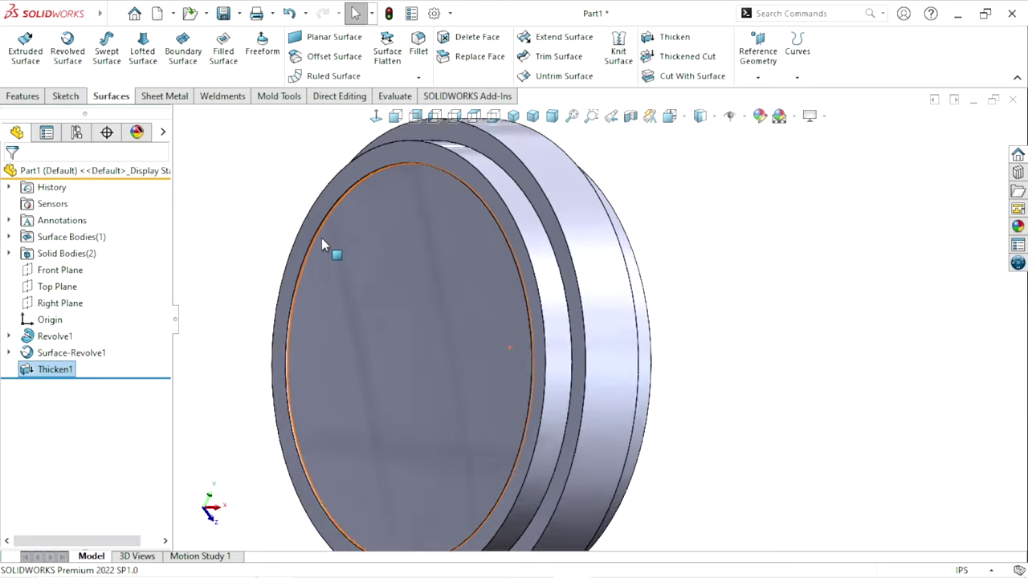
scroll(321, 237, up, 3)
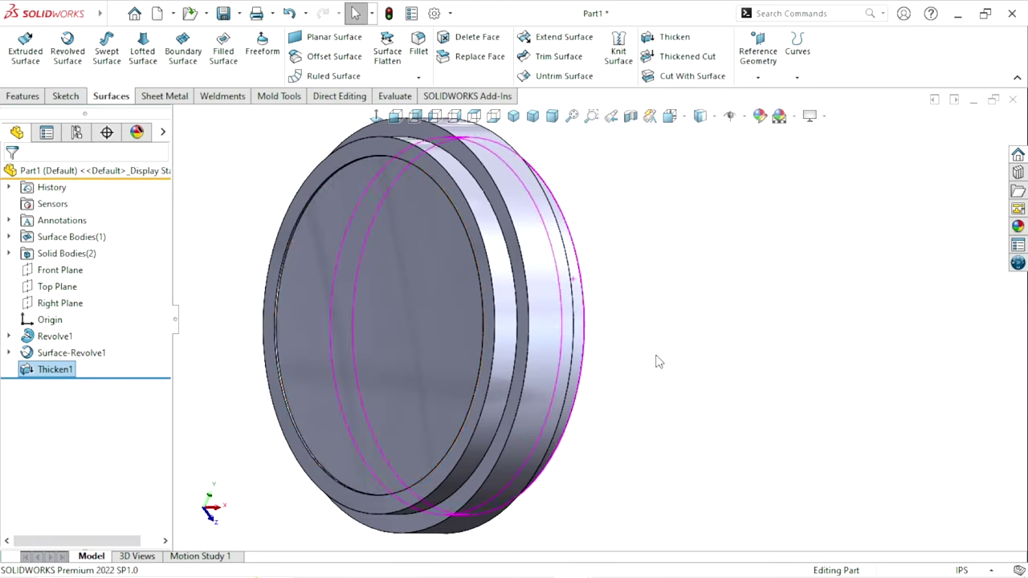
mouse_move(656, 362)
middle_down()
mouse_move(546, 340)
mouse_move(477, 379)
middle_up()
mouse_move(838, 351)
middle_down()
mouse_move(802, 351)
mouse_move(685, 236)
middle_up()
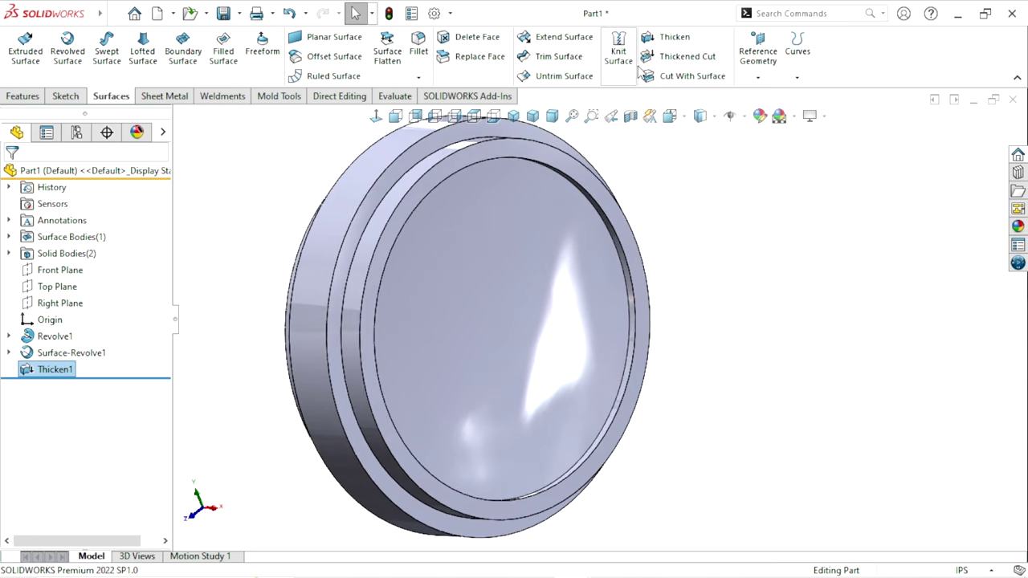
click(670, 37)
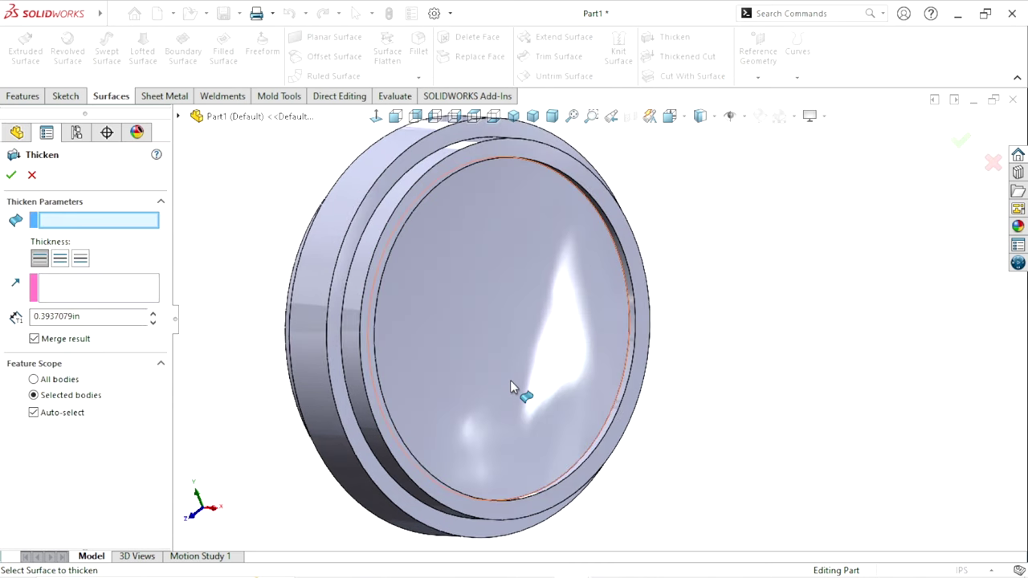
click(510, 382)
scroll(529, 407, up, 3)
scroll(749, 362, down, 1)
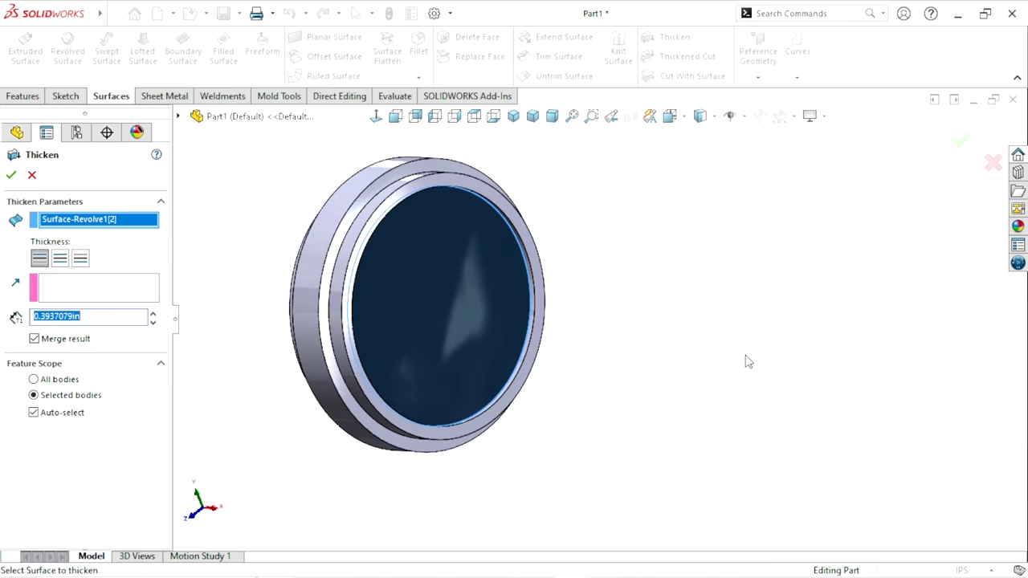
click(39, 258)
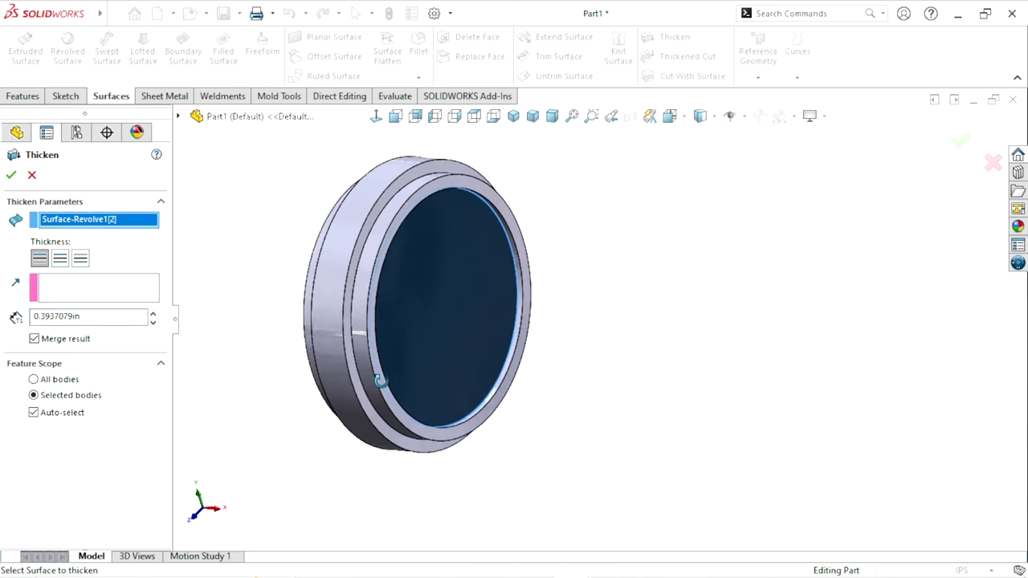
click(81, 259)
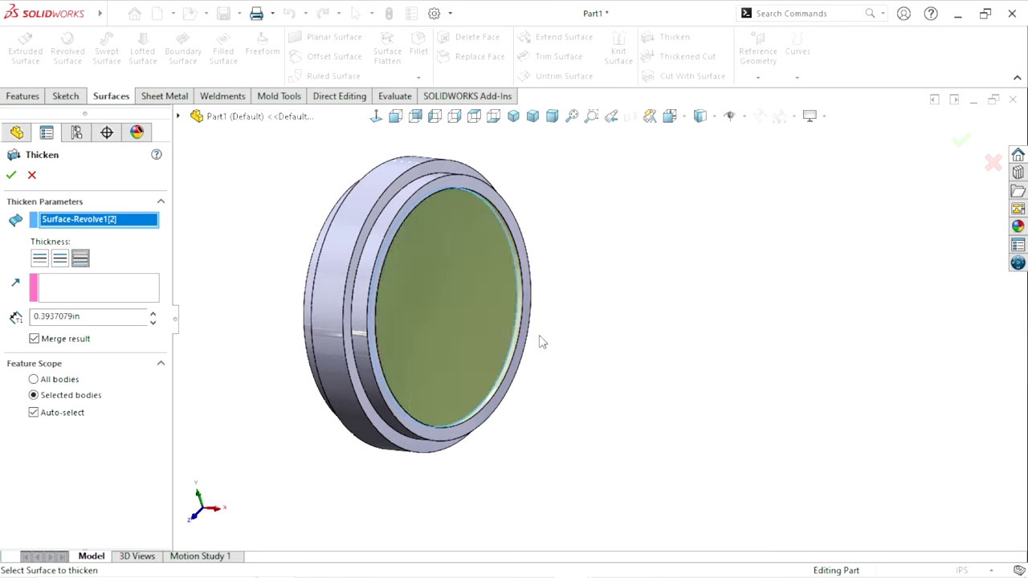
click(34, 339)
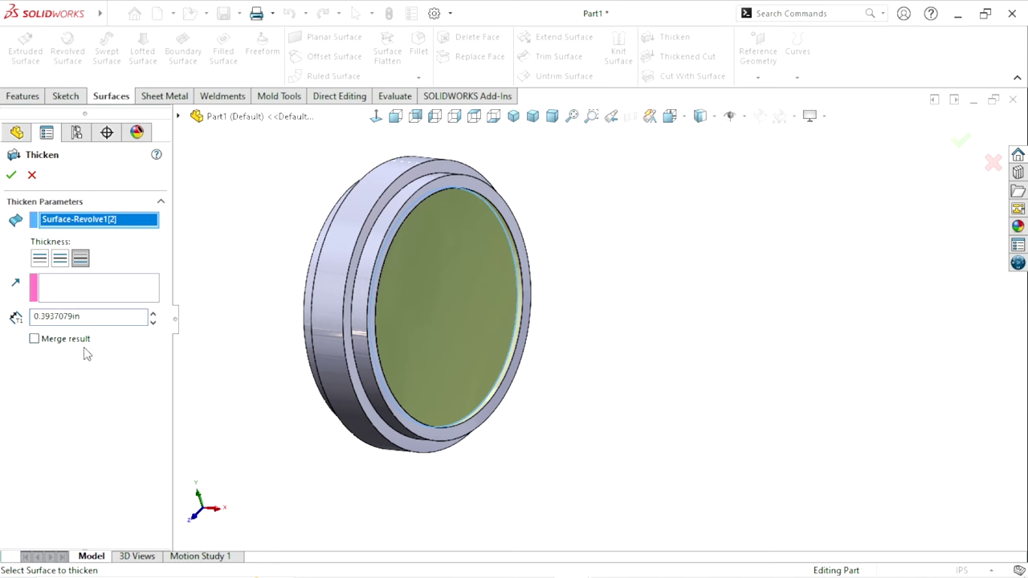
click(12, 175)
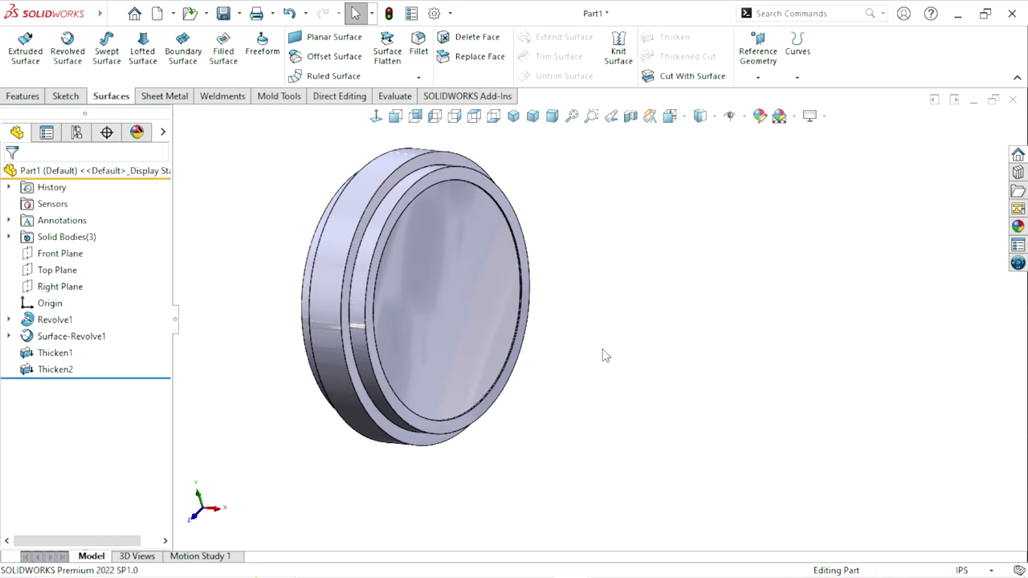
Start a new sketch on the Right Plane
scroll(583, 371, down, 1)
scroll(584, 265, up, 2)
scroll(590, 257, down, 1)
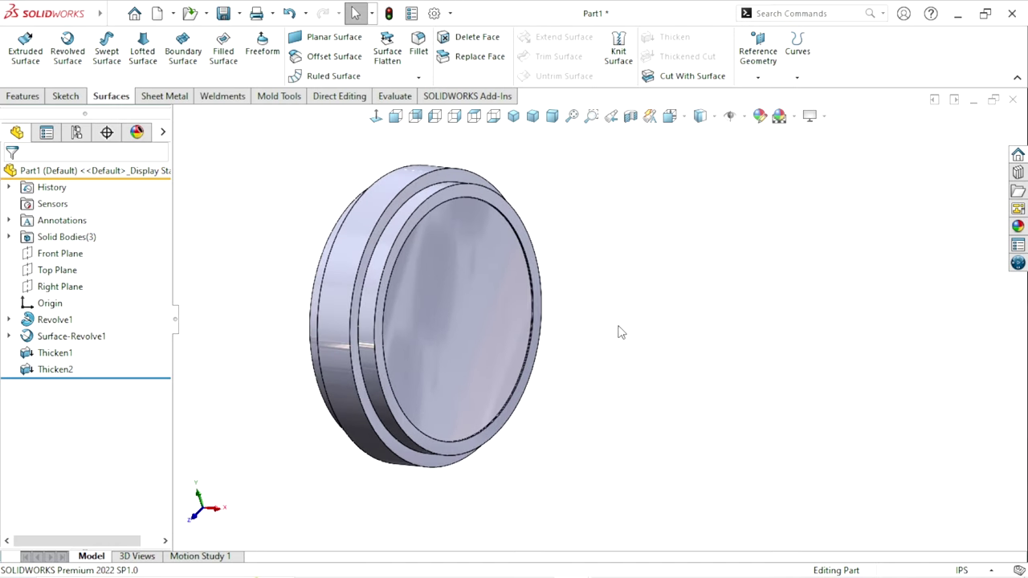
mouse_move(592, 405)
middle_down()
mouse_move(613, 321)
mouse_move(630, 377)
middle_up()
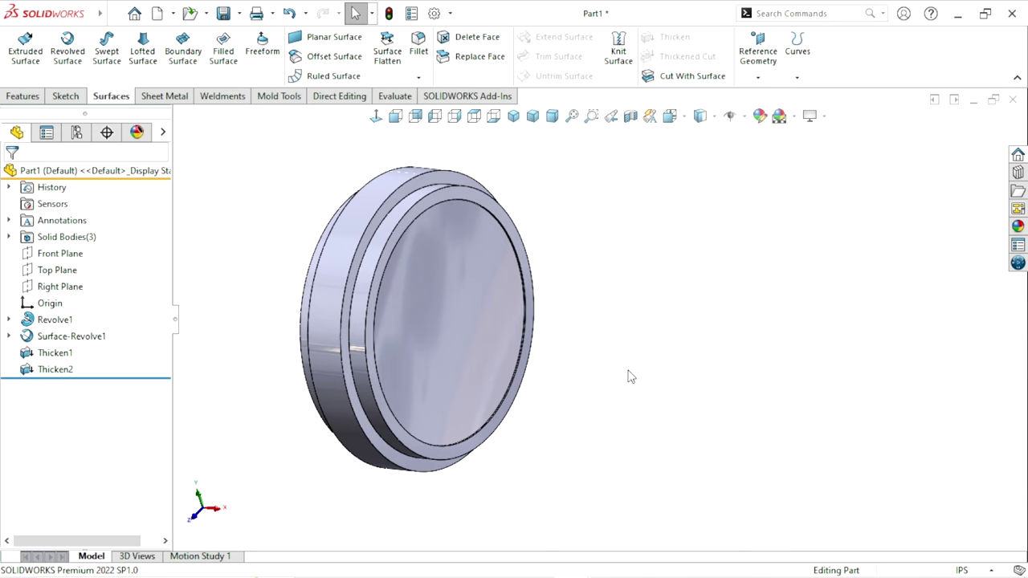
click(63, 293)
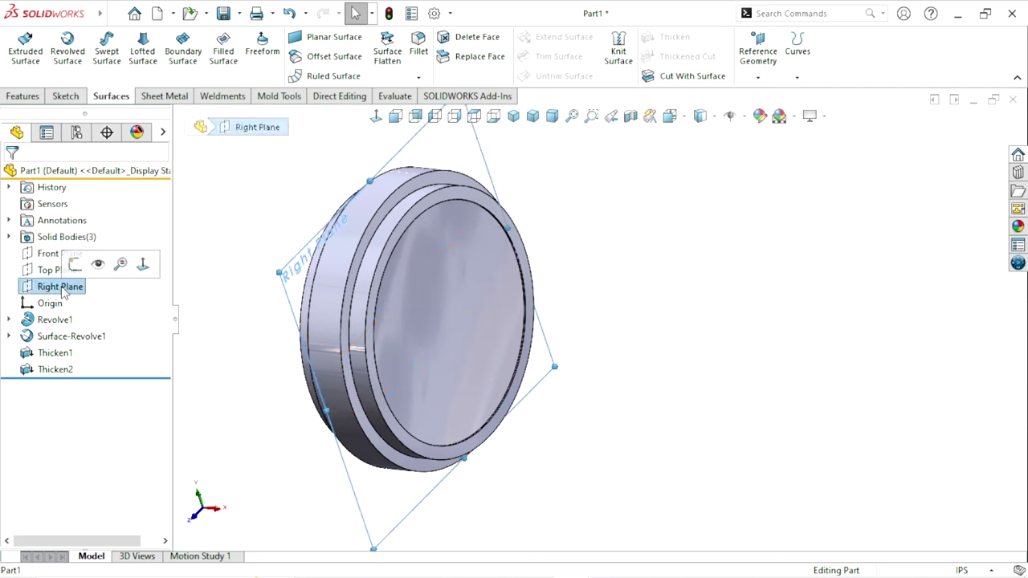
click(75, 264)
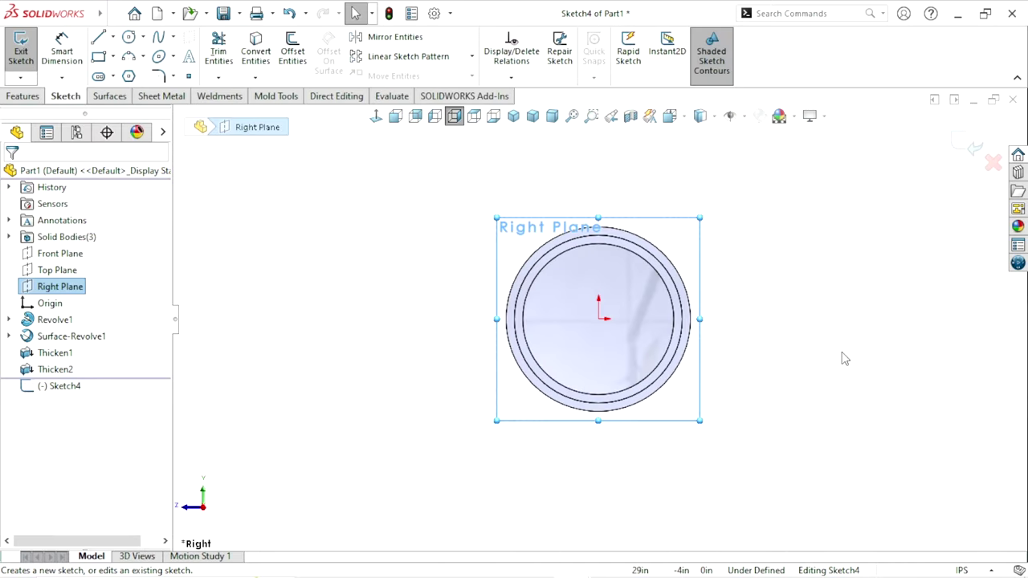
Draw a circle centred on the origin
scroll(832, 353, down, 1)
scroll(706, 293, down, 1)
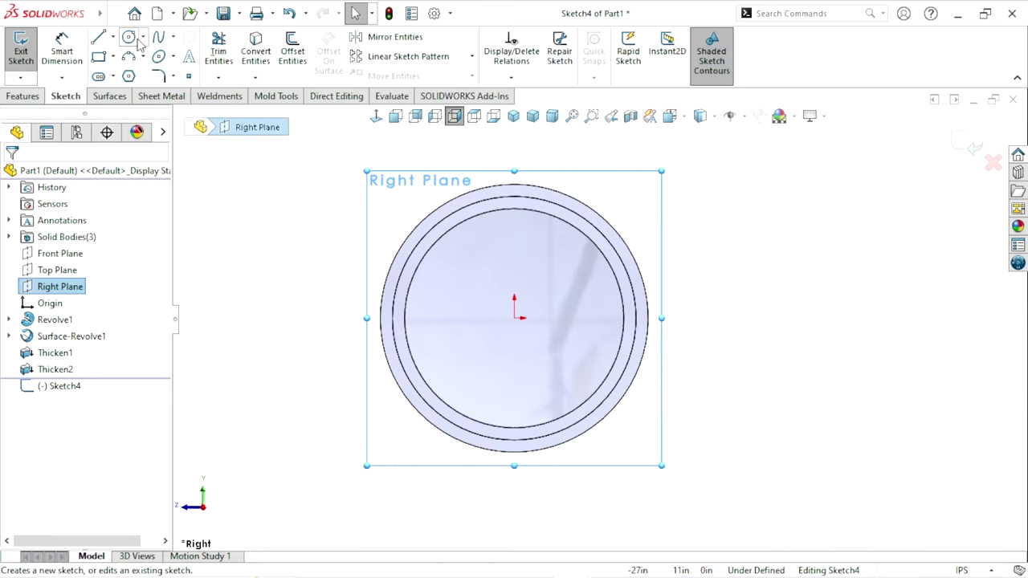
click(131, 39)
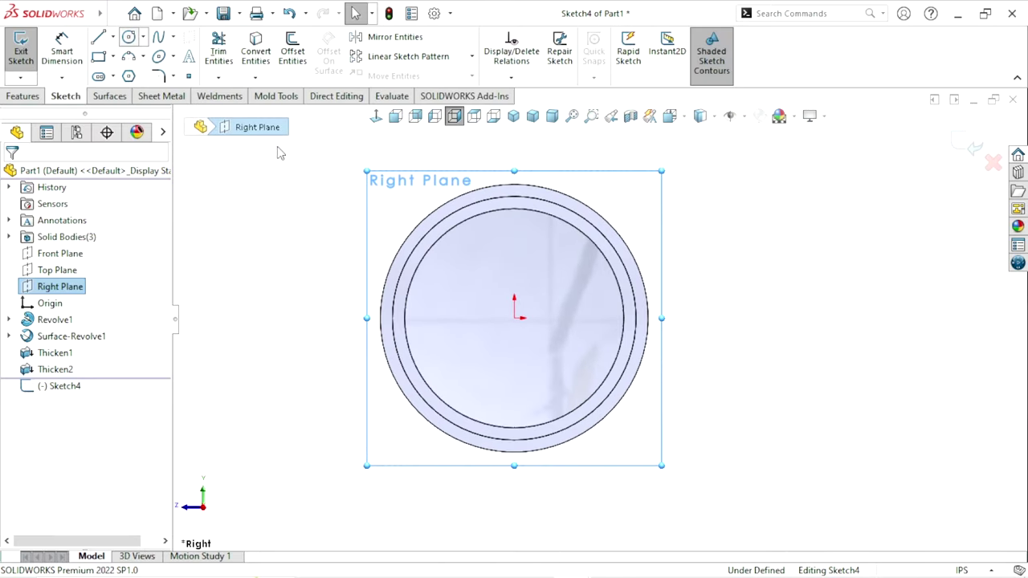
click(514, 318)
click(551, 291)
Dimension the circle's diameter to 6.00 in
key(Escape)
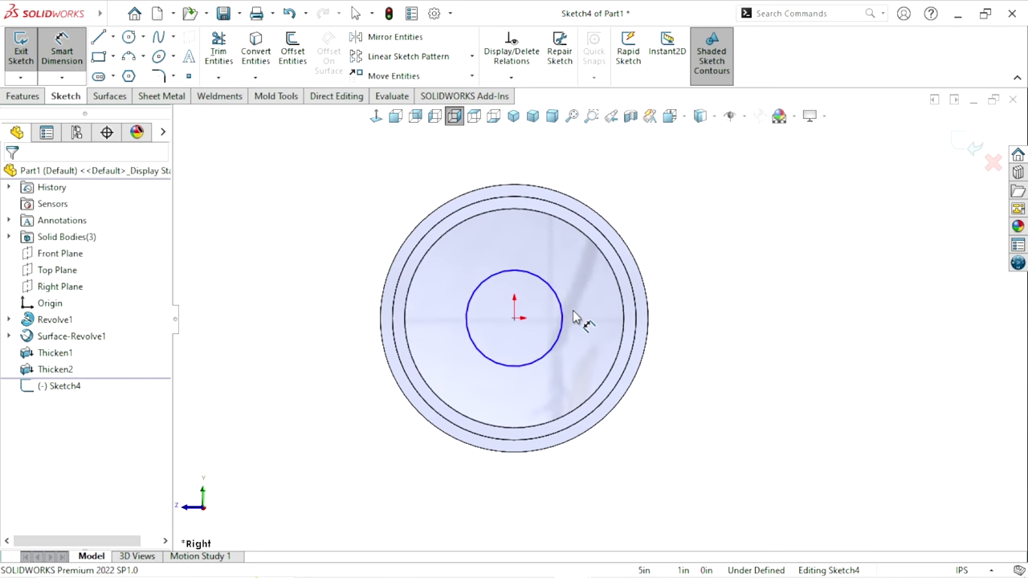
click(565, 329)
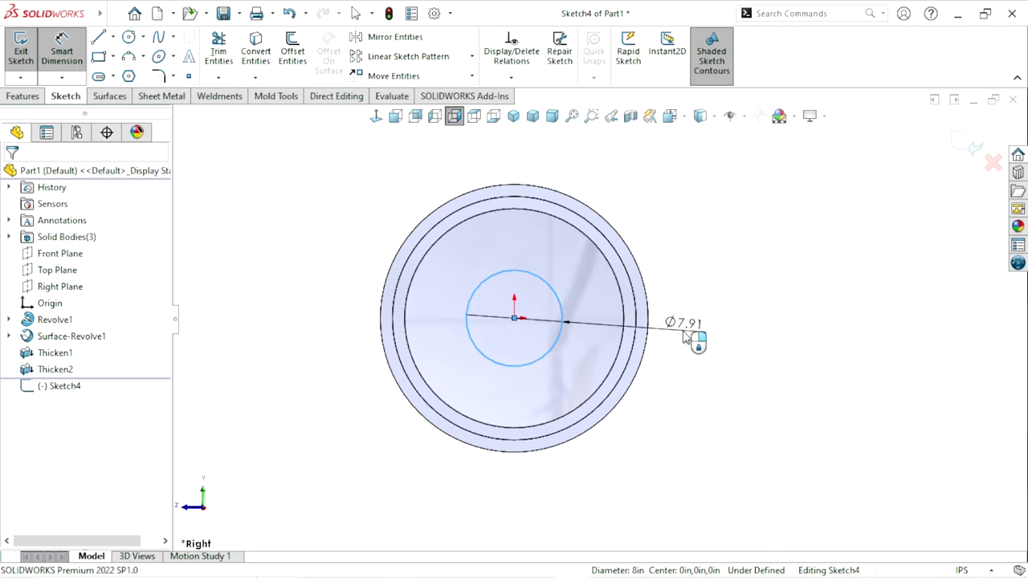
click(684, 337)
text(6)
key(Return)
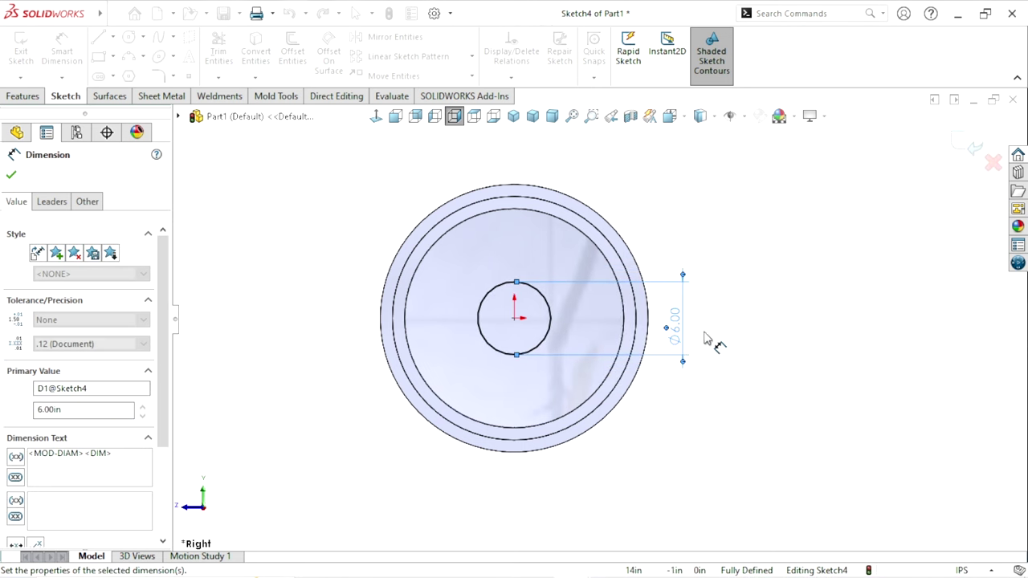
click(706, 401)
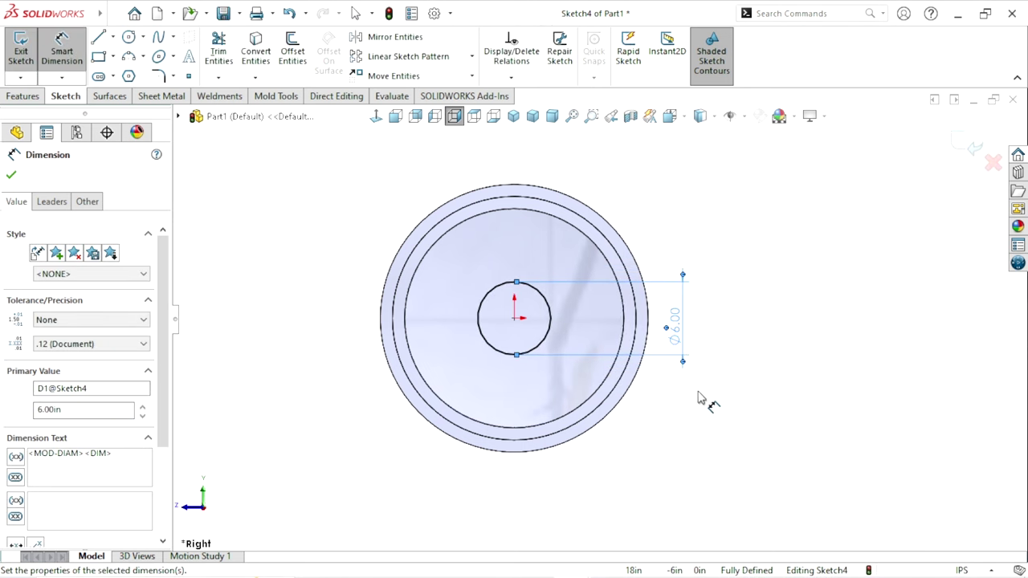
click(21, 96)
Extrude-cut the circle Through All - Both to make the centre hole
click(224, 64)
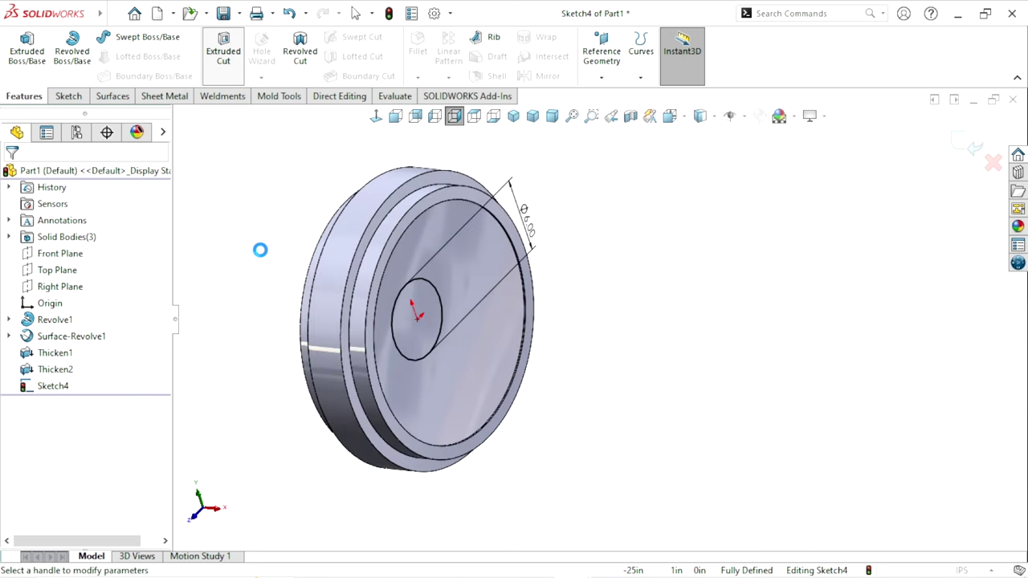
click(90, 271)
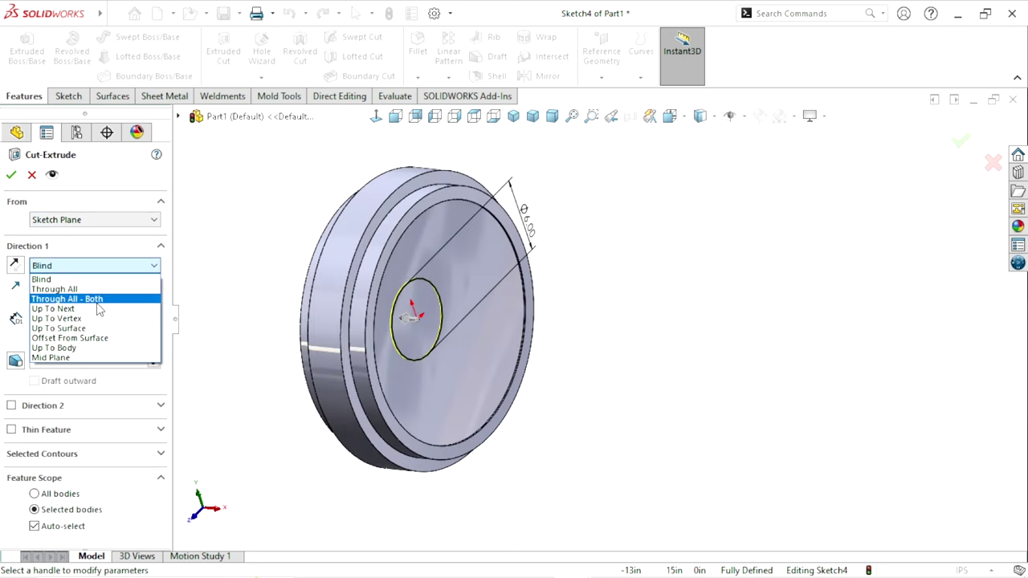
click(66, 298)
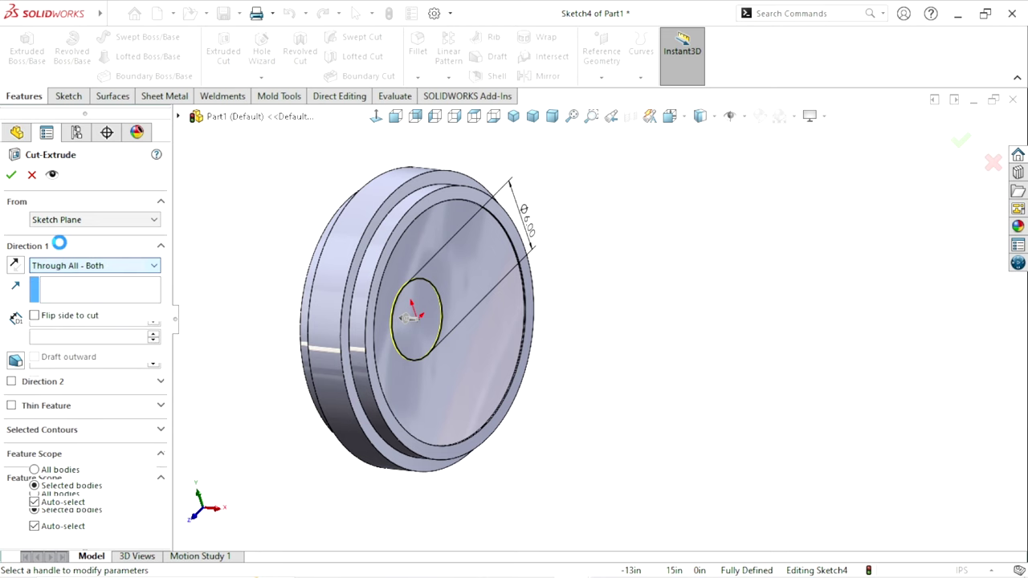
click(11, 174)
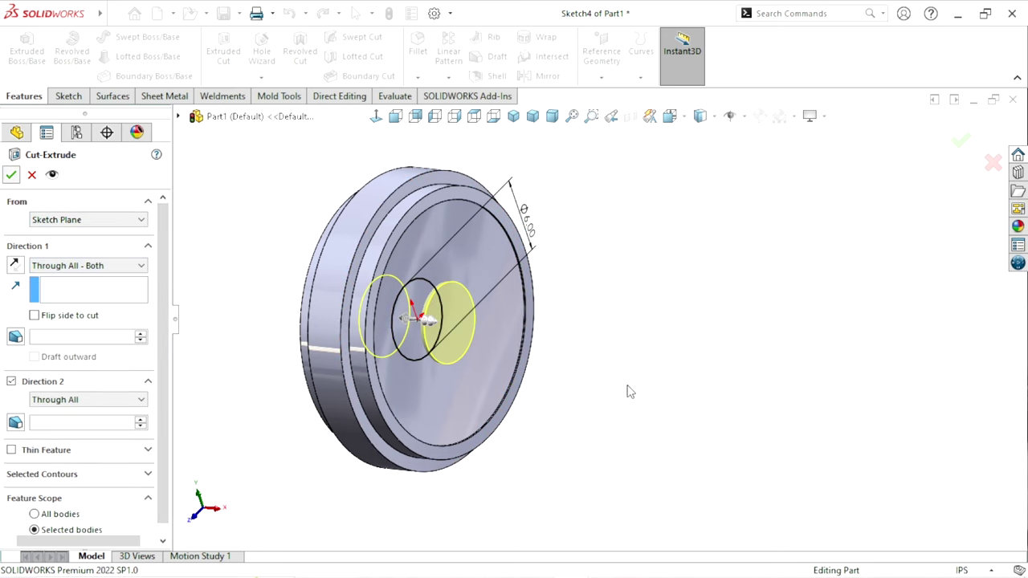
click(619, 338)
Inspect the cut in a section view, then turn the section view off
mouse_move(615, 342)
middle_down()
mouse_move(528, 232)
mouse_move(592, 267)
middle_up()
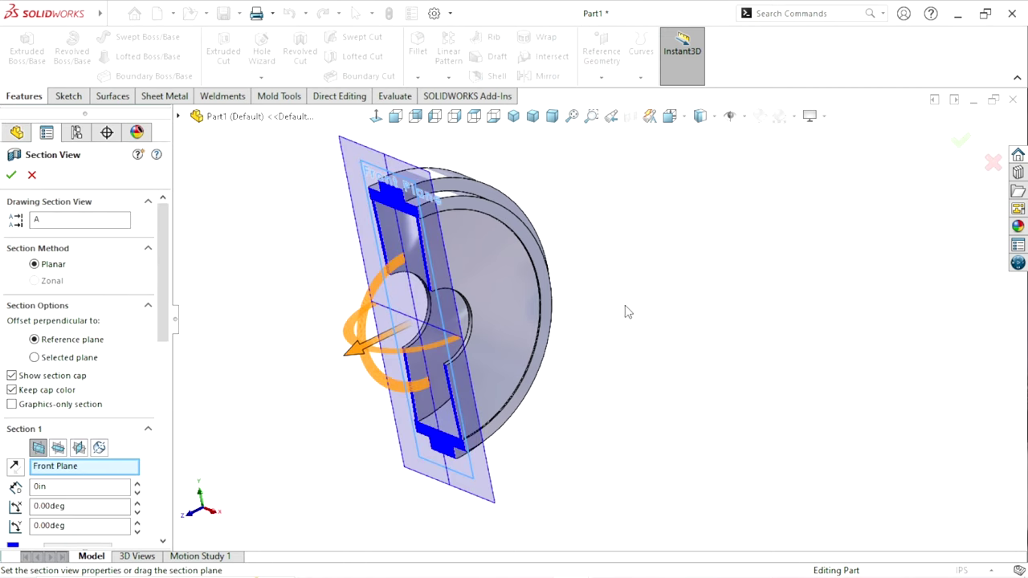
middle_drag(624, 310, 589, 238)
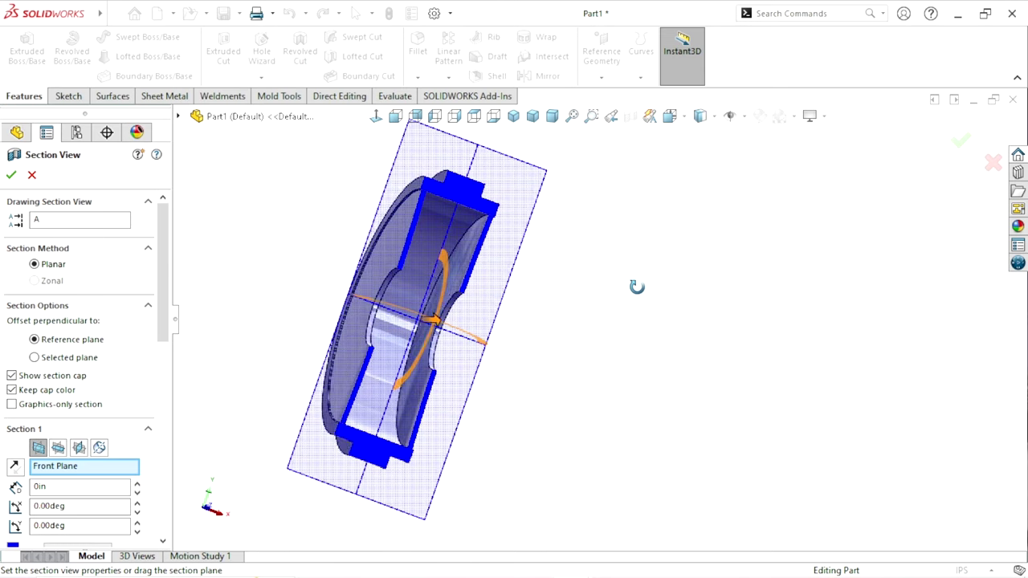
click(10, 175)
mouse_move(510, 330)
middle_down()
mouse_move(569, 362)
mouse_move(629, 451)
mouse_move(571, 307)
mouse_move(564, 204)
mouse_move(506, 386)
mouse_move(457, 393)
mouse_move(514, 345)
mouse_move(565, 334)
mouse_move(576, 261)
middle_up()
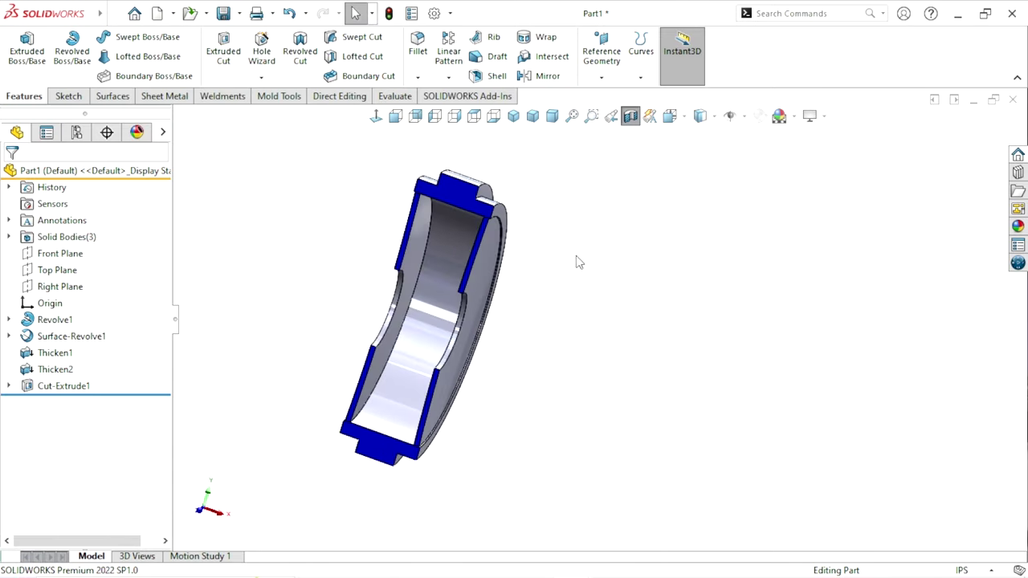
click(630, 117)
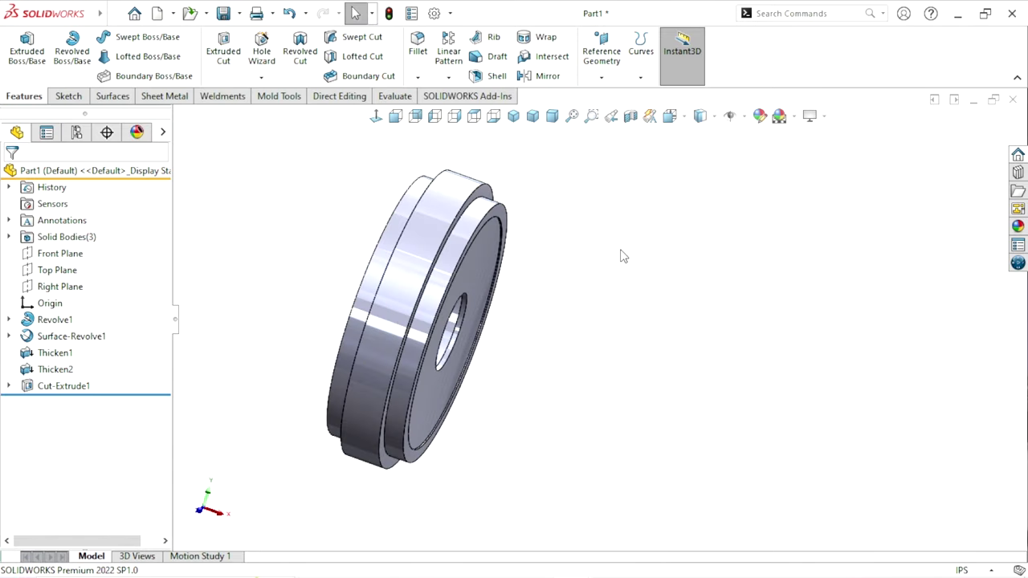
Start a new sketch on the Front Plane, viewed face-on to the ring
click(513, 117)
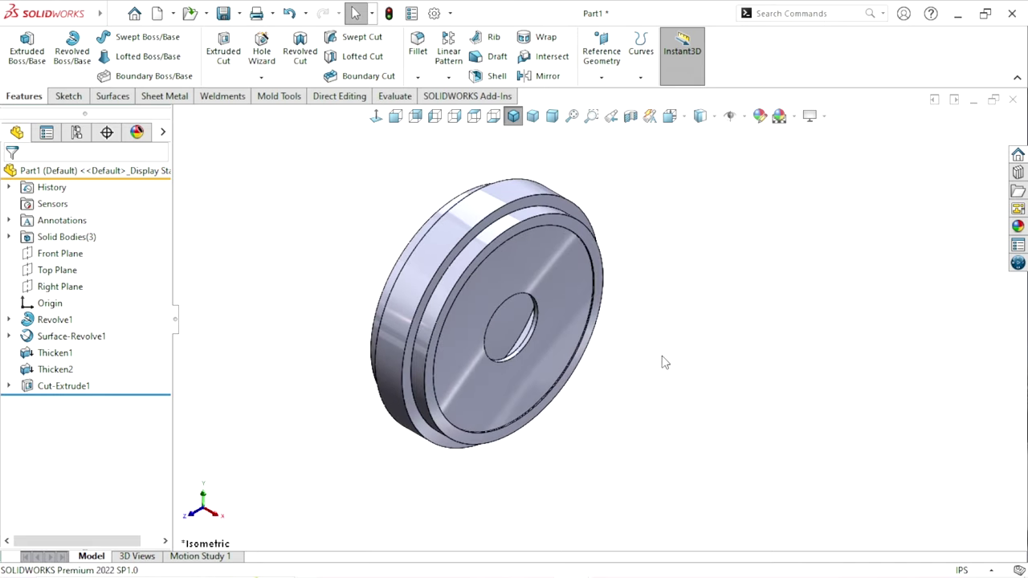
scroll(654, 361, up, 1)
scroll(631, 360, up, 1)
scroll(616, 306, down, 2)
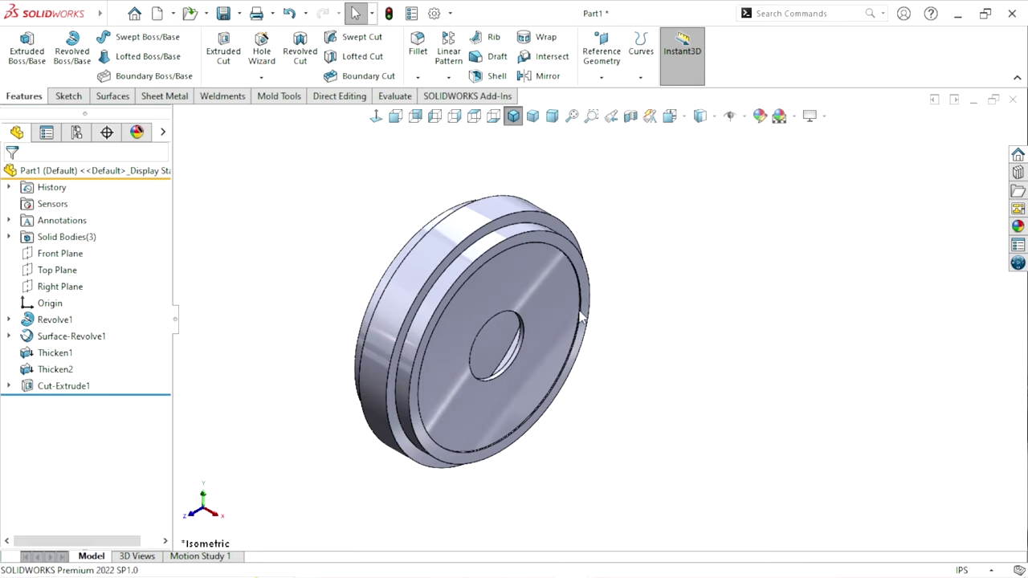
click(51, 254)
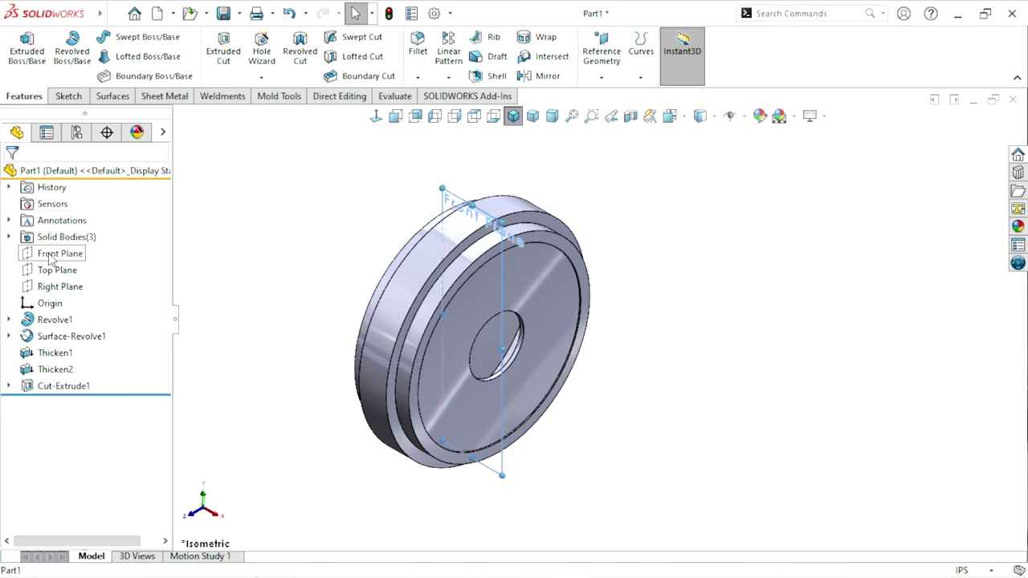
click(62, 231)
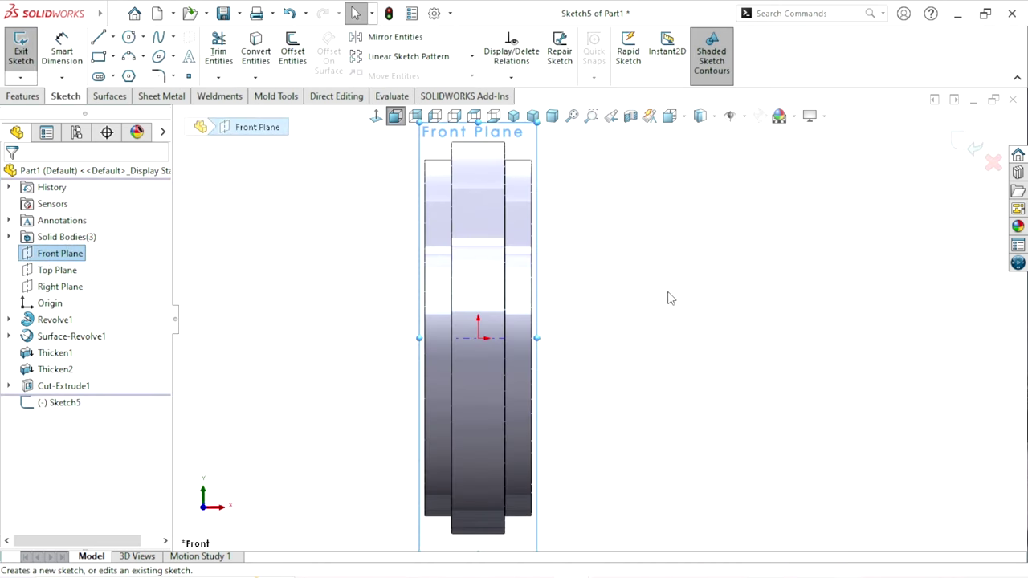
click(667, 296)
Draw a horizontal centerline across the ring from its left edge to its right edge
click(112, 37)
click(129, 74)
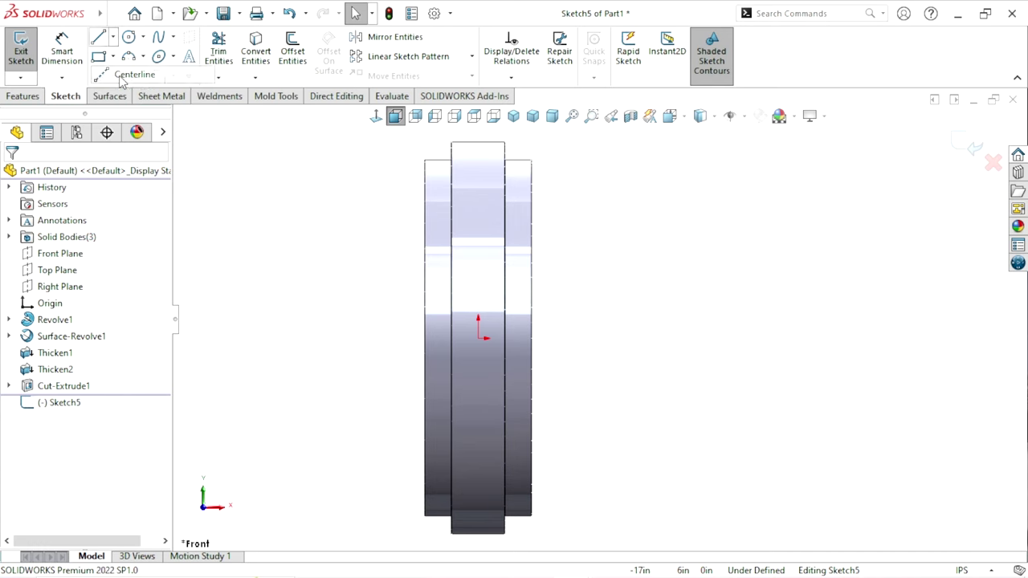
click(423, 337)
click(531, 337)
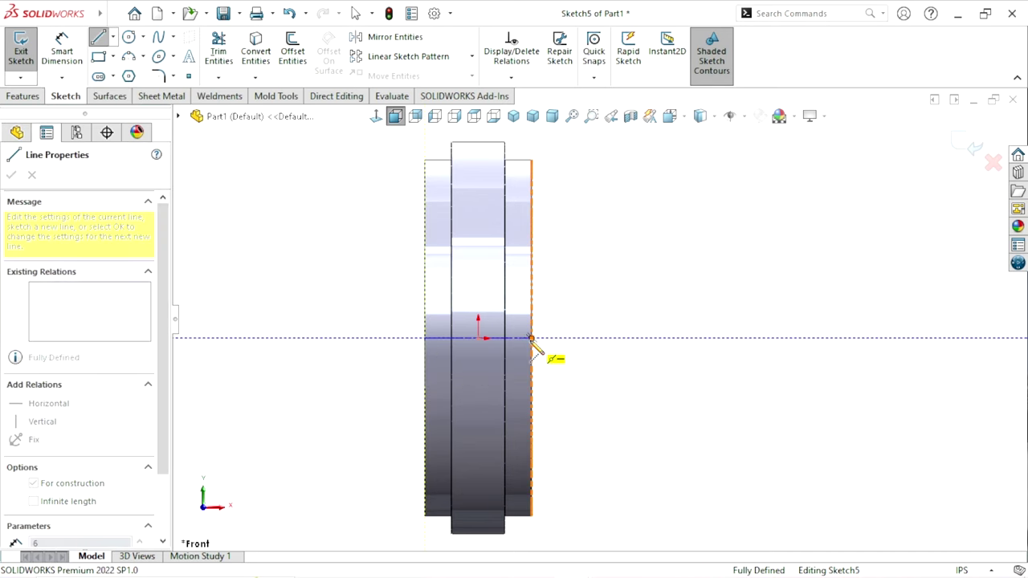
right_click(596, 273)
click(624, 273)
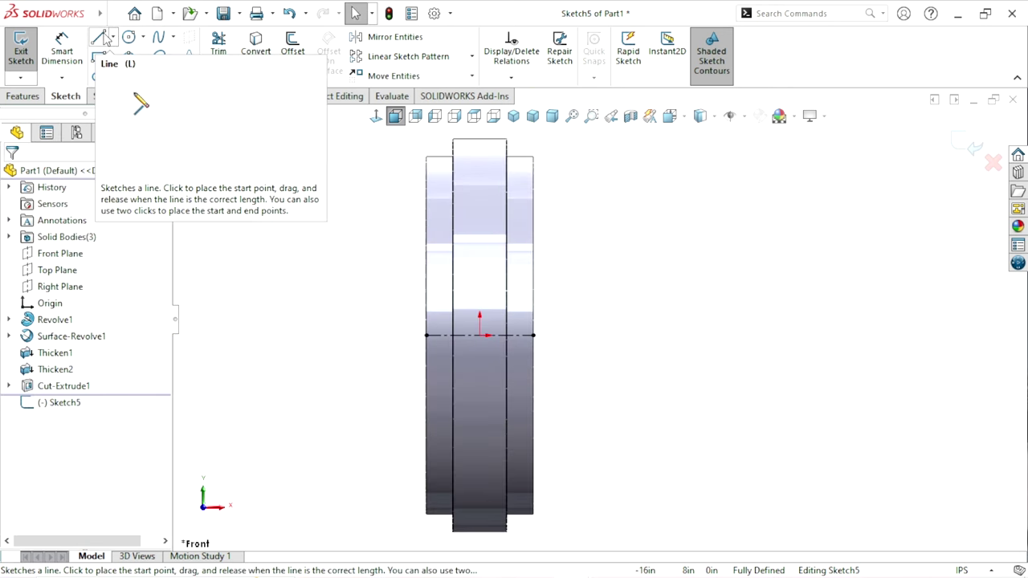
Draw the closed stepped line profile above the centerline and select its slanted lower-left edge
click(102, 38)
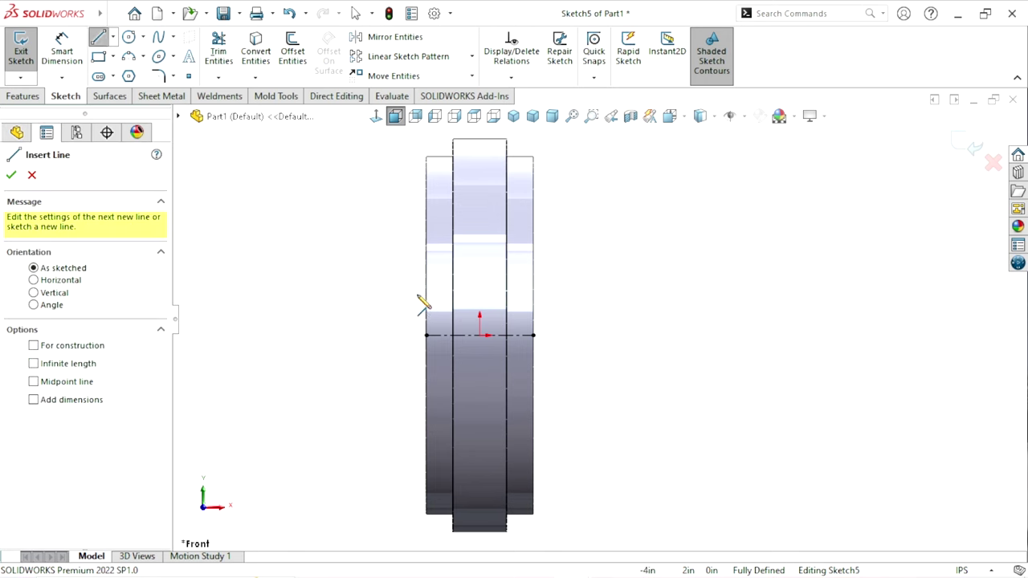
click(419, 287)
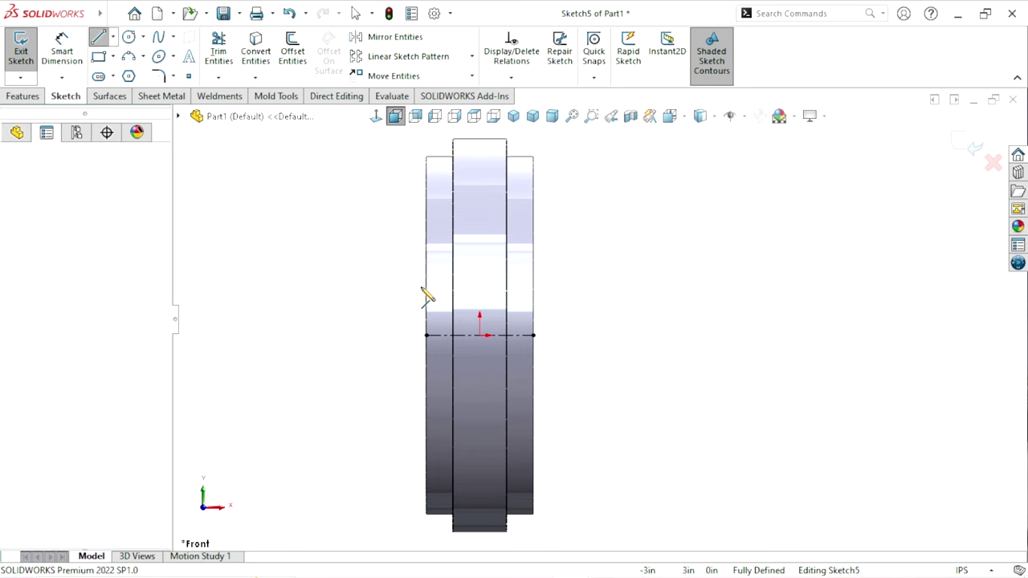
click(548, 289)
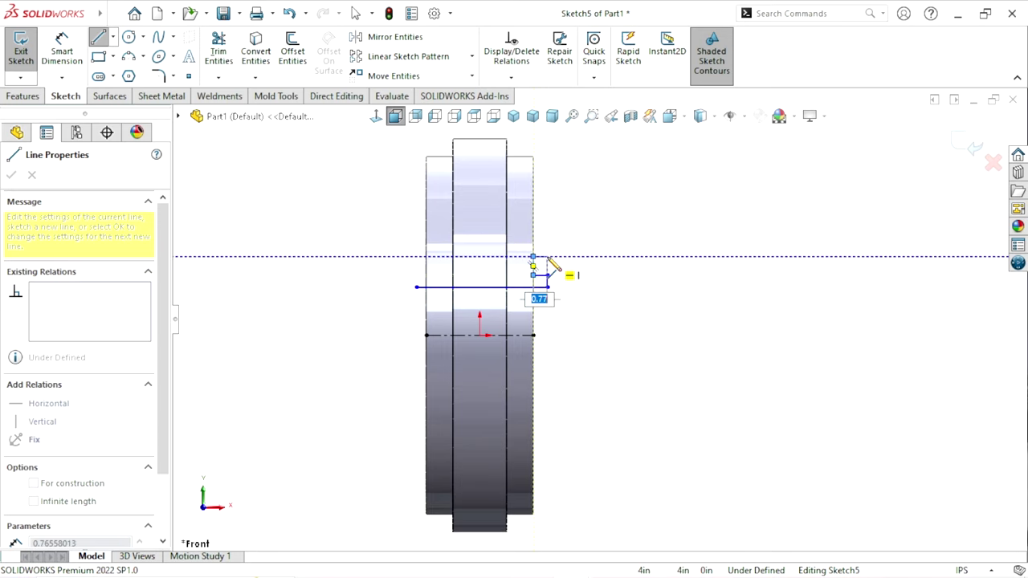
click(547, 244)
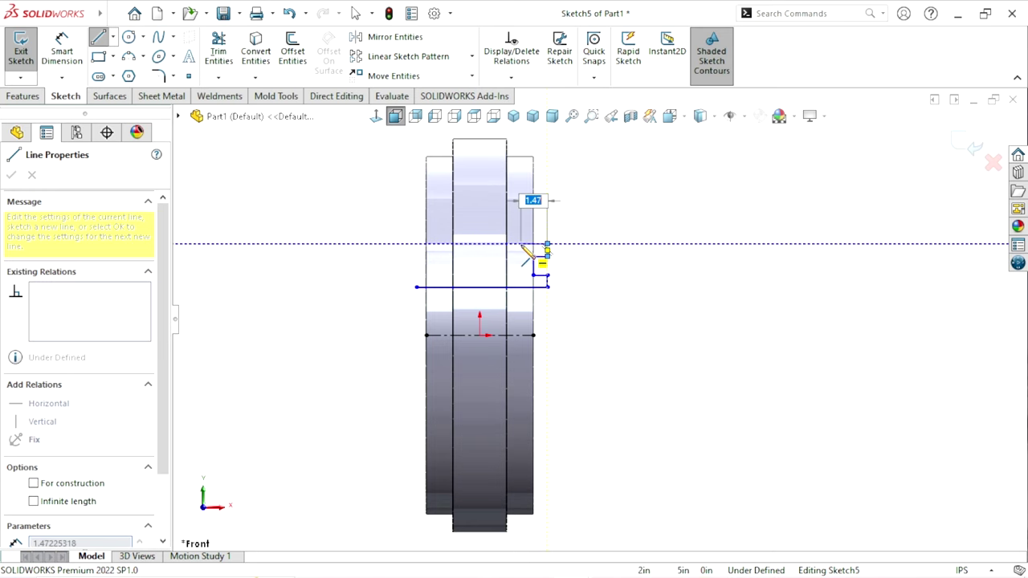
click(416, 244)
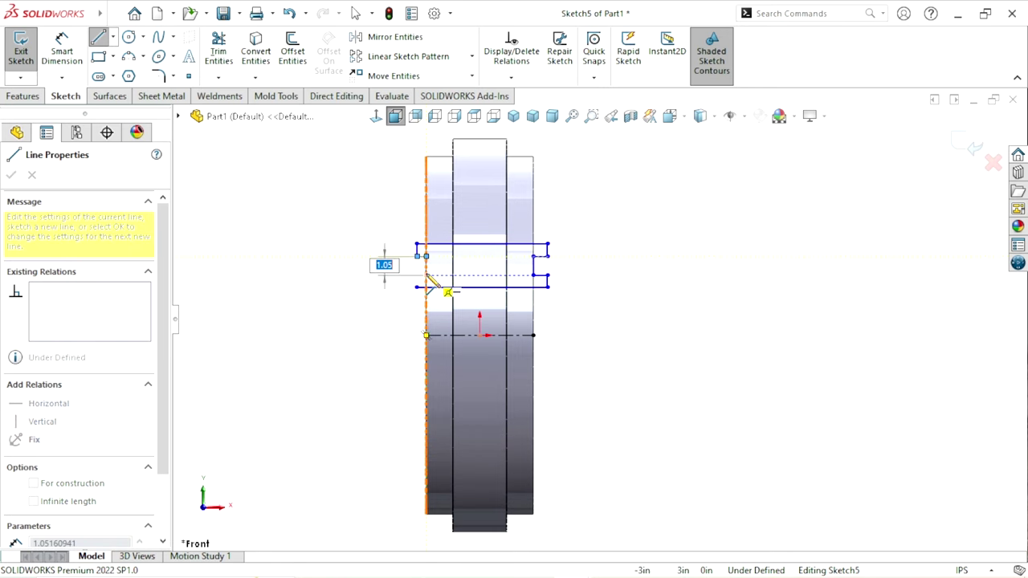
click(427, 276)
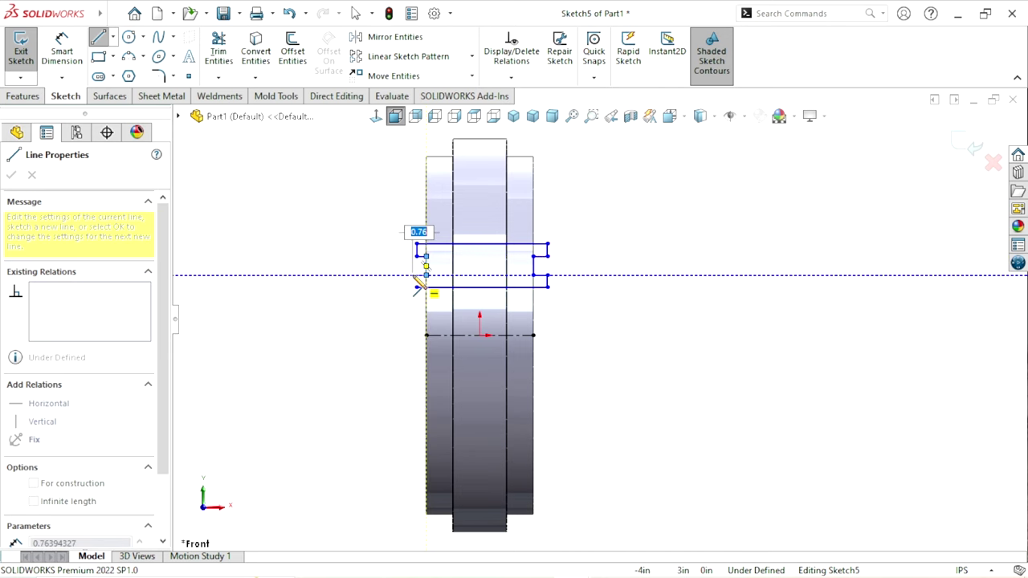
right_click(343, 282)
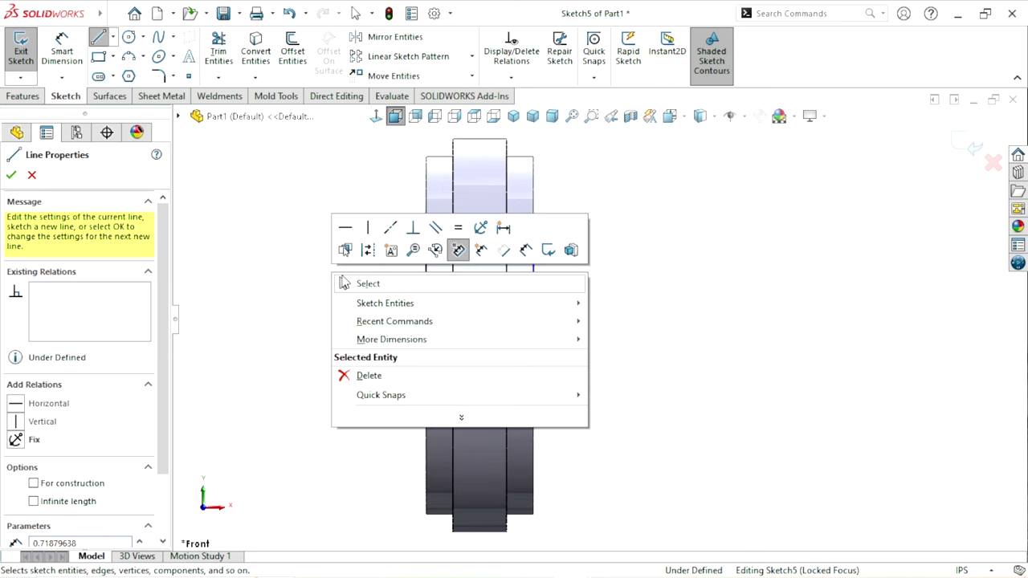
click(343, 283)
scroll(474, 301, down, 3)
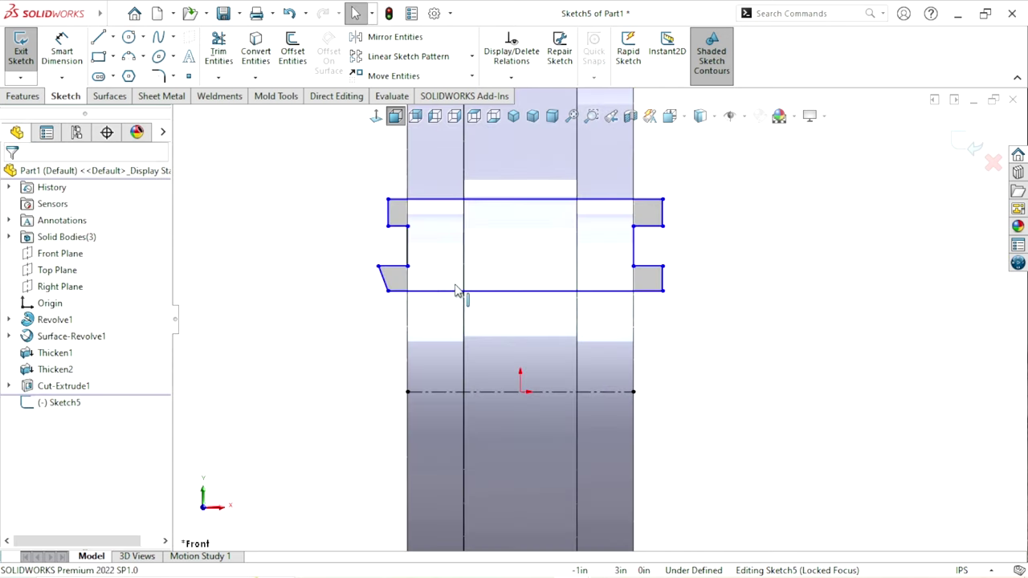
click(379, 278)
Make the slanted lower-left edge of the profile vertical
click(441, 210)
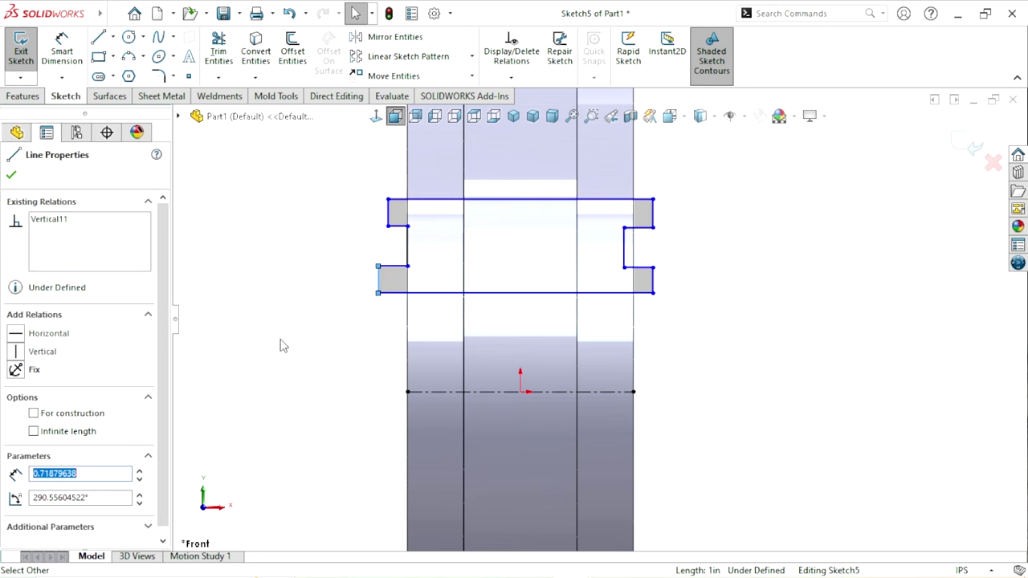
click(283, 345)
scroll(578, 282, up, 2)
scroll(578, 282, down, 1)
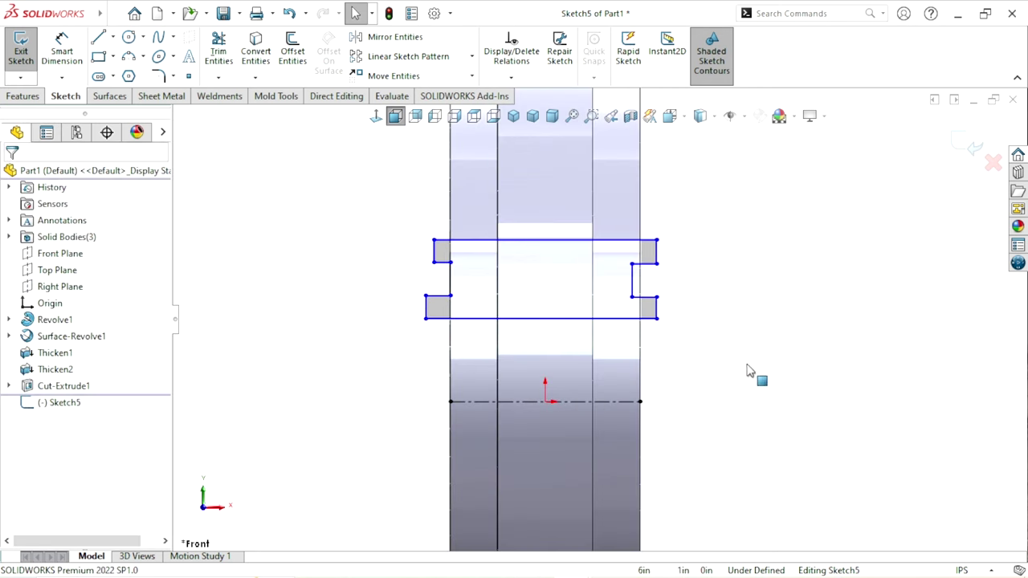
Draw a vertical centerline from the origin up past the top of the profile
click(113, 37)
click(134, 74)
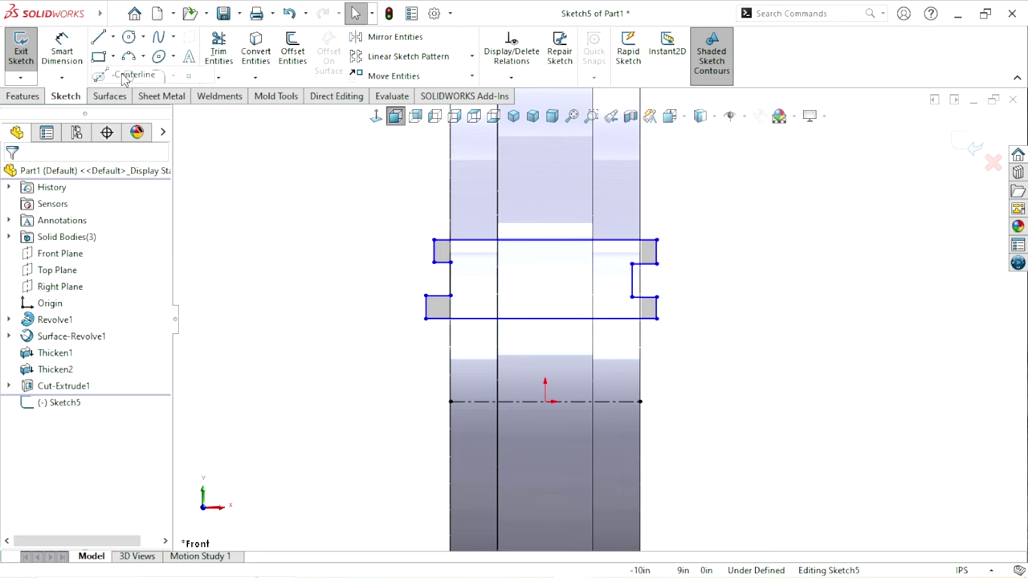
click(544, 401)
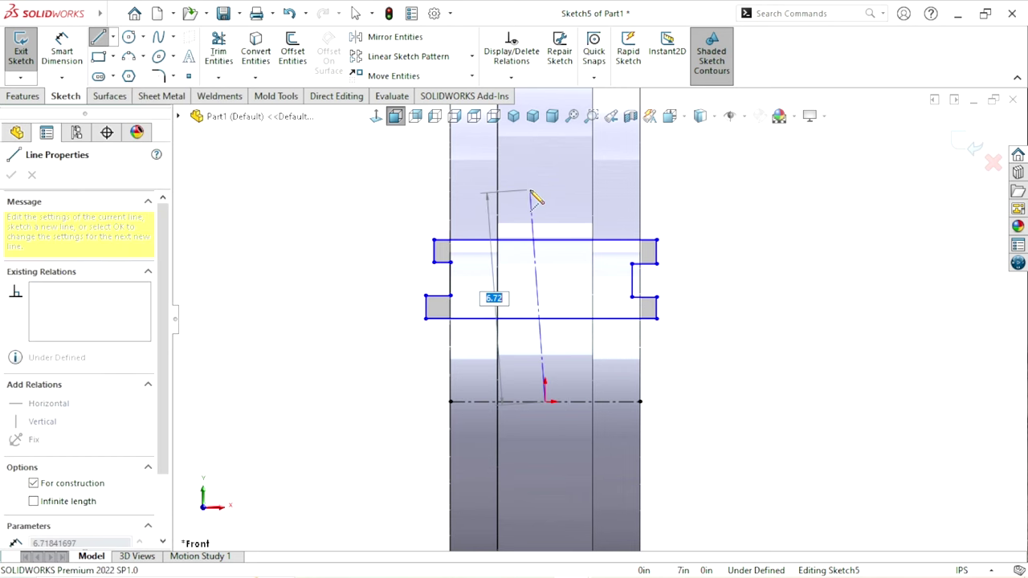
click(543, 182)
right_click(757, 213)
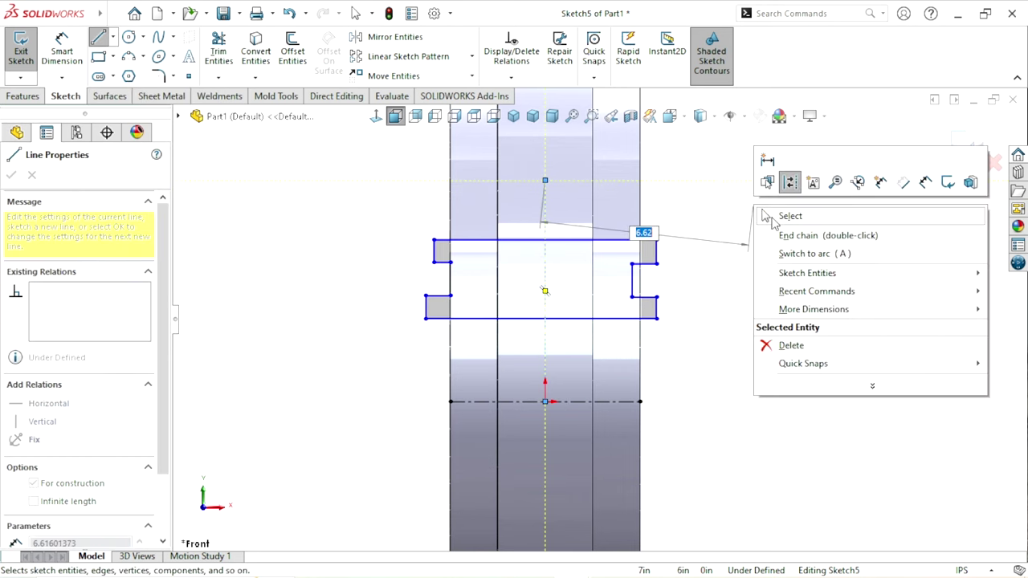
click(763, 214)
scroll(608, 312, up, 2)
scroll(608, 311, down, 2)
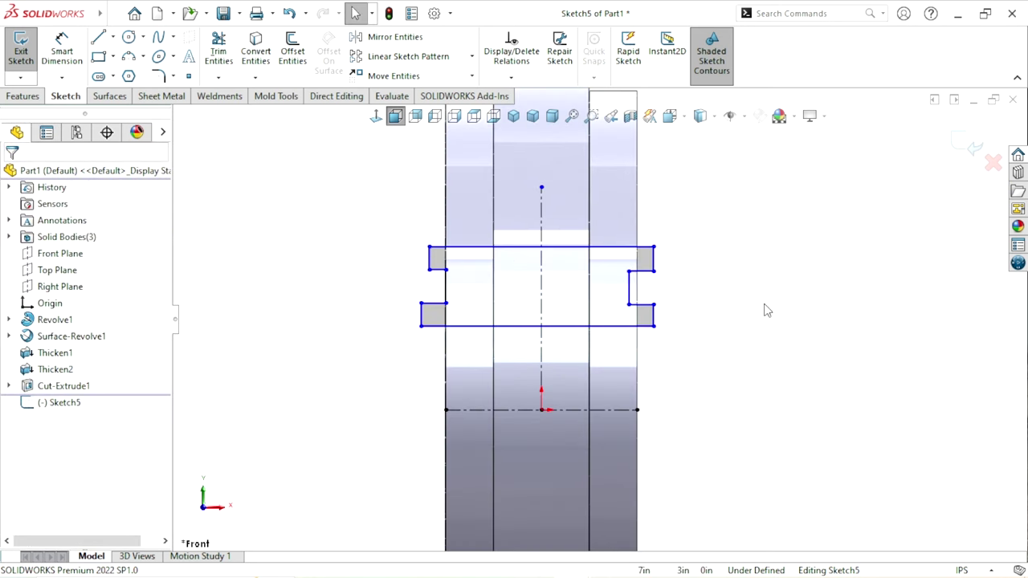
Make the upper-left and upper-right short vertical edges symmetric about the vertical centerline
click(649, 273)
ctrl+click(425, 269)
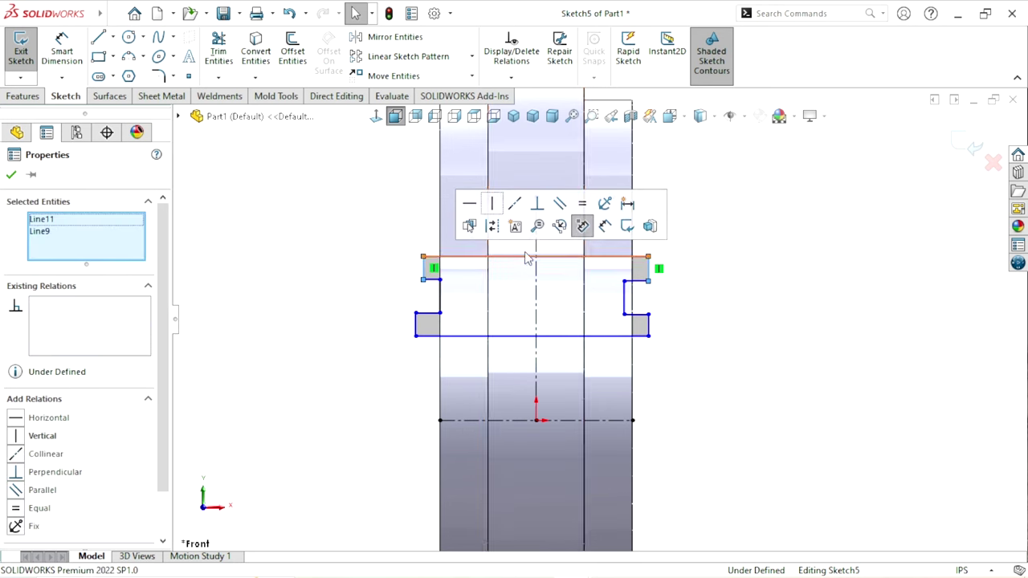
click(535, 213)
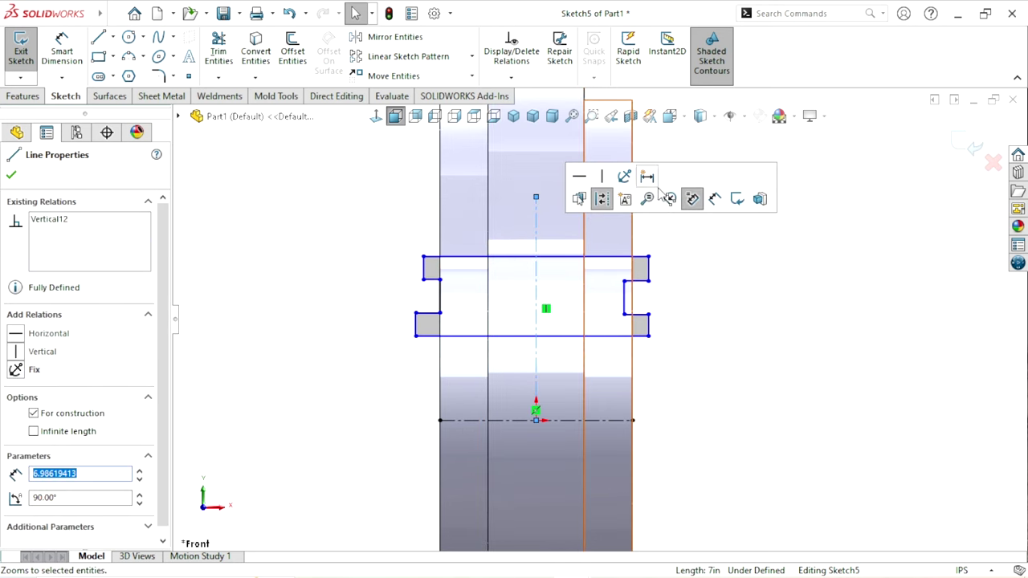
click(756, 350)
click(649, 271)
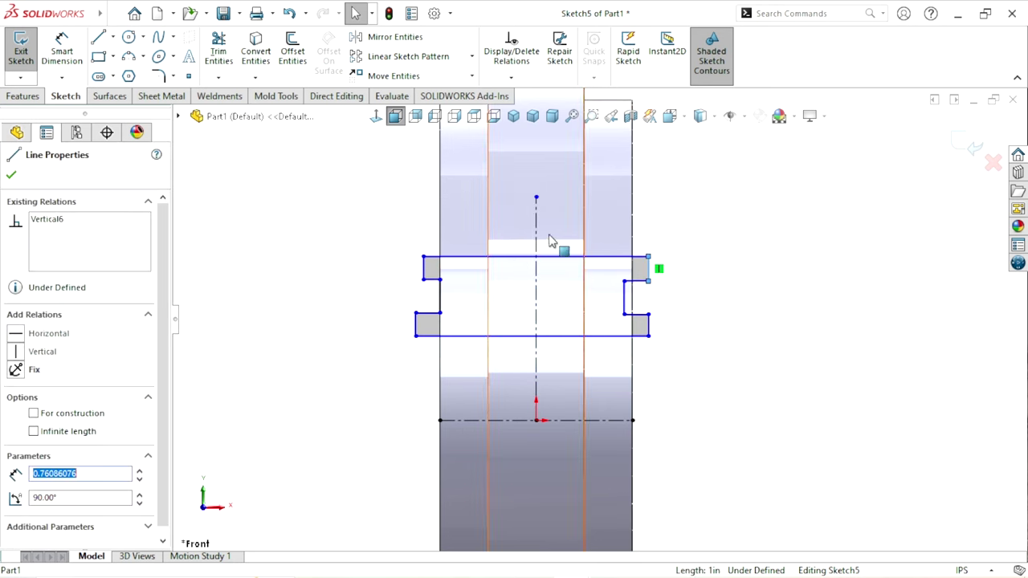
click(536, 241)
ctrl+click(423, 273)
ctrl+click(544, 258)
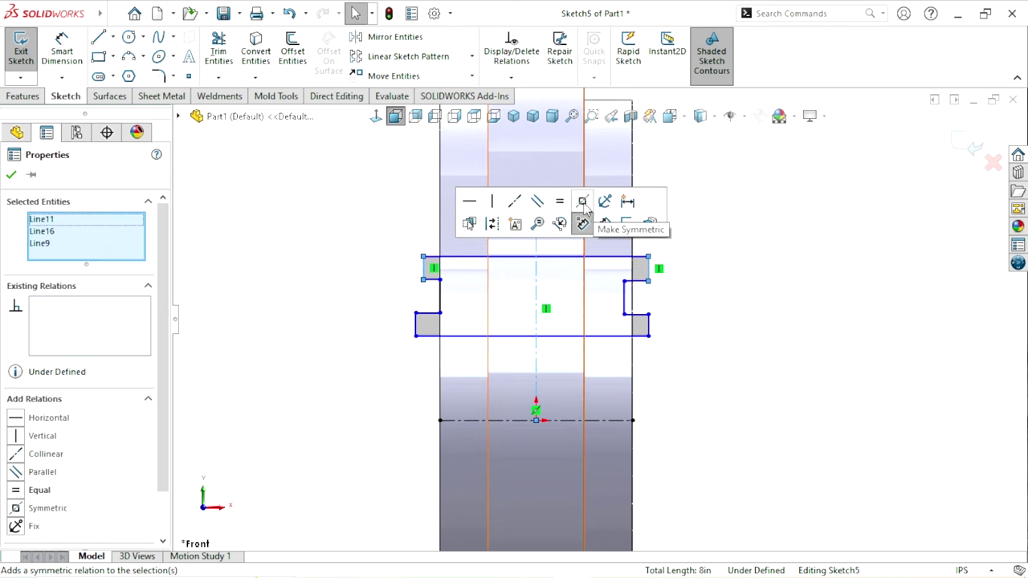
click(582, 221)
click(809, 357)
Make the lower-left and lower-right short vertical edges symmetric about the vertical centerline
click(649, 328)
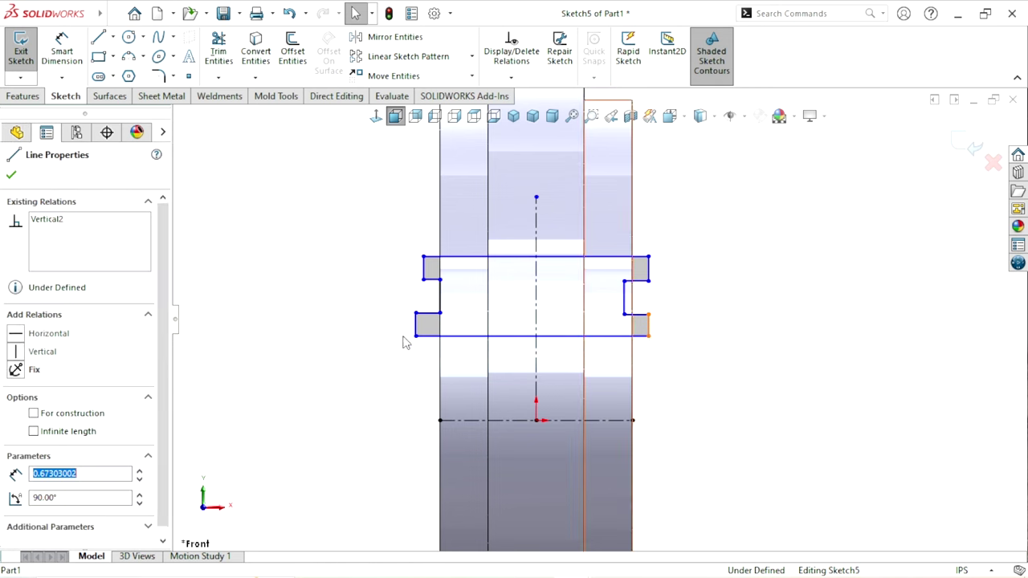
ctrl+click(415, 324)
ctrl+click(537, 291)
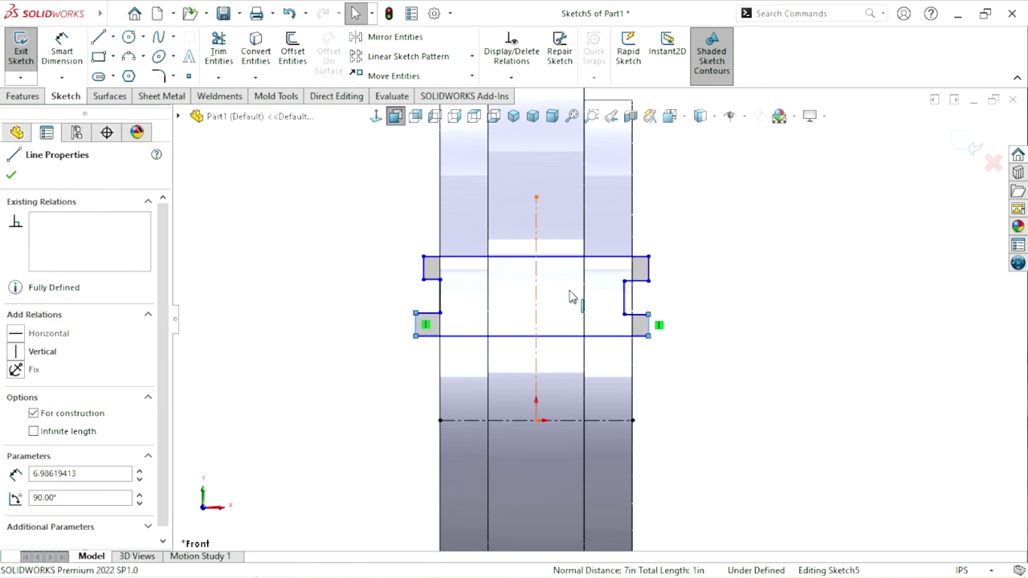
click(693, 223)
click(745, 358)
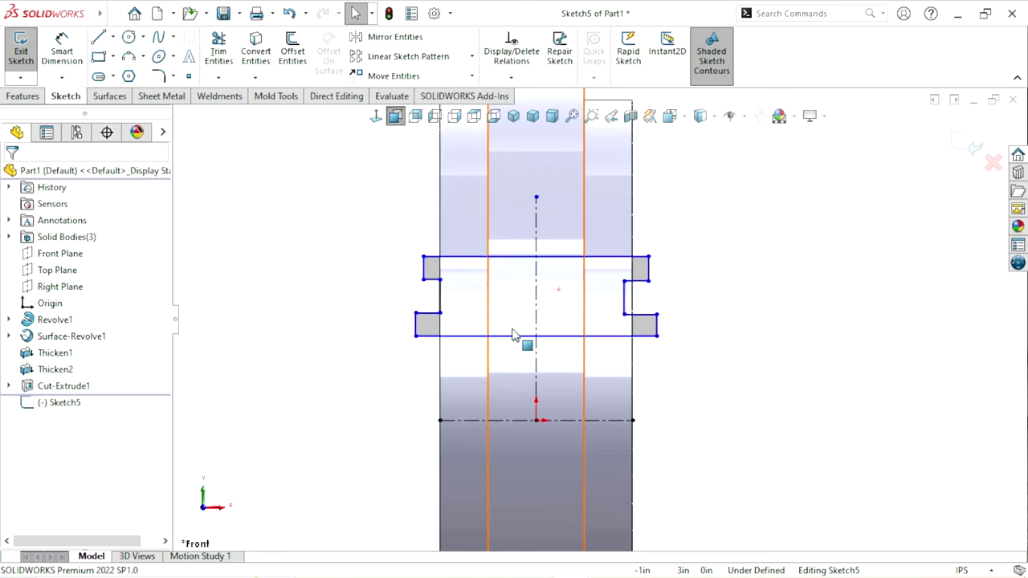
scroll(610, 338, up, 2)
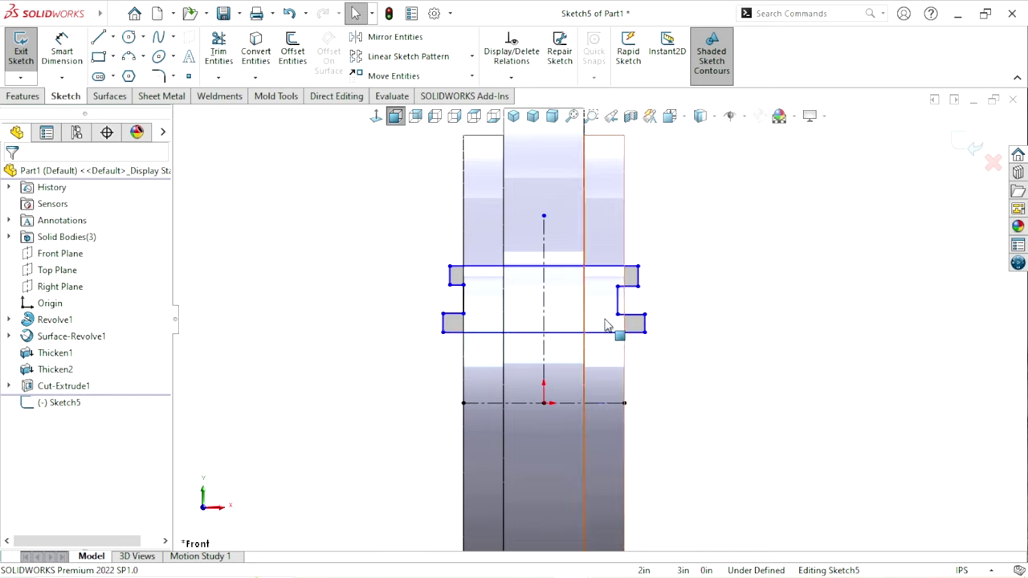
scroll(587, 329, up, 1)
scroll(634, 313, up, 1)
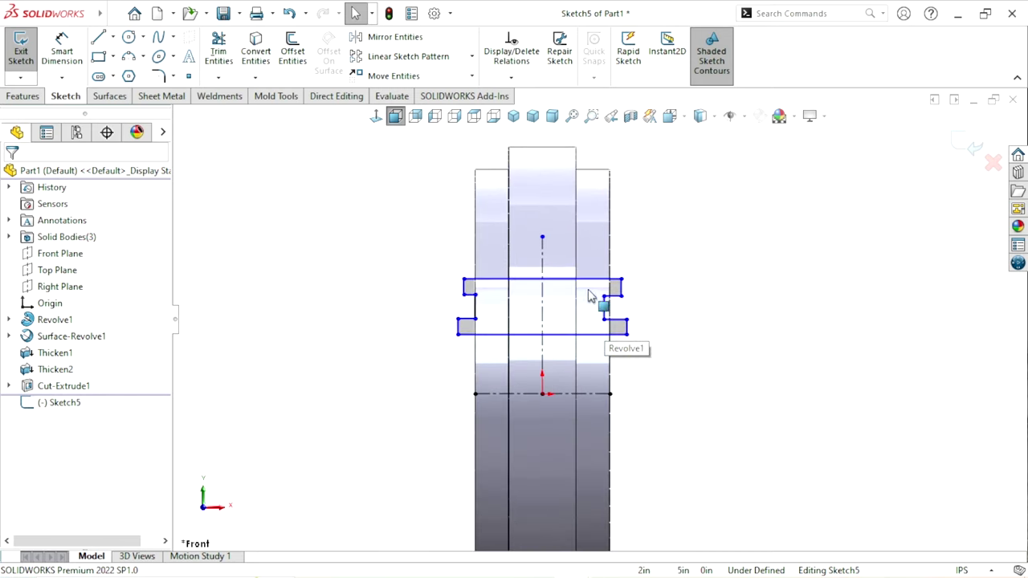
click(64, 53)
scroll(571, 283, down, 1)
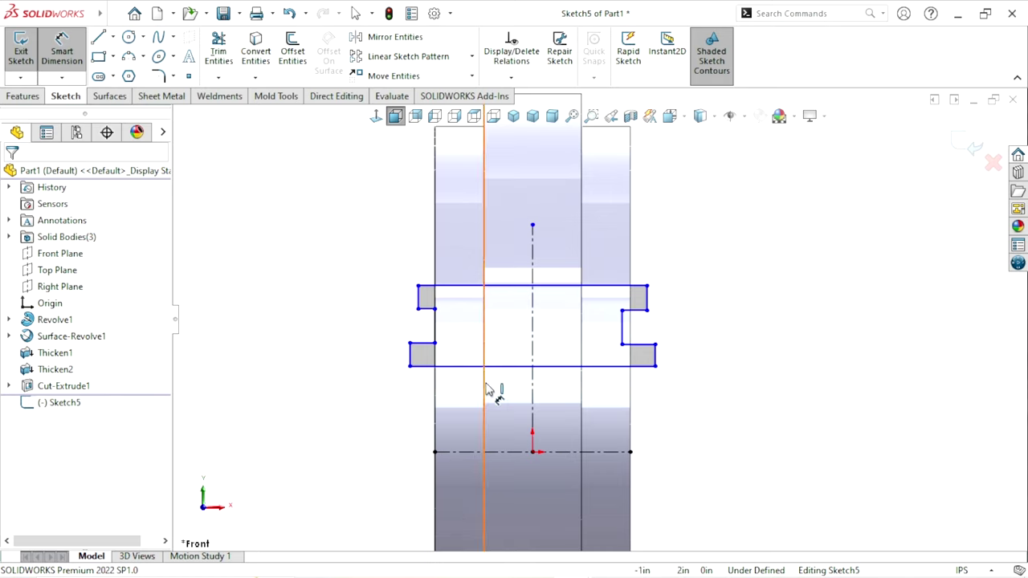
Give the upper-left short vertical edge a 0.75 length dimension placed to its left
scroll(472, 324, down, 1)
scroll(441, 315, down, 1)
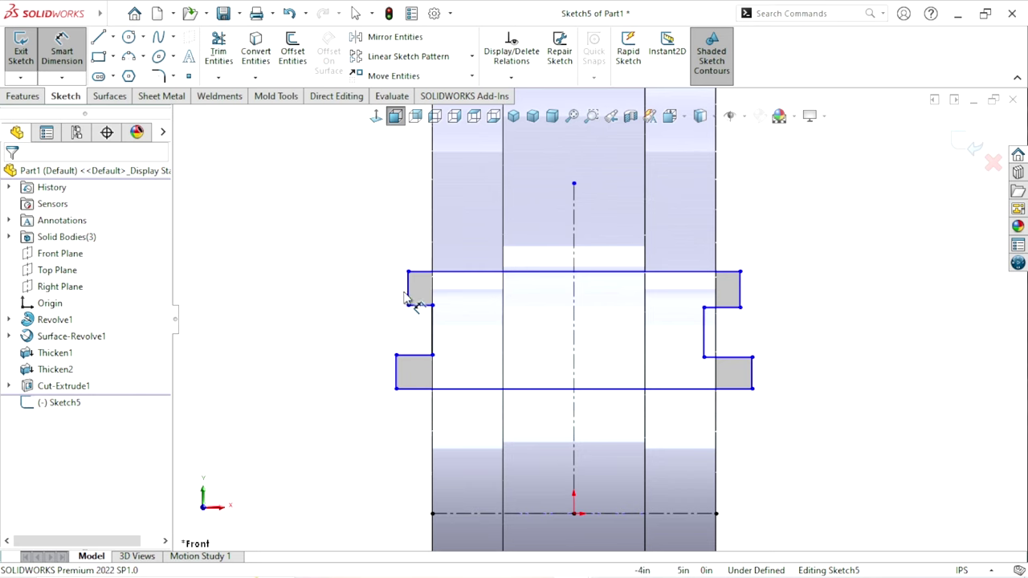
click(408, 289)
click(353, 223)
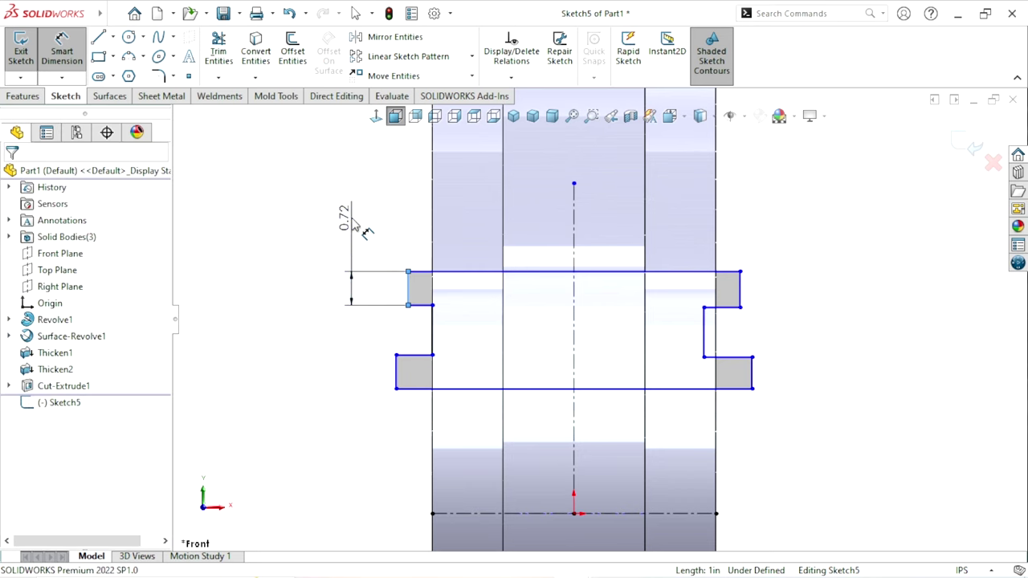
text(0.75)
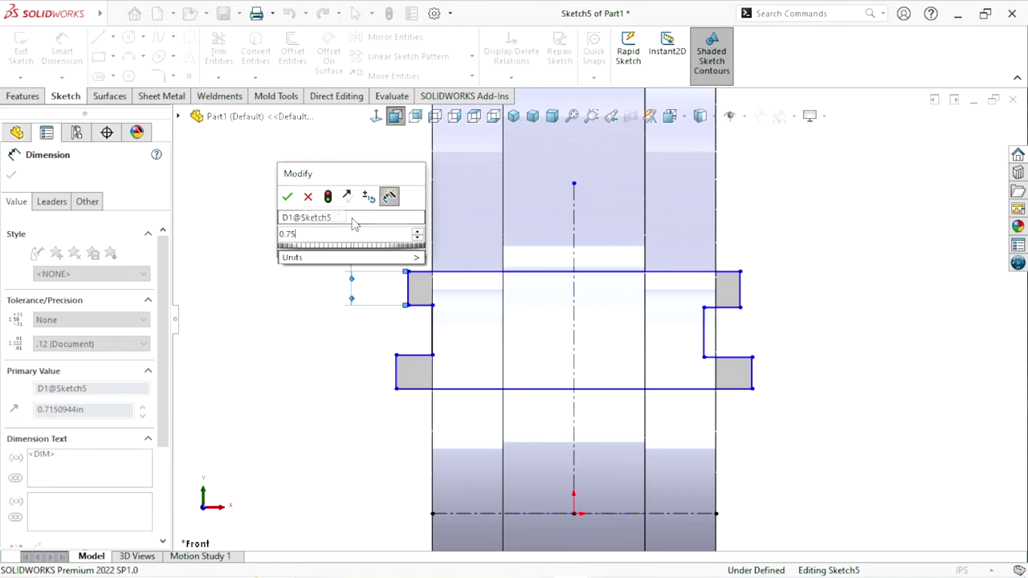
key(Return)
click(319, 374)
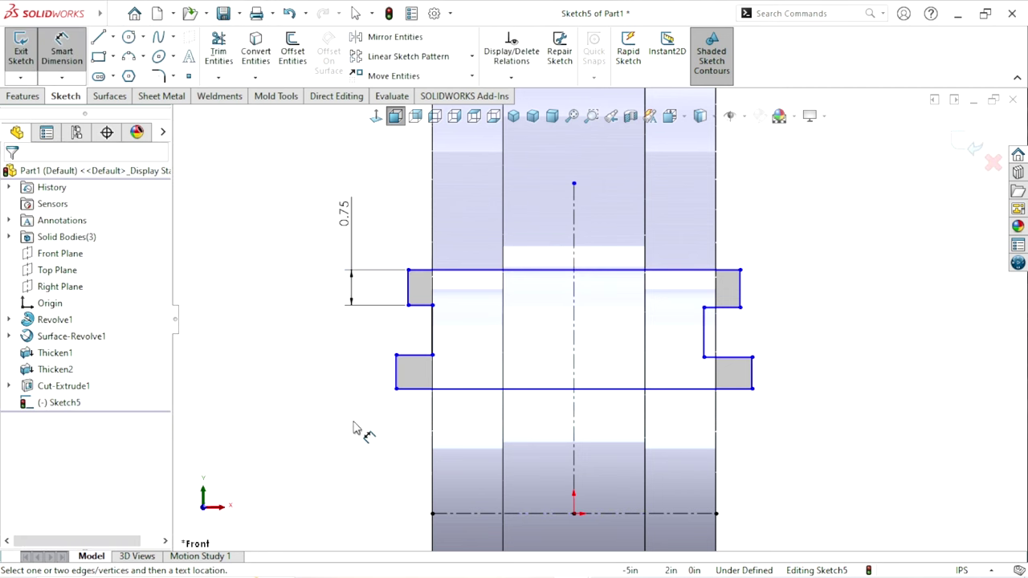
Switch the part display to wireframe with hidden lines visible
click(711, 115)
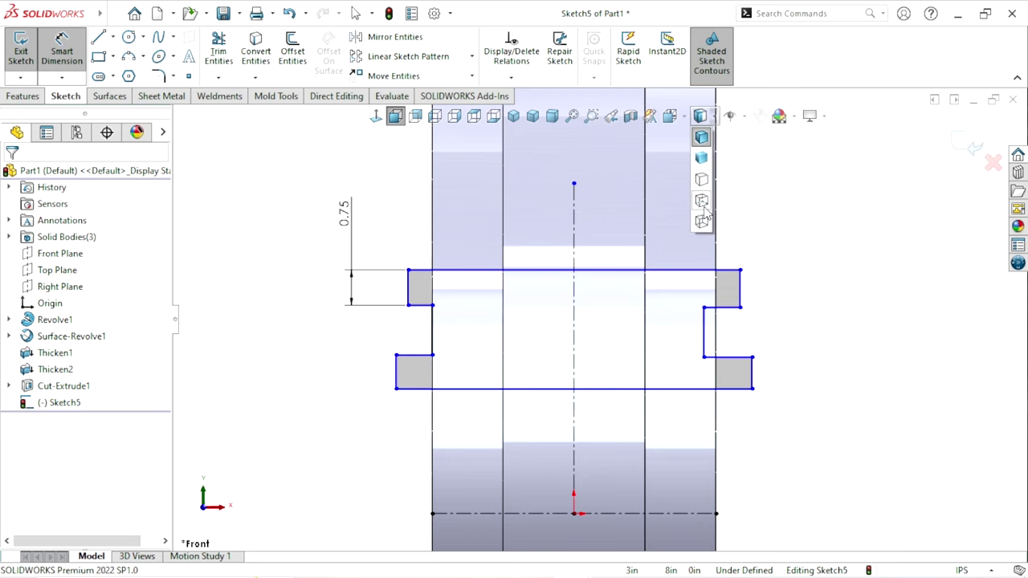
click(703, 208)
scroll(718, 395, up, 2)
scroll(758, 361, down, 2)
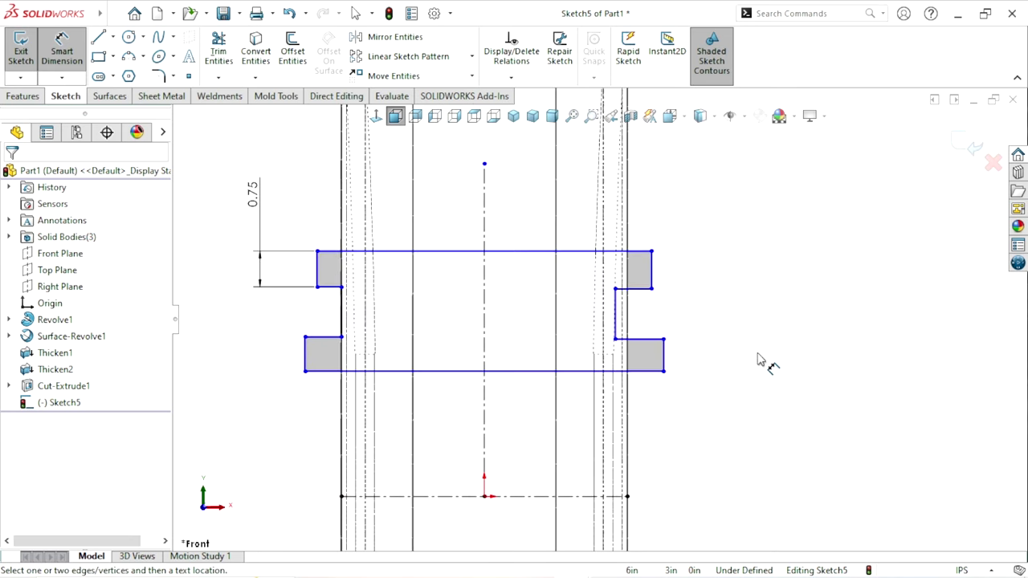
scroll(656, 442, up, 1)
scroll(645, 378, down, 1)
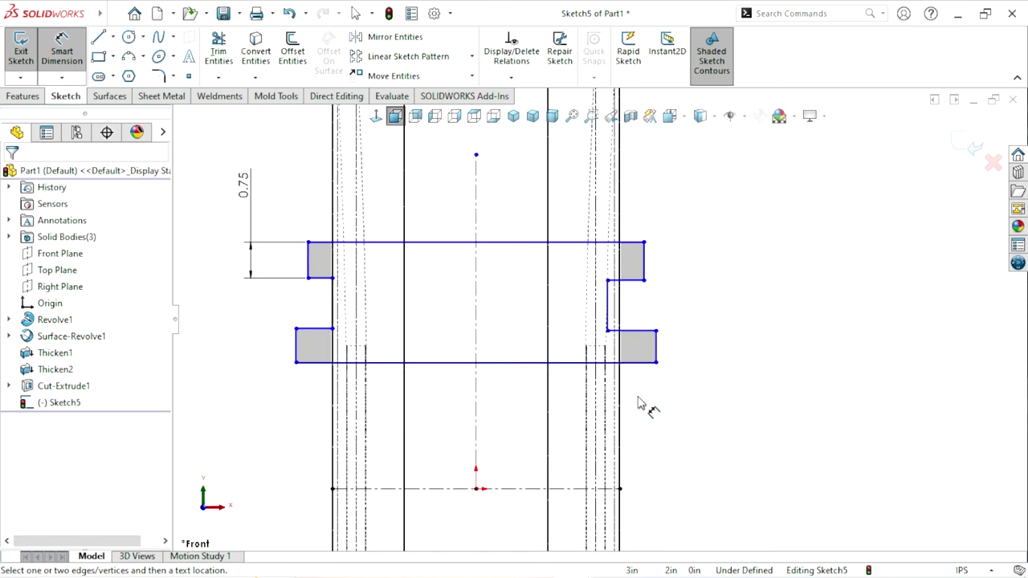
Make the profile's bottom horizontal line collinear with the part's silhouette edge
click(383, 363)
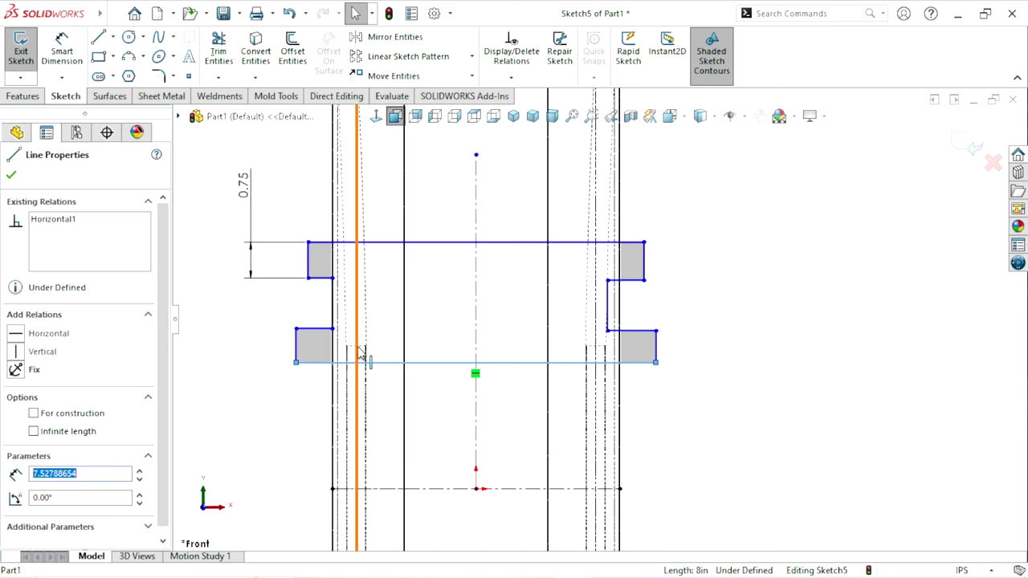
scroll(382, 375, down, 3)
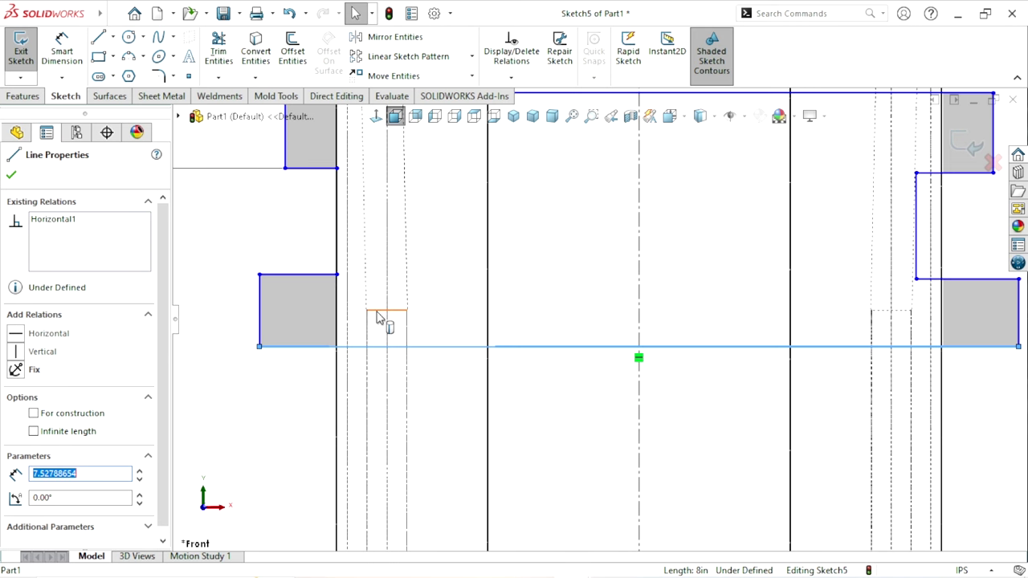
ctrl+click(367, 347)
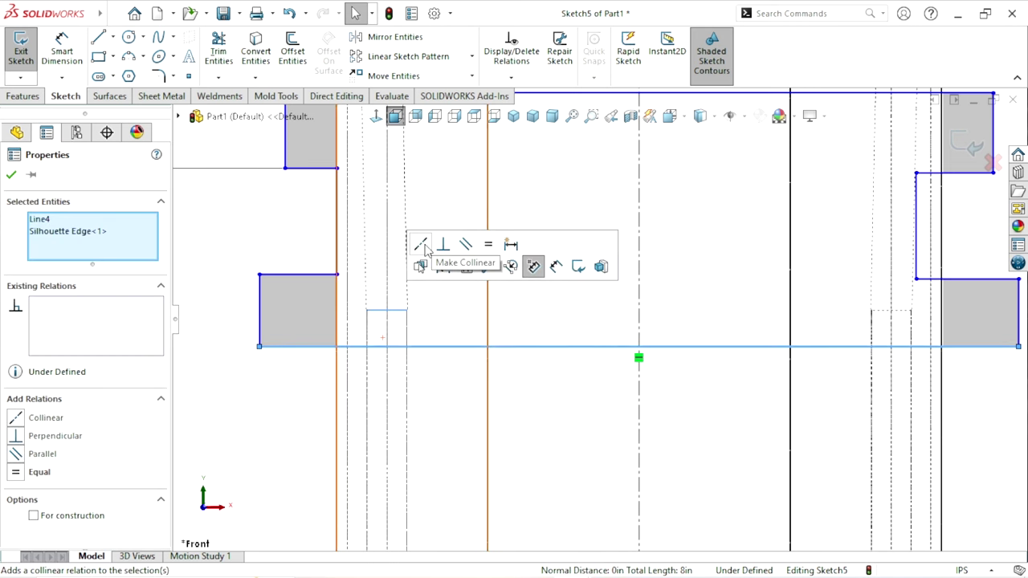
click(421, 244)
scroll(275, 392, up, 2)
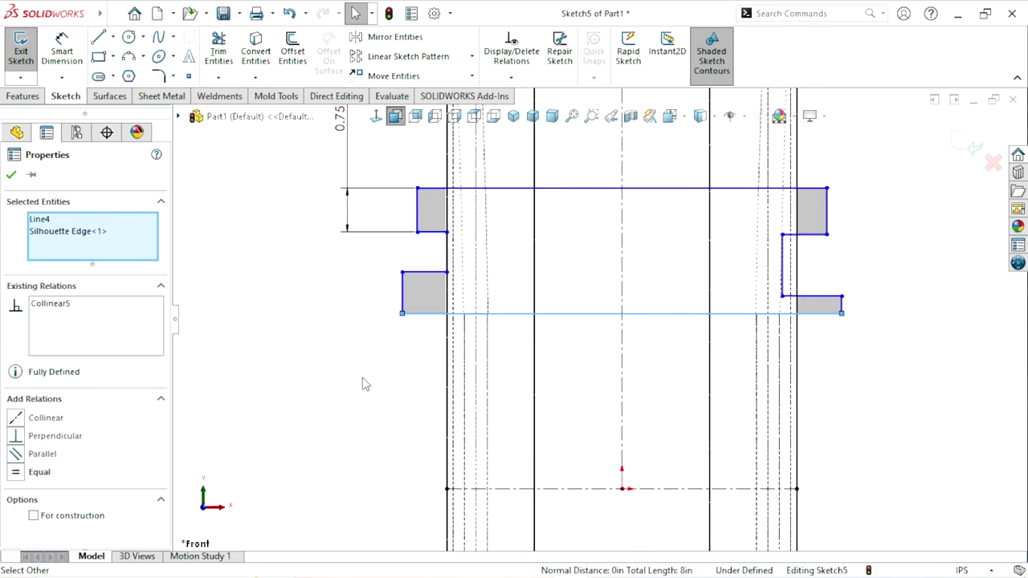
scroll(628, 385, up, 2)
click(870, 329)
scroll(792, 289, up, 1)
scroll(746, 301, down, 2)
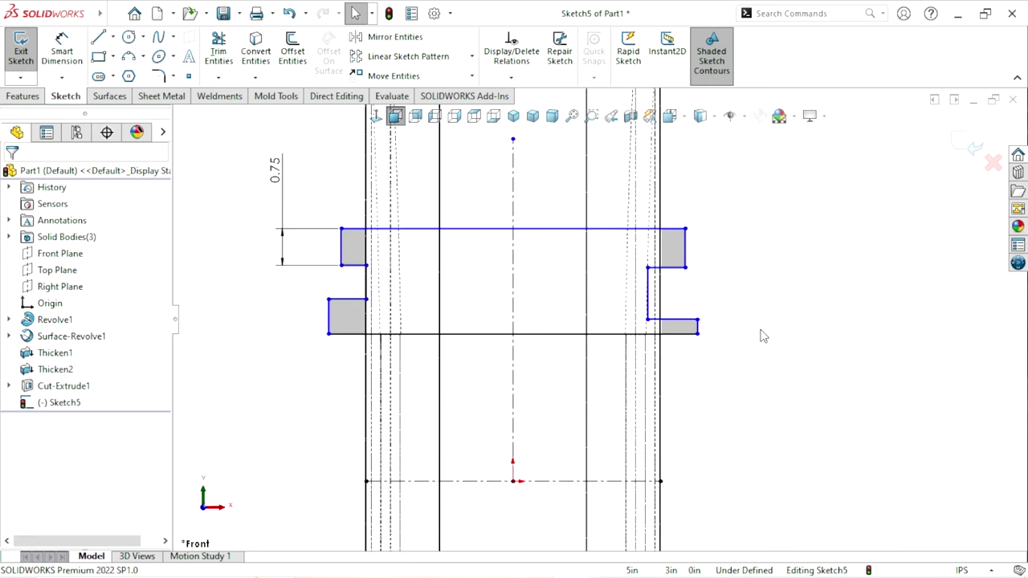
Dimension the lower-left step's outer vertical edge 3.25 from the vertical centerline
click(62, 49)
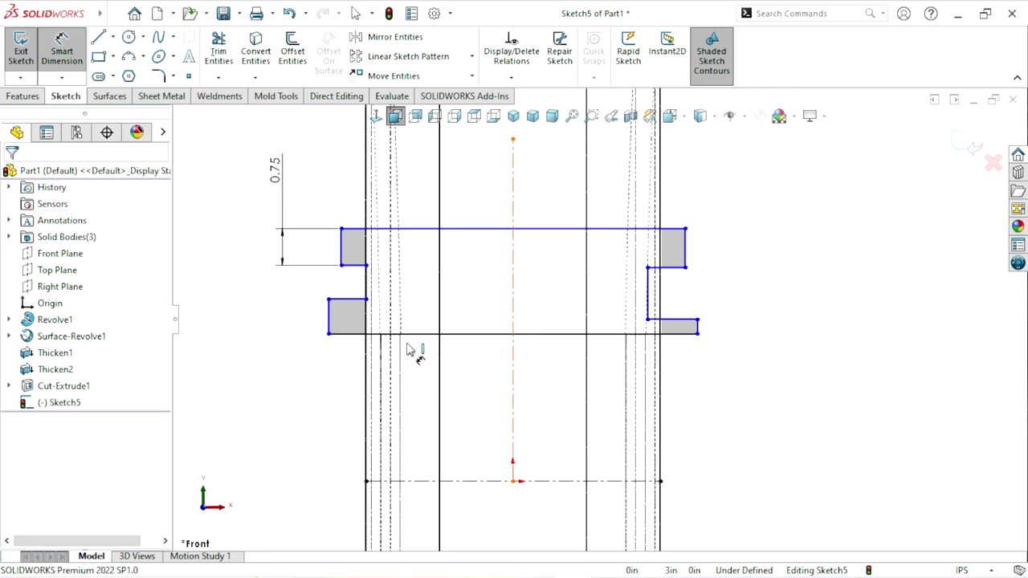
click(328, 325)
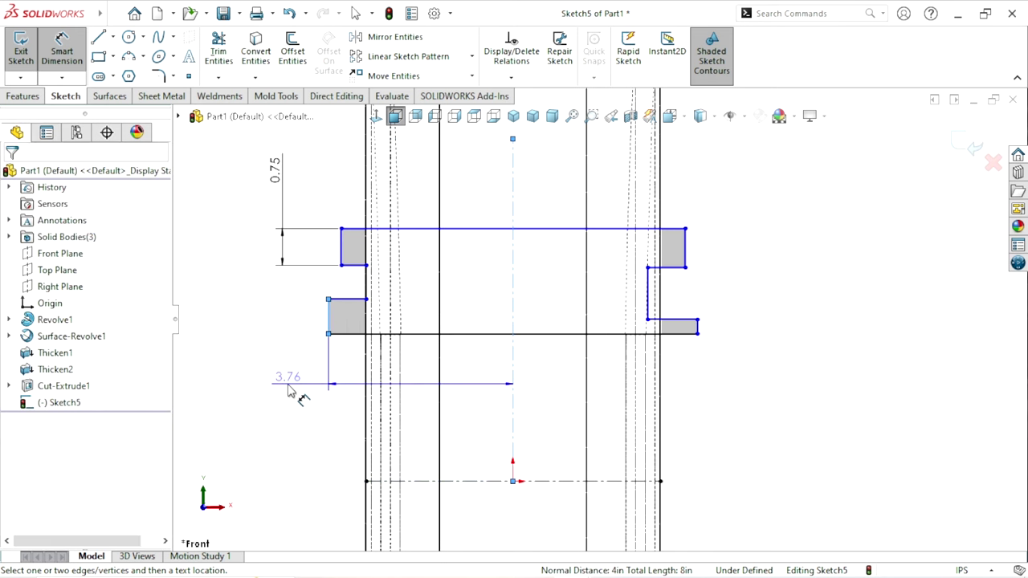
click(289, 391)
text(3.25)
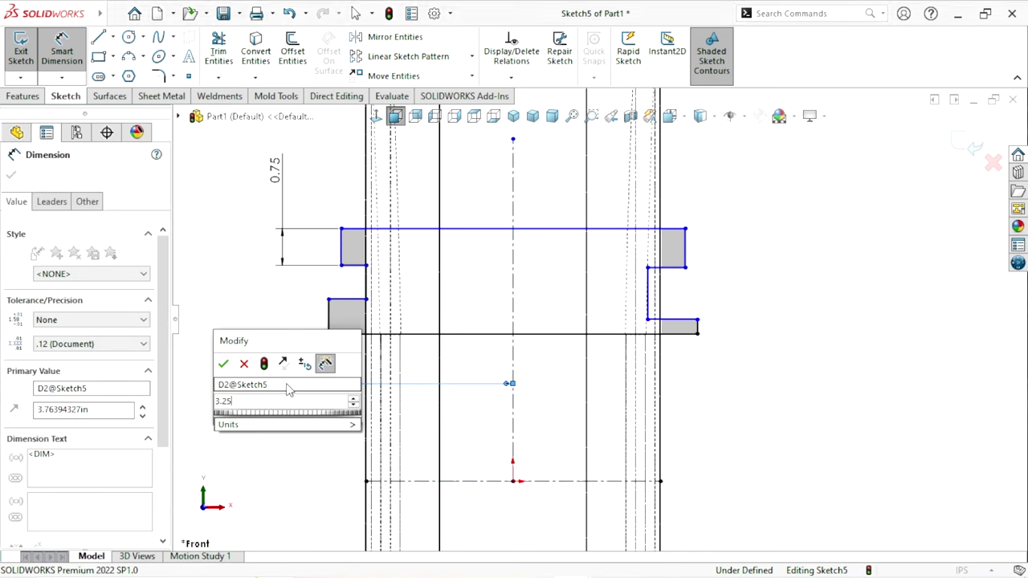
key(Return)
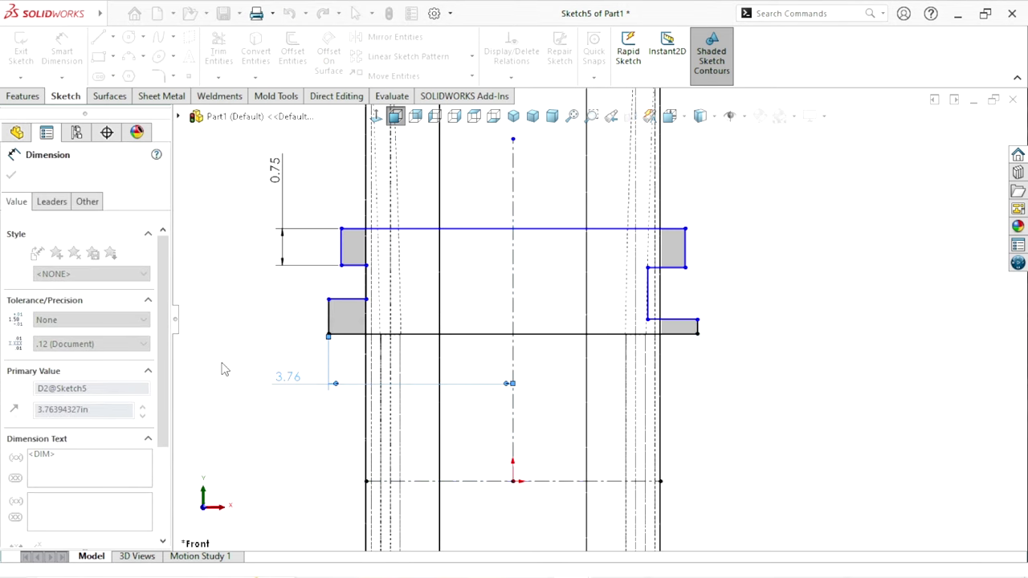
click(272, 467)
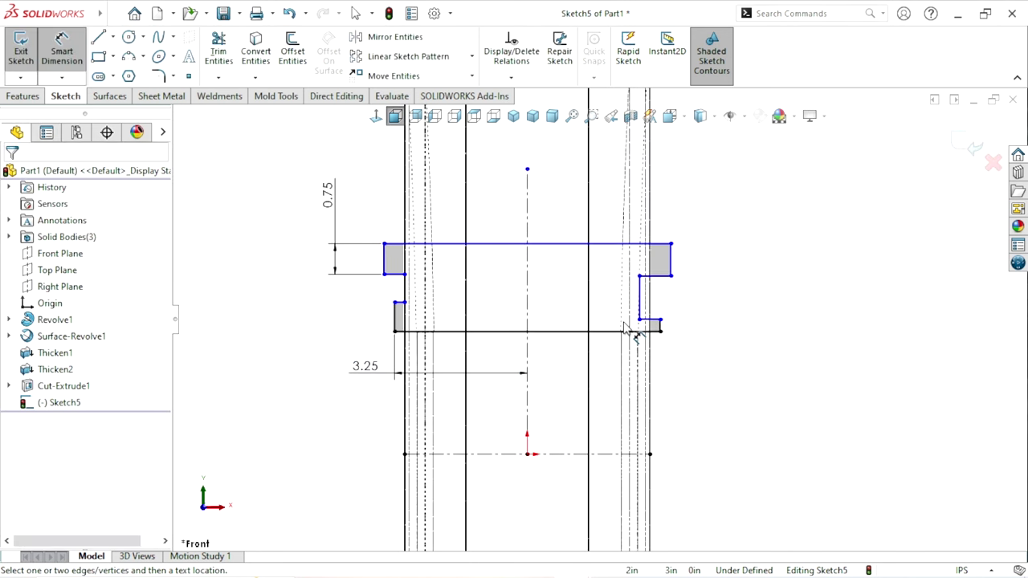
key(Escape)
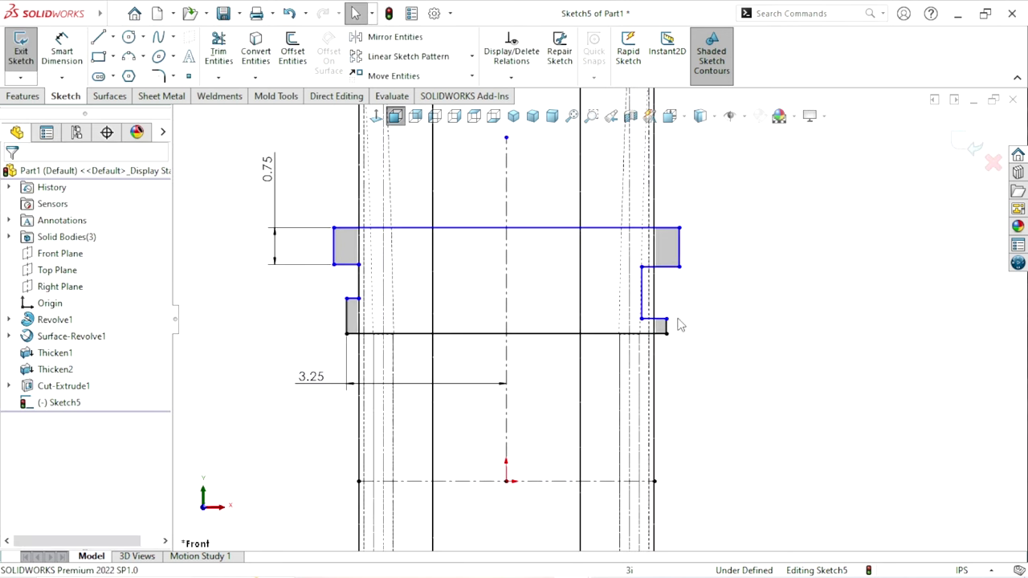
scroll(642, 311, down, 2)
Make the left and right short step edges equal, then the upper-left and upper-right step edges equal
click(289, 320)
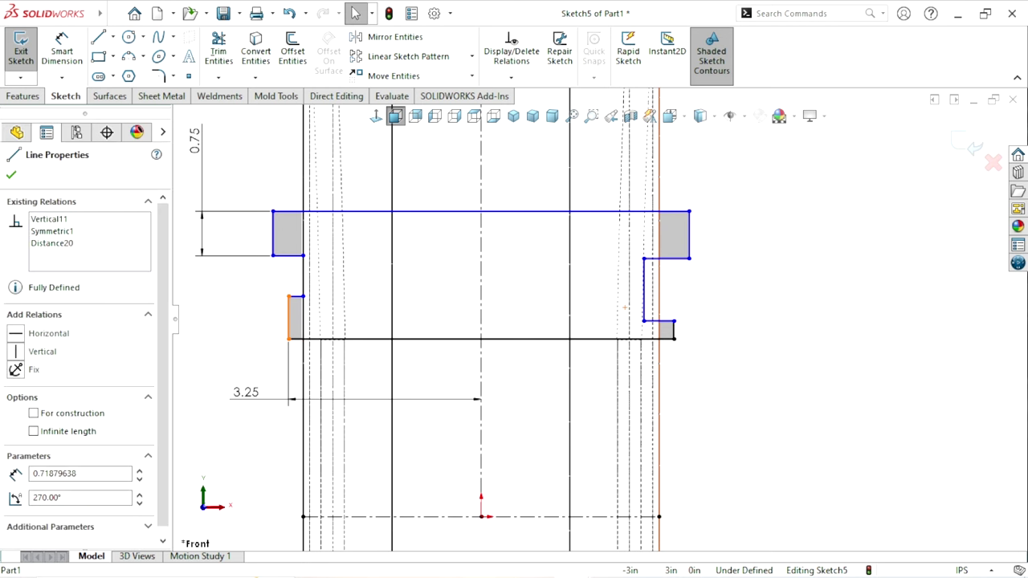
ctrl+click(674, 331)
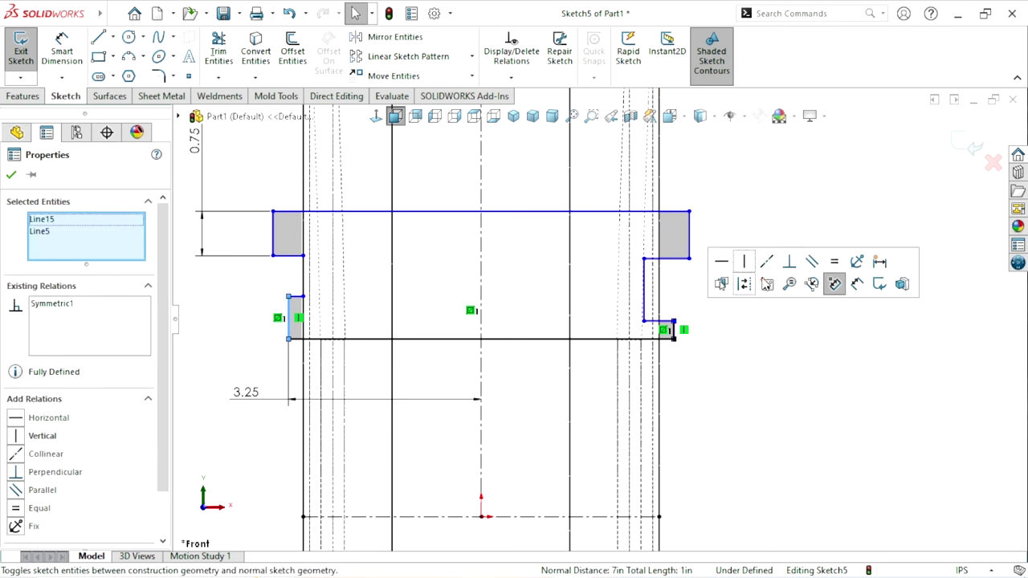
click(835, 284)
click(730, 443)
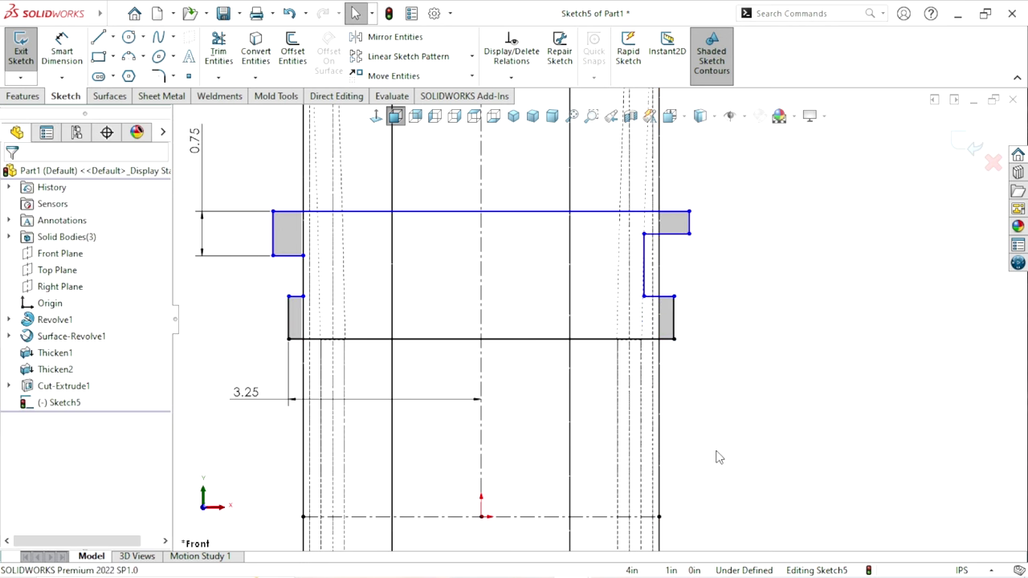
click(692, 237)
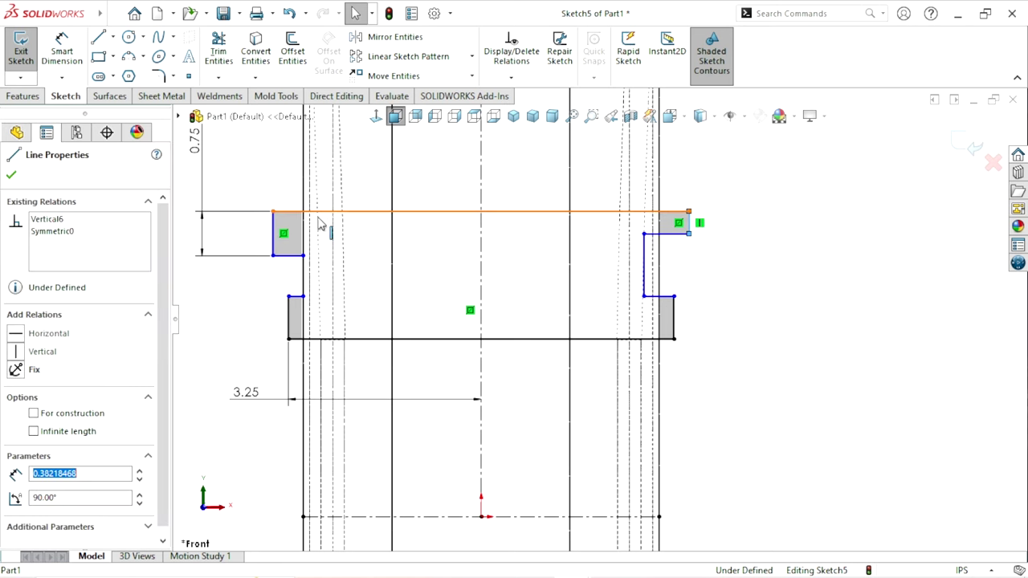
ctrl+click(276, 239)
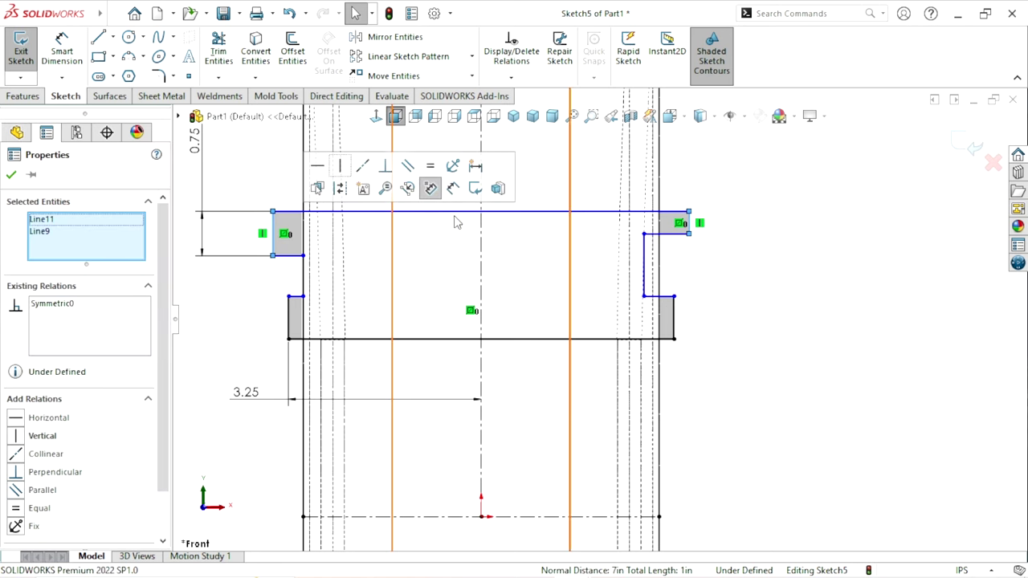
click(432, 171)
click(761, 380)
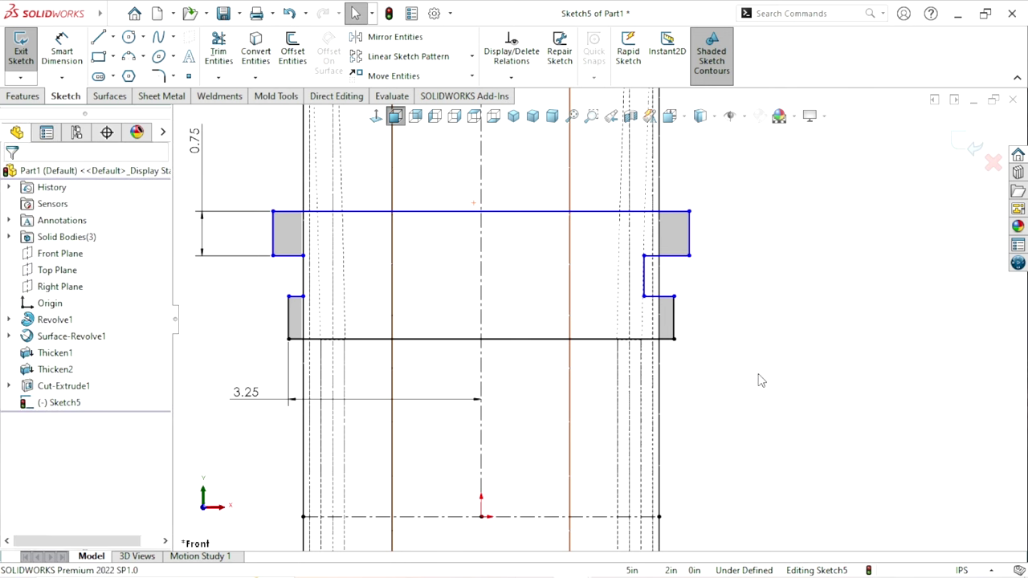
Change the upper-left step height dimension from 0.75 to 0.25
scroll(532, 356, up, 1)
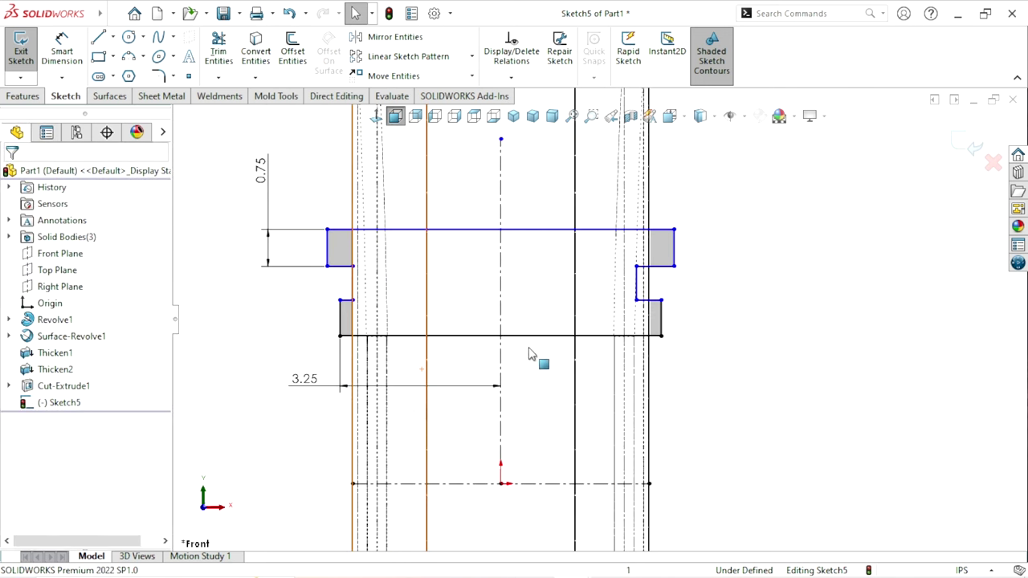
double_click(264, 175)
text(0.2)
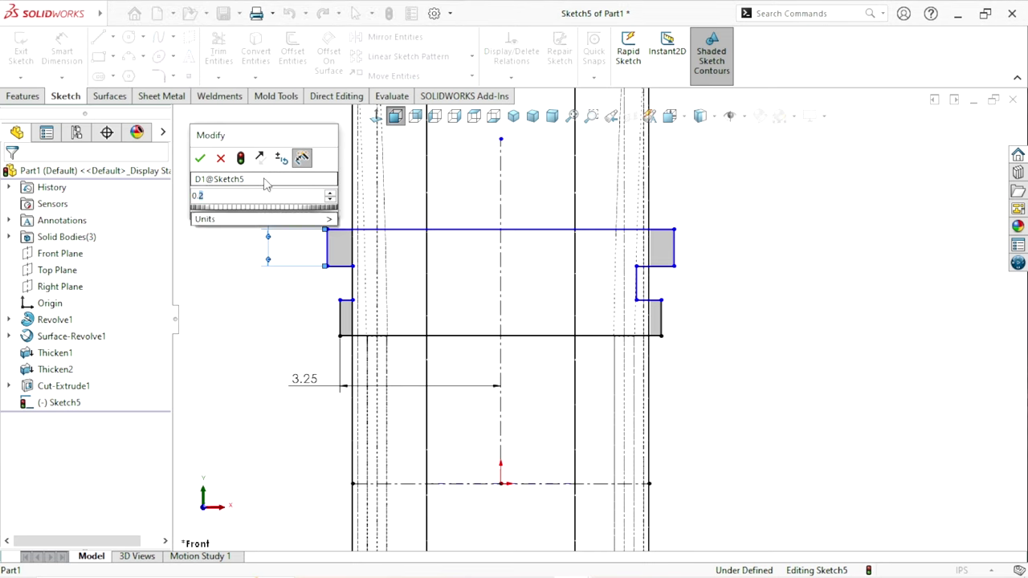
text(5)
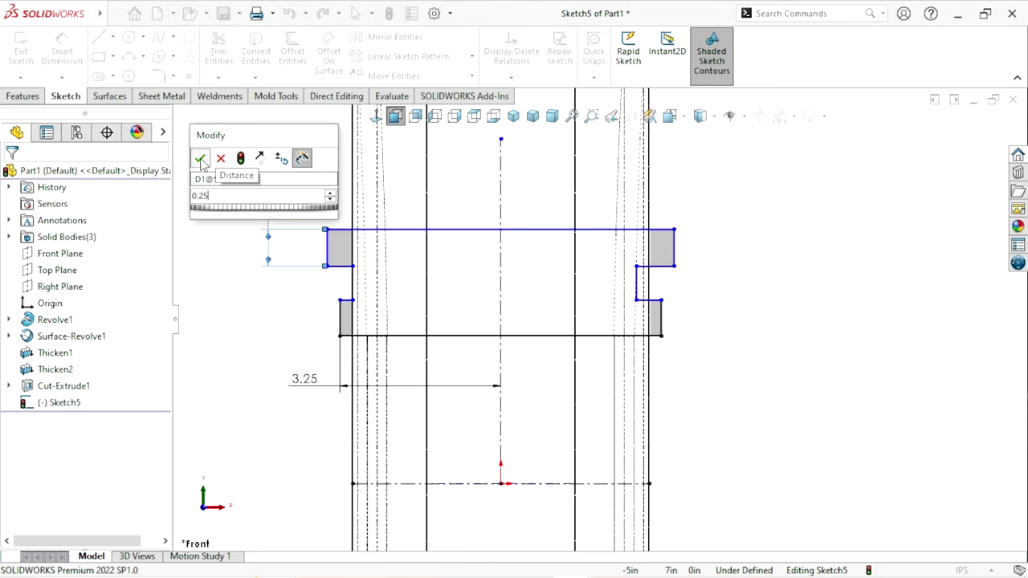
click(200, 157)
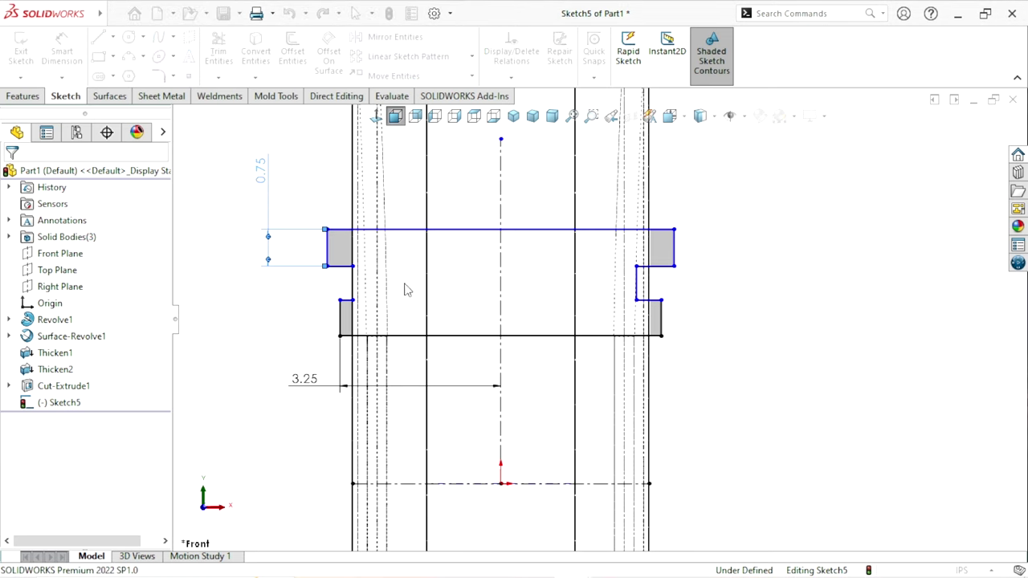
click(765, 348)
scroll(683, 410, up, 2)
scroll(706, 337, down, 1)
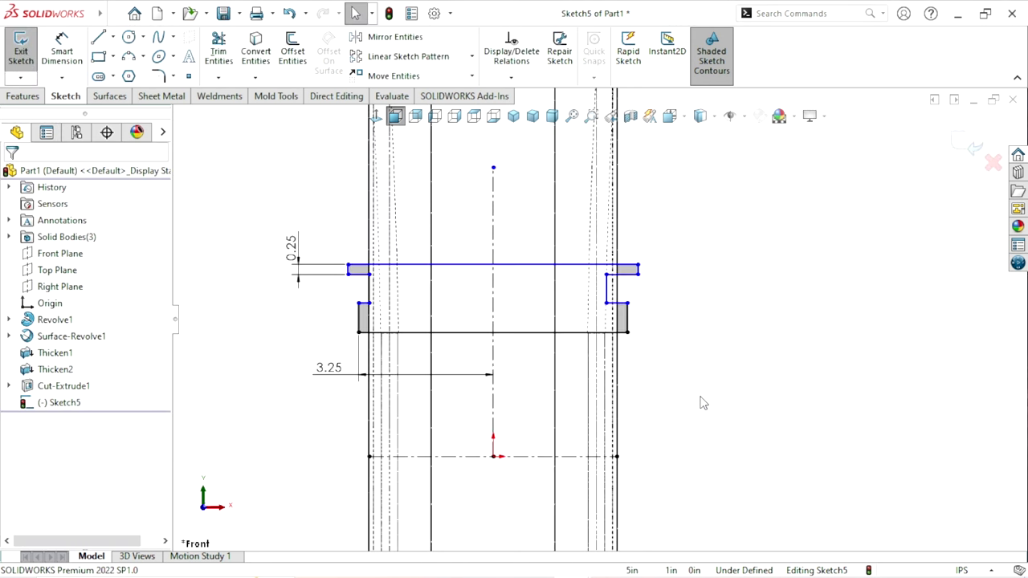
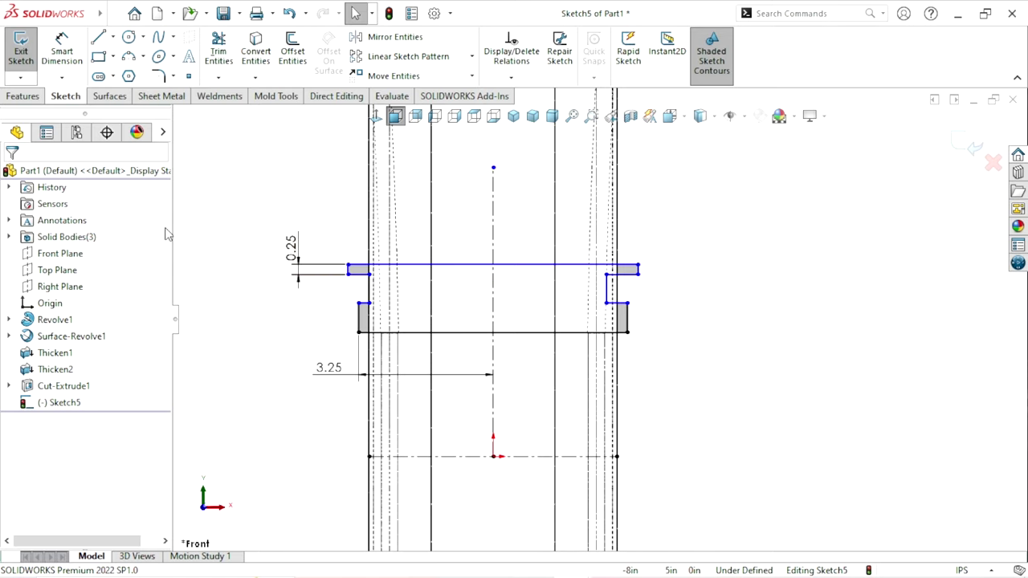
Try dimensioning the bottom line to the centerline, then cancel the over-defining 6.00 dimension
click(62, 51)
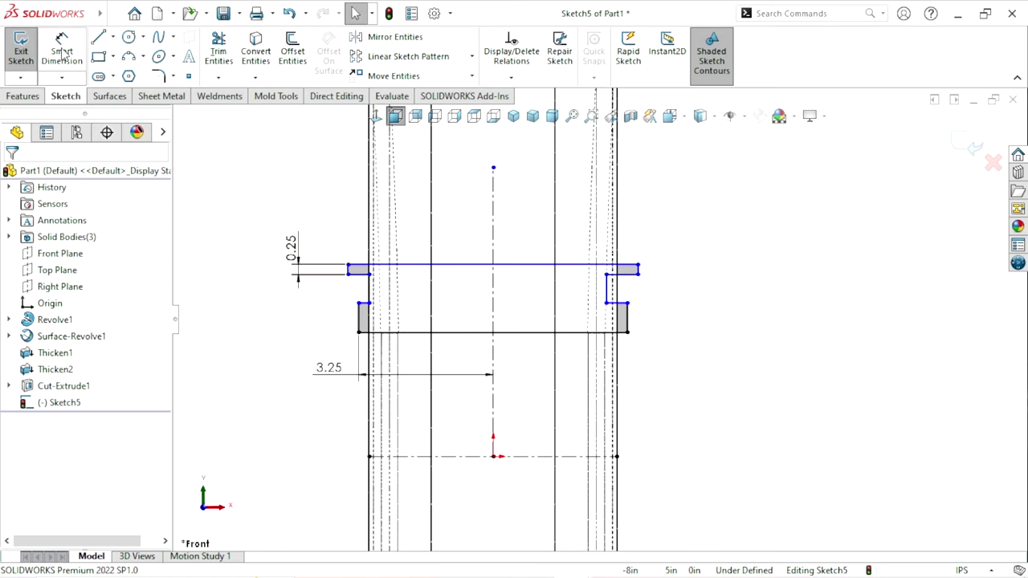
click(417, 332)
click(408, 456)
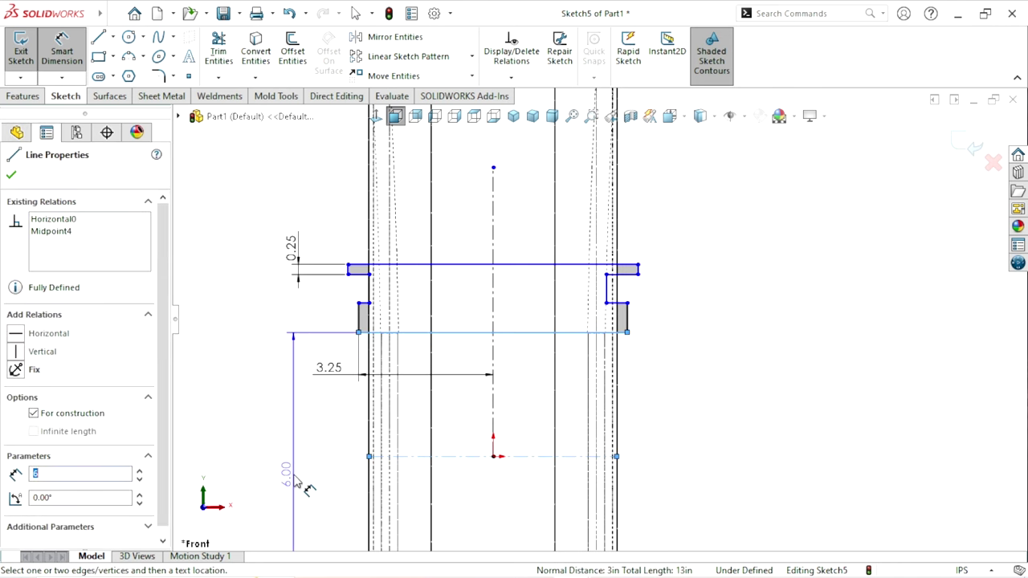
click(295, 480)
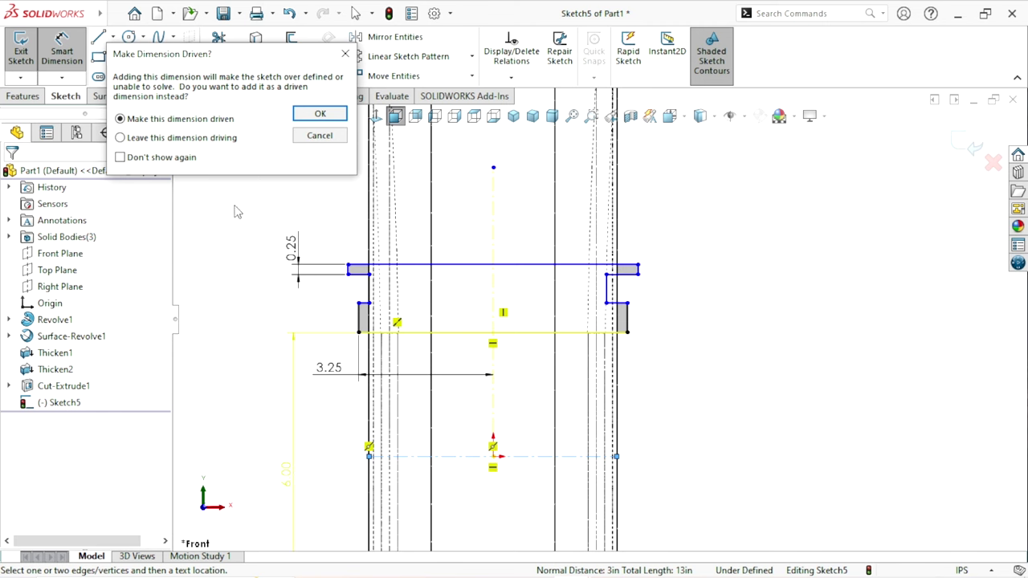
click(319, 136)
scroll(610, 426, up, 2)
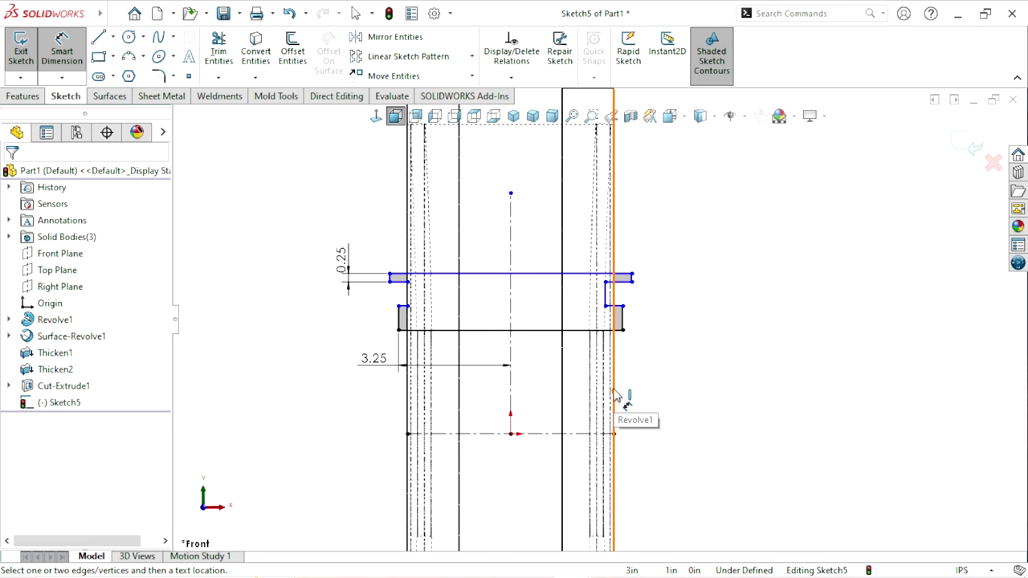
scroll(608, 344, down, 2)
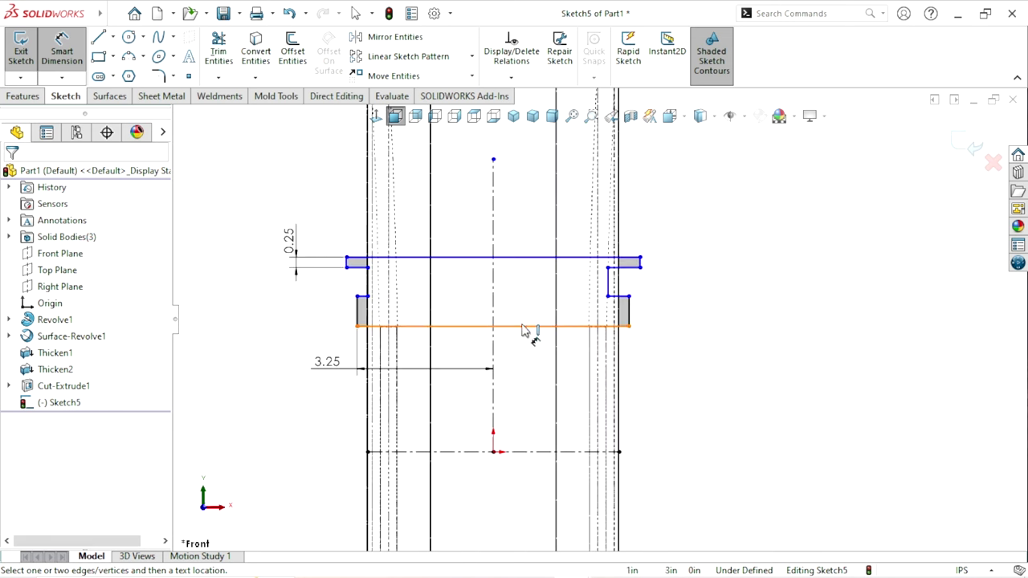
key(Escape)
click(459, 327)
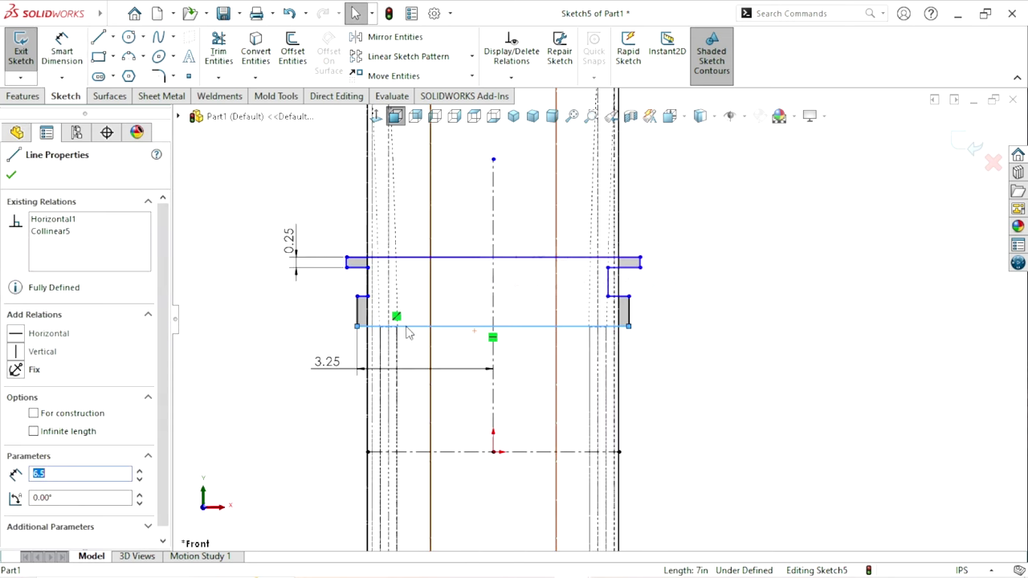
key(Escape)
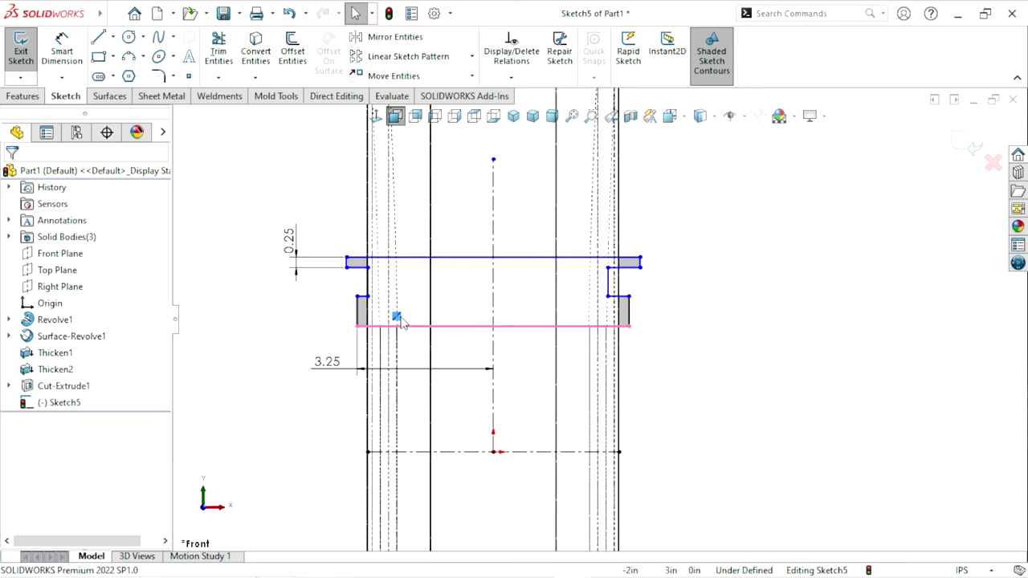
scroll(562, 417, up, 2)
scroll(573, 428, down, 1)
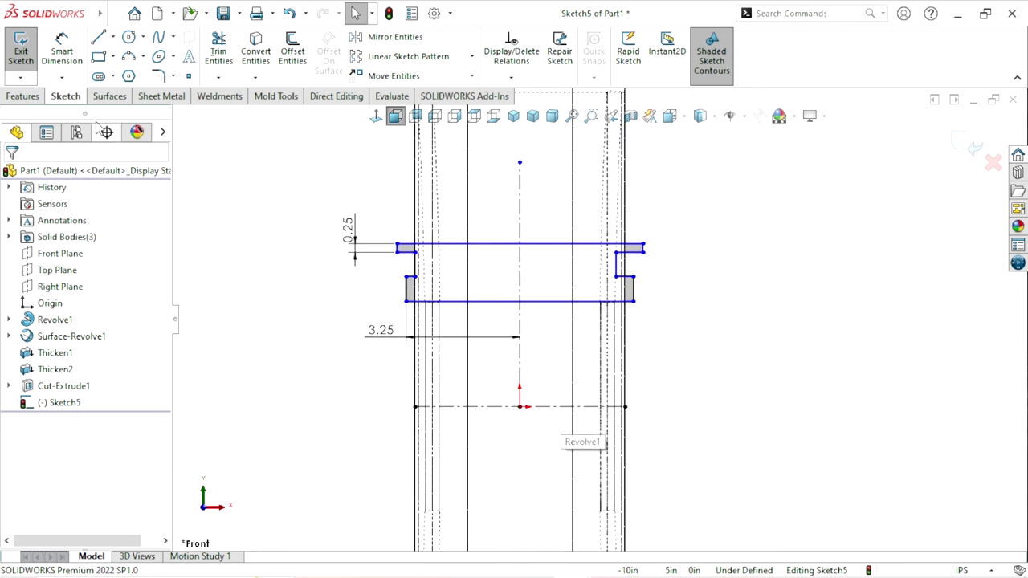
Dimension the bottom line 2.75 in from the lower reference line
click(62, 50)
click(464, 302)
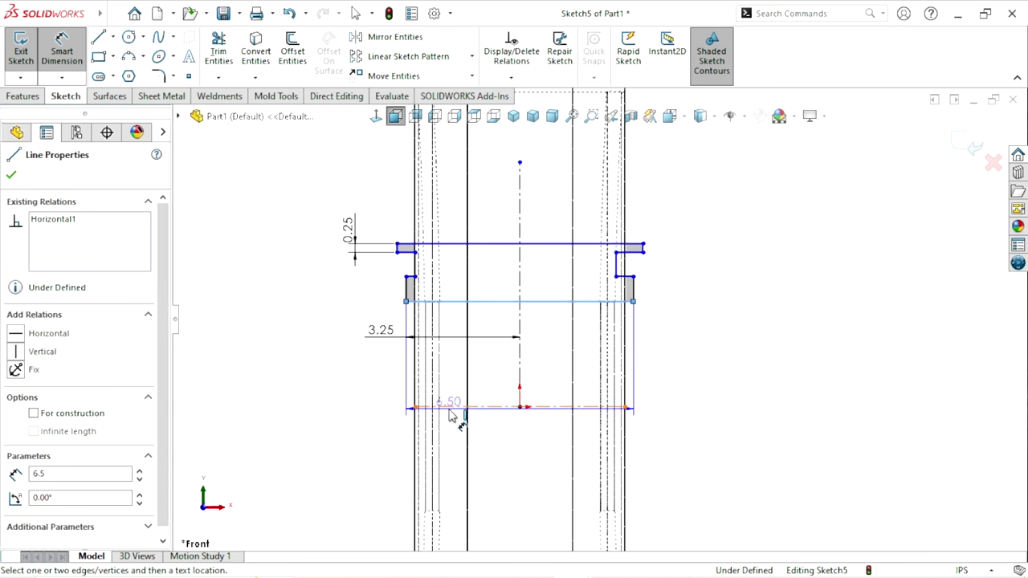
click(449, 413)
click(323, 446)
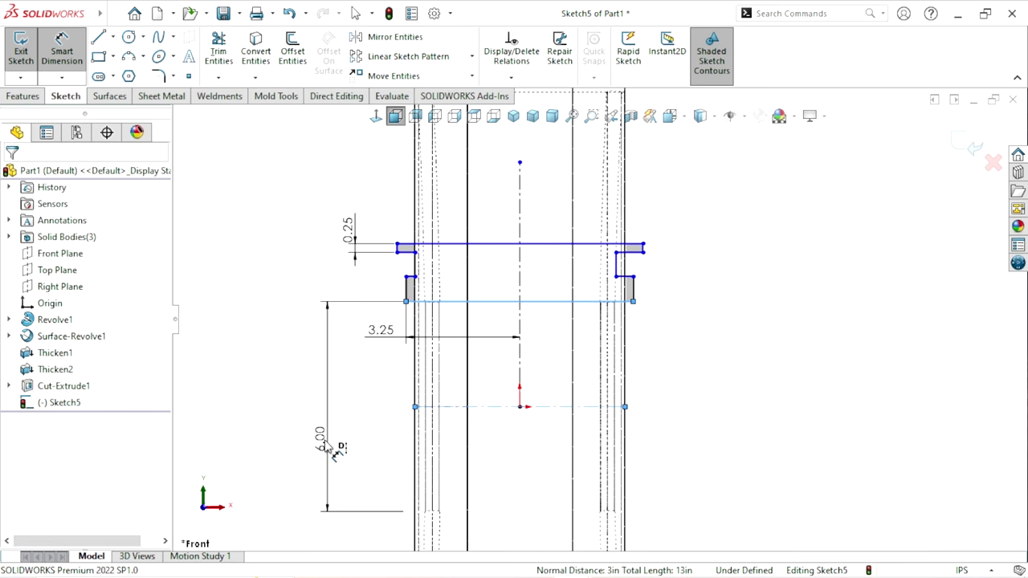
text(2.75)
key(Return)
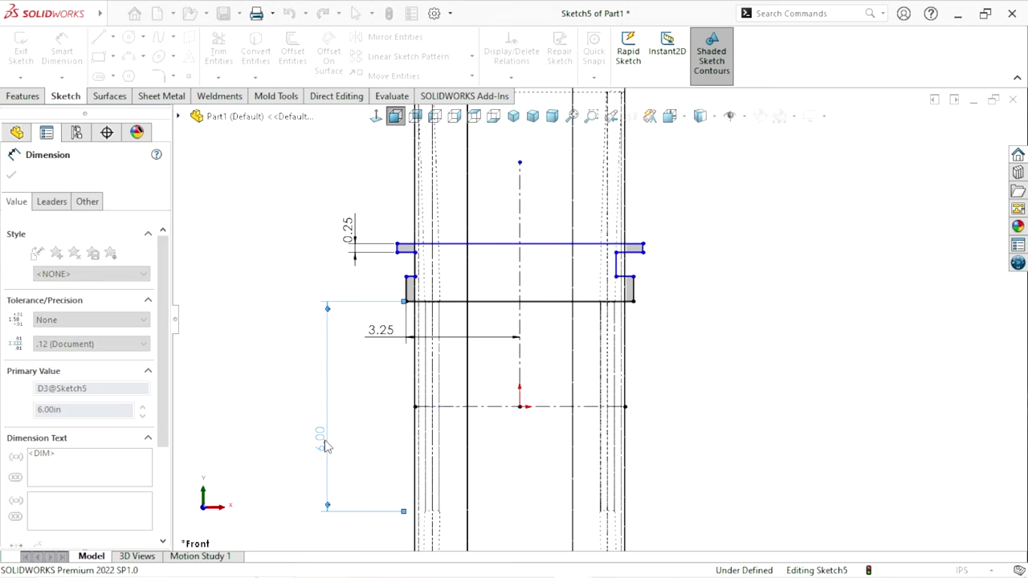
click(781, 430)
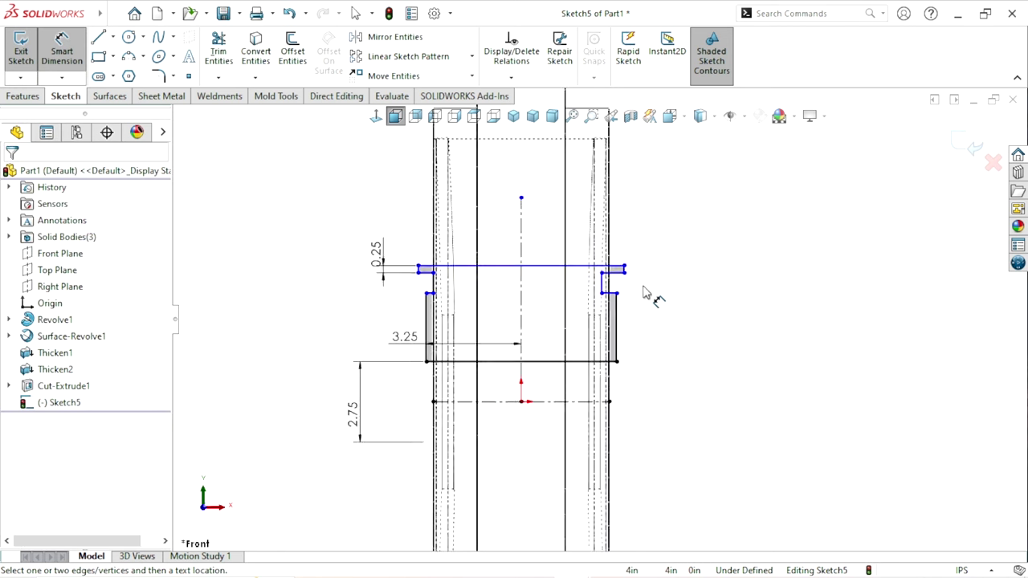
Add a Collinear relation between the two left vertical lines
key(Escape)
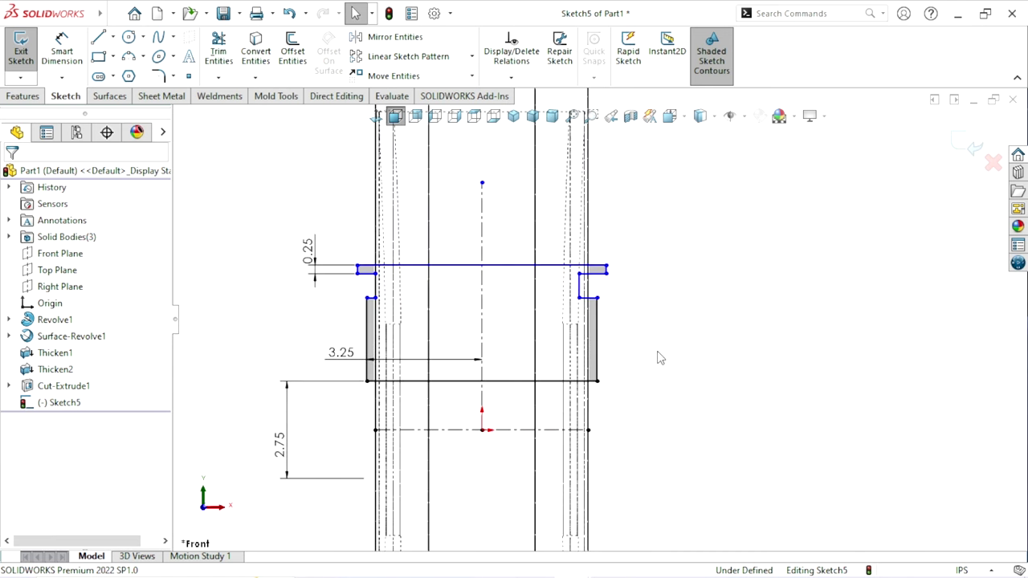
click(367, 331)
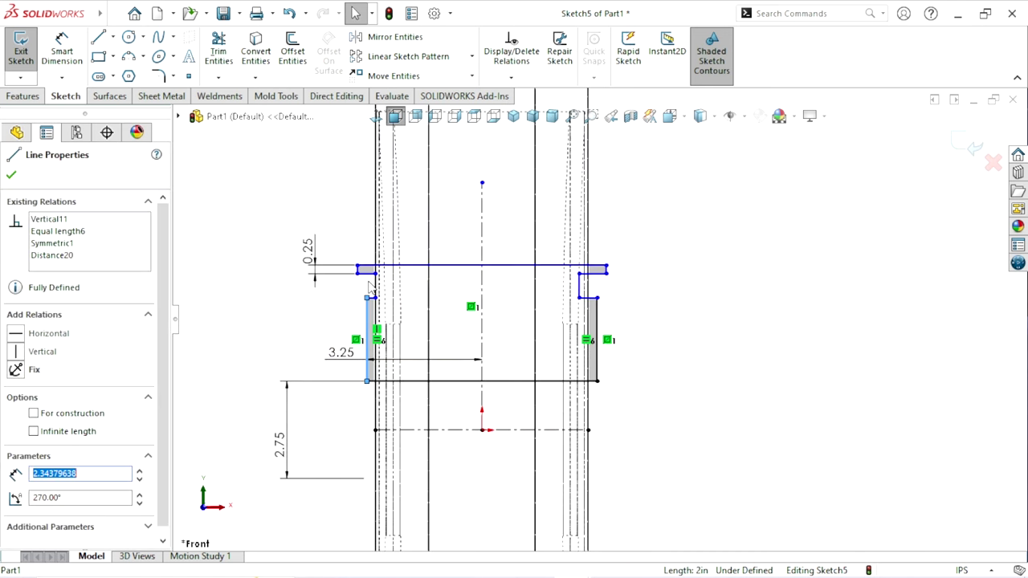
scroll(374, 285, down, 5)
ctrl+click(472, 281)
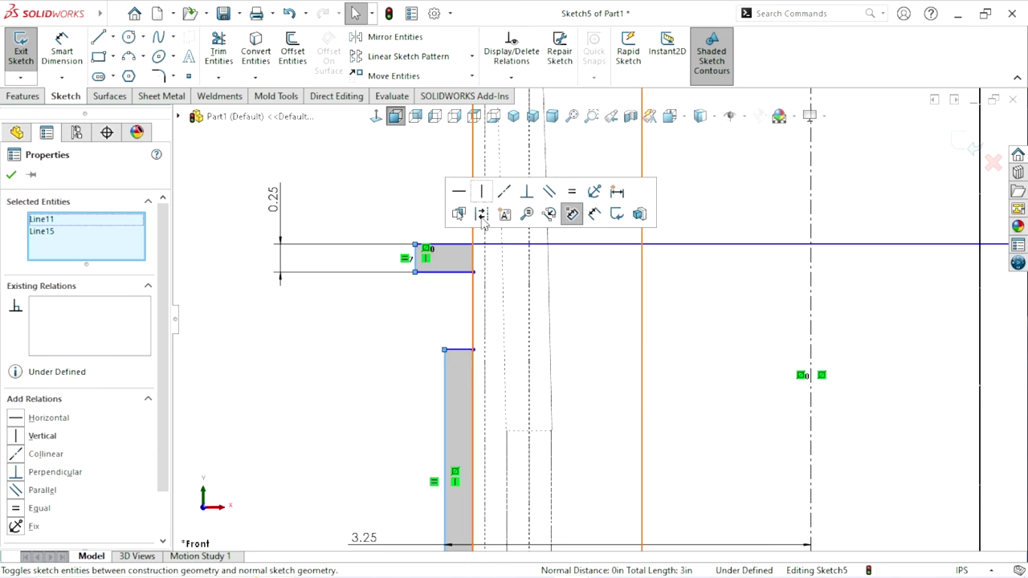
click(17, 457)
click(275, 360)
scroll(388, 351, up, 5)
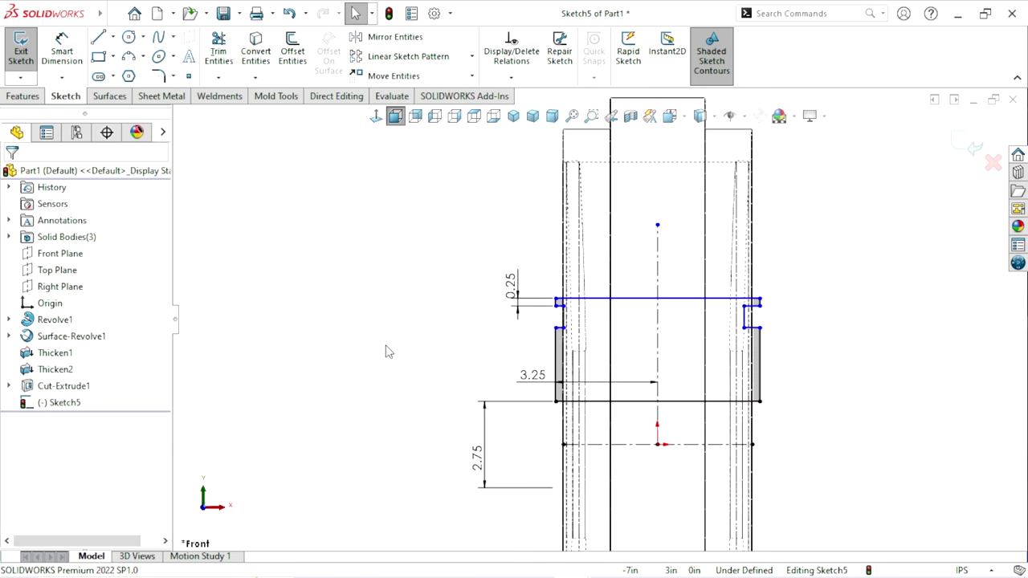
scroll(813, 378, down, 3)
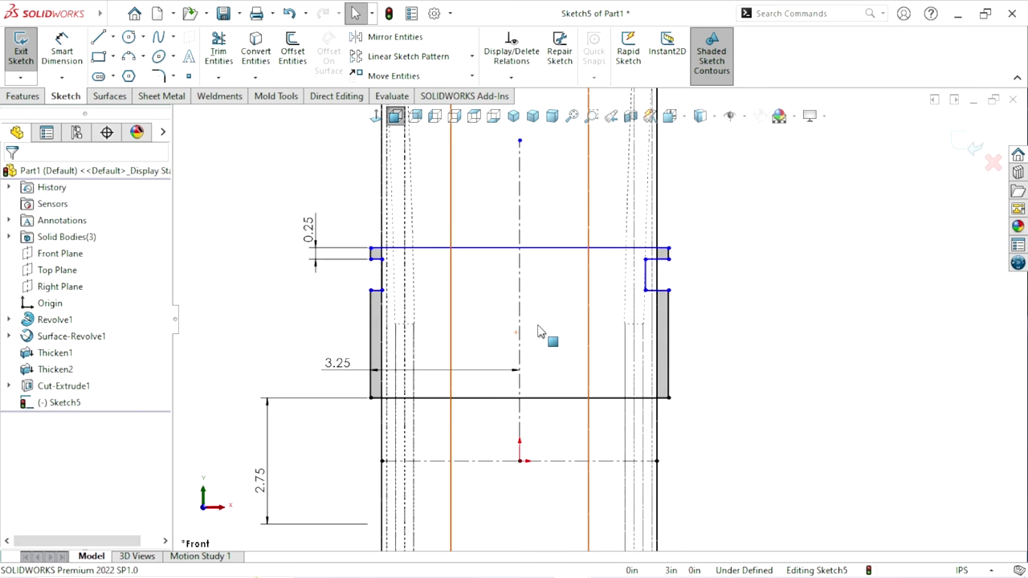
scroll(538, 332, down, 2)
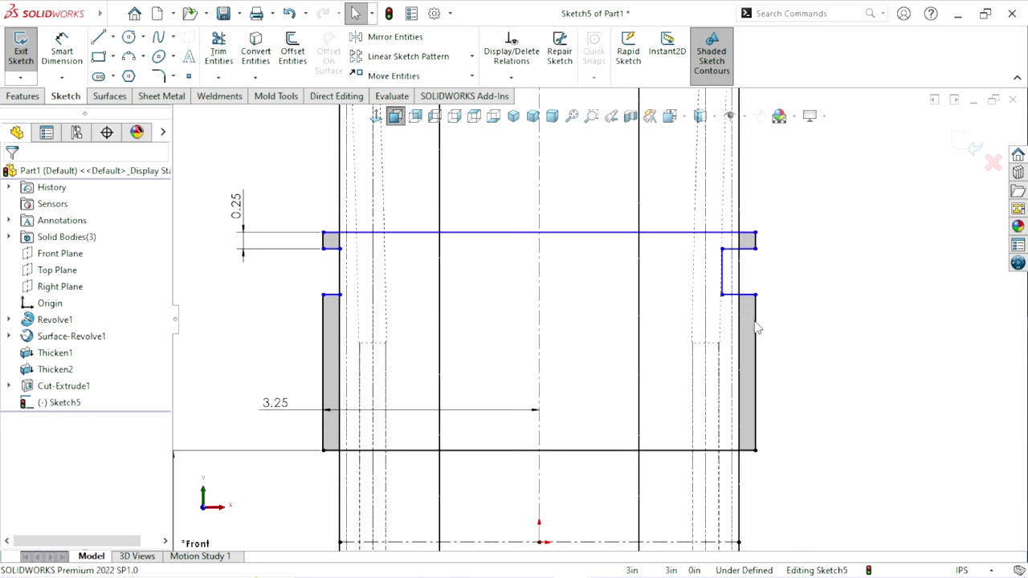
Dimension the short left gap edge to 0.75 in
click(61, 53)
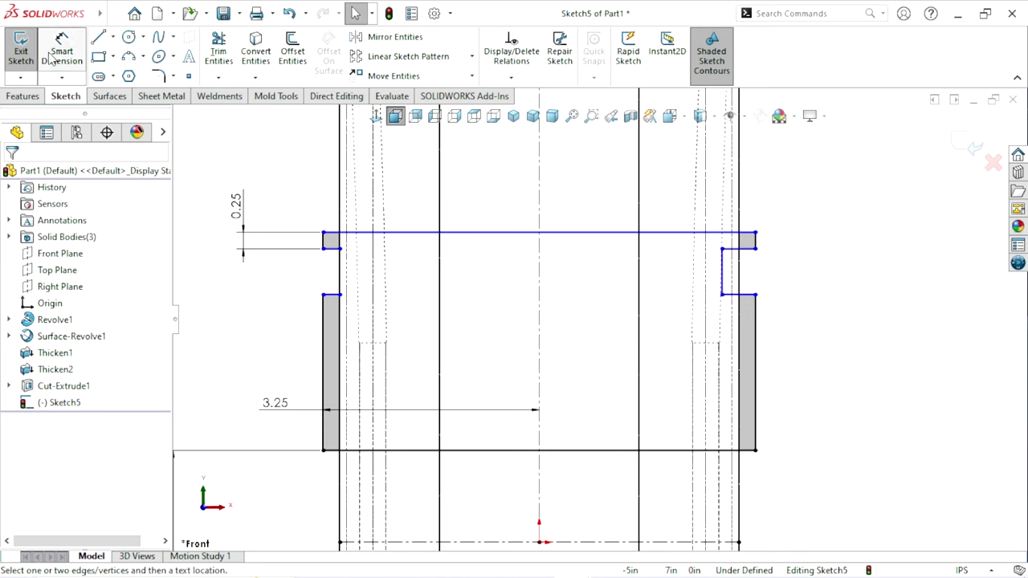
click(338, 273)
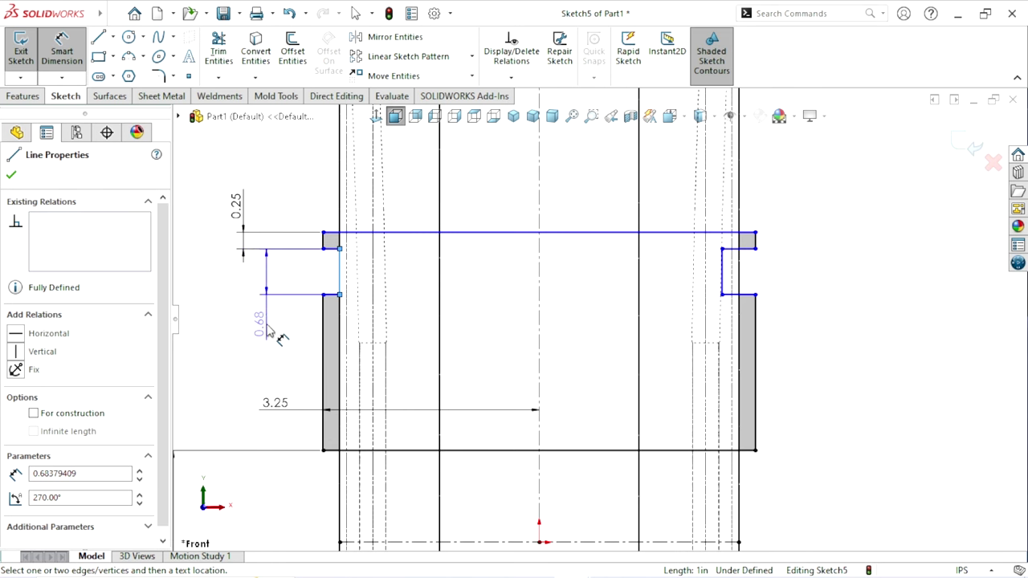
click(270, 331)
text(0.75)
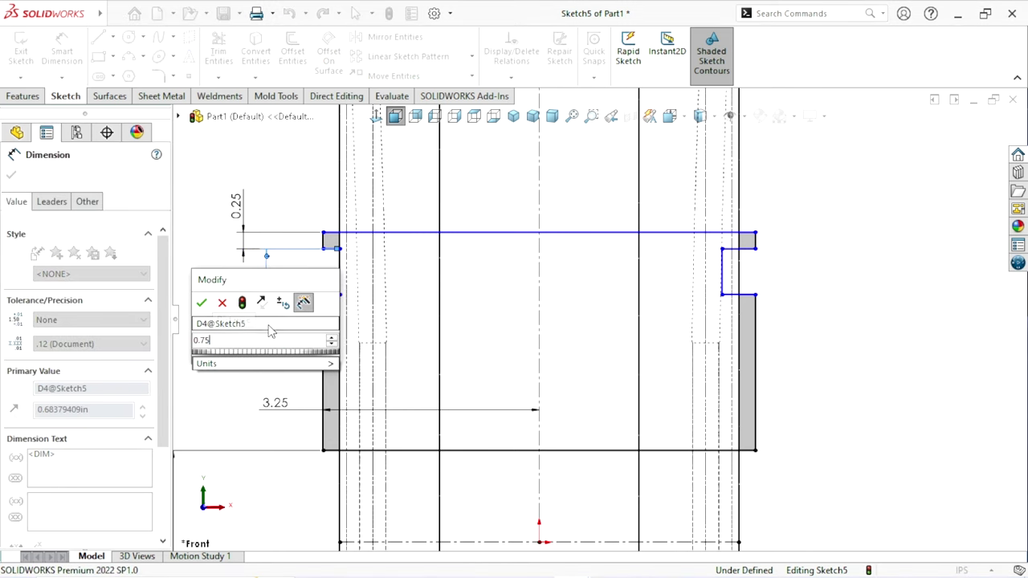
key(Return)
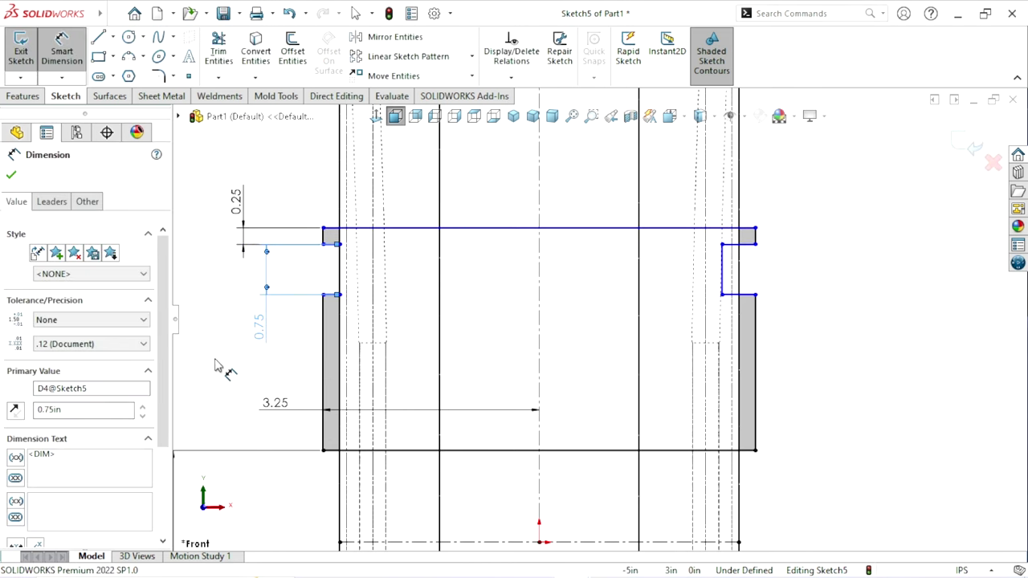
key(Escape)
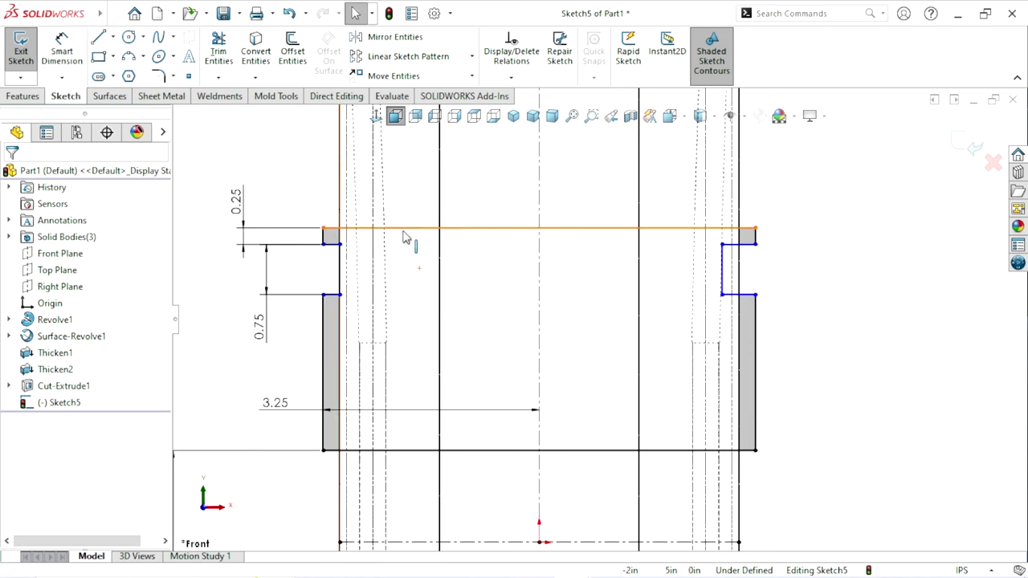
click(408, 229)
Make the top line collinear with the silhouette edge and switch to shaded display
ctrl+click(368, 345)
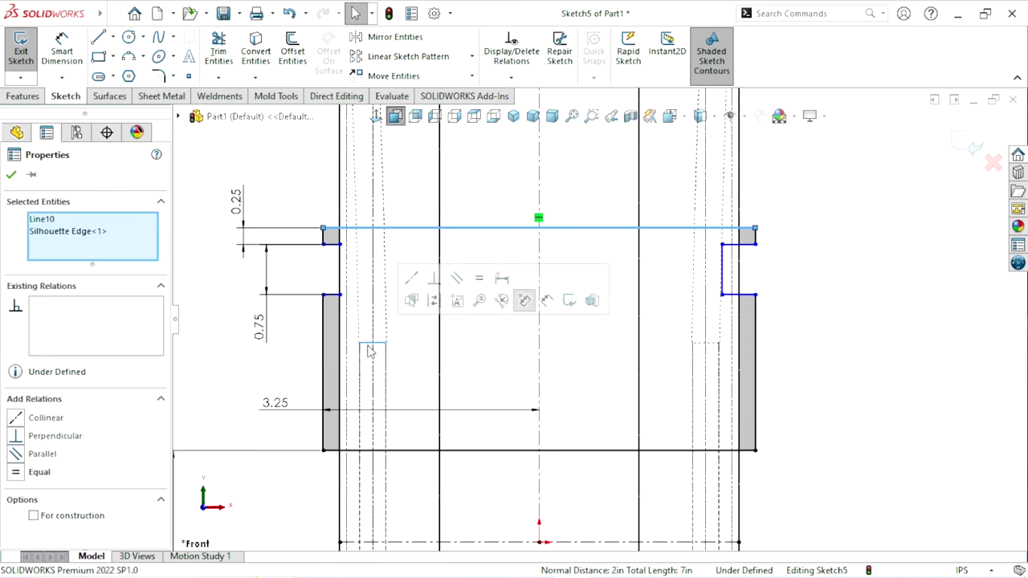
click(18, 417)
click(858, 374)
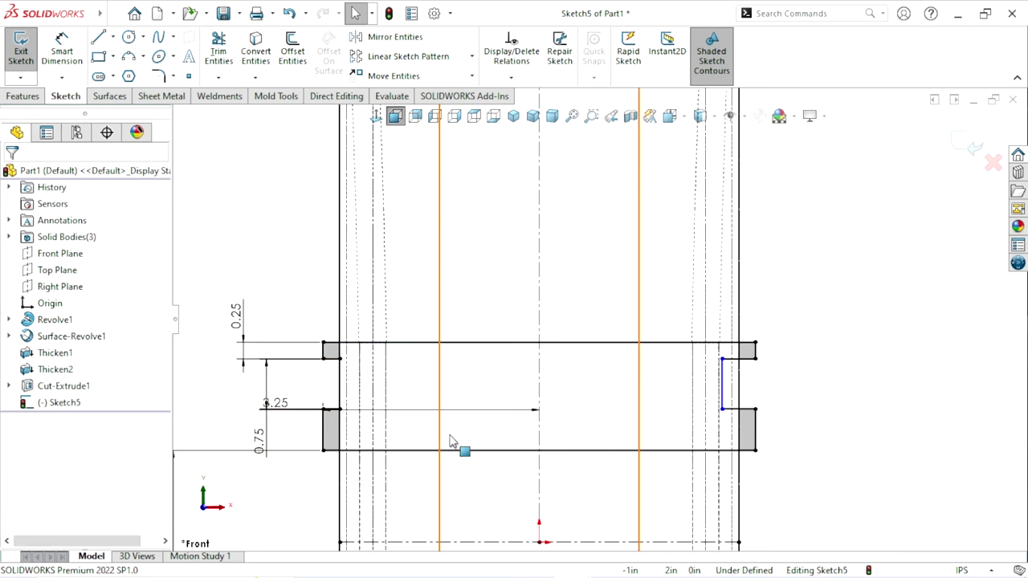
scroll(700, 472, up, 5)
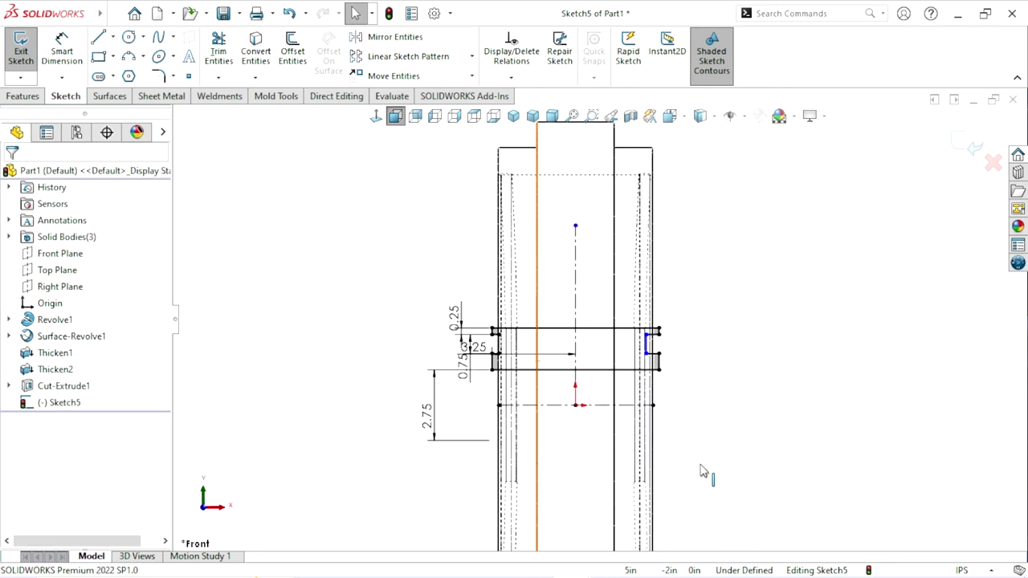
click(713, 116)
click(704, 143)
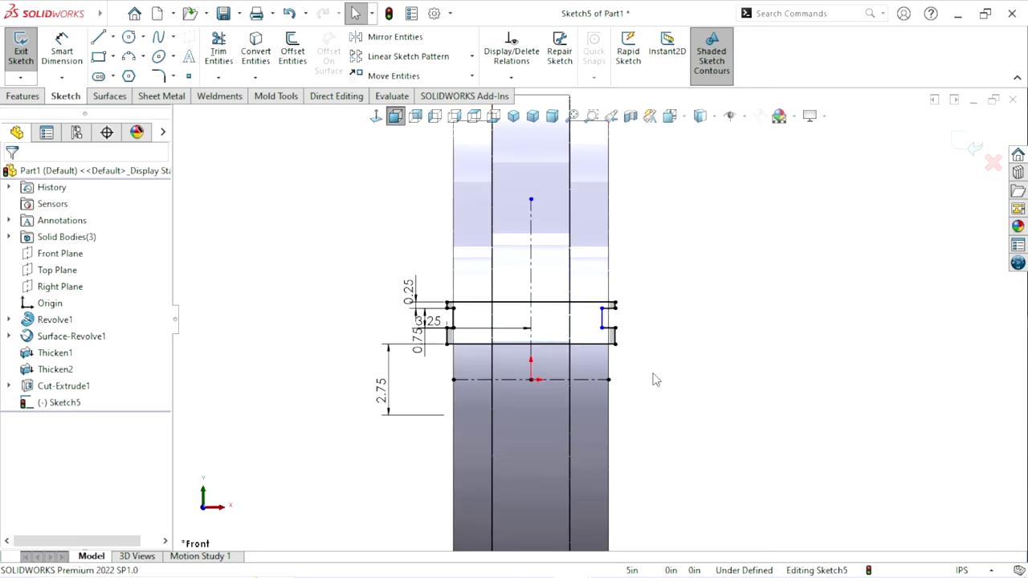
scroll(655, 378, down, 2)
scroll(587, 295, down, 2)
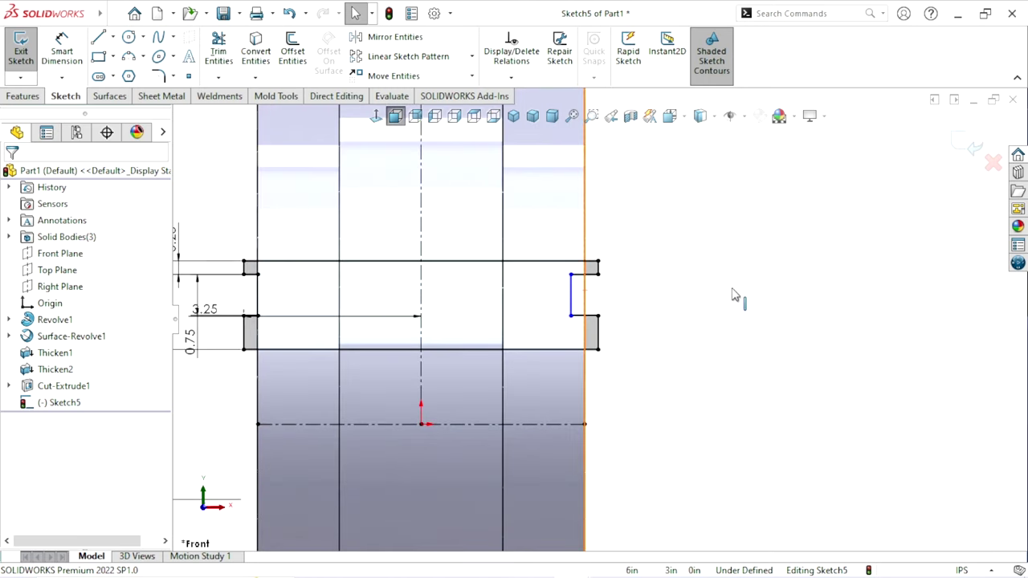
Make the short right vertical line collinear with the vertical edge
click(576, 309)
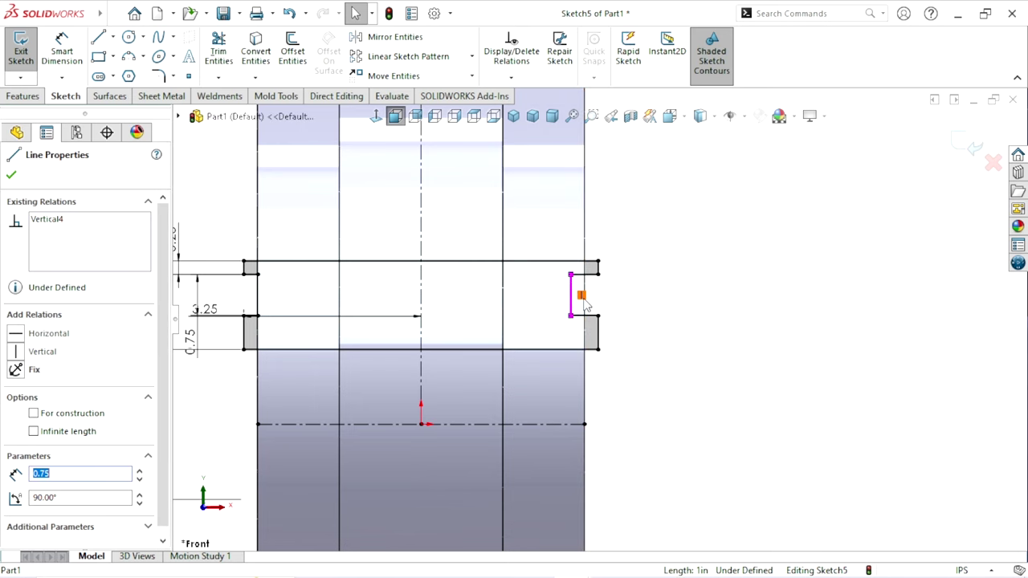
ctrl+click(587, 371)
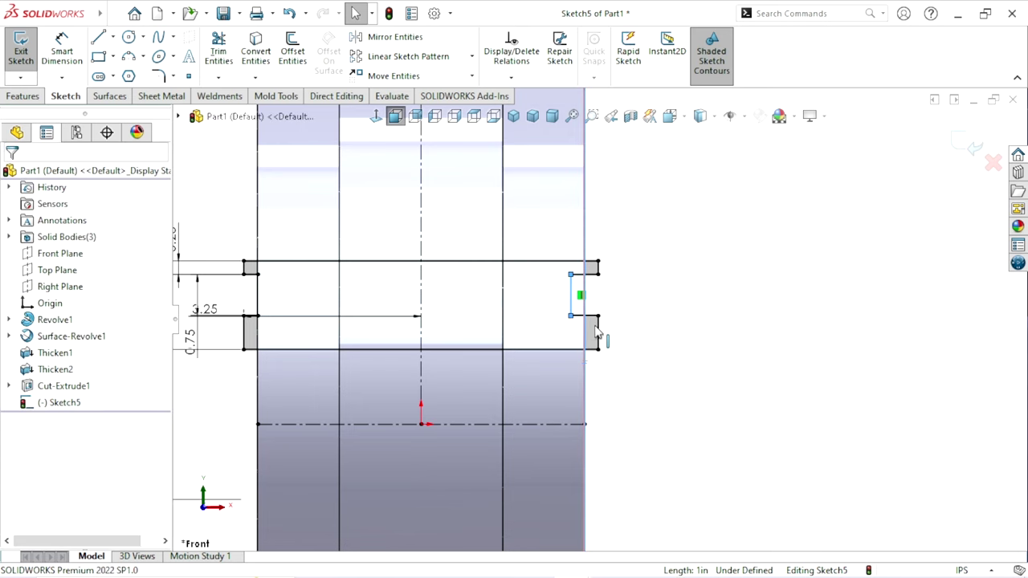
click(650, 295)
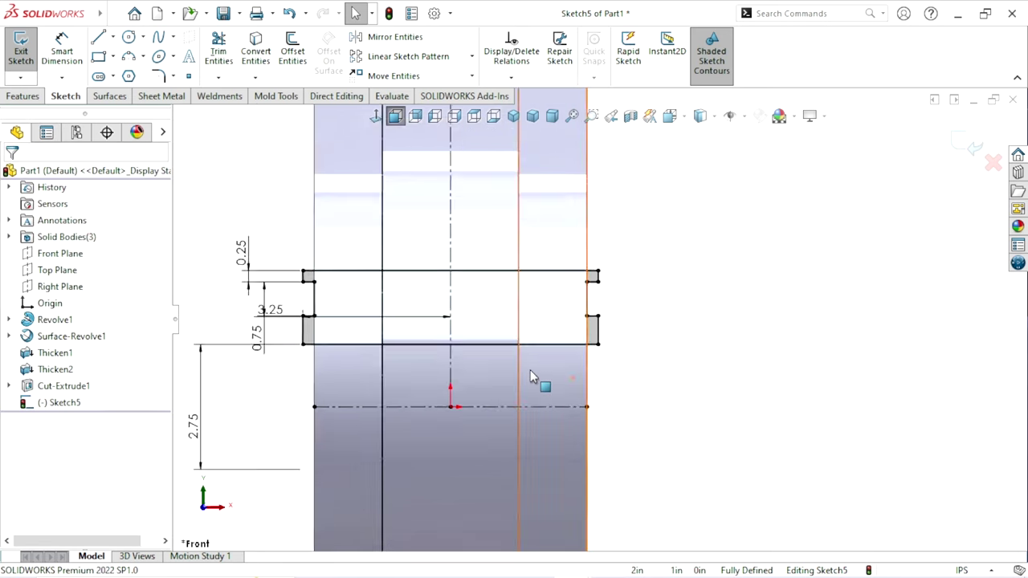
scroll(714, 345, up, 2)
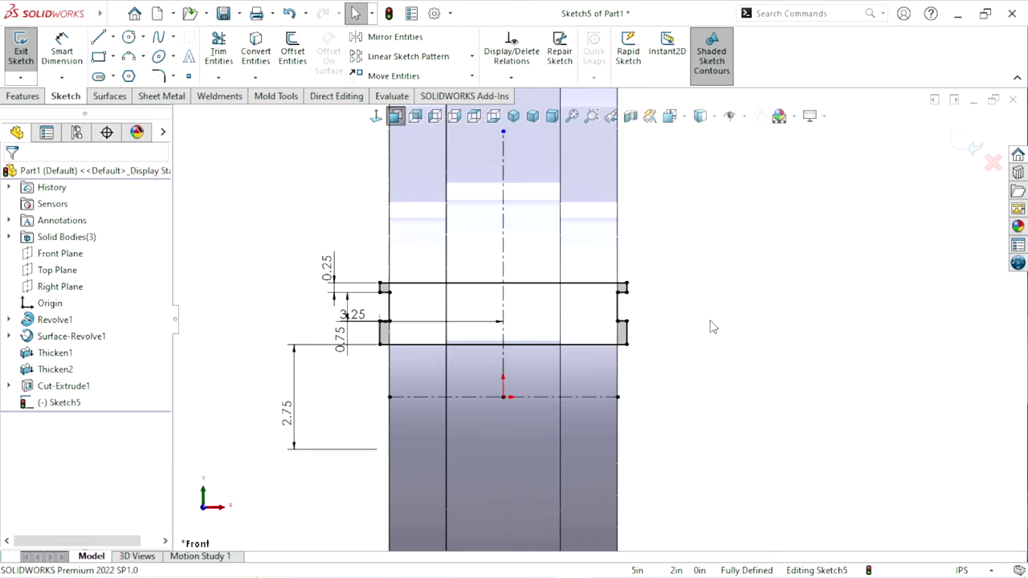
scroll(584, 371, up, 2)
scroll(539, 361, down, 2)
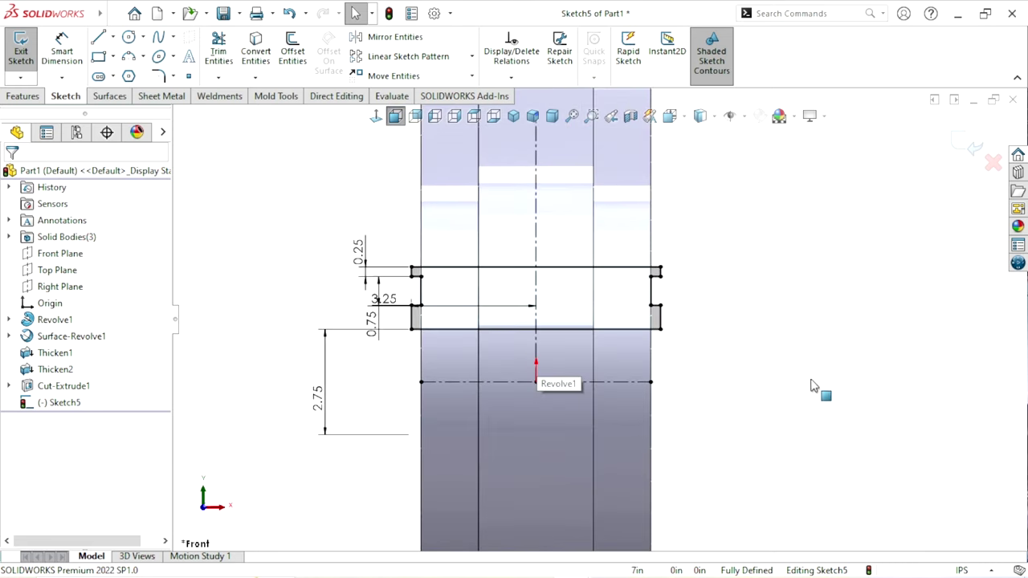
Check the sketch in 3D, return to Front view, and move the 3.25 dimension above the profile
key(ctrl+7)
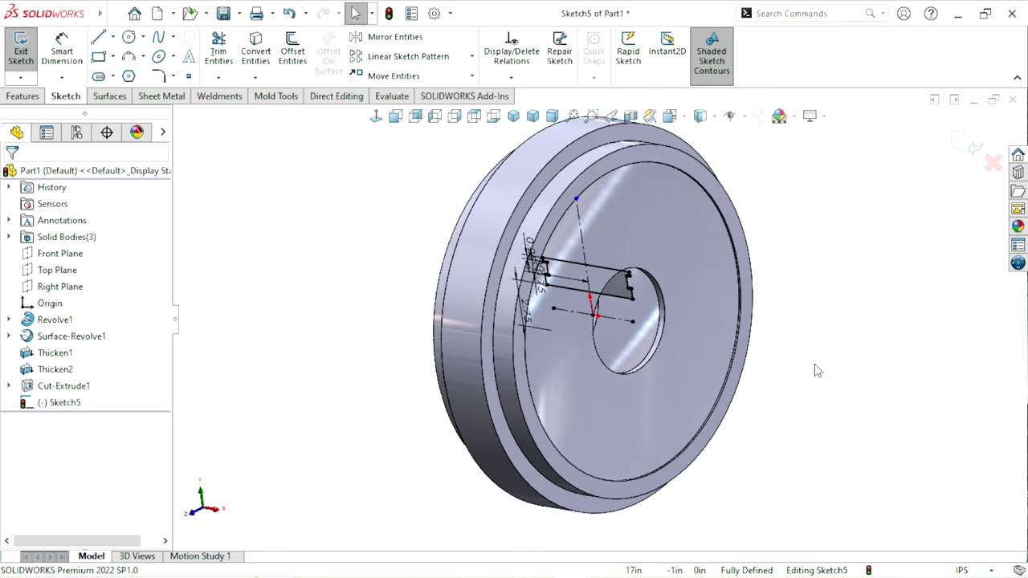
key(f)
key(Right)
key(Right)
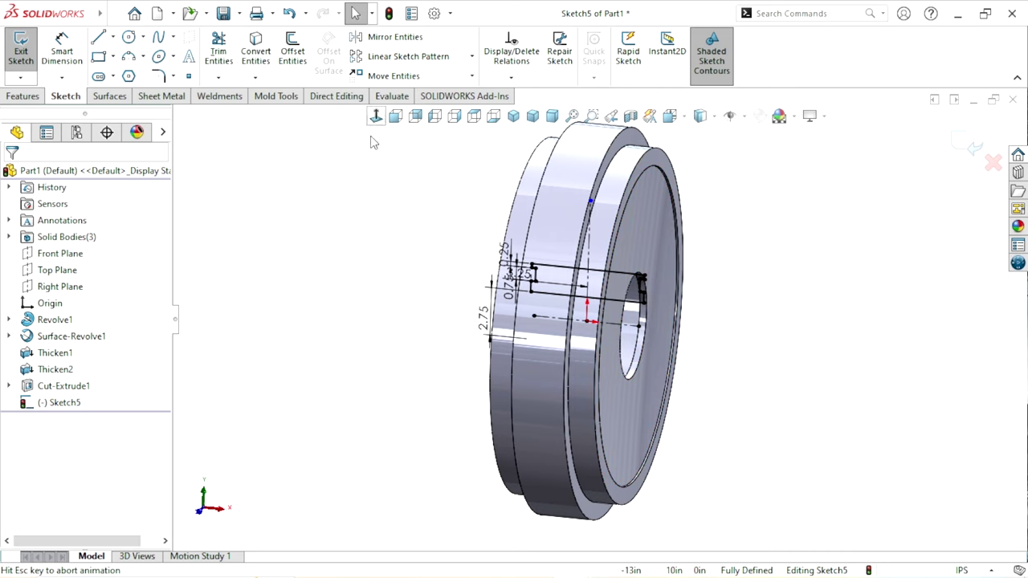
click(395, 116)
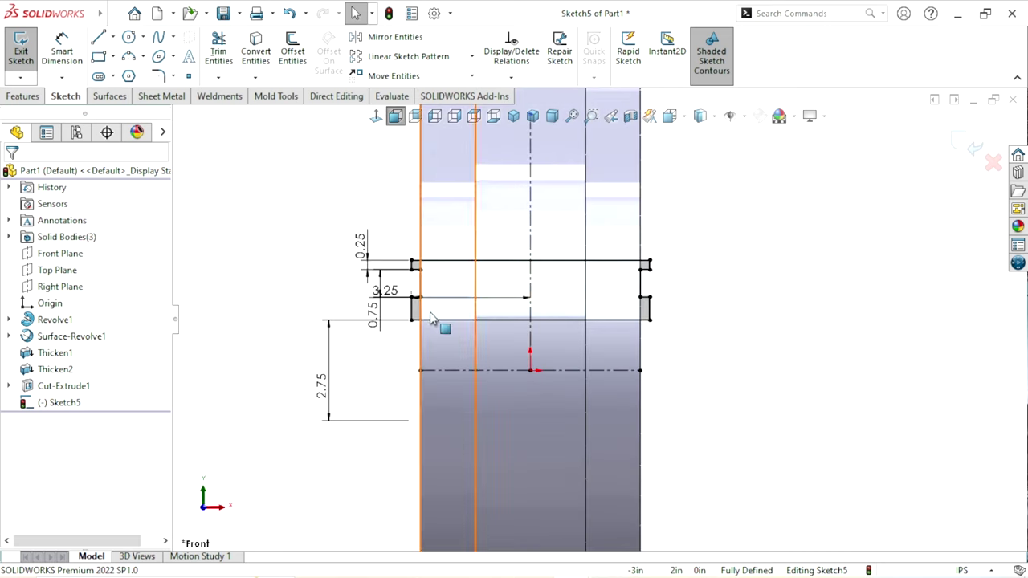
drag(382, 291, 358, 196)
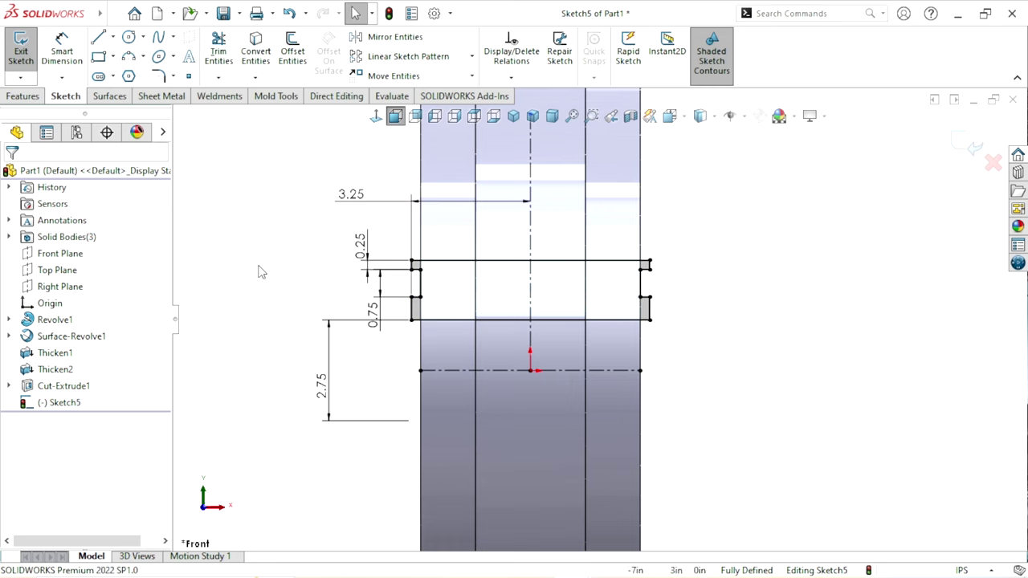
Revolve Sketch5 a full 360° about the horizontal centreline and view the wheel isometrically
click(22, 95)
click(72, 51)
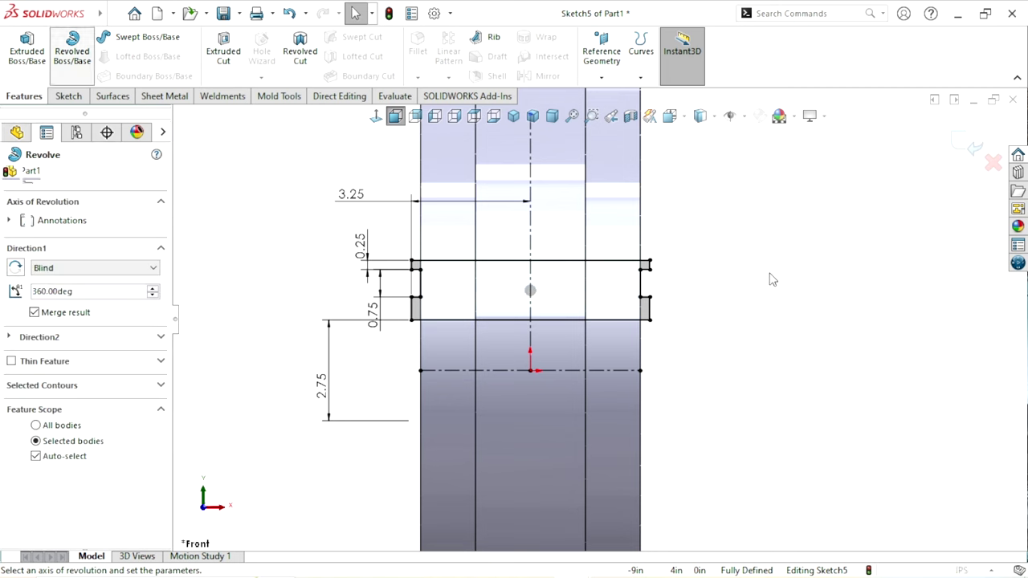
click(573, 372)
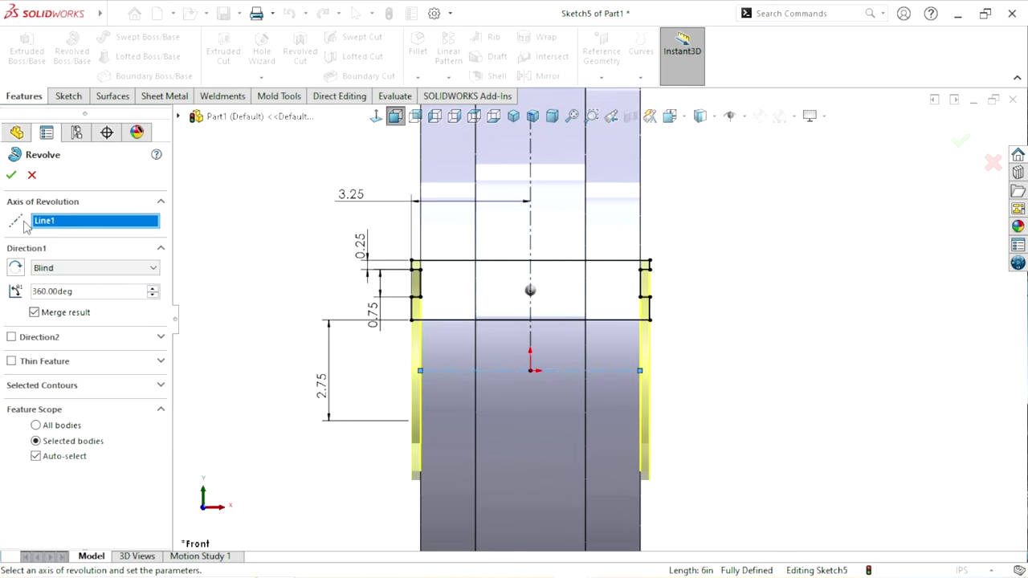
click(12, 176)
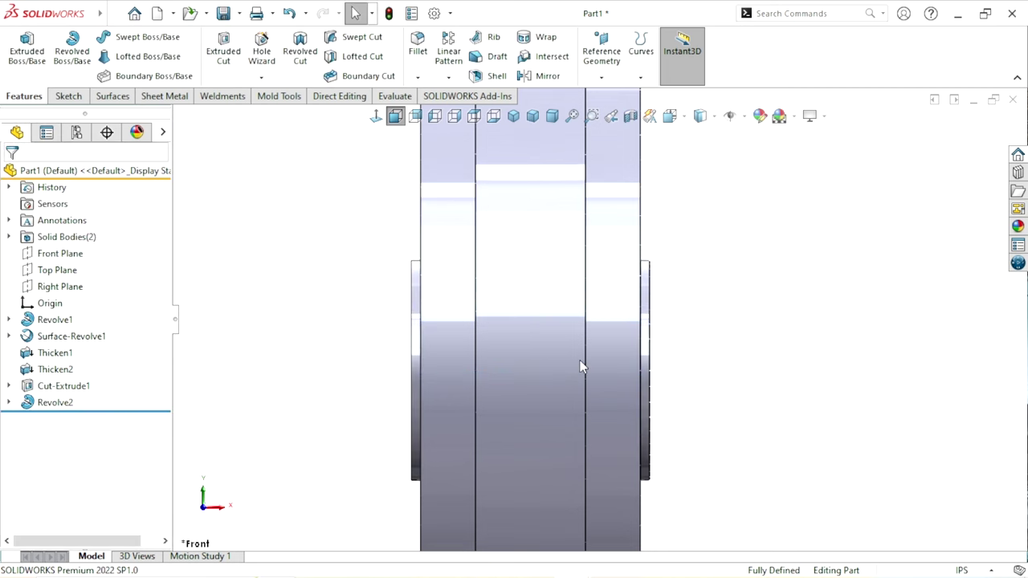
mouse_move(581, 362)
middle_down()
mouse_move(682, 344)
mouse_move(610, 367)
mouse_move(615, 260)
mouse_move(699, 394)
mouse_move(830, 385)
mouse_move(819, 292)
mouse_move(650, 353)
mouse_move(374, 332)
mouse_move(413, 390)
middle_up()
scroll(551, 397, up, 3)
middle_drag(551, 397, 654, 281)
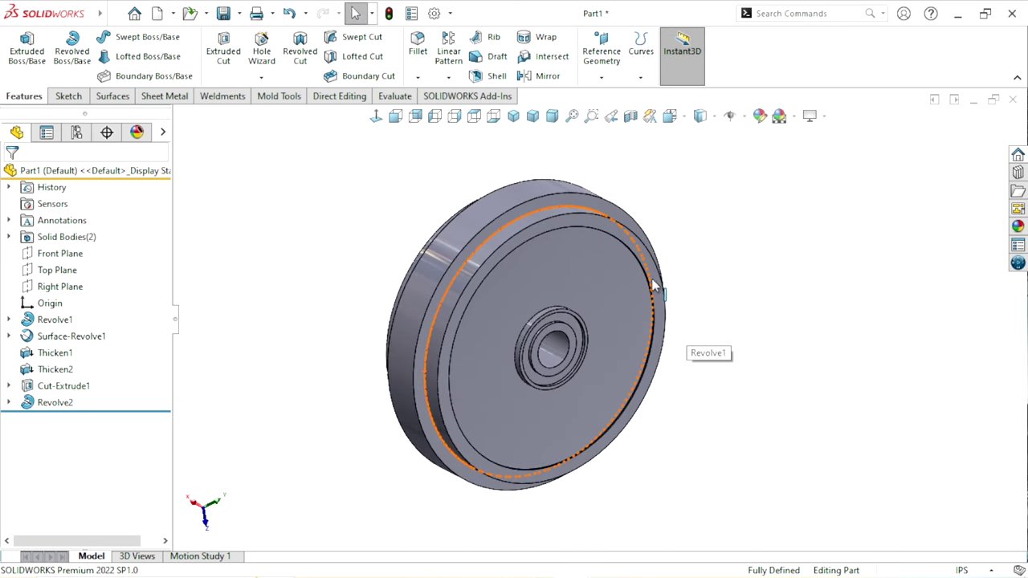
click(513, 116)
scroll(723, 308, down, 3)
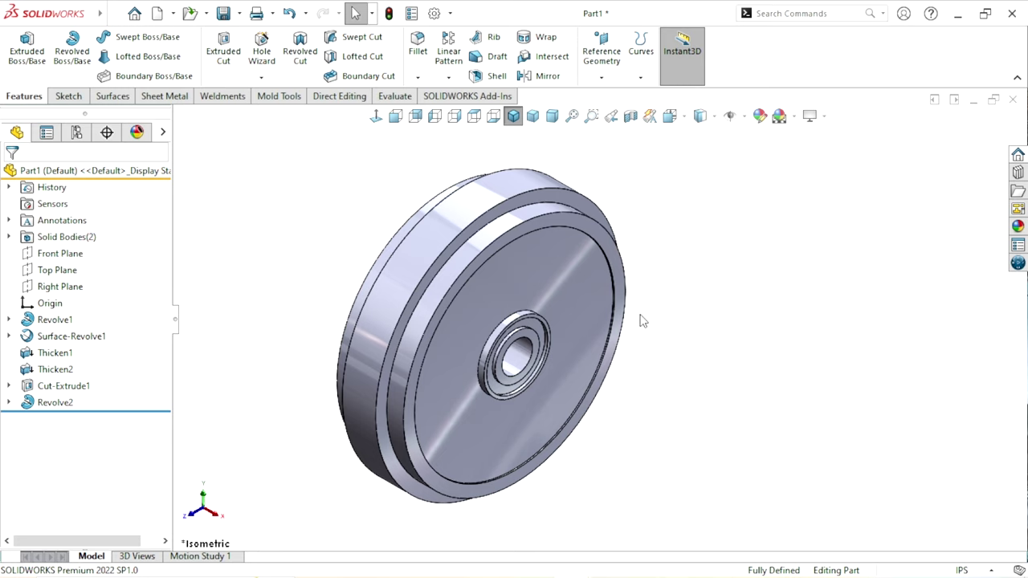
middle_drag(626, 295, 629, 337)
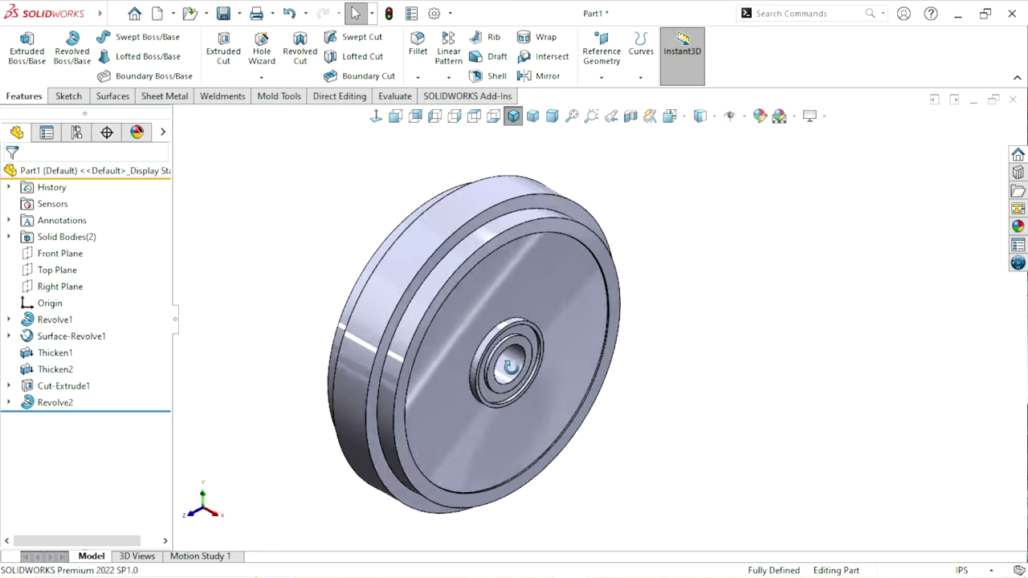
Knit the wheel's front flat face into Surface-Knit1
click(111, 95)
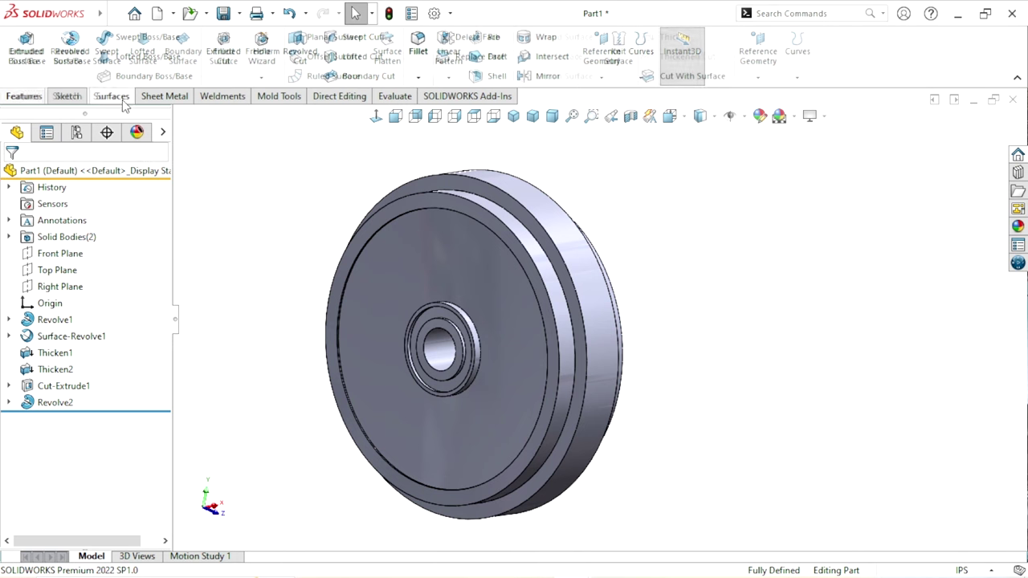
click(624, 56)
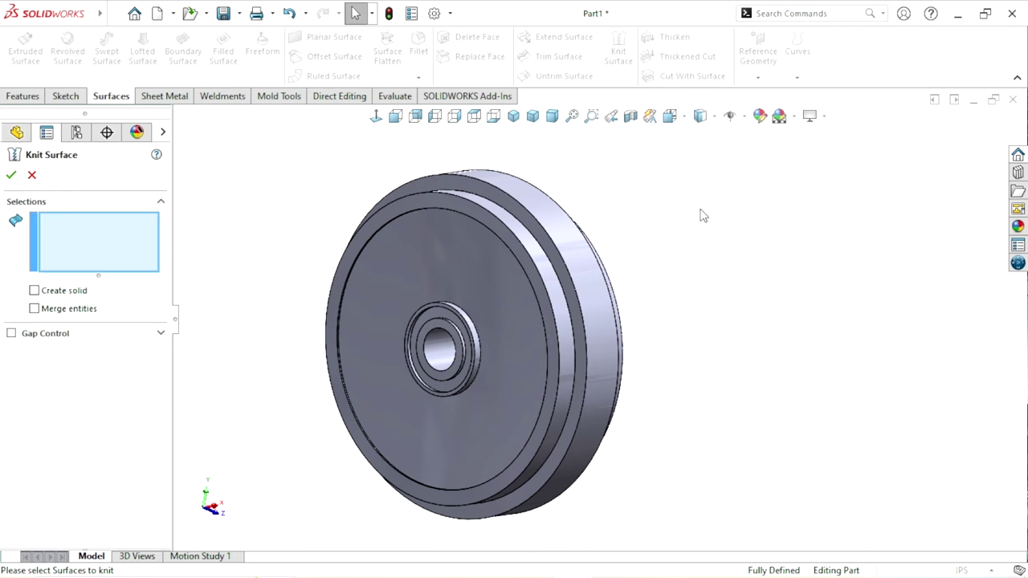
click(431, 263)
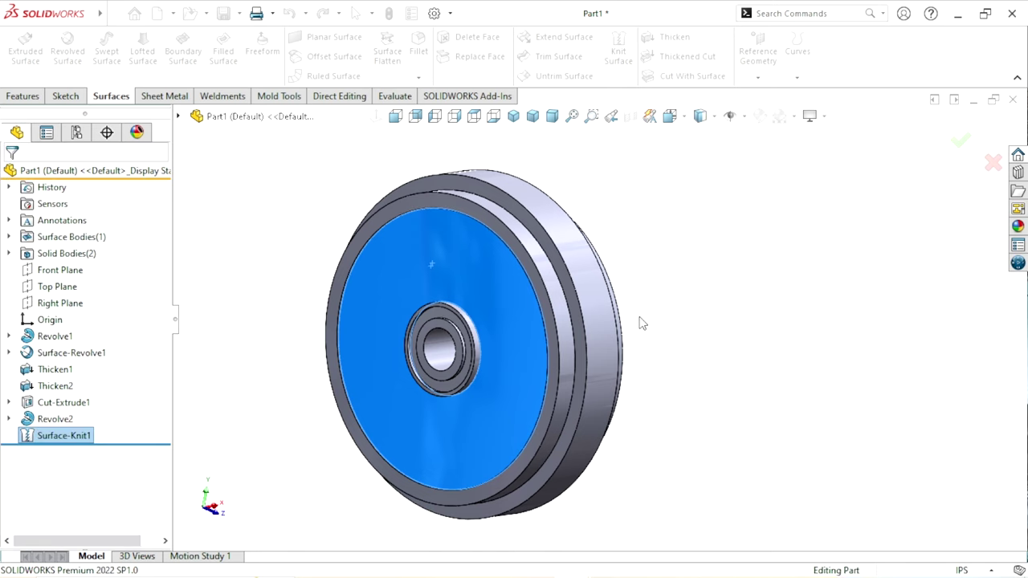
Knit the opposite flat face into Surface-Knit2 and view the part isometrically
middle_drag(647, 356, 566, 71)
click(619, 51)
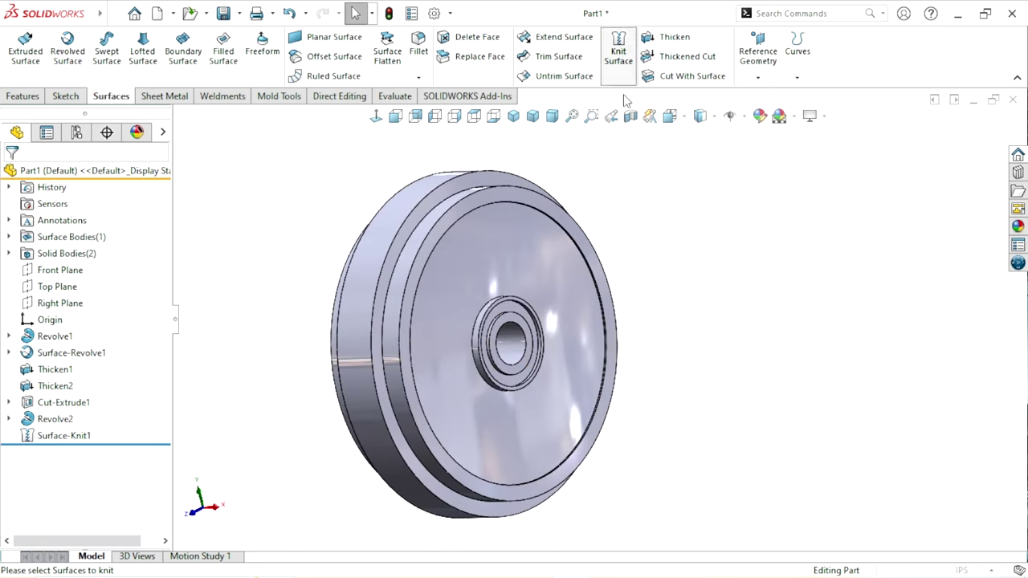
click(538, 270)
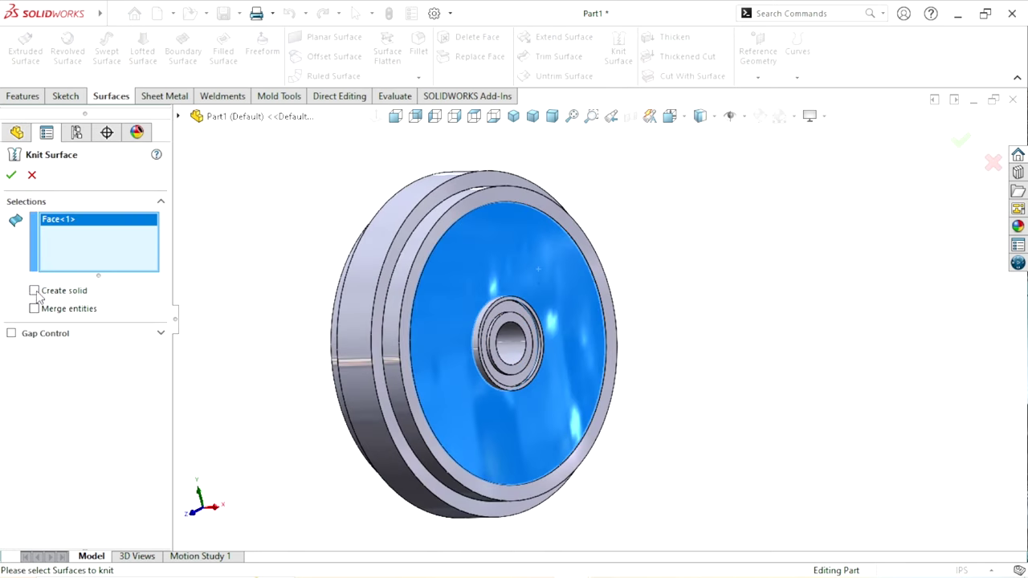
click(12, 175)
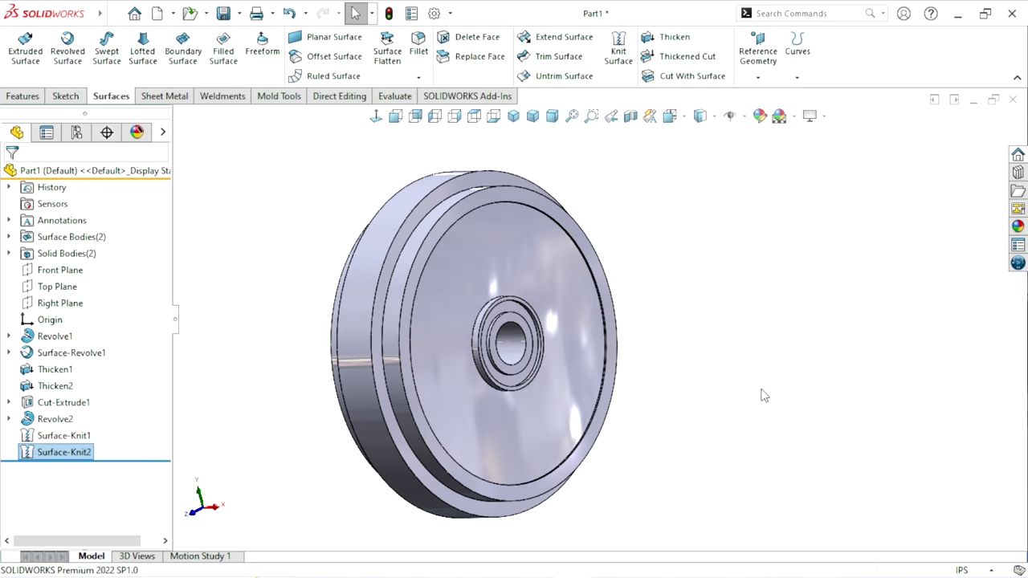
scroll(586, 412, up, 3)
scroll(608, 355, down, 1)
click(513, 115)
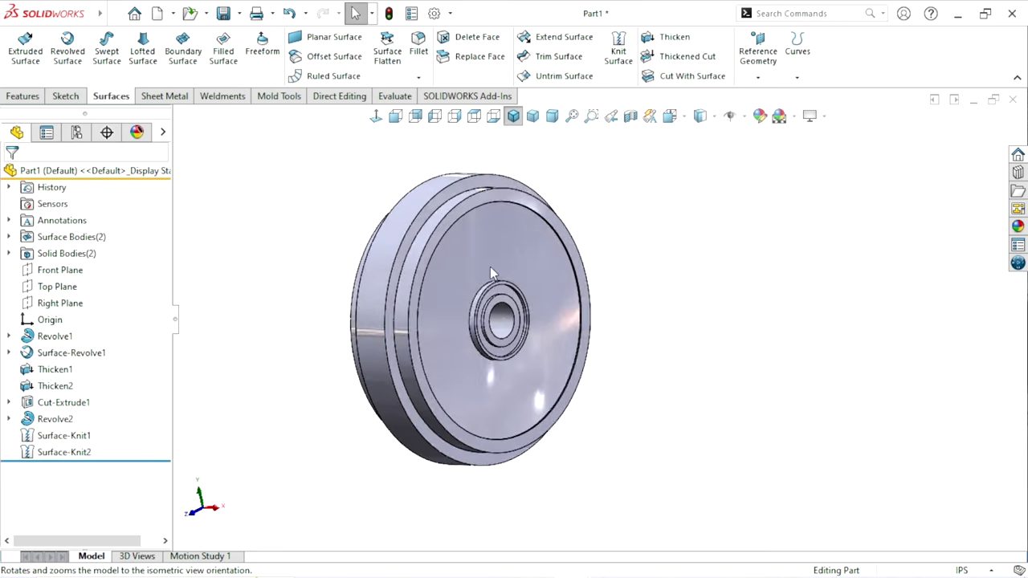
scroll(634, 254, down, 2)
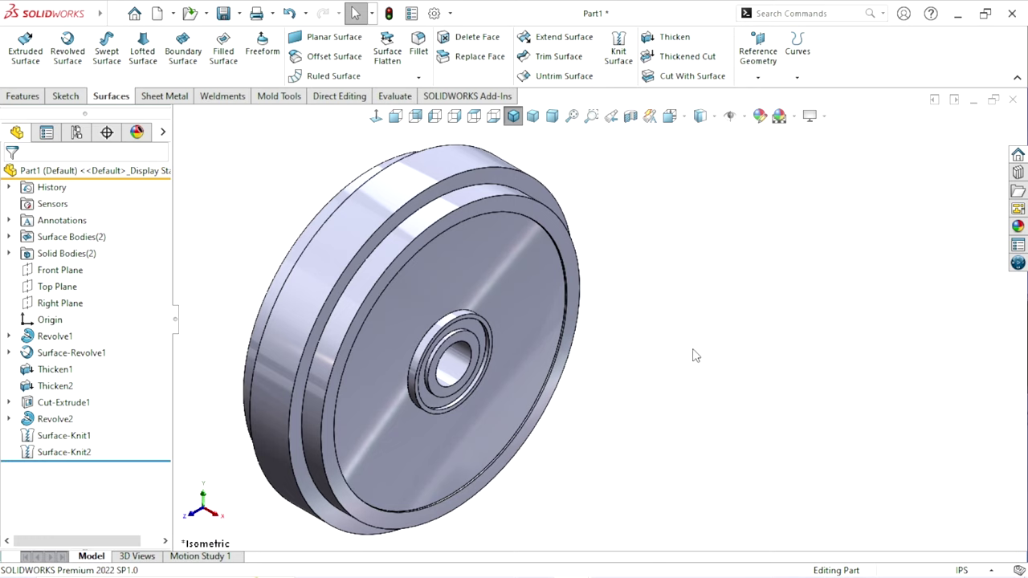
scroll(602, 354, up, 2)
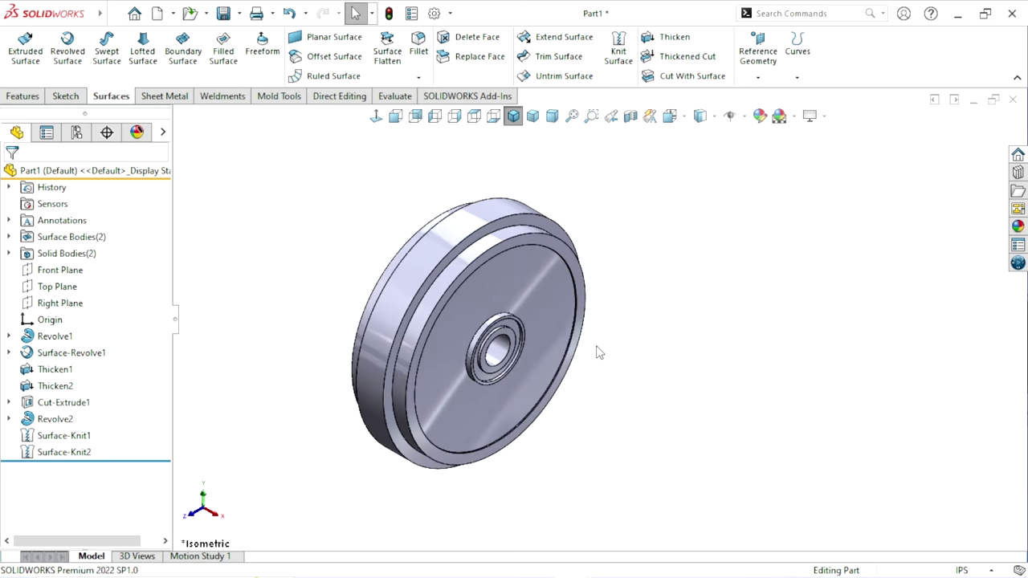
scroll(598, 352, down, 1)
scroll(608, 344, down, 1)
scroll(590, 329, down, 1)
scroll(591, 329, down, 2)
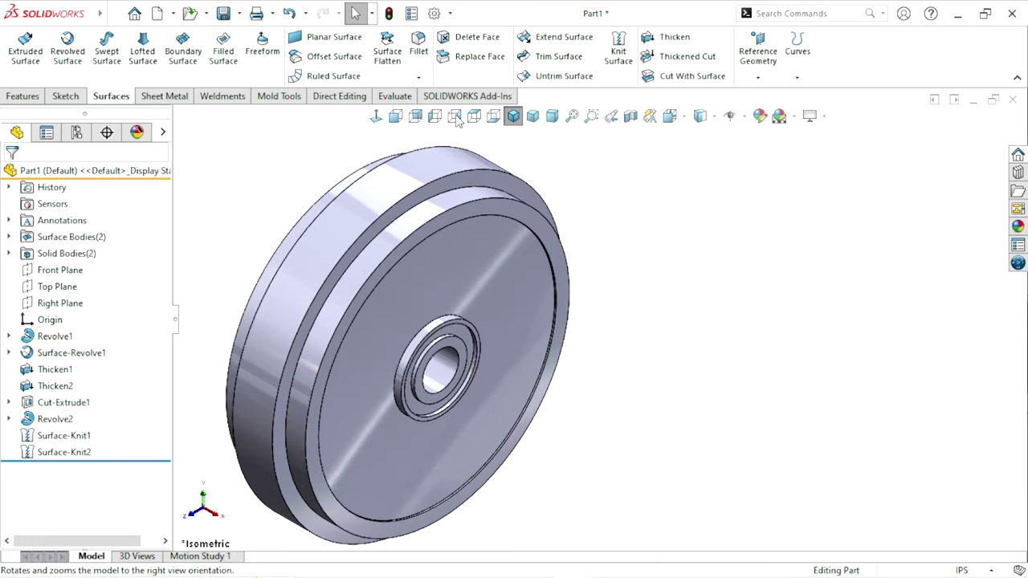
click(32, 96)
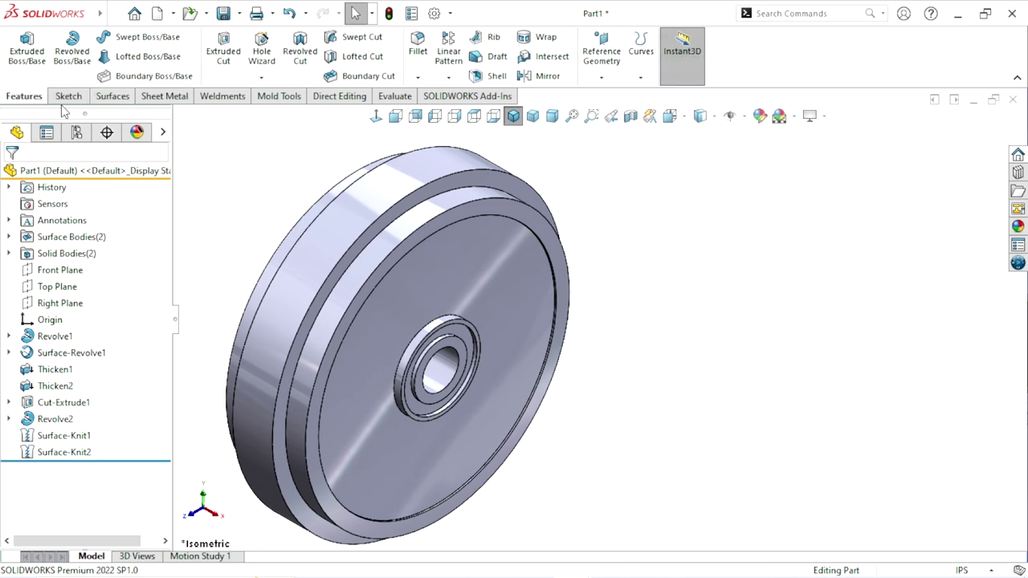
Start a 0.05 in chamfer on the hub's flat and outer ring faces
click(418, 77)
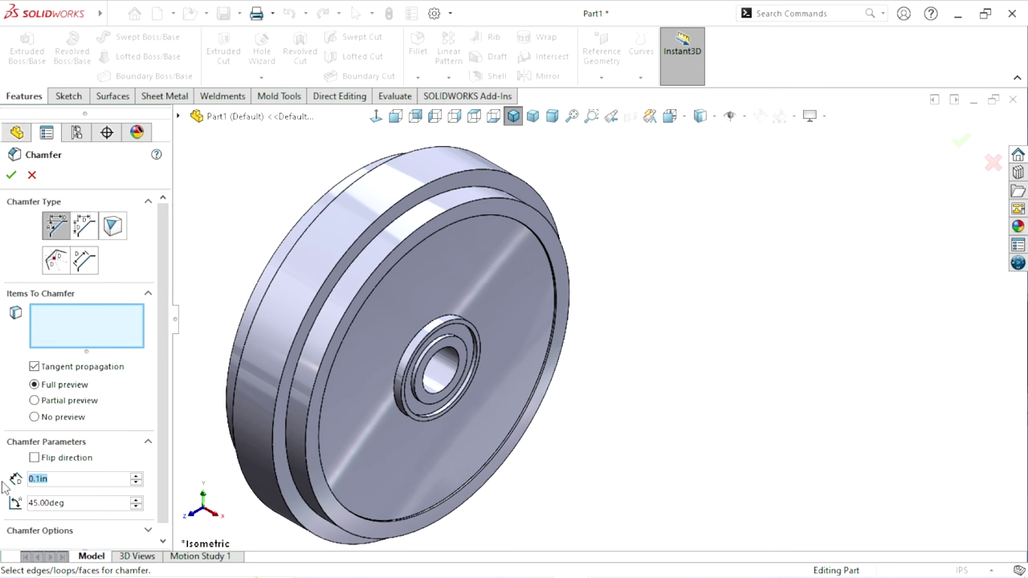
text(0.05)
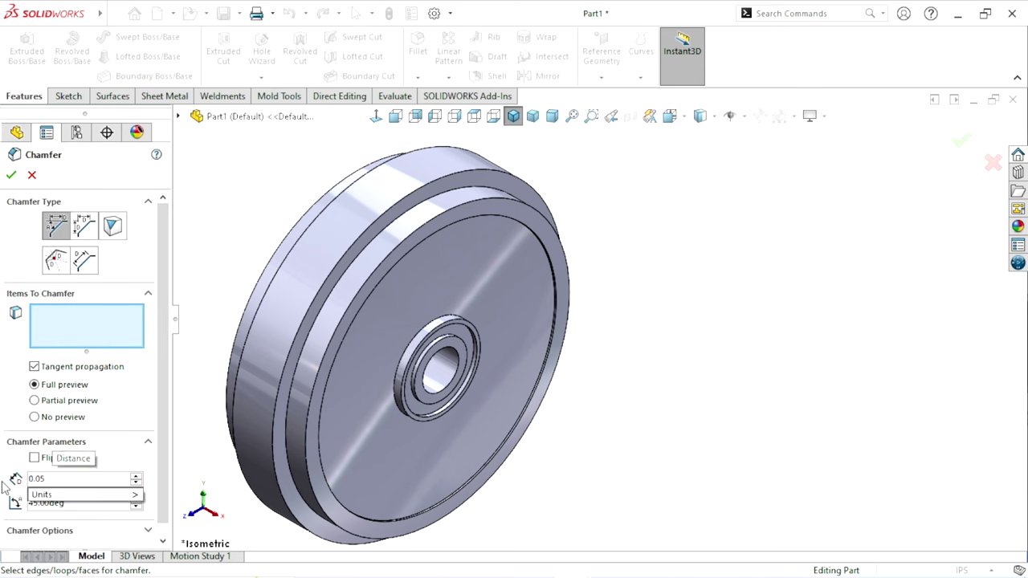
key(Return)
scroll(463, 415, down, 5)
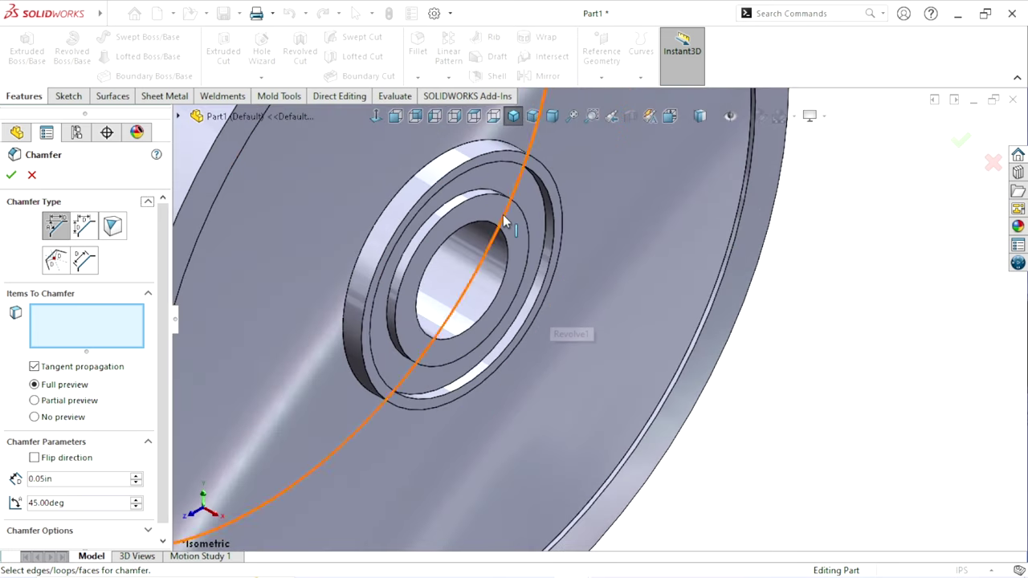
scroll(503, 216, up, 2)
click(481, 215)
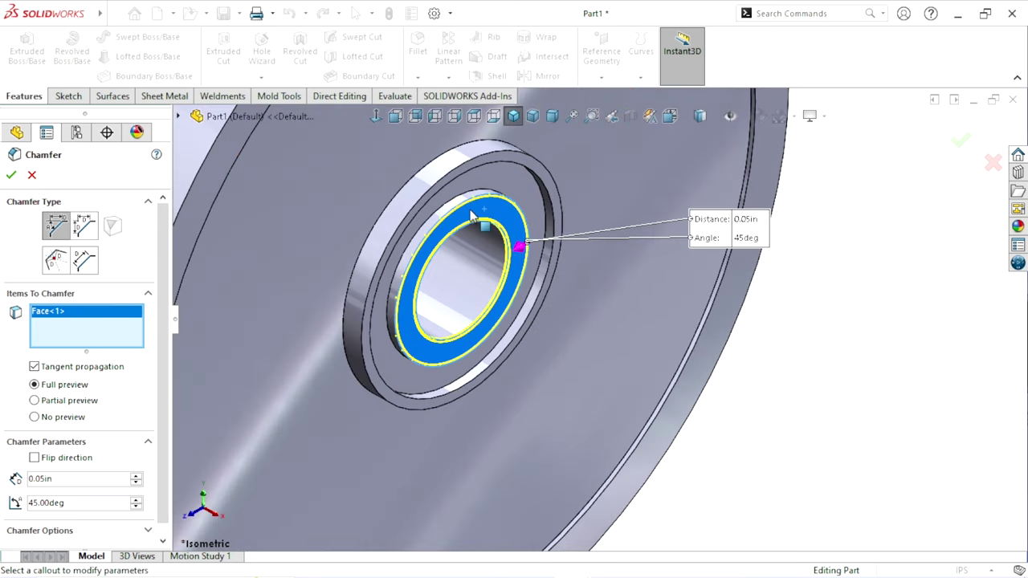
scroll(482, 217, down, 3)
scroll(518, 215, up, 2)
click(354, 299)
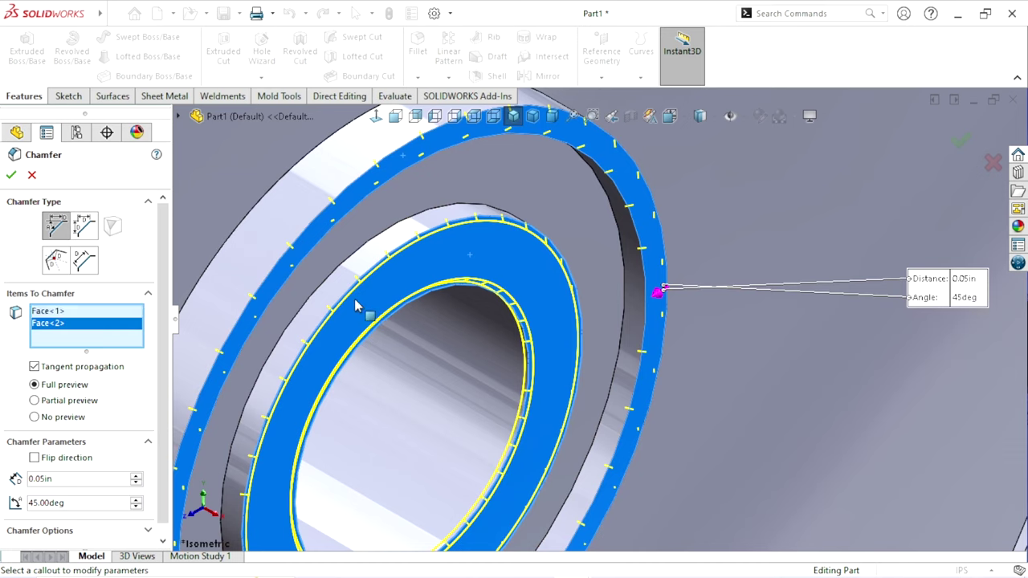
scroll(354, 298, up, 2)
scroll(387, 337, up, 3)
Add the remaining hub ring faces and confirm the 45° chamfer as Chamfer1
middle_drag(355, 374, 564, 264)
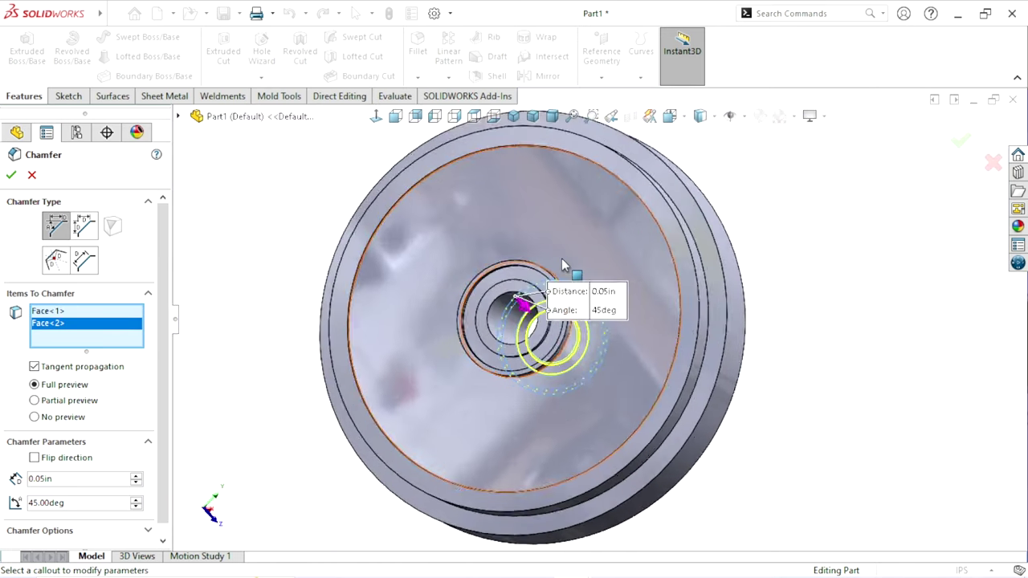
scroll(484, 317, down, 4)
scroll(514, 289, down, 2)
click(521, 284)
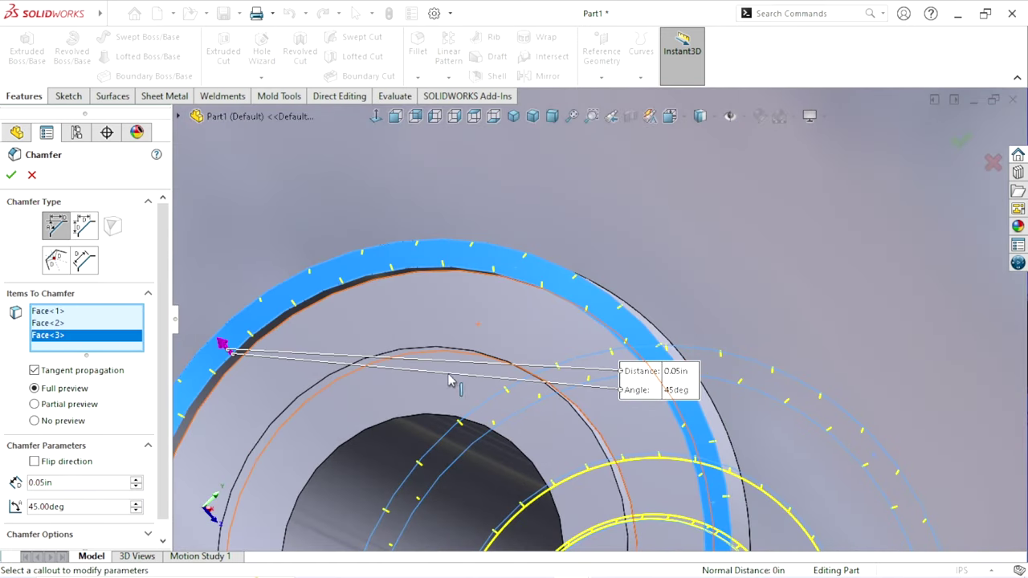
click(405, 404)
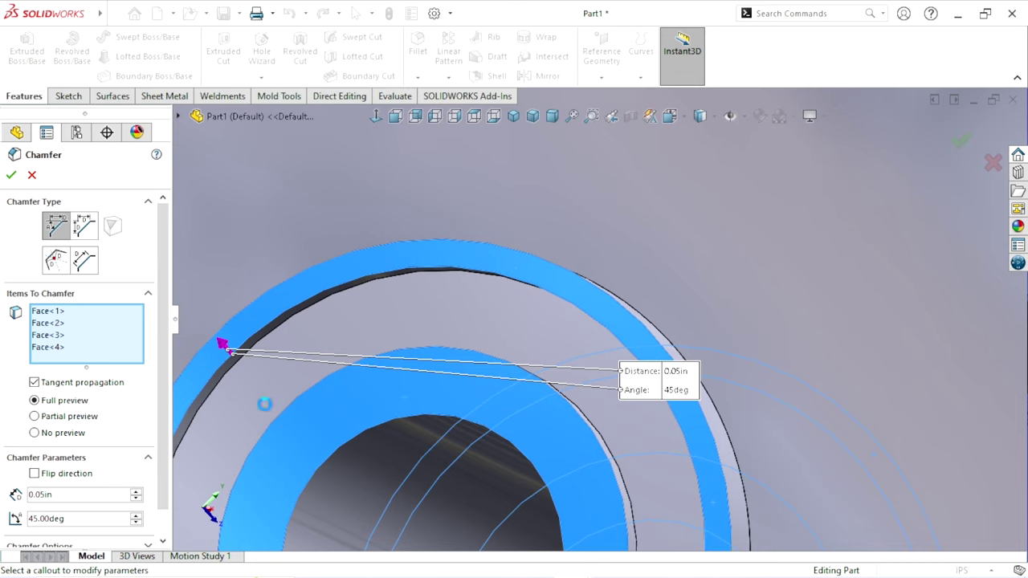
click(10, 174)
Reopen the Chamfer tool and cancel the empty second chamfer
scroll(465, 391, up, 5)
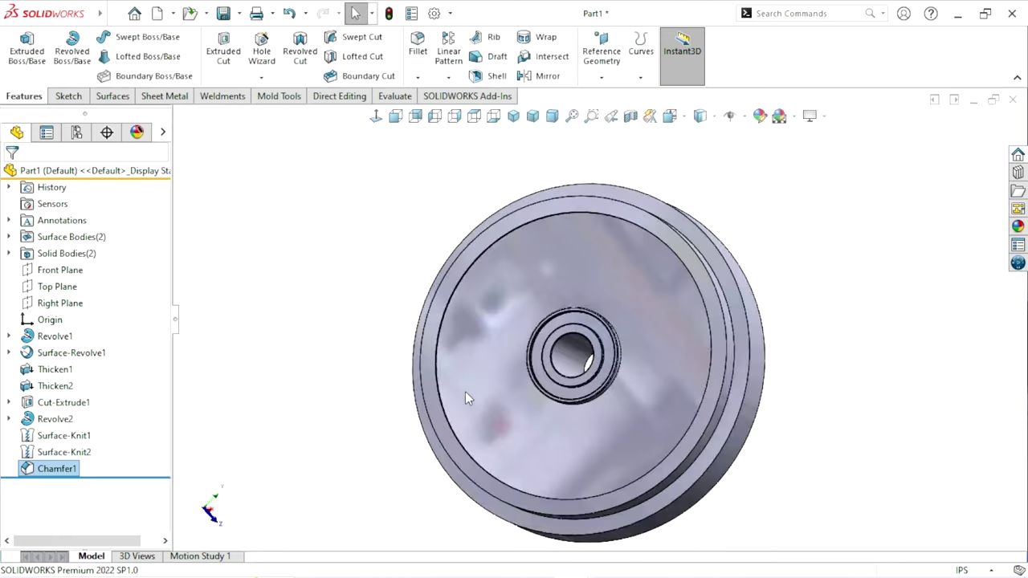
scroll(464, 391, down, 1)
scroll(481, 391, down, 1)
mouse_move(755, 392)
middle_down()
mouse_move(719, 315)
mouse_move(714, 406)
middle_up()
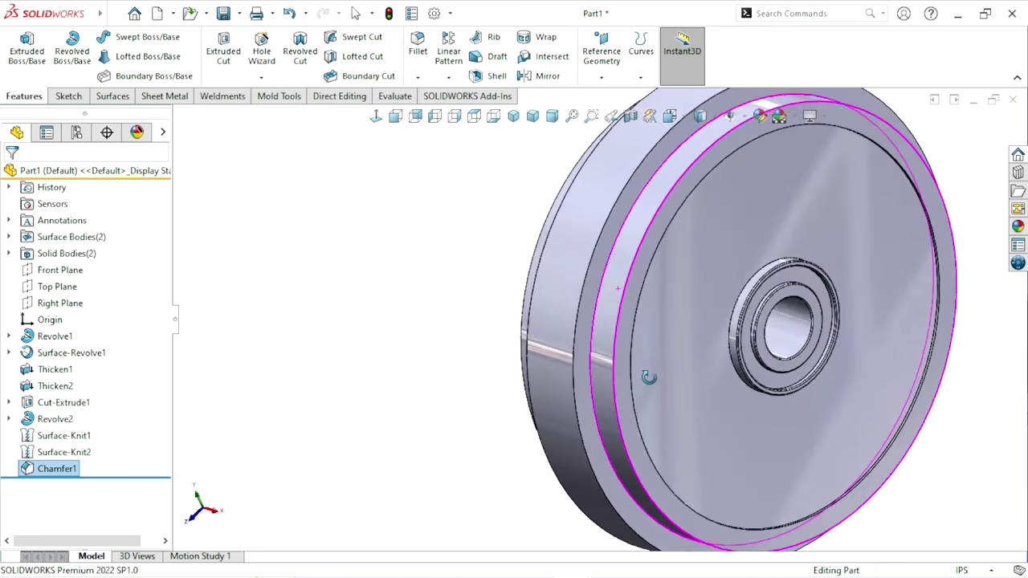
click(714, 406)
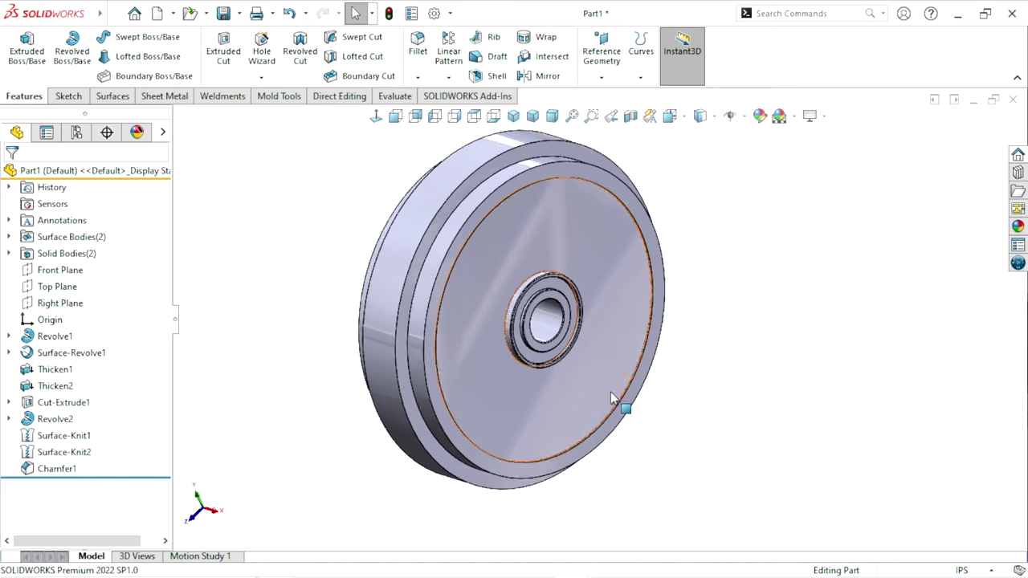
scroll(620, 327, down, 2)
click(417, 78)
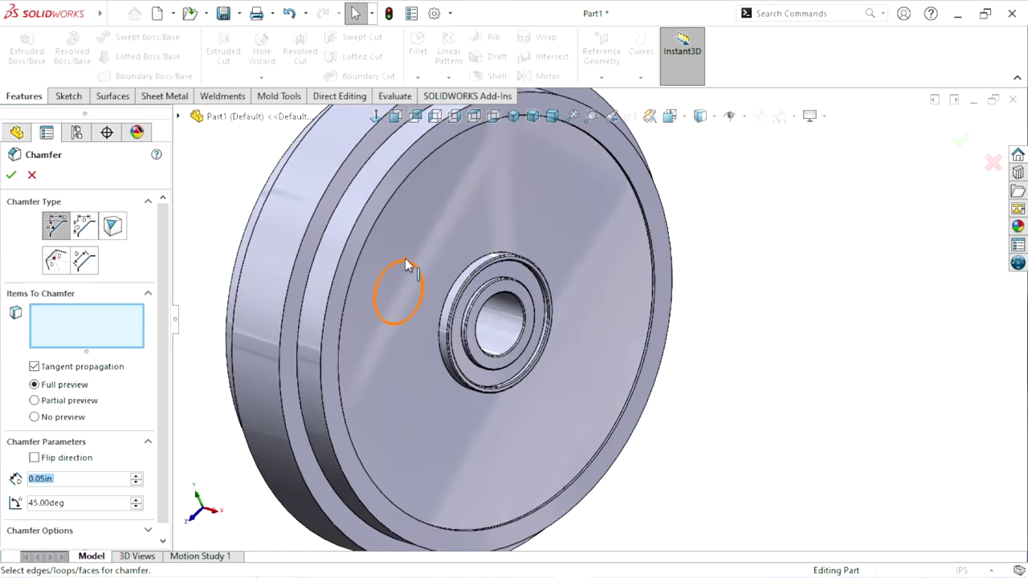
click(32, 176)
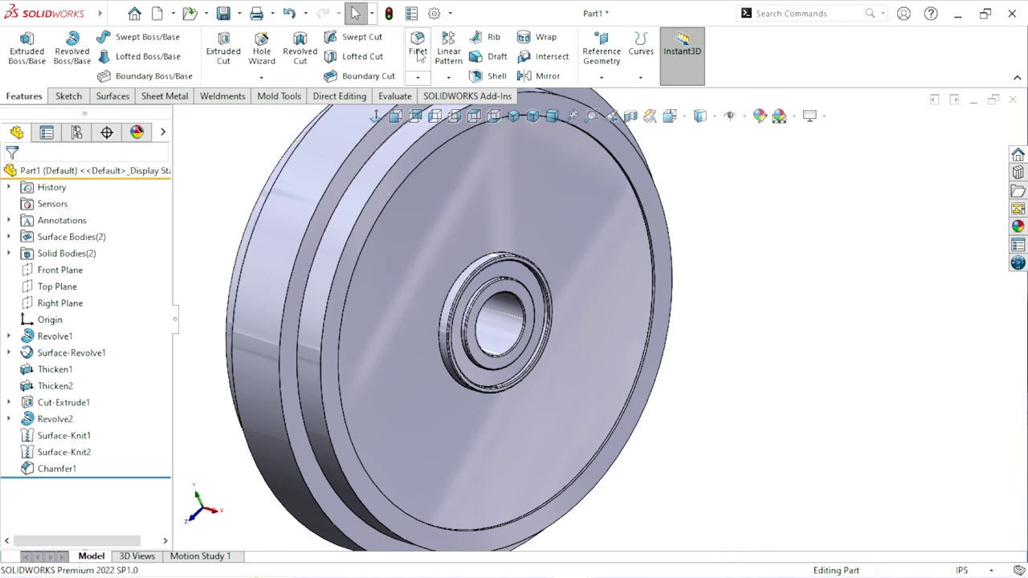
Fillet four rim edges of the wheel with a 0.1 in radius
click(417, 51)
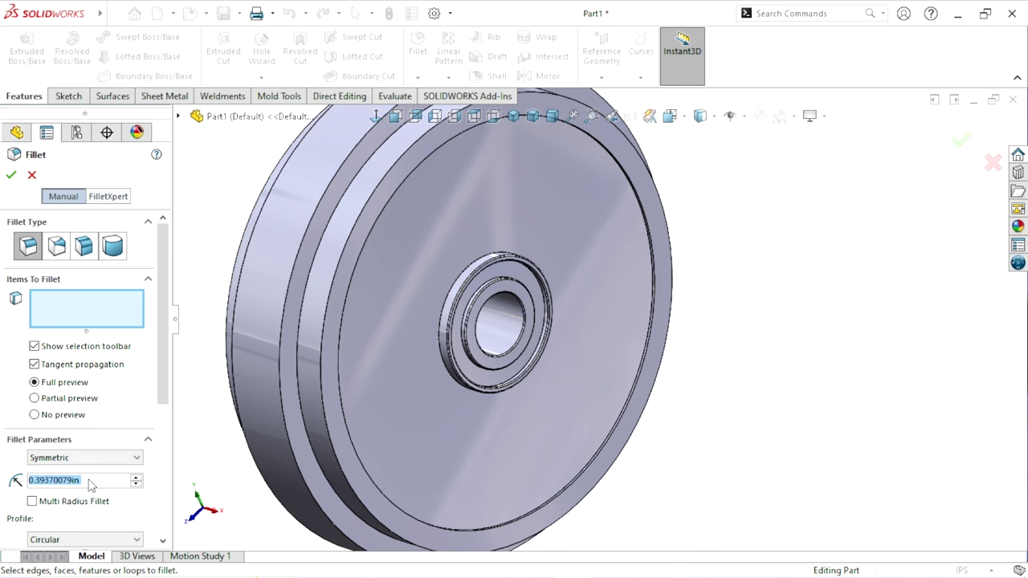
click(92, 480)
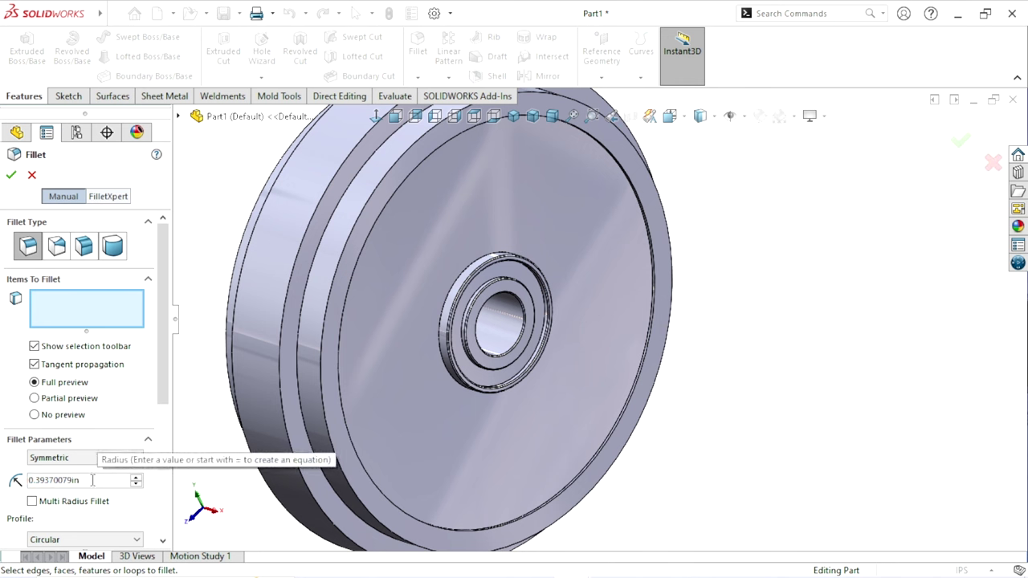
text(0.1)
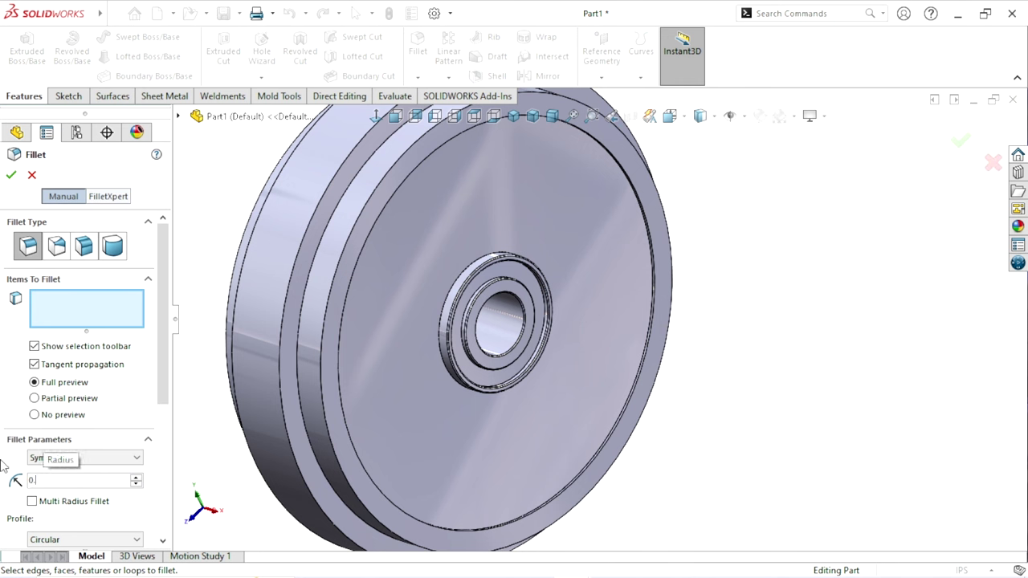
key(Return)
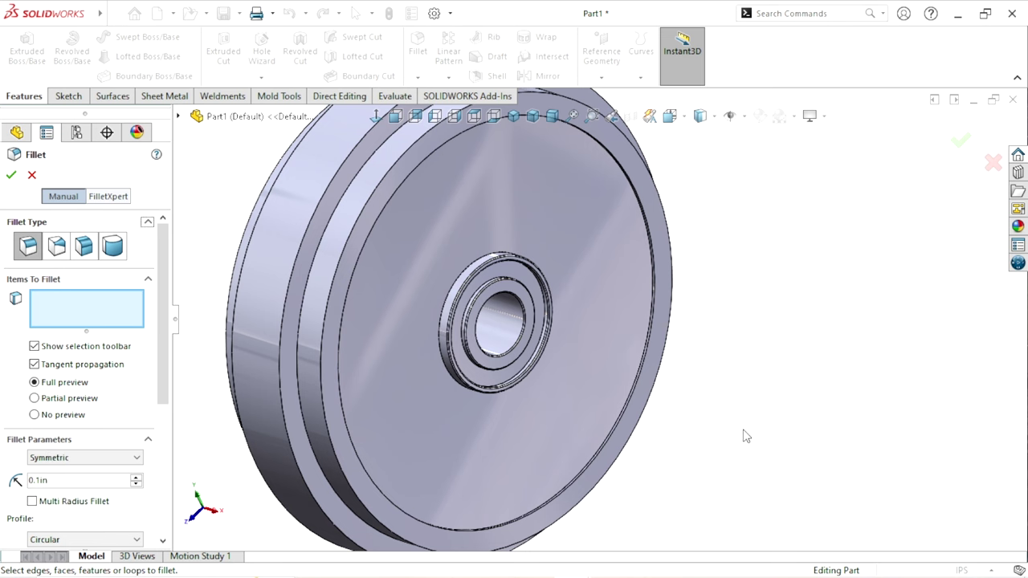
click(348, 251)
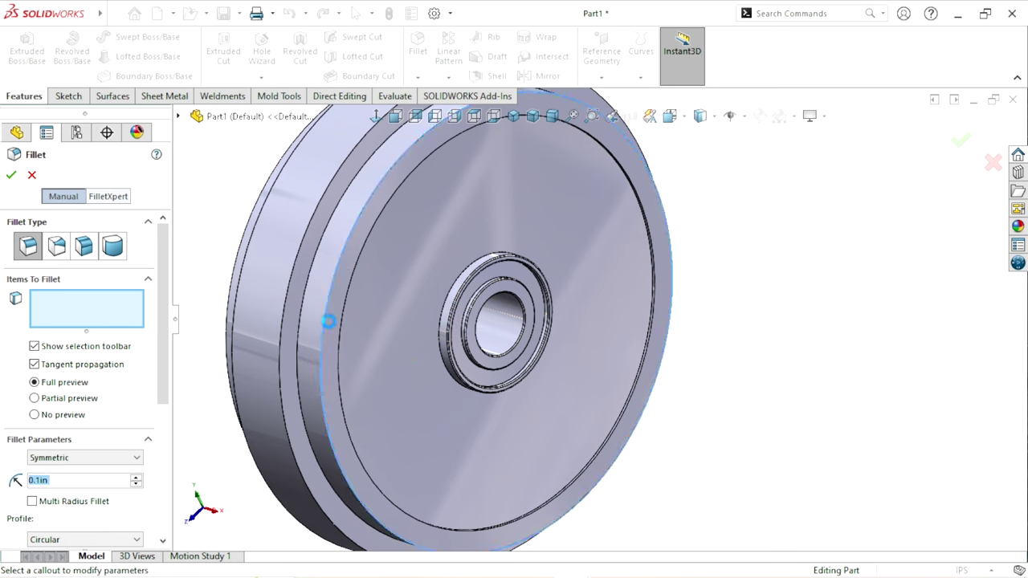
click(287, 275)
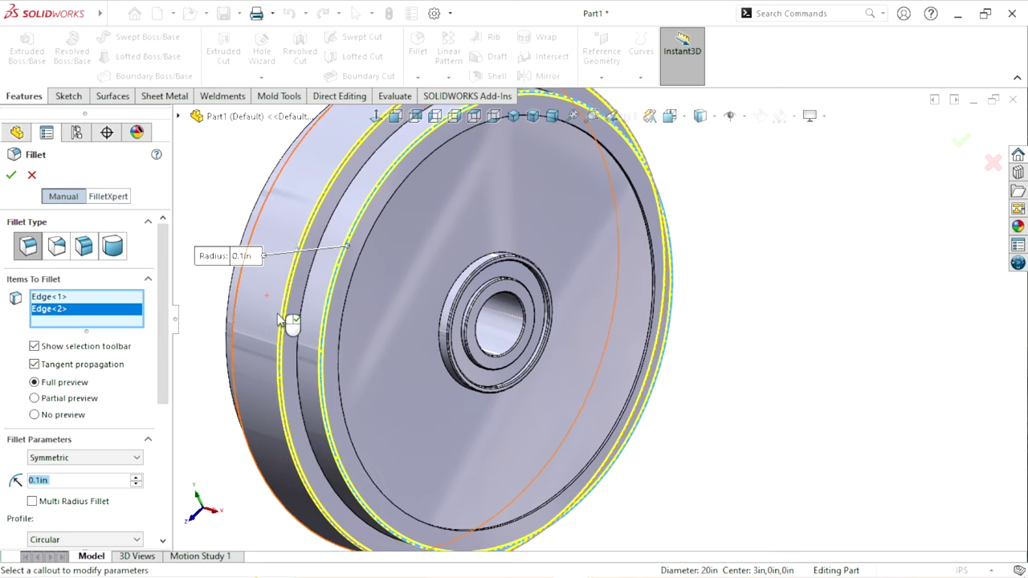
mouse_move(294, 326)
middle_down()
mouse_move(320, 398)
mouse_move(498, 346)
middle_up()
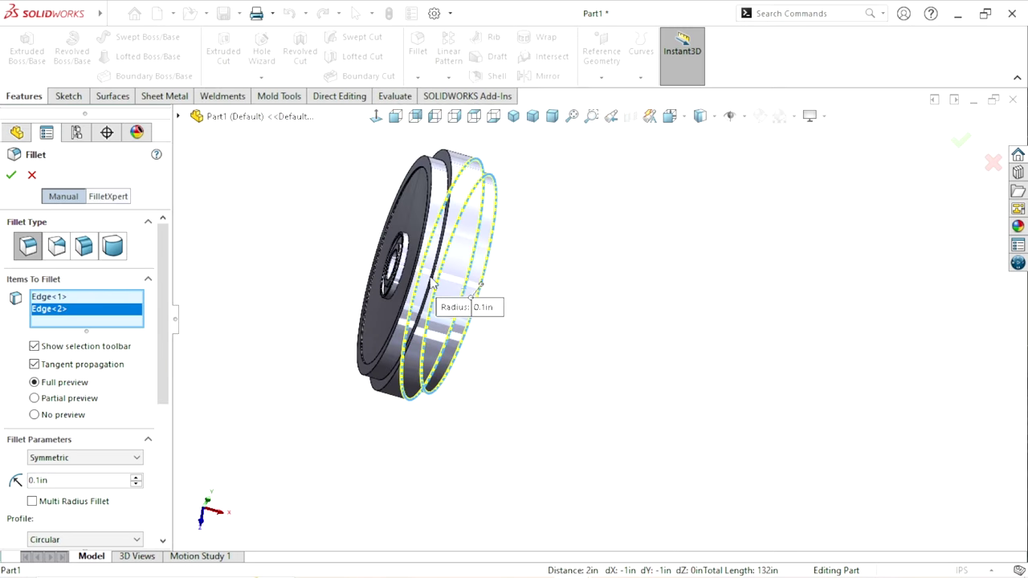
scroll(560, 339, down, 3)
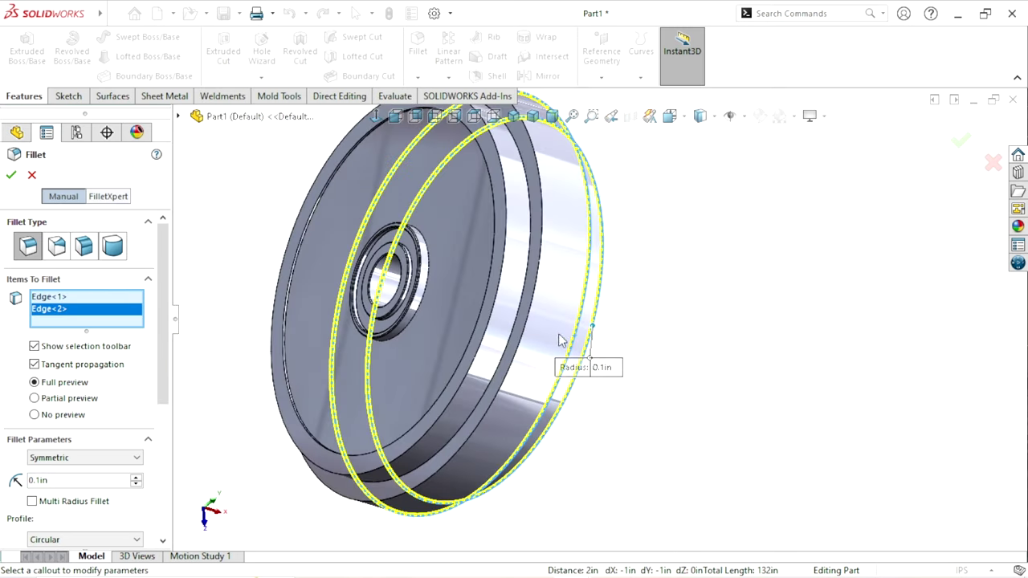
click(538, 289)
click(501, 286)
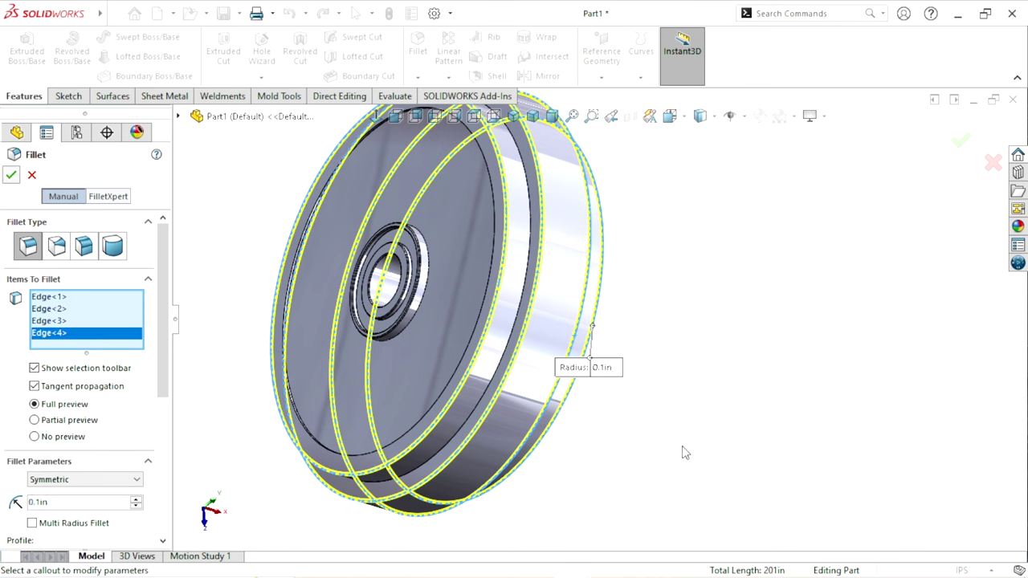
key(Return)
Return the filleted wheel to the standard isometric view
scroll(615, 391, up, 3)
scroll(678, 391, down, 2)
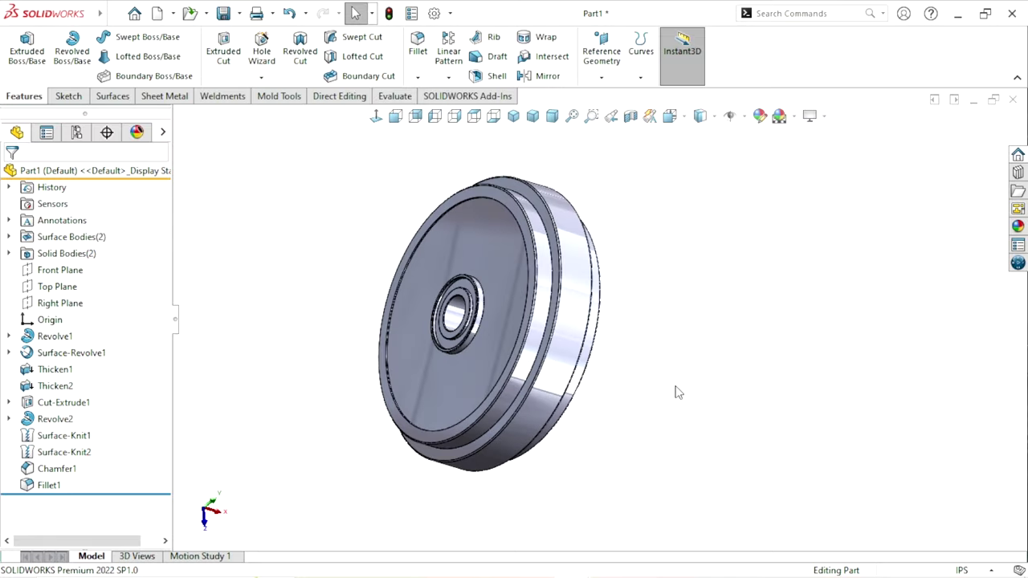
mouse_move(678, 391)
middle_down()
mouse_move(536, 450)
mouse_move(455, 333)
mouse_move(427, 364)
middle_up()
click(518, 118)
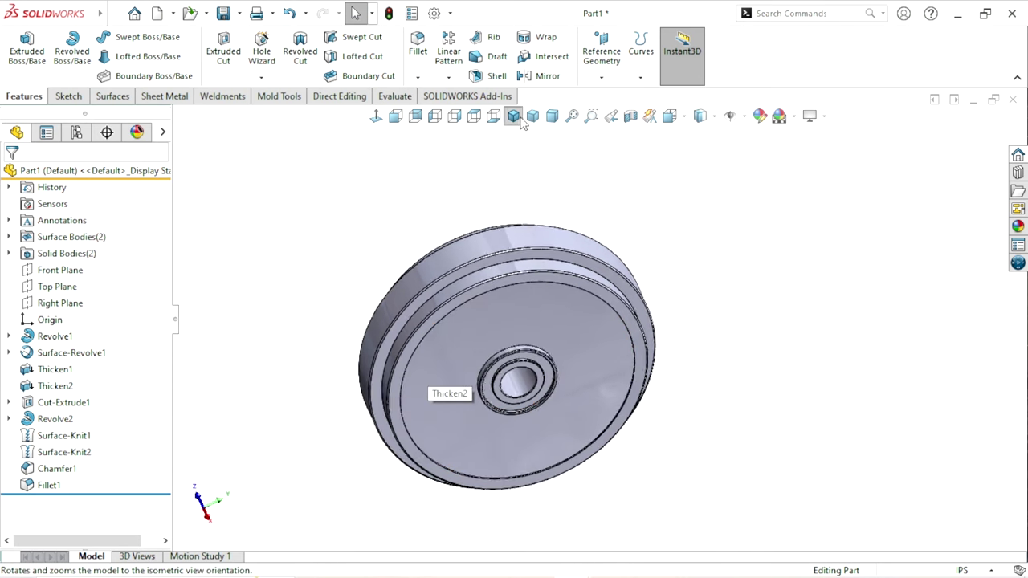
scroll(738, 294, down, 3)
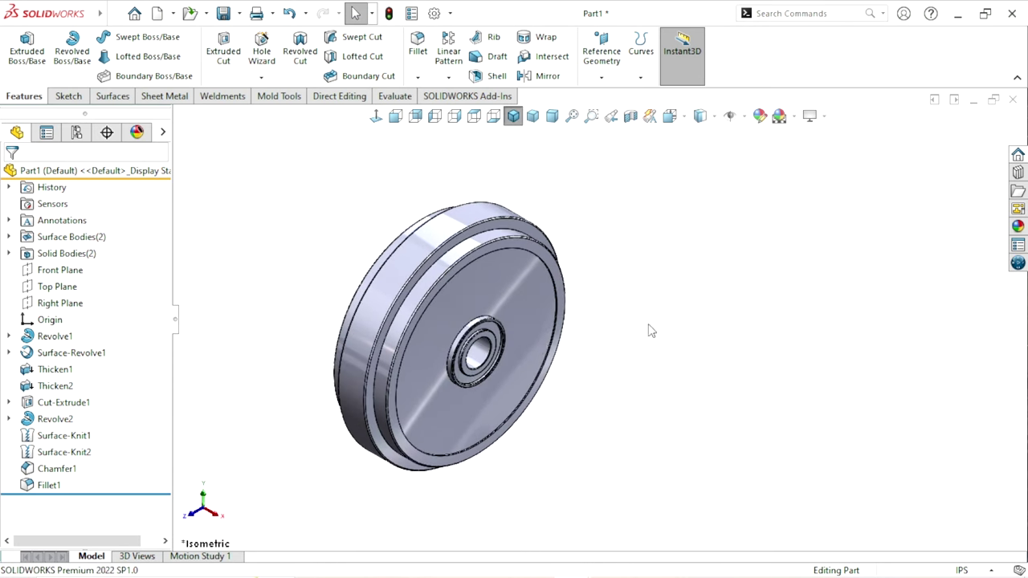
click(602, 78)
Create Plane1 offset 3.5 in from the Right Plane and select it
click(606, 90)
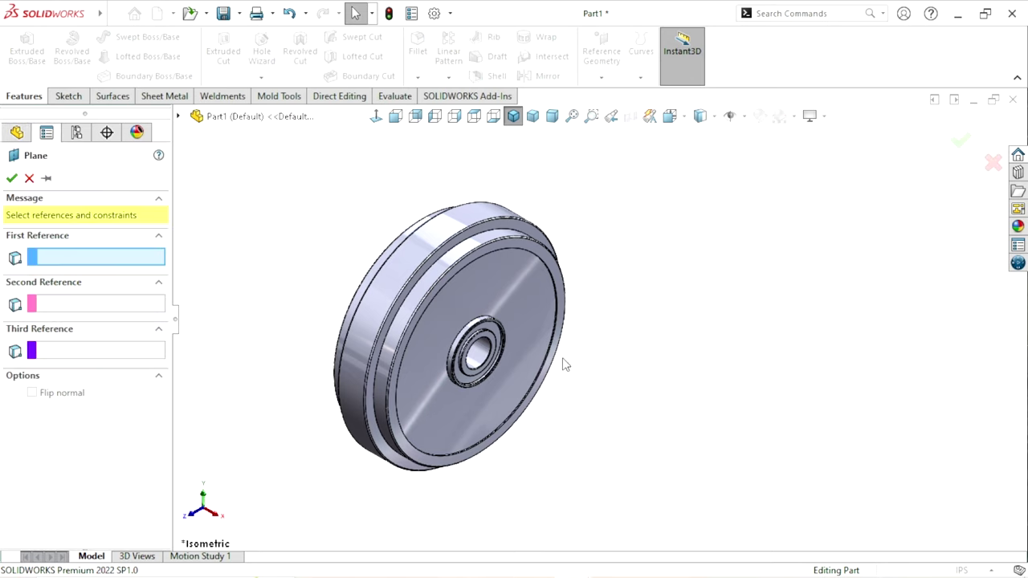
click(178, 116)
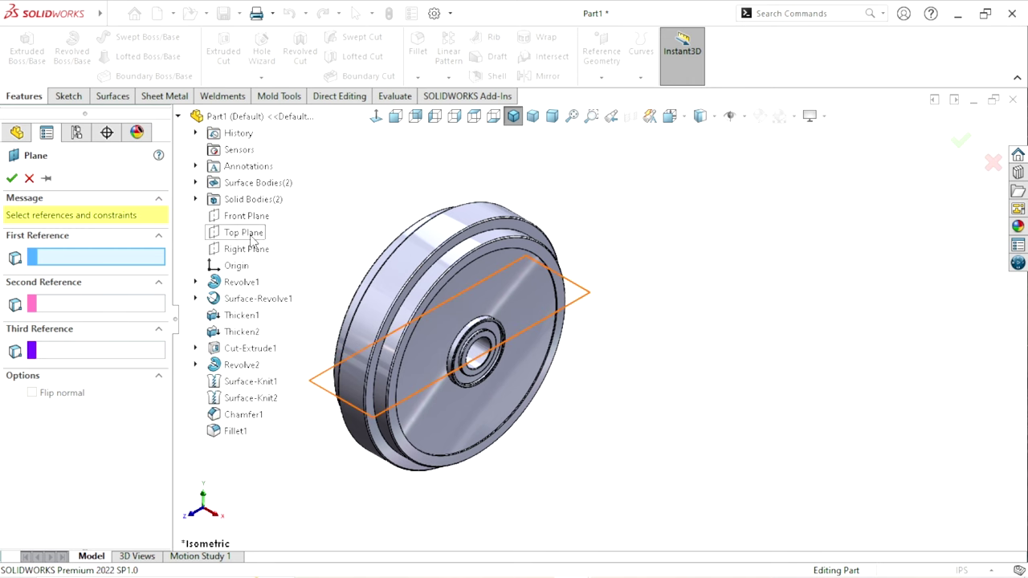
click(247, 250)
text(3.5)
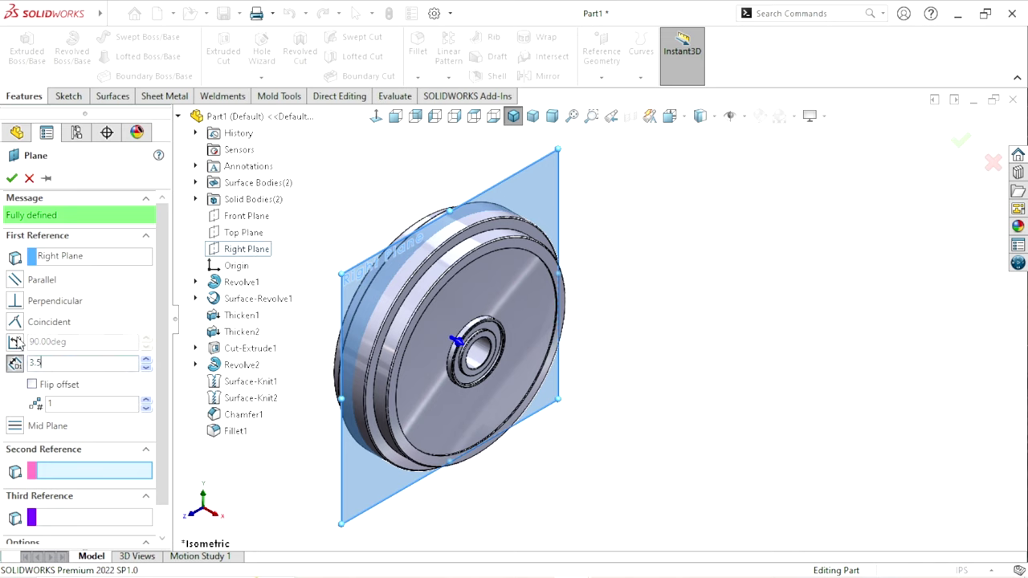
key(Return)
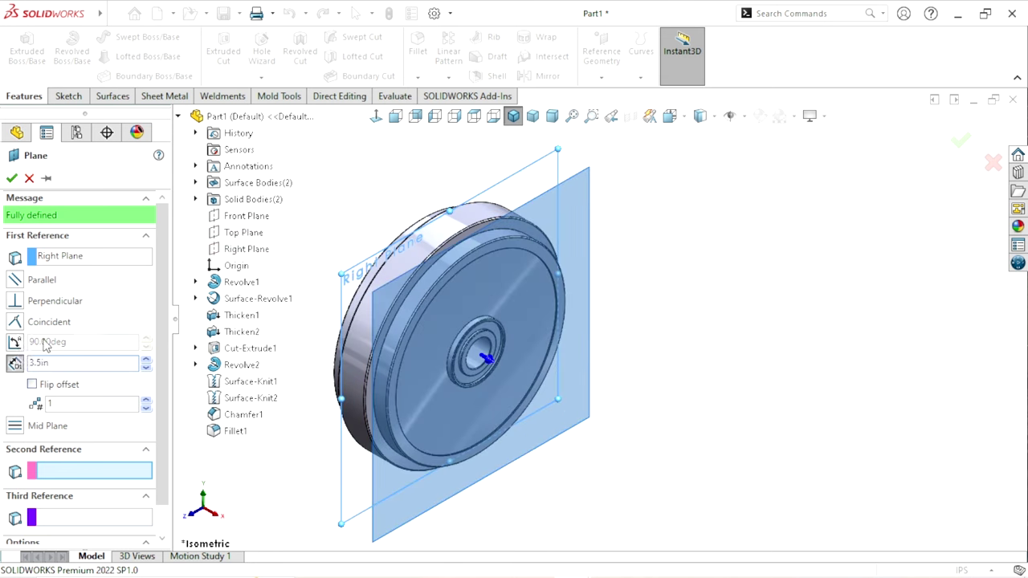
scroll(534, 317, down, 3)
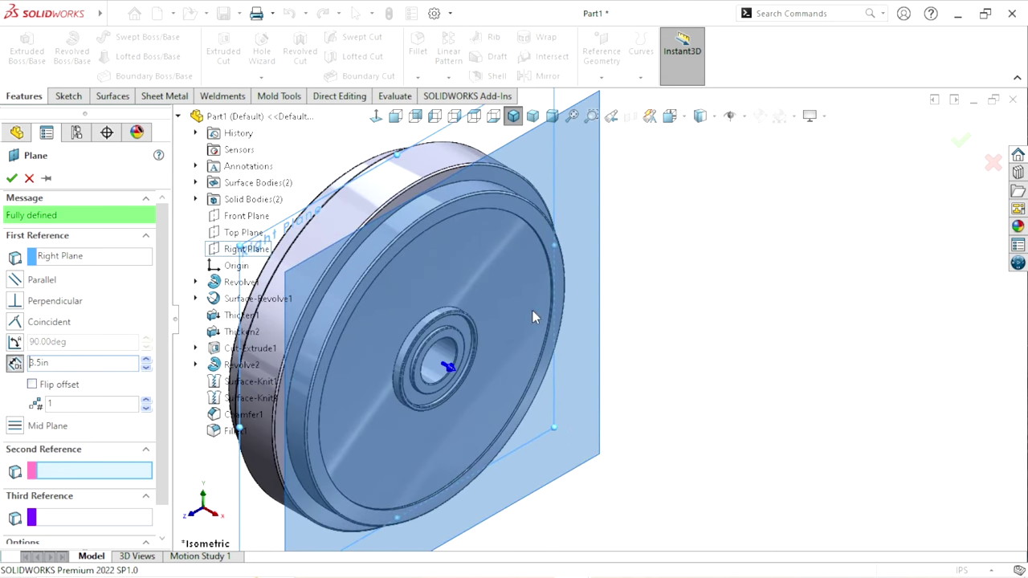
click(12, 178)
scroll(691, 334, up, 3)
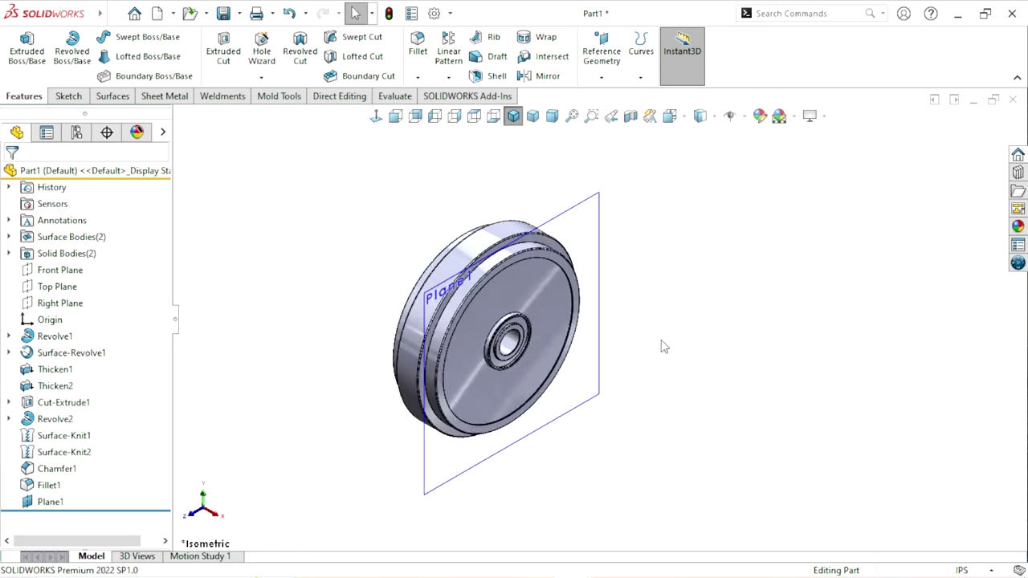
scroll(661, 346, down, 2)
click(518, 184)
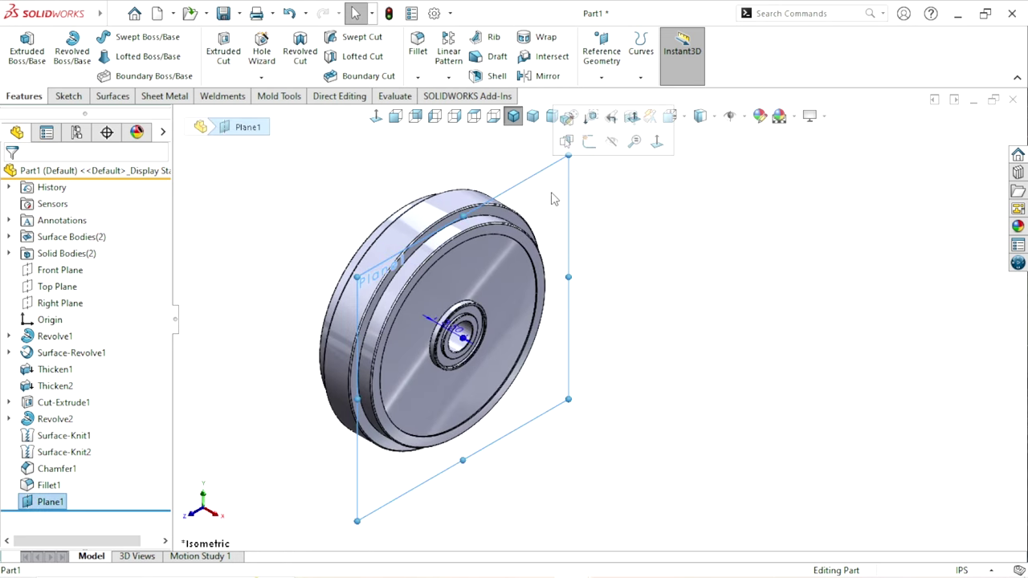
Sketch a circle centred on the origin on Plane1 and make it construction geometry
click(588, 141)
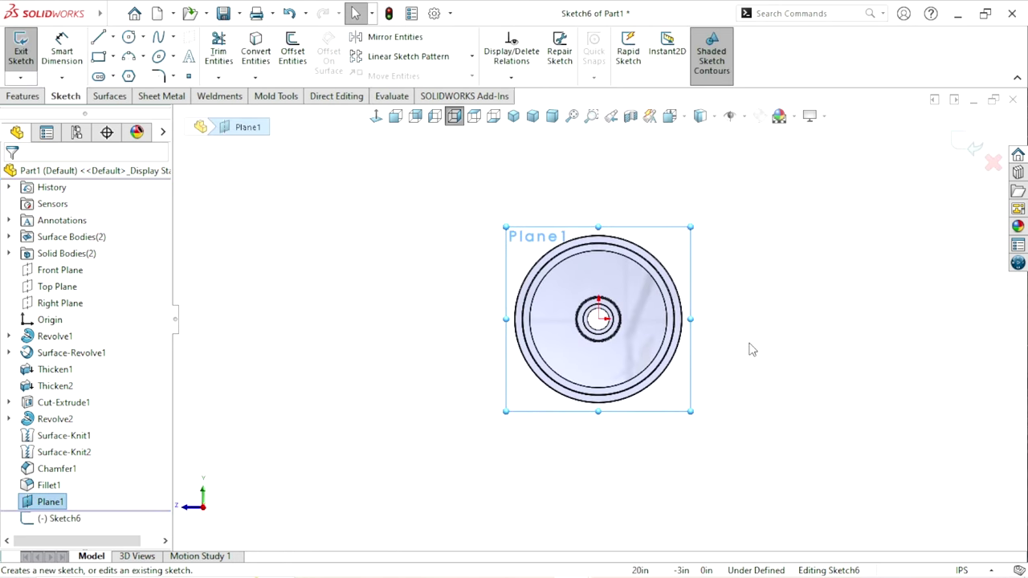
scroll(748, 350, down, 2)
scroll(679, 321, up, 1)
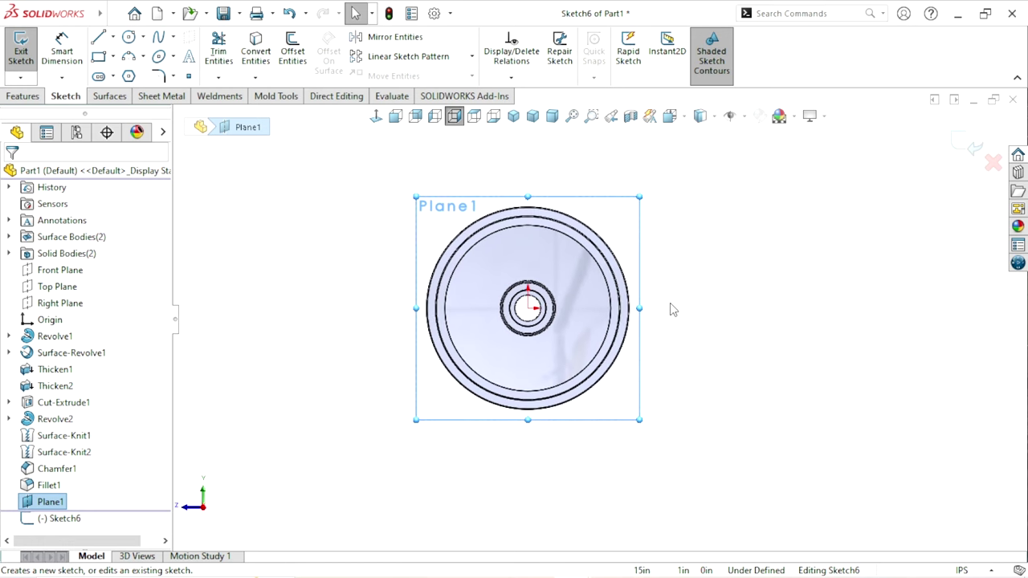
scroll(675, 309, down, 1)
click(128, 37)
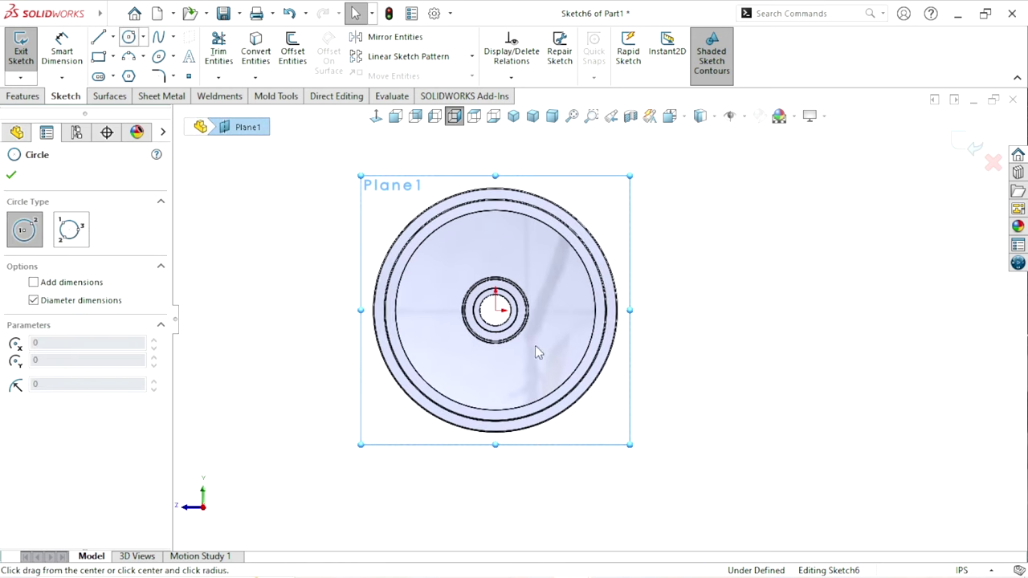
click(495, 309)
click(425, 352)
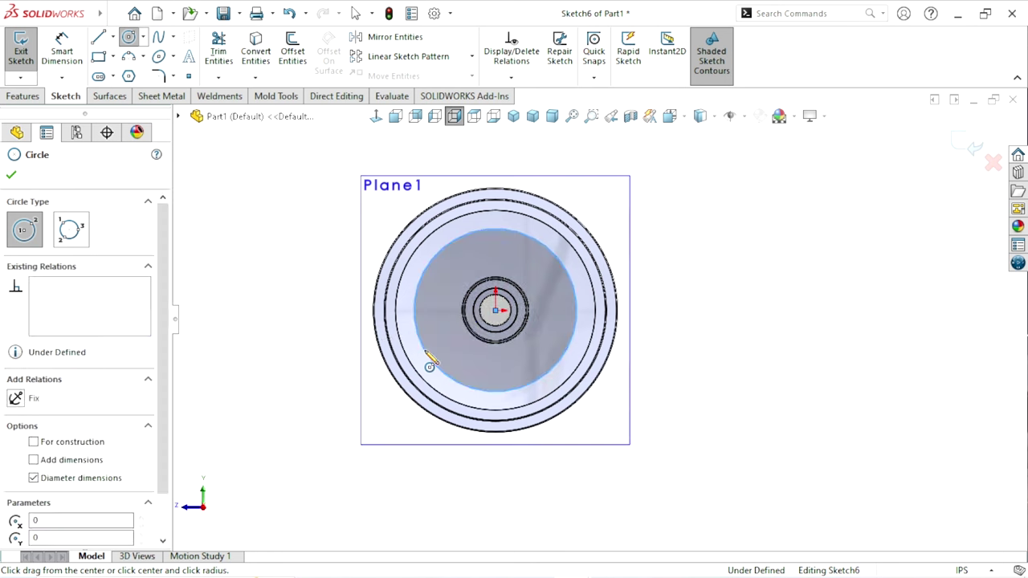
click(44, 442)
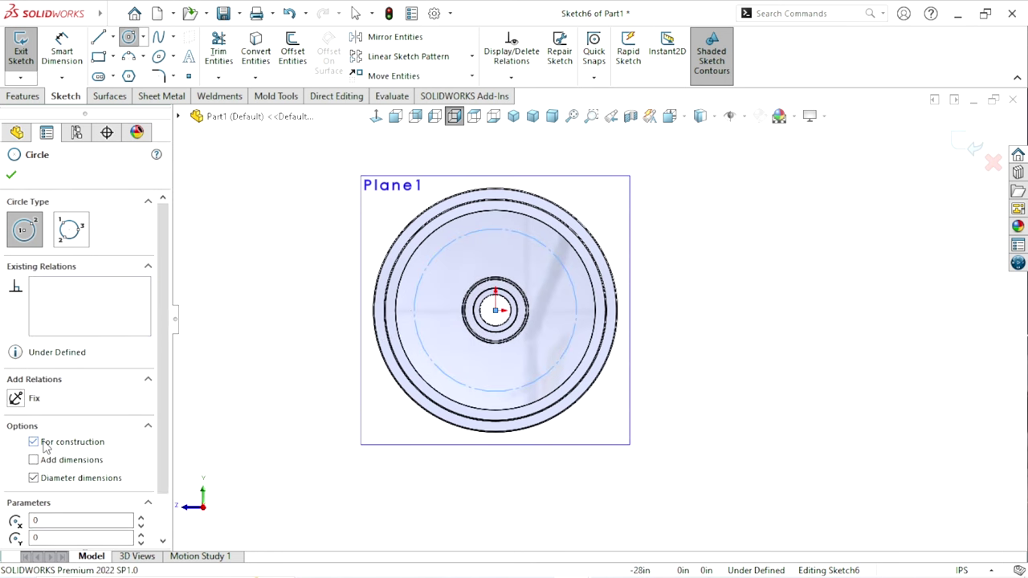
click(11, 174)
key(Escape)
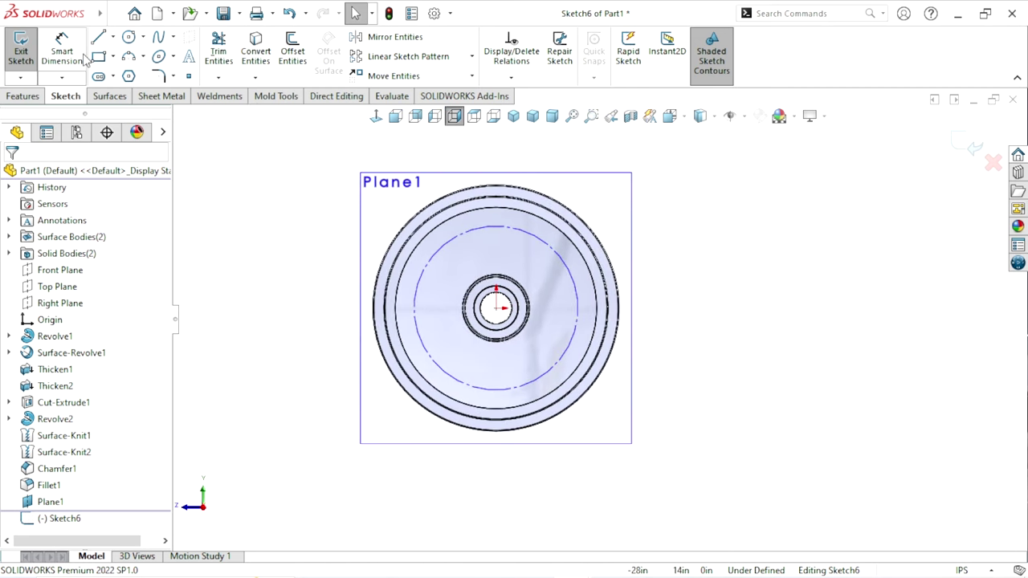
Dimension the construction circle to an 11 in diameter
click(62, 50)
click(590, 311)
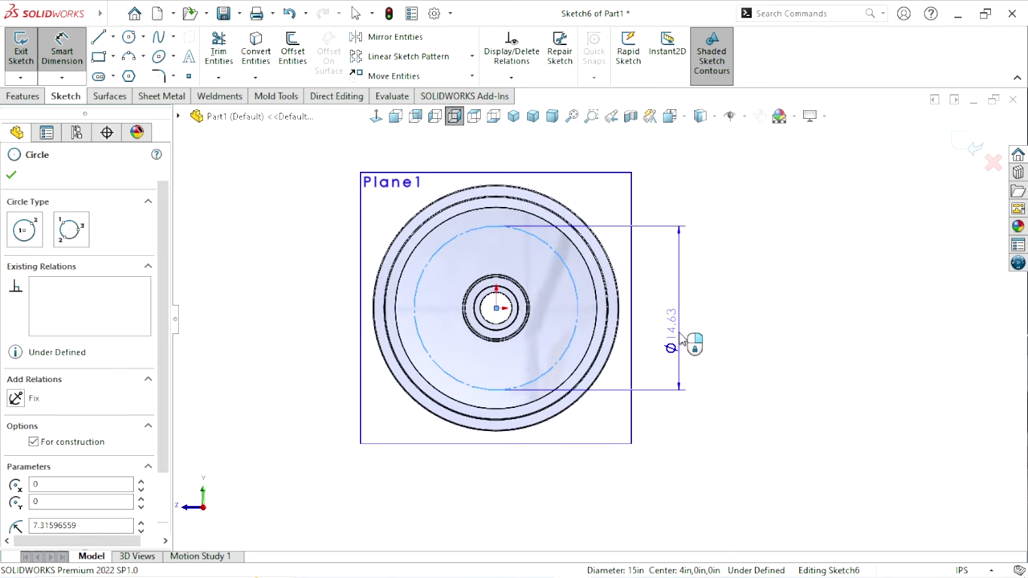
click(682, 338)
text(11)
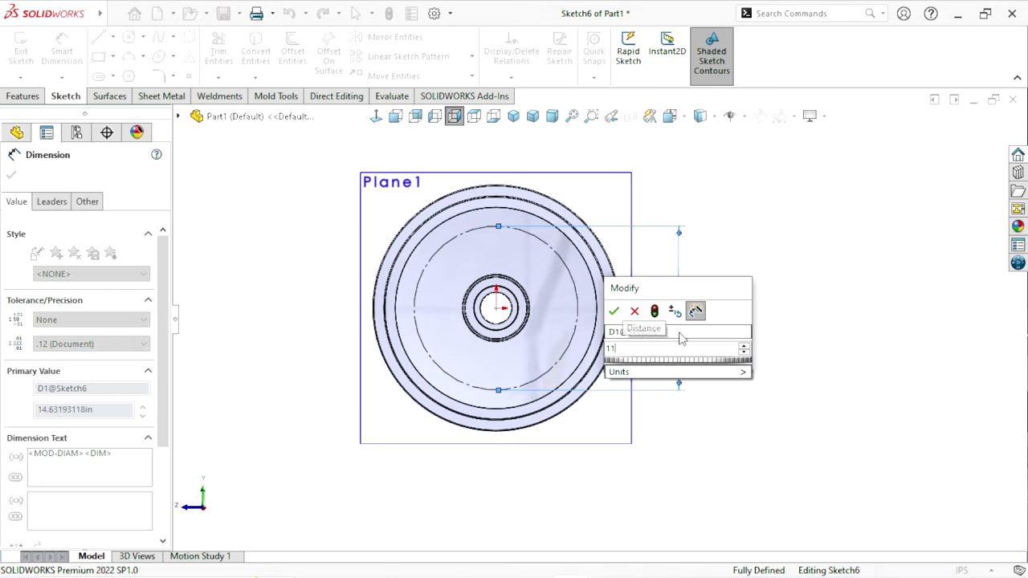
key(Return)
click(761, 329)
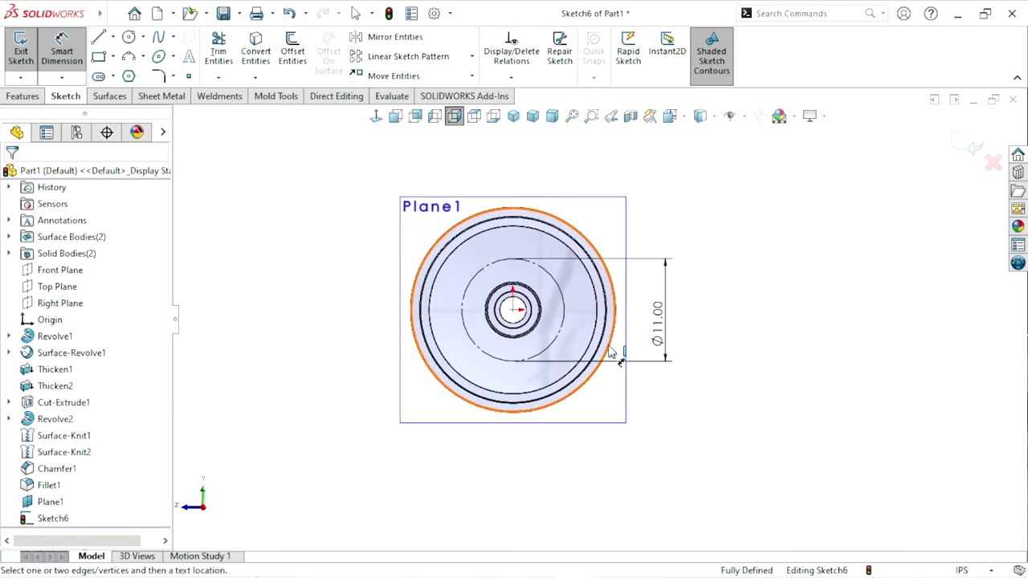
scroll(618, 309, down, 2)
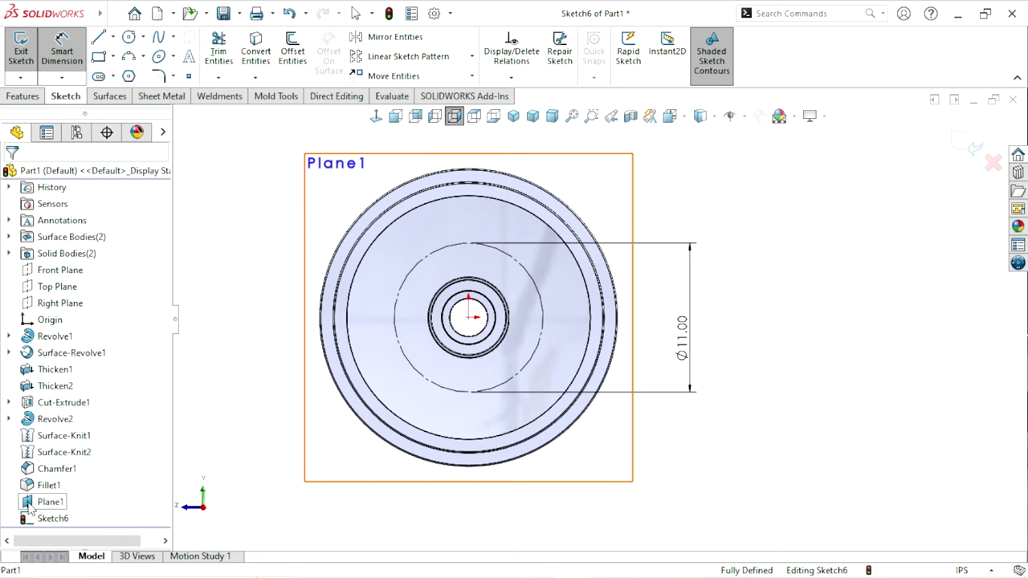
Bring up the Plane1 context menu and end the dimension tool
right_click(29, 506)
right_click(30, 504)
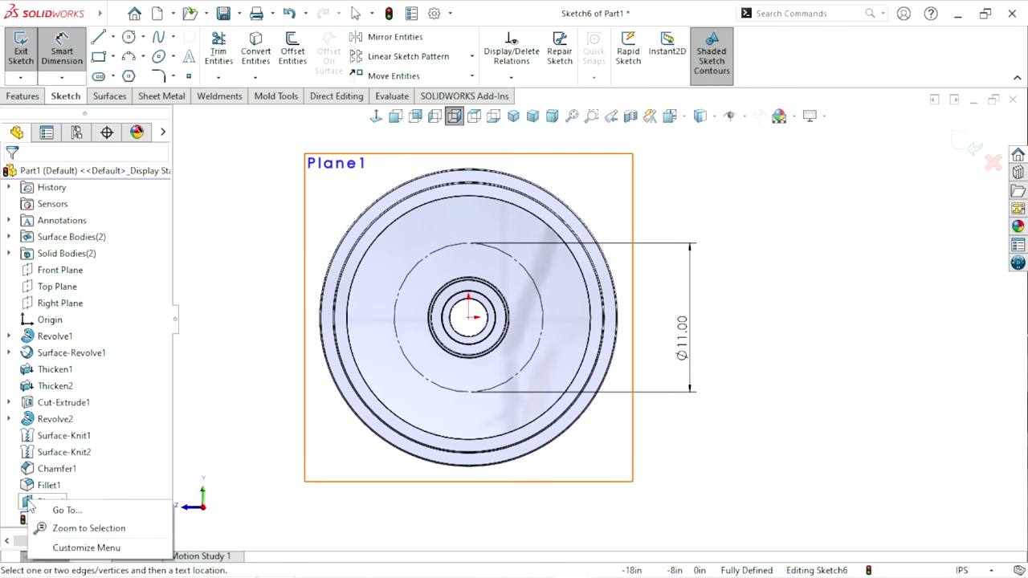
click(264, 436)
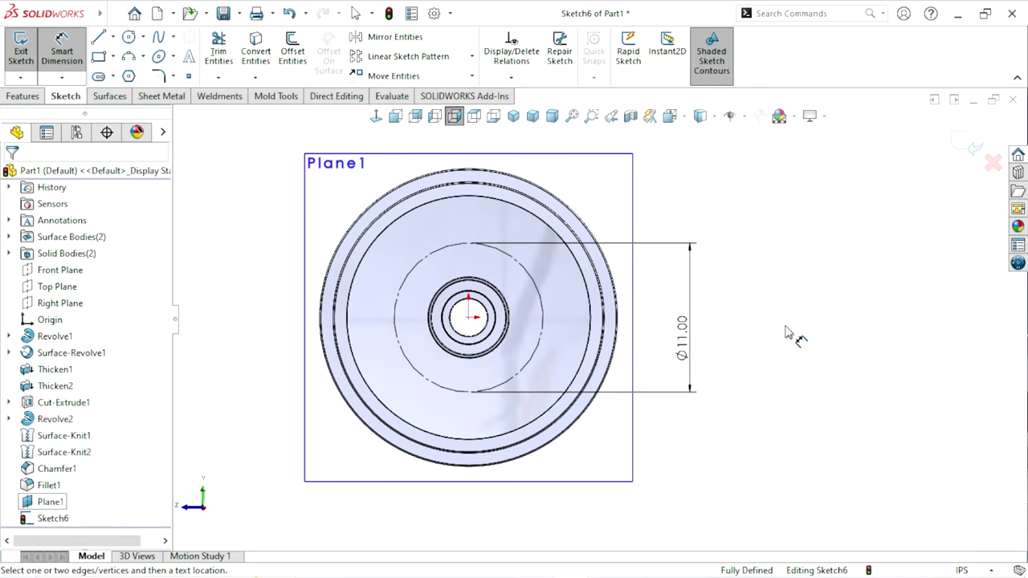
key(Escape)
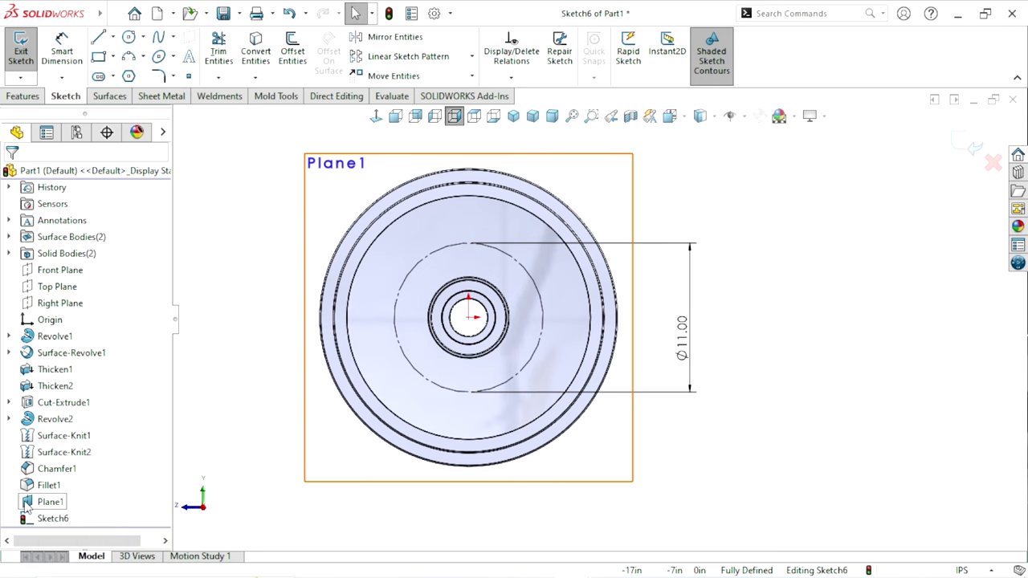
right_click(48, 502)
Hide Plane1 and run the sketch text along the construction circle
click(73, 315)
text(KOMATSU 300)
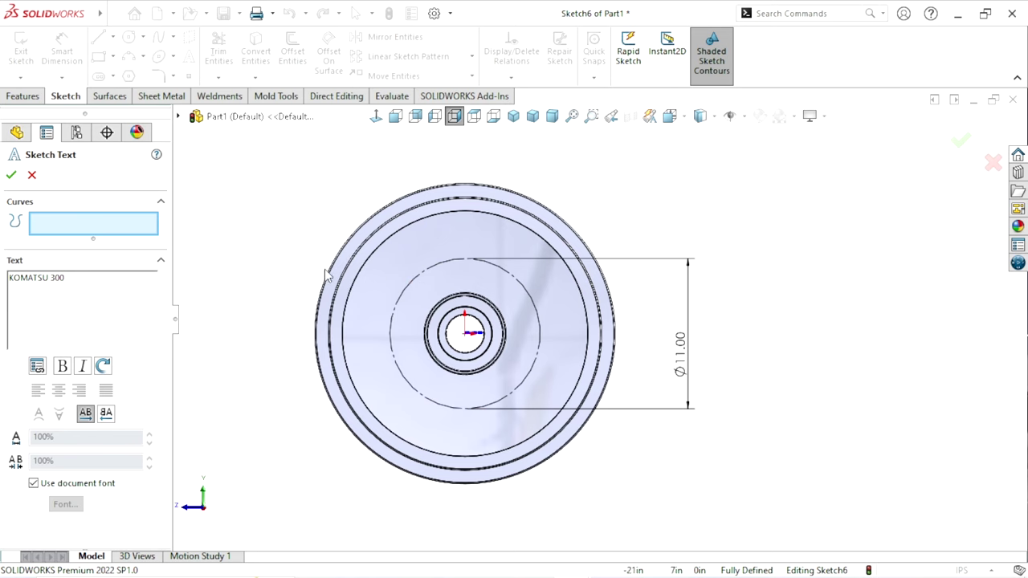
click(426, 277)
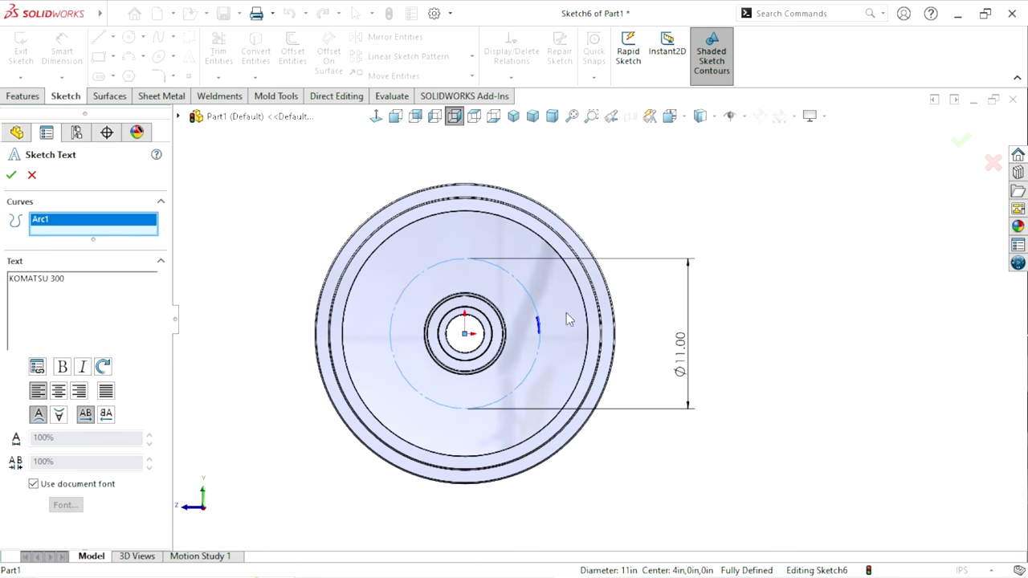
scroll(536, 343, down, 2)
scroll(536, 343, down, 2)
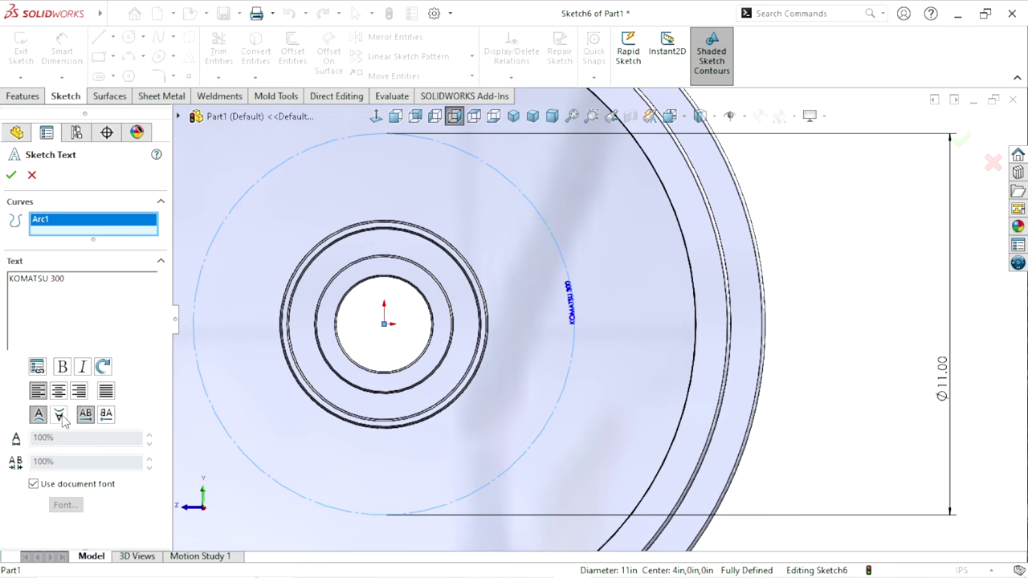
Flip the arc text vertically, reverse its direction, and turn off the document font
click(59, 414)
click(106, 416)
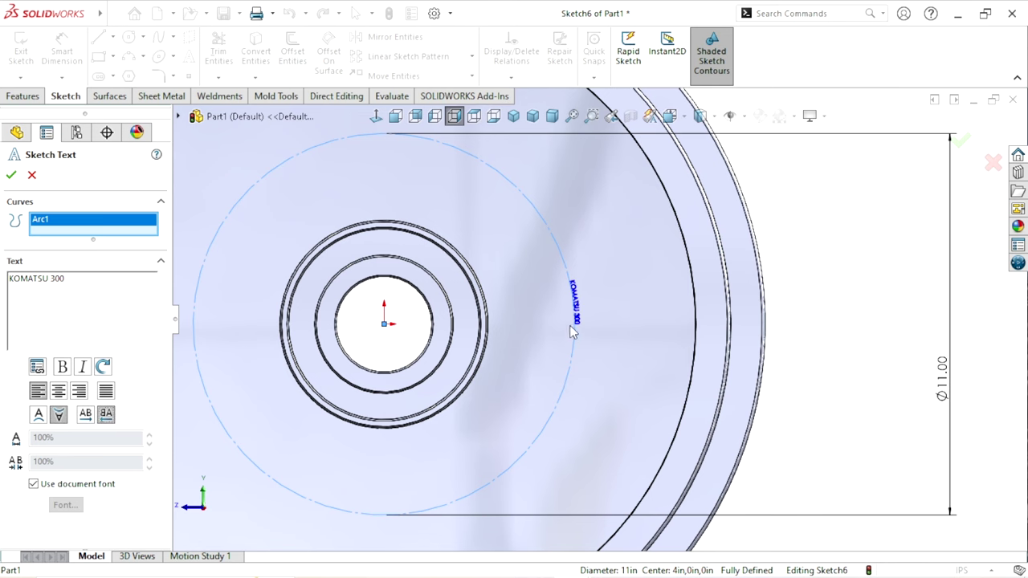
scroll(572, 325, down, 2)
scroll(571, 322, down, 1)
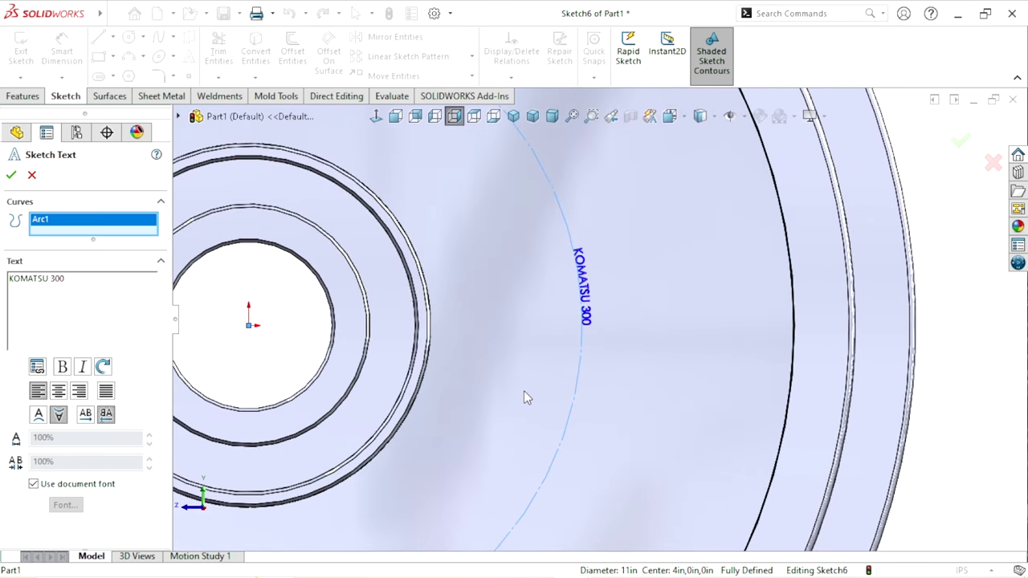
scroll(524, 390, up, 3)
scroll(536, 372, down, 1)
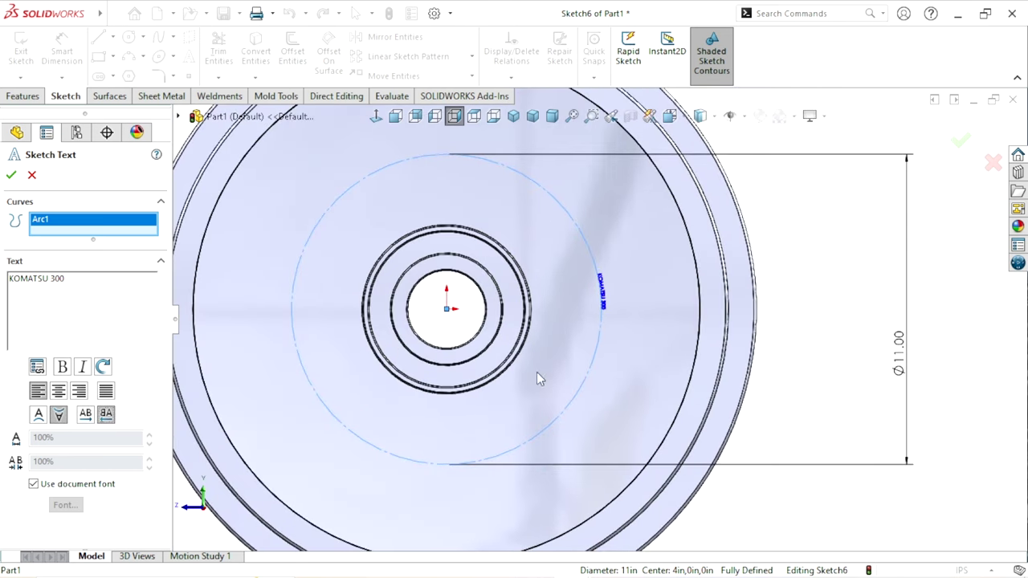
click(36, 485)
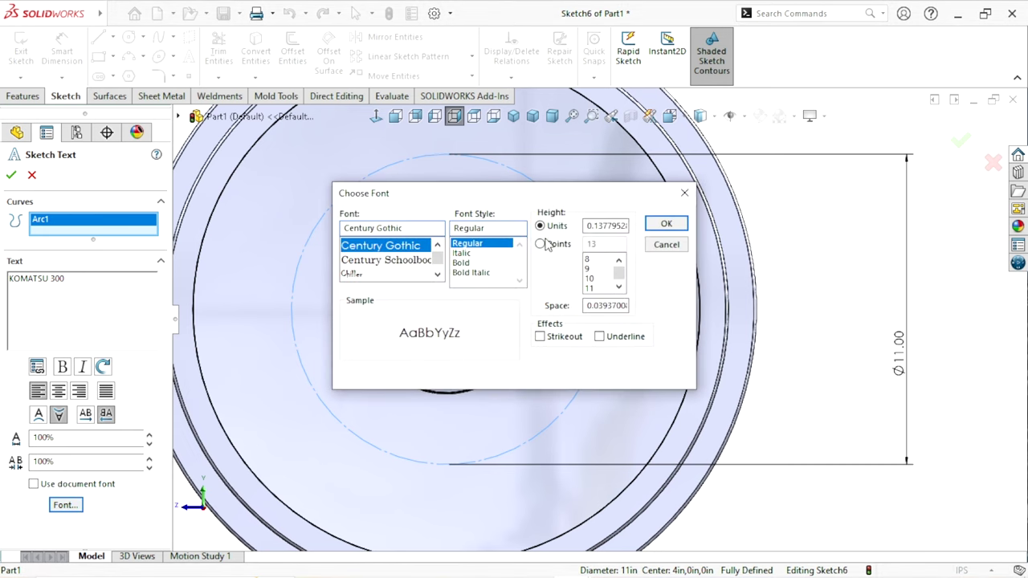
Set KOMATSU 300 in Times New Roman at 175 points and accept the sketch text
click(541, 244)
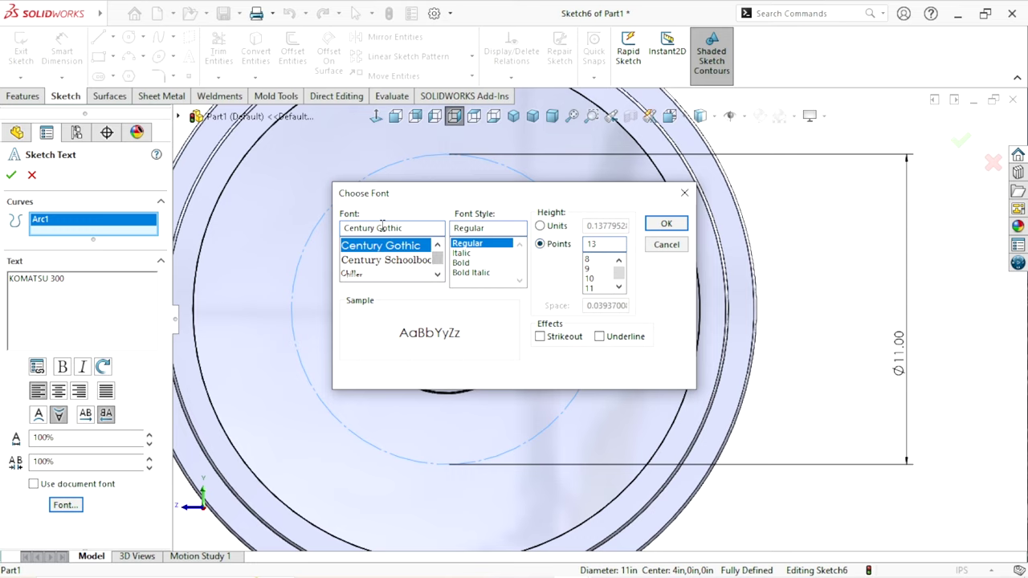
click(412, 228)
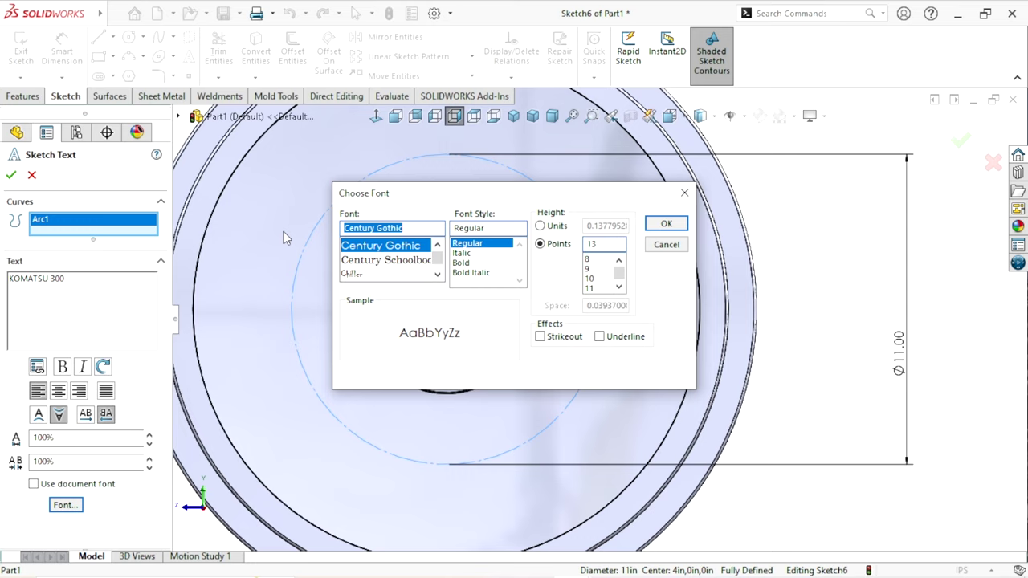
text(Ti)
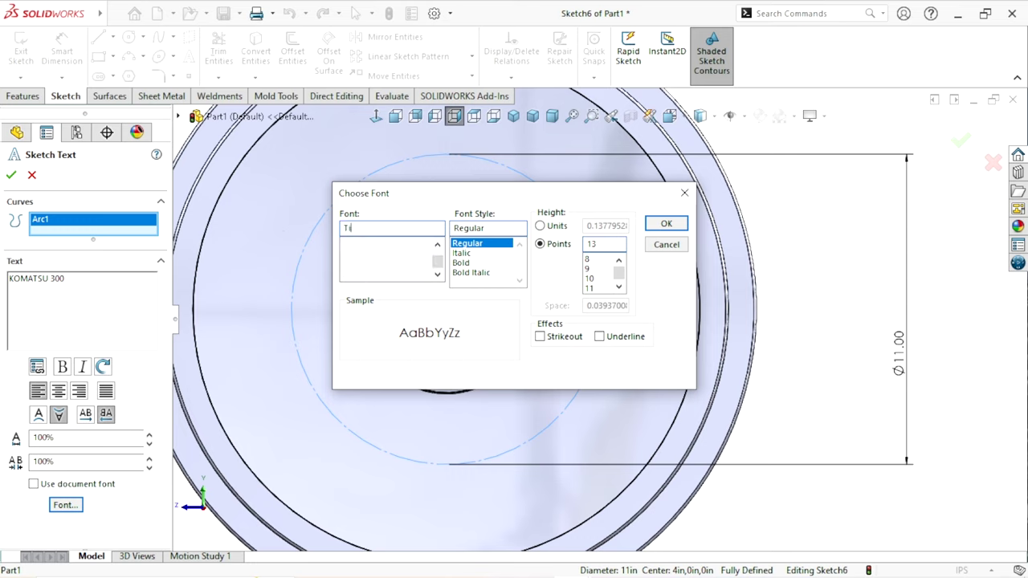
text(mes)
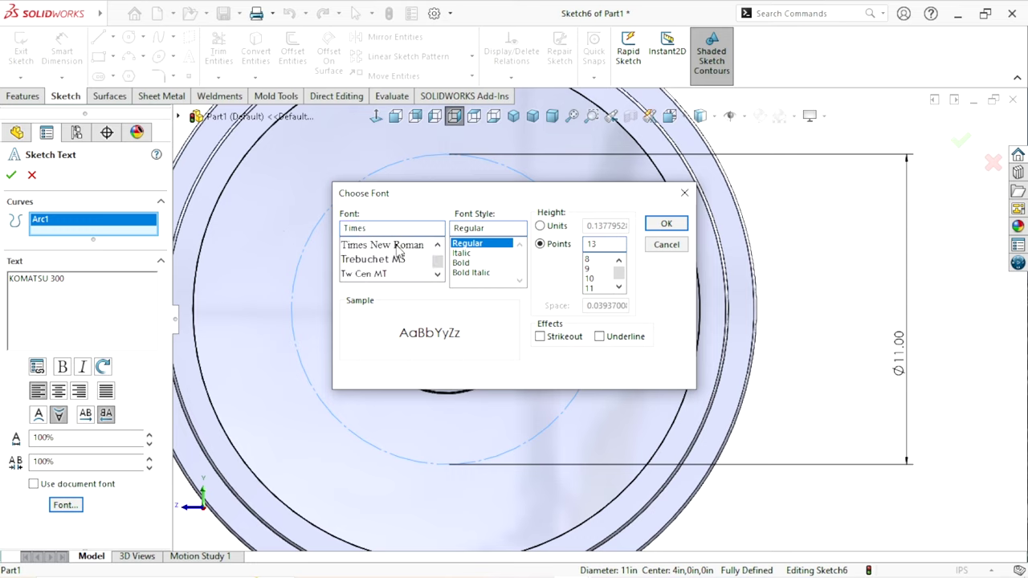
click(398, 246)
double_click(601, 244)
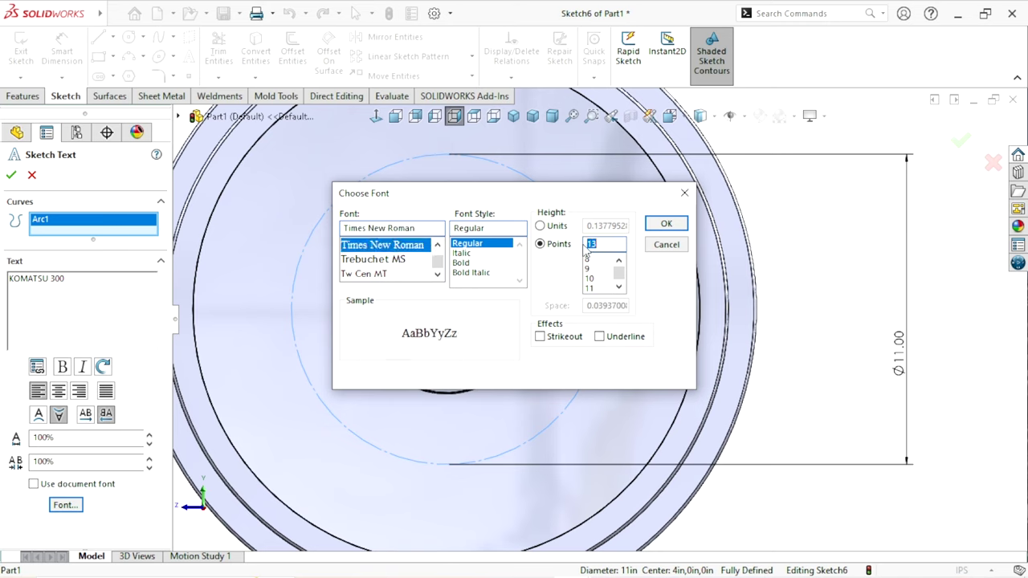
text(1)
click(673, 225)
scroll(501, 359, up, 1)
scroll(502, 359, up, 1)
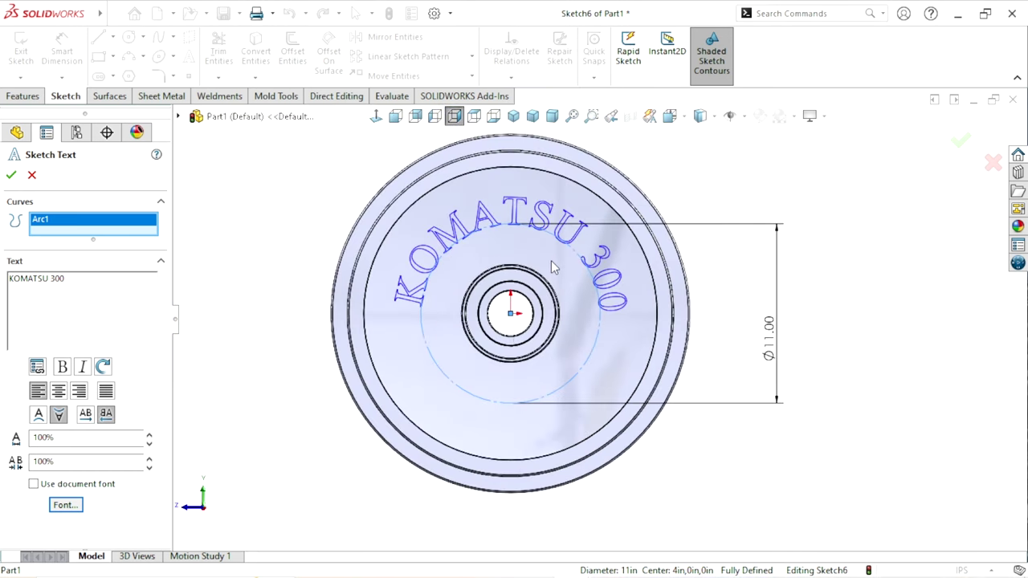
click(11, 177)
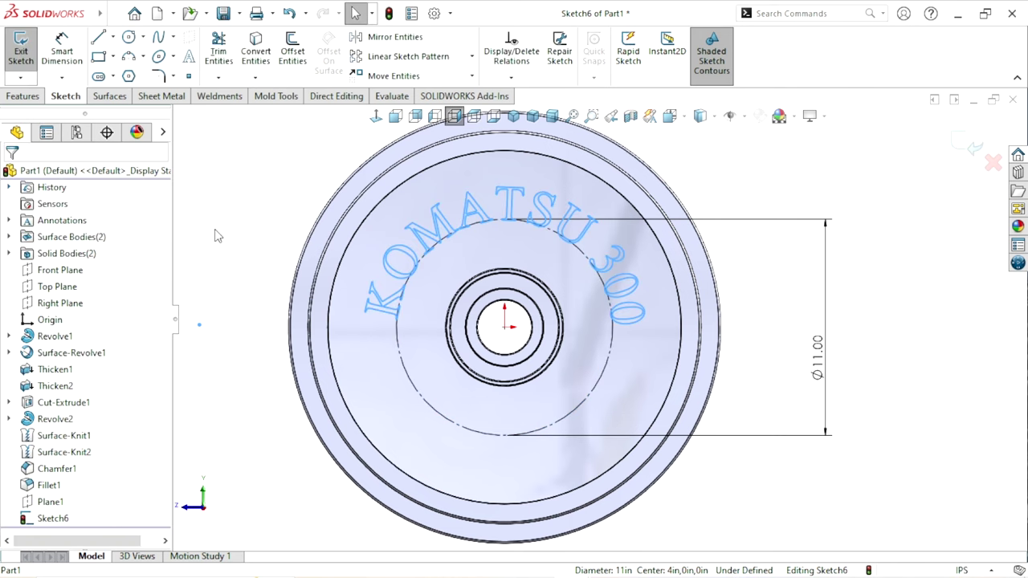
Exit the text sketch and clear the selection
scroll(673, 373, up, 2)
scroll(698, 357, down, 2)
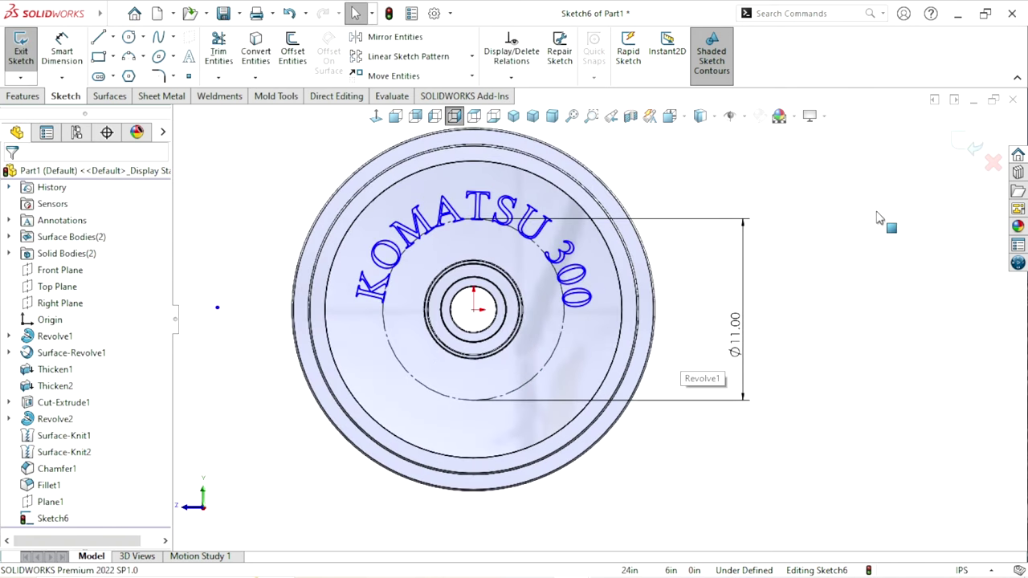
click(973, 148)
scroll(837, 313, up, 2)
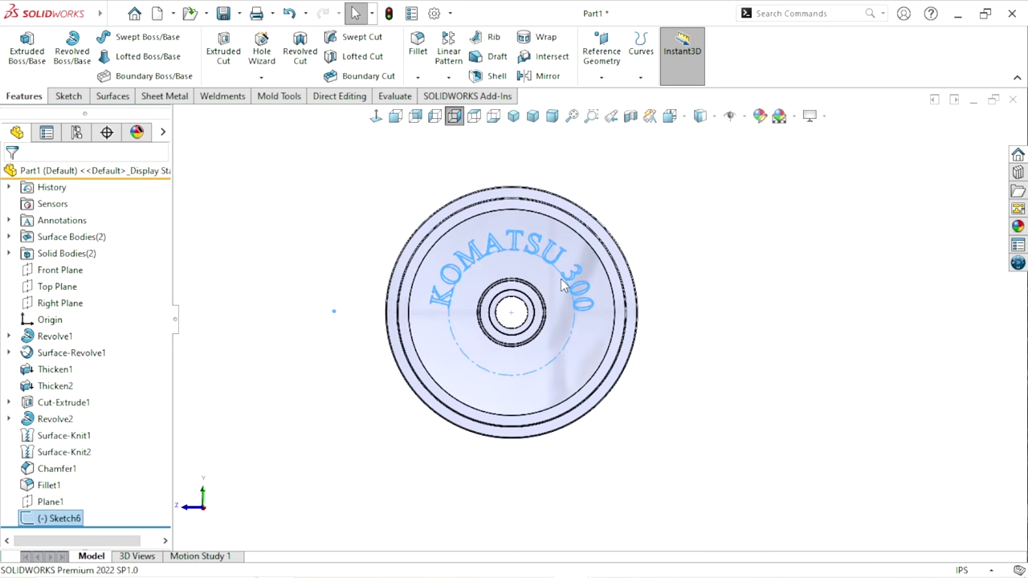
scroll(774, 264, down, 2)
click(773, 264)
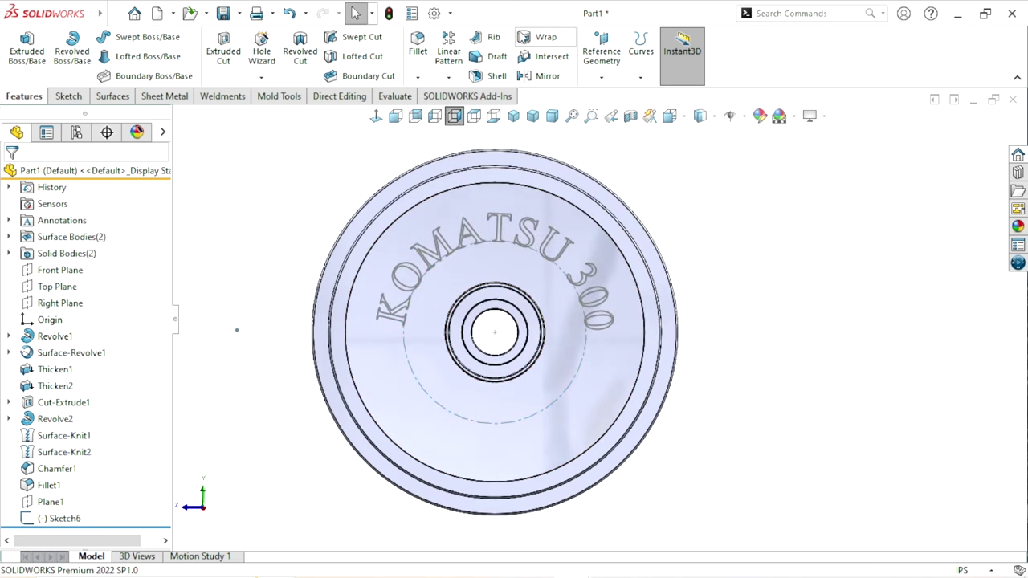
Set up a raised Wrap of the text sketch onto the wheel face, editing the 0.01968504in thickness
click(545, 37)
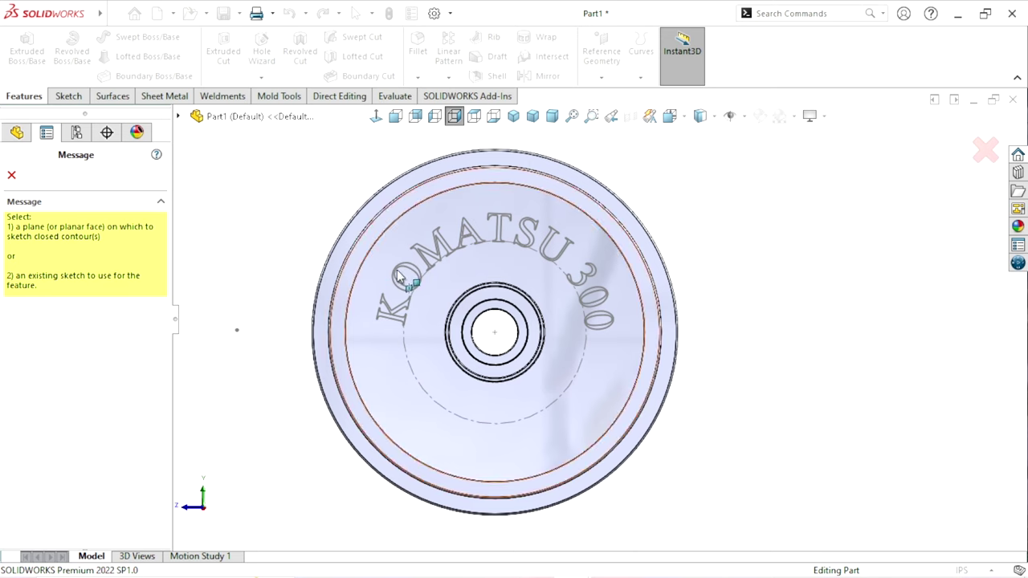
click(409, 361)
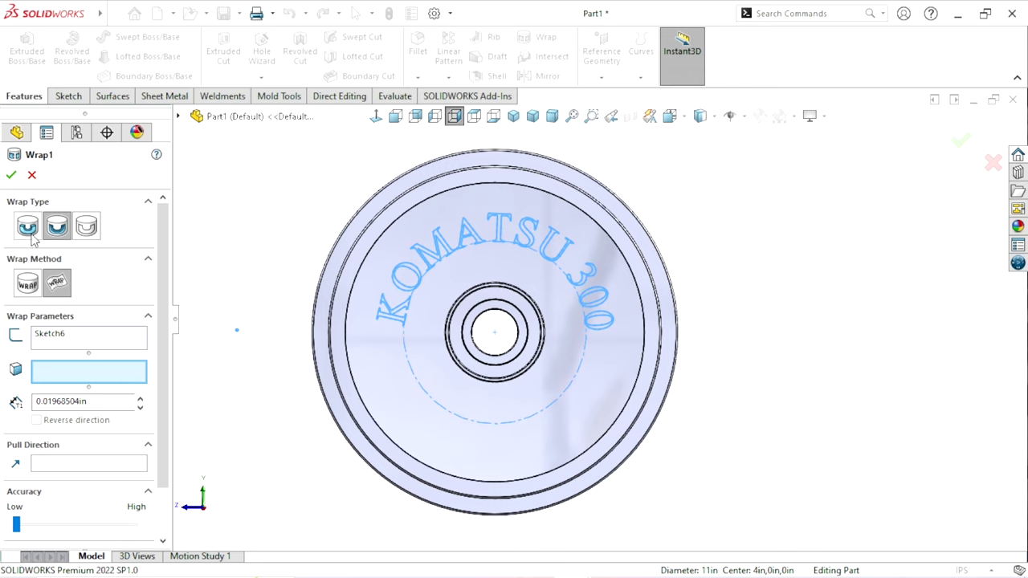
click(28, 229)
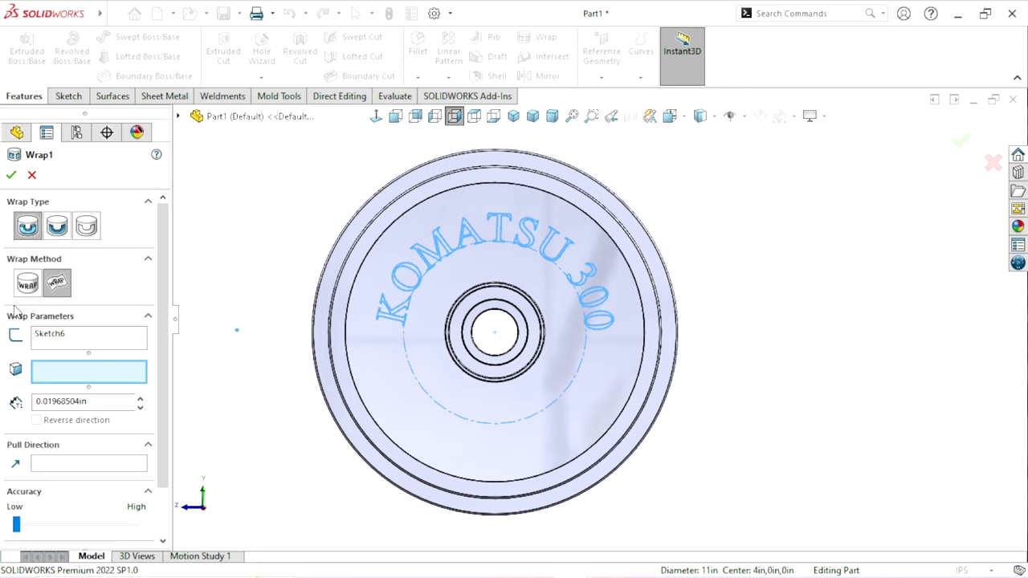
click(377, 375)
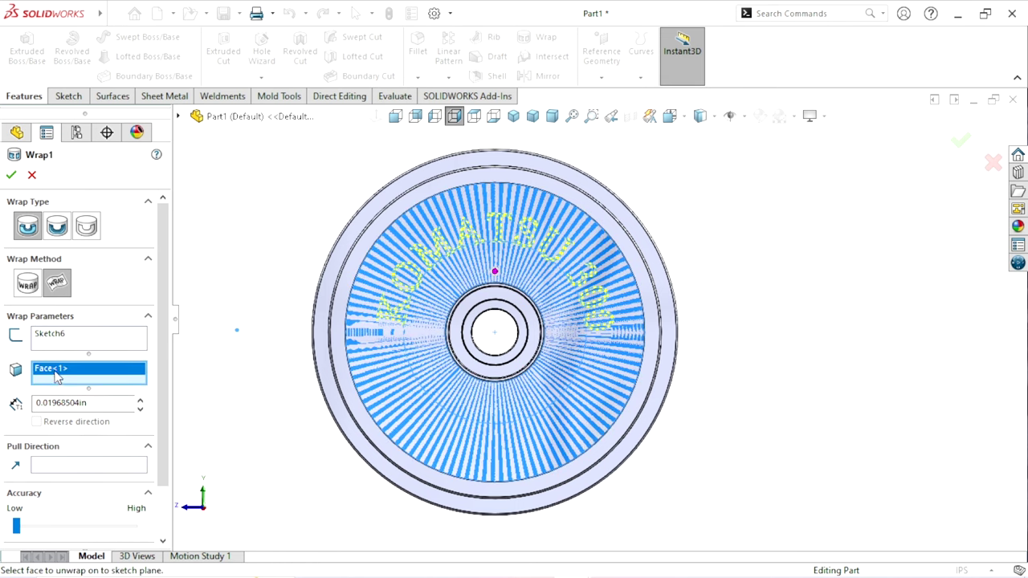
double_click(60, 402)
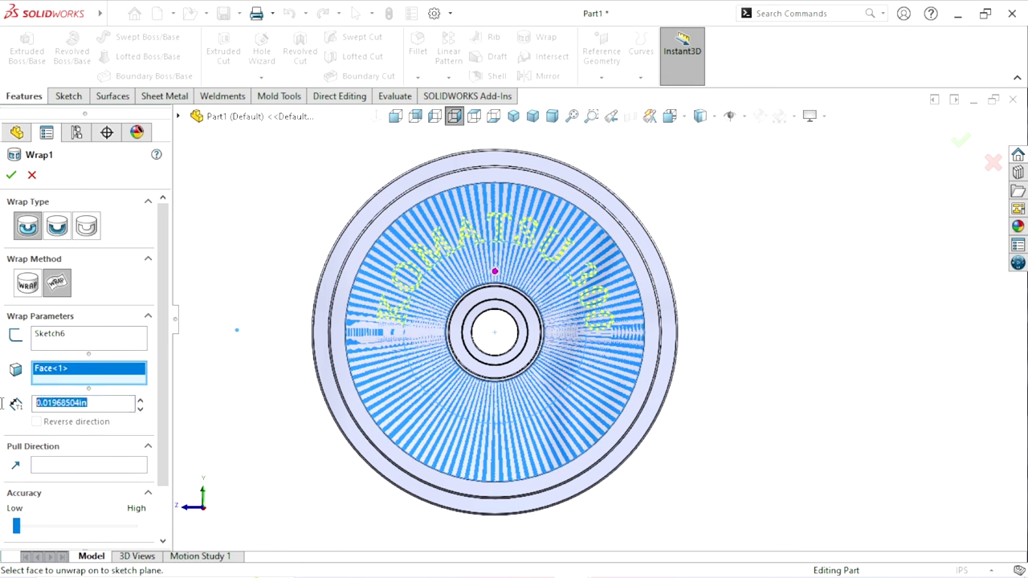
click(44, 403)
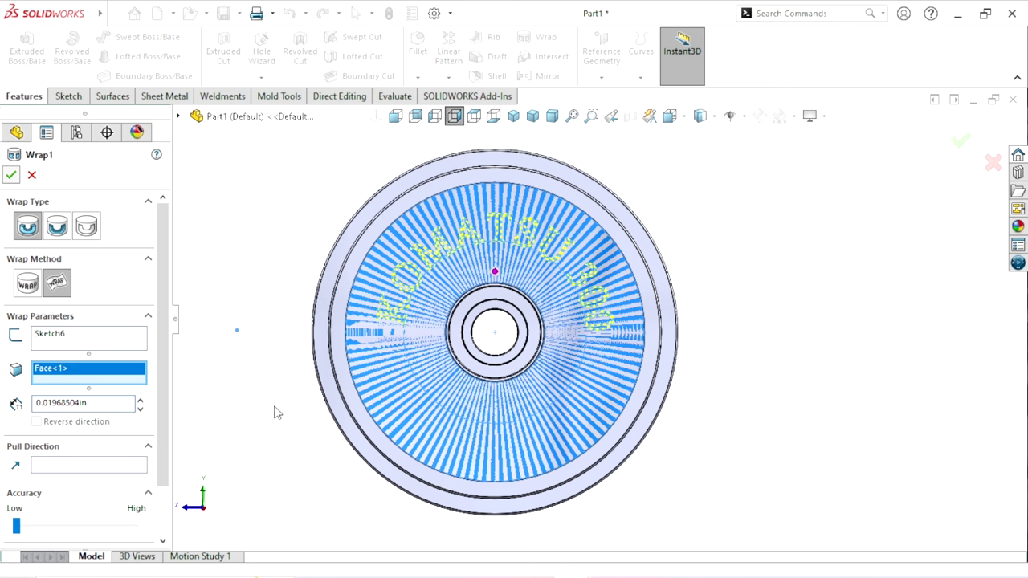
Apply cast stainless steel from Appearances > Metal > Steel to the wheel
scroll(544, 385, up, 2)
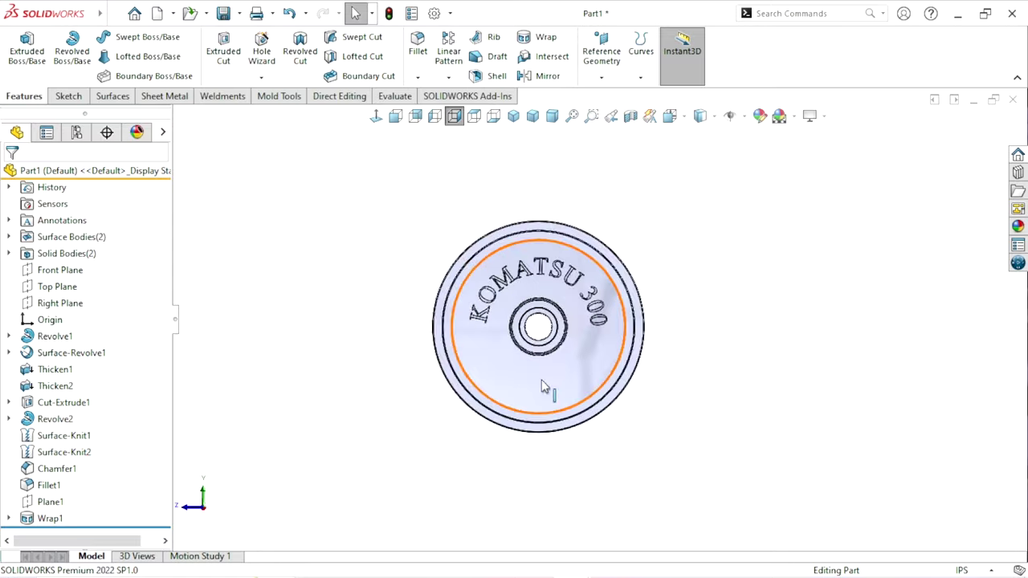
scroll(489, 344, down, 3)
mouse_move(489, 345)
middle_down()
mouse_move(549, 199)
mouse_move(342, 300)
mouse_move(522, 299)
mouse_move(565, 341)
middle_up()
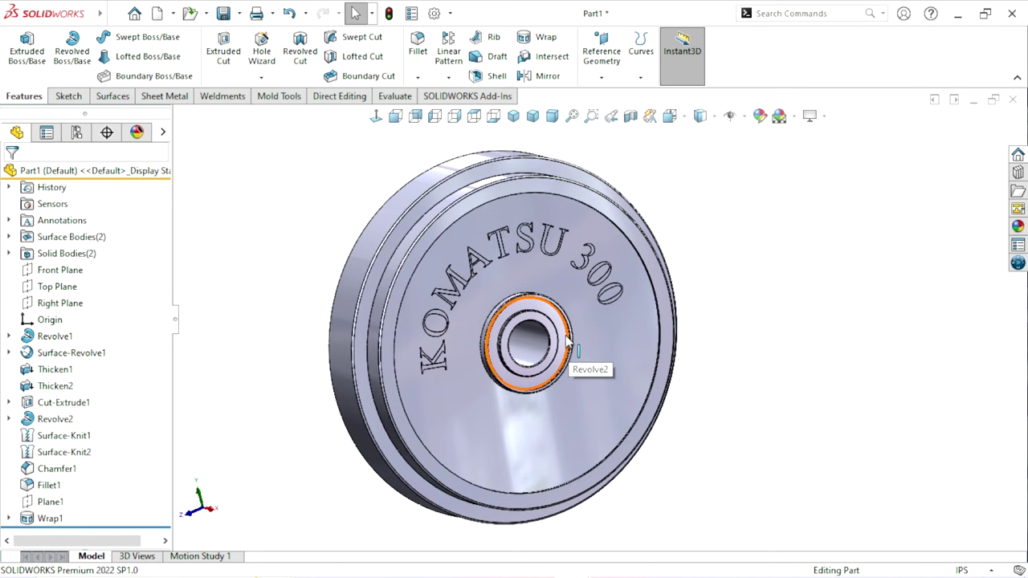
scroll(613, 335, up, 1)
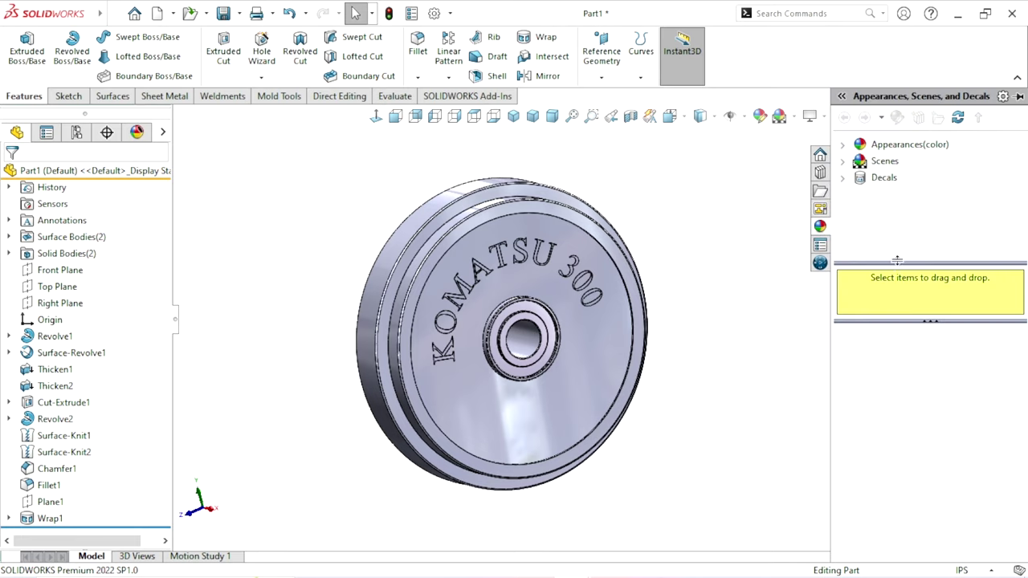
click(863, 145)
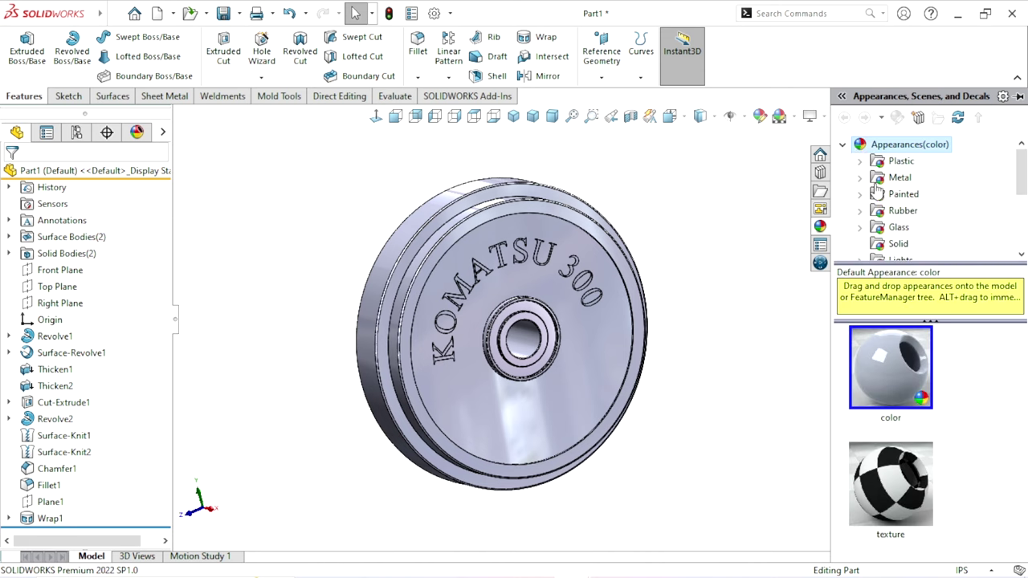
click(882, 180)
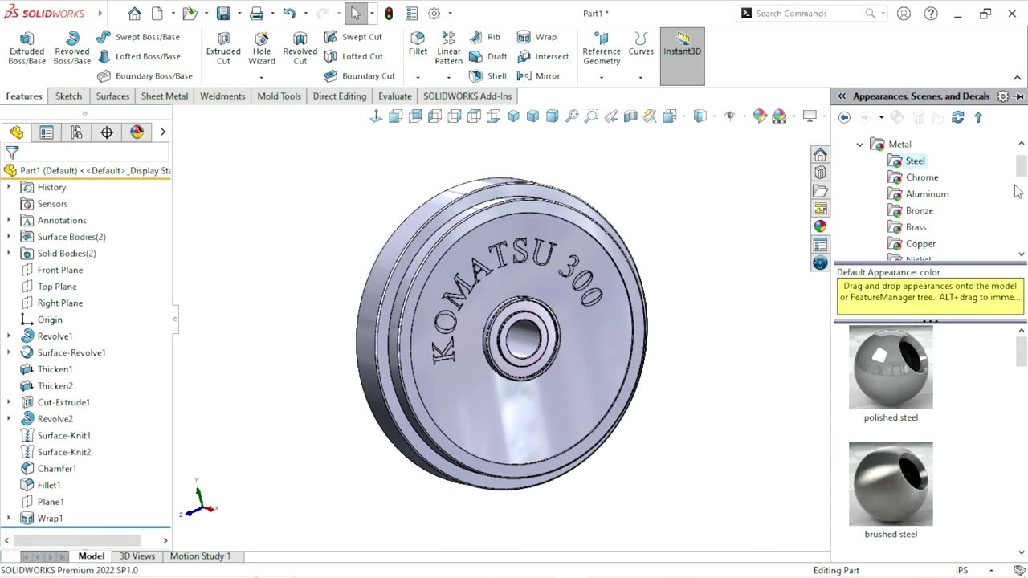
drag(1020, 357, 1025, 444)
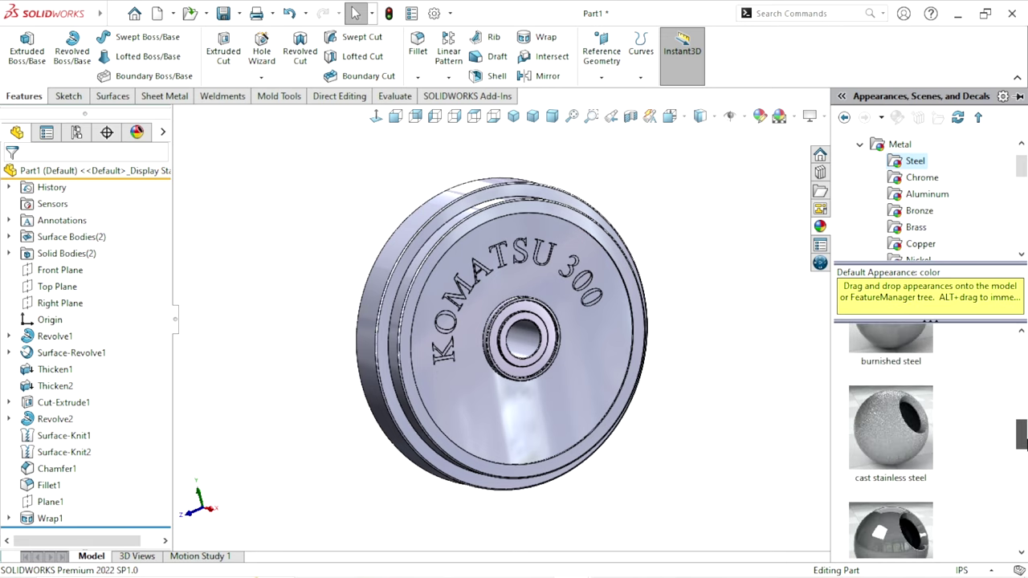
mouse_move(890, 427)
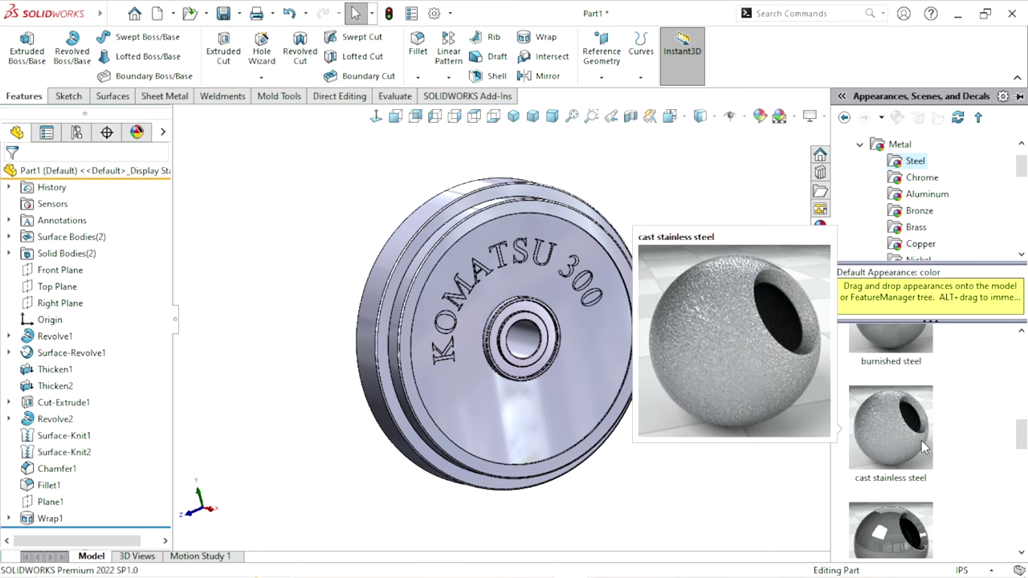
click(924, 448)
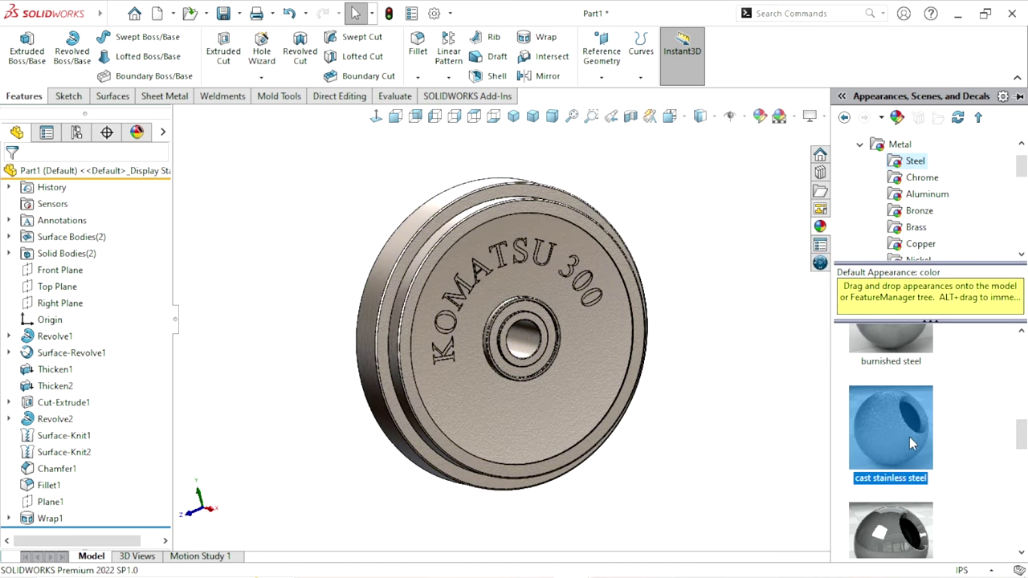
Select the Revolve2 ring around the hub
scroll(562, 385, down, 2)
scroll(554, 393, down, 3)
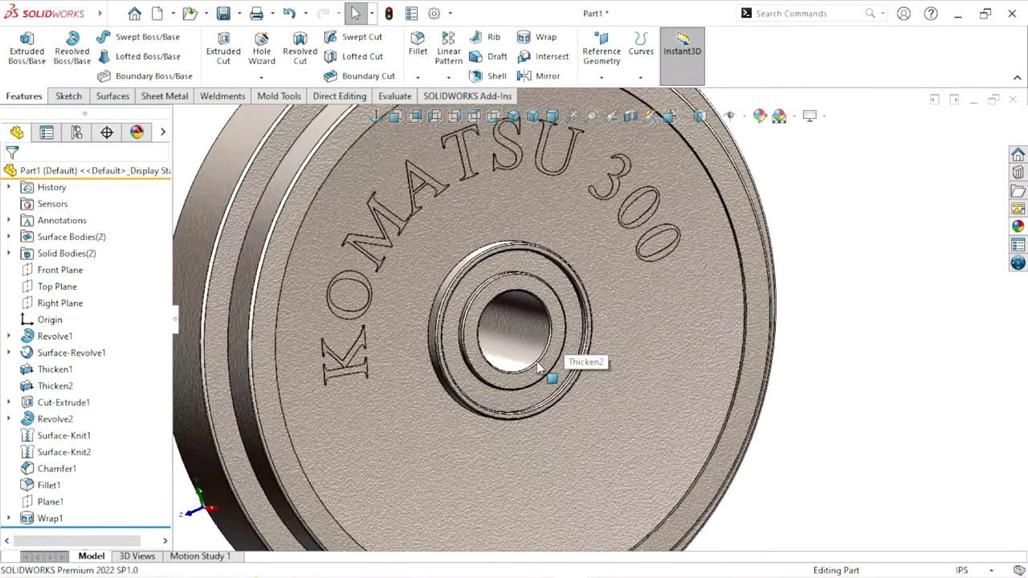
scroll(554, 394, up, 3)
scroll(591, 298, up, 2)
mouse_move(489, 268)
middle_down()
mouse_move(637, 317)
mouse_move(513, 265)
mouse_move(635, 293)
middle_up()
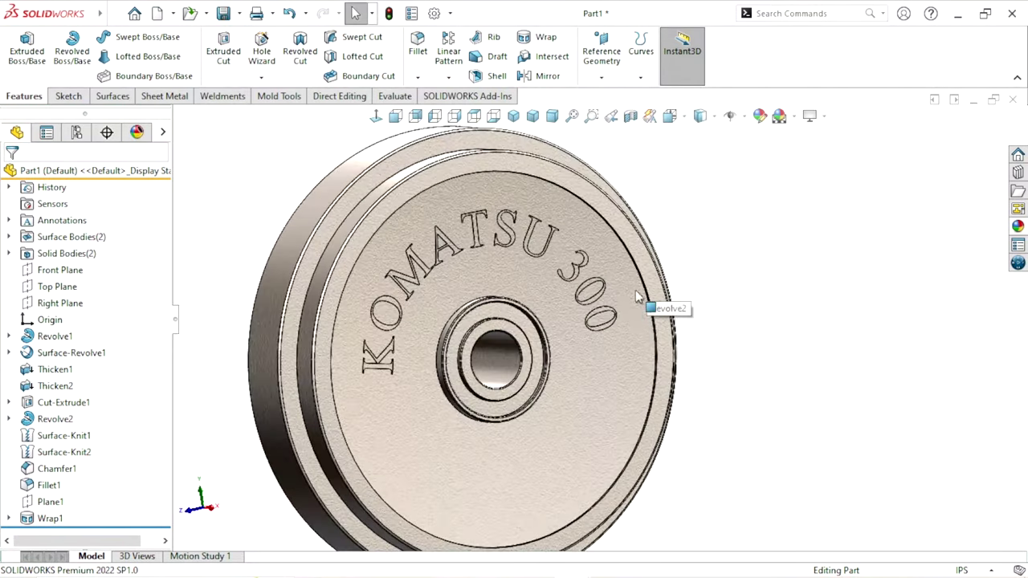
click(540, 411)
scroll(554, 409, down, 3)
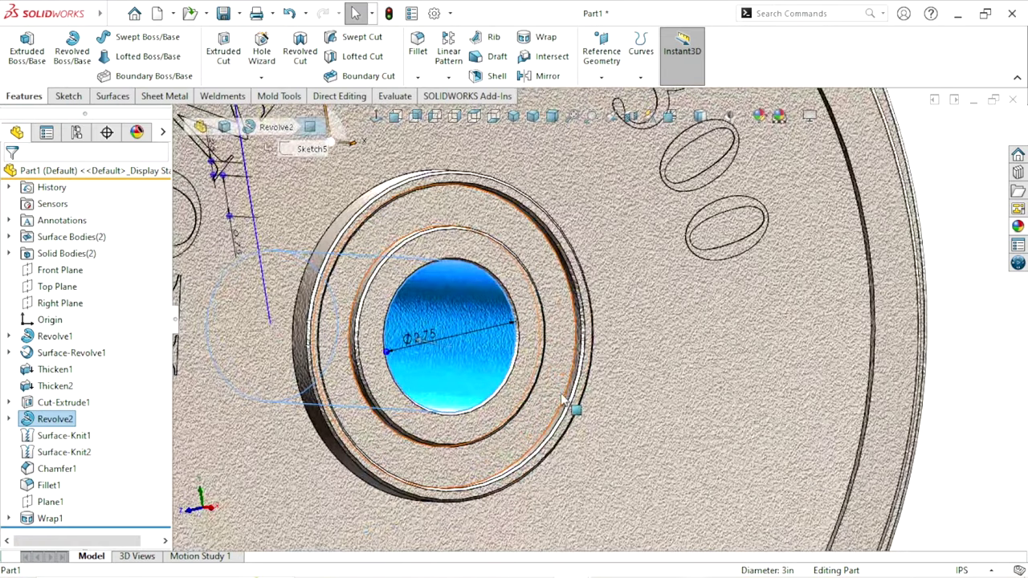
scroll(578, 320, down, 2)
scroll(586, 313, down, 1)
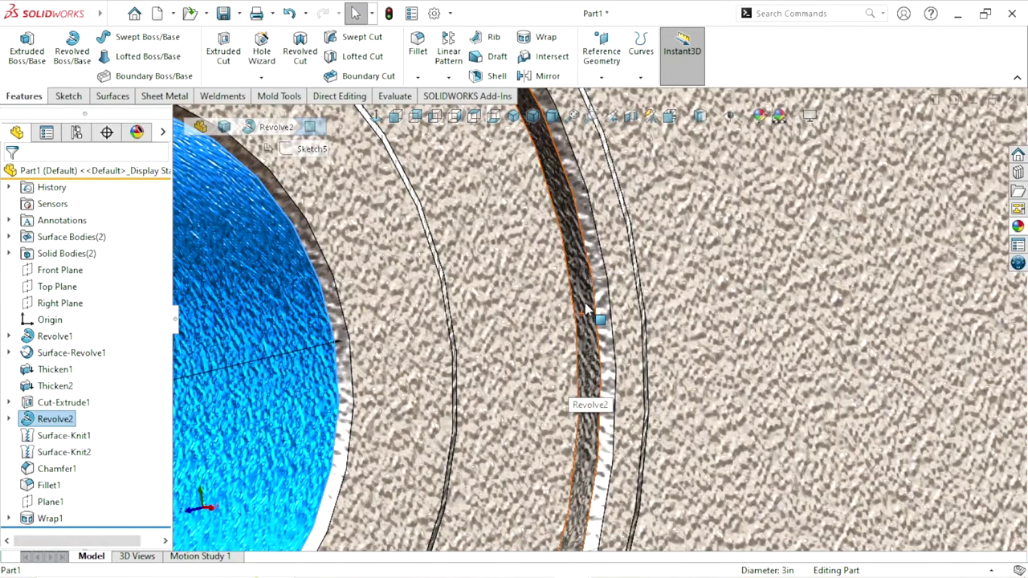
scroll(587, 309, up, 3)
Add the ring faces around the hub bore to the selection
middle_drag(587, 309, 432, 411)
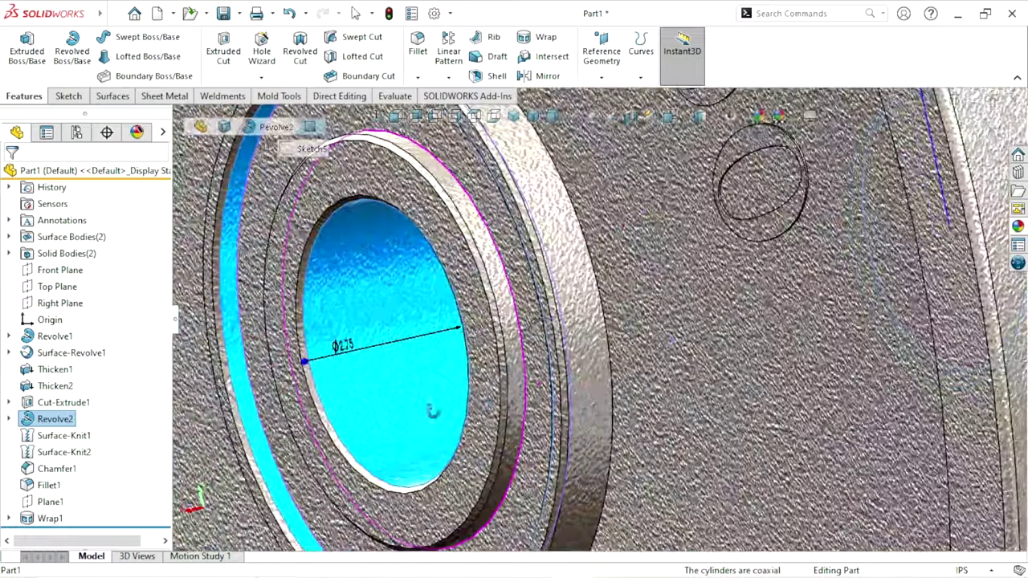
scroll(539, 317, down, 3)
scroll(542, 314, down, 2)
click(542, 315)
scroll(514, 388, up, 5)
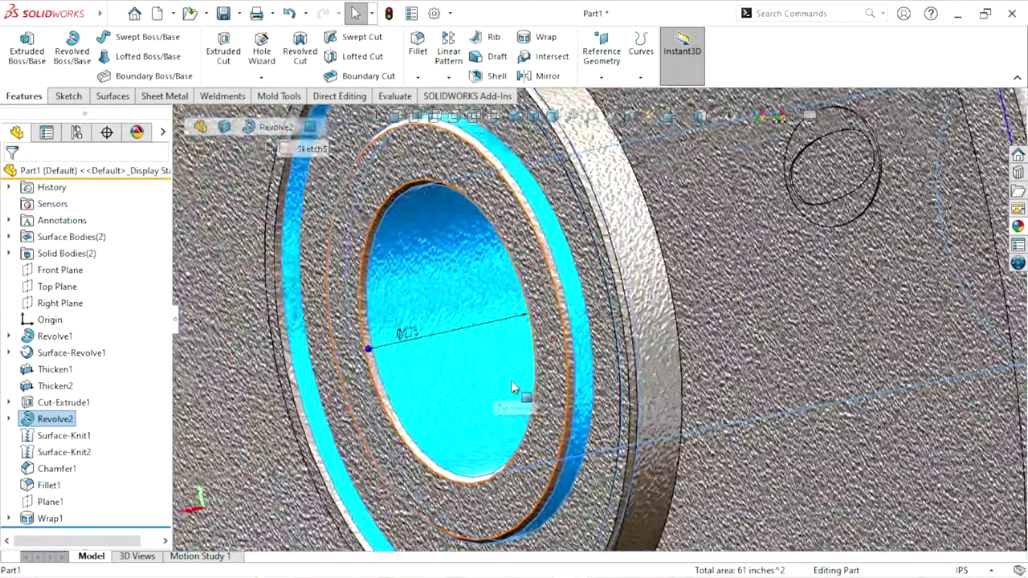
scroll(514, 388, up, 3)
scroll(522, 381, down, 2)
mouse_move(532, 374)
middle_down()
mouse_move(642, 366)
mouse_move(709, 378)
mouse_move(608, 424)
middle_up()
scroll(607, 424, up, 3)
mouse_move(542, 454)
middle_down()
mouse_move(417, 291)
mouse_move(512, 303)
middle_up()
click(418, 326)
Apply polished steel to the selected hub faces and fit the whole wheel in view
scroll(512, 303, down, 5)
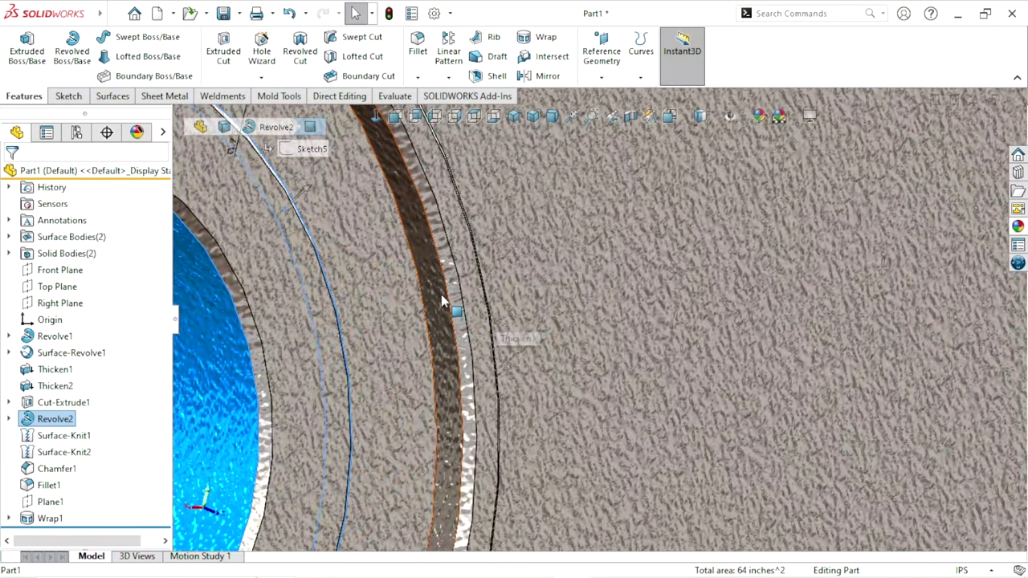
scroll(442, 301, up, 5)
mouse_move(442, 355)
middle_down()
mouse_move(653, 351)
mouse_move(514, 337)
mouse_move(532, 348)
middle_up()
scroll(556, 359, down, 5)
scroll(458, 356, up, 3)
middle_drag(458, 355, 504, 349)
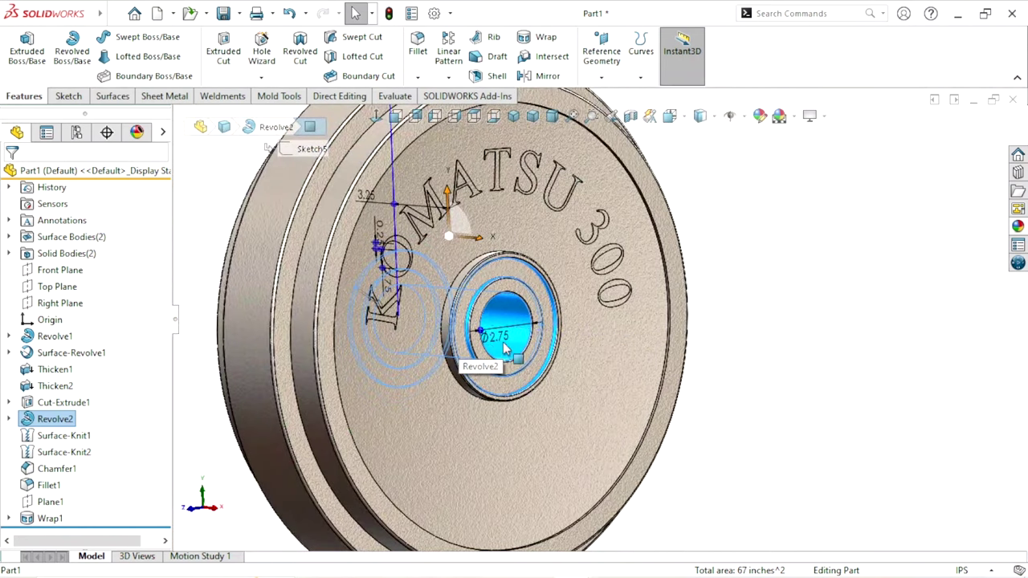
scroll(504, 349, down, 2)
click(1018, 228)
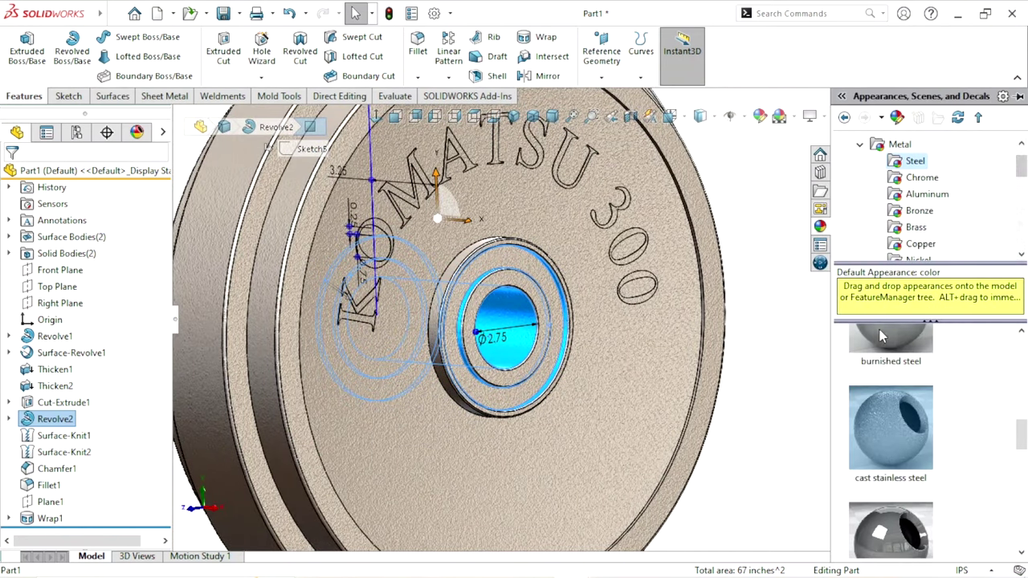
click(889, 367)
key(f)
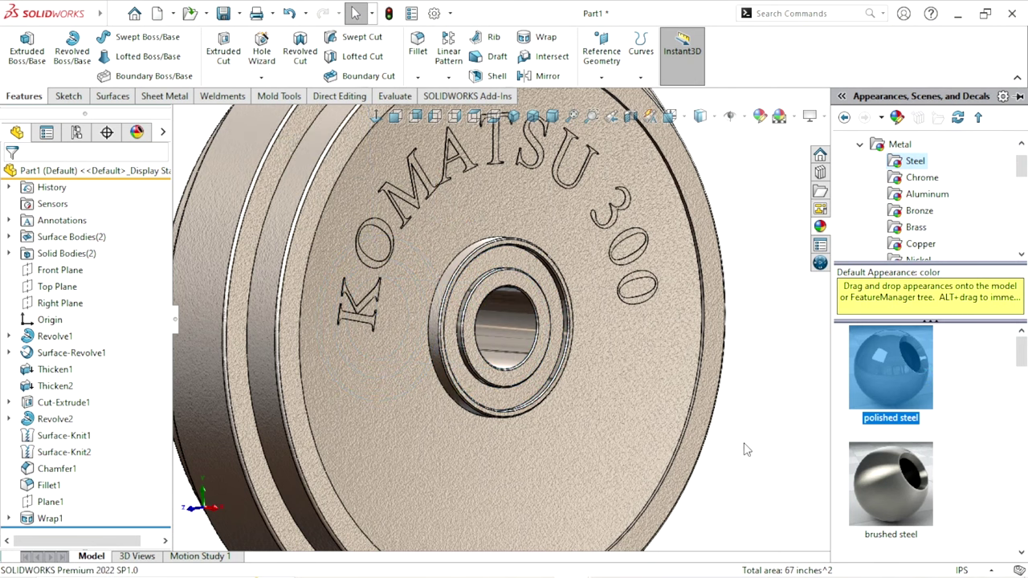
scroll(612, 387, up, 2)
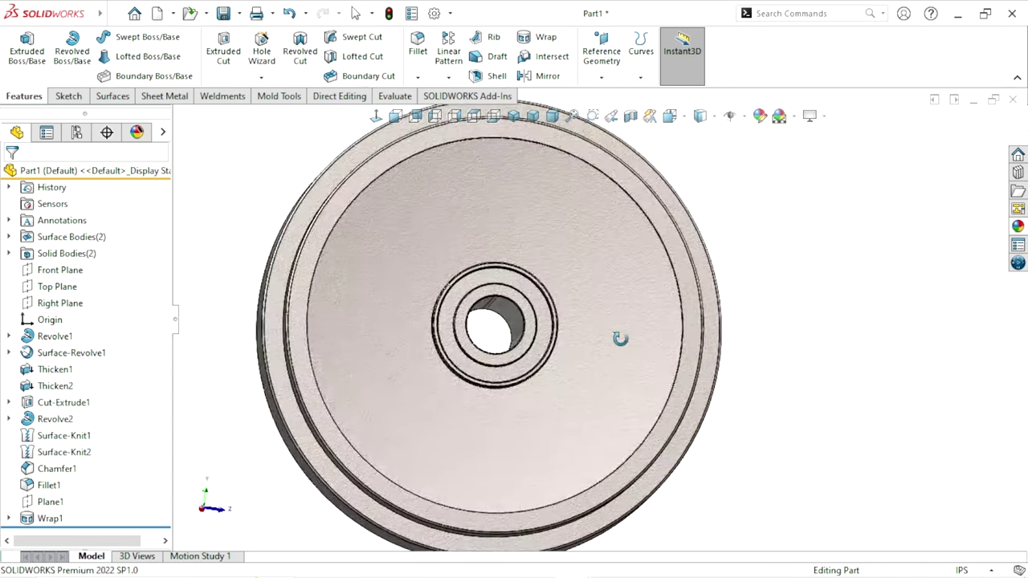
middle_drag(455, 349, 743, 384)
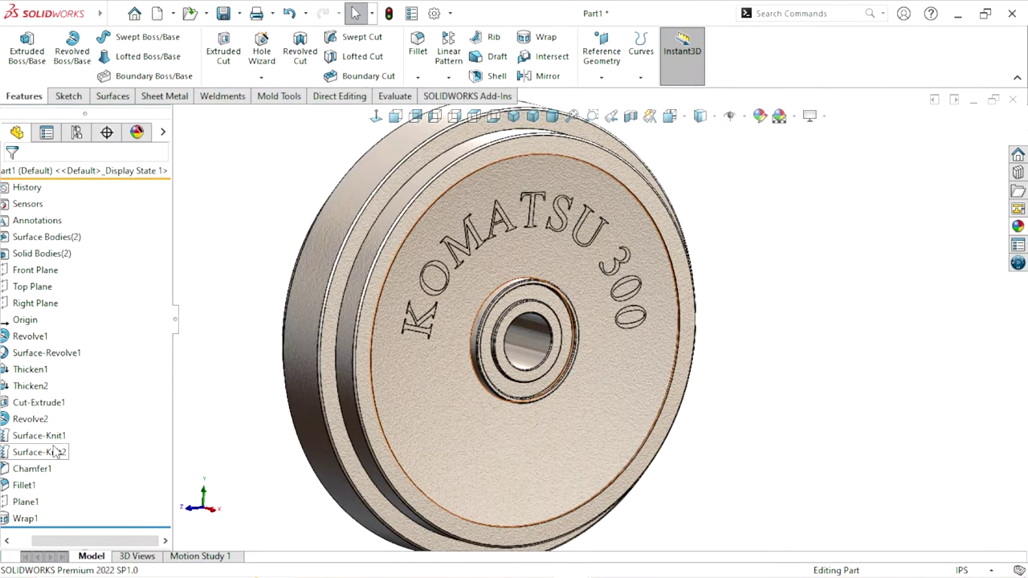
Colour the Wrap1 KOMATSU 300 lettering red from the standard swatches
click(50, 518)
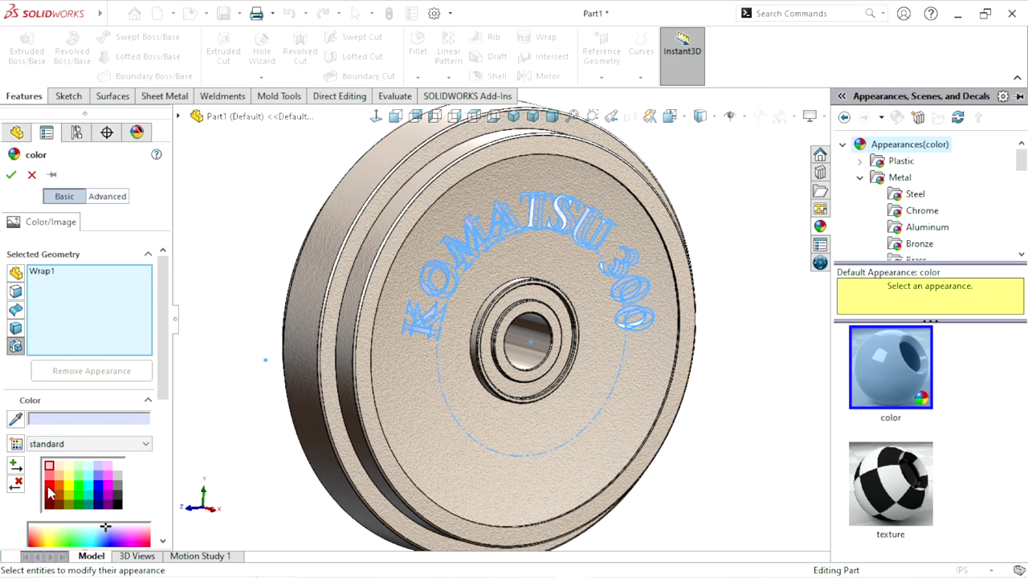
click(49, 491)
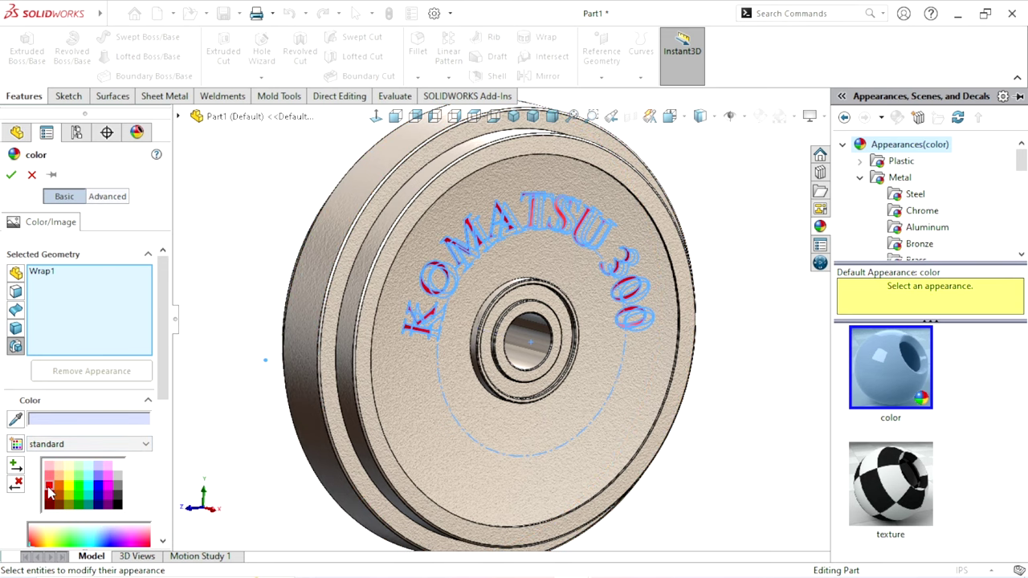
click(11, 175)
Show the wheel in isometric view, nudging the rotation with the arrow keys
key(z)
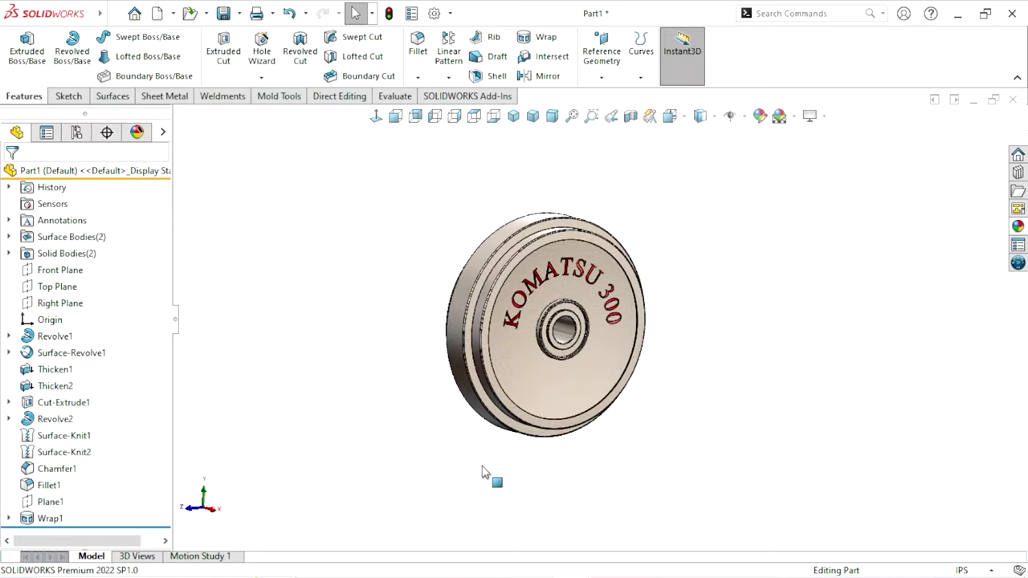
scroll(666, 356, down, 3)
mouse_move(659, 418)
middle_down()
mouse_move(456, 383)
mouse_move(631, 378)
mouse_move(482, 361)
mouse_move(618, 348)
mouse_move(420, 317)
mouse_move(491, 328)
mouse_move(642, 326)
mouse_move(603, 305)
mouse_move(564, 193)
middle_up()
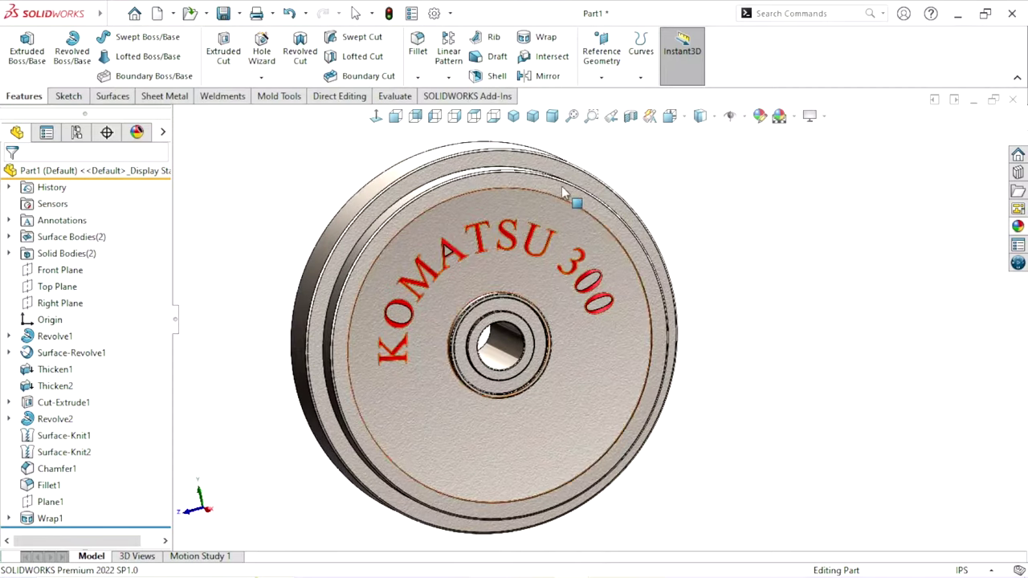
click(513, 116)
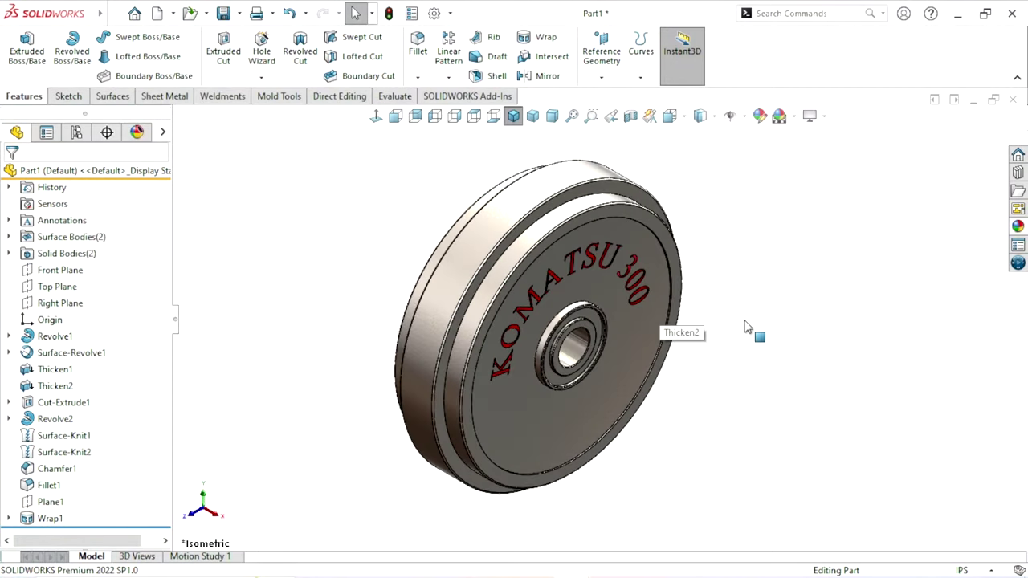
key(Left)
key(Right)
key(Left)
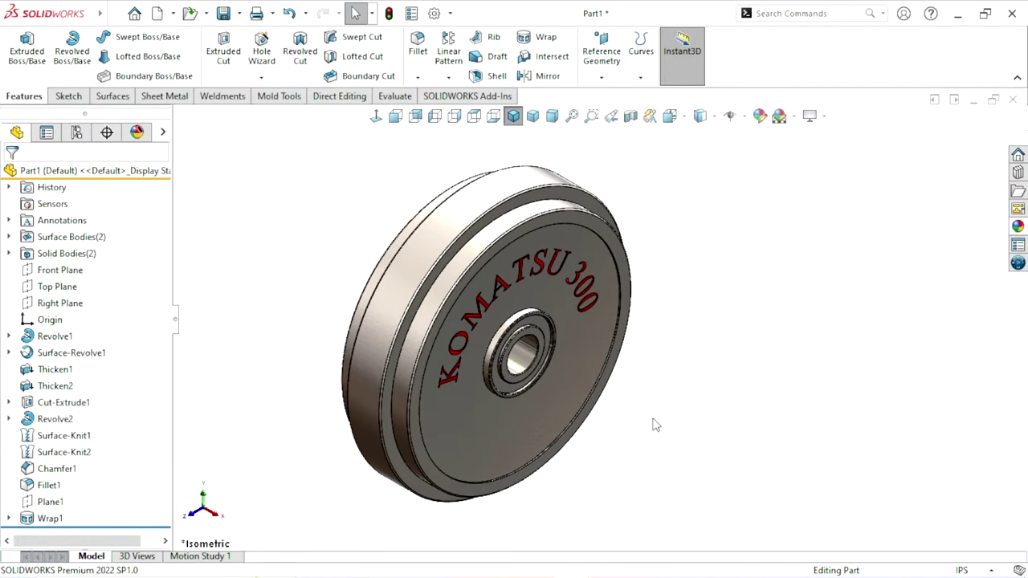
key(Right)
key(Left)
key(Left)
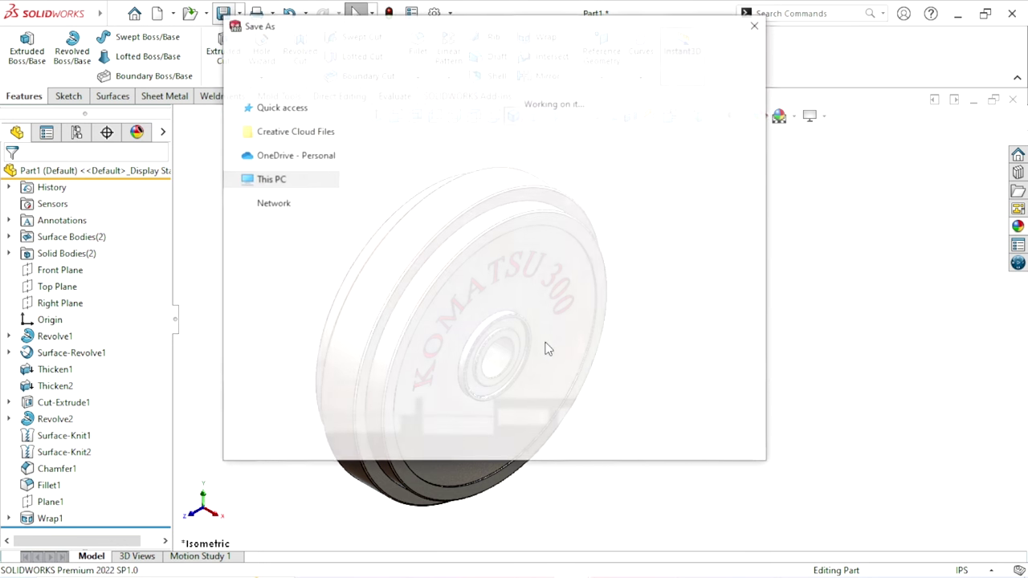
Create and open an 'Idler assembly' folder on the Desktop
scroll(317, 232, up, 2)
scroll(305, 200, up, 2)
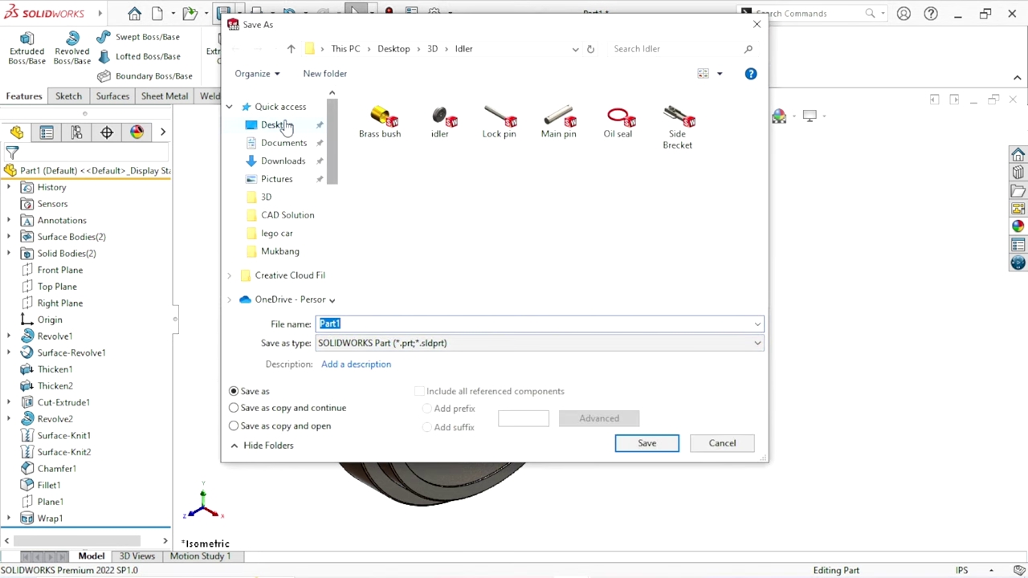
click(276, 126)
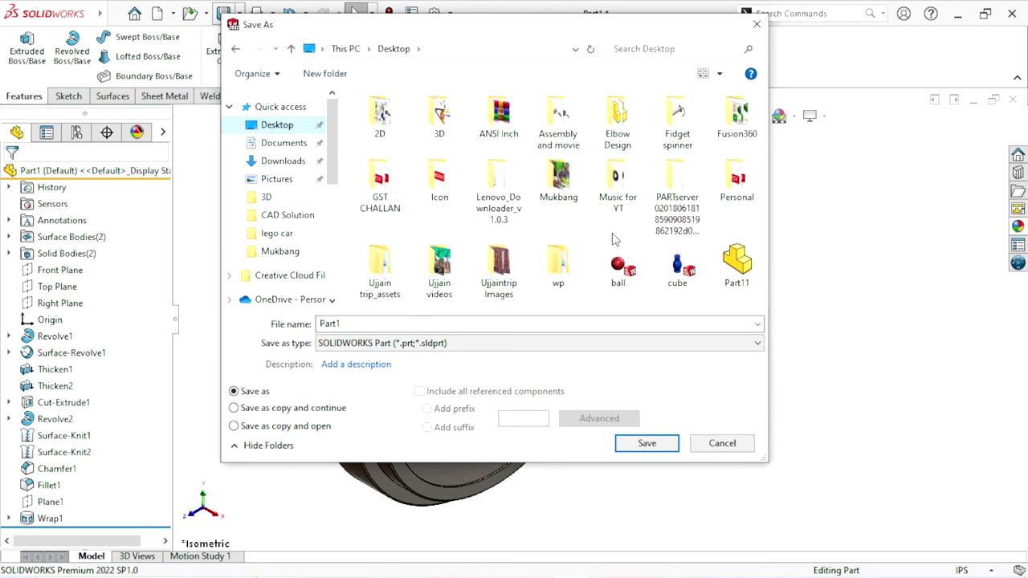
right_click(671, 295)
text(Idler assemb)
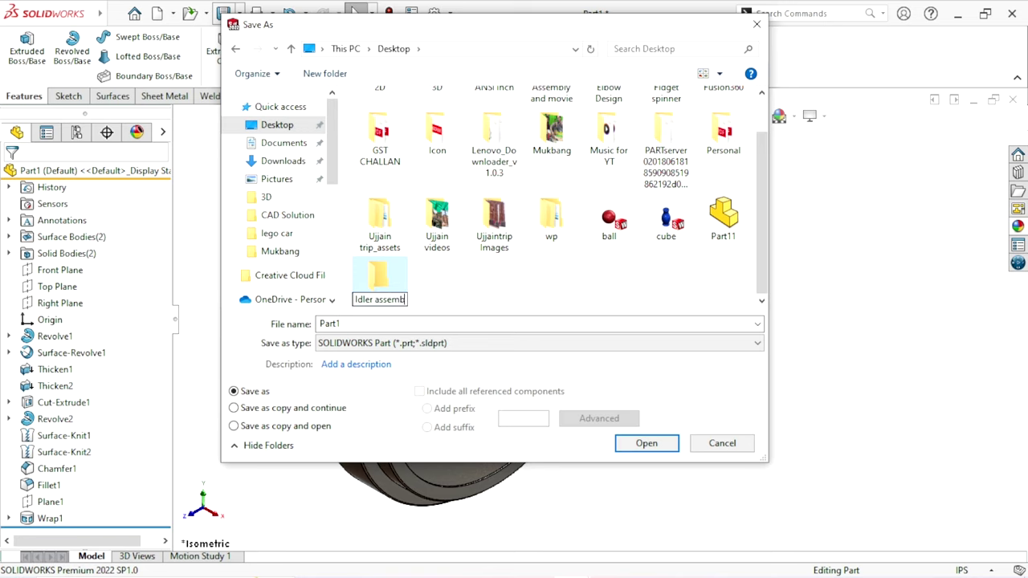
text(ly)
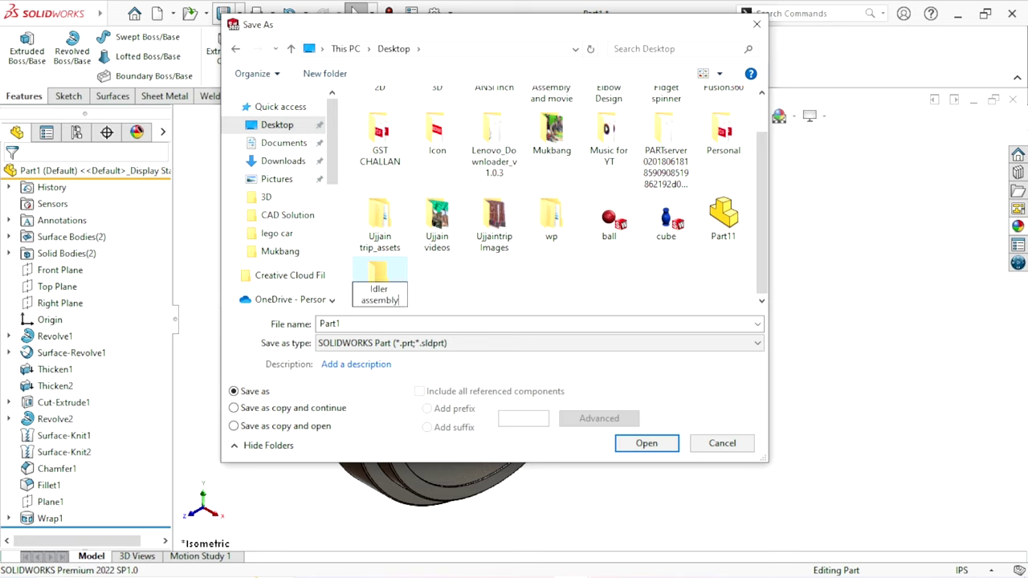
click(462, 277)
double_click(404, 290)
click(476, 320)
text(Idler)
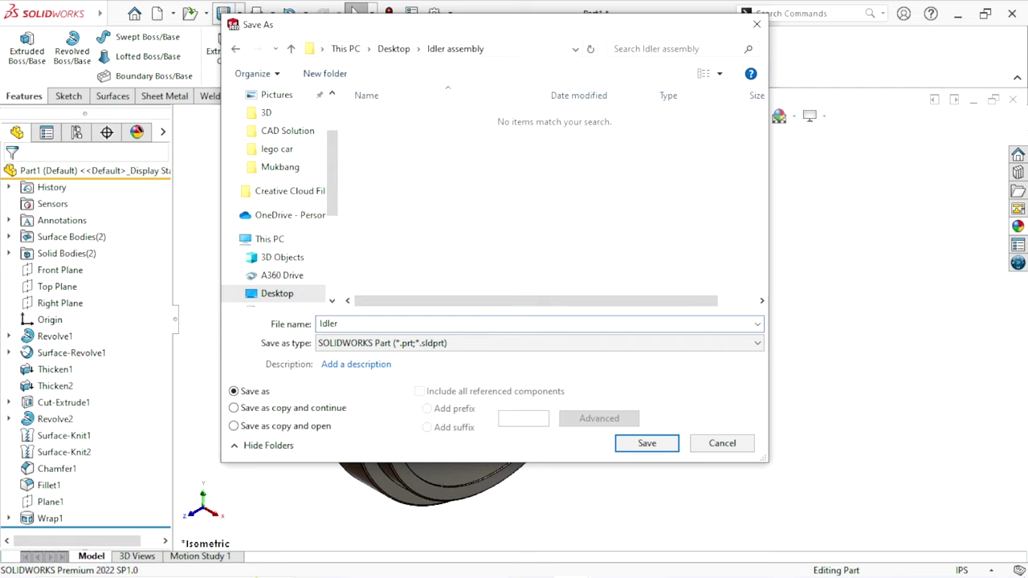
Save the part as 'Part1 Idler' after the name-in-use warning, then inspect the model
click(665, 447)
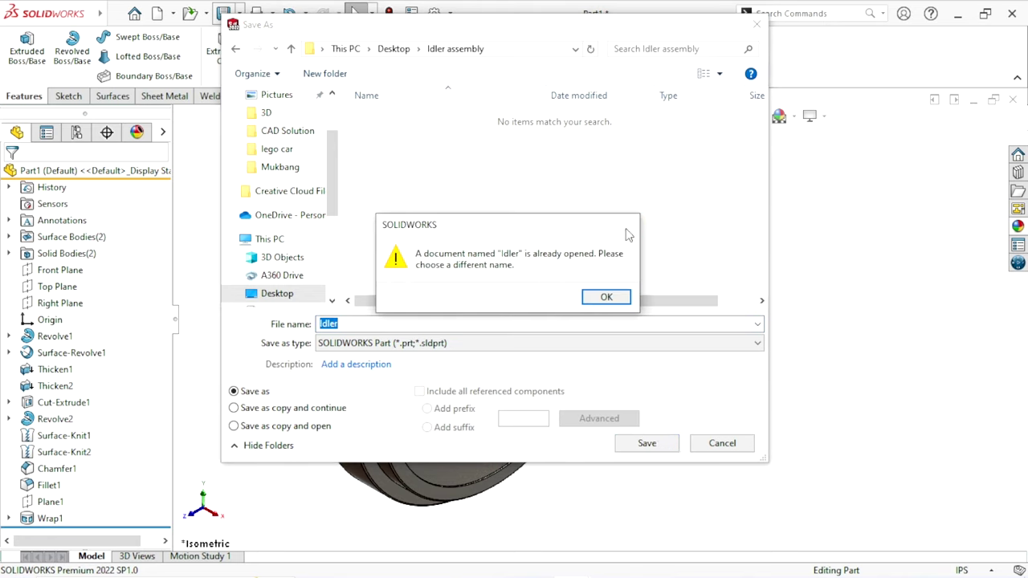
key(Return)
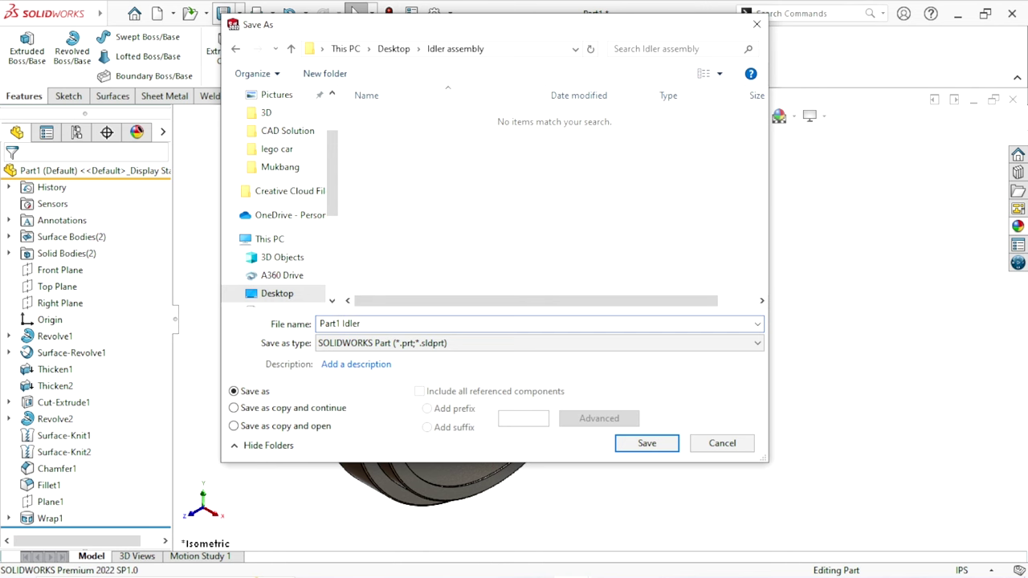
click(631, 444)
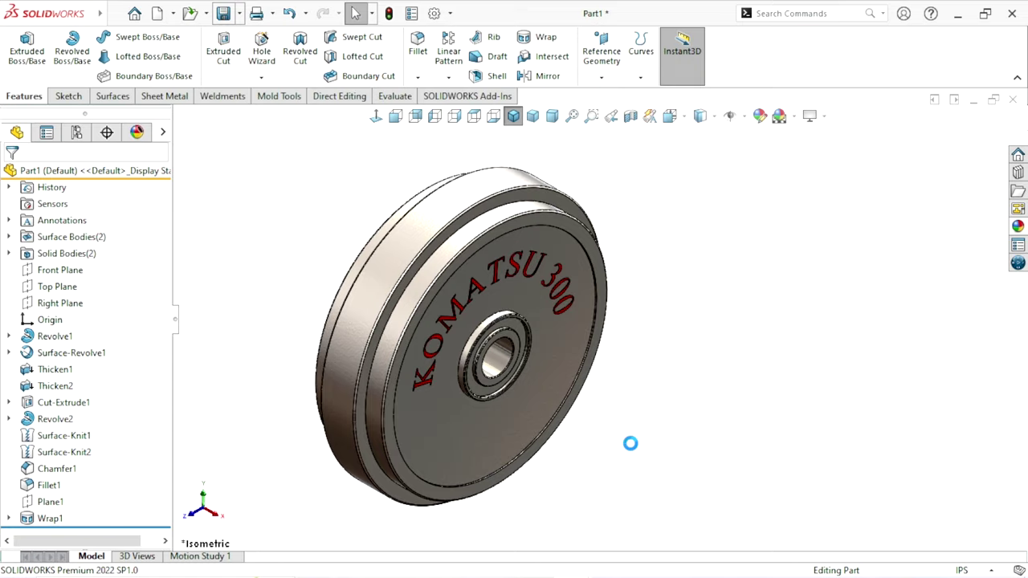
middle_drag(595, 420, 546, 394)
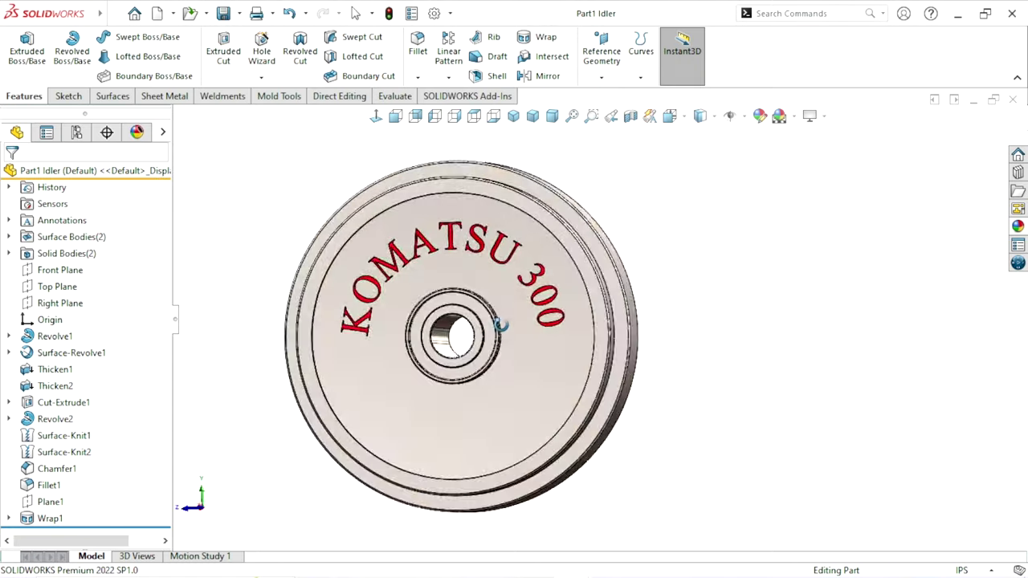
scroll(547, 394, up, 3)
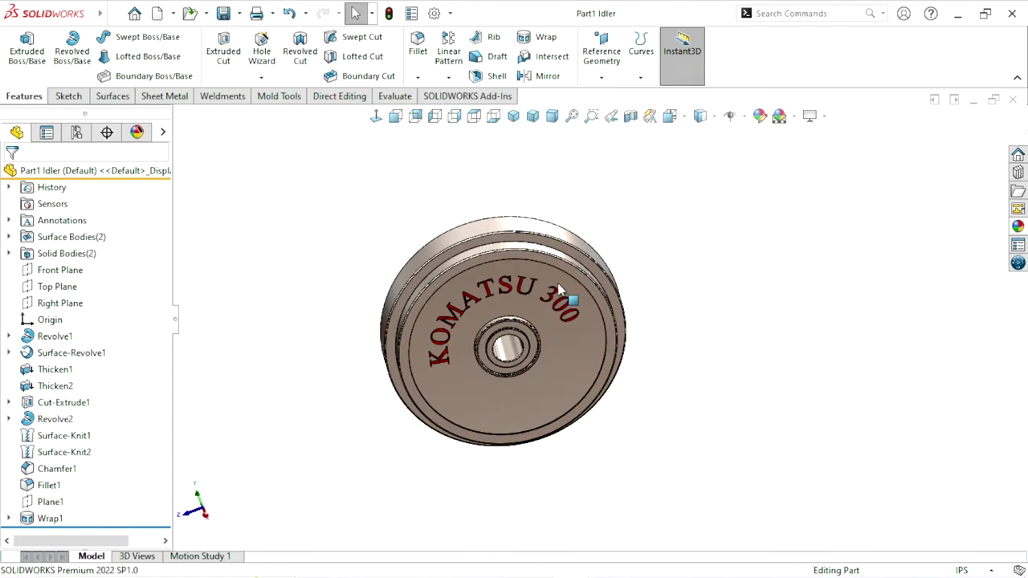
scroll(589, 297, down, 2)
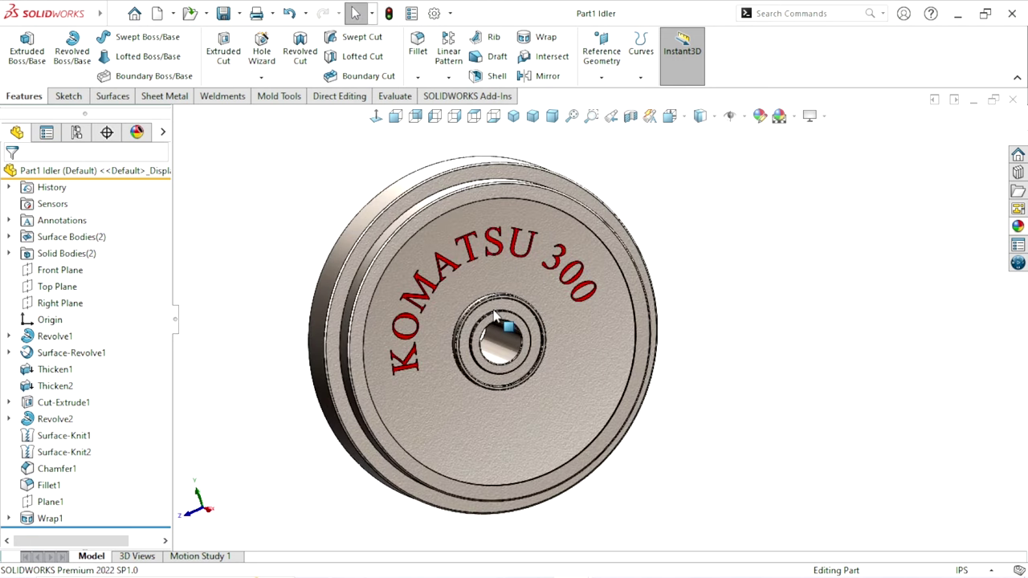
scroll(572, 345, up, 2)
scroll(569, 317, up, 1)
scroll(567, 313, down, 3)
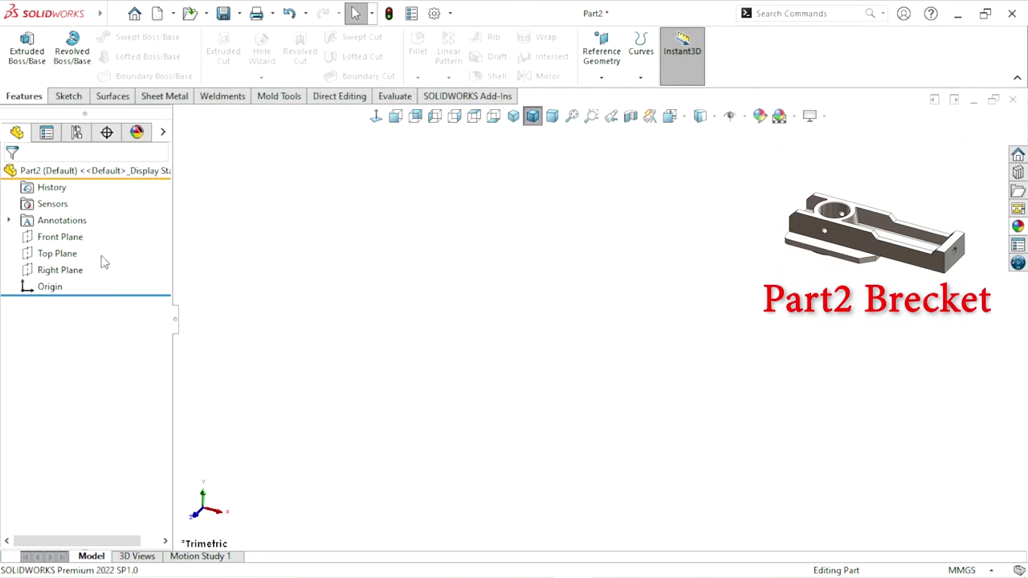
Draw a corner rectangle in a Top Plane sketch and set the document units to IPS
click(58, 253)
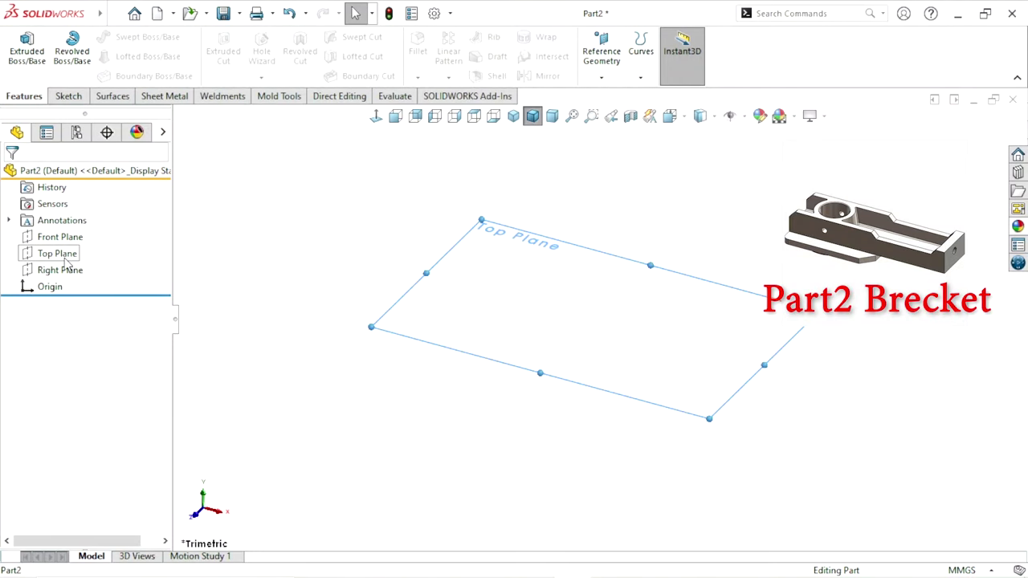
click(77, 235)
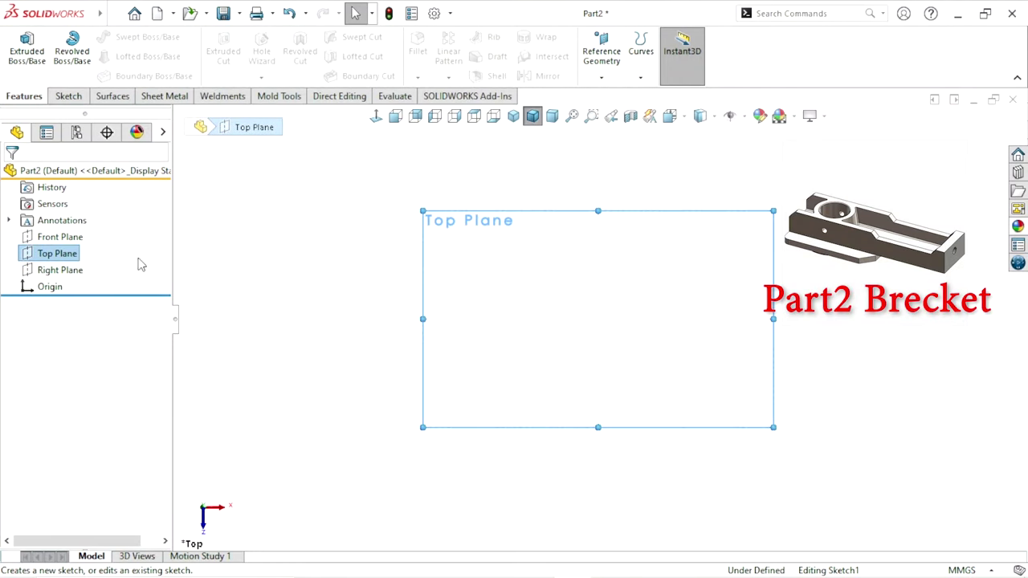
click(103, 59)
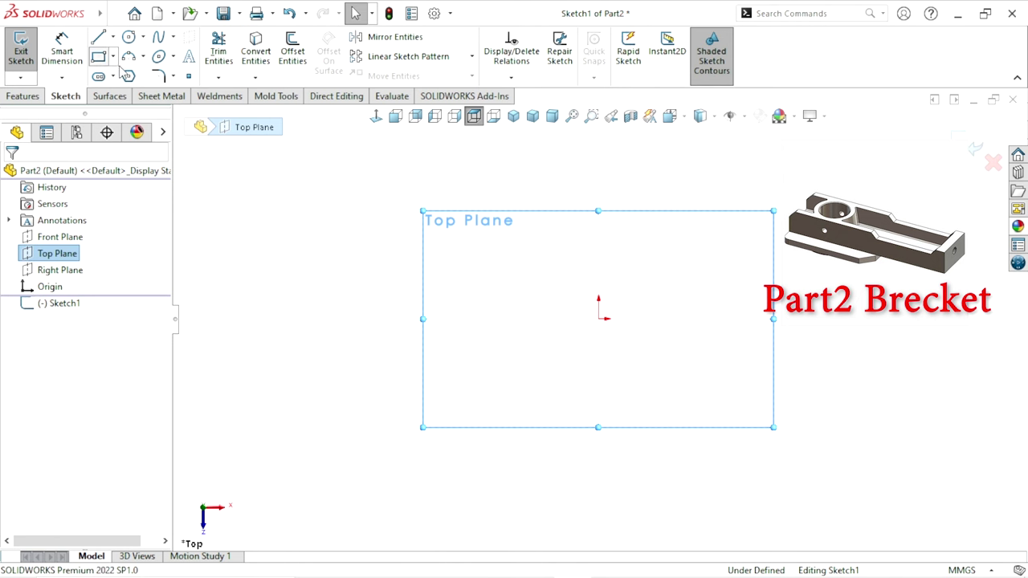
click(103, 63)
click(440, 247)
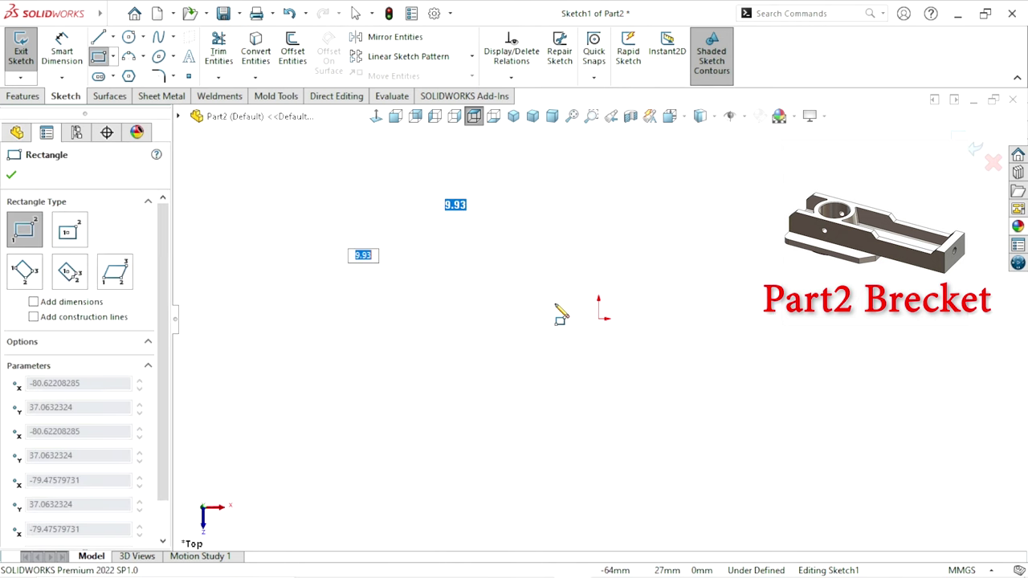
click(836, 402)
right_click(479, 243)
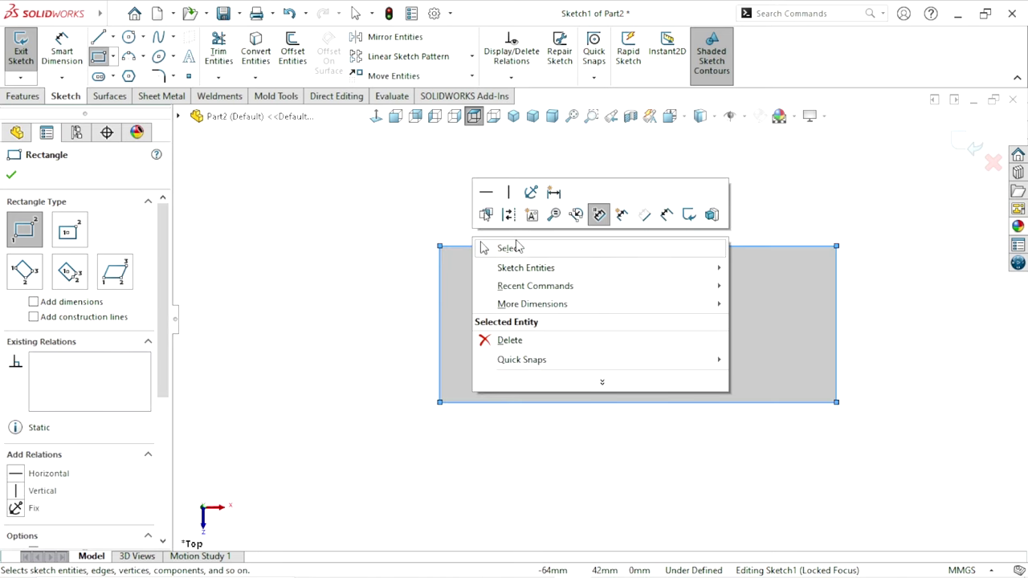
click(512, 246)
click(962, 569)
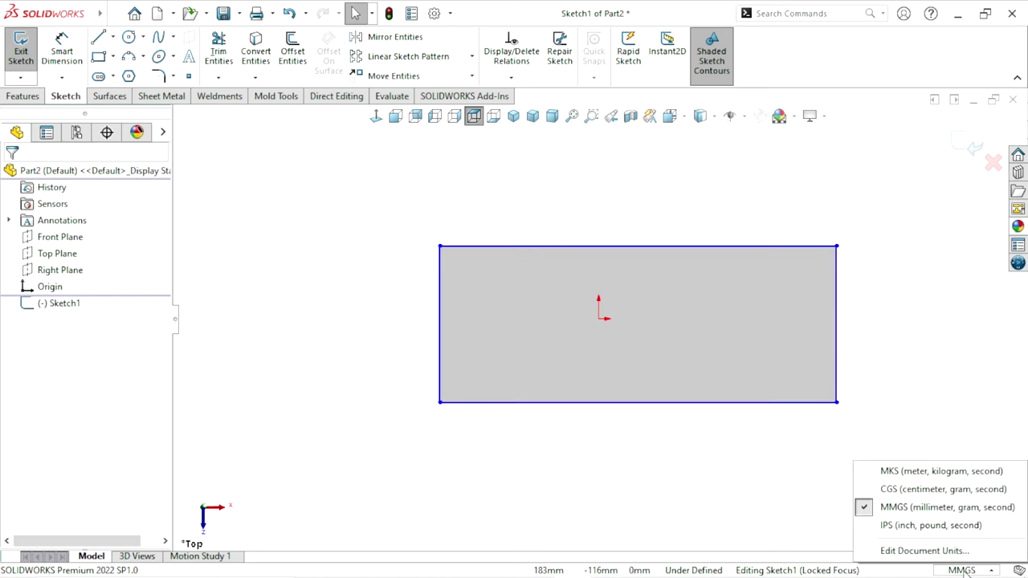
click(930, 526)
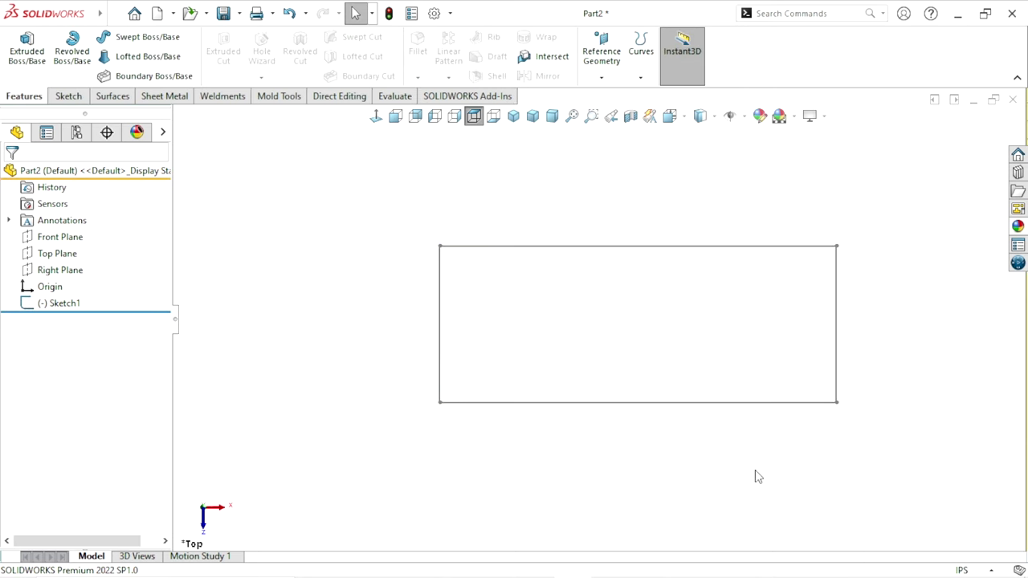
Reopen Sketch1 and select the left edge's midpoint together with the origin
click(505, 248)
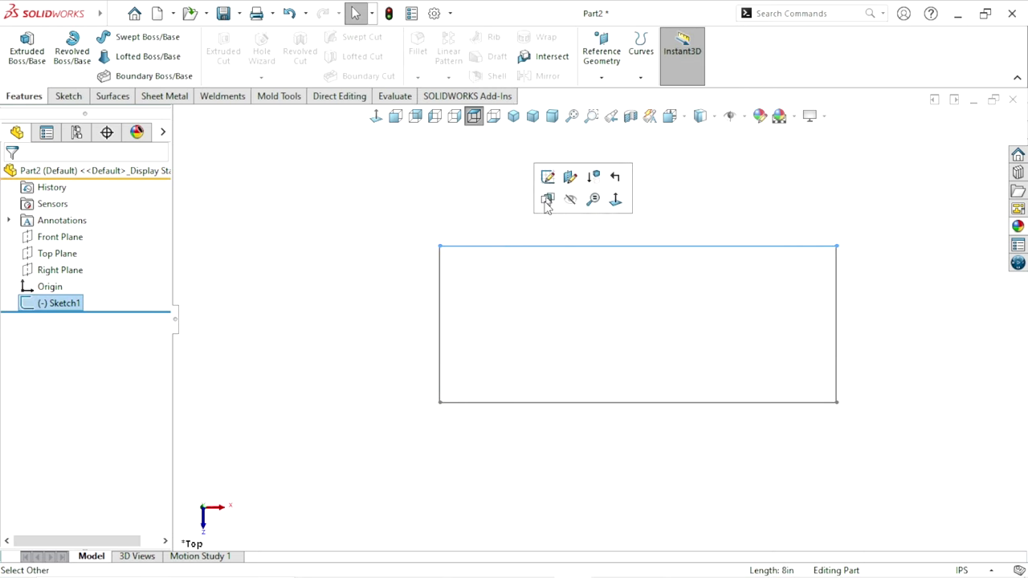
click(546, 175)
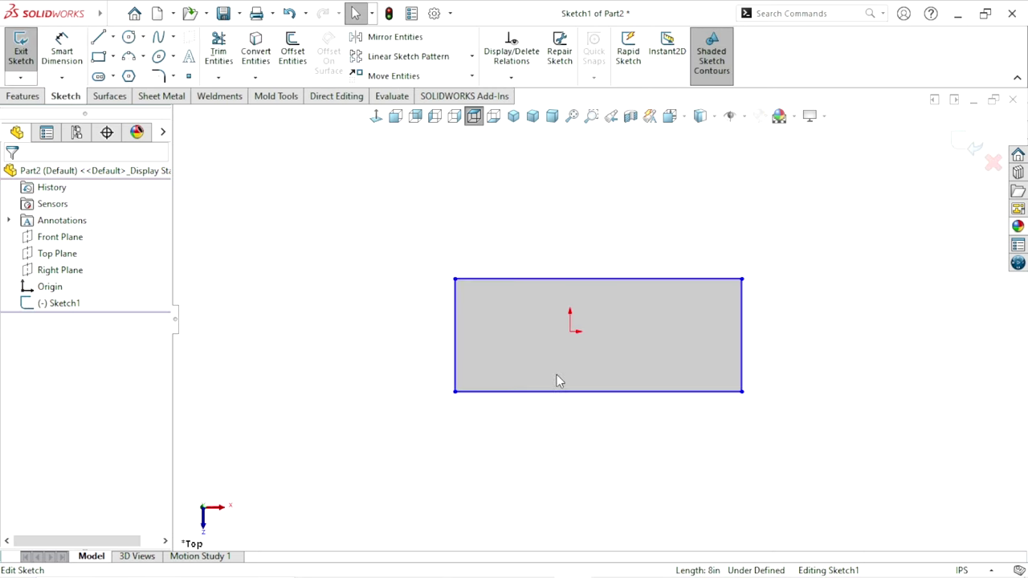
scroll(642, 367, down, 3)
scroll(722, 347, up, 3)
scroll(722, 347, down, 2)
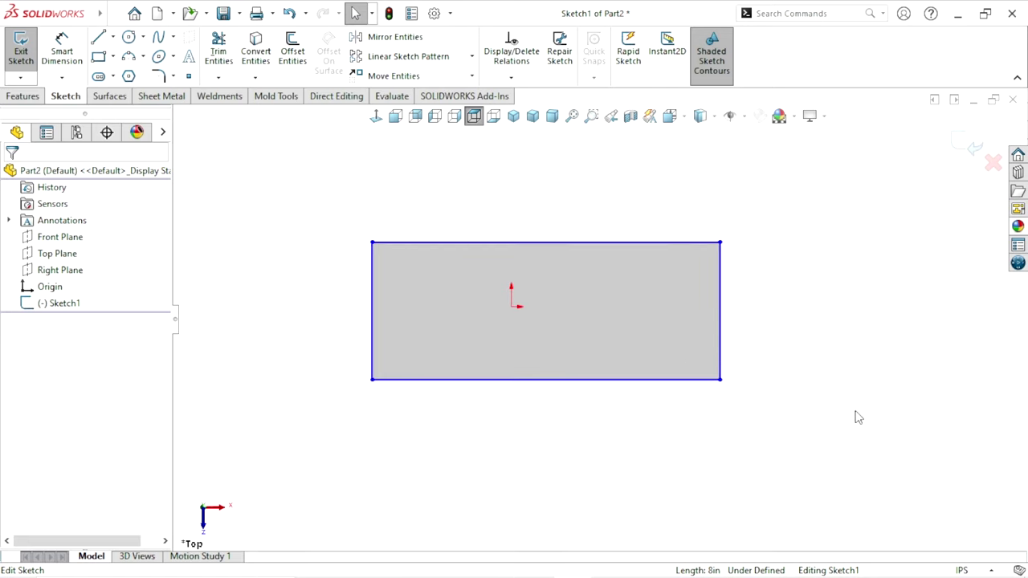
click(372, 312)
ctrl+click(511, 306)
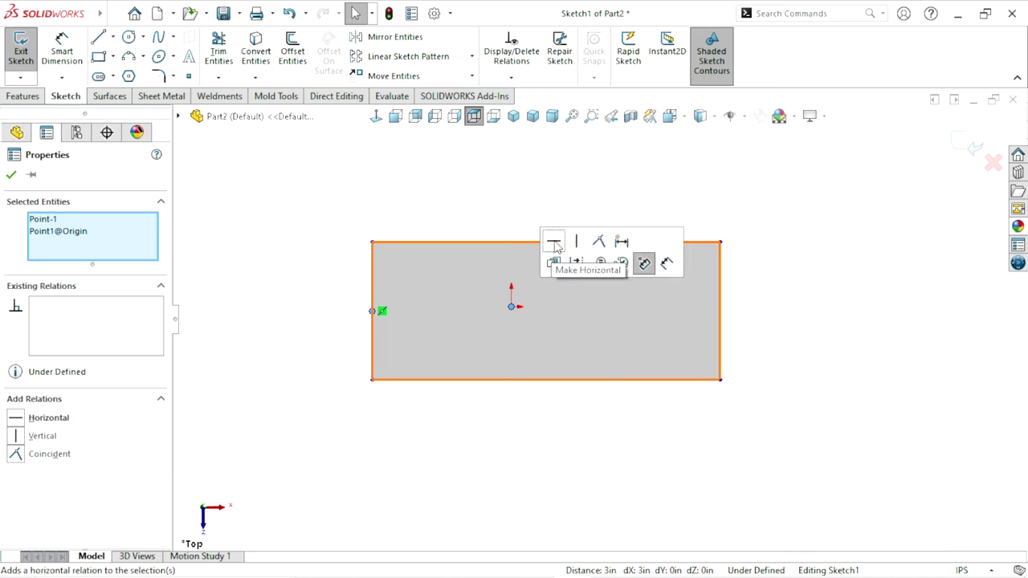
Make the left-edge midpoint horizontal with the origin and dimension the rectangle 8 by 5.75 in
click(555, 243)
click(777, 397)
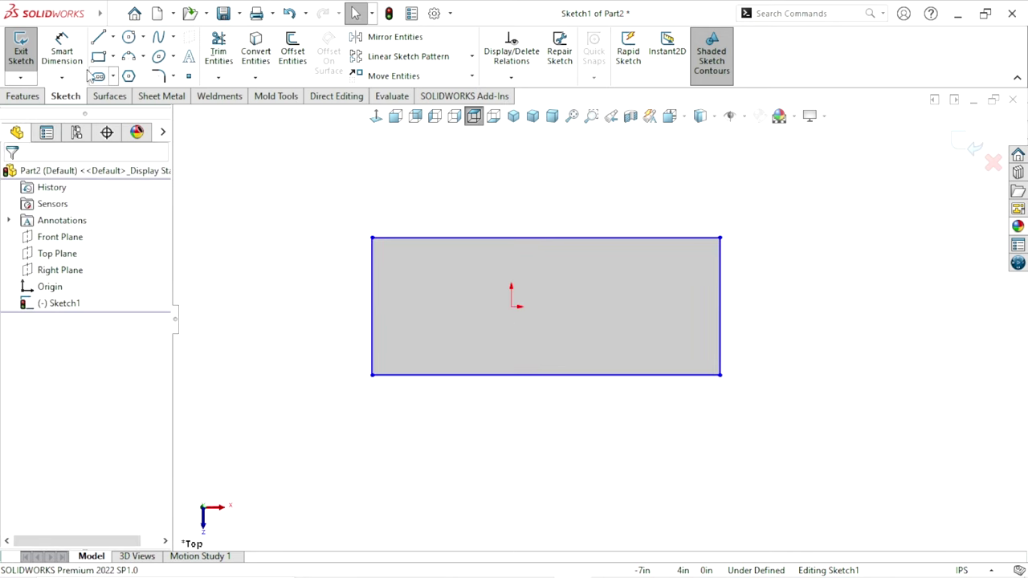
click(61, 50)
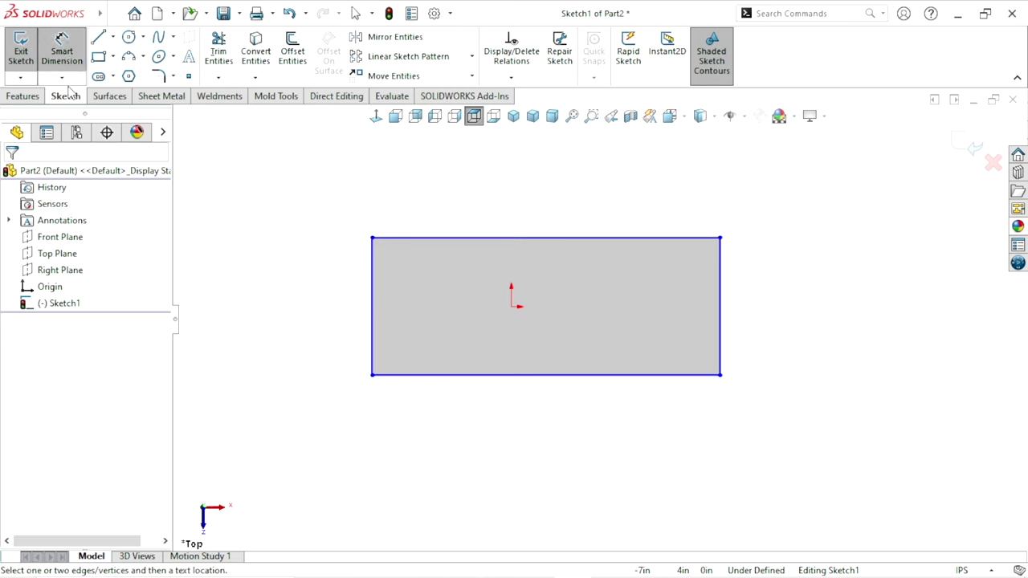
click(514, 237)
click(530, 193)
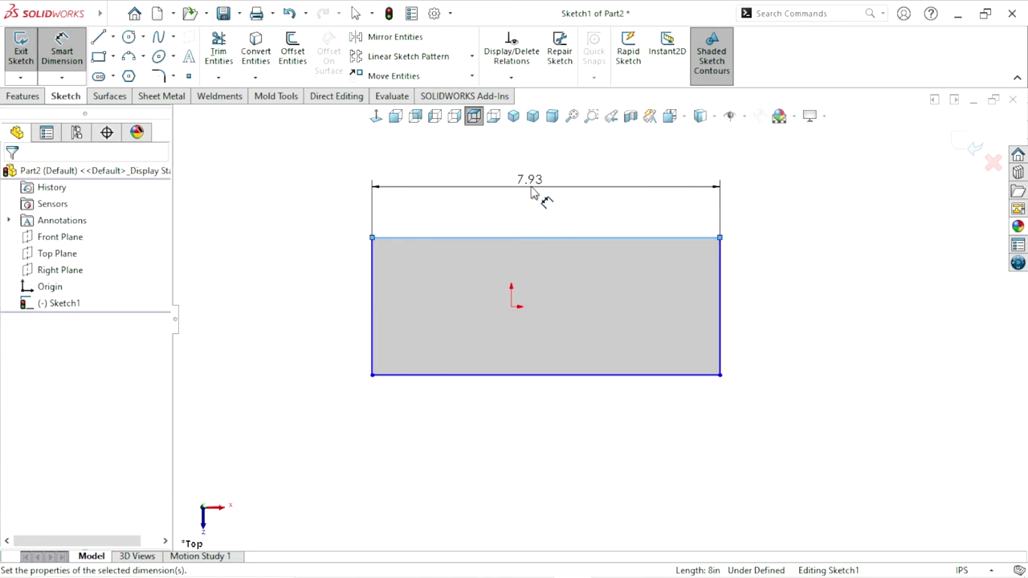
text(8)
key(Return)
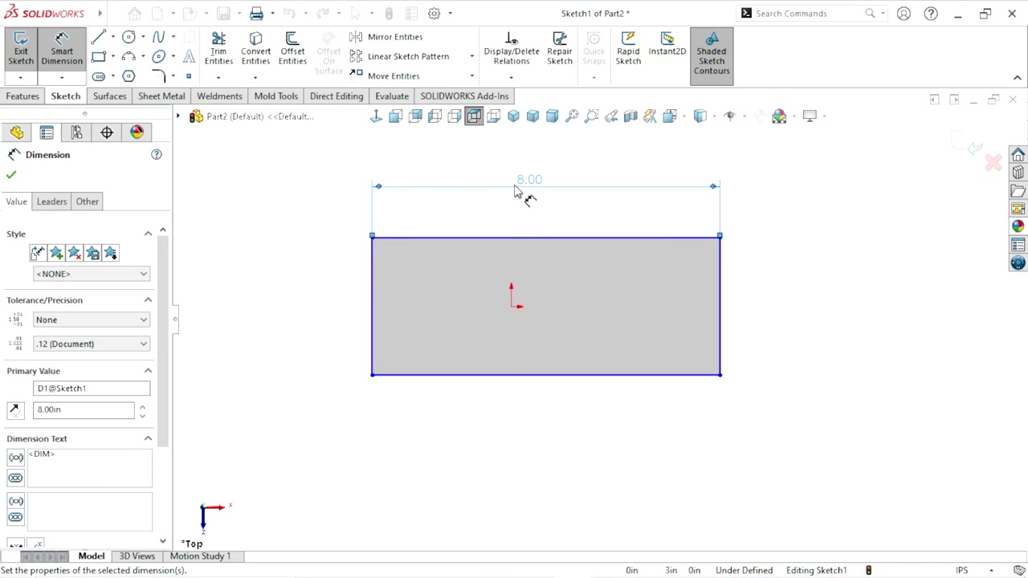
click(373, 313)
click(321, 305)
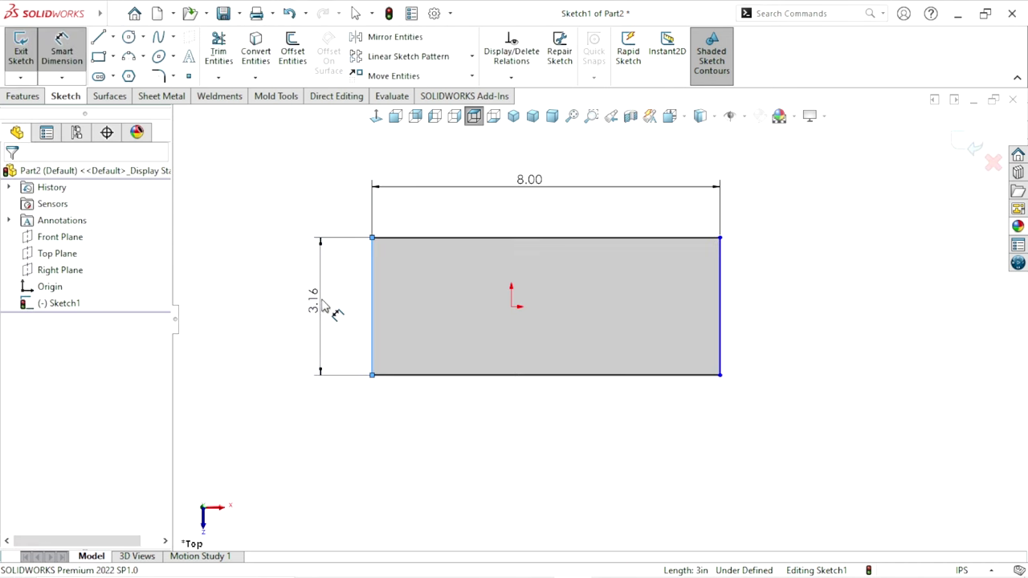
text(5)
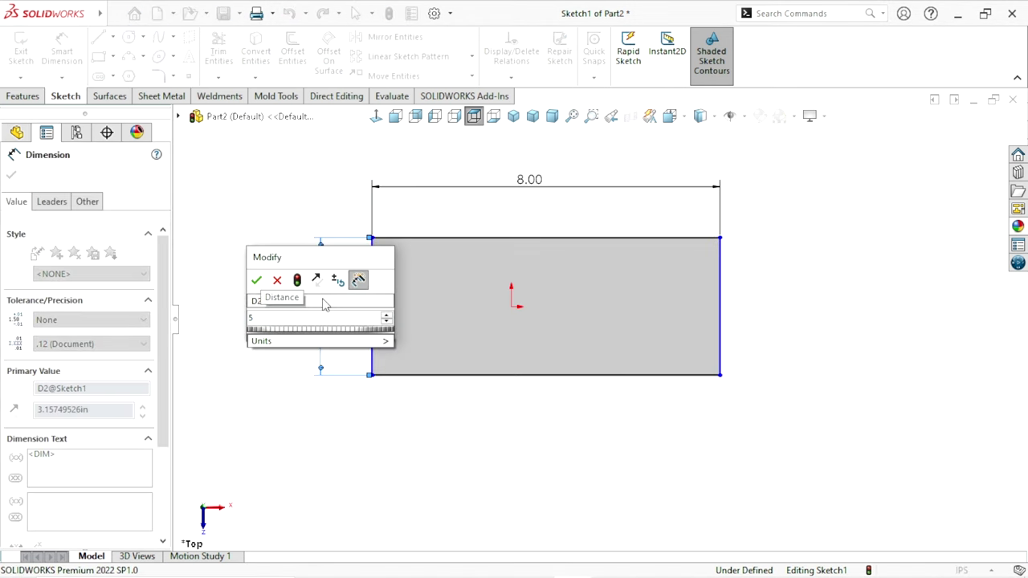
text(.75)
key(Return)
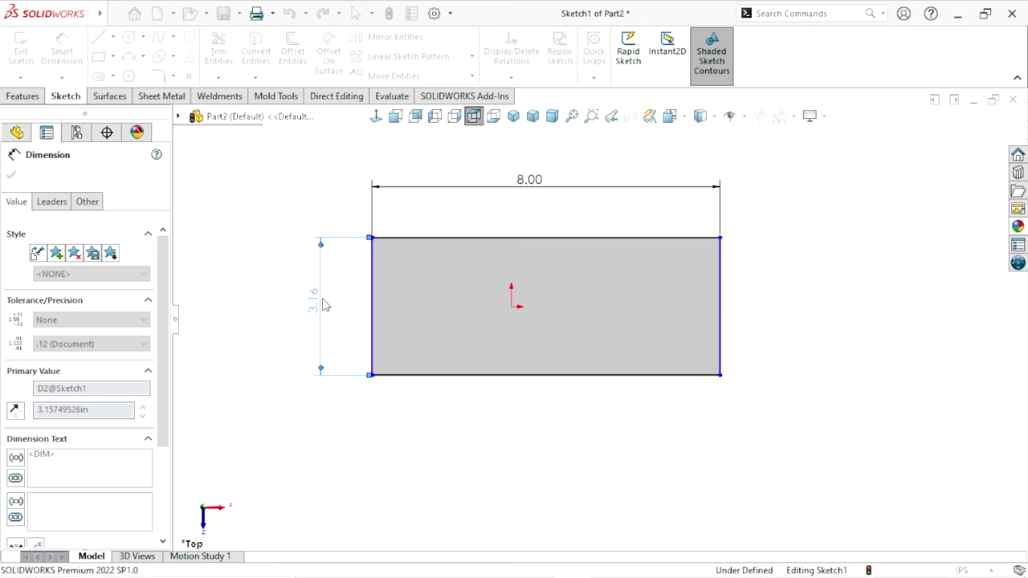
scroll(598, 357, up, 2)
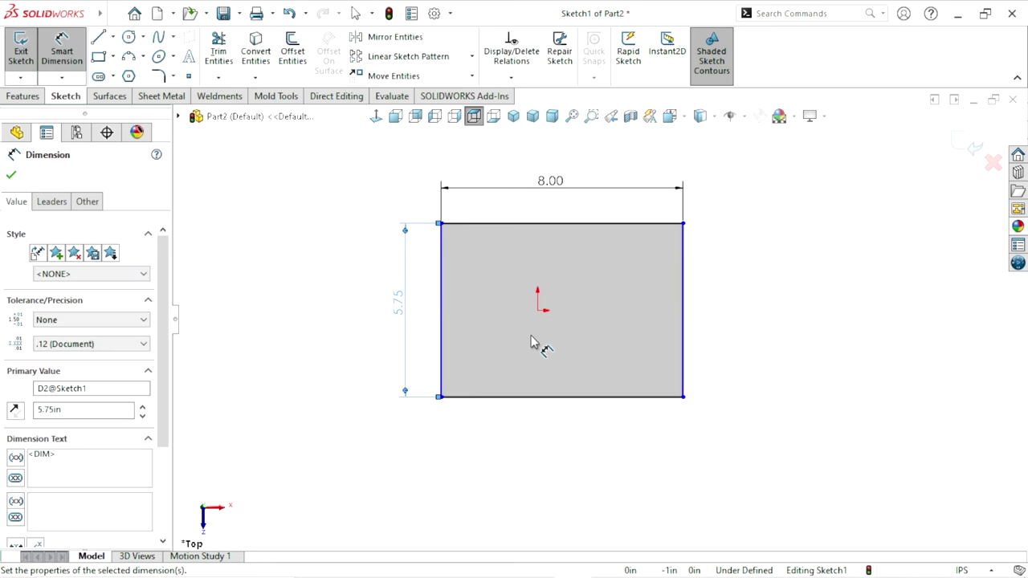
key(Escape)
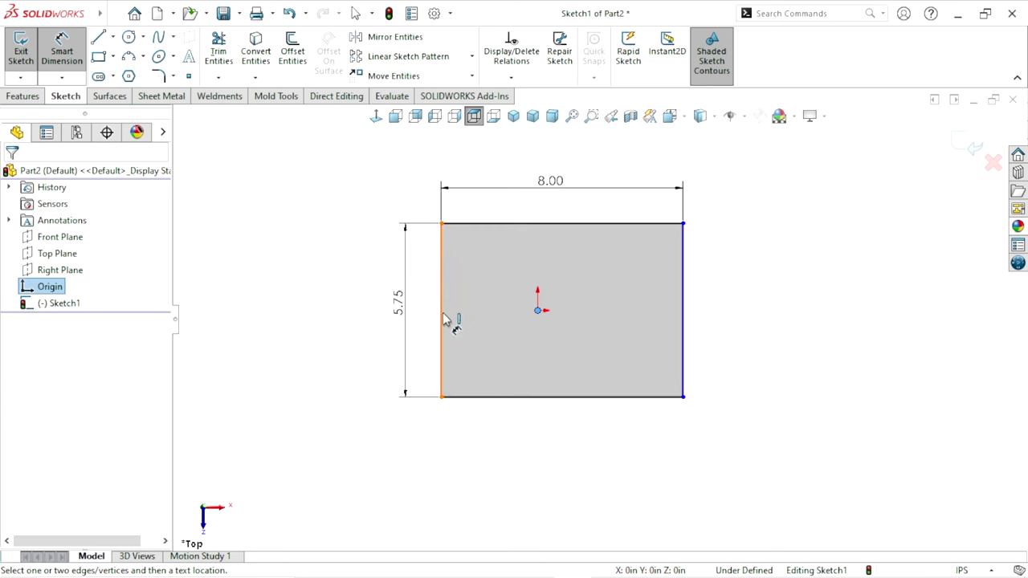
Dimension the rectangle's left edge 3.25 in from the origin
click(446, 319)
click(537, 310)
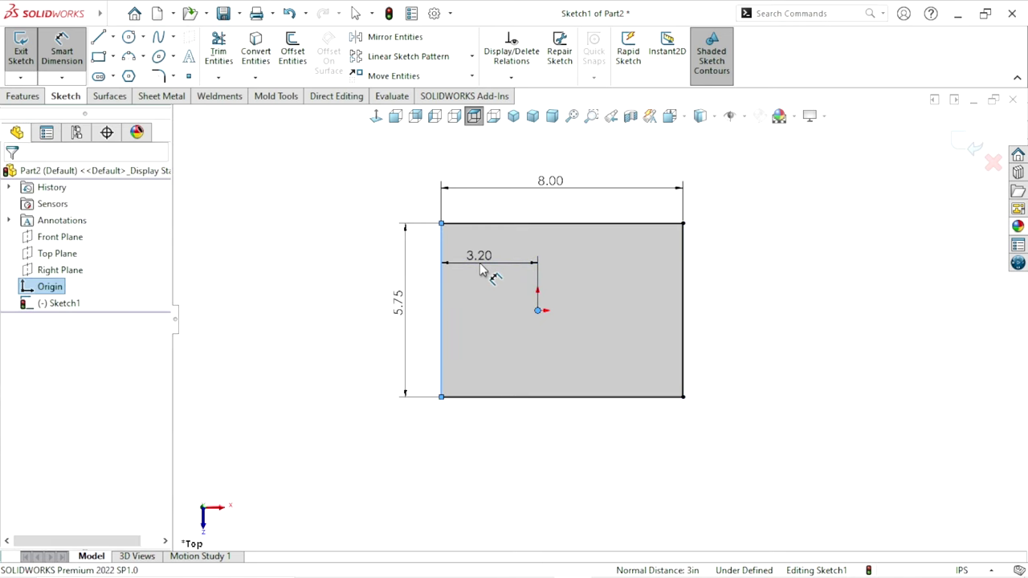
click(484, 273)
text(3.25)
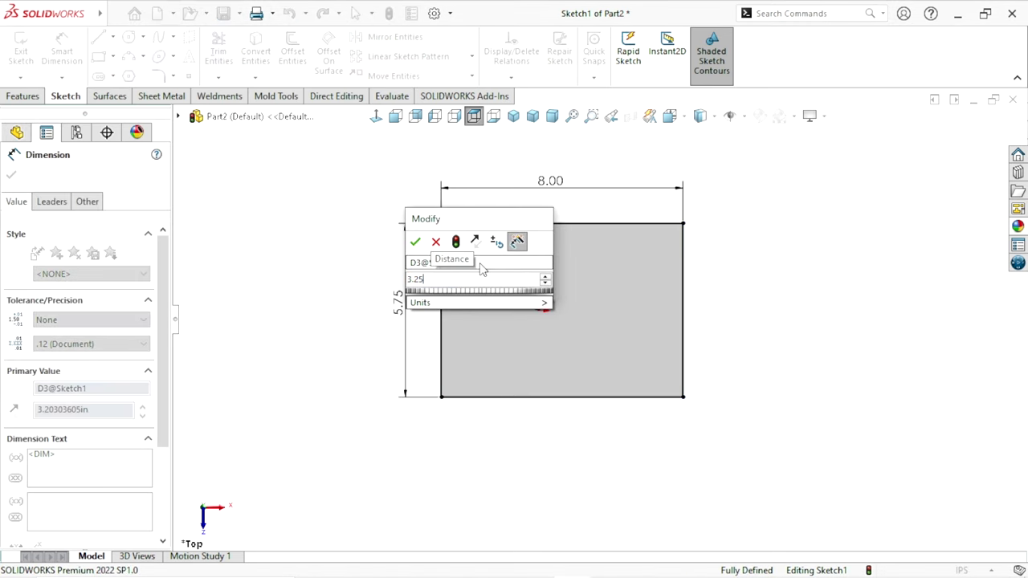
key(Return)
key(Escape)
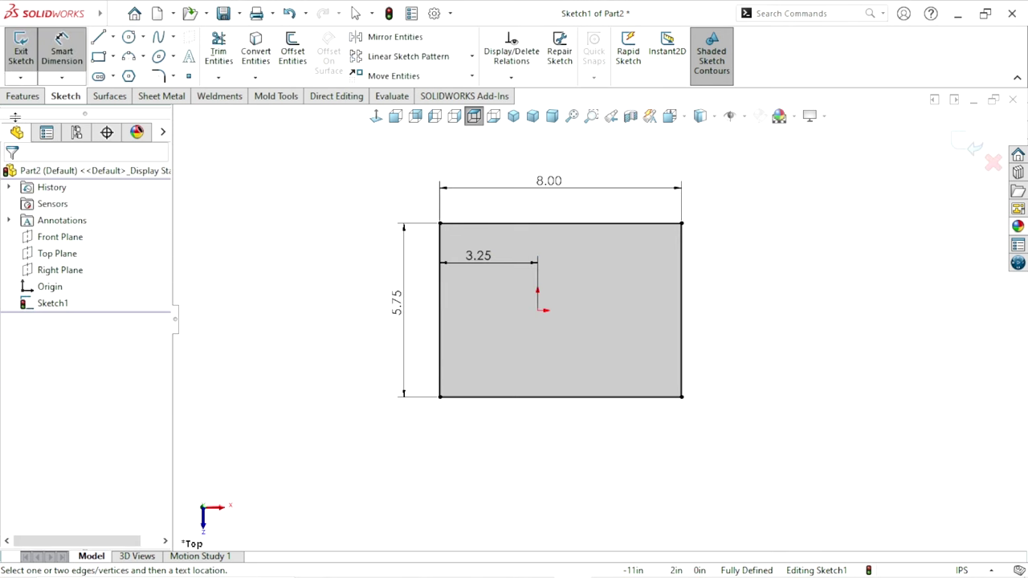
click(22, 95)
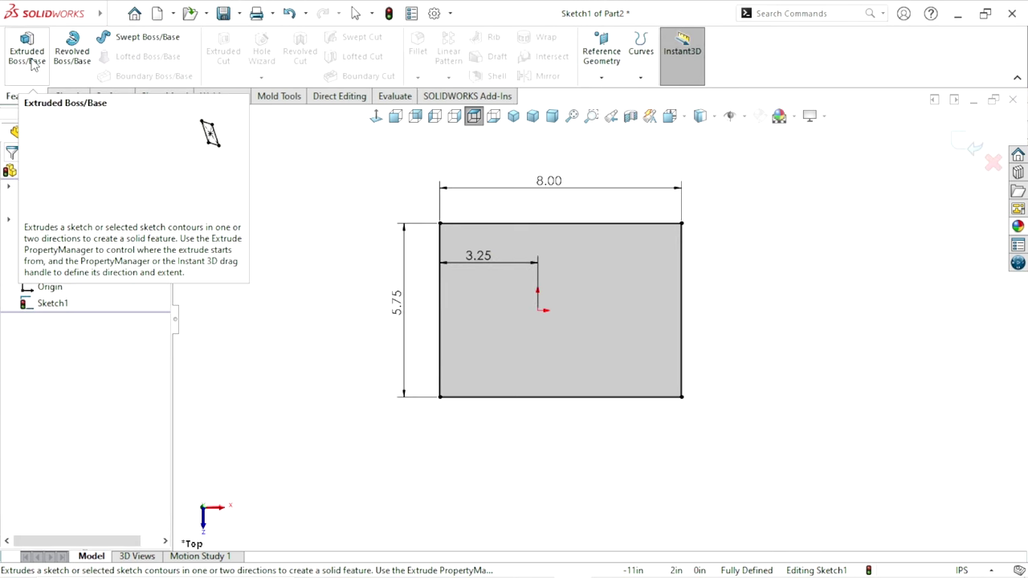
Extrude Sketch1 as a Blind boss 0.5 in deep to form the plate
click(32, 63)
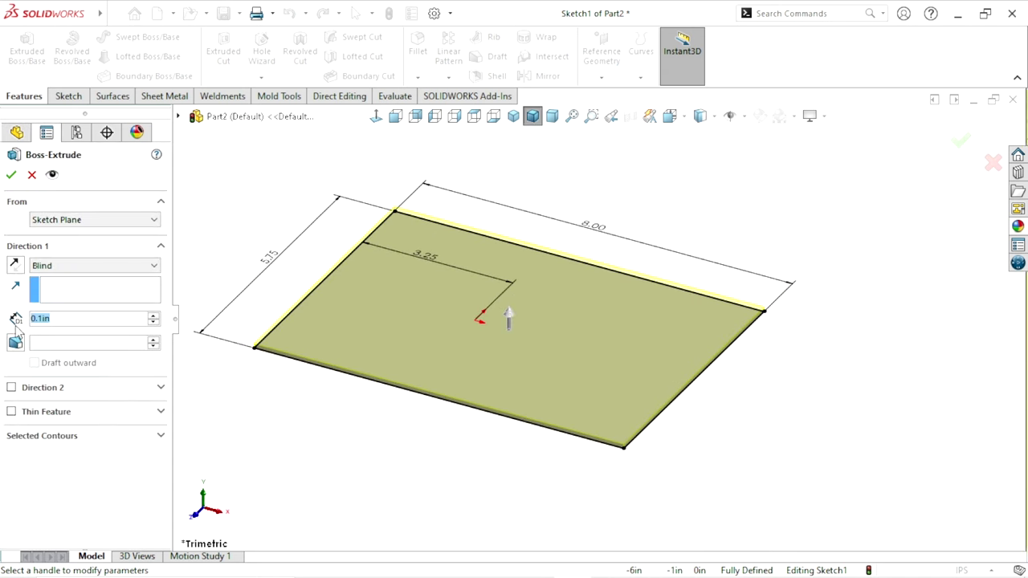
text(0.5)
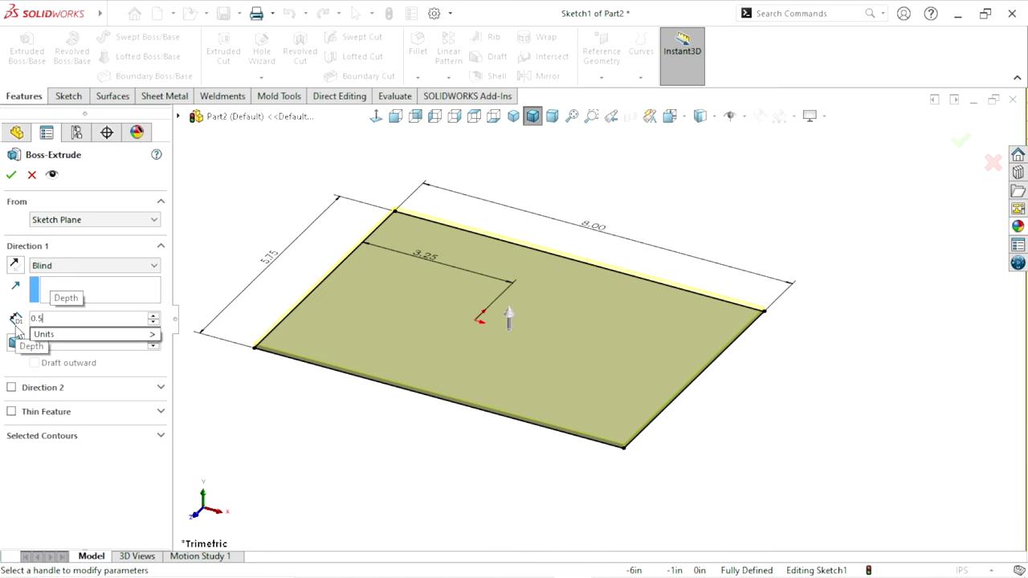
key(Return)
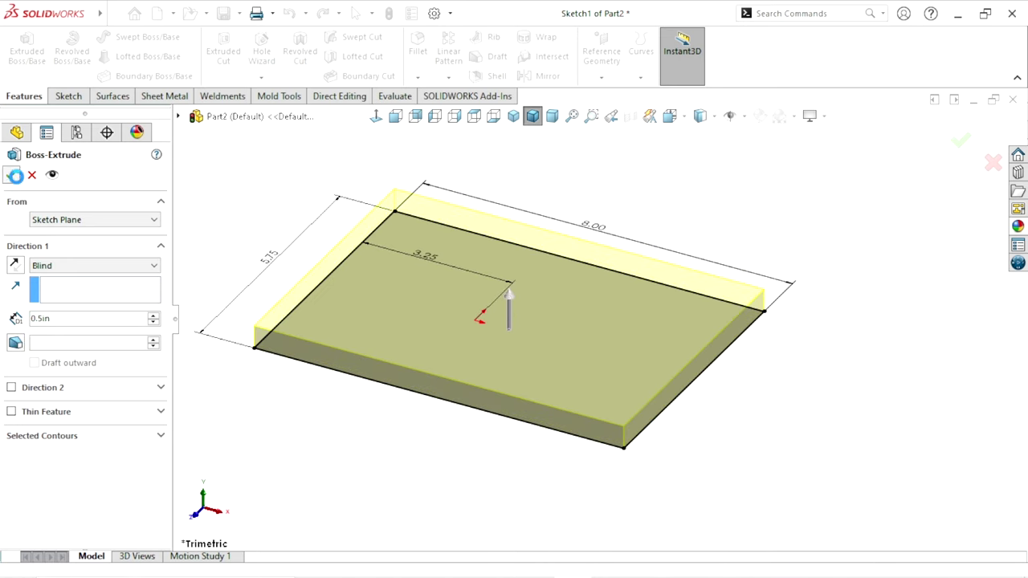
click(11, 175)
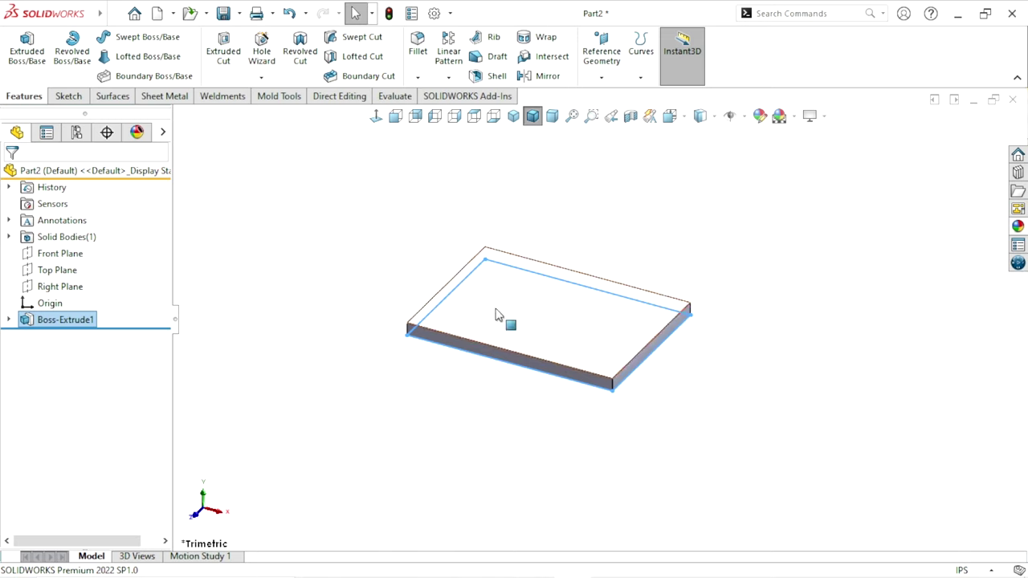
Switch to the Isometric view and start a new sketch on the plate's top face
click(512, 118)
click(448, 423)
scroll(463, 412, down, 3)
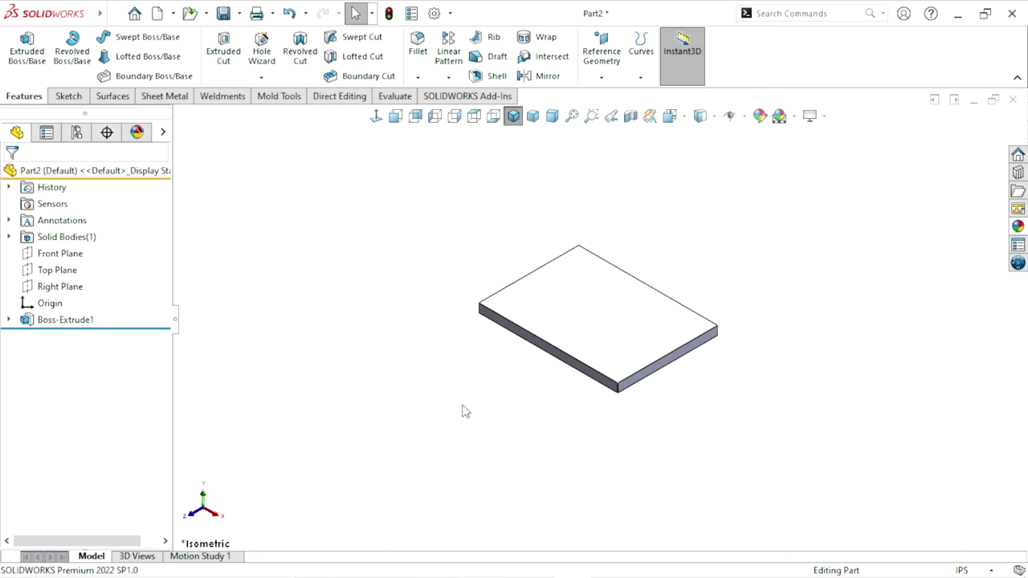
scroll(746, 337, up, 1)
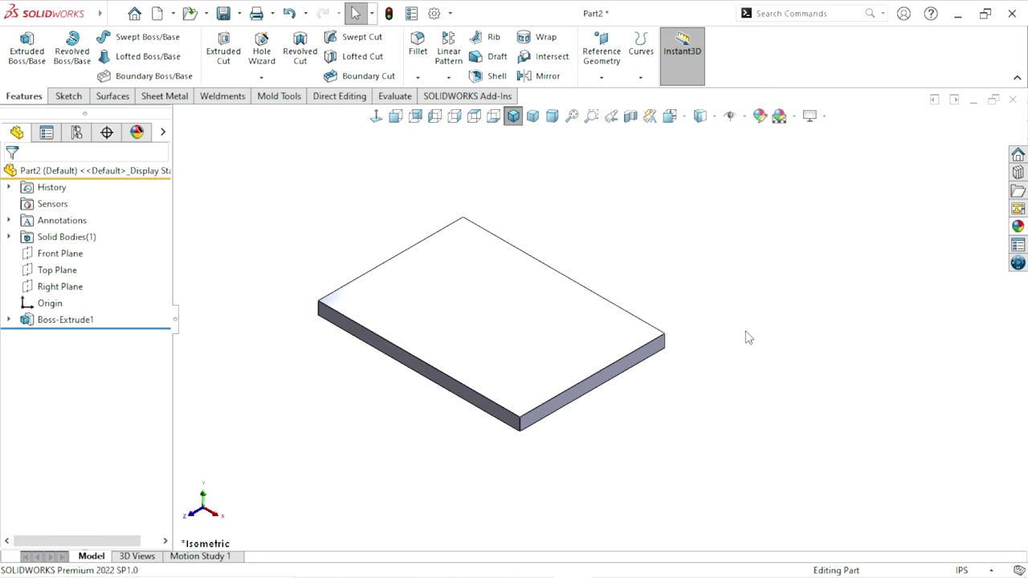
click(521, 328)
click(581, 273)
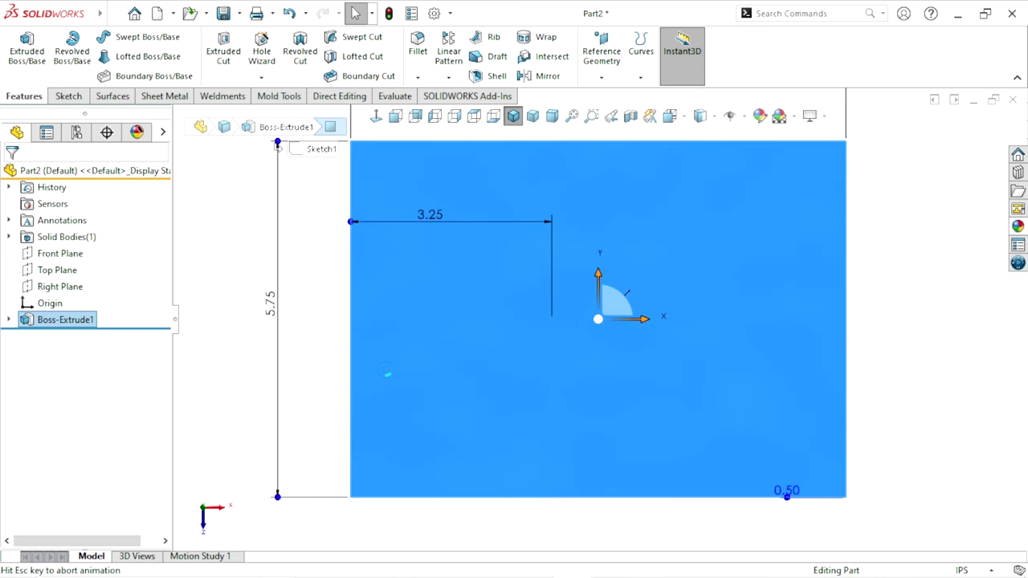
scroll(782, 331, down, 2)
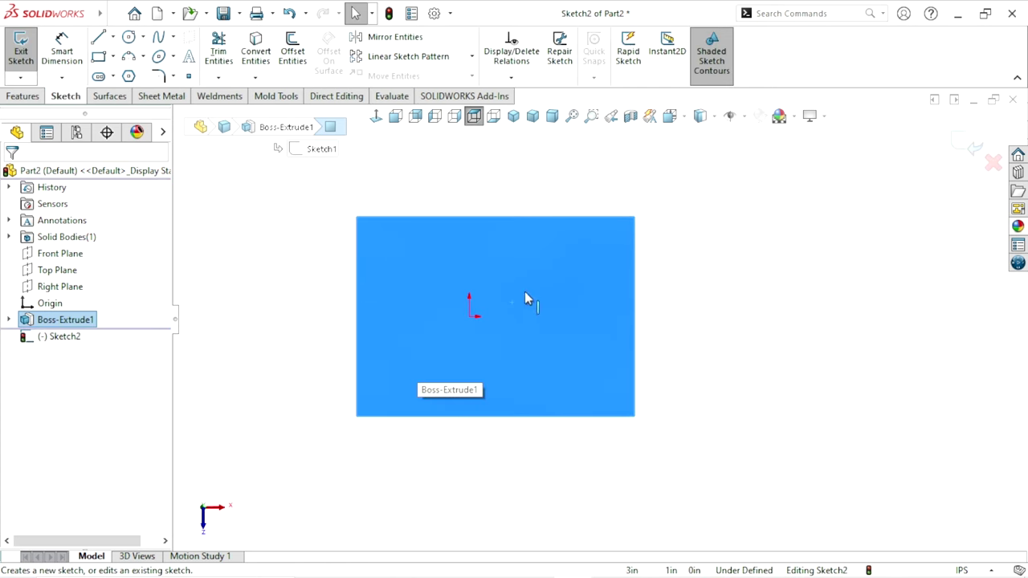
Draw a corner rectangle past the plate's right side, its right-edge midpoint horizontal with the origin
click(100, 57)
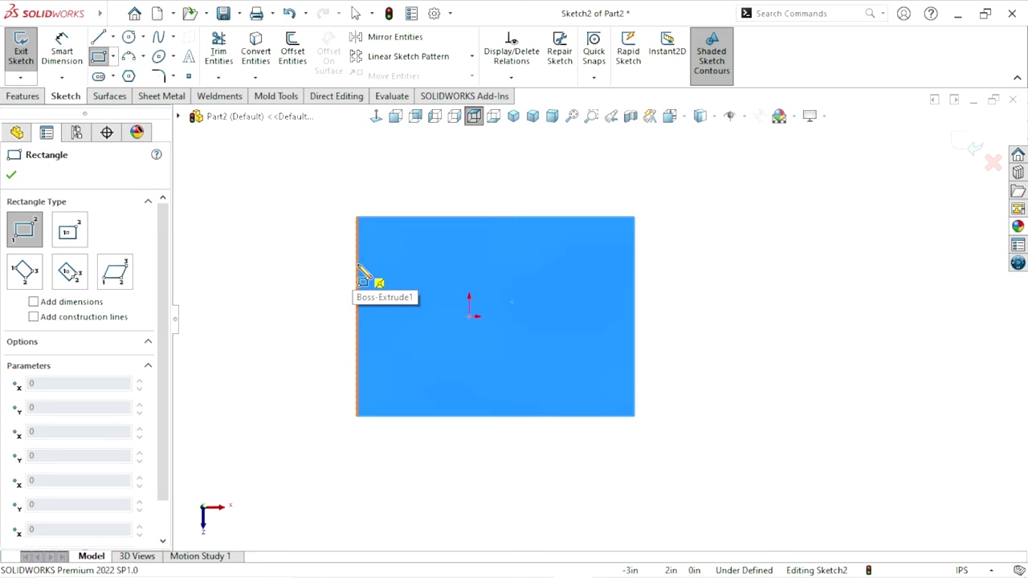
click(357, 258)
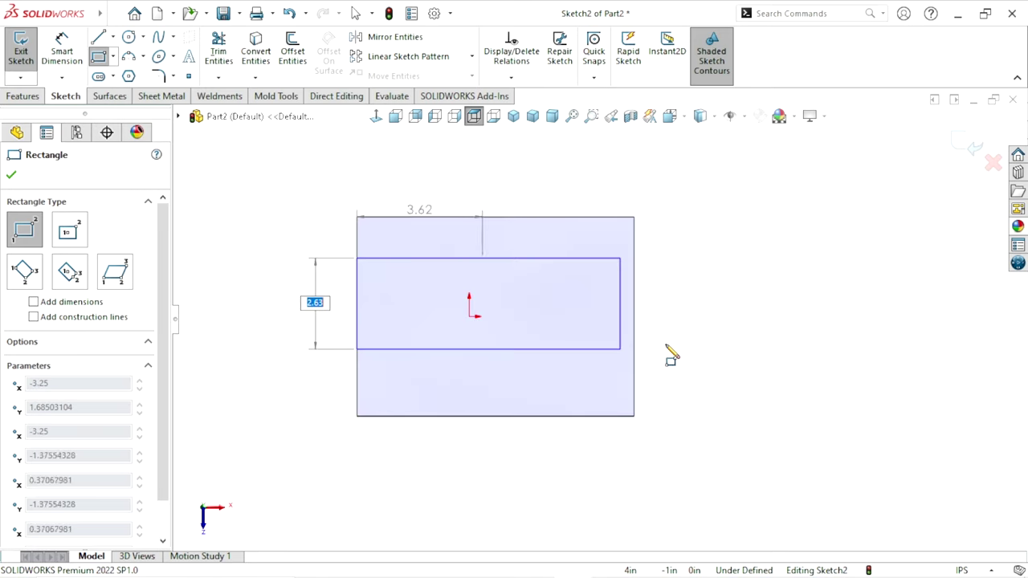
click(888, 373)
right_click(721, 249)
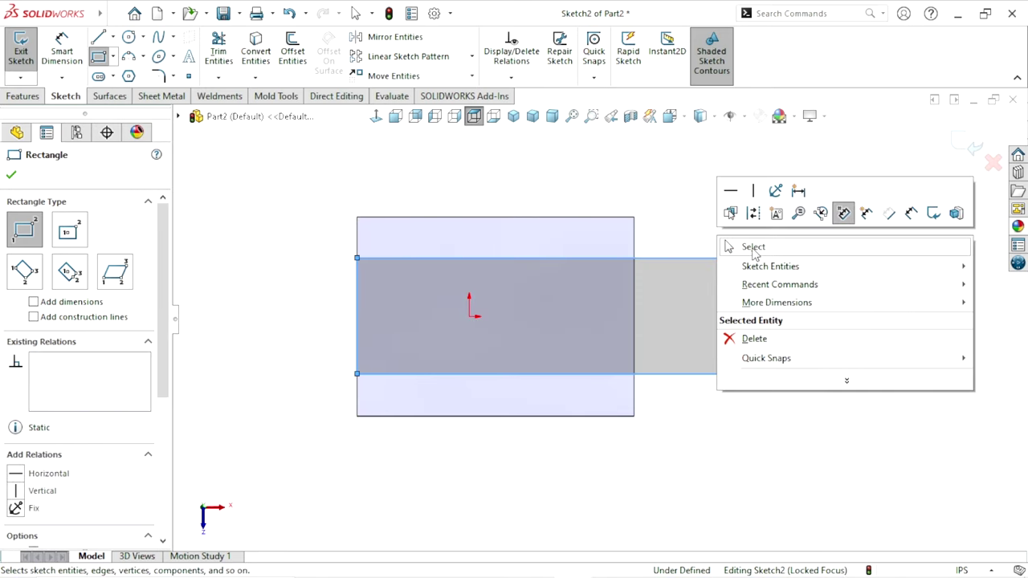
click(739, 243)
scroll(569, 402, up, 3)
scroll(691, 321, down, 2)
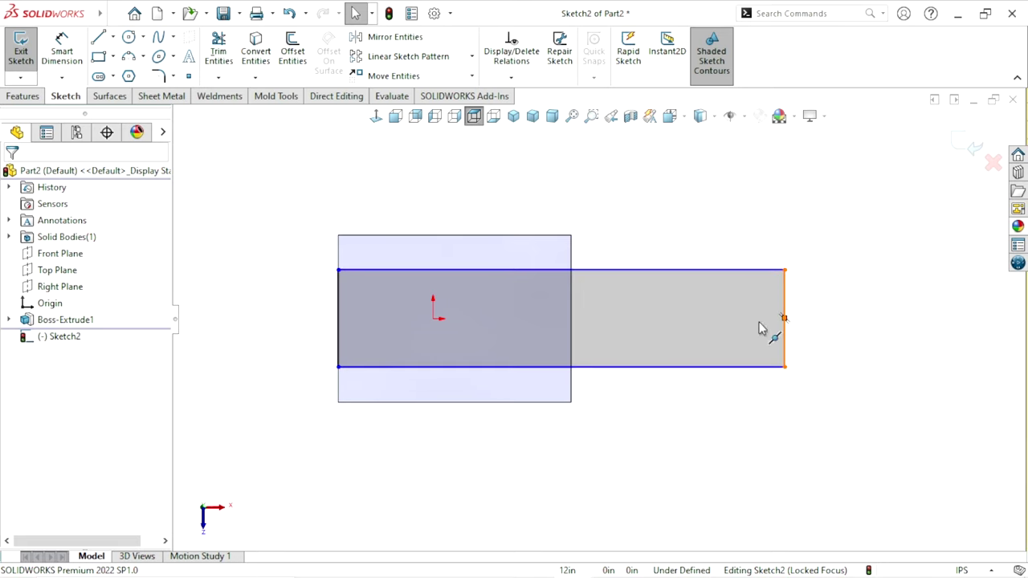
click(785, 323)
click(433, 319)
ctrl+click(433, 320)
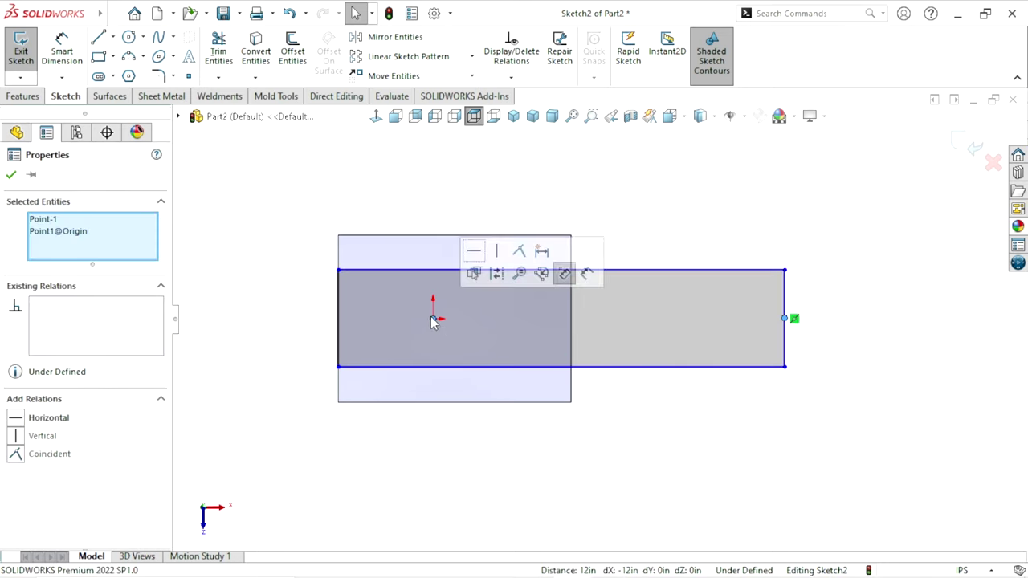
click(476, 252)
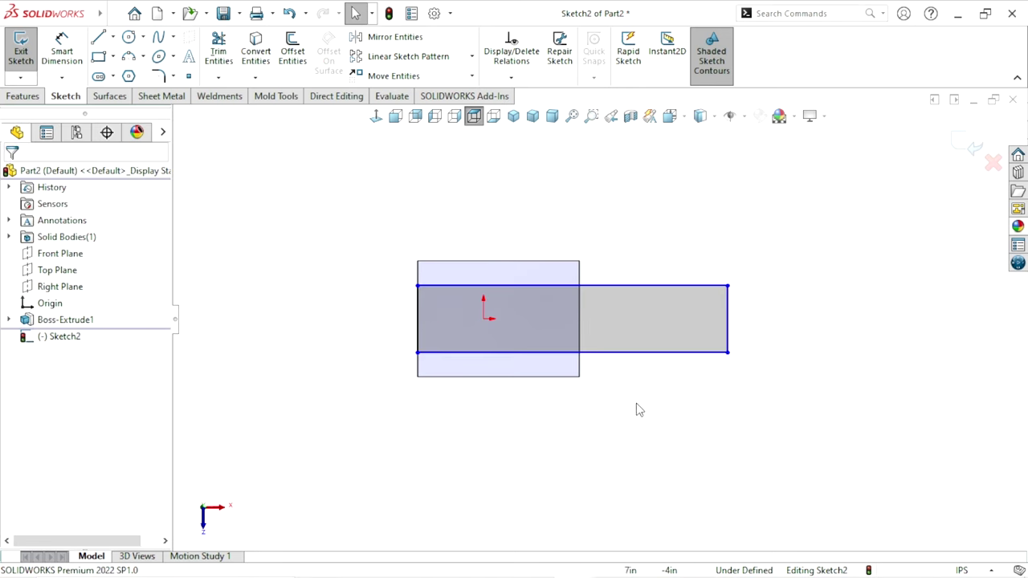
Add an 11 in length dimension to the top edge, then delete it
click(61, 47)
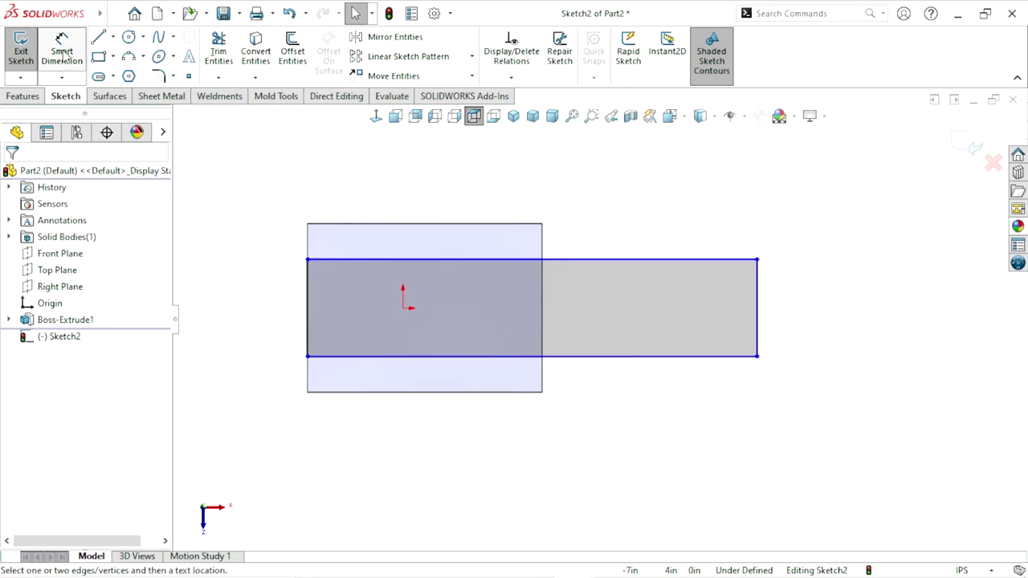
click(521, 259)
click(518, 187)
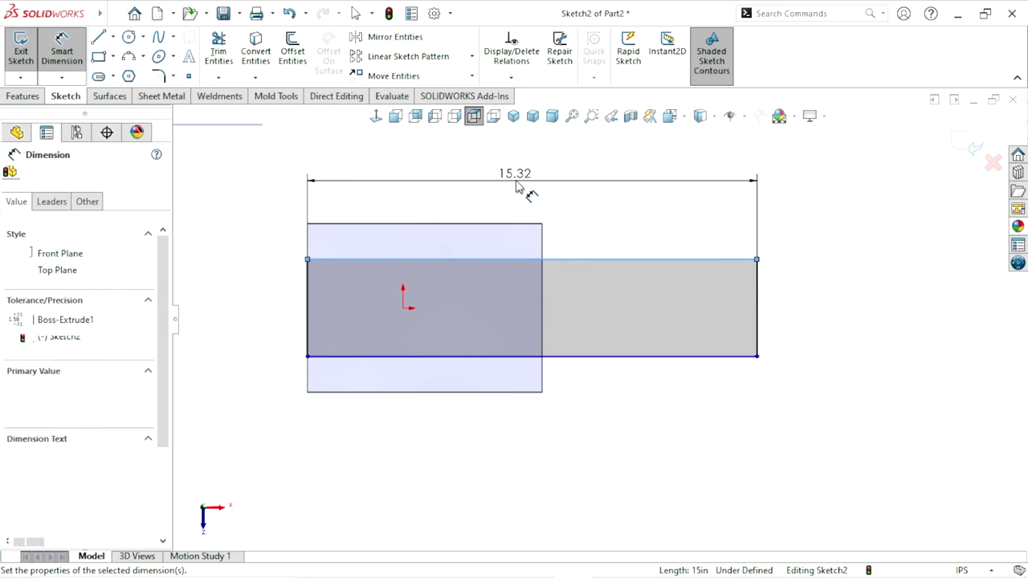
text(11)
key(Return)
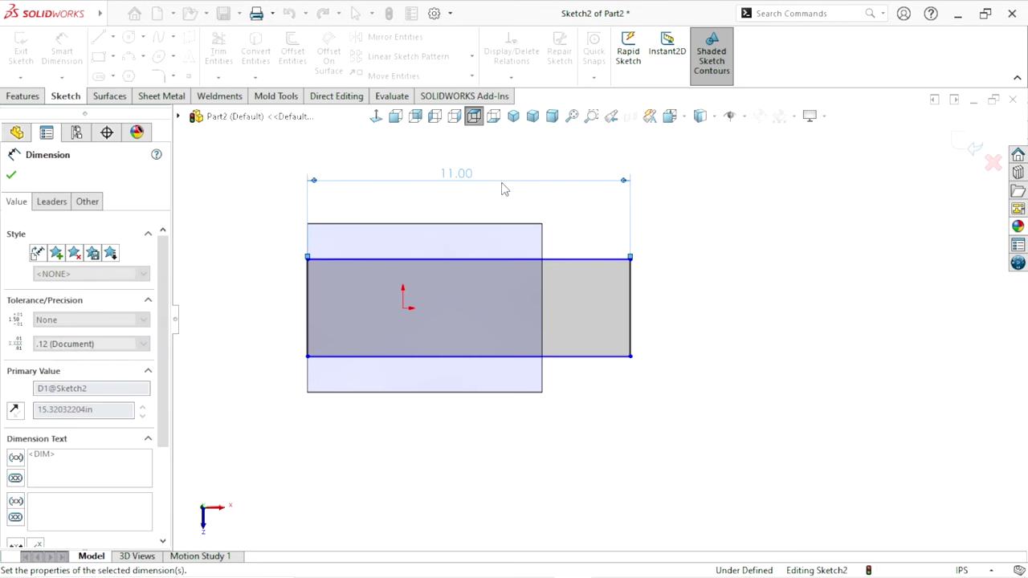
scroll(474, 358, up, 2)
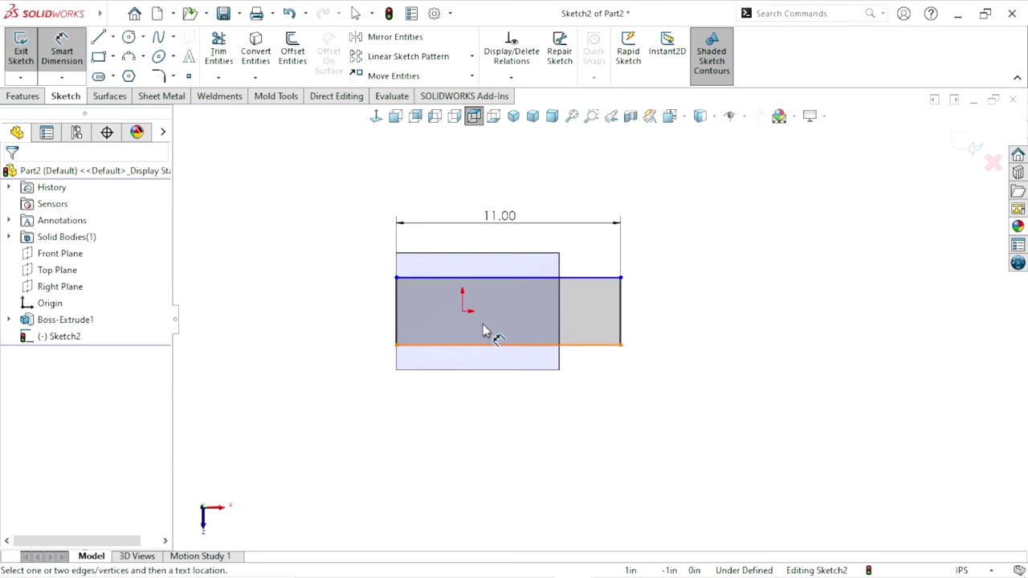
scroll(486, 329, down, 1)
click(509, 203)
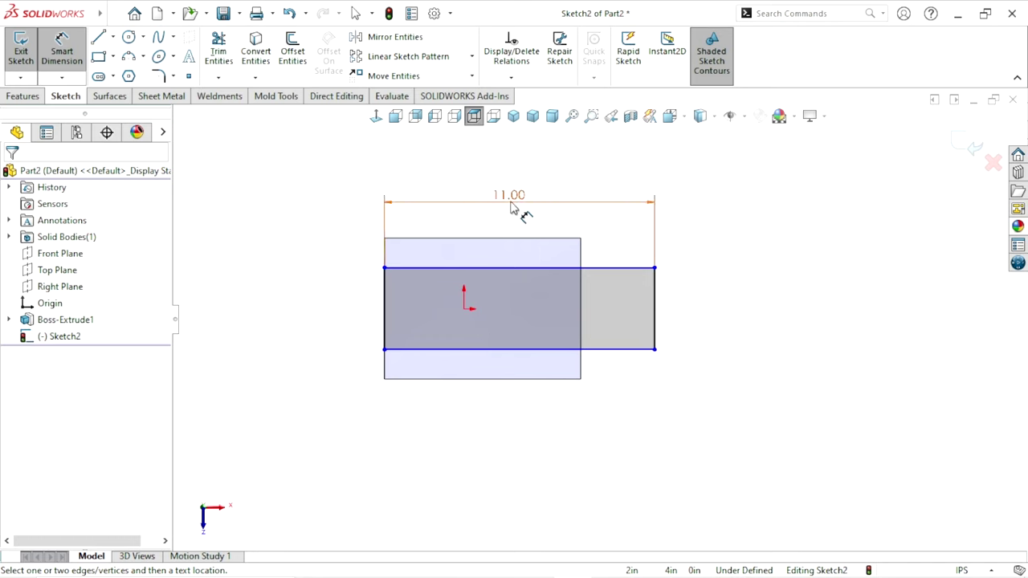
key(Delete)
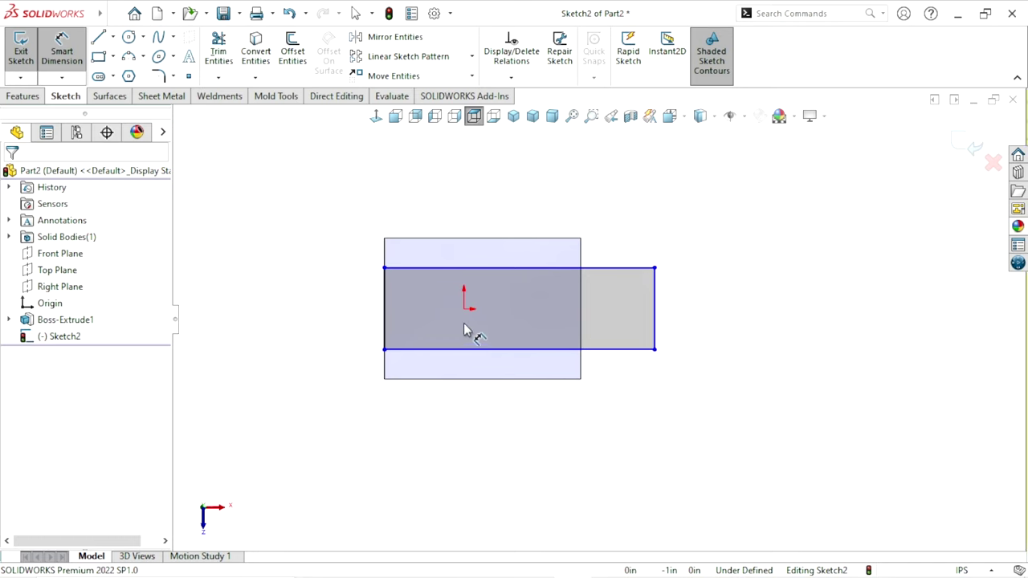
Dimension the rectangle's right edge 11 in from the origin
click(464, 309)
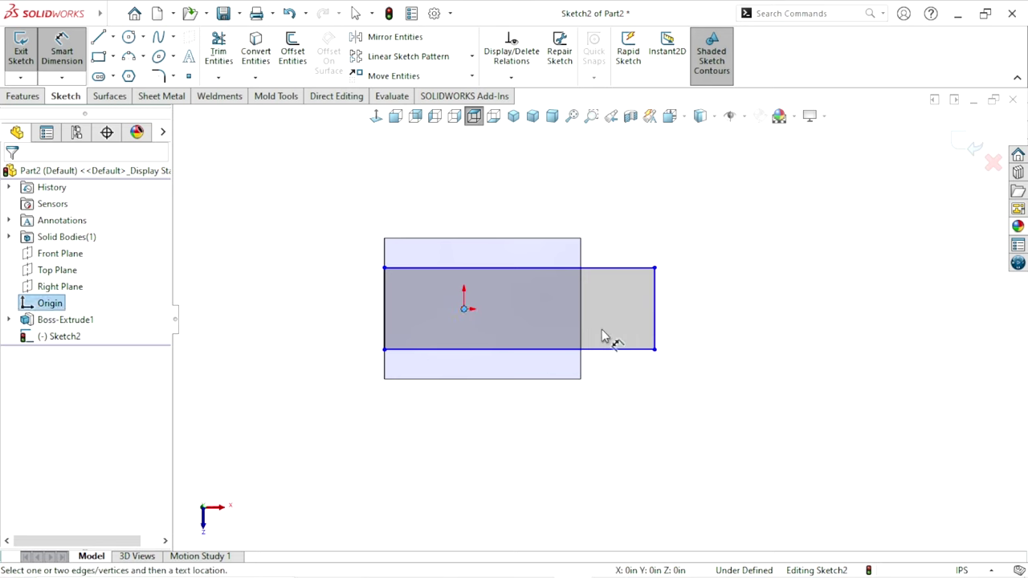
click(656, 315)
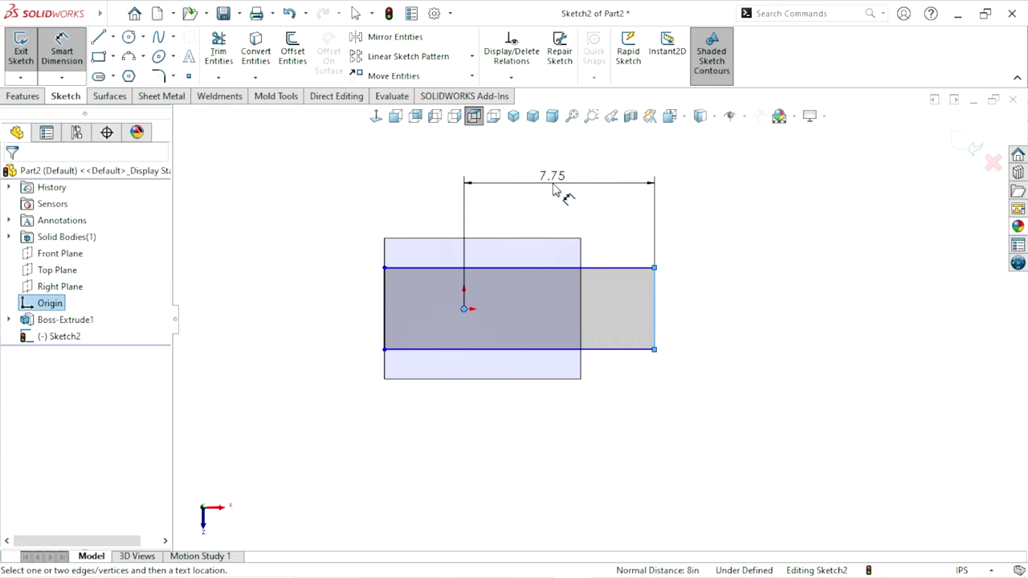
click(552, 190)
text(11)
key(Return)
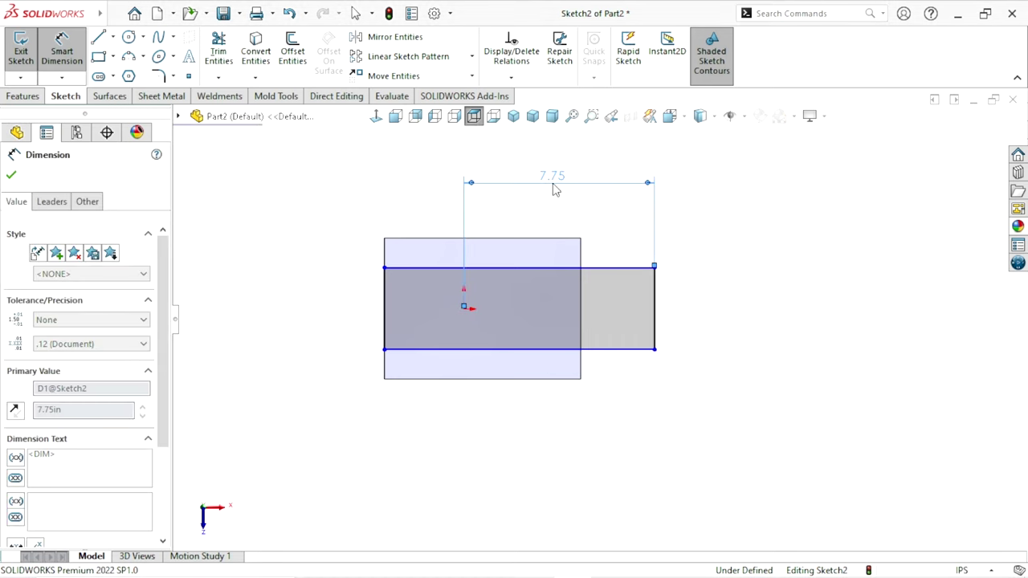
click(601, 420)
scroll(505, 378, up, 2)
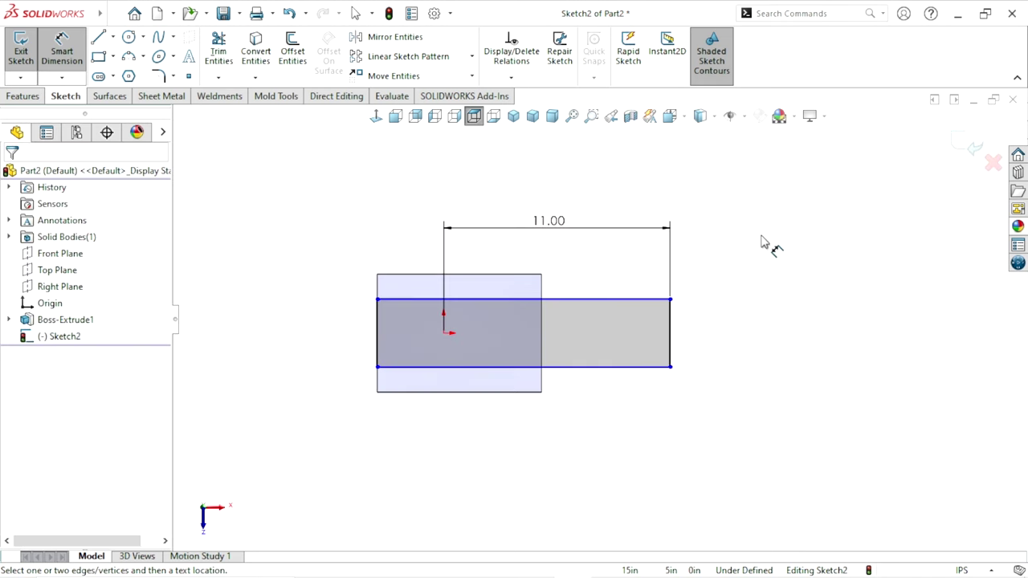
Set the rectangle's height to 3.5 in to fully define it
click(671, 347)
click(718, 337)
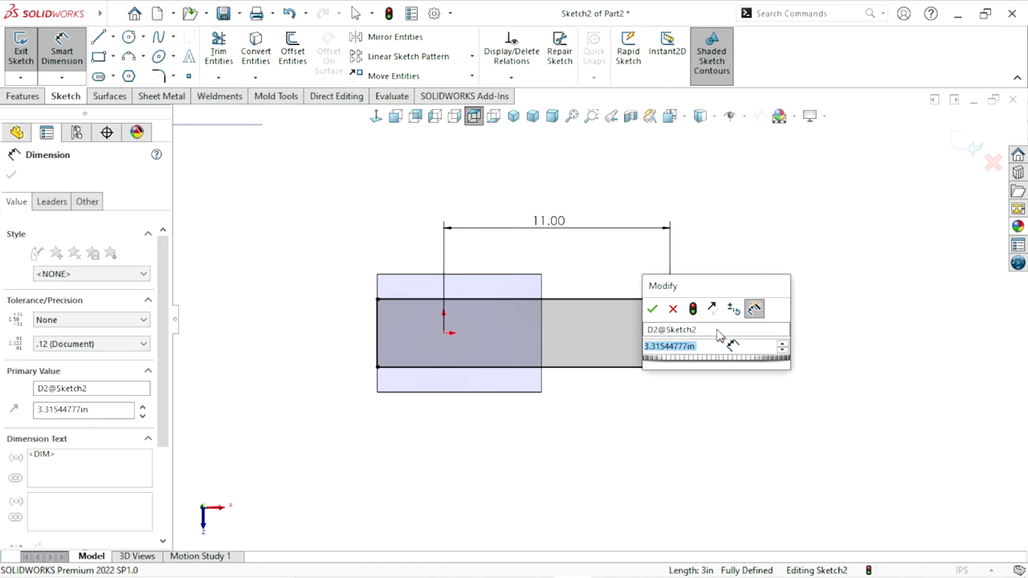
text(3.5)
key(Return)
click(535, 448)
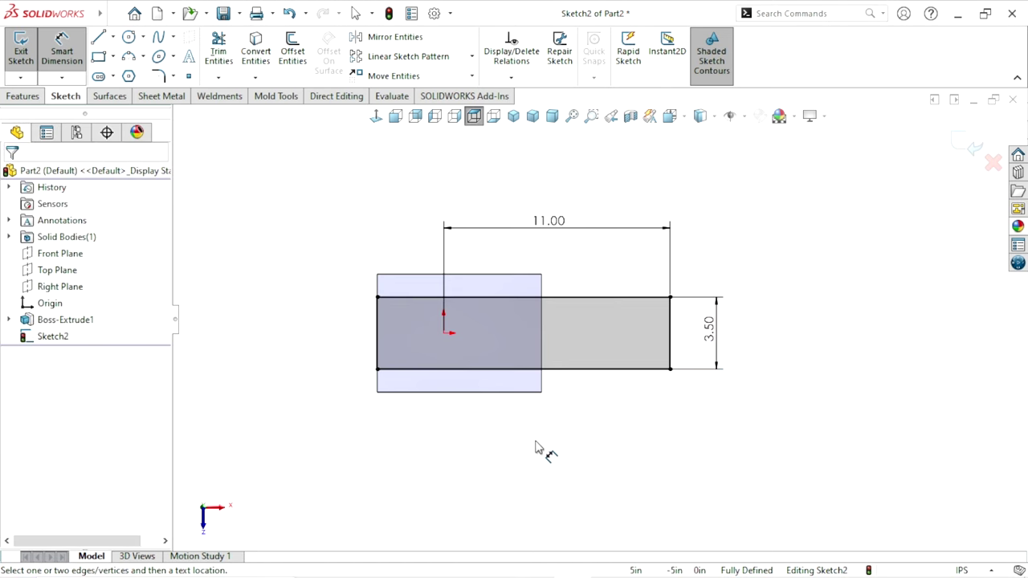
scroll(763, 392, up, 1)
scroll(624, 339, down, 2)
key(Escape)
mouse_move(509, 429)
middle_down()
mouse_move(491, 278)
mouse_move(482, 338)
middle_up()
Extrude the rectangle sketch 2 in to raise the block on the plate
click(29, 100)
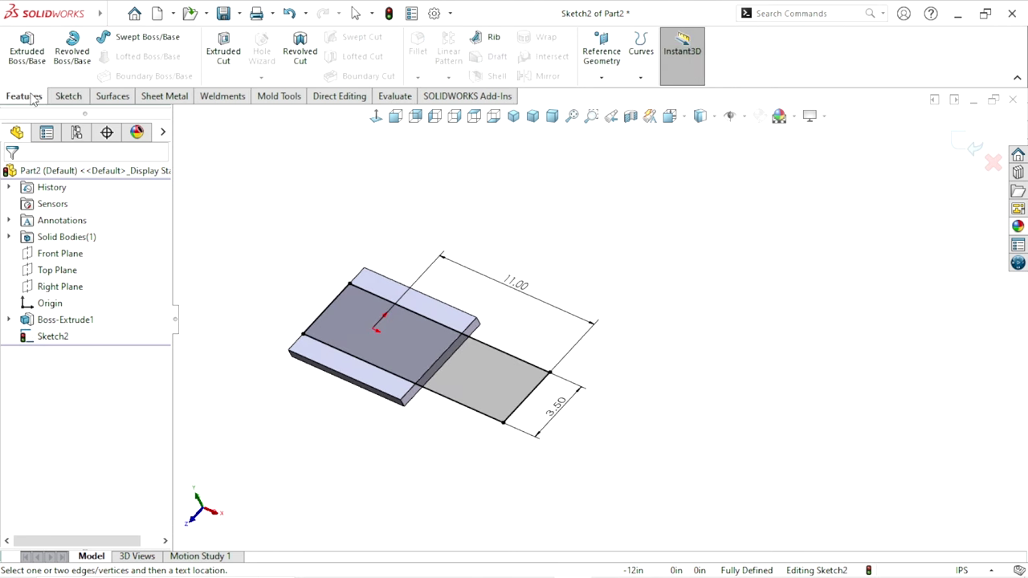
click(26, 62)
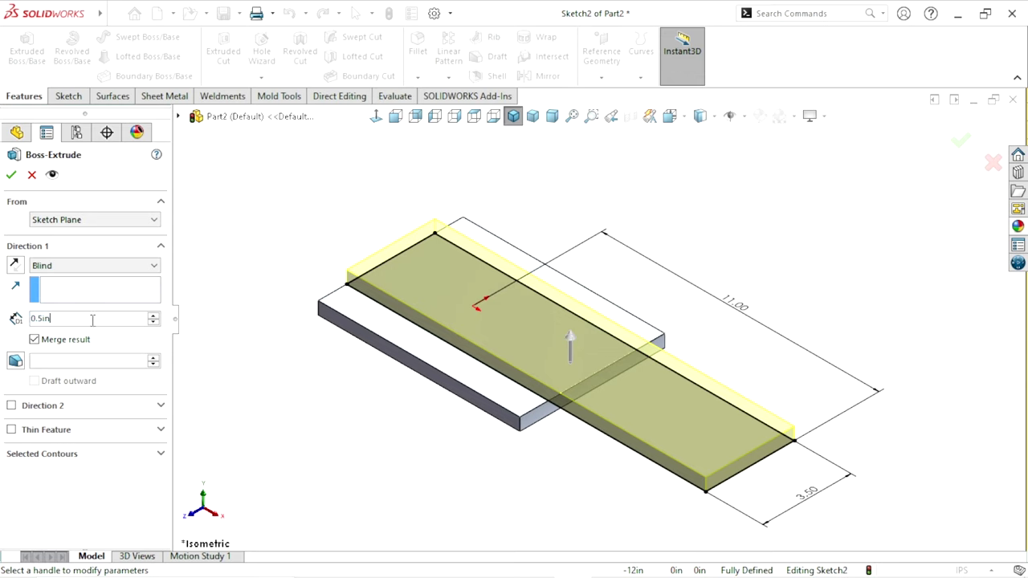
text(2)
key(Return)
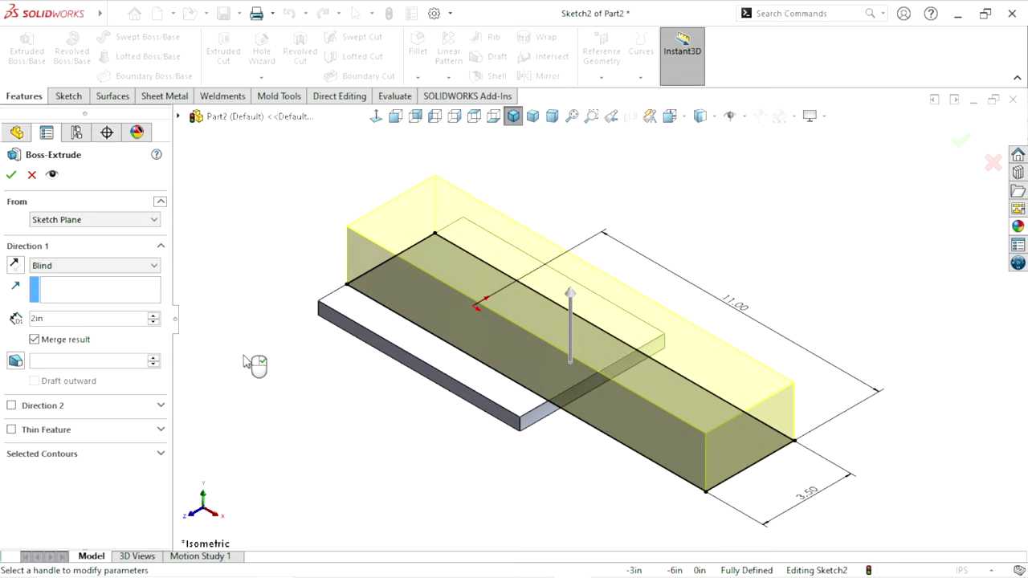
click(12, 175)
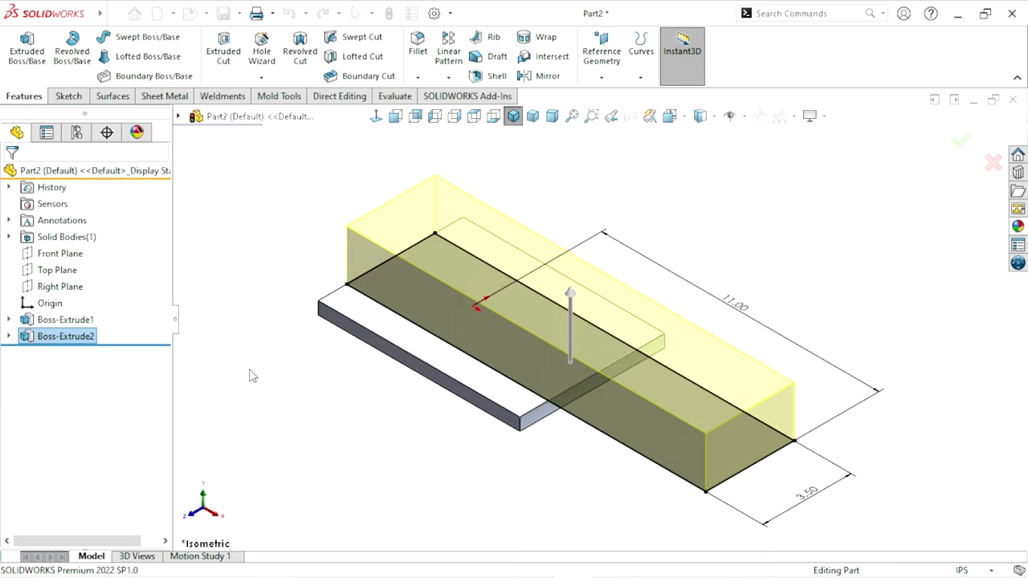
Chamfer two plate corner edges at 1 in by 45°
click(418, 77)
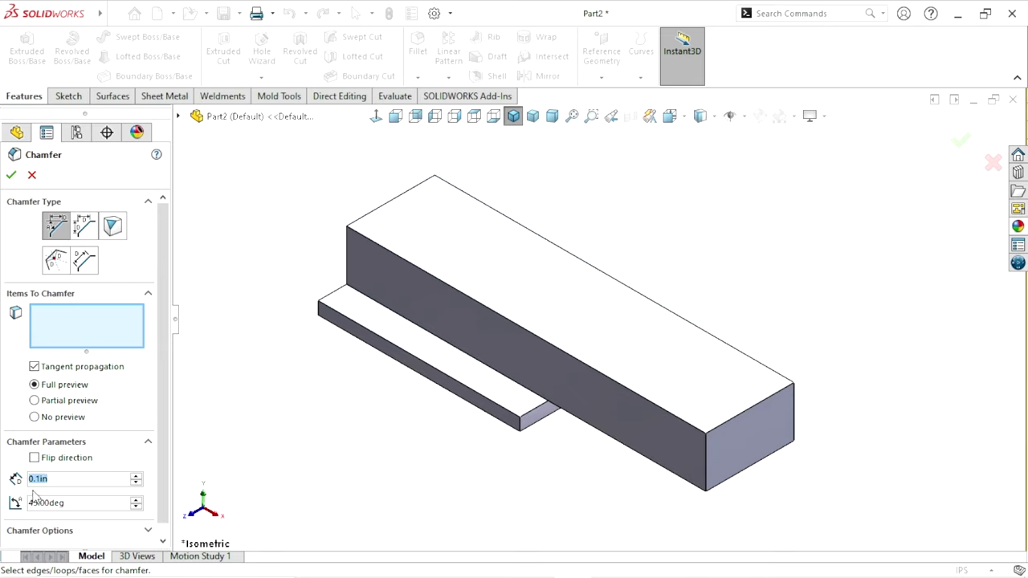
text(1)
key(Return)
scroll(592, 419, up, 2)
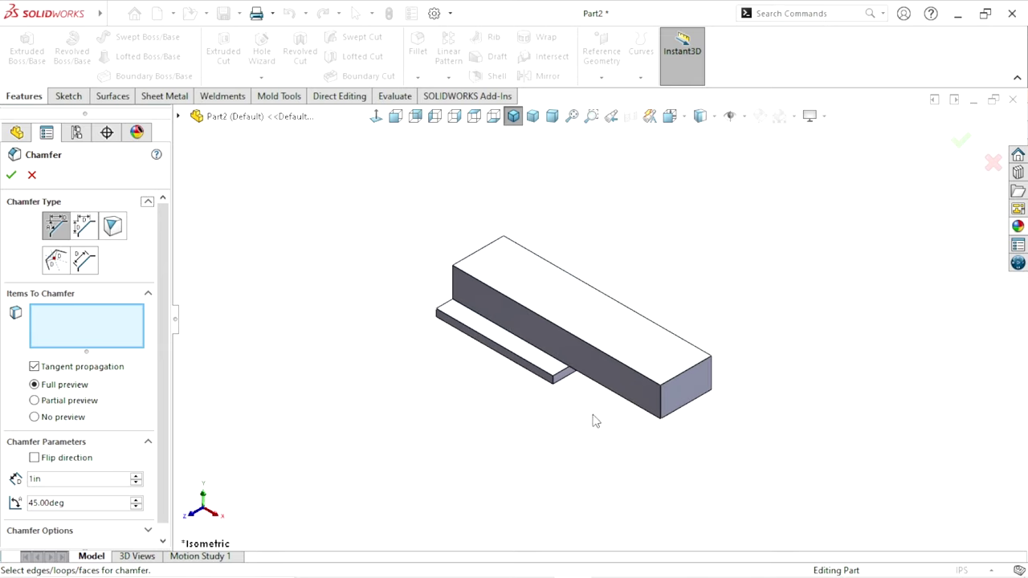
scroll(626, 374, down, 2)
click(496, 389)
mouse_move(501, 392)
middle_down()
mouse_move(601, 464)
mouse_move(625, 361)
middle_up()
scroll(626, 360, down, 4)
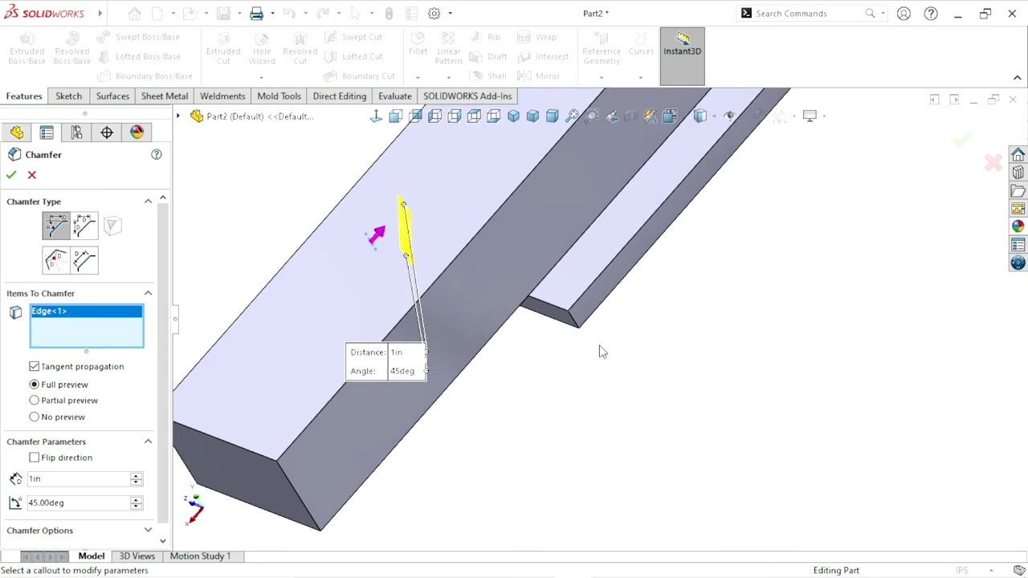
click(577, 328)
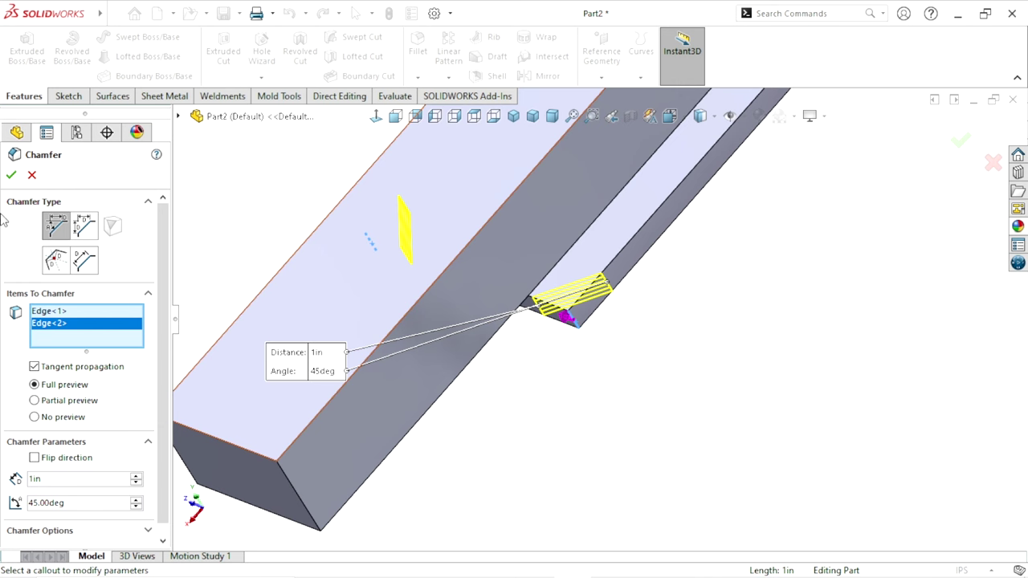
click(10, 175)
Orbit the part to inspect the chamfered corners
scroll(287, 399, up, 2)
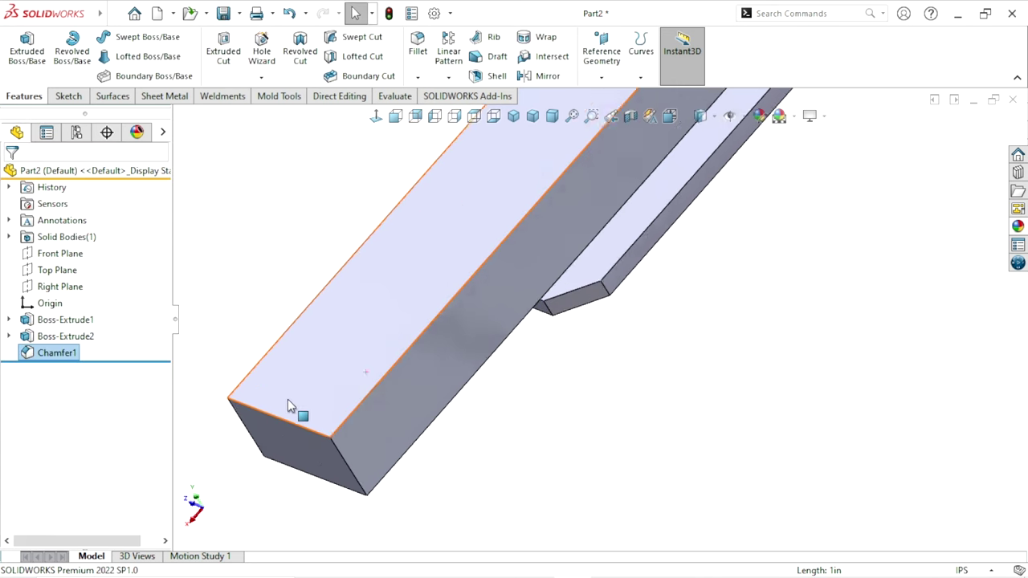
scroll(474, 354, up, 3)
mouse_move(474, 353)
middle_down()
mouse_move(541, 435)
mouse_move(599, 239)
mouse_move(467, 370)
mouse_move(541, 390)
mouse_move(694, 332)
middle_up()
scroll(683, 352, down, 2)
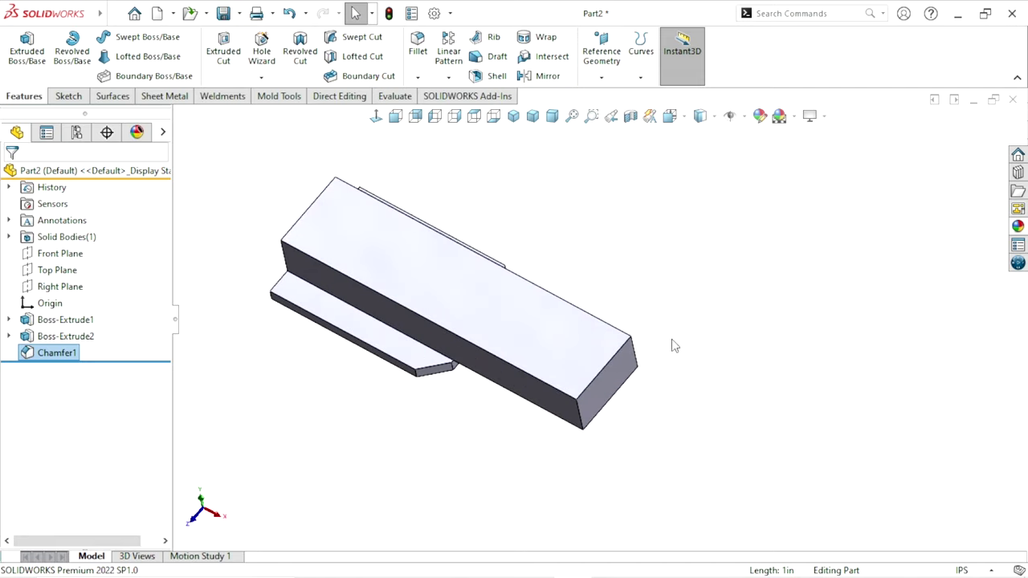
scroll(574, 348, up, 2)
Sketch a circle centred on the origin on the block's top face and dimension it Ø2.5 in
click(474, 277)
click(519, 218)
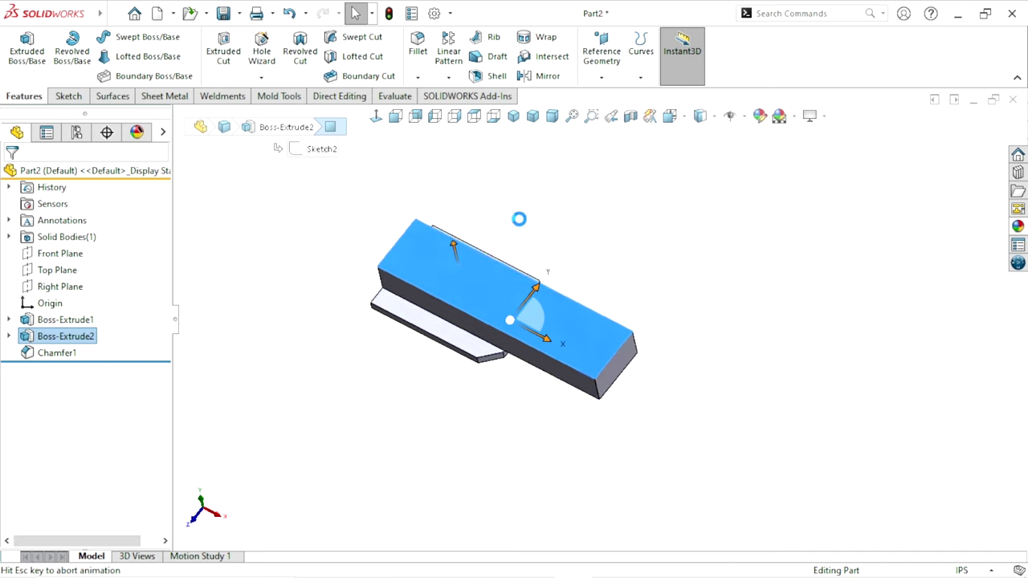
scroll(663, 316, down, 3)
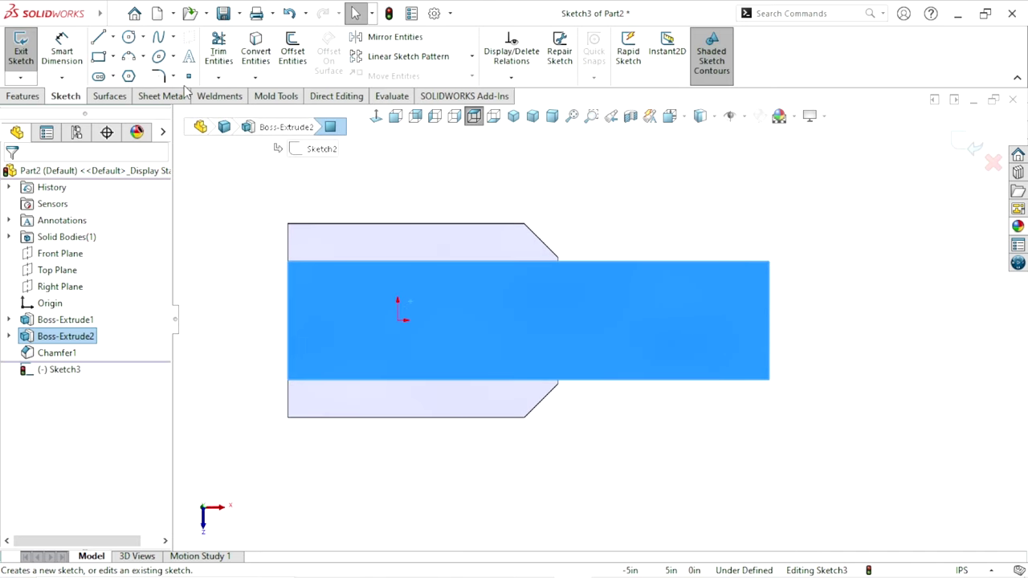
click(129, 37)
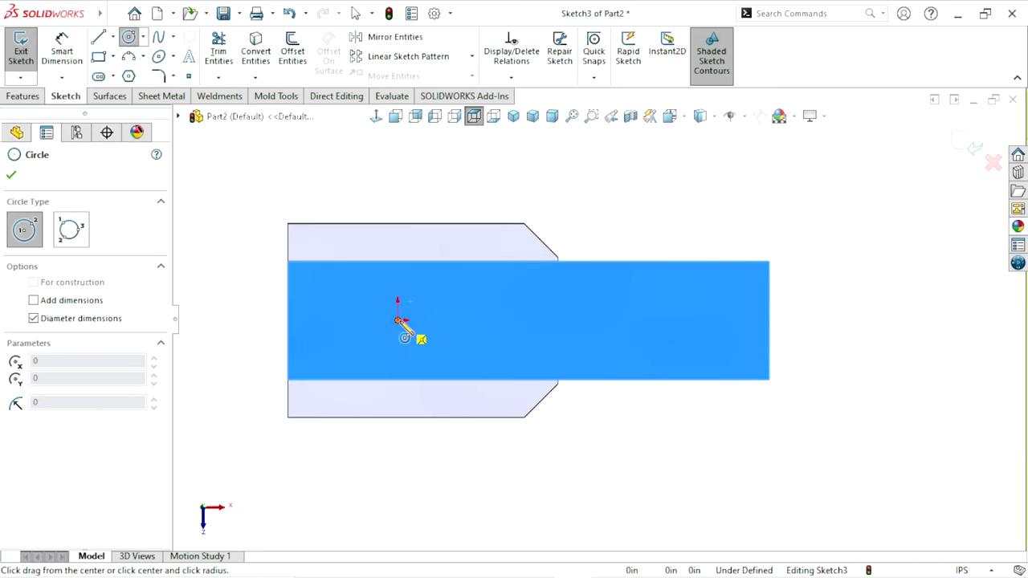
click(398, 320)
click(364, 354)
click(62, 48)
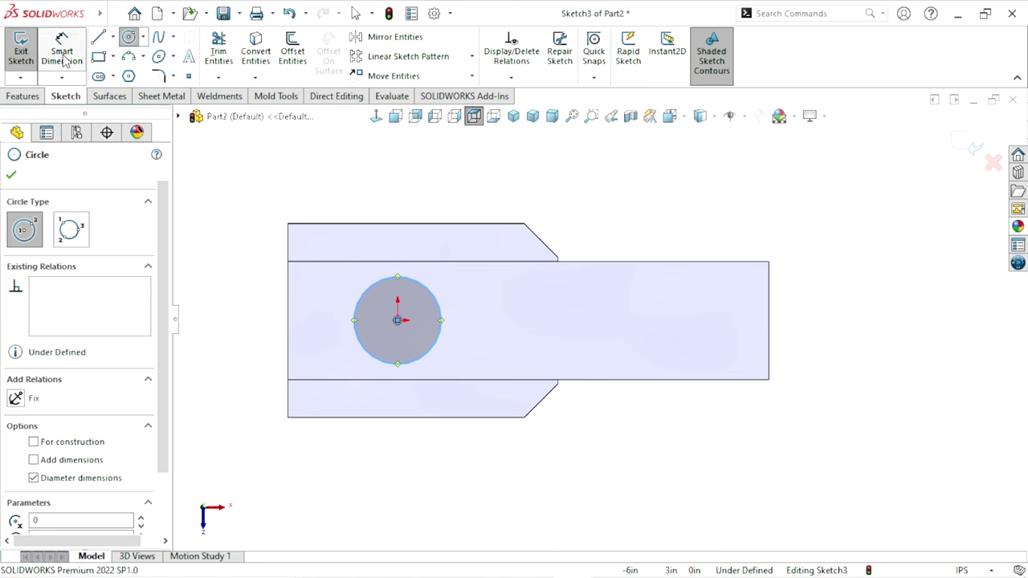
click(442, 327)
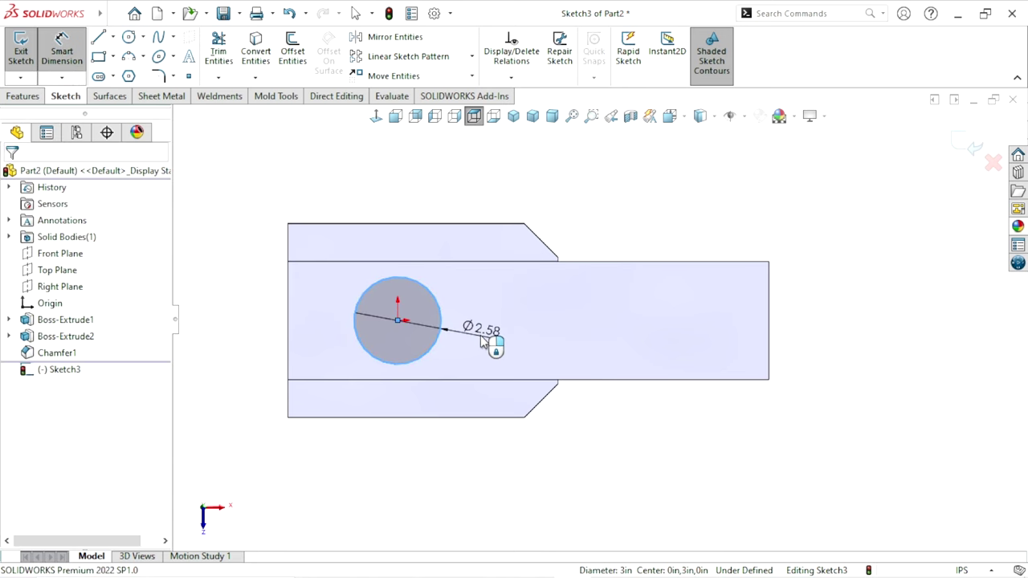
click(481, 342)
text(2.5)
key(Return)
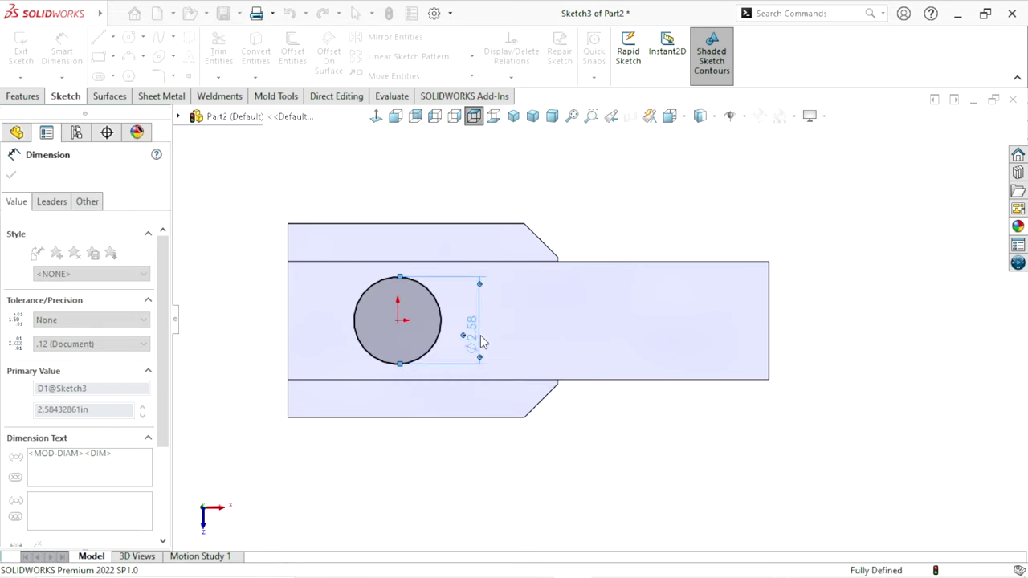
click(12, 174)
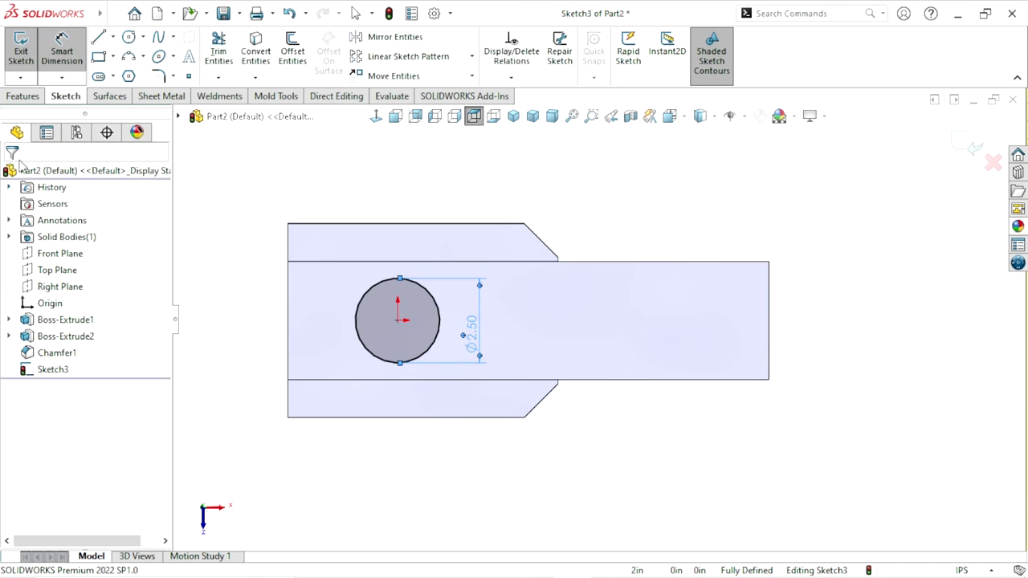
Cut the circle through the block with Up To Next, then start a sketch on the block's top face
click(25, 95)
click(218, 77)
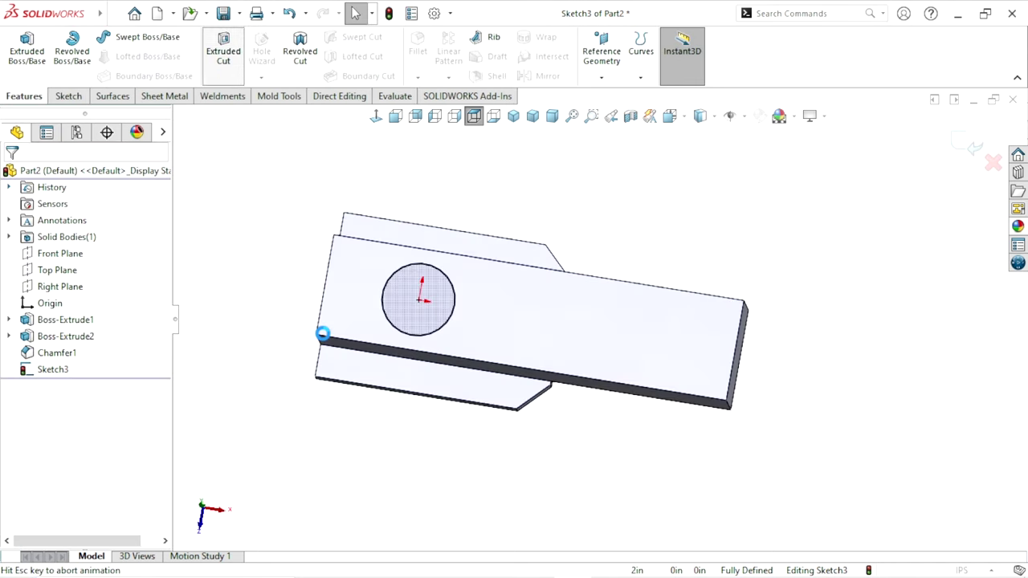
click(84, 270)
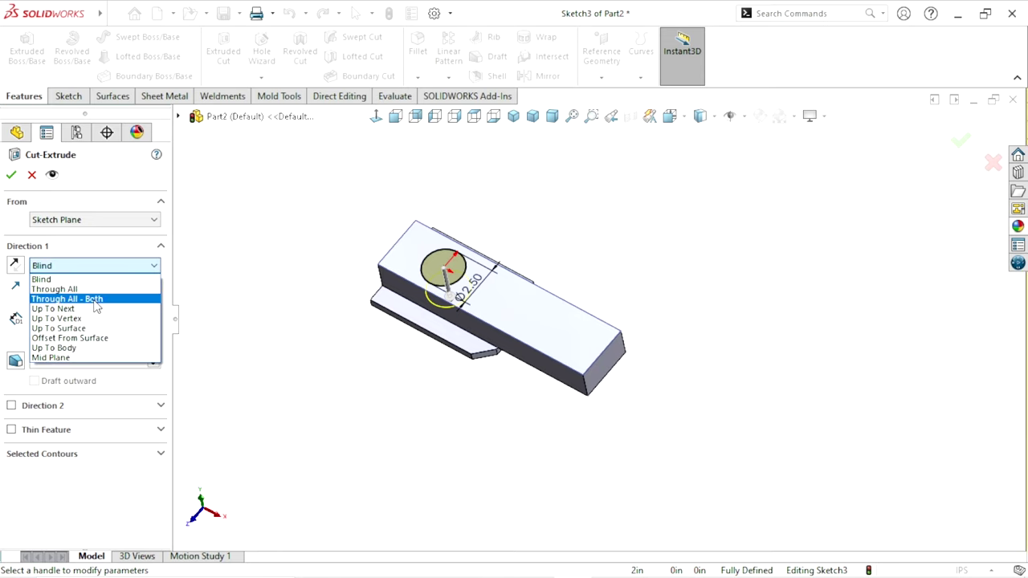
click(92, 307)
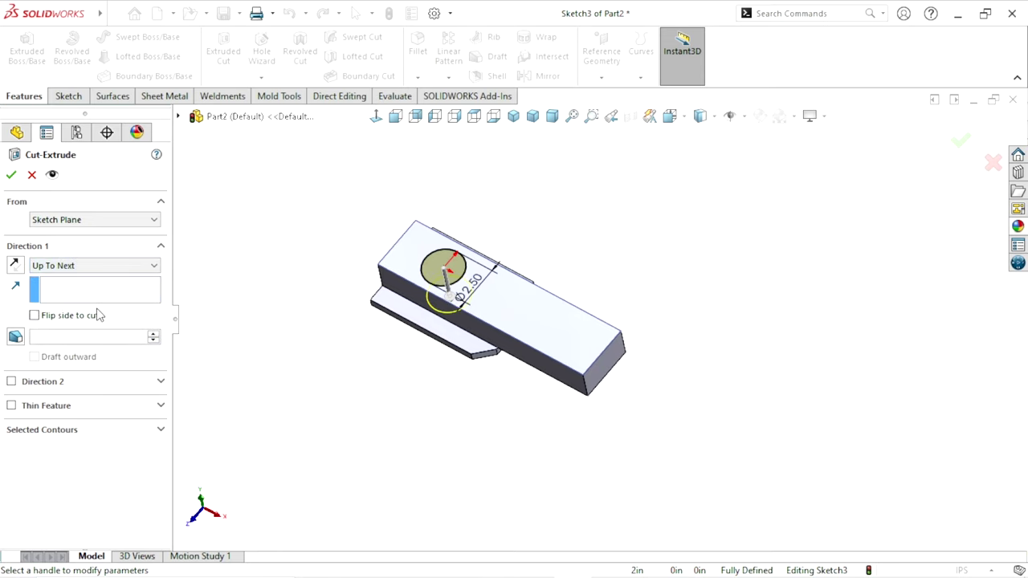
click(11, 175)
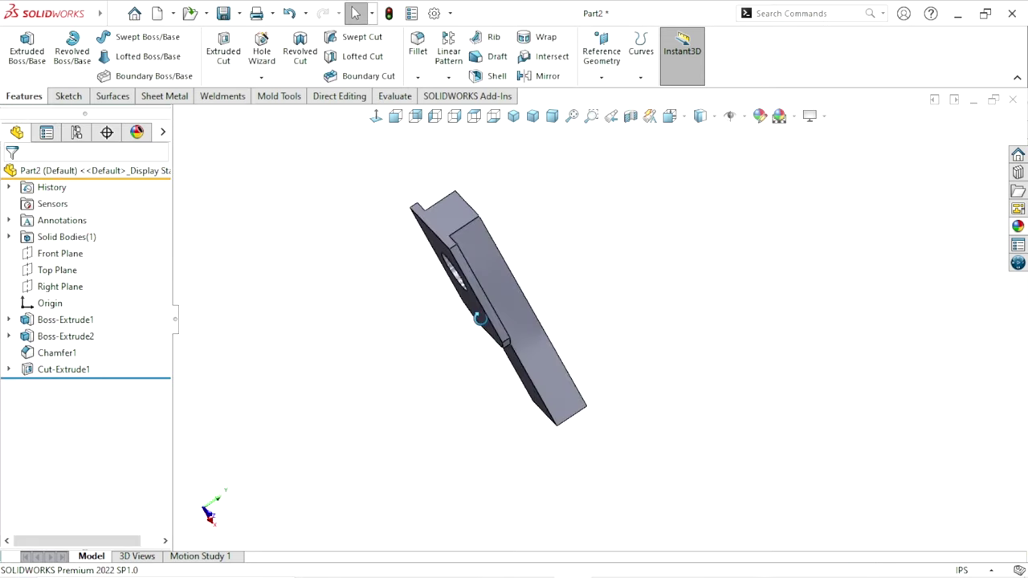
middle_drag(479, 318, 359, 258)
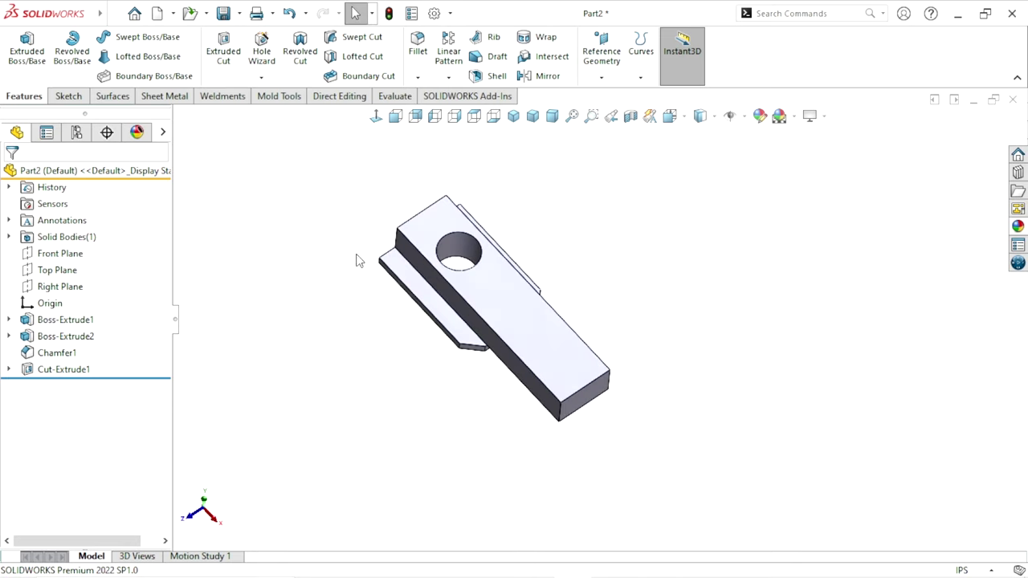
middle_drag(392, 350, 633, 313)
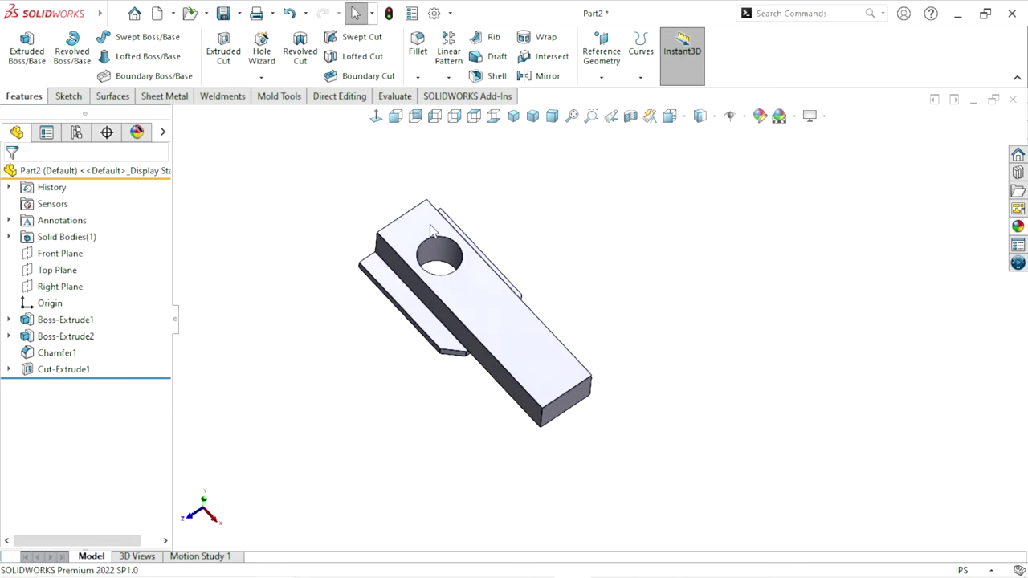
click(432, 228)
click(493, 180)
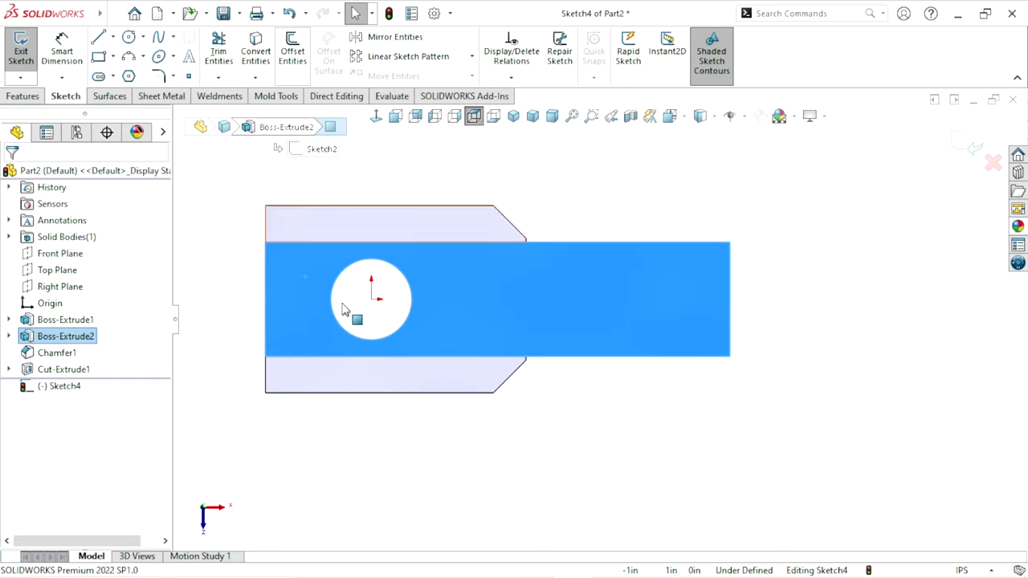
Select the hole's circular edge and preview a 0.1 in Offset Entities around it
click(334, 294)
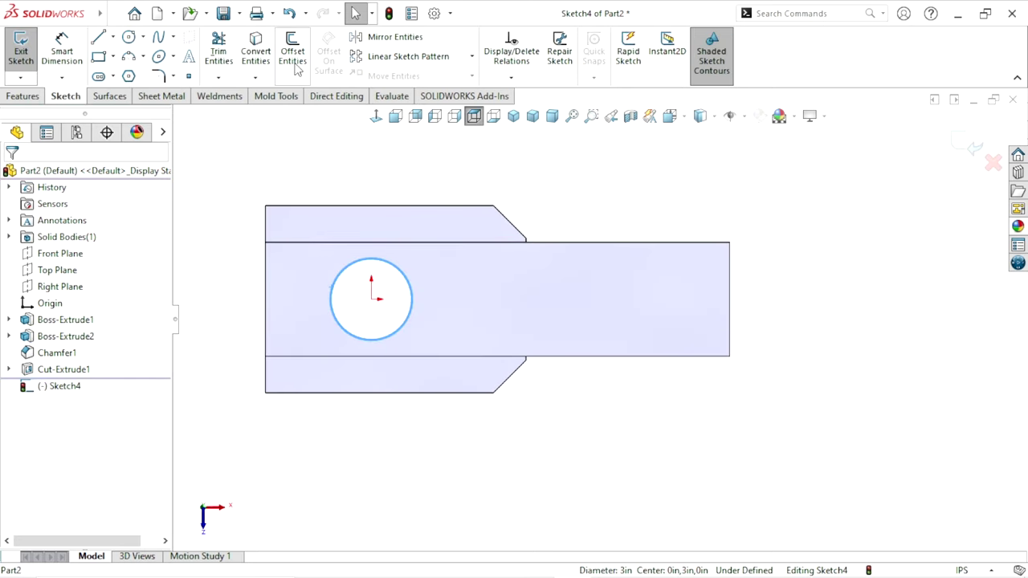
key(o)
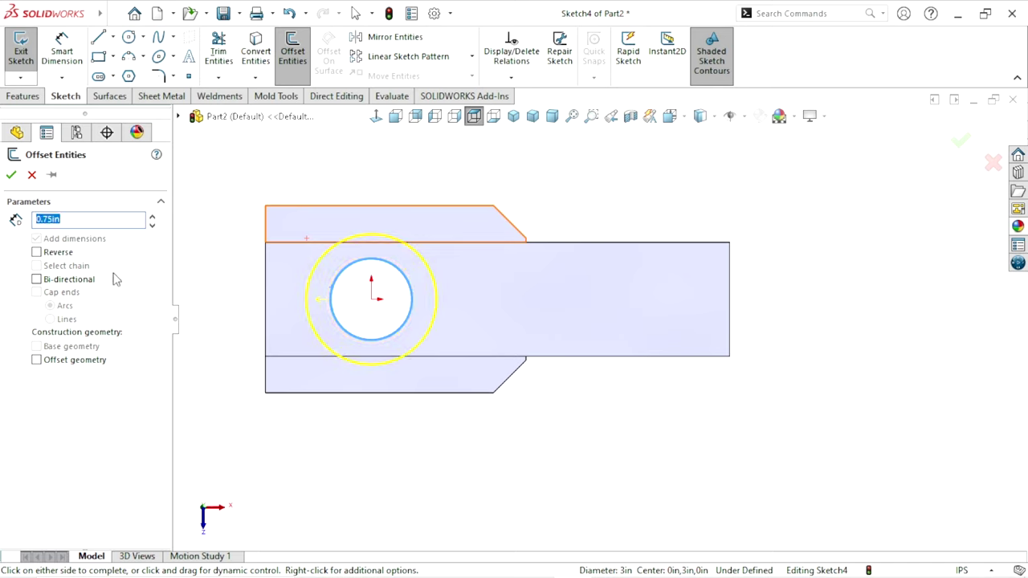
Accept the 0.75in offset ring around the hole and draw two lines from the left edge to it
click(17, 184)
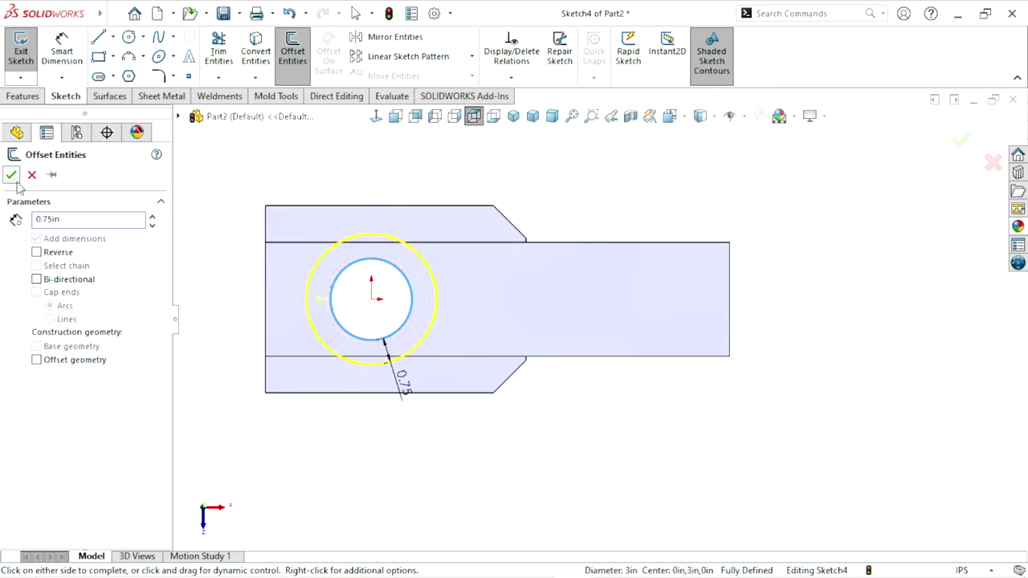
click(11, 175)
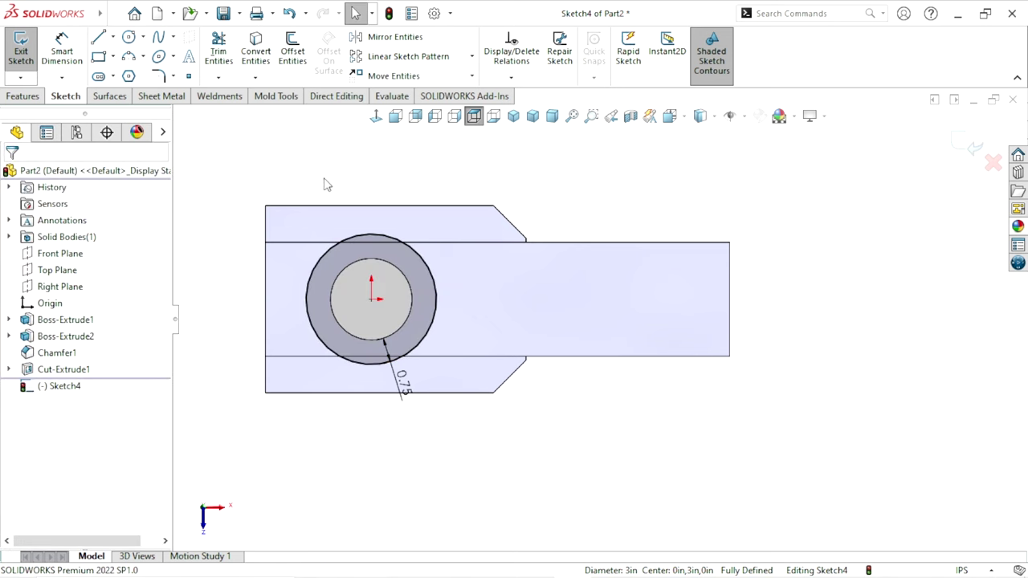
click(97, 40)
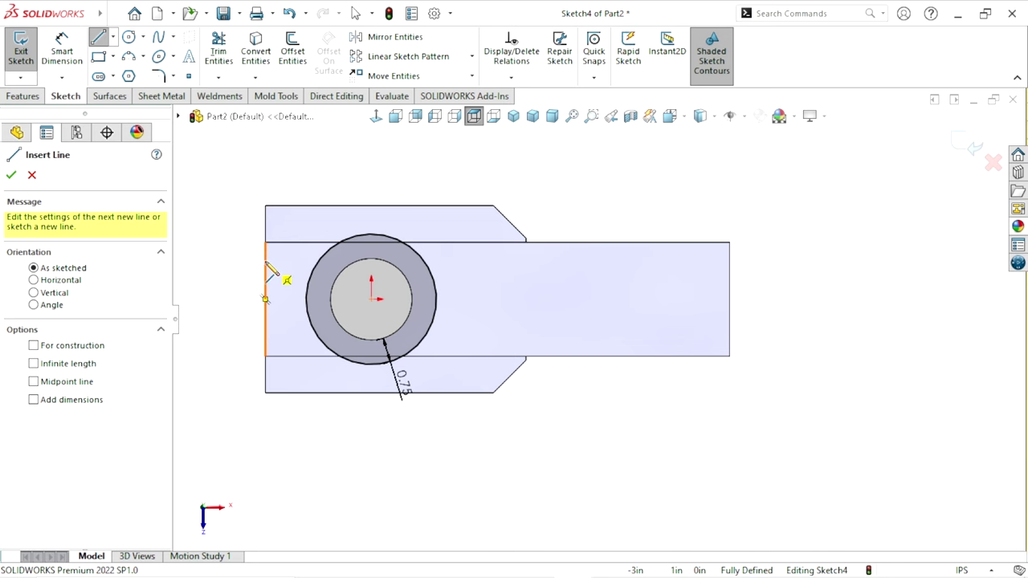
click(265, 299)
click(319, 261)
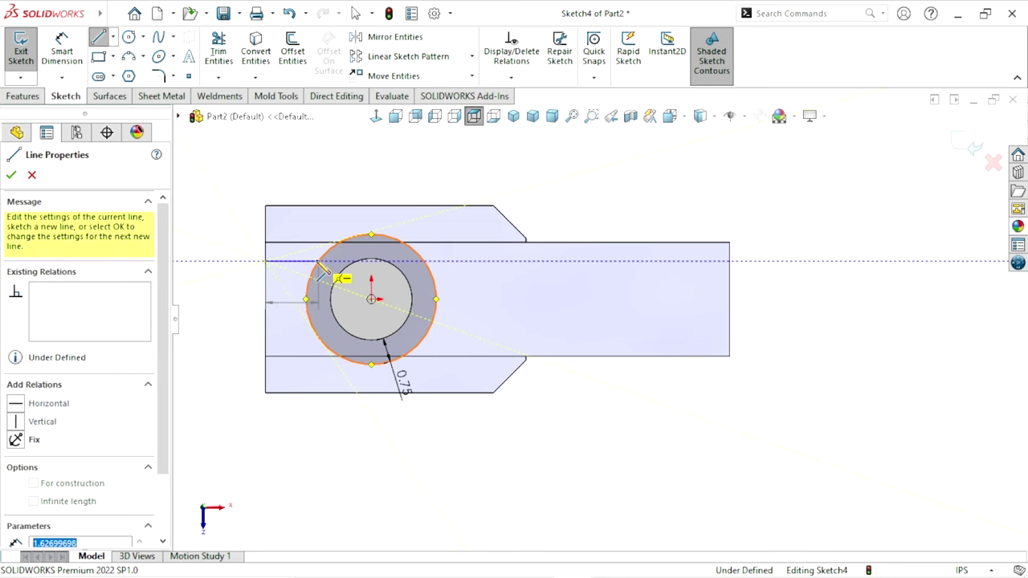
right_click(319, 180)
click(341, 184)
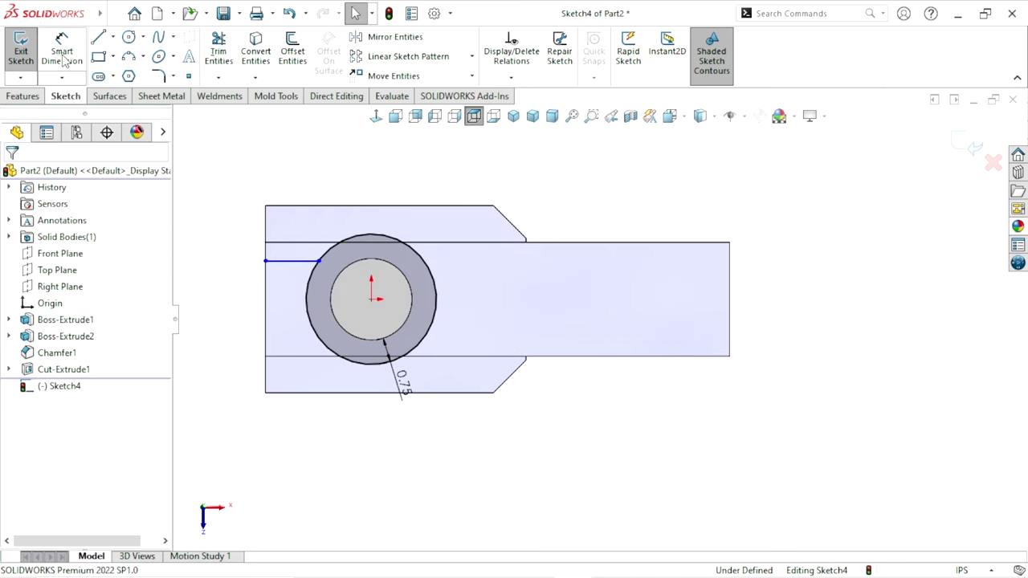
click(100, 40)
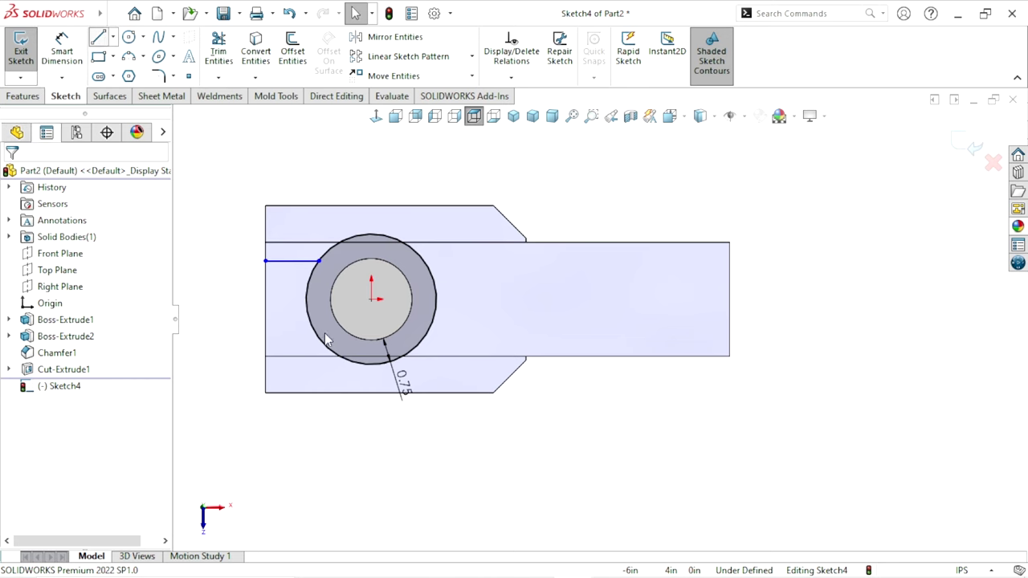
click(265, 333)
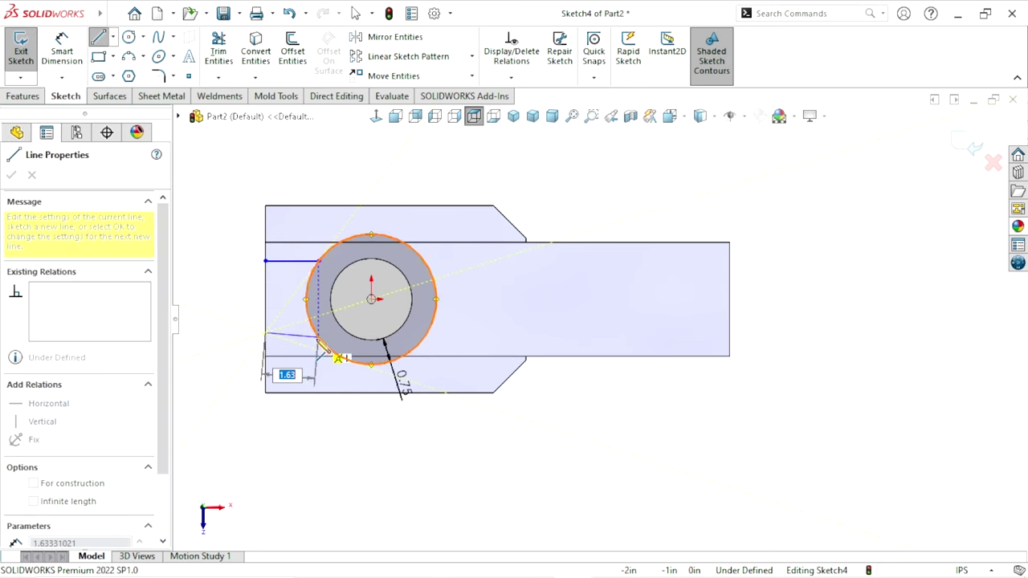
click(318, 332)
right_click(225, 287)
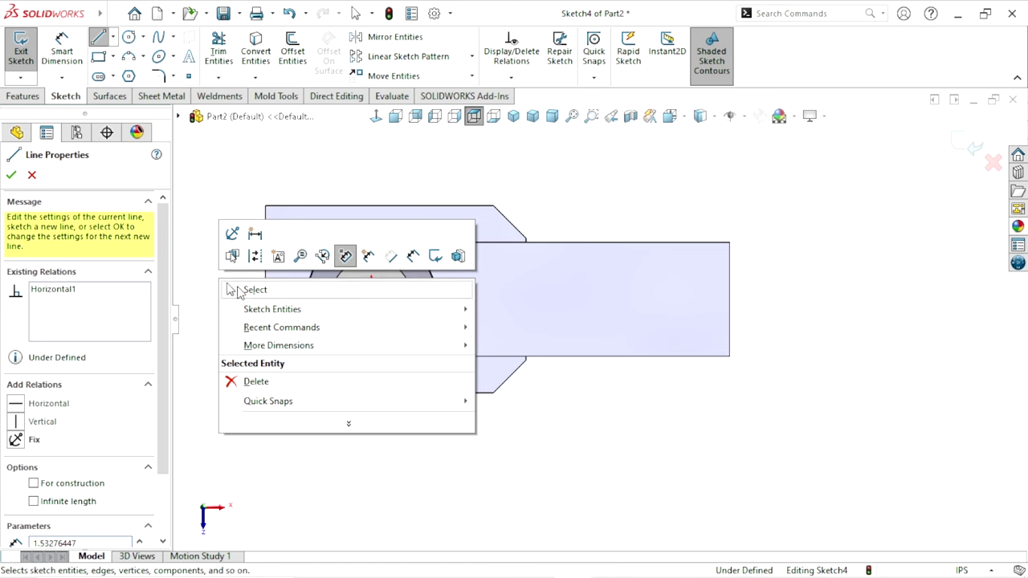
click(243, 291)
Draw a centerline from the origin to the left edge and make both lines symmetric about it
scroll(383, 326, down, 2)
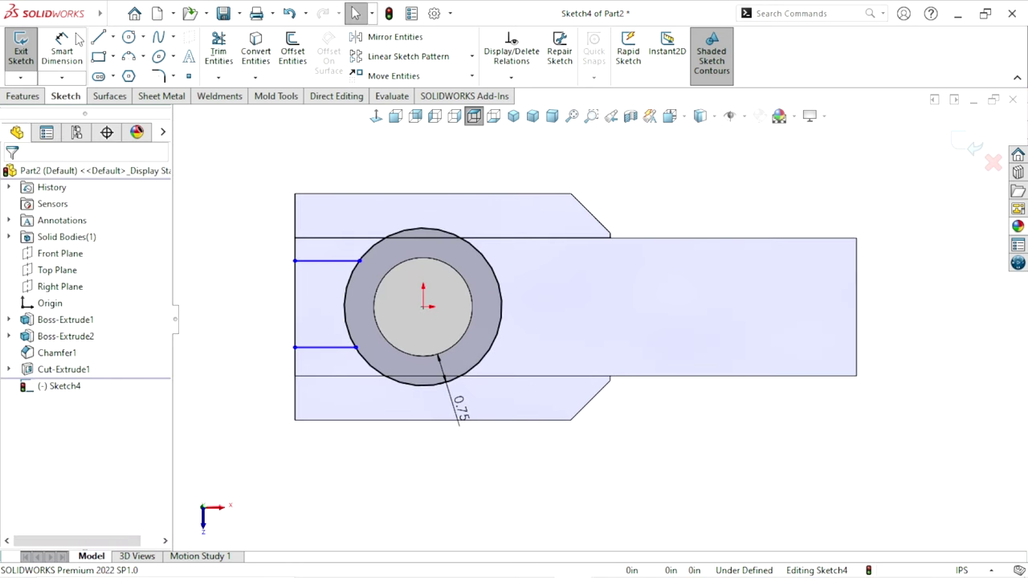
click(114, 39)
click(124, 55)
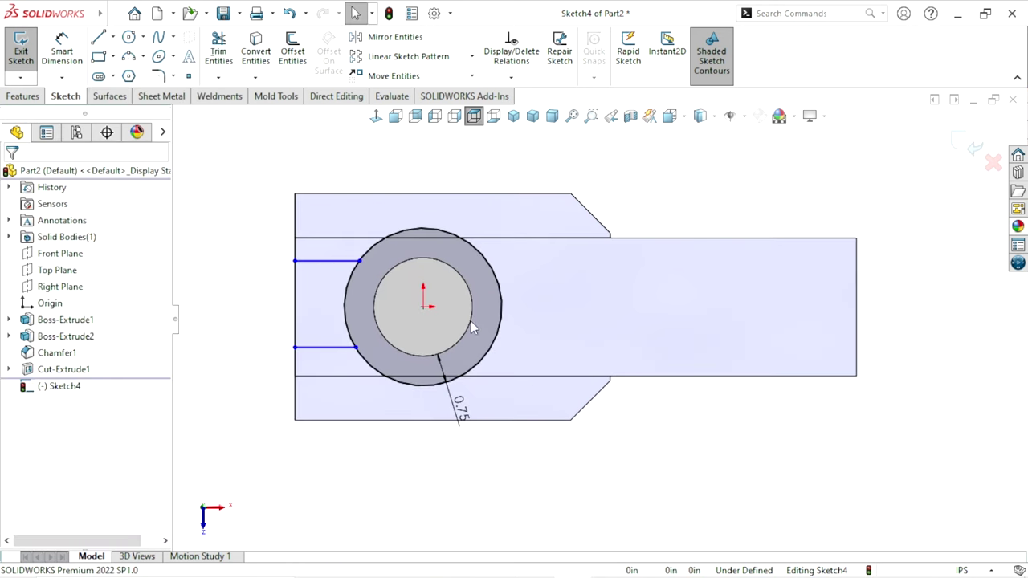
click(423, 306)
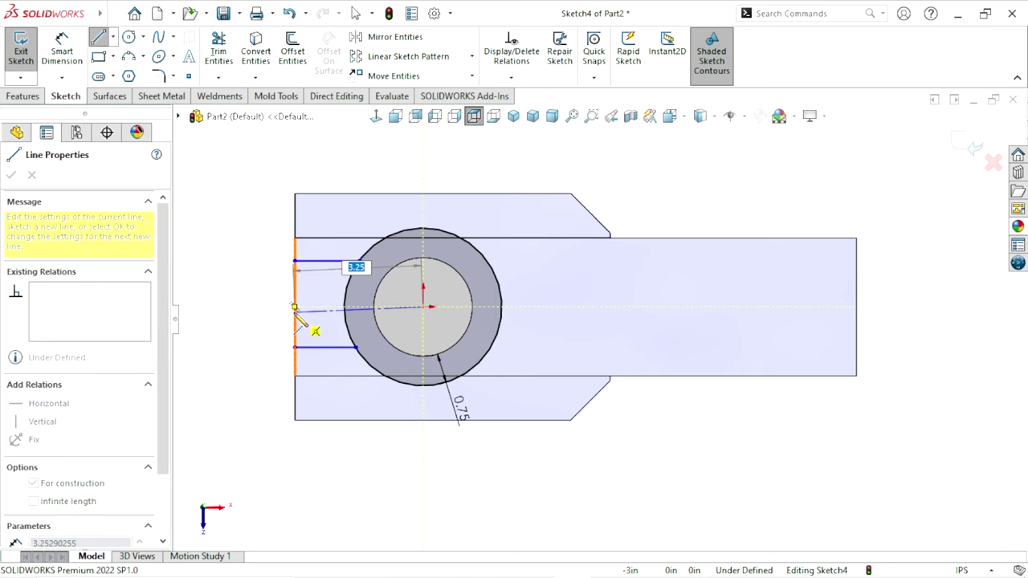
click(294, 307)
right_click(212, 298)
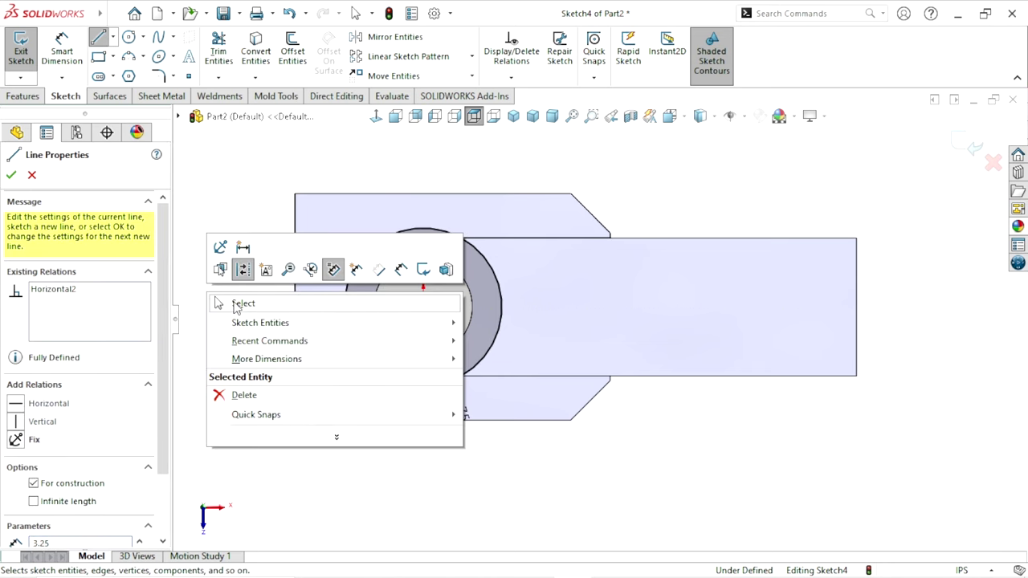
click(240, 302)
scroll(247, 298, down, 1)
mouse_move(374, 233)
mouse_down()
mouse_move(325, 340)
mouse_move(327, 318)
mouse_up()
click(253, 305)
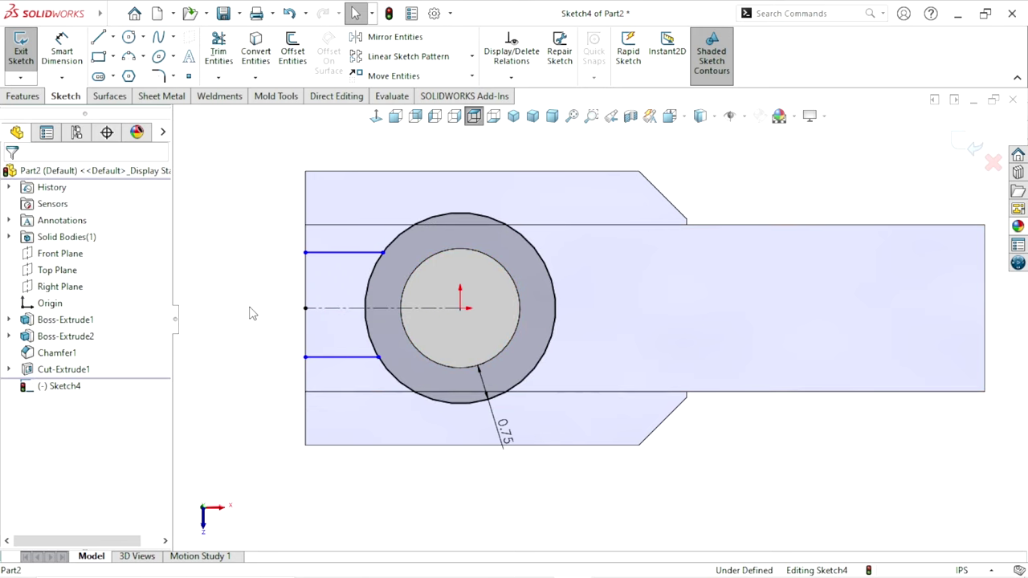
drag(353, 240, 327, 367)
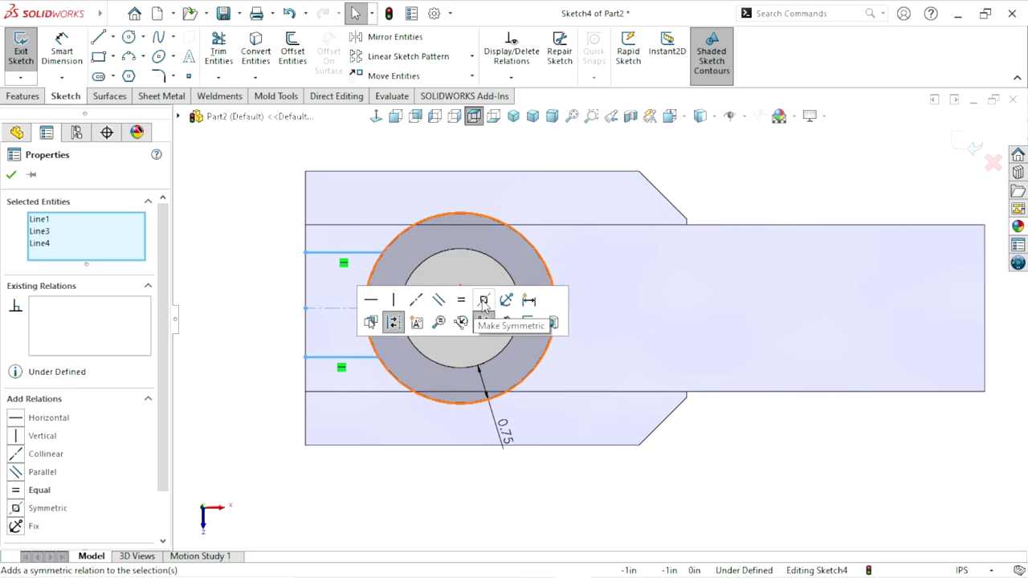
click(484, 322)
click(227, 391)
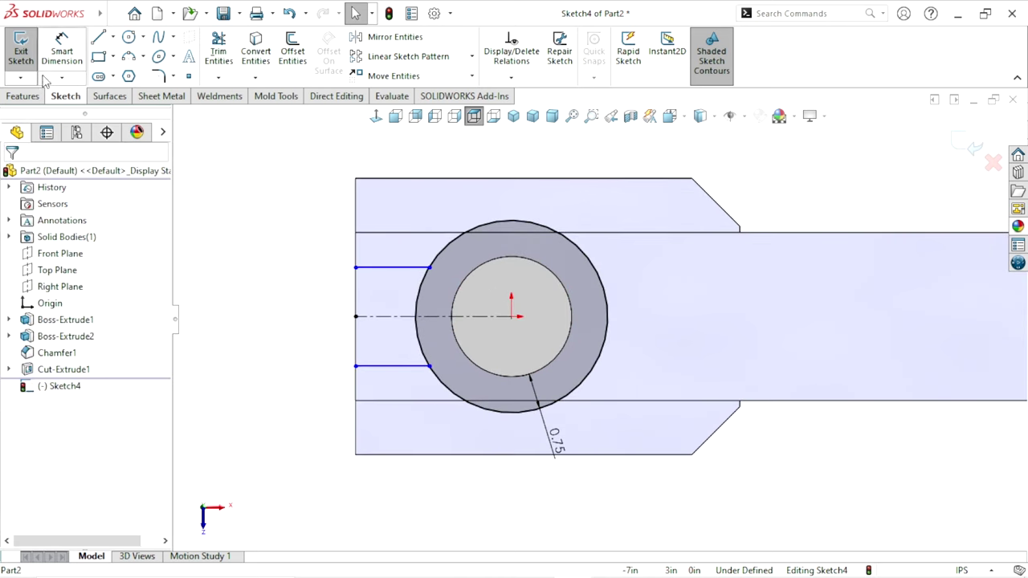
Dimension the spacing between the two lines as 2.50
click(62, 48)
click(366, 268)
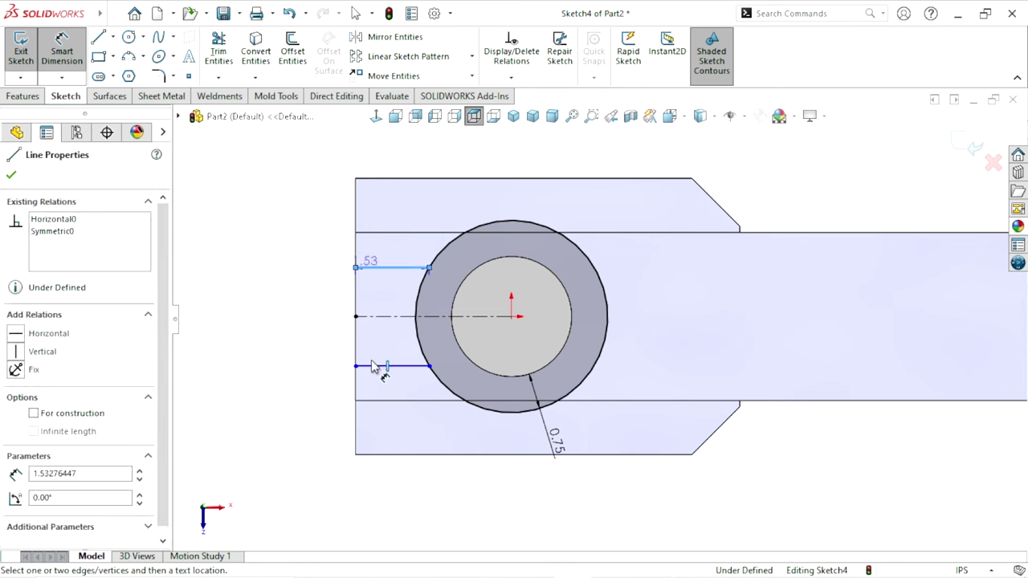
click(371, 366)
click(294, 319)
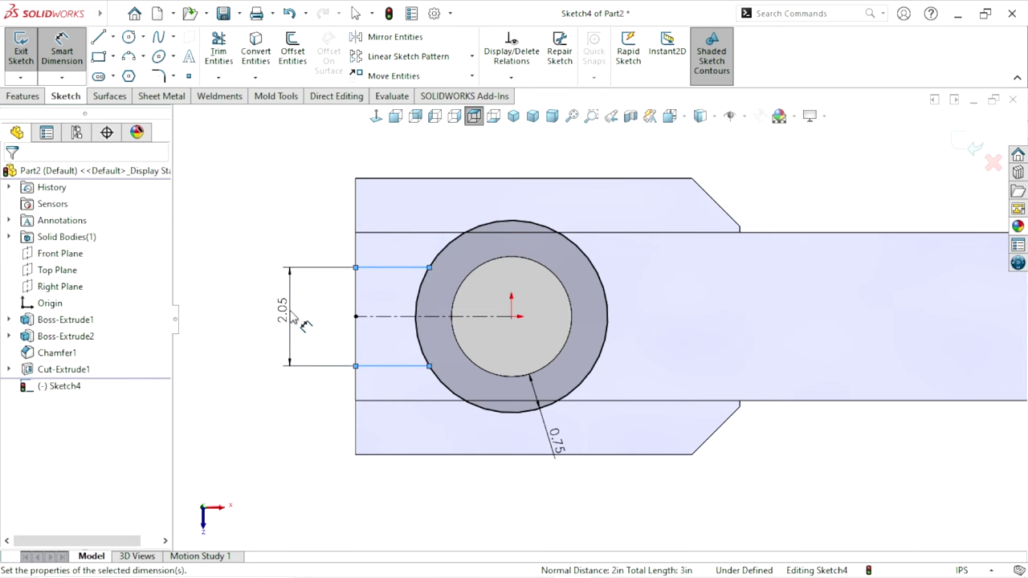
text(2.5)
key(Return)
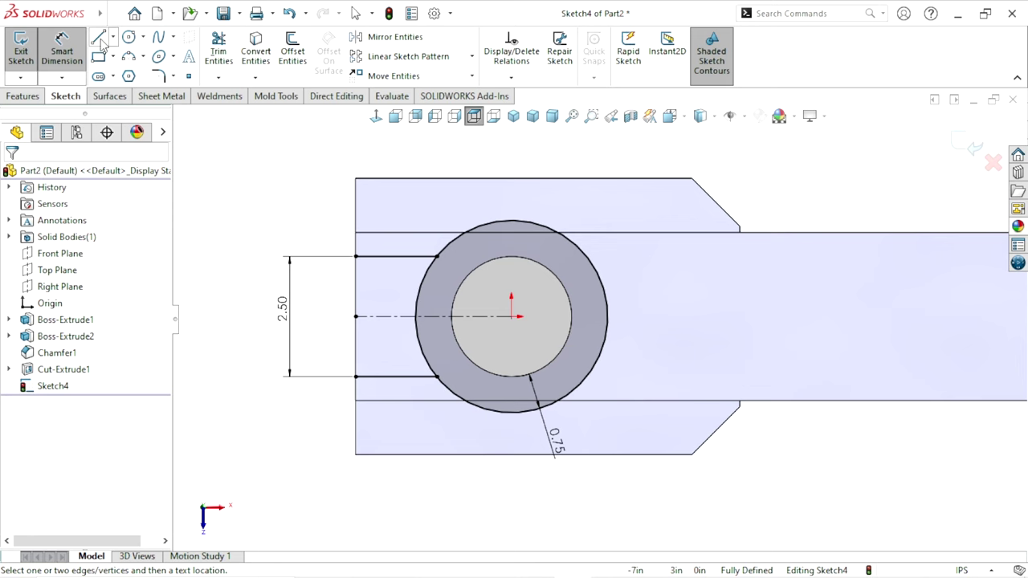
Close the left side with a vertical line between the two line ends
click(101, 41)
click(355, 257)
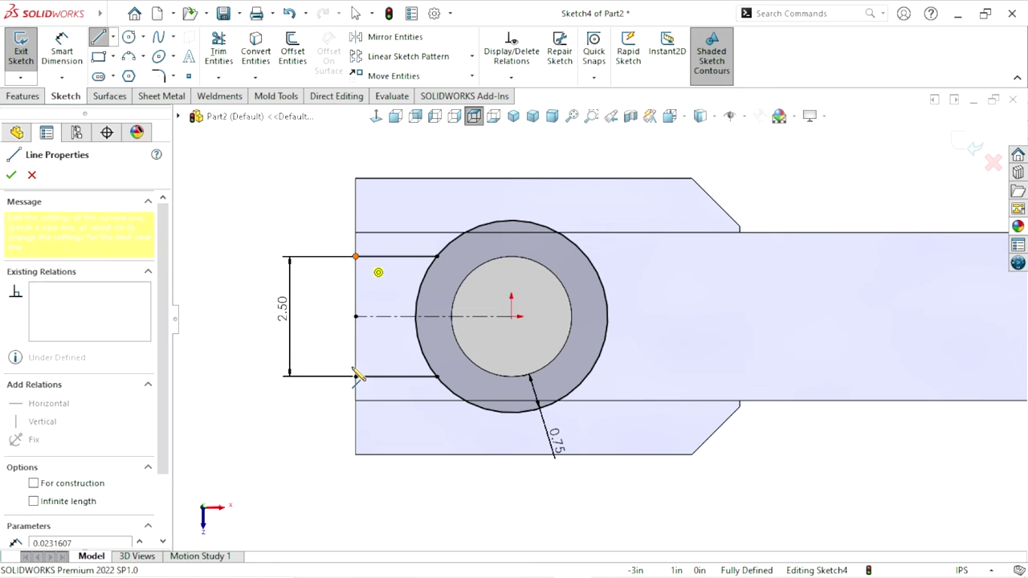
double_click(356, 375)
right_click(294, 190)
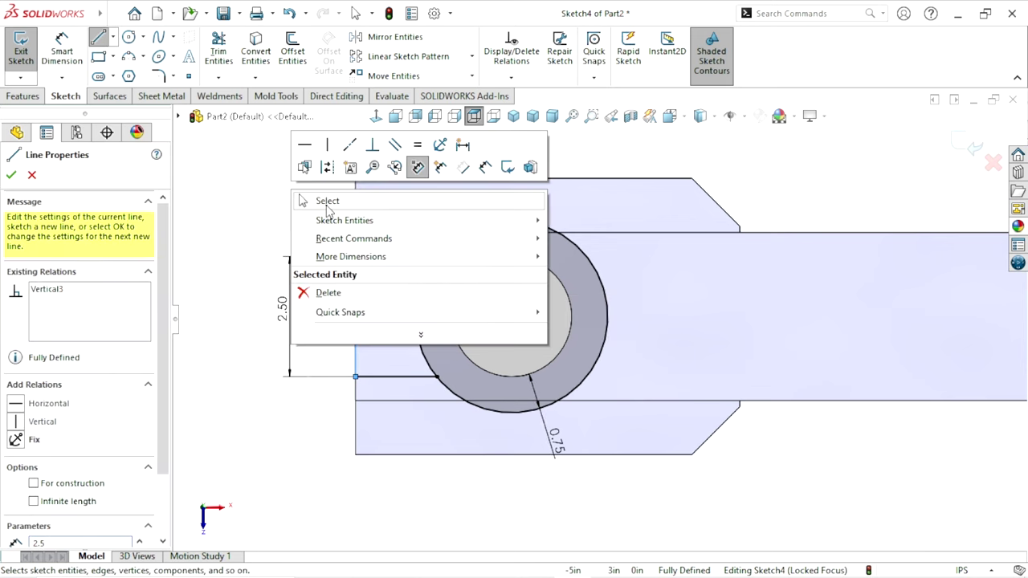
click(319, 200)
scroll(536, 337, down, 2)
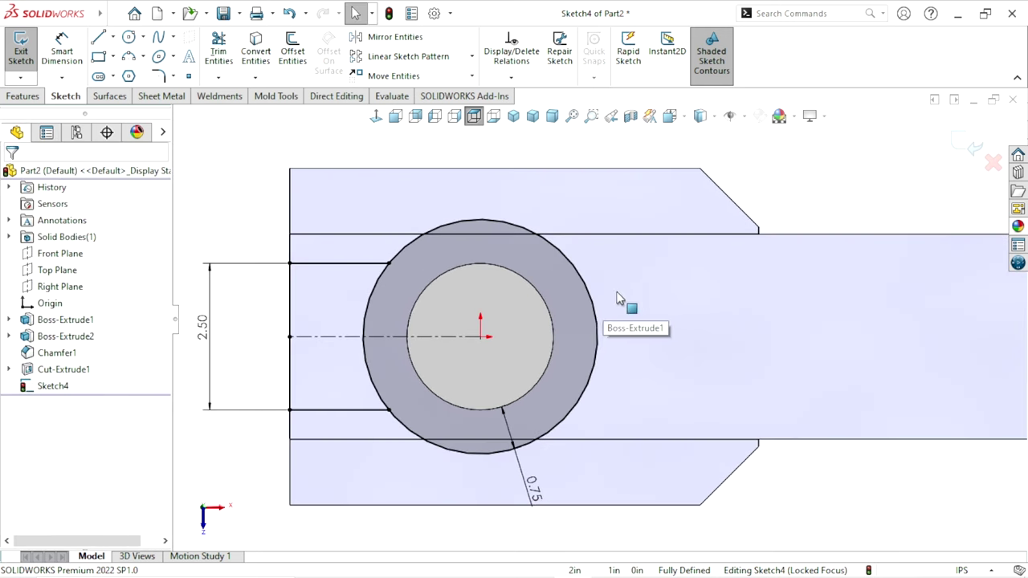
scroll(633, 348, up, 1)
scroll(632, 347, up, 1)
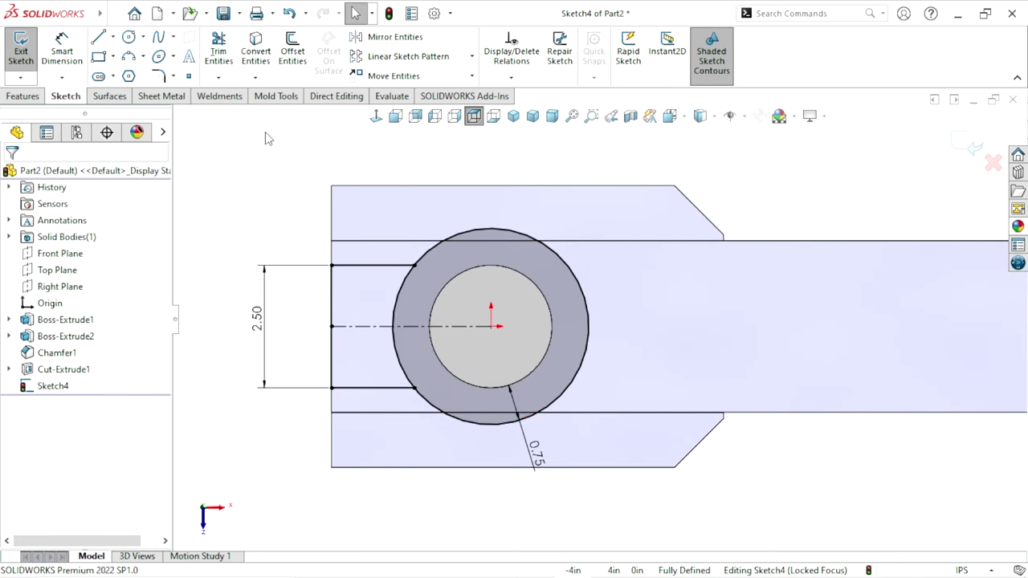
Power-trim away the right part of the offset ring and orbit to a 3D view
click(219, 47)
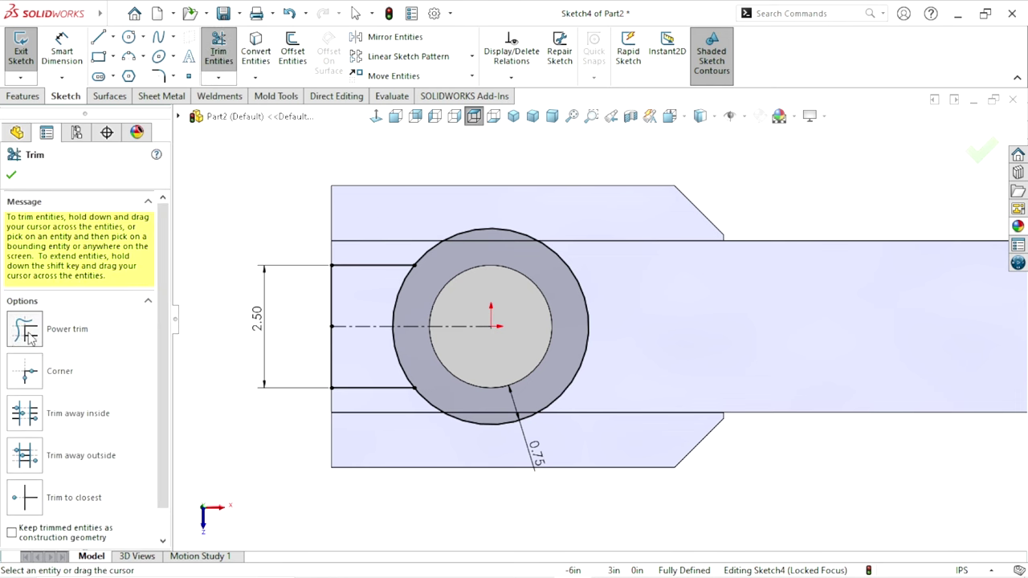
drag(511, 199, 447, 388)
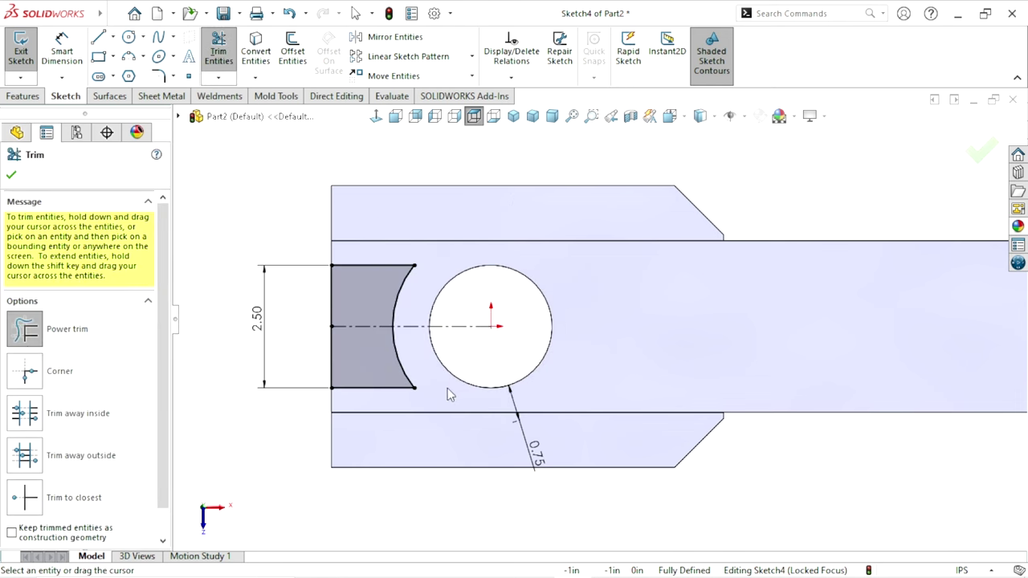
click(12, 176)
key(f)
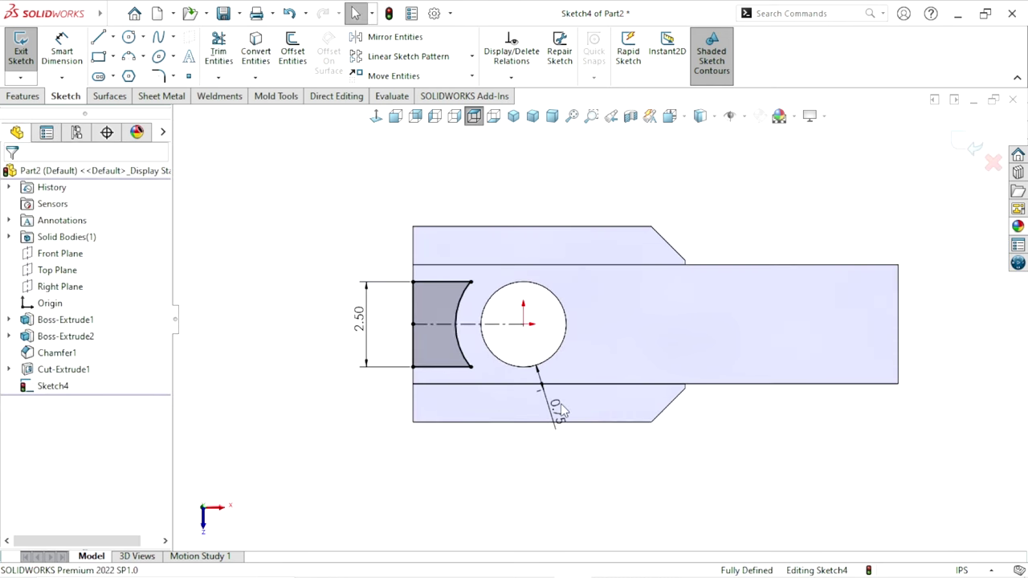
mouse_move(512, 485)
middle_down()
mouse_move(585, 244)
mouse_move(538, 363)
middle_up()
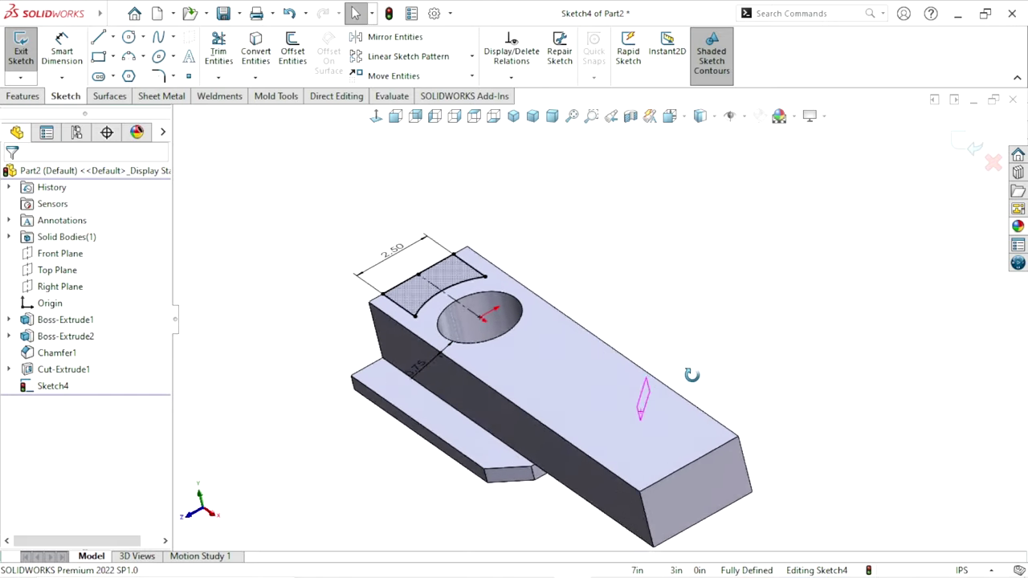
Extrude-cut the profile with a Blind end condition, 1.5in deep
click(7, 95)
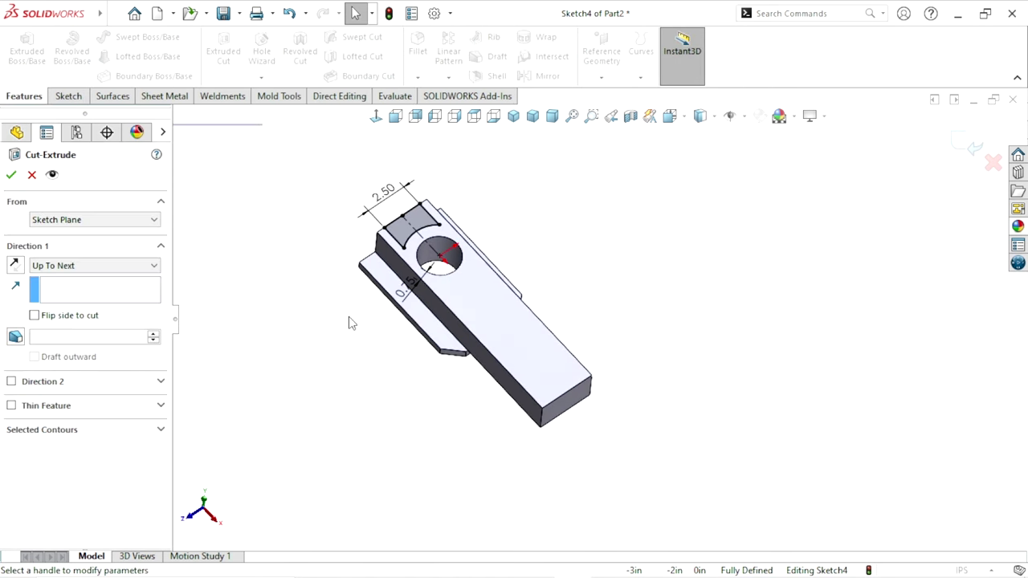
click(70, 270)
click(68, 280)
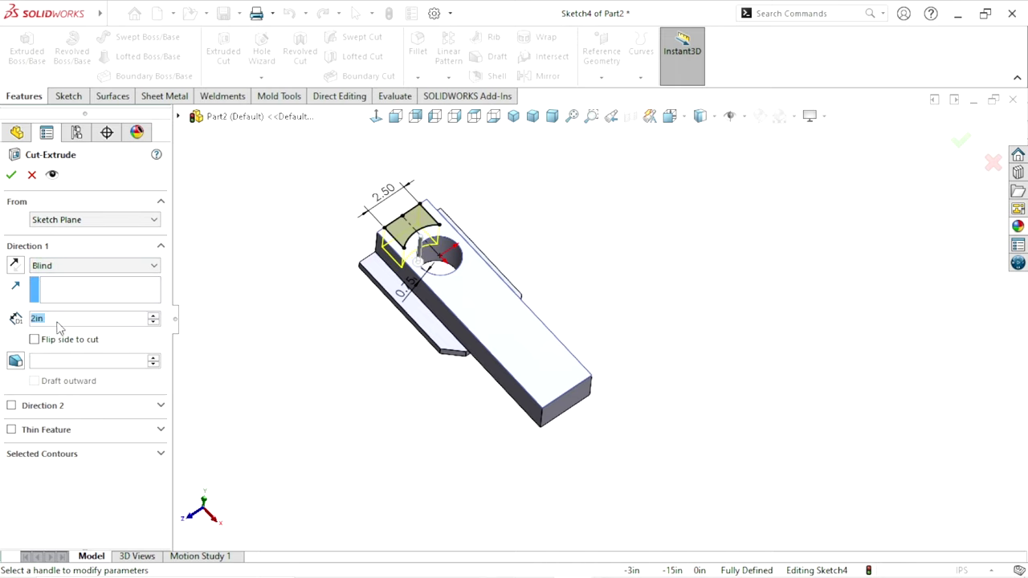
click(84, 318)
text(1)
text(.5)
key(Return)
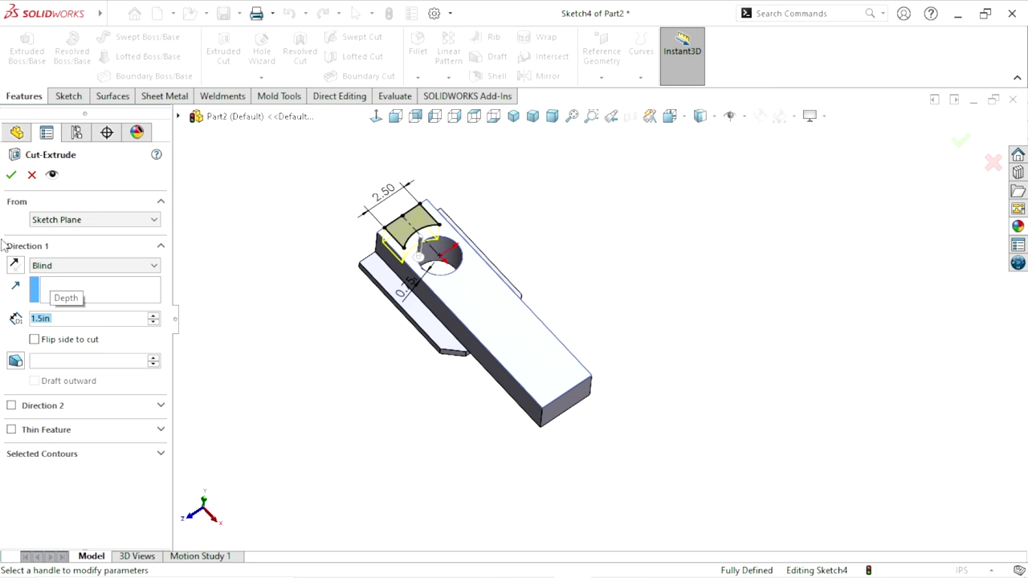
click(11, 175)
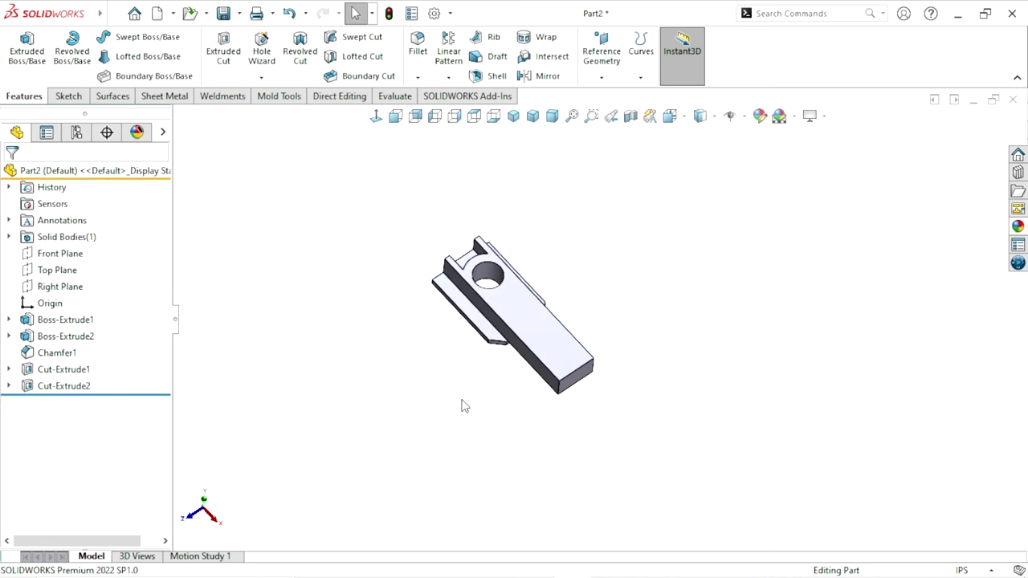
Edit the boss's sketch and offset the hole circle 0.75 outward into a ring
mouse_move(418, 338)
middle_down()
mouse_move(500, 482)
mouse_move(423, 340)
mouse_move(482, 417)
mouse_move(624, 355)
middle_up()
click(456, 288)
click(522, 232)
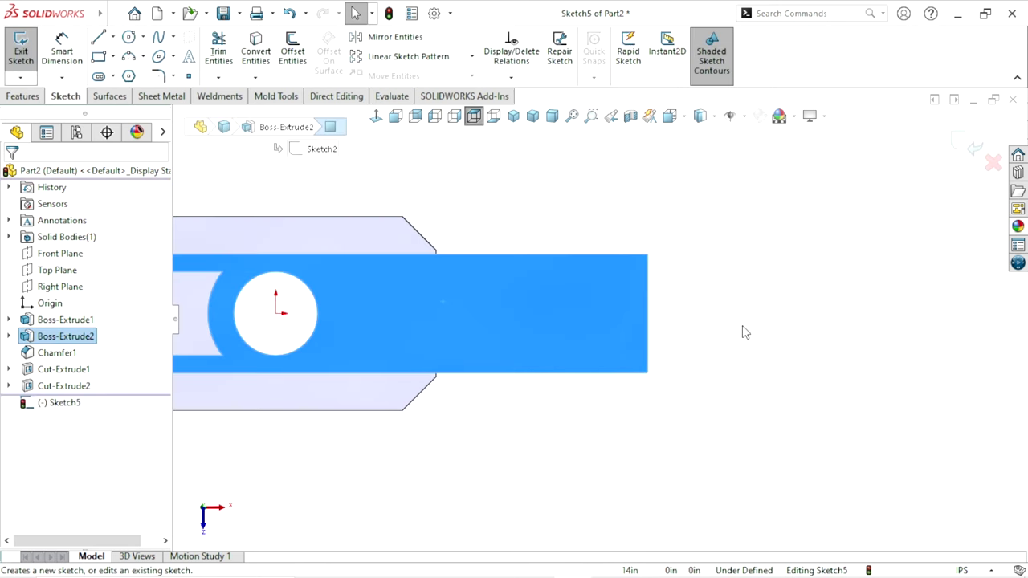
scroll(582, 326, up, 2)
scroll(459, 287, down, 2)
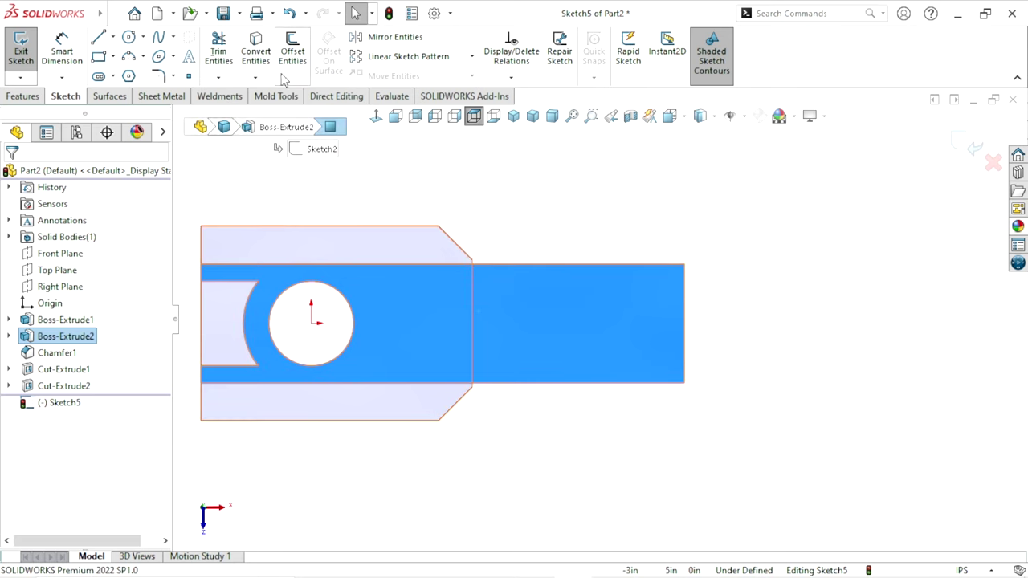
click(350, 306)
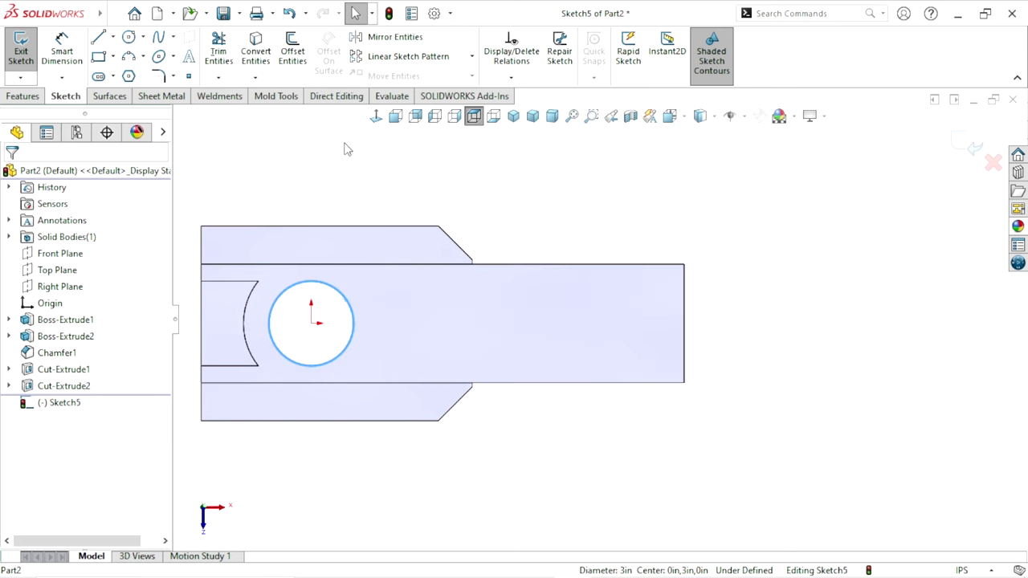
click(298, 68)
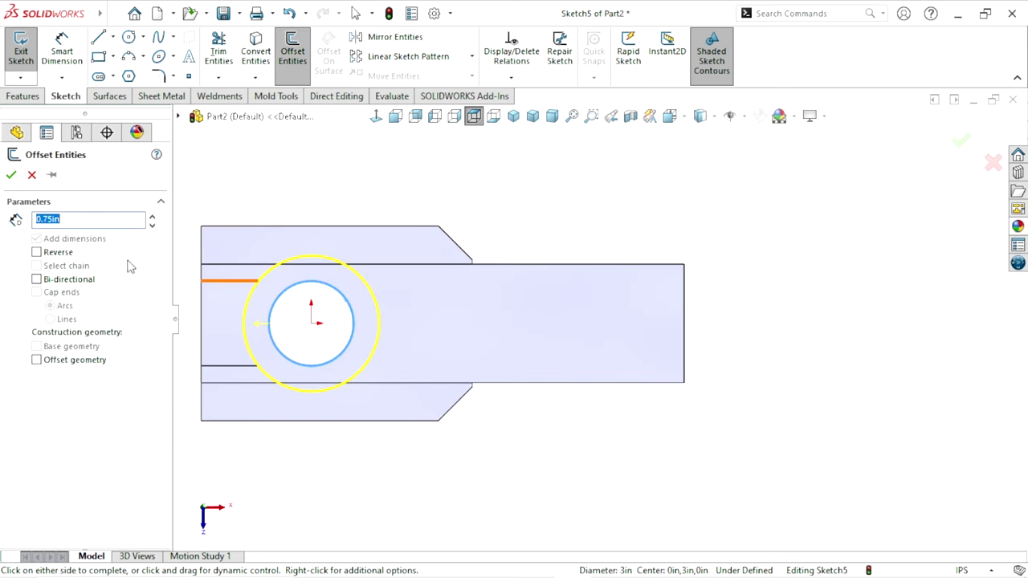
click(12, 175)
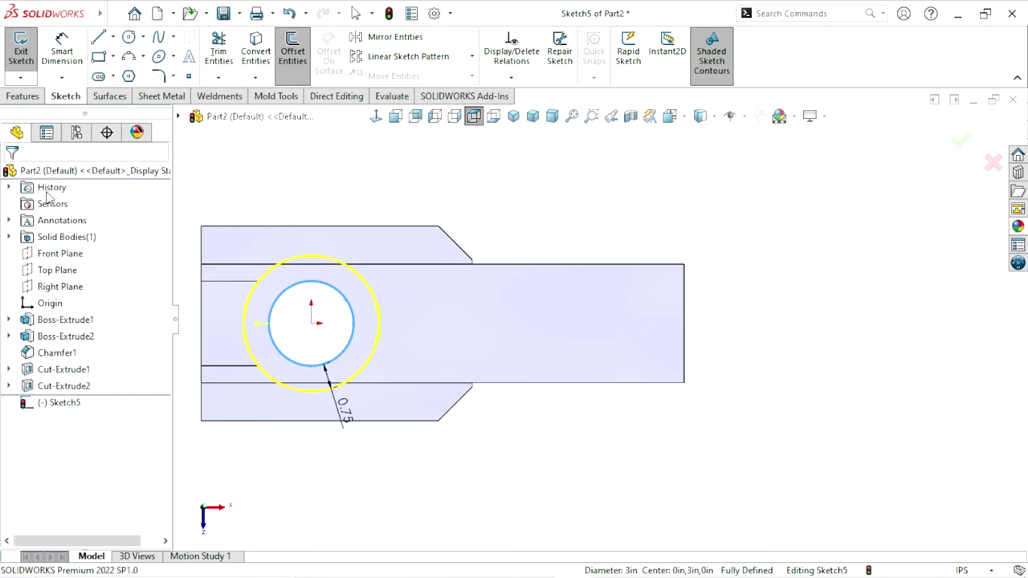
Offset the top and bottom long edges 0.50 inward, reversing the direction
click(498, 275)
click(576, 222)
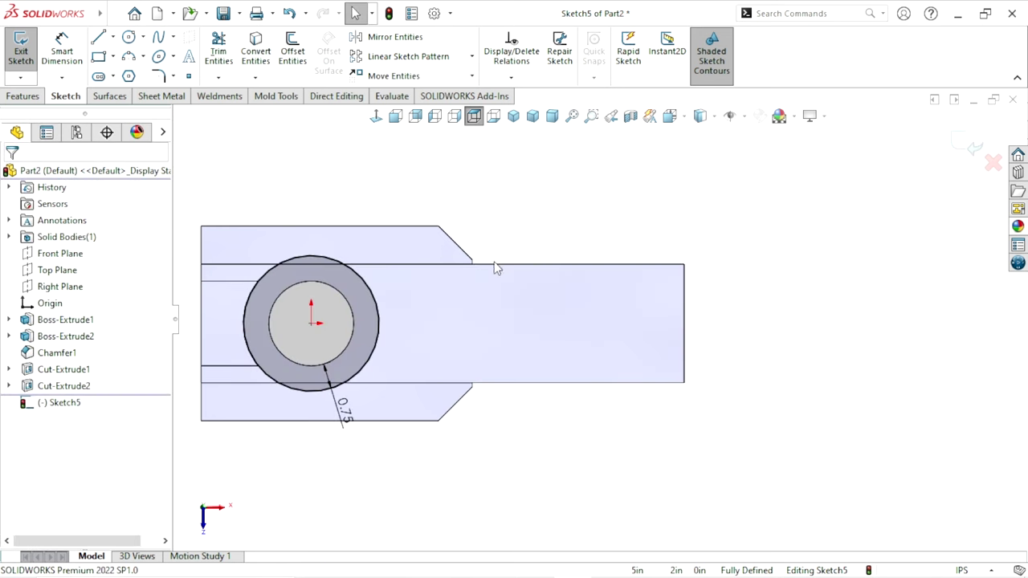
click(495, 269)
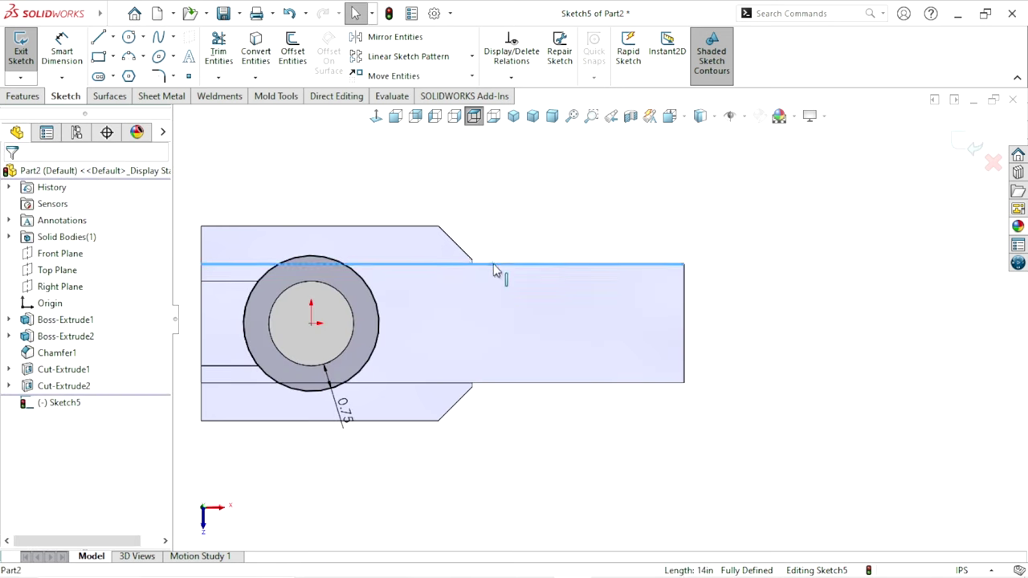
click(290, 56)
text(.5)
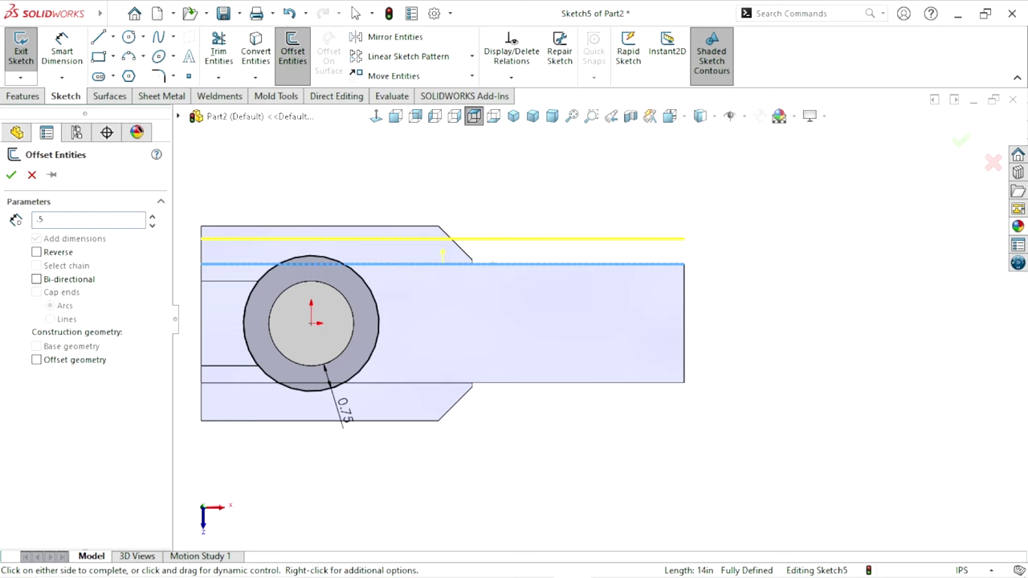
key(Return)
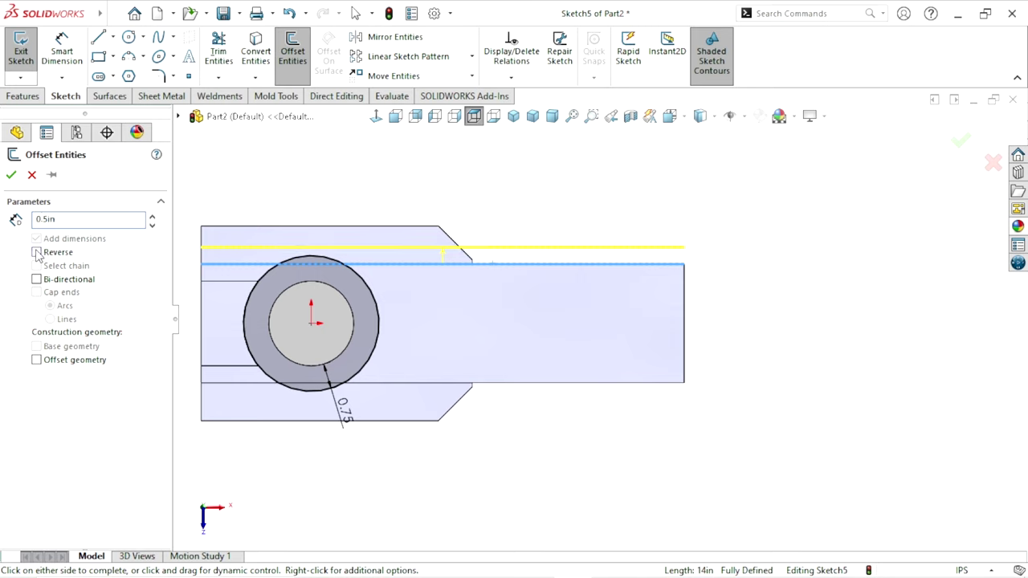
click(36, 252)
click(12, 174)
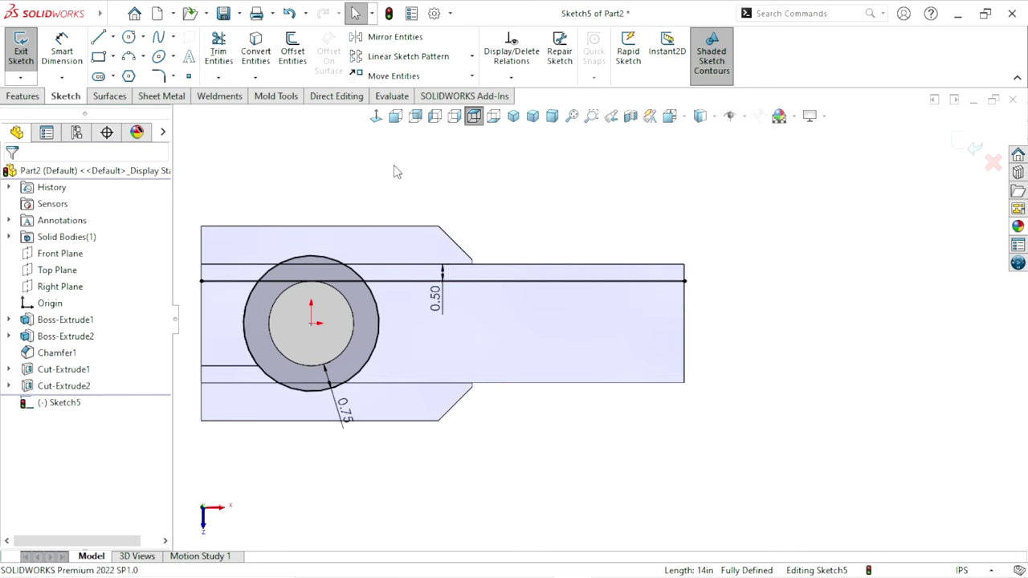
click(303, 70)
click(506, 383)
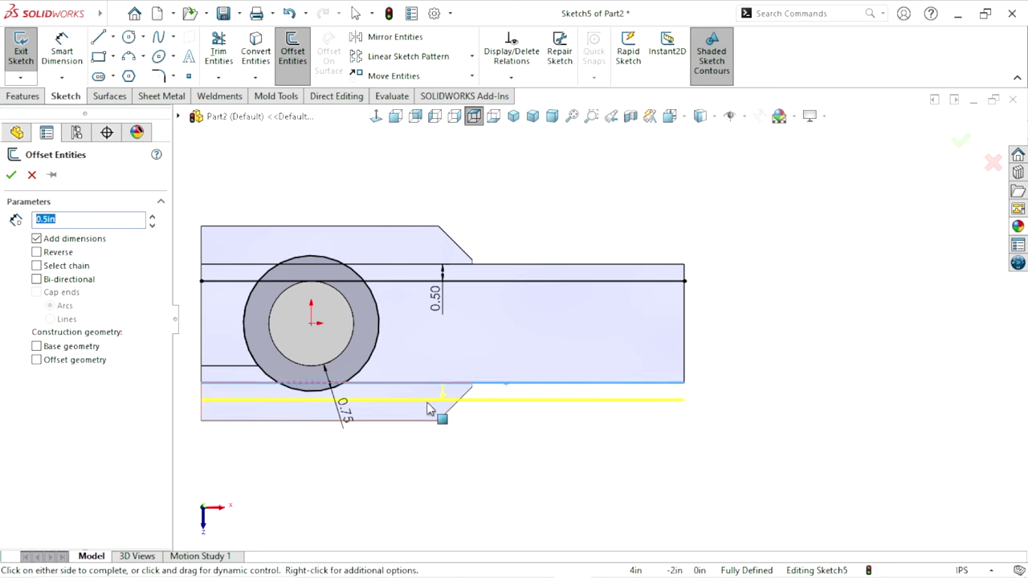
click(36, 252)
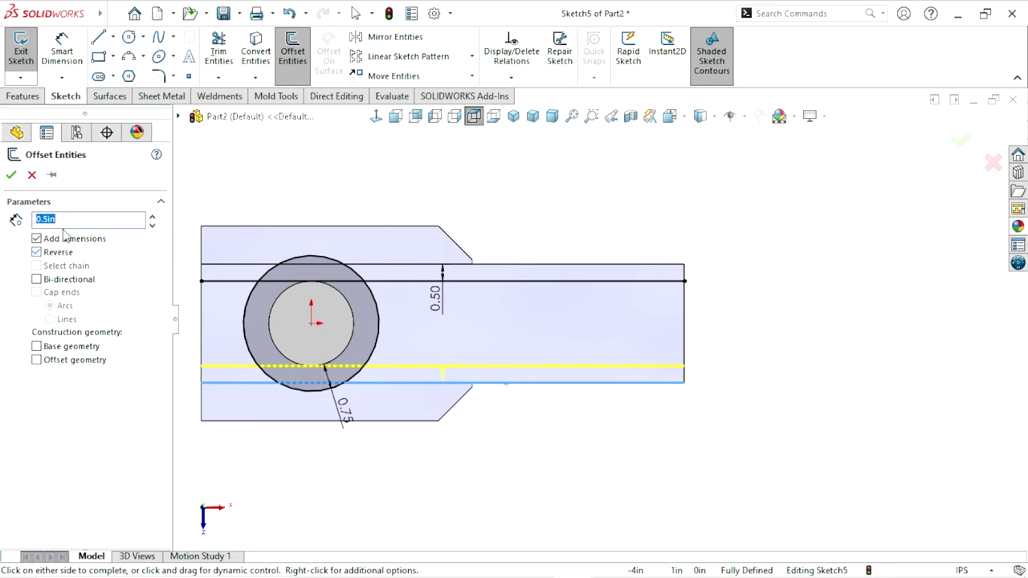
click(12, 175)
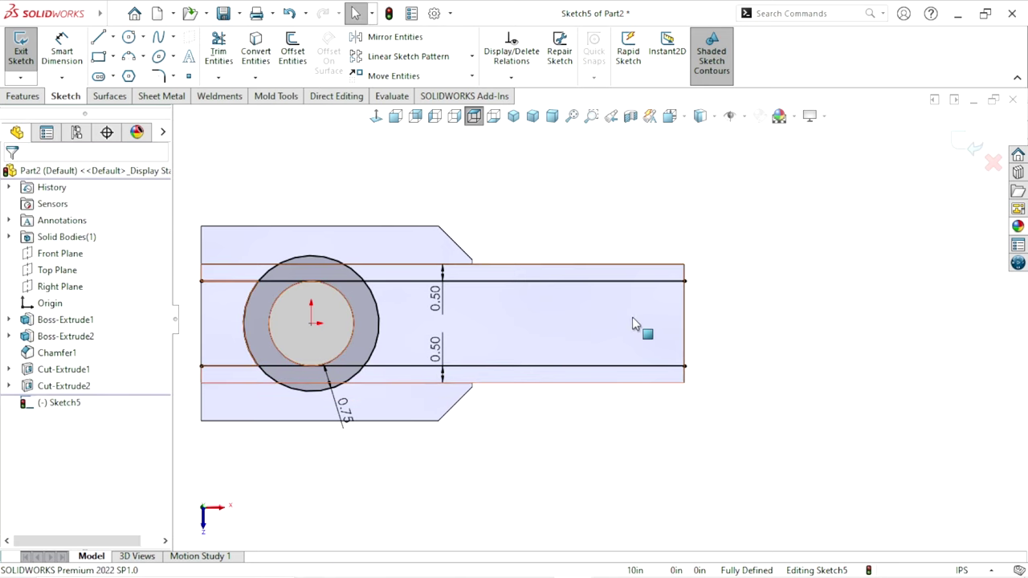
Offset the right end edge 0.75 inward
click(292, 50)
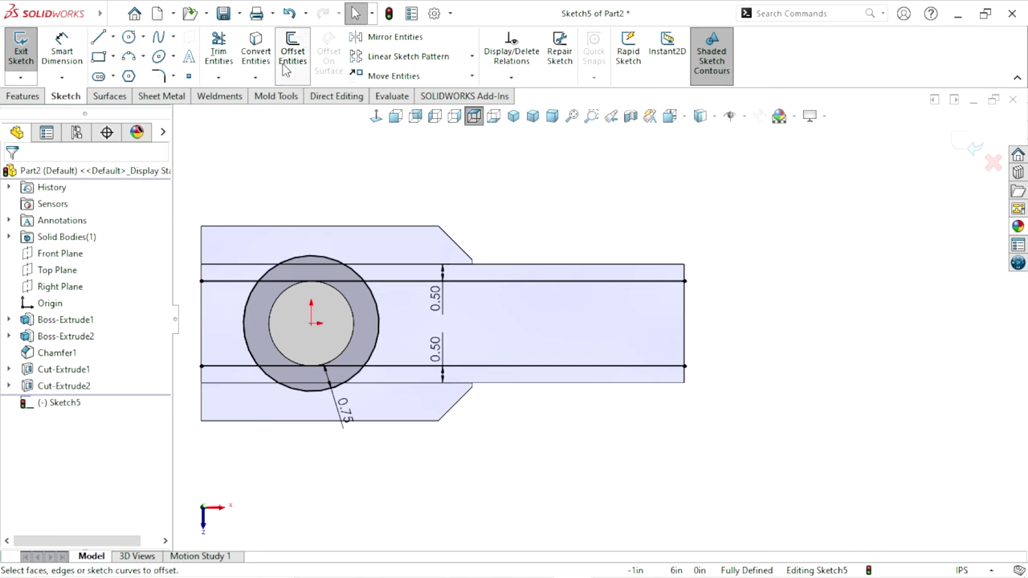
click(684, 342)
text(0.75)
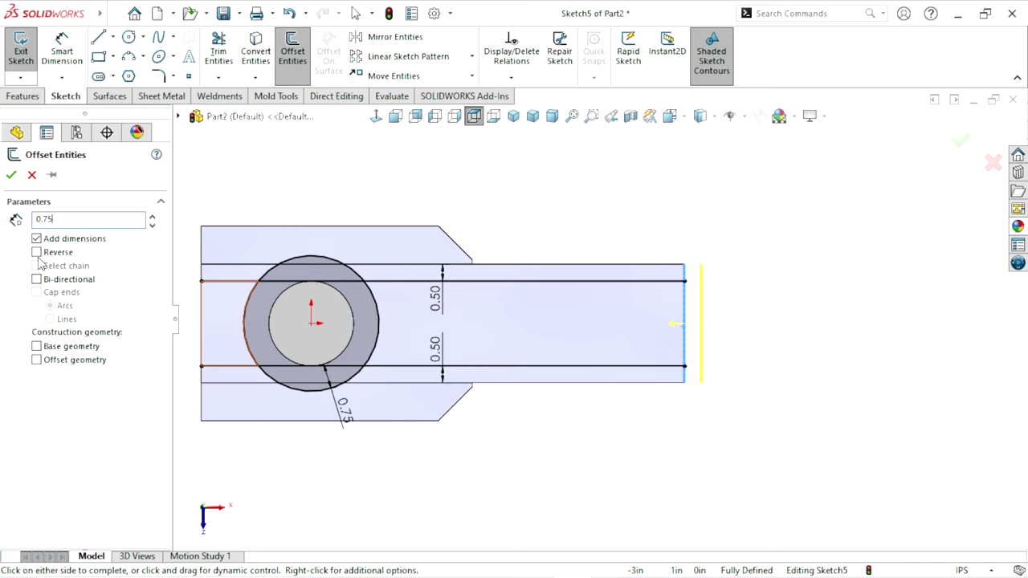
key(Return)
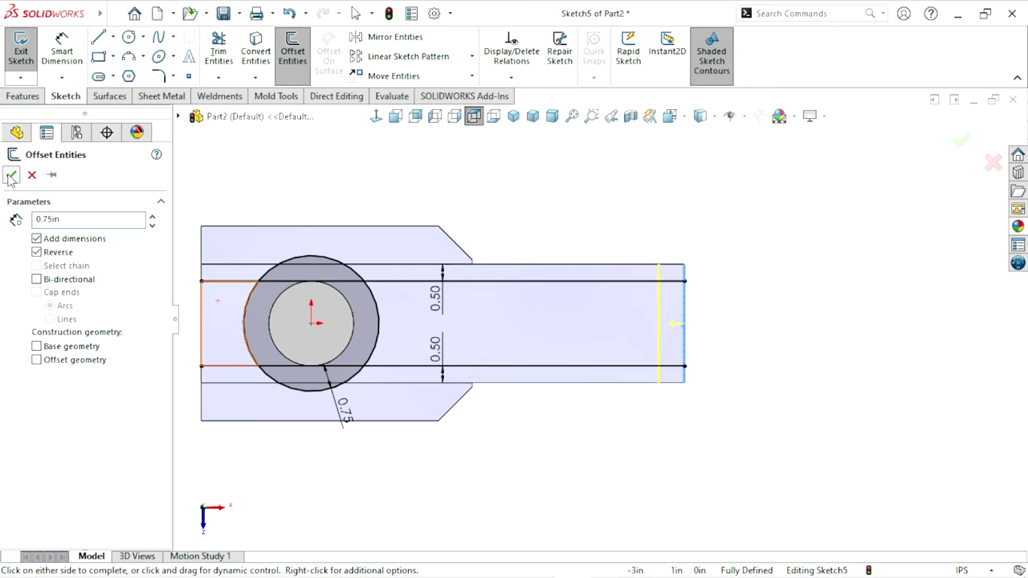
click(12, 176)
key(f)
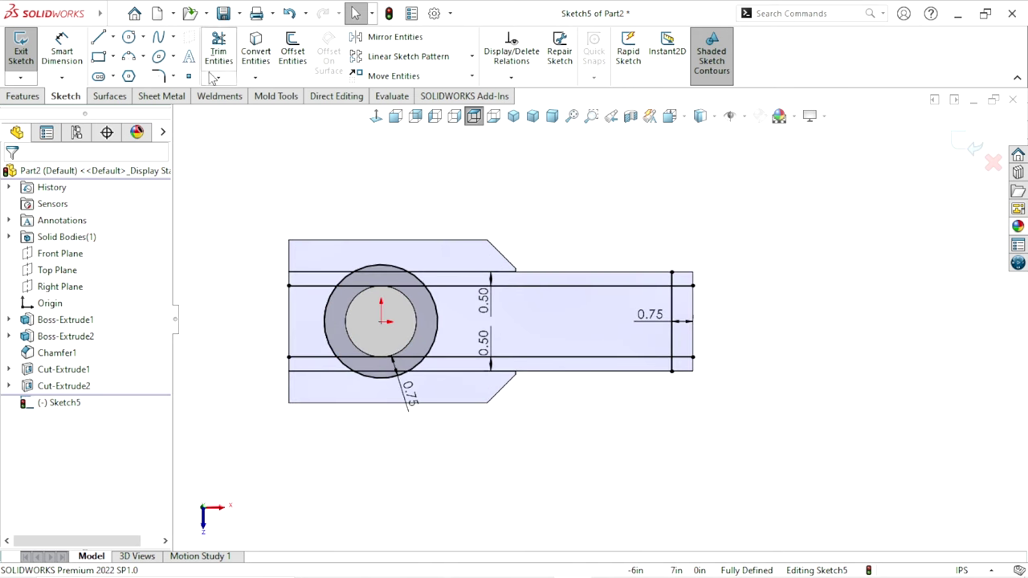
Power-trim the ring's left arc and inner line segments into the slot outline
click(218, 55)
scroll(397, 331, down, 1)
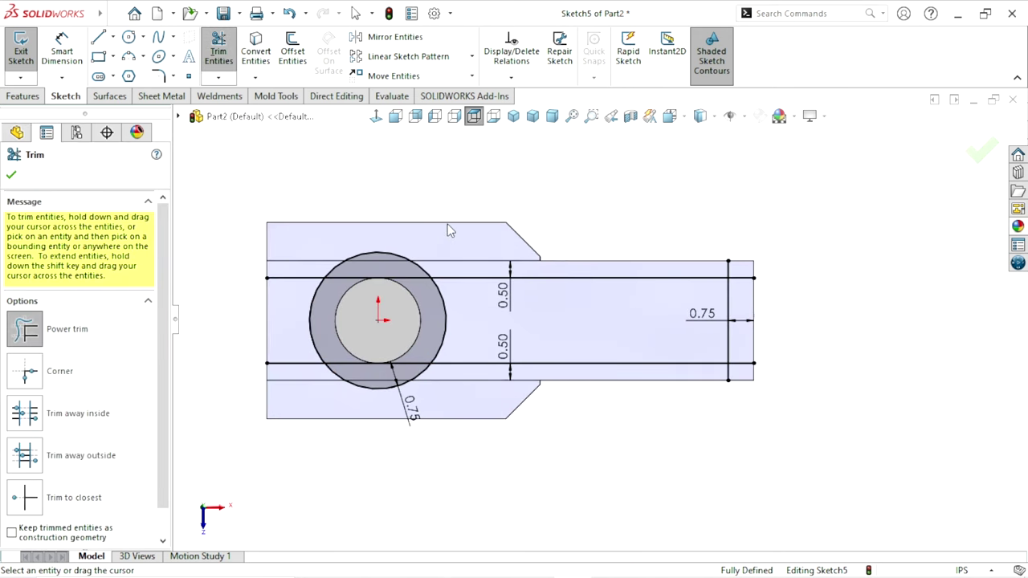
drag(448, 227, 304, 318)
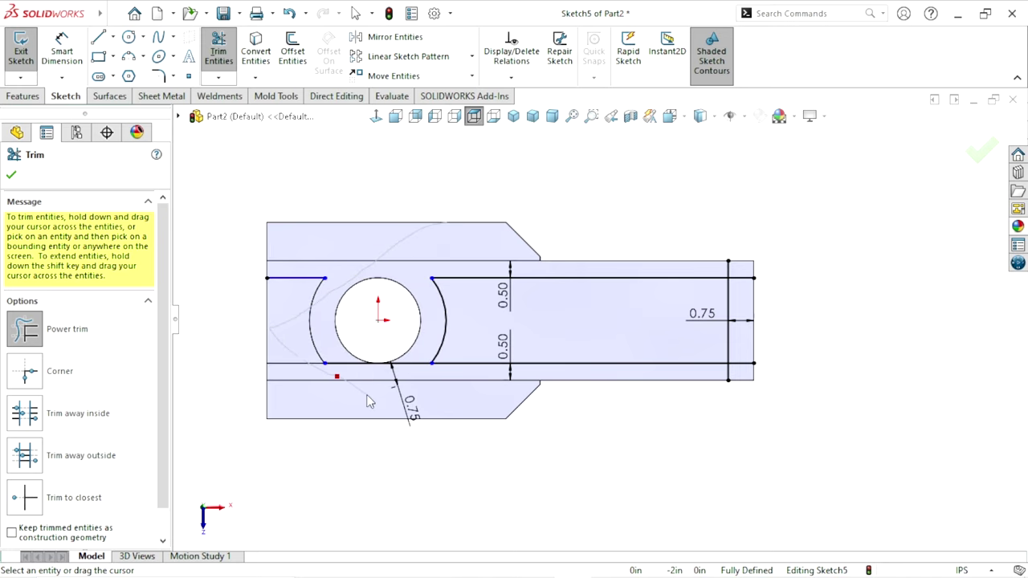
scroll(690, 323, down, 1)
scroll(691, 323, down, 2)
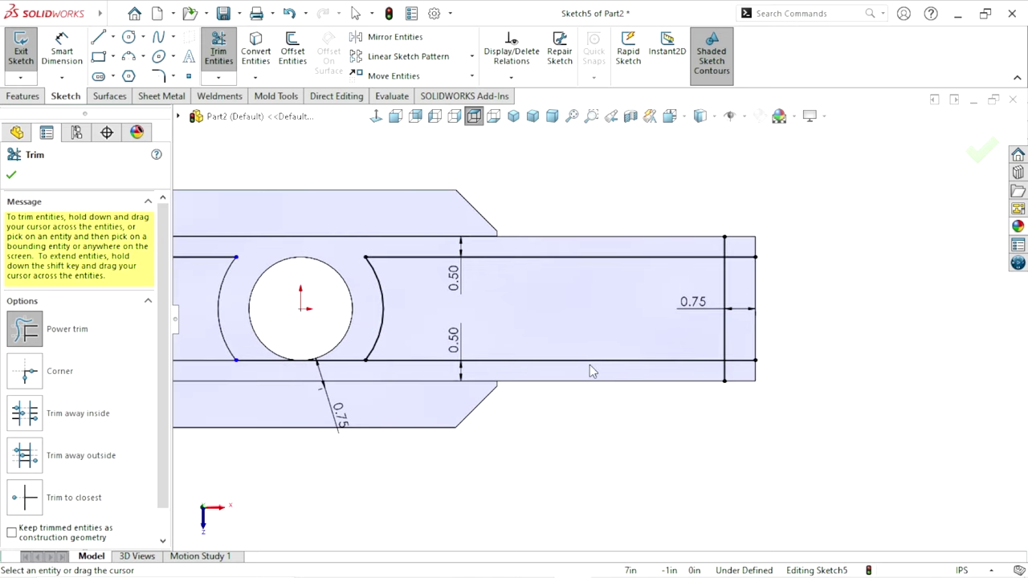
scroll(691, 322, down, 1)
scroll(595, 315, up, 4)
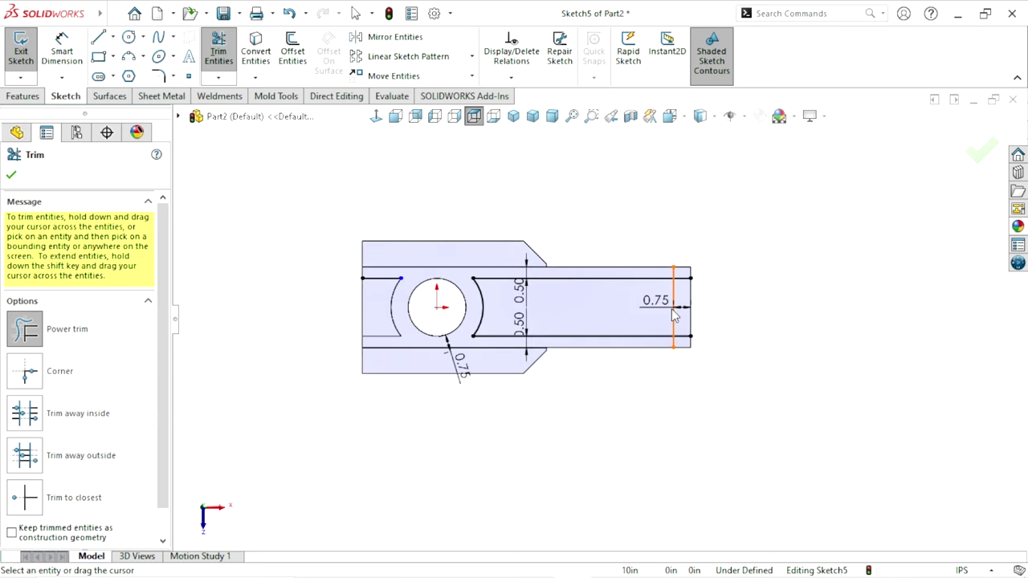
scroll(647, 251, down, 3)
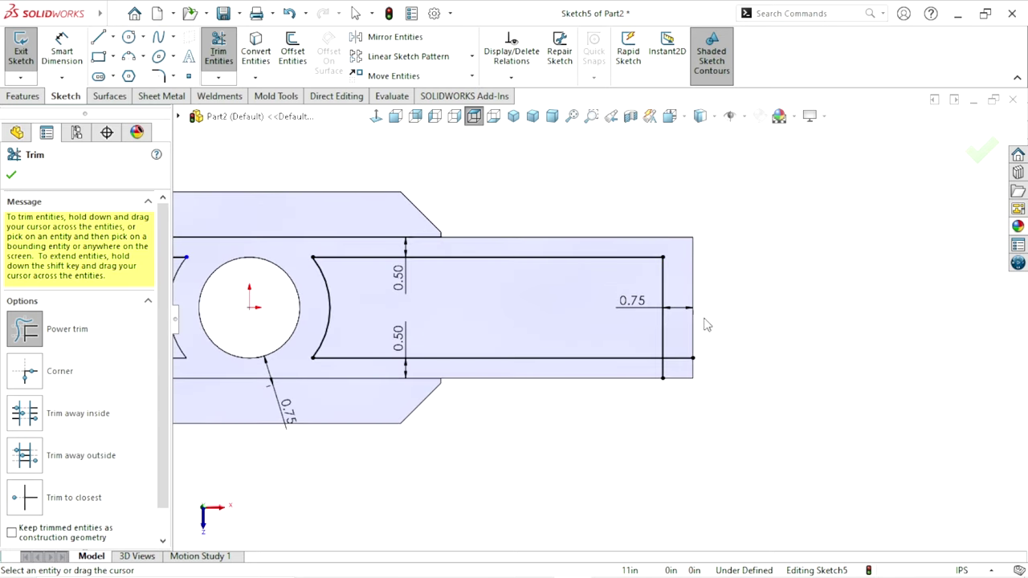
scroll(497, 421, up, 2)
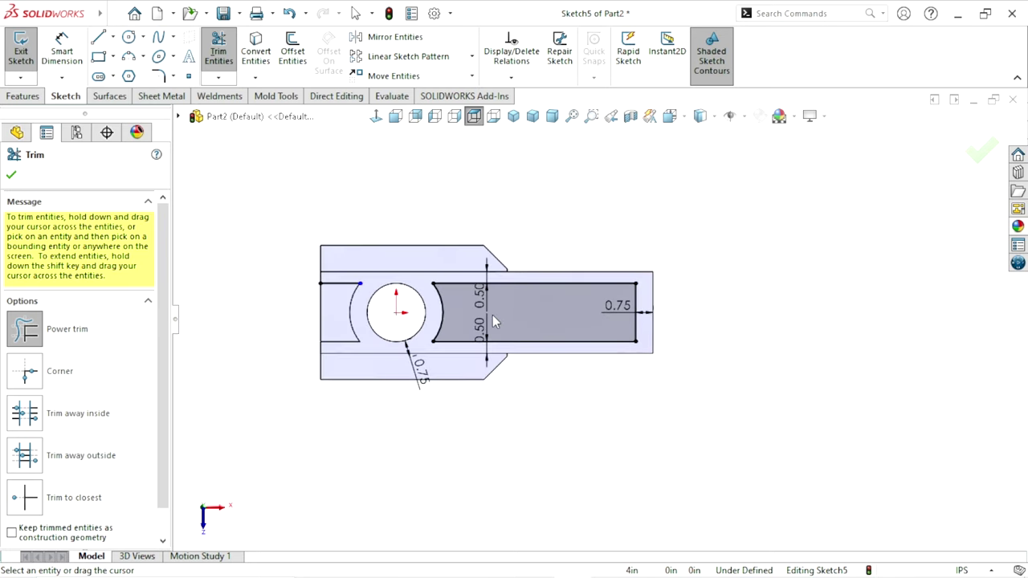
scroll(494, 321, down, 1)
click(9, 176)
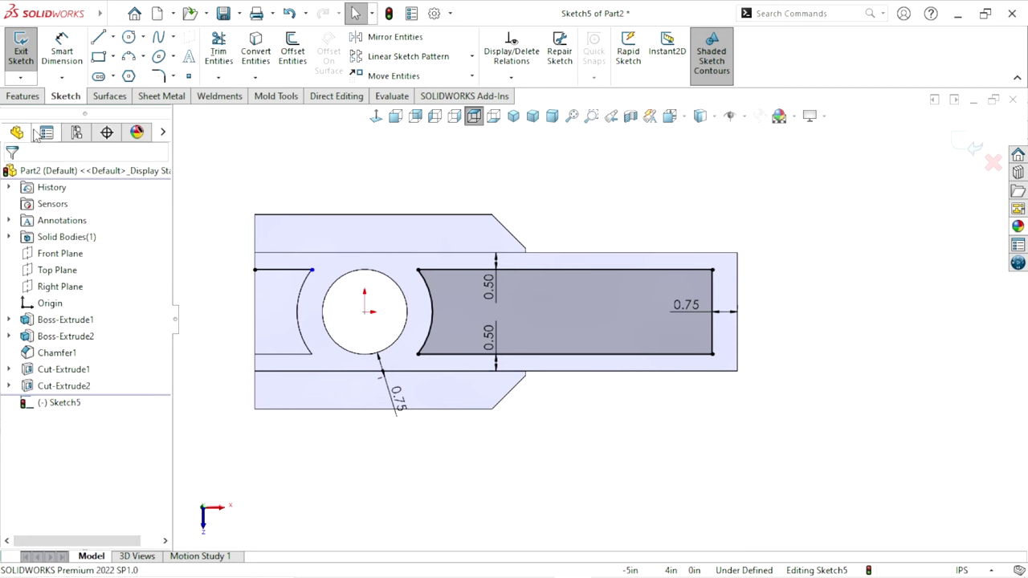
click(11, 97)
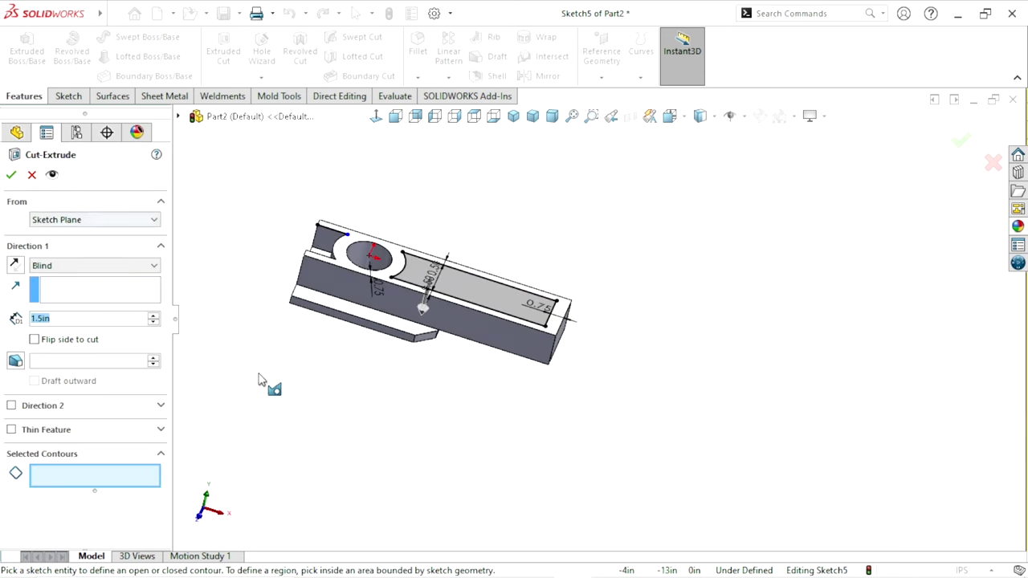
Attempt the extruded cut, dismiss the open-contour warning, and cancel it
click(13, 176)
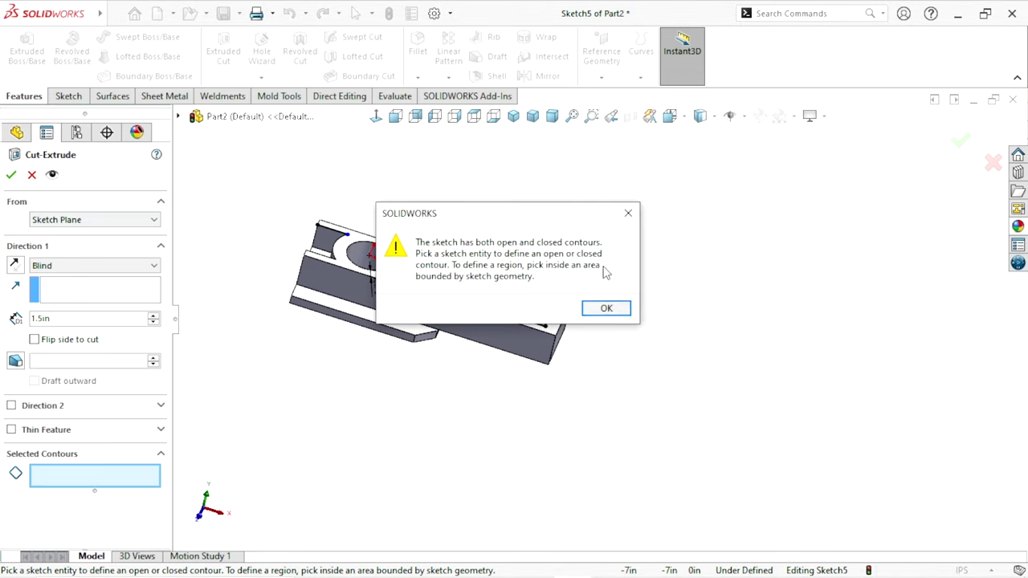
click(627, 215)
click(32, 175)
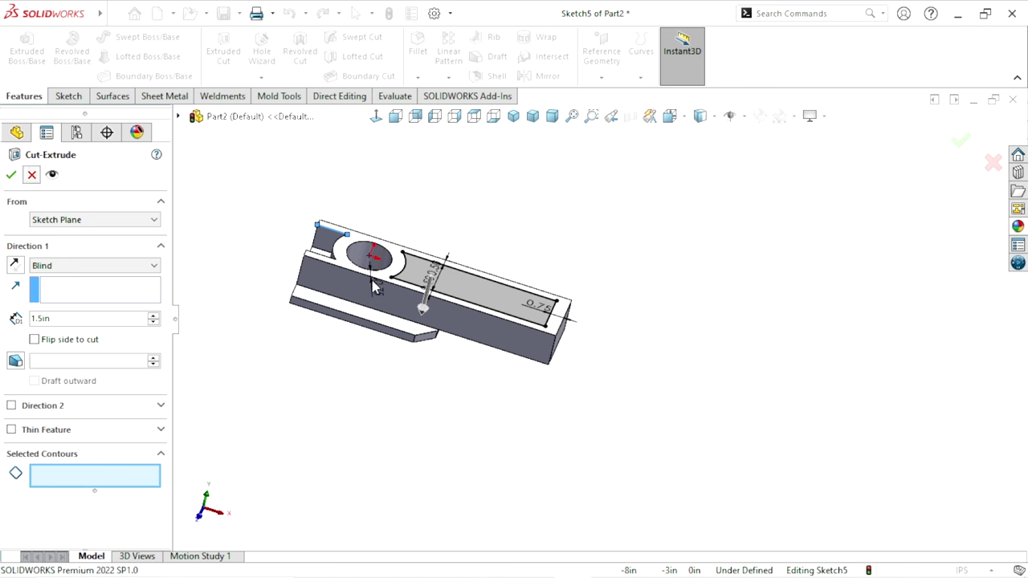
Trim the stray short top-left line, then cut the slot Blind 1.5in deep
click(69, 96)
click(218, 48)
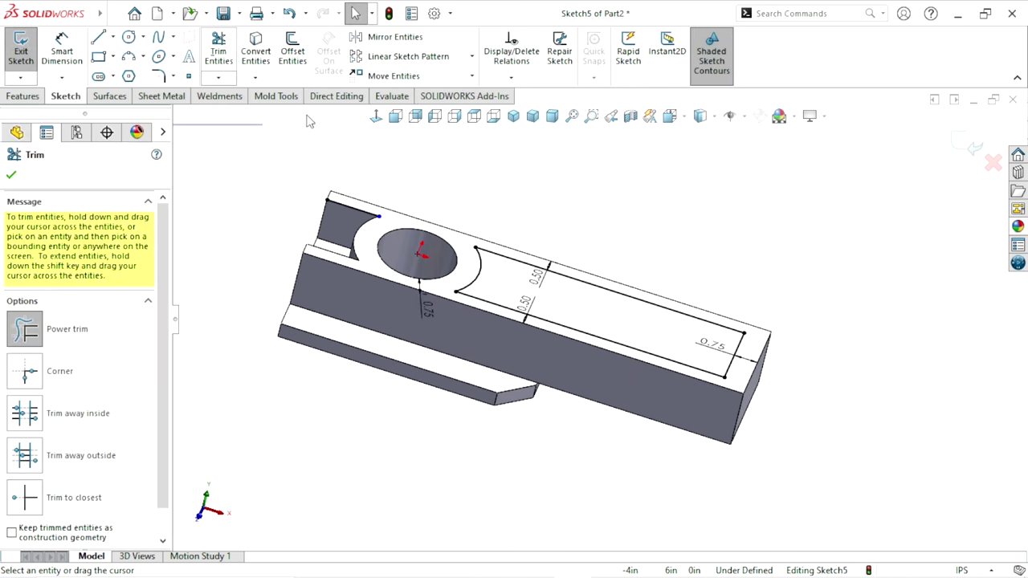
click(353, 206)
click(11, 177)
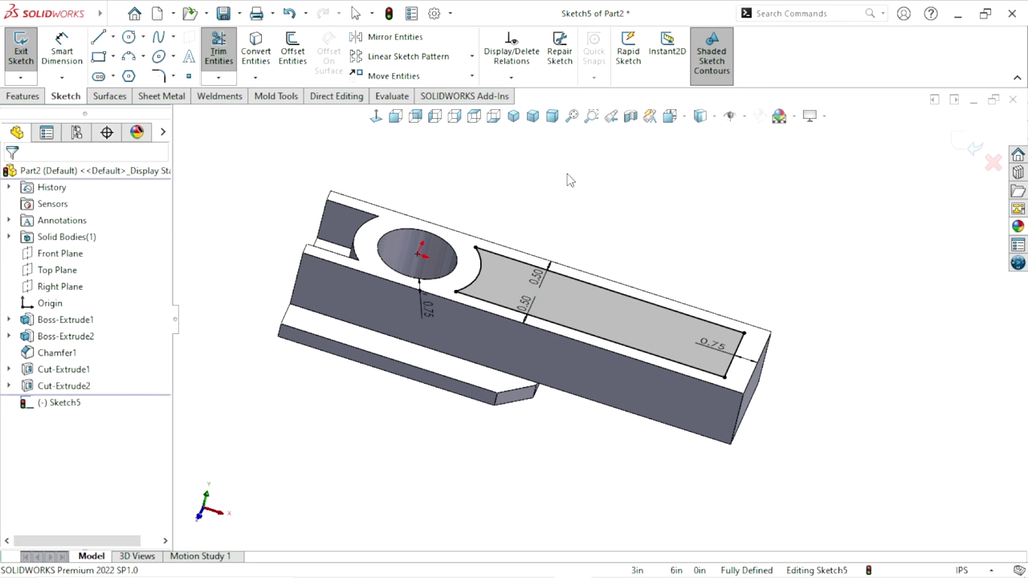
click(20, 97)
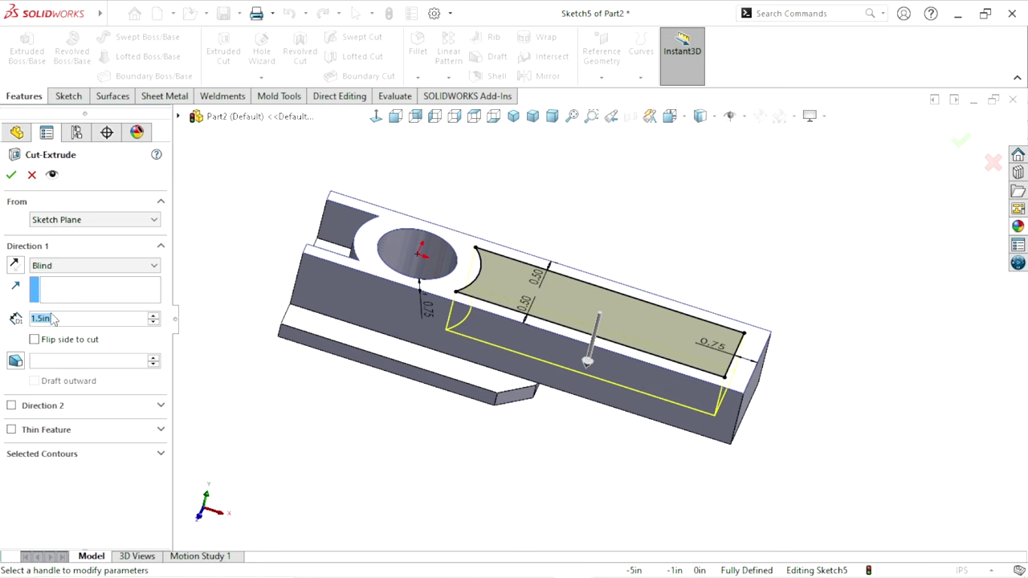
click(11, 175)
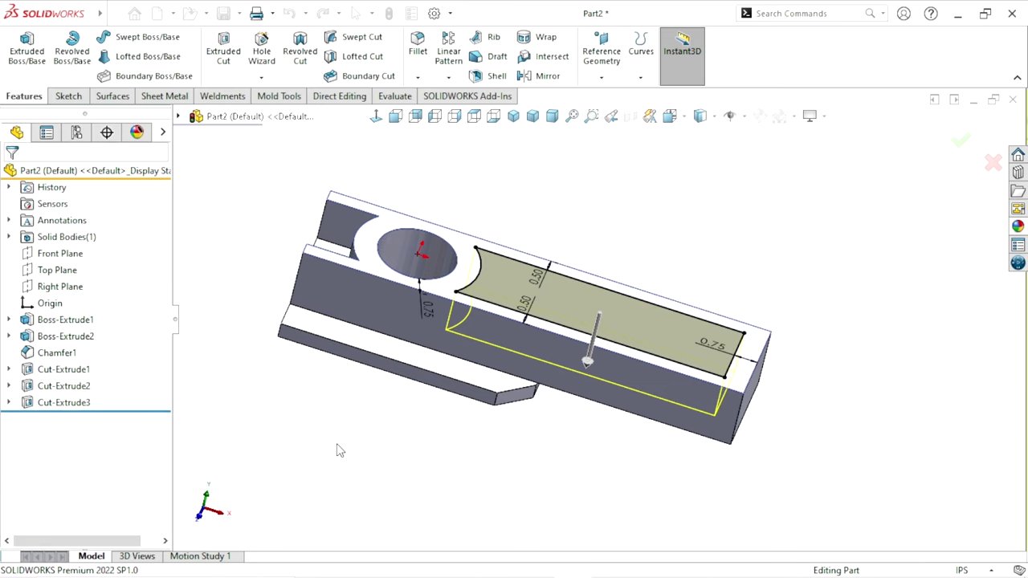
Orbit to inspect the new cut, then open Sketch6 on the Front Plane
middle_drag(436, 481, 394, 495)
mouse_move(396, 439)
middle_down()
mouse_move(407, 407)
mouse_move(719, 292)
mouse_move(654, 335)
mouse_move(592, 281)
mouse_move(650, 345)
mouse_move(640, 316)
middle_up()
scroll(639, 316, down, 2)
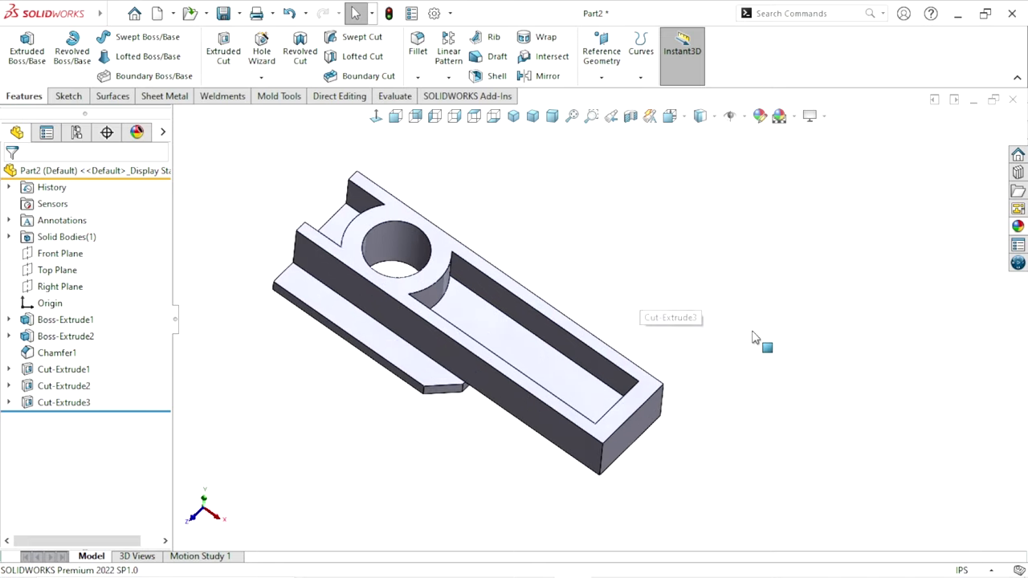
scroll(638, 345, up, 2)
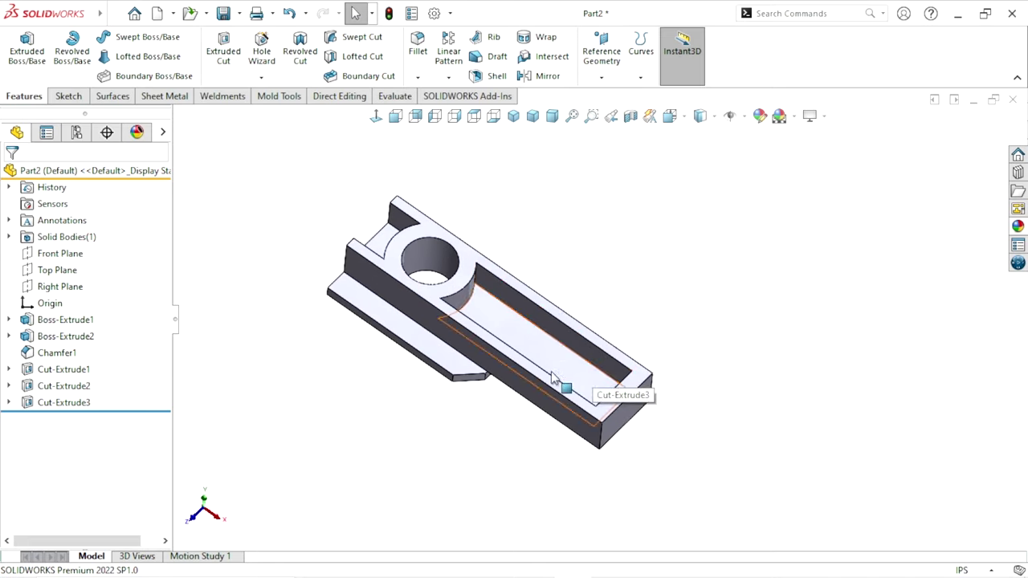
scroll(551, 371, up, 1)
scroll(586, 341, down, 1)
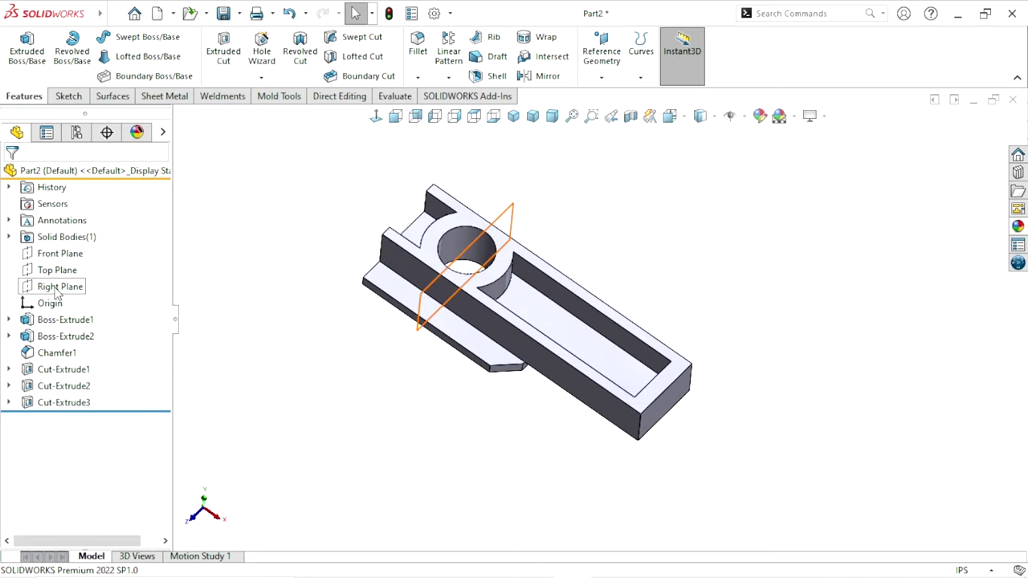
click(69, 255)
click(78, 228)
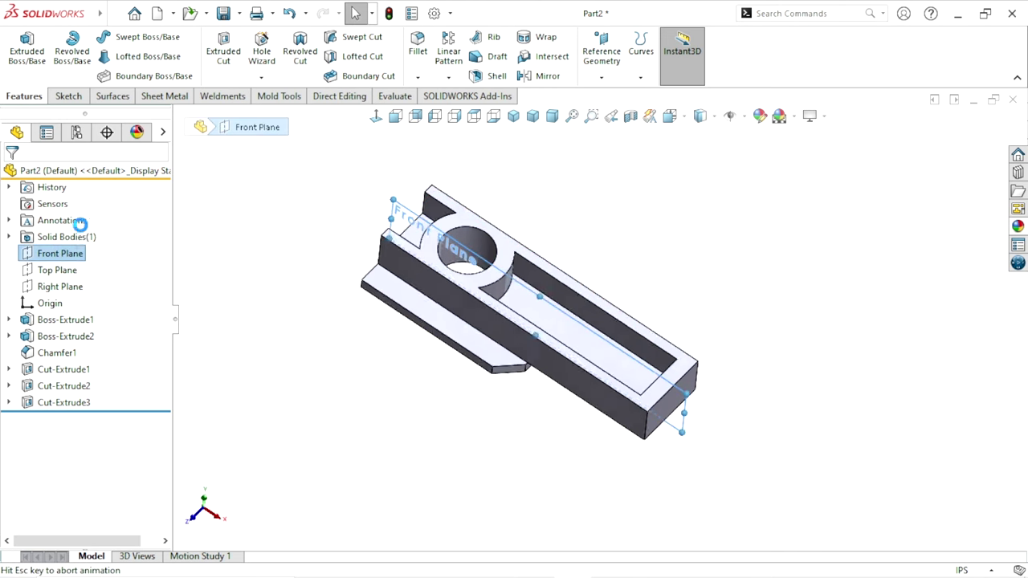
scroll(634, 354, down, 2)
Draw the groove's slanted side and flat bottom line from the top edge, then select both slanted lines
scroll(642, 317, down, 1)
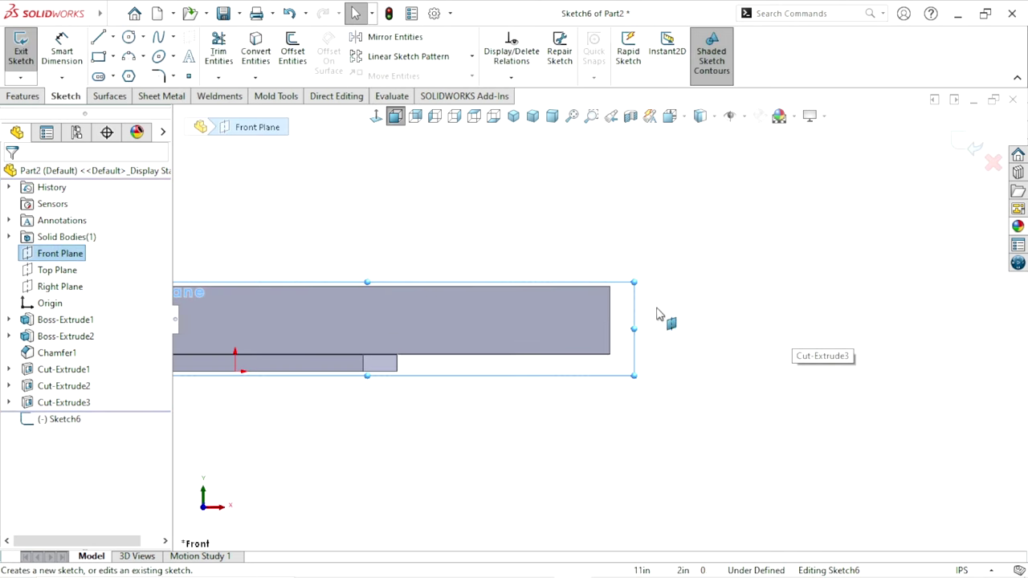
click(663, 315)
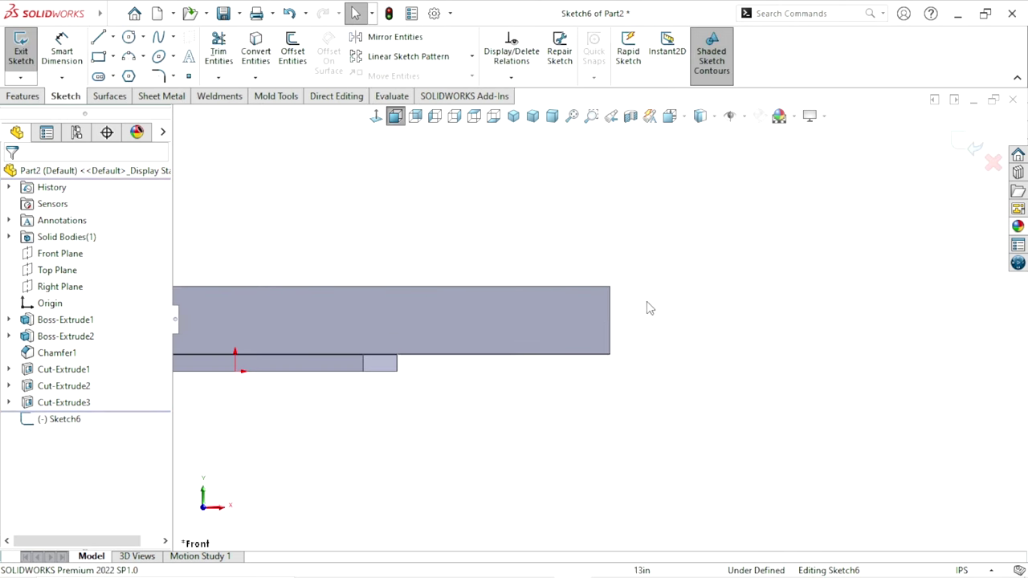
click(98, 37)
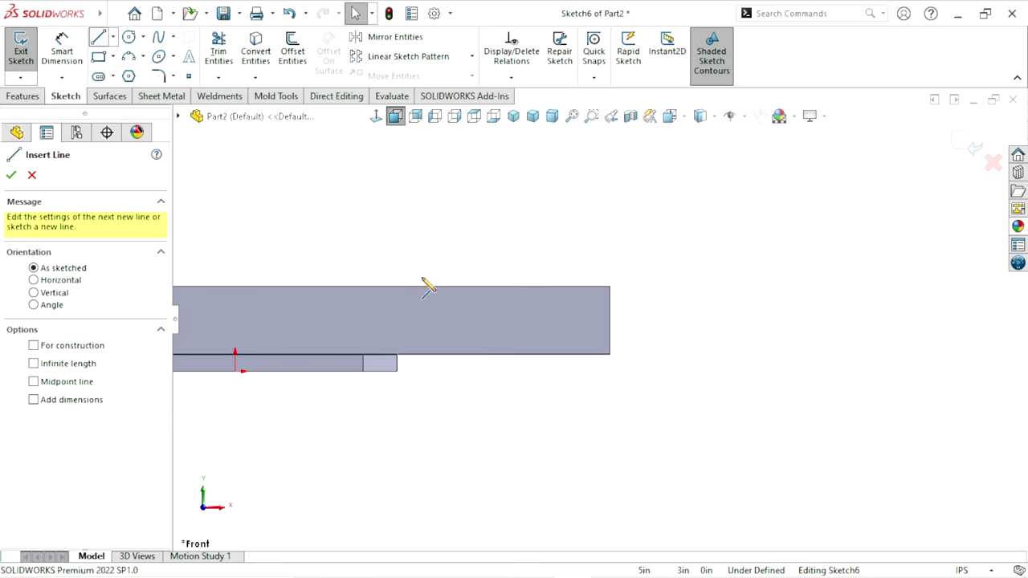
click(399, 287)
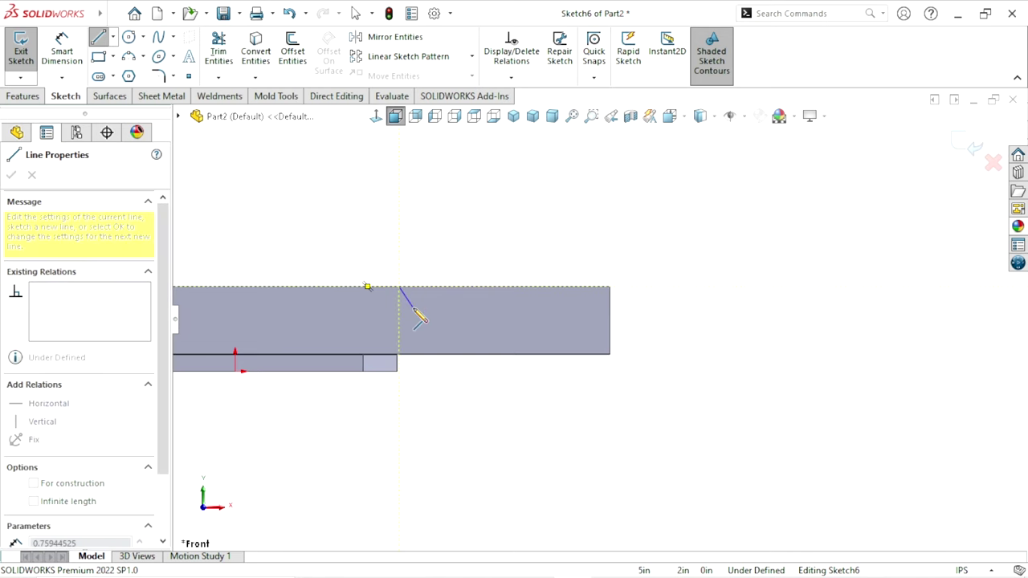
click(413, 308)
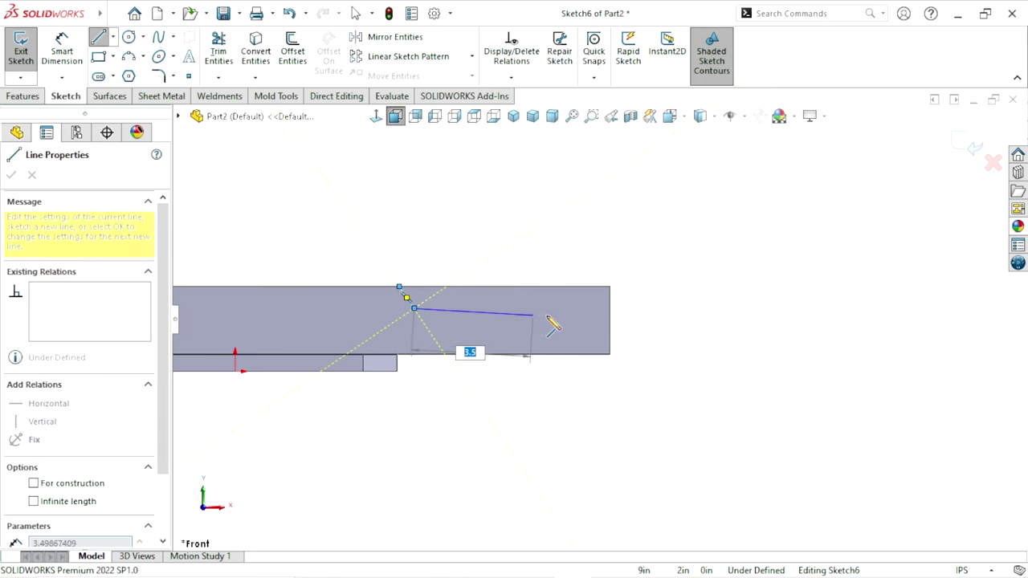
click(562, 308)
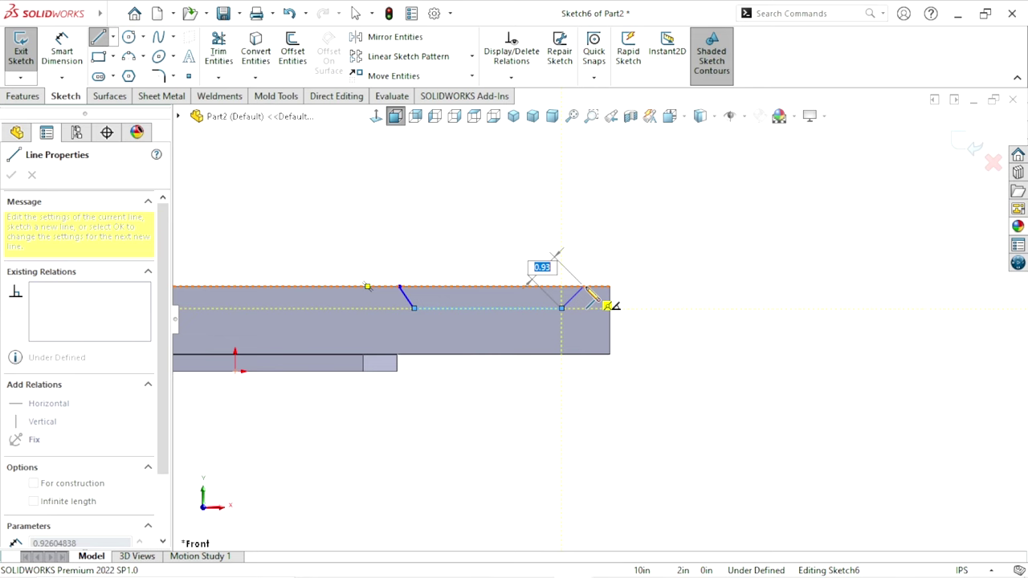
right_click(639, 234)
click(673, 244)
scroll(473, 316, down, 2)
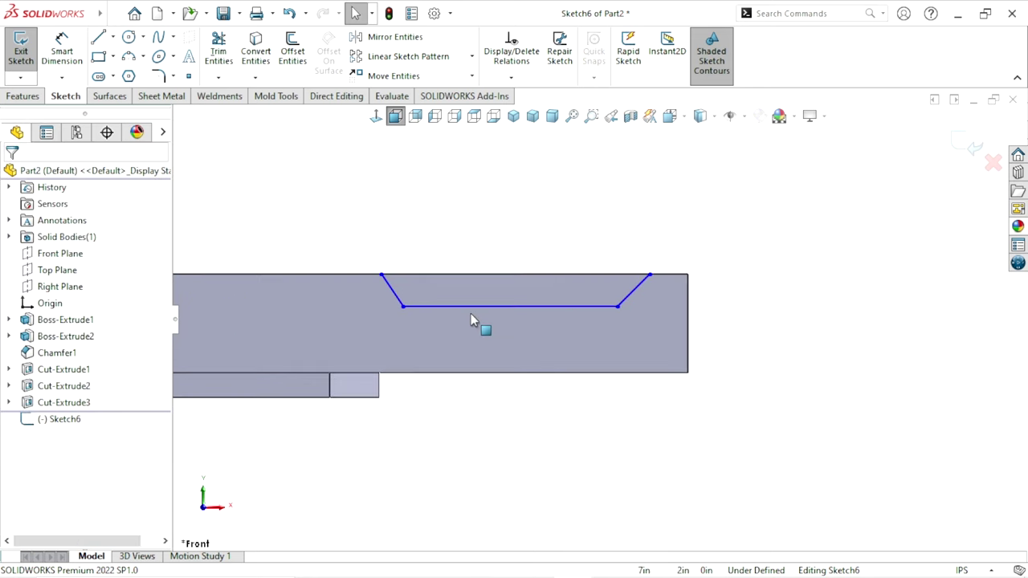
click(620, 304)
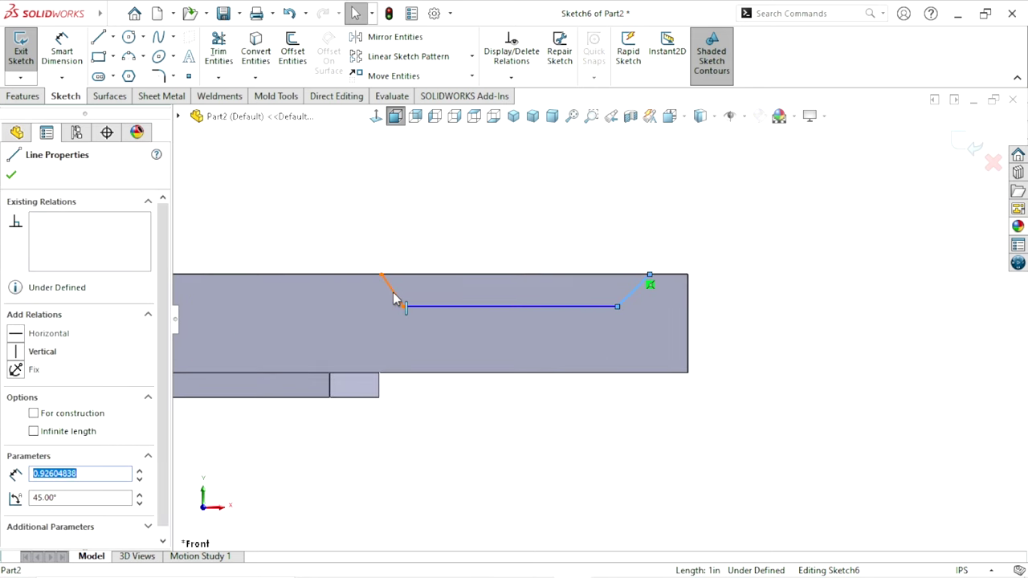
ctrl+click(394, 294)
Make the two slanted groove walls equal and dimension the bottom line to 5.00
click(549, 226)
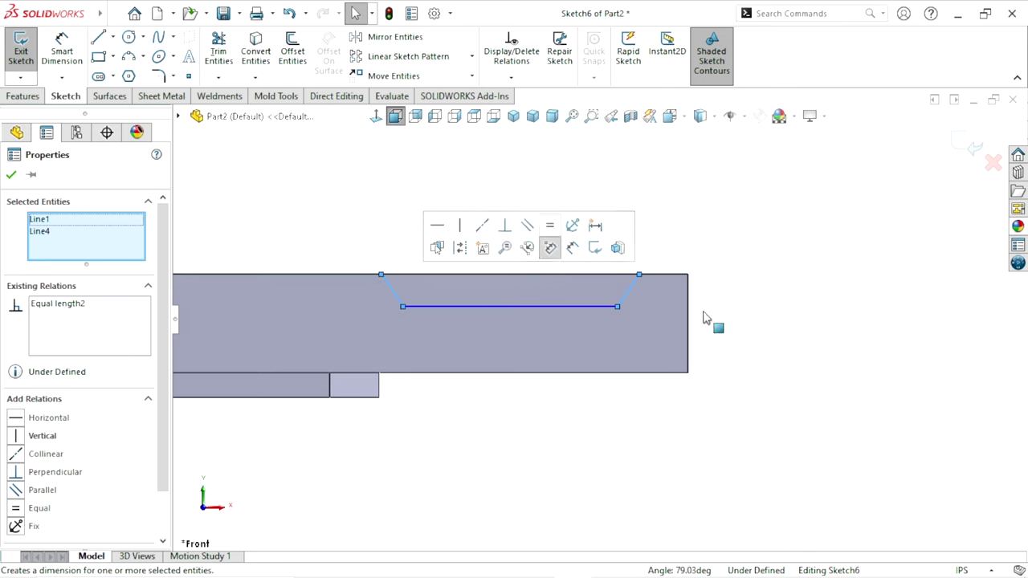
click(704, 316)
click(62, 52)
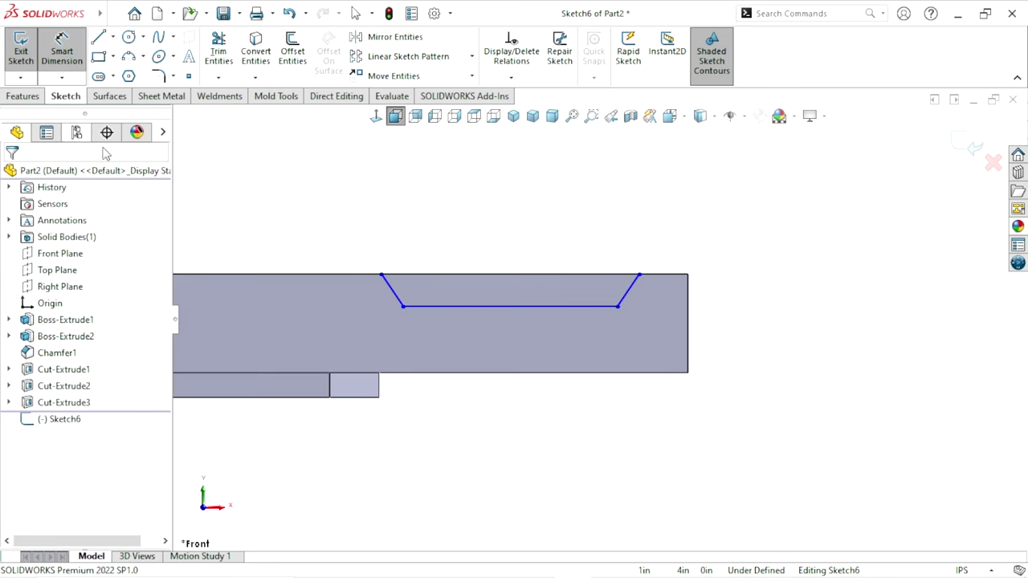
click(496, 308)
click(496, 331)
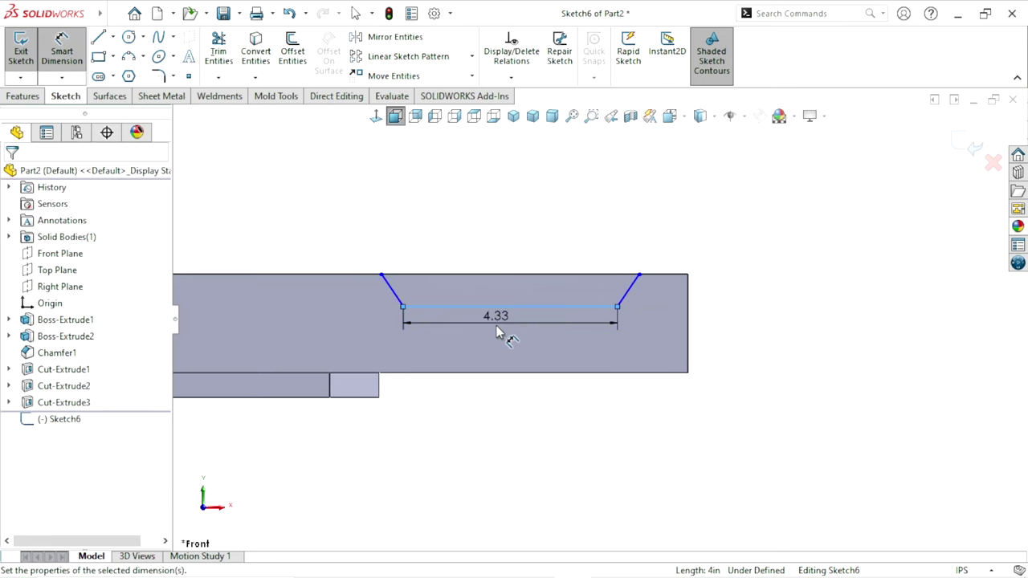
text(5)
key(Return)
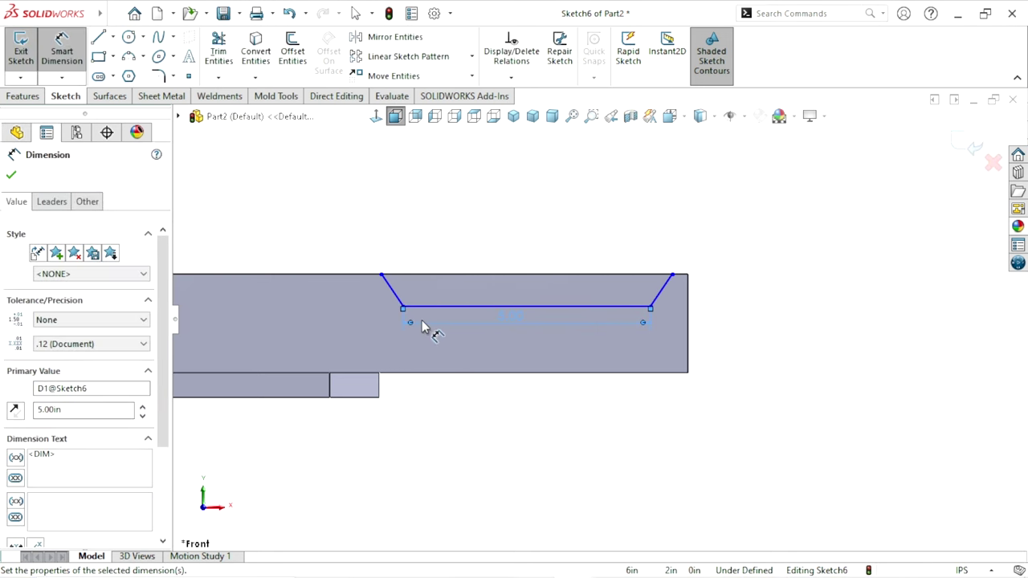
Dimension the groove depth to 0.50, dropping a redundant slanted-line dimension
click(418, 275)
click(423, 305)
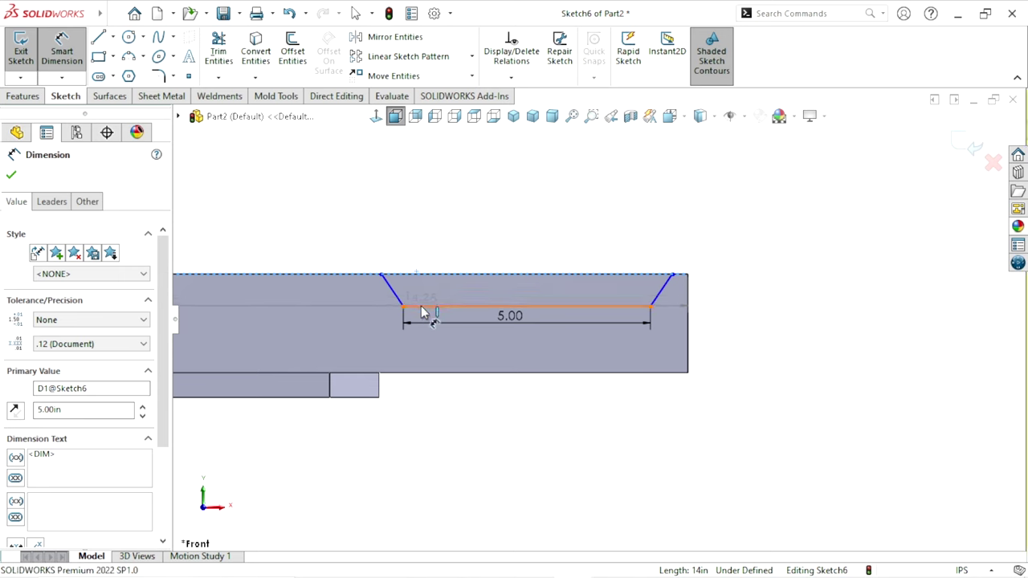
click(333, 239)
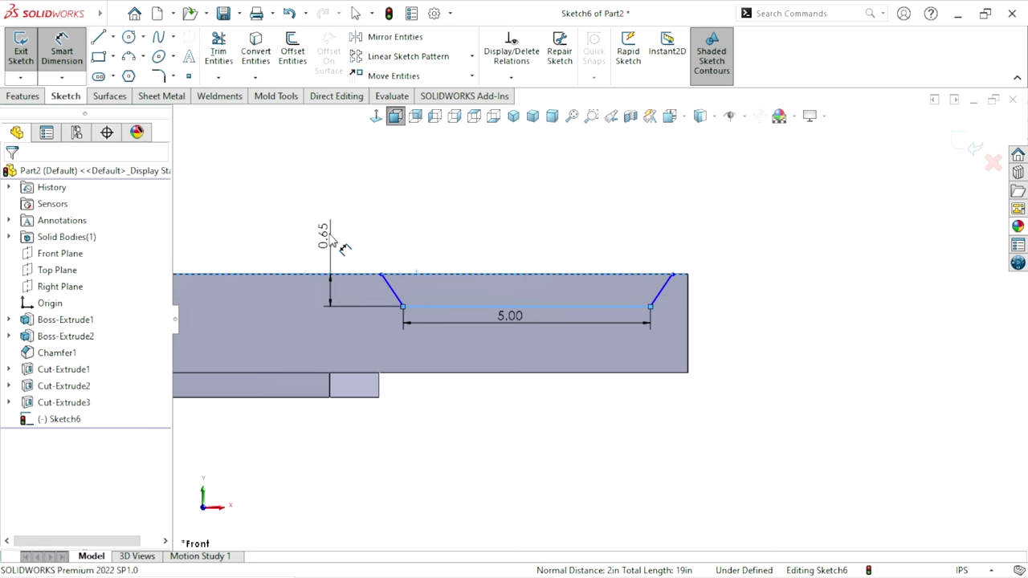
text(0.5)
key(Return)
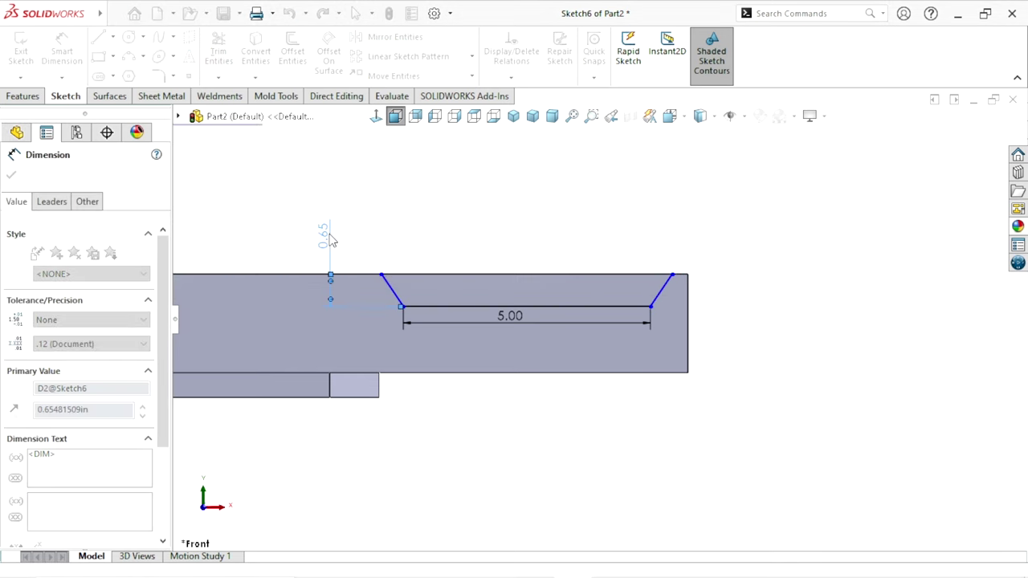
click(757, 343)
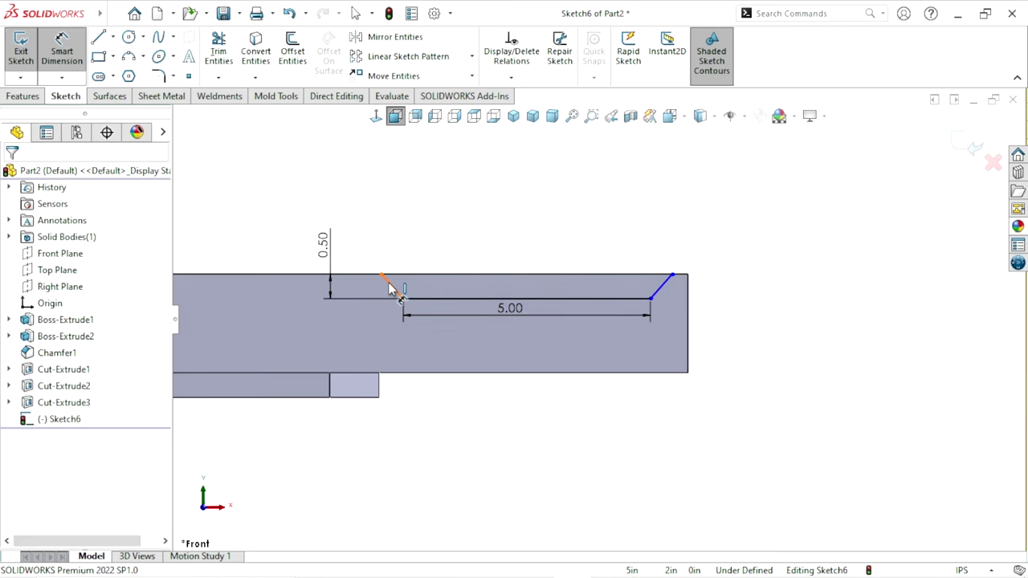
click(392, 288)
click(641, 280)
click(647, 285)
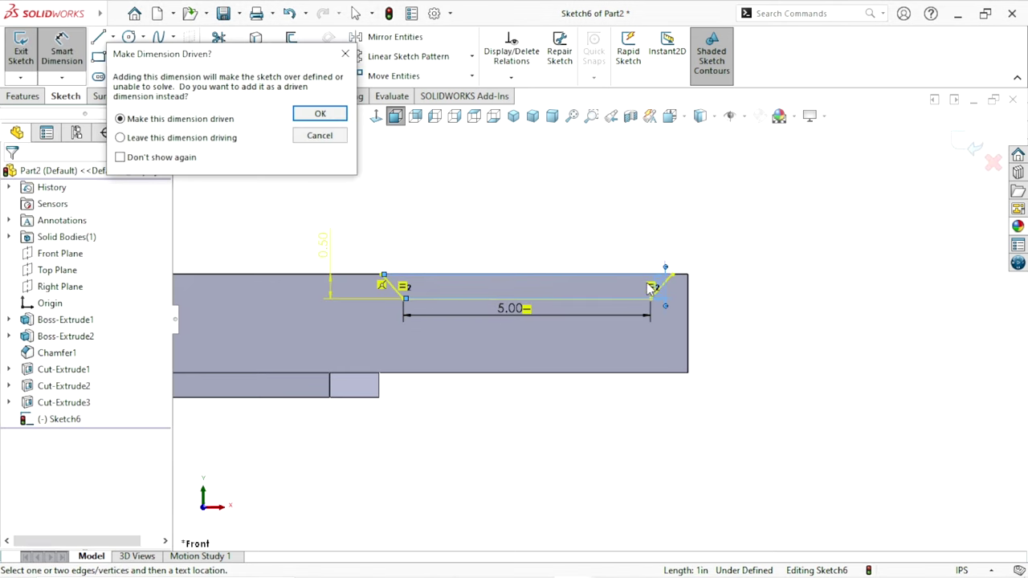
click(319, 137)
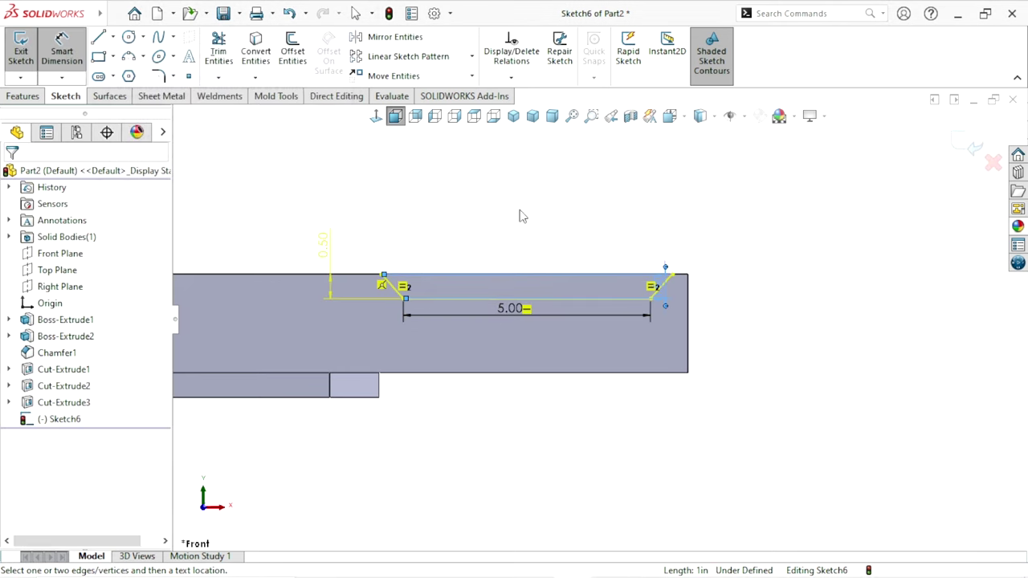
Add an angle dimension between the slanted walls, giving the 85° taper
click(393, 291)
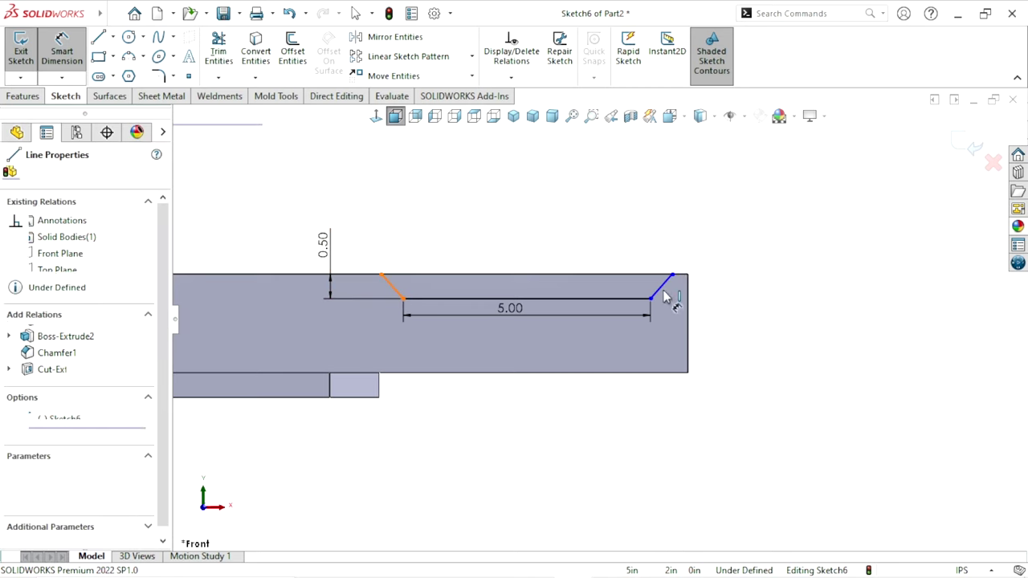
click(664, 284)
click(527, 208)
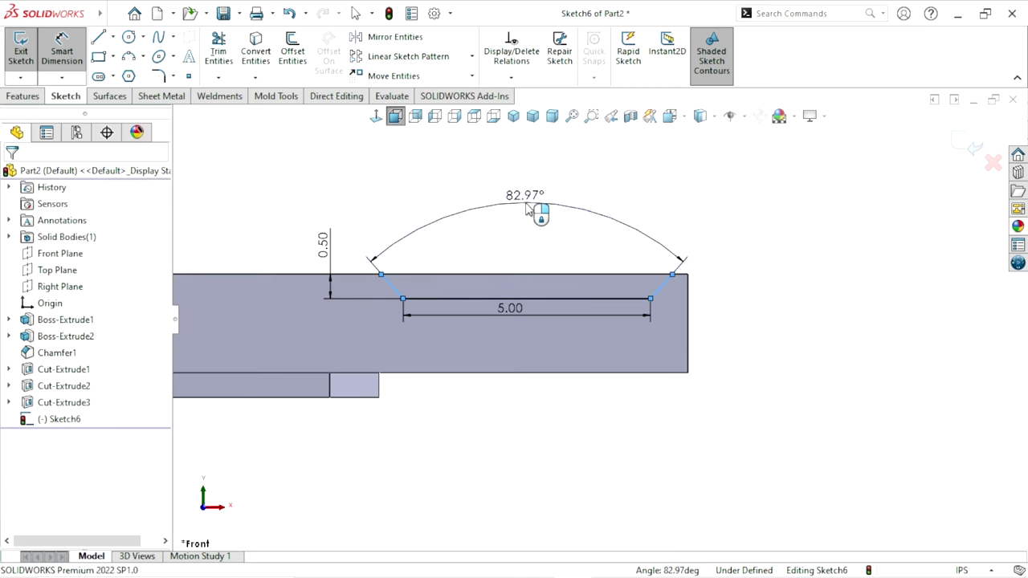
text(90)
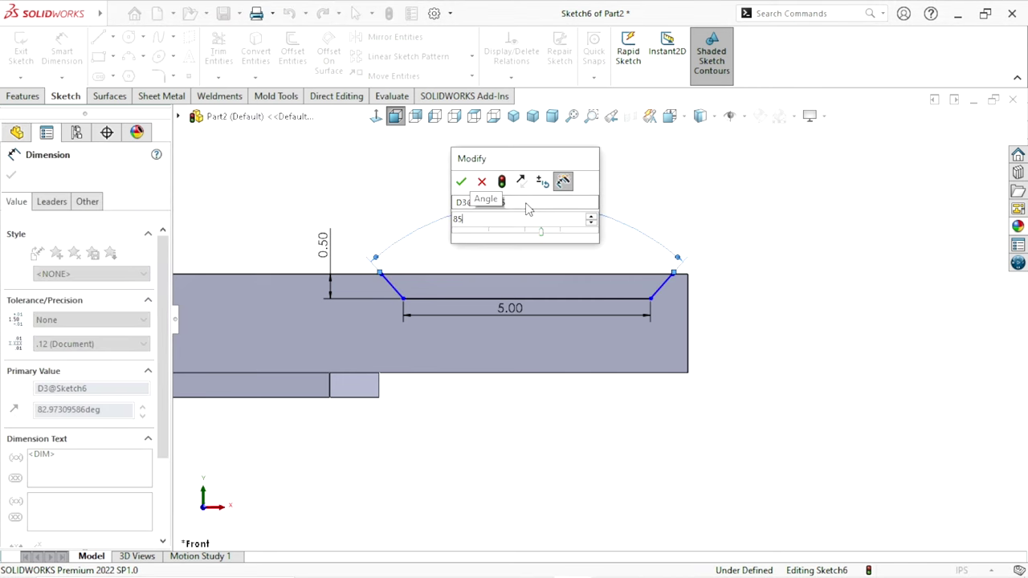
key(Return)
click(739, 374)
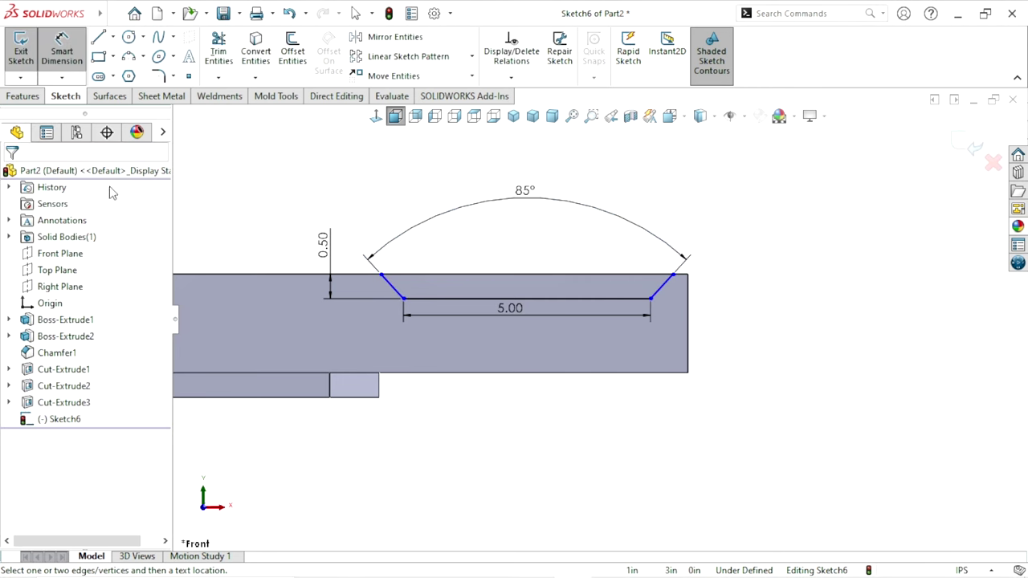
ctrl+middle_drag(585, 239, 587, 257)
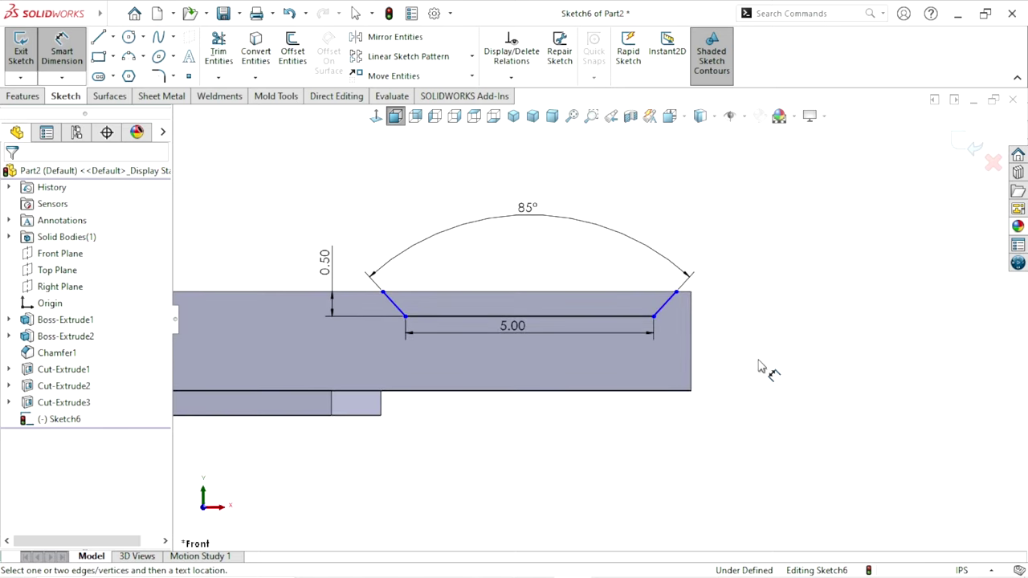
ctrl+middle_drag(514, 322, 532, 327)
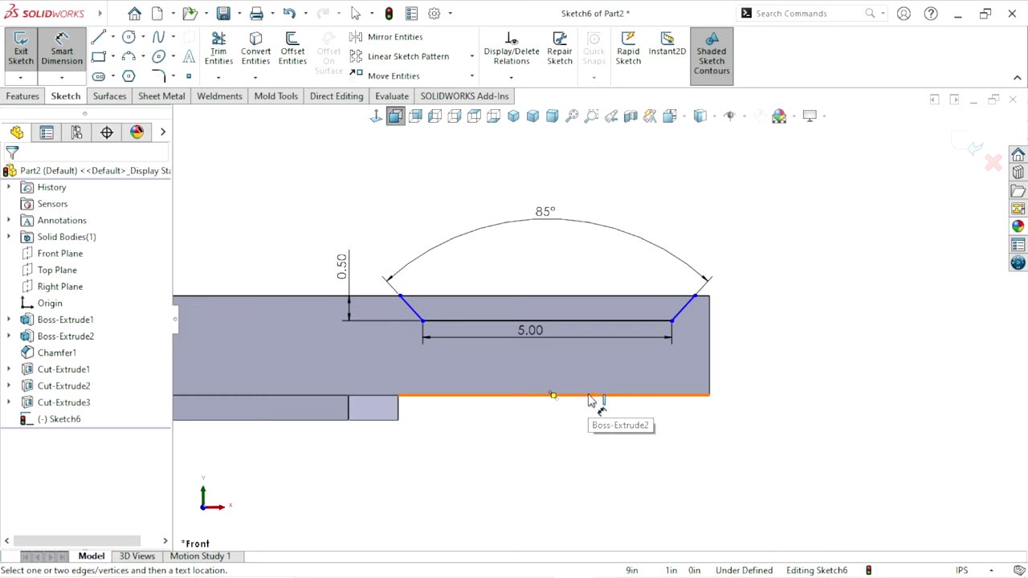
mouse_move(598, 429)
ctrl+middle_down()
mouse_move(471, 449)
mouse_move(471, 354)
ctrl+middle_up()
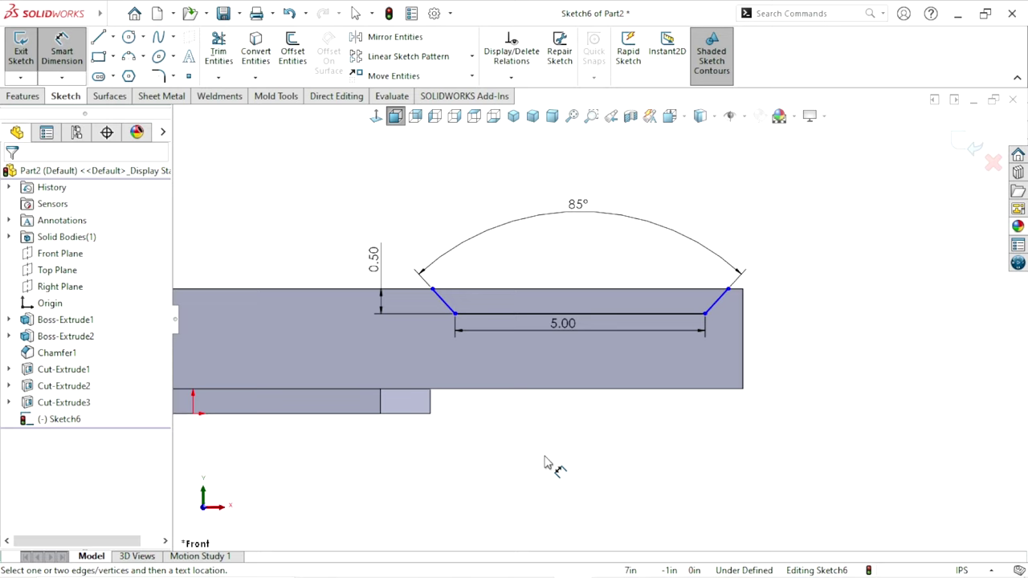
key(Escape)
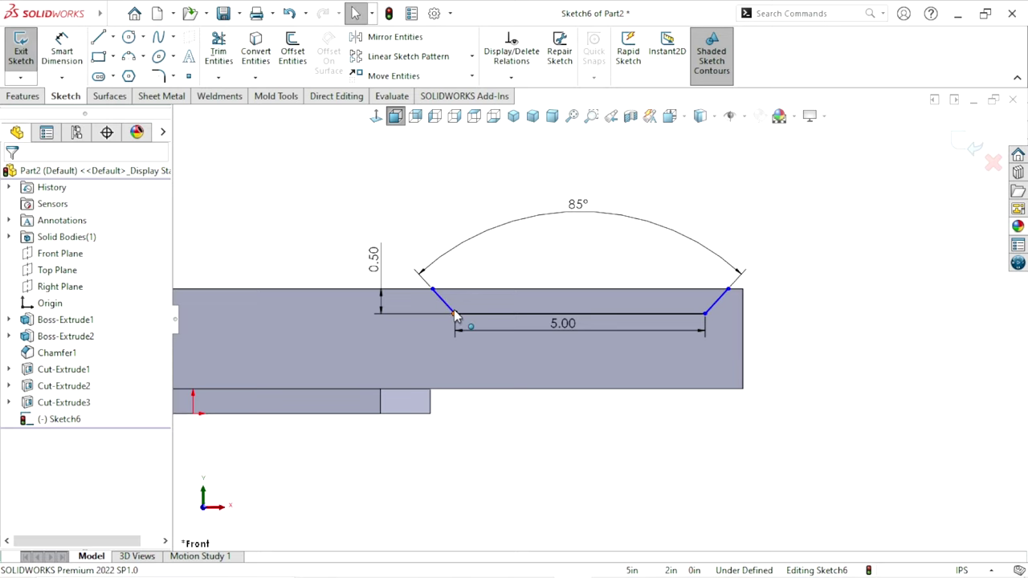
Tie the groove's bottom-left endpoint to the part's lower edge to fully define the sketch
click(455, 314)
ctrl+click(430, 403)
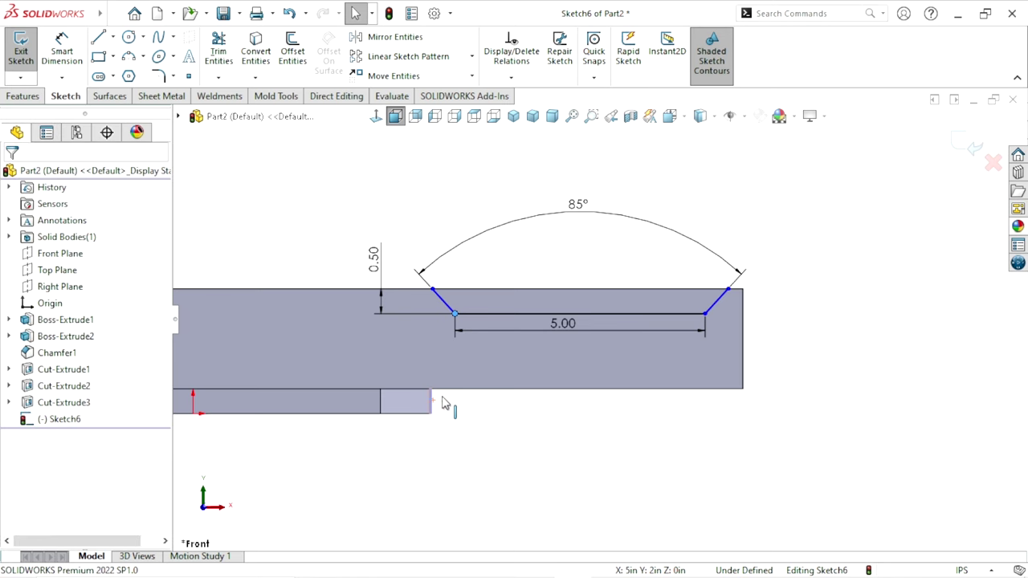
click(498, 337)
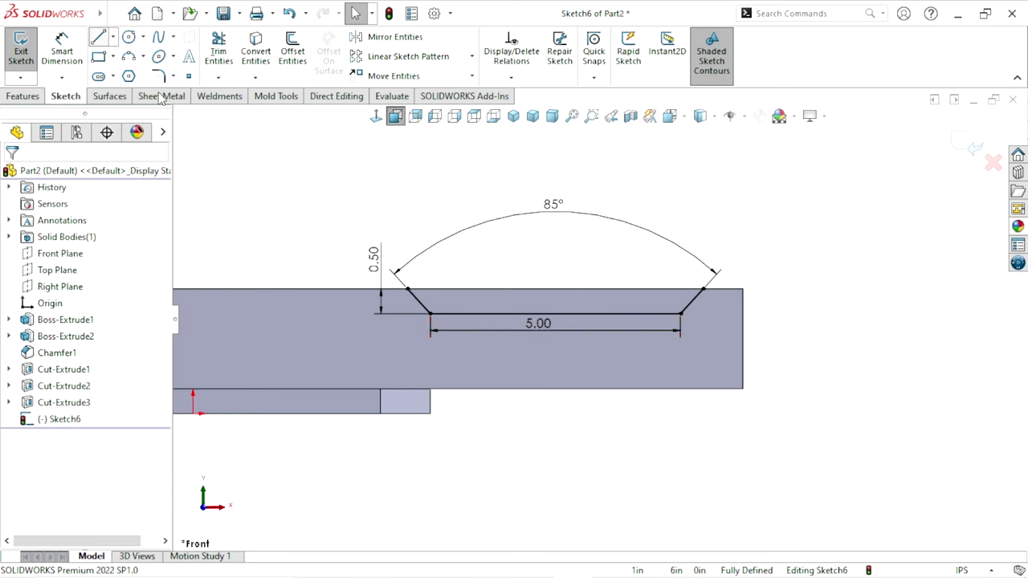
Close the groove profile with a line across its two top endpoints
key(l)
click(407, 273)
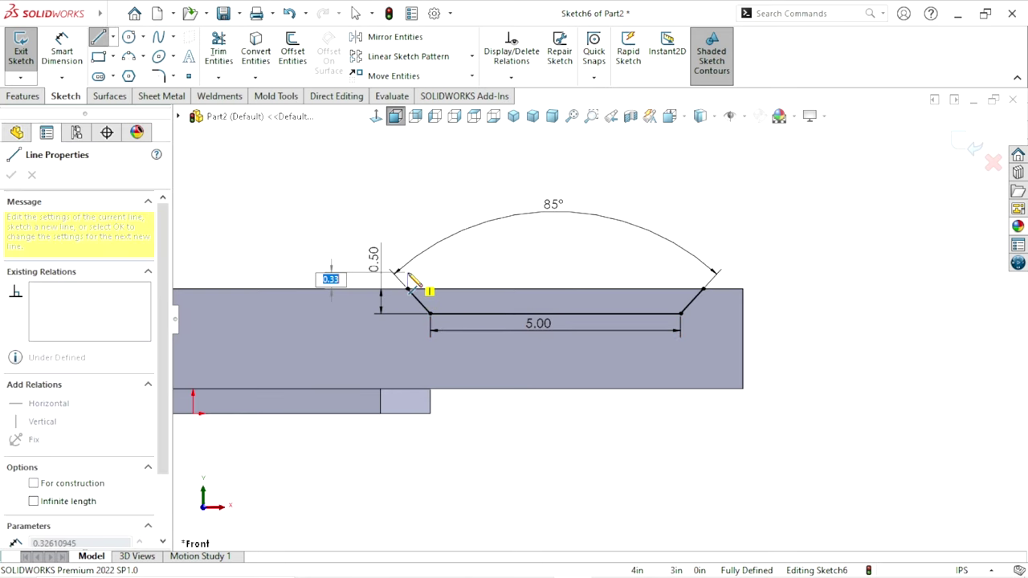
click(704, 273)
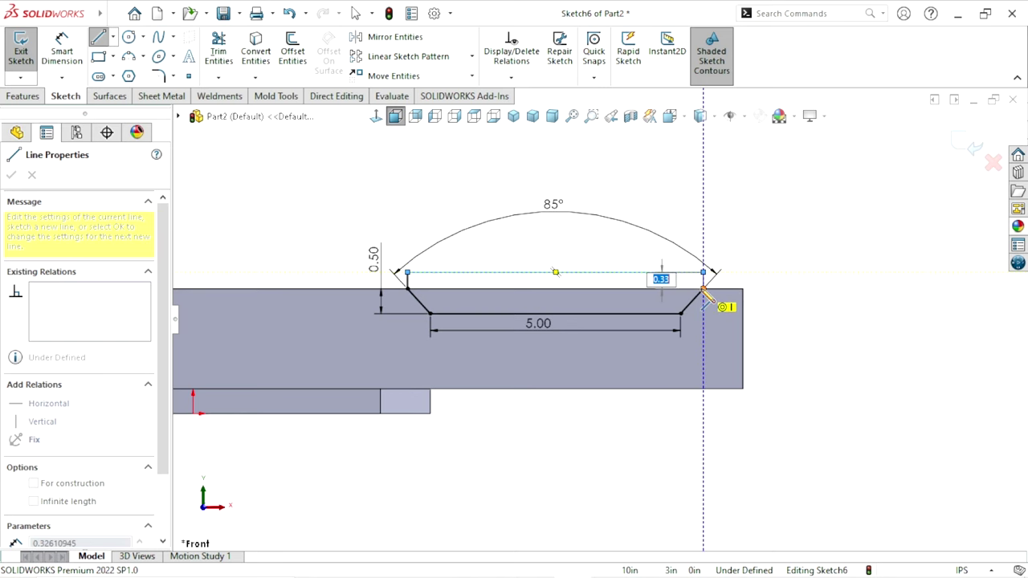
key(Escape)
key(Escape)
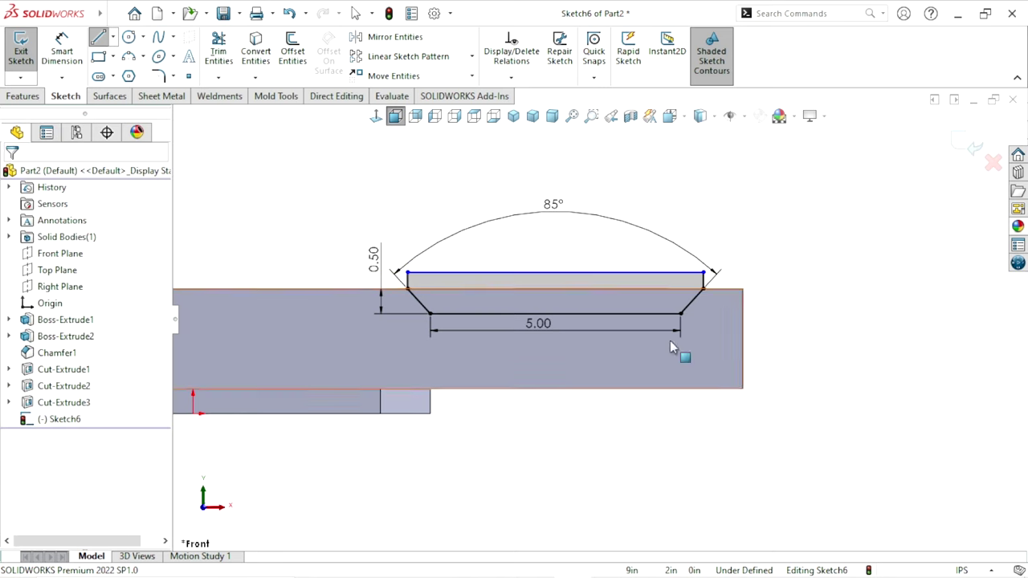
scroll(596, 318, up, 1)
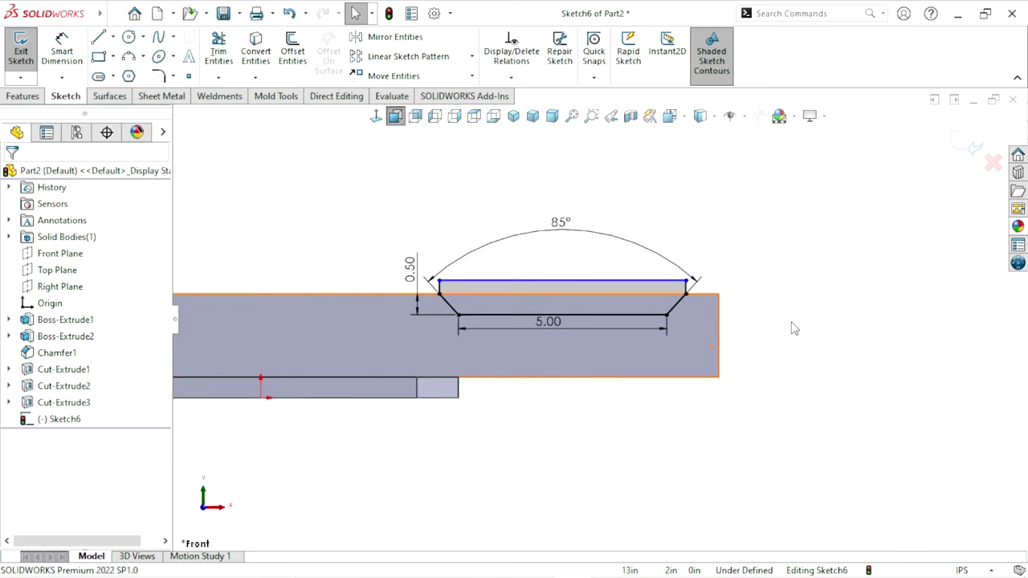
click(23, 96)
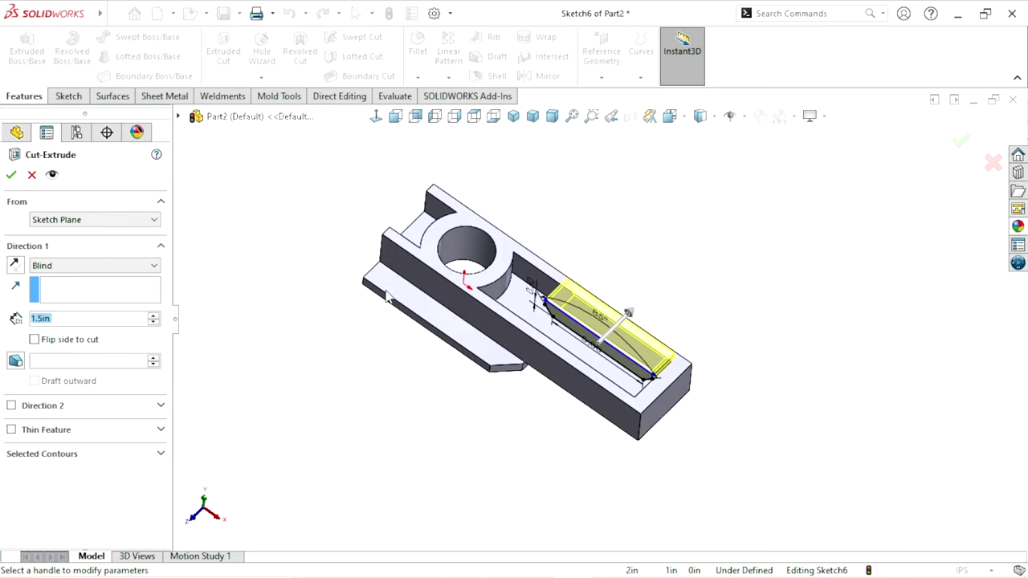
Extrude-cut the groove Through All – Both directions, creating Cut-Extrude4
click(73, 265)
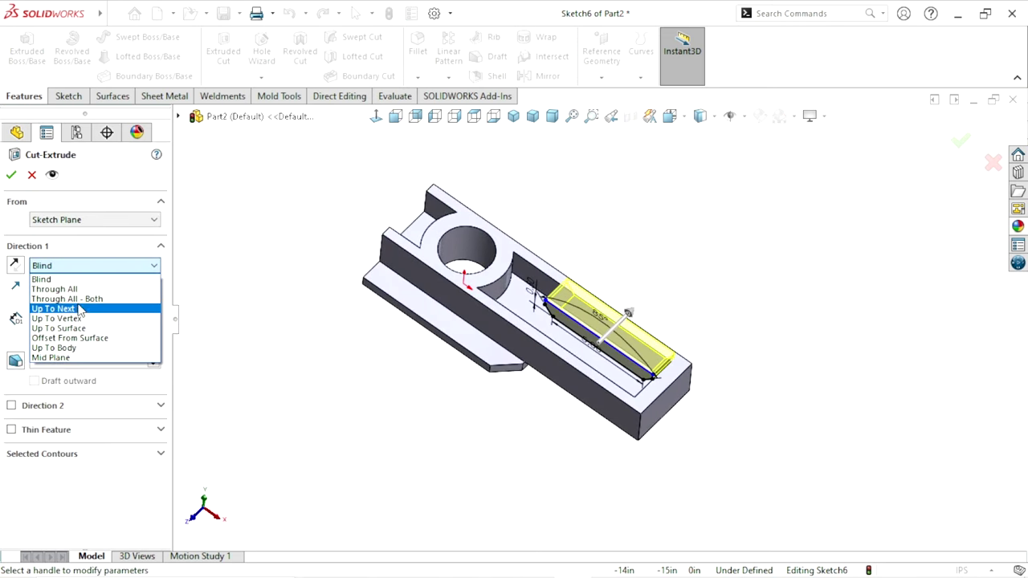
click(64, 295)
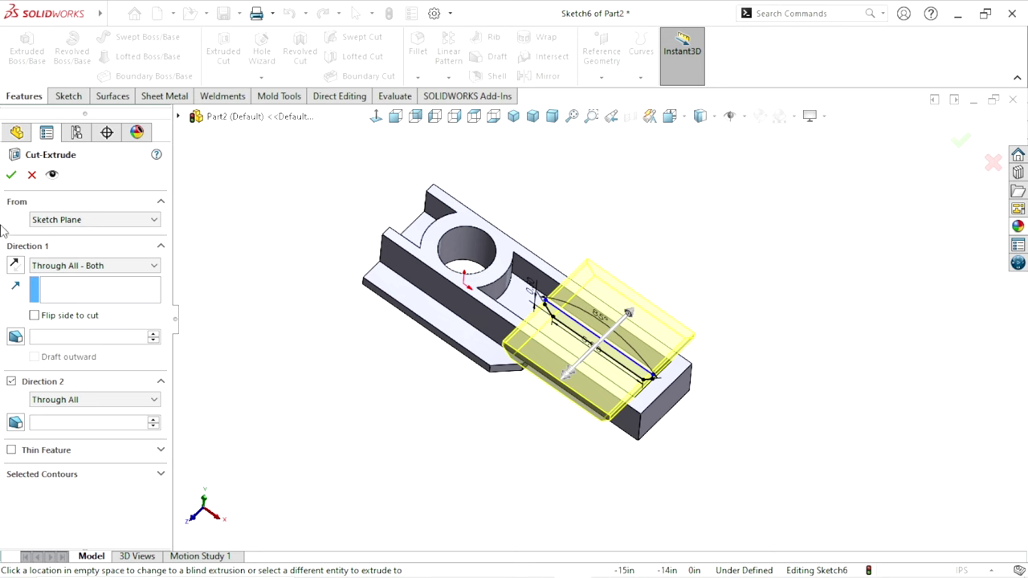
click(11, 175)
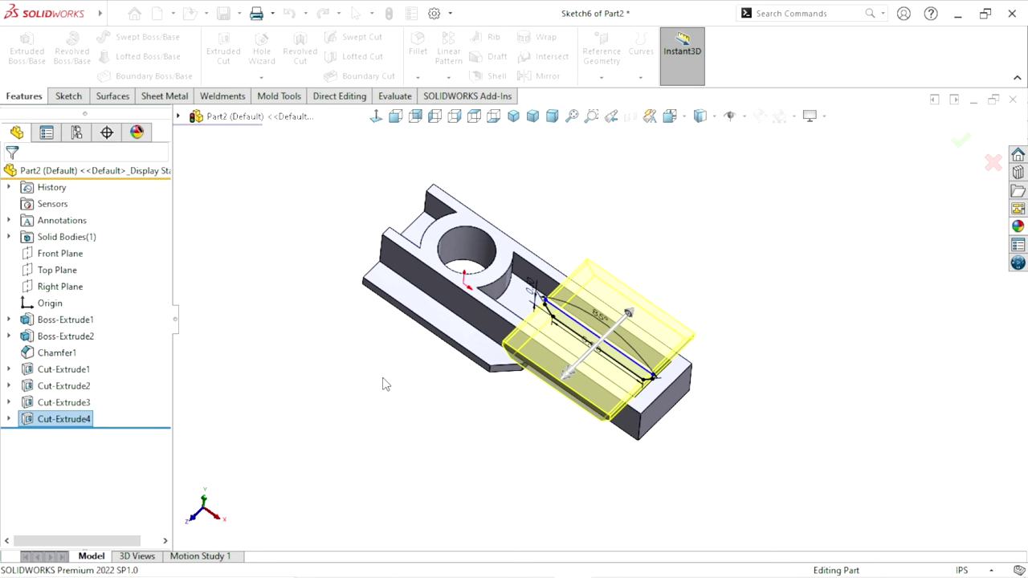
mouse_move(384, 383)
middle_down()
mouse_move(410, 397)
mouse_move(696, 305)
middle_up()
click(664, 415)
mouse_move(663, 415)
middle_down()
mouse_move(668, 362)
mouse_move(699, 273)
mouse_move(658, 393)
mouse_move(702, 462)
mouse_move(663, 282)
mouse_move(604, 367)
mouse_move(596, 365)
mouse_move(595, 415)
middle_up()
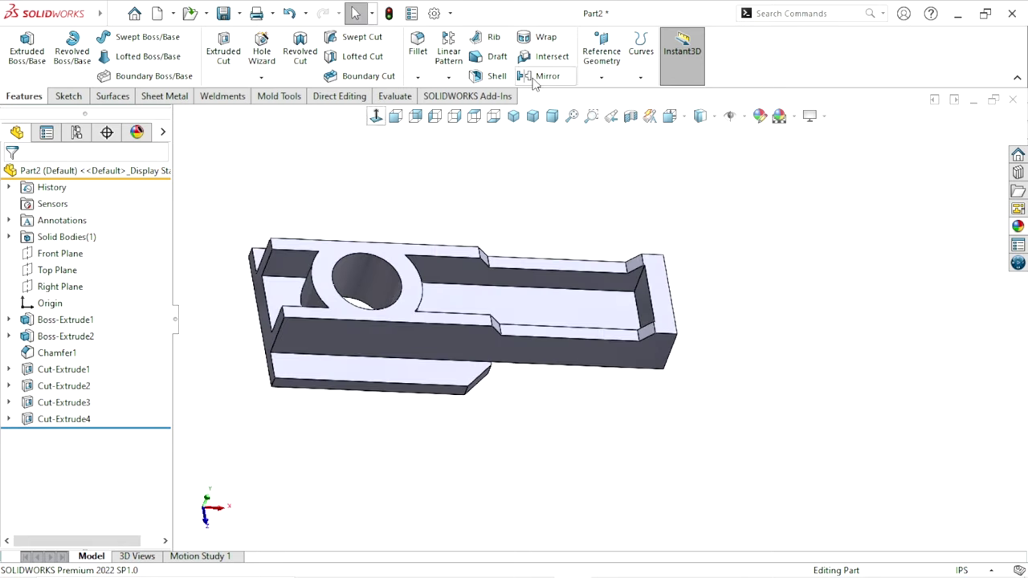
Start a 7° DraftXpert draft using Top Plane as the neutral plane
click(490, 56)
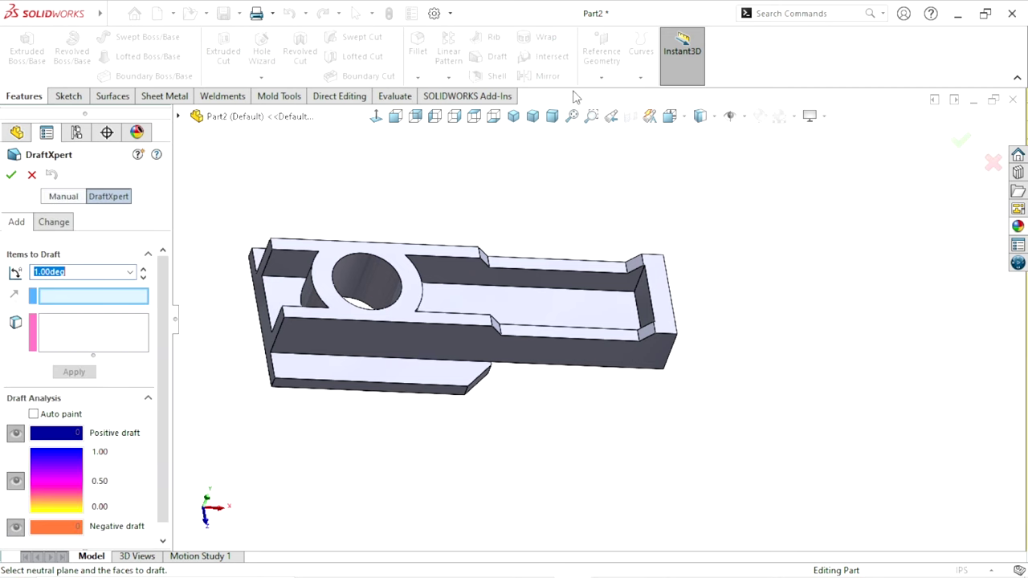
mouse_move(535, 156)
middle_down()
mouse_move(356, 329)
mouse_move(95, 299)
middle_up()
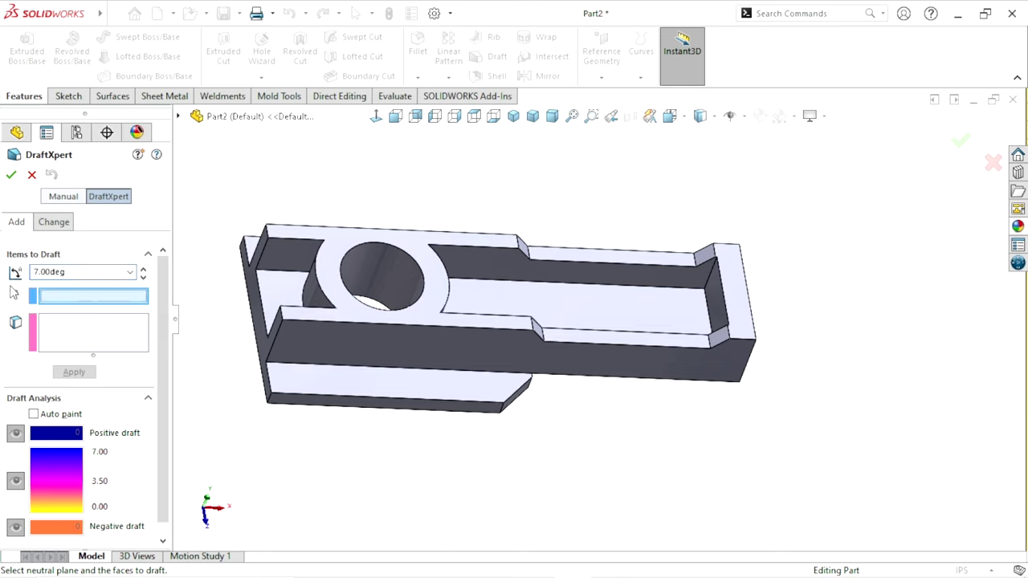
click(179, 116)
click(223, 221)
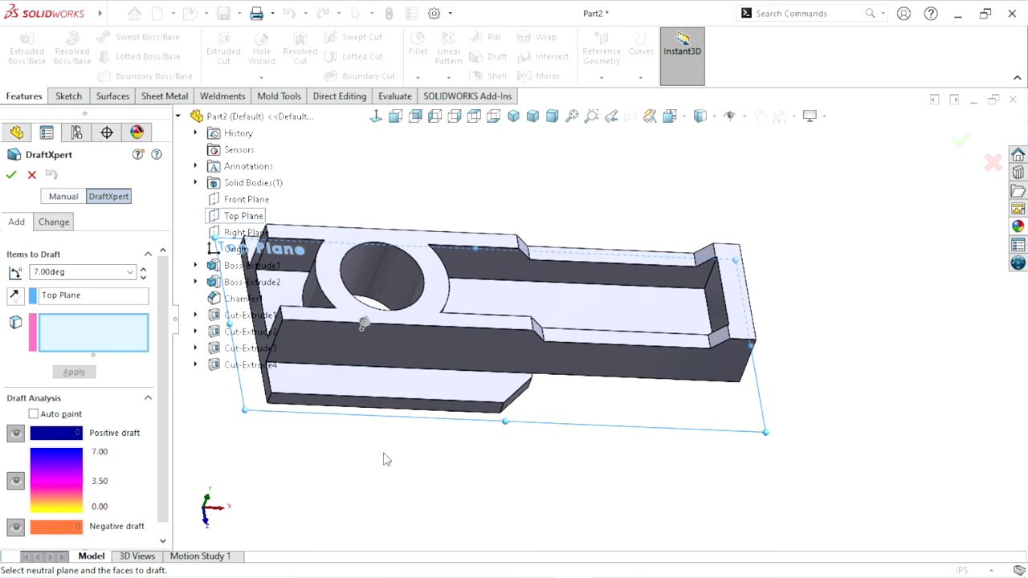
Apply the 7° draft to both curved pocket faces beside the hole, creating Draft1 and Draft2
middle_drag(412, 470, 422, 372)
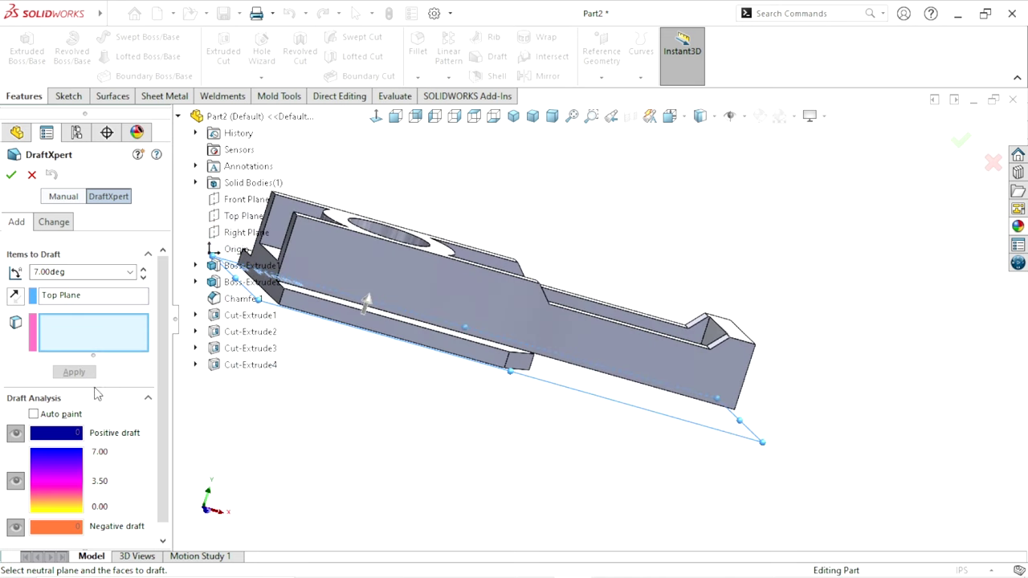
middle_drag(354, 389, 468, 325)
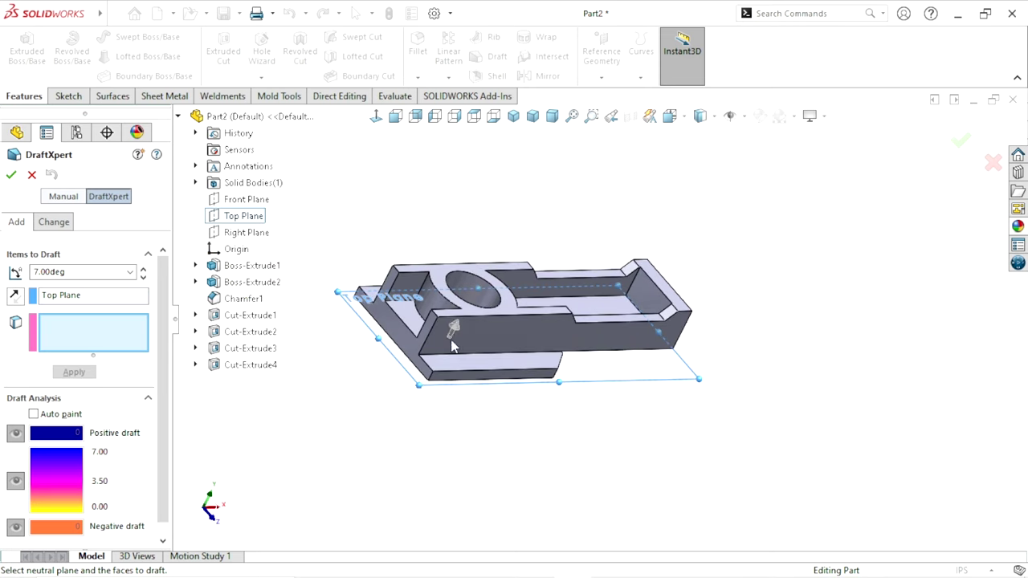
scroll(535, 274, down, 2)
click(384, 314)
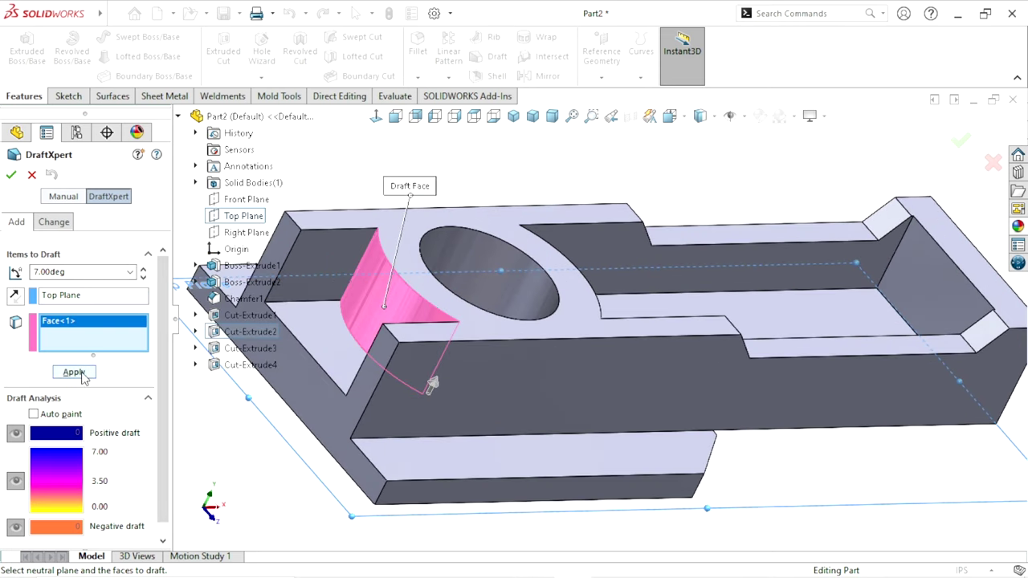
click(73, 371)
scroll(481, 353, up, 3)
mouse_move(482, 378)
middle_down()
mouse_move(484, 349)
mouse_move(530, 339)
middle_up()
scroll(695, 275, down, 2)
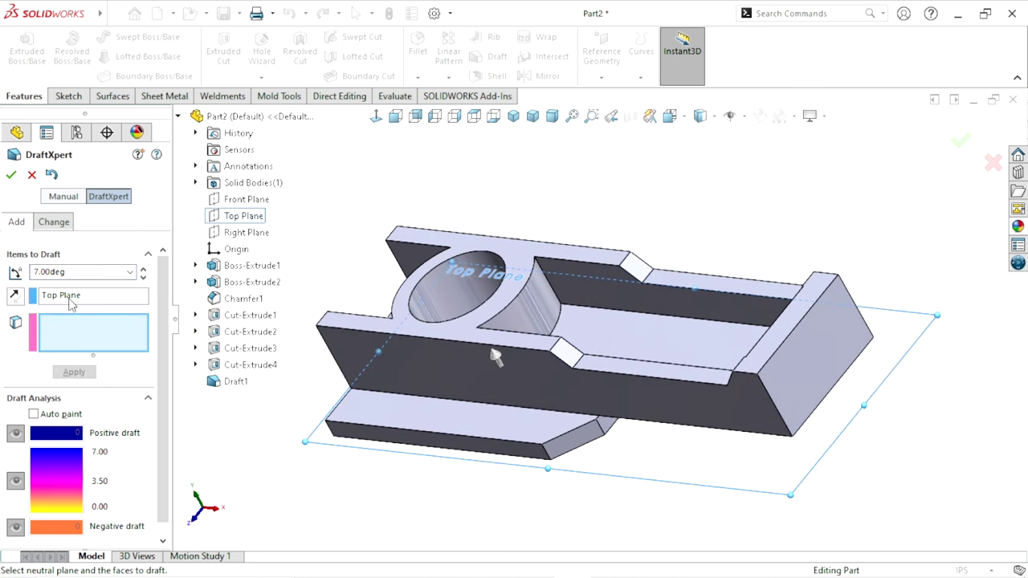
click(498, 321)
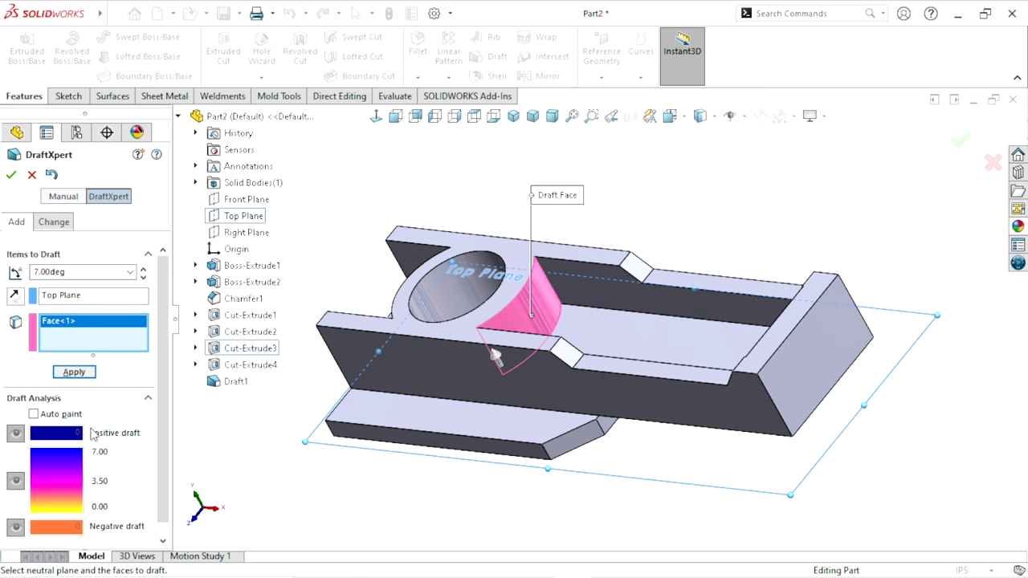
click(75, 372)
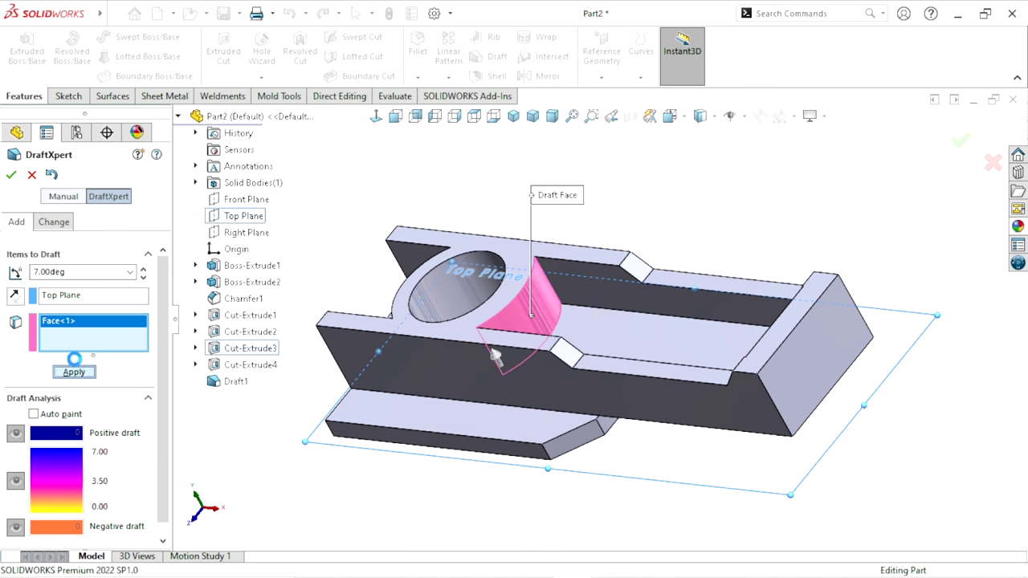
click(11, 175)
mouse_move(498, 354)
middle_down()
mouse_move(538, 394)
mouse_move(477, 349)
mouse_move(486, 394)
mouse_move(619, 387)
mouse_move(614, 405)
mouse_move(624, 306)
mouse_move(602, 399)
middle_up()
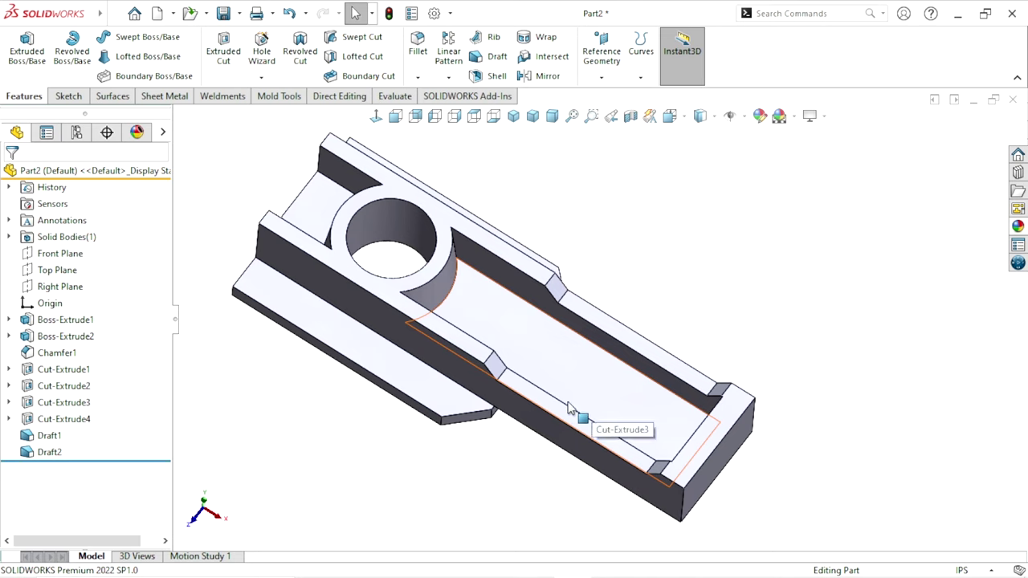
Sketch two concentric circles centred on the origin on the boss face
mouse_move(541, 420)
middle_down()
mouse_move(573, 367)
mouse_move(568, 216)
mouse_move(490, 337)
middle_up()
click(489, 337)
click(600, 286)
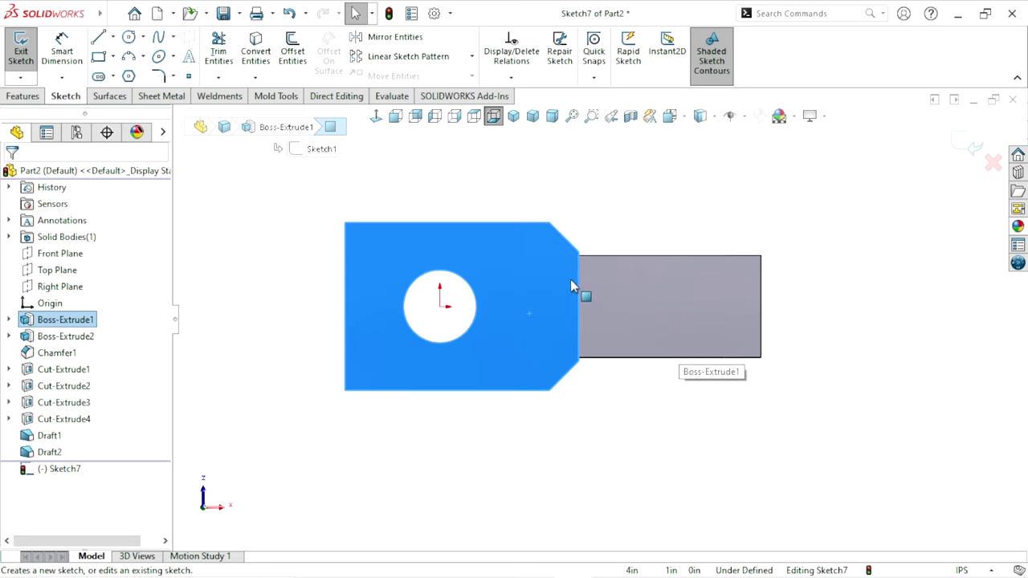
click(128, 37)
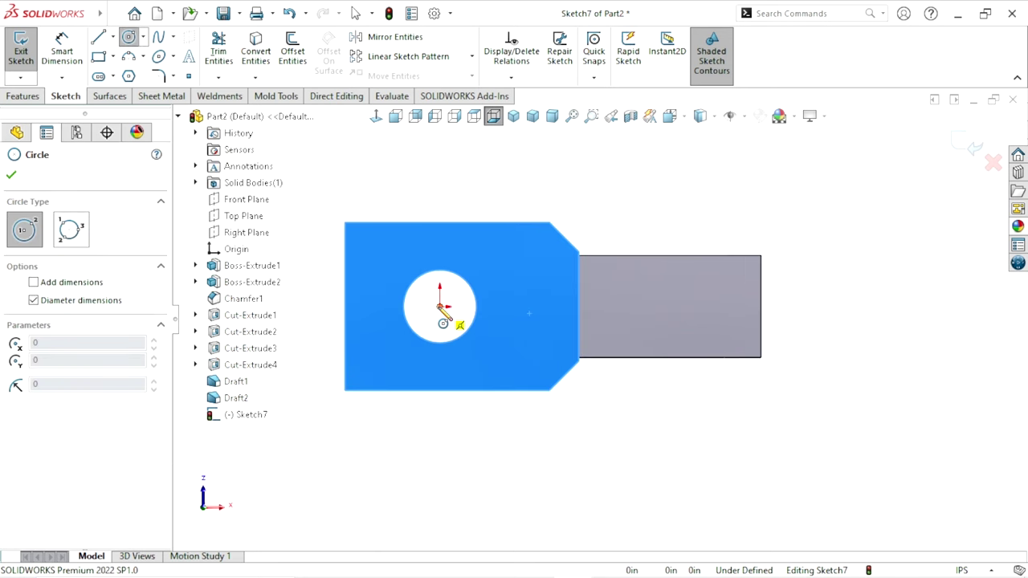
click(439, 306)
click(370, 309)
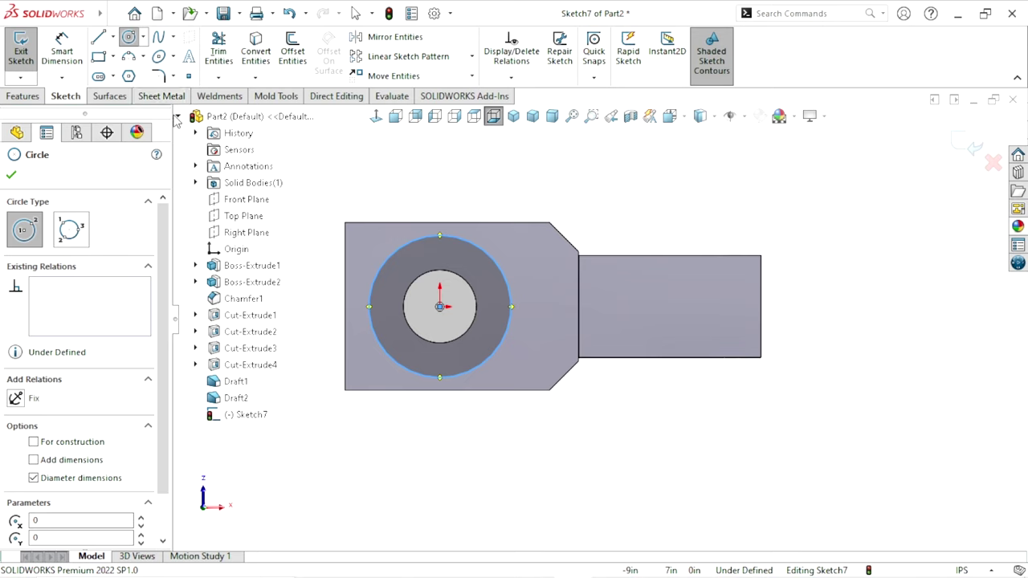
click(178, 117)
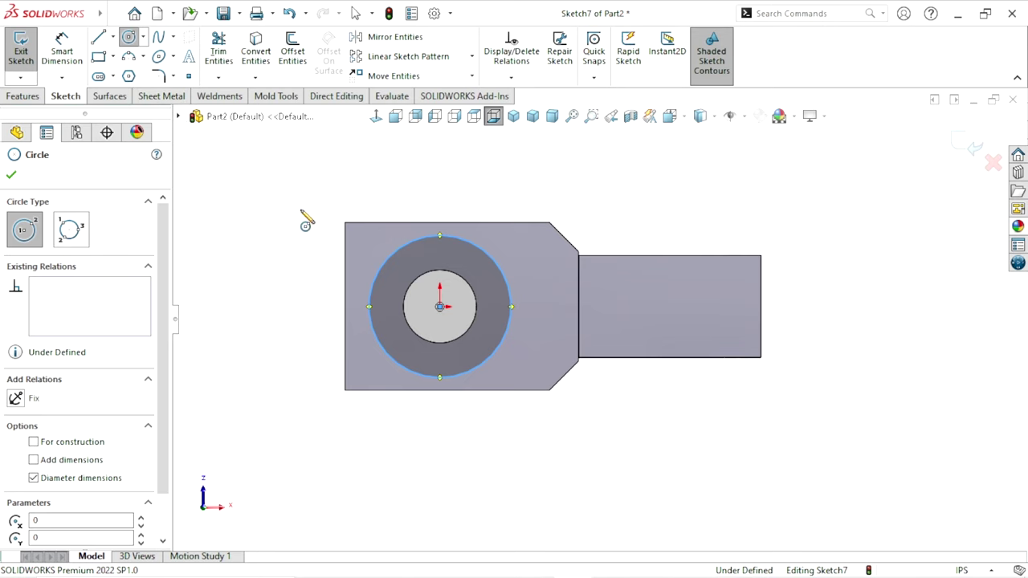
click(440, 307)
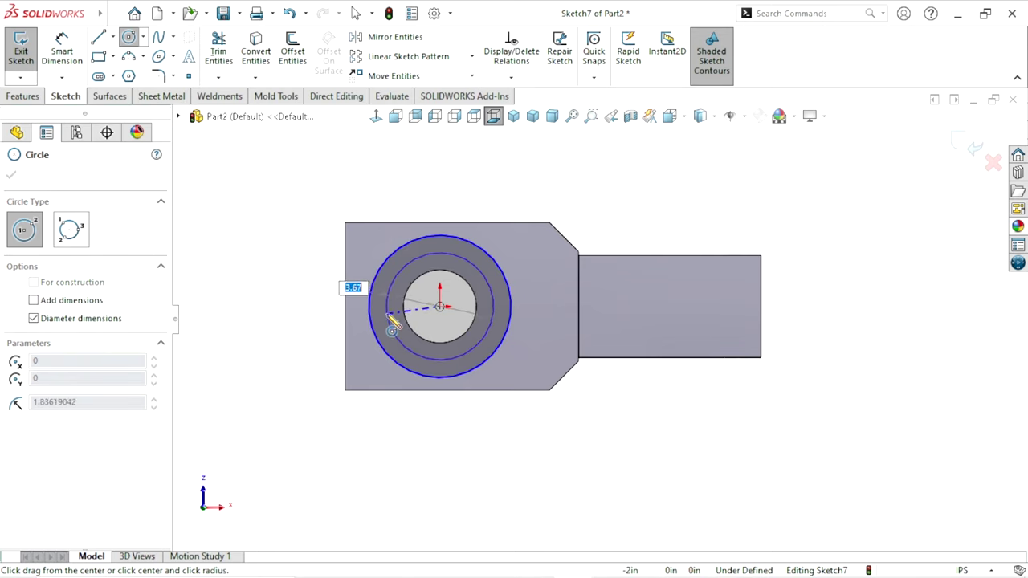
click(391, 325)
Dimension the outer circle to Ø5.40 and the inner circle to Ø4.10
click(61, 50)
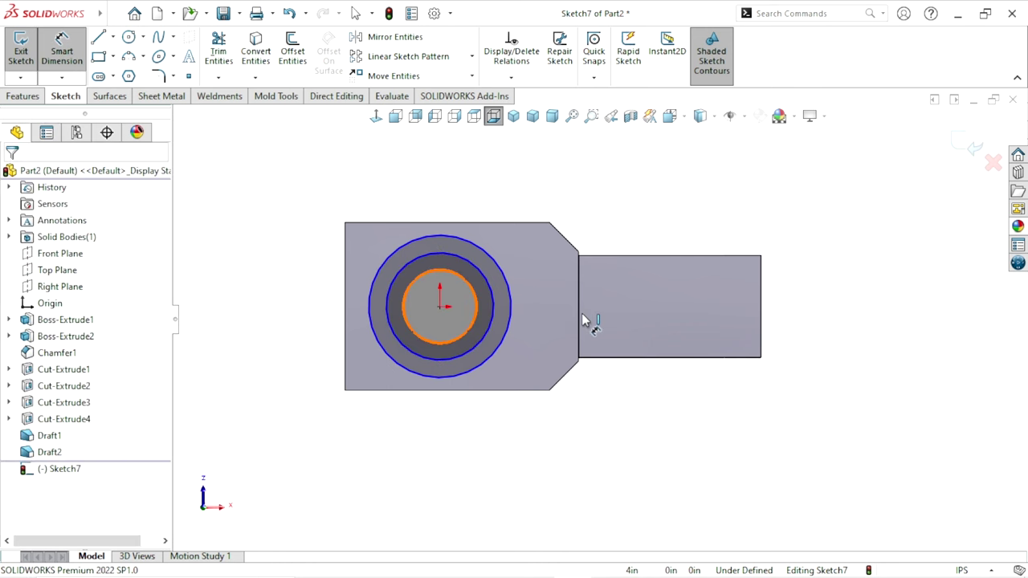
scroll(655, 297, down, 5)
scroll(655, 297, up, 3)
scroll(384, 339, down, 2)
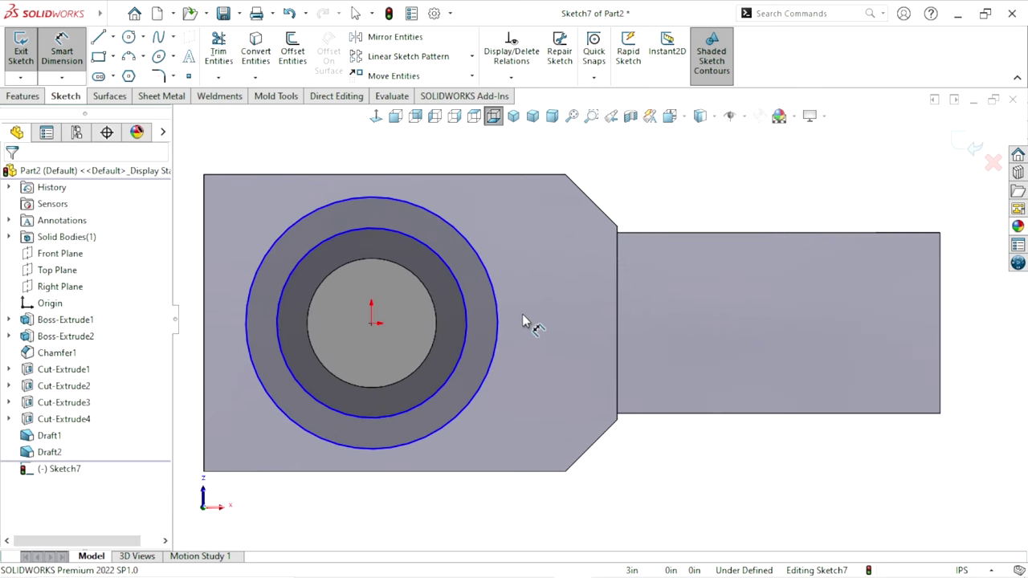
click(498, 326)
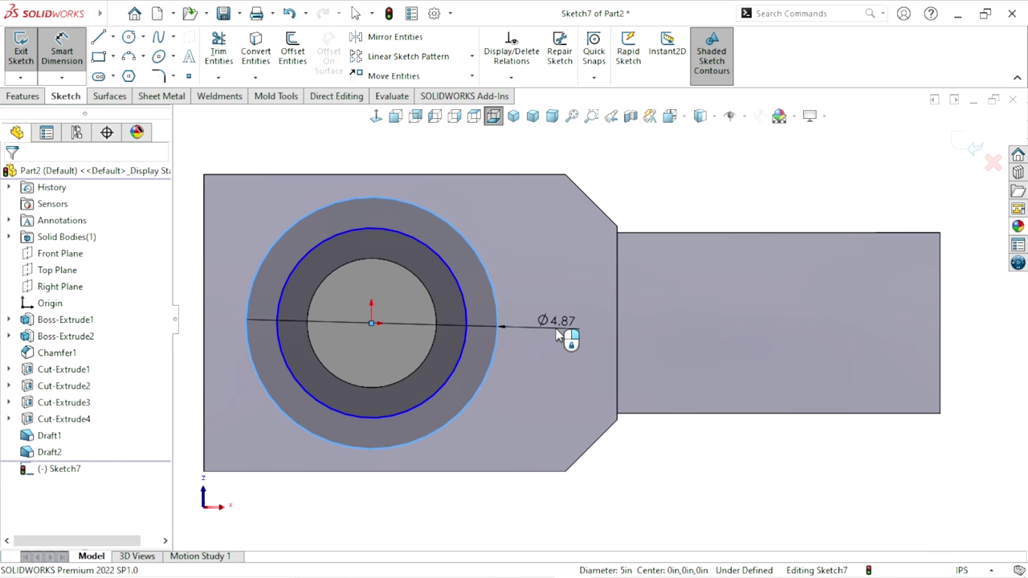
click(560, 336)
text(5.)
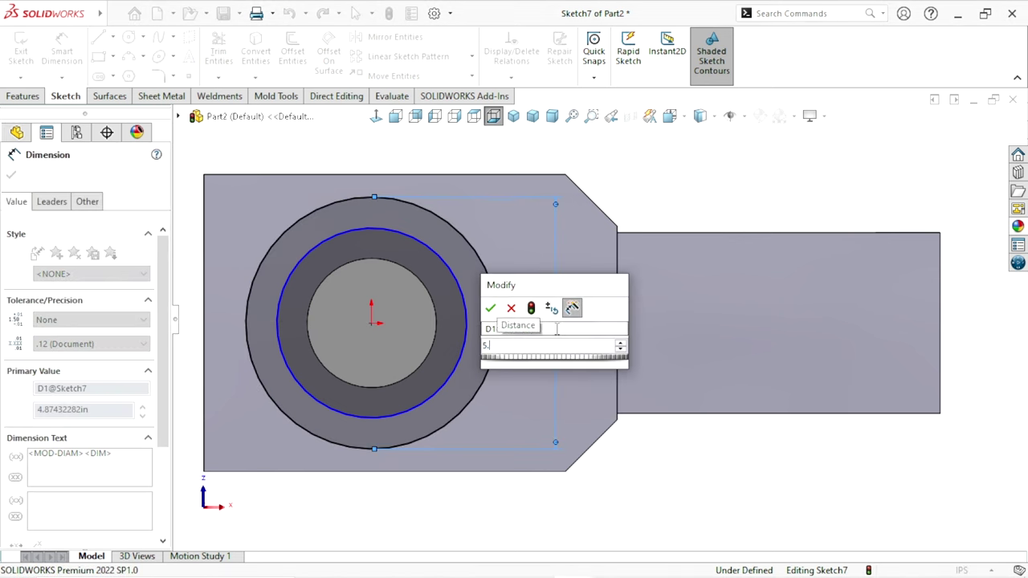
text(4)
key(Return)
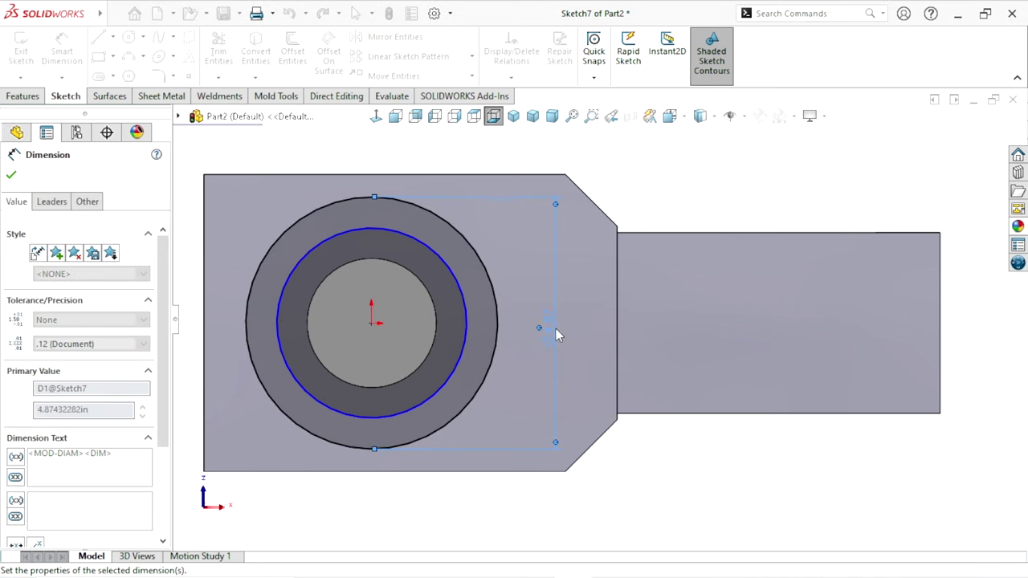
click(464, 317)
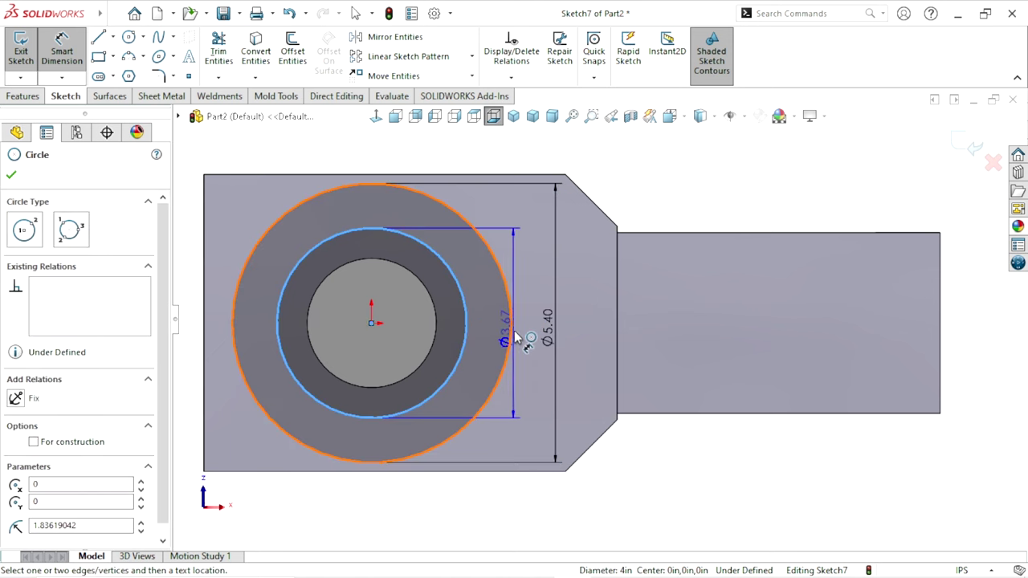
click(522, 331)
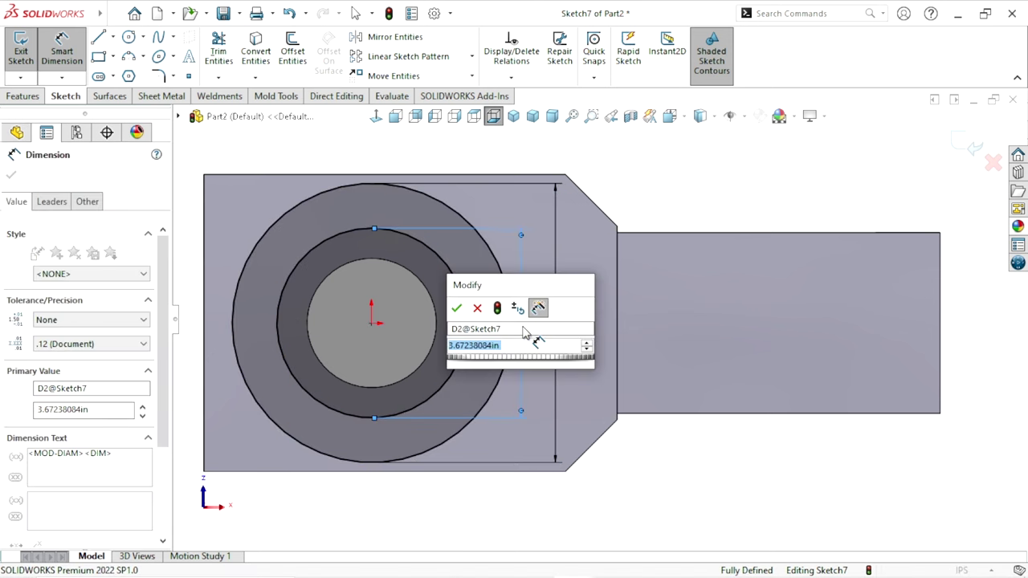
text(4.1)
key(Return)
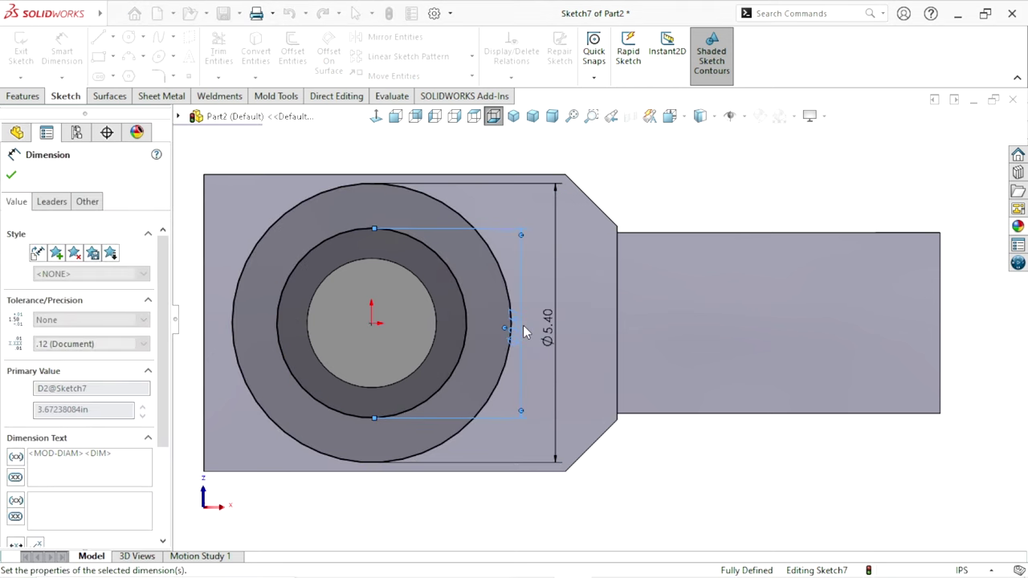
key(f)
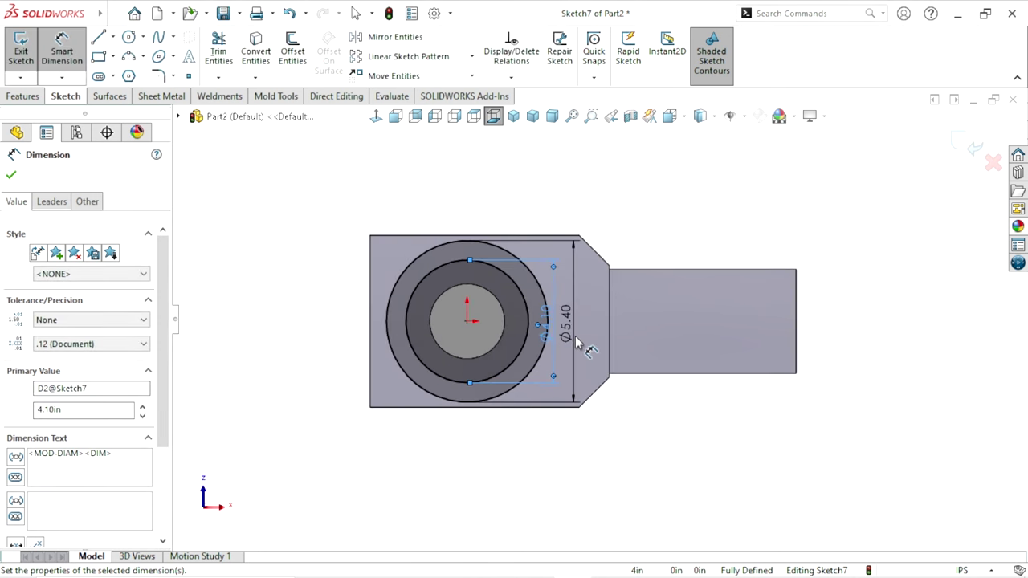
click(12, 177)
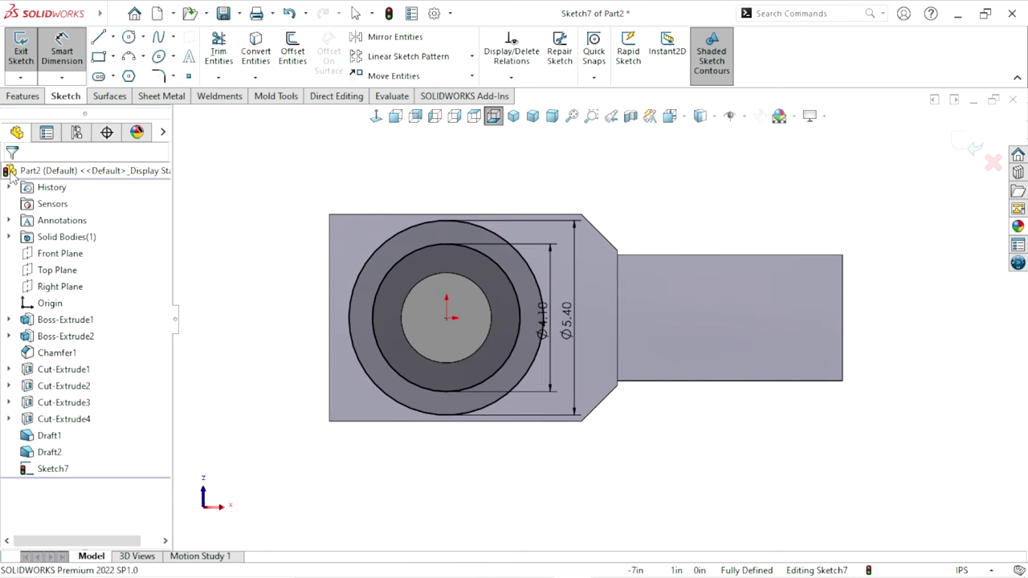
Extrude the Ø5.40/Ø4.10 ring 0.24 in blind, creating Boss-Extrude3
click(22, 96)
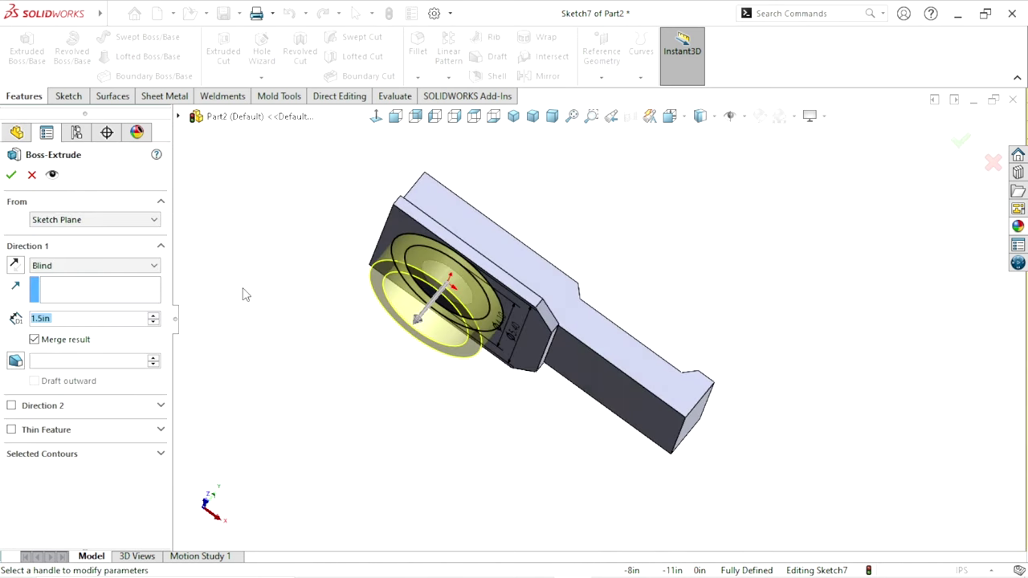
click(49, 318)
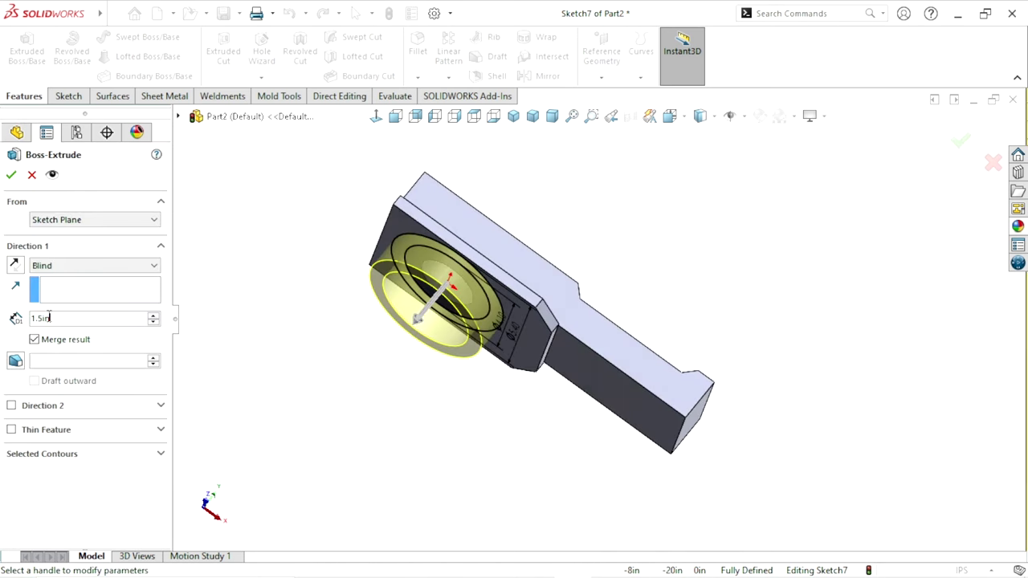
text(.24)
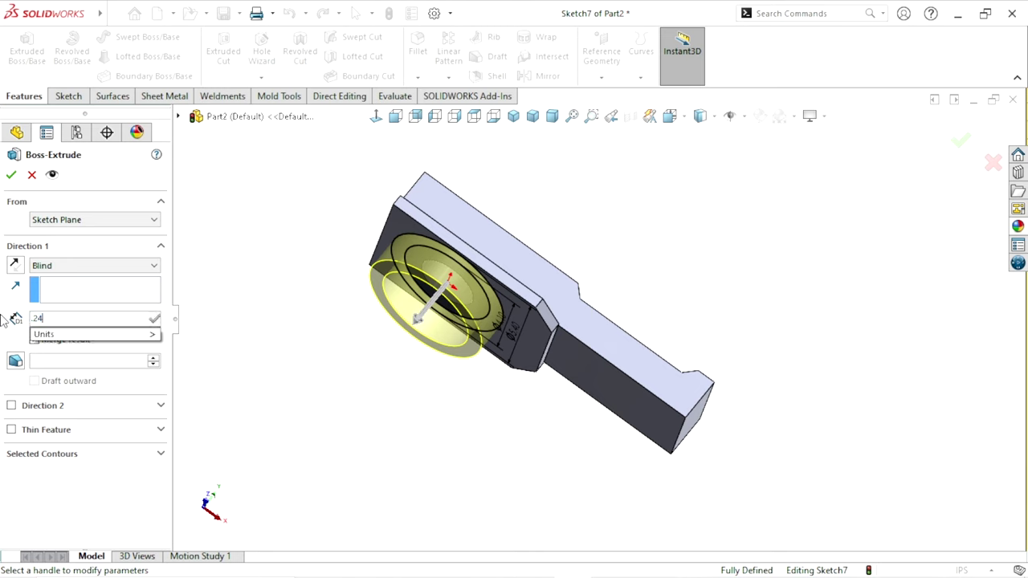
key(Return)
key(Return)
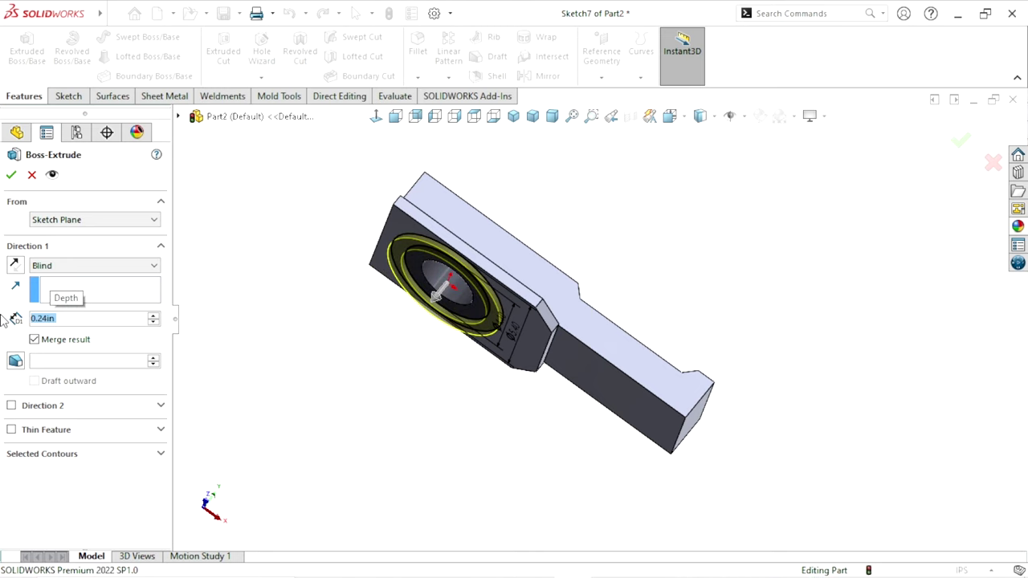
middle_drag(394, 410, 463, 177)
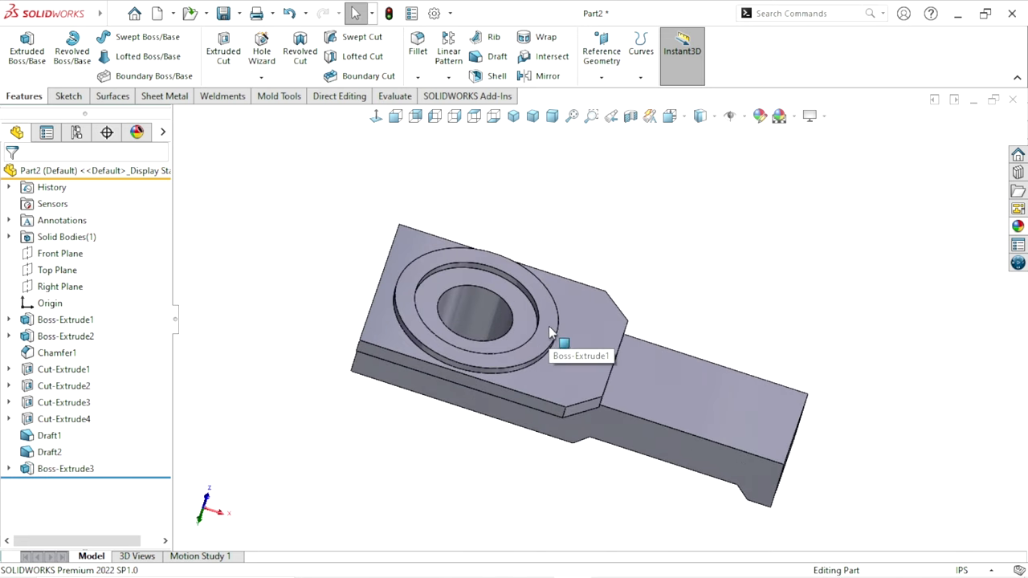
scroll(622, 297, down, 2)
Start a sketch on the face inside the raised ring and draw a circle at the origin
click(486, 315)
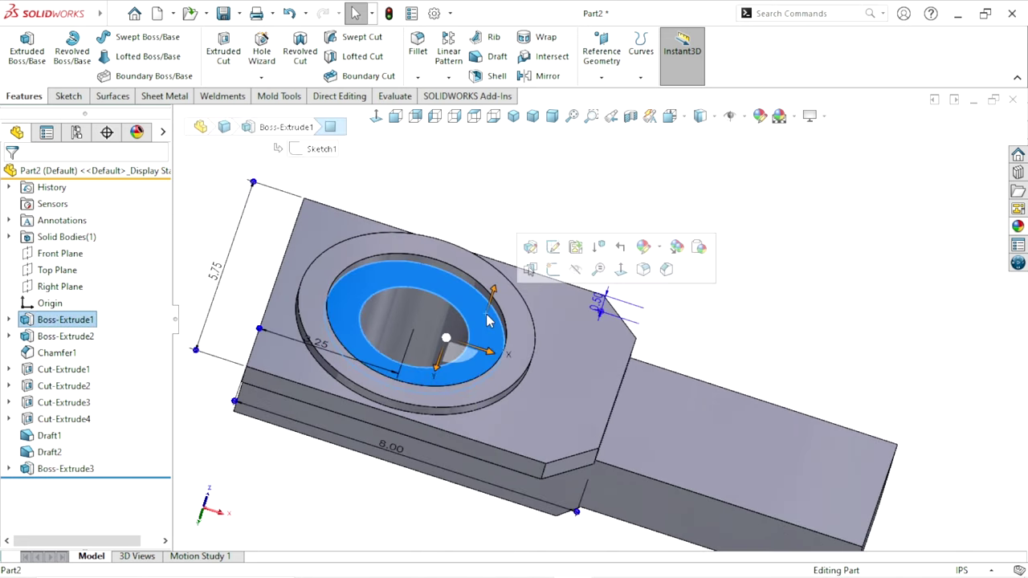
click(559, 280)
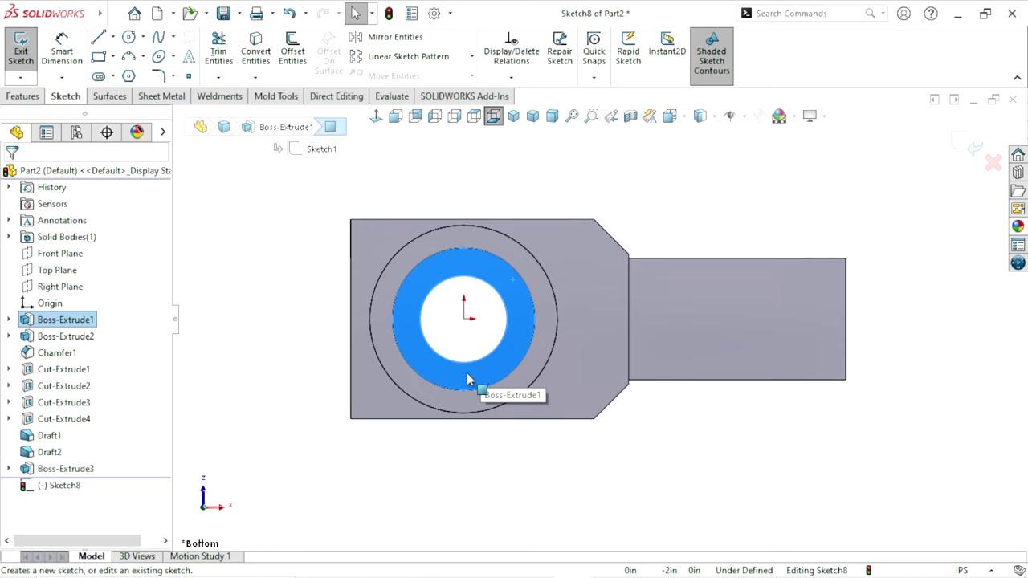
click(128, 40)
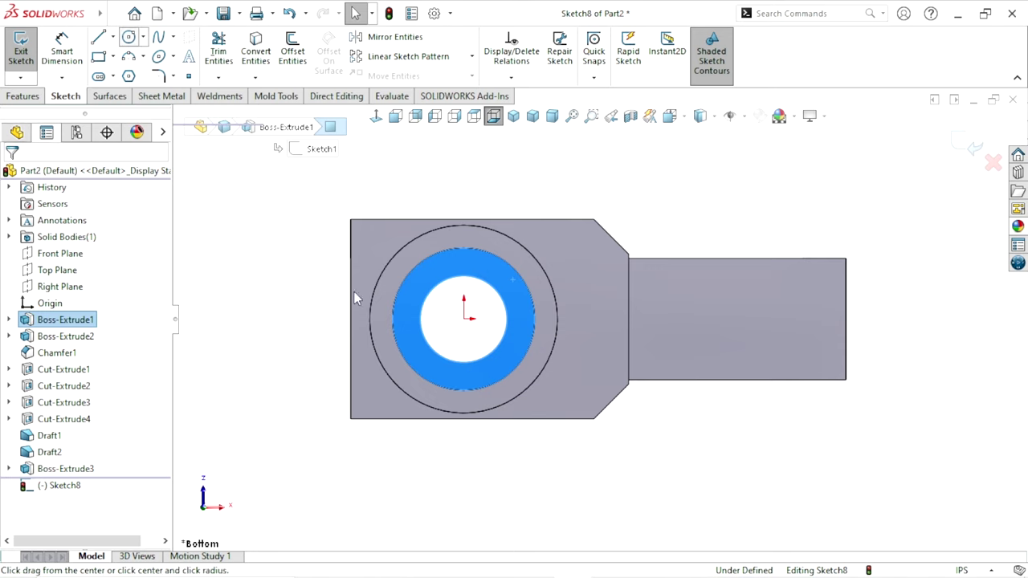
click(463, 318)
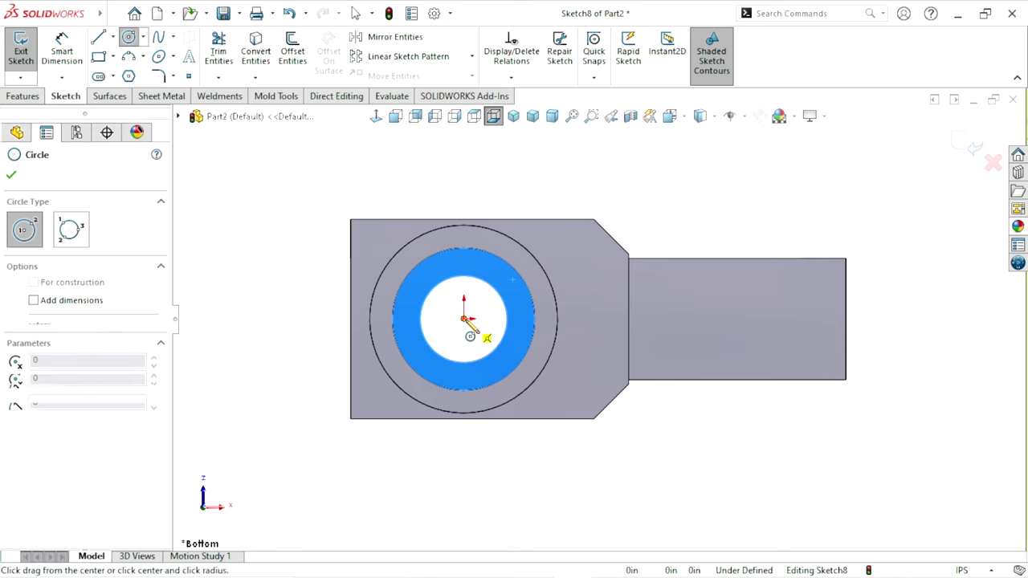
click(405, 319)
Dimension the circle to a 3.00 in diameter, fully defining Sketch8
key(d)
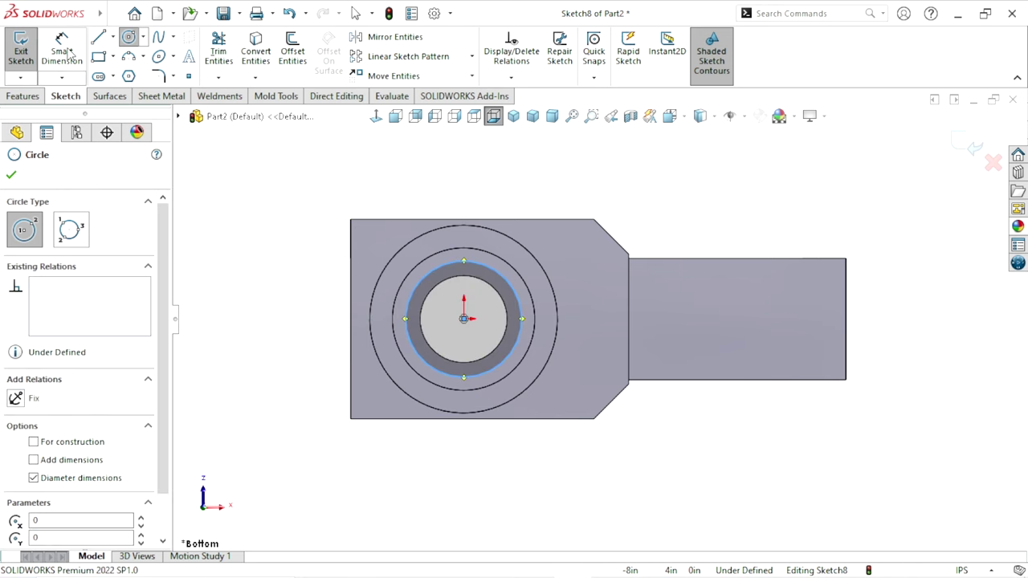
click(405, 328)
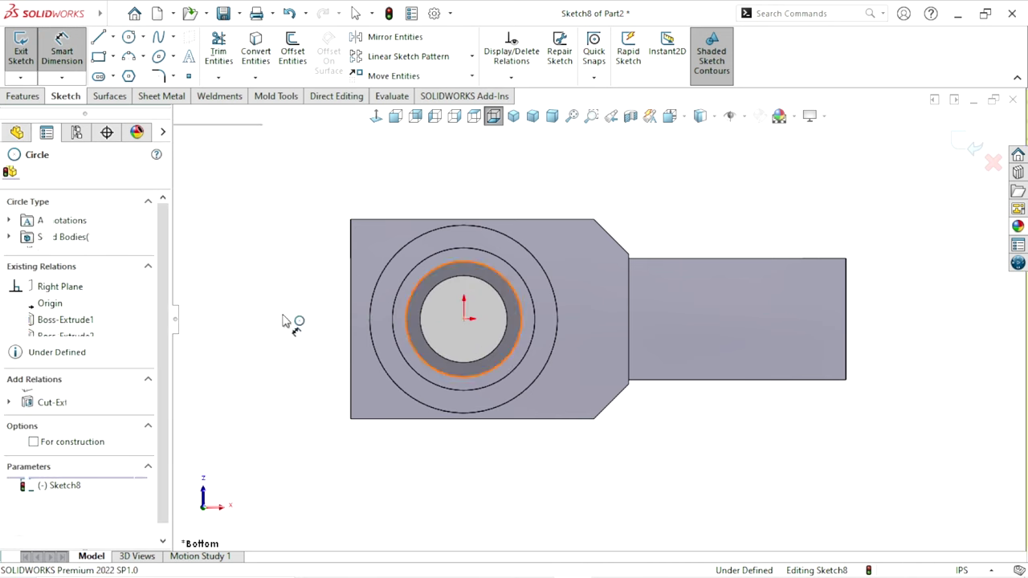
click(276, 322)
click(276, 322)
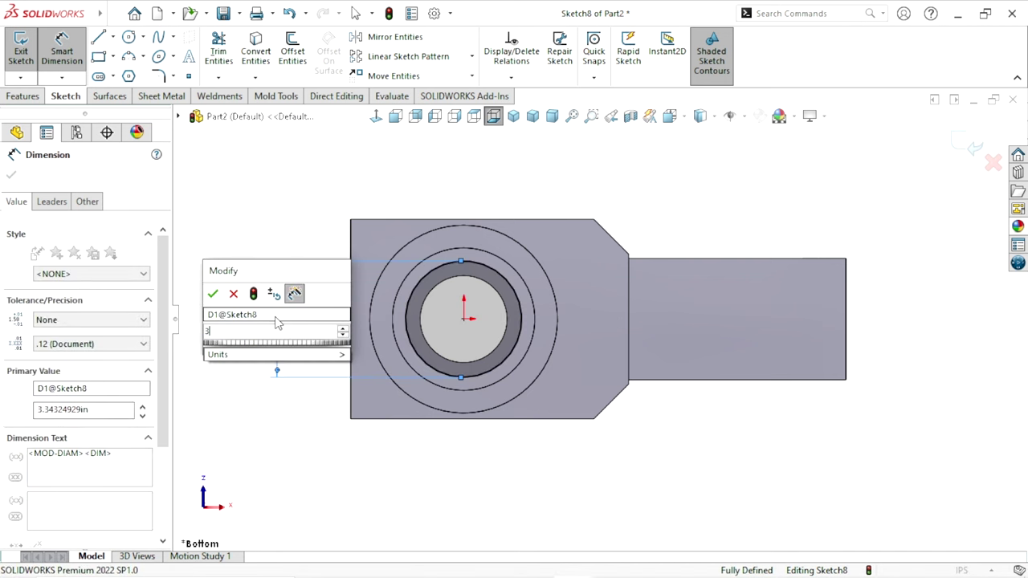
text(3)
key(Return)
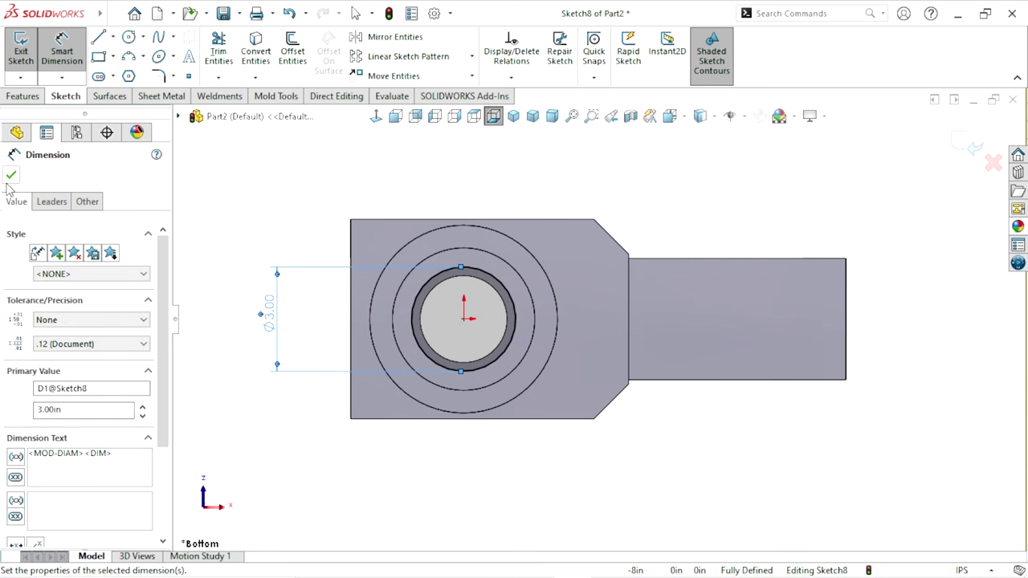
click(12, 175)
click(23, 97)
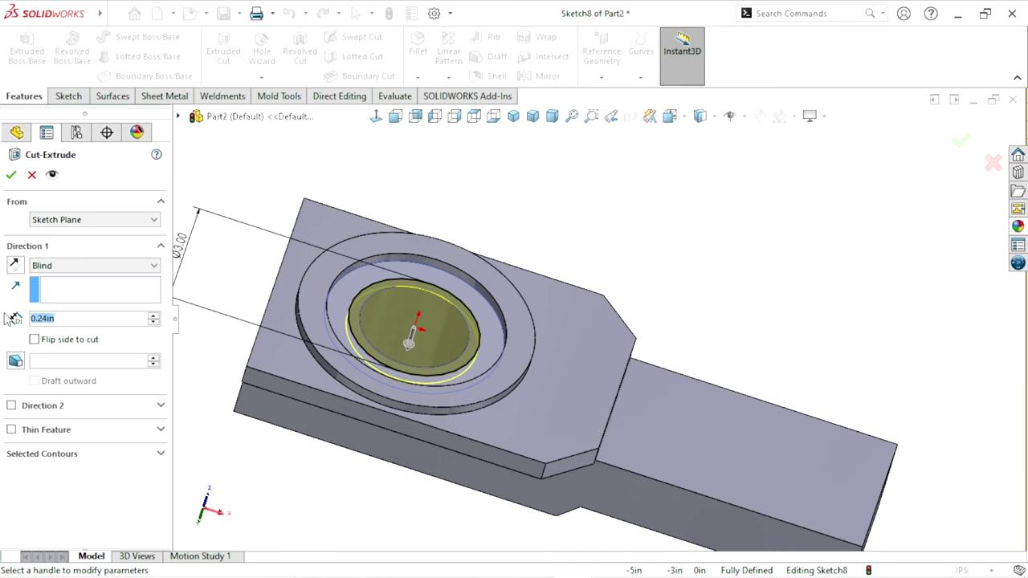
Cut the Ø3.00 circle 0.27559055 in deep as a counterbore, creating Cut-Extrude5
text(27)
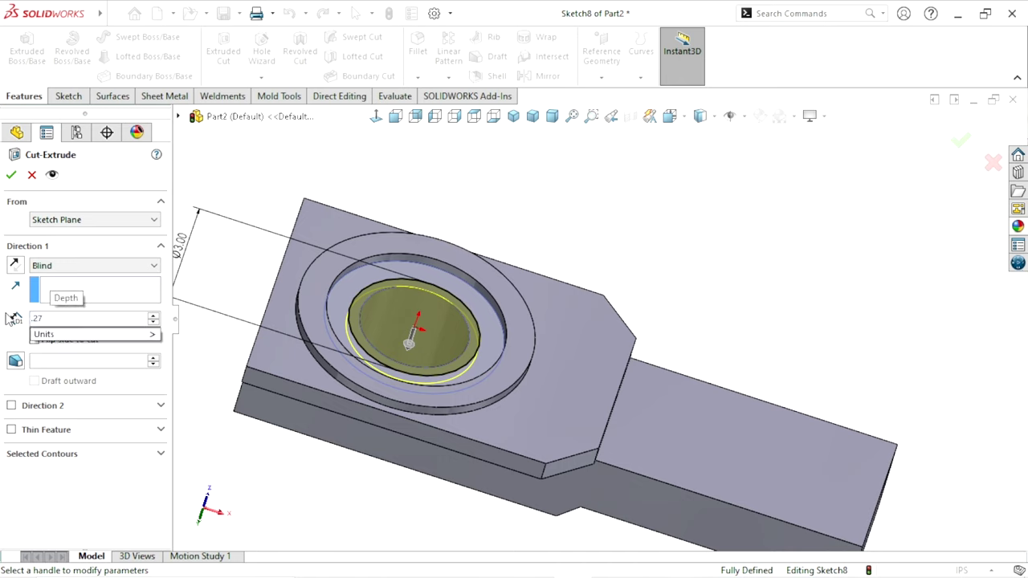
text(5590)
text(5)
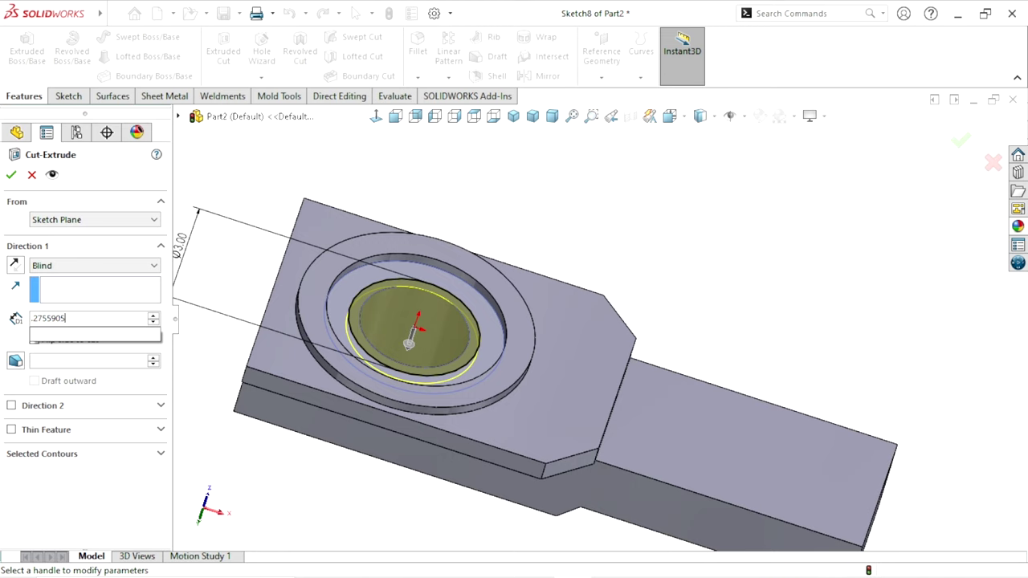
text(5in)
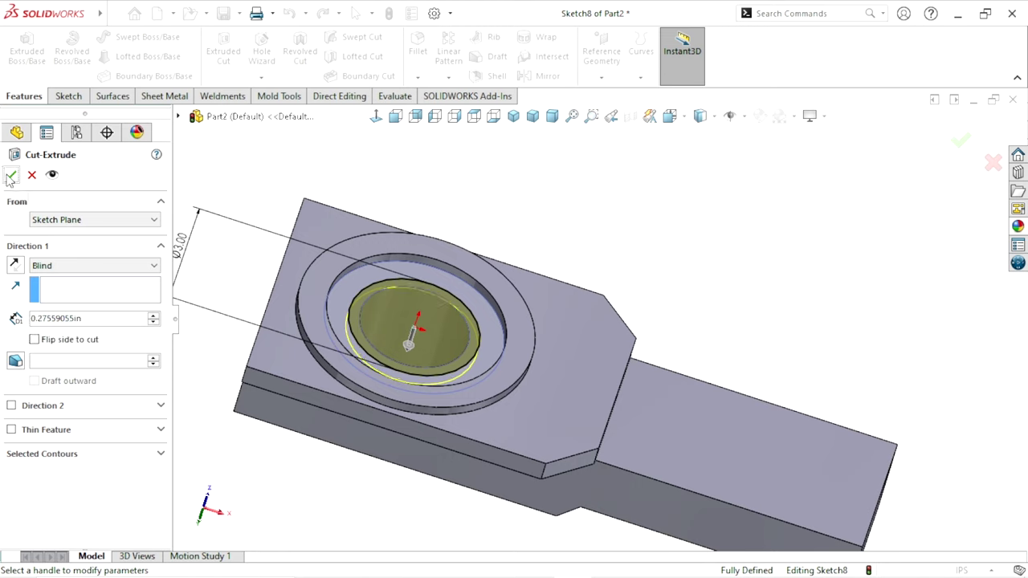
click(9, 177)
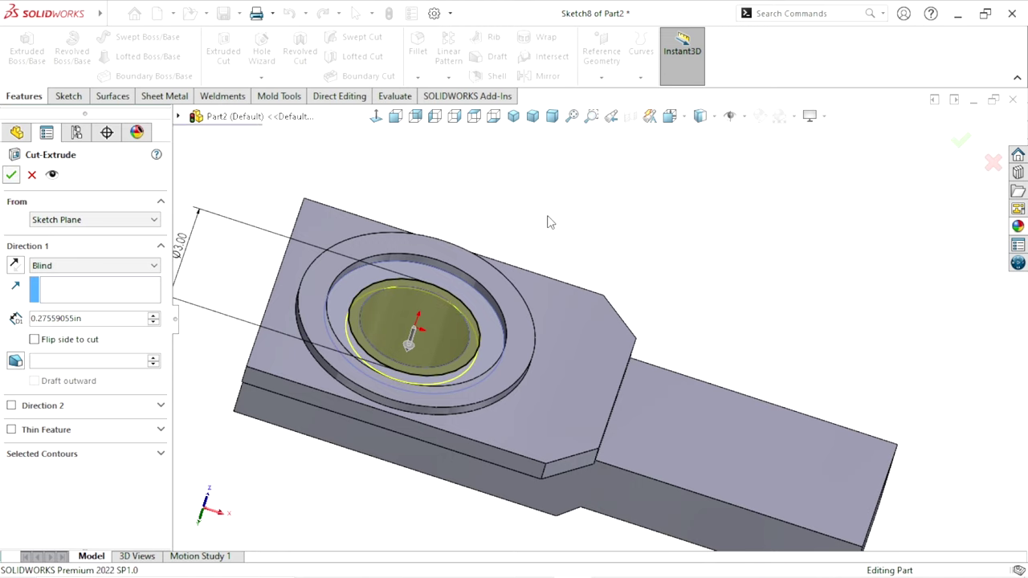
scroll(609, 340, up, 3)
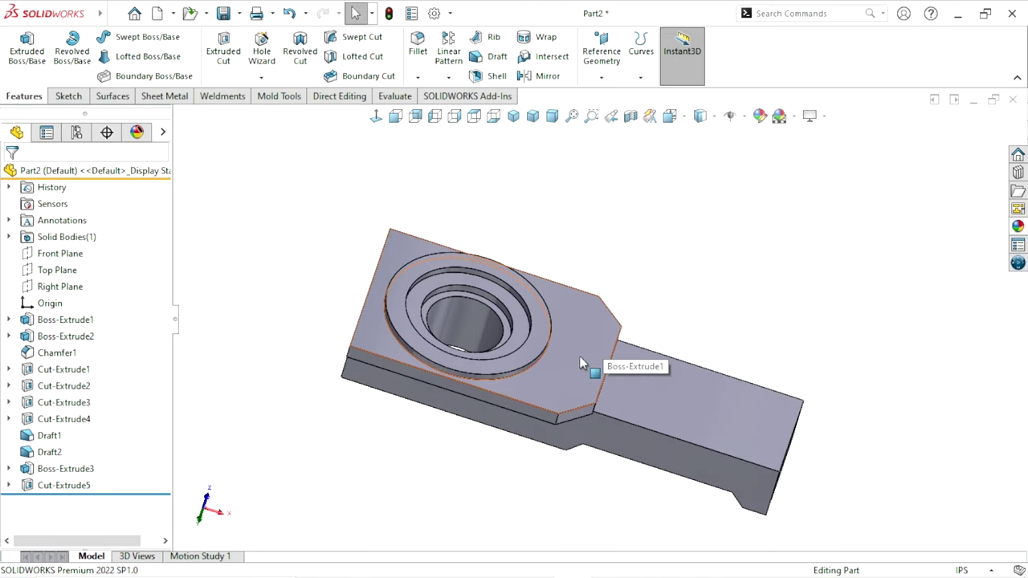
Set up a chamfer with 0.05 in distance at 45°
middle_drag(541, 420, 541, 341)
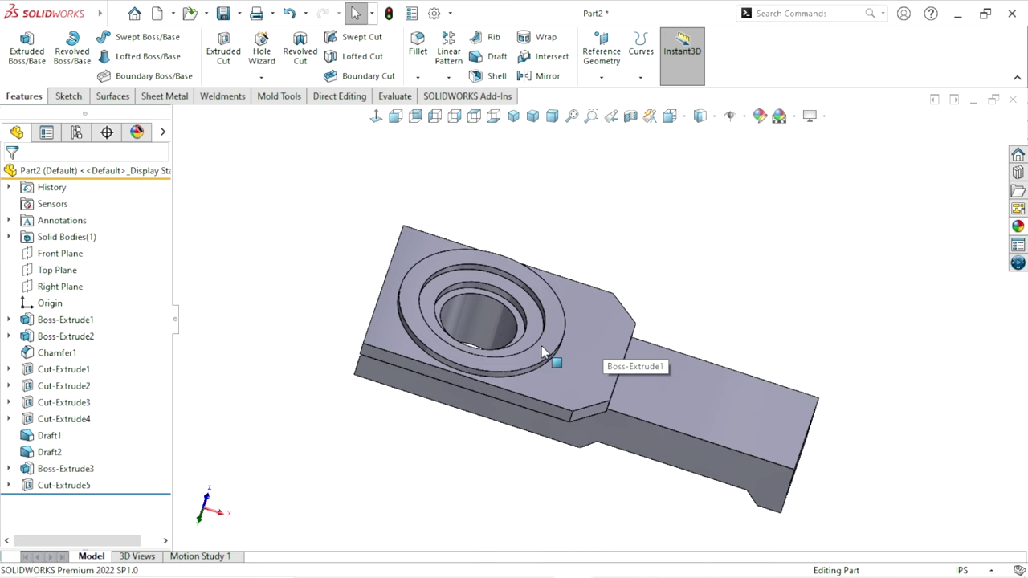
scroll(580, 326, down, 2)
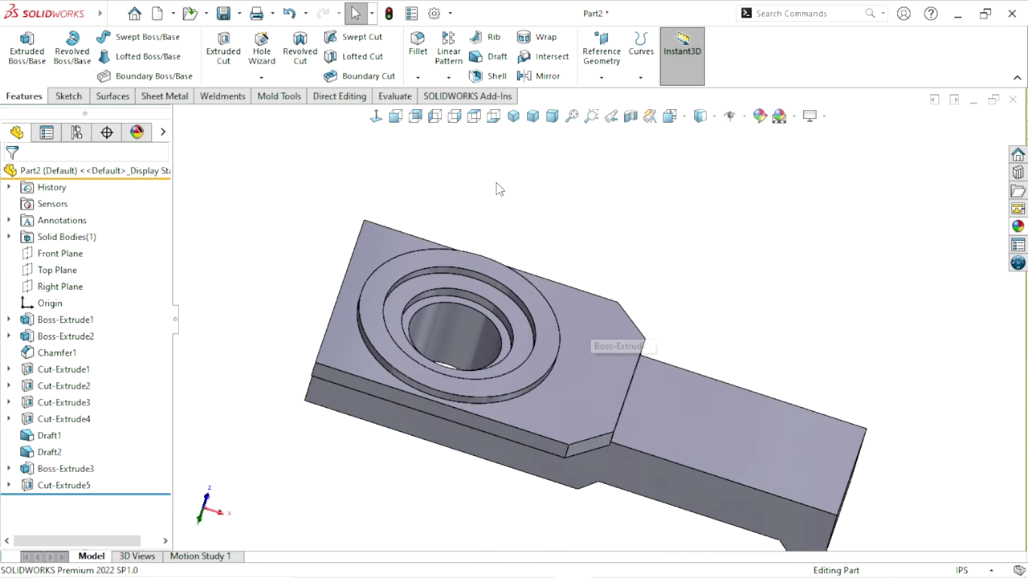
click(418, 76)
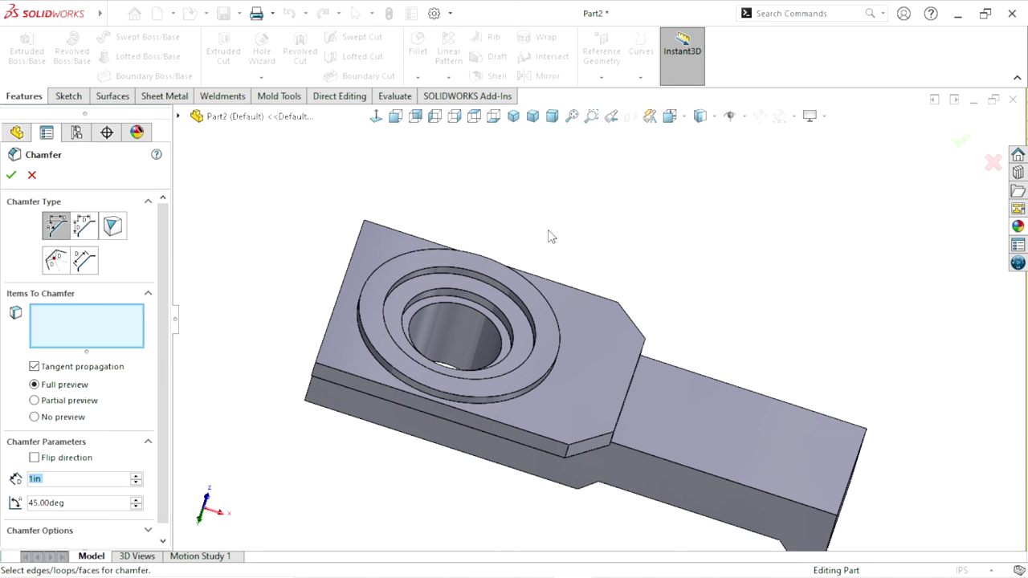
text(1)
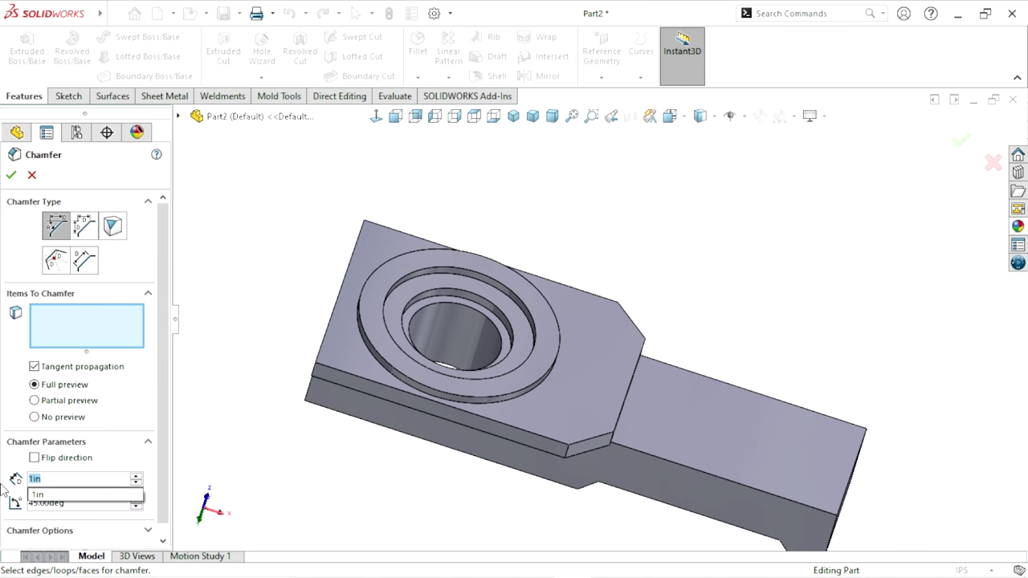
text(0.05)
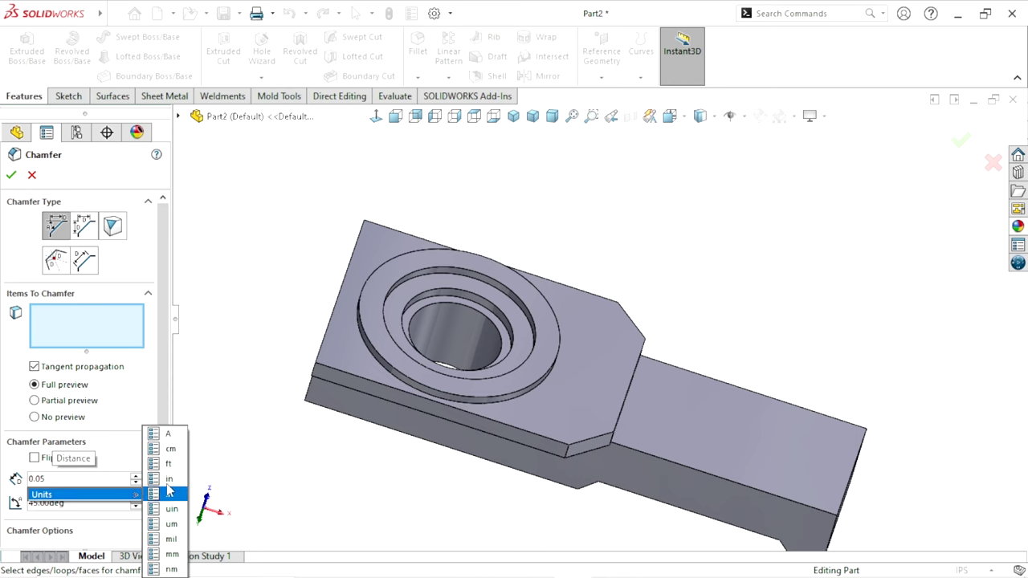
click(313, 448)
scroll(566, 321, down, 3)
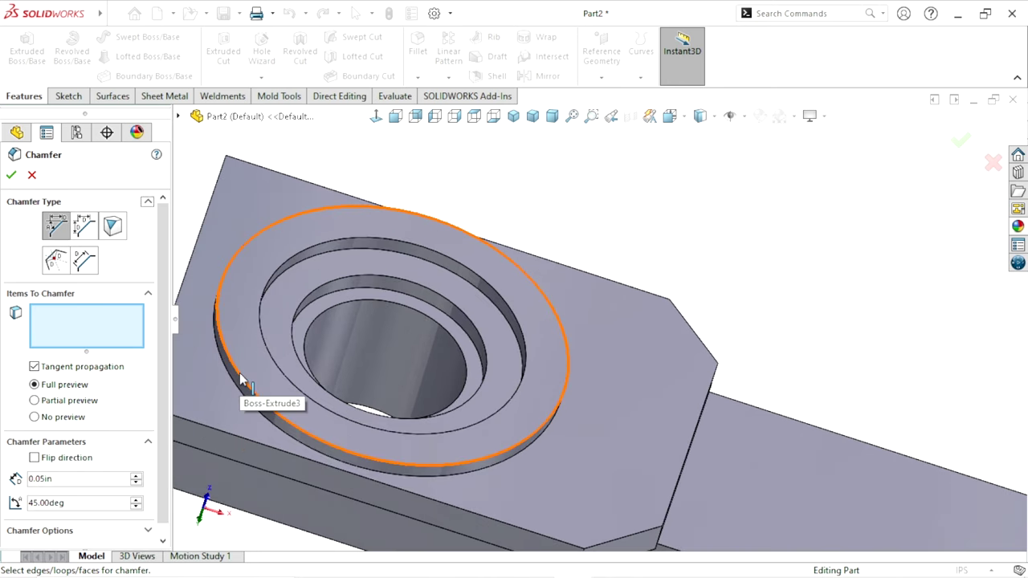
Chamfer the raised ring's top face and three circular hole edges, creating Chamfer2
click(237, 313)
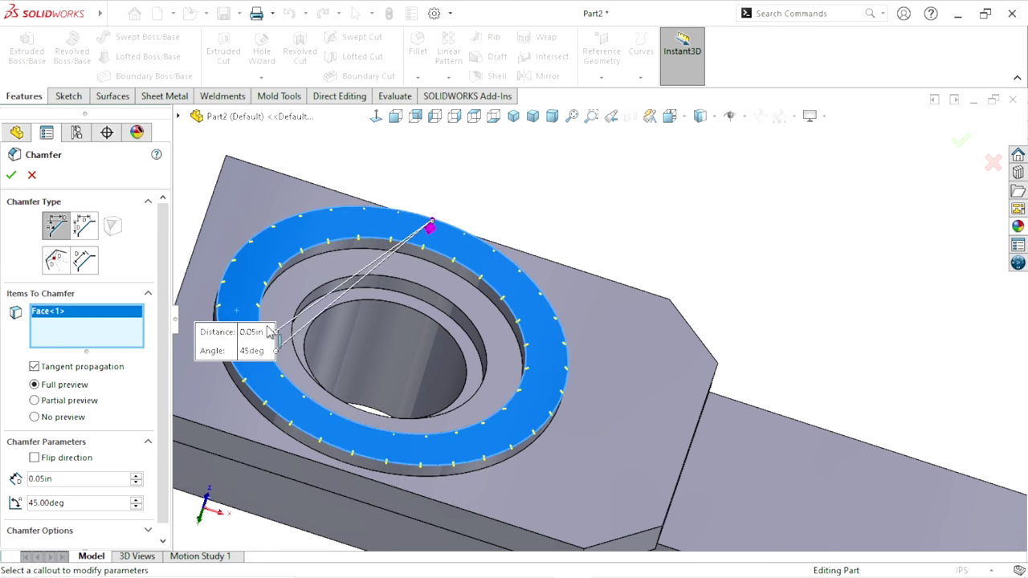
click(321, 294)
click(328, 315)
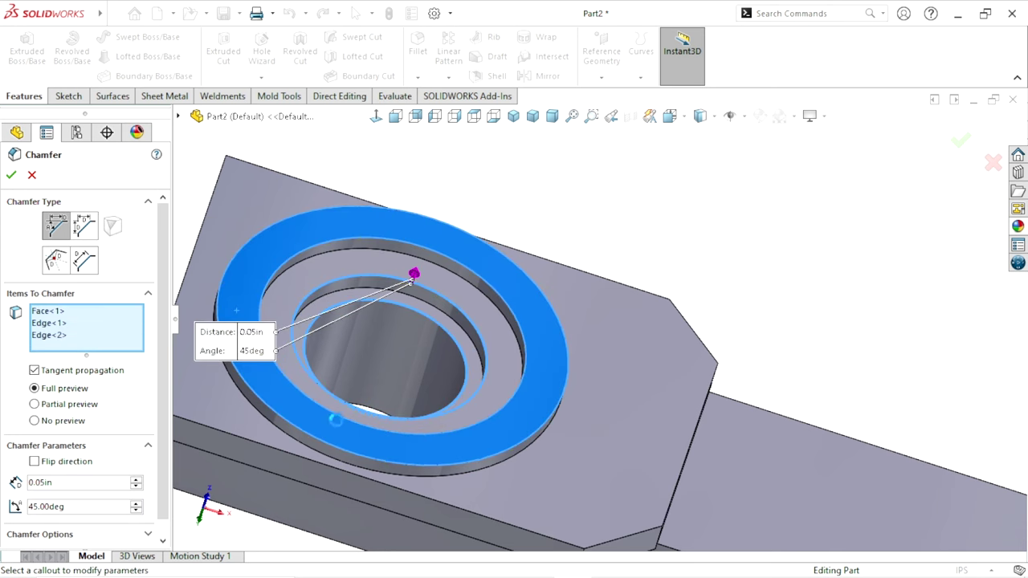
scroll(395, 441, up, 3)
mouse_move(394, 441)
middle_down()
mouse_move(471, 230)
mouse_move(385, 503)
middle_up()
scroll(385, 503, down, 3)
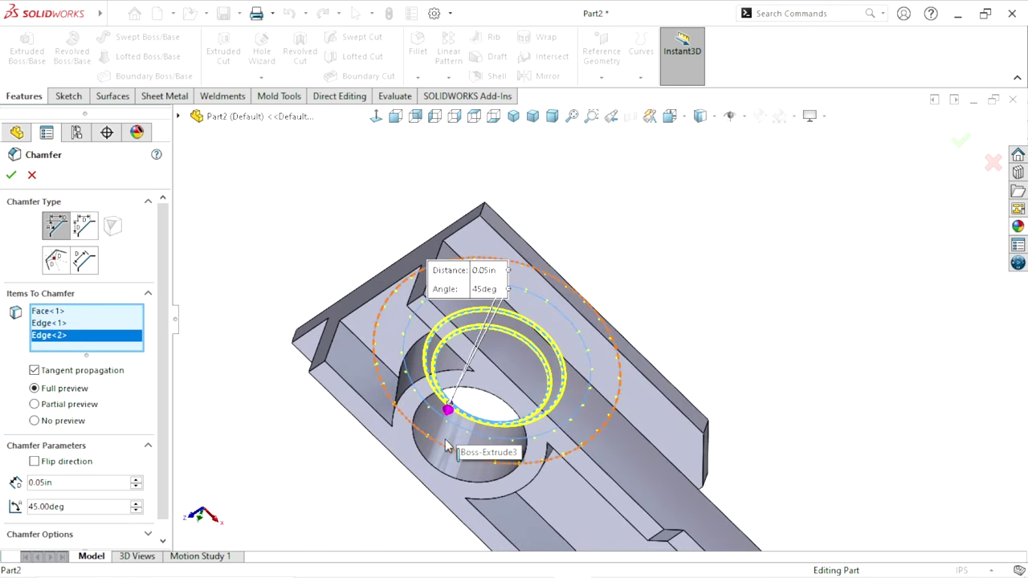
click(425, 418)
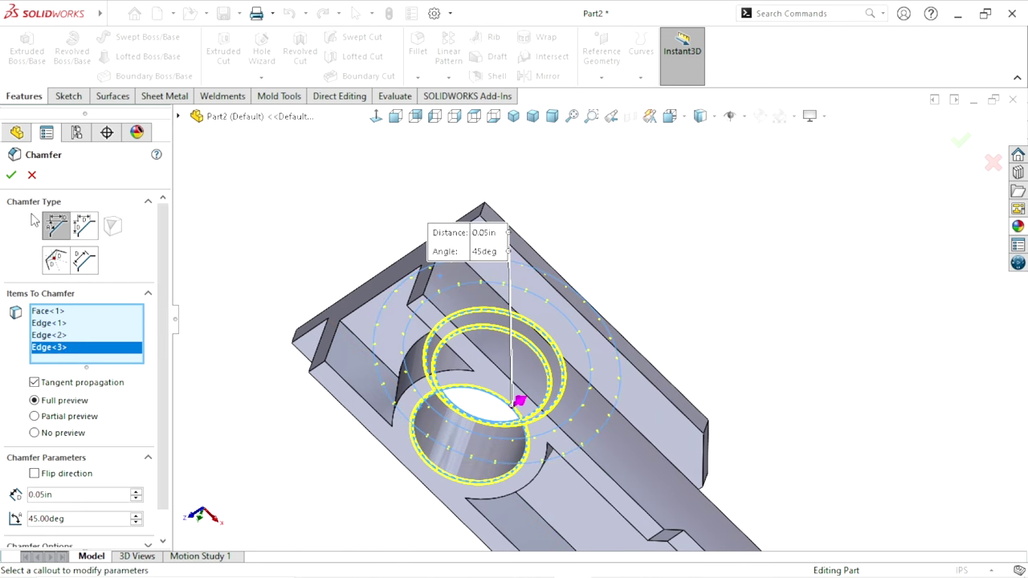
click(11, 175)
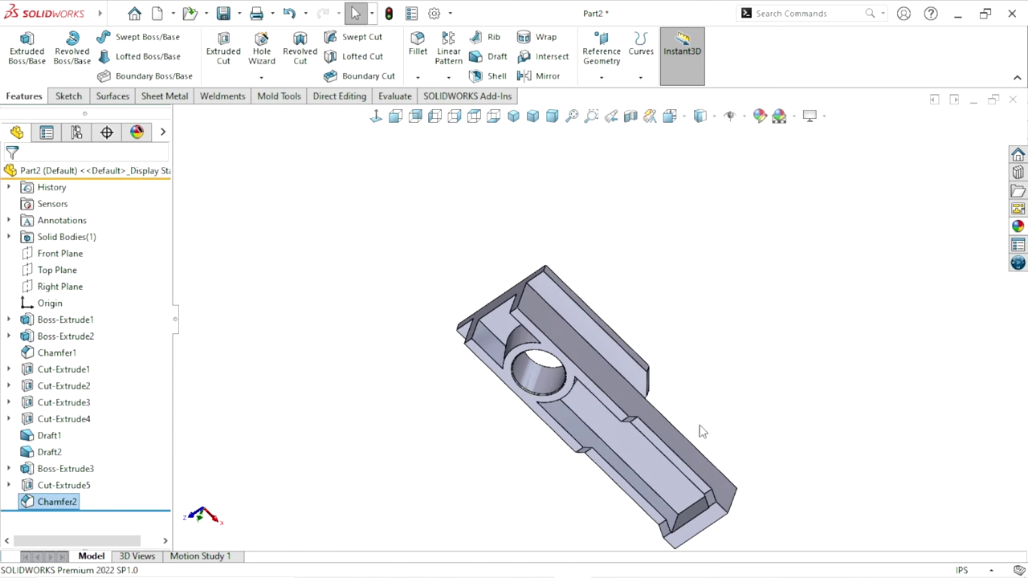
mouse_move(699, 429)
middle_down()
mouse_move(593, 509)
mouse_move(604, 467)
middle_up()
Start a 0.1 in fillet on the channel's two long edges, bottom end edge and cylinder-base curve
scroll(688, 371, down, 3)
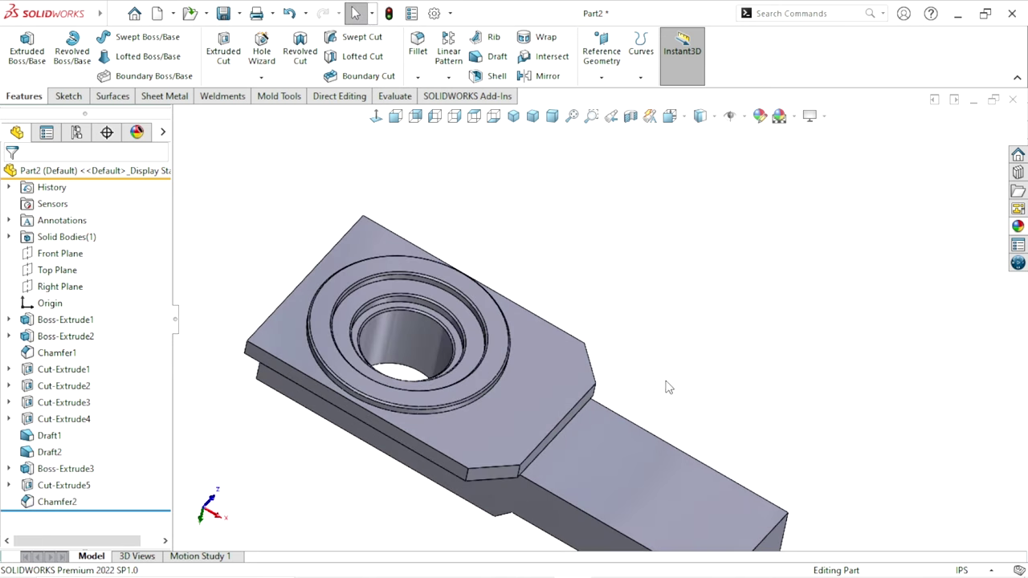
scroll(626, 355, up, 1)
scroll(631, 354, down, 2)
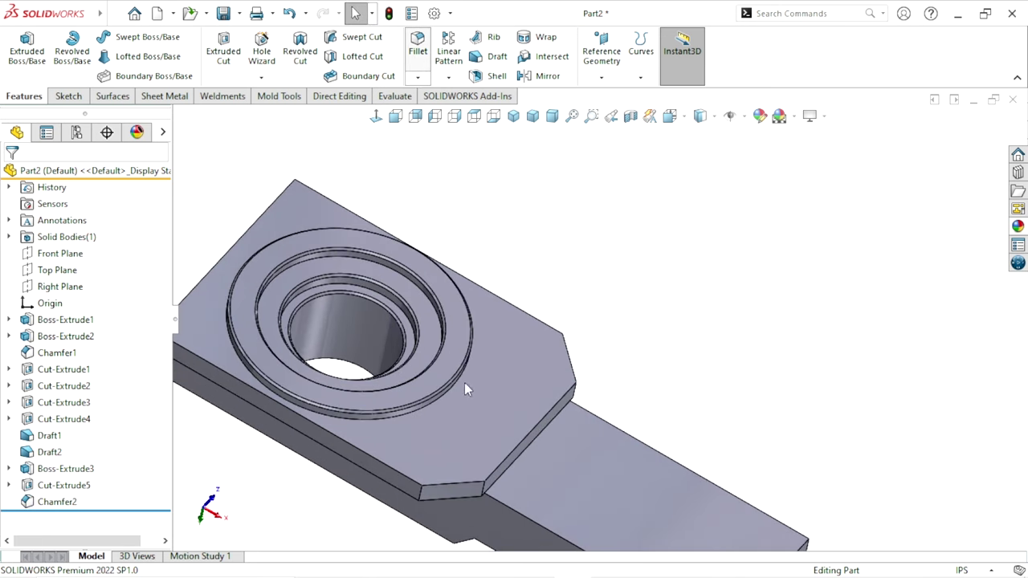
scroll(446, 448, up, 3)
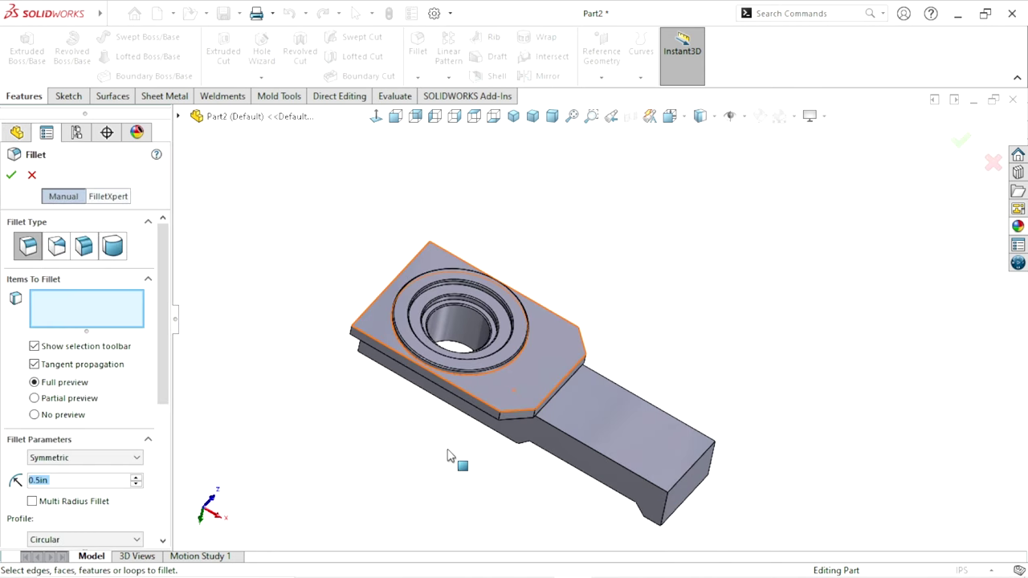
mouse_move(452, 454)
middle_down()
mouse_move(556, 207)
mouse_move(647, 385)
mouse_move(621, 303)
middle_up()
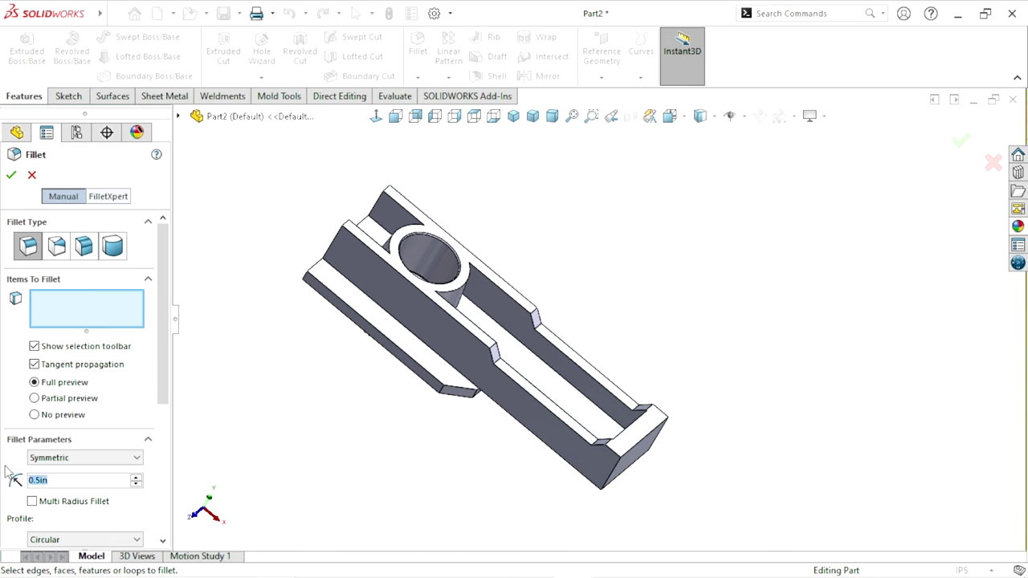
text(0.1)
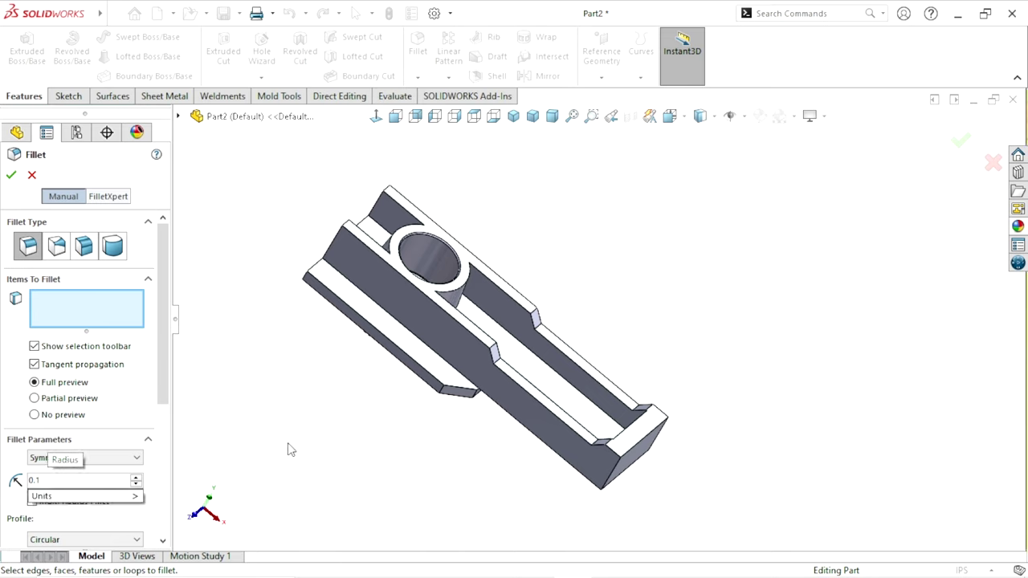
key(Return)
scroll(560, 329, down, 4)
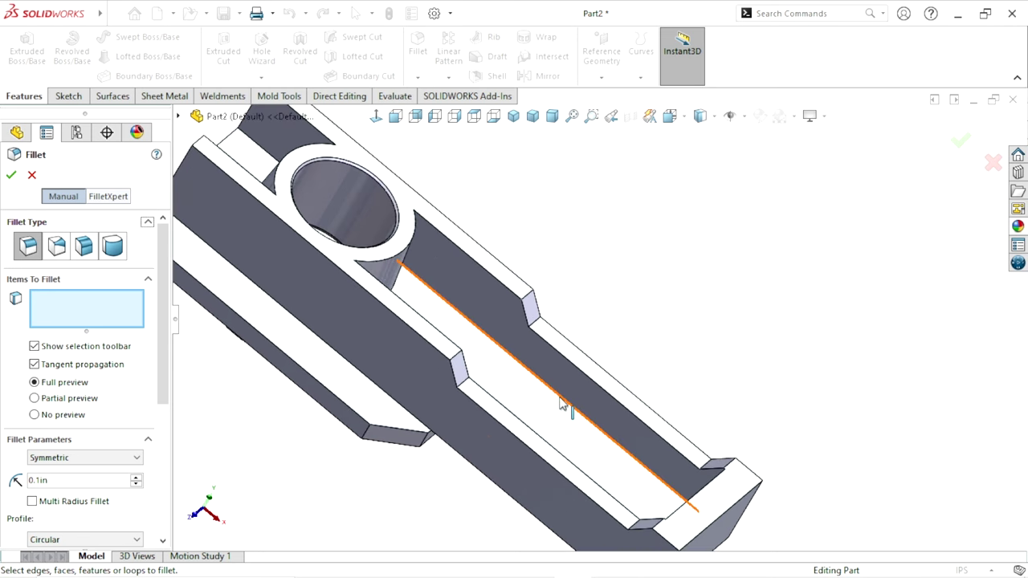
click(560, 403)
mouse_move(560, 403)
middle_down()
mouse_move(470, 360)
mouse_move(448, 329)
mouse_move(451, 357)
mouse_move(452, 294)
mouse_move(470, 442)
mouse_move(612, 490)
middle_up()
click(413, 282)
click(402, 345)
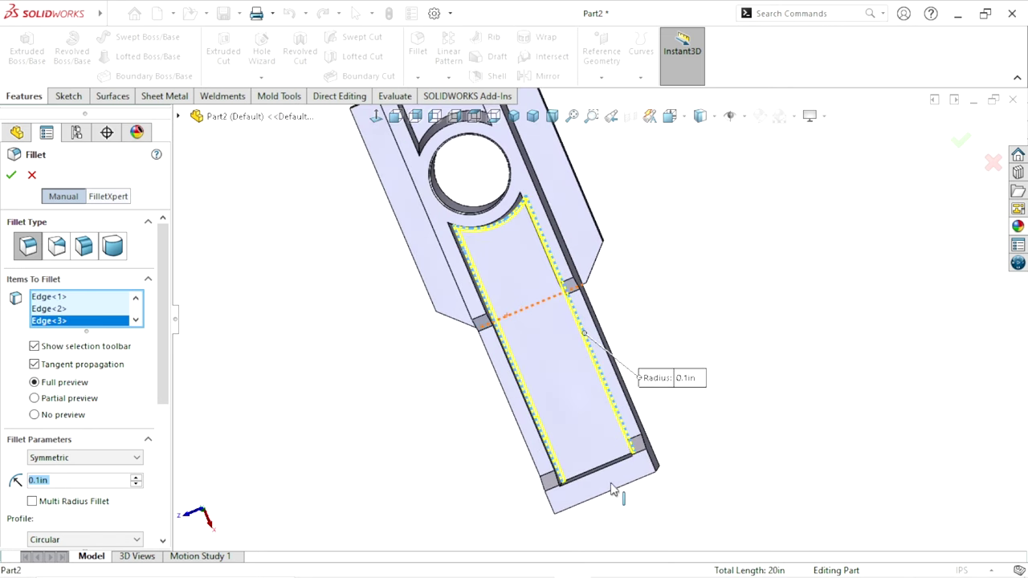
scroll(608, 458, down, 5)
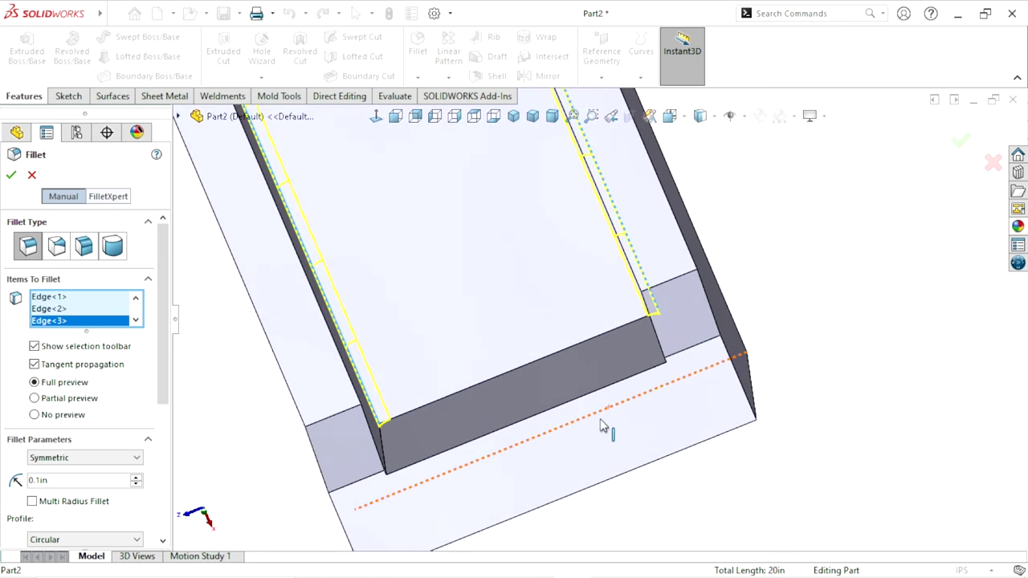
click(529, 367)
Add the channel corner edge and the curved, floor and vertical cutout edges, then apply the fillet
scroll(532, 413, up, 2)
scroll(532, 413, up, 2)
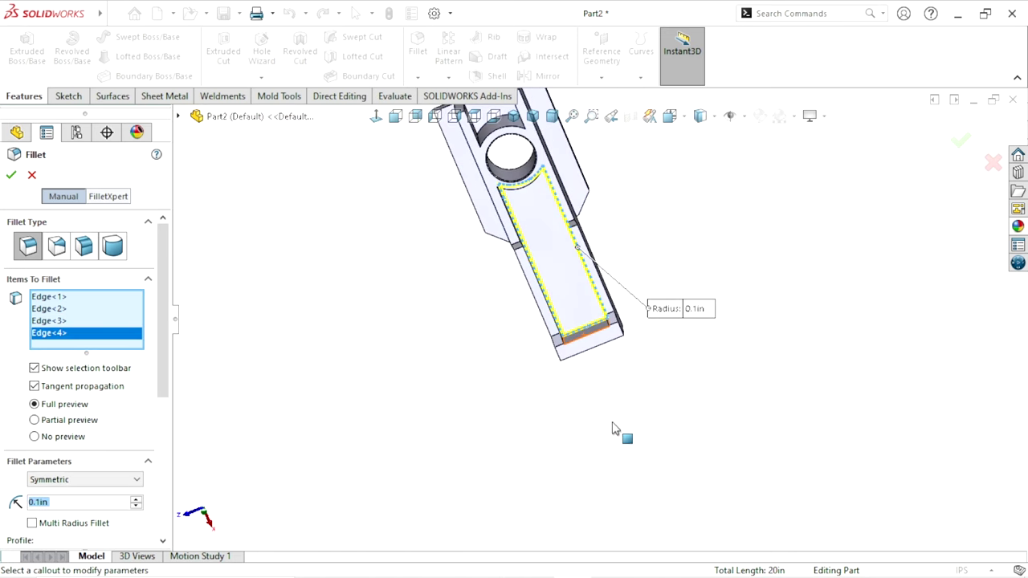
scroll(615, 429, up, 2)
mouse_move(612, 307)
middle_down()
mouse_move(514, 249)
mouse_move(424, 290)
mouse_move(287, 325)
middle_up()
scroll(513, 249, down, 2)
scroll(509, 248, down, 3)
scroll(503, 234, down, 3)
click(503, 233)
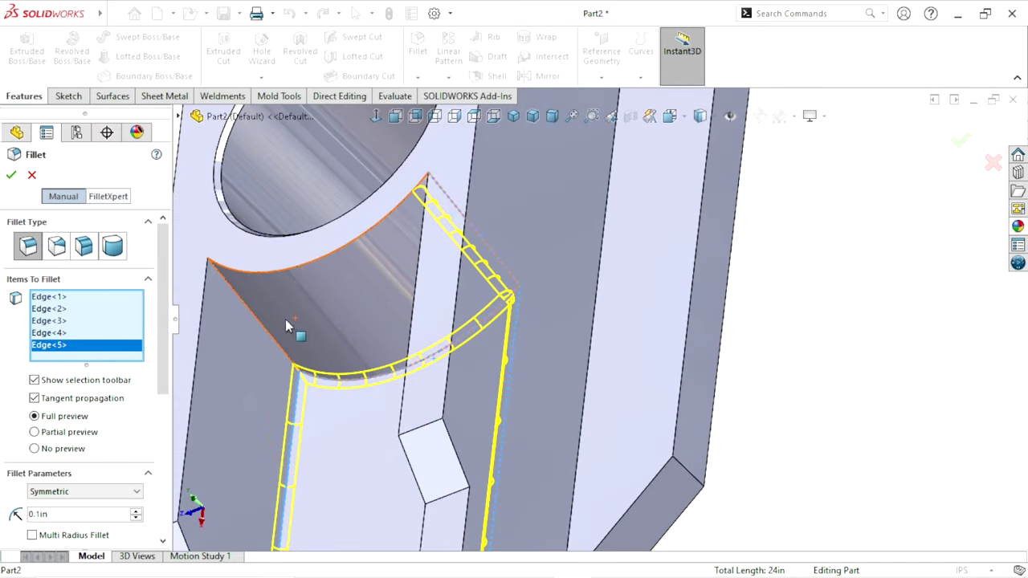
click(357, 382)
scroll(367, 385, up, 3)
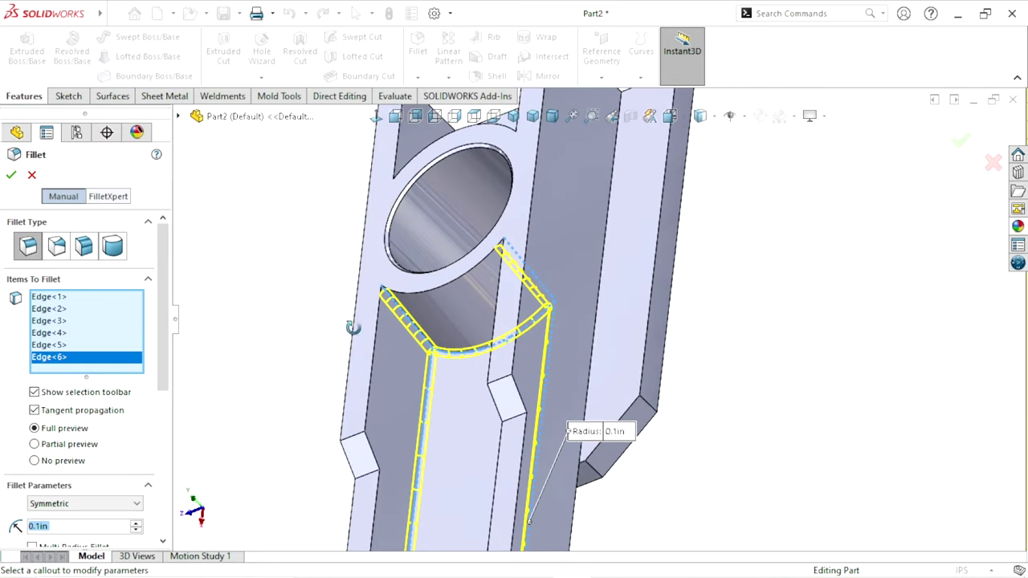
mouse_move(353, 325)
middle_down()
mouse_move(209, 482)
mouse_move(465, 425)
mouse_move(425, 399)
middle_up()
scroll(448, 383, down, 5)
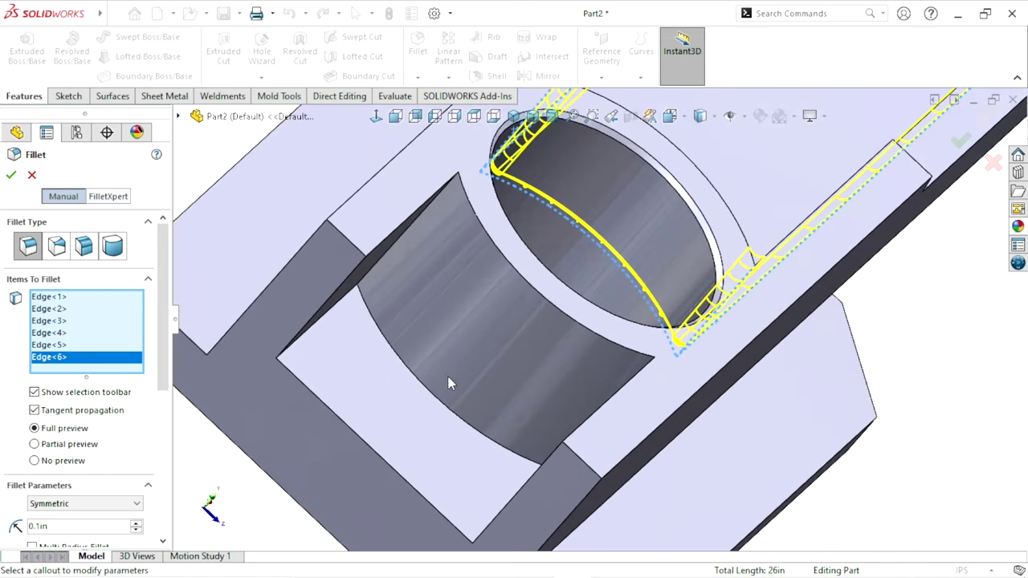
click(428, 395)
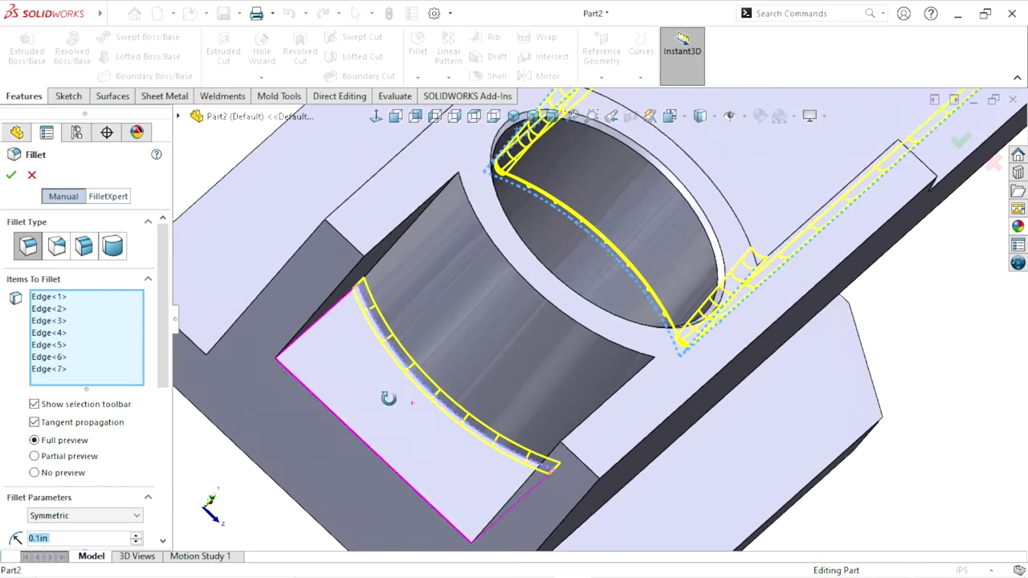
middle_drag(390, 394, 357, 333)
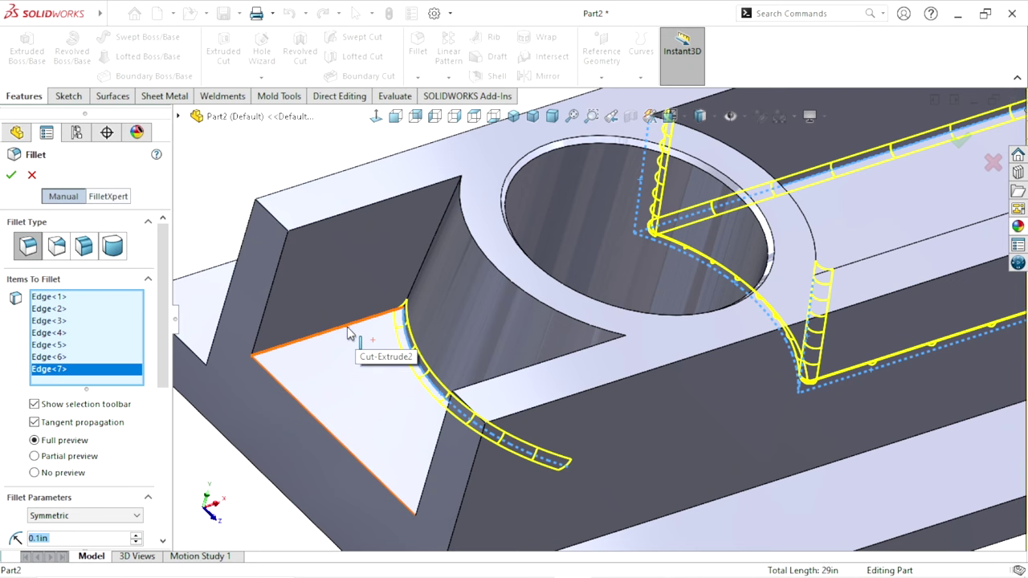
click(347, 327)
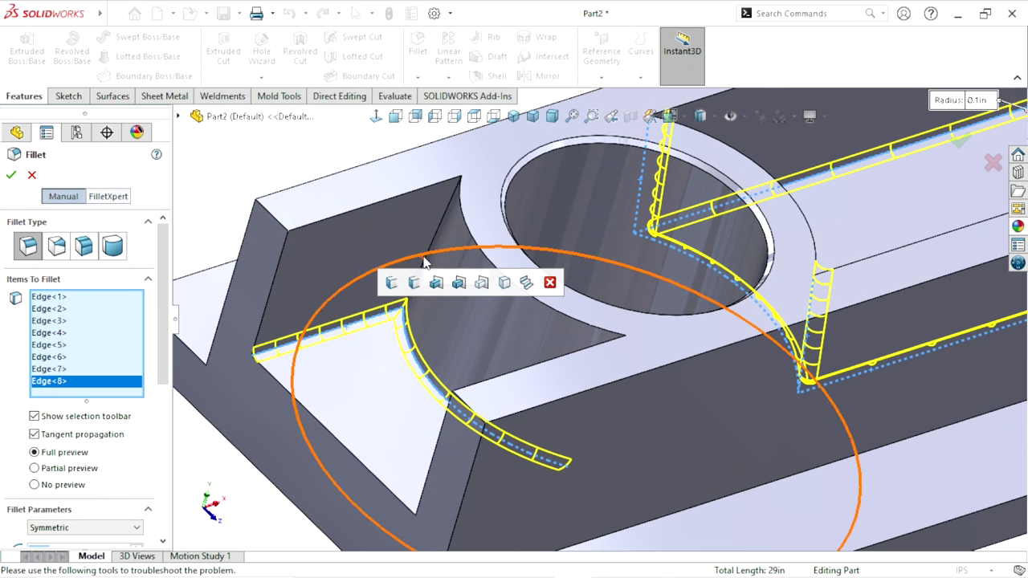
click(399, 337)
middle_drag(396, 344, 518, 430)
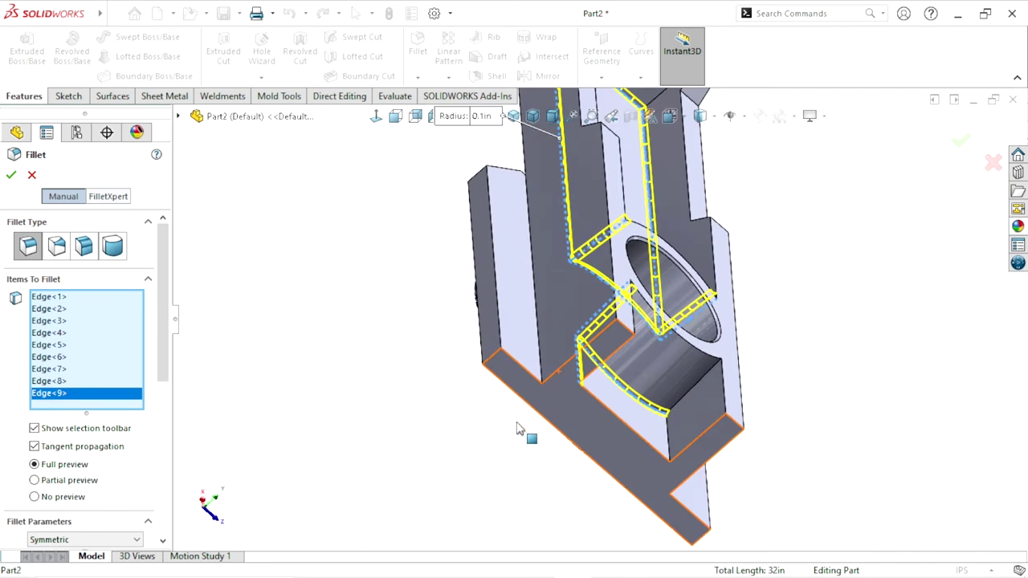
scroll(726, 403, down, 5)
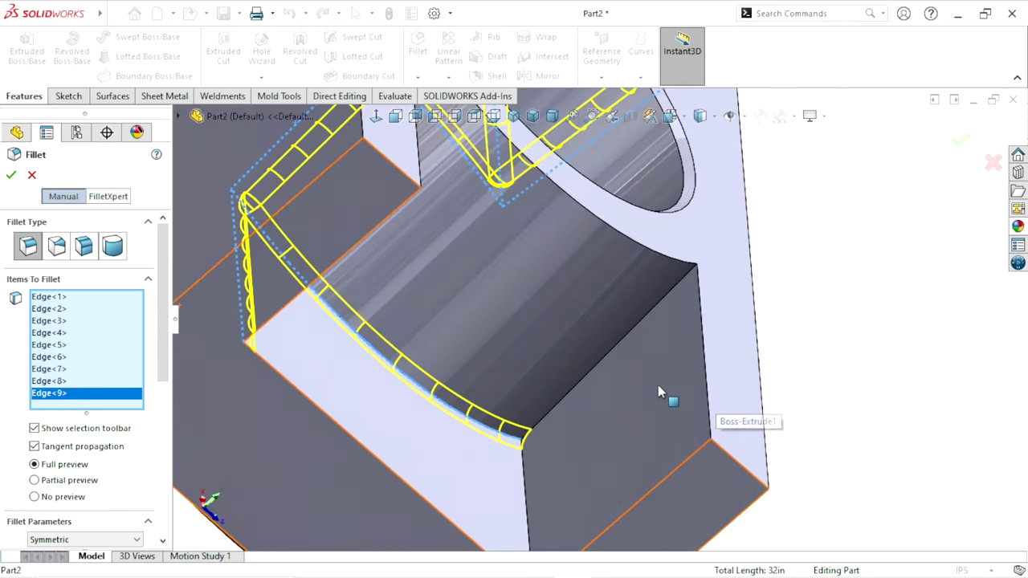
click(616, 346)
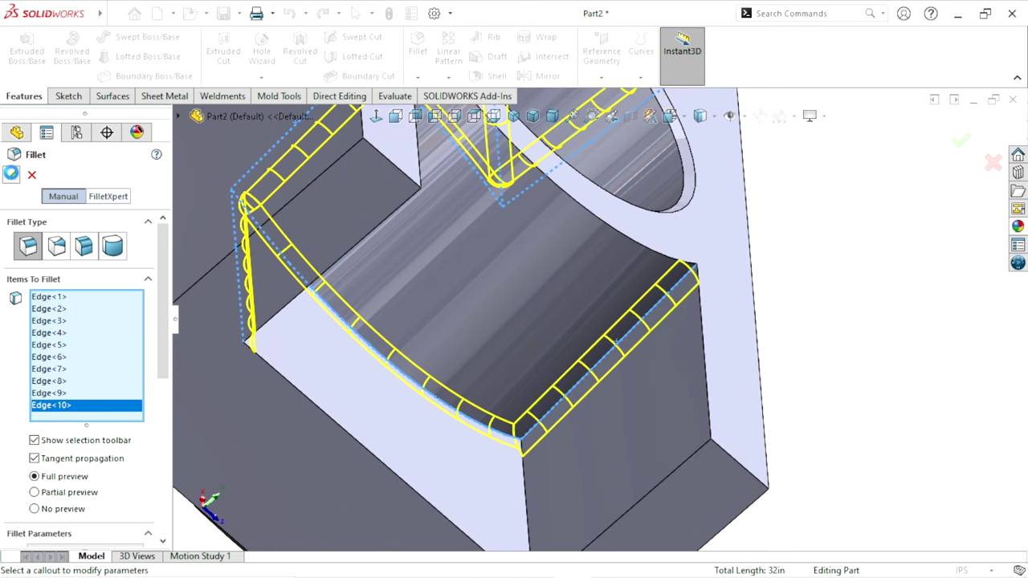
key(Return)
scroll(559, 424, up, 5)
mouse_move(574, 410)
middle_down()
mouse_move(412, 225)
mouse_move(458, 412)
mouse_move(443, 328)
mouse_move(472, 386)
middle_up()
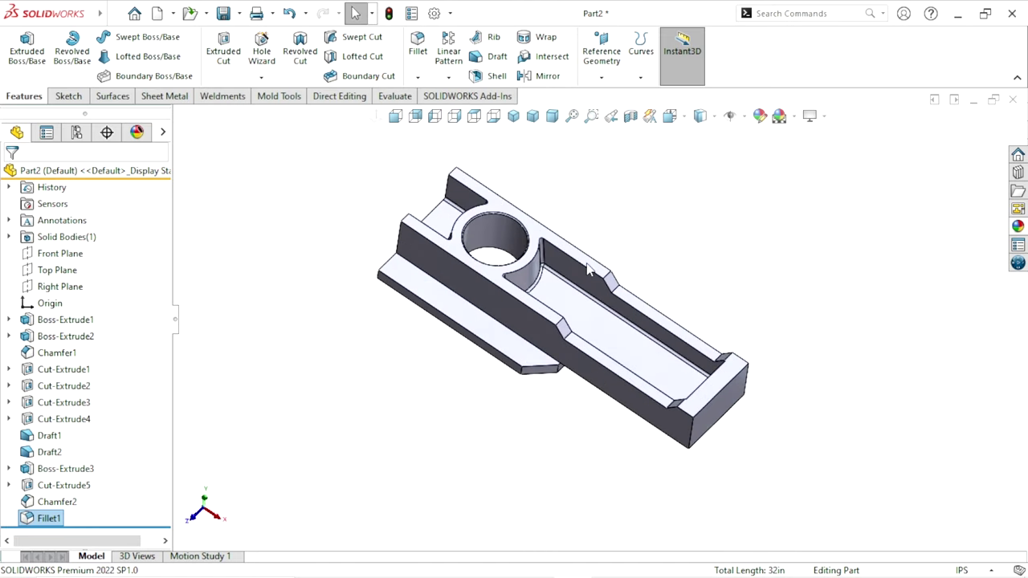
Chamfer the two top corner edges at the bracket's hole end by 0.6 in at 45°
scroll(619, 265, down, 3)
mouse_move(673, 286)
middle_down()
mouse_move(635, 294)
mouse_move(650, 270)
middle_up()
click(418, 80)
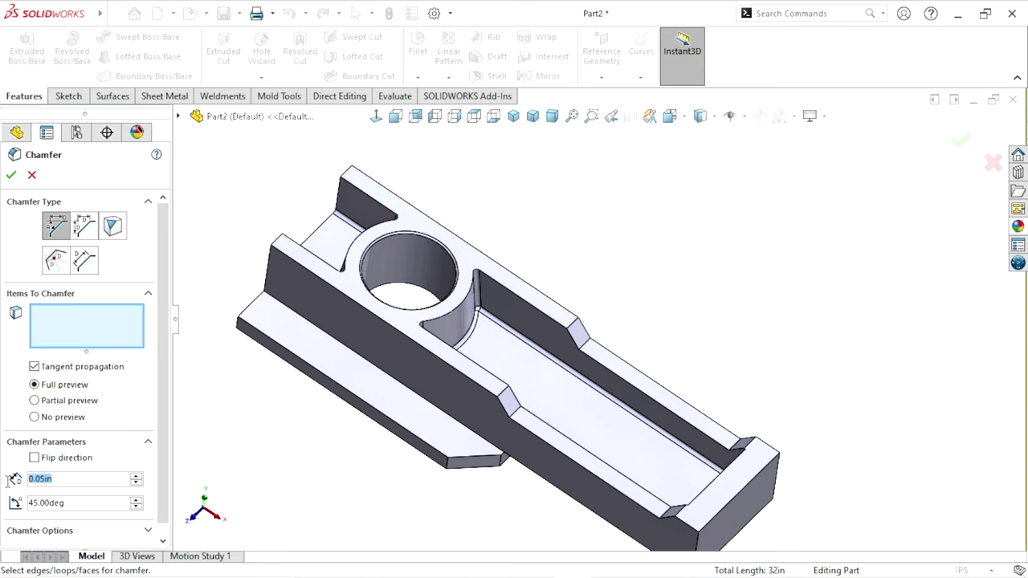
text(.6)
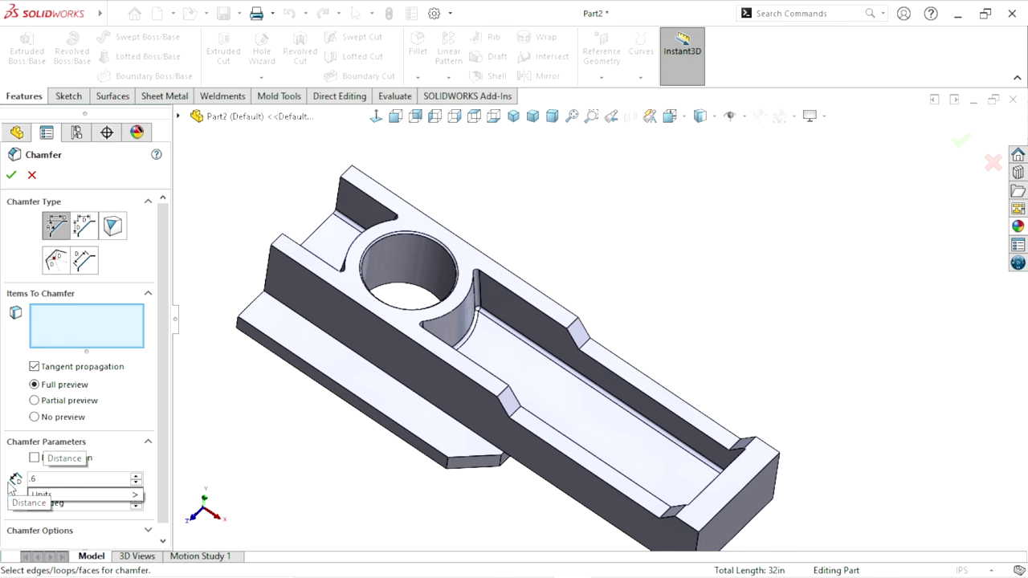
click(278, 243)
click(348, 174)
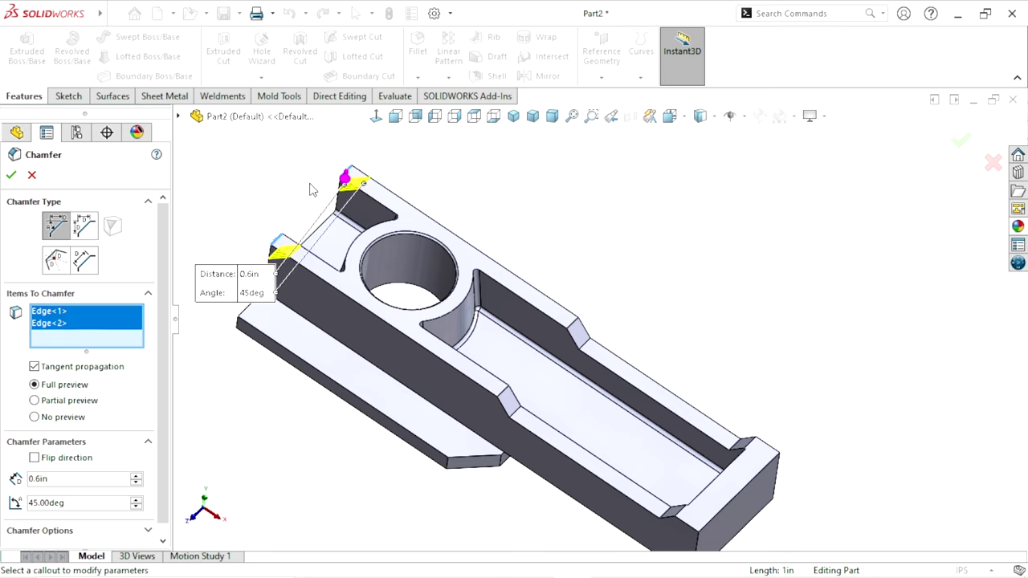
key(Return)
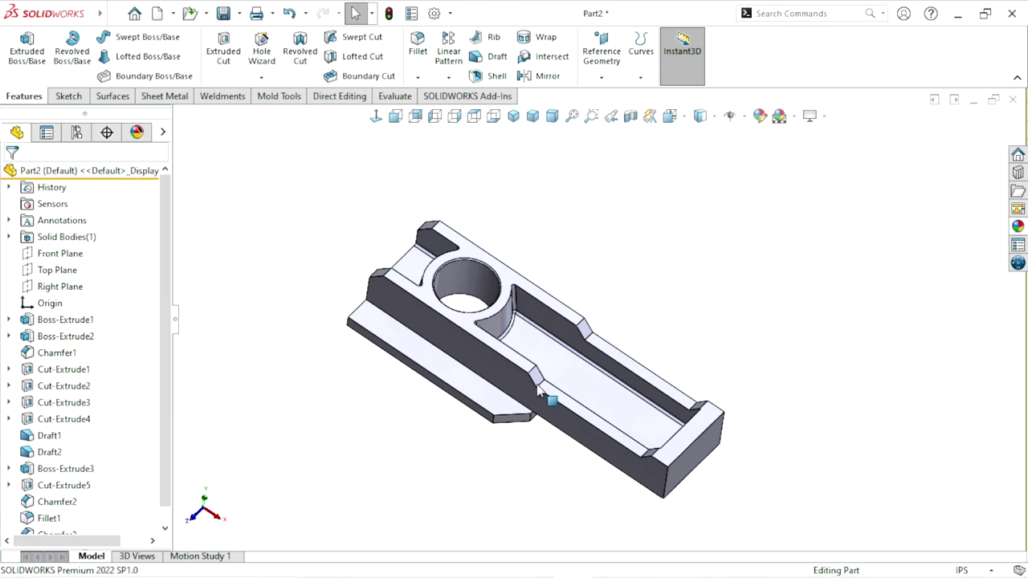
Fillet the two outer corner edges at the base's hole end with a 0.5 in radius
mouse_move(551, 343)
middle_down()
mouse_move(528, 328)
mouse_move(474, 373)
mouse_move(475, 341)
middle_up()
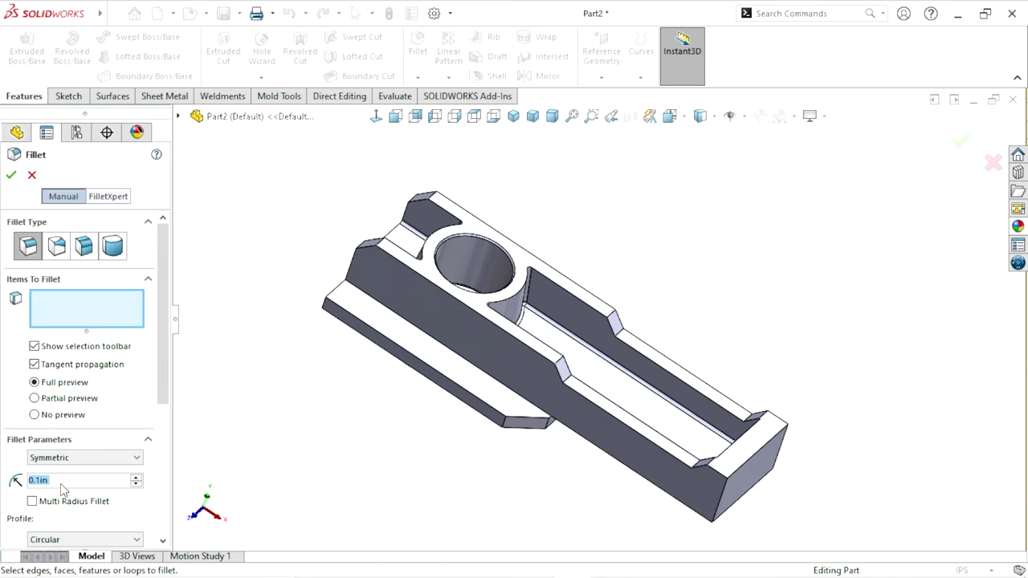
text(0.5)
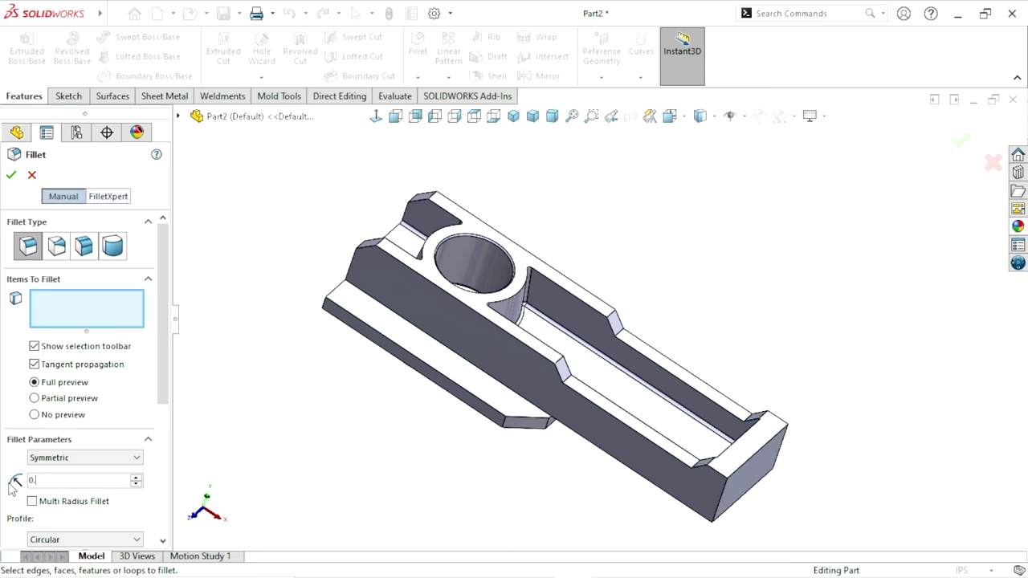
key(Return)
click(326, 307)
middle_drag(328, 294, 401, 195)
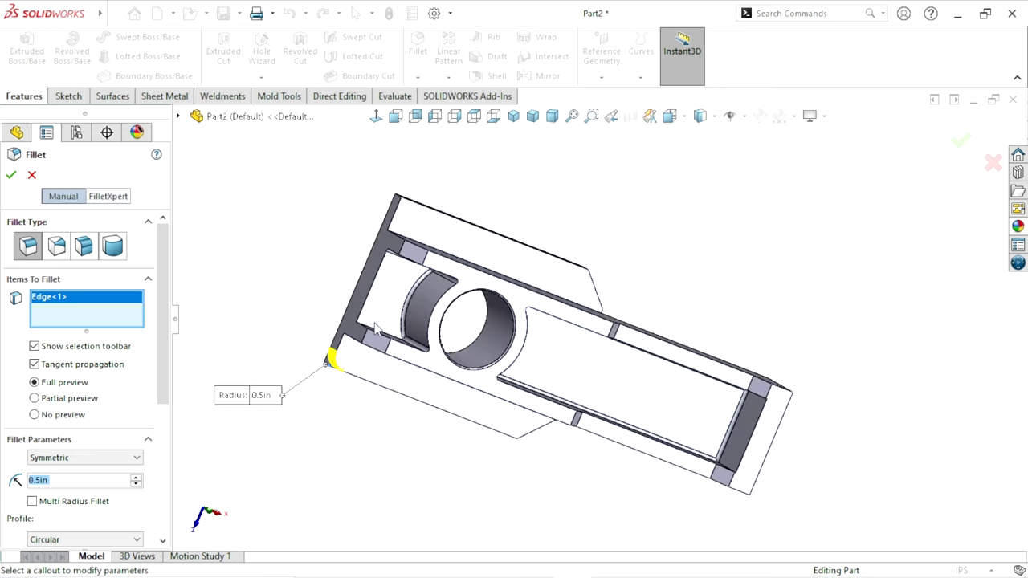
click(402, 199)
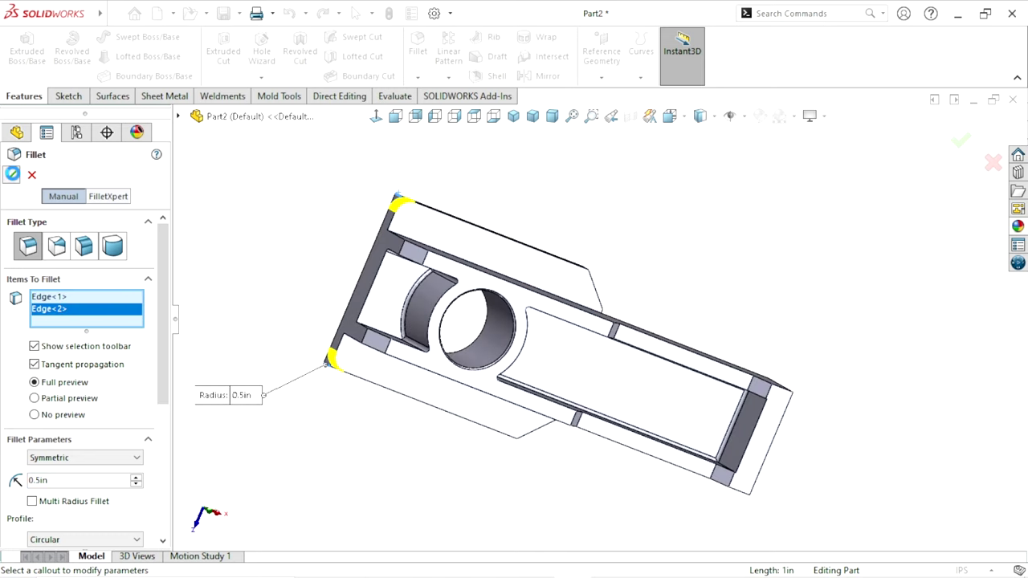
key(Return)
mouse_move(356, 459)
middle_down()
mouse_move(401, 465)
mouse_move(464, 285)
mouse_move(490, 281)
middle_up()
scroll(679, 335, up, 2)
scroll(688, 346, down, 3)
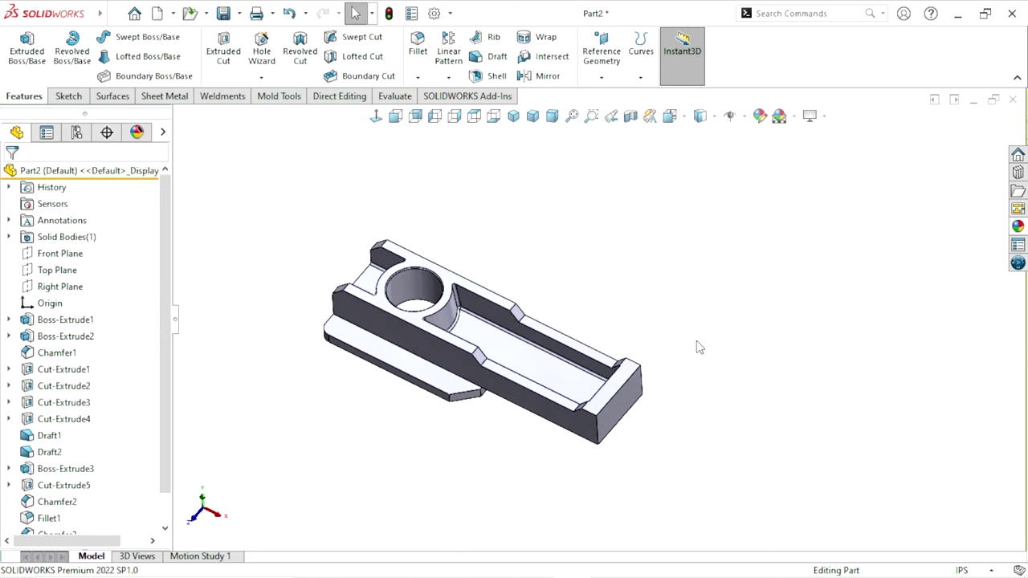
Select the long arm's flat end face and view it Normal To for placing a hole
scroll(677, 346, up, 1)
scroll(626, 353, up, 2)
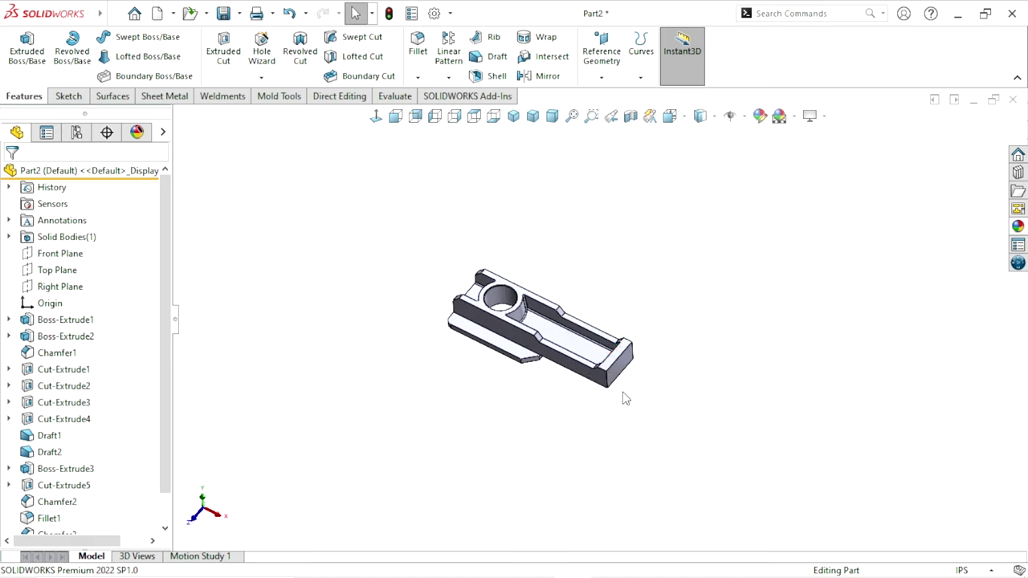
scroll(615, 424, up, 1)
scroll(659, 422, up, 1)
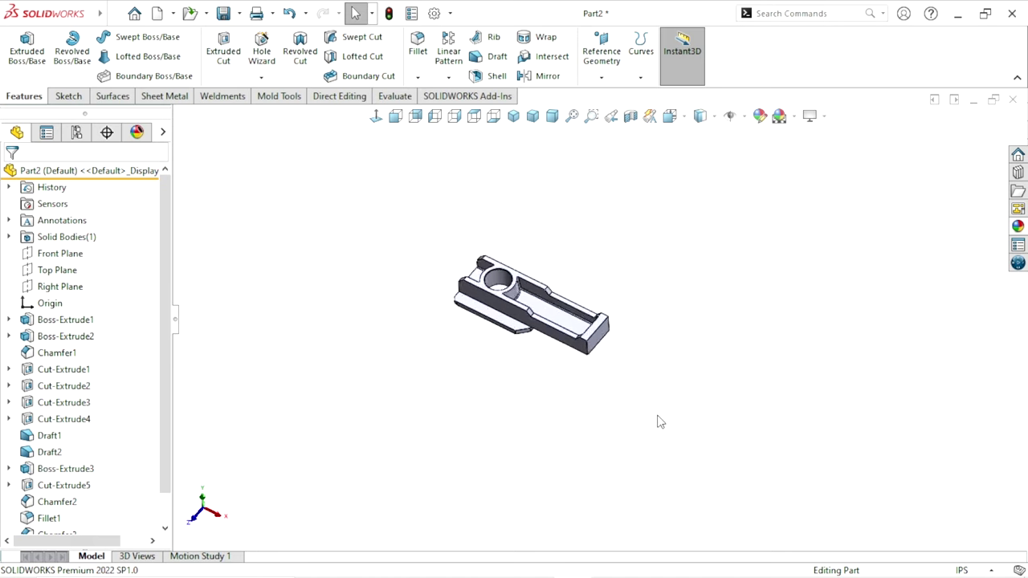
scroll(623, 434, up, 1)
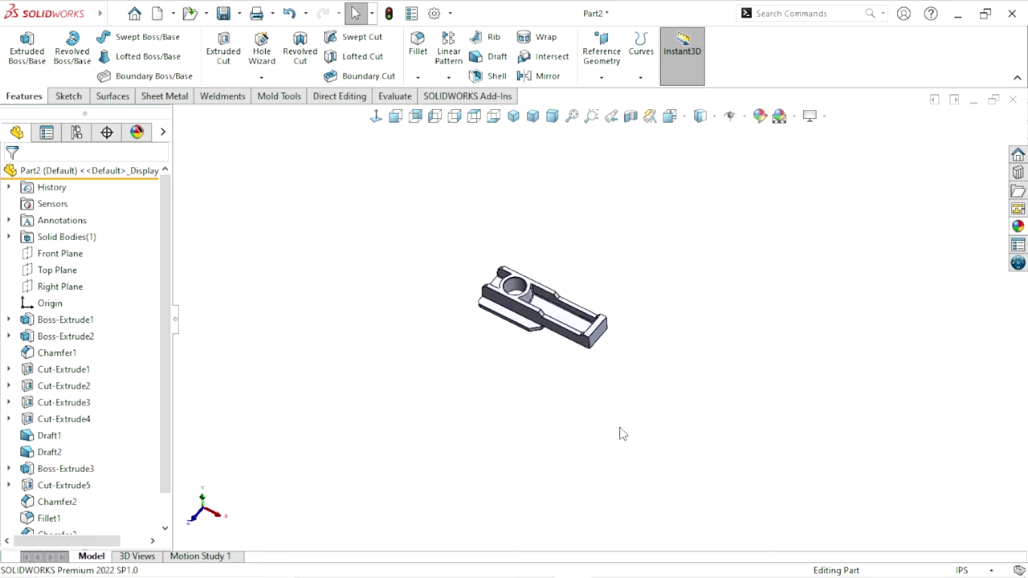
scroll(619, 432, down, 1)
scroll(604, 293, down, 2)
scroll(635, 381, down, 2)
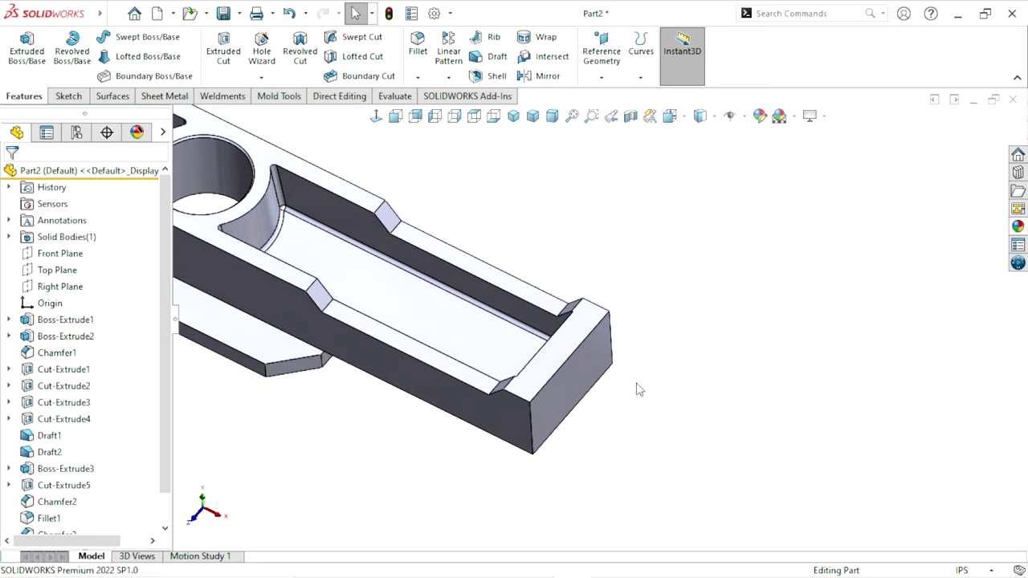
click(584, 384)
click(375, 116)
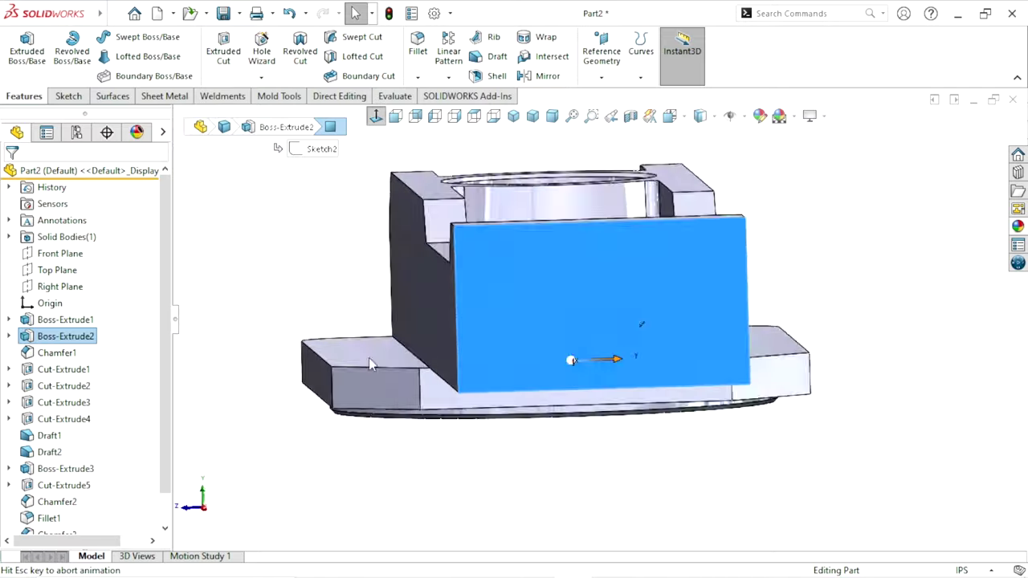
scroll(719, 329, down, 1)
scroll(763, 293, down, 2)
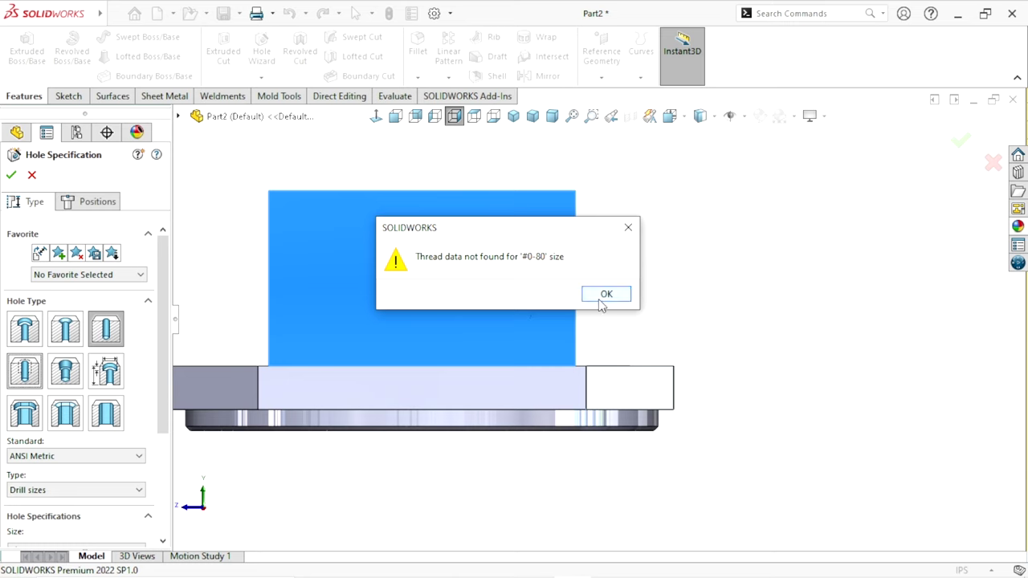
Make the hole an ANSI Metric M16x2.0 tapped hole with an Up To Next end condition
click(605, 293)
scroll(9, 313, down, 2)
scroll(10, 313, down, 2)
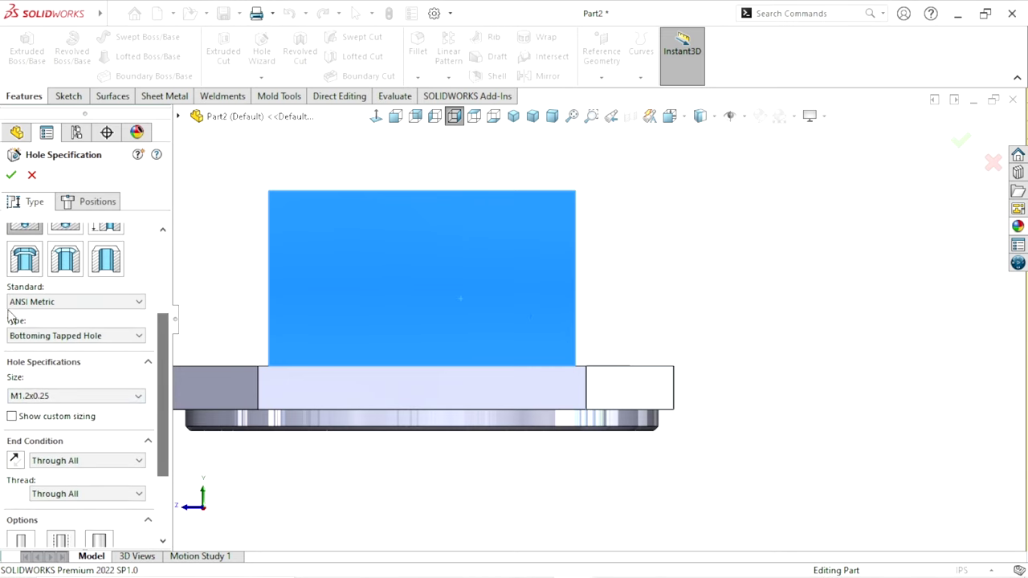
click(44, 338)
click(39, 370)
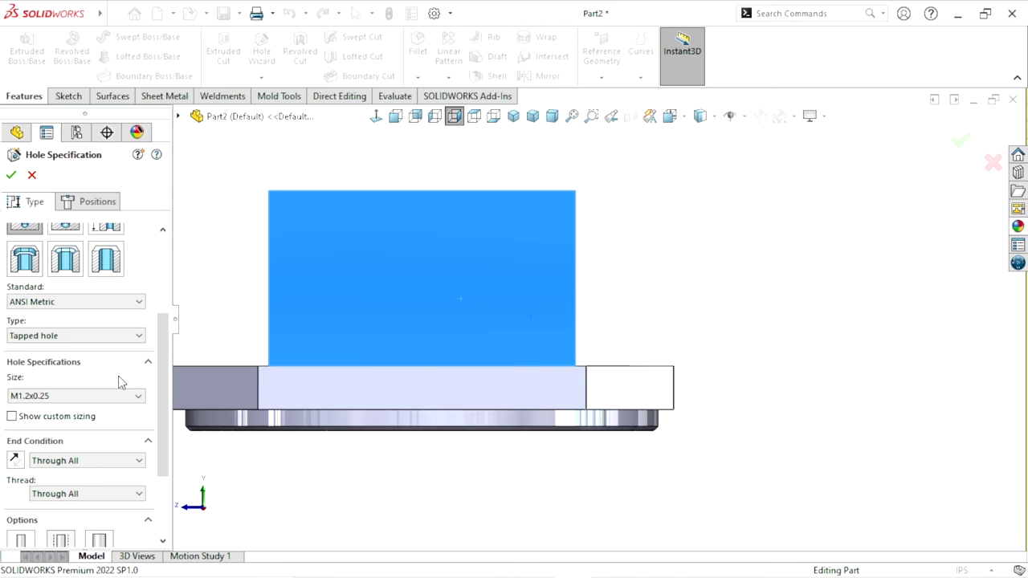
scroll(163, 387, down, 2)
click(111, 345)
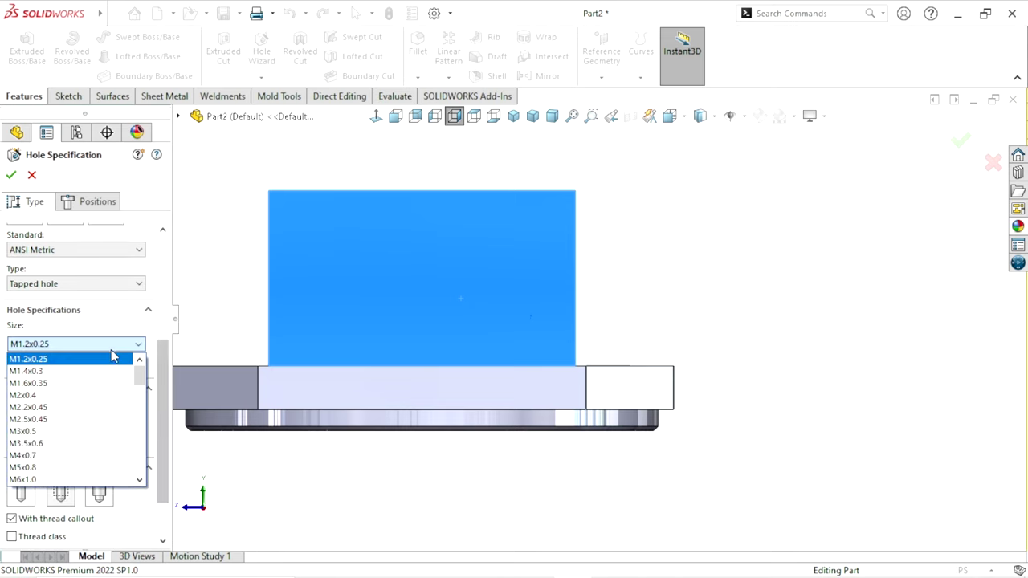
scroll(71, 433, down, 4)
scroll(67, 434, down, 3)
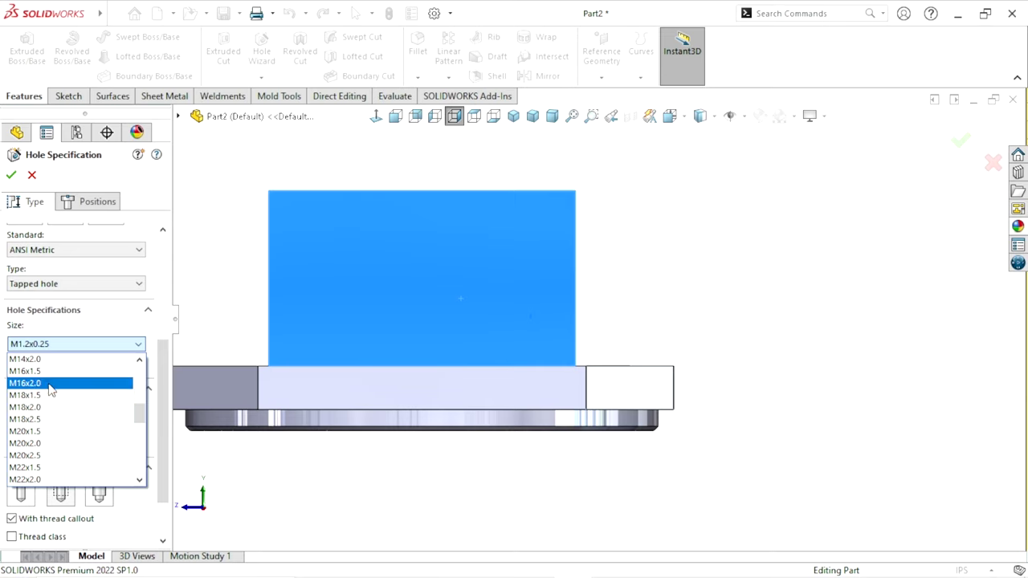
click(52, 385)
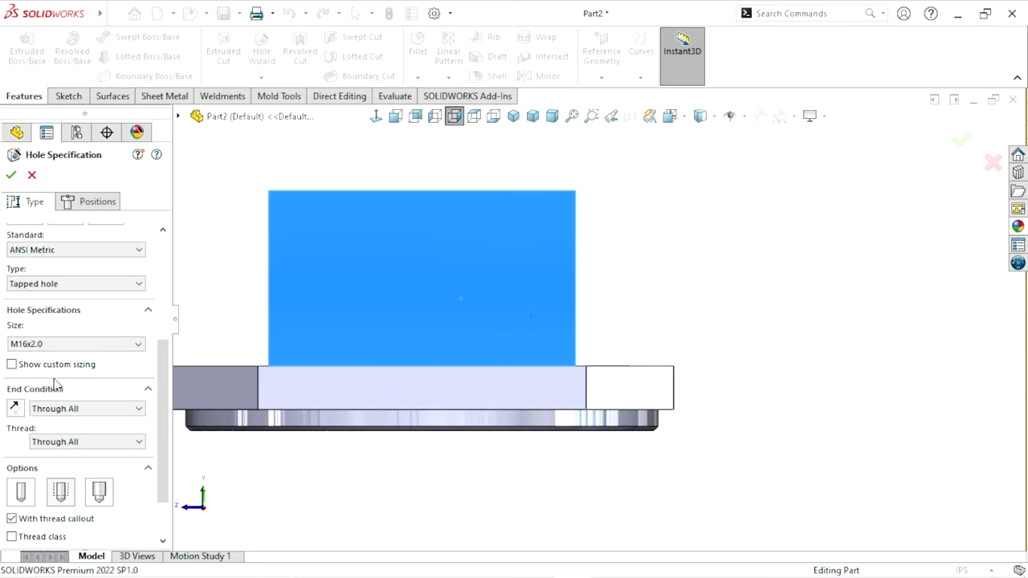
click(96, 409)
click(111, 438)
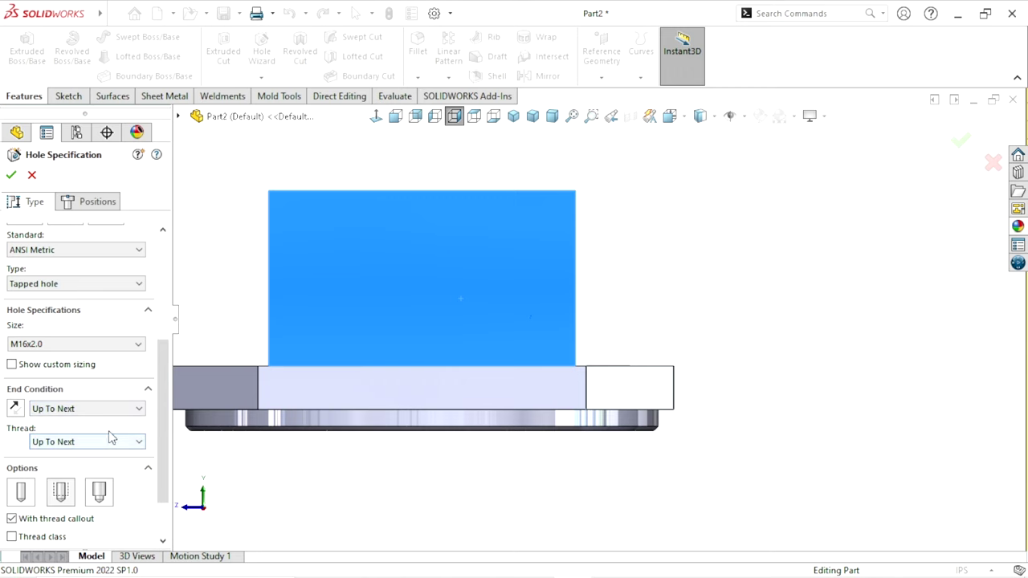
click(94, 203)
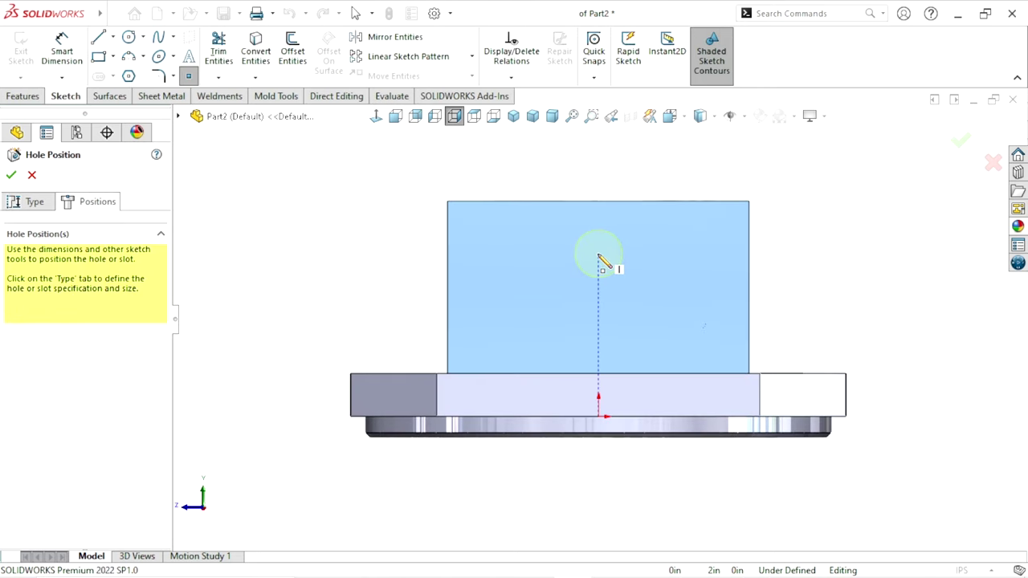
Place the hole centre on the end face, dimensioned 0.75 below the face's top edge
click(598, 255)
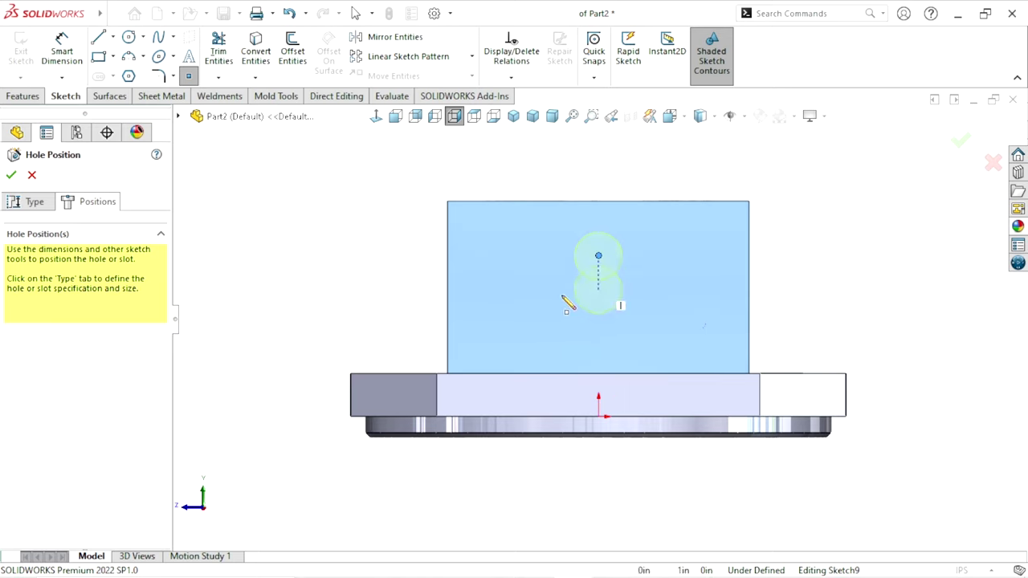
key(Escape)
scroll(634, 275, up, 3)
scroll(768, 298, down, 1)
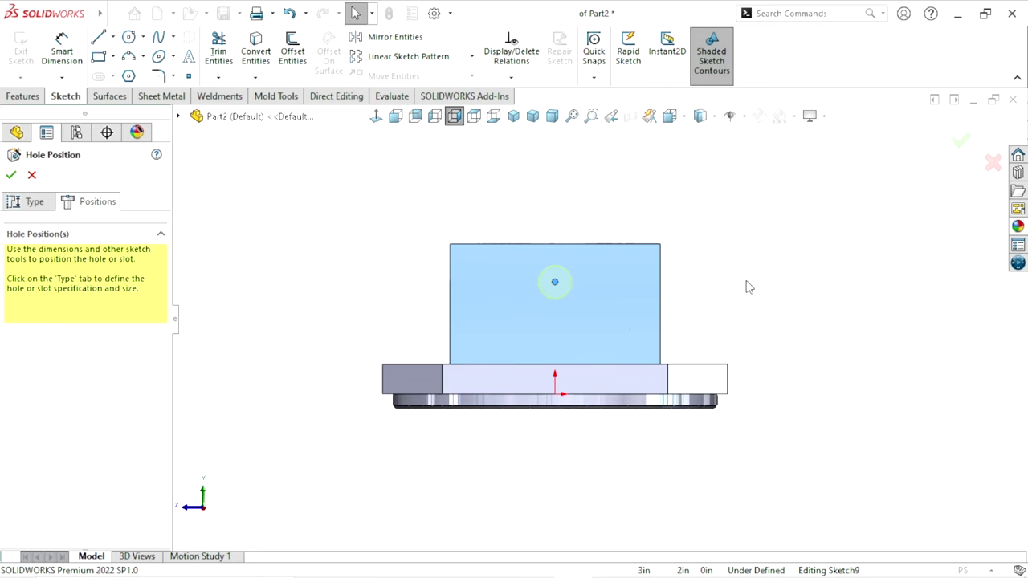
click(61, 51)
click(563, 245)
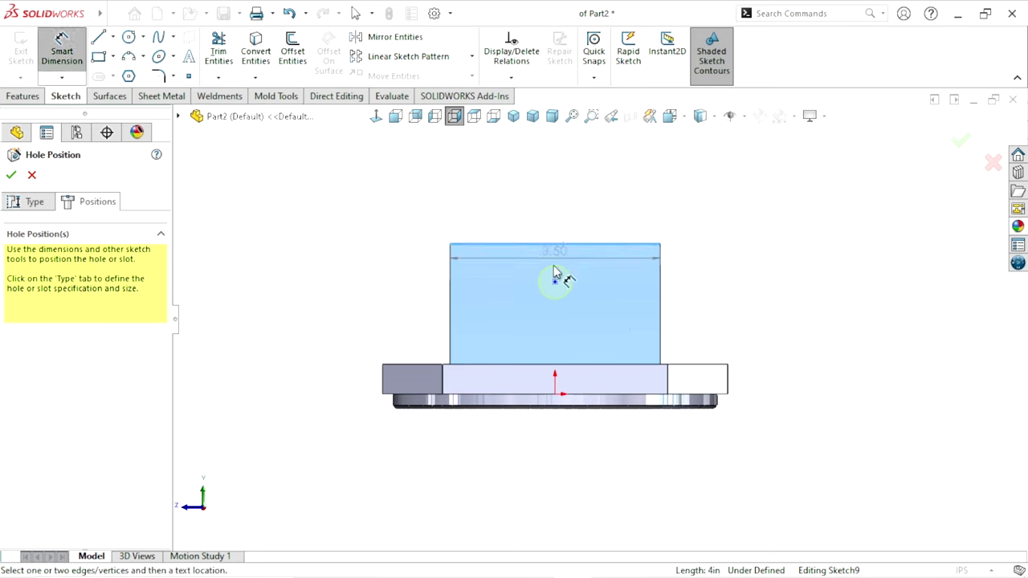
click(554, 282)
click(393, 271)
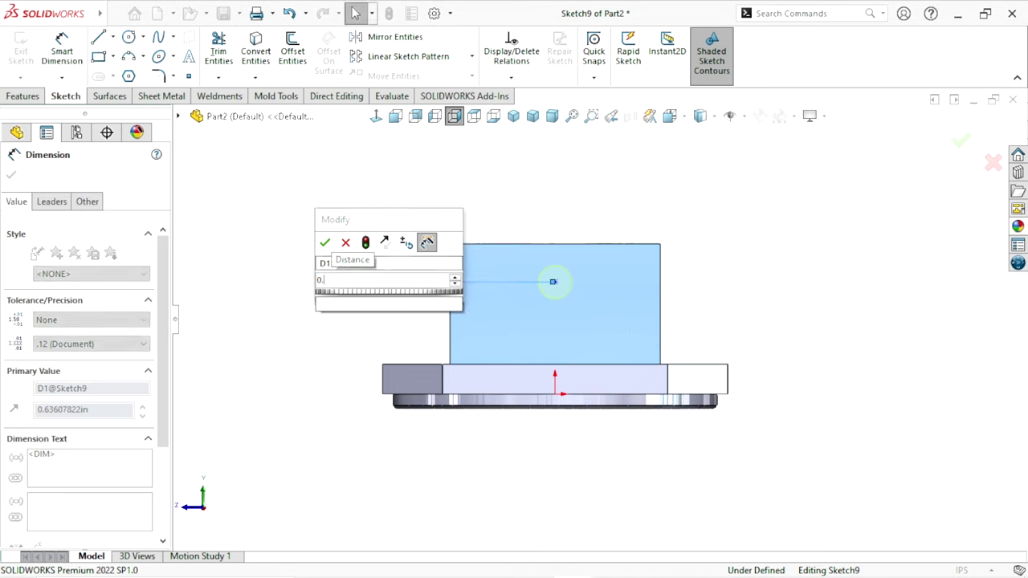
text(0.75)
key(Return)
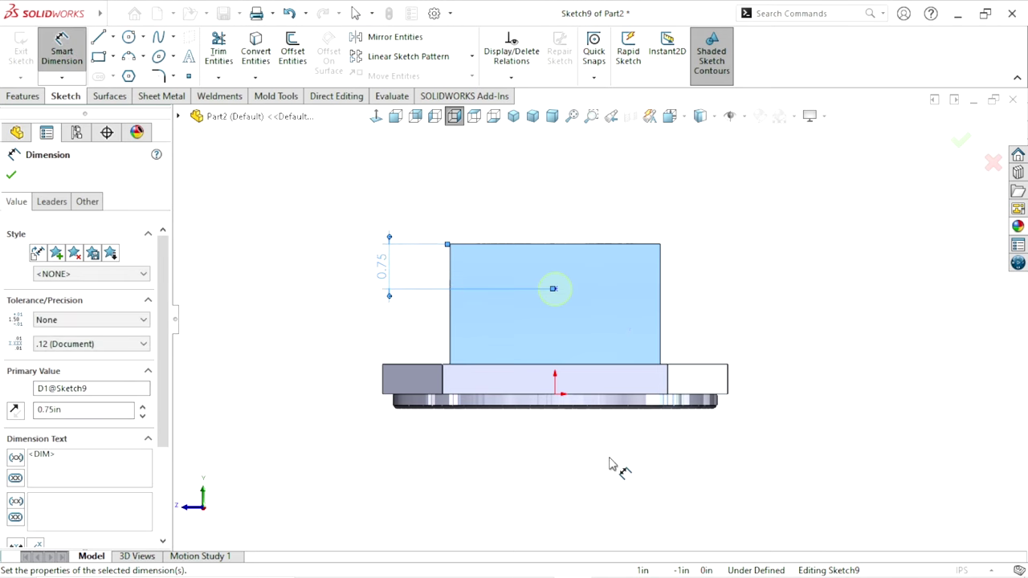
click(617, 448)
Constrain the hole centre Vertical with the origin and finish the tapped hole
scroll(627, 356, down, 2)
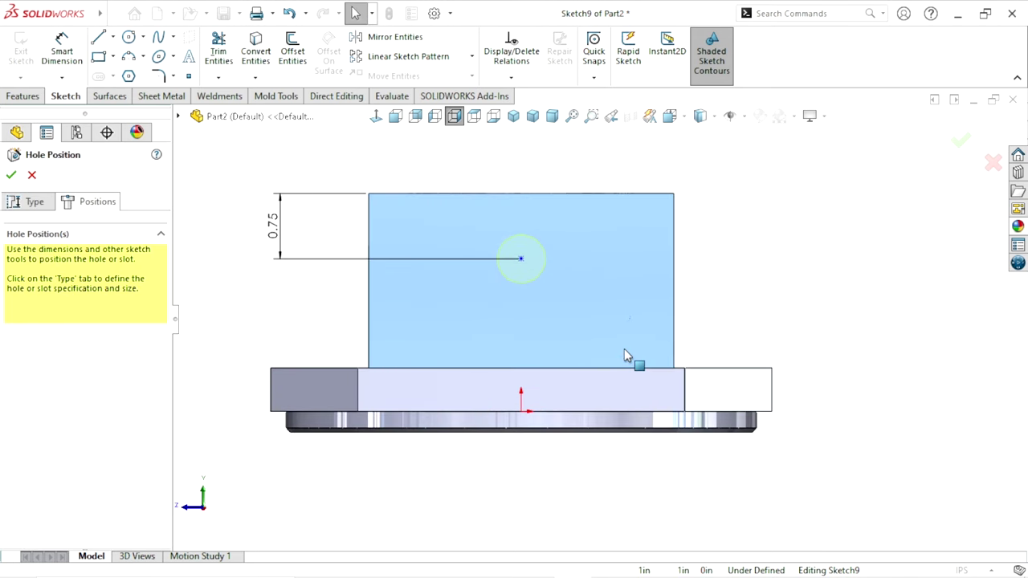
click(521, 258)
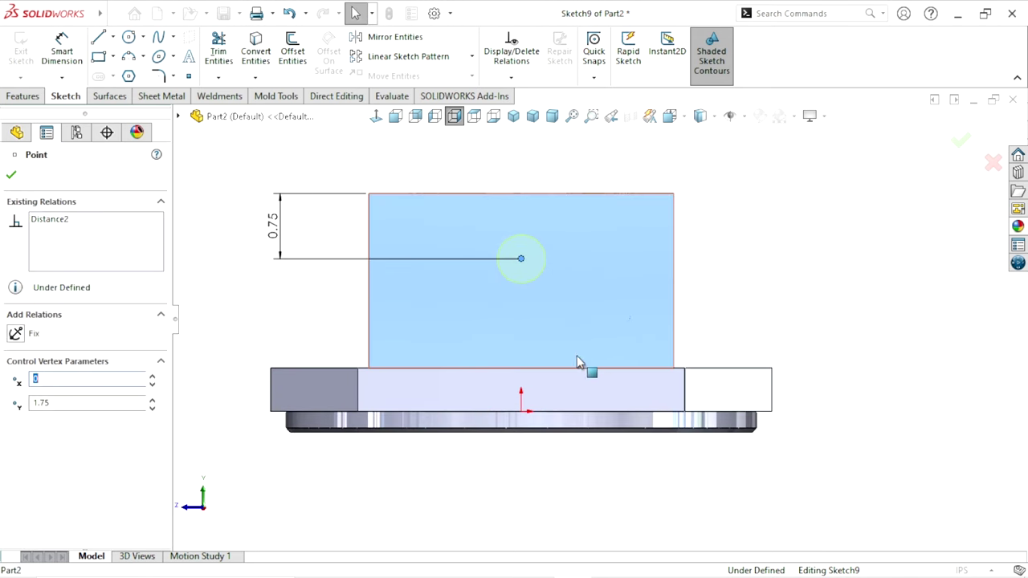
ctrl+click(521, 412)
click(635, 362)
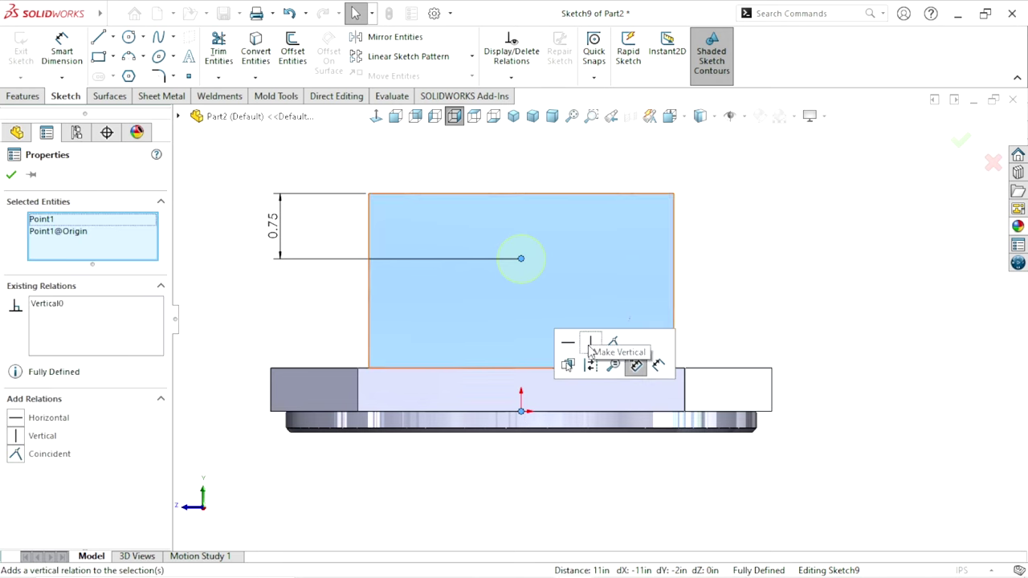
click(774, 304)
click(12, 176)
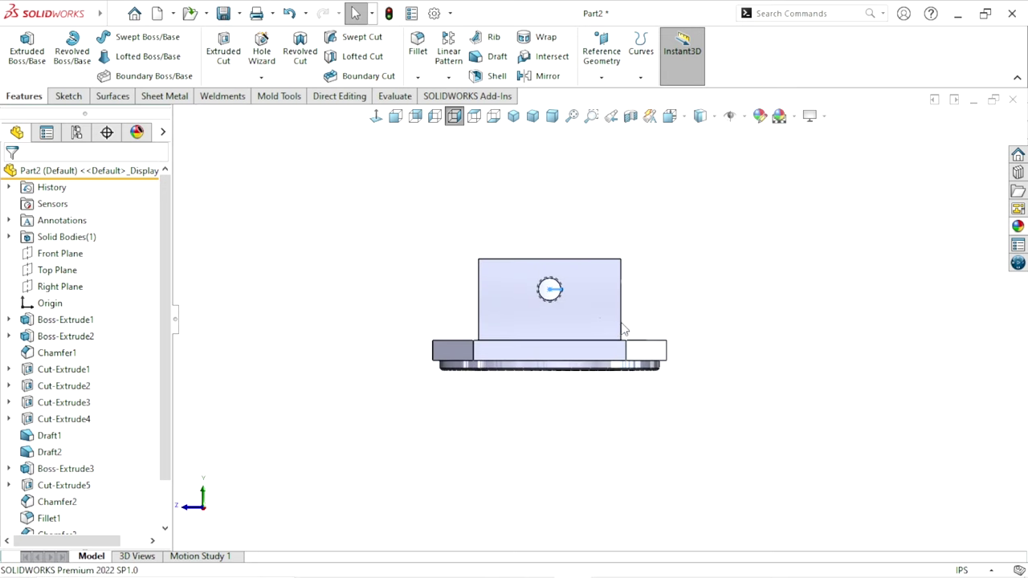
Enable cosmetic and shaded cosmetic threads in the part's Document Properties Detailing settings
scroll(534, 296, down, 2)
mouse_move(534, 295)
middle_down()
mouse_move(517, 364)
mouse_move(743, 375)
middle_up()
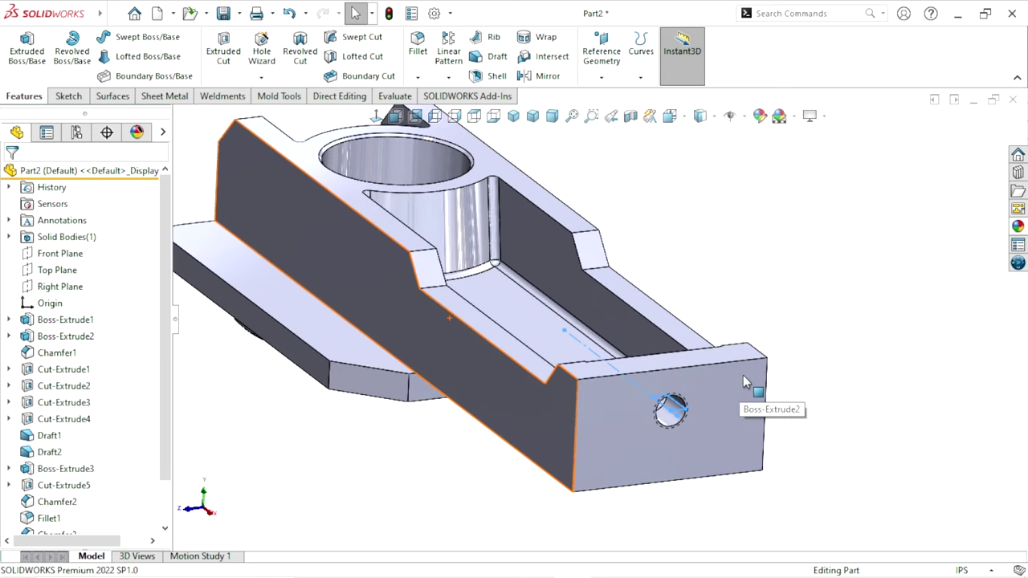
scroll(724, 408, up, 2)
scroll(672, 377, down, 2)
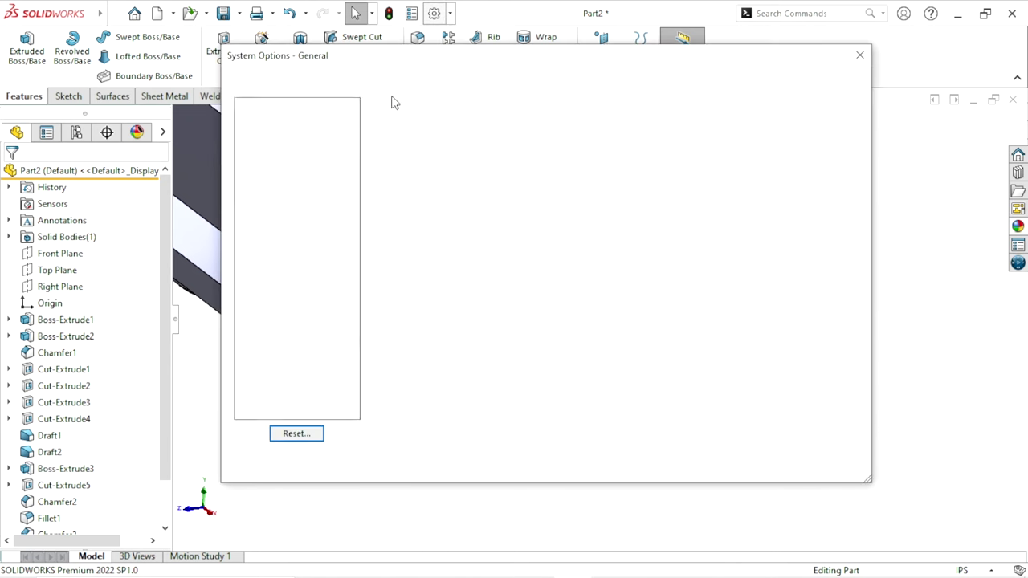
click(331, 87)
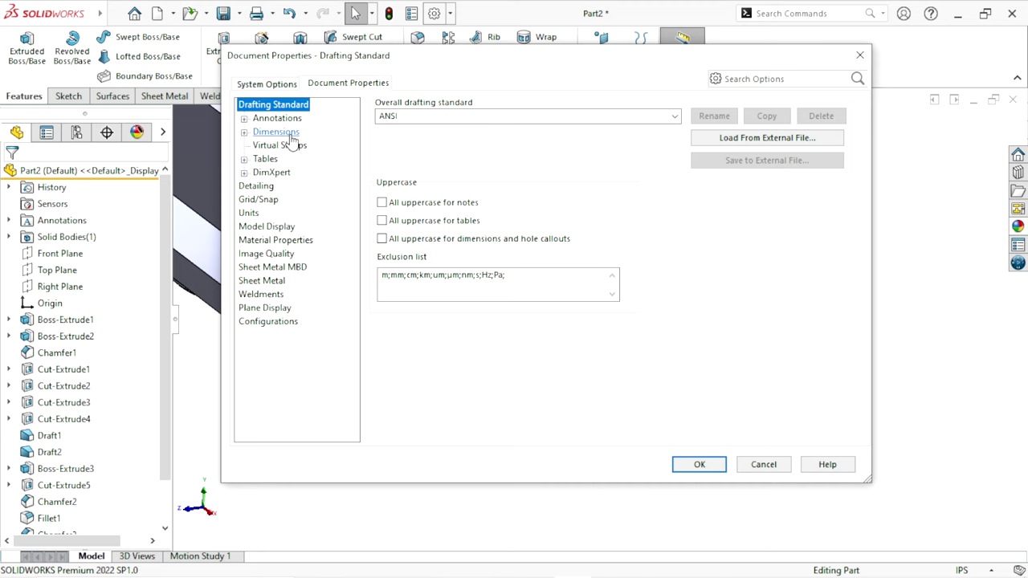
click(252, 187)
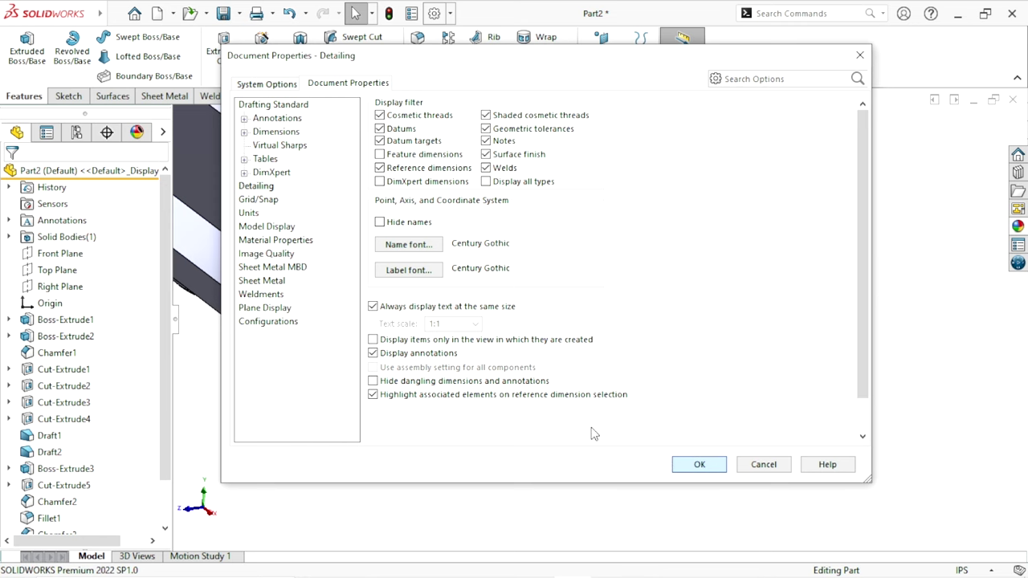
key(Return)
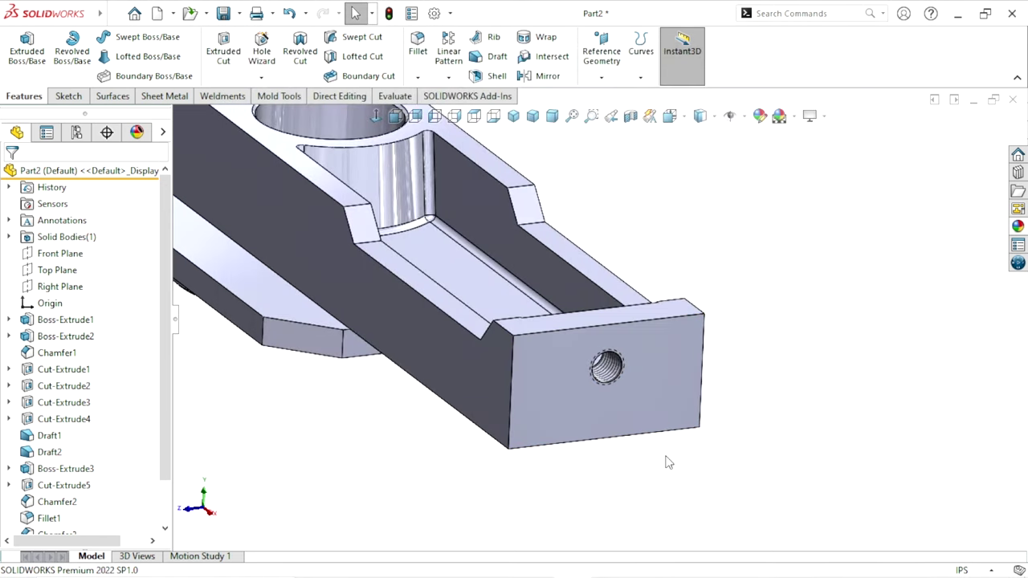
Return the model to the isometric view
scroll(594, 434, up, 3)
scroll(596, 357, down, 5)
scroll(631, 372, down, 1)
scroll(631, 372, up, 3)
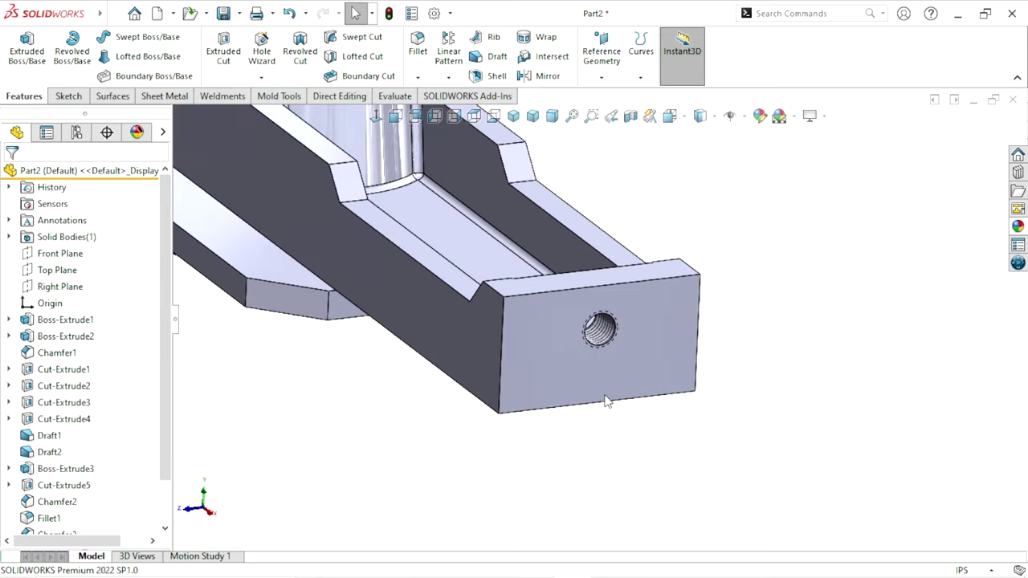
scroll(618, 327, up, 3)
middle_drag(618, 327, 543, 302)
scroll(543, 302, up, 3)
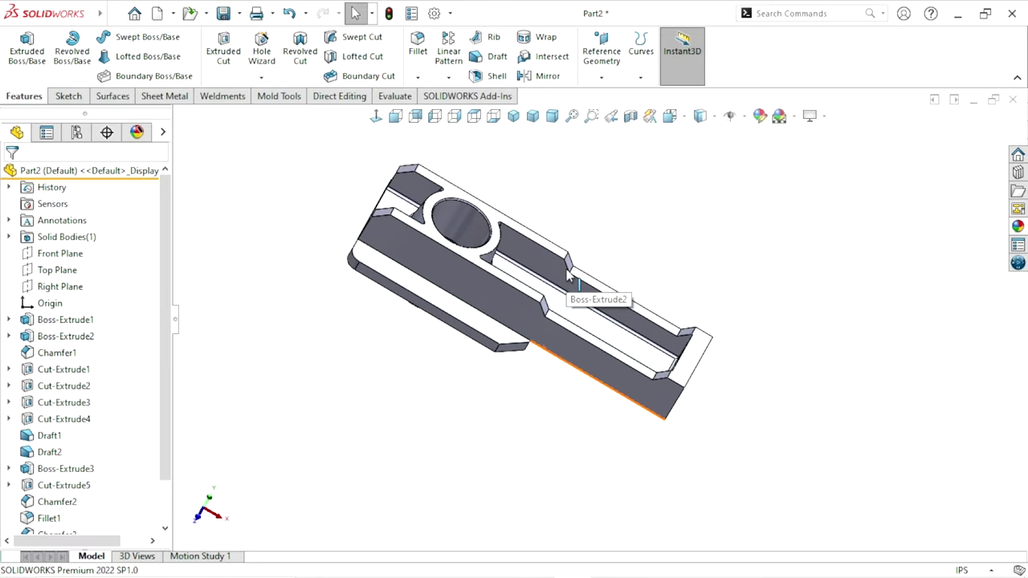
scroll(590, 307, up, 1)
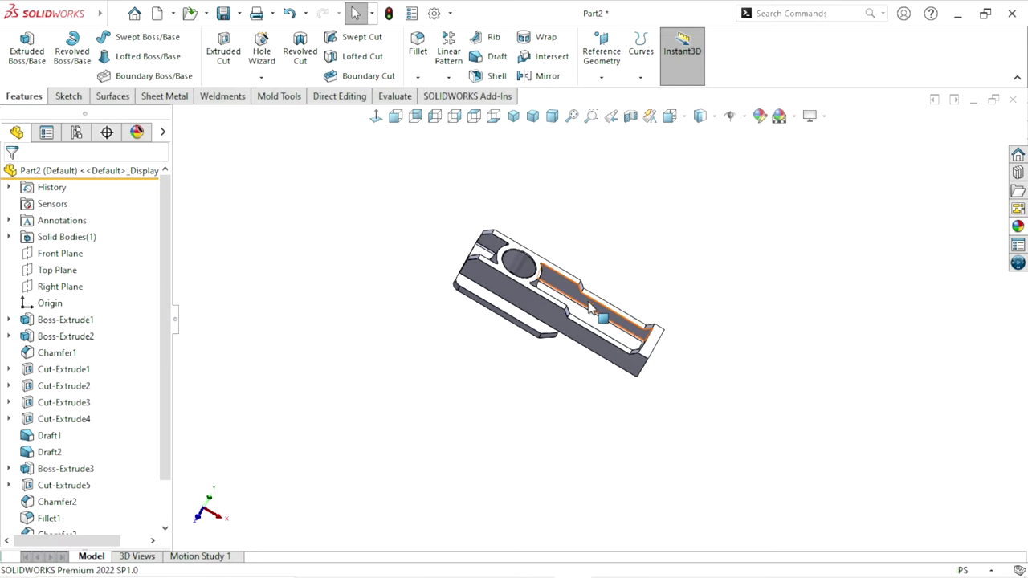
scroll(654, 281, up, 2)
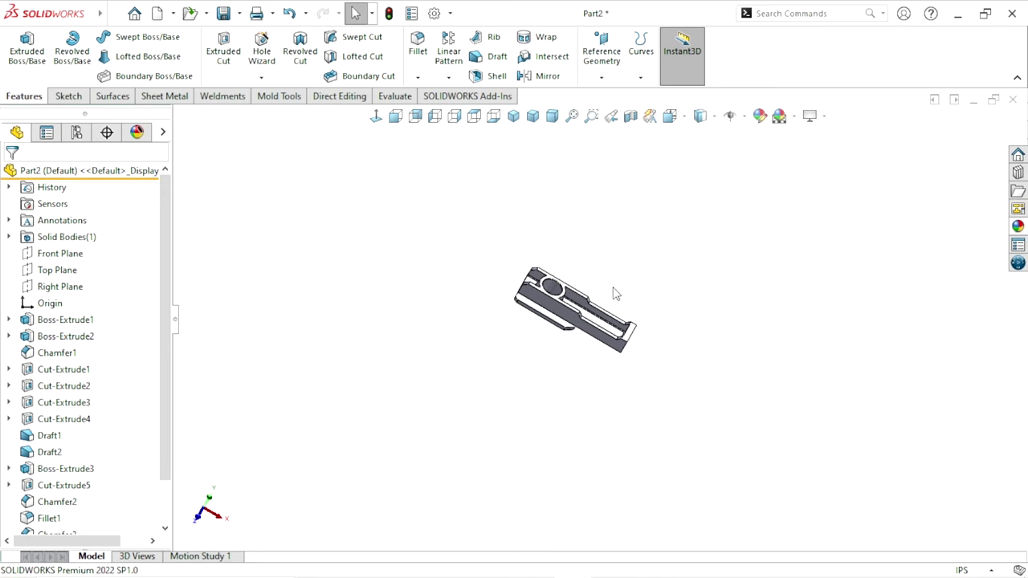
scroll(614, 294, down, 2)
scroll(607, 306, down, 2)
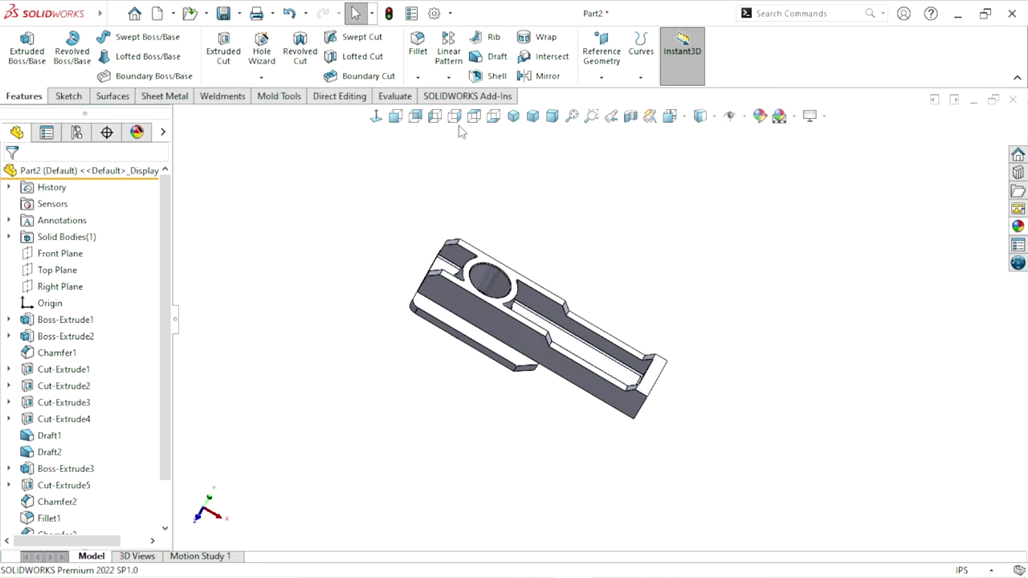
click(513, 116)
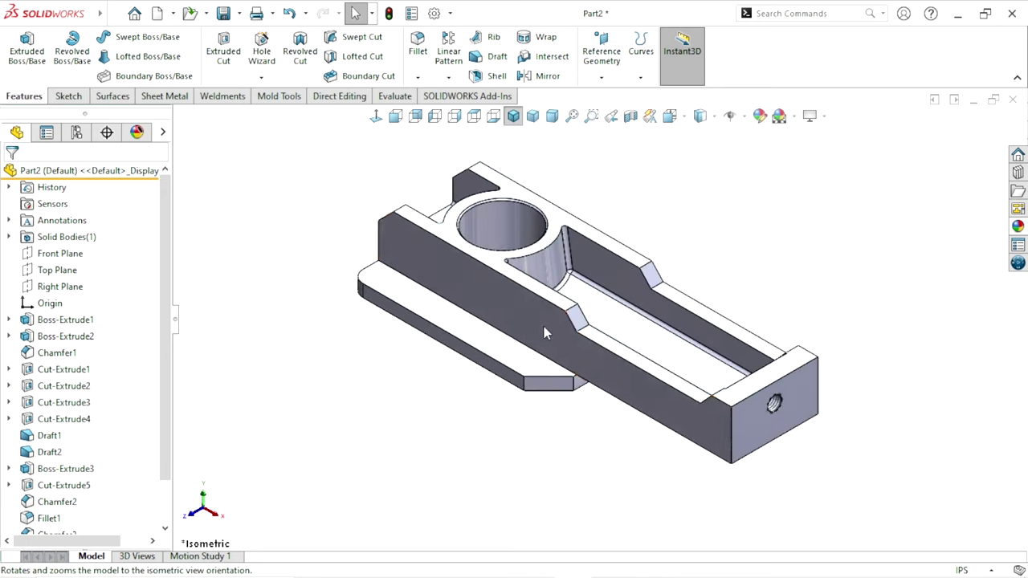
View the bracket's long side face Normal To and start a Hole Wizard feature
click(467, 297)
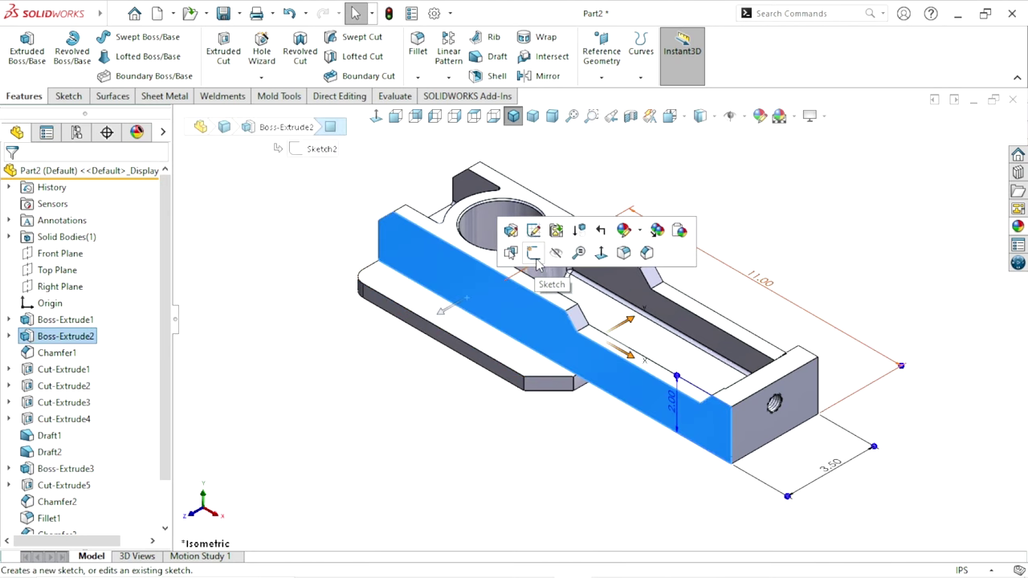
click(393, 116)
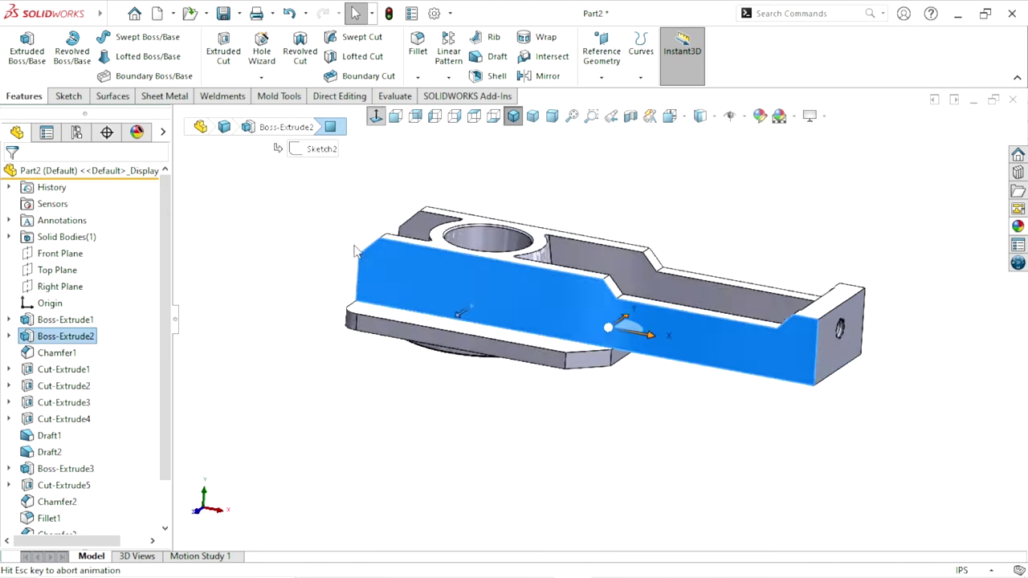
scroll(592, 313, down, 2)
scroll(666, 348, down, 2)
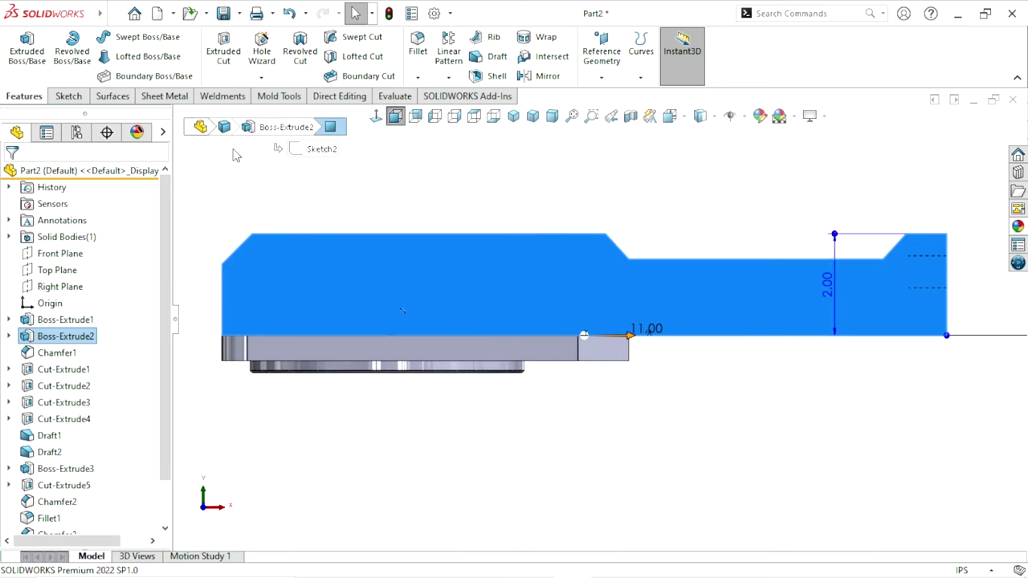
click(477, 197)
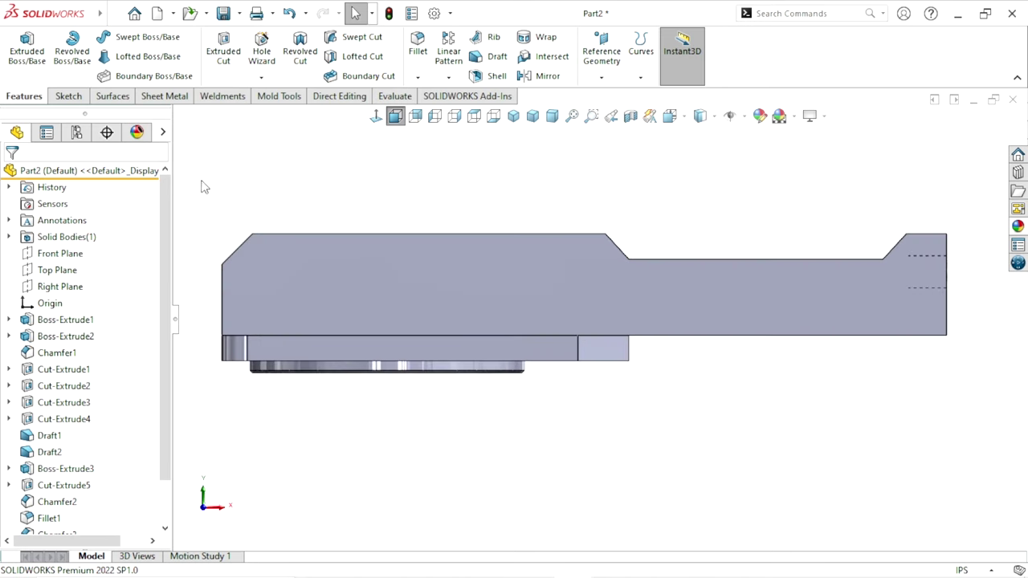
click(263, 54)
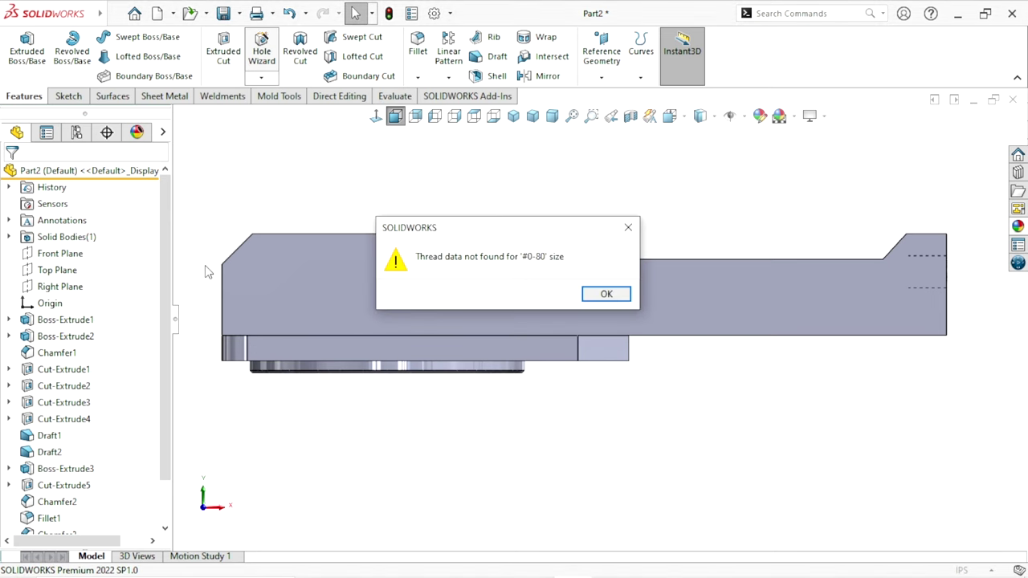
Make the hole a plain ANSI Metric Drill sizes Ø12.0 hole going Through All
click(603, 295)
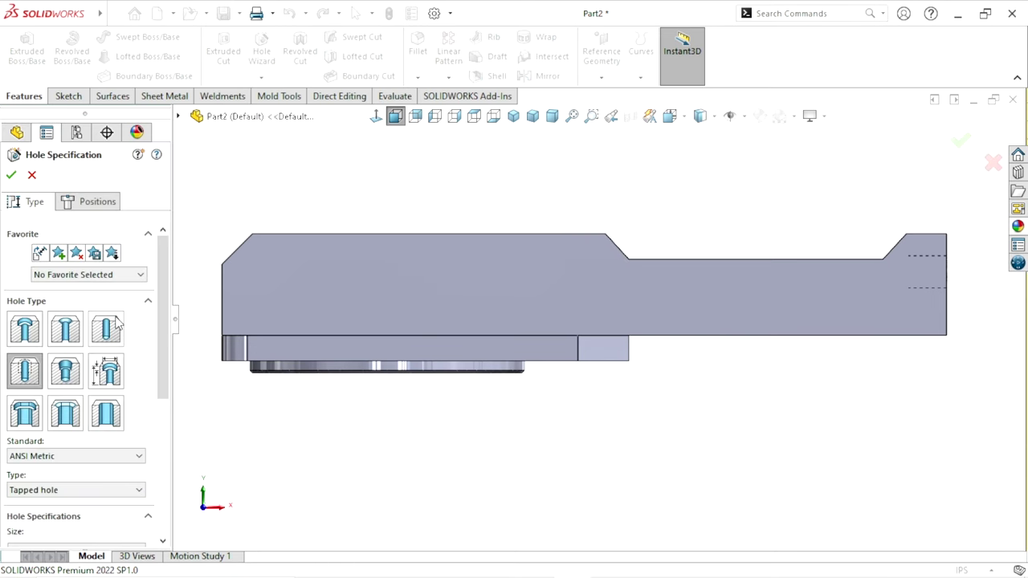
click(119, 329)
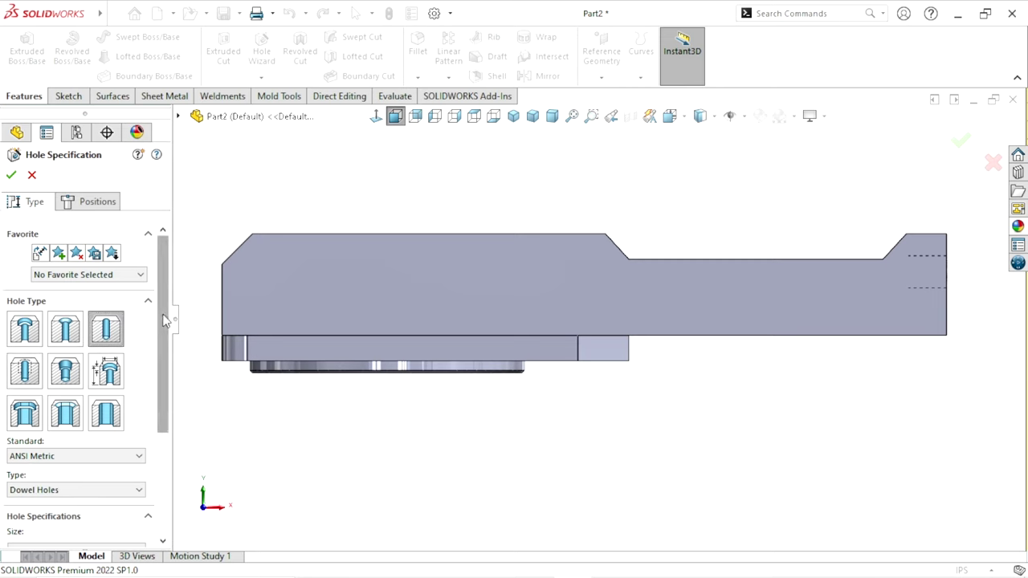
drag(164, 319, 137, 389)
click(88, 355)
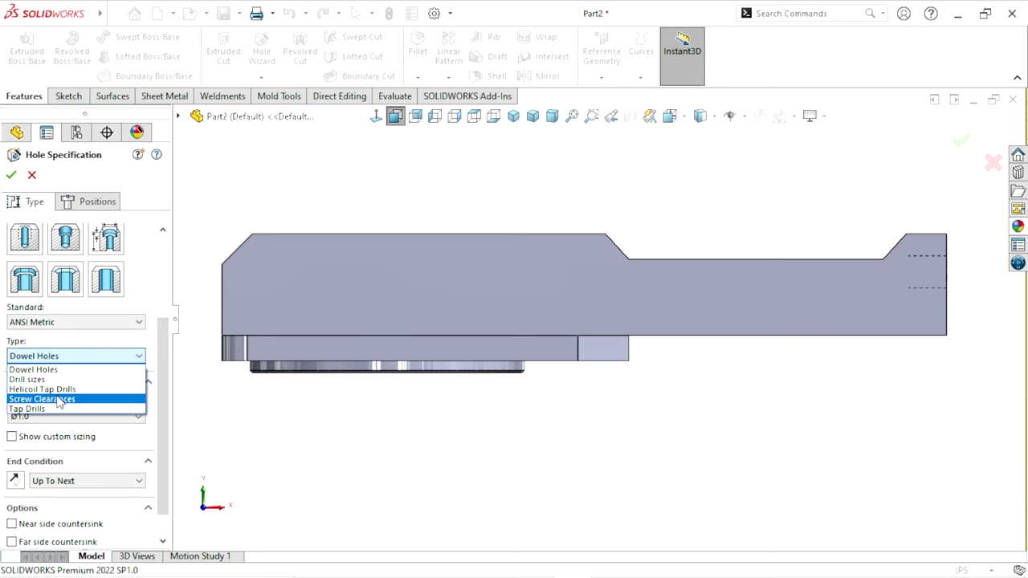
click(28, 379)
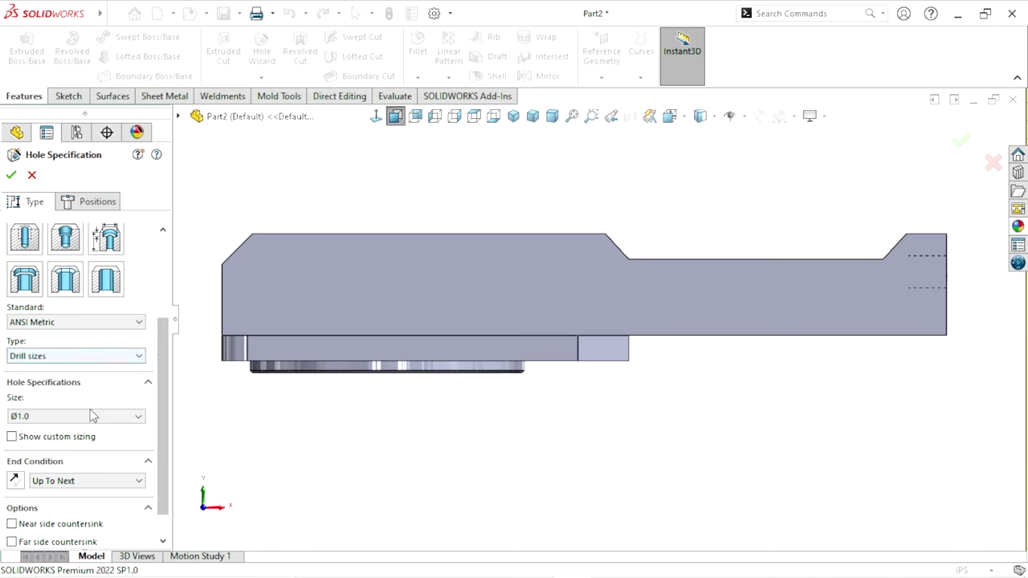
click(83, 416)
scroll(50, 496, down, 5)
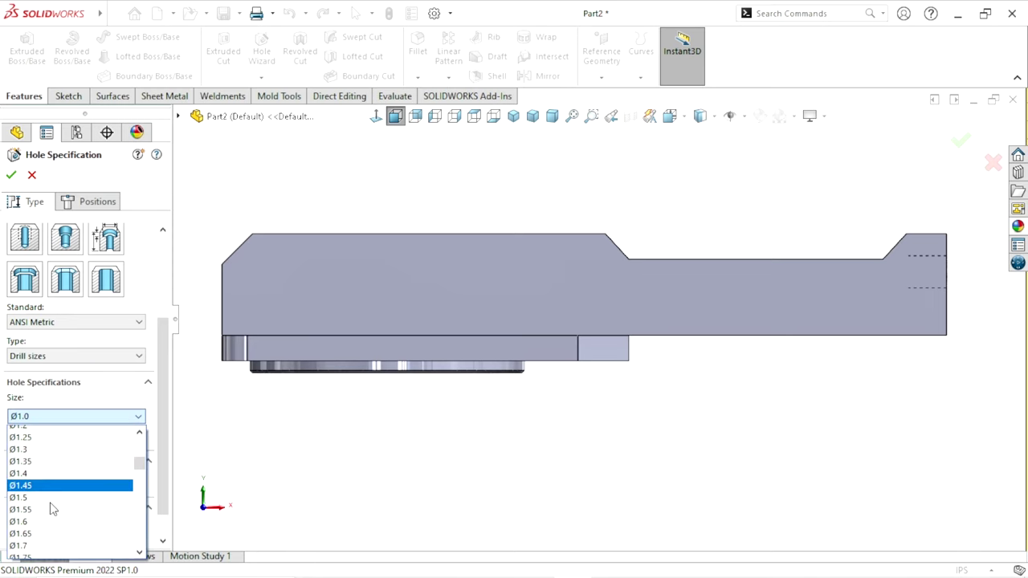
scroll(51, 501, down, 5)
scroll(54, 508, down, 3)
scroll(53, 503, down, 4)
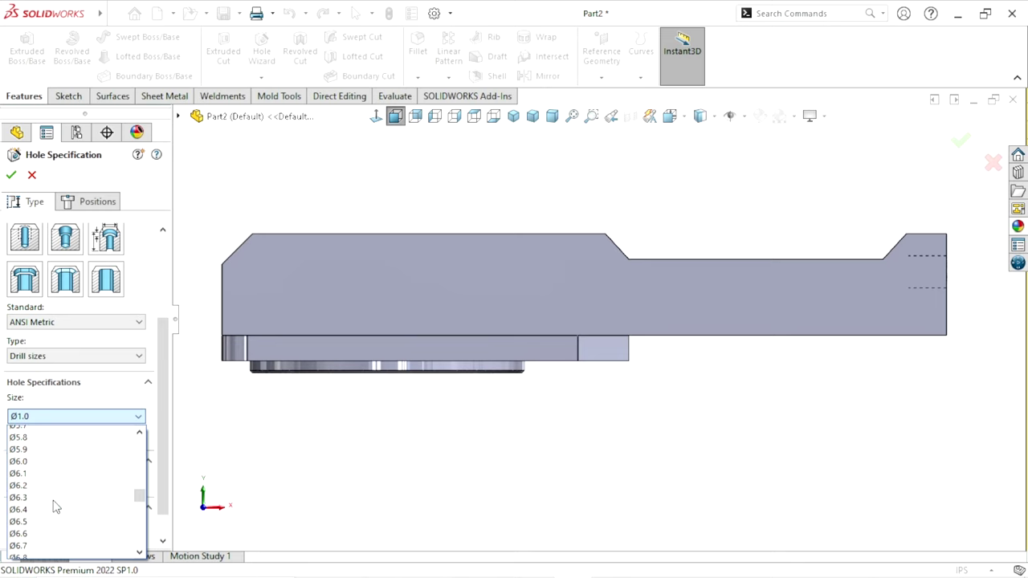
scroll(53, 501, down, 4)
scroll(55, 503, down, 4)
scroll(56, 503, down, 4)
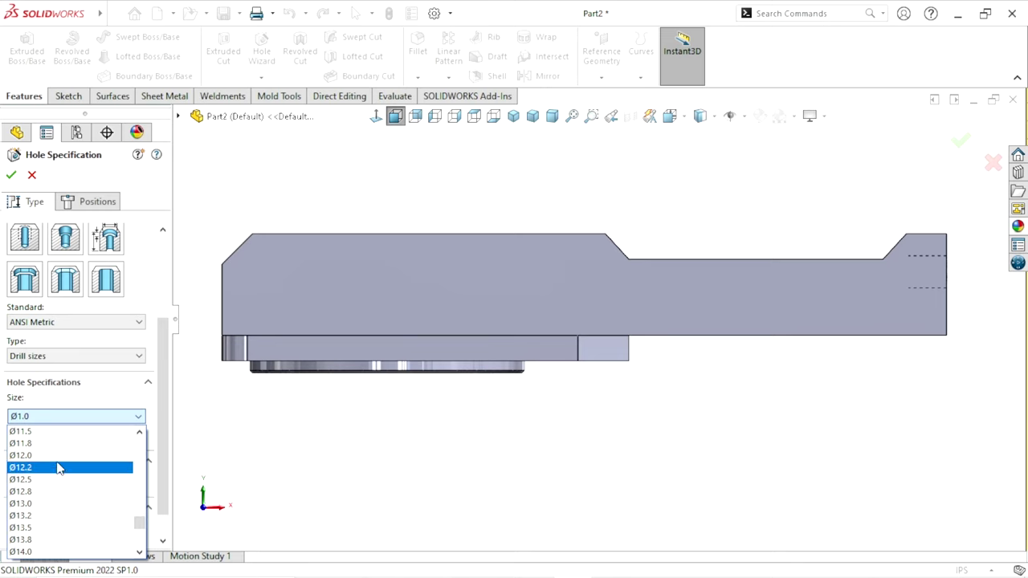
click(57, 456)
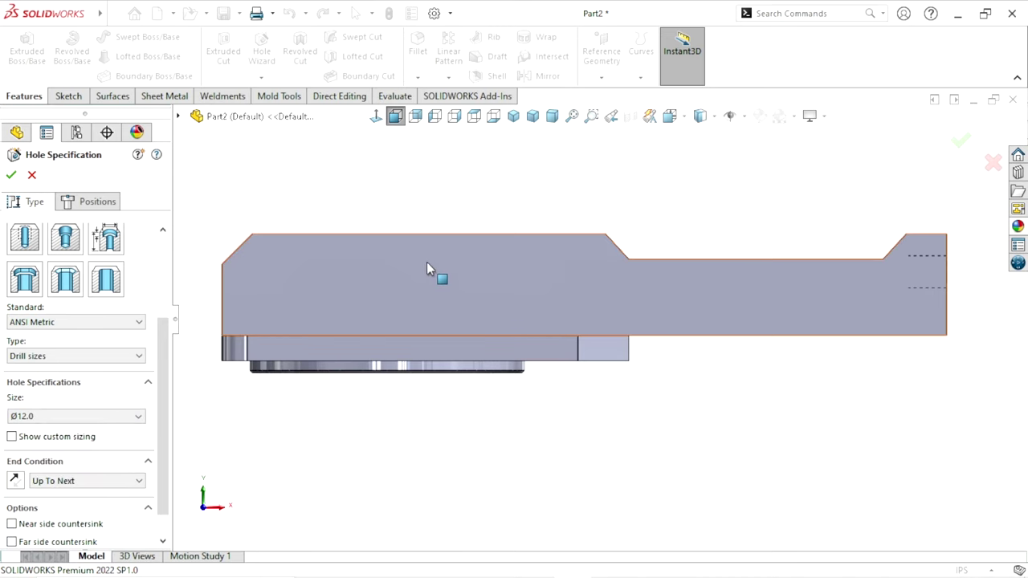
click(87, 482)
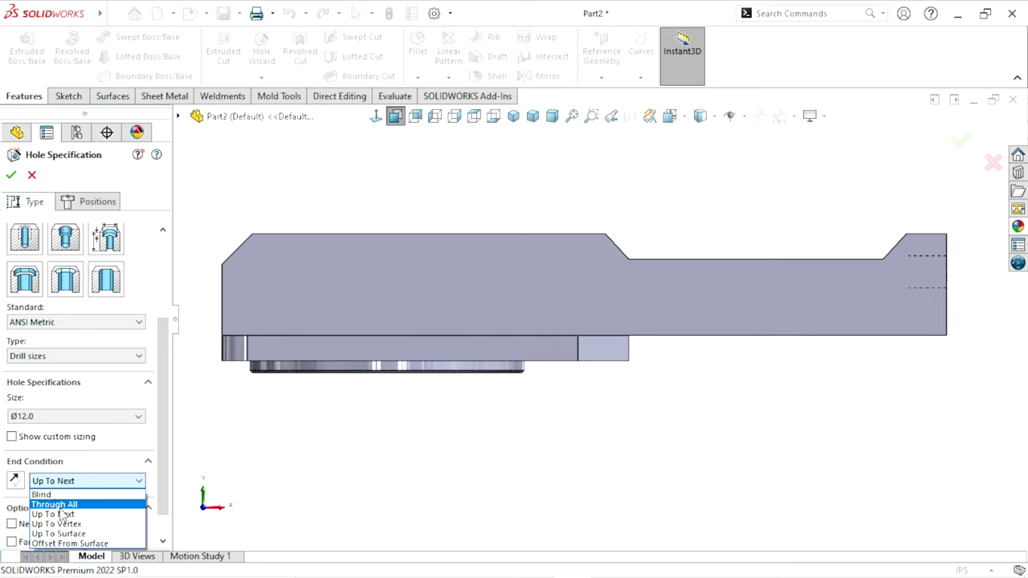
click(88, 504)
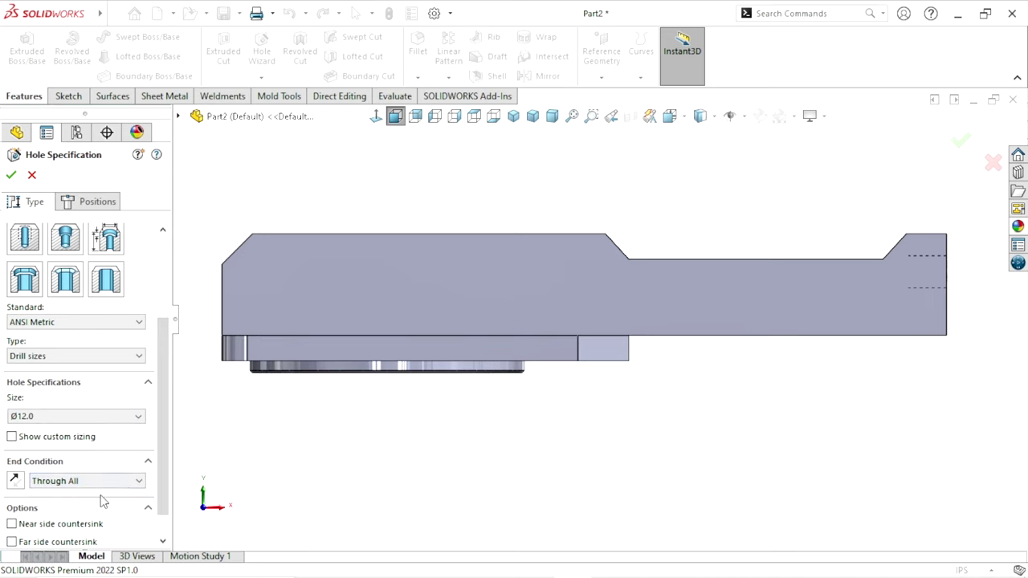
click(88, 203)
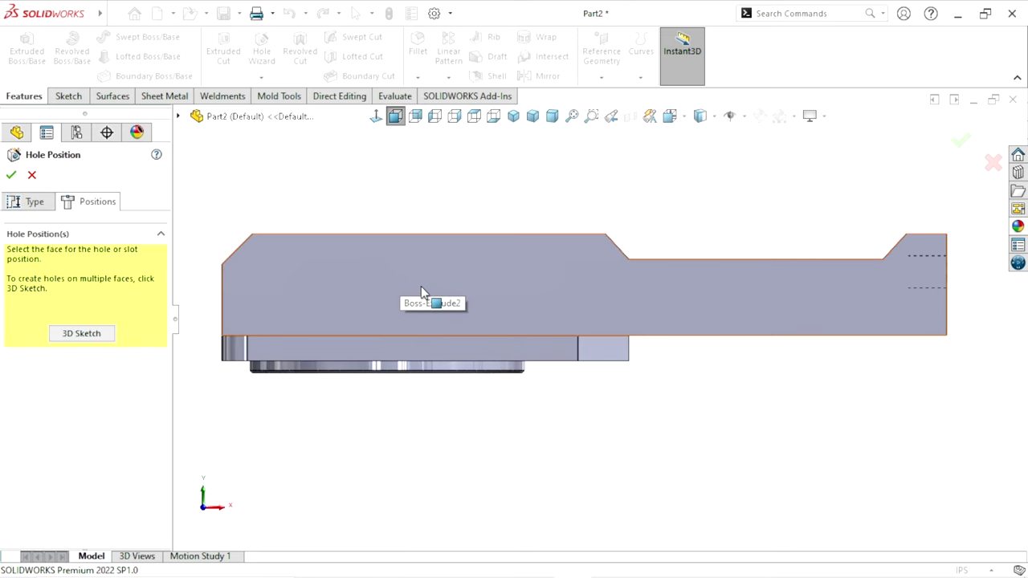
Place the hole centre on the side face and dimension it 1.00 below the top edge
click(554, 340)
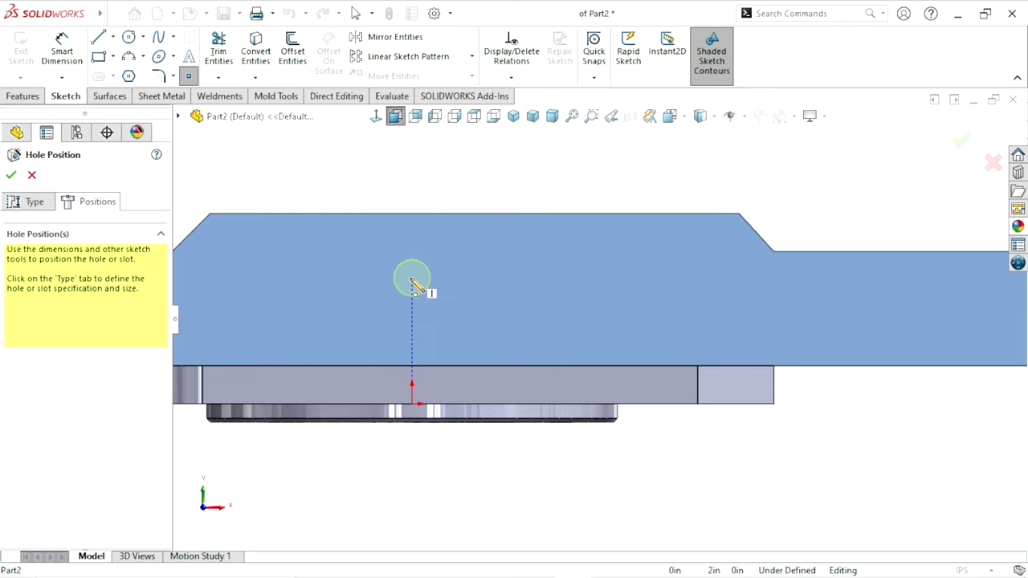
click(411, 278)
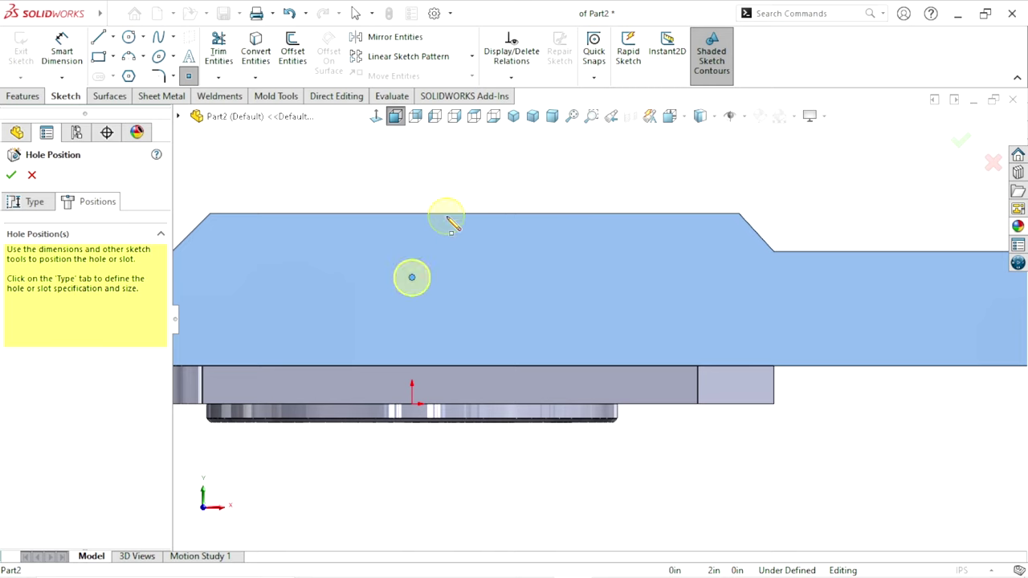
click(61, 49)
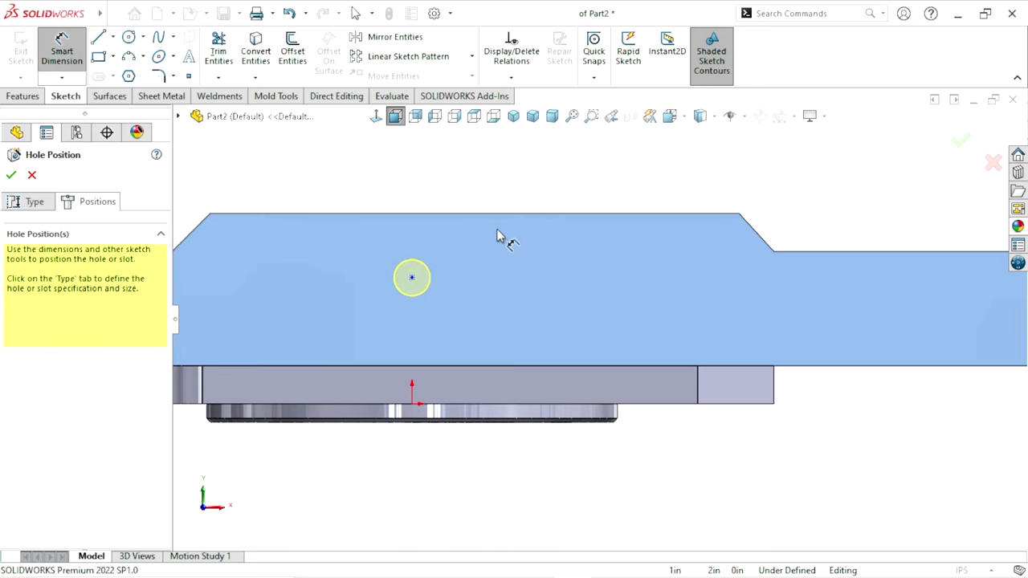
click(418, 214)
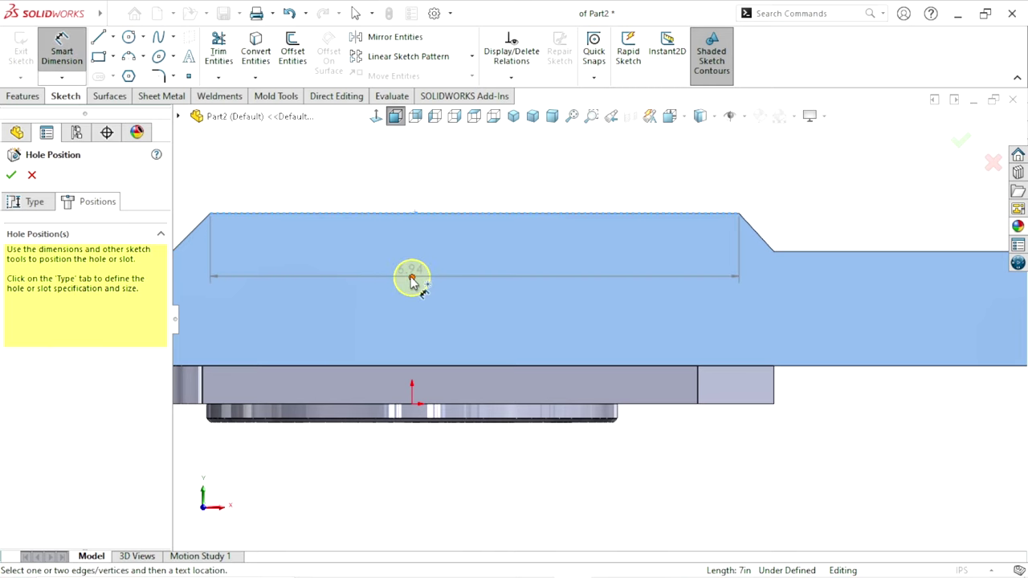
click(411, 277)
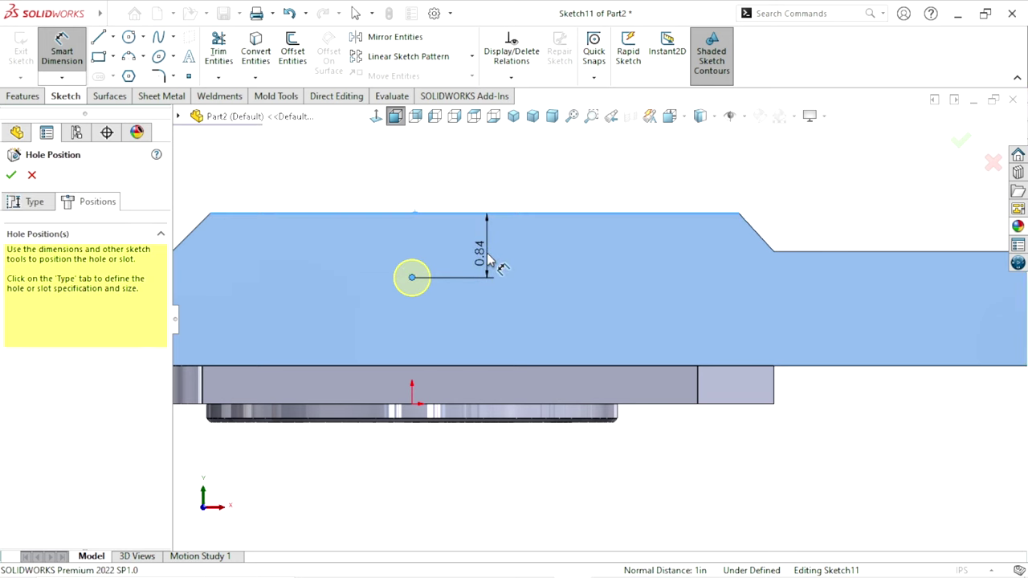
click(491, 259)
click(422, 232)
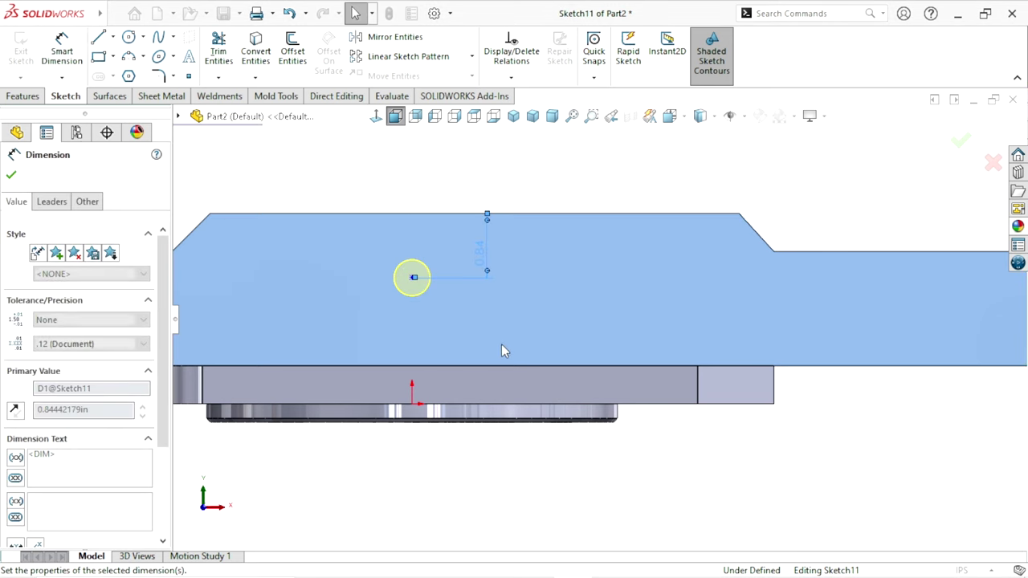
key(Escape)
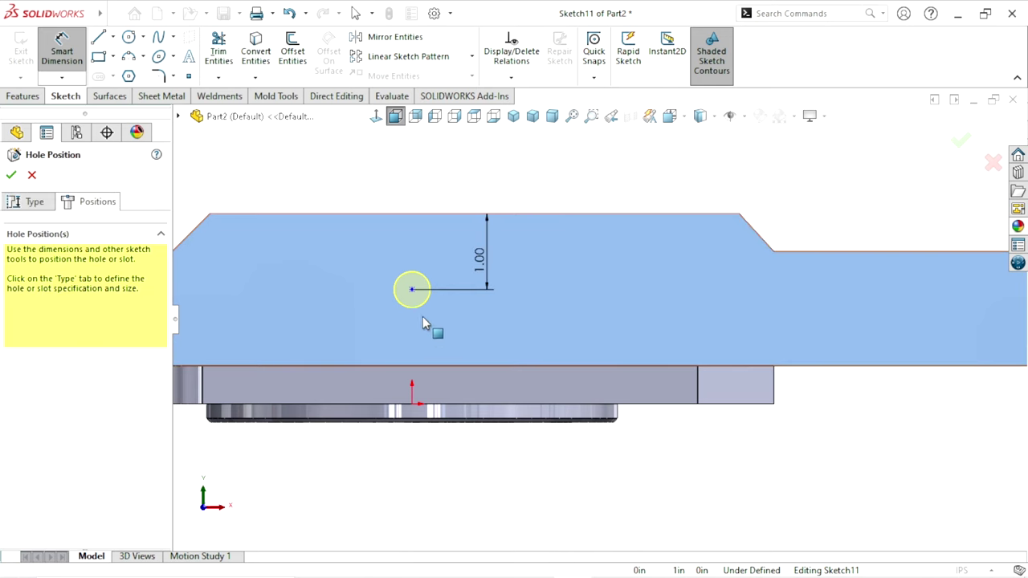
Align the hole centre vertically with the origin and finish the Ø12 through hole
click(414, 291)
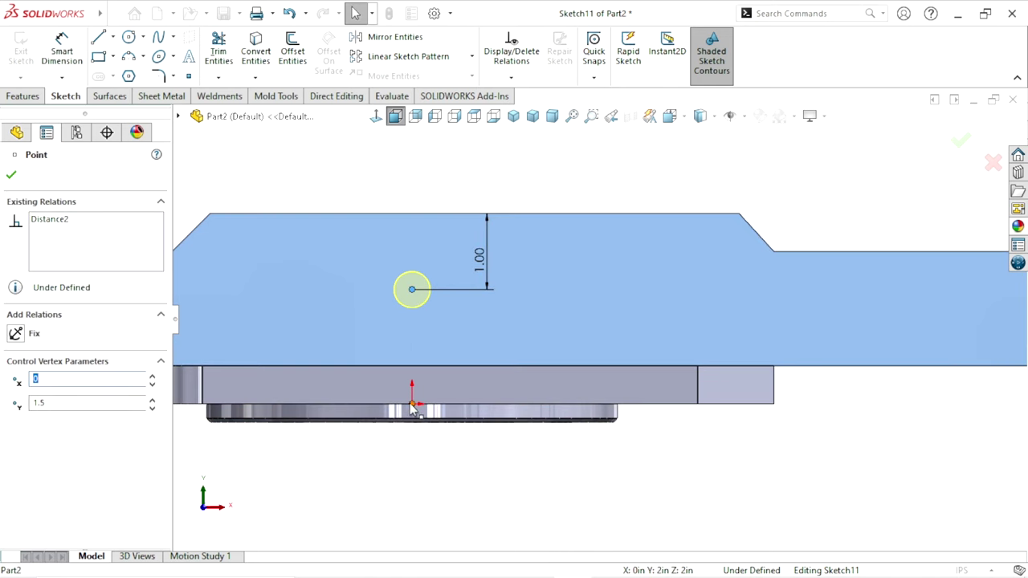
ctrl+click(411, 402)
click(477, 335)
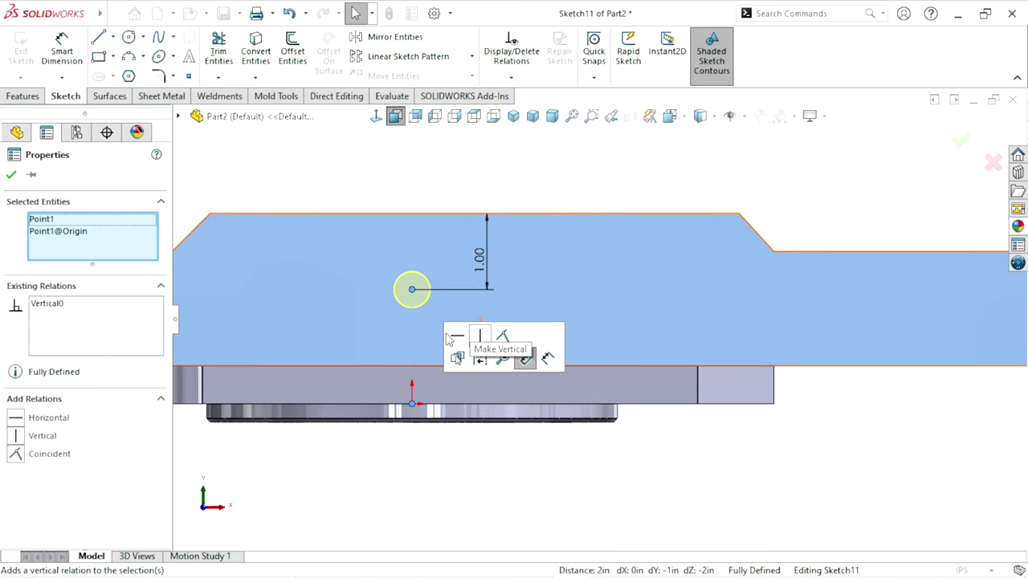
click(12, 175)
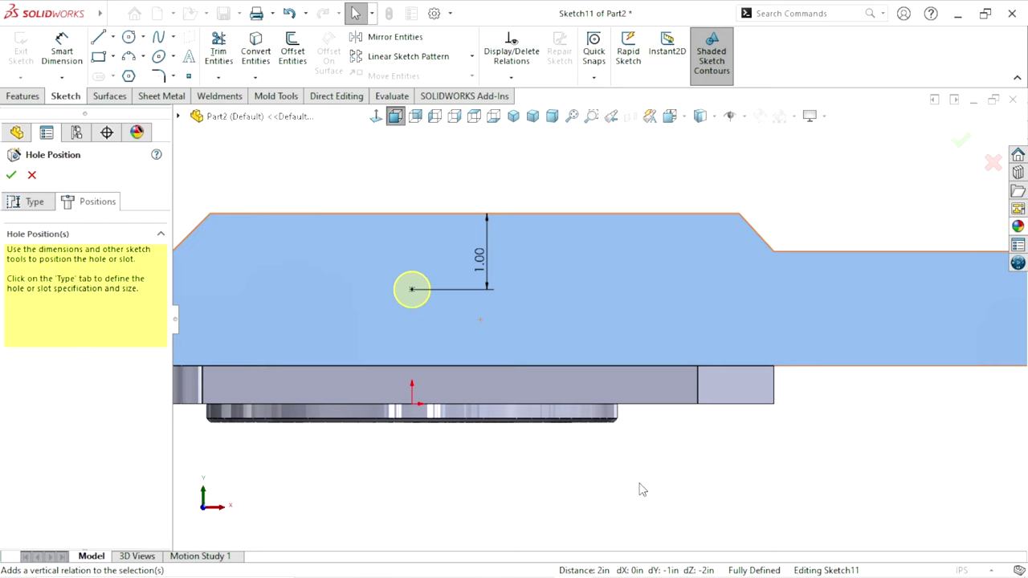
key(f)
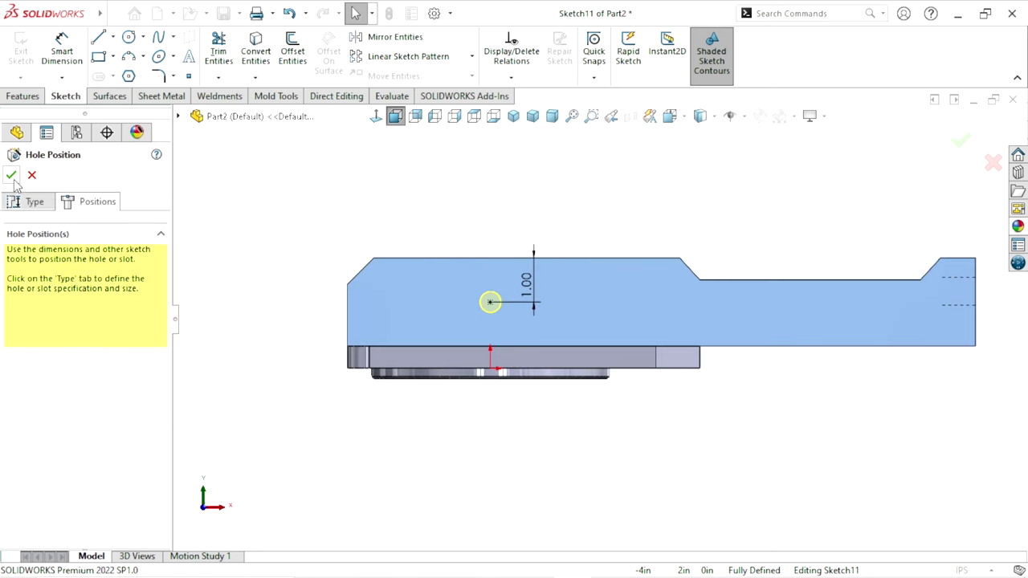
key(Return)
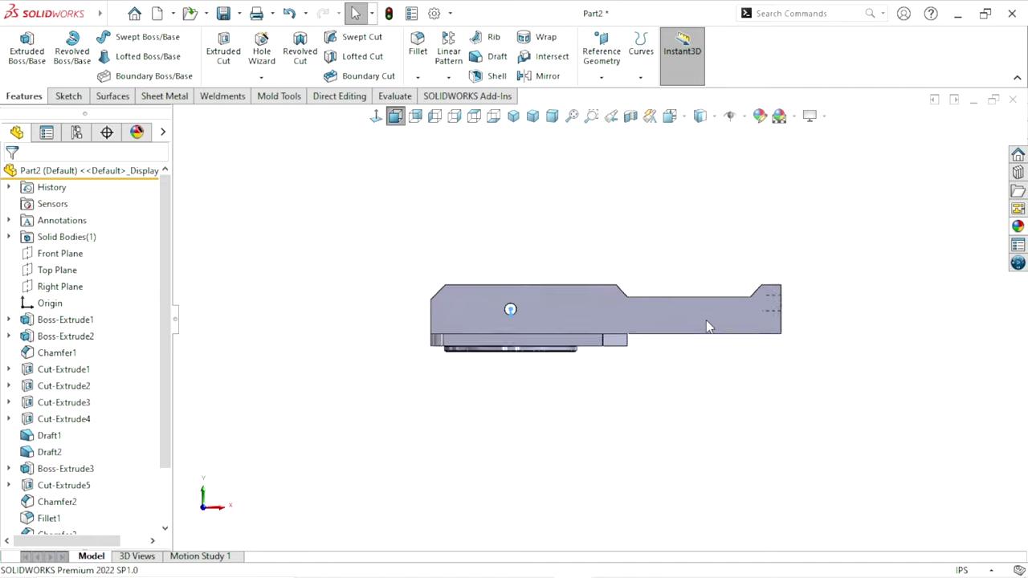
mouse_move(665, 245)
middle_down()
mouse_move(534, 449)
mouse_move(578, 371)
middle_up()
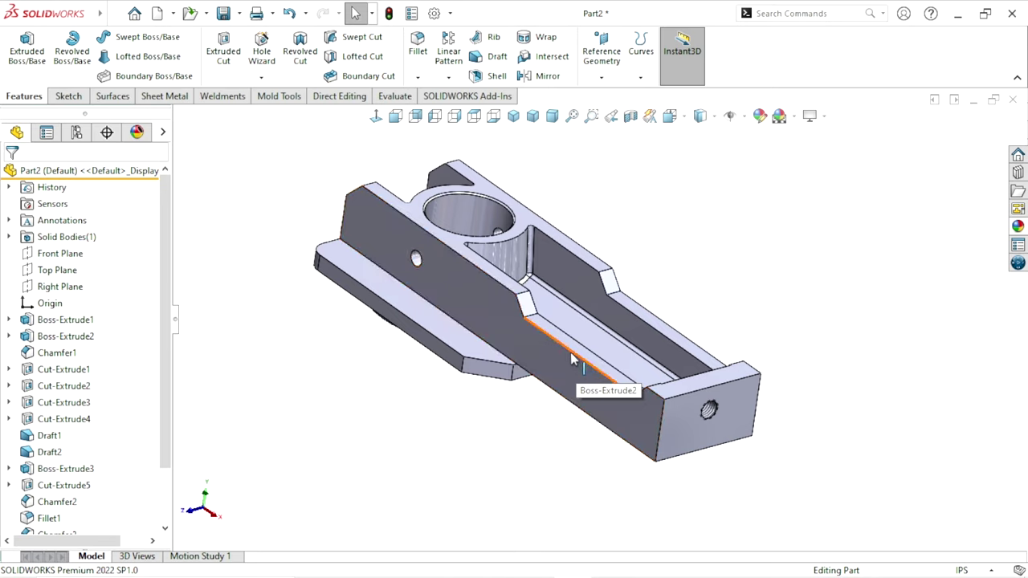
middle_drag(571, 360, 692, 358)
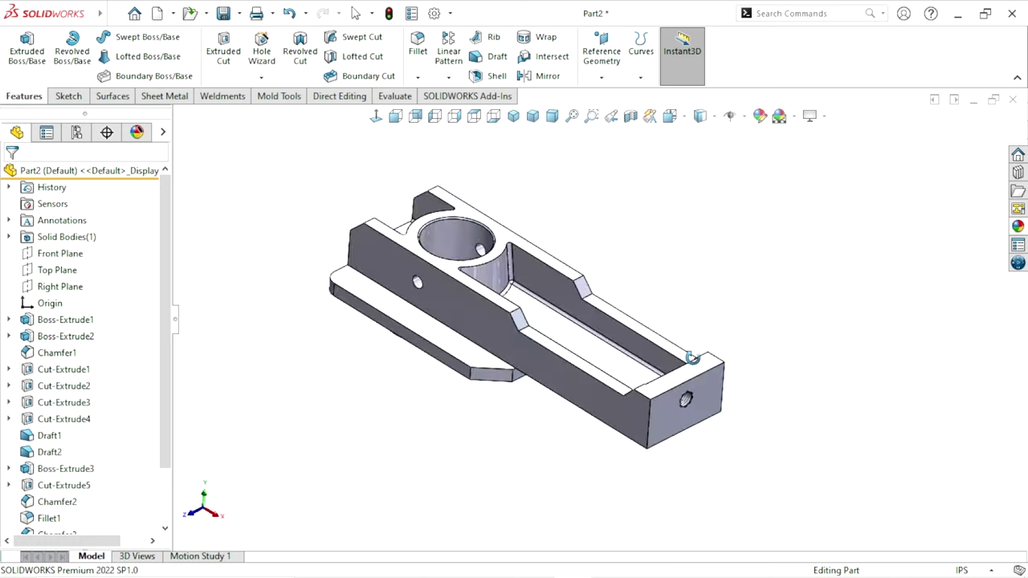
middle_drag(692, 358, 687, 283)
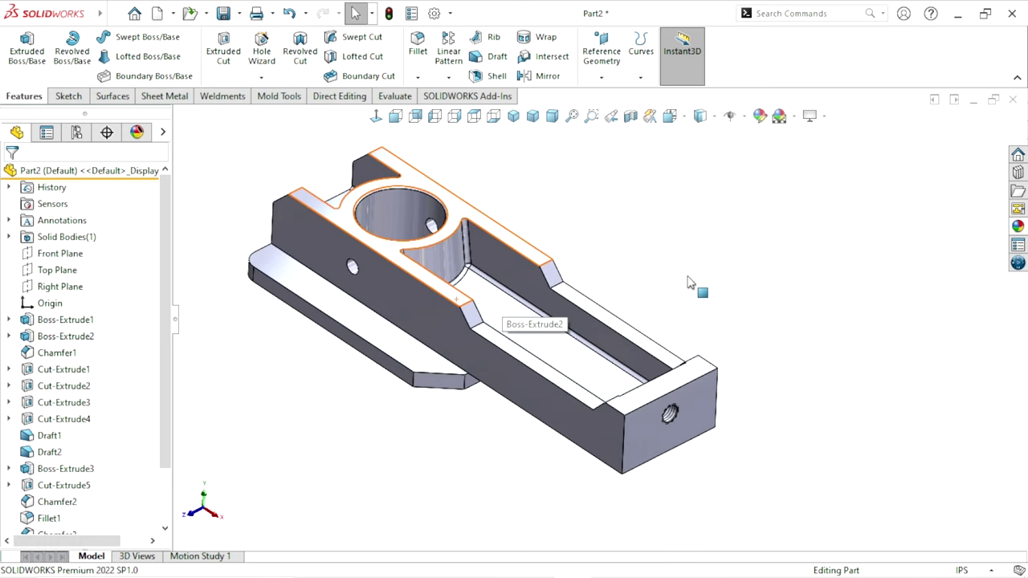
middle_drag(562, 412, 546, 399)
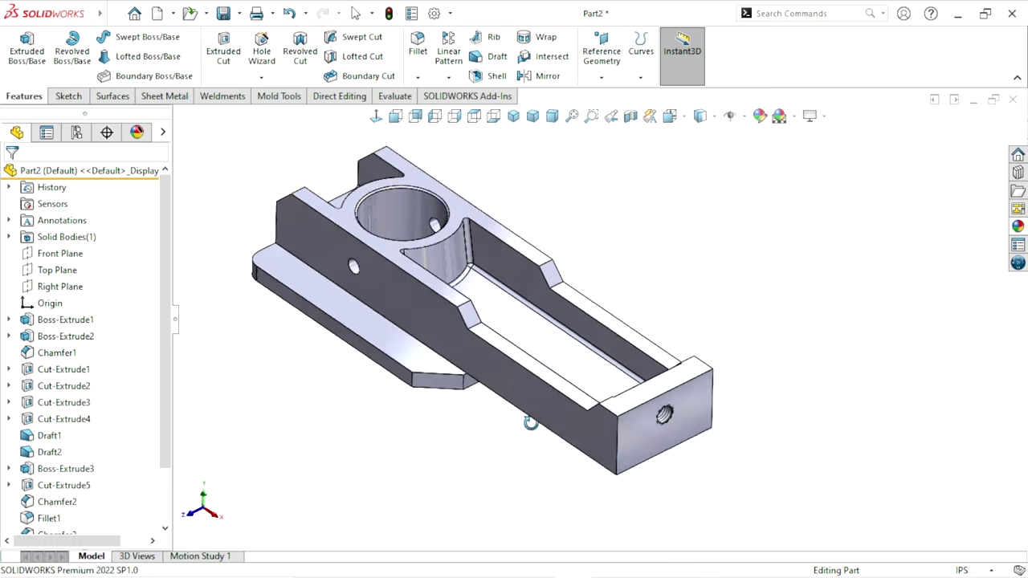
click(1017, 226)
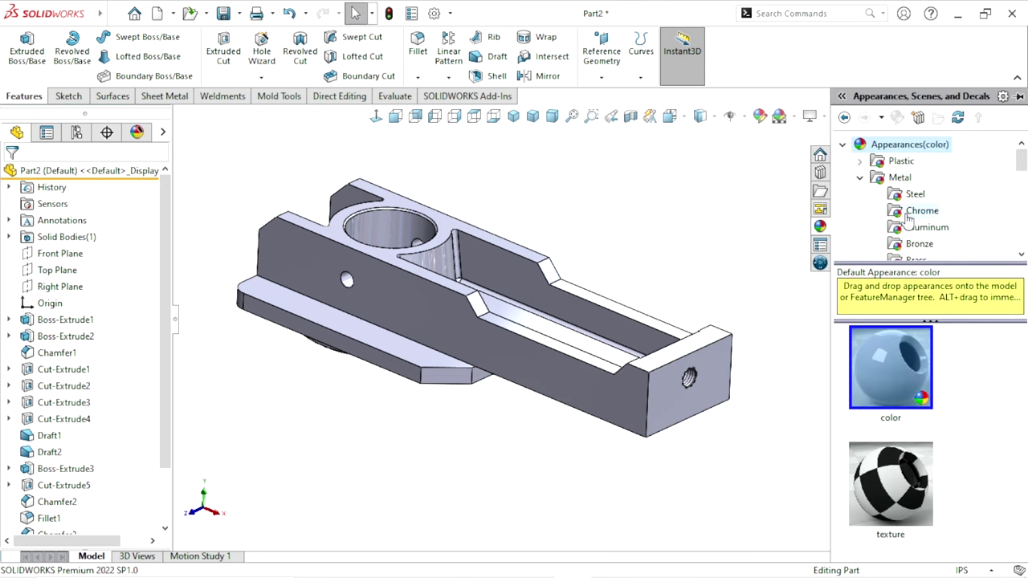
Apply the cast stainless steel appearance from Metal > Steel to the whole bracket
click(915, 197)
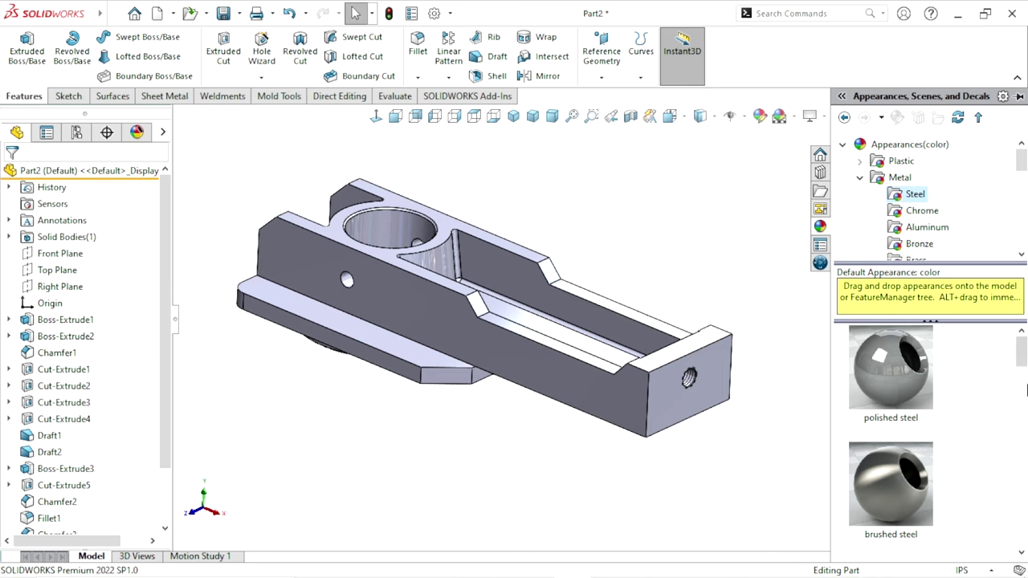
drag(1022, 354, 1025, 439)
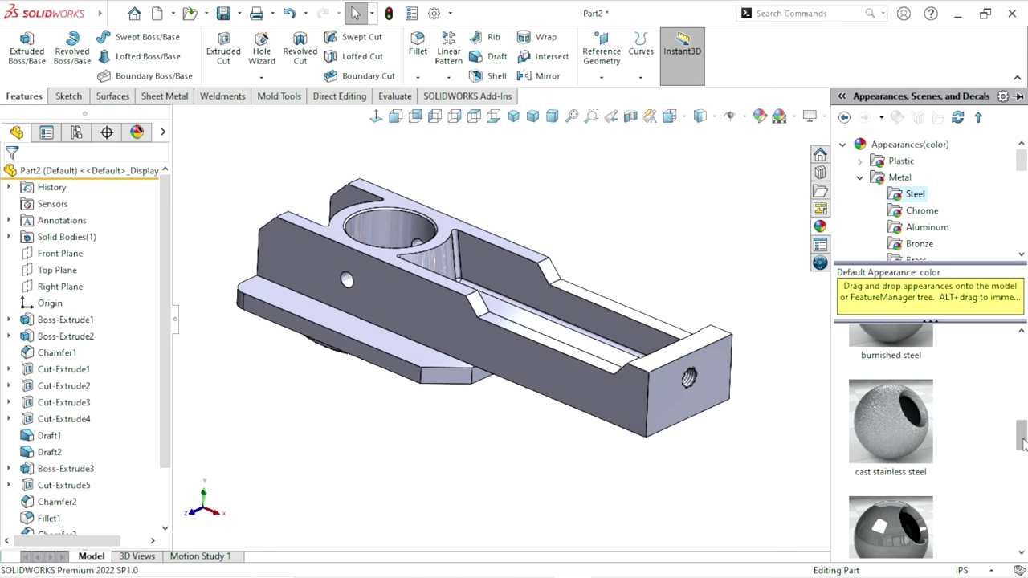
double_click(888, 434)
scroll(546, 322, up, 3)
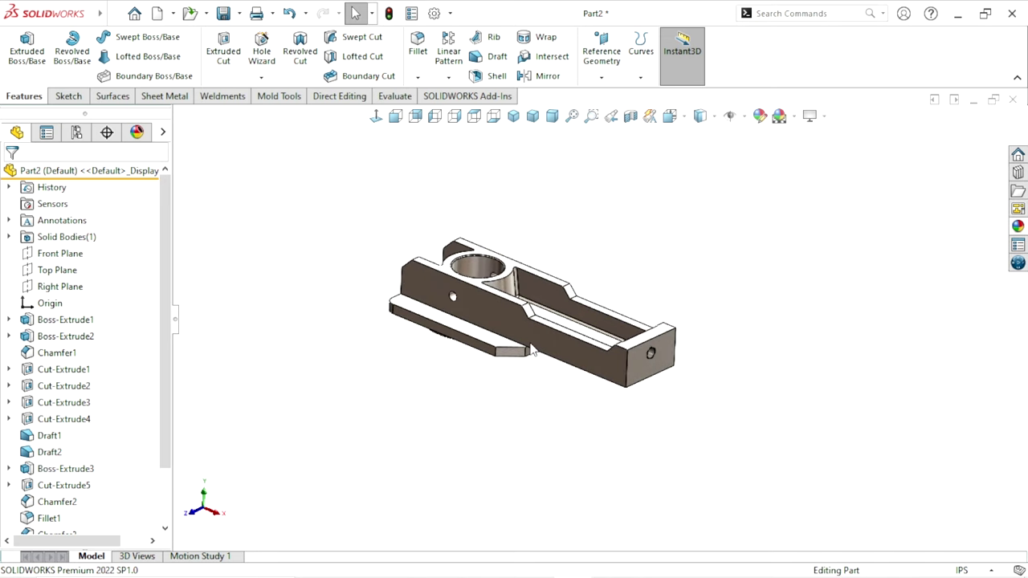
scroll(546, 321, down, 3)
mouse_move(538, 317)
middle_down()
mouse_move(548, 318)
mouse_move(450, 273)
middle_up()
scroll(417, 257, down, 3)
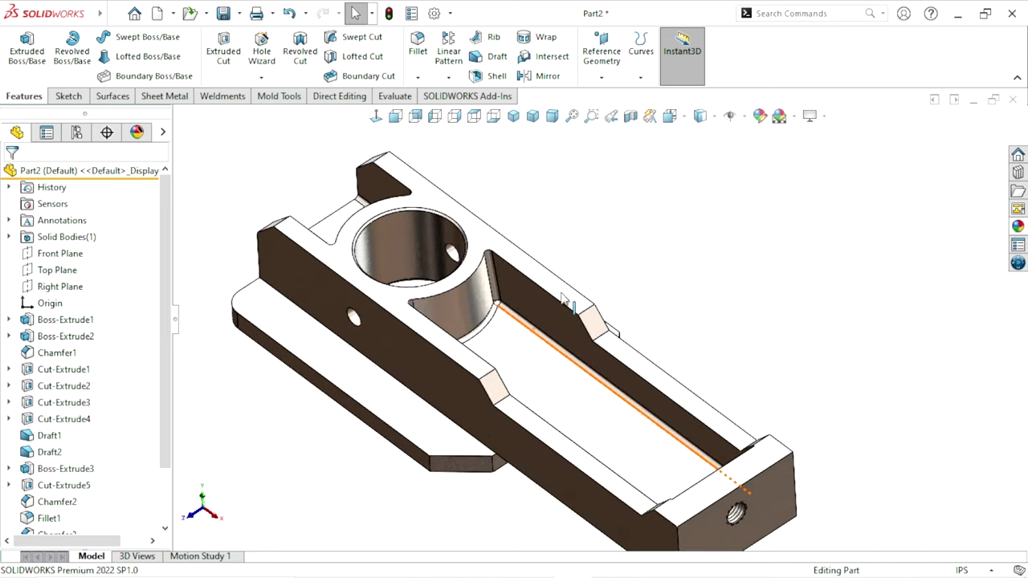
Select the large hole face, M16 tapped and Ø12 holes, and base faces, then clear the selection
click(405, 249)
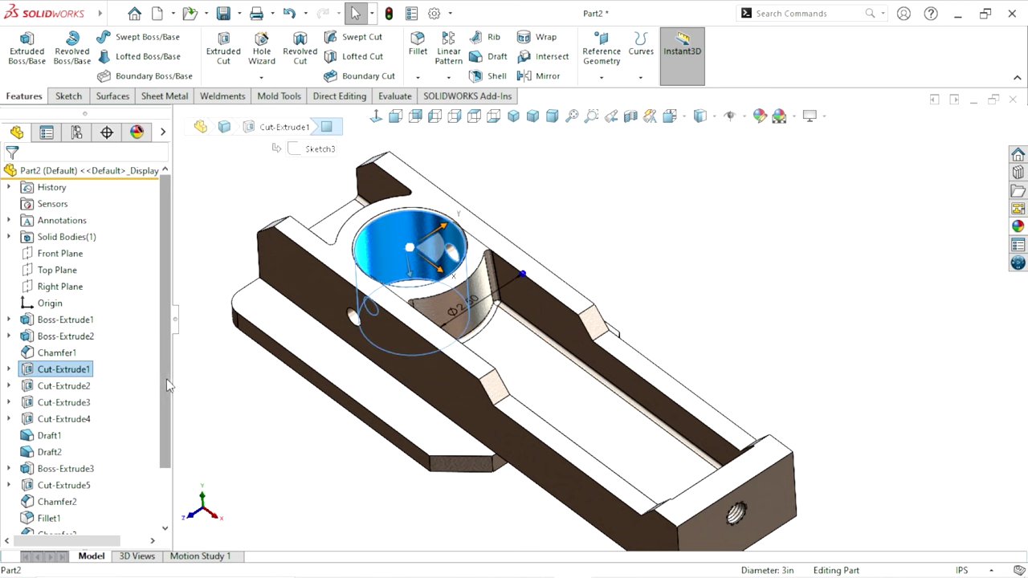
drag(169, 386, 161, 437)
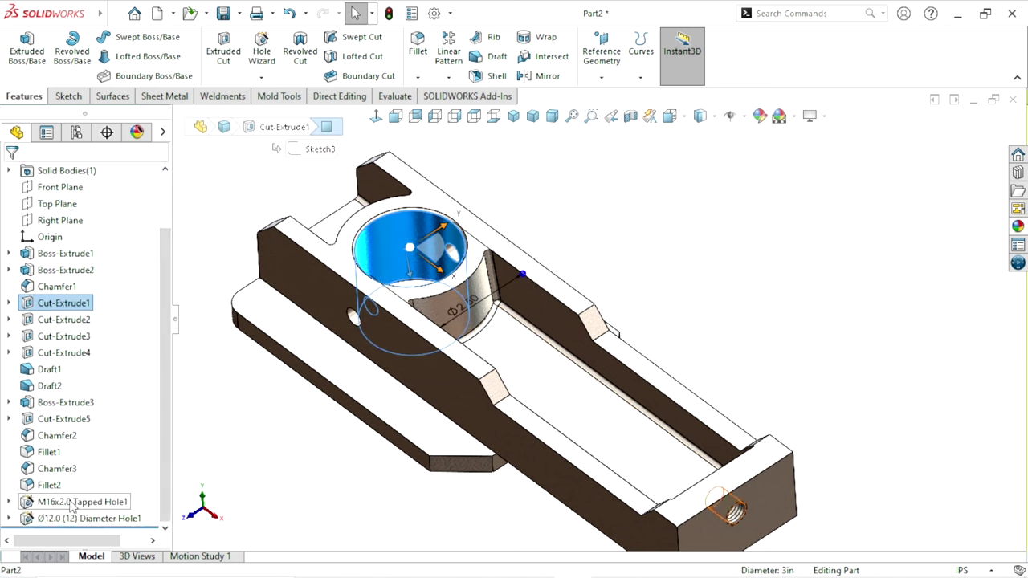
ctrl+click(71, 502)
ctrl+click(77, 518)
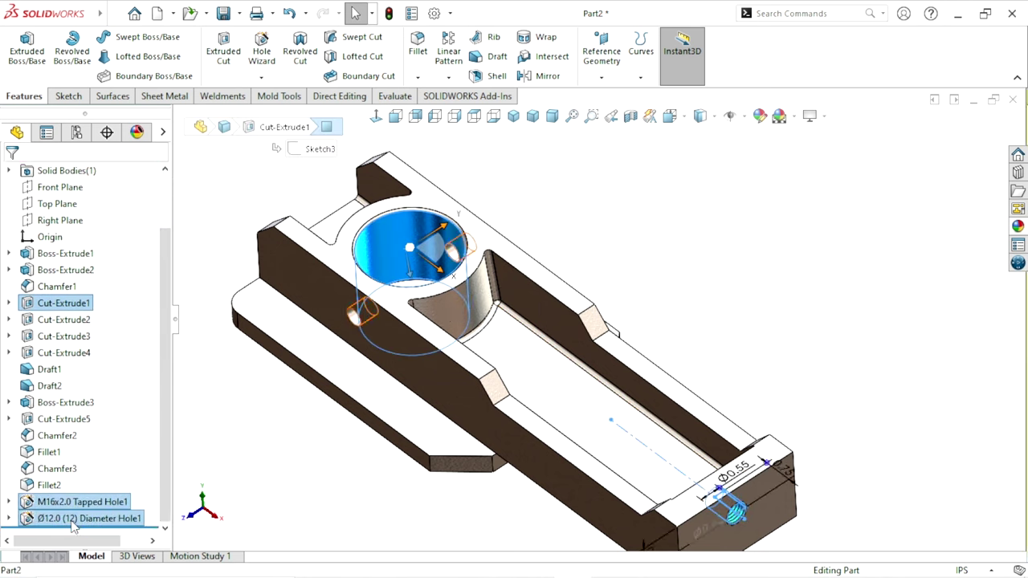
ctrl+click(463, 402)
ctrl+click(185, 298)
mouse_move(482, 361)
middle_down()
mouse_move(718, 357)
mouse_move(682, 365)
middle_up()
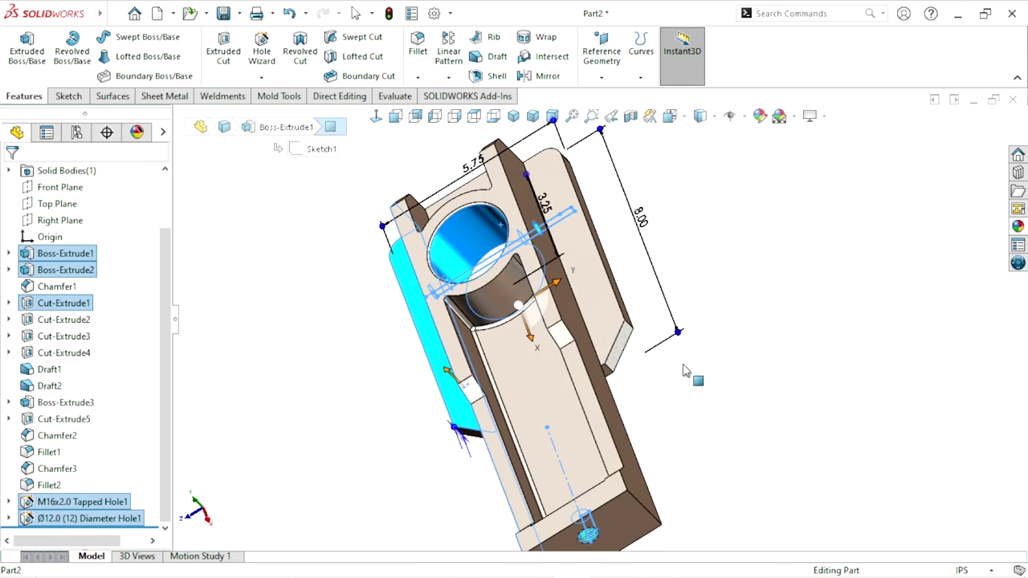
ctrl+click(567, 313)
mouse_move(567, 313)
middle_down()
mouse_move(556, 312)
mouse_move(498, 374)
mouse_move(853, 276)
middle_up()
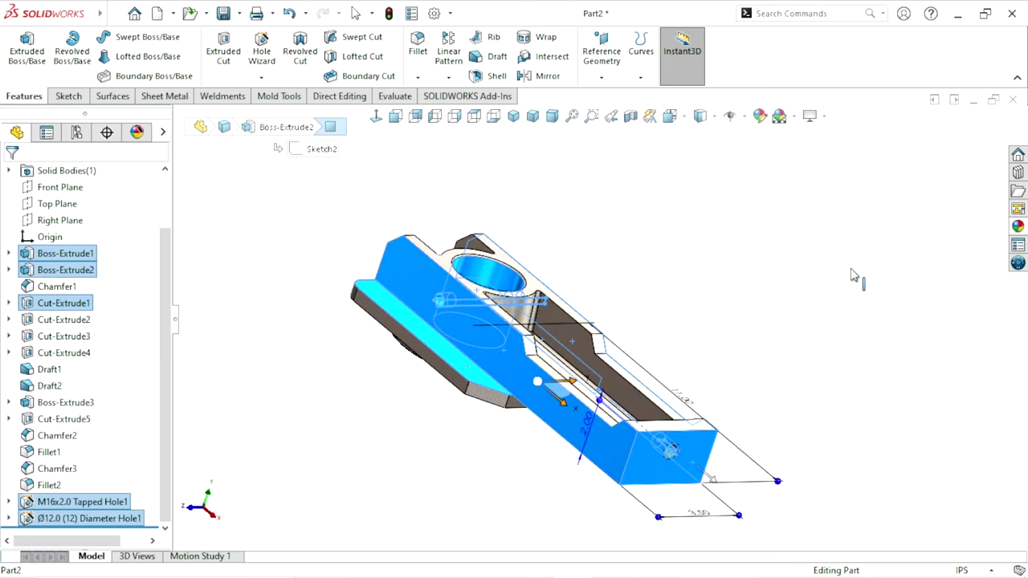
click(1018, 229)
scroll(947, 418, up, 3)
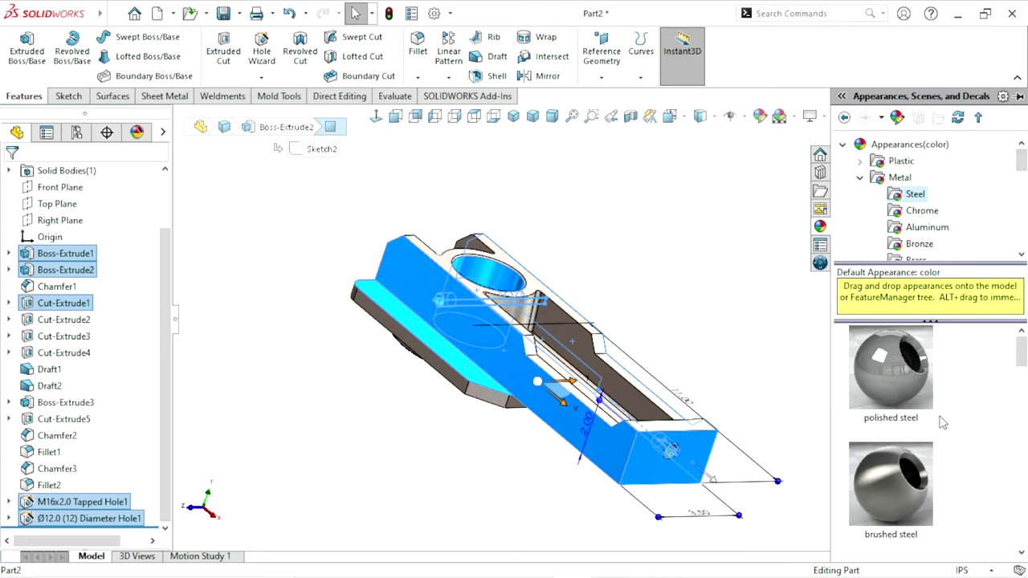
drag(907, 374, 706, 389)
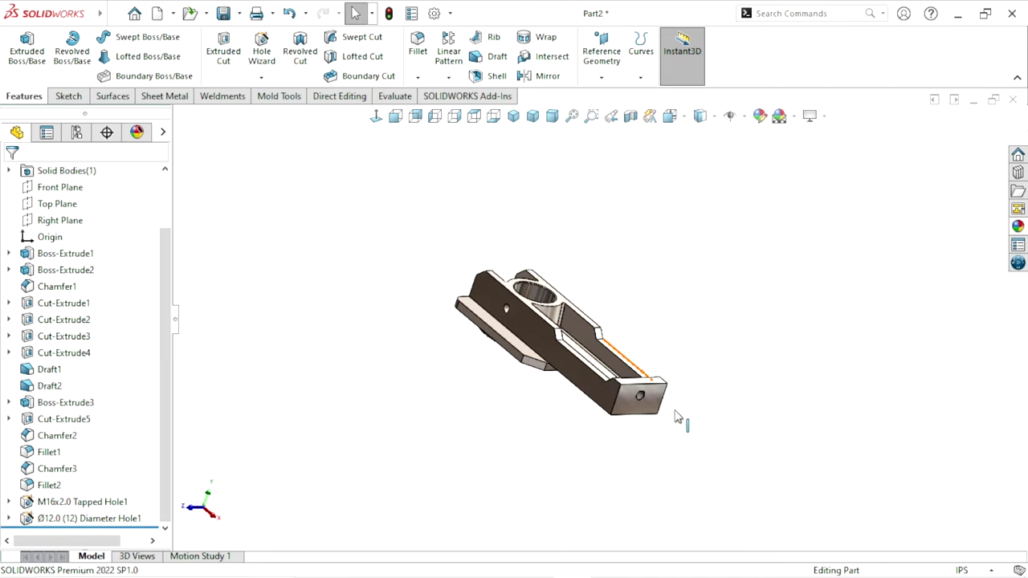
Show the bracket in the isometric view and recentre it
middle_drag(614, 434, 603, 383)
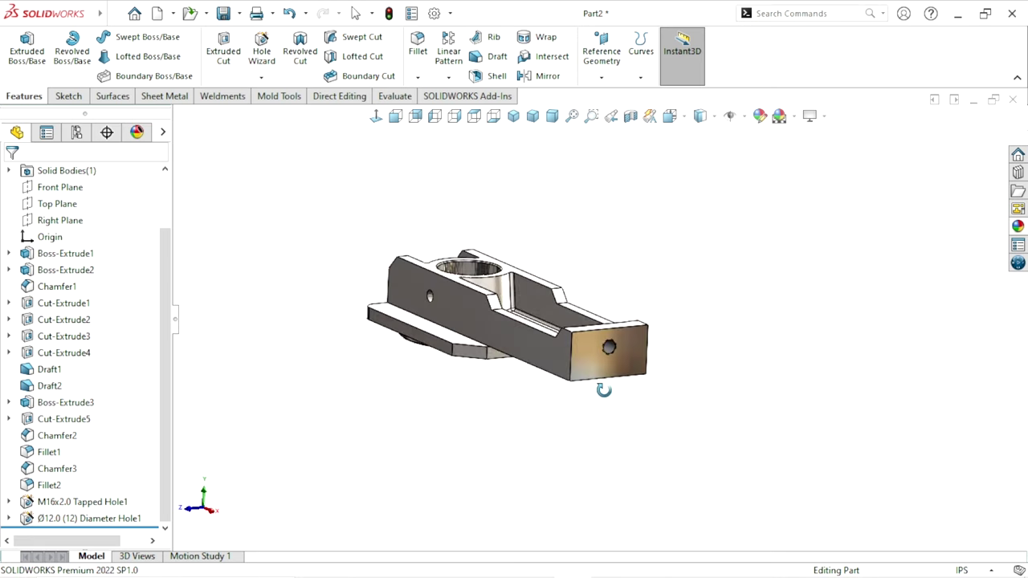
click(530, 117)
click(512, 116)
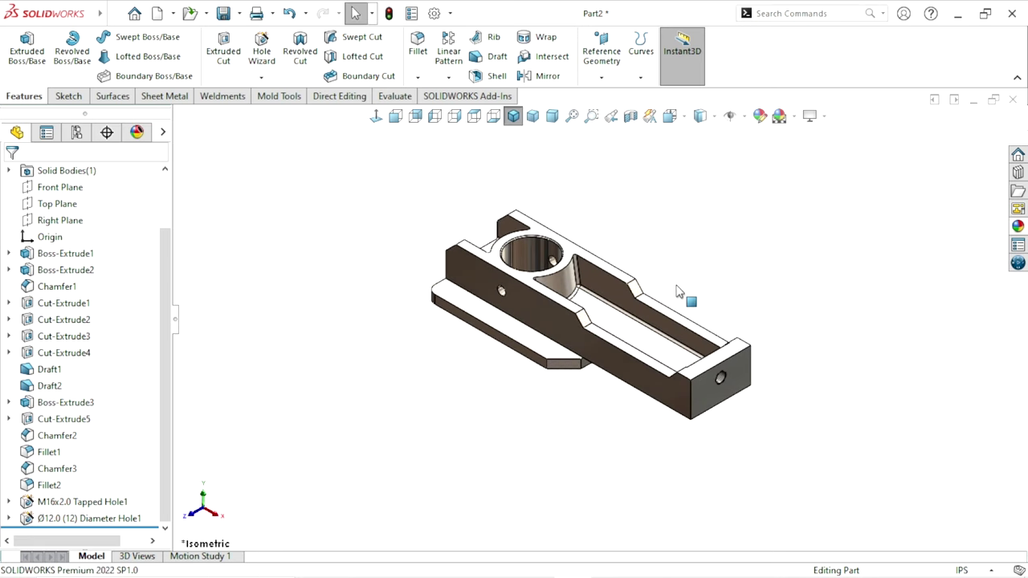
scroll(683, 297, down, 3)
scroll(586, 385, up, 2)
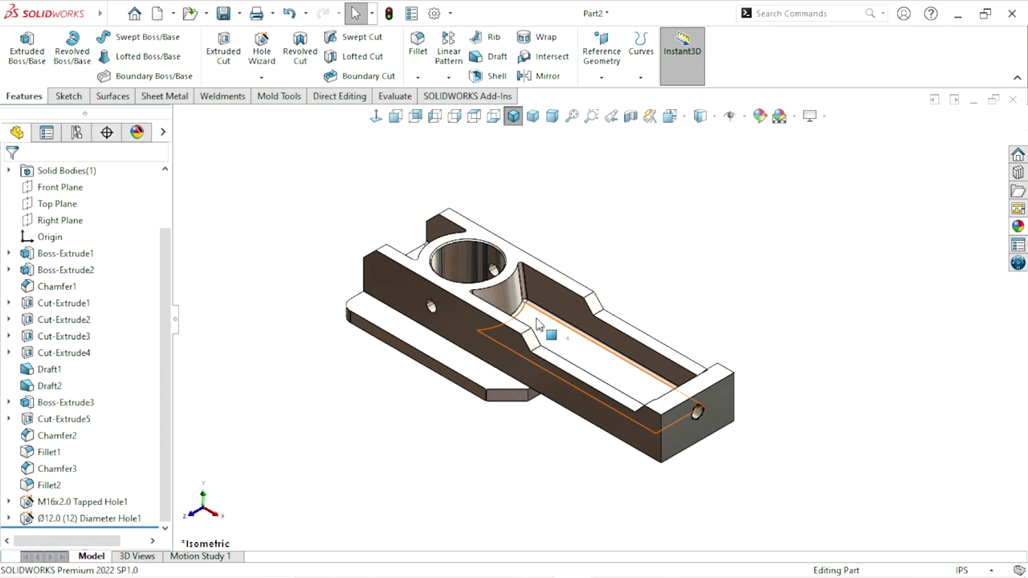
scroll(537, 333, down, 2)
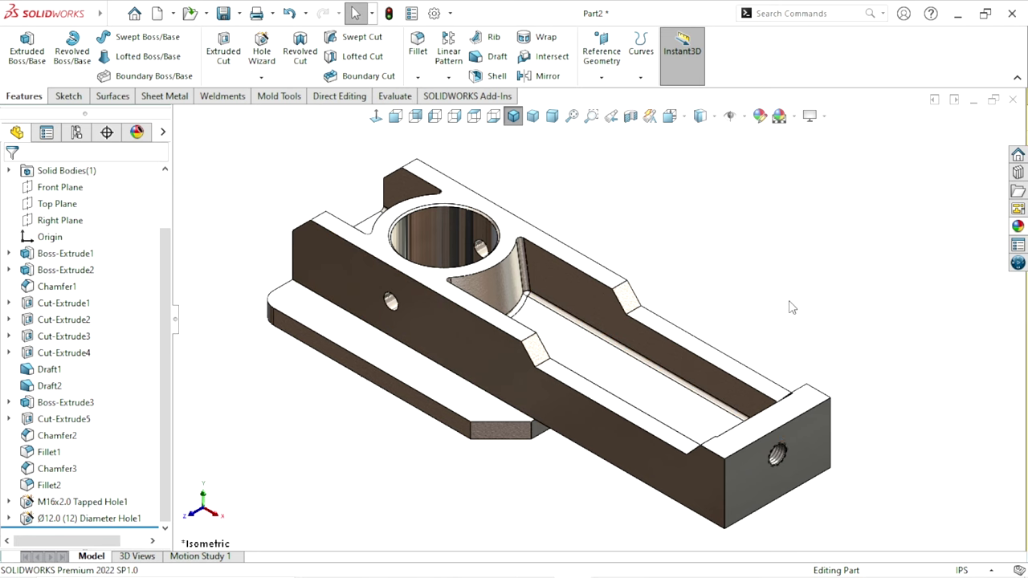
ctrl+middle_drag(564, 347, 573, 344)
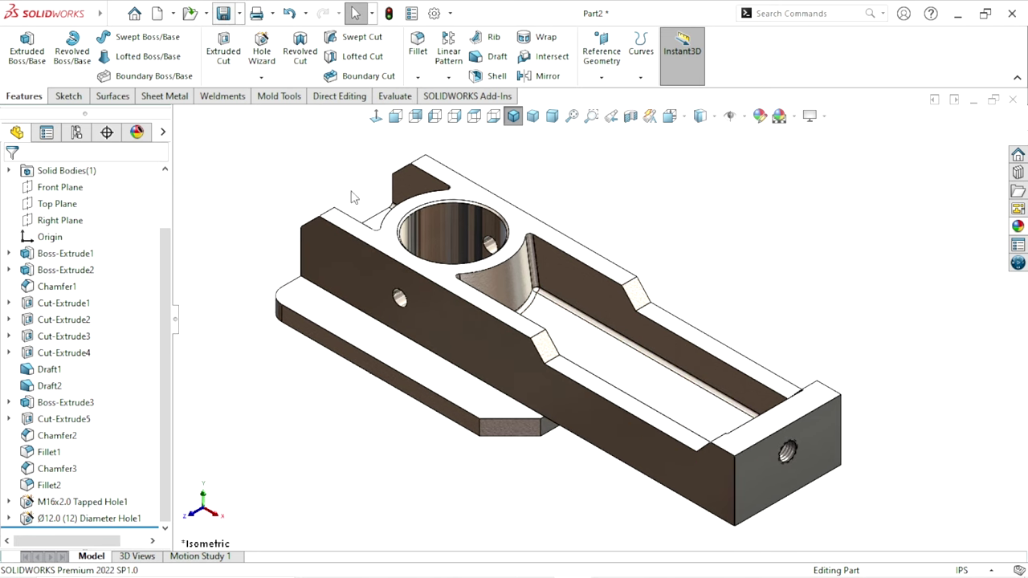
Save the part as 'Part2 Brecket' in the Idler assembly folder on the Desktop
key(ctrl+s)
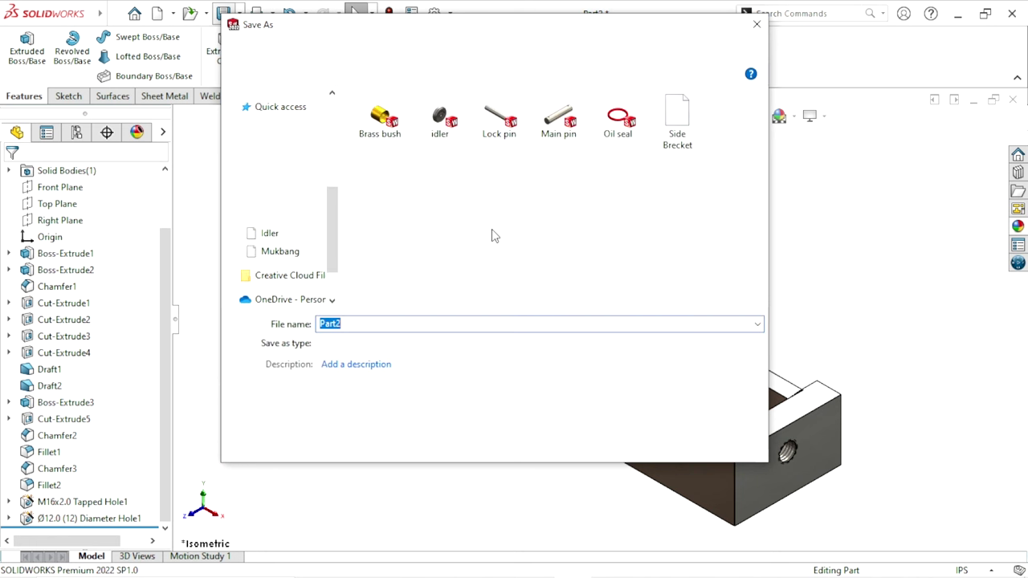
click(280, 125)
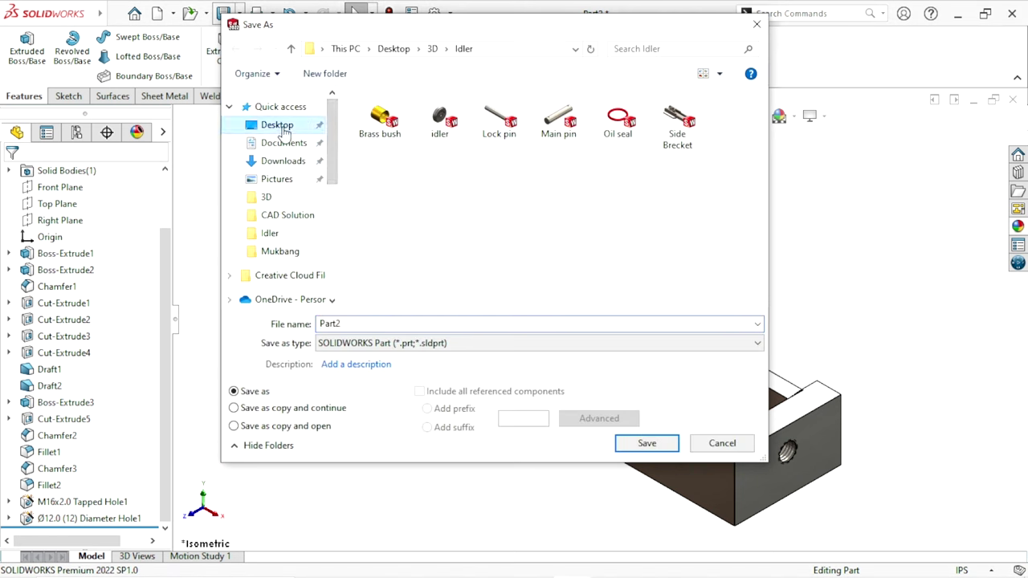
scroll(574, 265, down, 1)
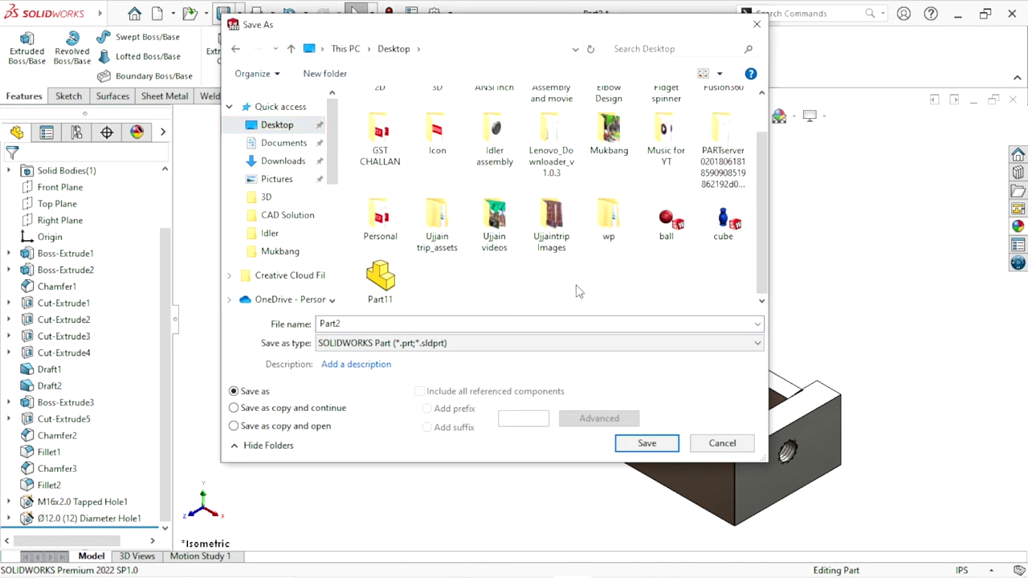
scroll(655, 231, up, 1)
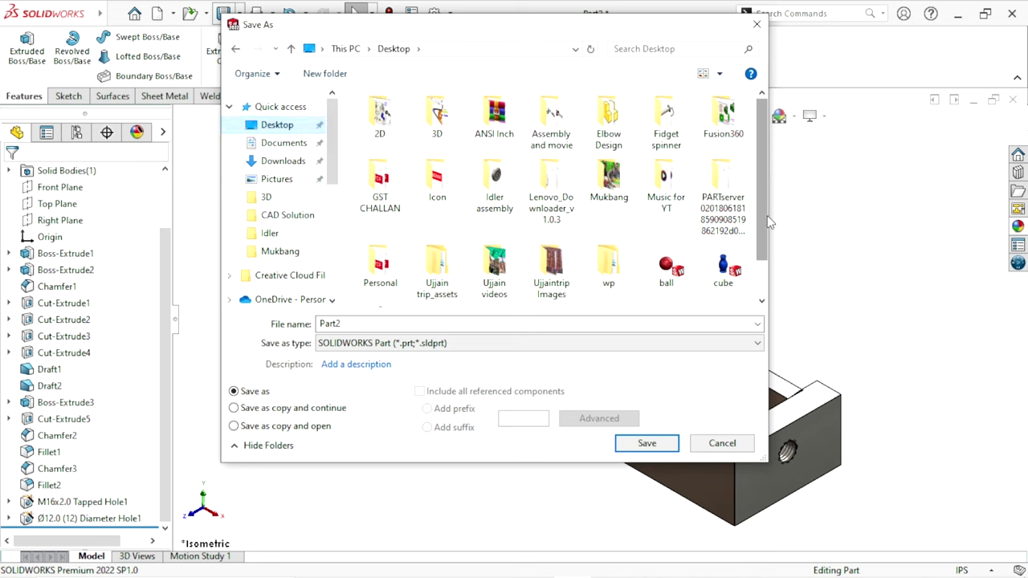
double_click(493, 191)
text(Brecket)
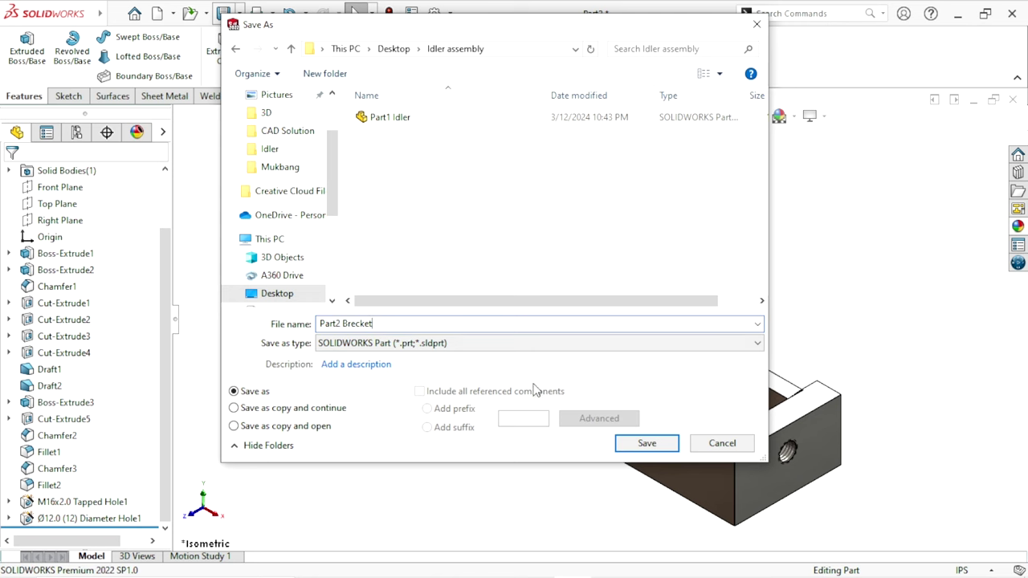
click(669, 447)
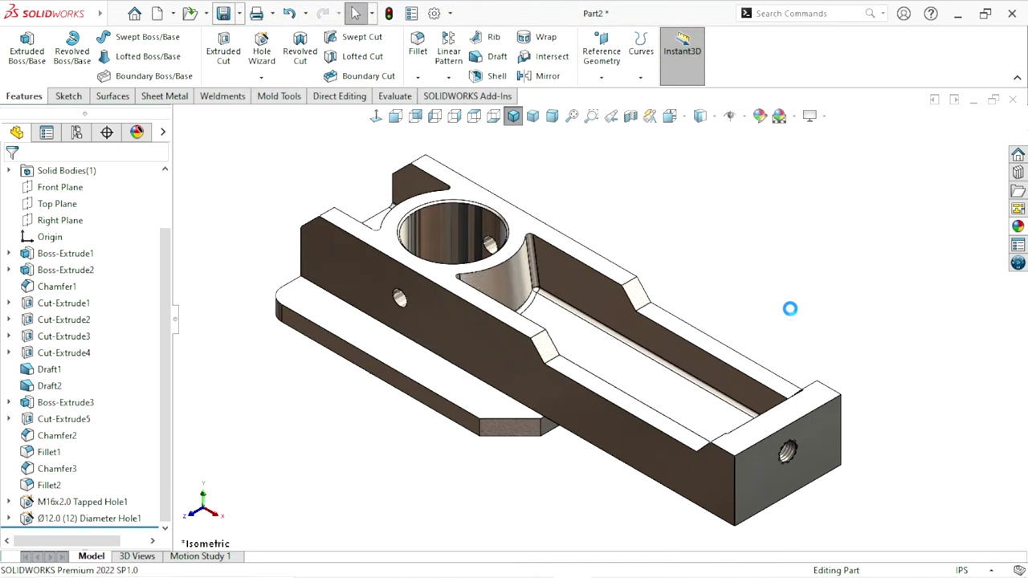
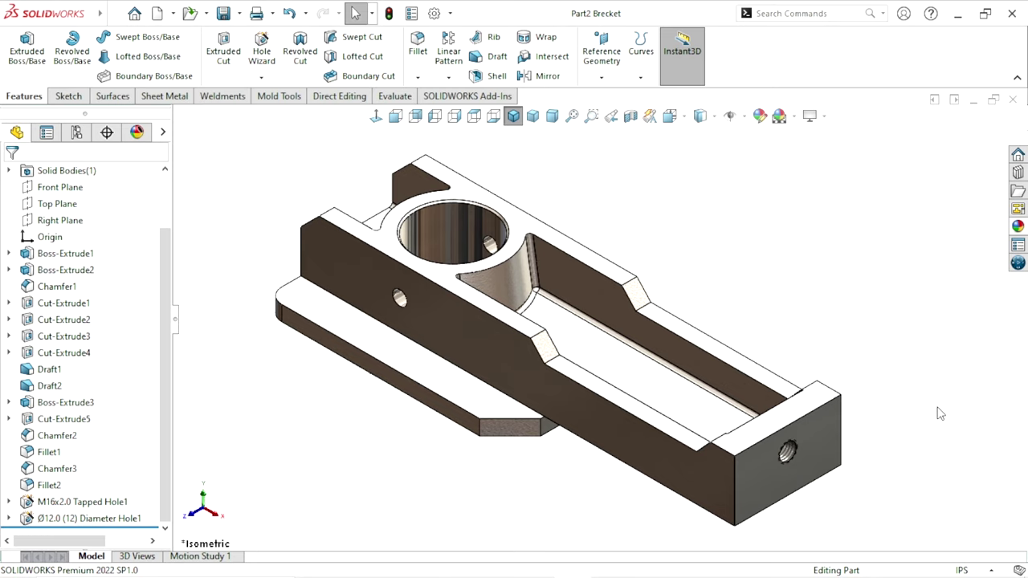
Close the Part2 Brecket window so the blank Part3 document is in front
click(1013, 100)
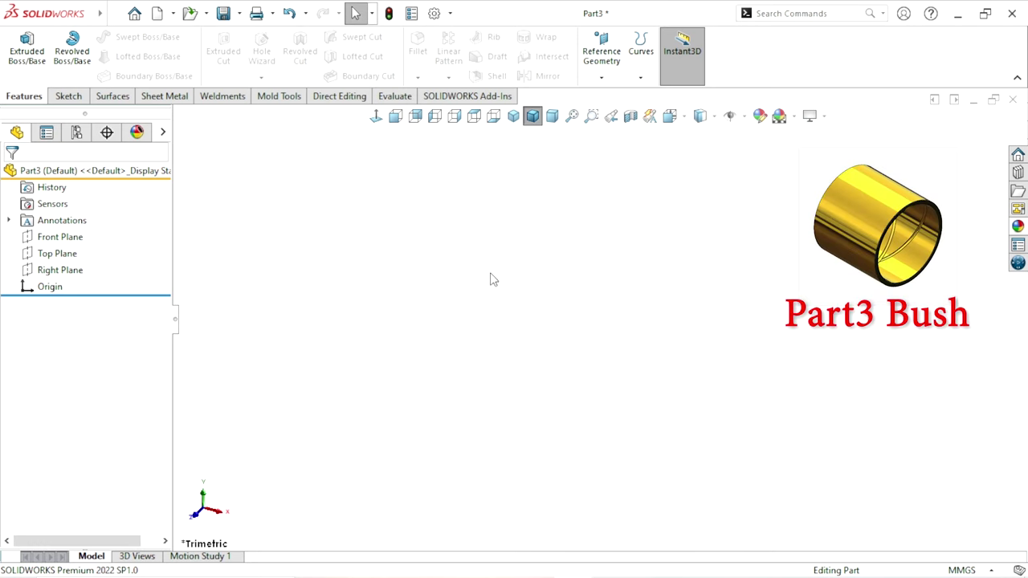
Sketch two concentric circles centred on the origin on the Right Plane
click(55, 272)
click(61, 251)
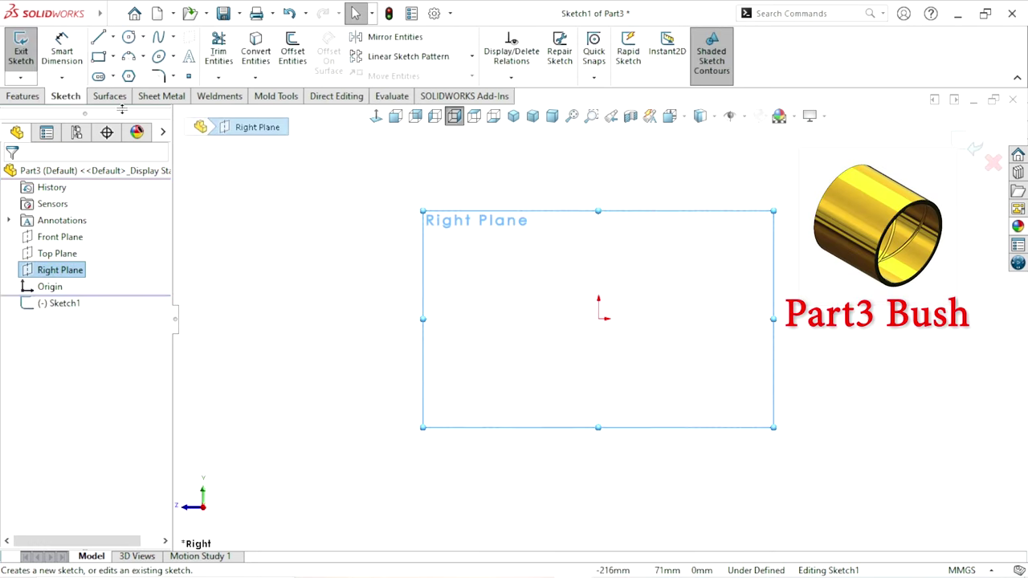
click(129, 37)
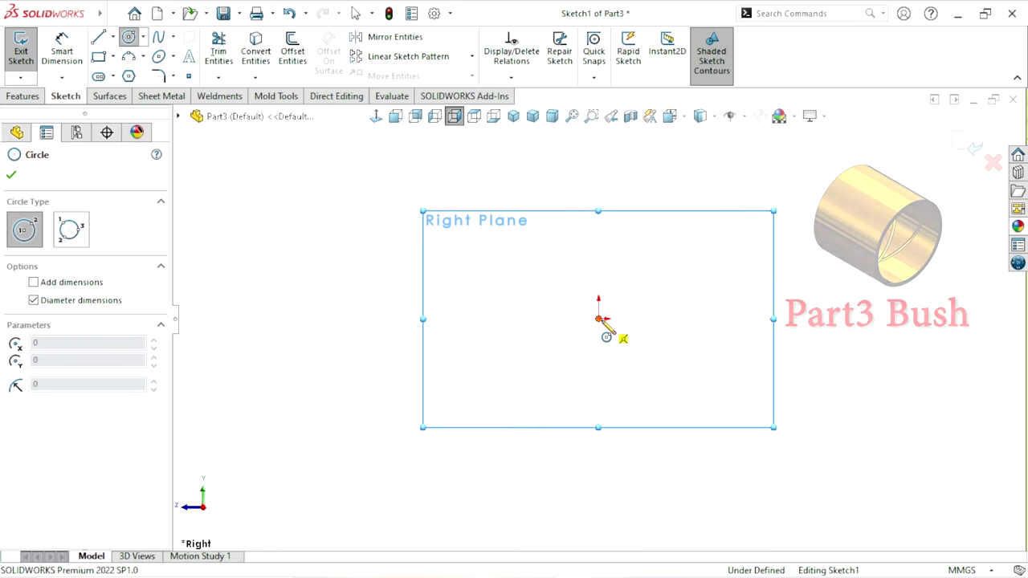
click(598, 319)
click(713, 278)
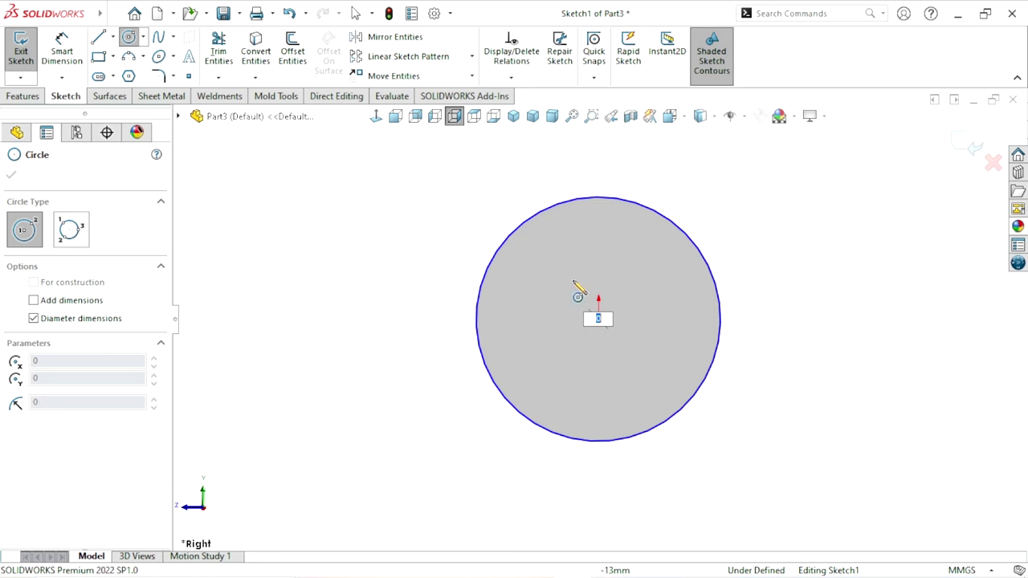
key(Escape)
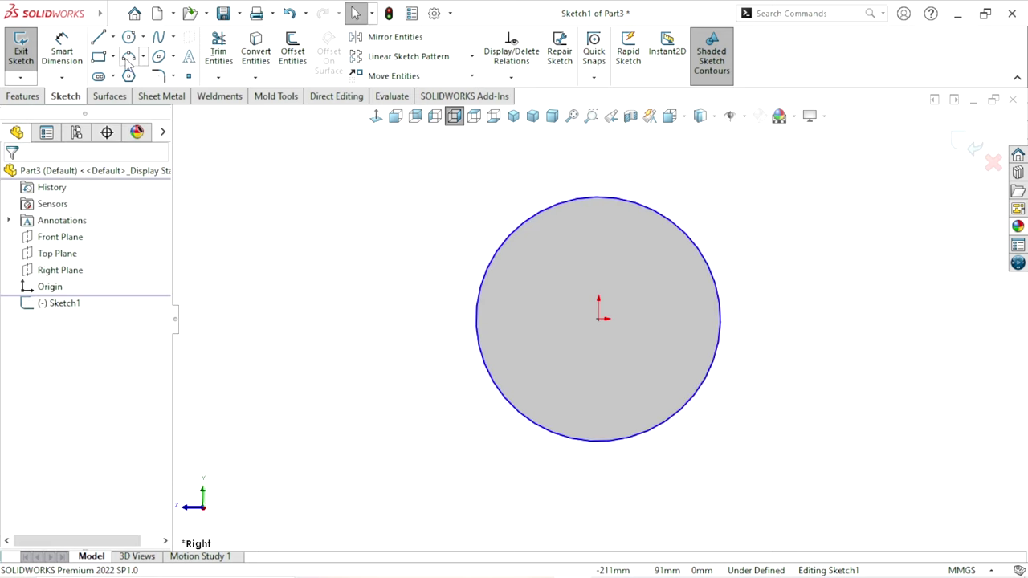
click(130, 37)
click(602, 318)
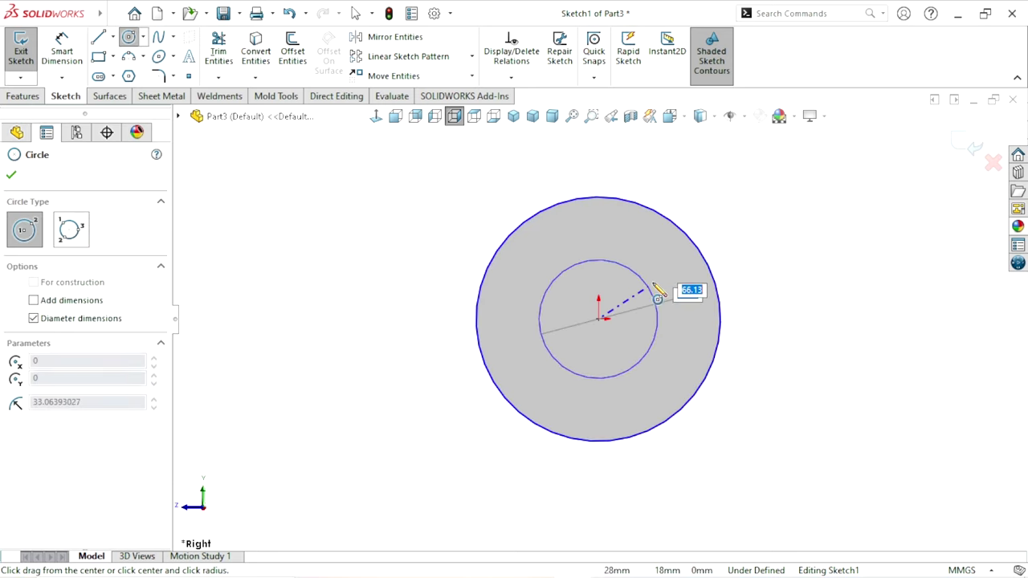
click(674, 266)
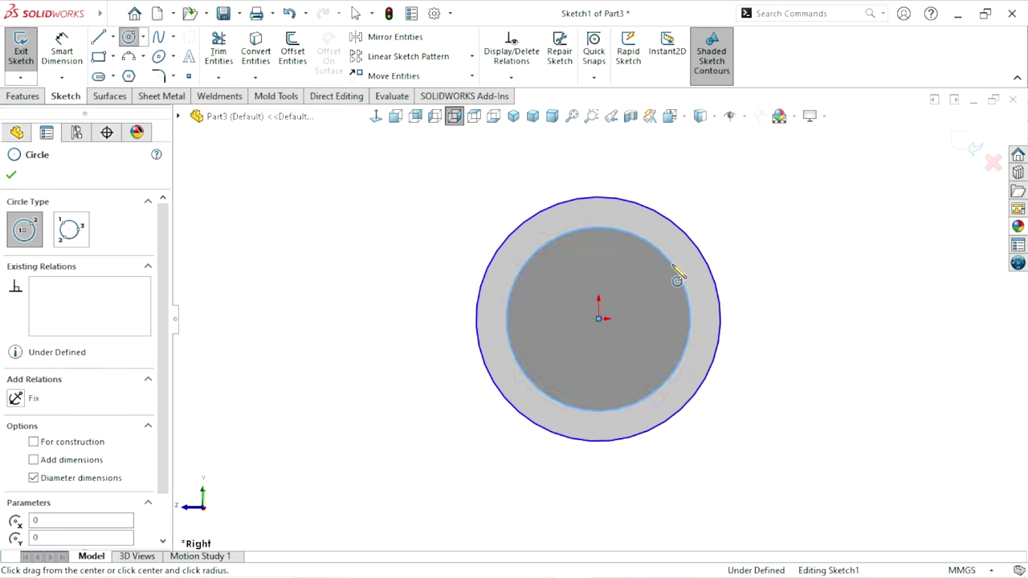
click(12, 177)
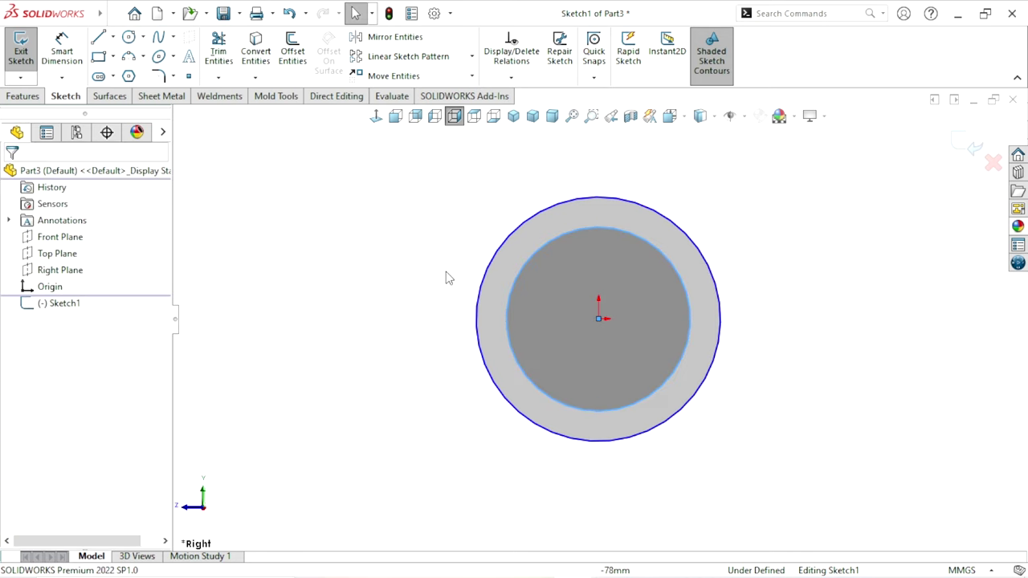
Switch the document units to IPS and reopen Sketch1 for editing
click(959, 570)
click(909, 527)
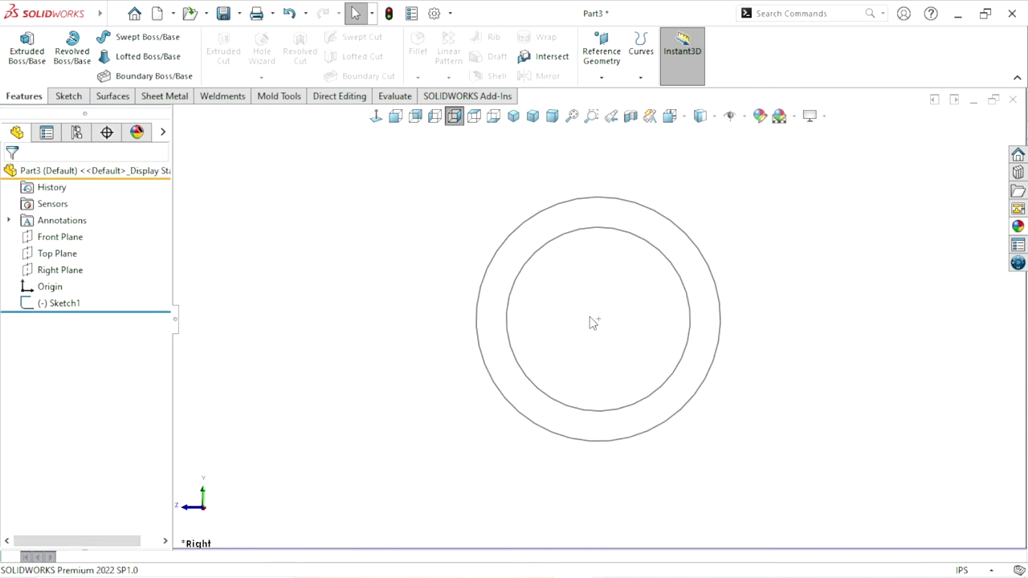
scroll(765, 294, down, 1)
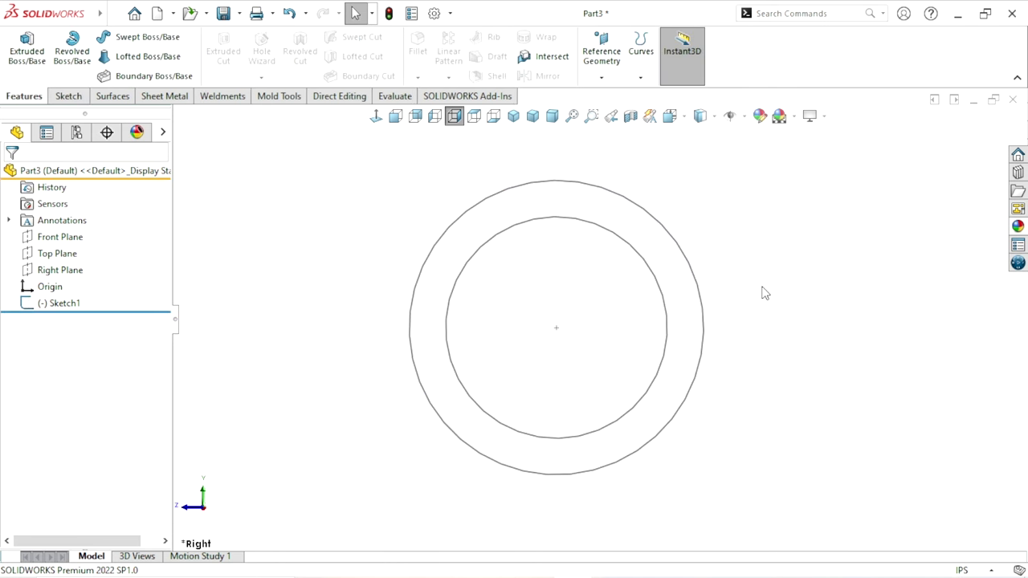
right_click(550, 185)
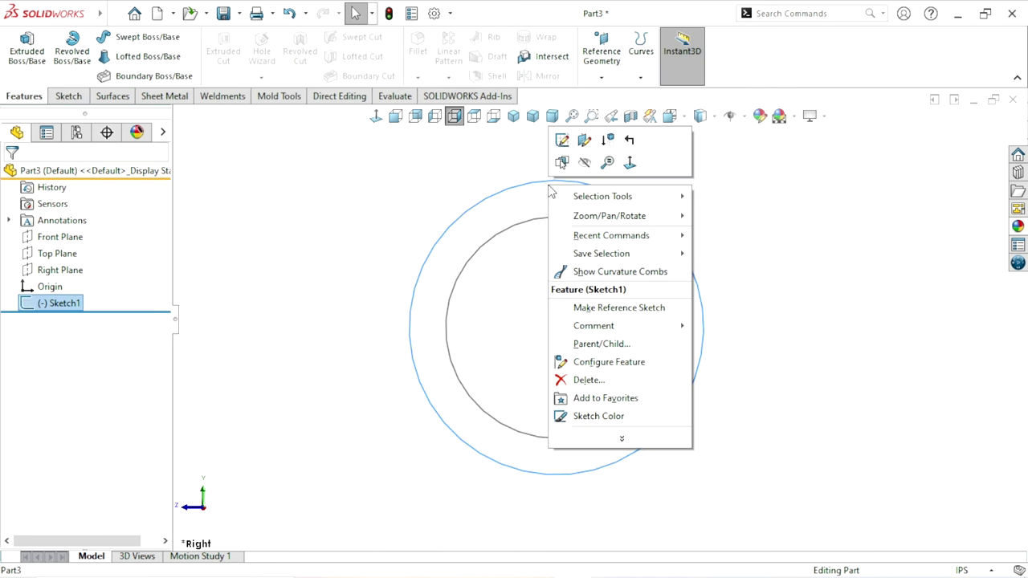
click(561, 140)
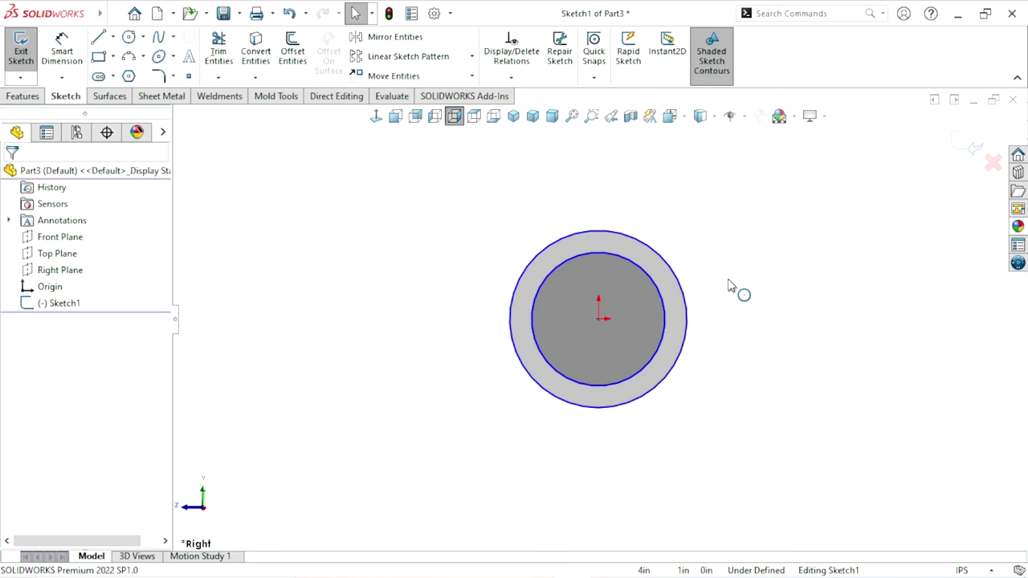
scroll(729, 285, down, 2)
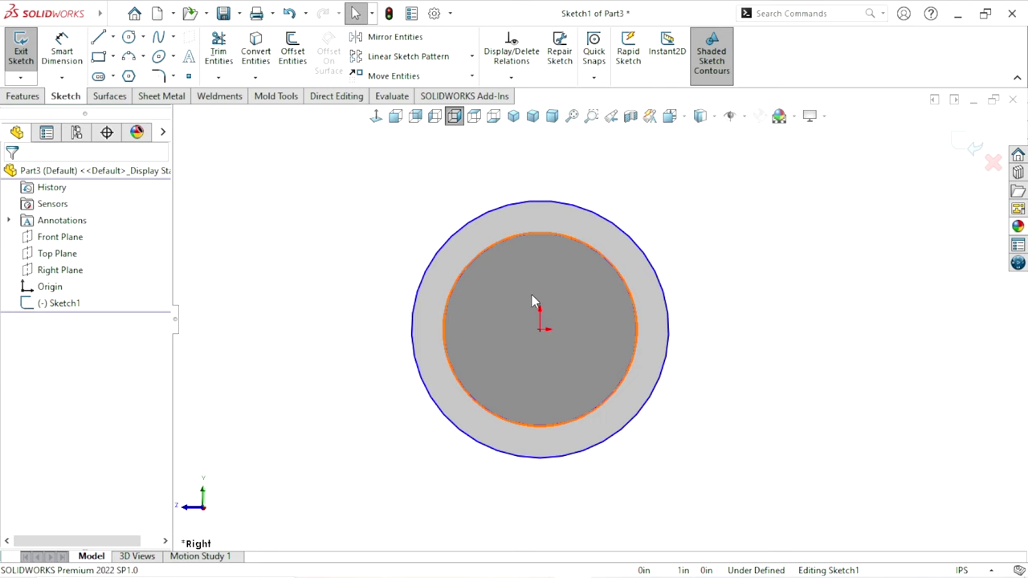
Dimension the outer circle to Ø2.75 in and the inner circle to Ø2.50 in
click(62, 50)
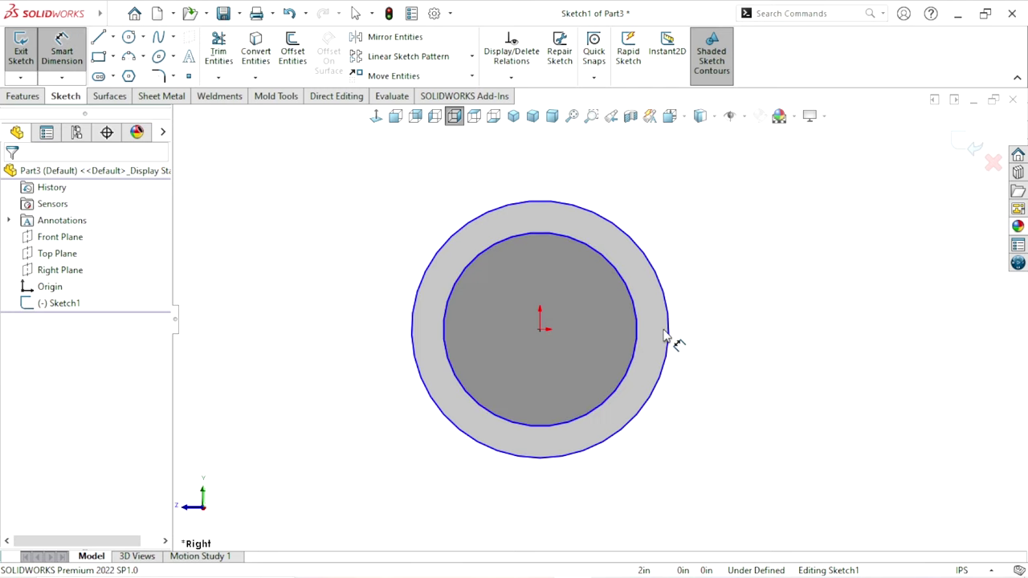
click(668, 337)
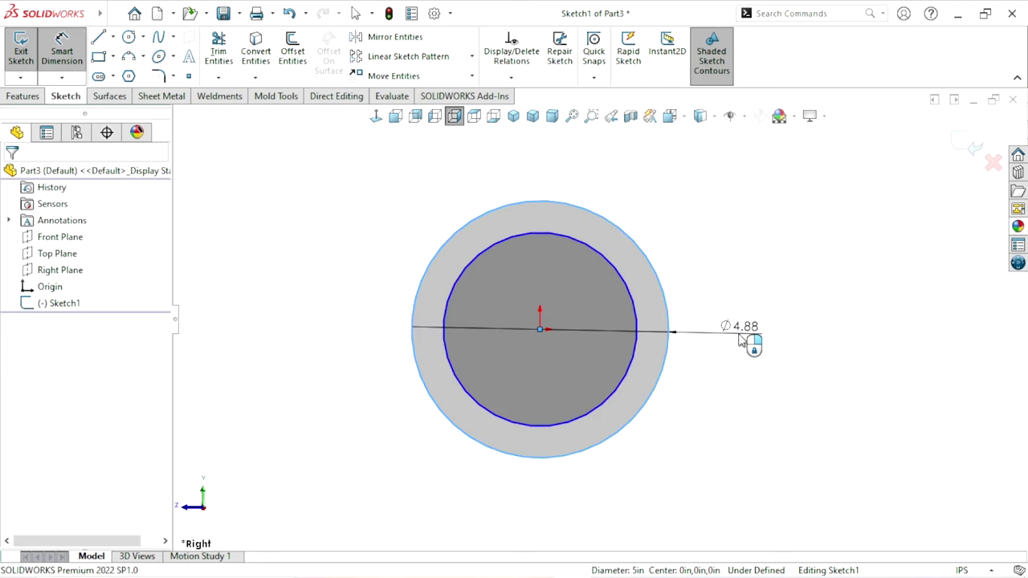
click(739, 340)
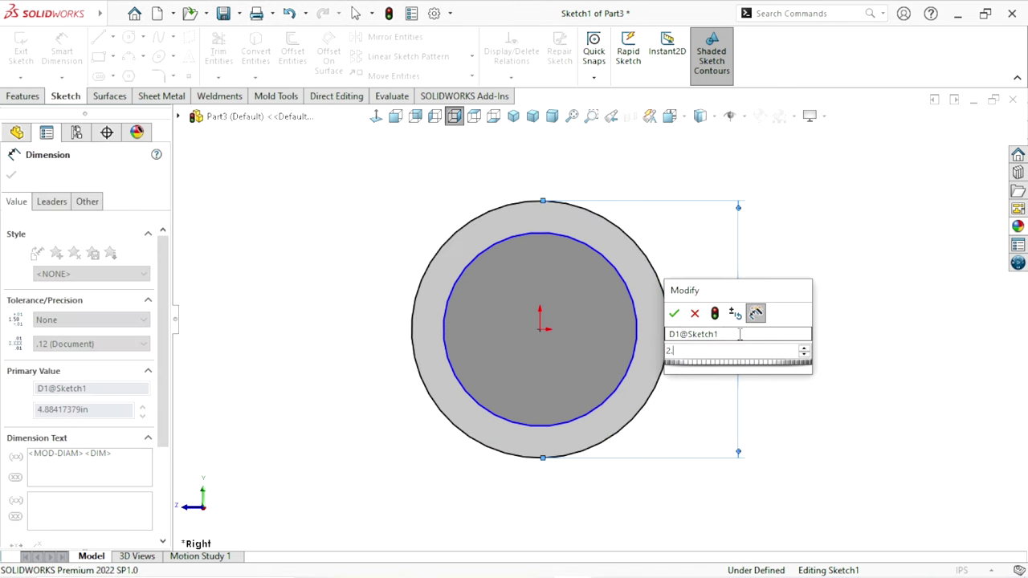
text(2.75)
key(Return)
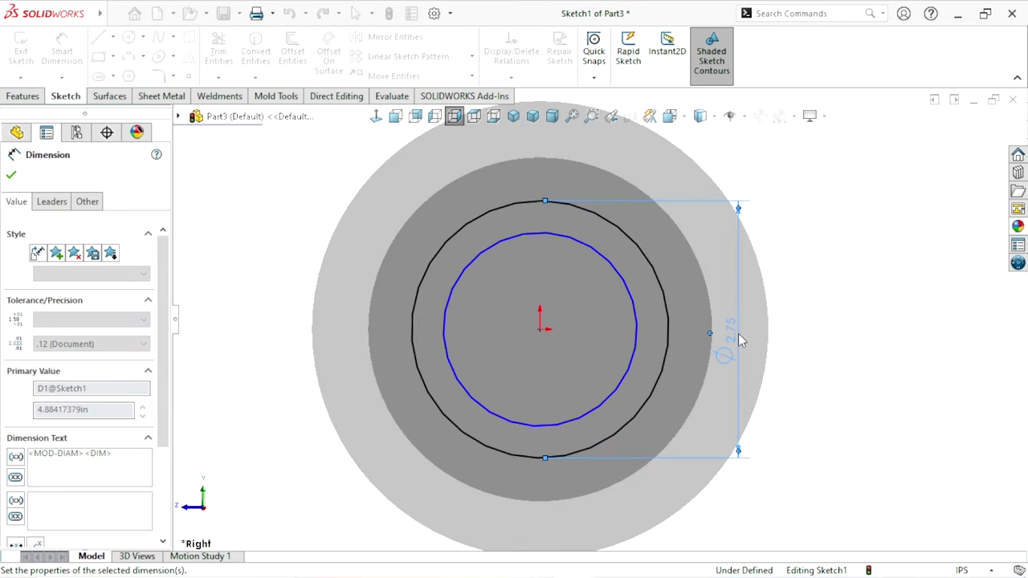
click(638, 345)
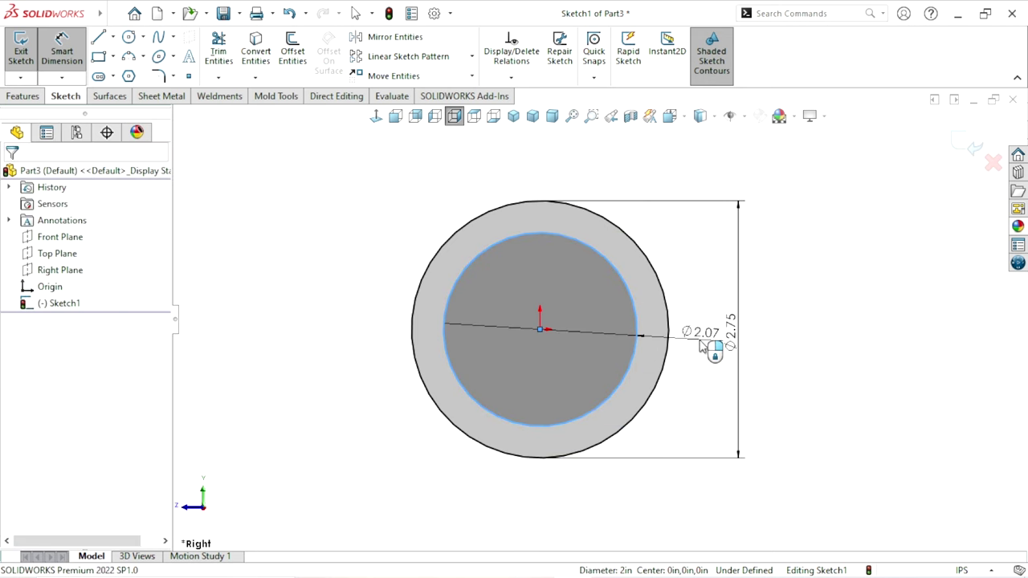
click(701, 345)
text(2.5)
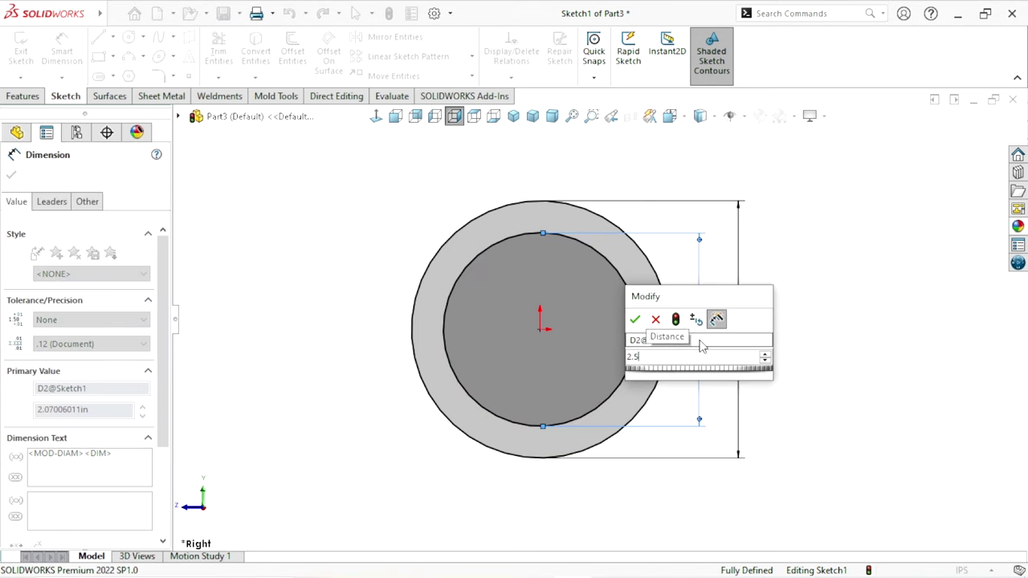
key(Return)
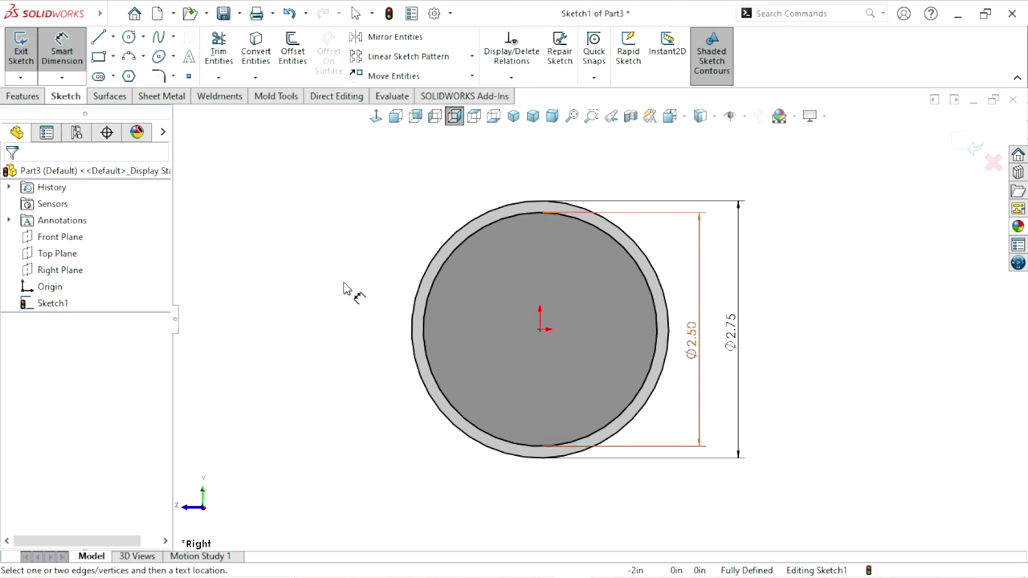
click(23, 95)
Extrude the ring sketch Mid Plane to a 2.5 in depth, forming the tube
click(26, 49)
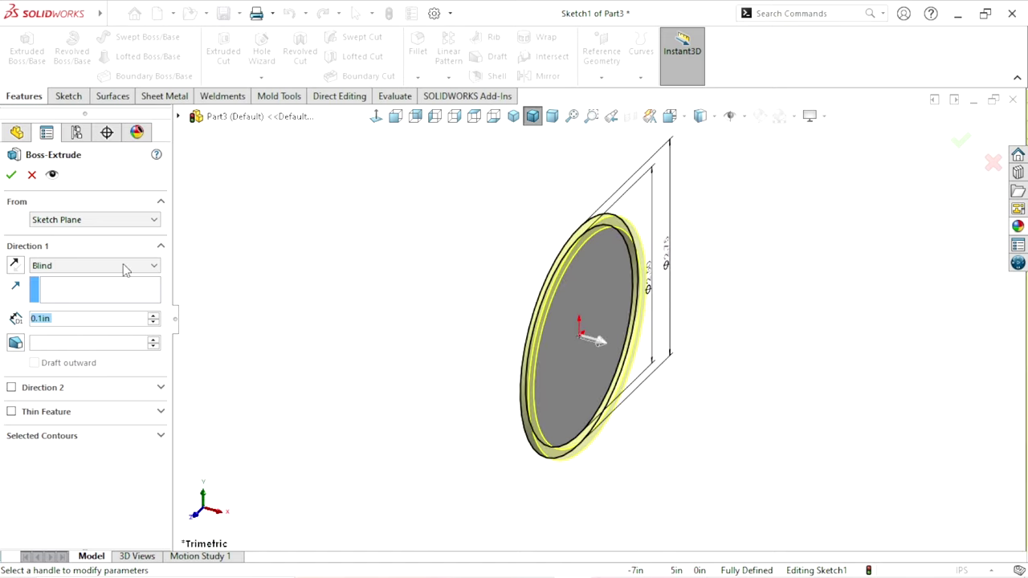
click(75, 266)
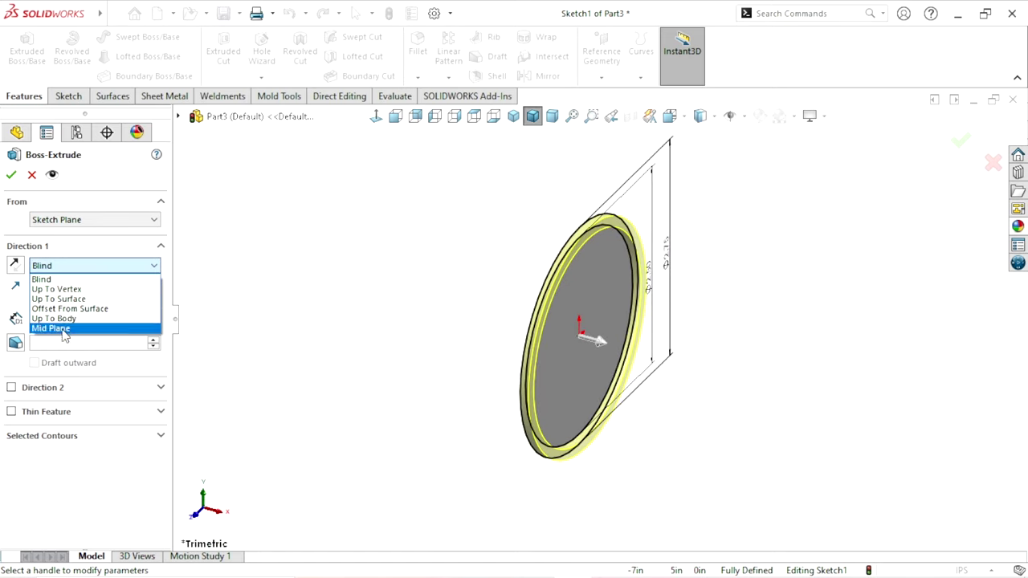
click(64, 329)
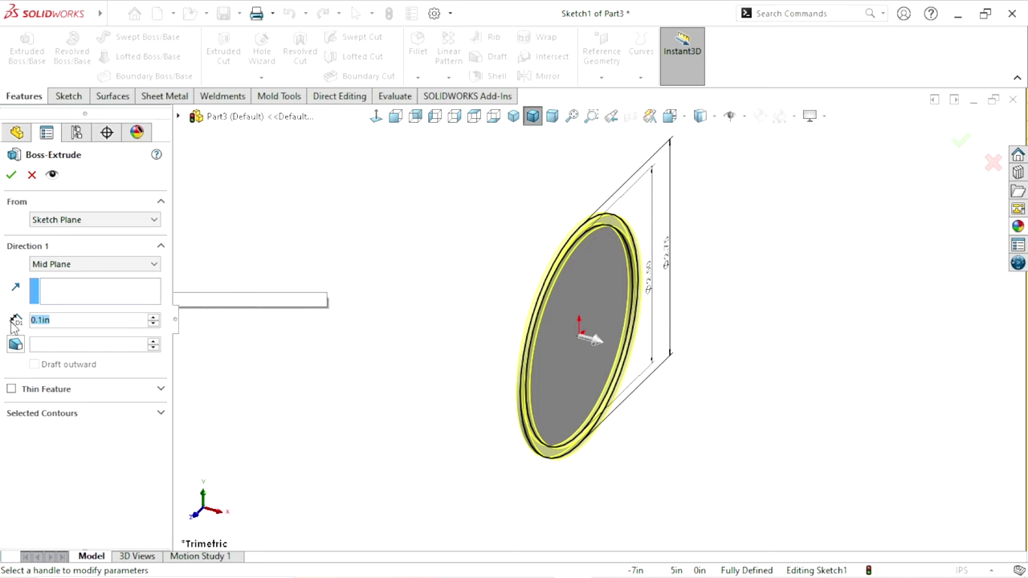
text(2.5)
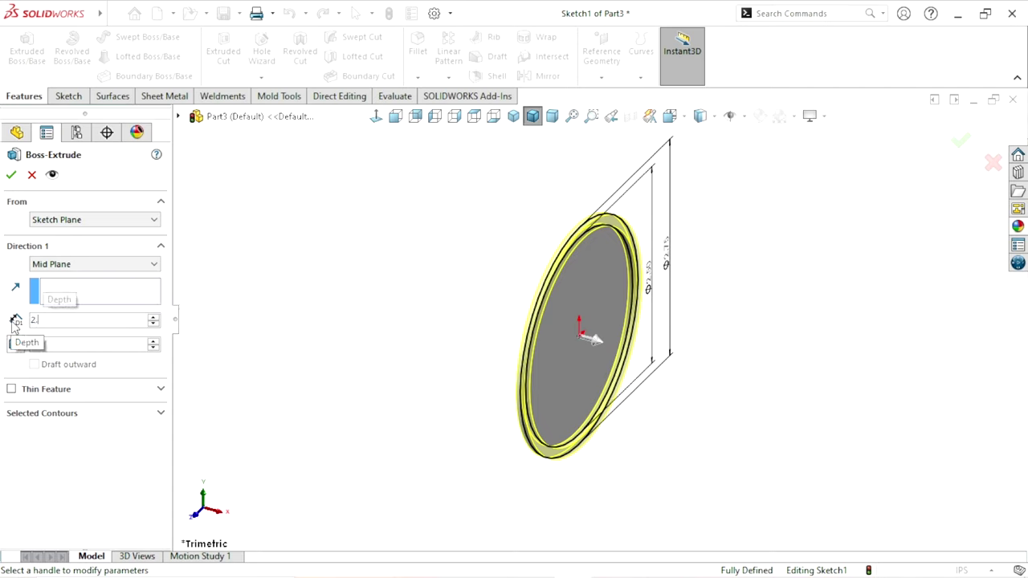
key(Return)
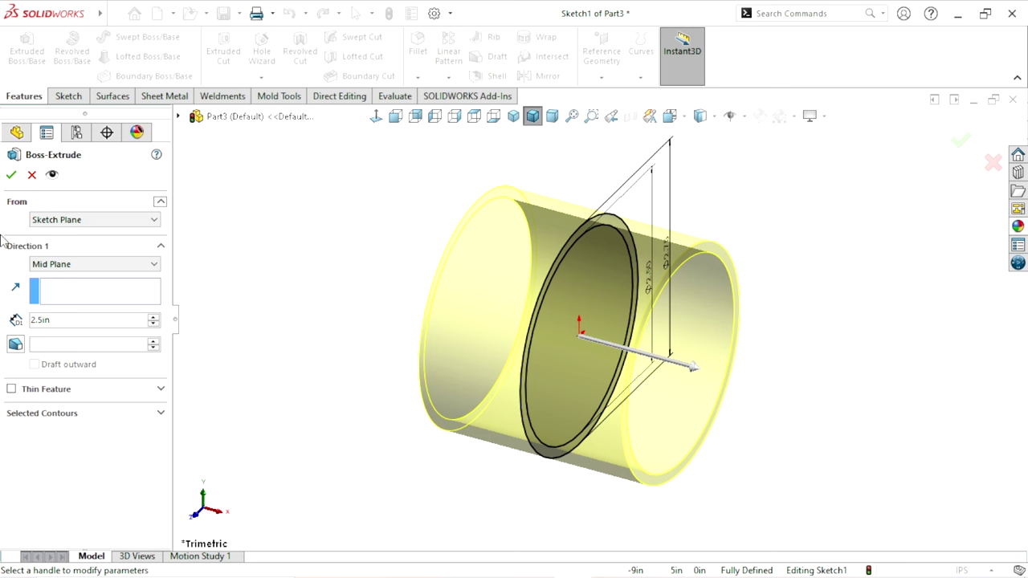
click(12, 176)
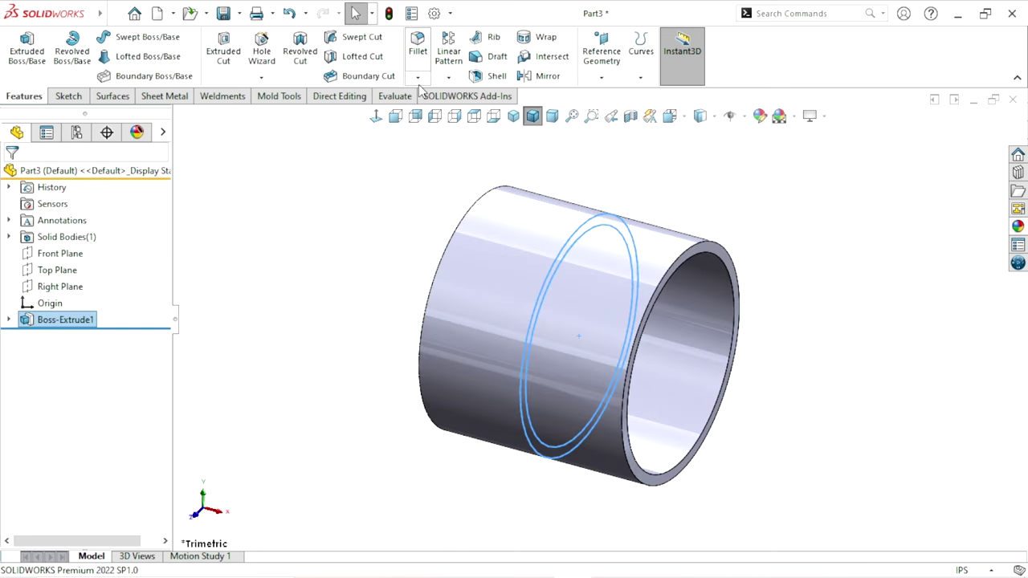
Chamfer the tube's outer and inner end edges at 0.01 in
click(419, 83)
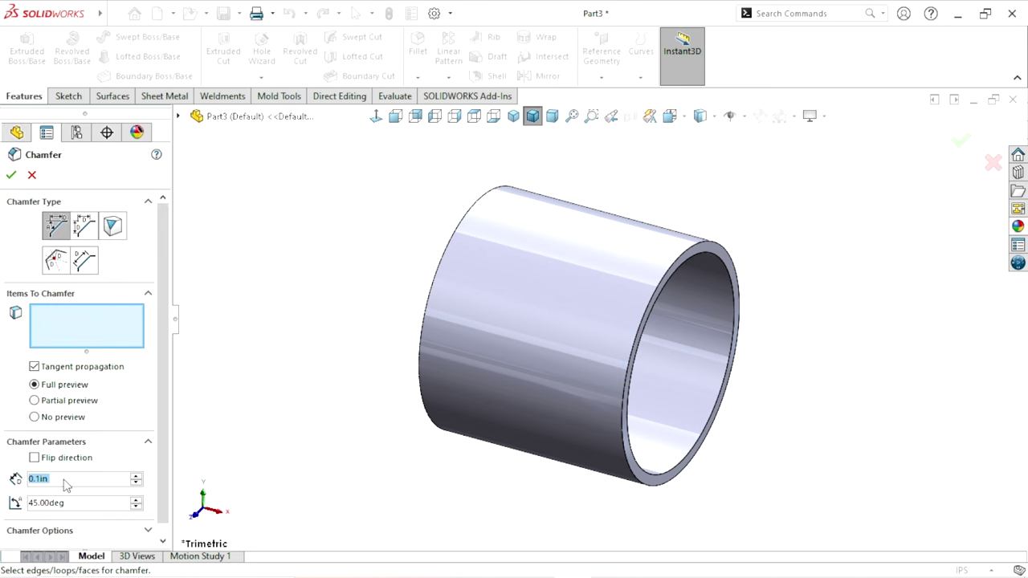
text(0.0)
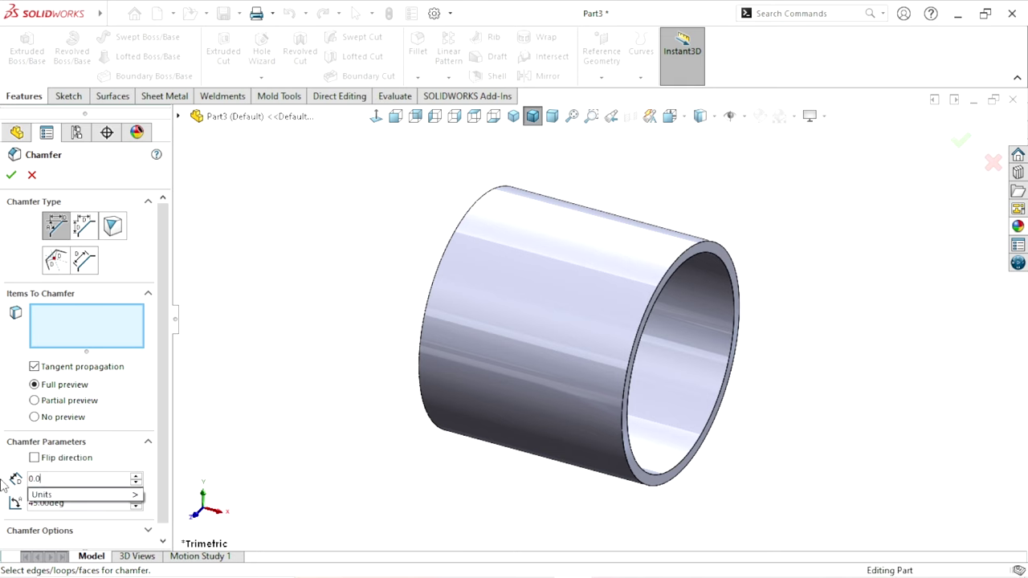
text(1in)
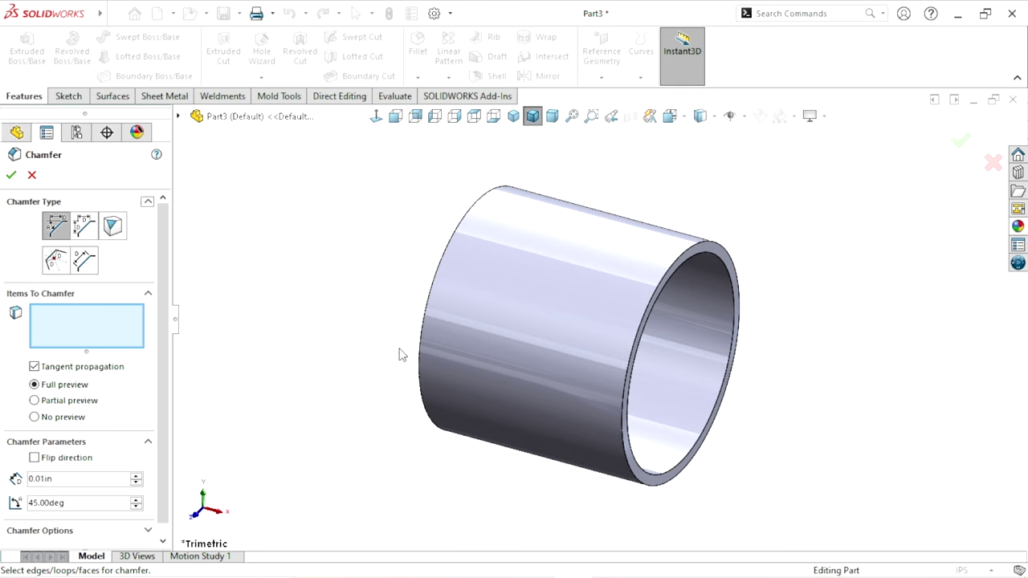
click(523, 358)
click(680, 359)
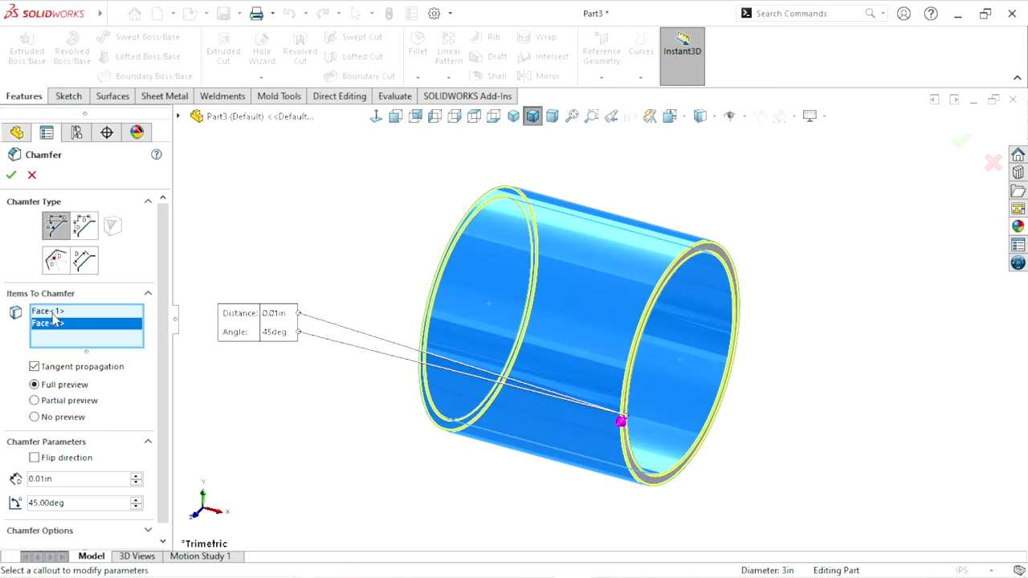
click(11, 174)
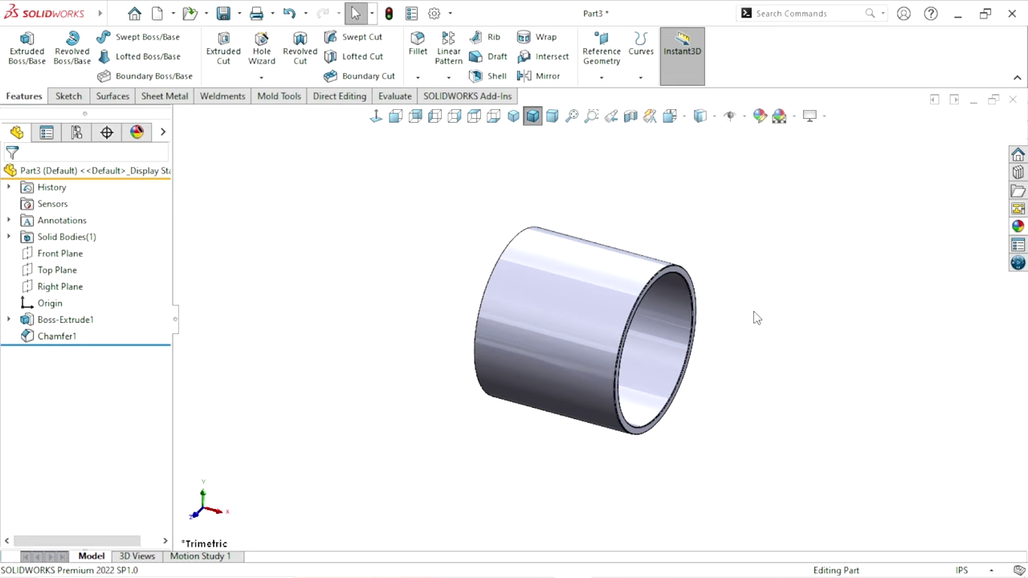
mouse_move(754, 317)
middle_down()
mouse_move(507, 255)
mouse_move(691, 434)
mouse_move(654, 456)
mouse_move(633, 344)
mouse_move(651, 454)
middle_up()
Sketch on the tube's end face and convert its inner circular edge into the sketch
scroll(657, 385, up, 3)
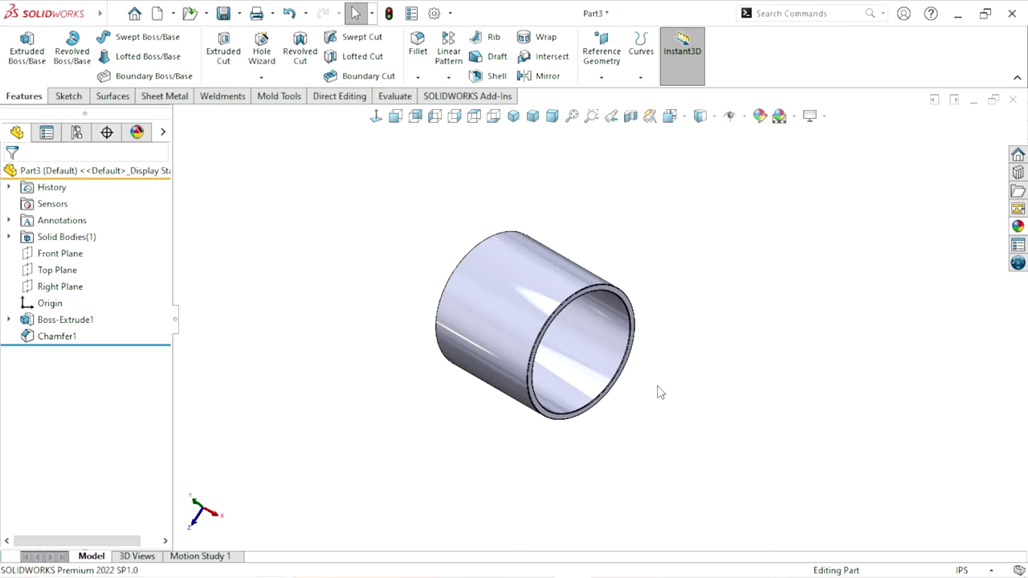
scroll(658, 385, up, 3)
scroll(642, 343, down, 3)
click(514, 117)
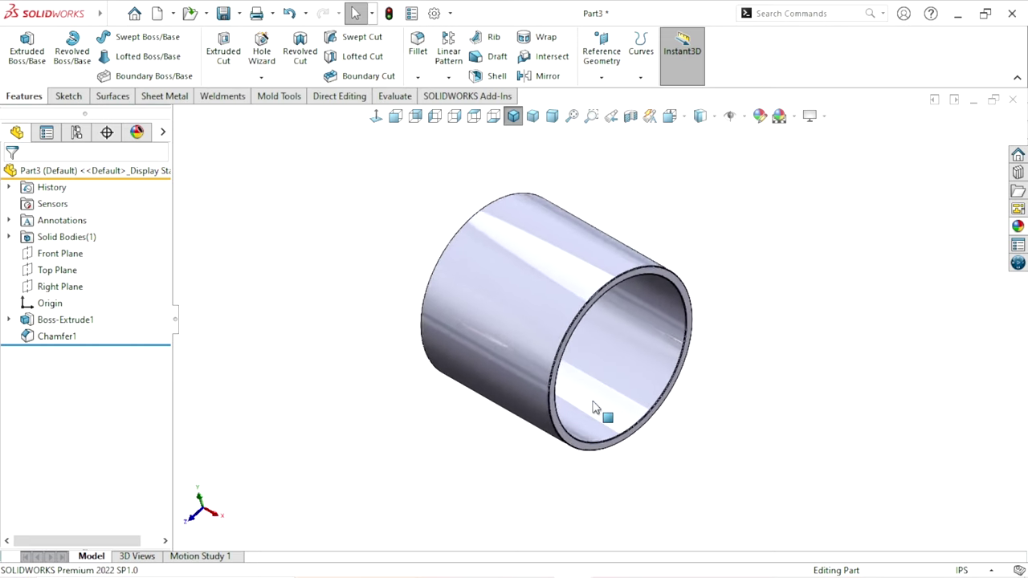
scroll(682, 329, down, 5)
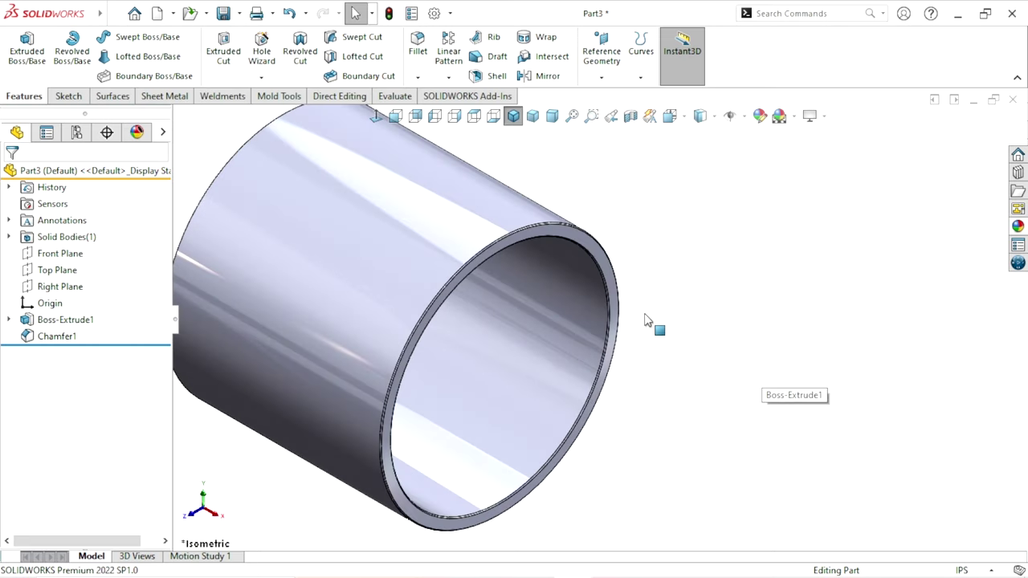
click(596, 252)
click(652, 201)
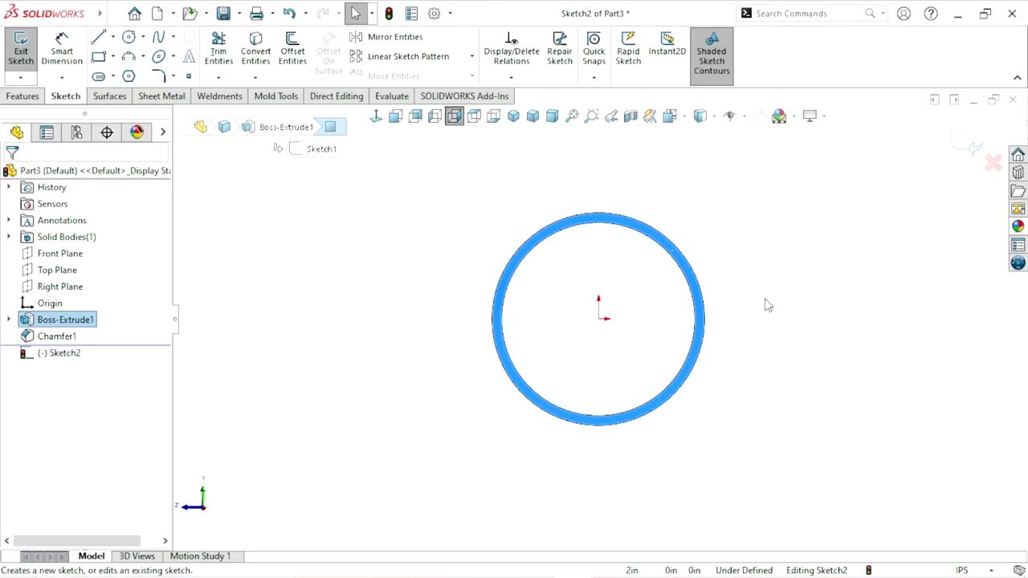
scroll(484, 201, down, 3)
scroll(484, 201, down, 3)
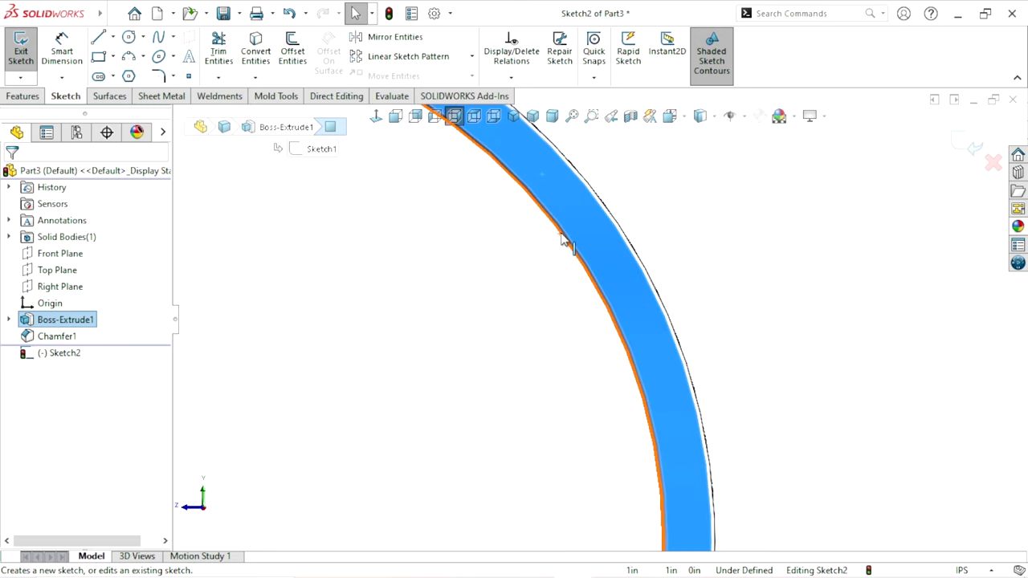
click(488, 290)
click(259, 62)
scroll(348, 378, up, 3)
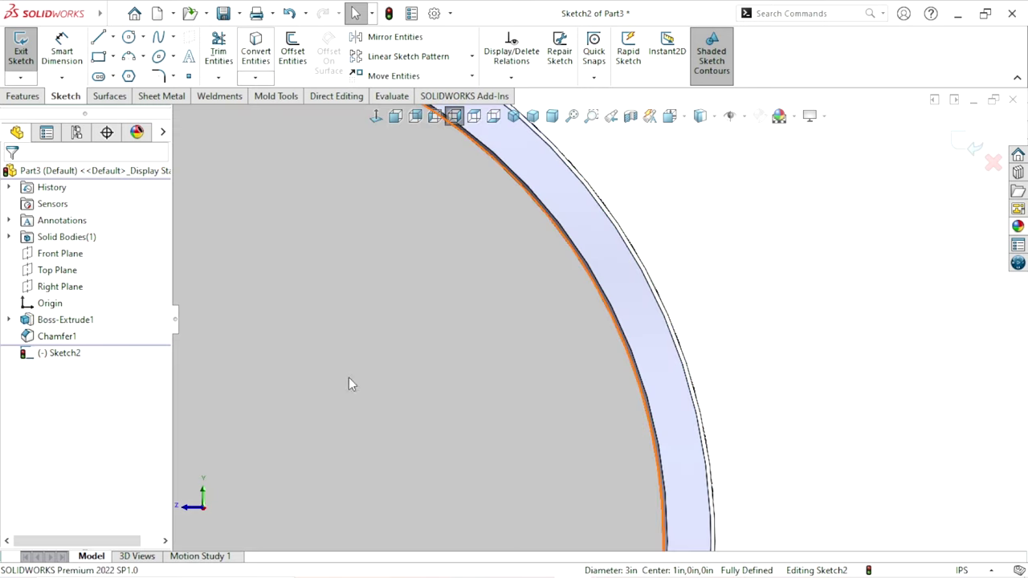
scroll(362, 381, up, 3)
middle_drag(363, 381, 553, 427)
scroll(613, 372, down, 2)
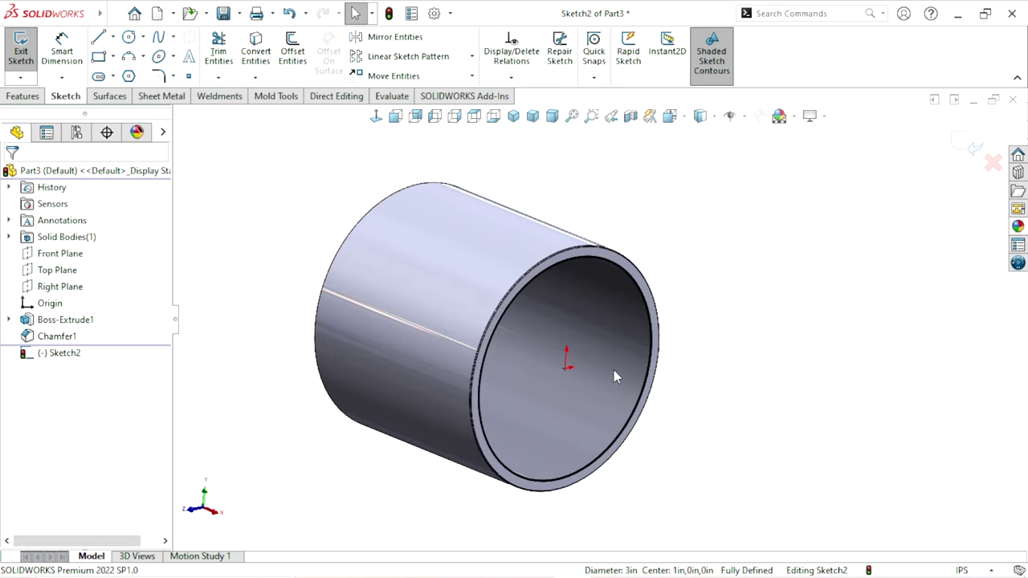
Create a one-revolution clockwise helix with 2.5 in pitch from the converted edge
click(23, 96)
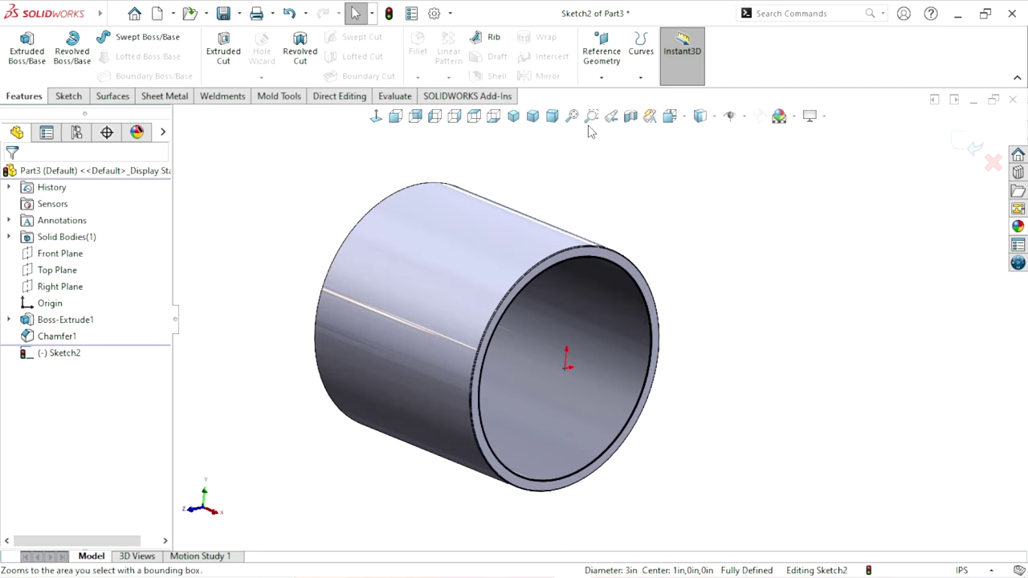
click(641, 78)
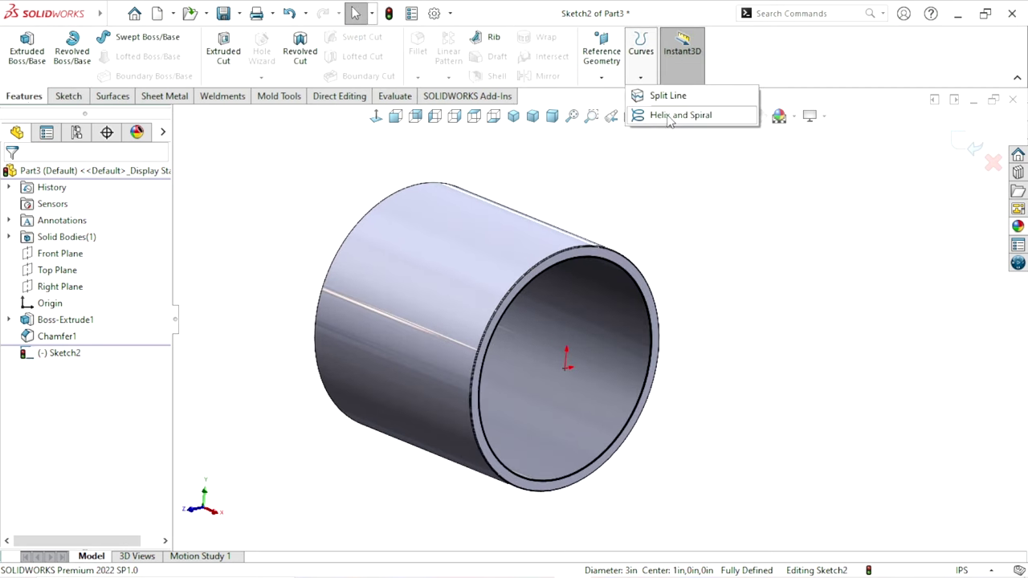
click(679, 115)
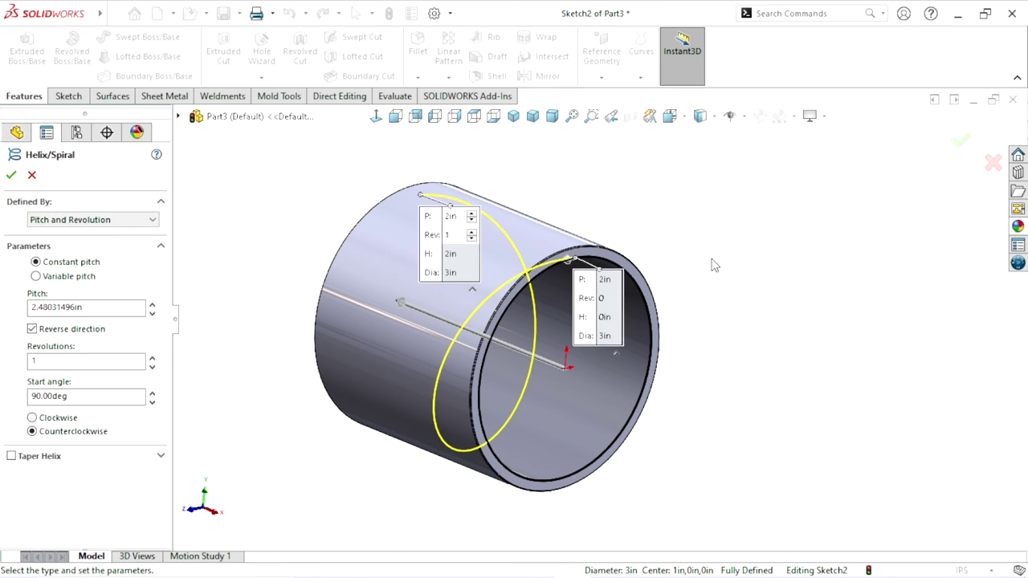
click(114, 224)
click(116, 230)
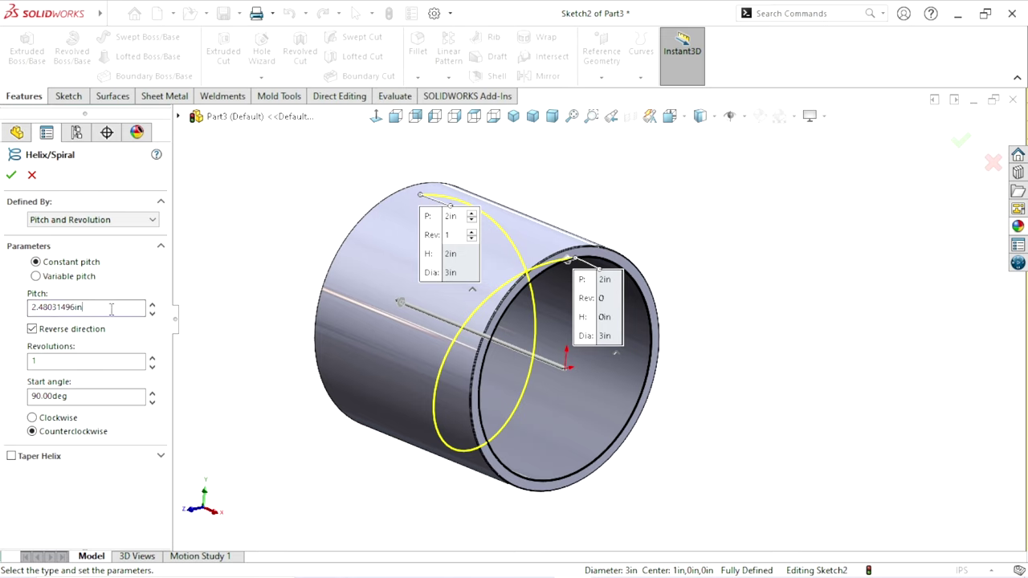
drag(111, 310, 12, 316)
text(2.5)
click(57, 361)
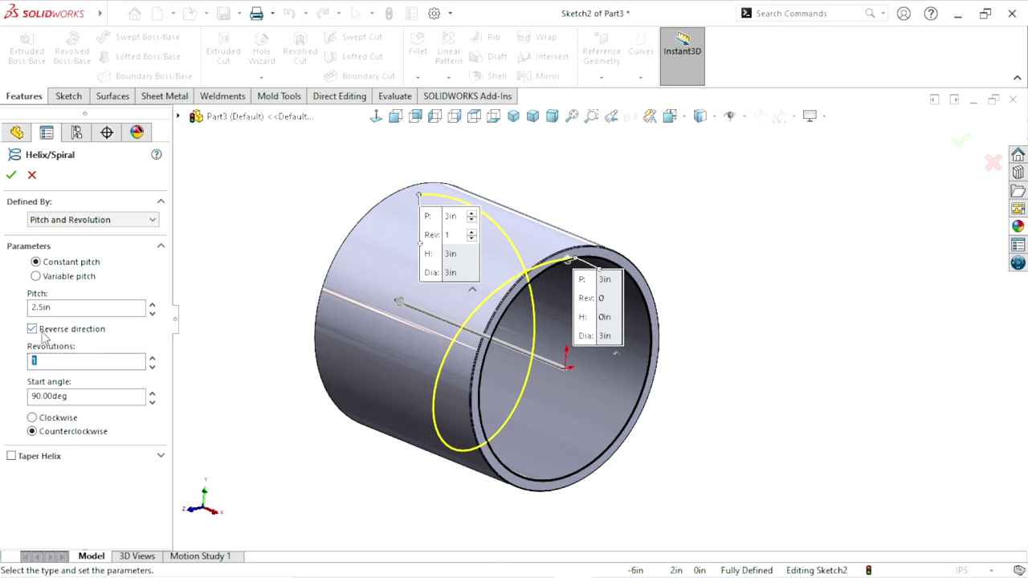
middle_drag(260, 391, 585, 319)
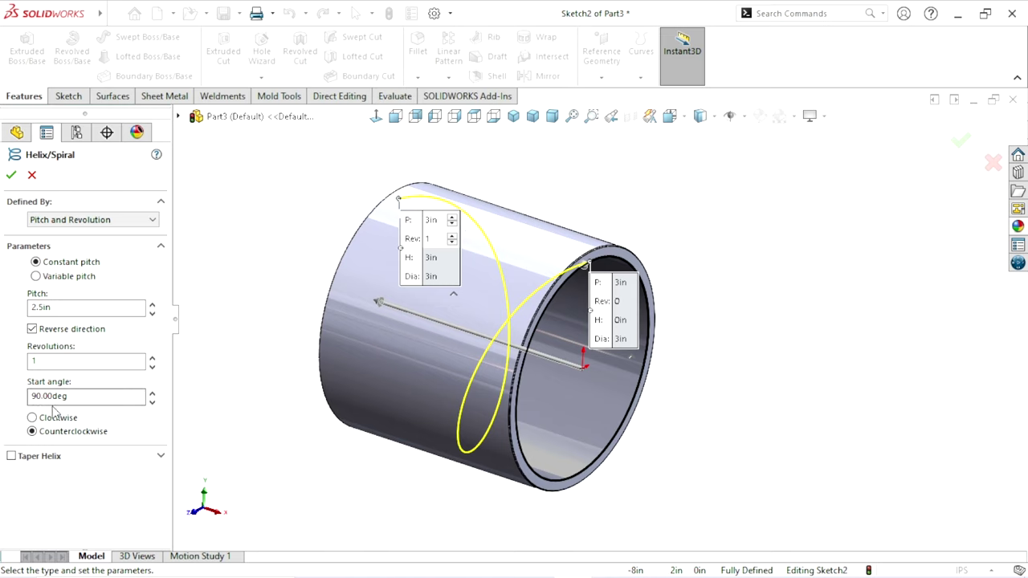
drag(81, 397, 3, 405)
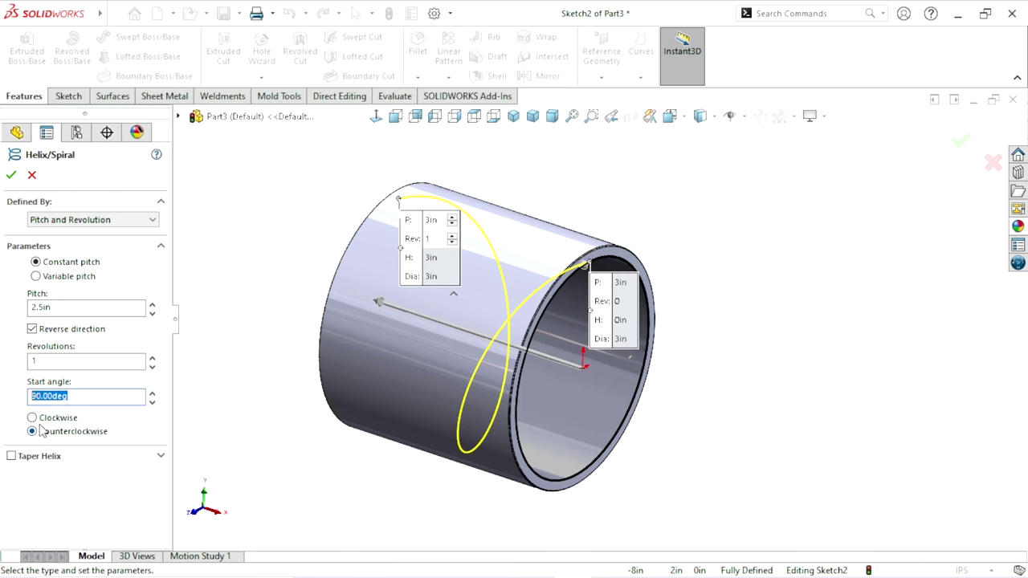
click(33, 417)
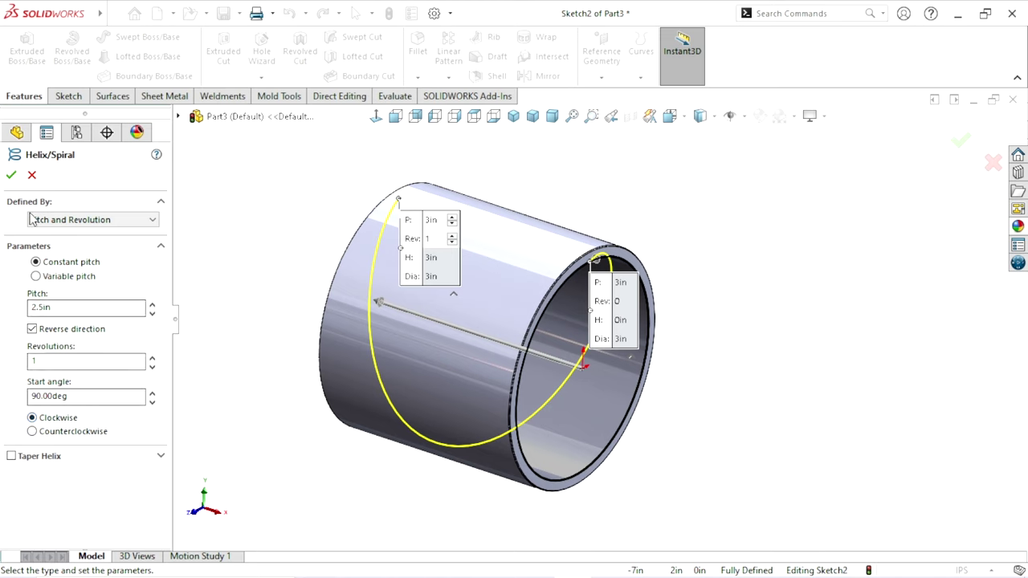
click(12, 174)
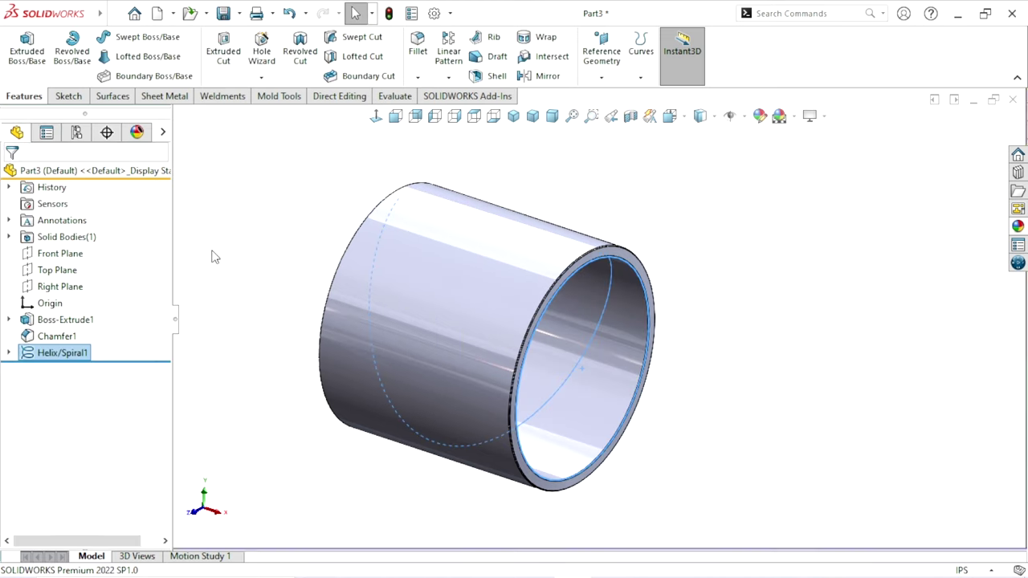
Start a new sketch on the tube's front ring face
scroll(367, 339, up, 3)
click(707, 372)
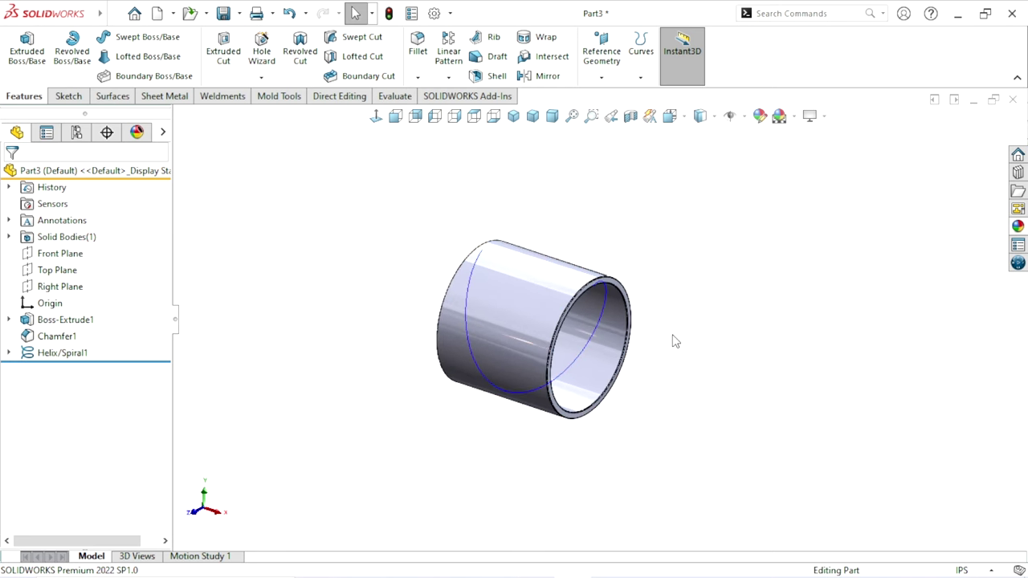
scroll(703, 322, down, 2)
scroll(700, 337, down, 2)
scroll(609, 300, down, 2)
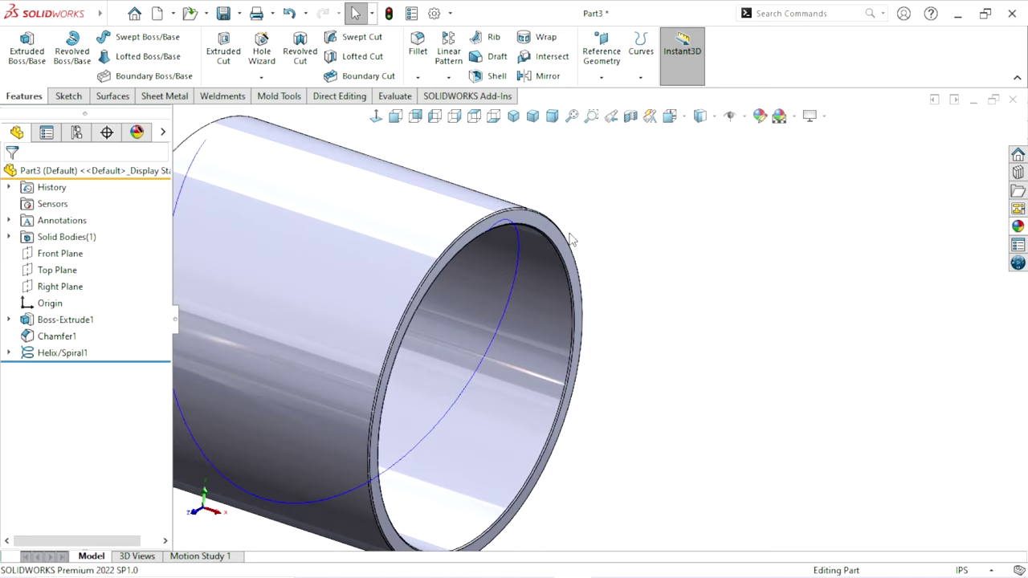
click(572, 238)
click(614, 186)
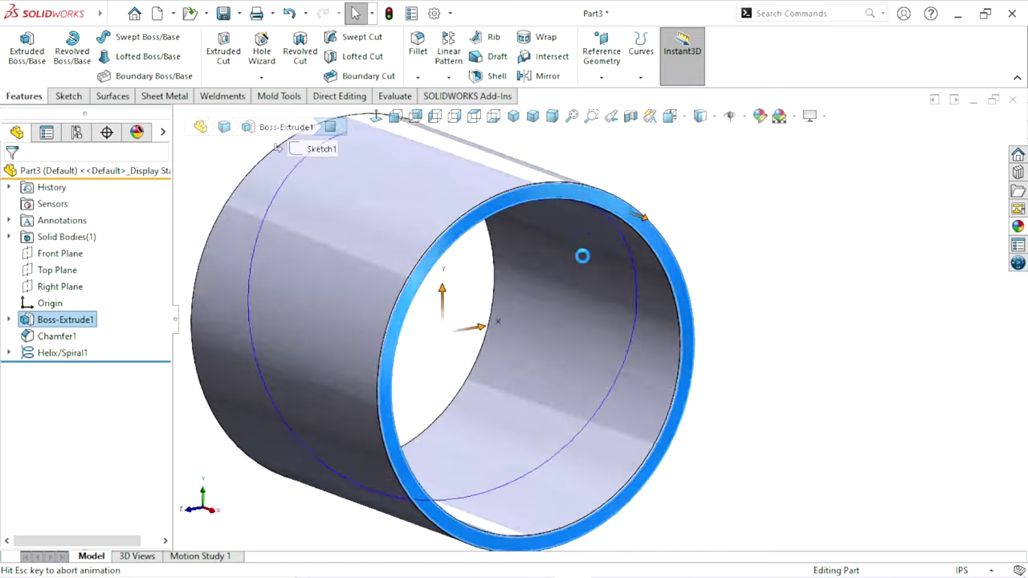
scroll(670, 263, down, 3)
scroll(657, 262, down, 3)
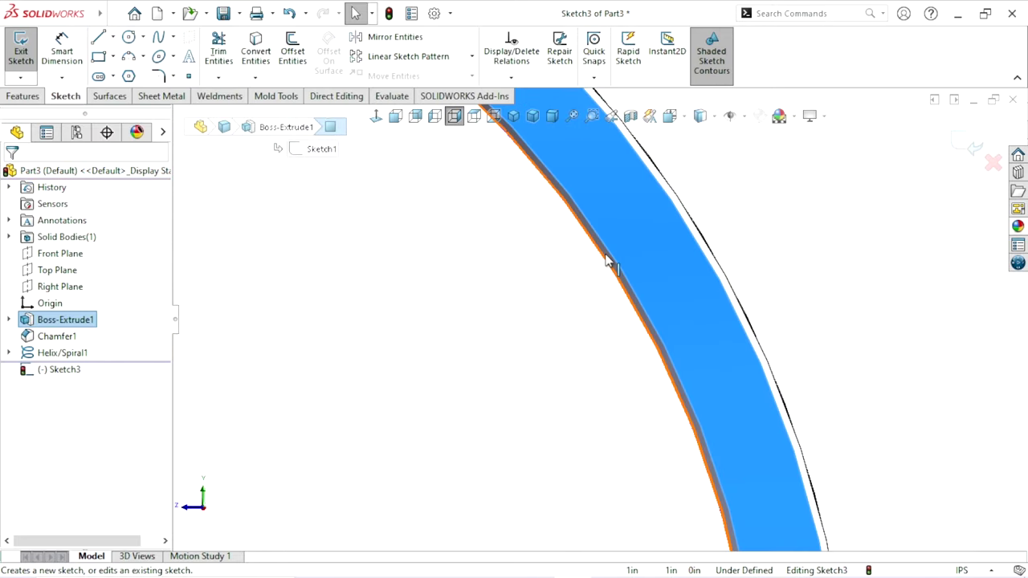
key(Escape)
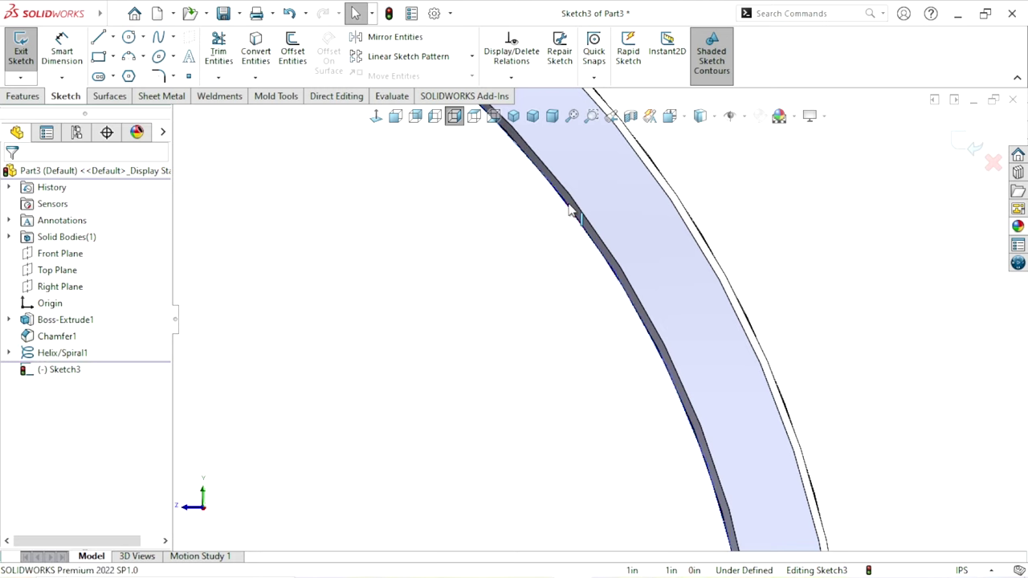
Use the 3 in inner circular edge to begin a second Helix/Spiral in isometric view
click(570, 211)
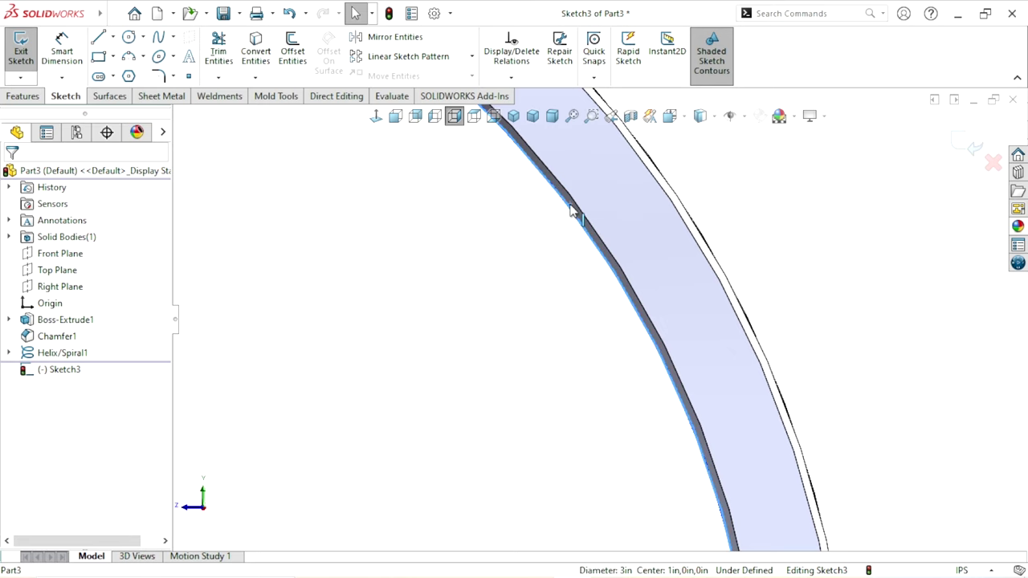
key(f)
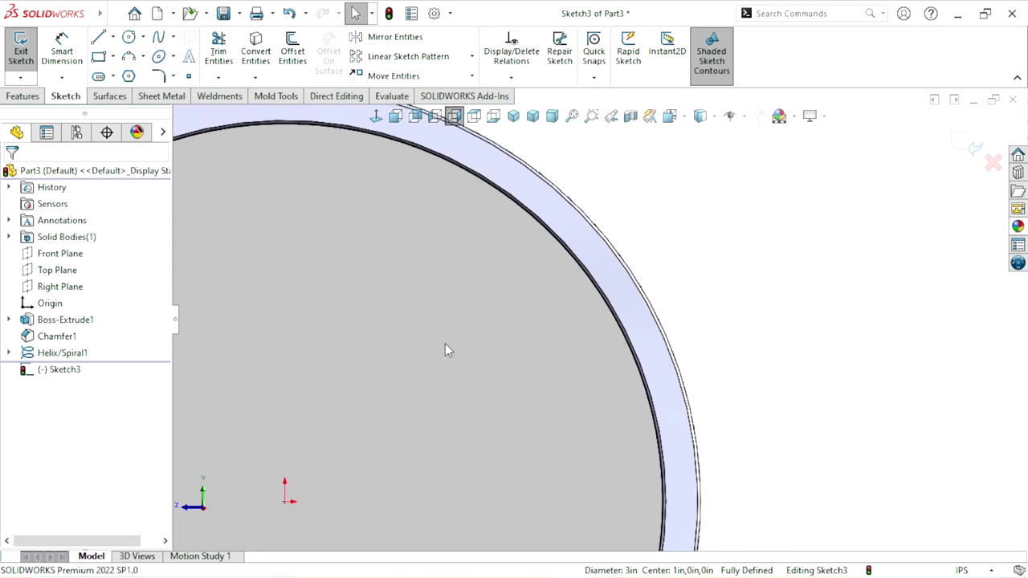
key(ctrl+7)
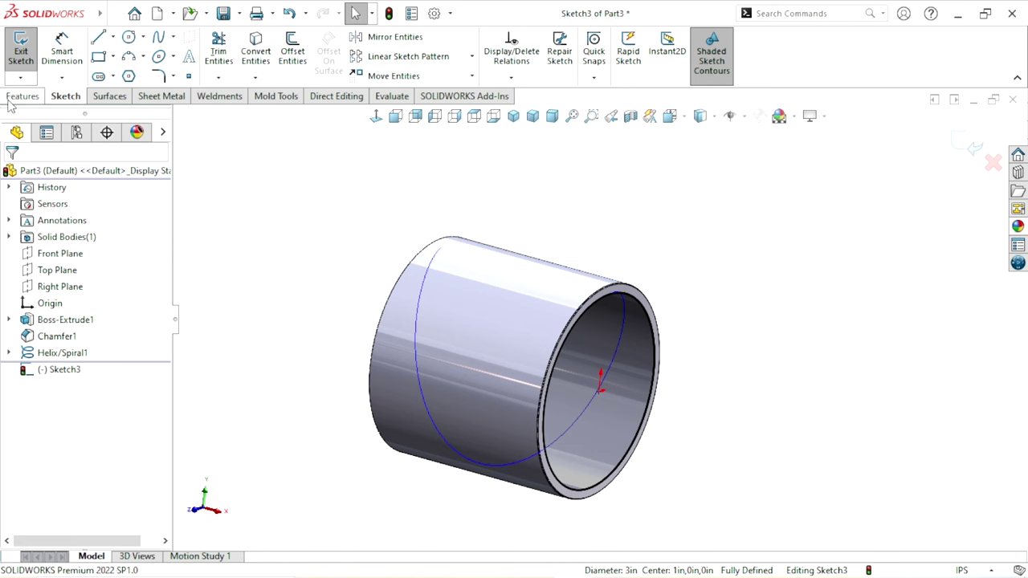
click(23, 95)
click(640, 79)
click(652, 115)
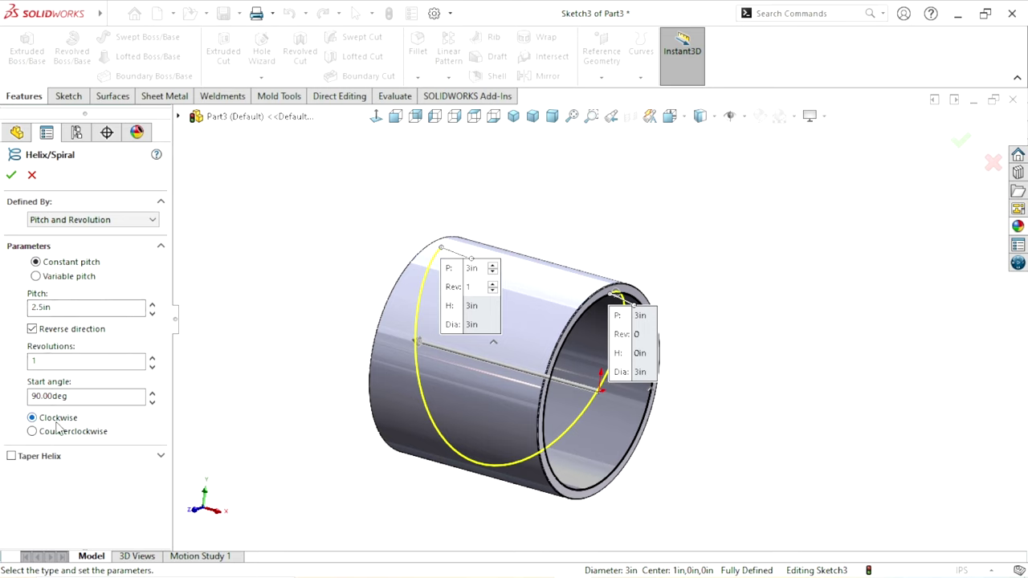
Make the second helix counterclockwise and create it, crossing the first helix
click(31, 432)
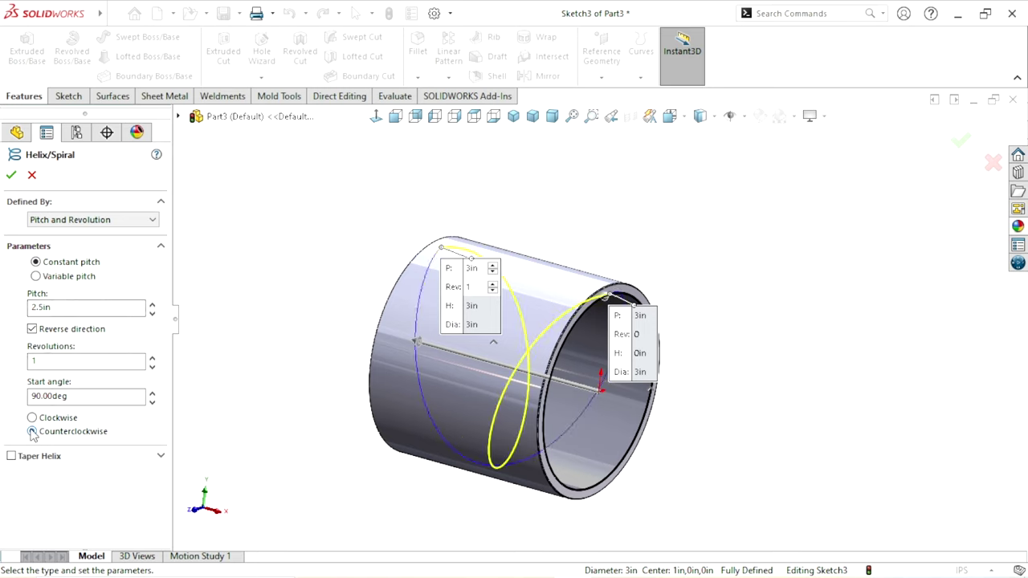
click(11, 174)
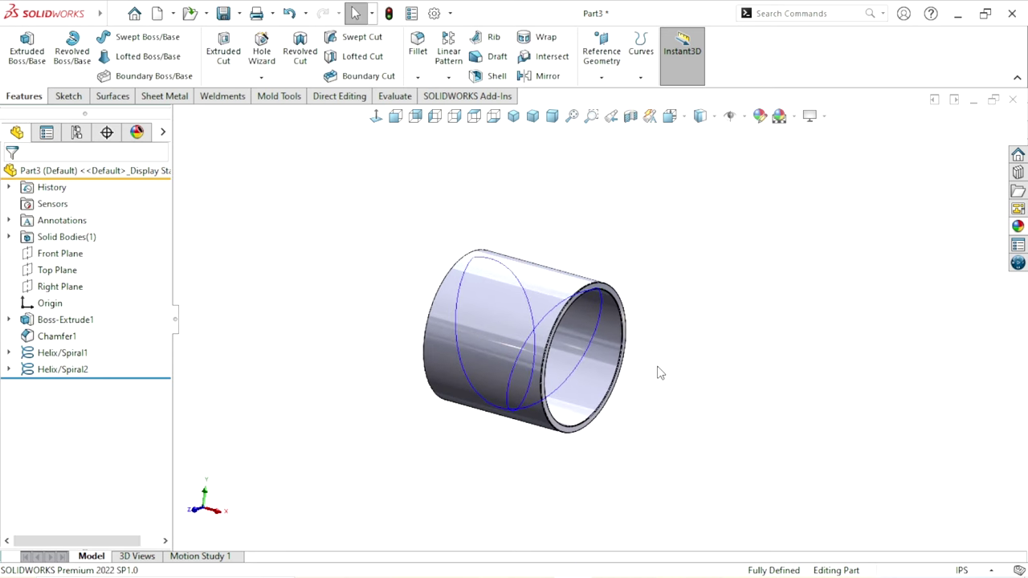
mouse_move(659, 370)
middle_down()
mouse_move(600, 335)
mouse_move(570, 244)
mouse_move(596, 412)
mouse_move(621, 427)
mouse_move(683, 357)
middle_up()
scroll(683, 357, down, 2)
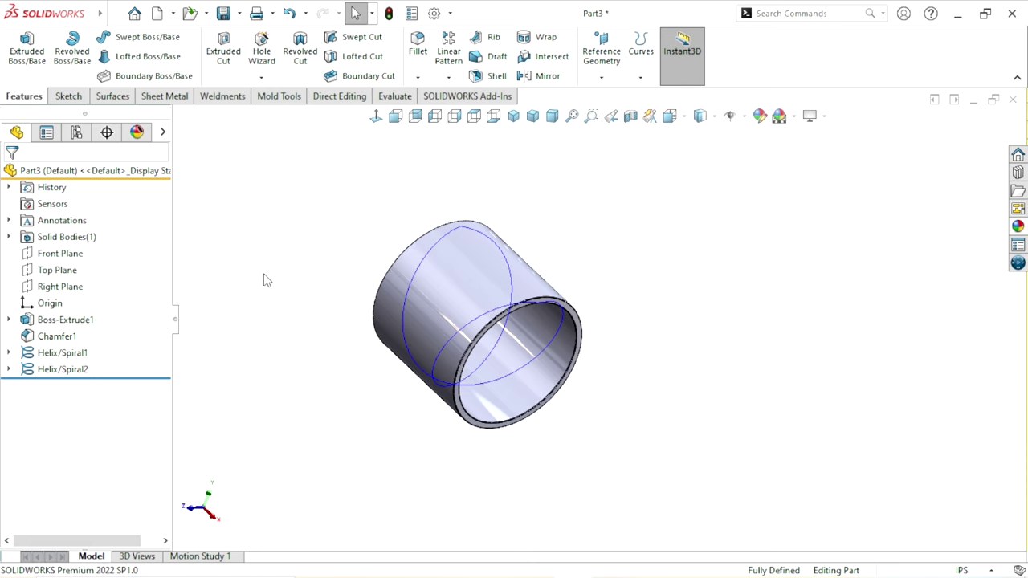
Draw a small circle to the right of the tube on the Front Plane
click(66, 254)
click(84, 234)
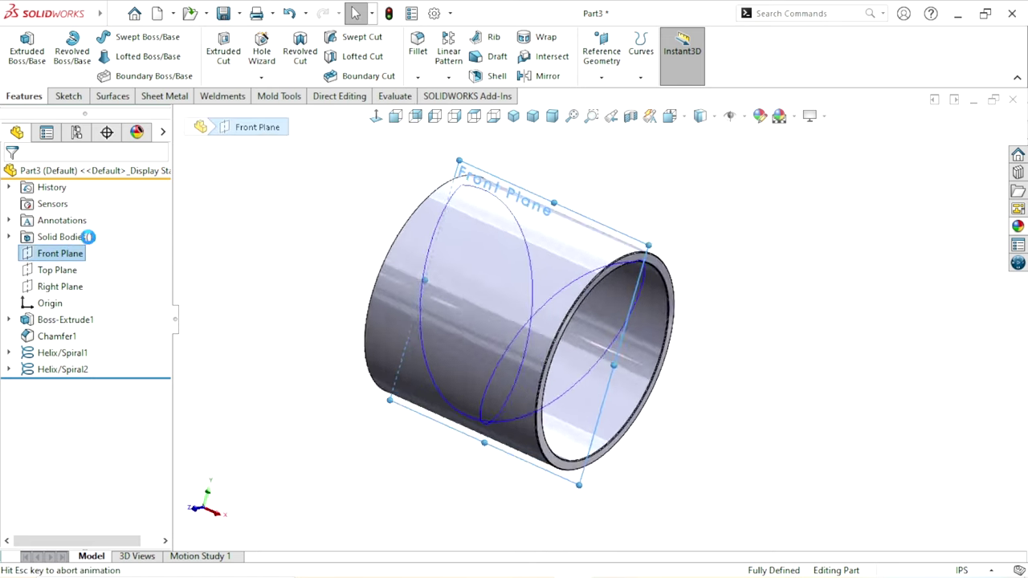
scroll(703, 311, down, 2)
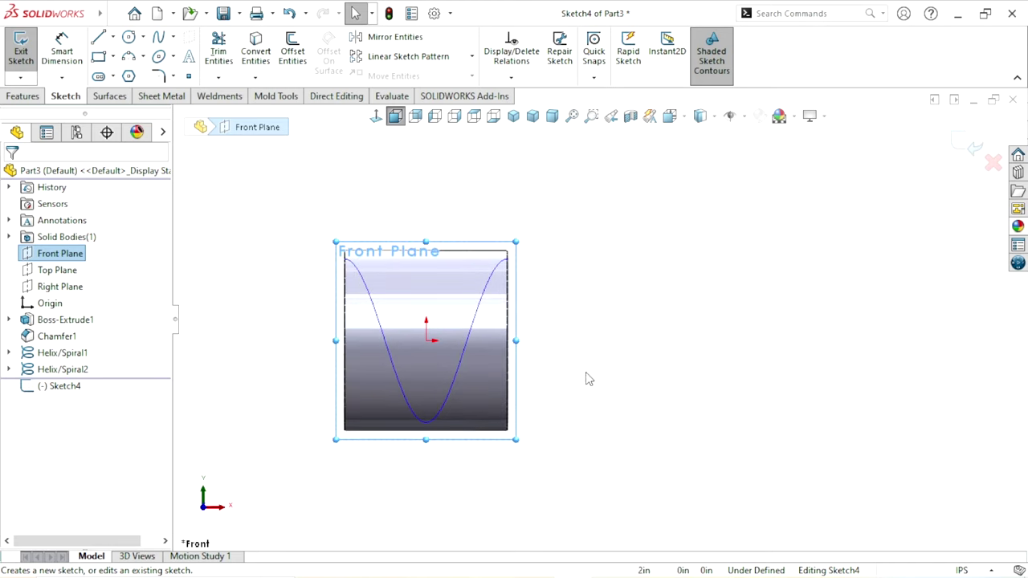
click(128, 38)
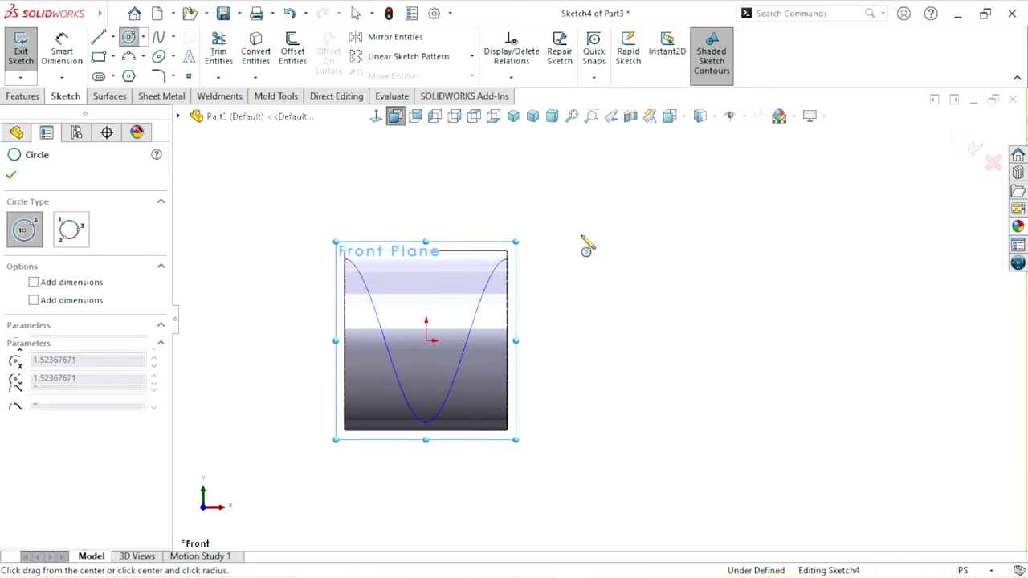
drag(568, 240, 592, 240)
Dimension the small circle's diameter to 0.10 in
click(62, 50)
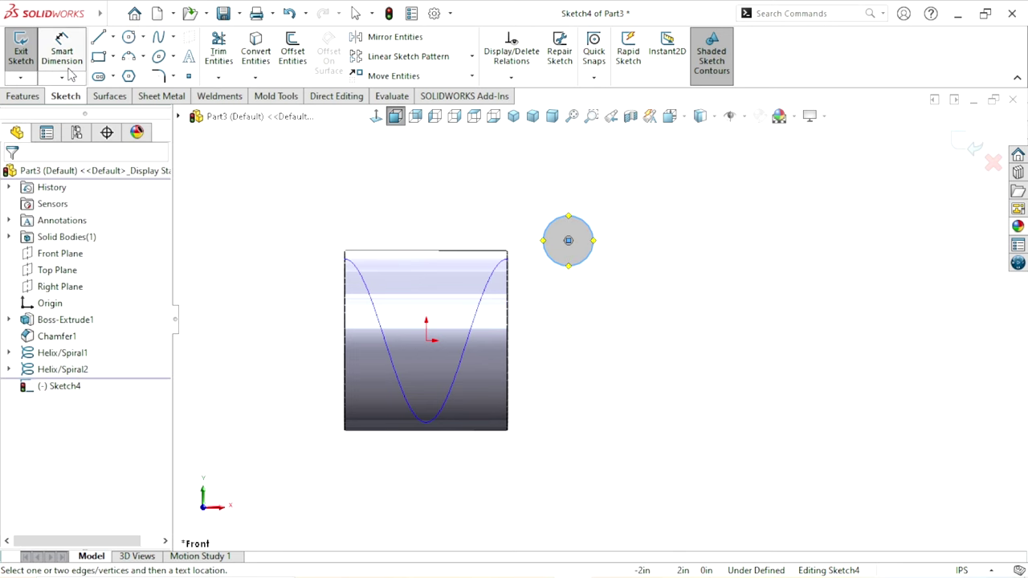
click(594, 245)
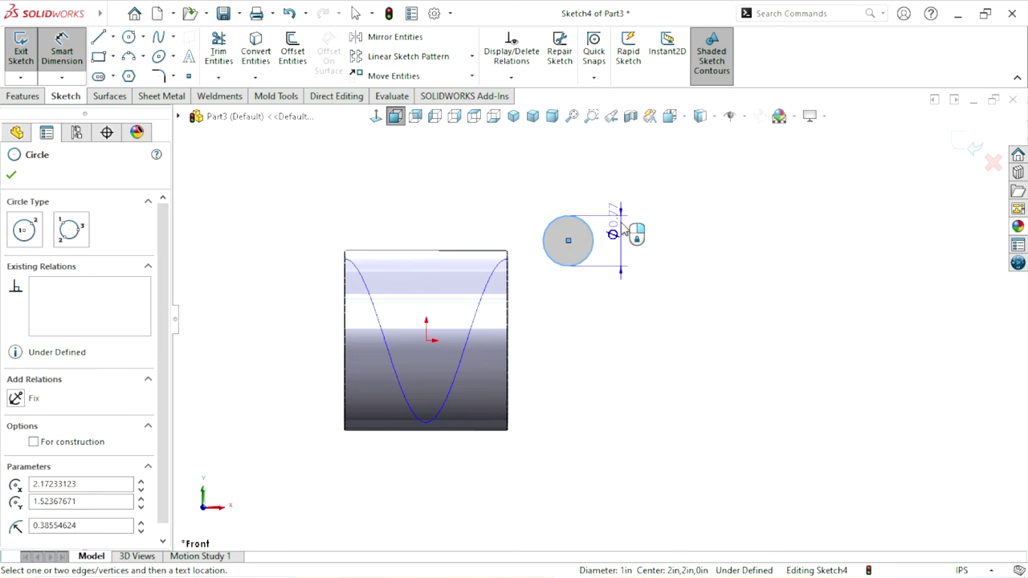
click(624, 228)
text(0.)
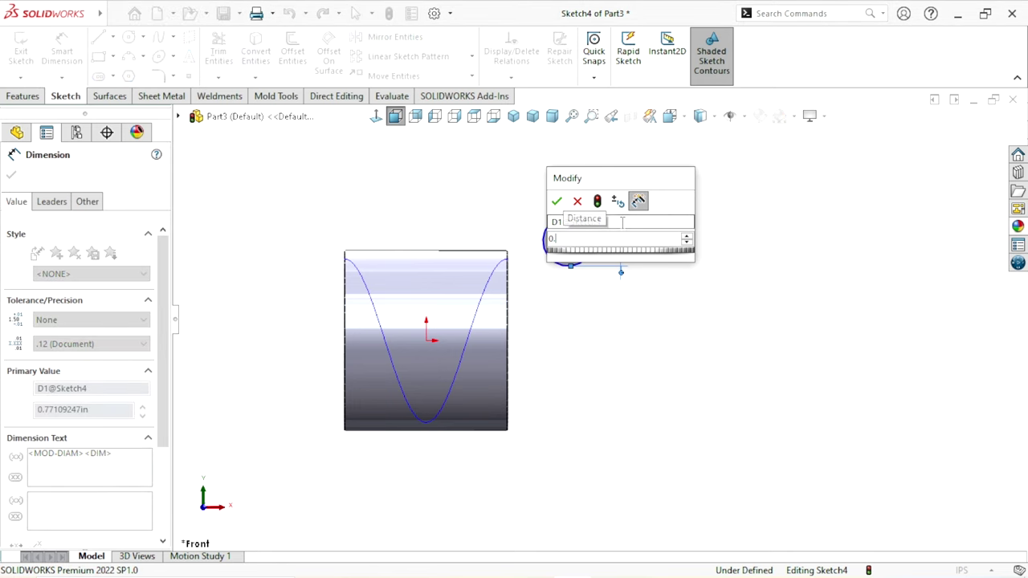
text(1)
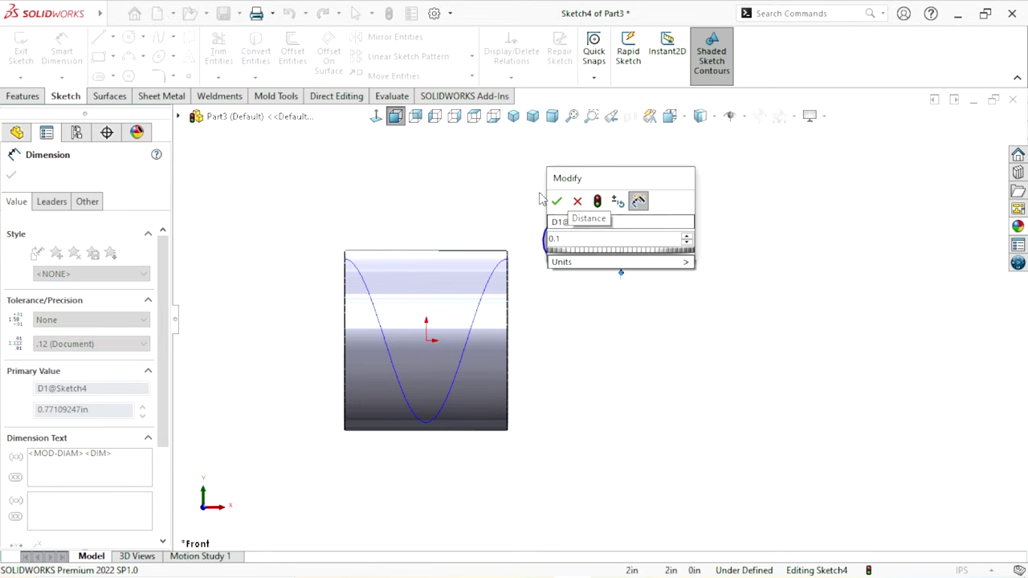
click(555, 200)
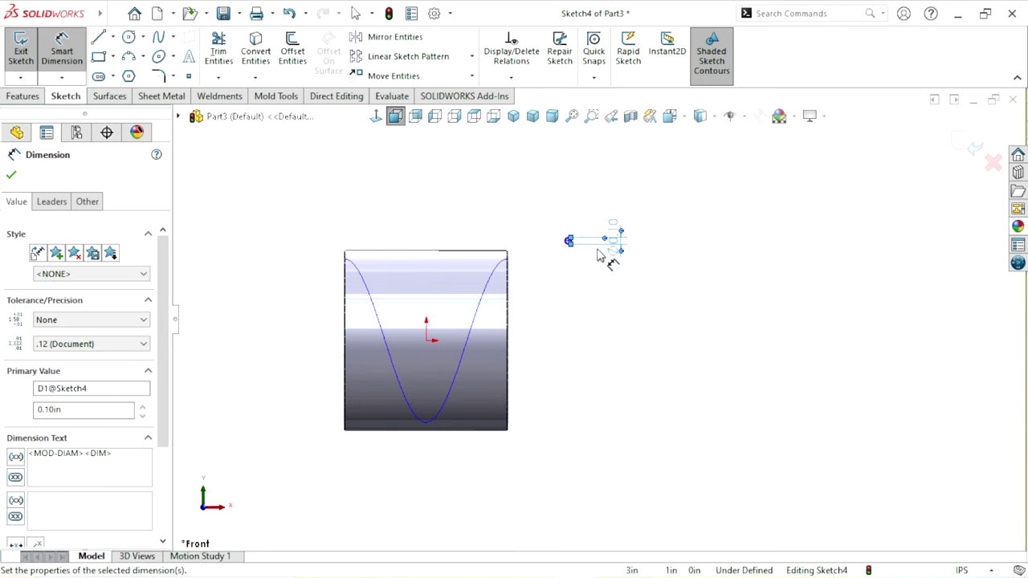
scroll(625, 250, down, 2)
scroll(625, 250, down, 1)
click(604, 359)
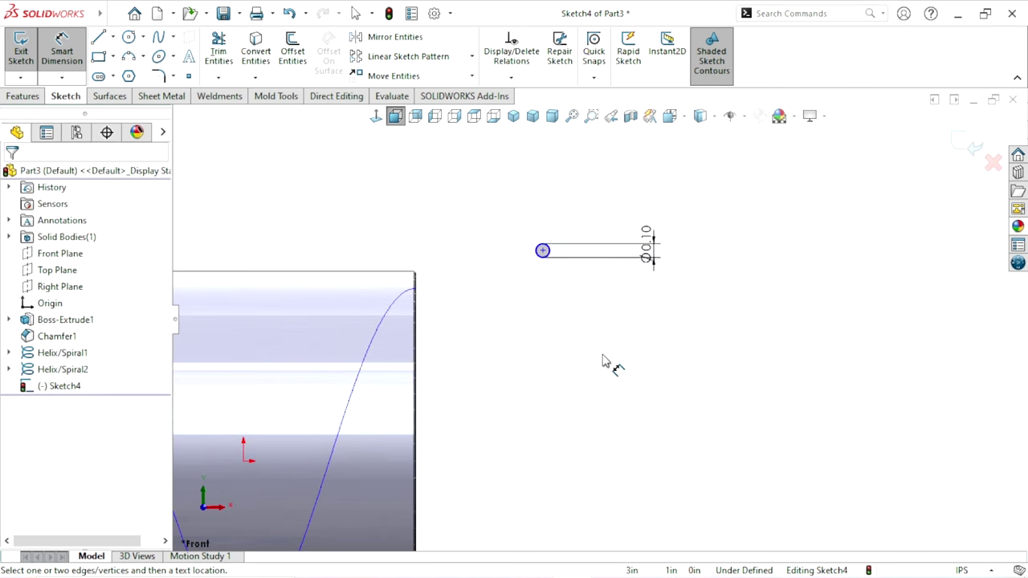
Pierce the small circle's centre onto the tube's end edge, then exit Sketch4
middle_drag(604, 362, 583, 336)
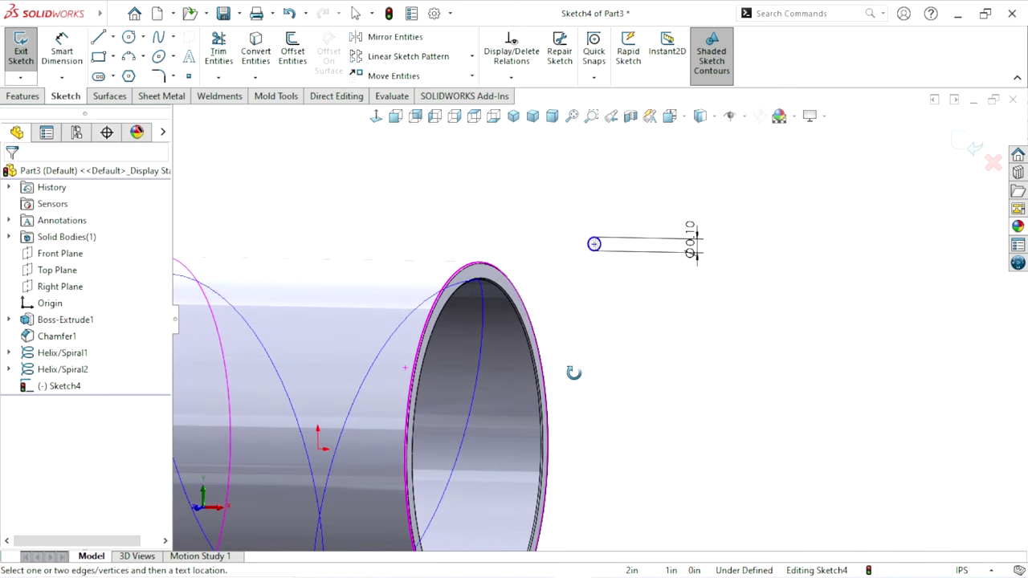
scroll(583, 335, up, 2)
scroll(576, 308, down, 1)
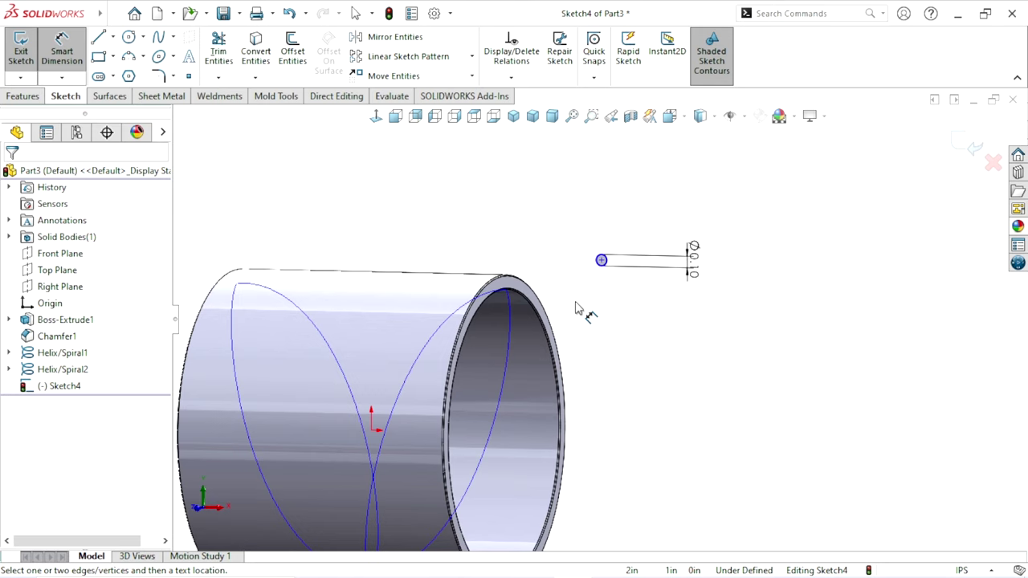
key(Escape)
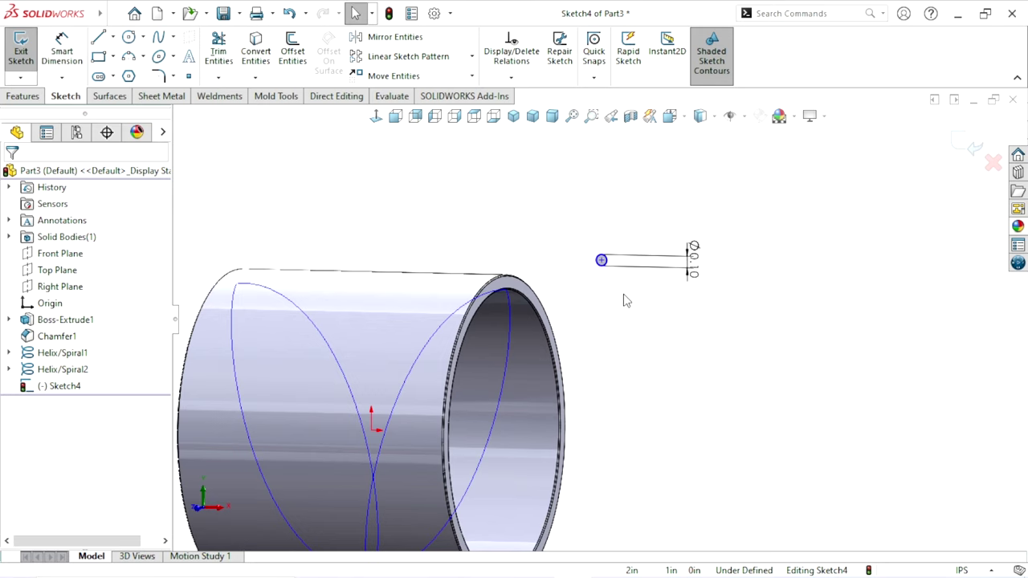
scroll(622, 298, down, 3)
click(580, 239)
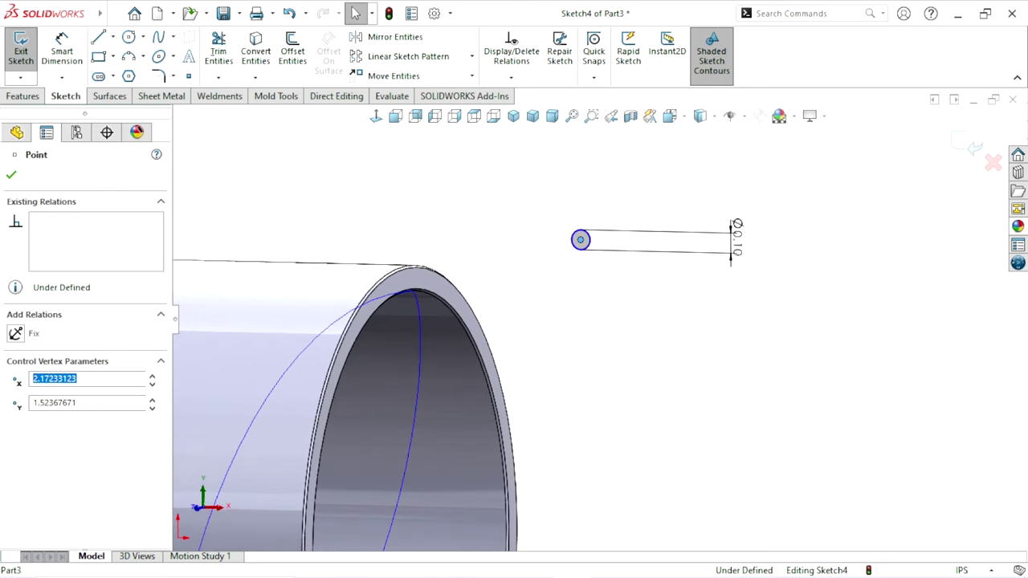
key(Escape)
ctrl+click(440, 327)
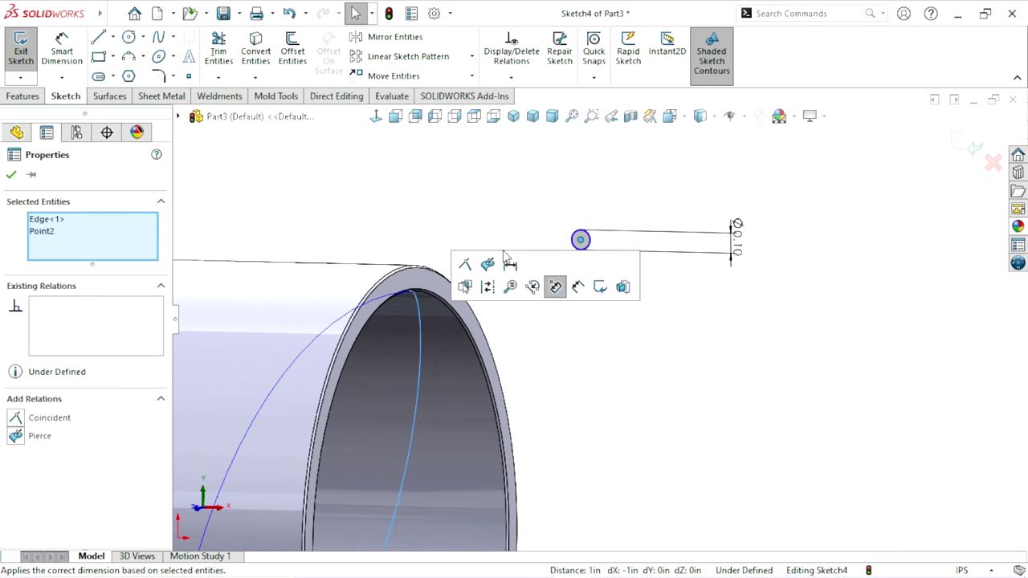
click(517, 295)
key(Escape)
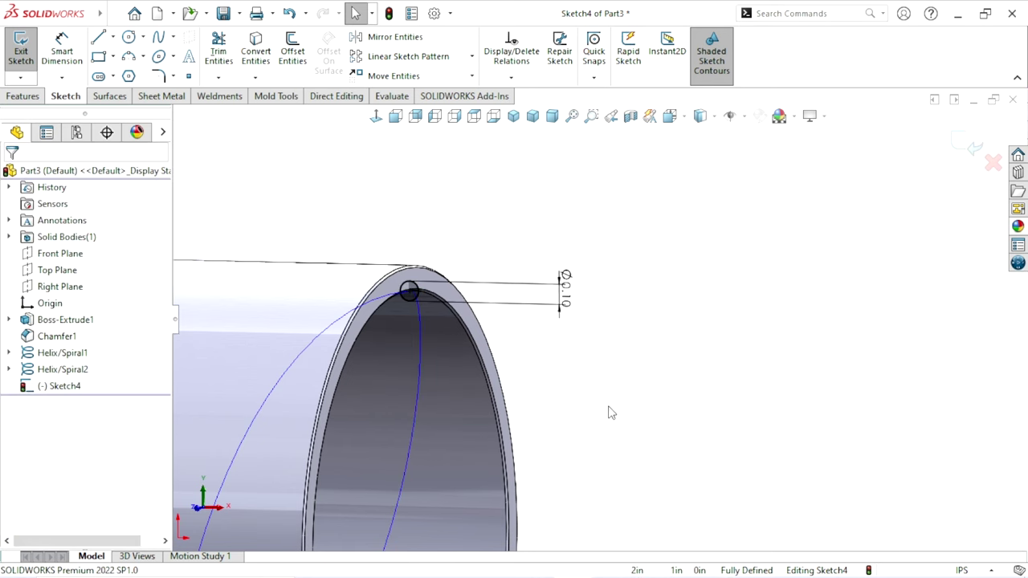
click(972, 150)
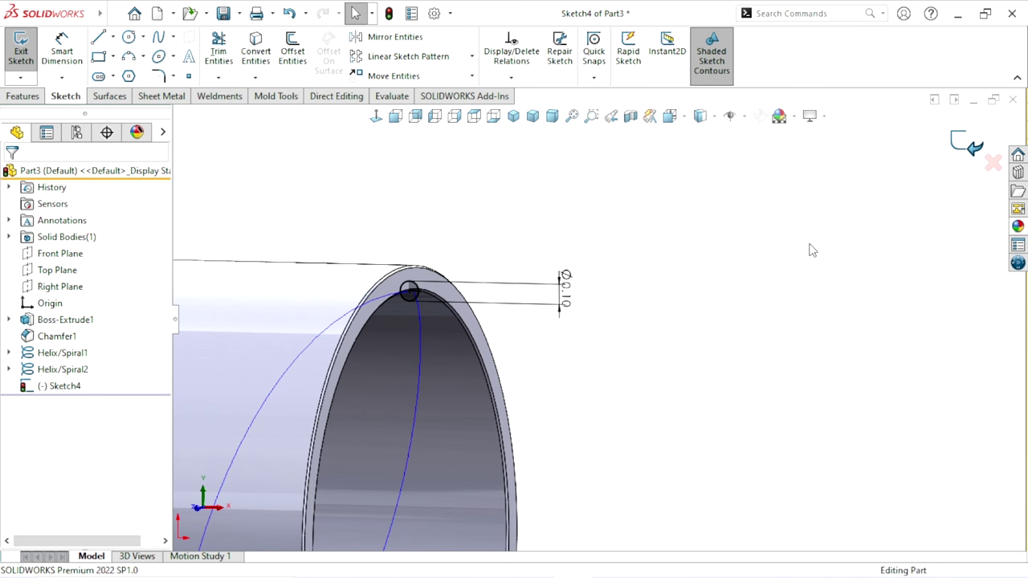
click(680, 351)
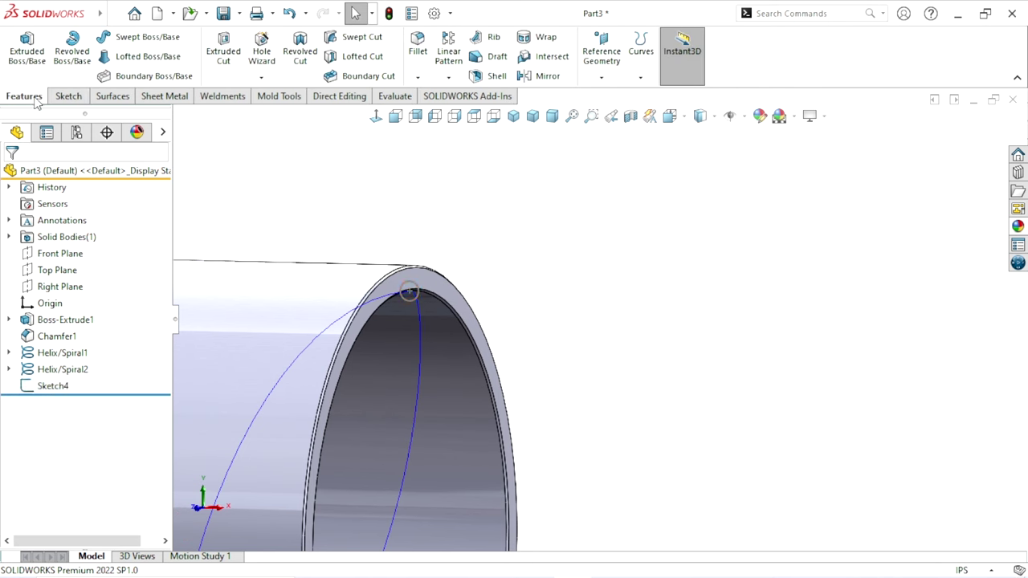
Set up a swept cut with Sketch4 as profile and Helix/Spiral1 as path, then check the groove preview
click(357, 37)
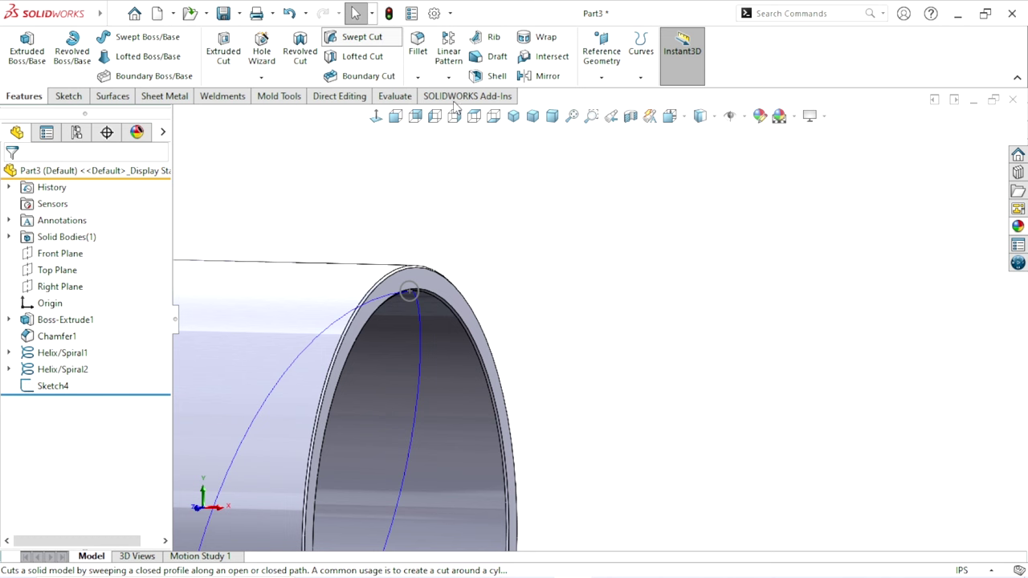
click(413, 307)
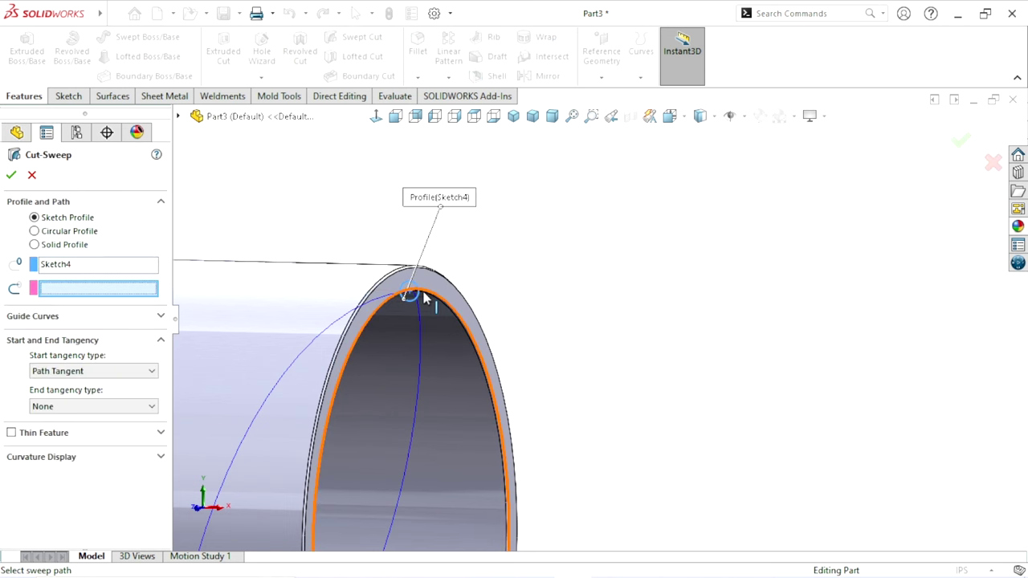
click(89, 269)
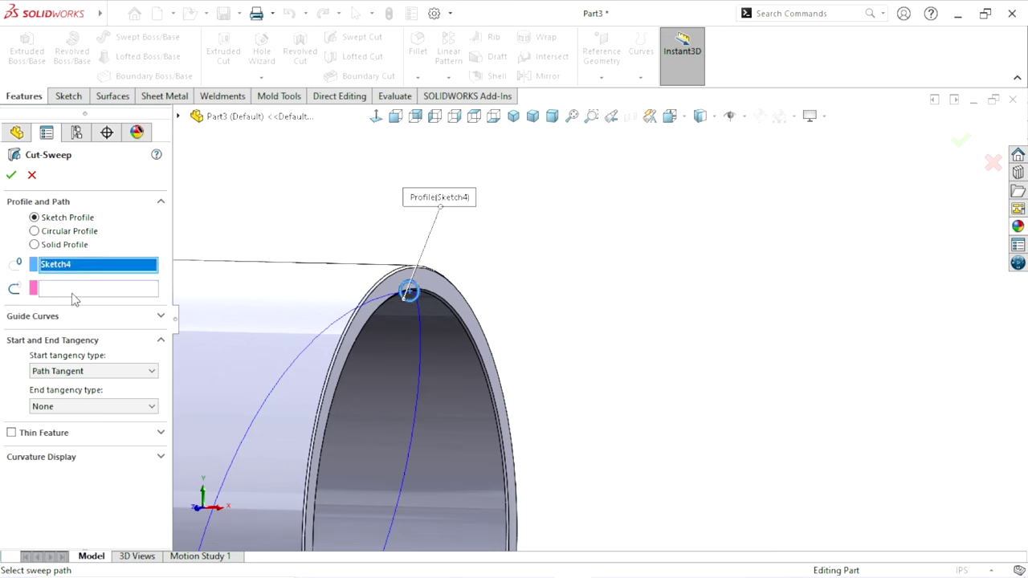
click(97, 289)
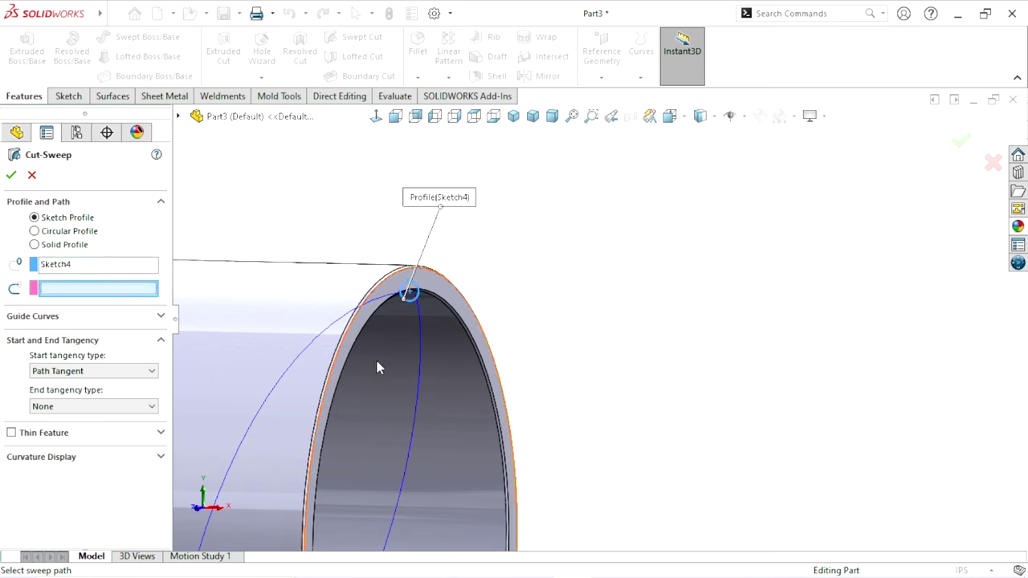
click(417, 339)
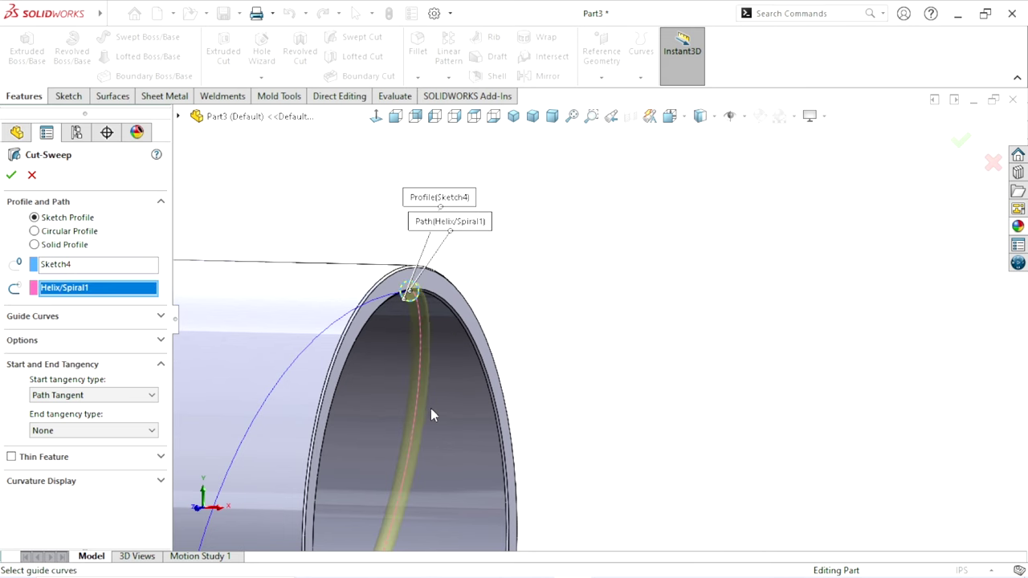
mouse_move(431, 411)
middle_down()
mouse_move(475, 374)
mouse_move(500, 385)
middle_up()
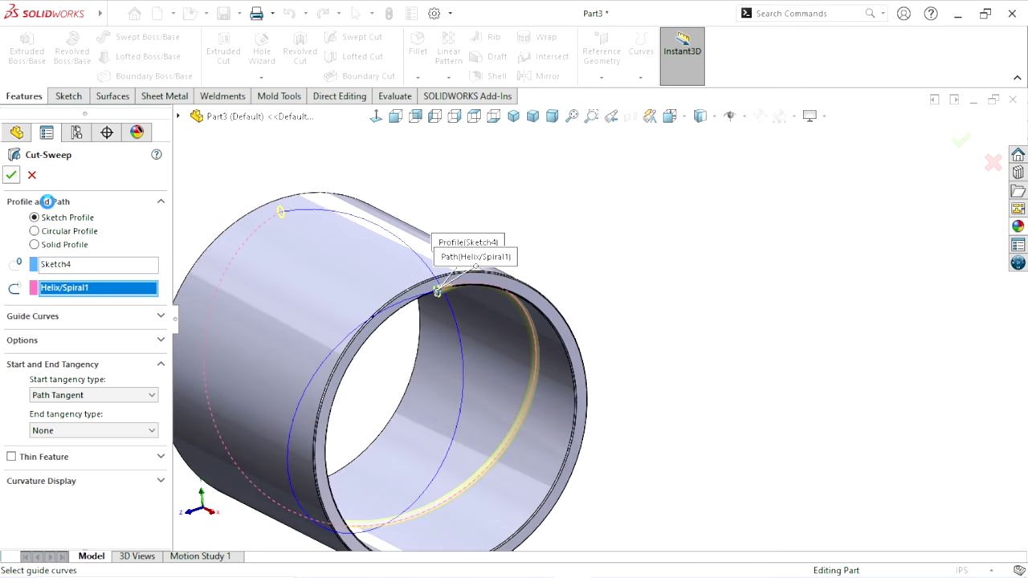
scroll(679, 399, up, 3)
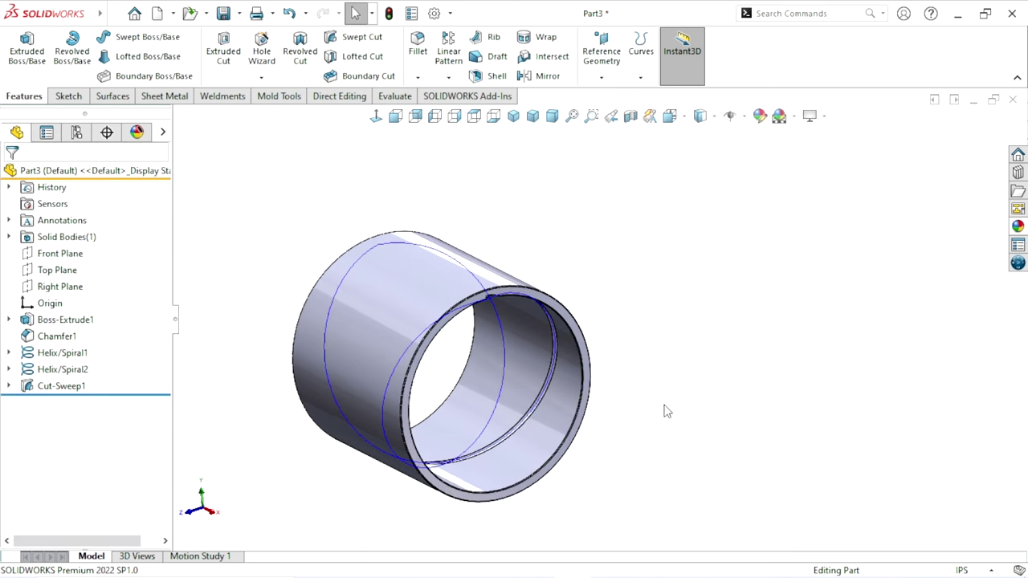
scroll(603, 351, up, 2)
scroll(493, 475, down, 2)
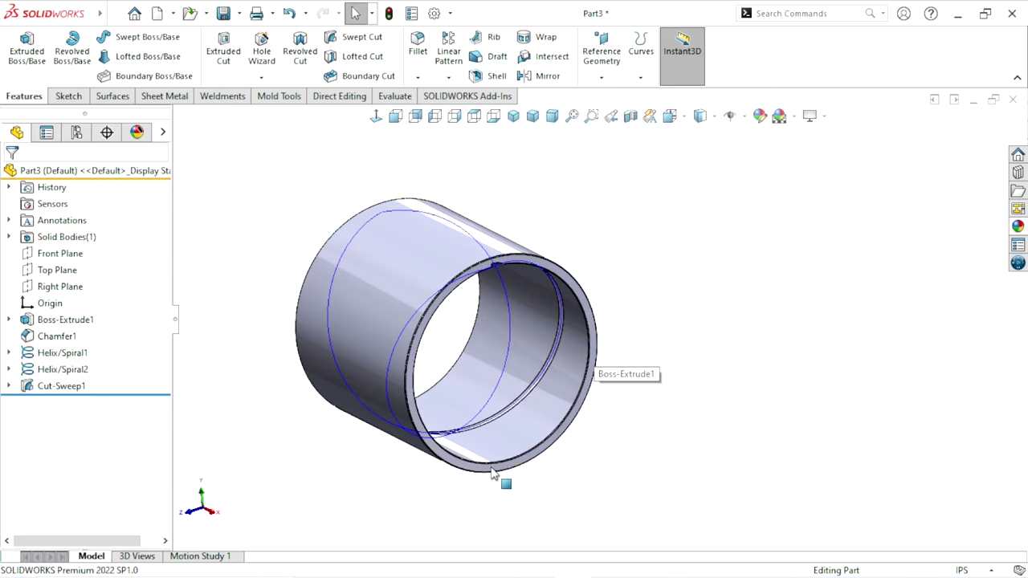
scroll(393, 538, down, 2)
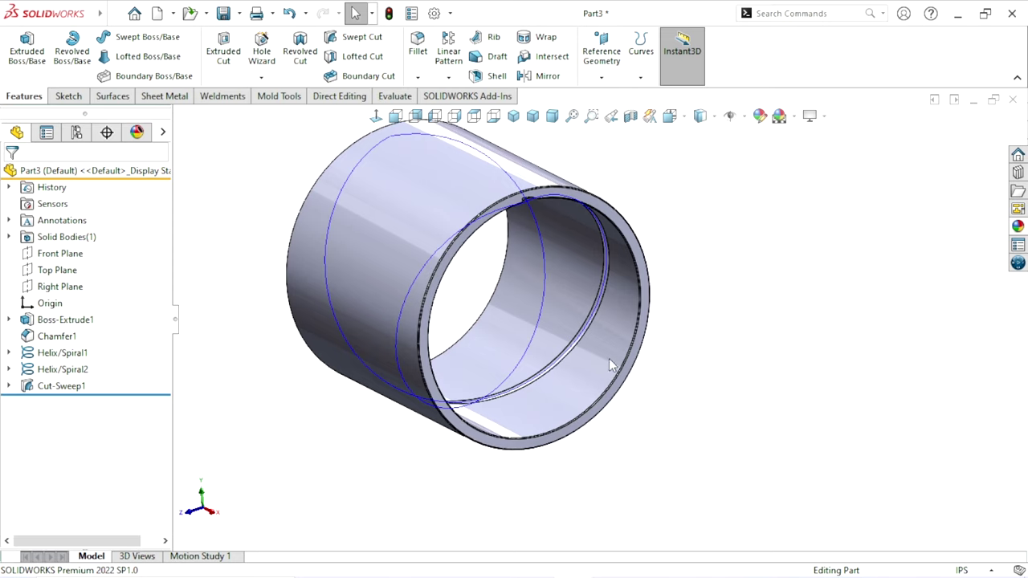
scroll(663, 351, up, 2)
scroll(635, 305, down, 2)
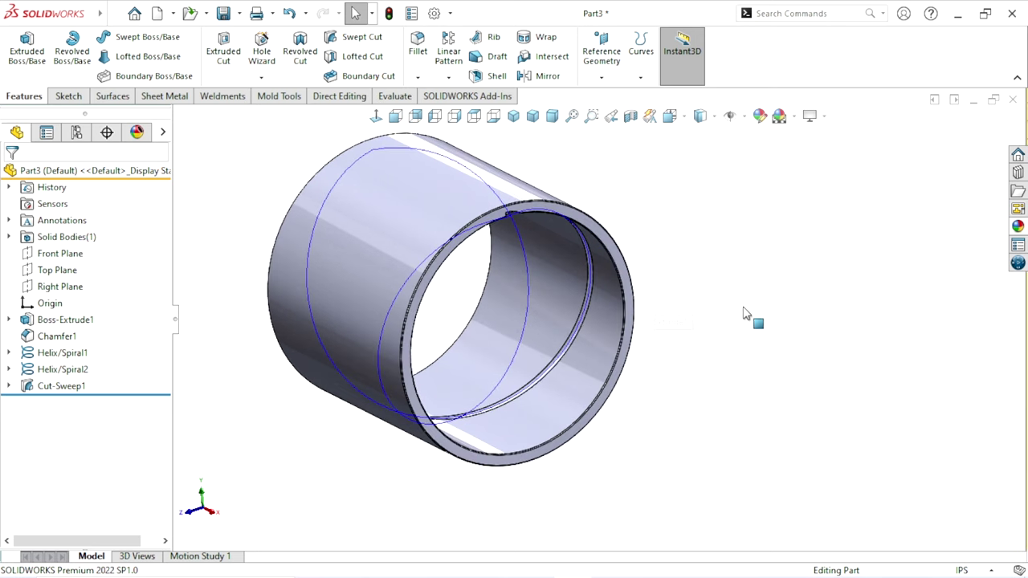
On the Front Plane, convert Sketch4's small circle into a new sketch and exit it
click(61, 253)
click(71, 230)
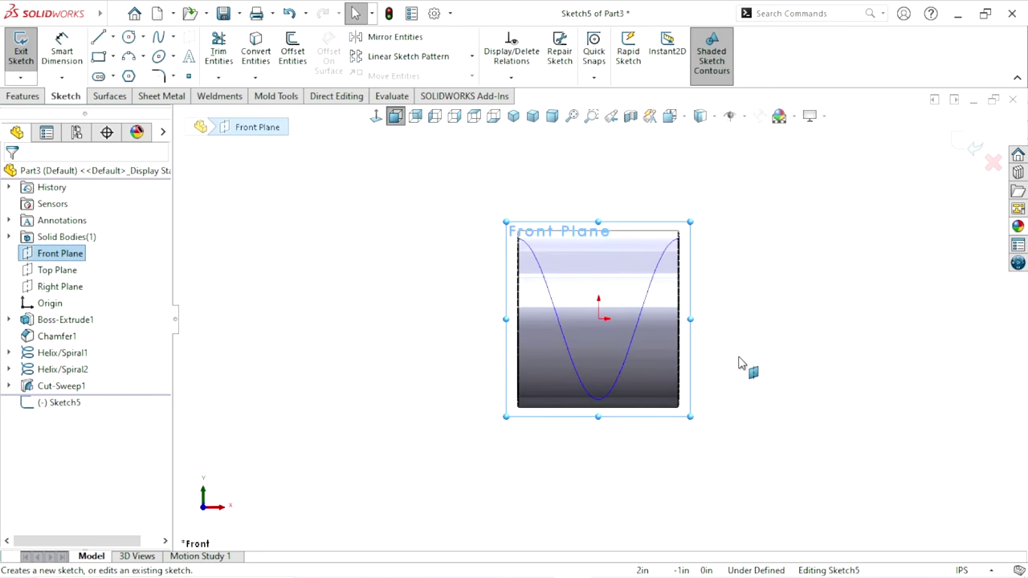
scroll(771, 321, down, 2)
click(9, 386)
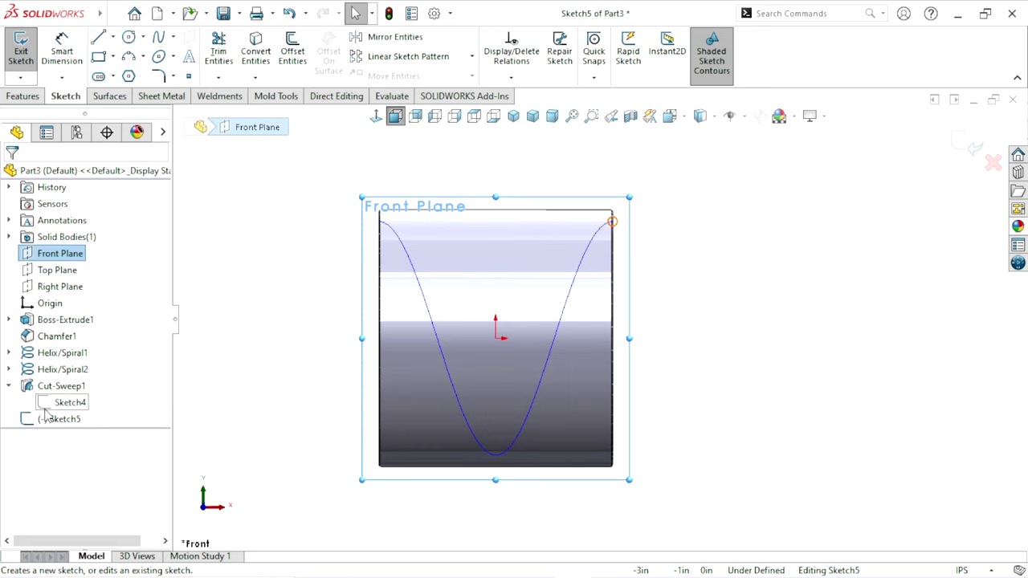
click(50, 407)
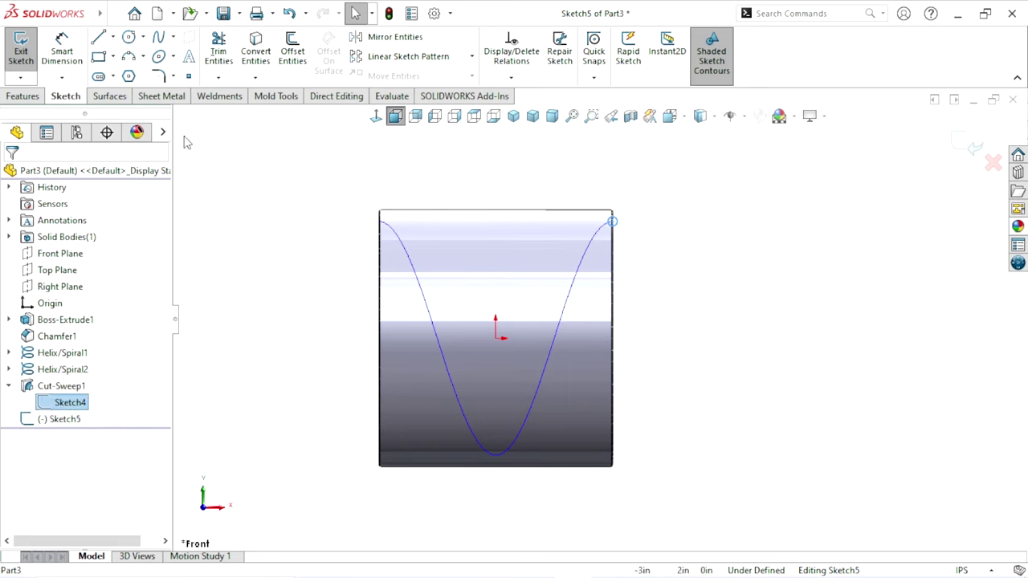
click(255, 49)
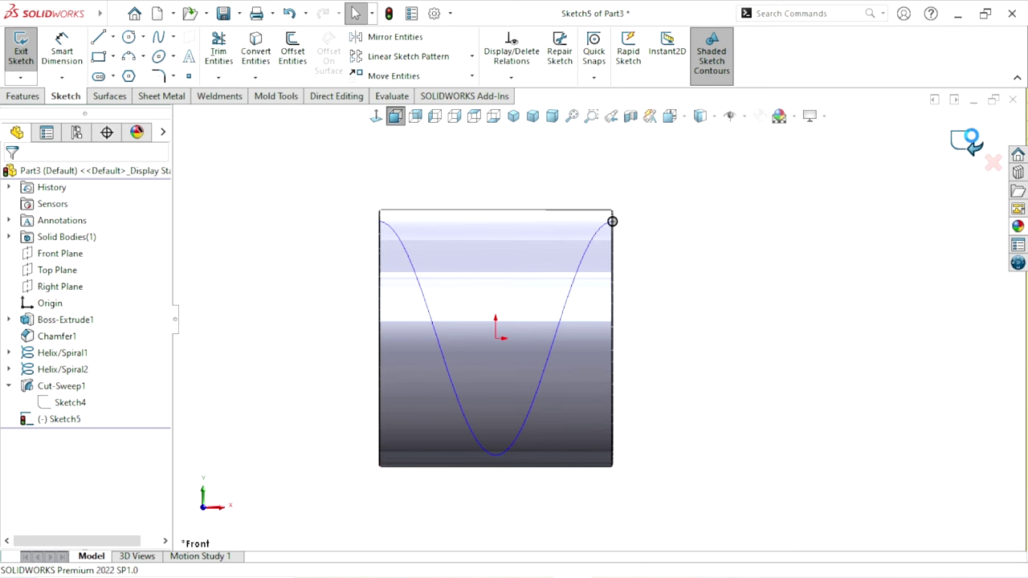
click(973, 148)
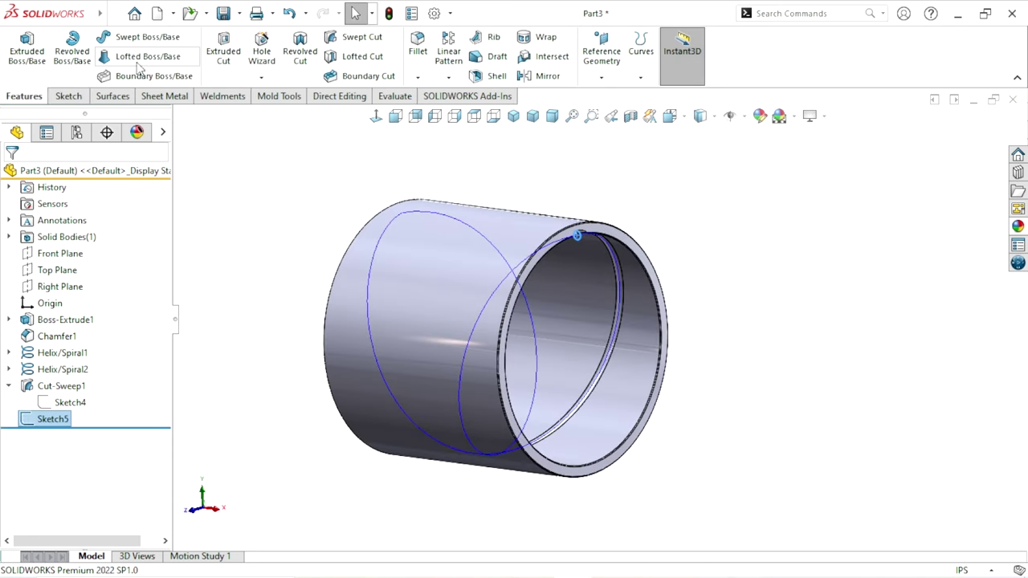
Sweep-cut Sketch5 along Helix/Spiral2 to cut the second, crossing groove
click(353, 37)
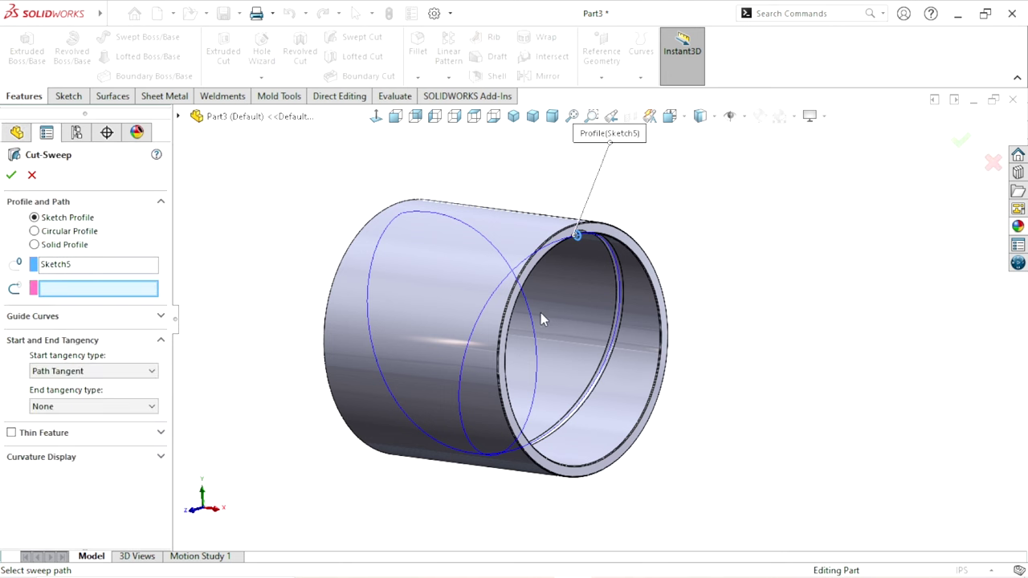
mouse_move(643, 302)
middle_down()
mouse_move(631, 300)
mouse_move(621, 345)
mouse_move(506, 357)
middle_up()
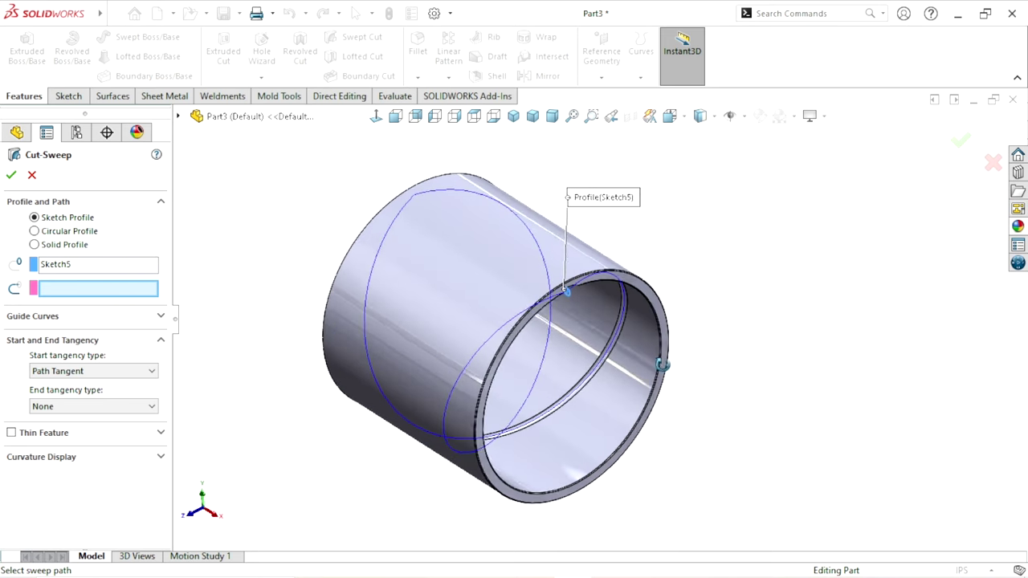
click(490, 360)
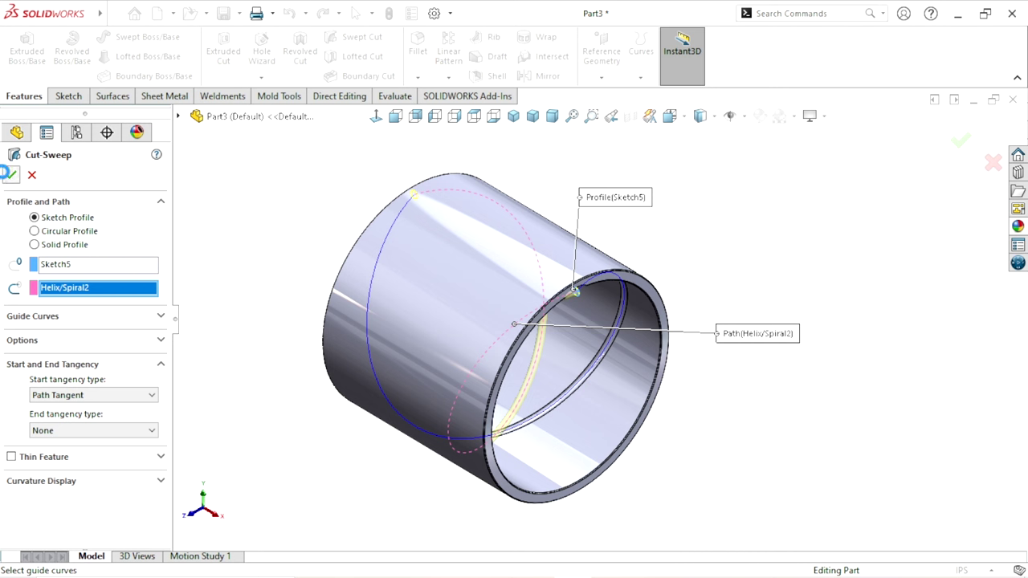
click(10, 174)
scroll(780, 424, up, 2)
scroll(659, 337, down, 2)
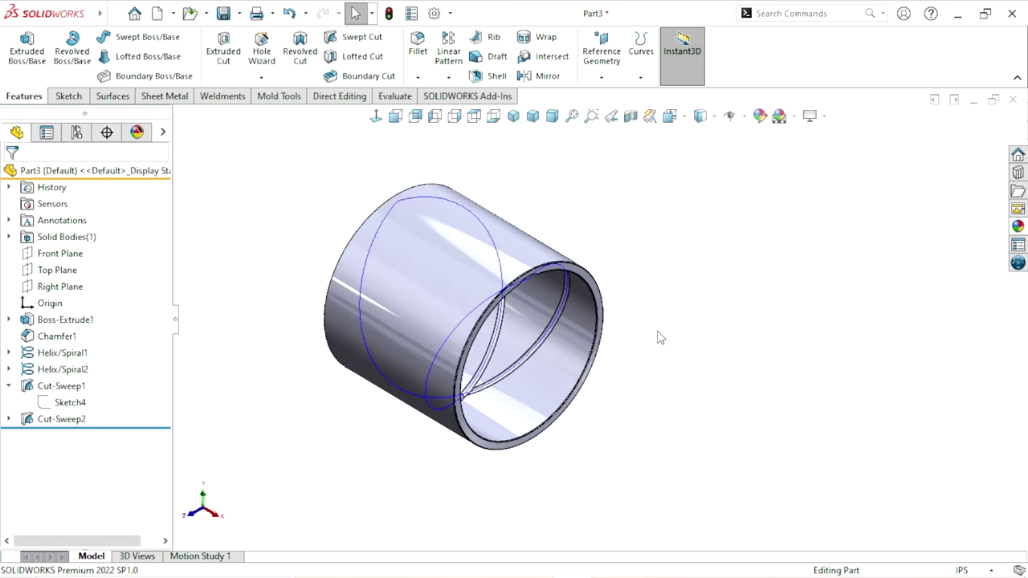
Hide both helix curves and inspect the grooved bushing
click(489, 234)
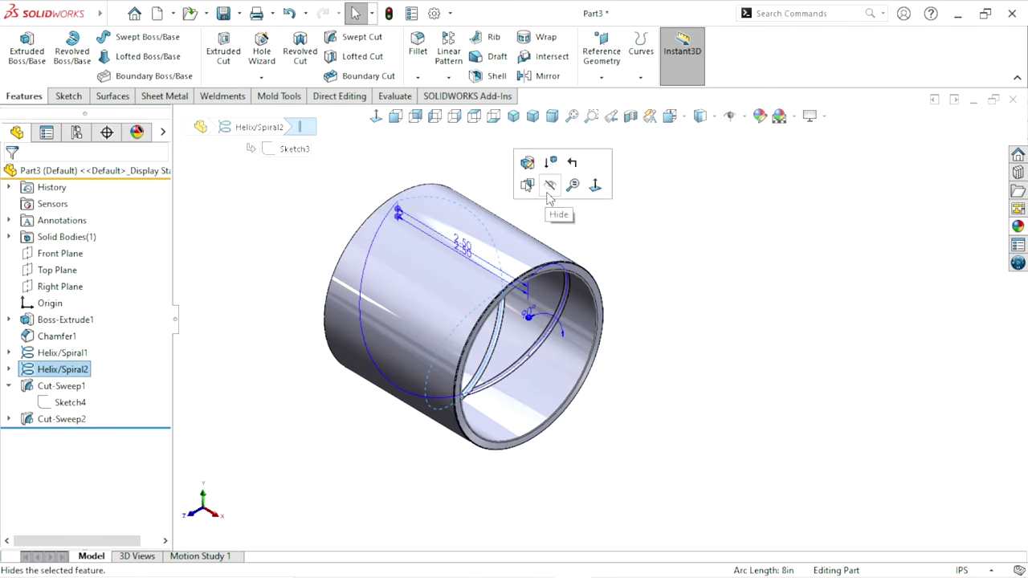
click(549, 185)
click(380, 262)
click(440, 212)
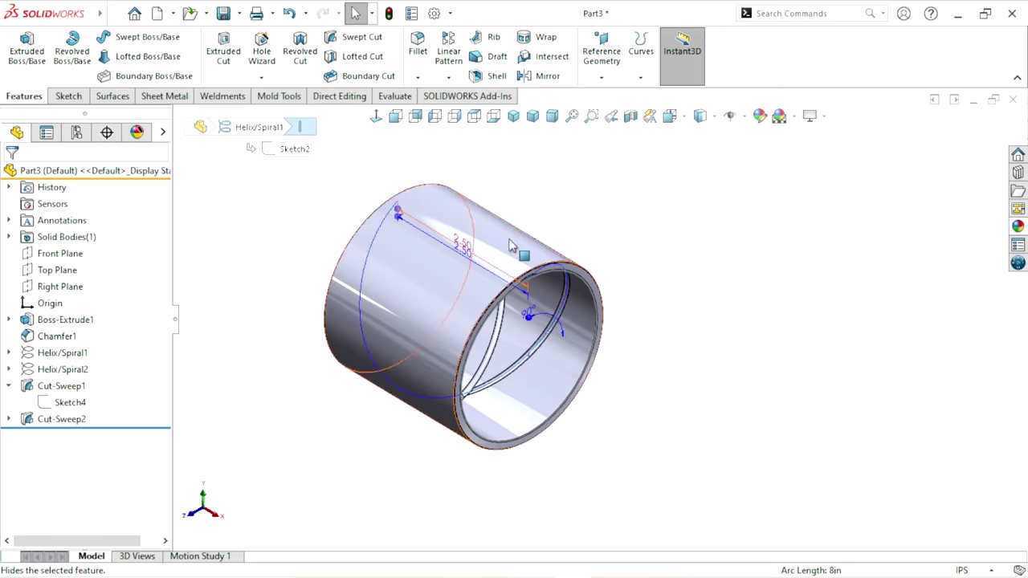
mouse_move(643, 410)
middle_down()
mouse_move(578, 241)
mouse_move(538, 268)
mouse_move(597, 406)
mouse_move(643, 331)
mouse_move(633, 220)
mouse_move(637, 348)
mouse_move(597, 378)
middle_up()
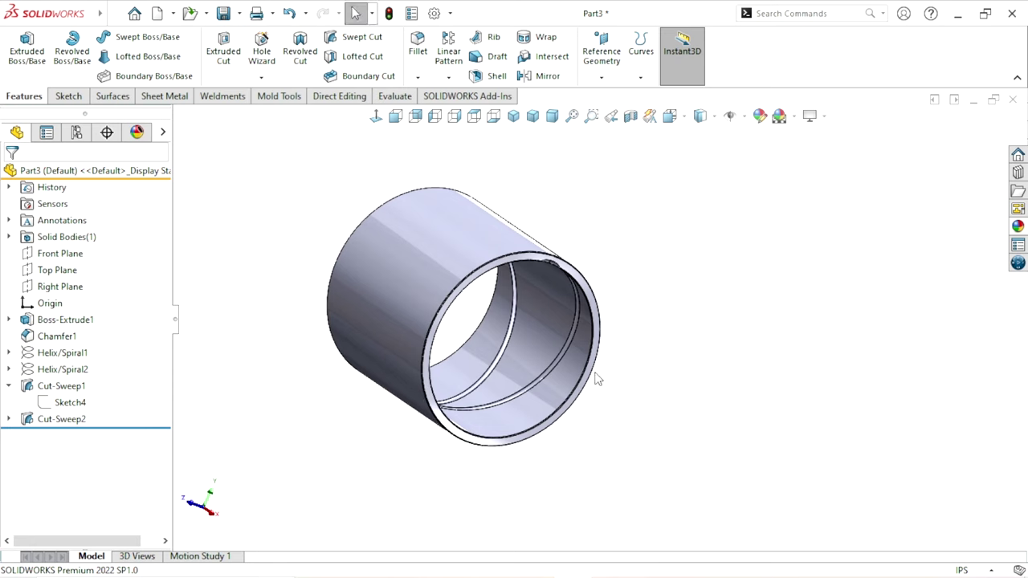
mouse_move(515, 406)
middle_down()
mouse_move(615, 410)
mouse_move(649, 433)
mouse_move(500, 415)
mouse_move(529, 447)
middle_up()
key(Escape)
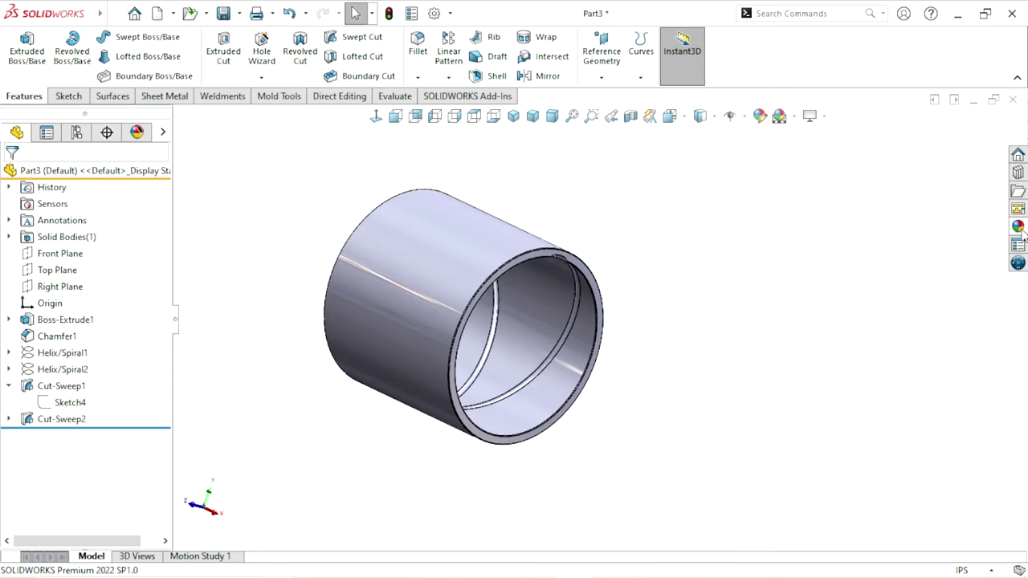
Apply the polished brass appearance from Metal > Brass to the bushing
click(1017, 227)
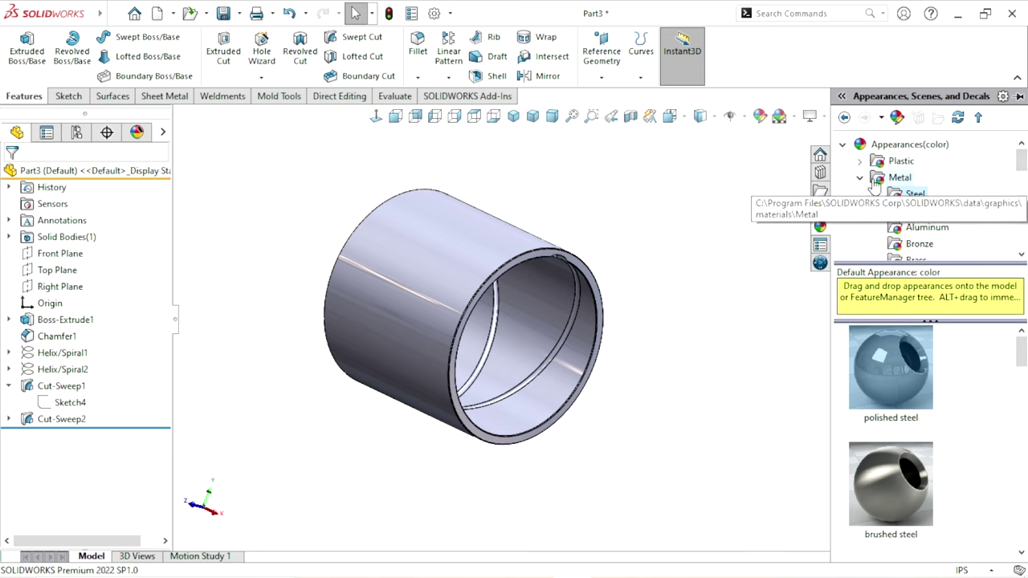
scroll(926, 241, down, 1)
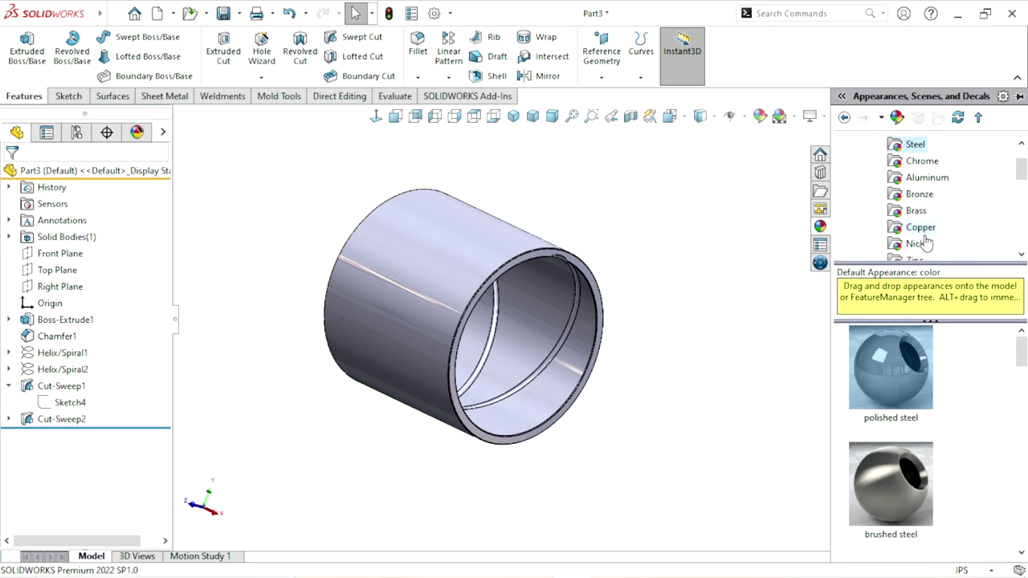
click(916, 212)
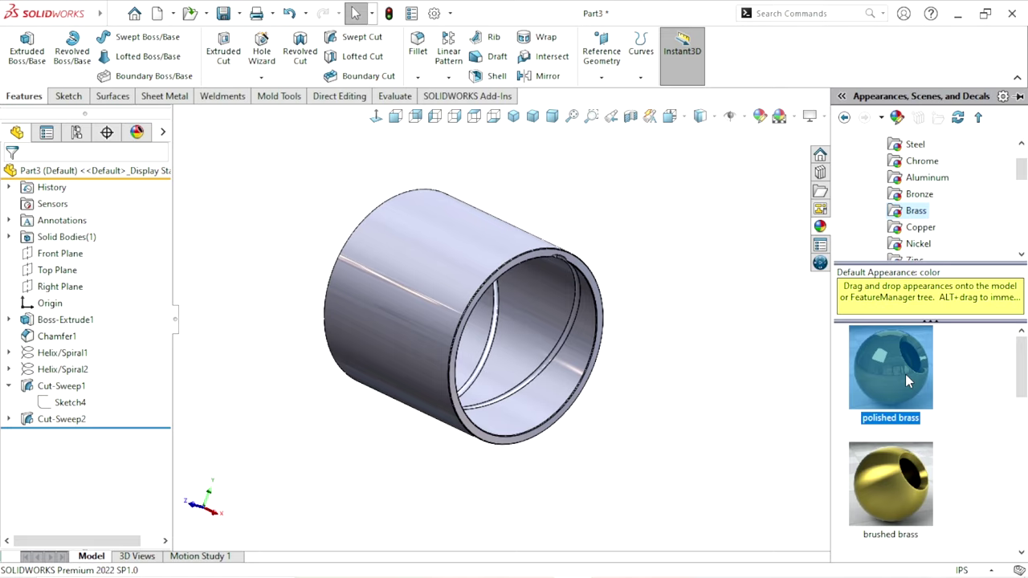
double_click(905, 374)
mouse_move(631, 379)
middle_down()
mouse_move(747, 336)
mouse_move(575, 337)
middle_up()
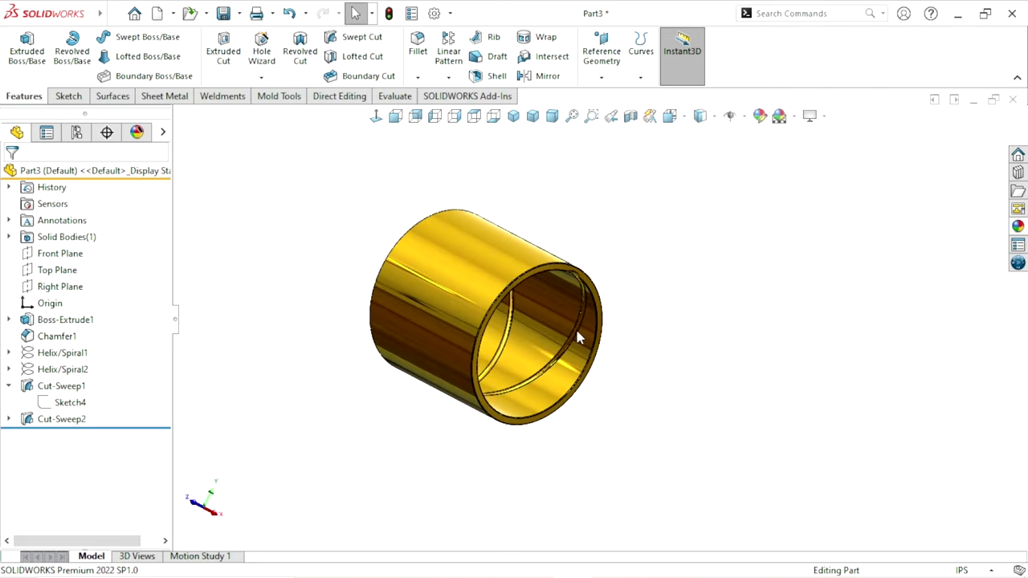
click(222, 14)
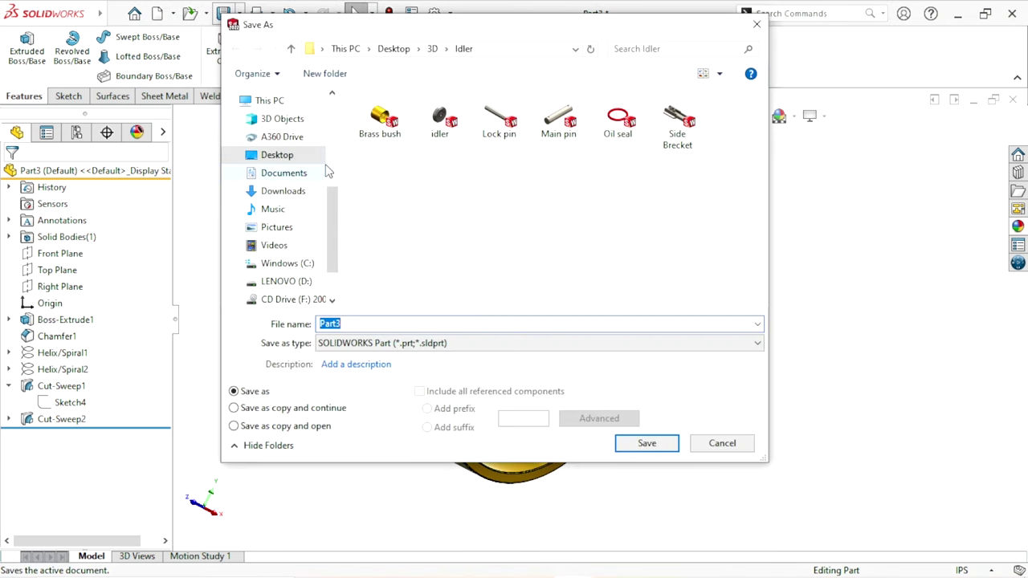
Save the part as Part3 Bush in Desktop > Idler assembly, then close it
scroll(283, 164, up, 2)
scroll(283, 164, up, 1)
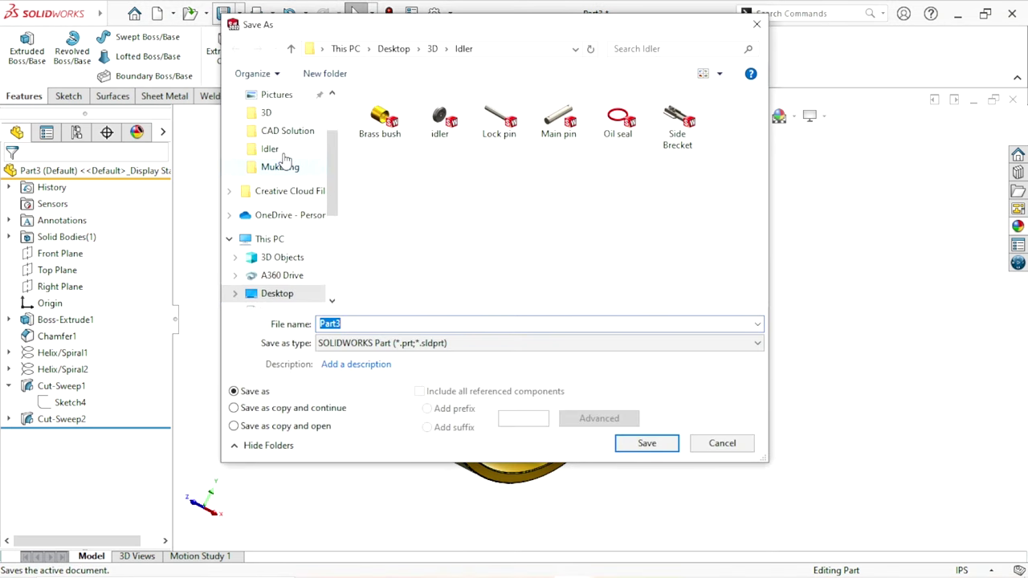
scroll(281, 157, up, 1)
scroll(285, 145, up, 1)
click(277, 126)
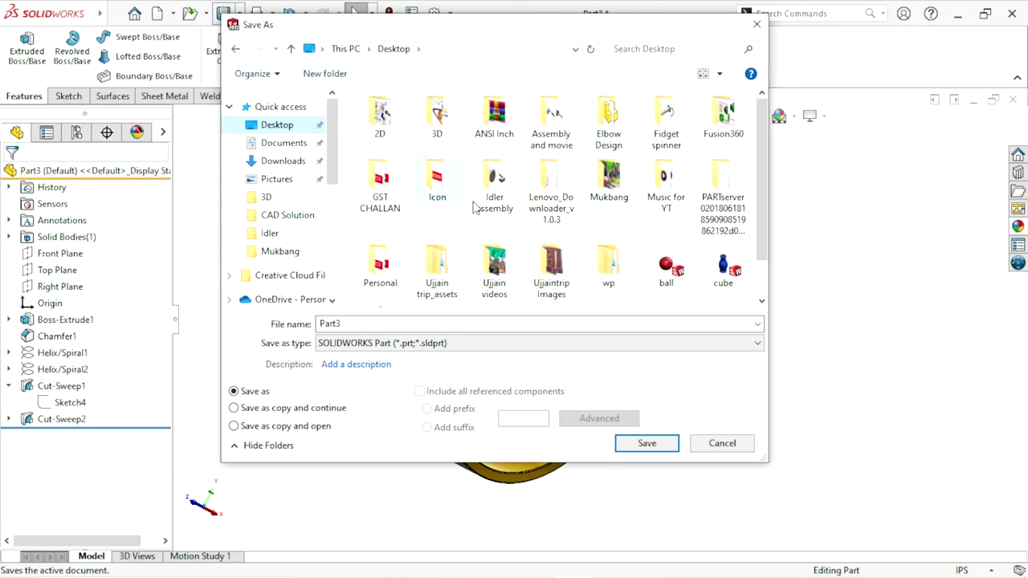
double_click(491, 181)
double_click(361, 324)
text(Bush)
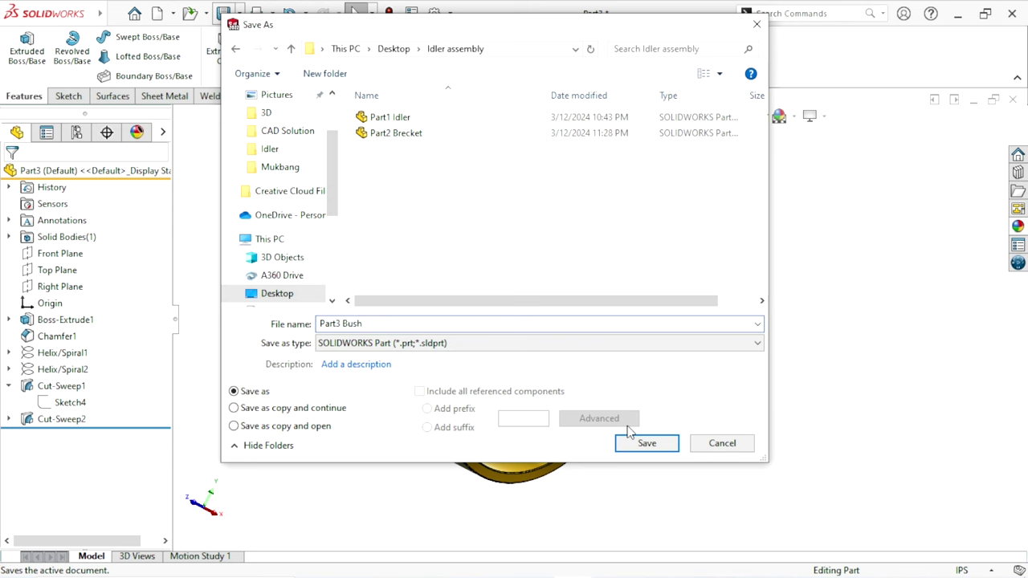
click(635, 445)
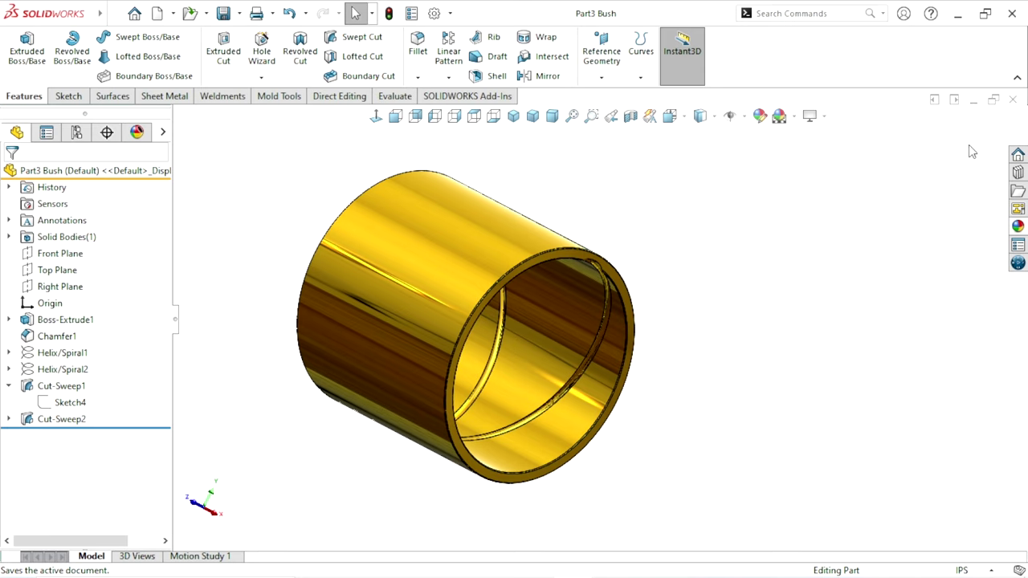
click(1012, 98)
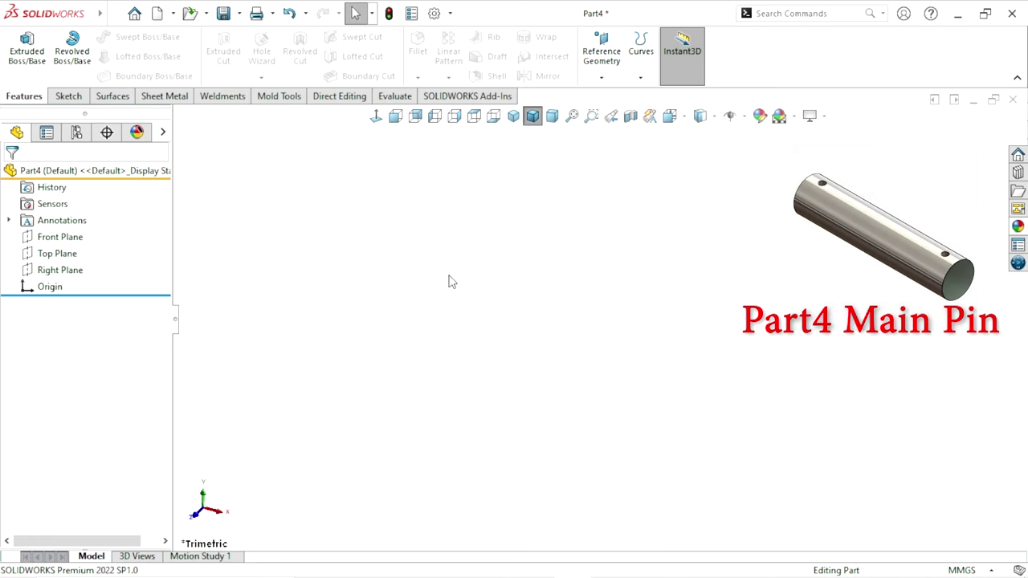
Switch the part to IPS units and draw an origin-centred circle on the Right Plane
click(968, 569)
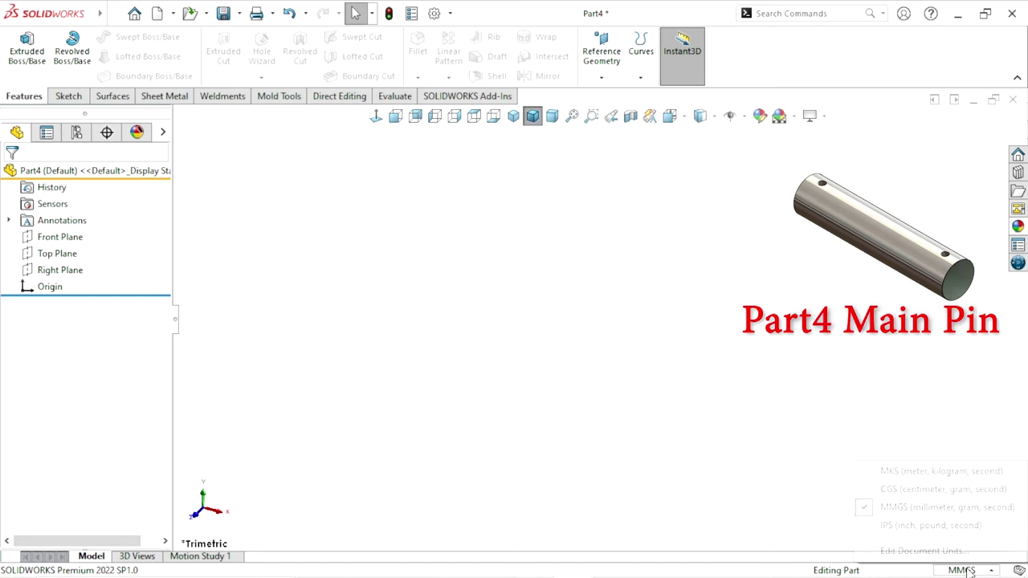
click(941, 524)
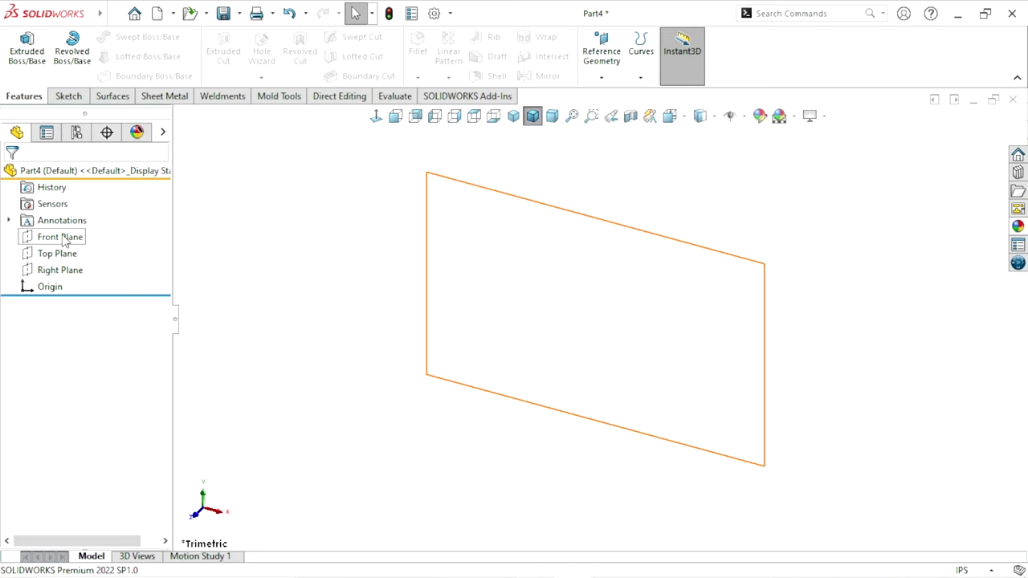
click(61, 269)
click(52, 249)
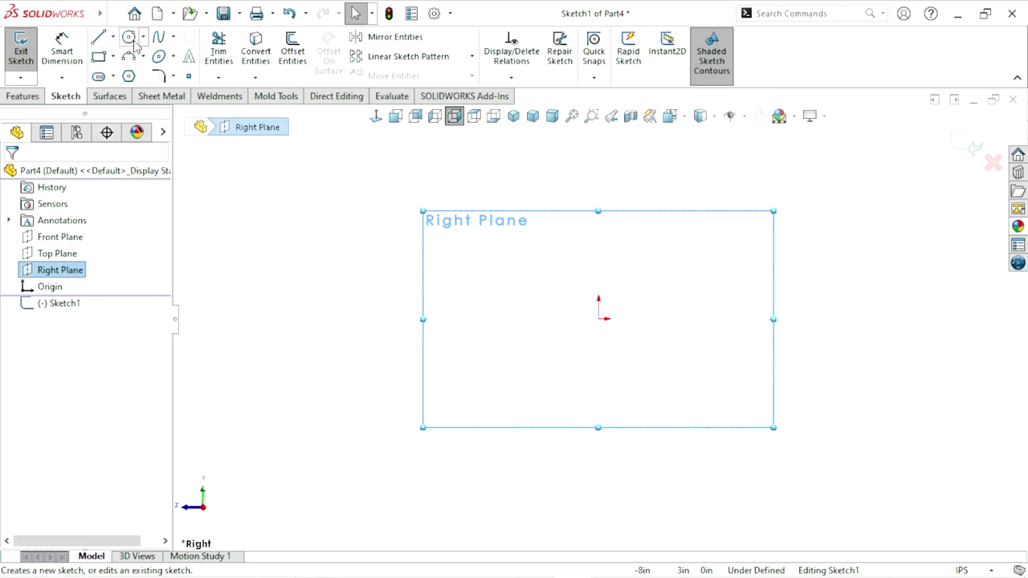
click(128, 37)
click(598, 319)
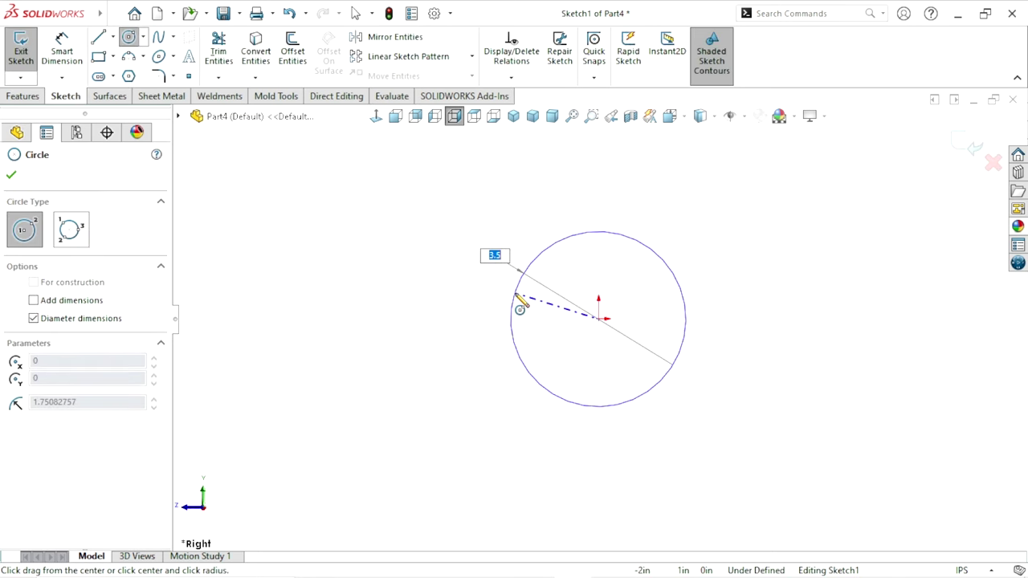
click(519, 304)
Dimension the circle's diameter to 2.5 in
click(62, 50)
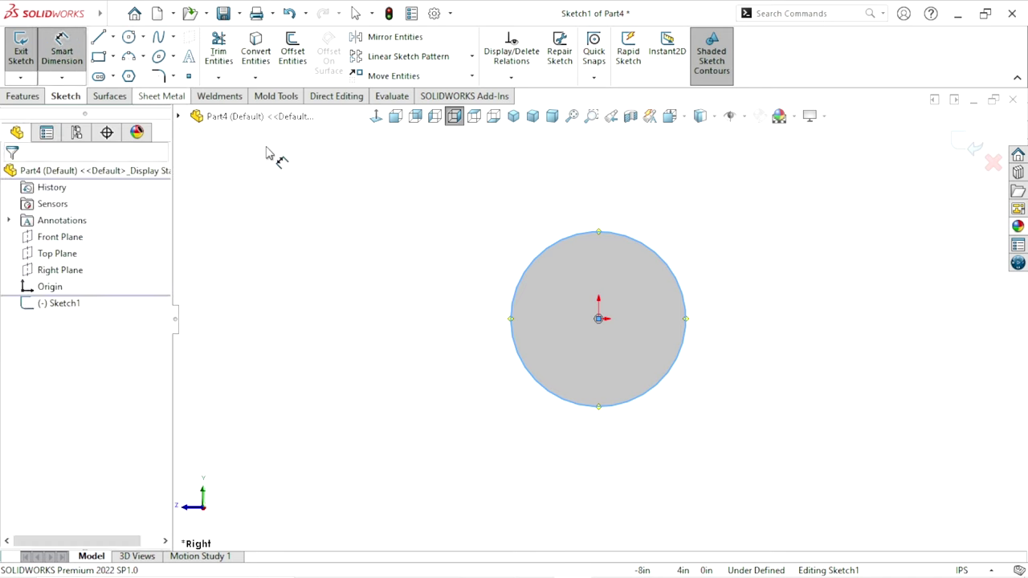
click(685, 323)
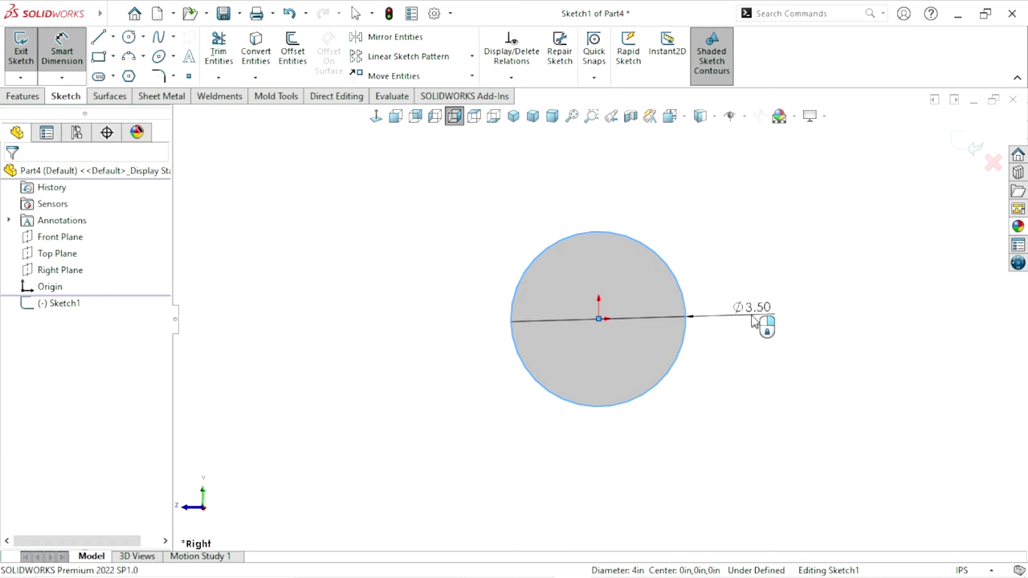
click(755, 322)
text(2.5)
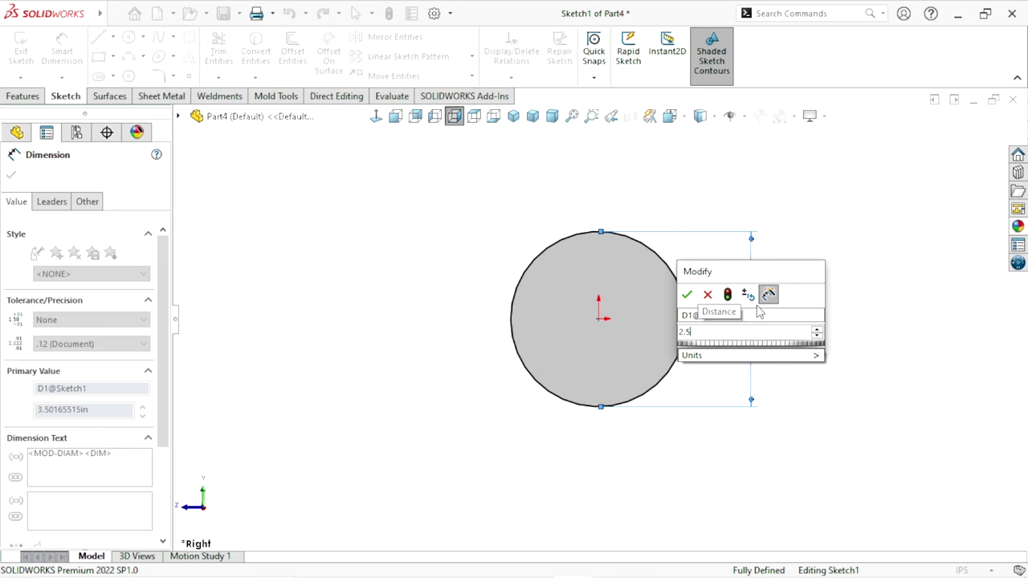
click(686, 294)
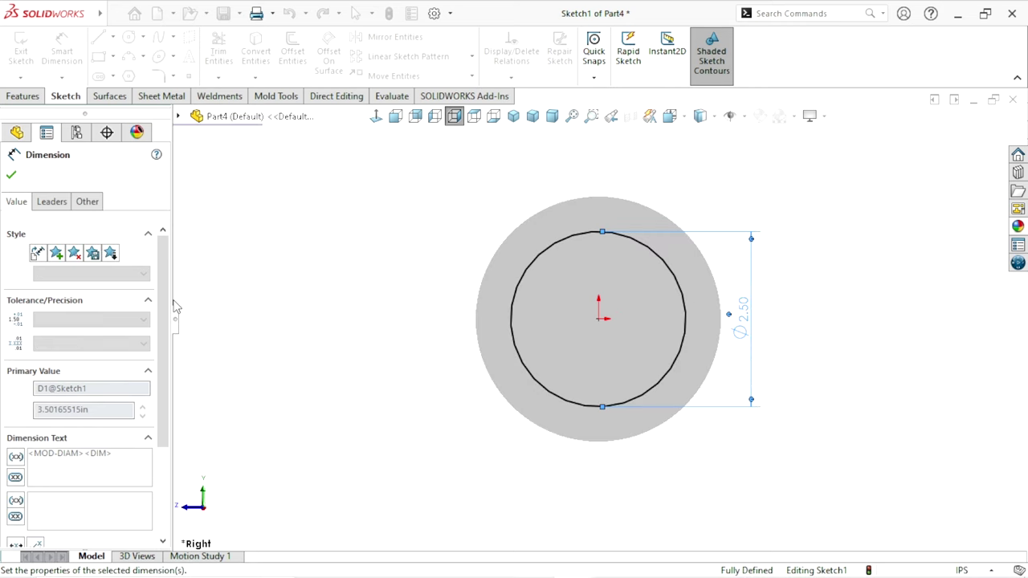
click(11, 174)
click(23, 98)
click(29, 62)
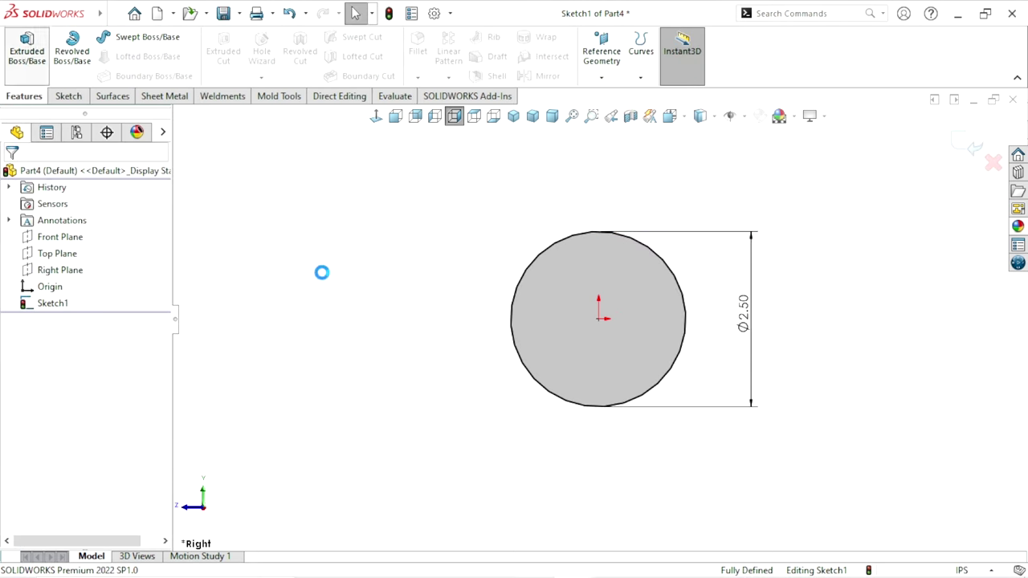
Extrude the circle Mid Plane to a depth of 11.5027559 in
middle_drag(325, 278, 115, 301)
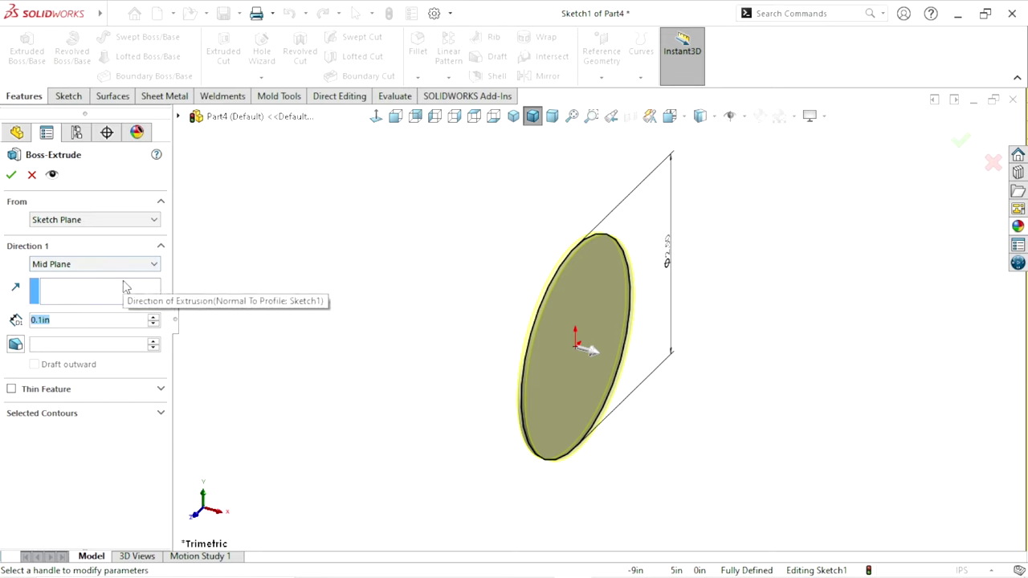
text(1)
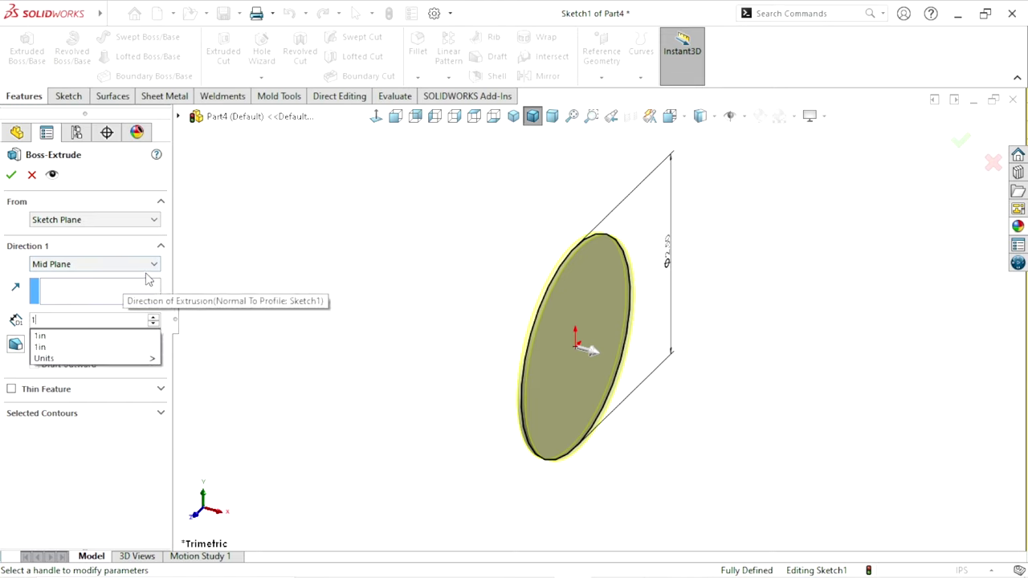
text(1.)
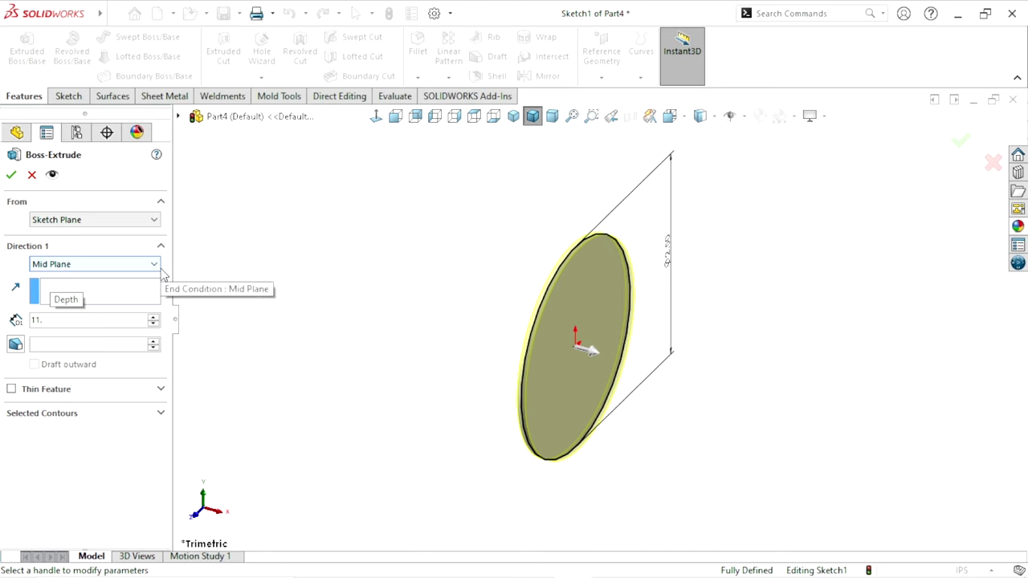
text(502)
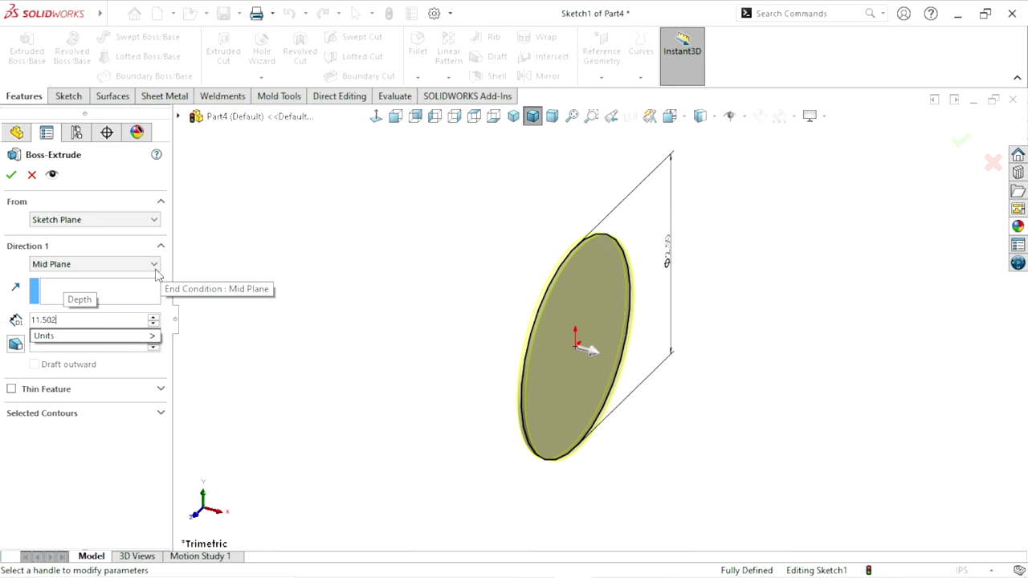
text(7)
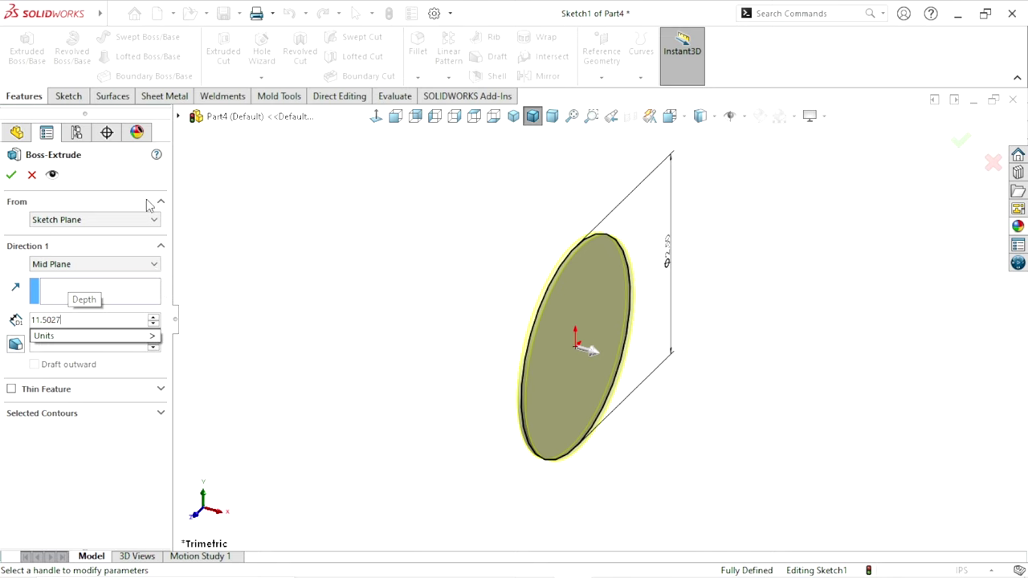
text(559)
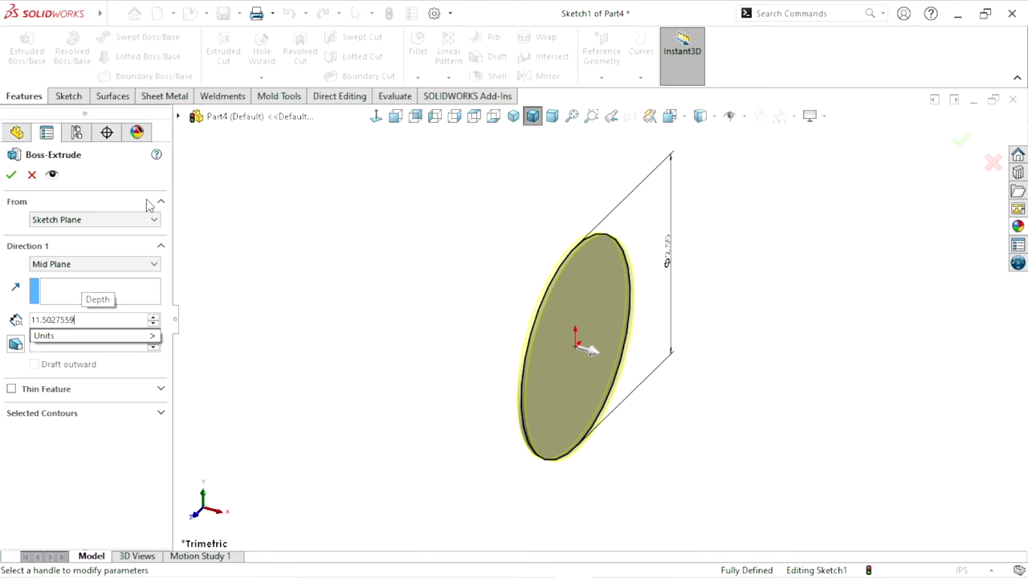
key(Return)
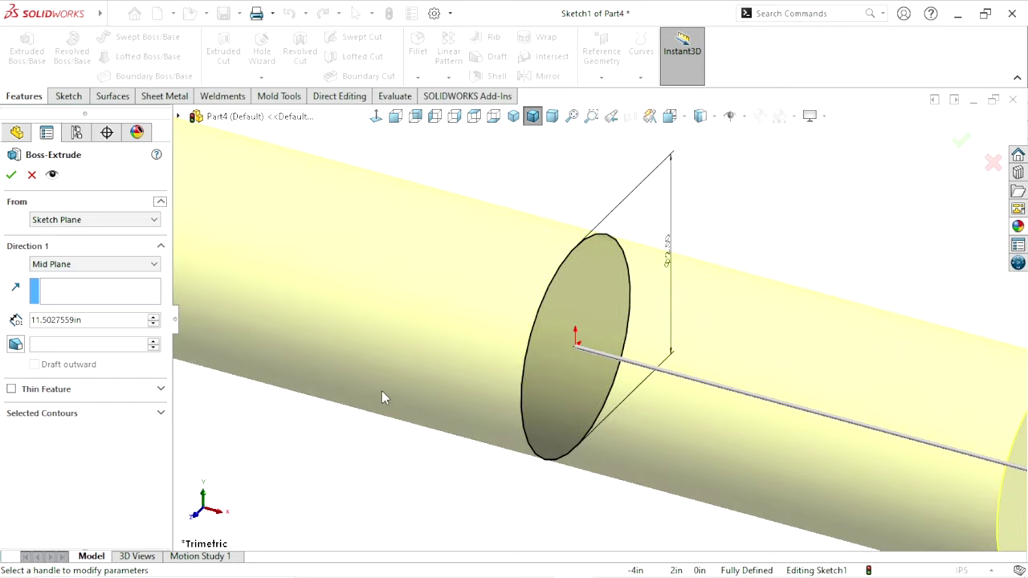
key(f)
scroll(661, 331, down, 2)
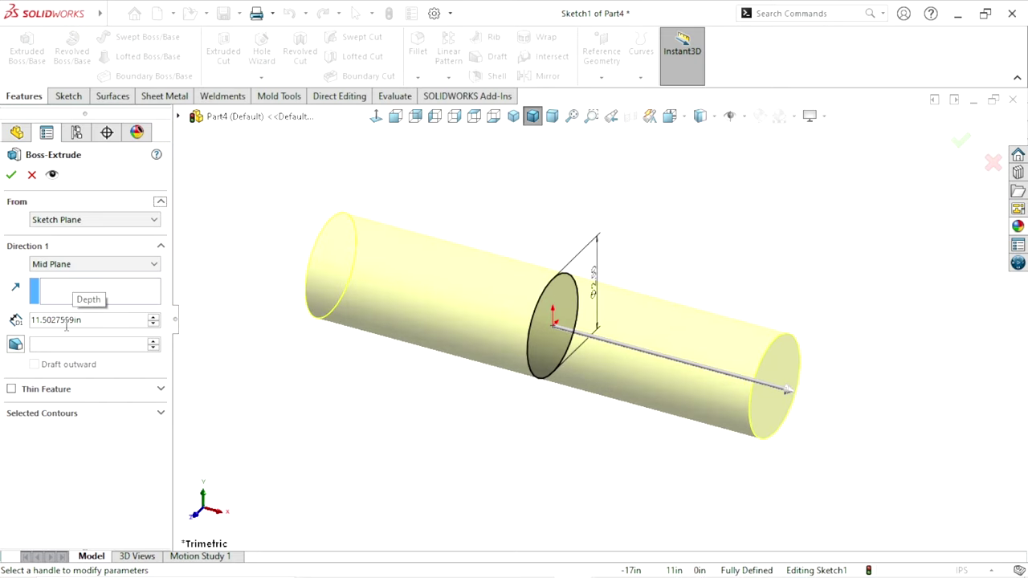
click(13, 177)
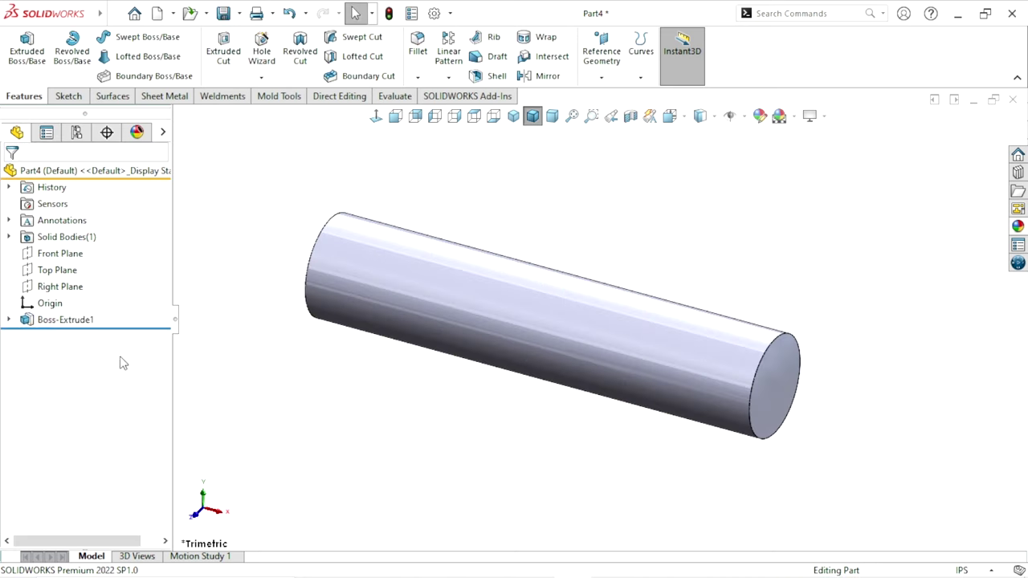
Reopen Boss-Extrude1 to check the depth units, then confirm it unchanged
click(64, 320)
click(67, 275)
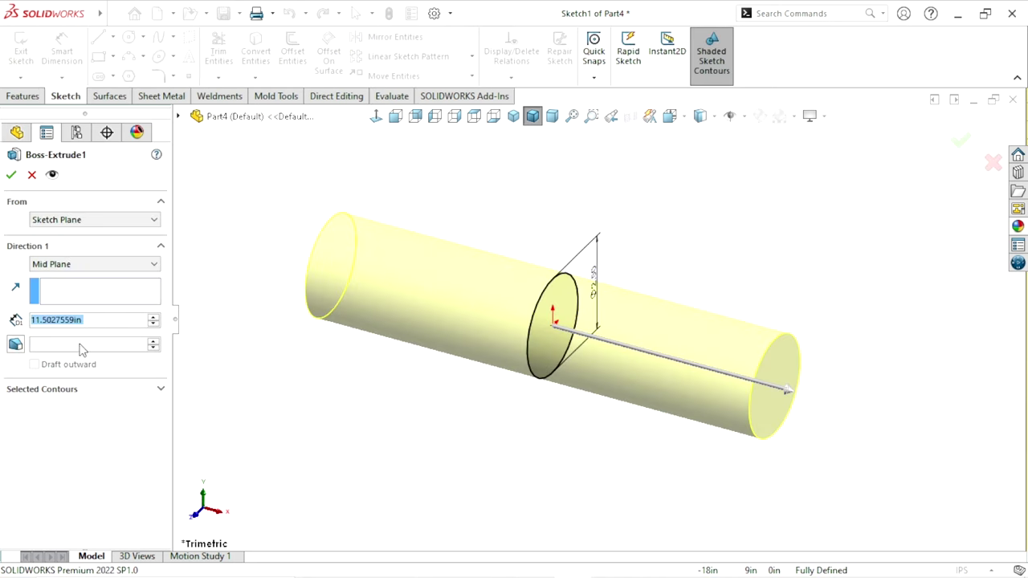
right_click(73, 324)
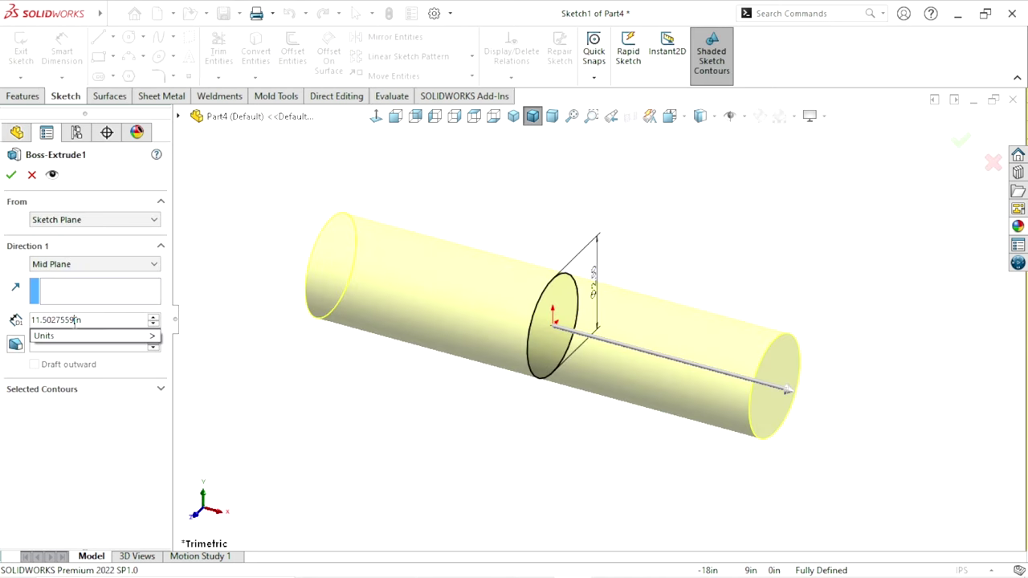
click(237, 341)
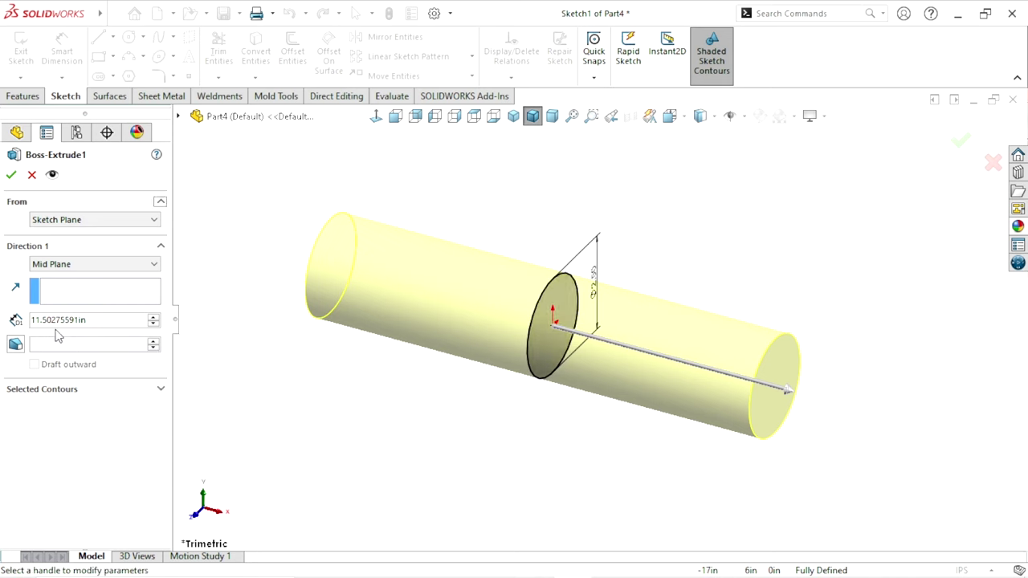
click(9, 174)
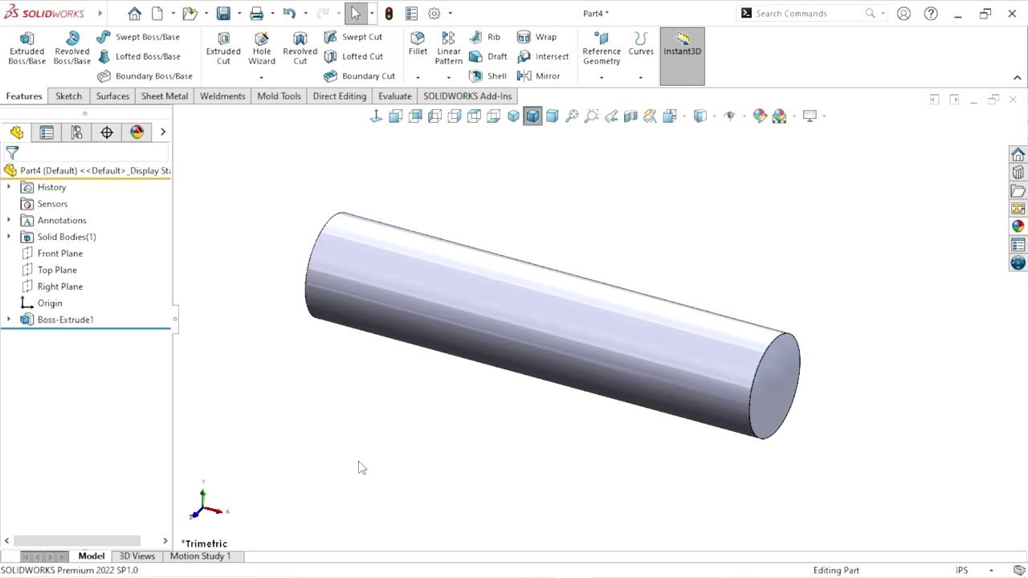
middle_drag(559, 431, 695, 352)
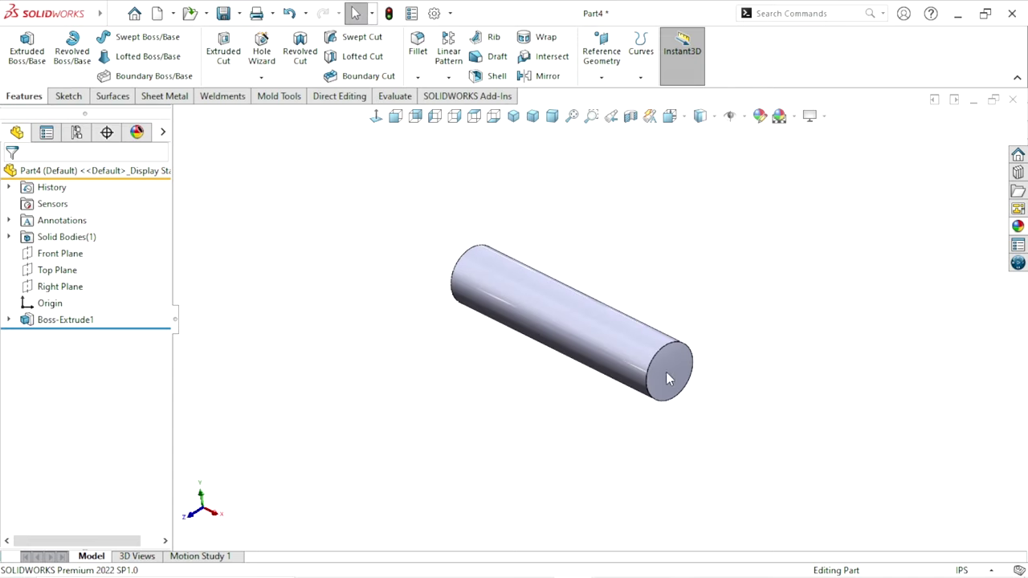
Chamfer both rod end edges 0.02 in at 45° and return to isometric view
click(417, 77)
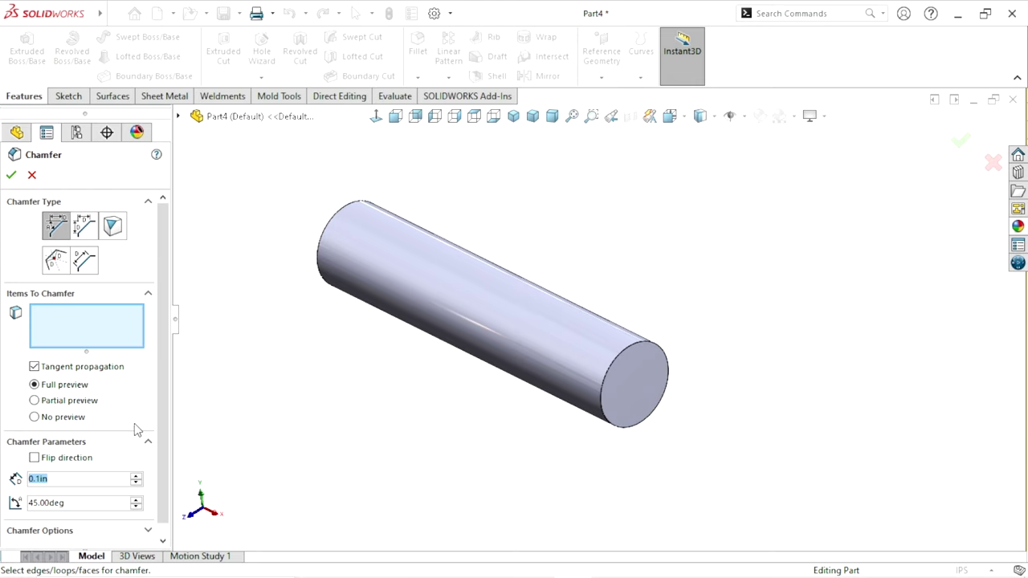
text(0.02)
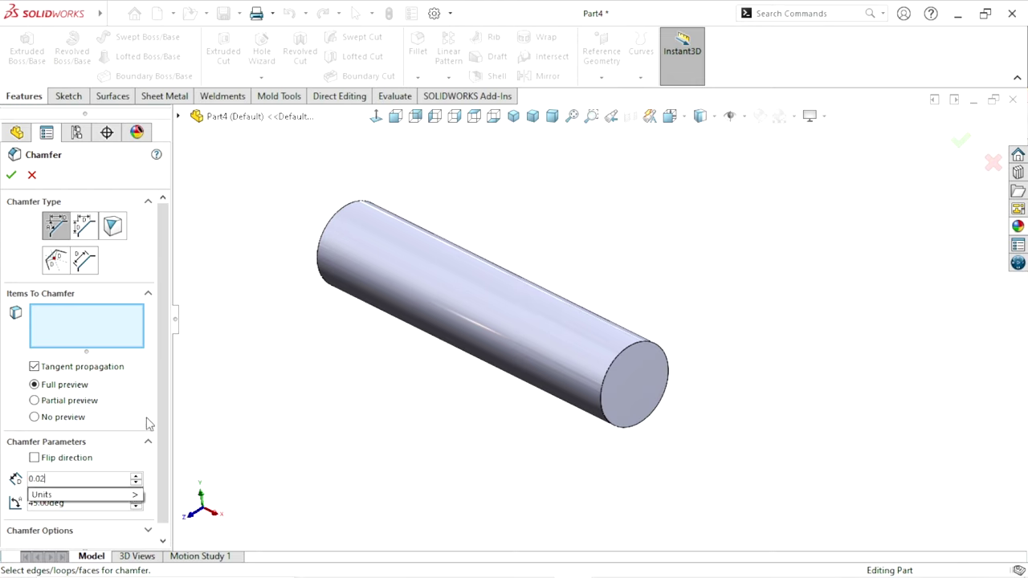
key(Return)
click(436, 289)
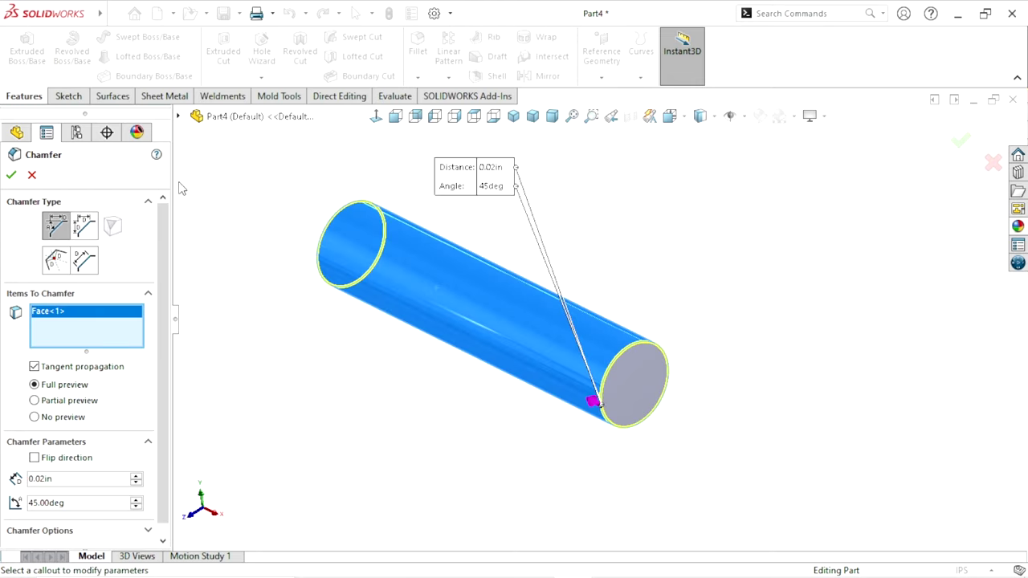
click(12, 175)
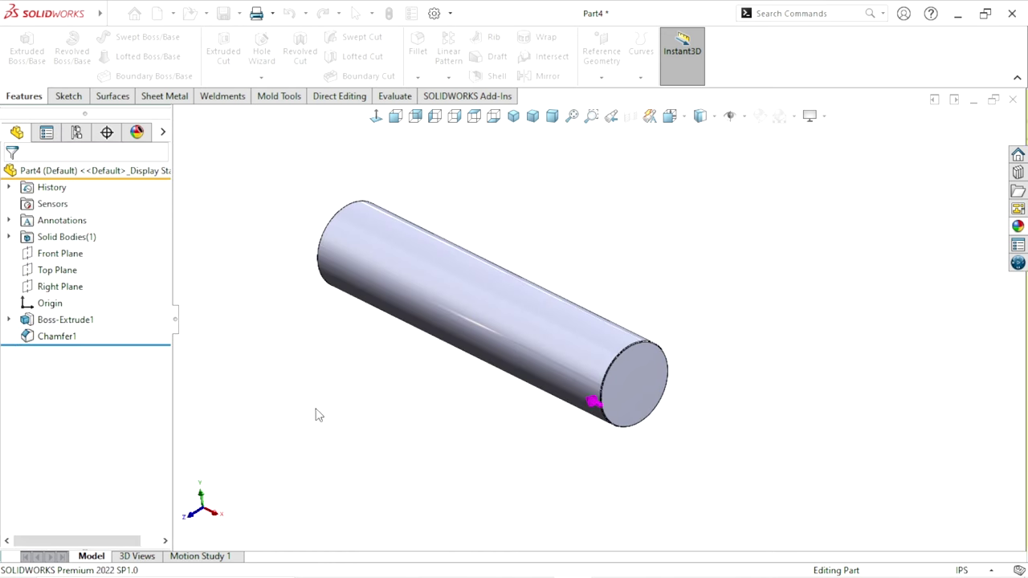
scroll(464, 363, down, 3)
scroll(464, 363, up, 2)
middle_drag(464, 363, 358, 403)
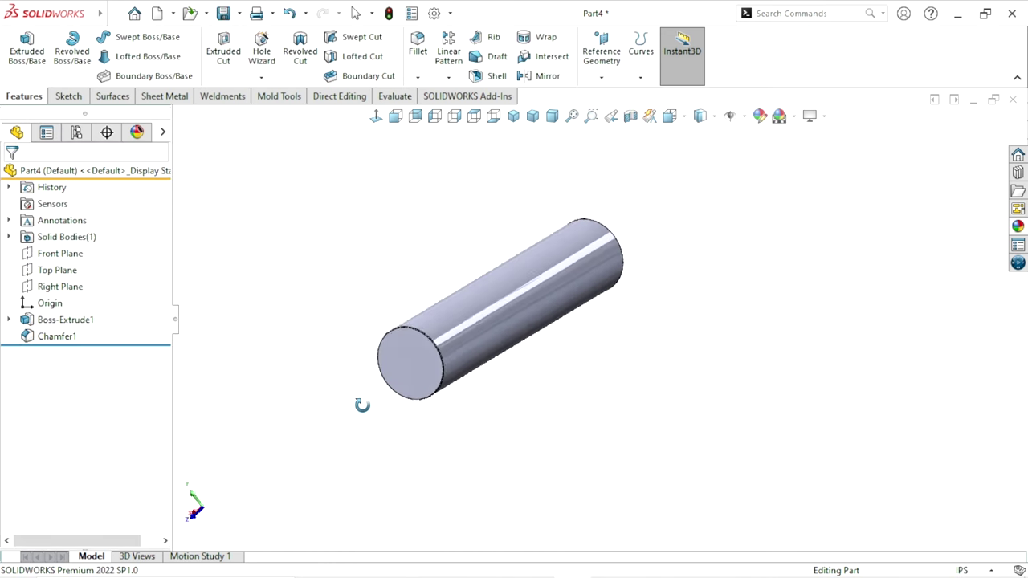
scroll(634, 333, down, 3)
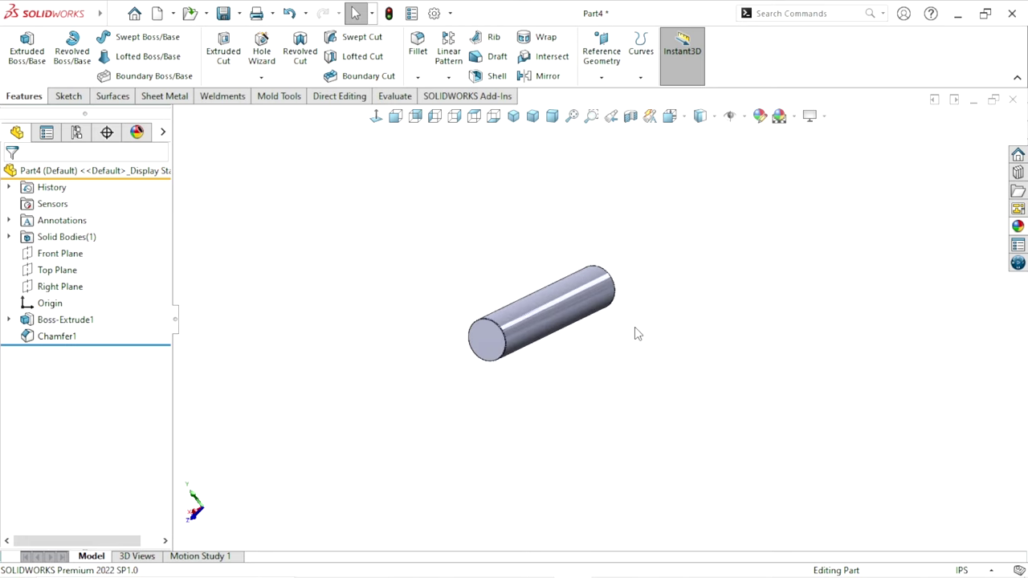
click(513, 117)
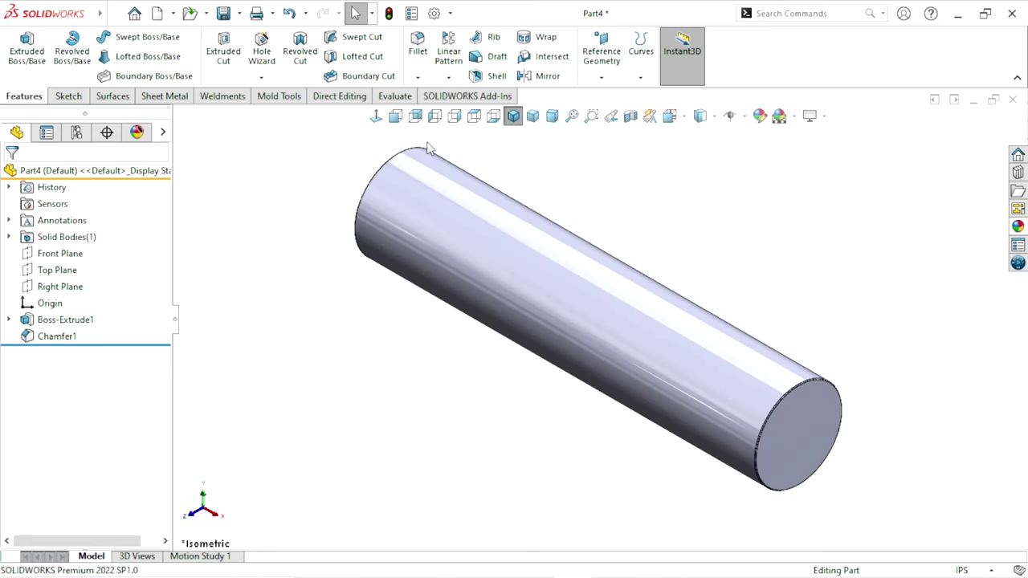
click(58, 270)
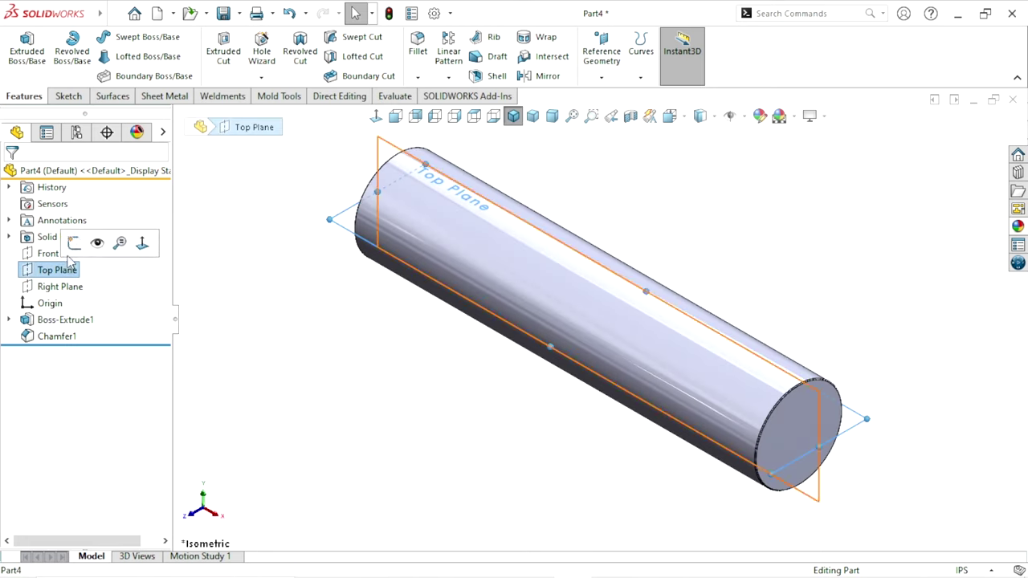
Start a Top Plane sketch and draw a centreline along the rod's full length
click(147, 237)
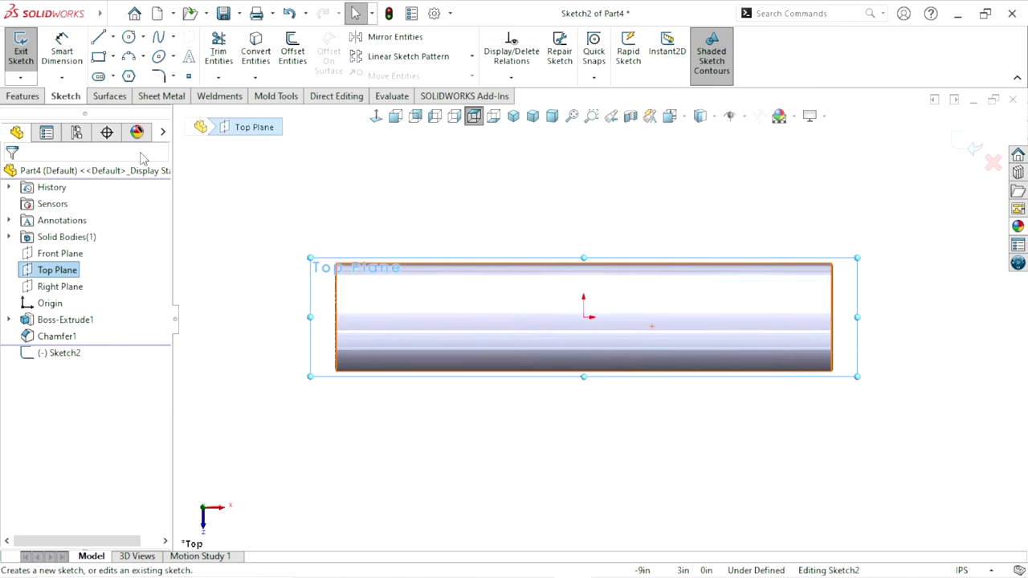
click(143, 38)
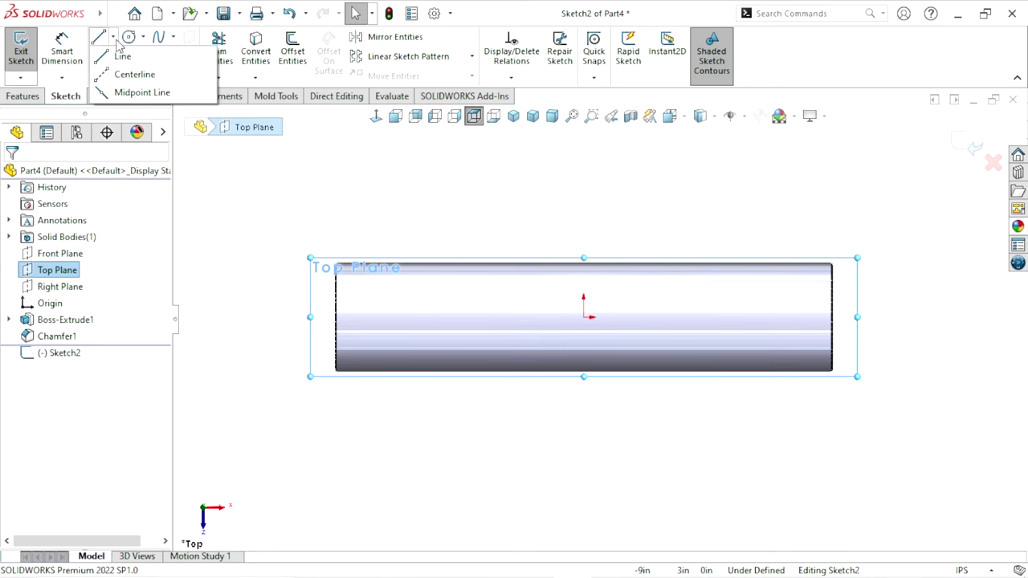
click(114, 38)
click(144, 71)
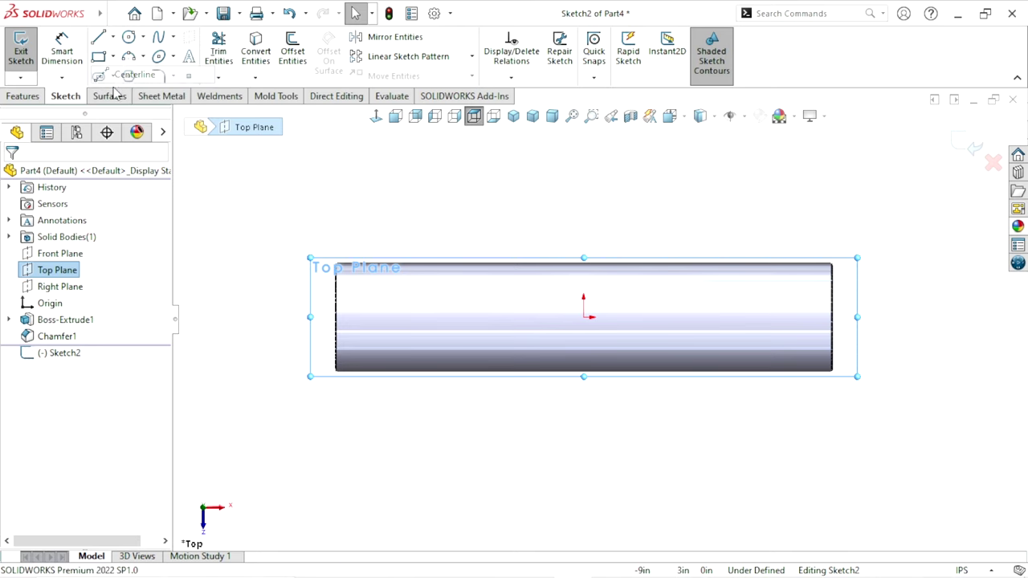
click(335, 317)
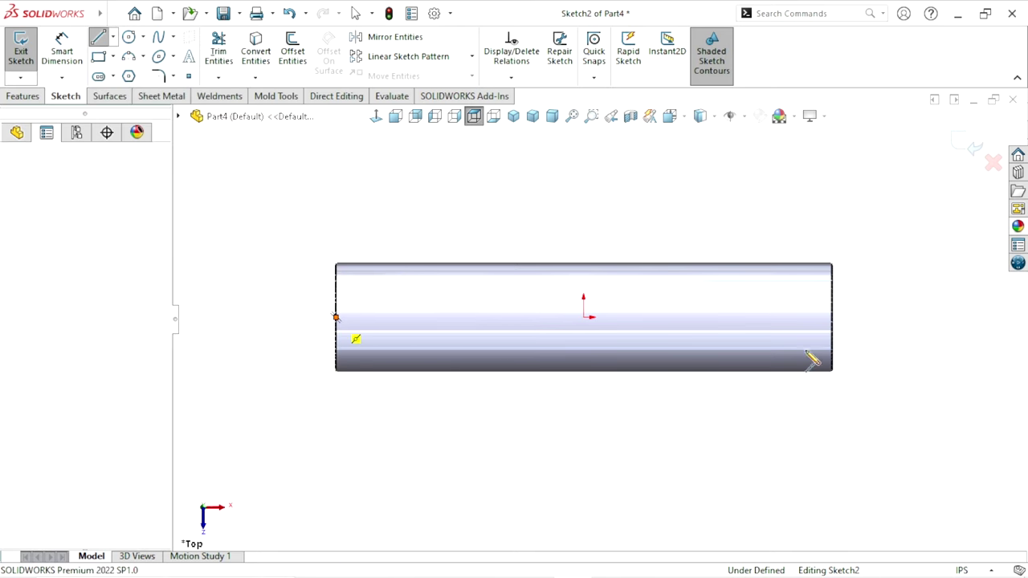
click(831, 317)
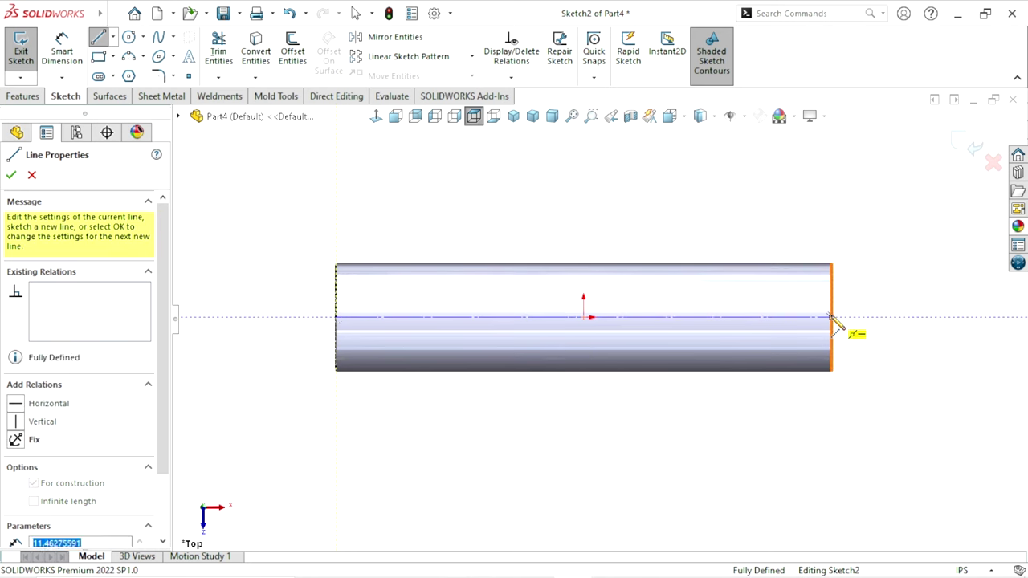
right_click(889, 293)
click(898, 297)
click(113, 14)
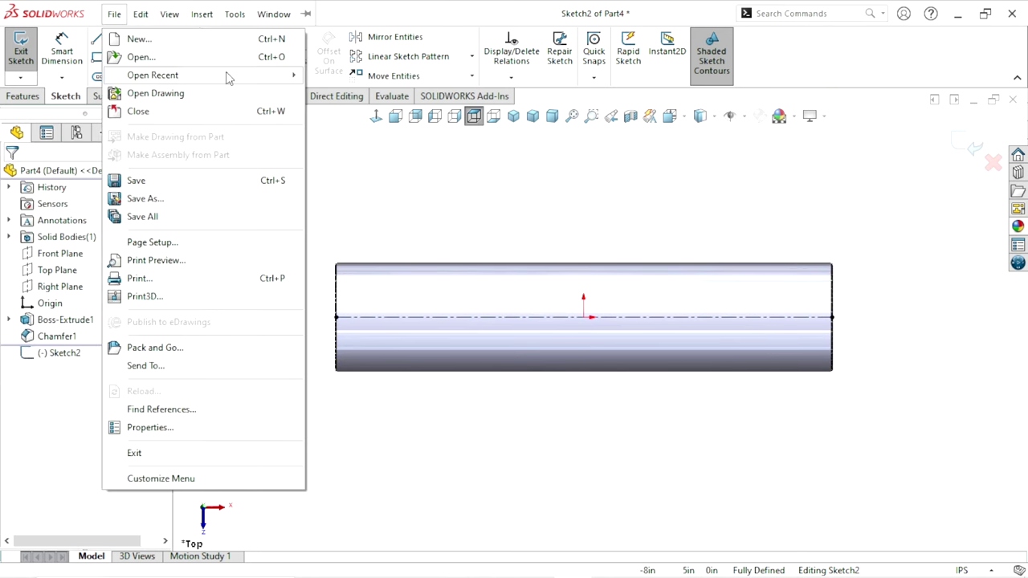
Draw two small circles centred on the centreline near each end of the rod
click(131, 42)
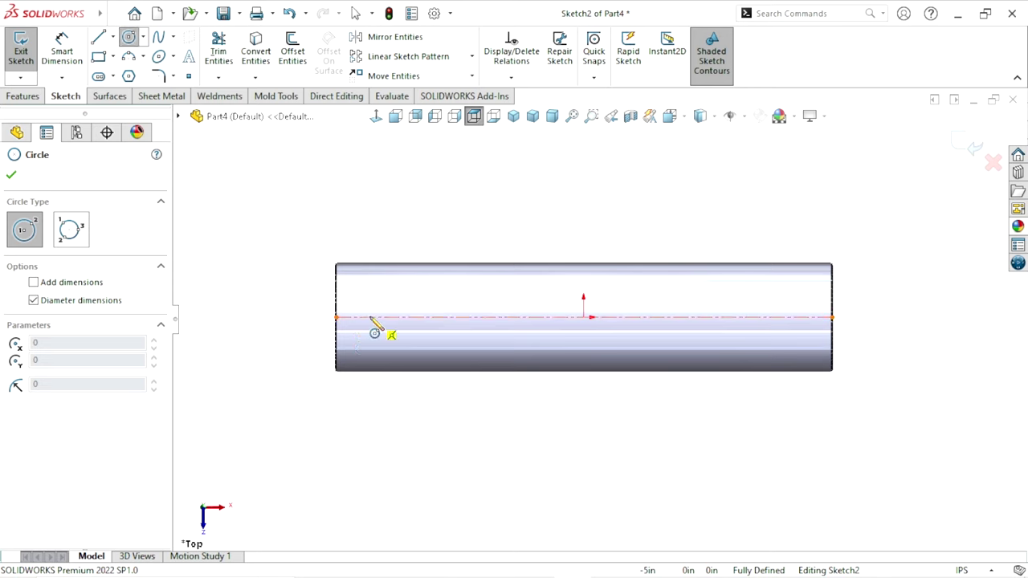
click(375, 317)
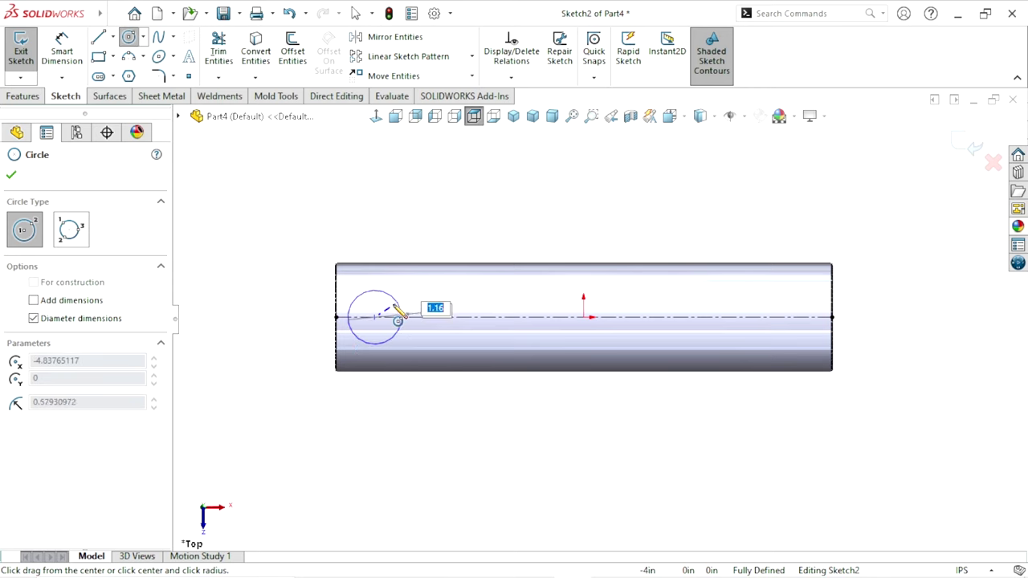
click(393, 318)
right_click(428, 250)
click(446, 247)
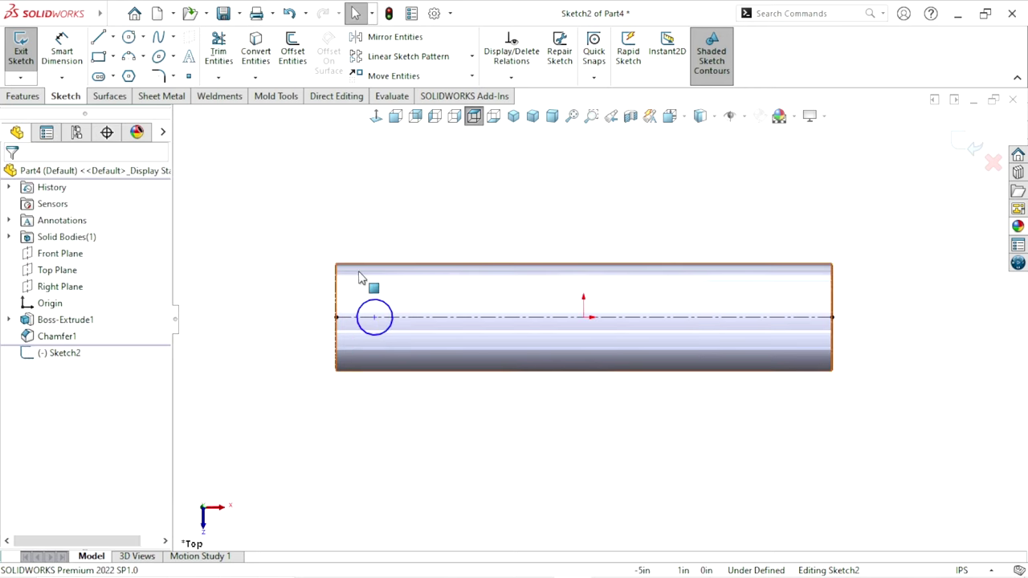
click(127, 38)
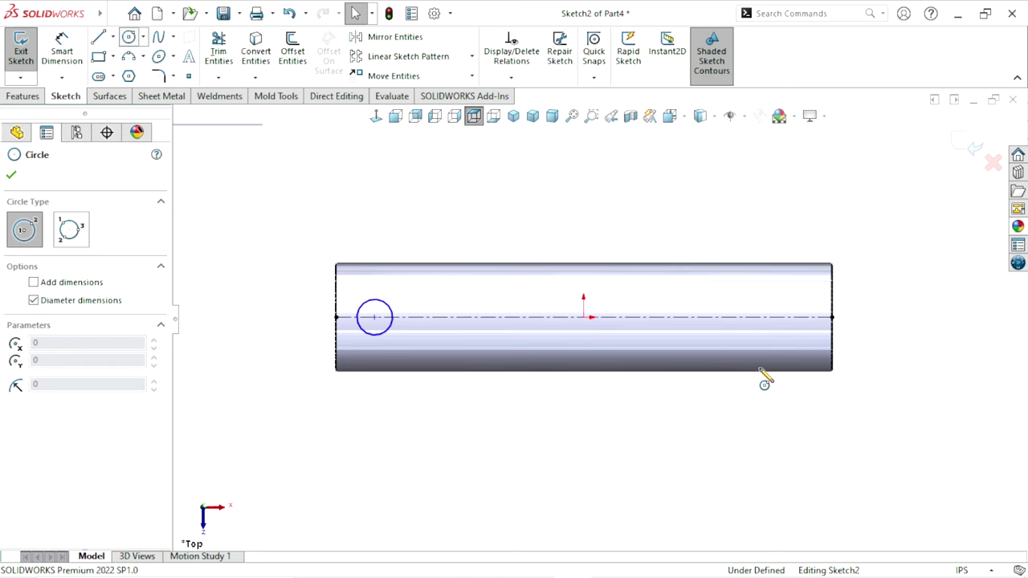
click(785, 317)
click(803, 308)
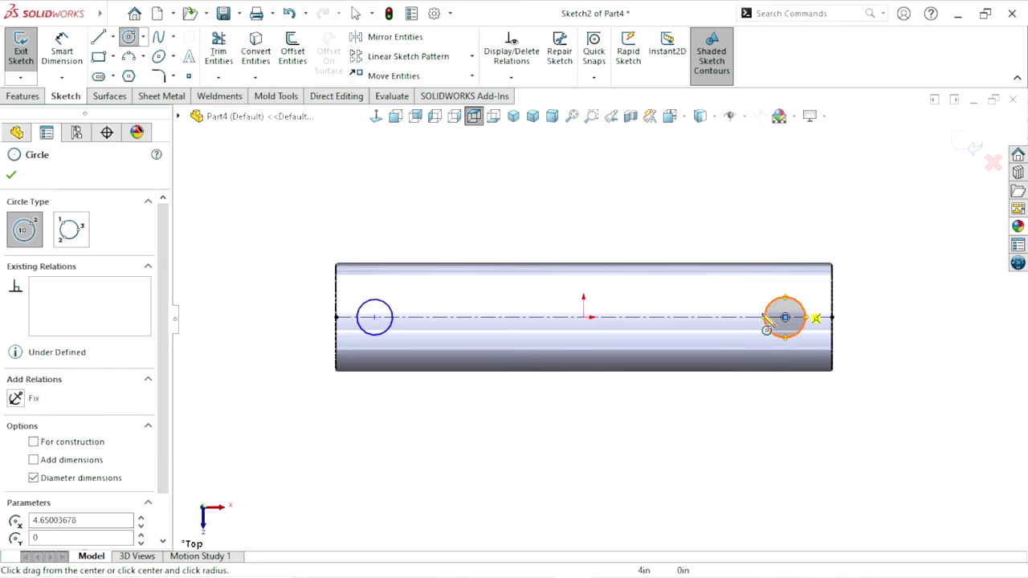
click(62, 51)
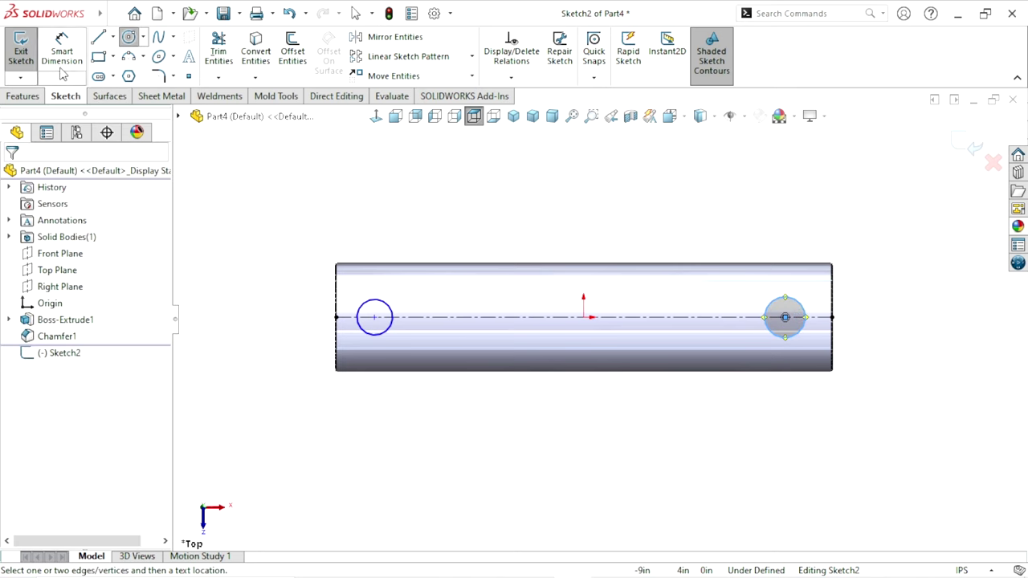
Dimension the left circle's diameter to 0.47
click(378, 301)
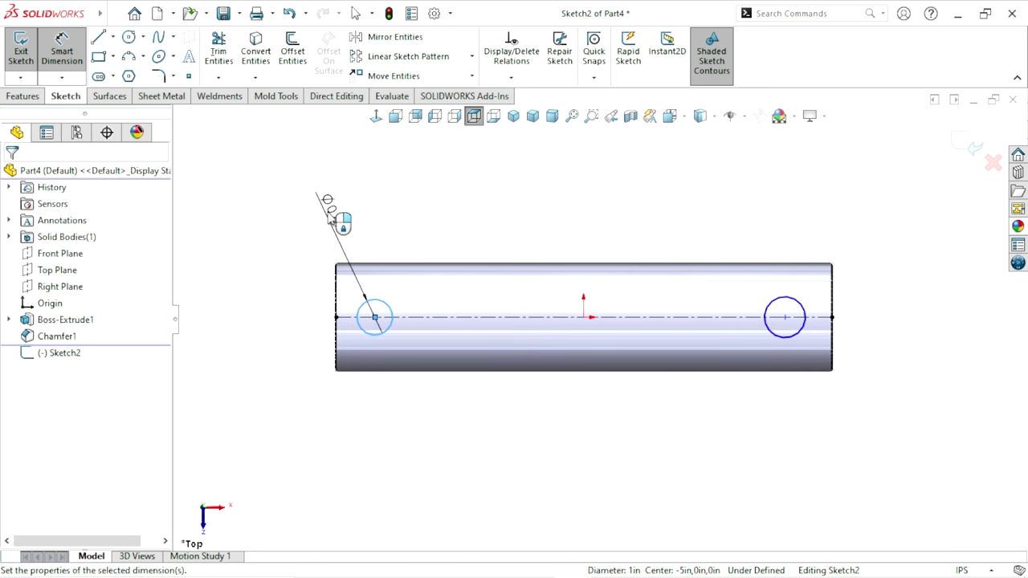
click(329, 217)
text(0.7)
key(BackSpace)
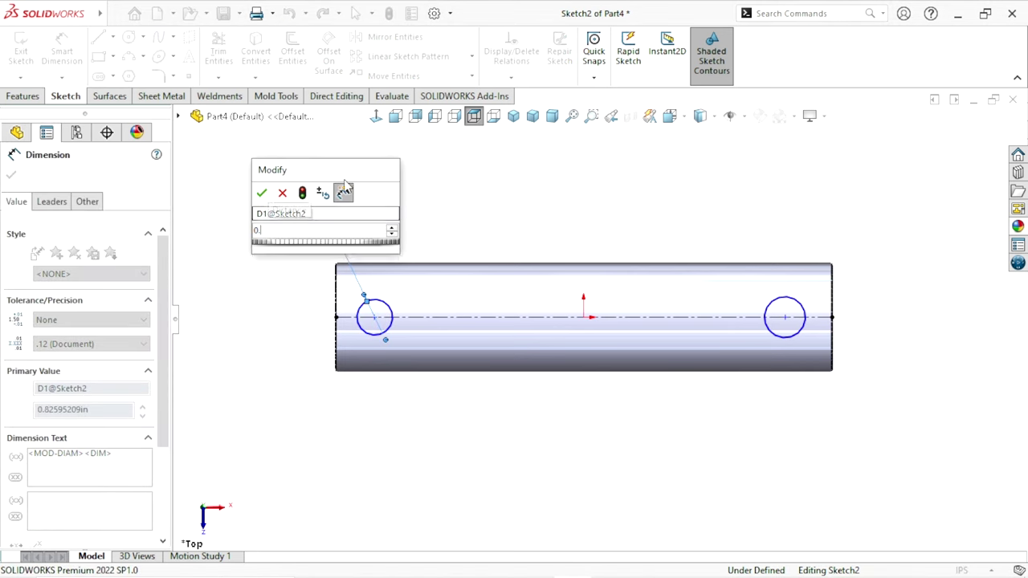
text(47)
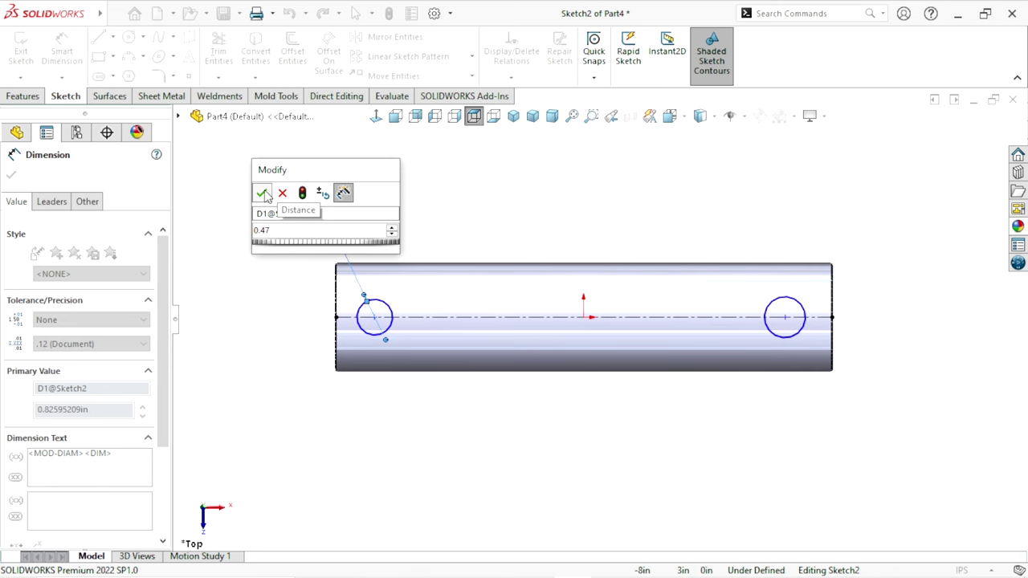
click(262, 193)
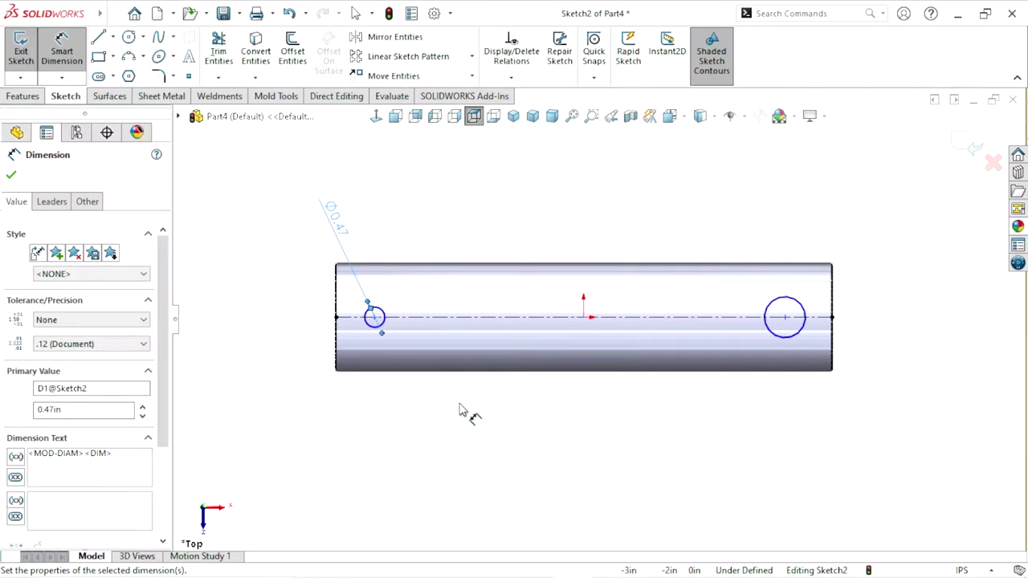
Place the left circle 1.00 from the rod's end and the circles 9.50 apart
scroll(377, 305, down, 5)
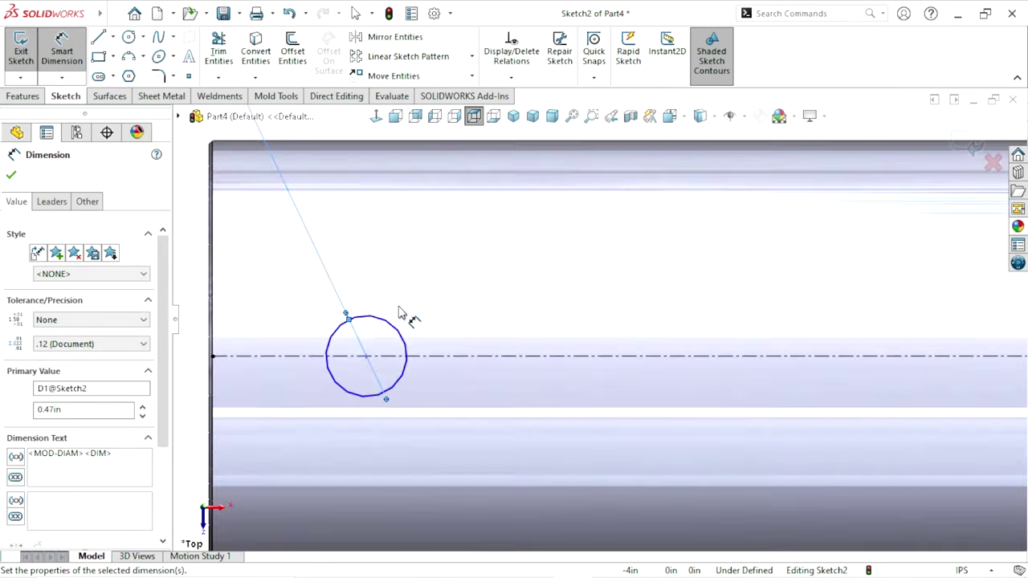
click(209, 317)
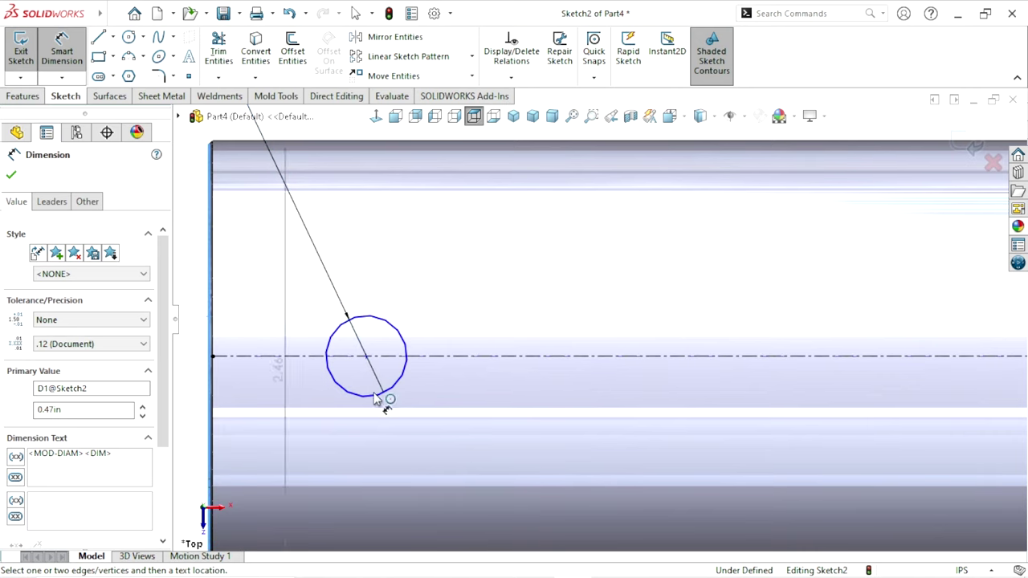
click(365, 357)
scroll(408, 328, up, 3)
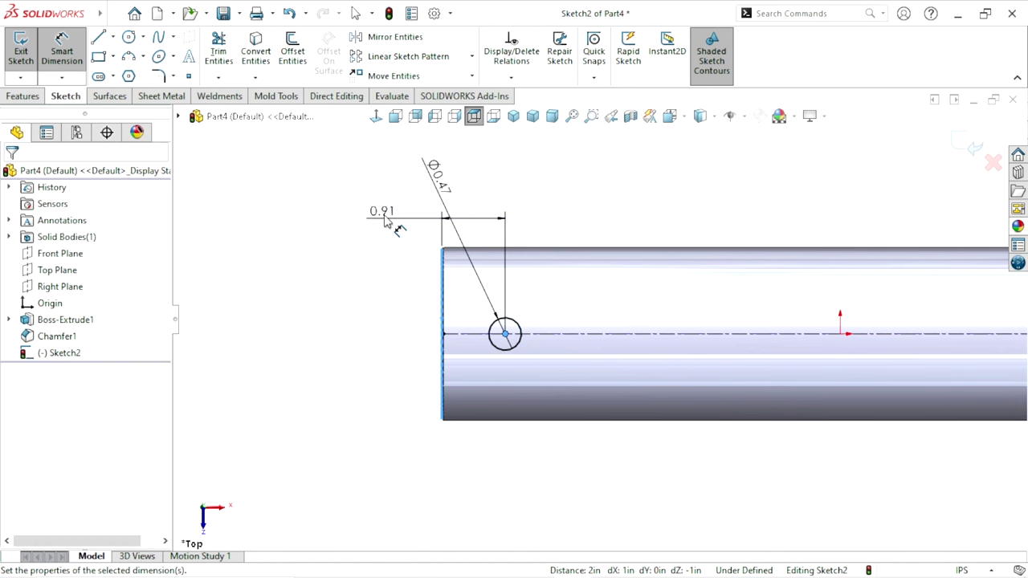
click(383, 224)
text(1)
key(Return)
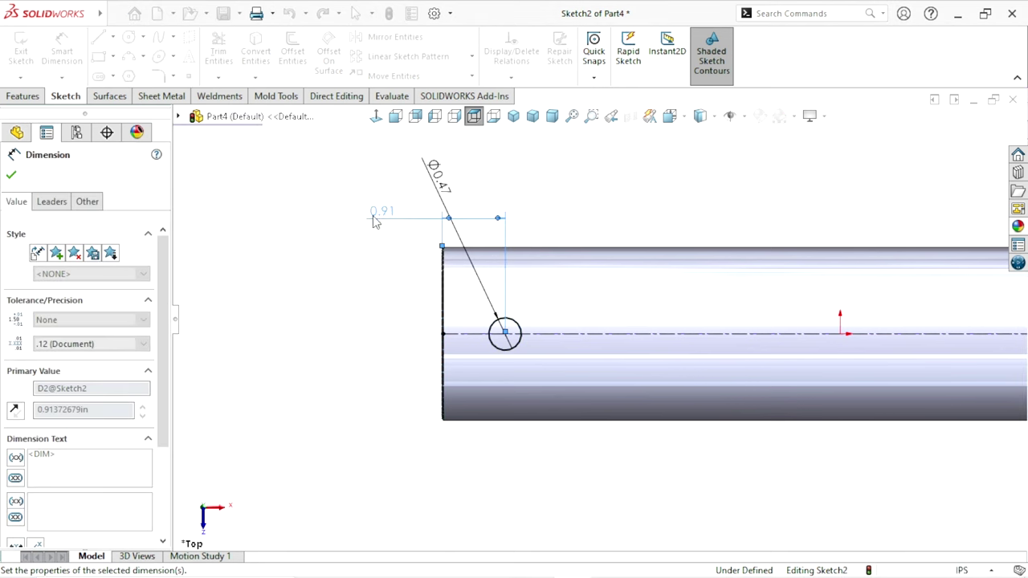
scroll(493, 358, up, 3)
scroll(896, 295, down, 2)
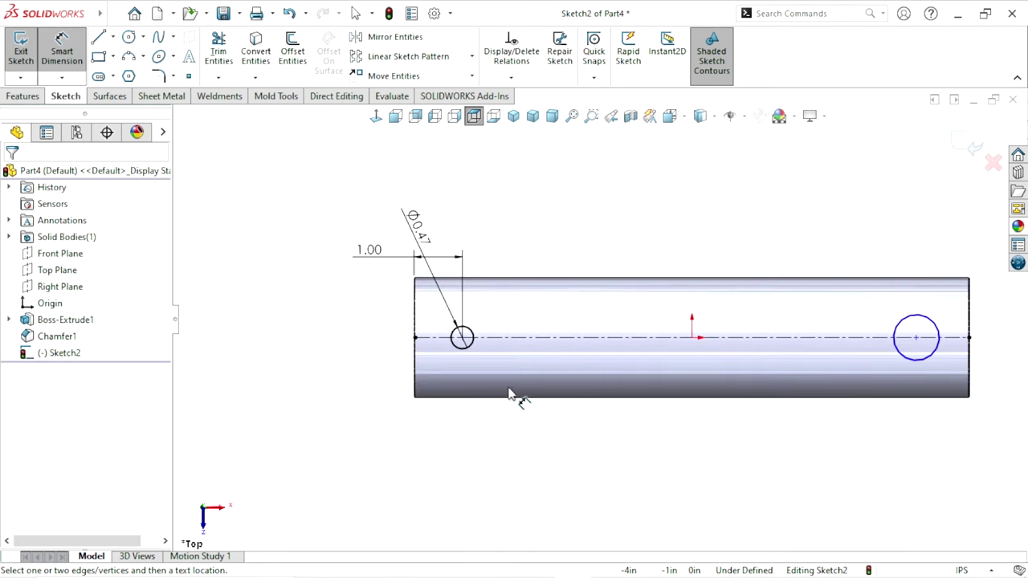
click(465, 340)
click(902, 359)
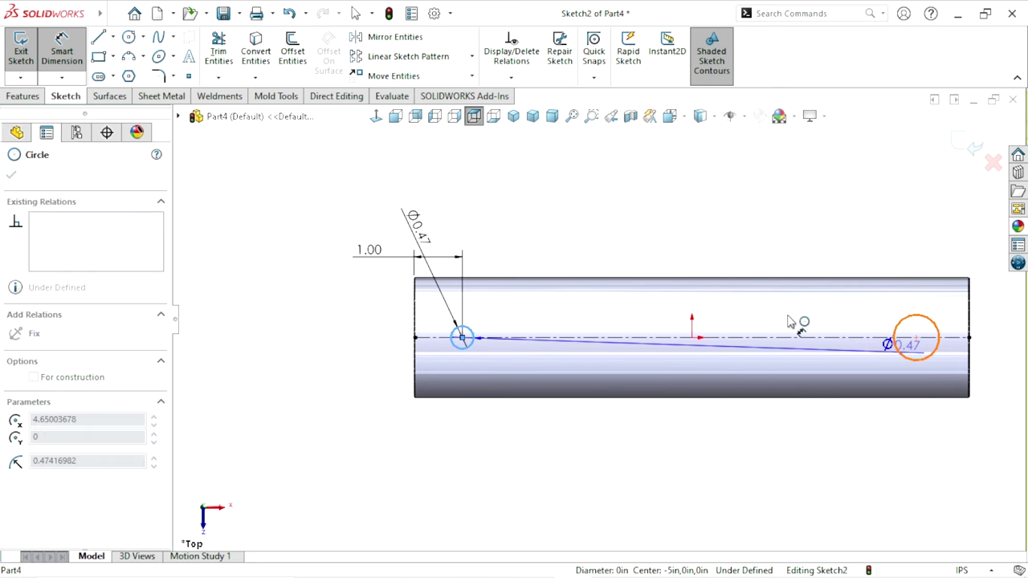
click(710, 229)
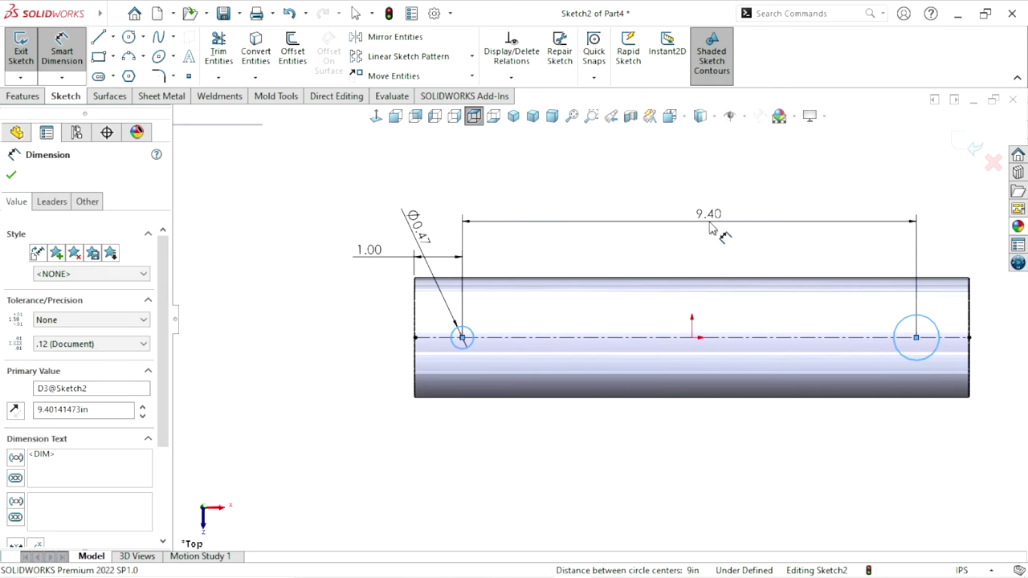
text(9.5)
key(Return)
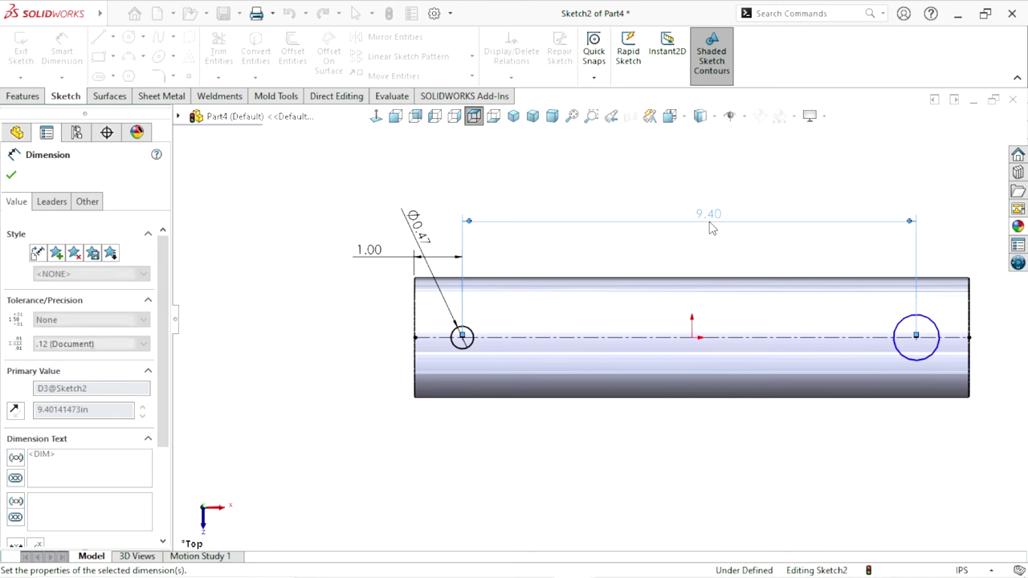
Add an Equal relation between the two hole circles
key(Escape)
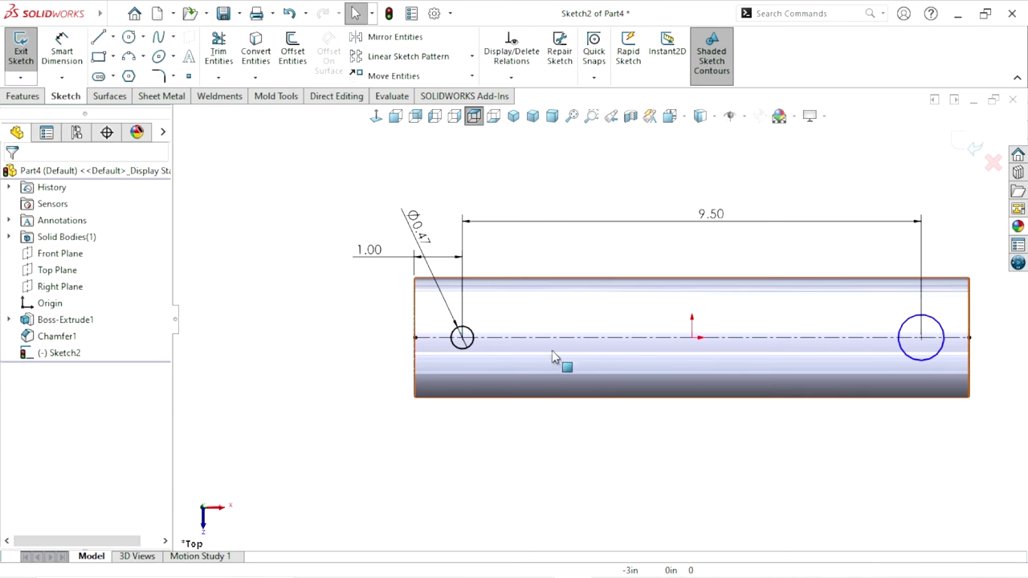
click(470, 345)
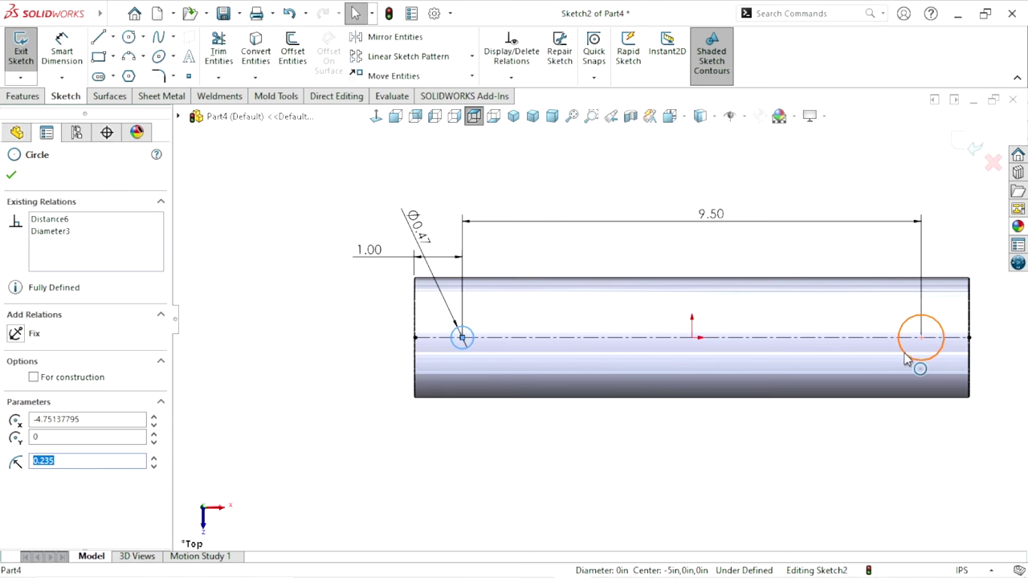
ctrl+click(916, 361)
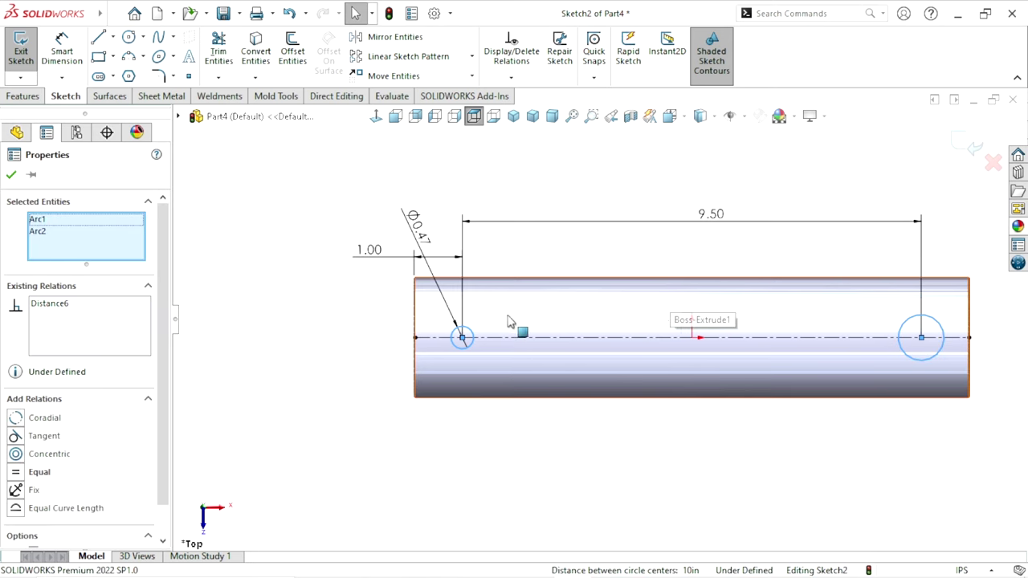
click(16, 474)
click(448, 417)
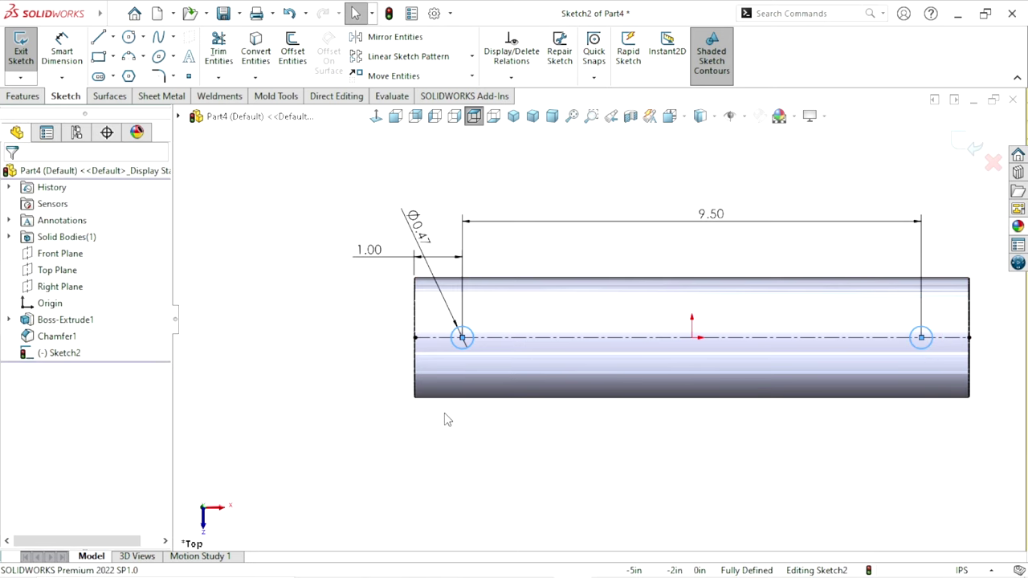
Cut both Ø0.47 circles Through All - Both to drill two cross holes through the pin
key(f)
click(23, 95)
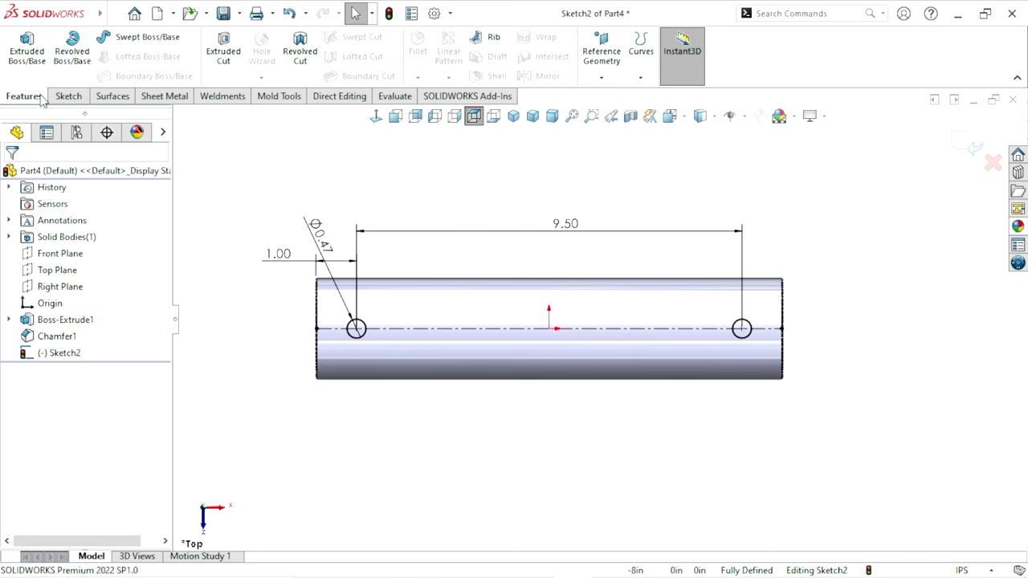
click(223, 52)
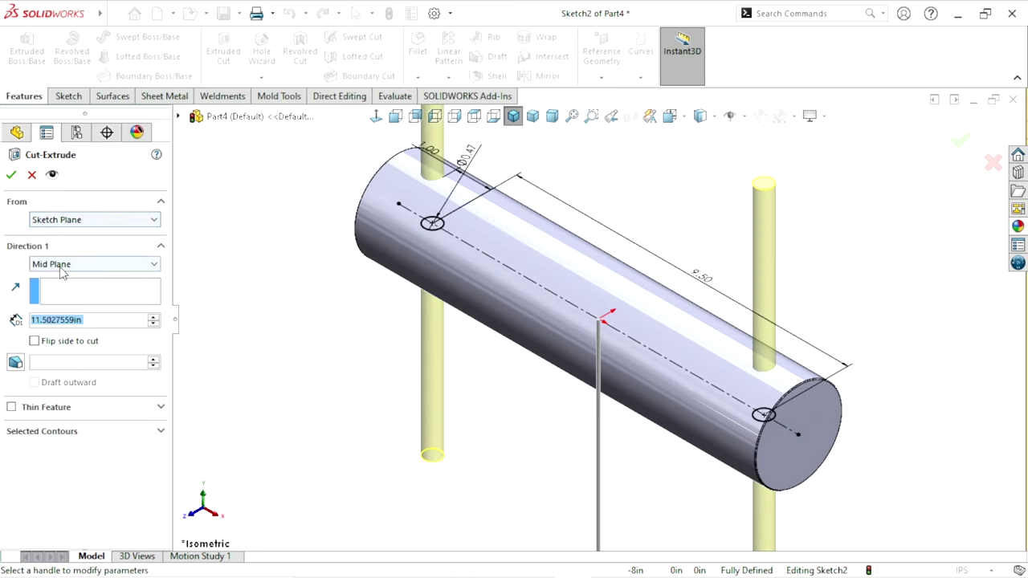
click(61, 269)
click(80, 297)
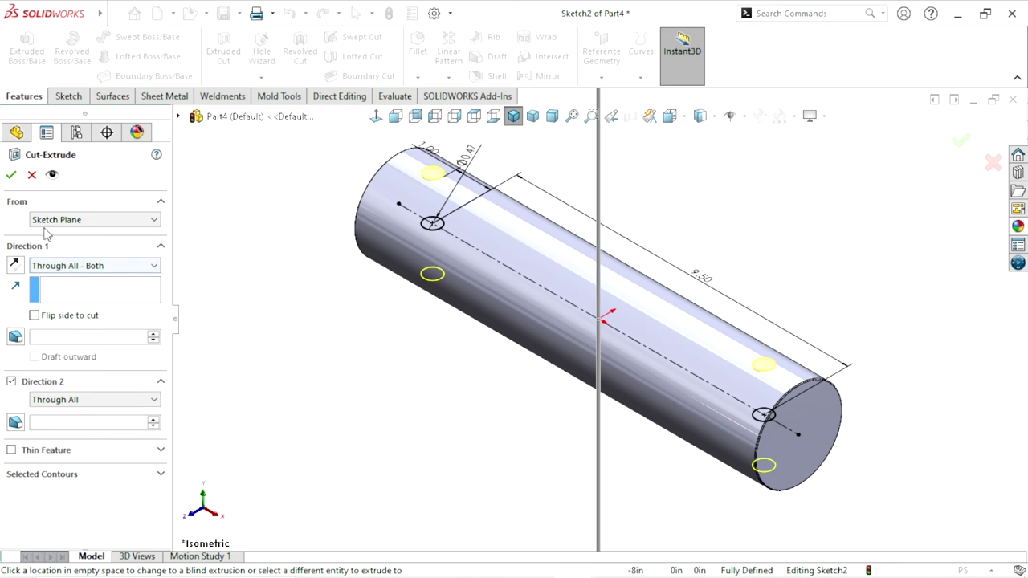
click(13, 175)
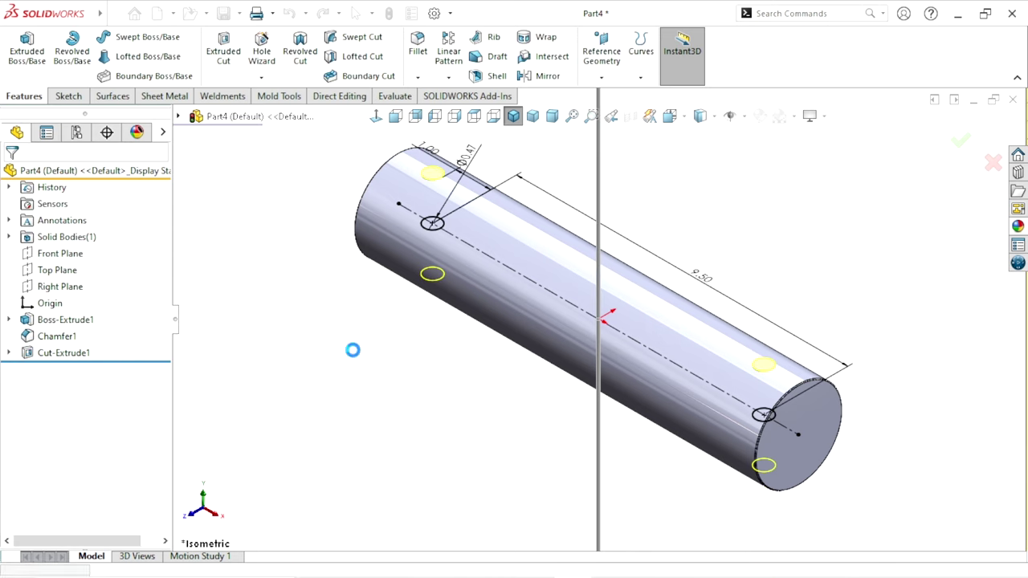
middle_drag(571, 336, 607, 265)
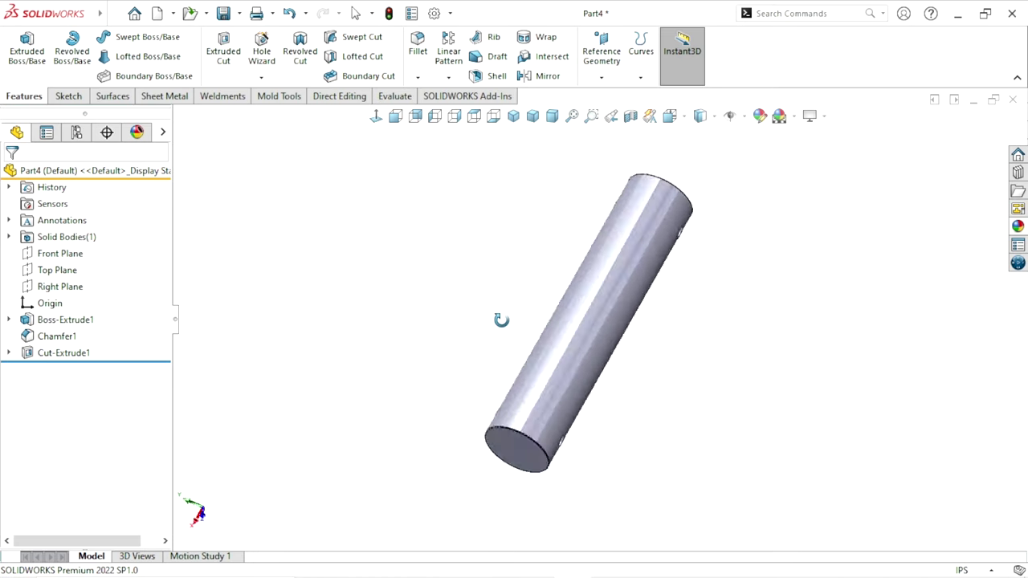
click(513, 116)
Apply the carbon steel appearance from Metal > Steel to the pin
scroll(706, 278, down, 2)
scroll(706, 277, down, 2)
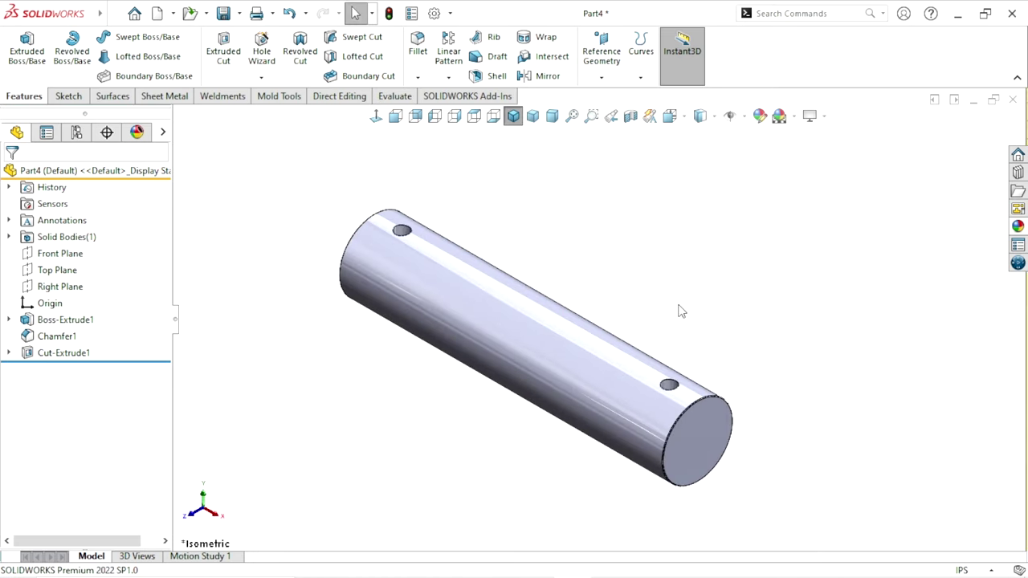
click(1018, 227)
scroll(893, 225, up, 1)
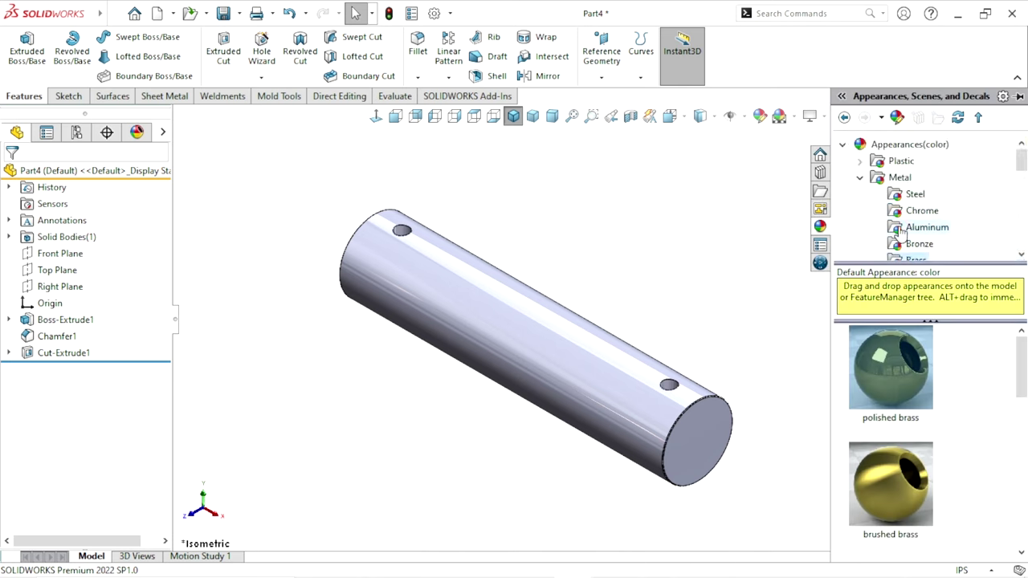
click(891, 197)
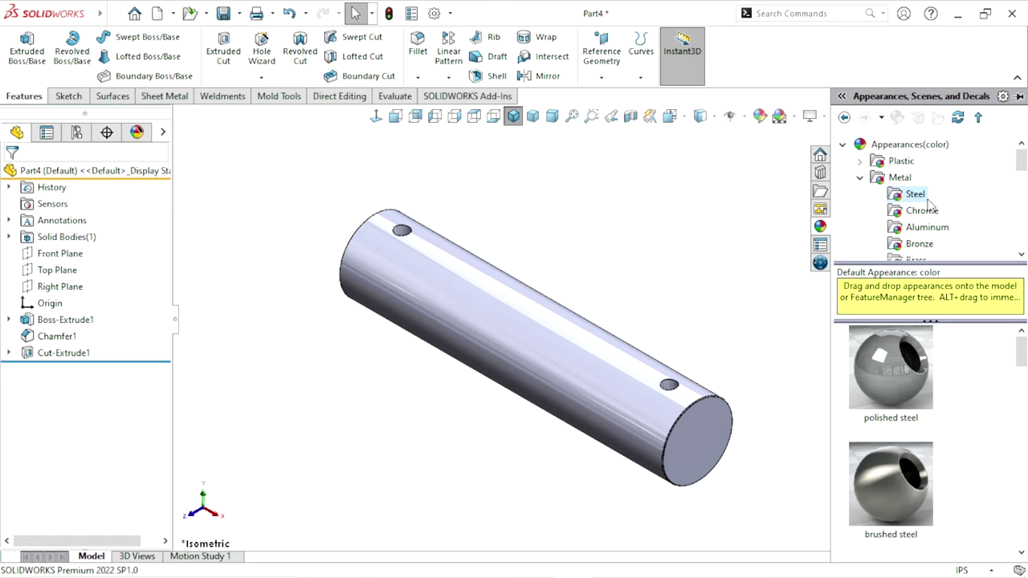
drag(1021, 353, 1021, 456)
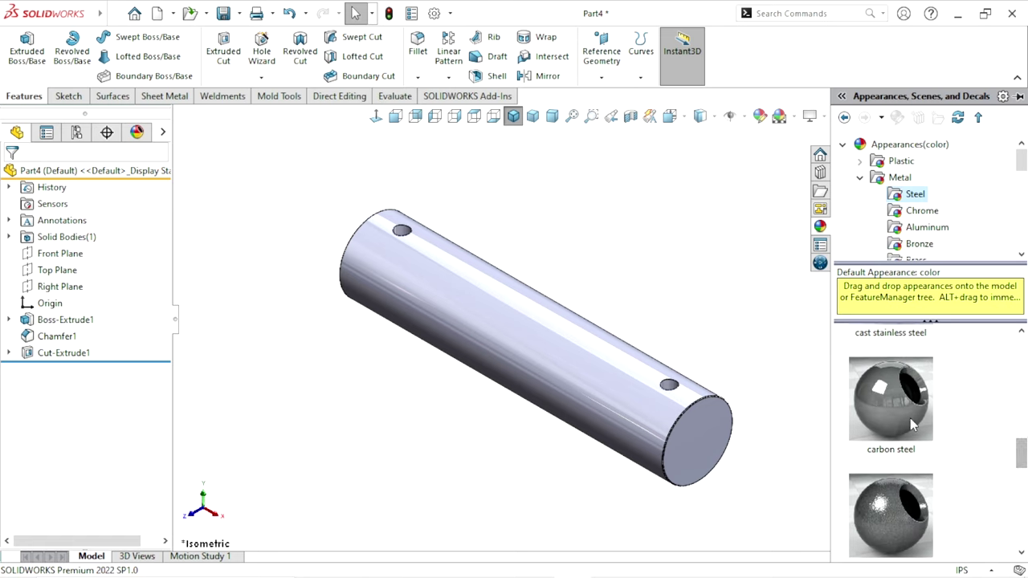
drag(912, 426, 612, 354)
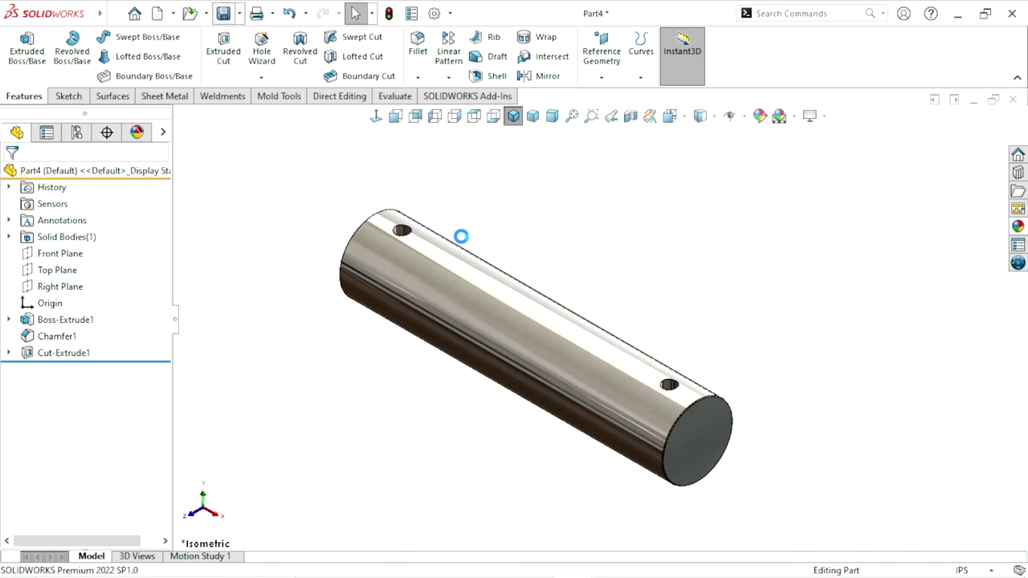
Save the pin as 'Part4 Main Pin' in the Idler assembly folder and close it
drag(331, 220, 326, 136)
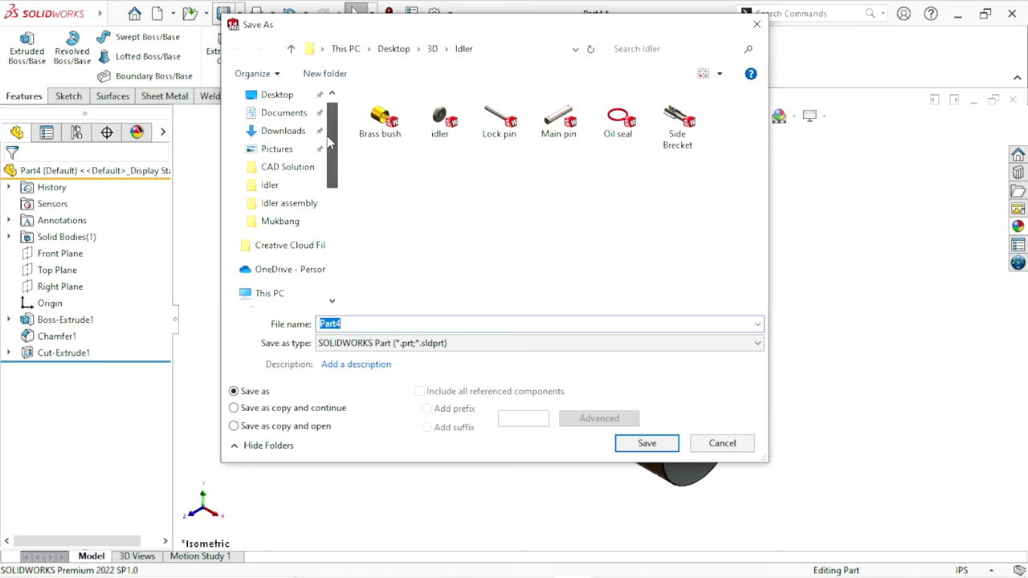
click(273, 206)
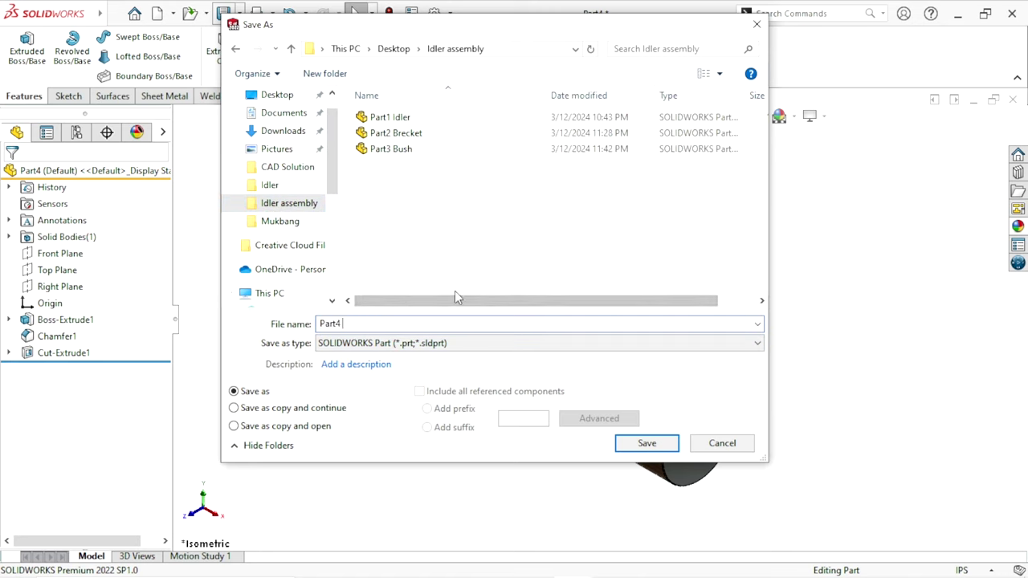
text(Main Pin)
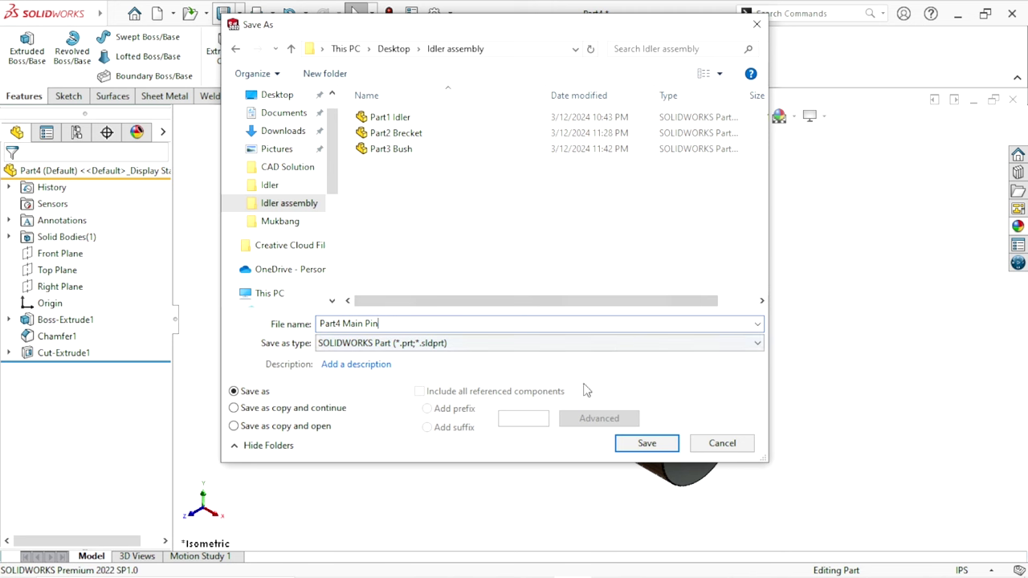
click(660, 445)
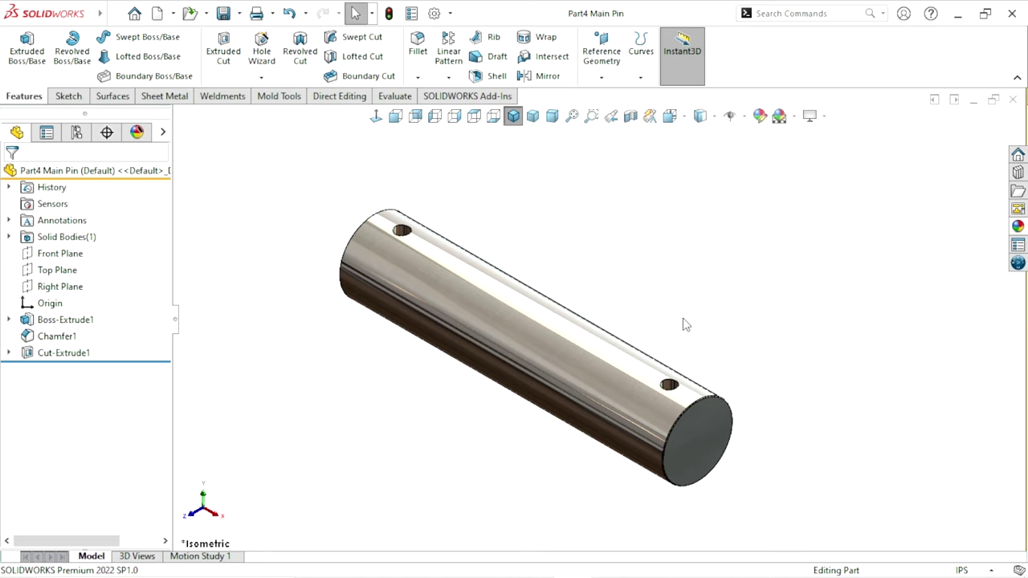
click(1014, 98)
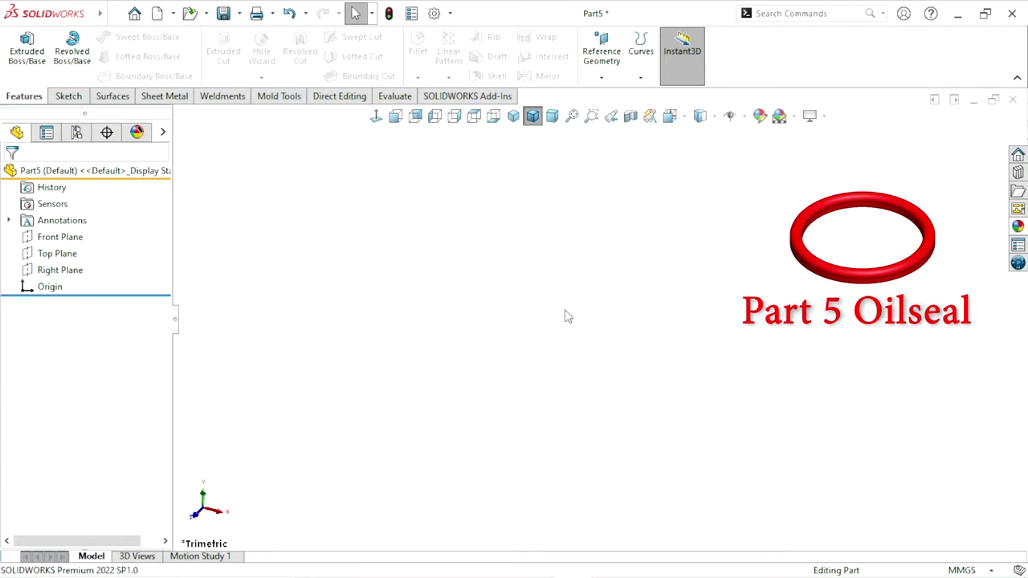
Switch the new part to IPS units and sketch two concentric circles at the origin on the Top Plane
click(968, 571)
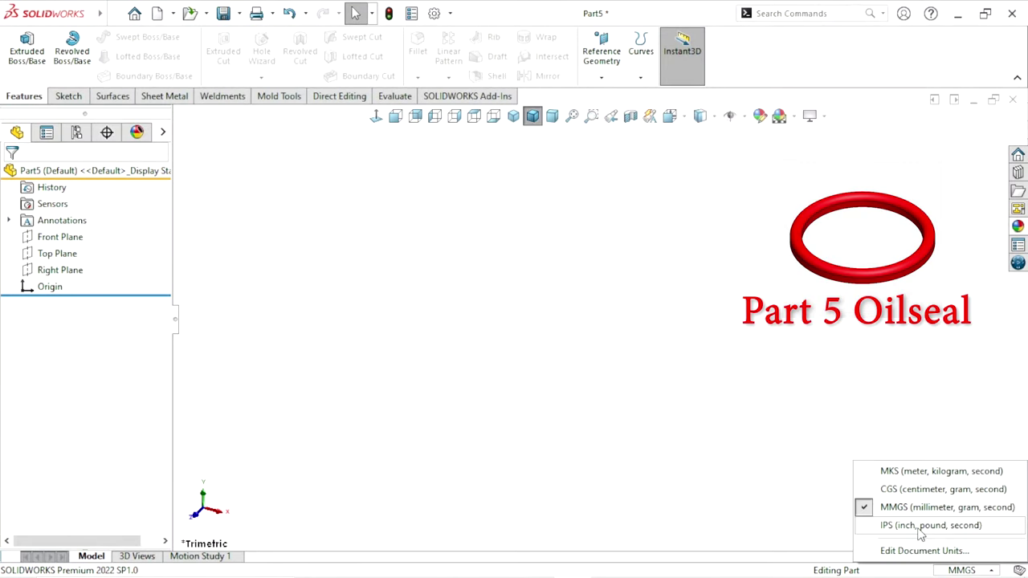
click(917, 526)
click(58, 255)
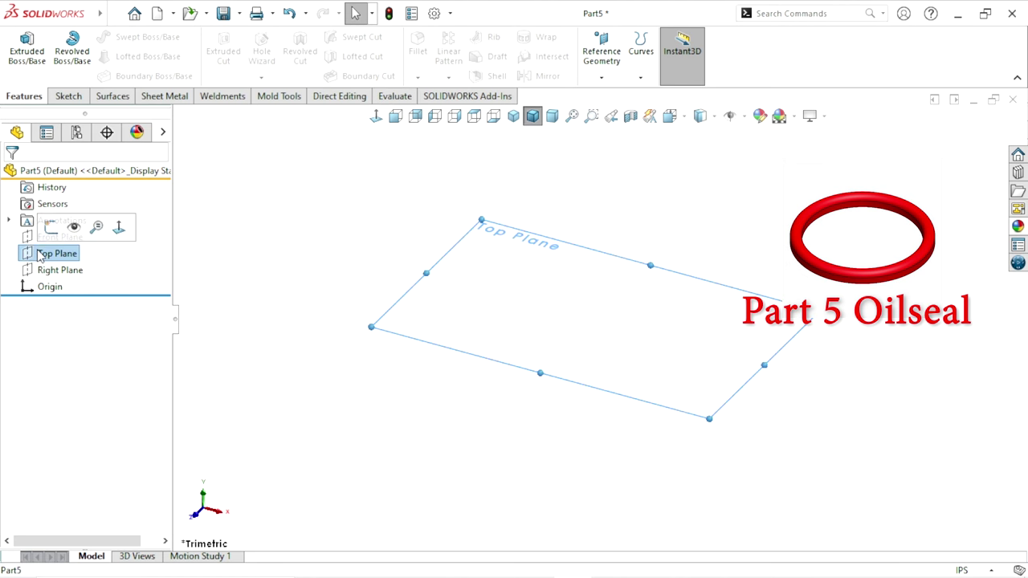
click(50, 226)
click(128, 37)
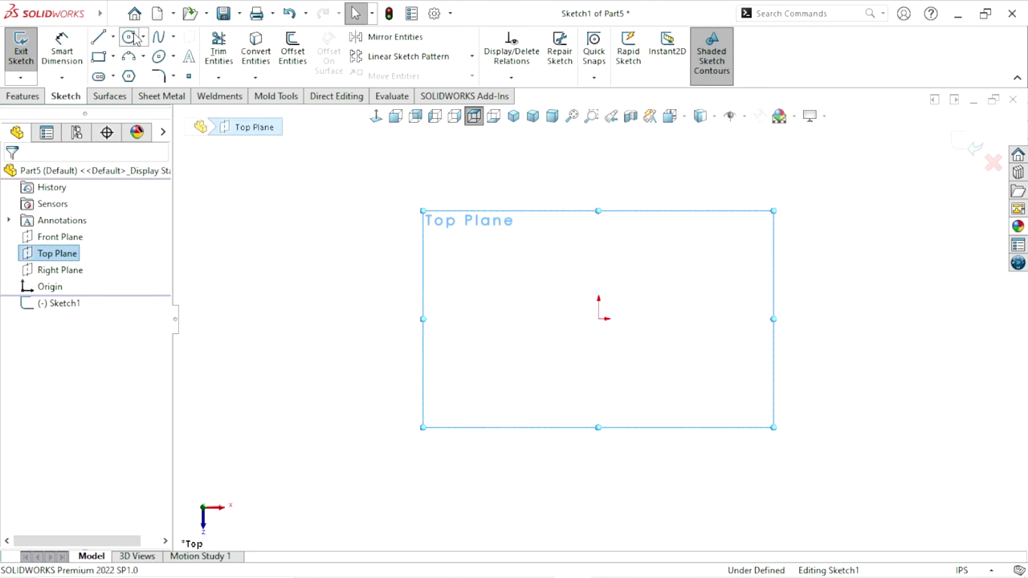
drag(598, 318, 627, 319)
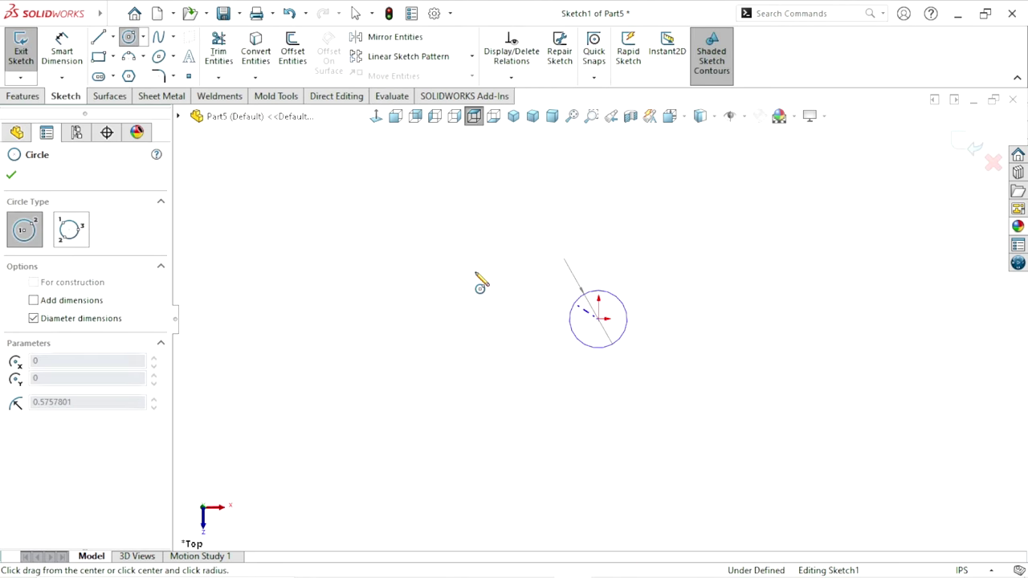
click(599, 319)
click(511, 292)
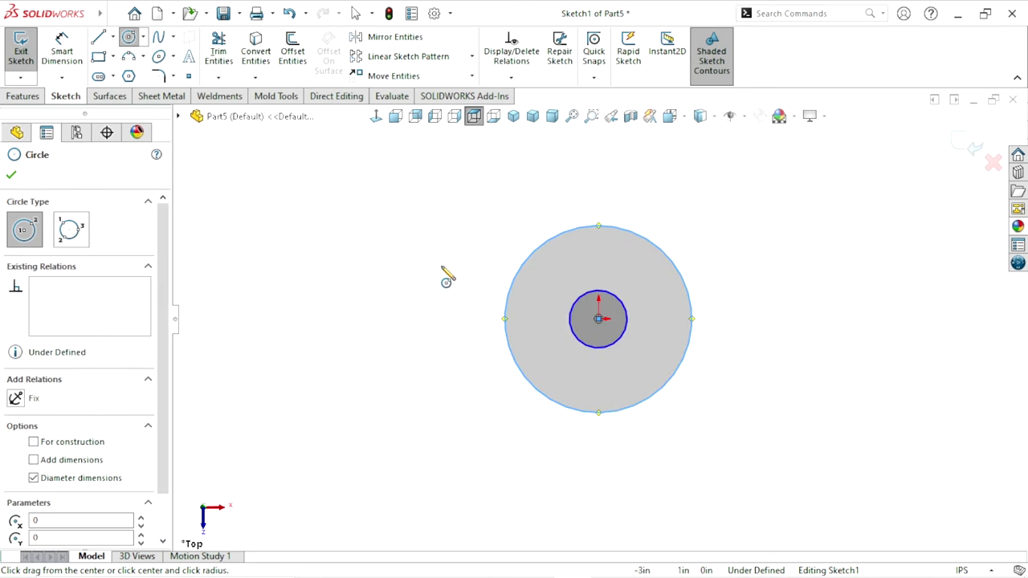
Dimension the outer circle to 3.00 in and the inner circle to 2.50 in diameter
click(53, 40)
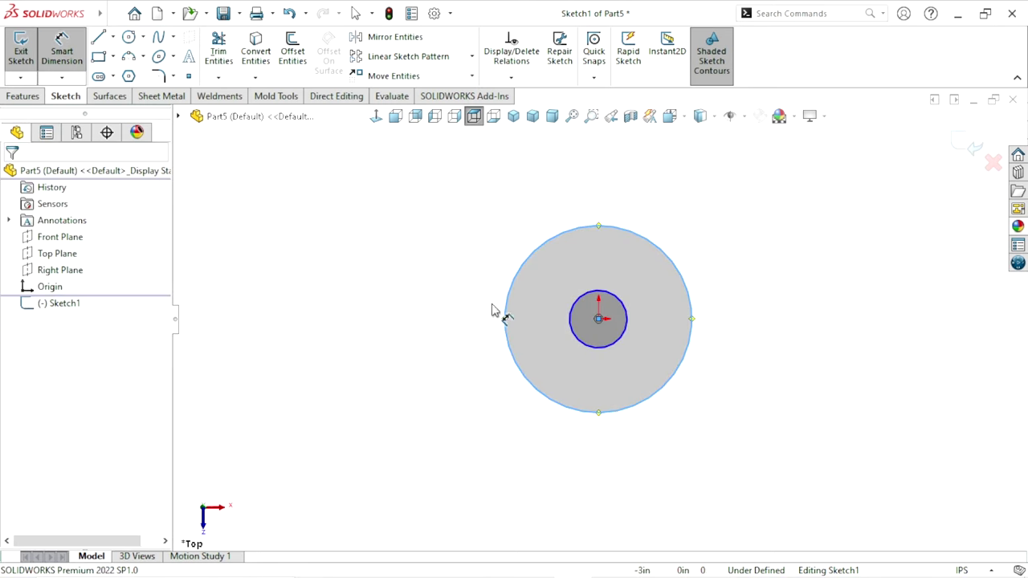
click(689, 328)
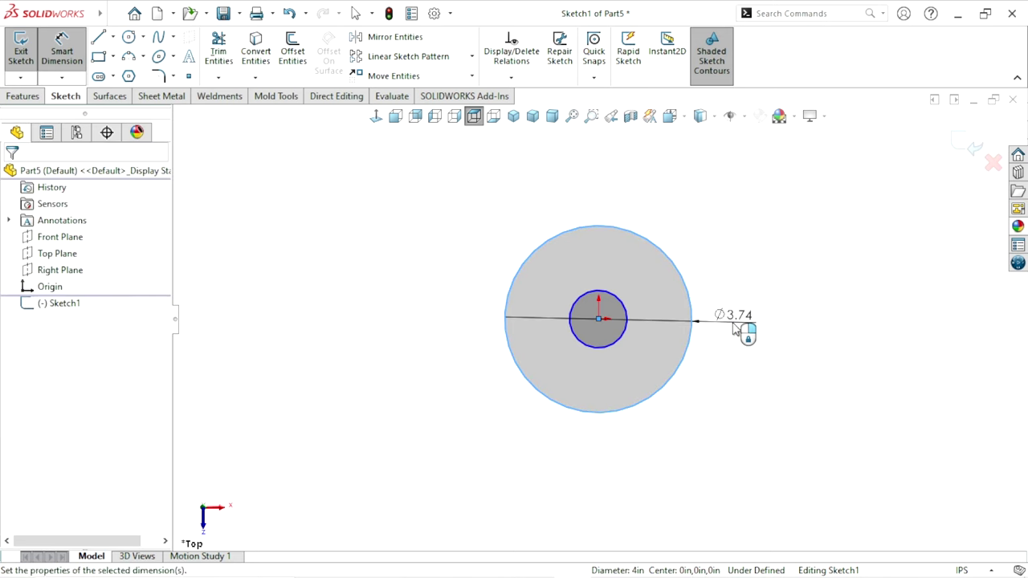
click(733, 329)
text(3.00in)
key(Return)
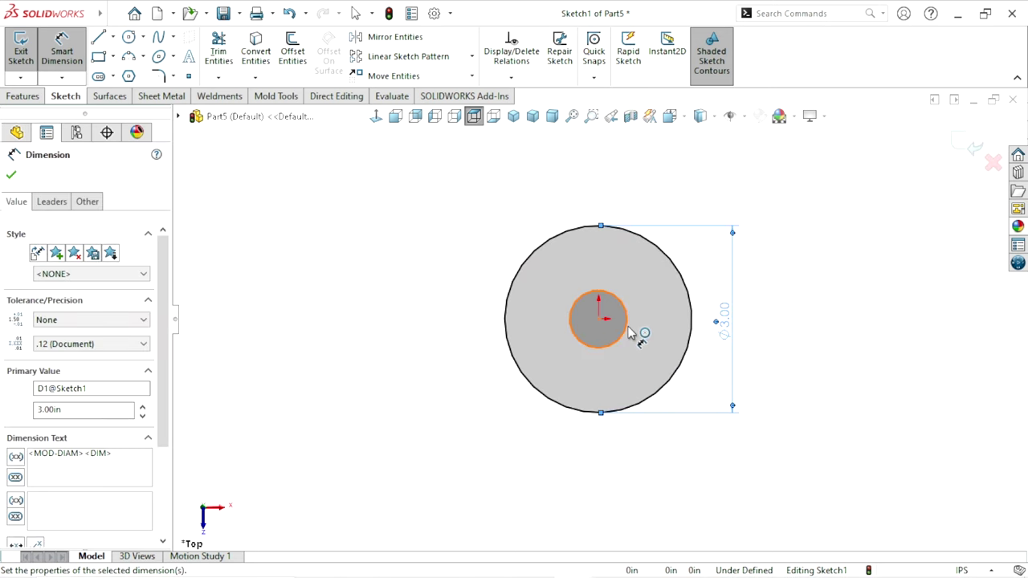
click(630, 334)
click(670, 321)
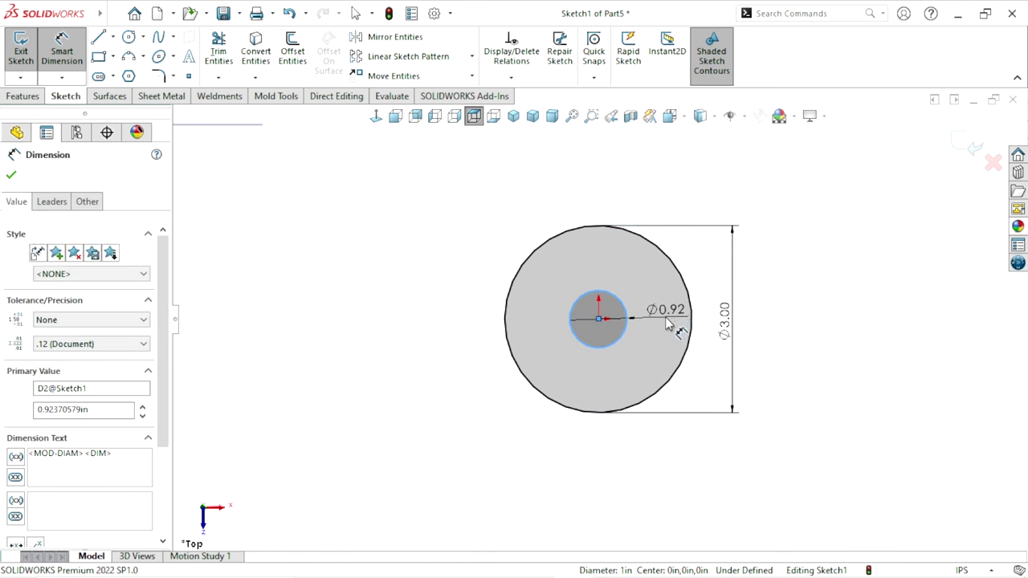
text(2.50in)
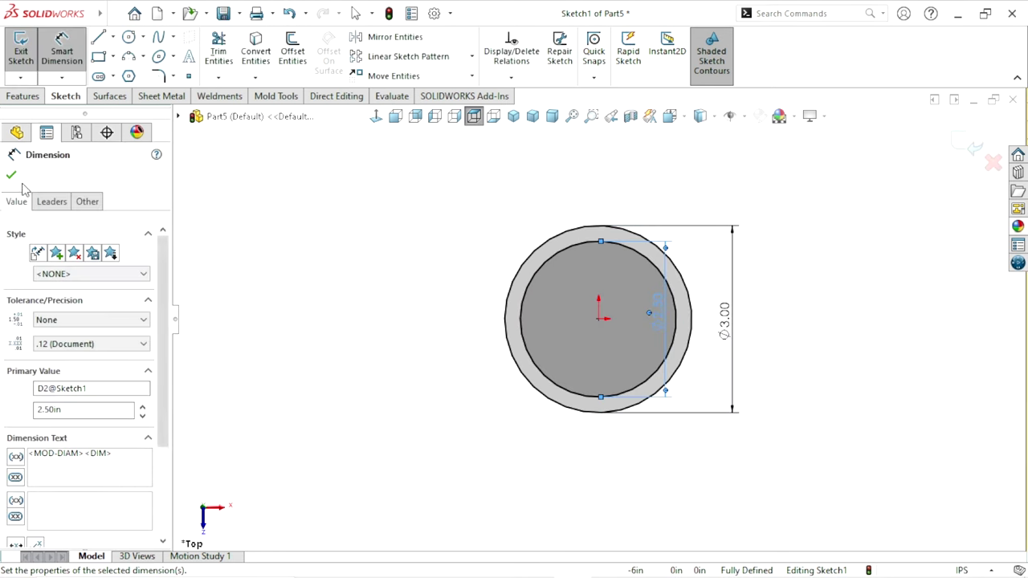
click(11, 174)
click(23, 95)
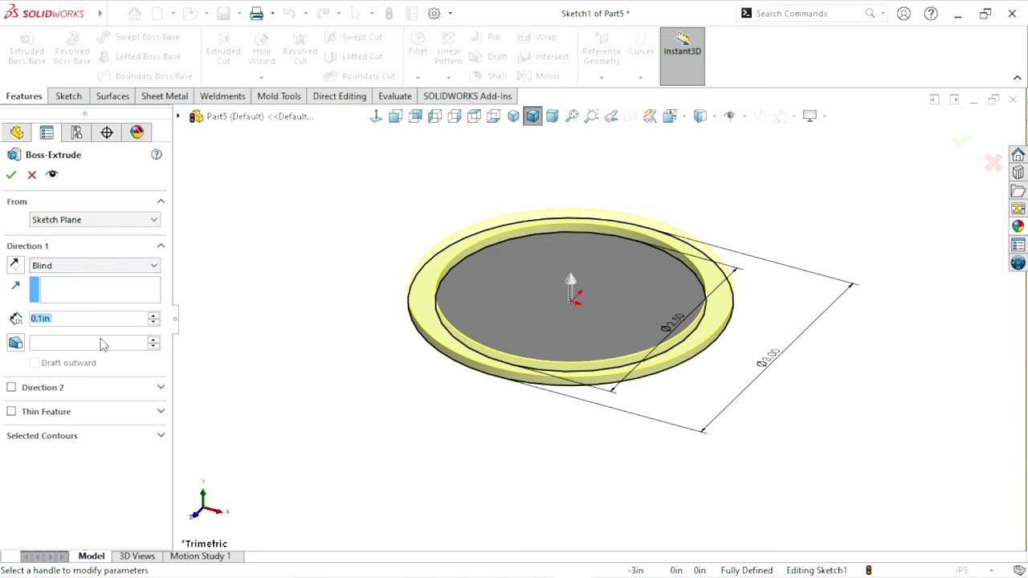
Extrude the concentric-circle sketch 0.2755955 in (Blind) into a flat ring
click(79, 322)
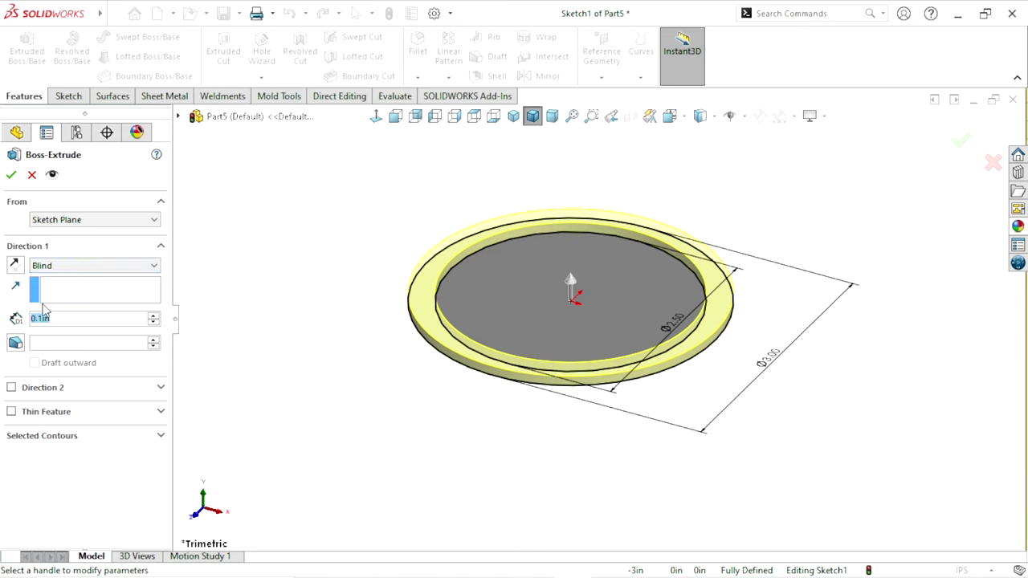
mouse_move(48, 13)
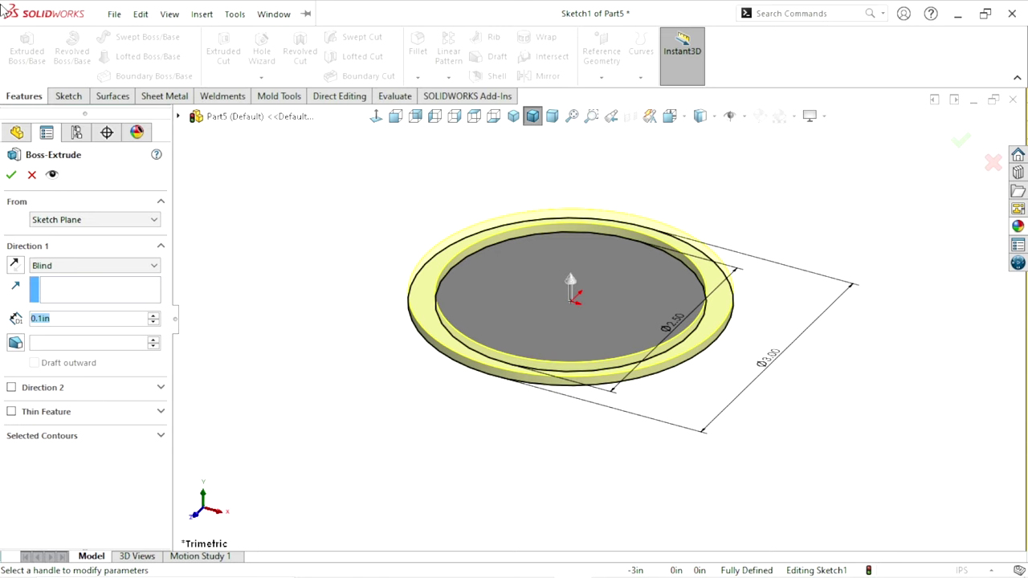
text(0.2)
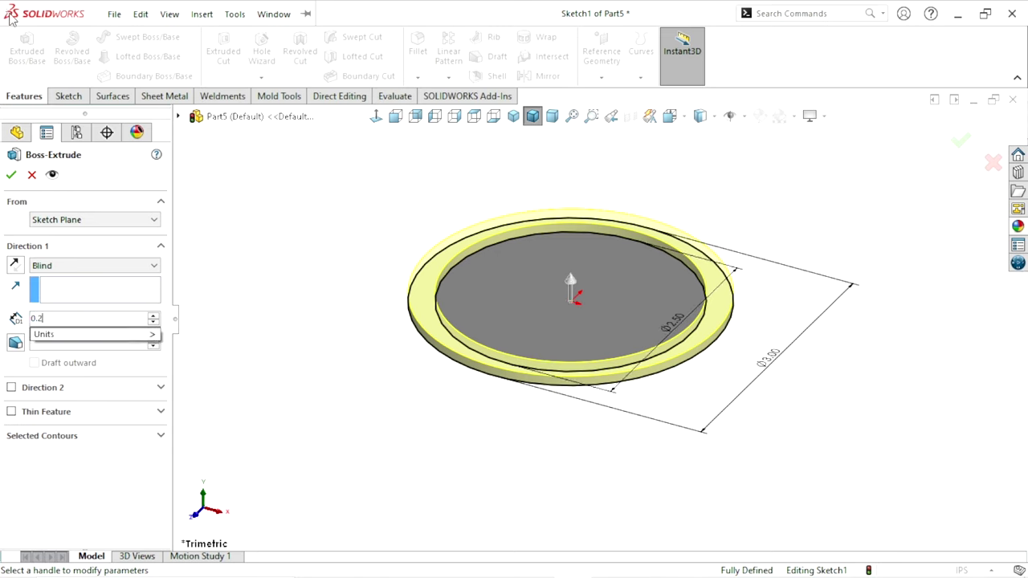
text(7)
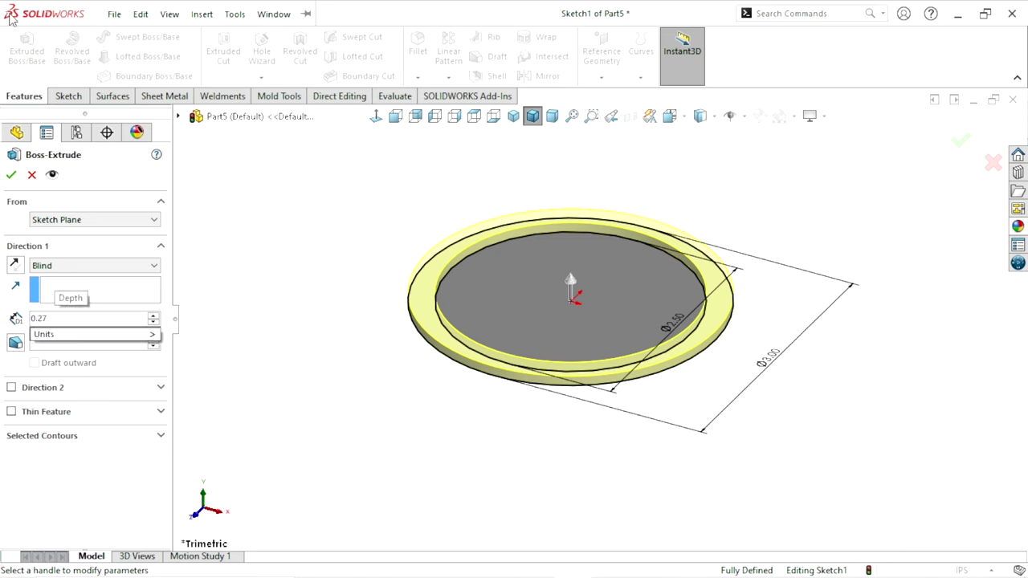
text(55)
text(955)
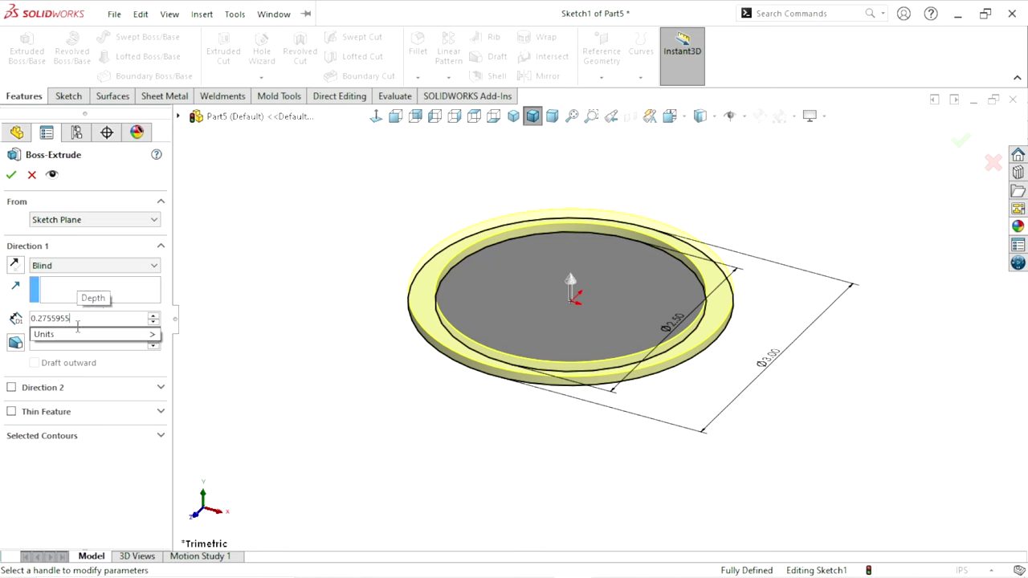
key(Return)
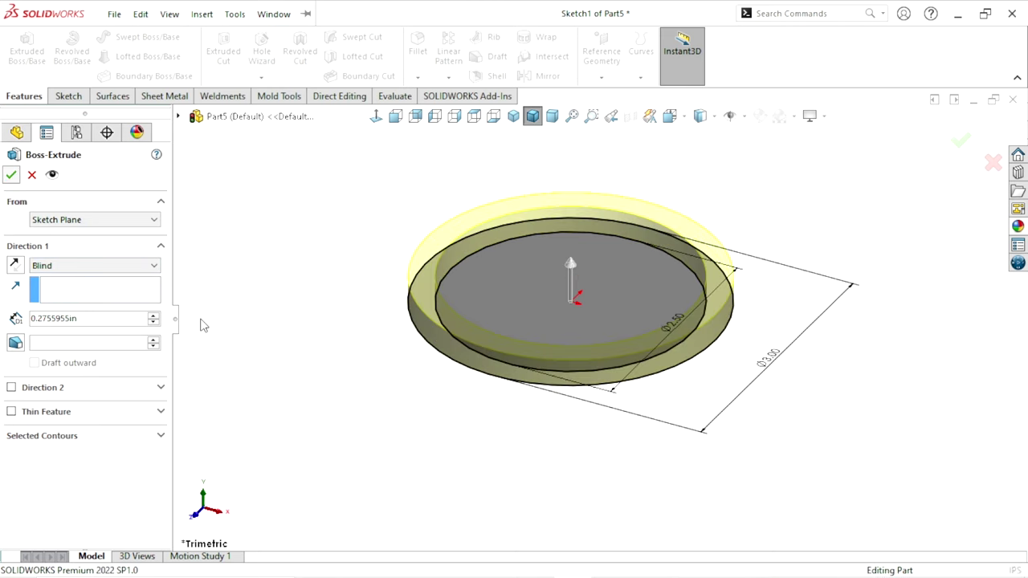
key(Return)
mouse_move(734, 310)
middle_down()
mouse_move(621, 414)
mouse_move(519, 308)
middle_up()
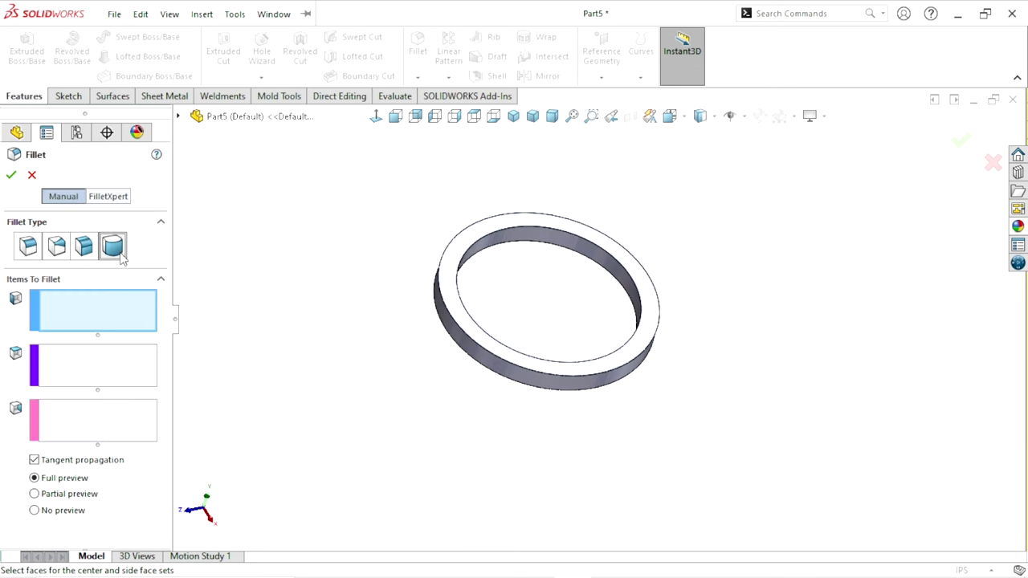
Add a full round fillet over the ring's top face, from its outer to inner face
scroll(470, 333, down, 1)
scroll(470, 333, down, 2)
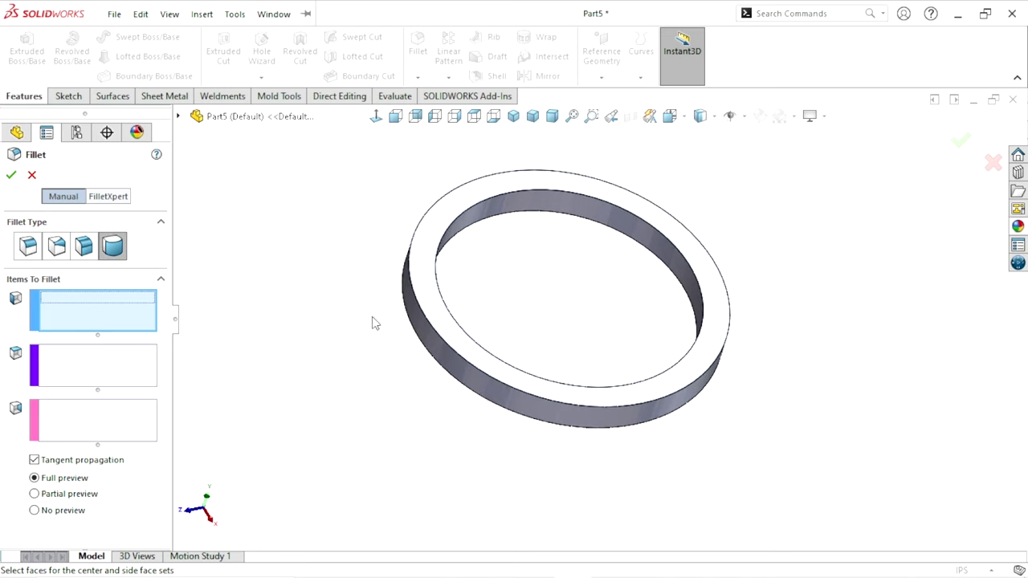
click(427, 342)
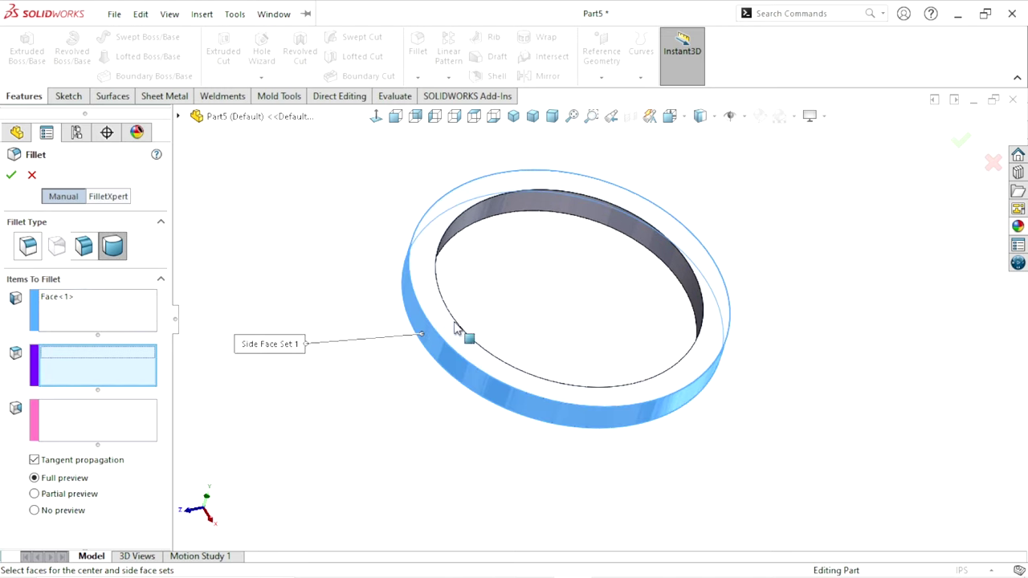
click(434, 315)
click(91, 419)
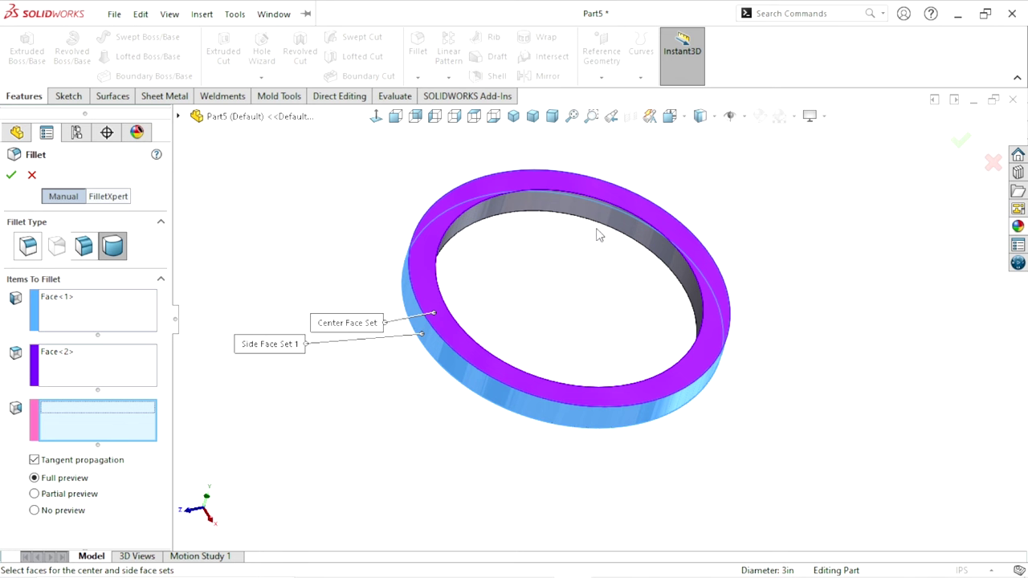
click(537, 200)
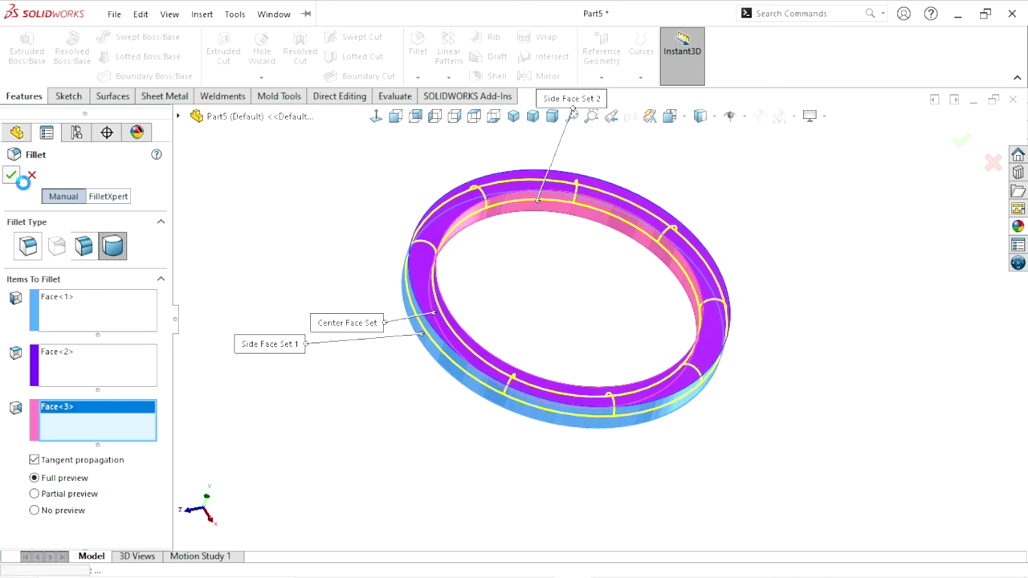
click(10, 174)
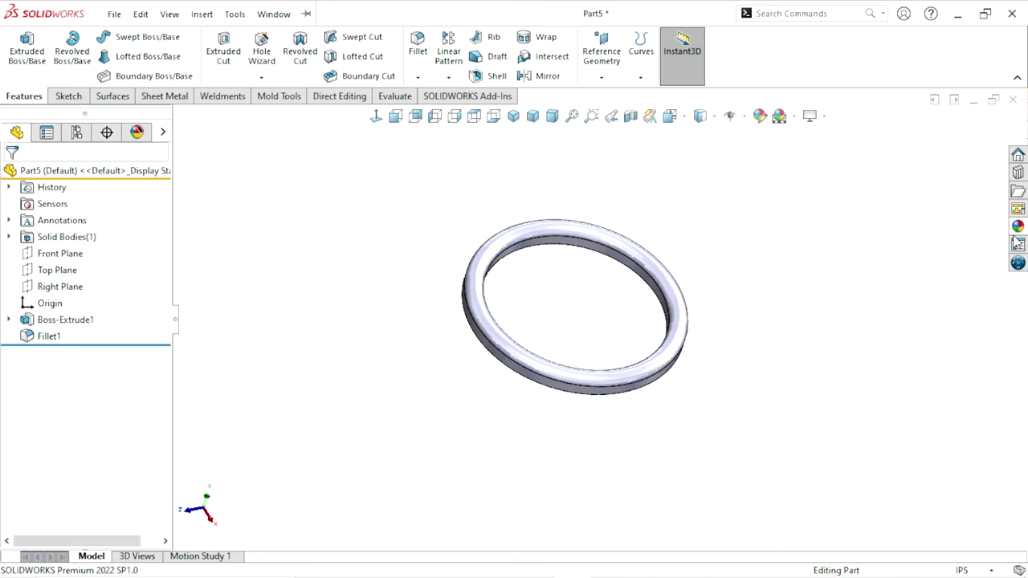
Apply the matte rubber appearance from the Rubber library to the ring
click(1018, 227)
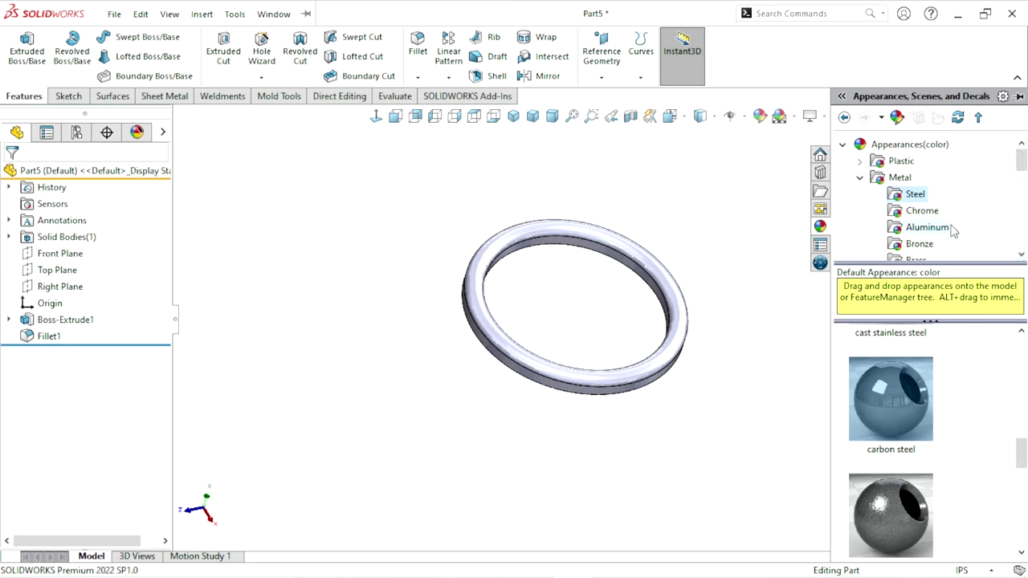
scroll(951, 231, down, 3)
scroll(952, 231, down, 3)
scroll(951, 231, down, 3)
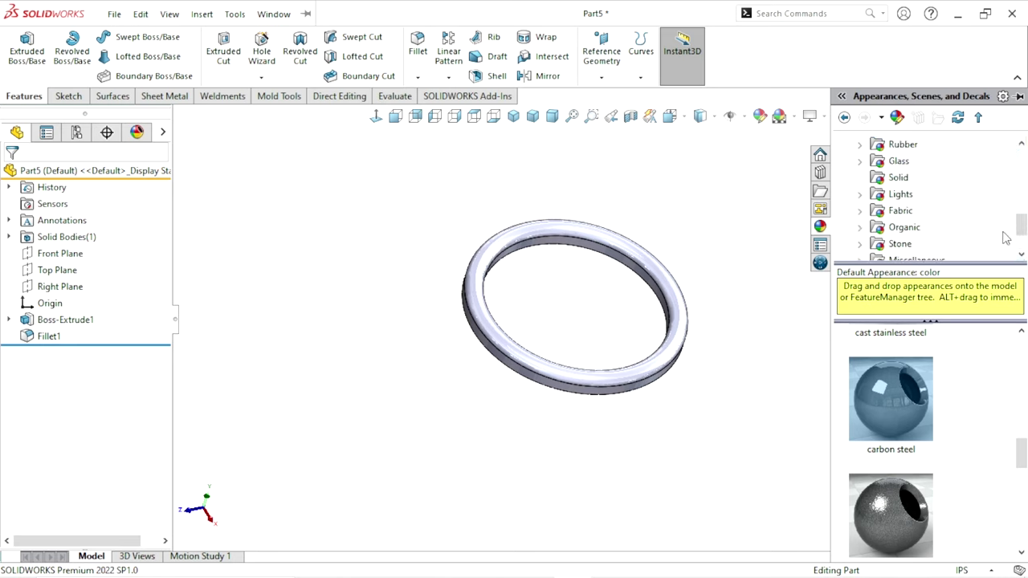
drag(1023, 232, 1024, 233)
click(897, 151)
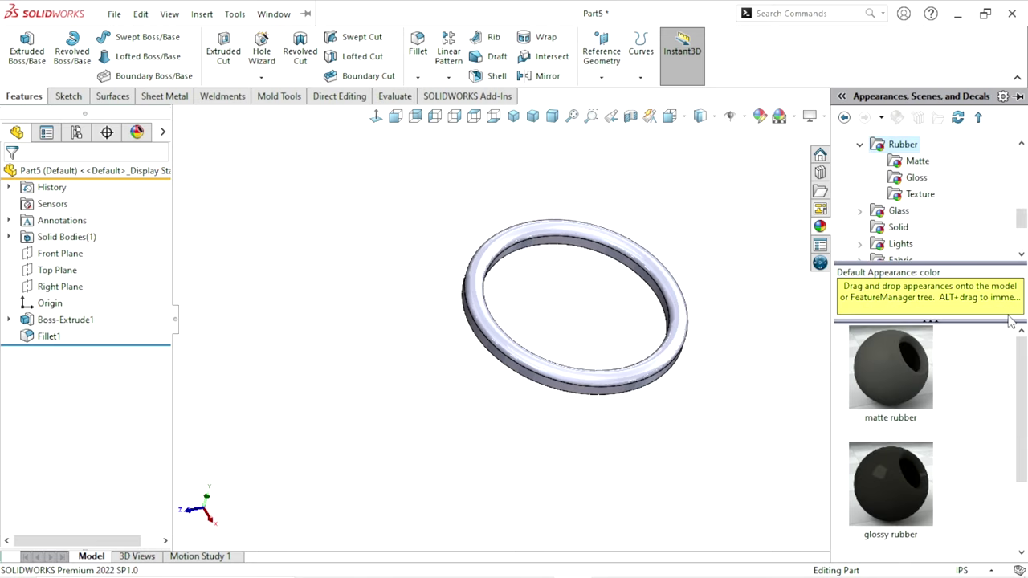
scroll(1022, 375, down, 1)
scroll(1022, 375, down, 1)
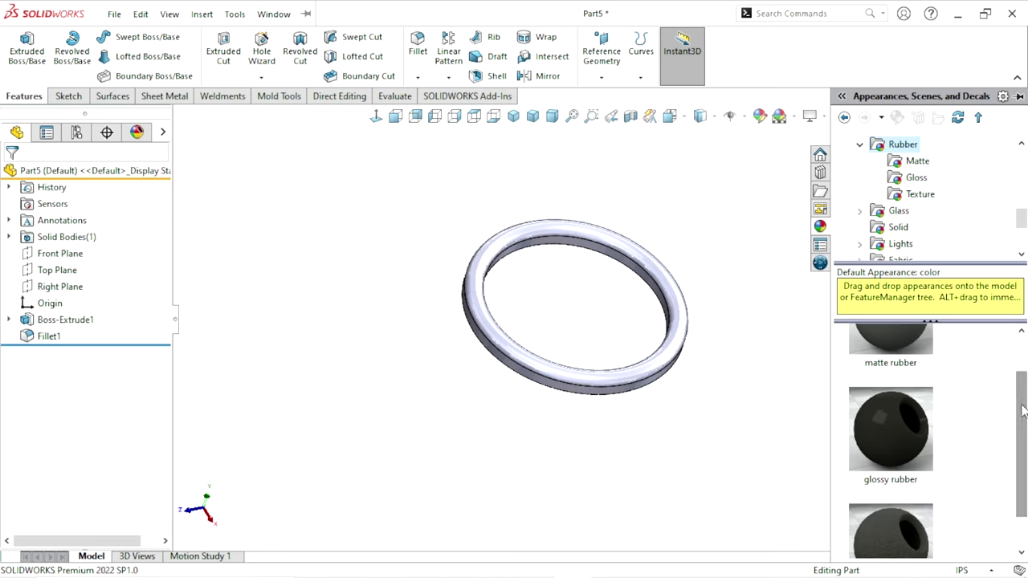
double_click(912, 347)
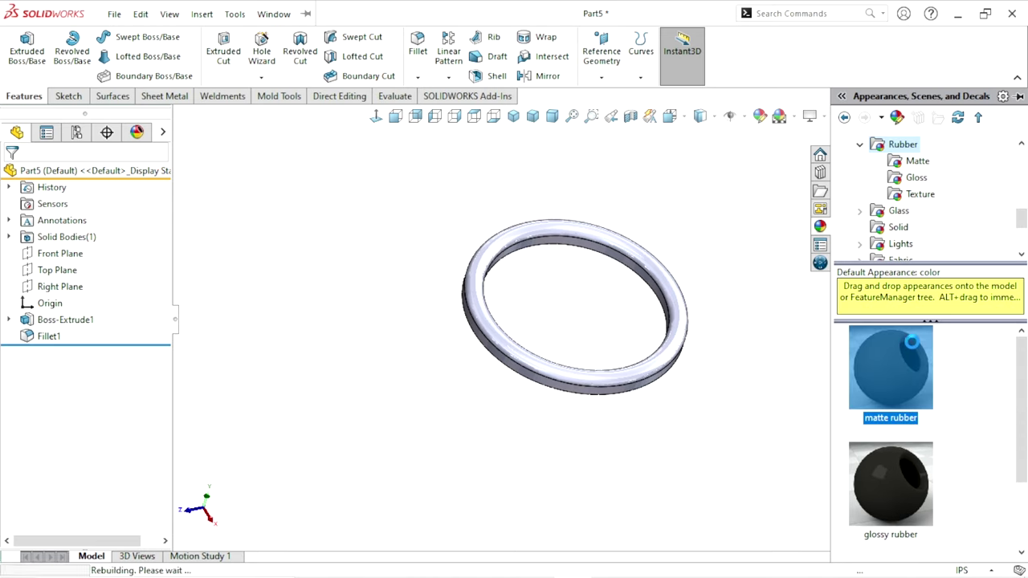
Recolour the ring's matte rubber appearance red
scroll(712, 308, down, 3)
middle_drag(679, 344, 645, 335)
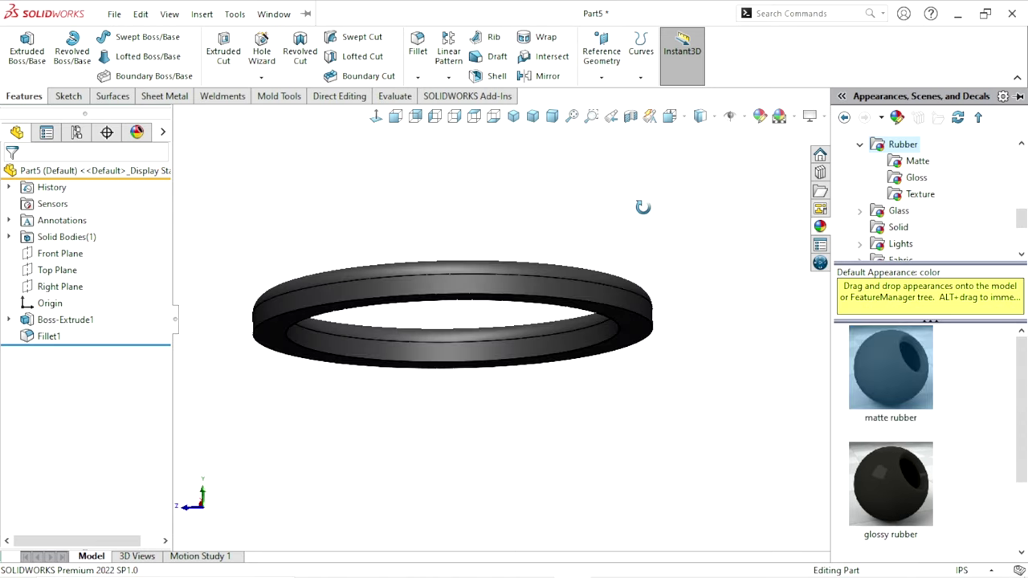
click(719, 365)
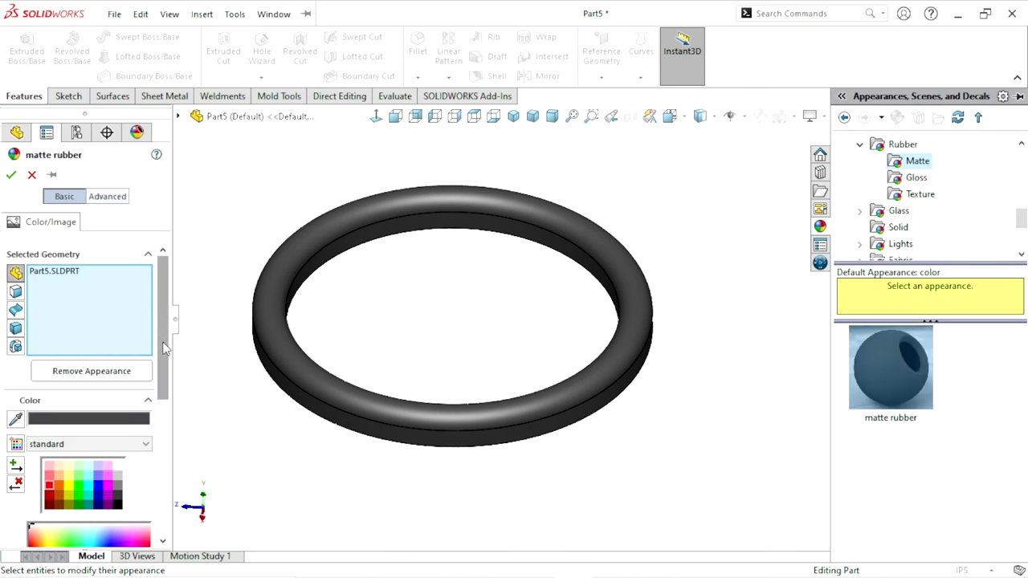
drag(163, 347, 163, 402)
click(49, 374)
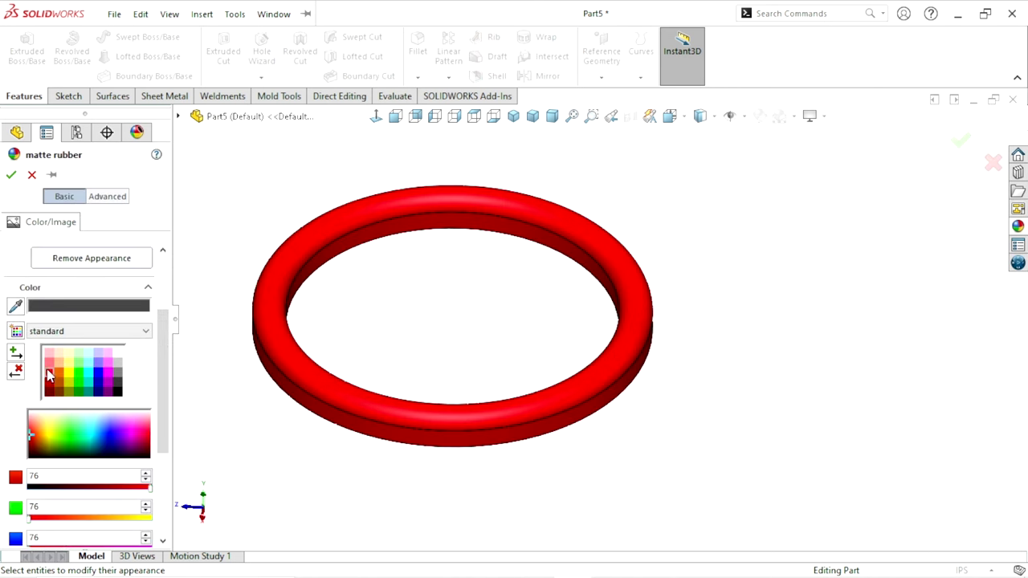
click(11, 175)
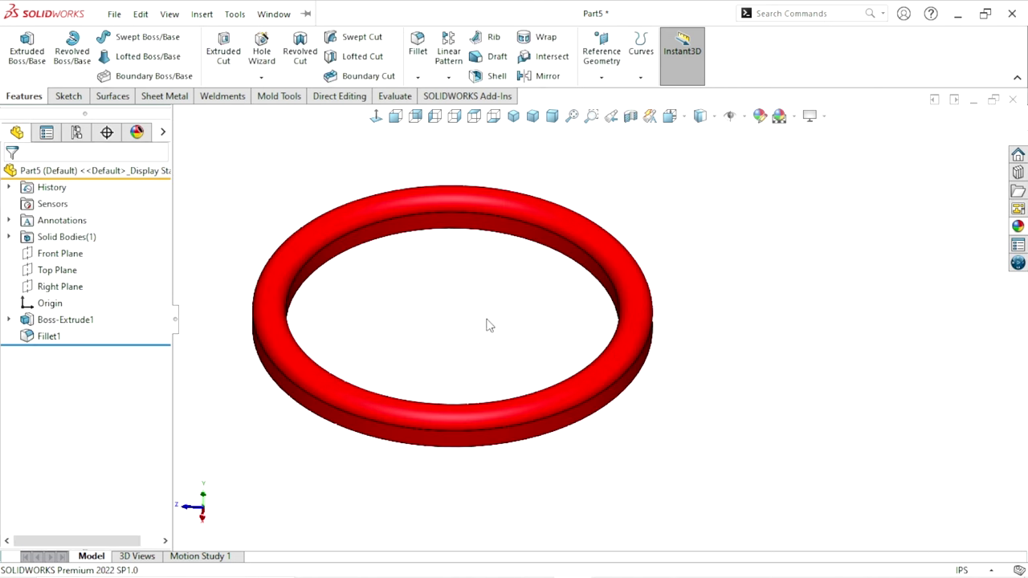
mouse_move(489, 324)
middle_down()
mouse_move(511, 316)
mouse_move(538, 415)
mouse_move(546, 286)
mouse_move(518, 241)
middle_up()
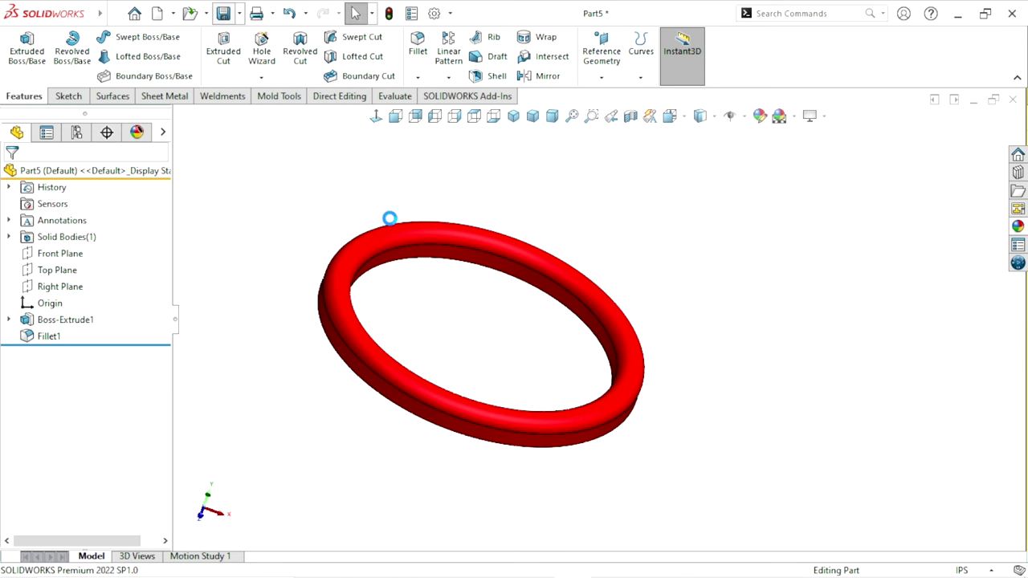
Save the oil seal as 'Part5 Oilseal' in the Idler assembly folder
scroll(326, 241, up, 5)
scroll(286, 183, up, 1)
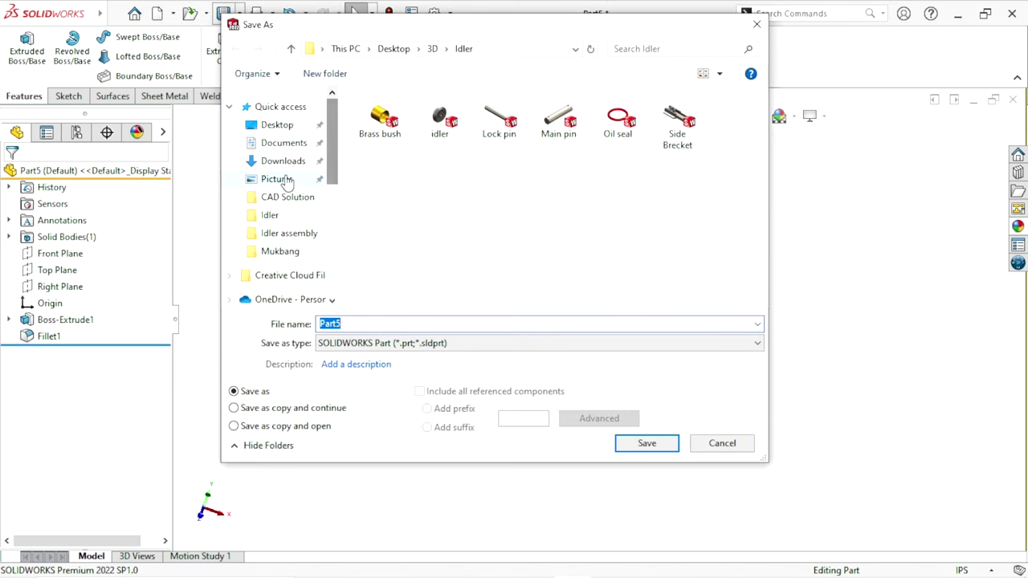
click(273, 233)
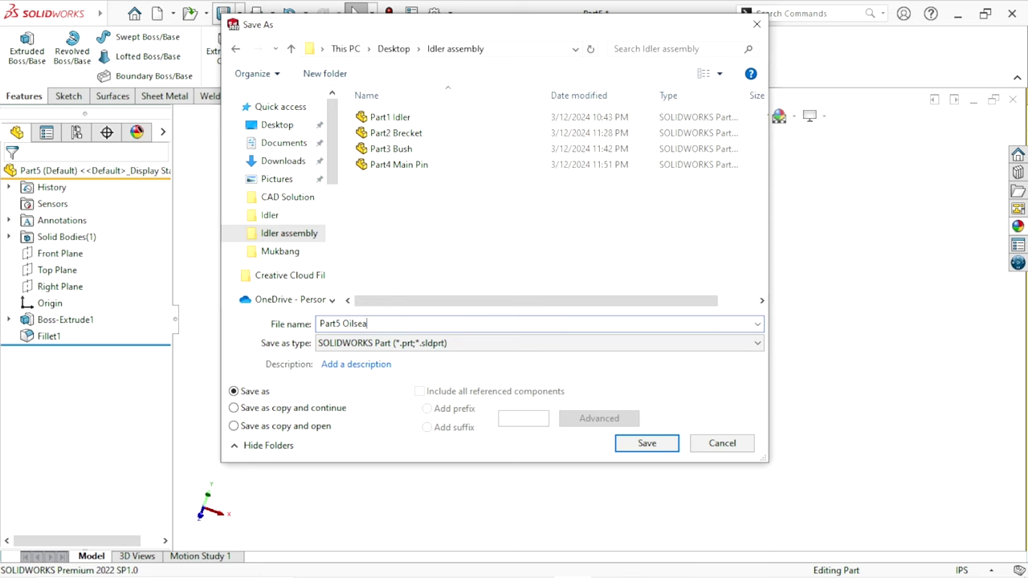
click(657, 451)
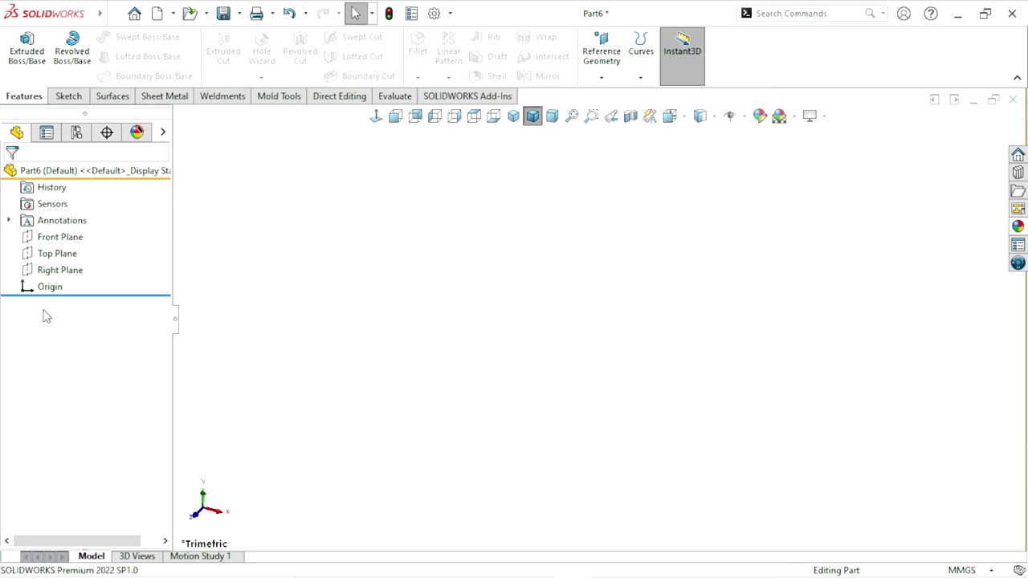
Sketch a 12 mm diameter circle at the origin on the Right Plane
click(43, 270)
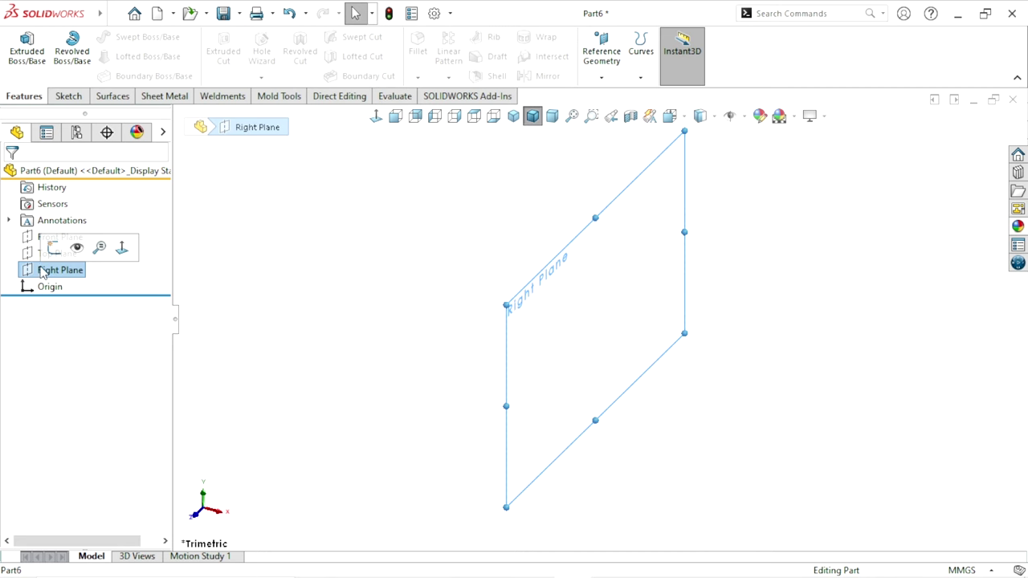
click(54, 248)
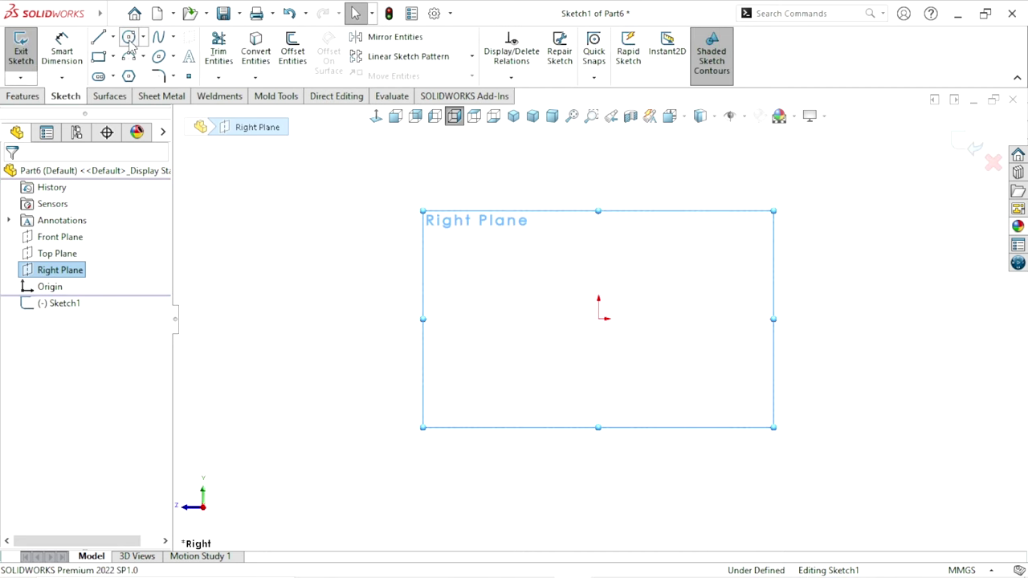
click(128, 38)
click(599, 318)
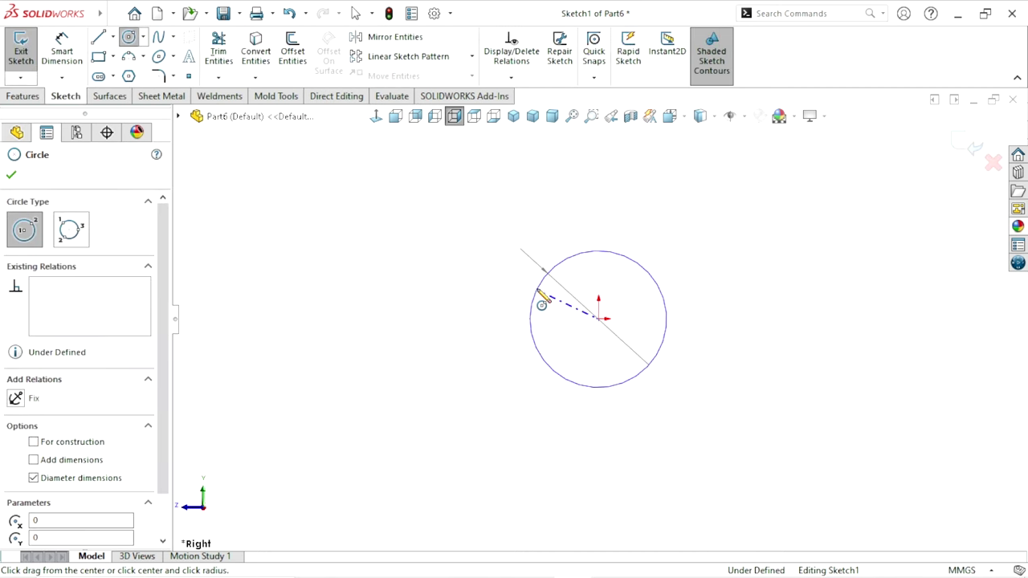
click(541, 298)
key(Escape)
click(531, 319)
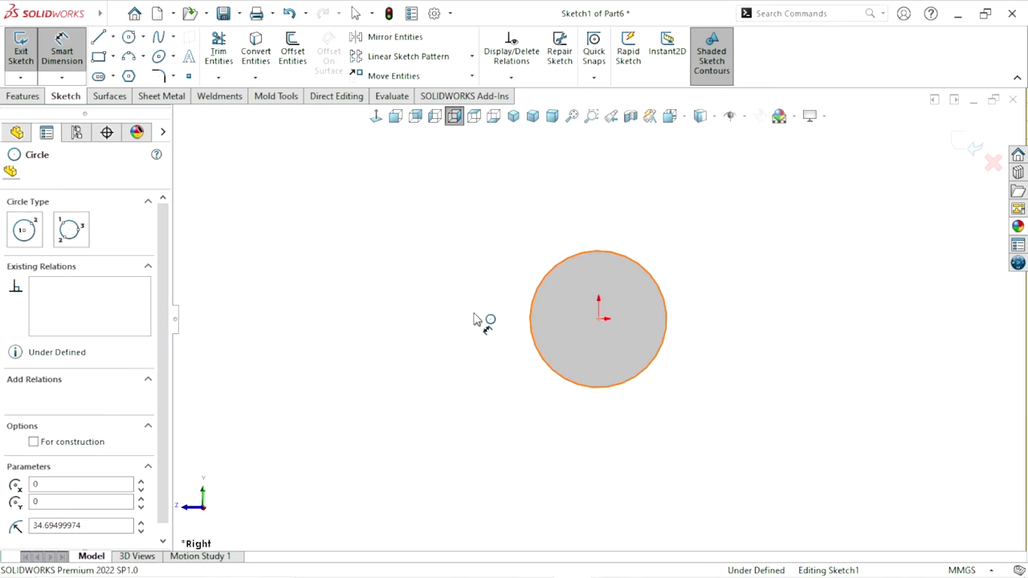
click(481, 316)
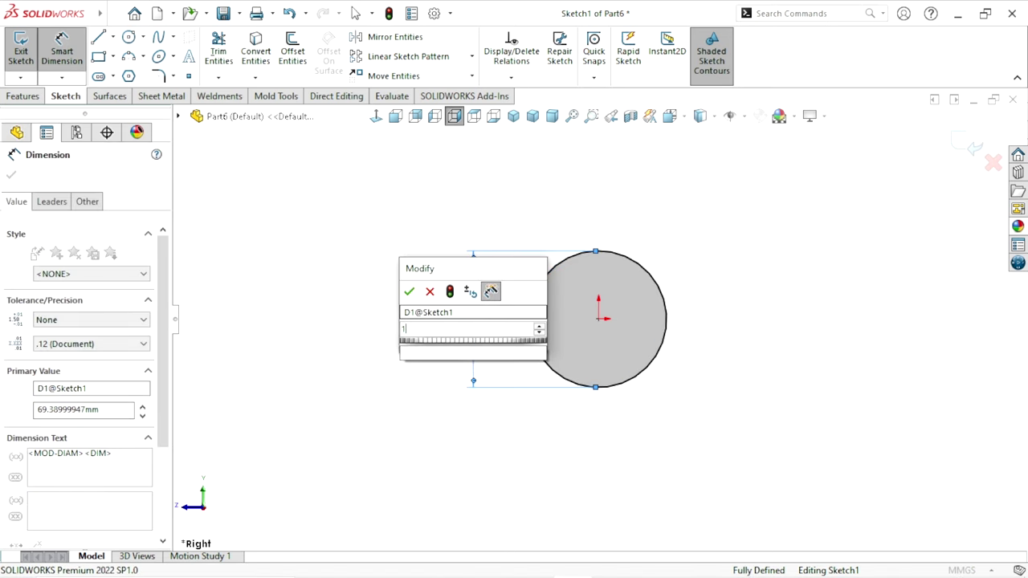
text(12)
key(Return)
key(Escape)
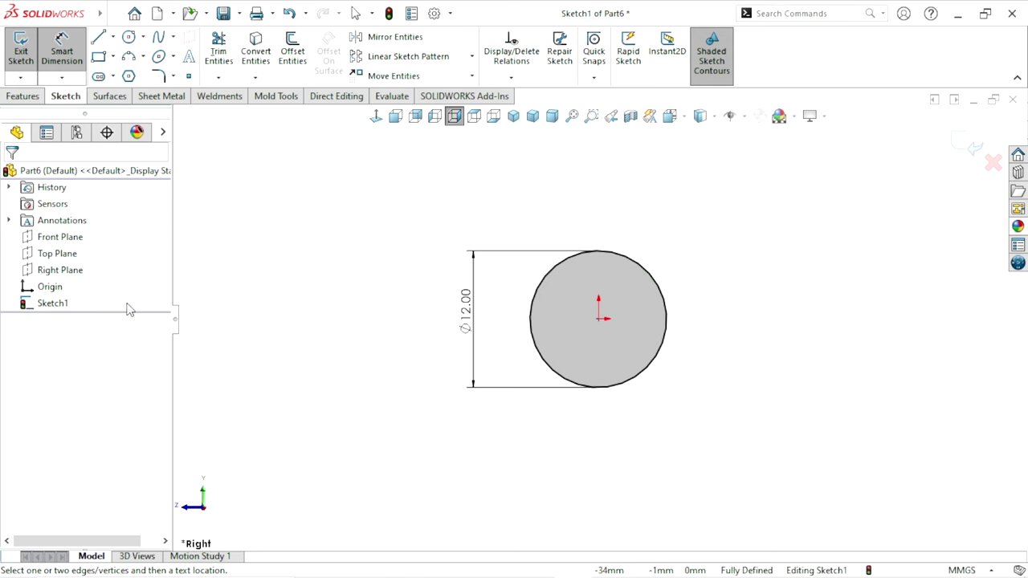
Extrude the 12 mm circle 89.9 mm into a solid rod
click(22, 95)
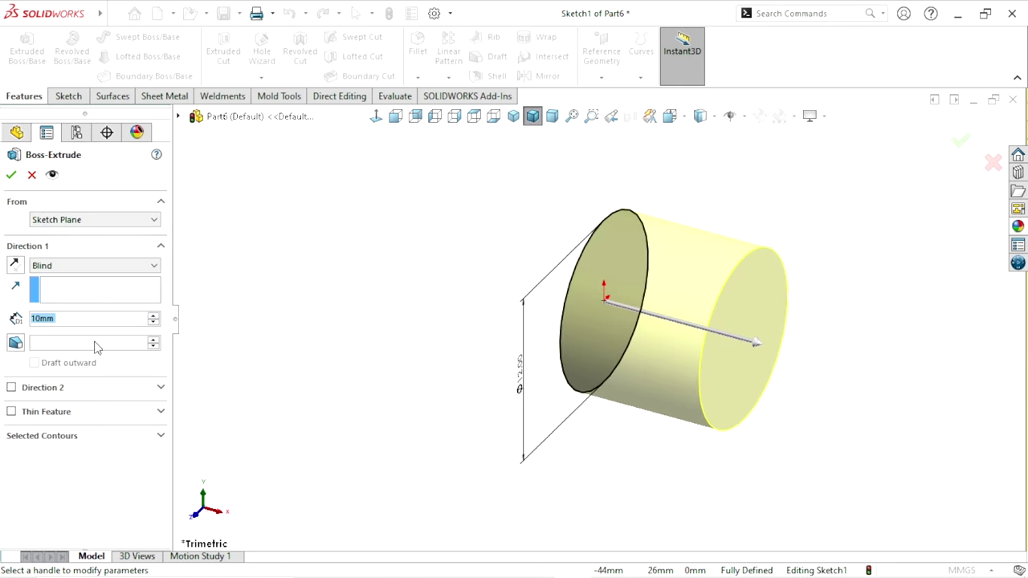
click(94, 319)
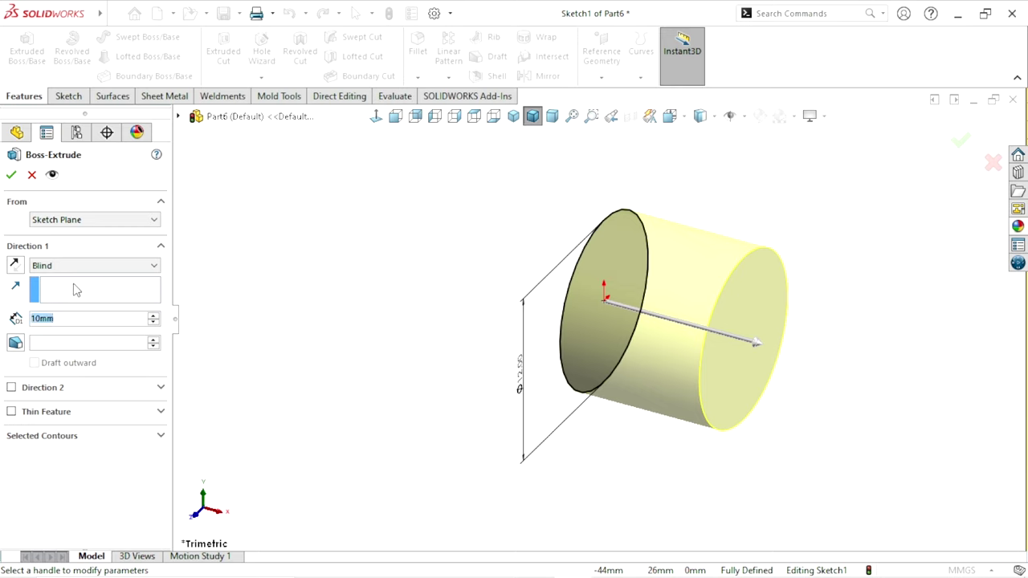
text(89)
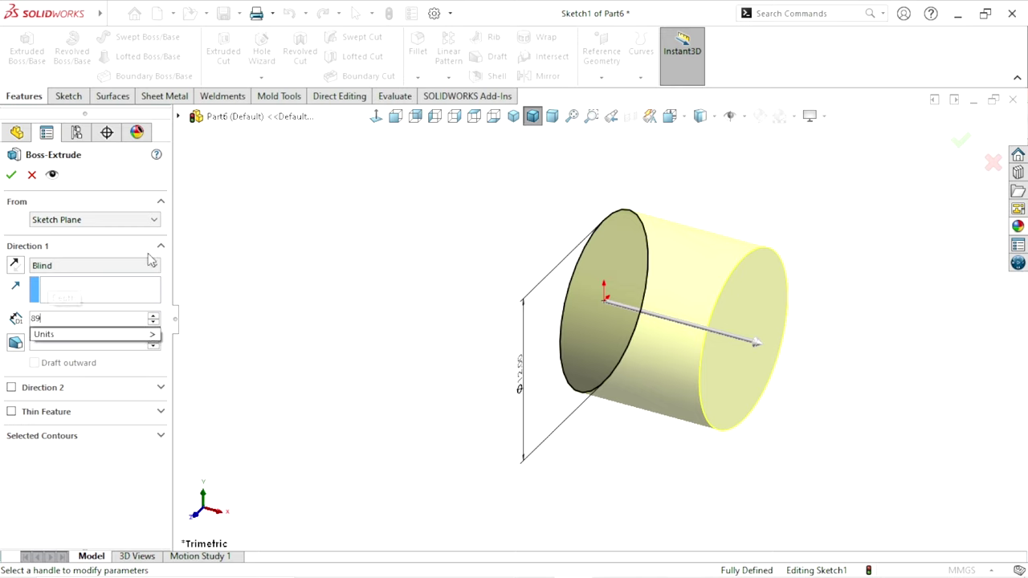
text(.9)
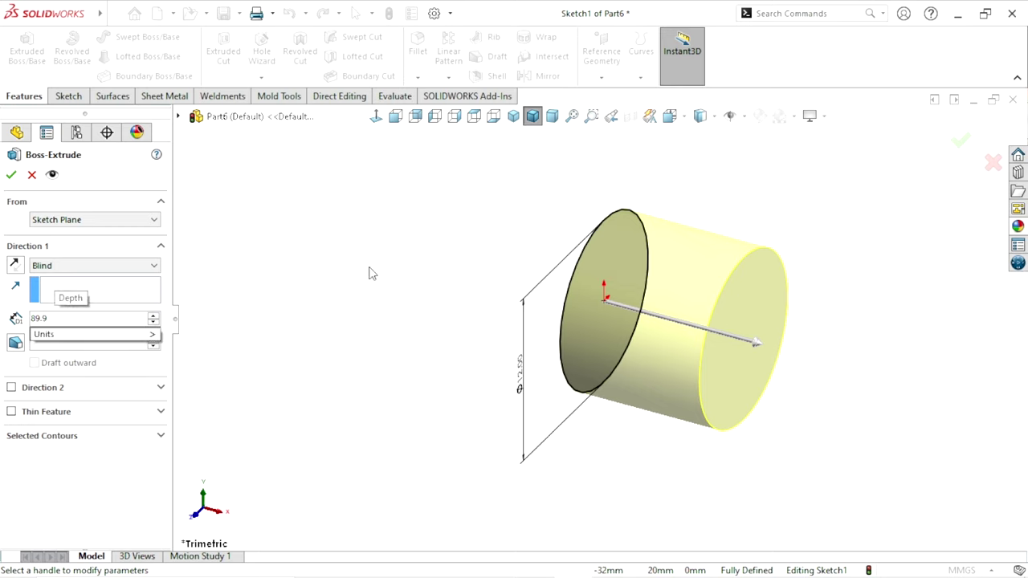
key(Return)
click(11, 174)
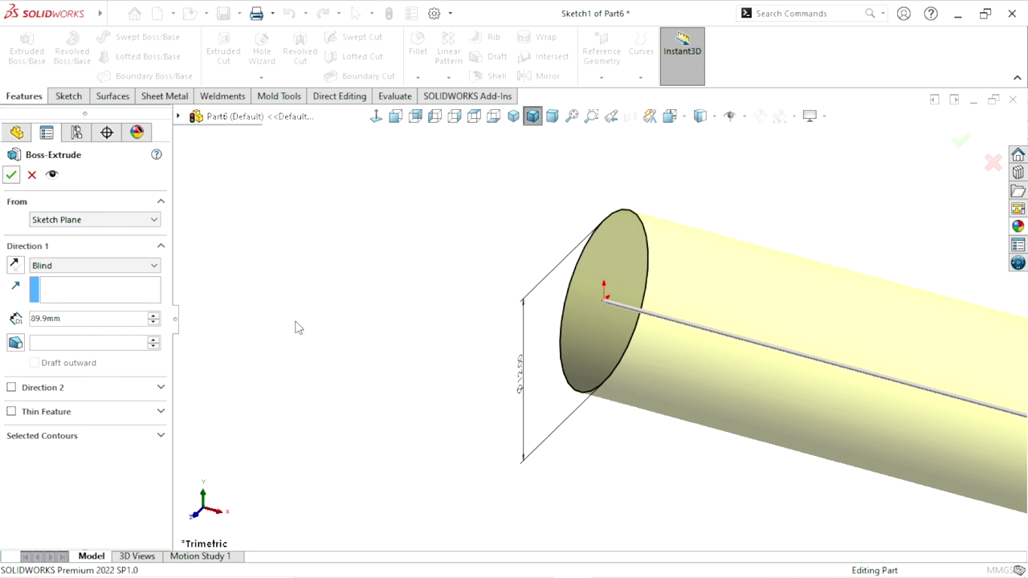
scroll(778, 337, down, 3)
Apply the carbon steel appearance from Metal > Steel to the rod
scroll(819, 343, down, 3)
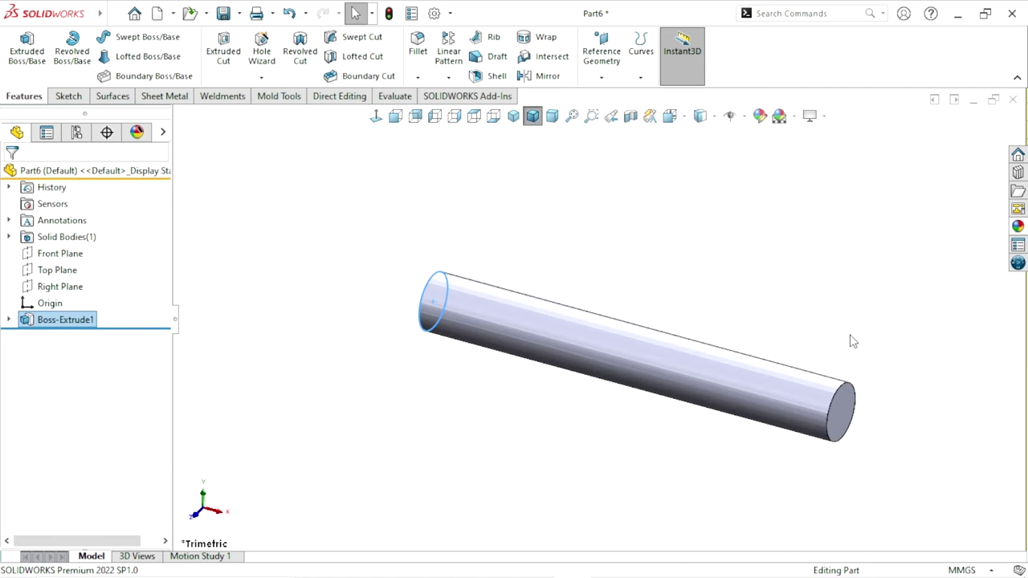
click(851, 340)
click(1017, 225)
scroll(923, 201, up, 2)
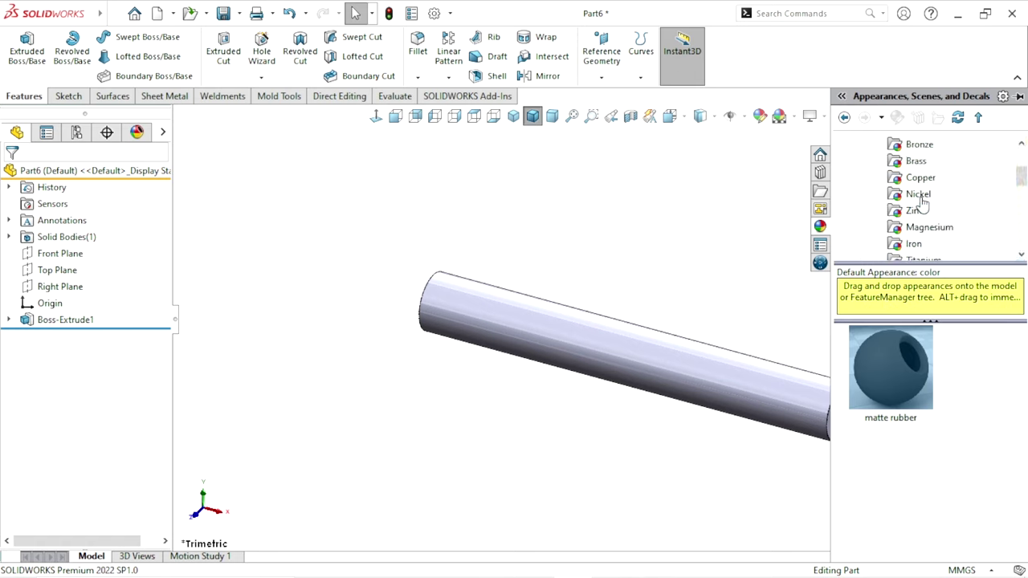
scroll(916, 197, up, 3)
click(912, 194)
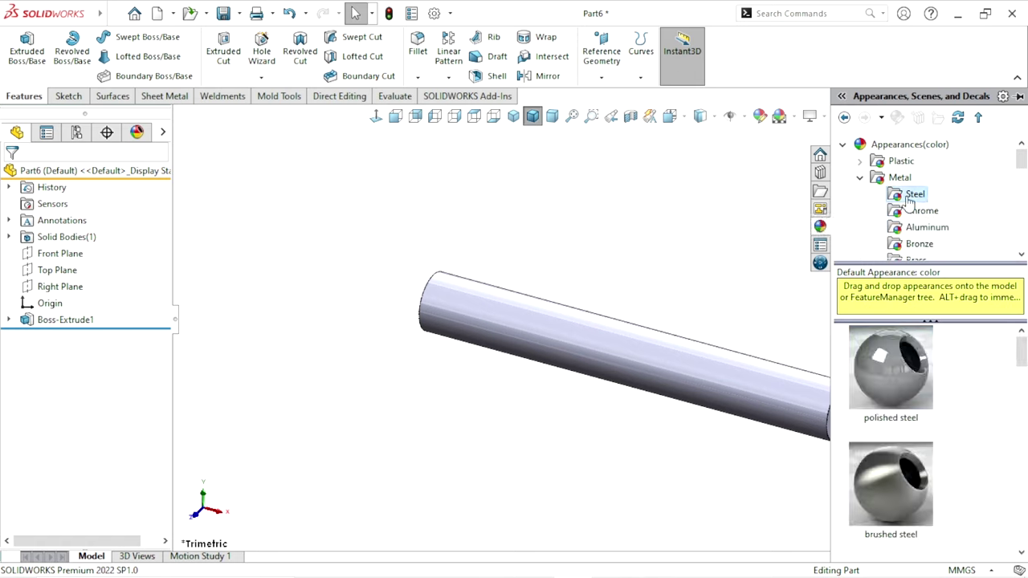
drag(1024, 371, 1020, 461)
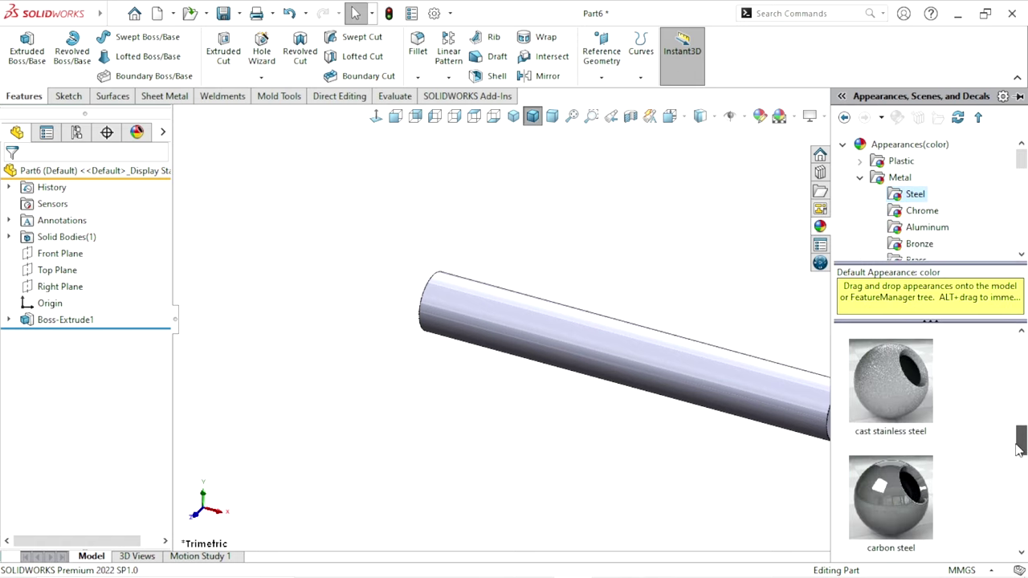
double_click(896, 406)
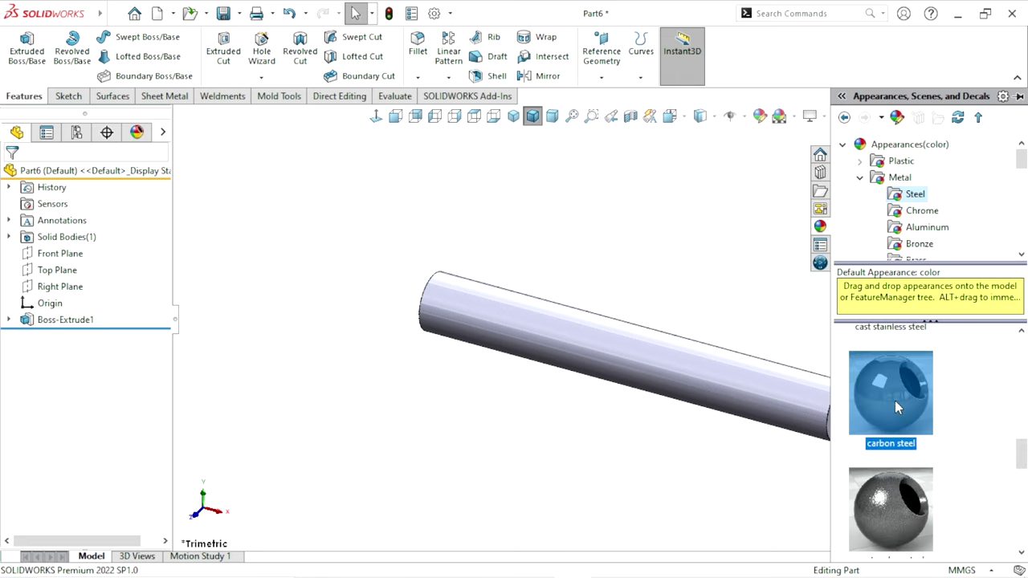
scroll(791, 360, up, 2)
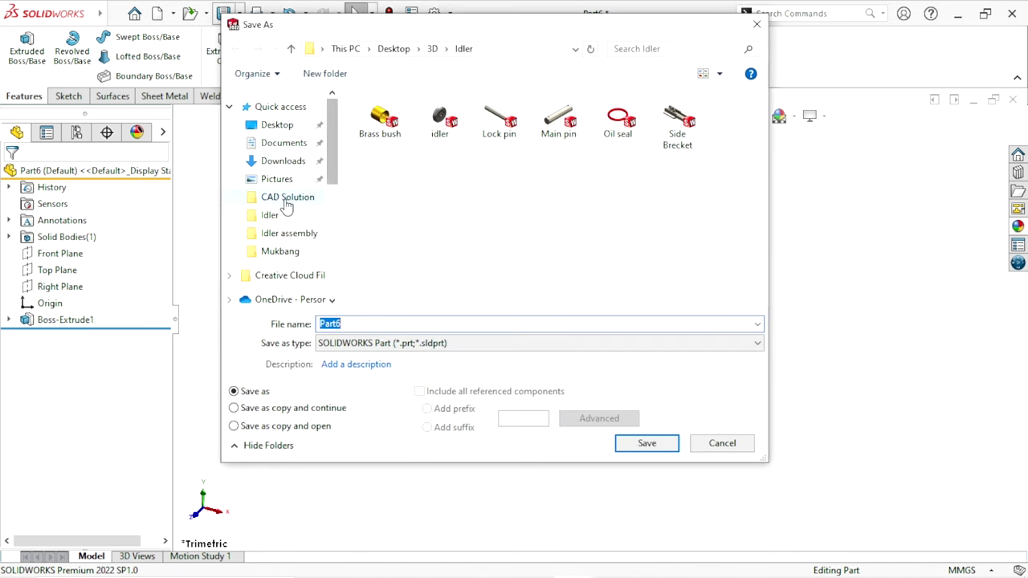
In the Idler assembly folder, save the rod under the file name 'Part6 Lock pin'
click(291, 232)
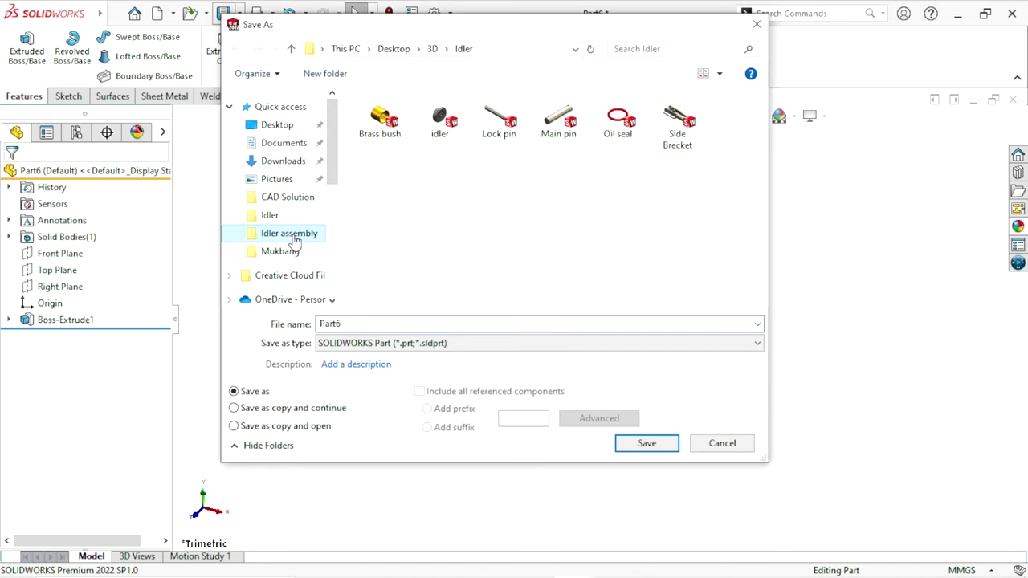
click(355, 321)
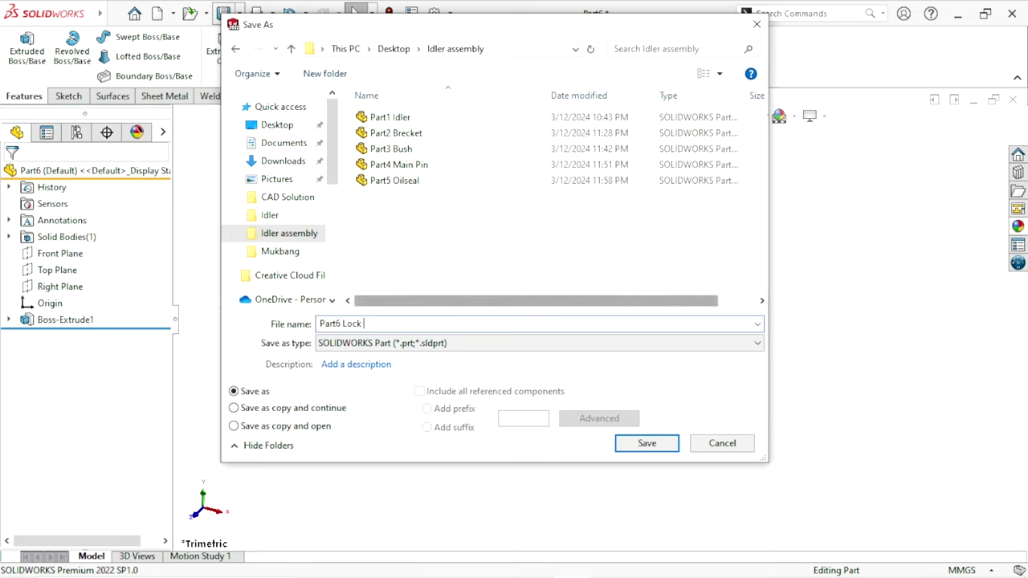
click(645, 443)
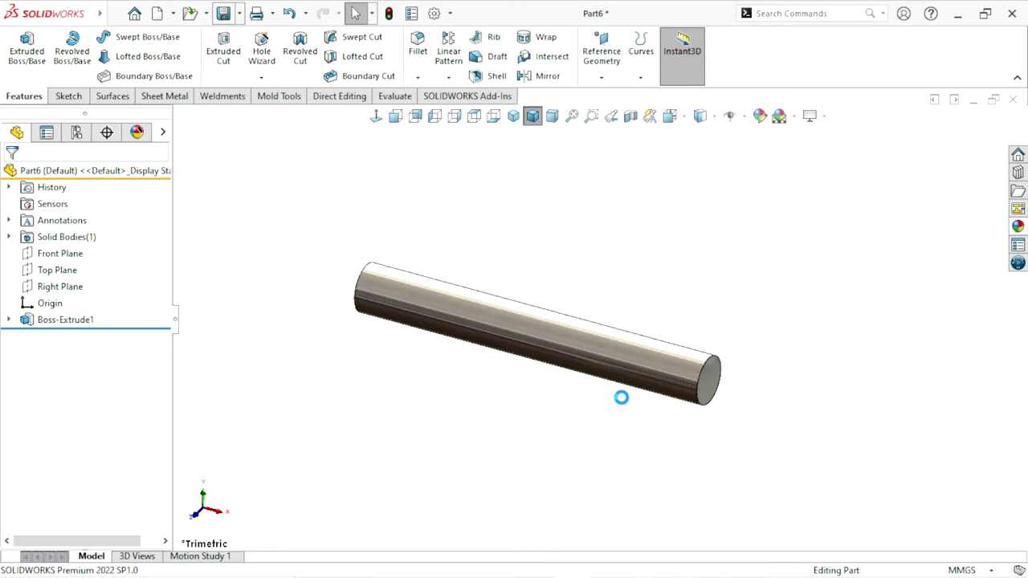
Zoom and orbit the saved lock pin rod to view it from flatter and steeper angles
scroll(541, 360, down, 2)
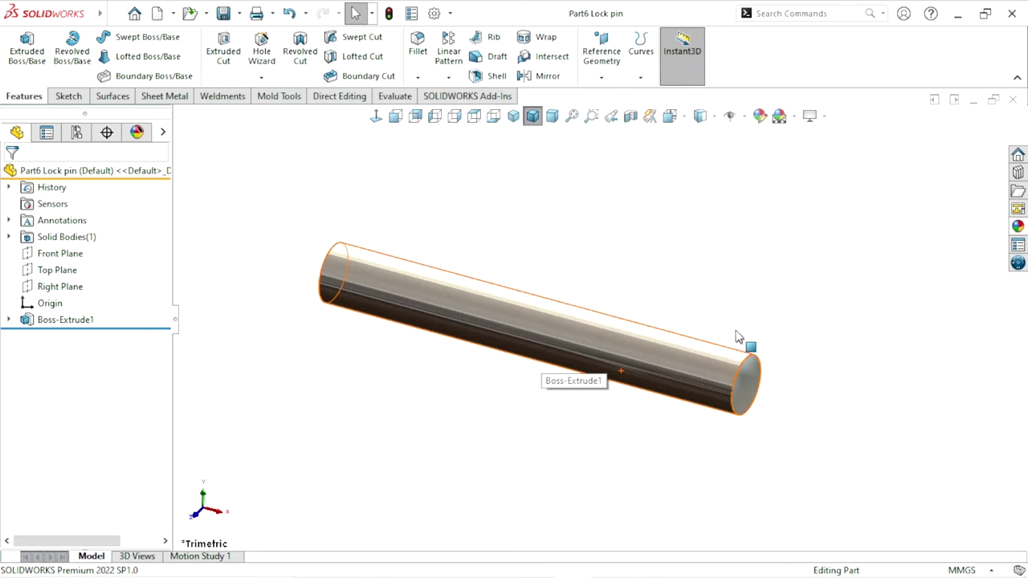
middle_drag(738, 337, 718, 360)
scroll(598, 328, up, 2)
scroll(598, 328, down, 2)
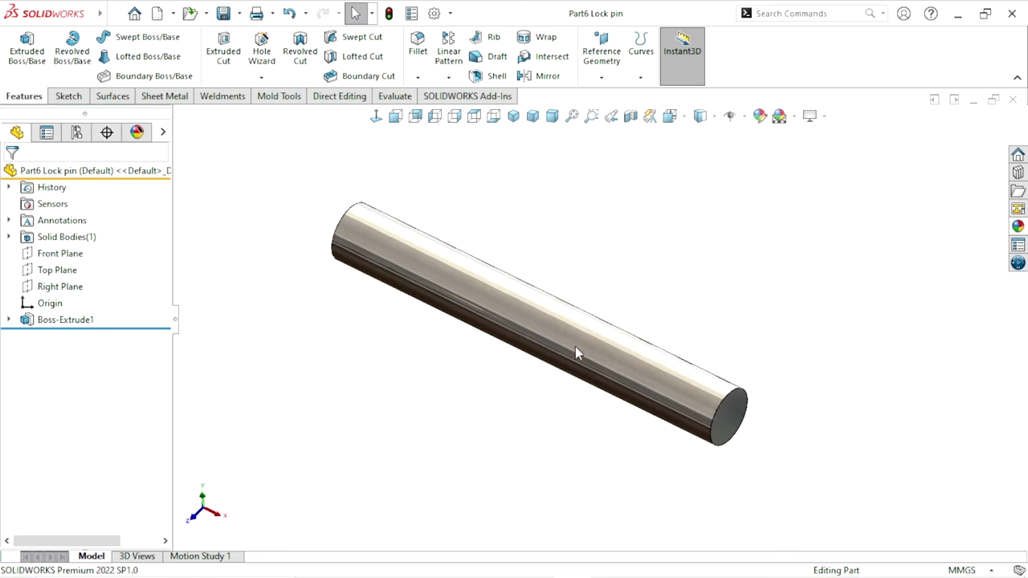
scroll(574, 353, up, 1)
mouse_move(575, 313)
middle_down()
mouse_move(619, 371)
mouse_move(581, 337)
middle_up()
mouse_move(722, 310)
middle_down()
mouse_move(658, 360)
mouse_move(652, 401)
mouse_move(624, 321)
mouse_move(782, 339)
middle_up()
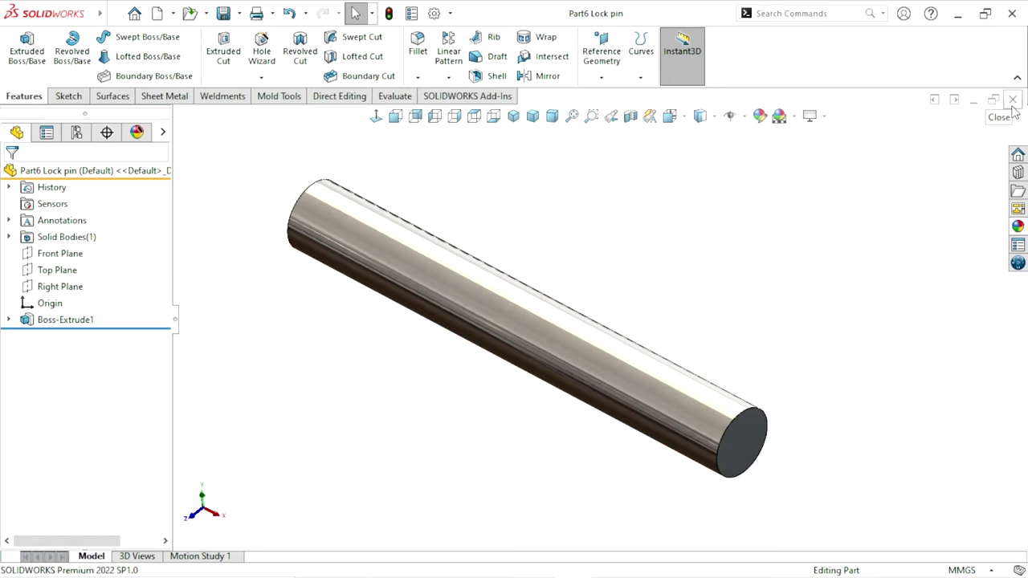
Close the Part6 Lock pin window and create a new Assembly document
click(1012, 99)
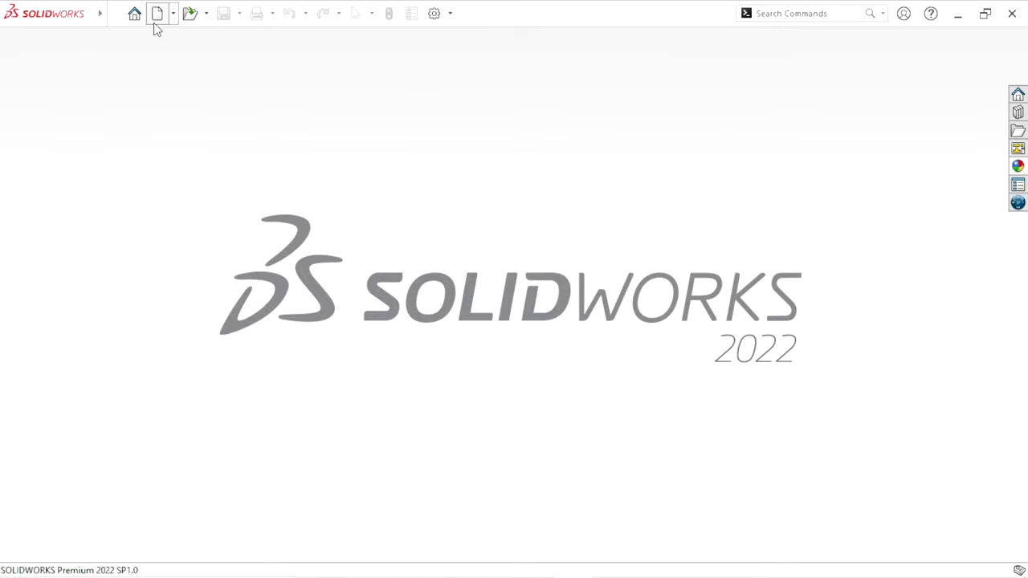
click(154, 23)
click(510, 231)
click(564, 446)
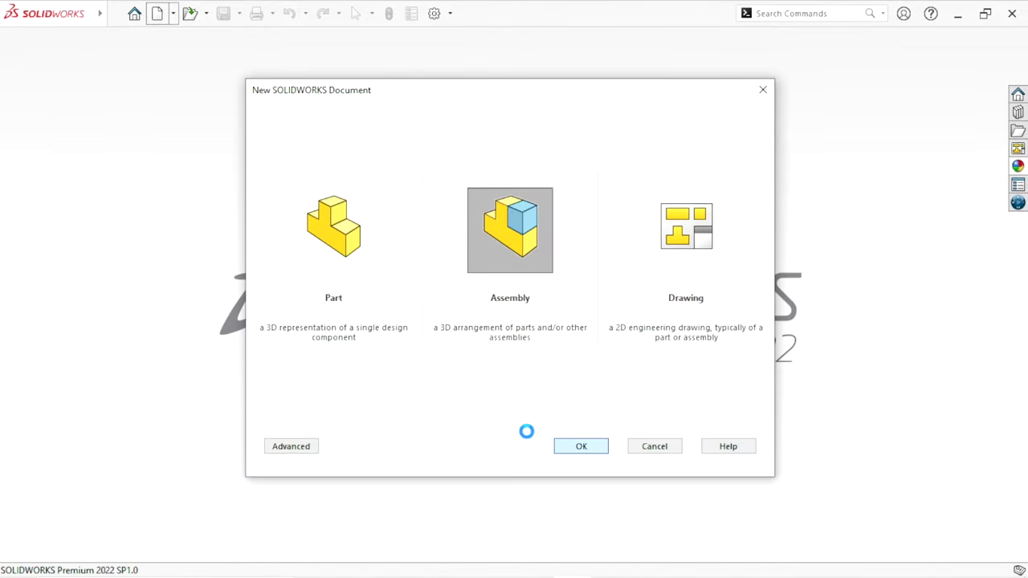
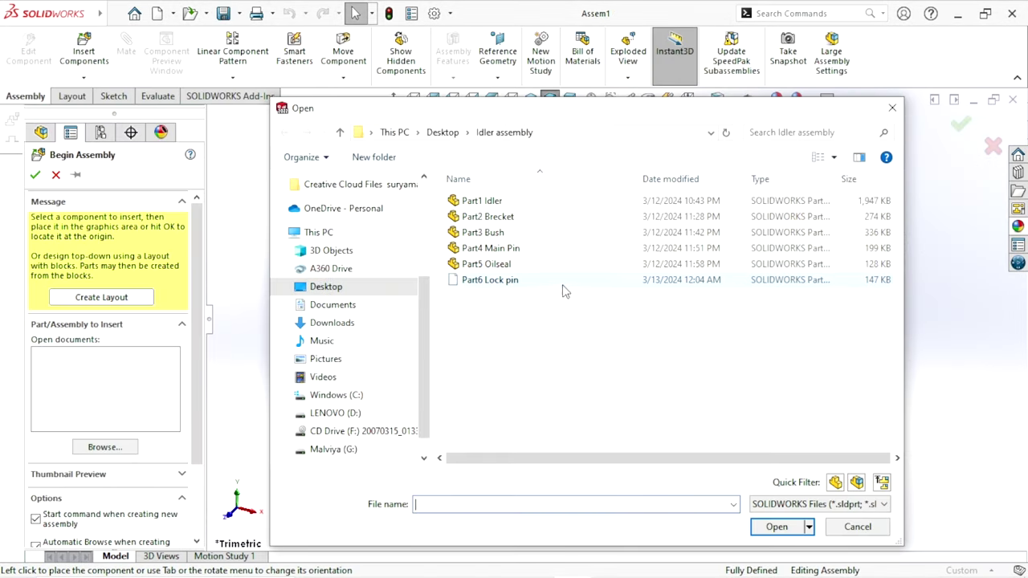
Select Part2 Brecket and Part1 Idler in the Begin Assembly dialog and open them
click(501, 221)
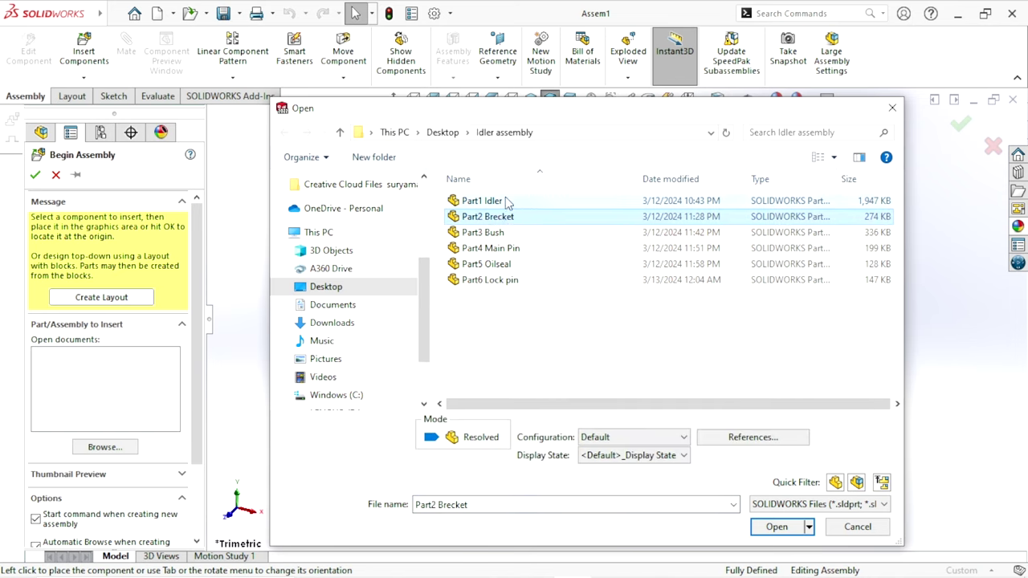
ctrl+click(505, 198)
click(776, 526)
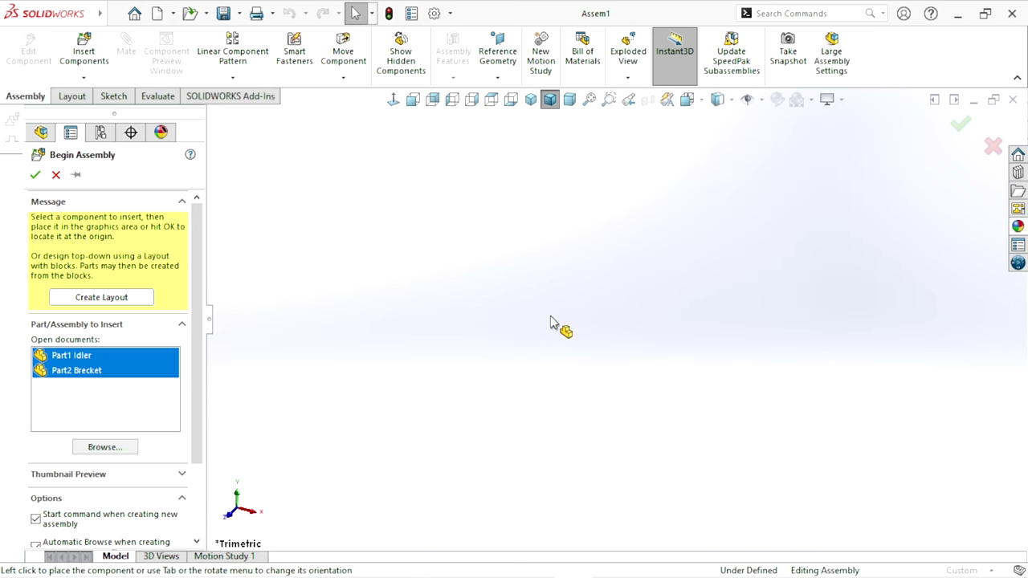
Place the idler wheel at the origin and drop the bracket beside it
click(549, 322)
click(737, 368)
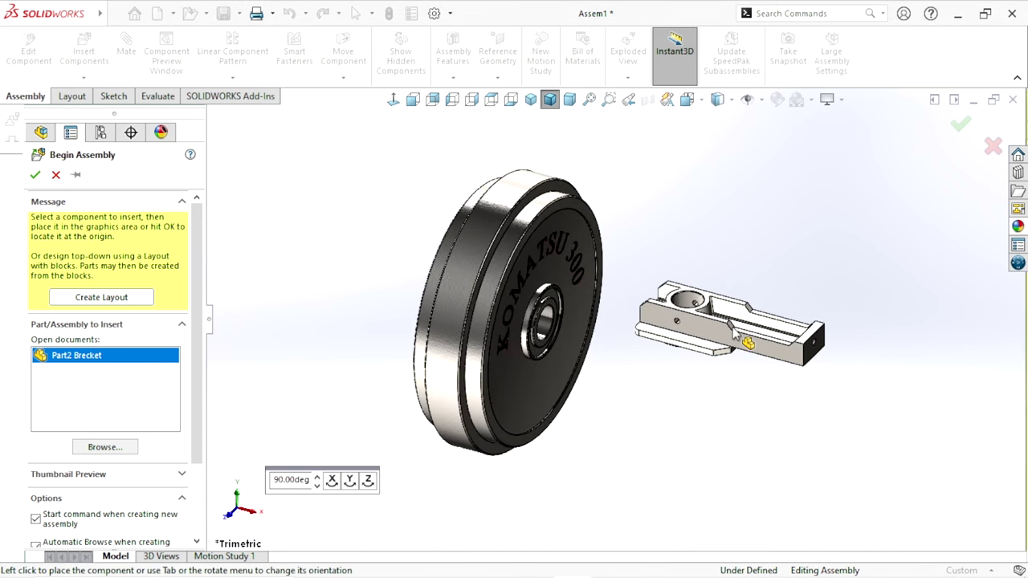
click(618, 341)
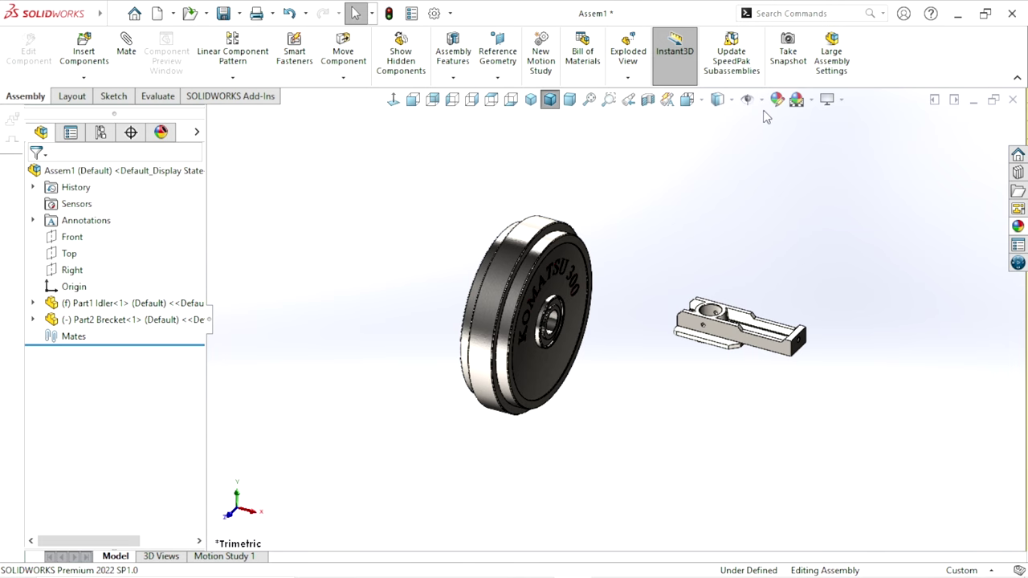
Set the scene background to Plain White and switch to isometric view
click(797, 99)
click(827, 136)
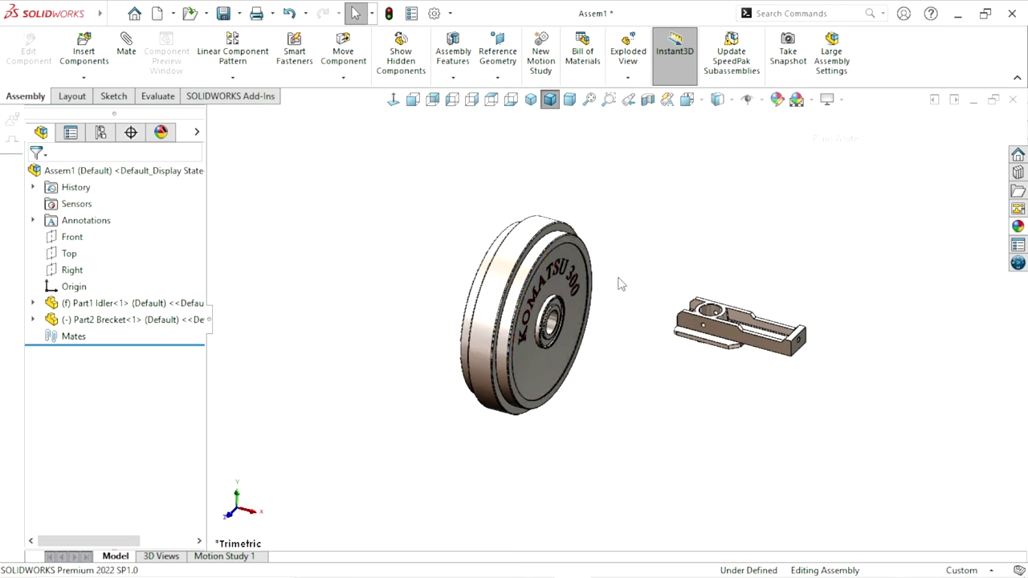
click(531, 99)
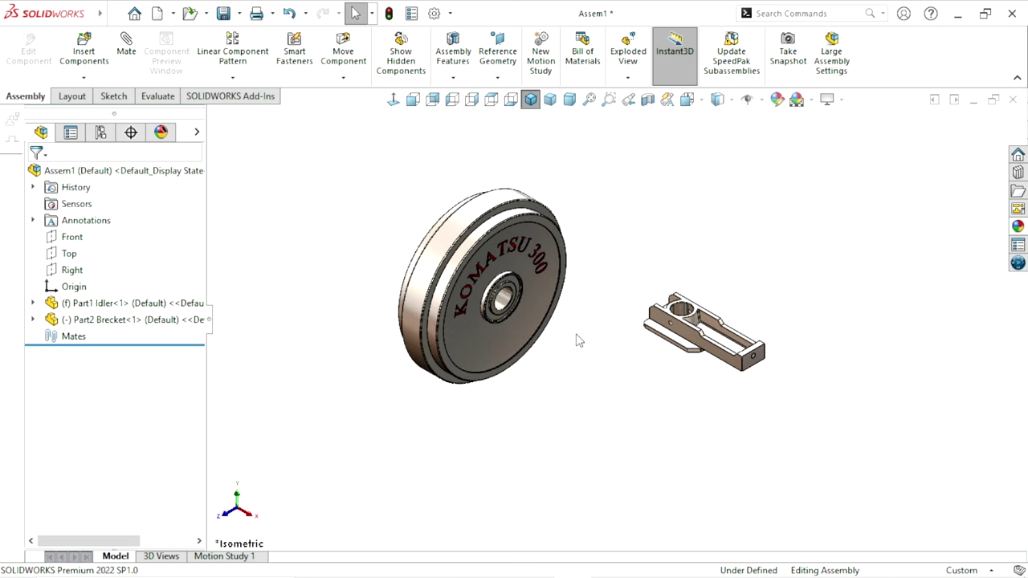
Change the idler wheel component from fixed to floating
scroll(608, 341, up, 3)
mouse_move(607, 341)
middle_down()
mouse_move(679, 299)
mouse_move(610, 394)
mouse_move(571, 331)
middle_up()
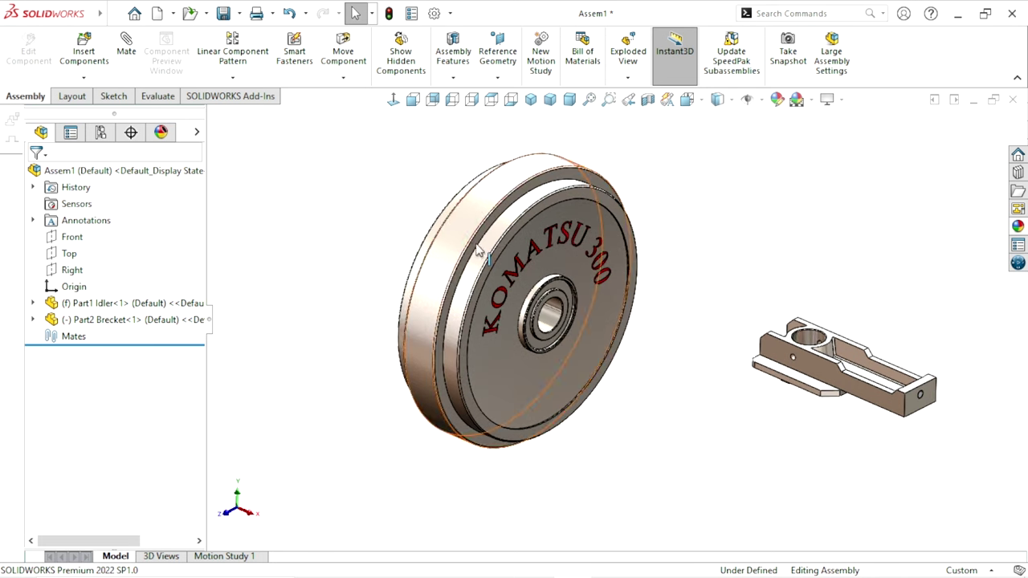
click(517, 368)
right_click(517, 367)
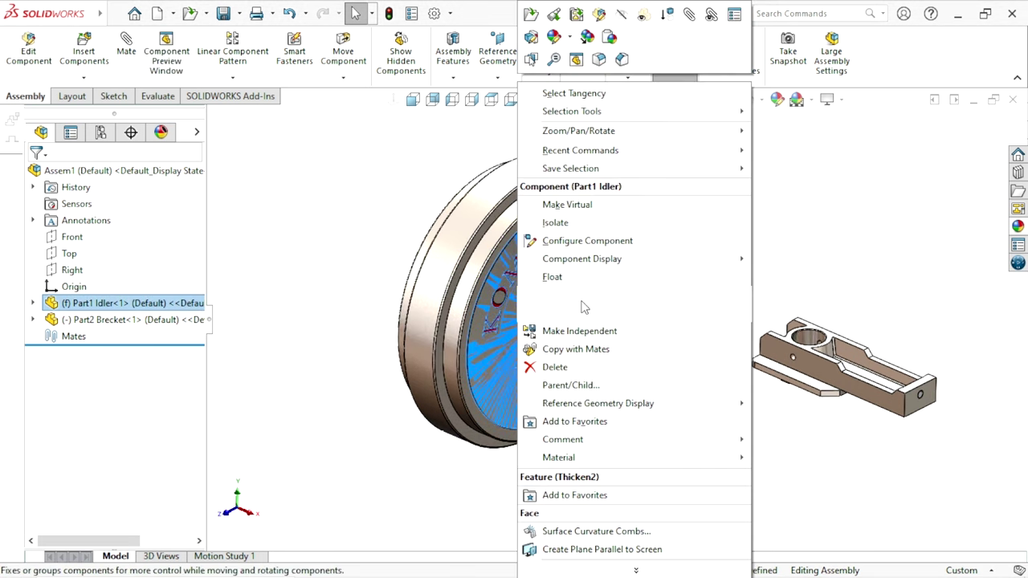
click(558, 276)
scroll(674, 363, down, 3)
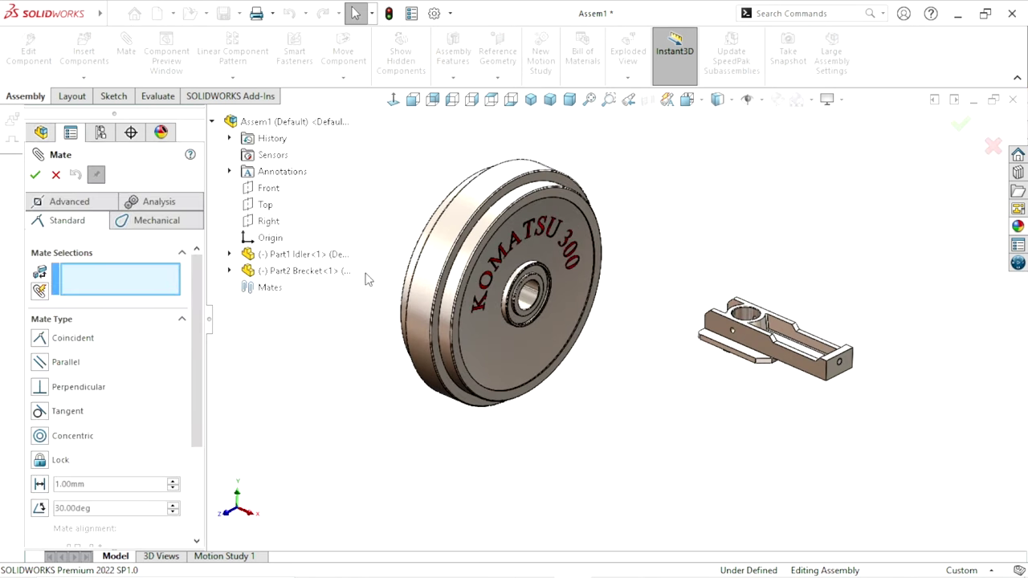
Mate the bracket hole concentric with the idler wheel's bore and close the Mate tool
click(531, 302)
scroll(763, 341, down, 3)
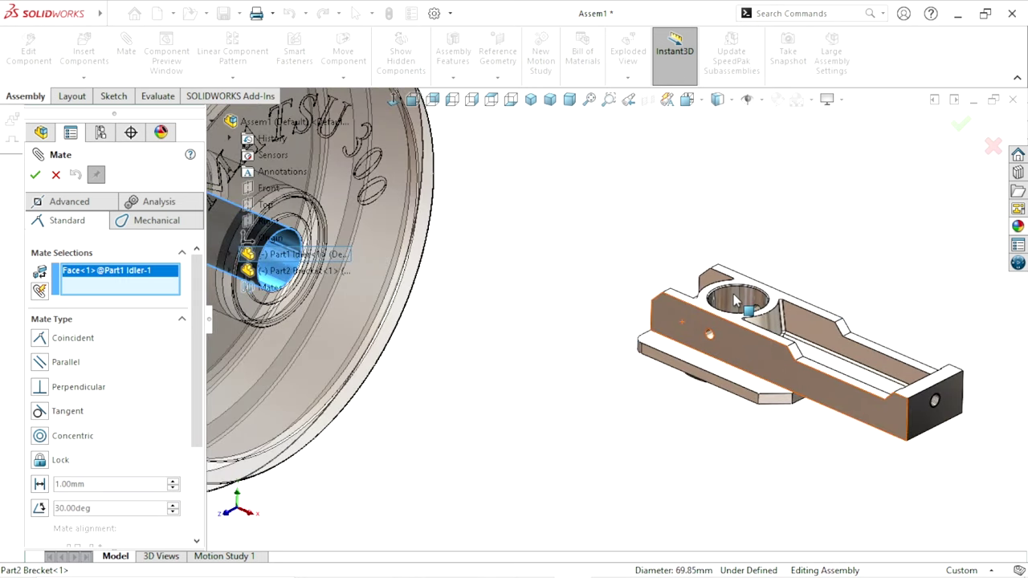
click(733, 293)
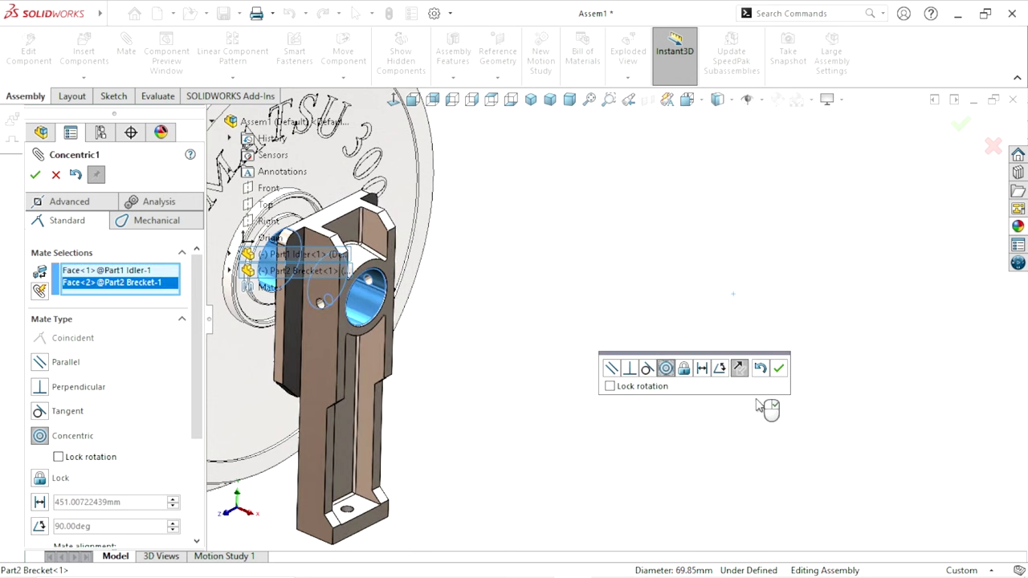
click(783, 370)
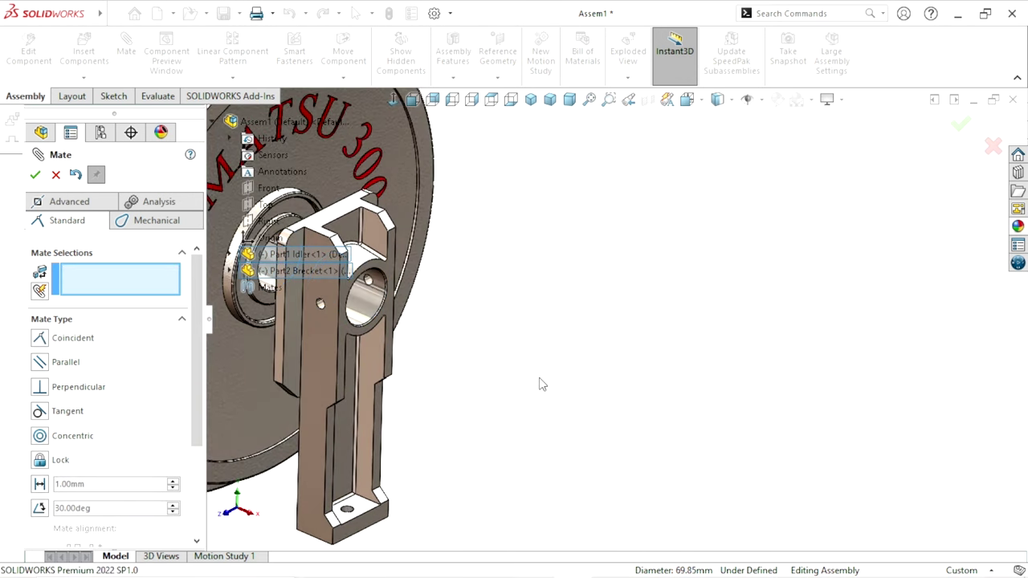
scroll(523, 360, up, 3)
scroll(526, 362, up, 2)
scroll(460, 307, down, 2)
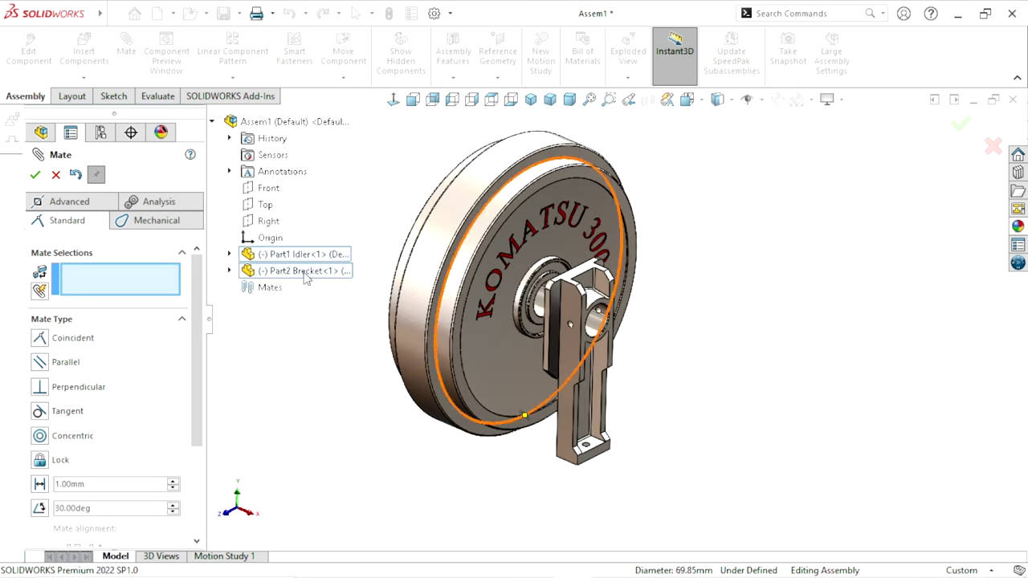
click(35, 175)
Orbit the assembly to view the hub side of the idler wheel
middle_drag(718, 317, 667, 344)
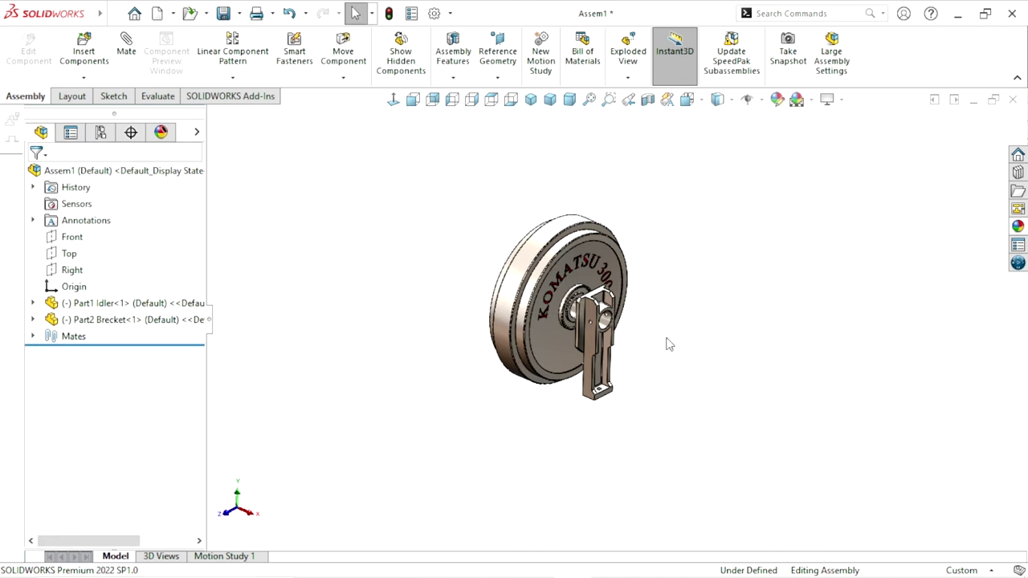
scroll(667, 345, down, 2)
middle_drag(590, 302, 575, 325)
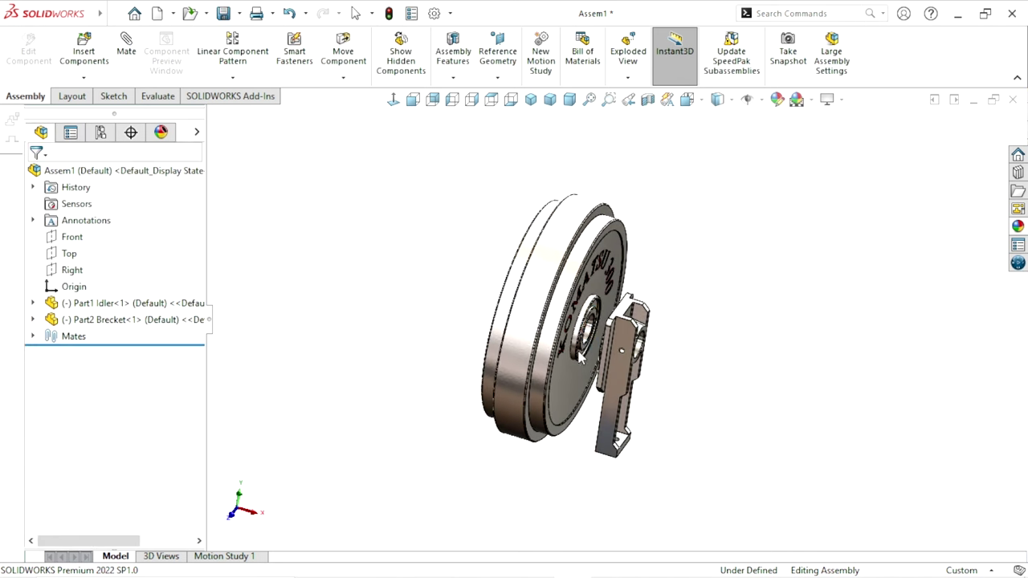
scroll(575, 325, down, 1)
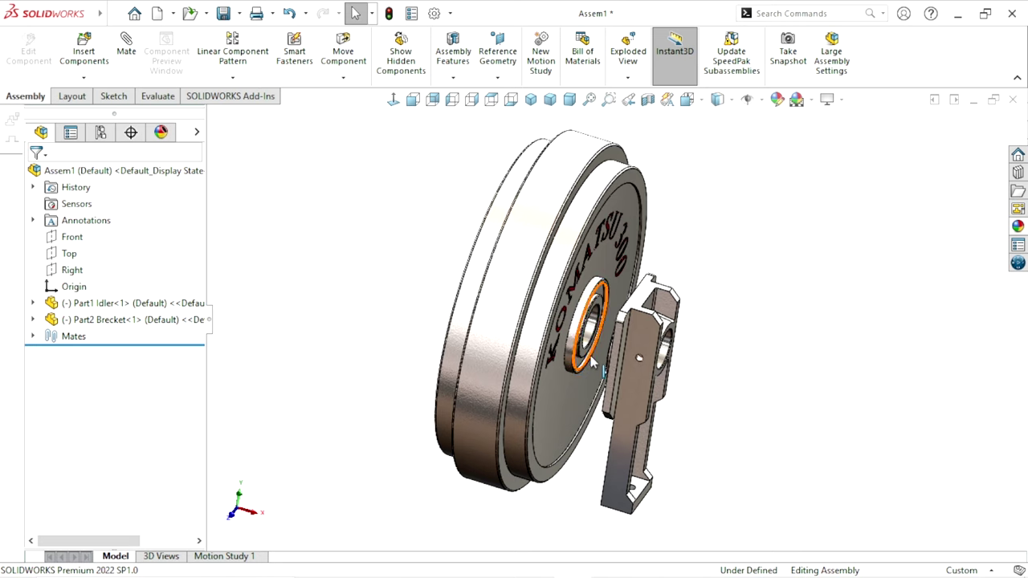
scroll(674, 384, down, 2)
scroll(682, 389, down, 1)
scroll(643, 354, down, 1)
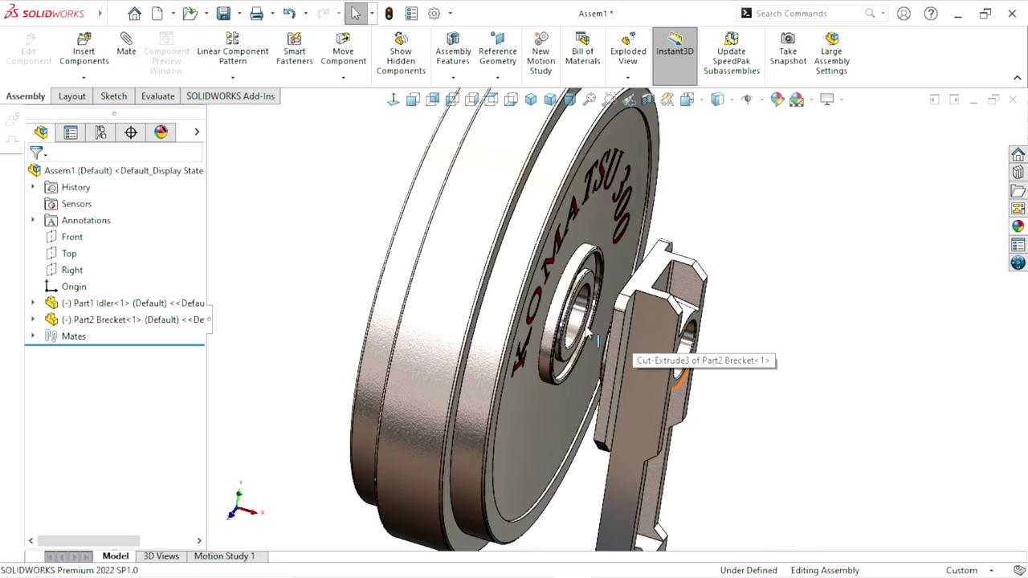
mouse_move(624, 326)
middle_down()
mouse_move(652, 331)
mouse_move(612, 309)
middle_up()
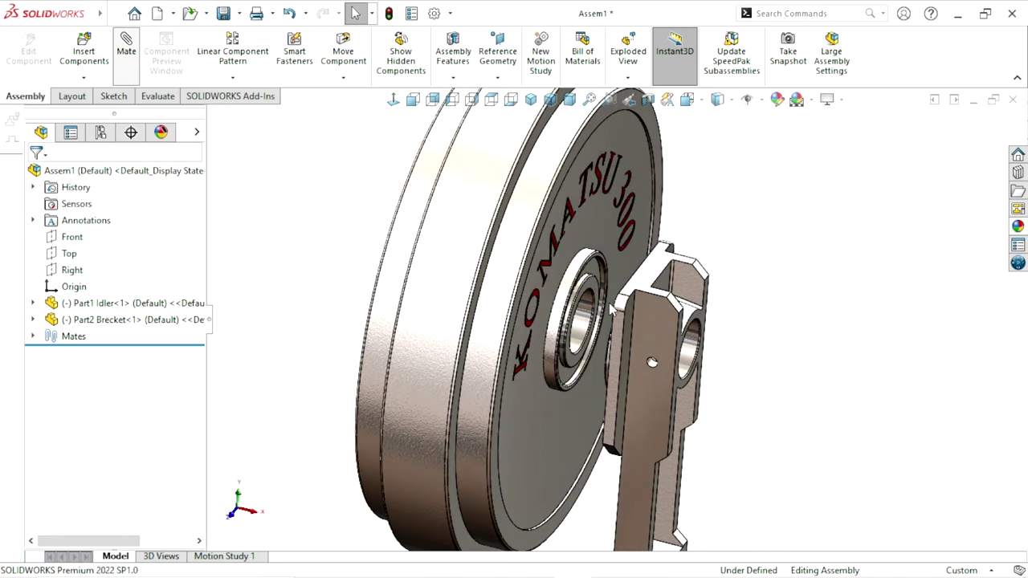
Select the idler's hub face and the bracket's inner face for a mate
scroll(612, 309, down, 2)
click(584, 237)
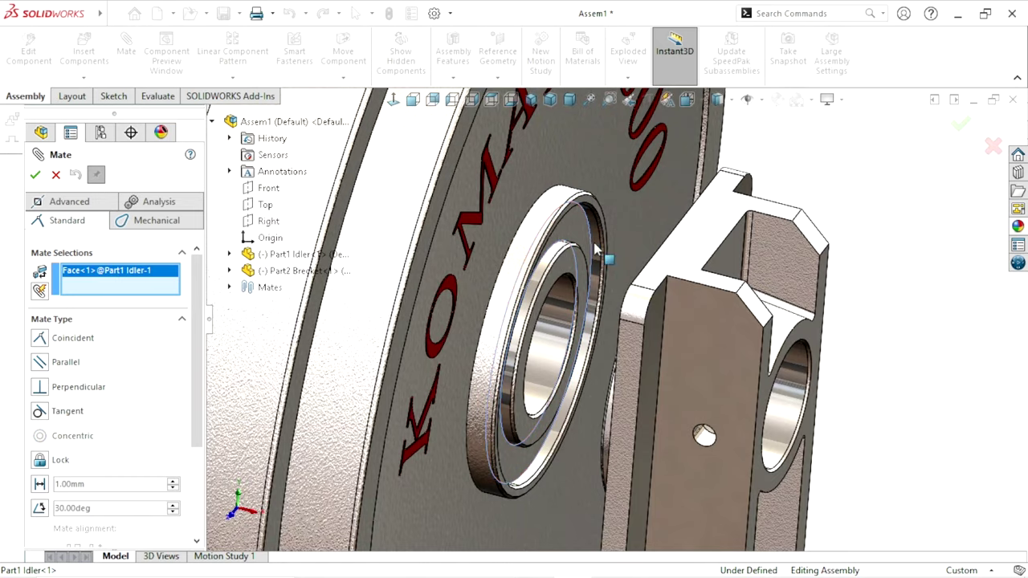
middle_drag(584, 241, 764, 344)
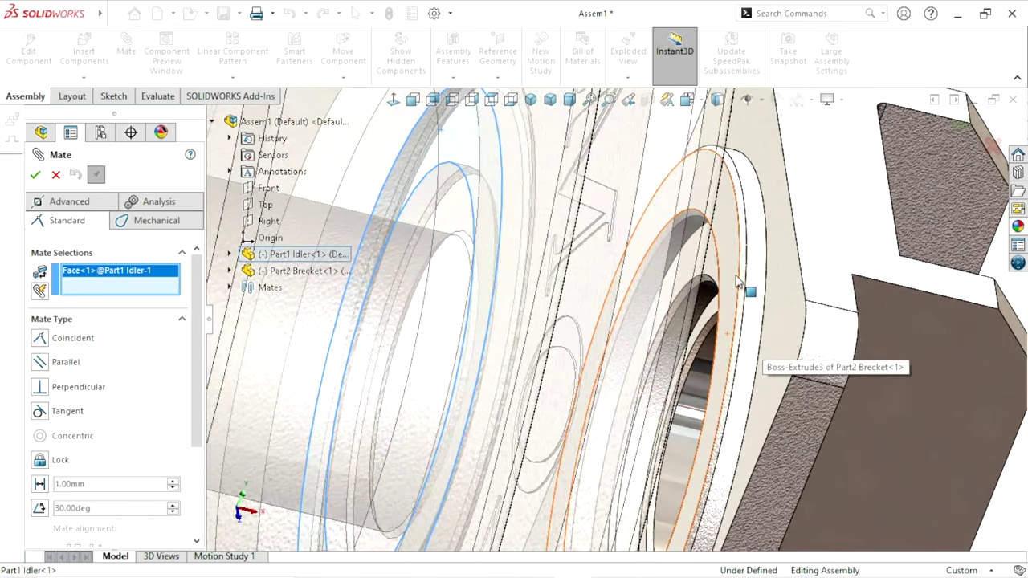
click(739, 261)
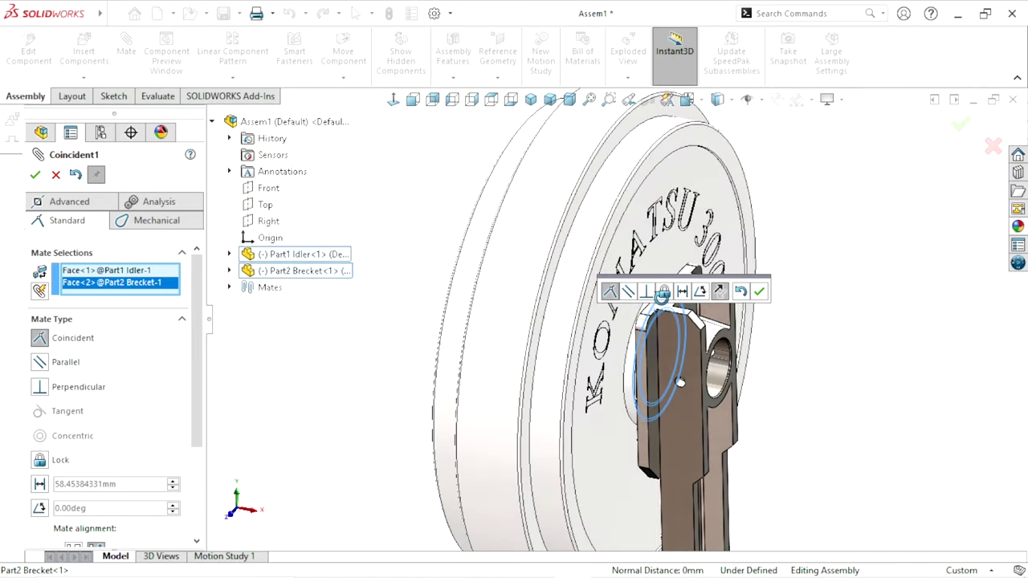
mouse_move(663, 296)
middle_down()
mouse_move(647, 366)
mouse_move(688, 372)
mouse_move(709, 313)
middle_up()
Make it a 1.00 mm Distance mate, test the flip direction, and confirm
click(683, 291)
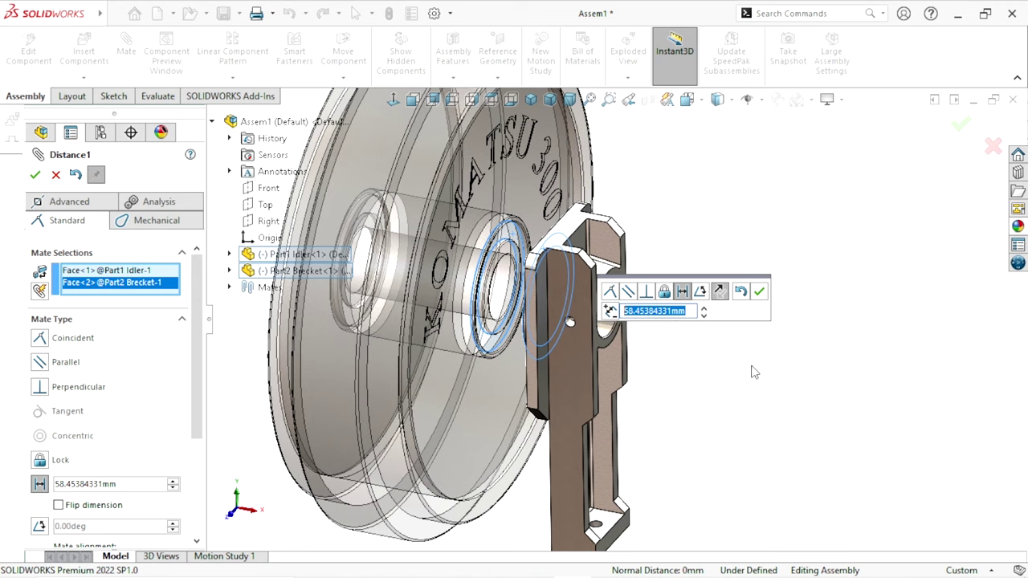
text(1)
key(Return)
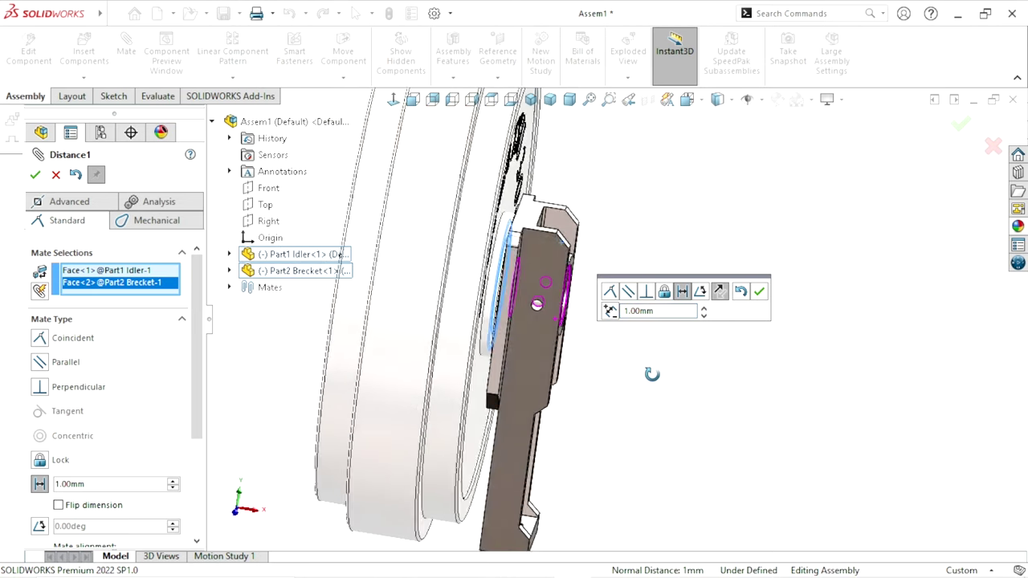
scroll(509, 301, down, 3)
middle_drag(509, 301, 502, 312)
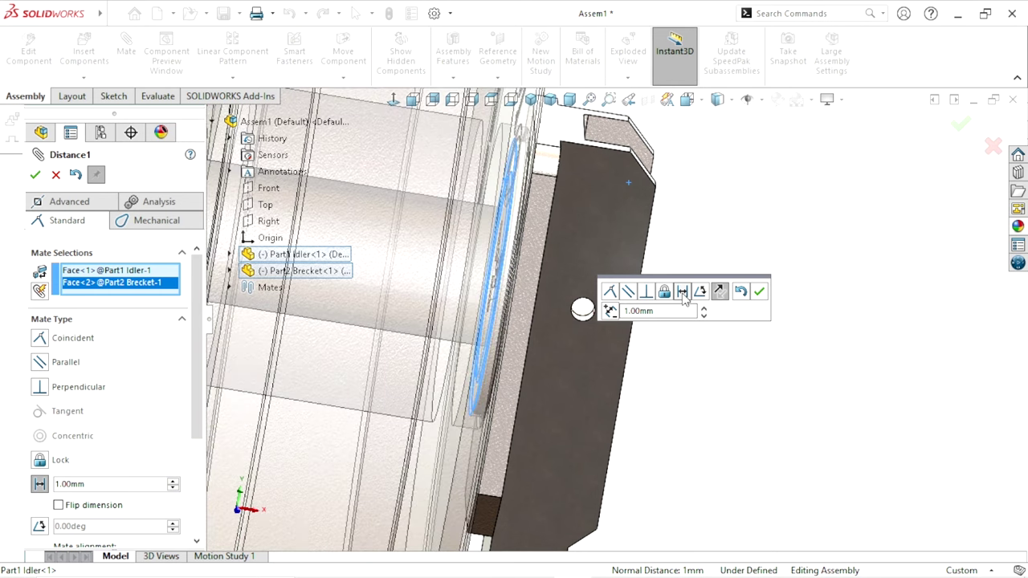
click(59, 510)
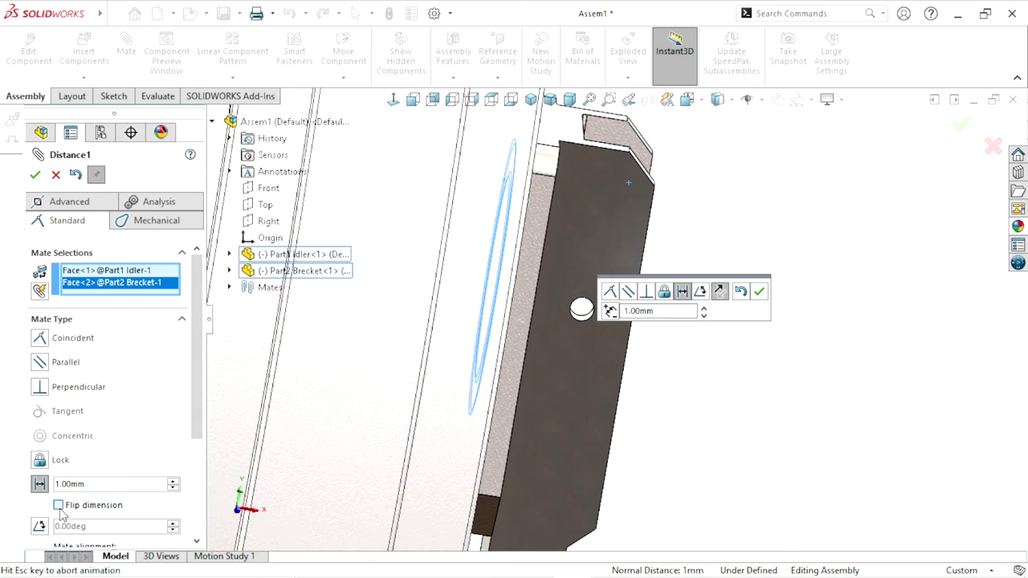
click(58, 508)
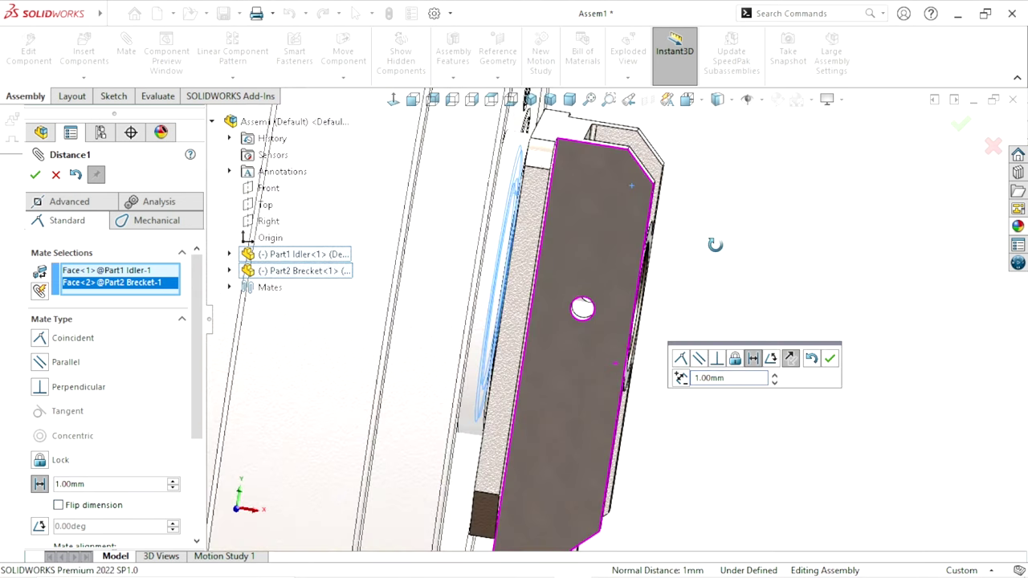
click(830, 361)
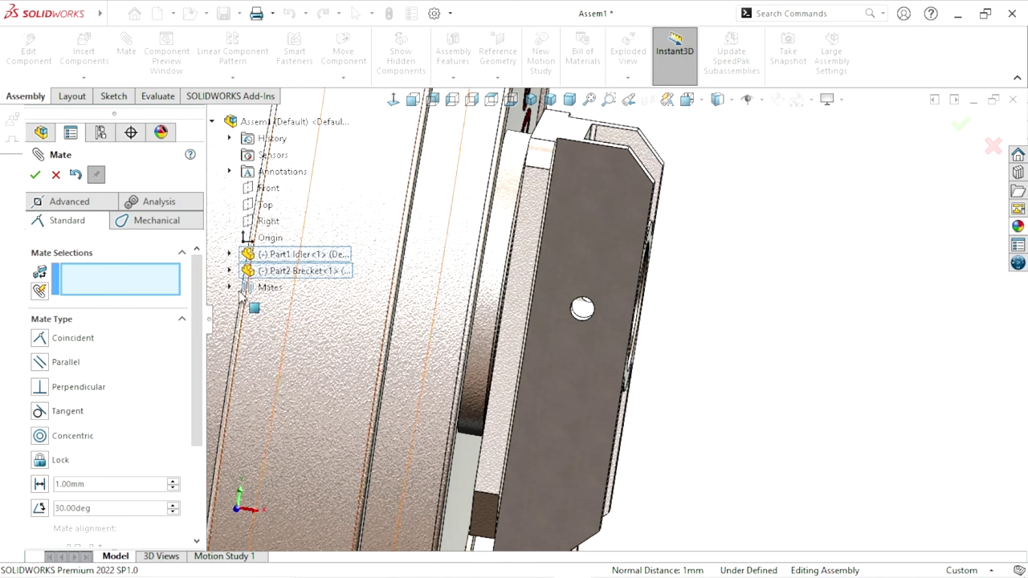
click(35, 177)
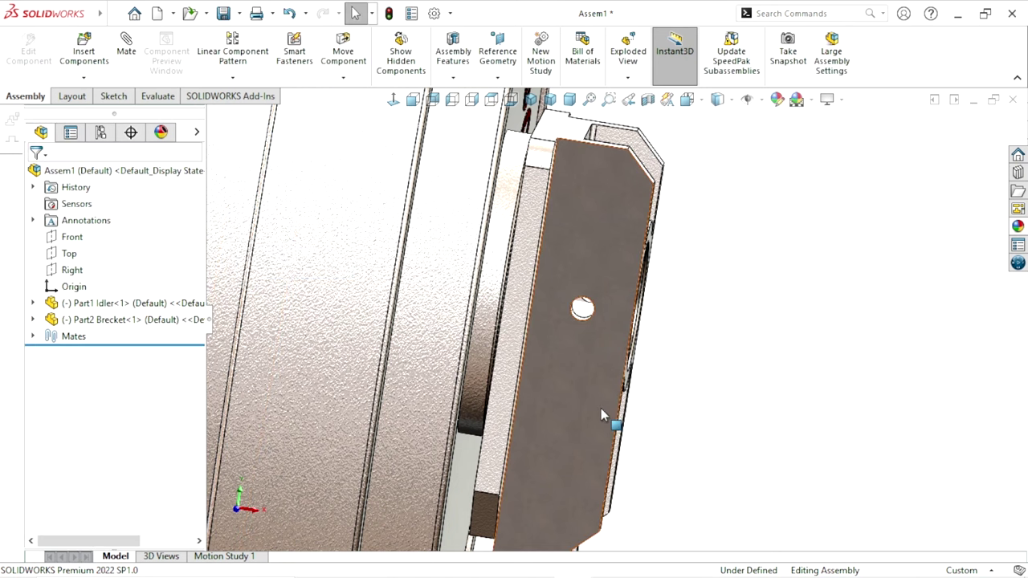
Delete the Distance1 mate and swing the bracket to a new angle around the bore
scroll(600, 408, up, 4)
scroll(546, 341, up, 2)
mouse_move(546, 341)
middle_down()
mouse_move(669, 369)
mouse_move(684, 346)
middle_up()
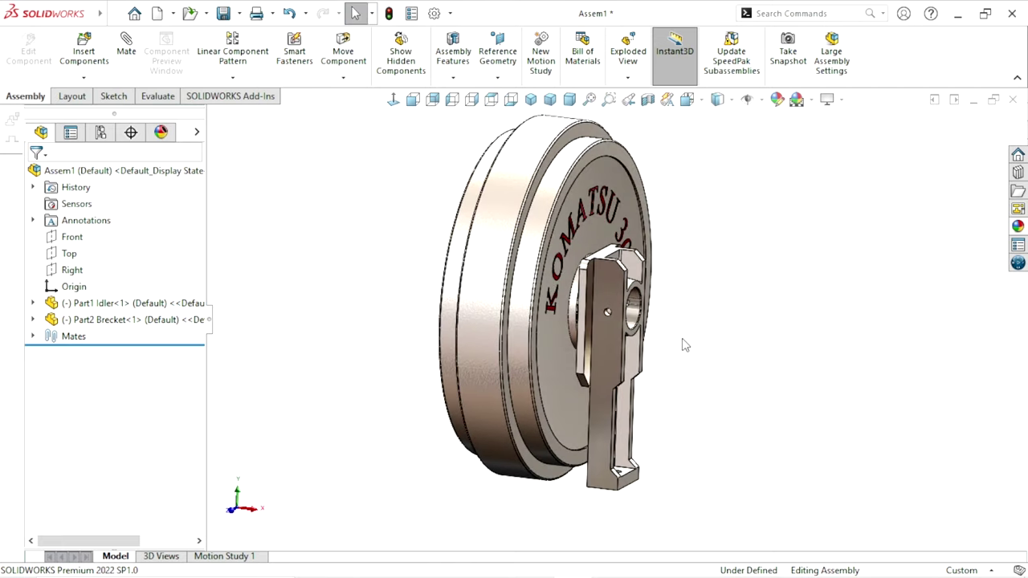
click(33, 337)
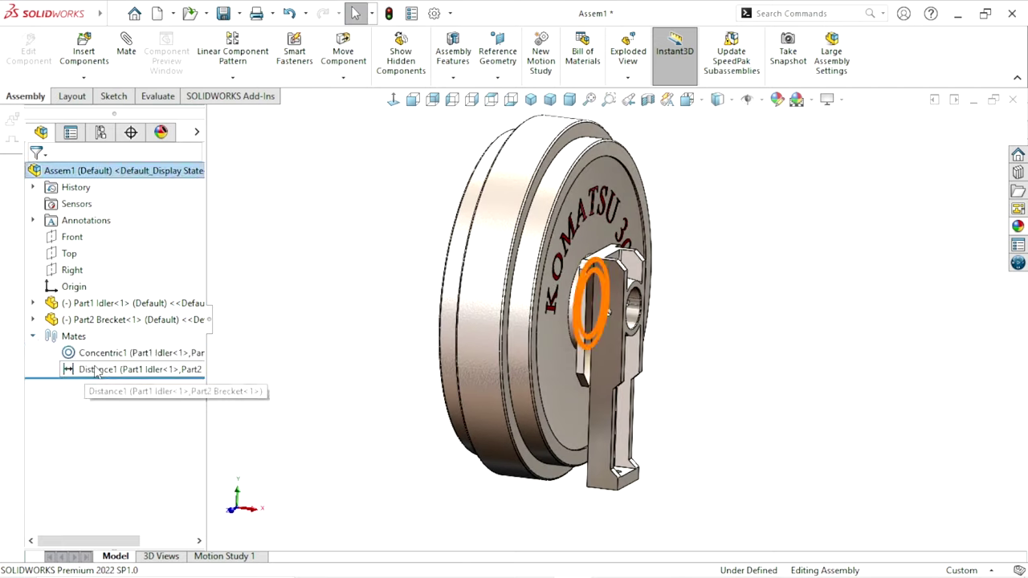
click(91, 374)
key(Delete)
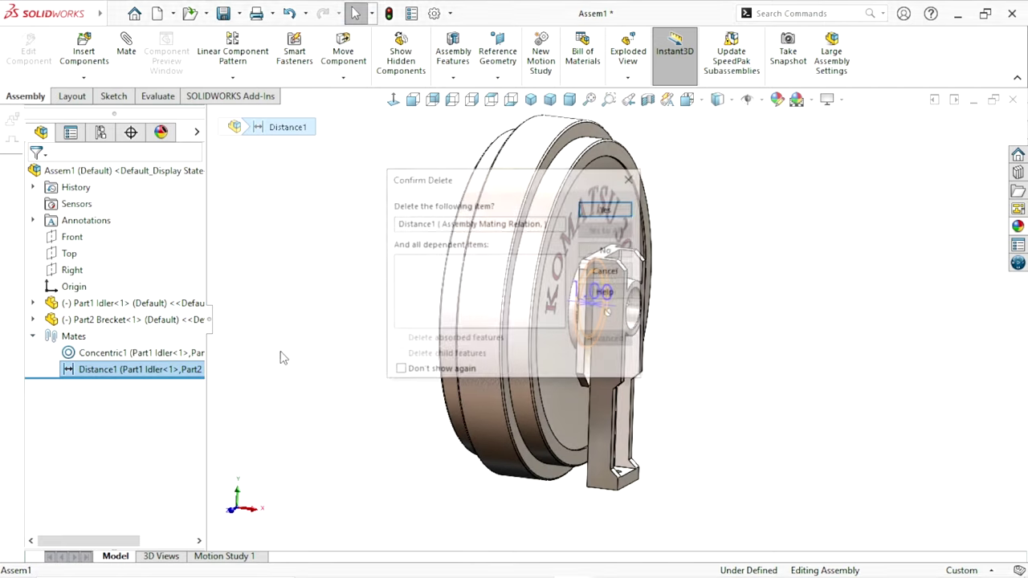
click(606, 207)
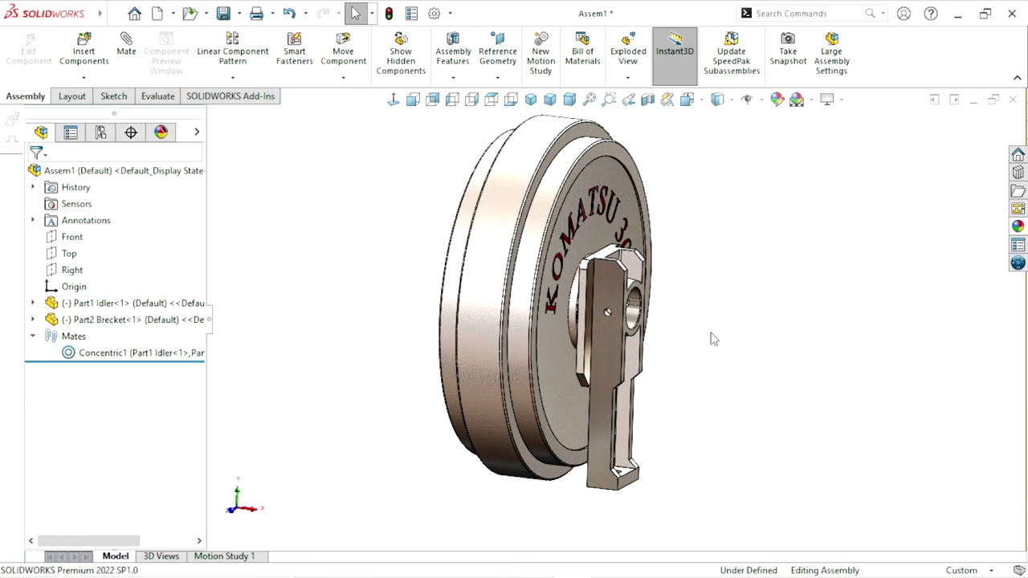
drag(598, 336, 506, 314)
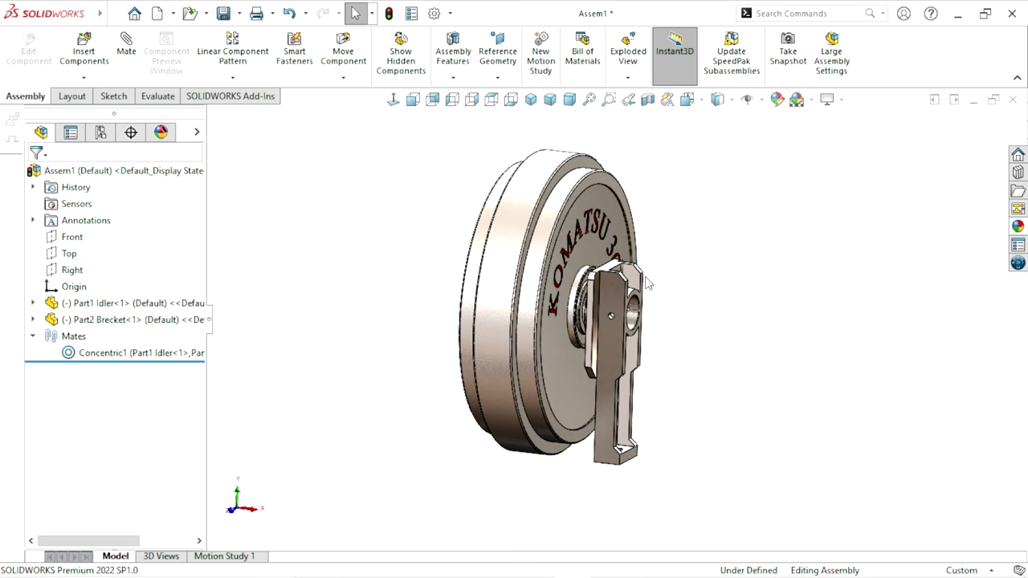
mouse_move(704, 328)
middle_down()
mouse_move(658, 314)
mouse_move(667, 349)
mouse_move(658, 355)
middle_up()
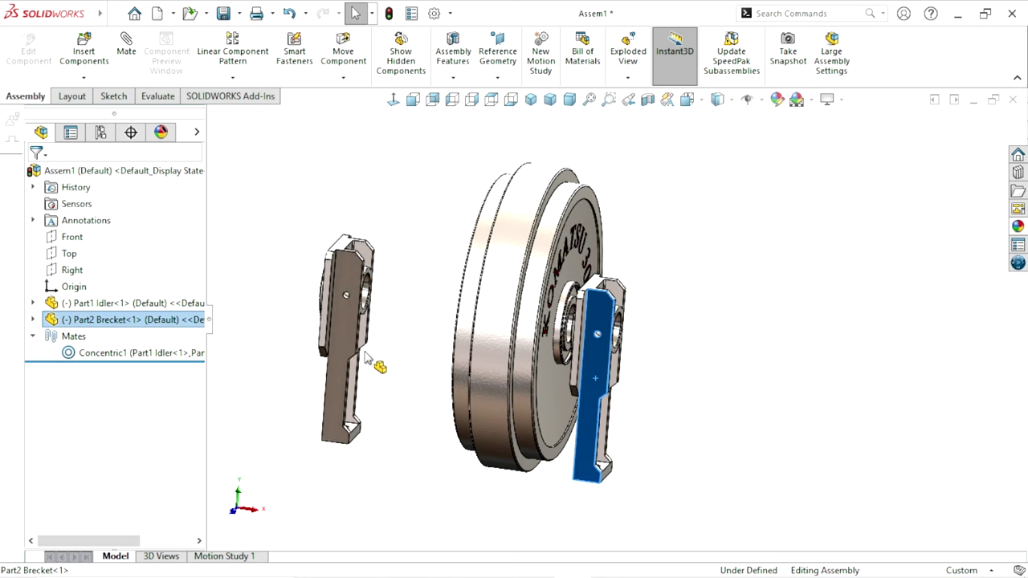
Copy the bracket to the left side of the idler wheel
ctrl+drag(591, 379, 377, 354)
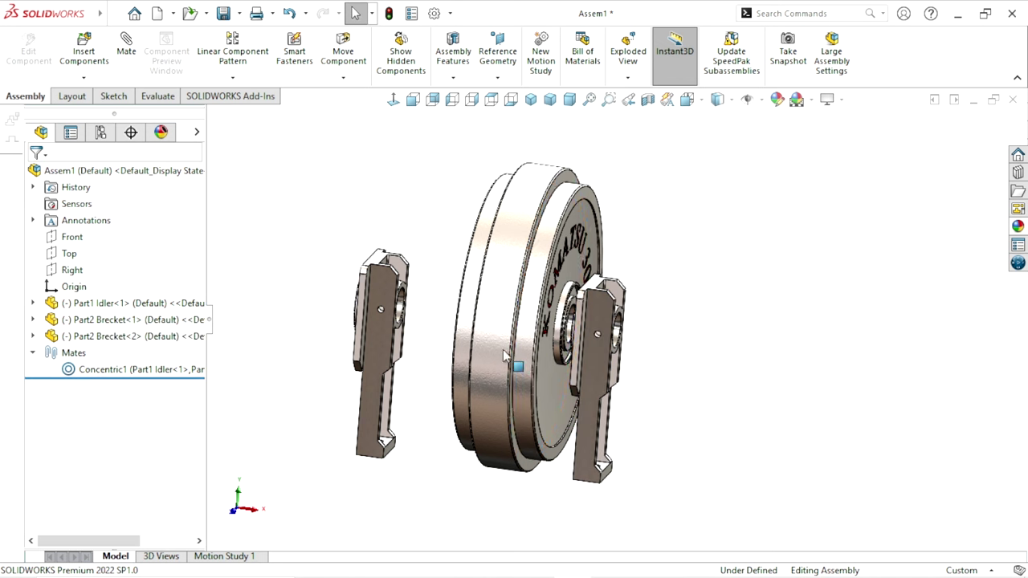
scroll(487, 361, down, 2)
middle_drag(406, 315, 425, 305)
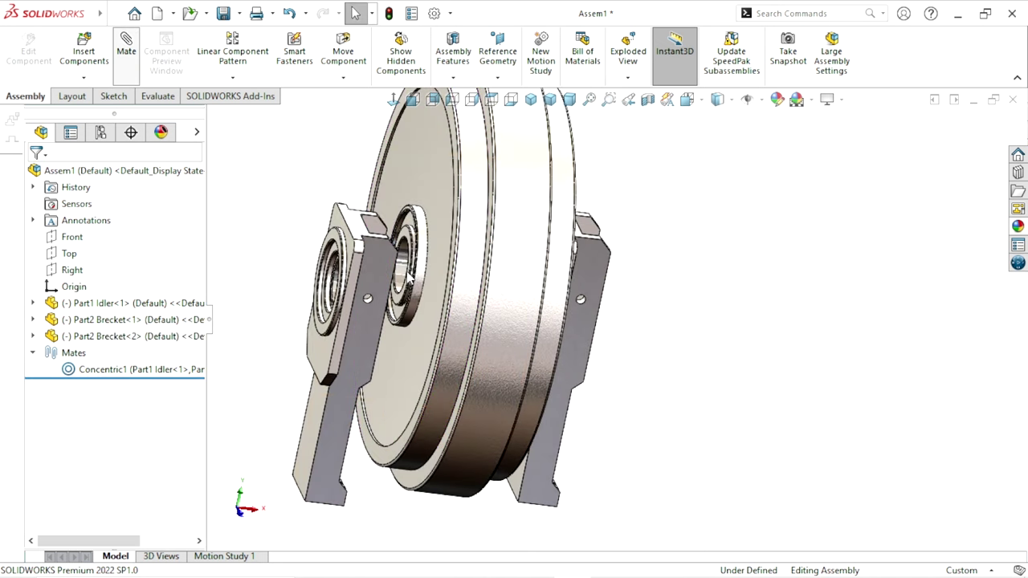
scroll(404, 265, down, 3)
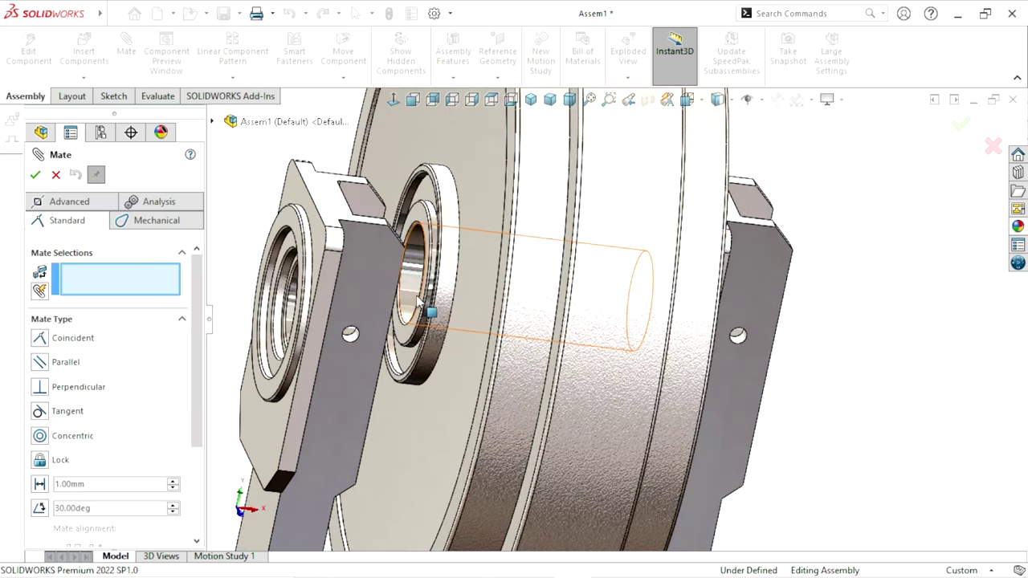
Make the second bracket's bore concentric with the idler bore, with flipped alignment
click(411, 297)
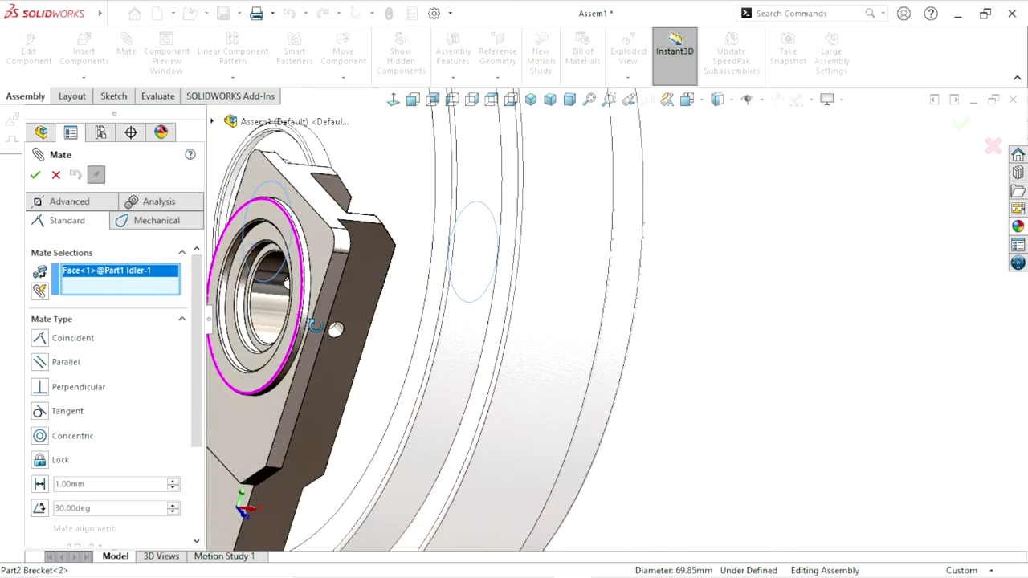
click(271, 316)
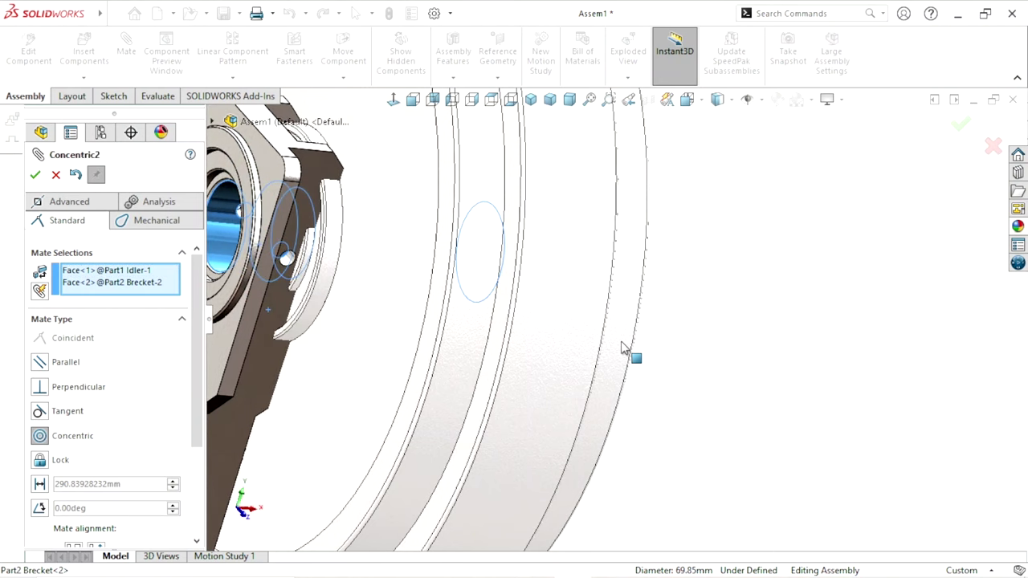
scroll(566, 347, up, 5)
scroll(572, 351, down, 2)
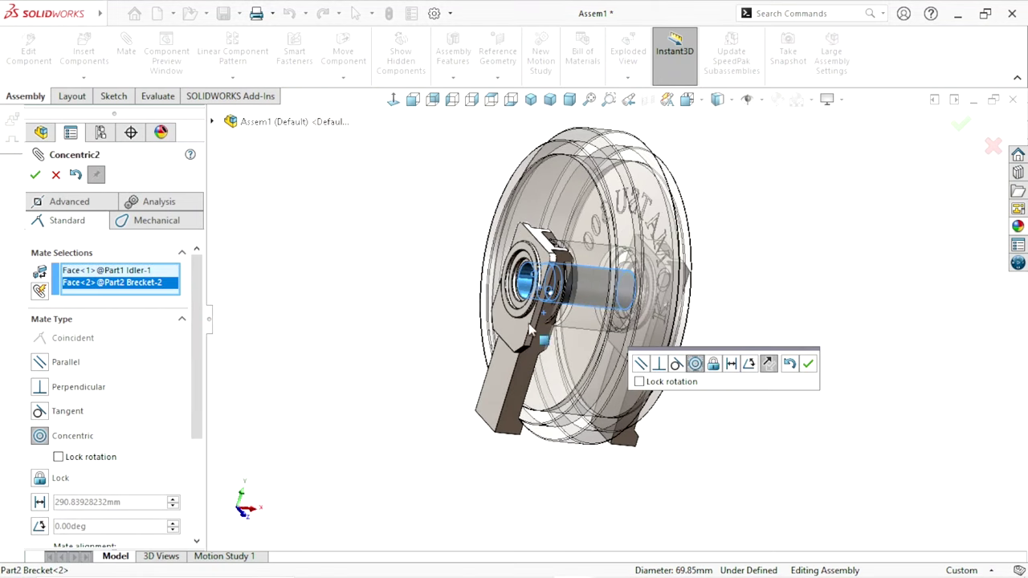
click(767, 365)
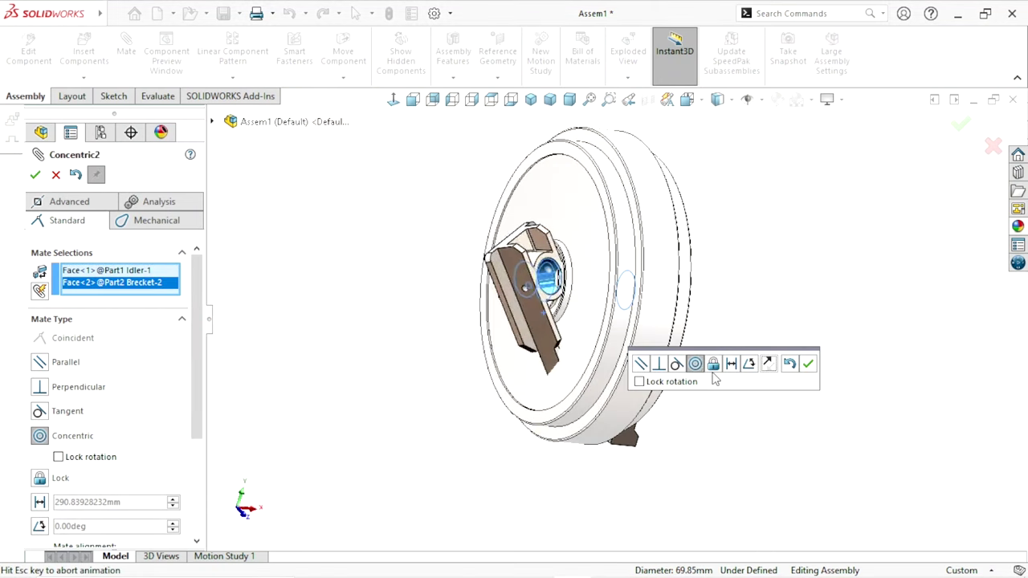
click(807, 365)
middle_drag(802, 377, 608, 409)
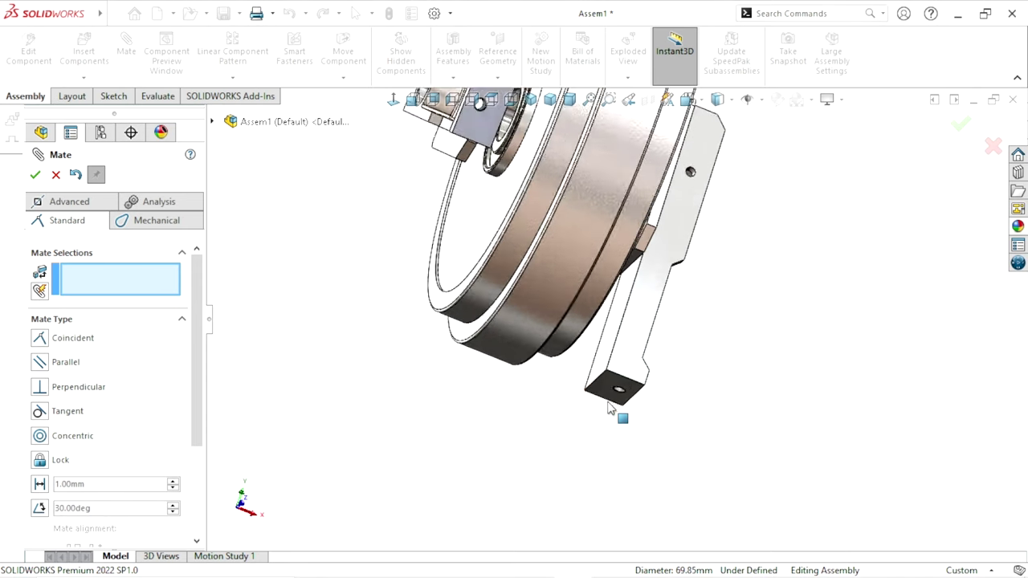
Make the matching end faces of the two brackets coincident
click(608, 362)
scroll(539, 393, up, 3)
middle_drag(527, 324, 546, 238)
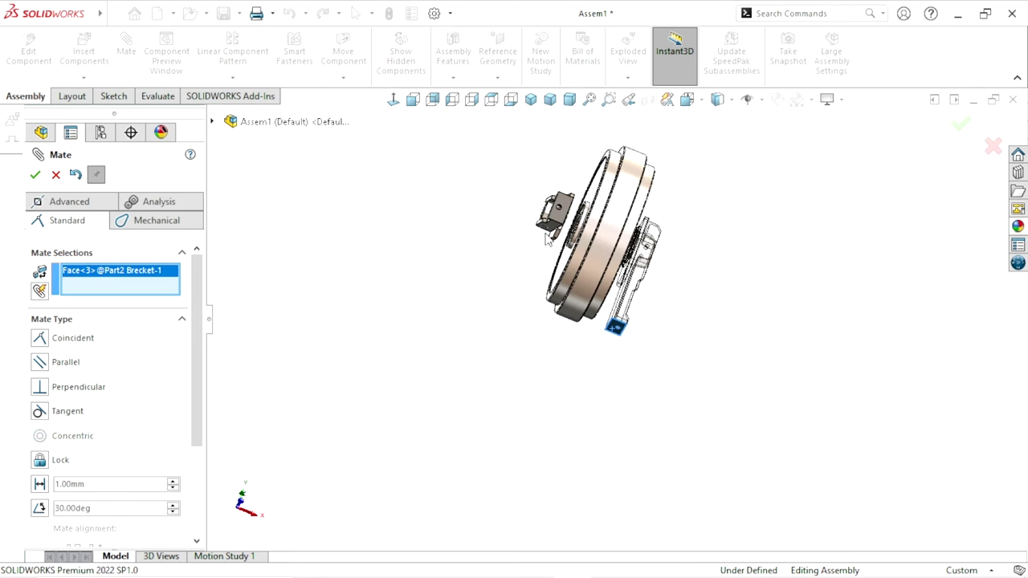
scroll(545, 239, down, 5)
click(570, 244)
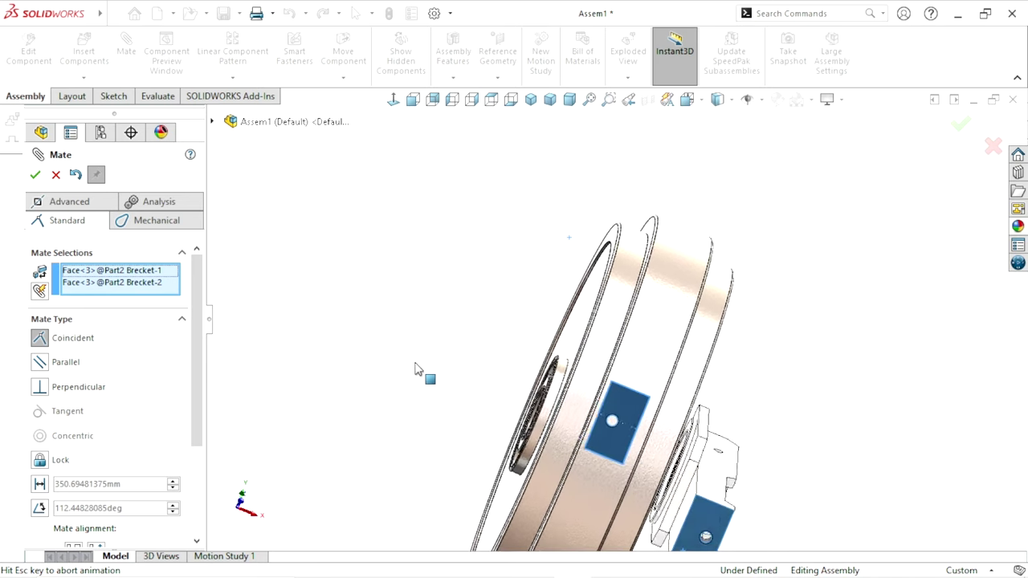
click(397, 387)
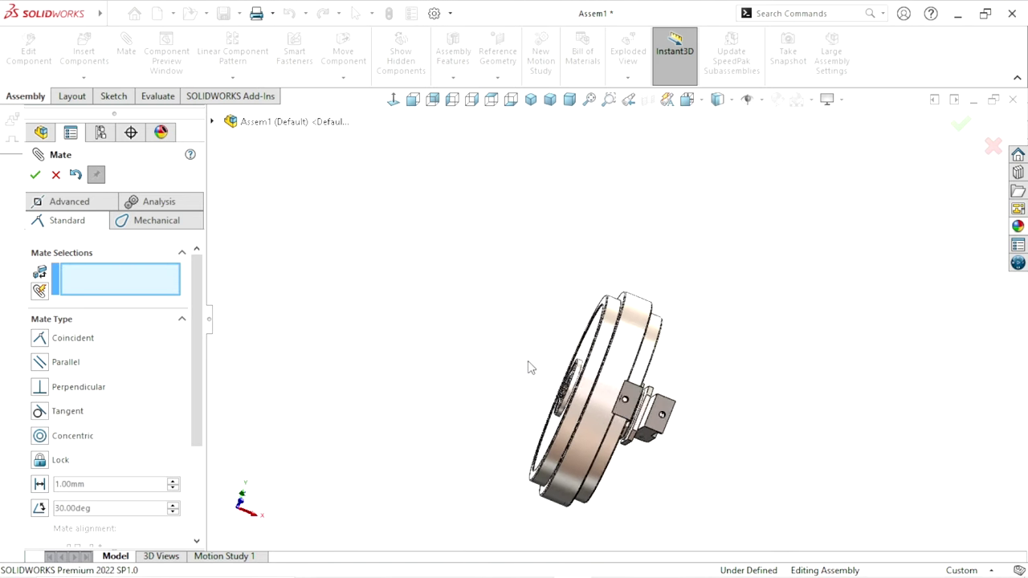
scroll(527, 362, up, 2)
scroll(634, 393, down, 3)
scroll(633, 394, down, 3)
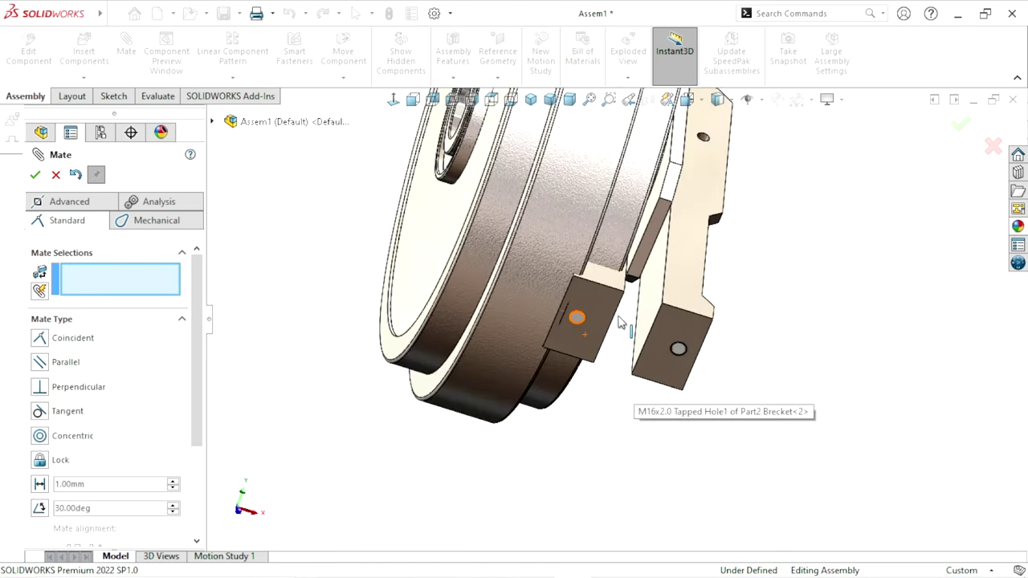
Reorient the view and pull the left bracket away from the wheel
middle_drag(632, 393, 450, 322)
scroll(554, 353, up, 4)
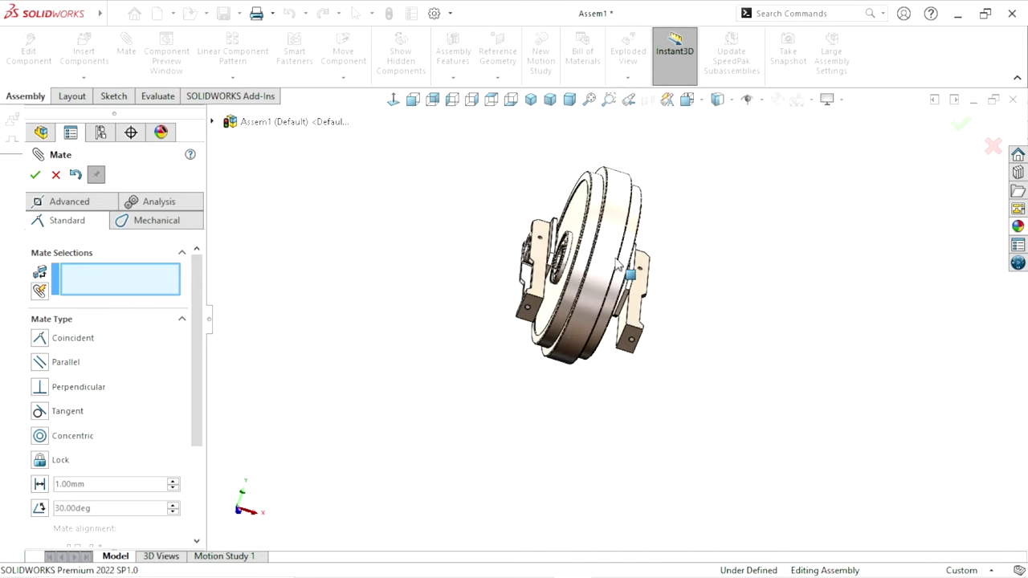
mouse_move(553, 353)
middle_down()
mouse_move(551, 367)
mouse_move(568, 342)
middle_up()
scroll(651, 265, down, 3)
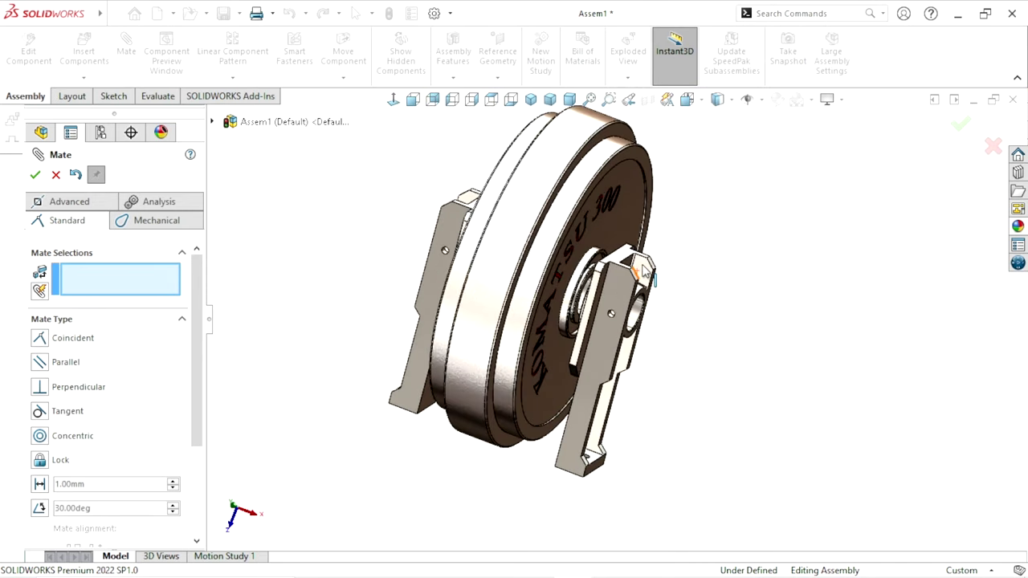
middle_drag(672, 372, 445, 335)
drag(472, 315, 337, 321)
mouse_move(337, 321)
middle_down()
mouse_move(668, 387)
mouse_move(672, 330)
mouse_move(672, 362)
mouse_move(663, 351)
middle_up()
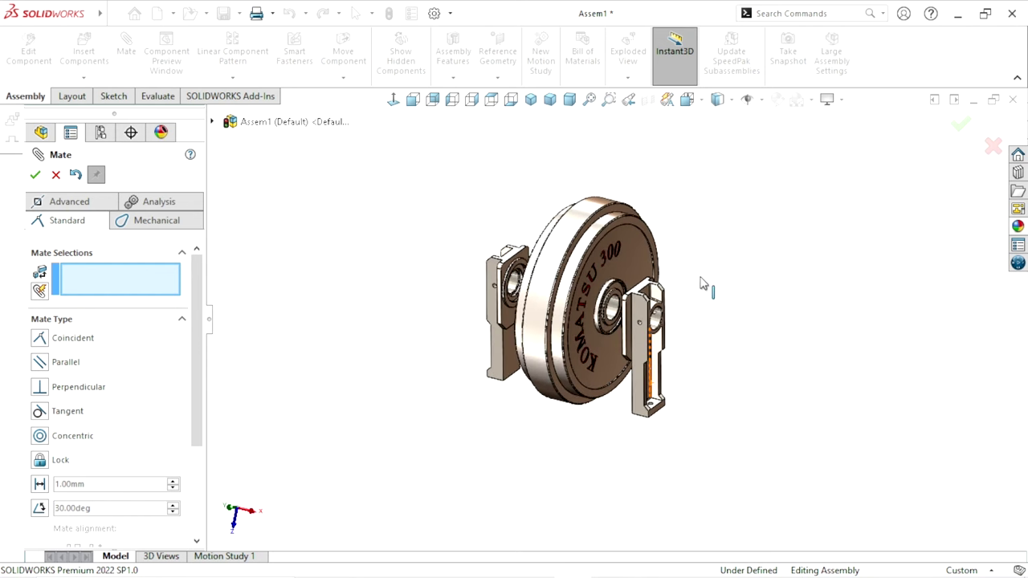
middle_drag(702, 286, 562, 376)
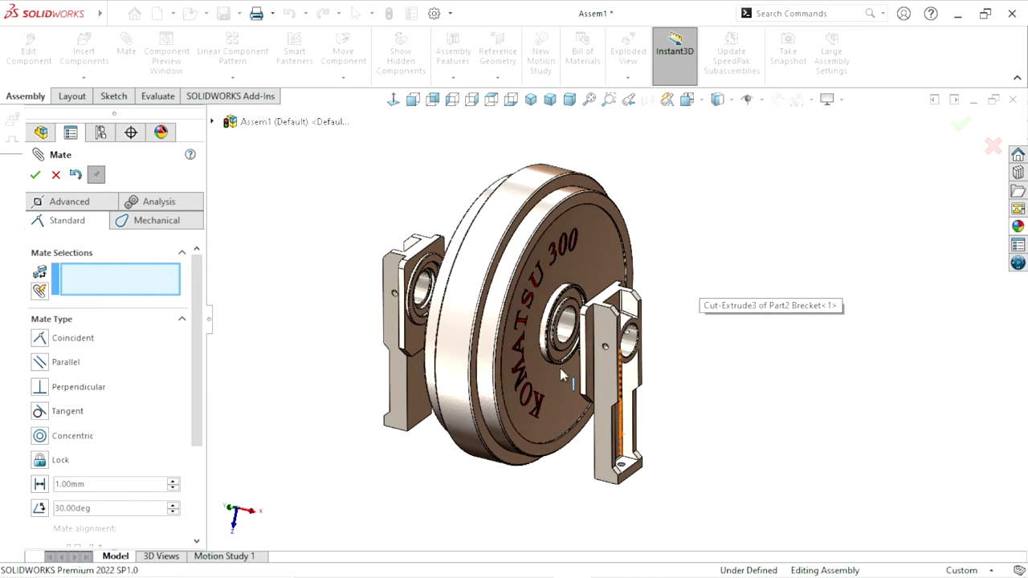
Make the first bracket's end face coincident with the assembly's Front plane
click(212, 121)
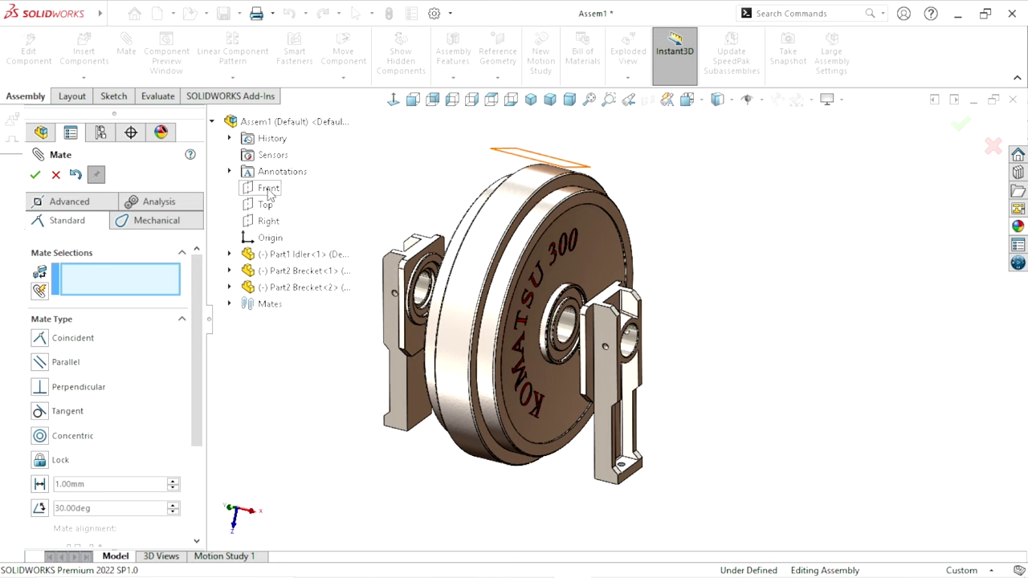
scroll(618, 417, up, 3)
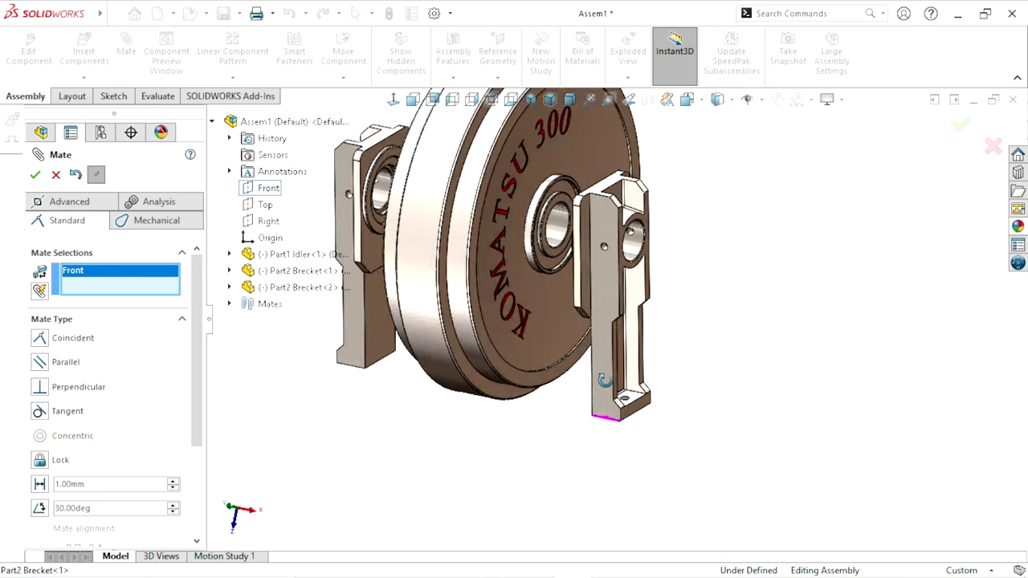
middle_drag(618, 417, 608, 439)
click(608, 439)
middle_drag(503, 441, 528, 377)
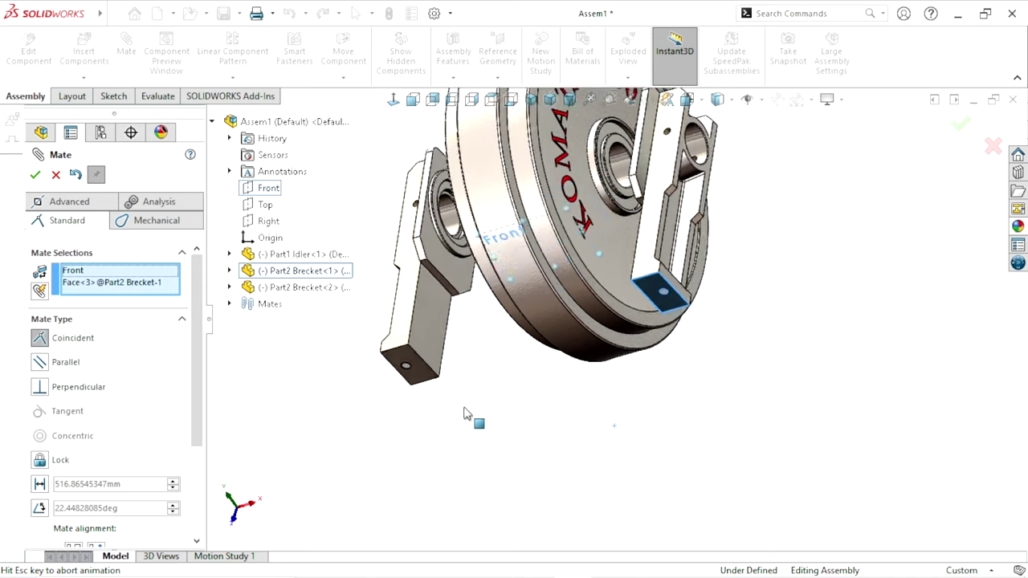
scroll(528, 377, down, 5)
middle_drag(571, 415, 532, 461)
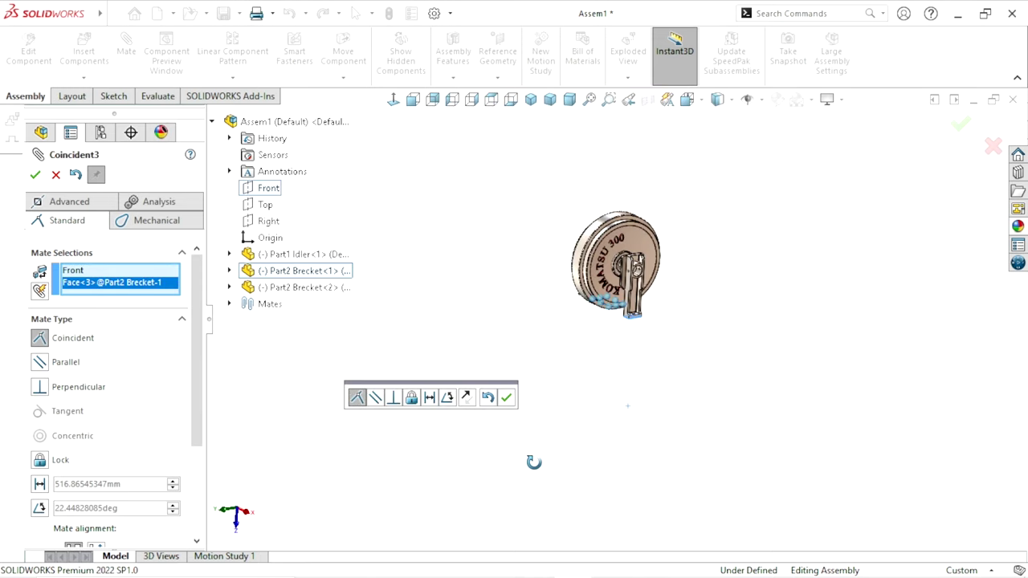
scroll(662, 273, up, 3)
mouse_move(672, 360)
middle_down()
mouse_move(693, 340)
mouse_move(528, 421)
middle_up()
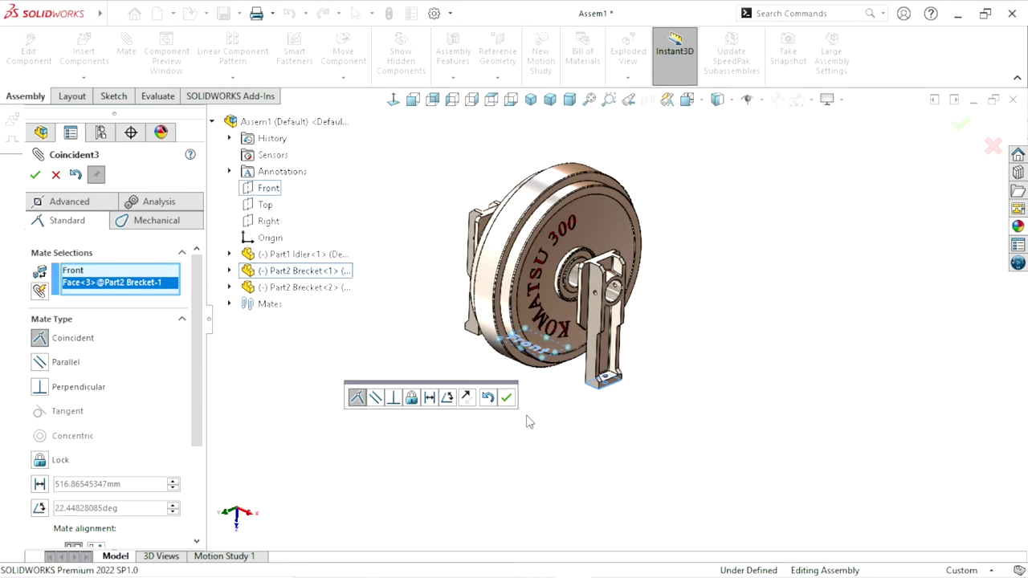
click(507, 398)
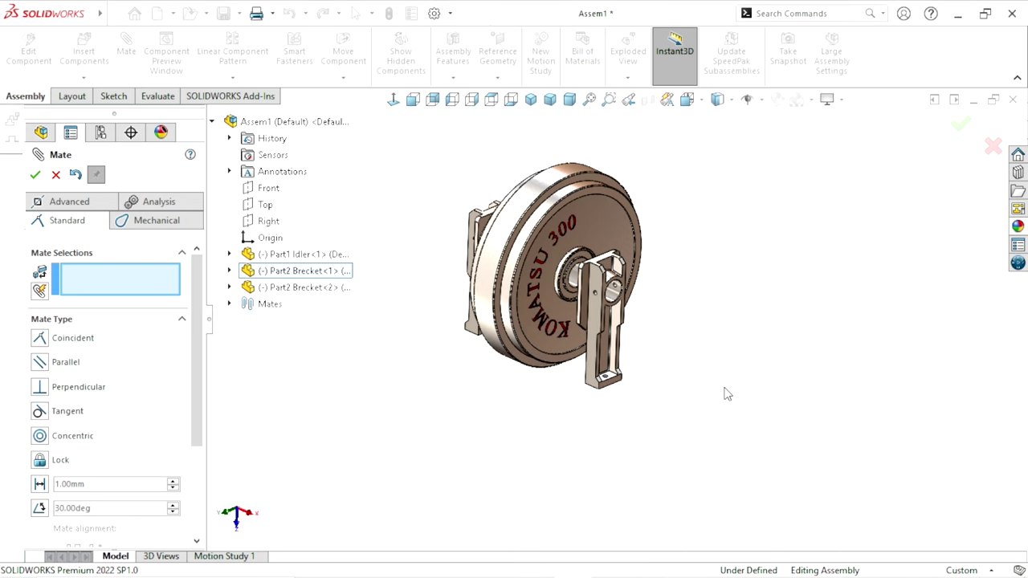
scroll(713, 355, up, 3)
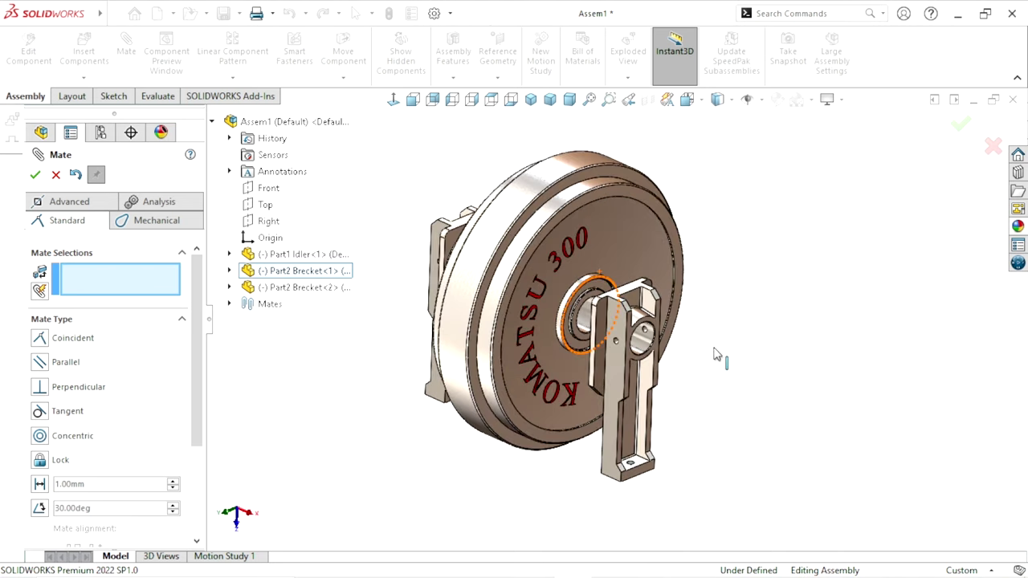
mouse_move(713, 356)
middle_down()
mouse_move(754, 321)
mouse_move(740, 351)
mouse_move(723, 345)
middle_up()
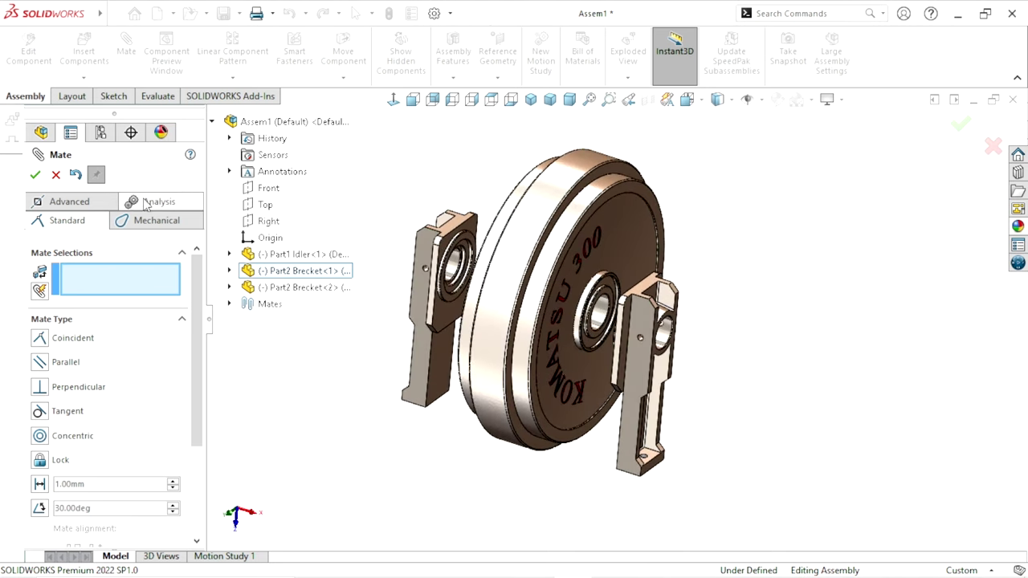
Insert the Part3 Bush component and place it beside the idler wheel
click(56, 175)
click(74, 65)
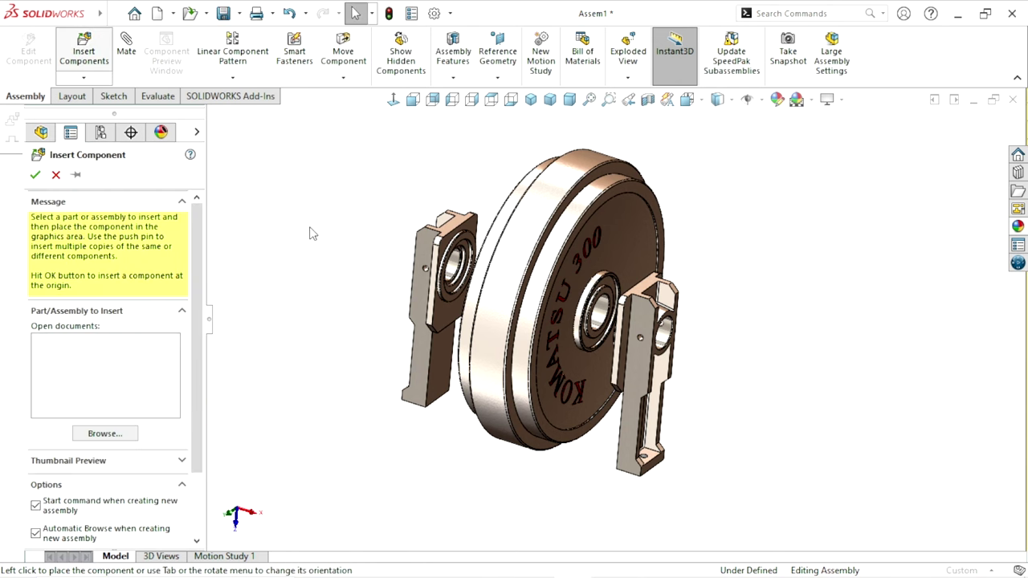
click(97, 435)
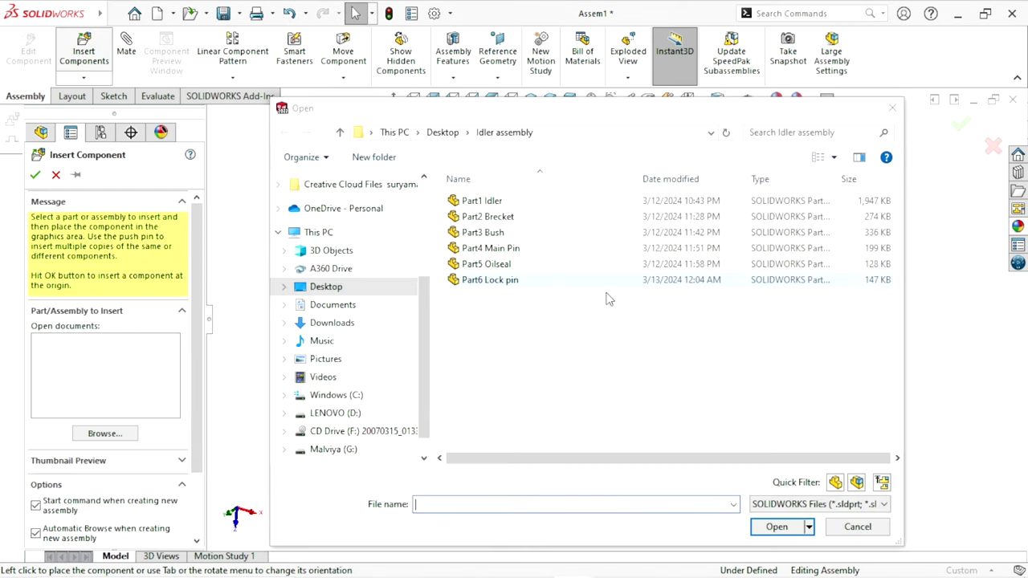
click(497, 234)
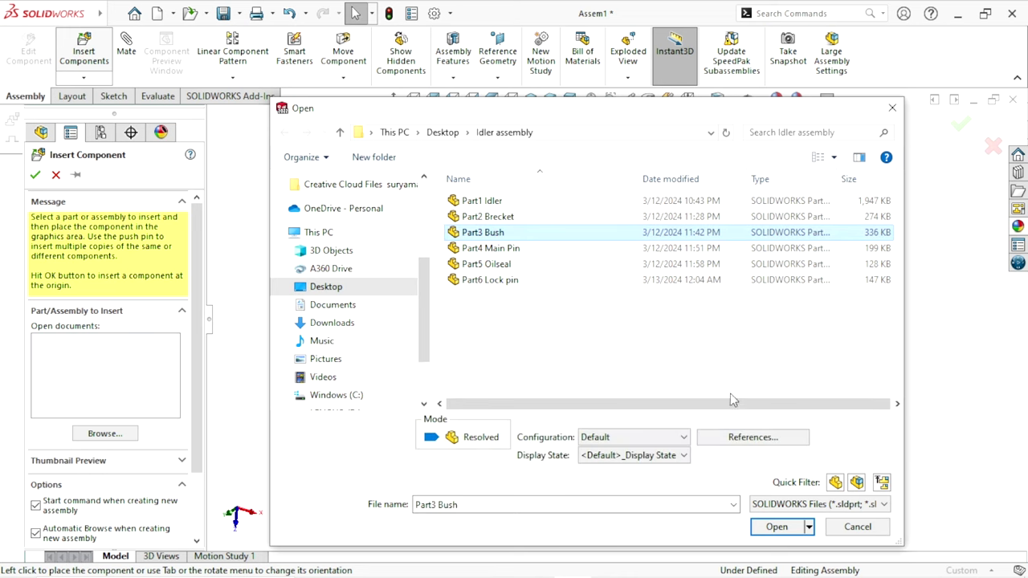
click(761, 528)
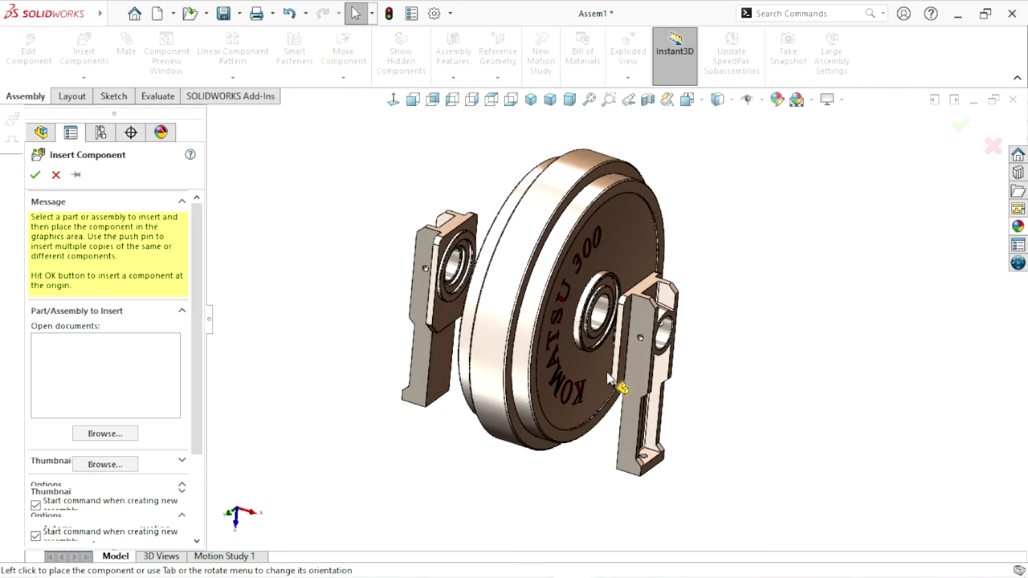
click(697, 296)
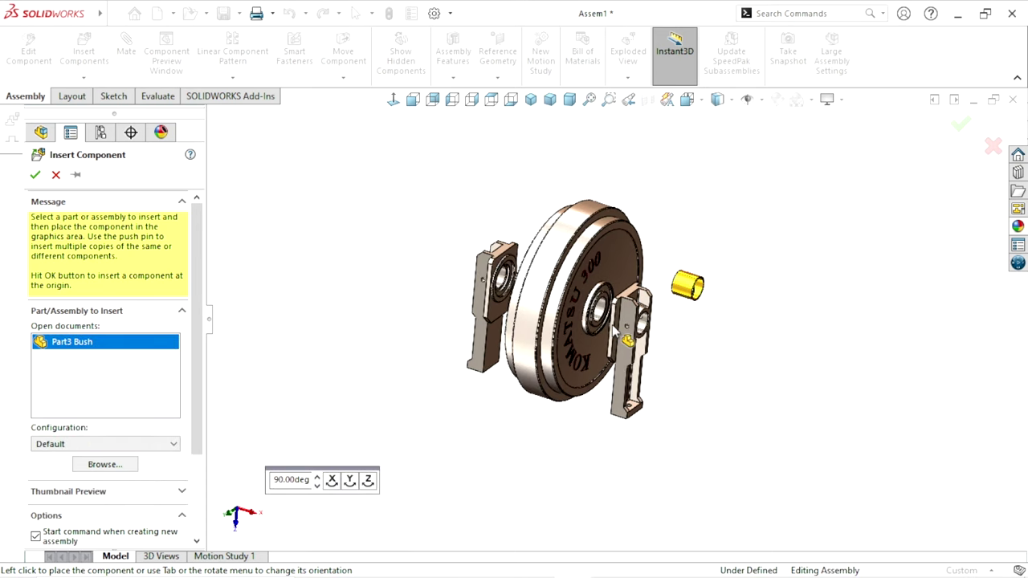
key(f)
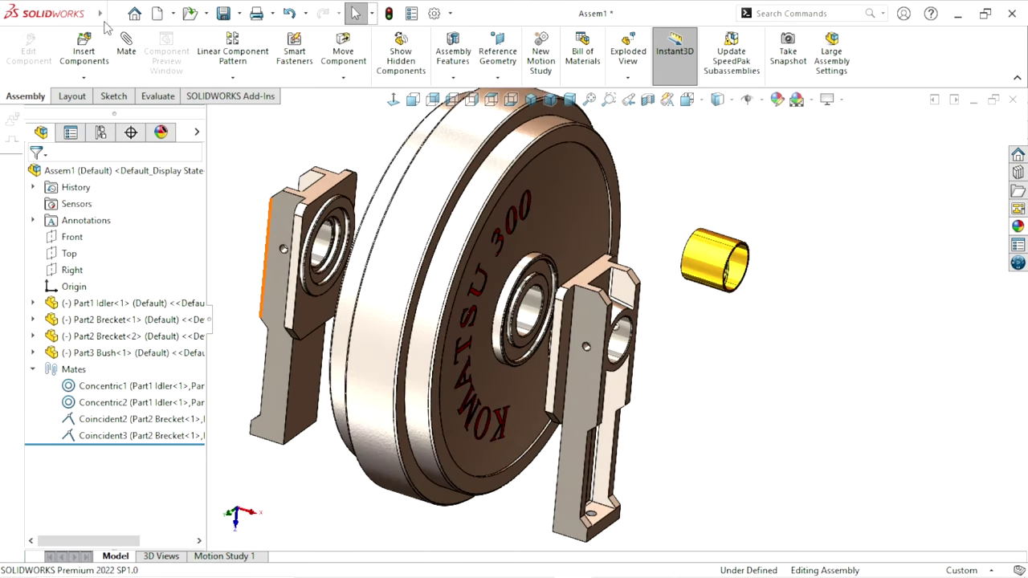
click(114, 14)
click(697, 179)
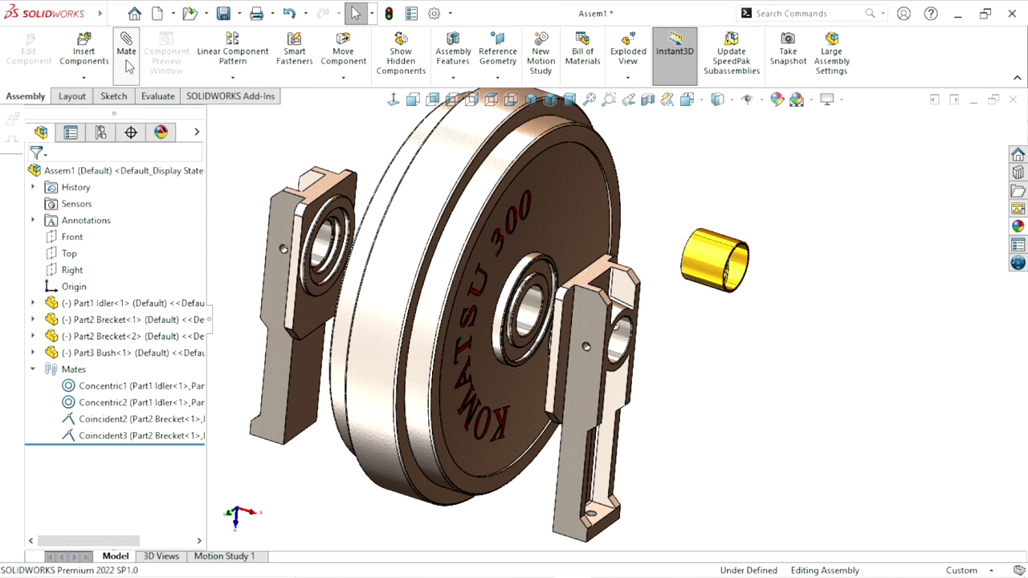
Mate the bush's outer face concentric with the idler bore
key(m)
click(705, 264)
scroll(587, 344, down, 3)
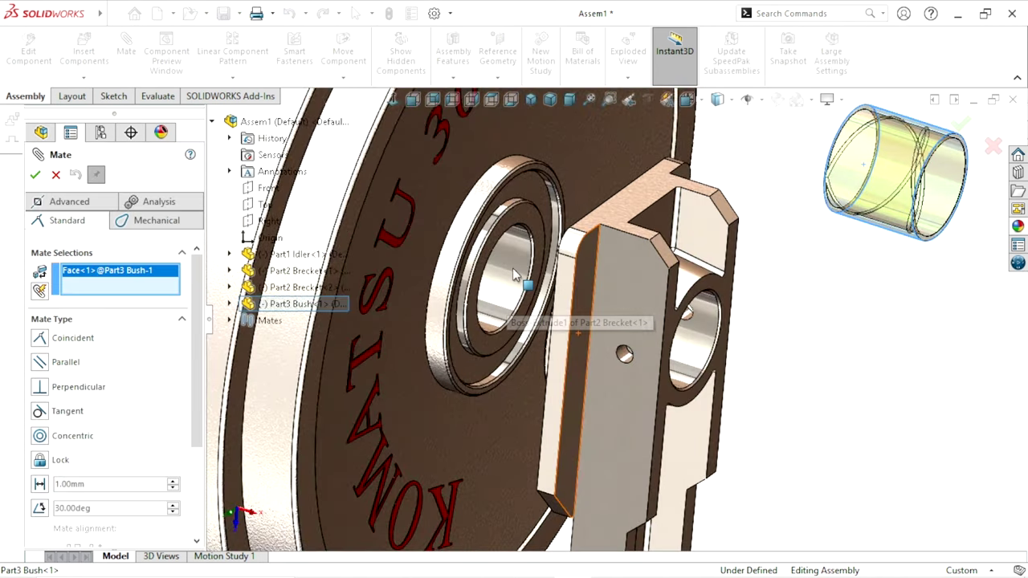
click(514, 275)
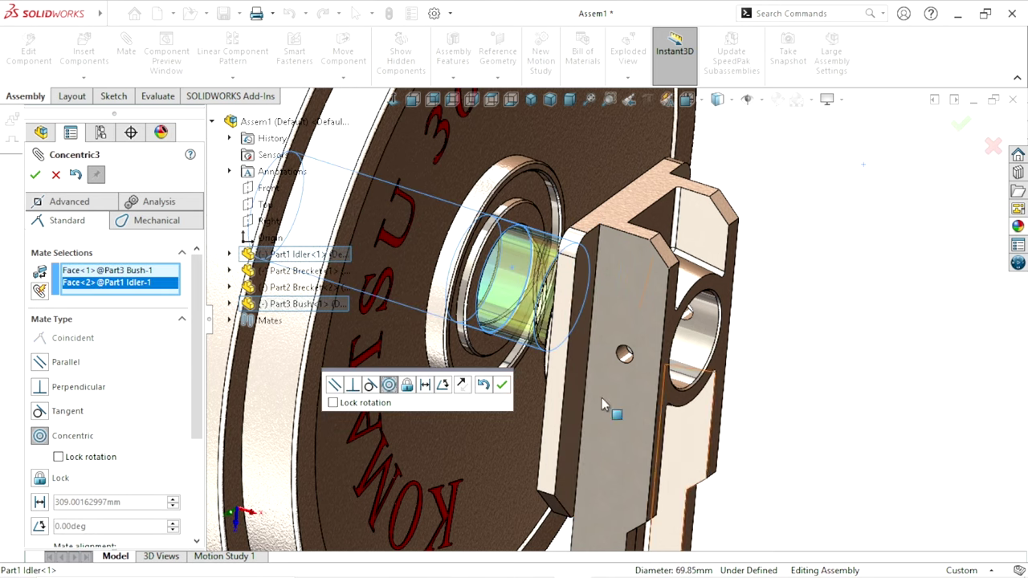
click(503, 387)
scroll(566, 313, down, 3)
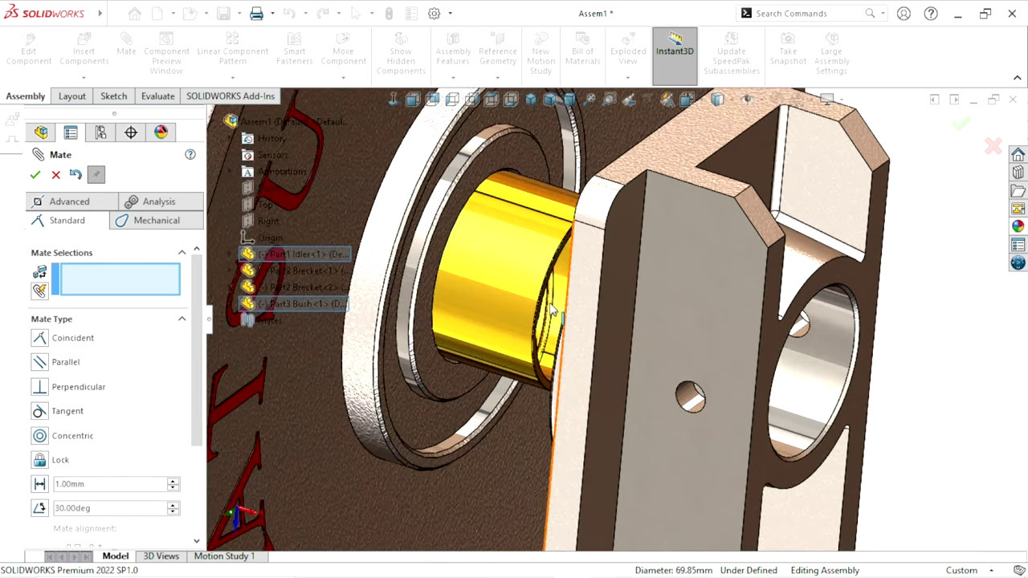
scroll(554, 305, down, 2)
scroll(543, 291, down, 2)
Add a 2 mm Distance mate between the bush end face and the idler hub face
click(539, 298)
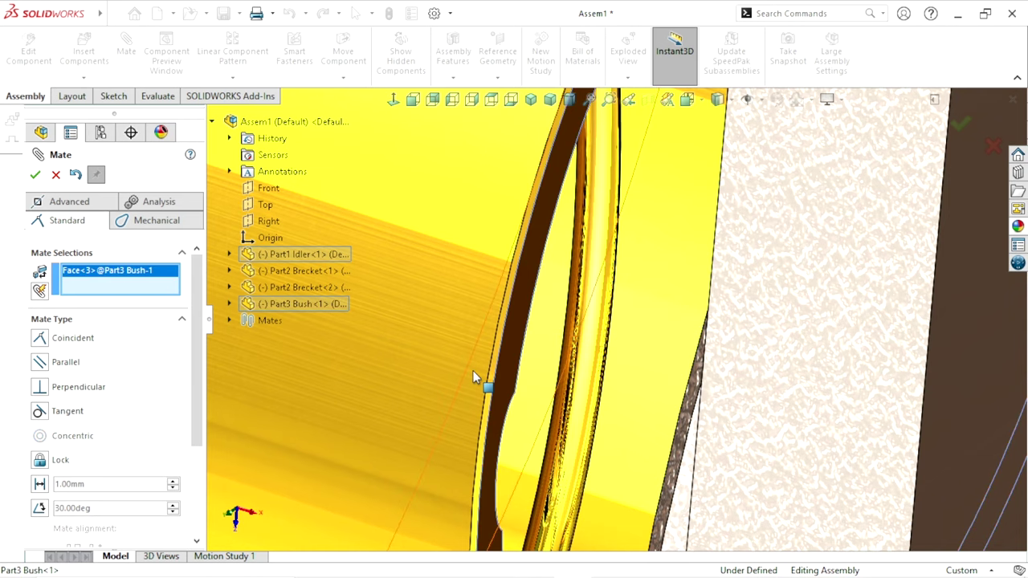
scroll(477, 375, up, 2)
scroll(476, 357, up, 2)
scroll(533, 311, down, 3)
click(488, 253)
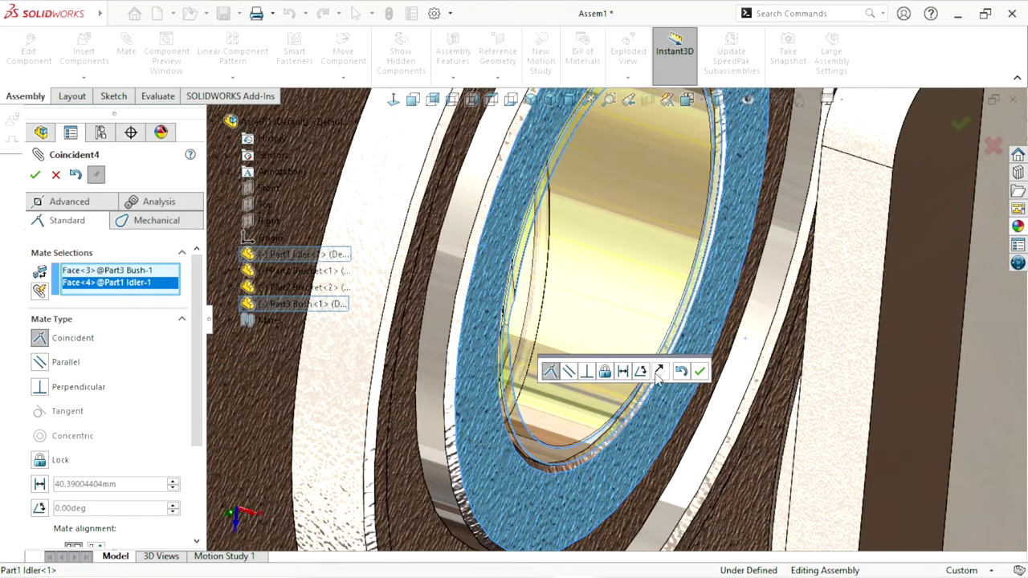
click(630, 374)
text(2)
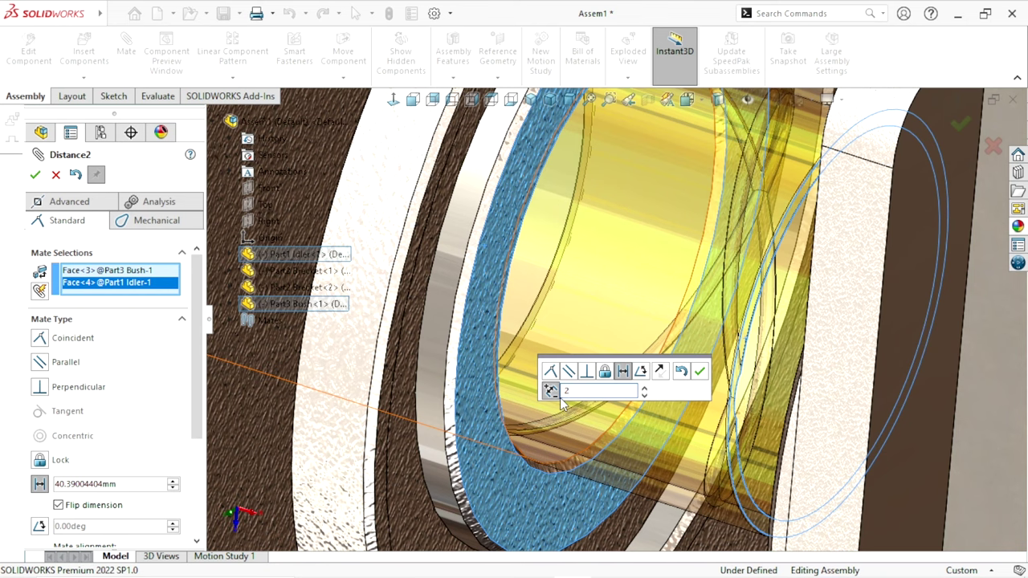
scroll(991, 419, up, 3)
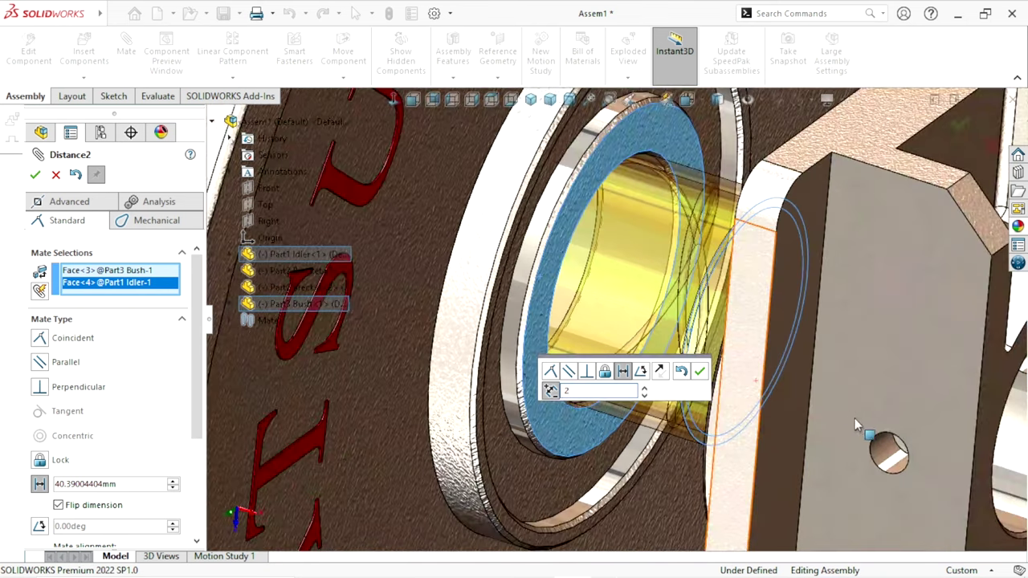
scroll(910, 424, up, 2)
key(Return)
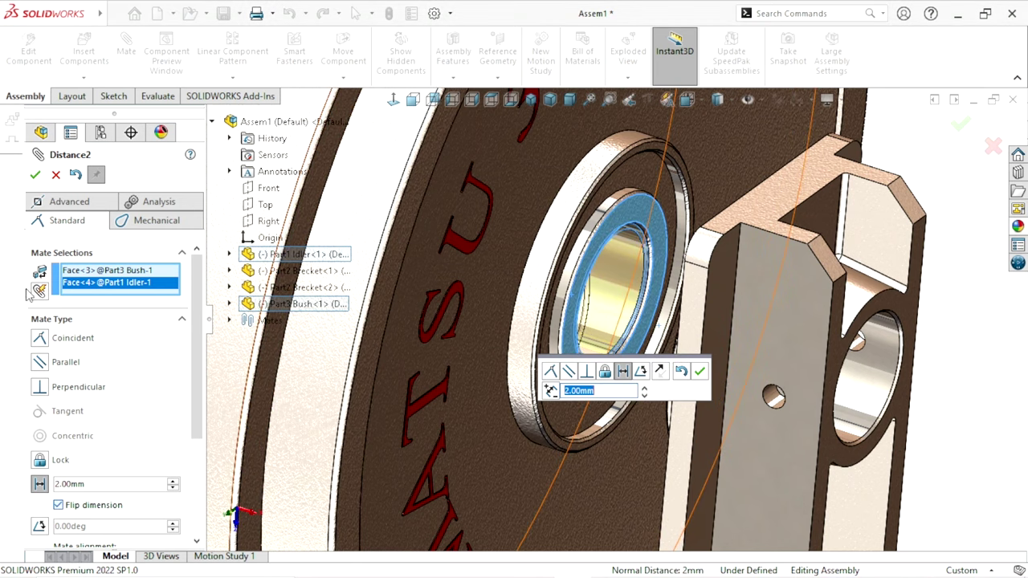
click(34, 175)
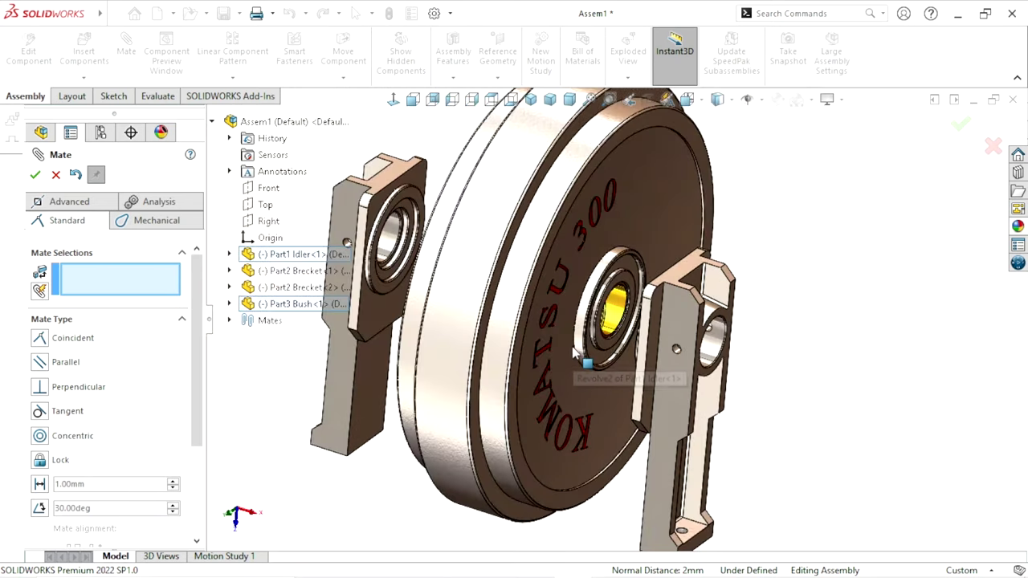
middle_drag(215, 350, 386, 361)
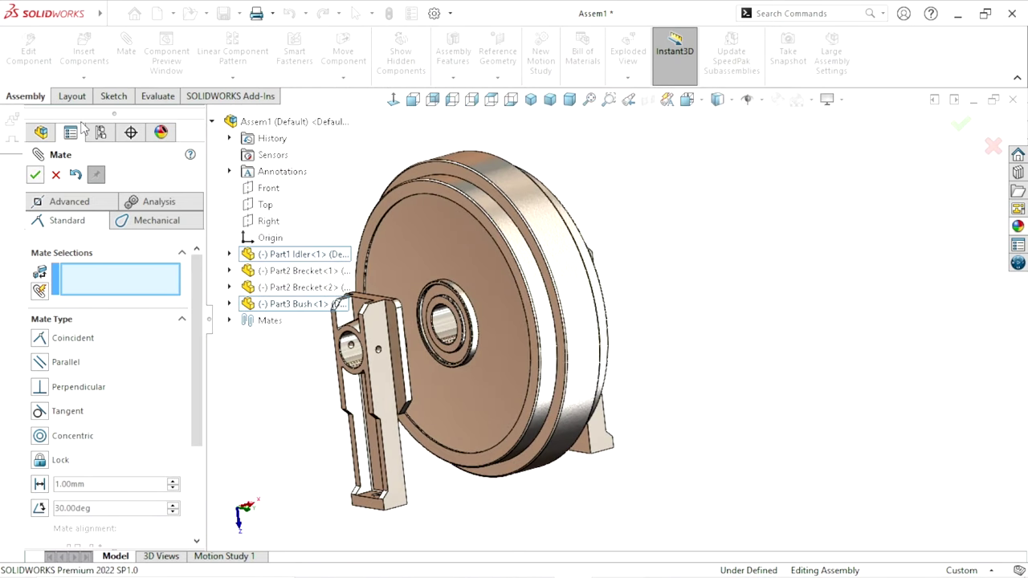
key(Escape)
Start Copy with Mates and choose Part3 Bush-1 as the component to copy
click(84, 78)
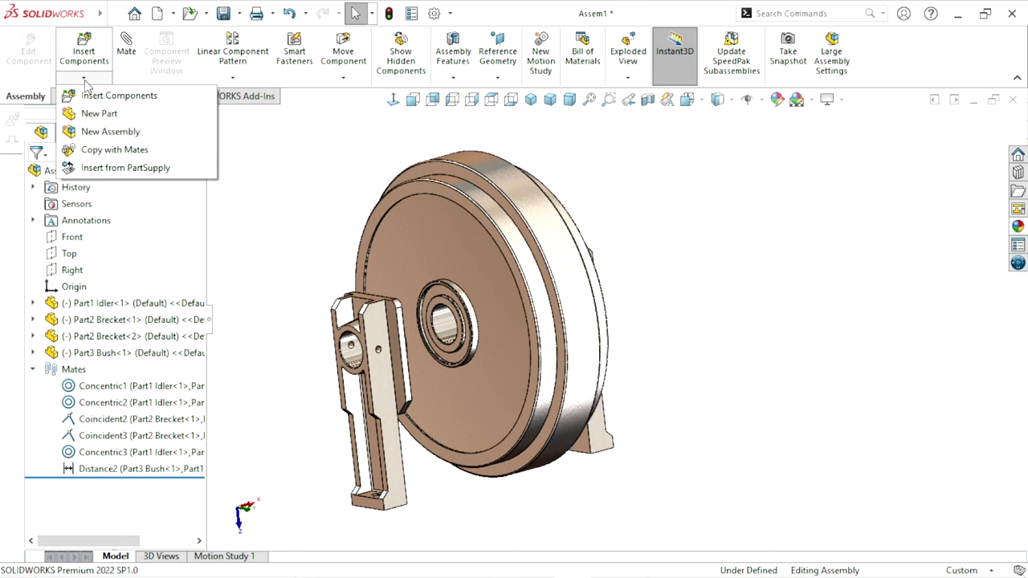
click(106, 155)
middle_drag(328, 374, 553, 371)
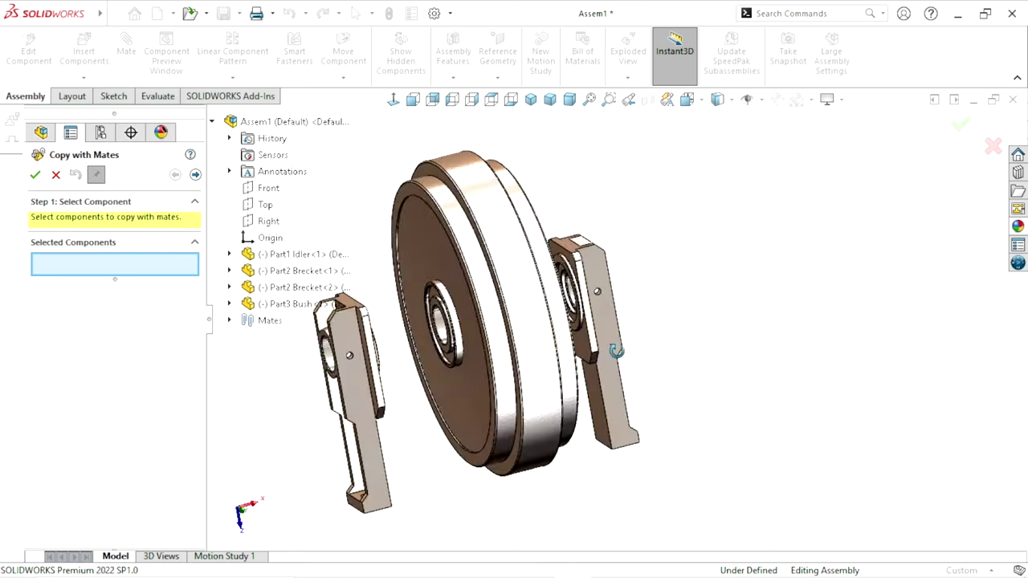
scroll(504, 339, down, 5)
scroll(504, 337, down, 3)
middle_drag(504, 341, 466, 238)
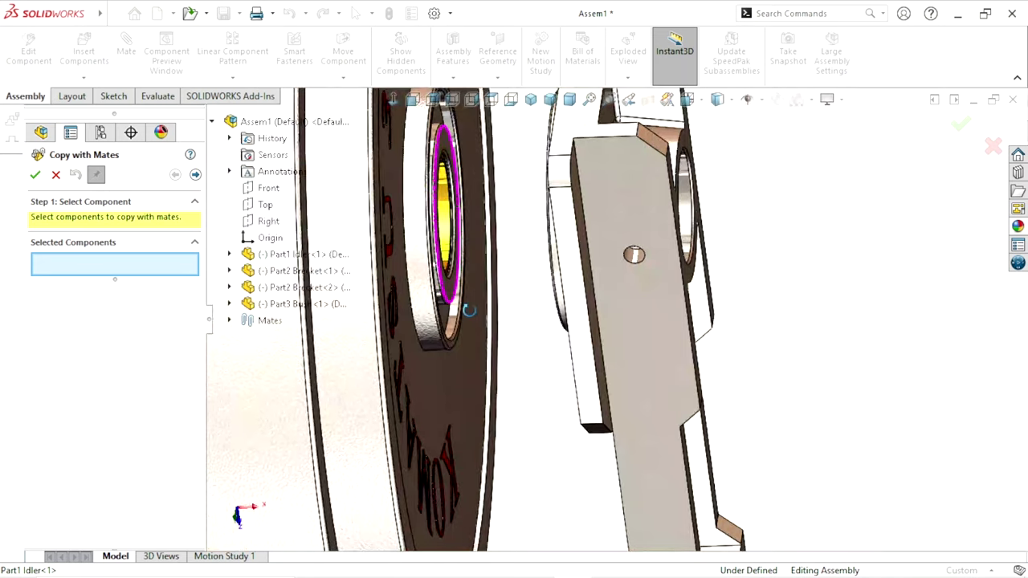
click(523, 336)
key(f)
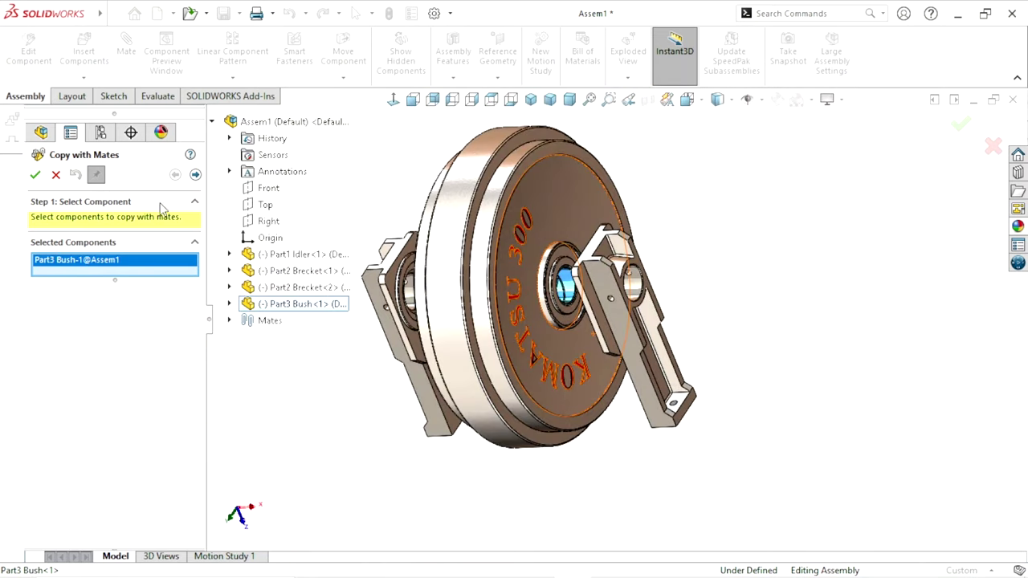
Re-target the concentric and 2 mm distance mates to the idler bore and hub face
click(195, 174)
middle_drag(481, 305, 531, 314)
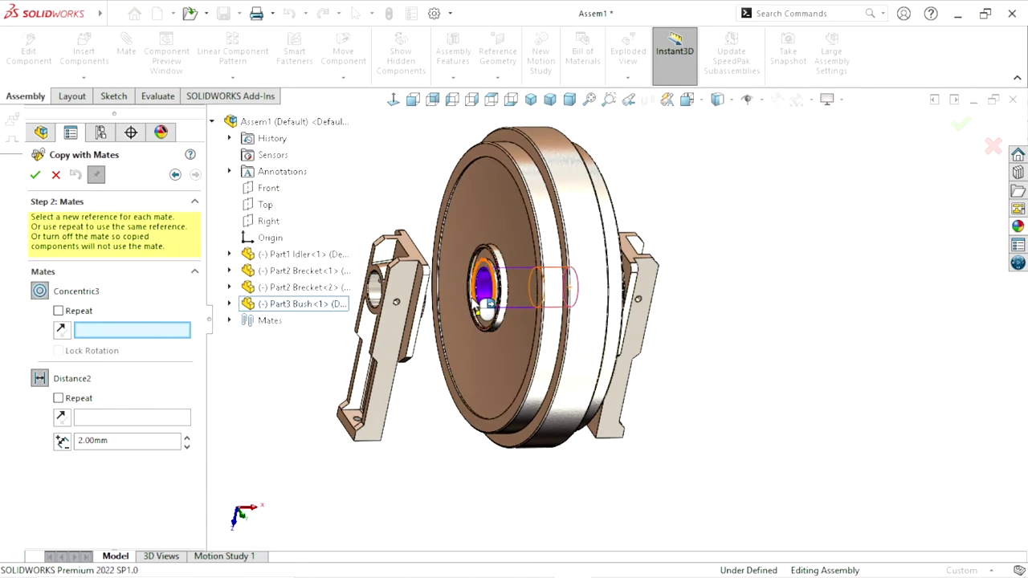
scroll(531, 315, down, 5)
click(532, 315)
scroll(558, 301, down, 5)
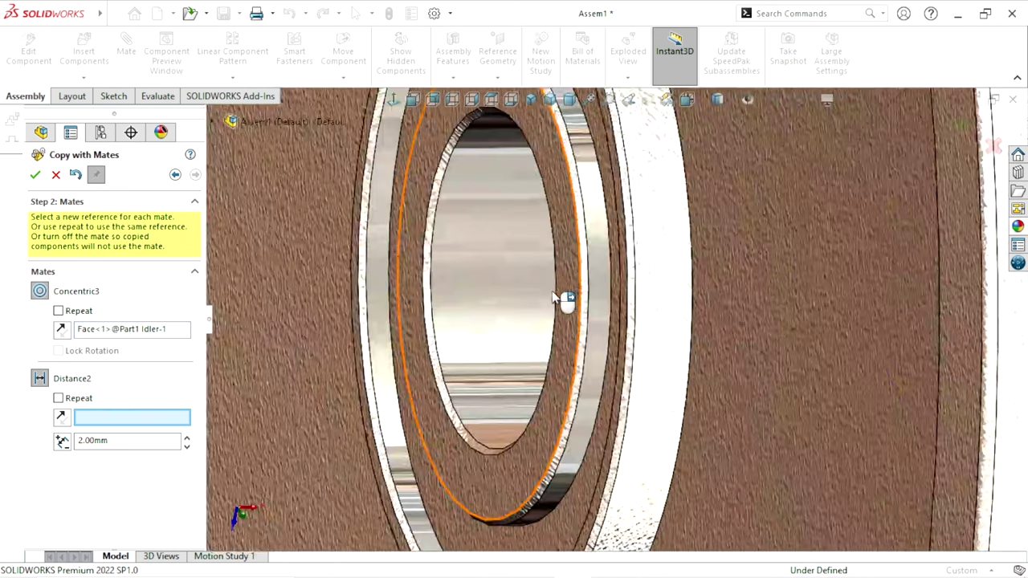
click(558, 214)
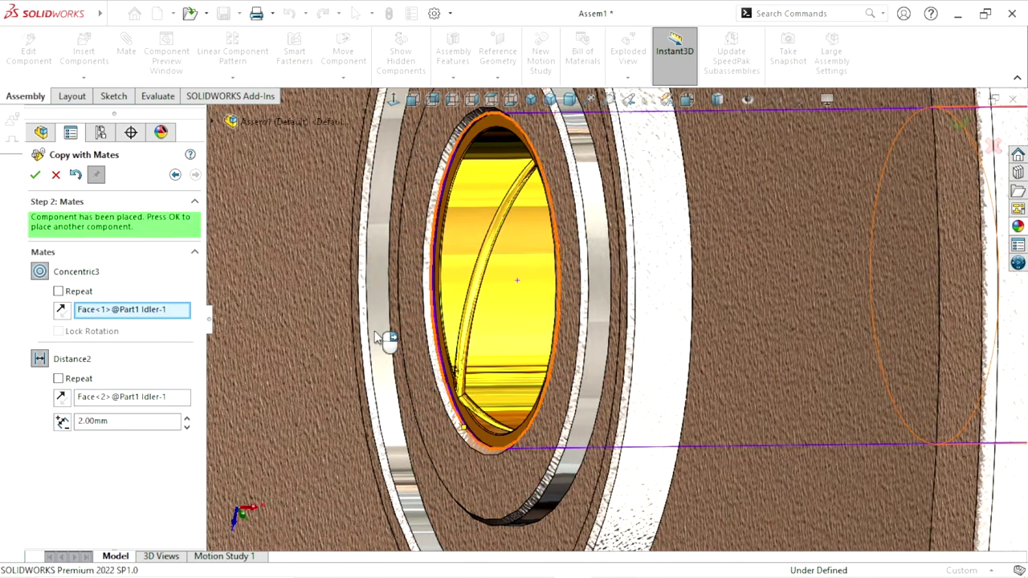
click(34, 174)
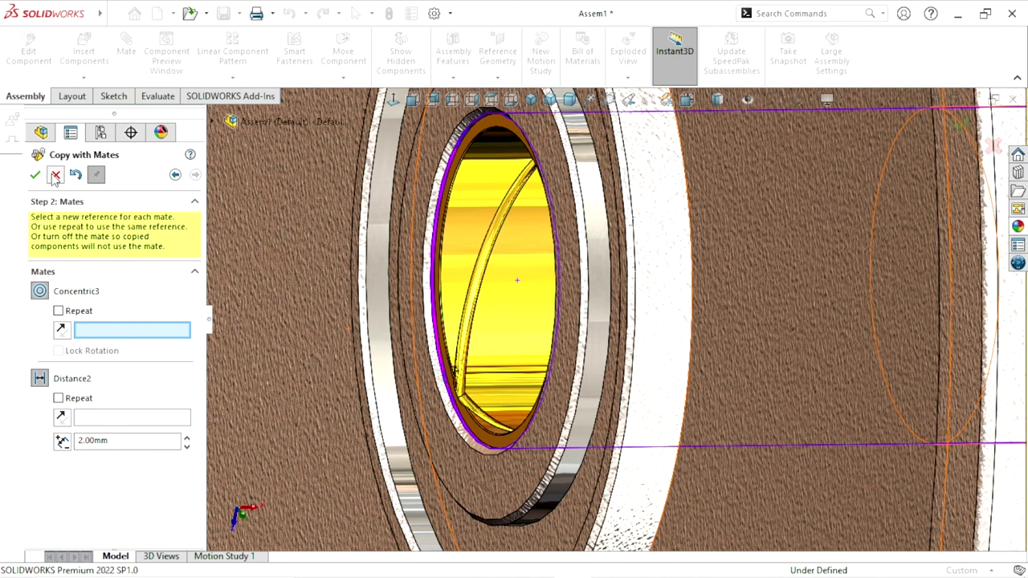
click(56, 174)
key(f)
scroll(649, 419, down, 3)
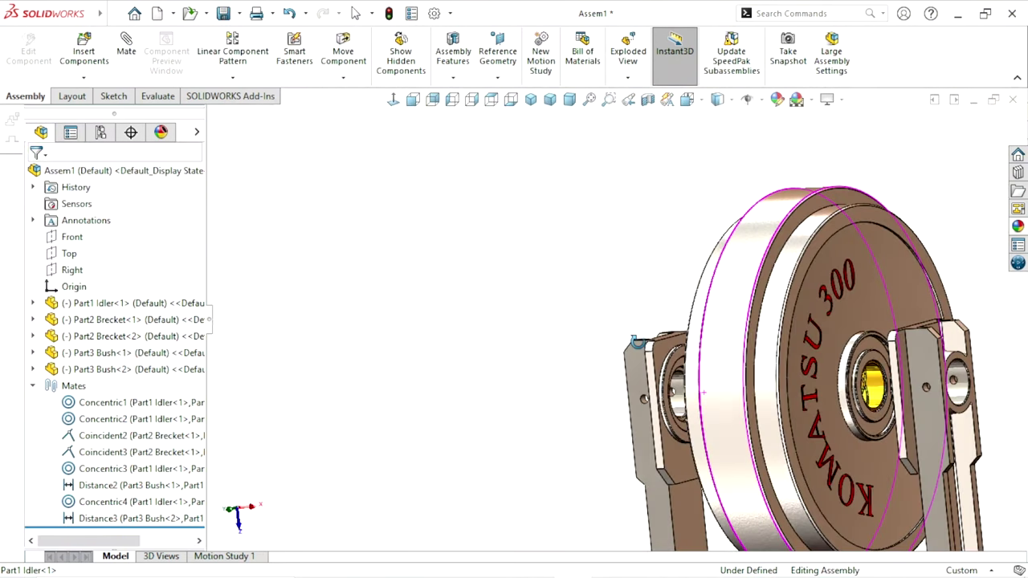
scroll(649, 419, up, 3)
scroll(733, 362, down, 2)
scroll(742, 338, down, 3)
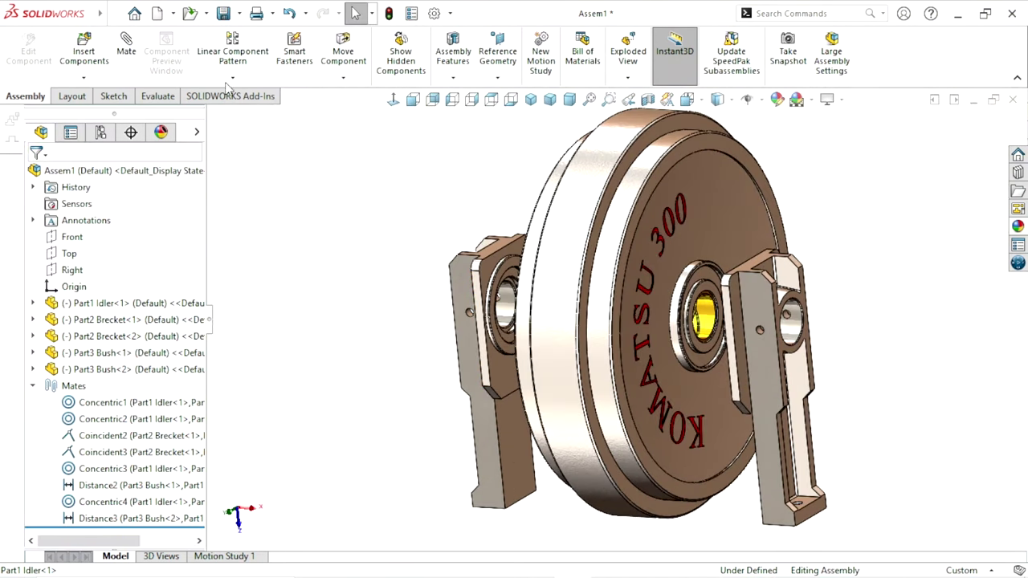
Insert the Part5 Oilseal part and place it left of the wheel
click(93, 56)
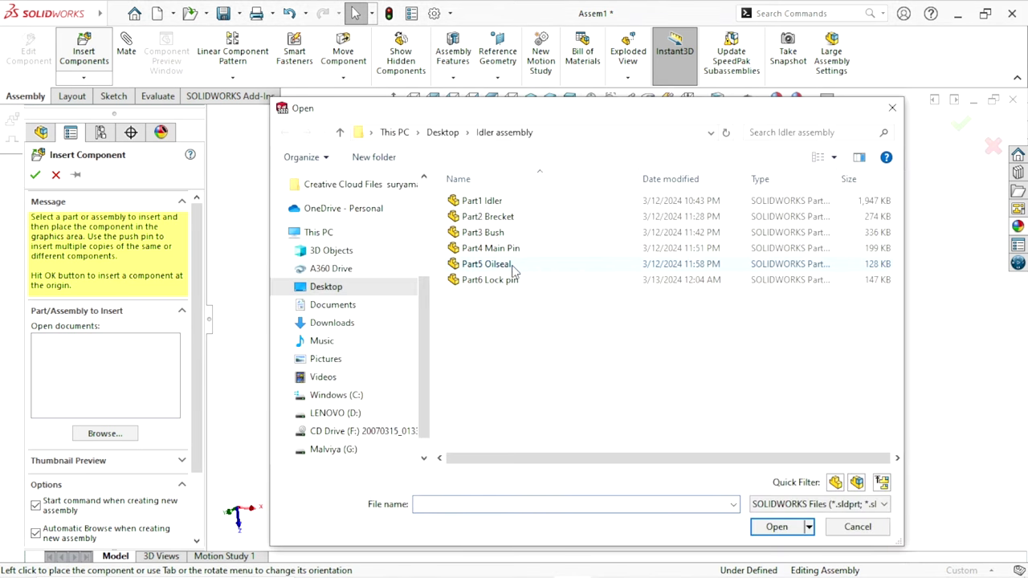
click(512, 268)
click(775, 527)
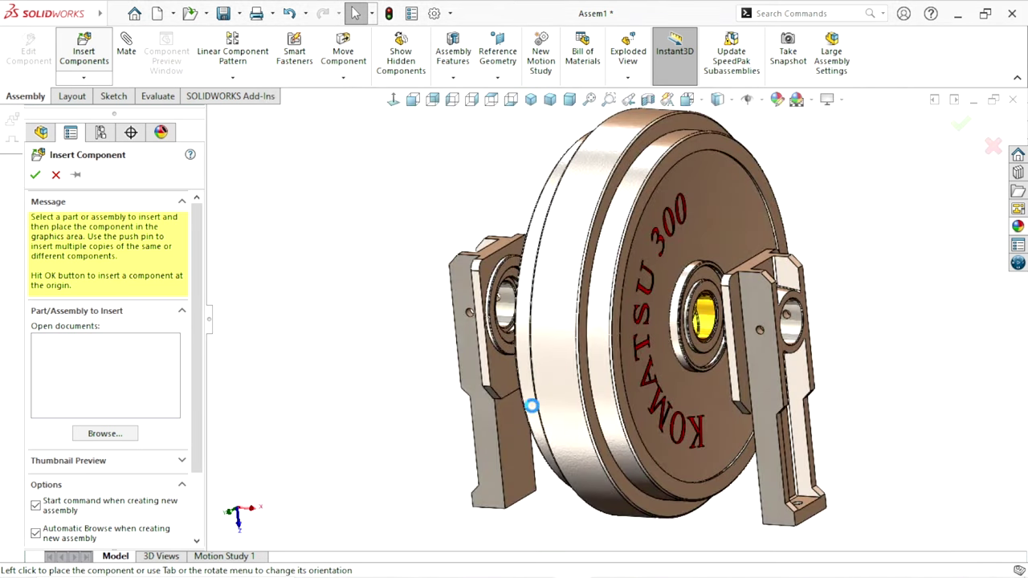
click(390, 319)
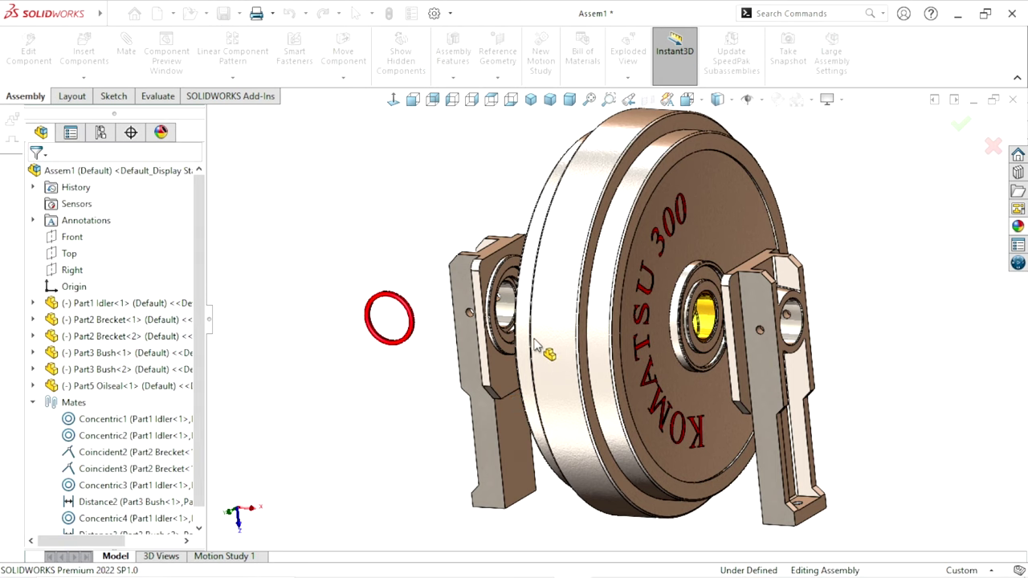
scroll(536, 344, down, 5)
Mate the oil seal concentric with the second bracket's bore
click(123, 57)
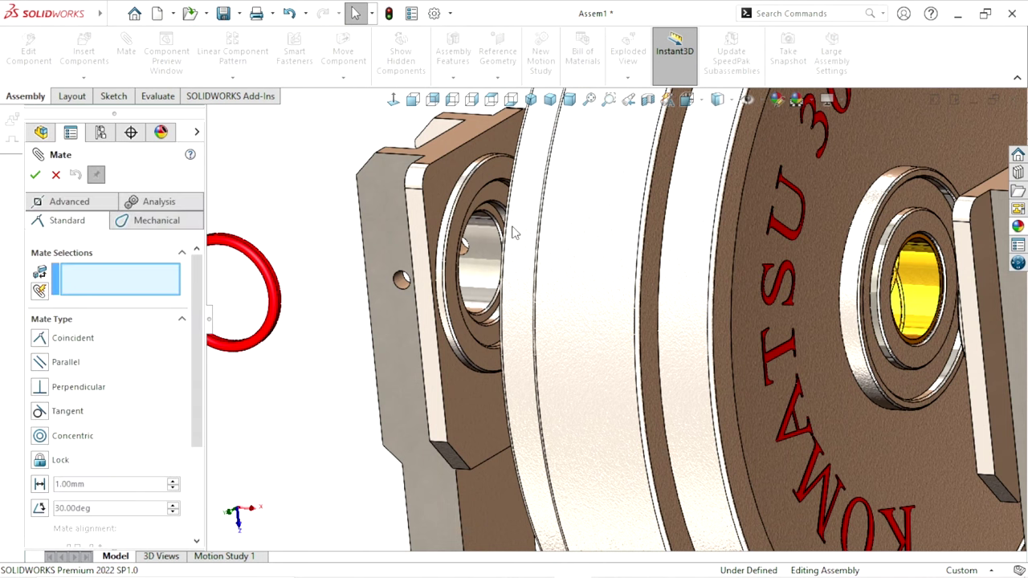
scroll(515, 229, down, 3)
click(523, 205)
scroll(481, 273, up, 3)
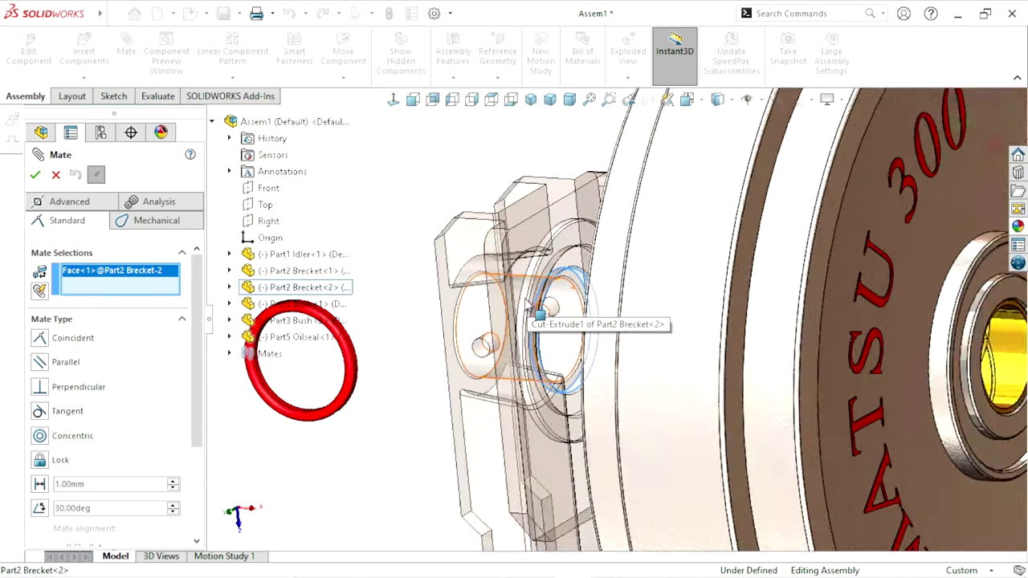
scroll(530, 273, up, 2)
scroll(458, 347, up, 2)
scroll(514, 343, down, 3)
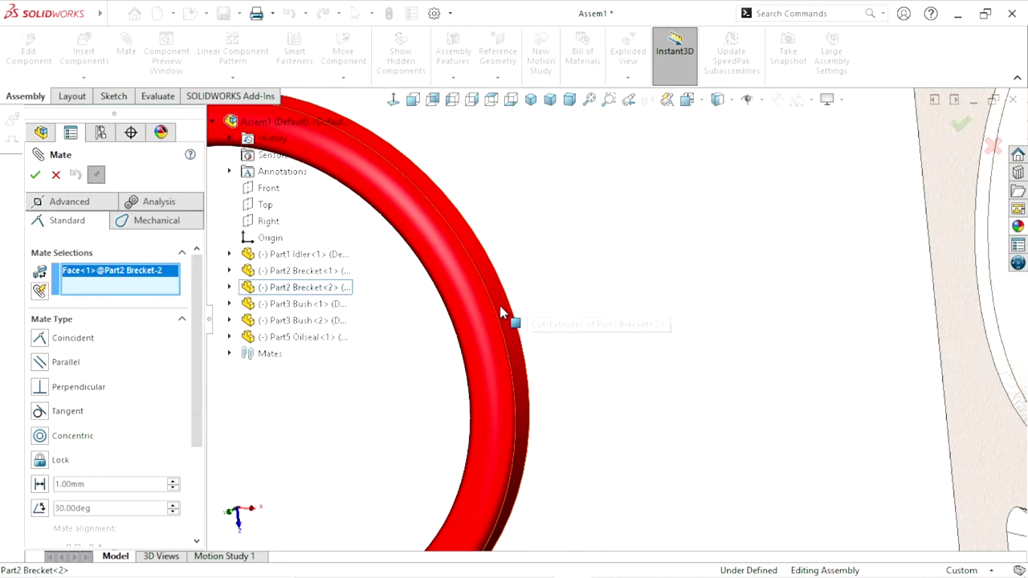
click(514, 324)
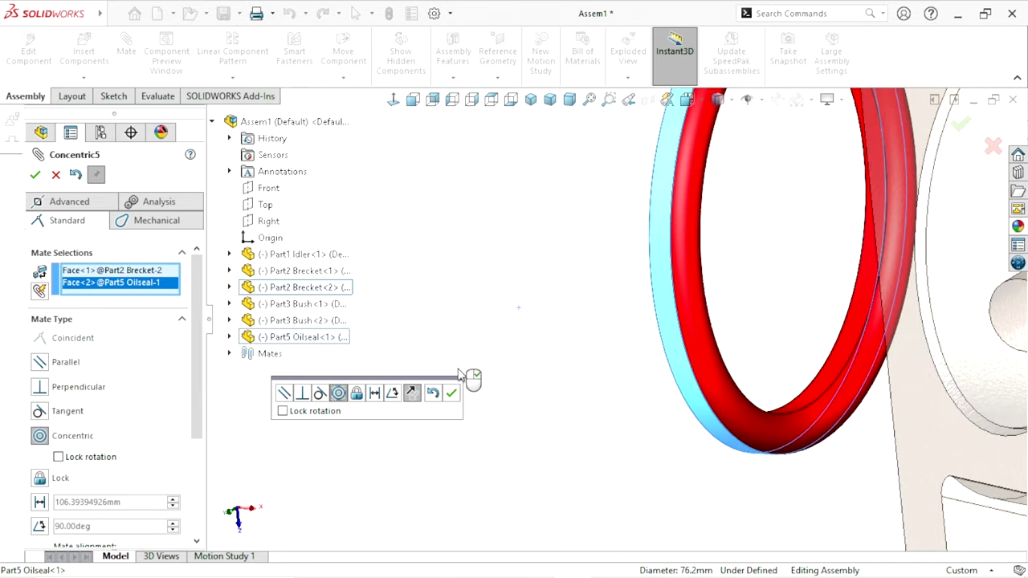
click(448, 394)
Discard a mis-picked mate selection and drag the oil seal to the bracket's other side
mouse_move(551, 395)
middle_down()
mouse_move(603, 326)
mouse_move(624, 326)
mouse_move(618, 305)
middle_up()
scroll(626, 259, down, 3)
click(599, 169)
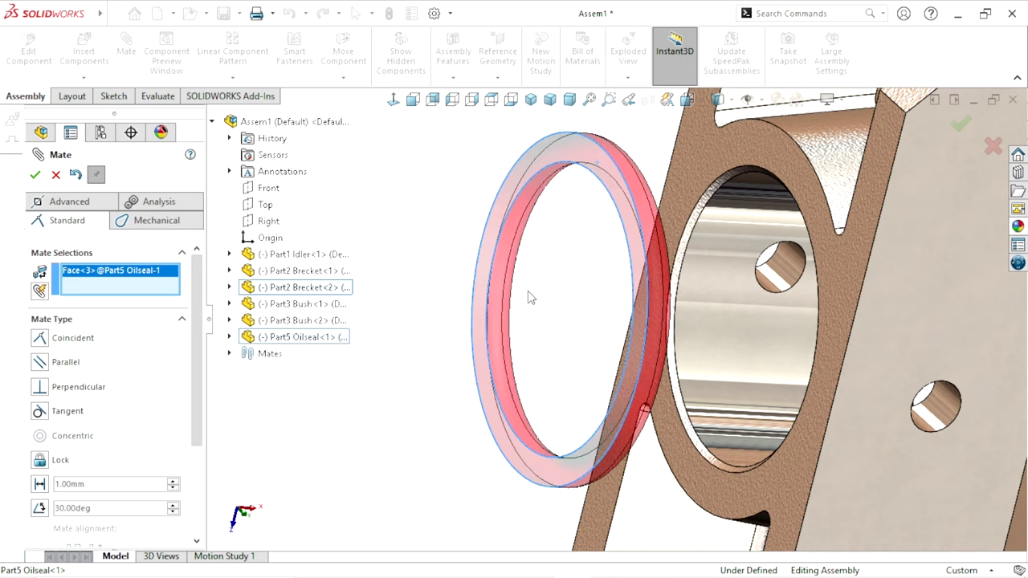
scroll(635, 337, up, 5)
middle_drag(654, 335, 472, 371)
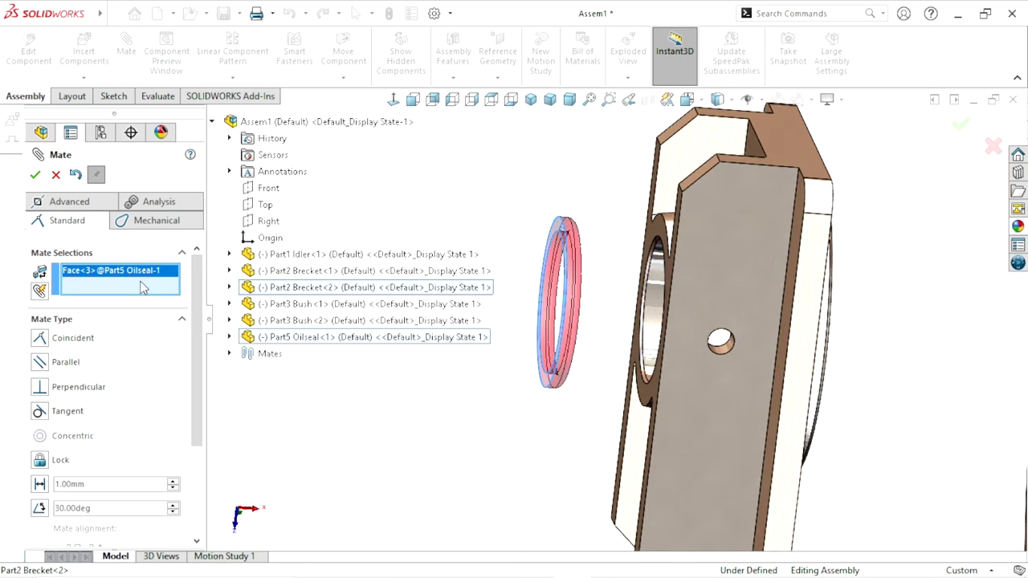
right_click(142, 284)
click(172, 287)
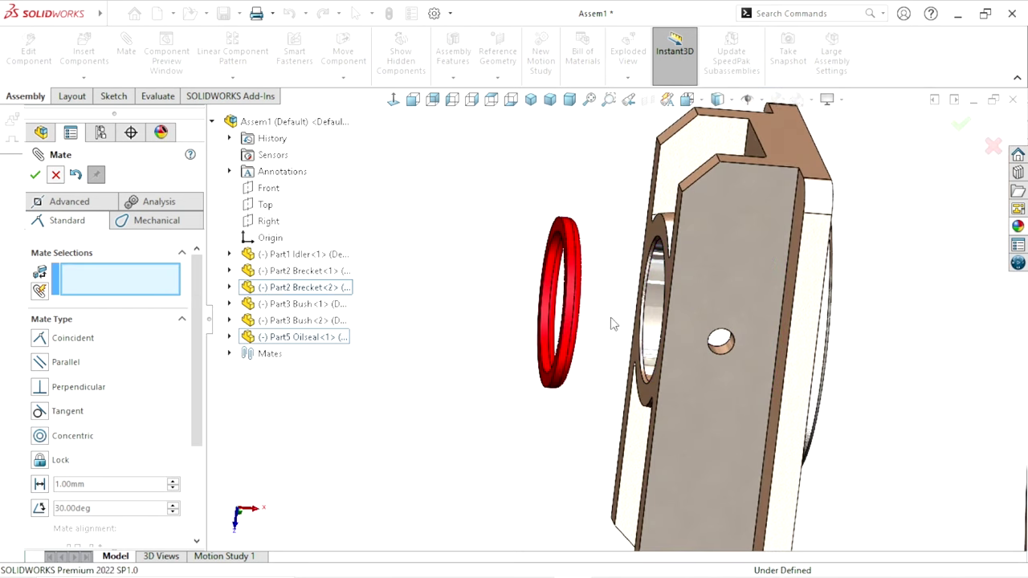
key(Escape)
ctrl+middle_drag(610, 324, 551, 321)
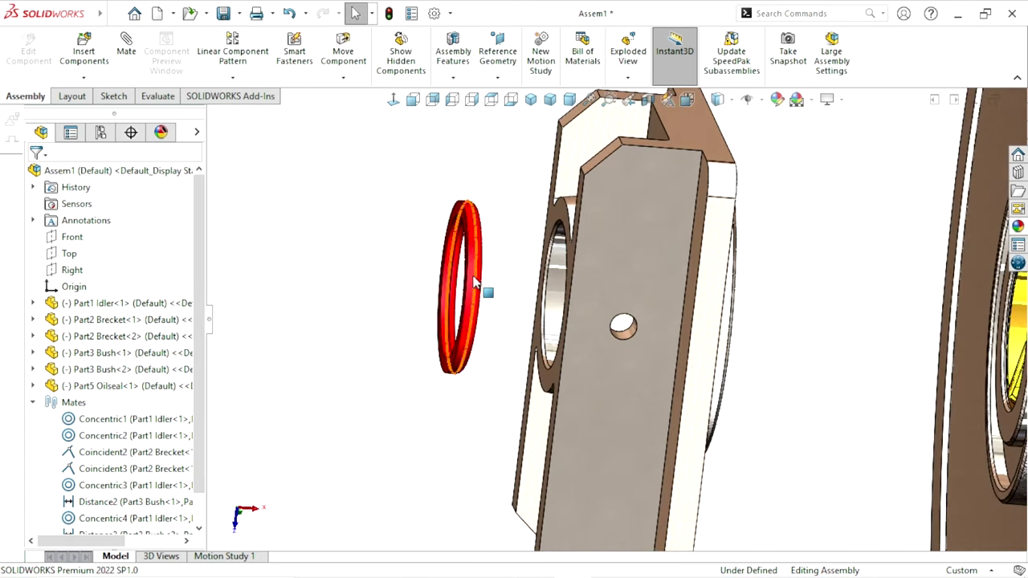
drag(474, 281, 936, 289)
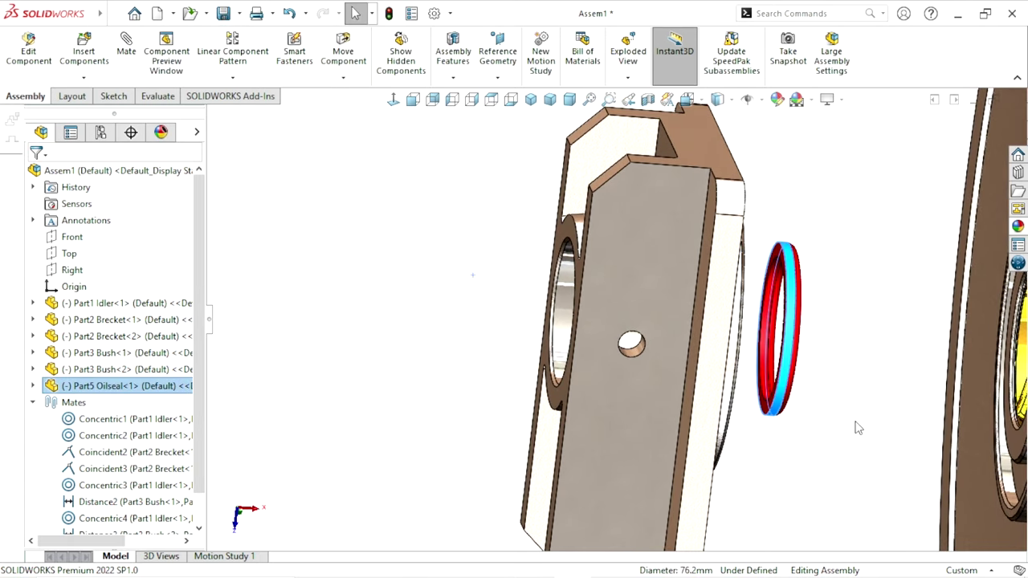
click(857, 428)
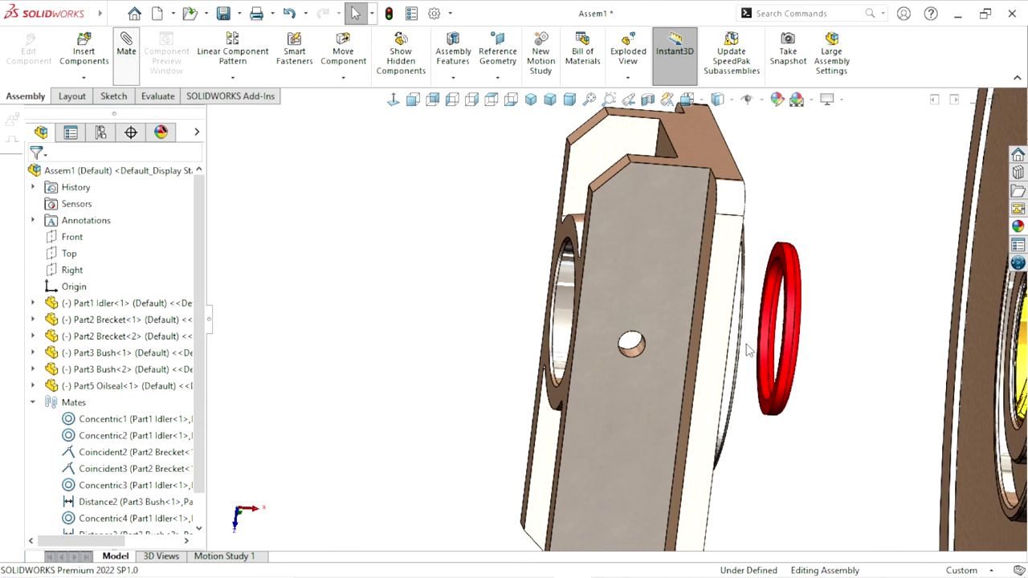
Make the seal's flat face coincident with the bracket face, then close Mate
key(m)
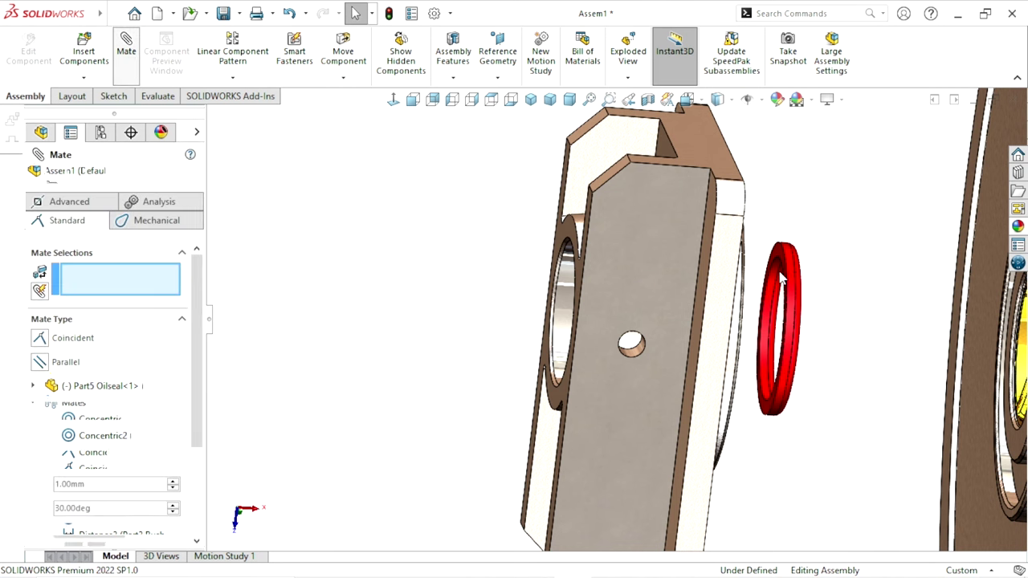
scroll(779, 265, down, 5)
click(733, 215)
middle_drag(741, 325, 722, 315)
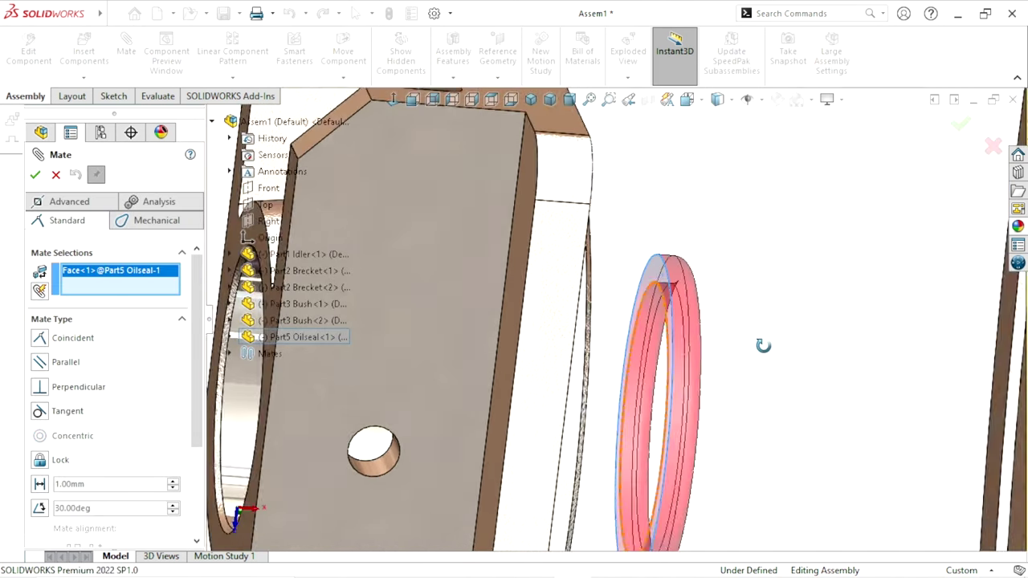
click(607, 287)
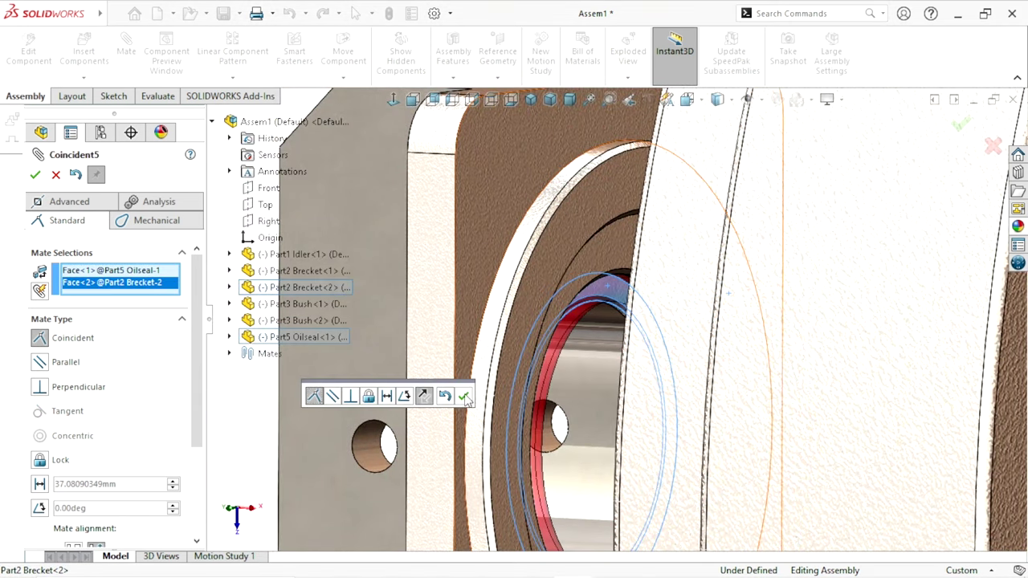
click(463, 399)
mouse_move(463, 402)
middle_down()
mouse_move(455, 409)
mouse_move(562, 385)
middle_up()
scroll(738, 383, up, 3)
scroll(738, 383, down, 3)
mouse_move(627, 320)
middle_down()
mouse_move(539, 351)
mouse_move(450, 338)
middle_up()
click(55, 176)
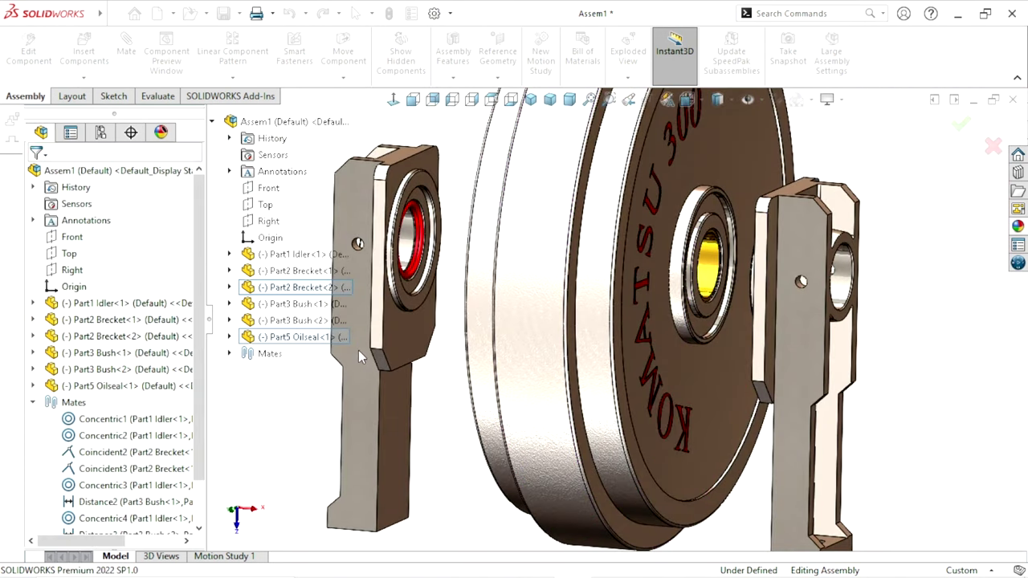
Ctrl-drag a copy of the oil seal out and move it near the right bracket
click(423, 249)
middle_drag(423, 249, 899, 249)
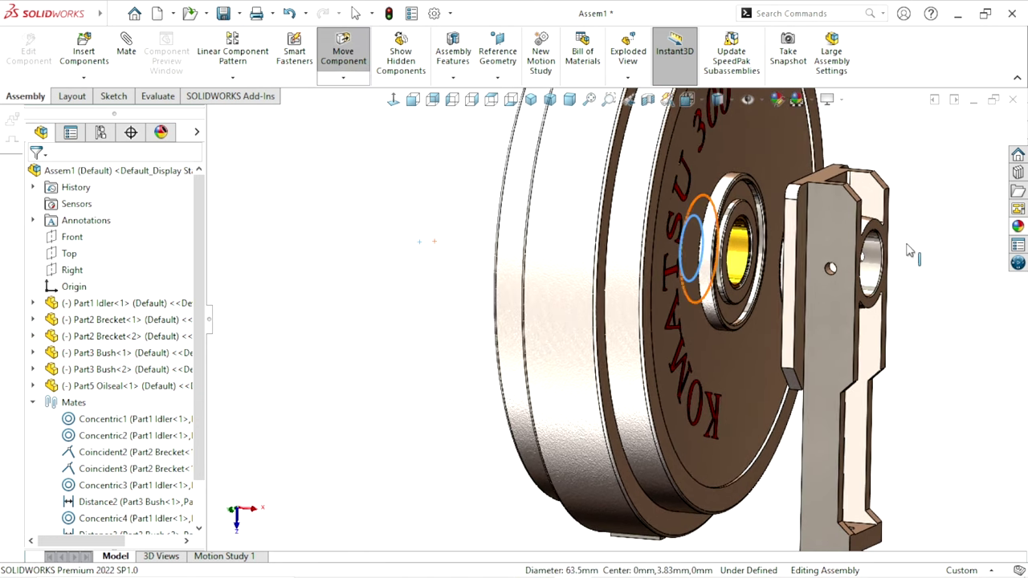
middle_drag(410, 402, 400, 405)
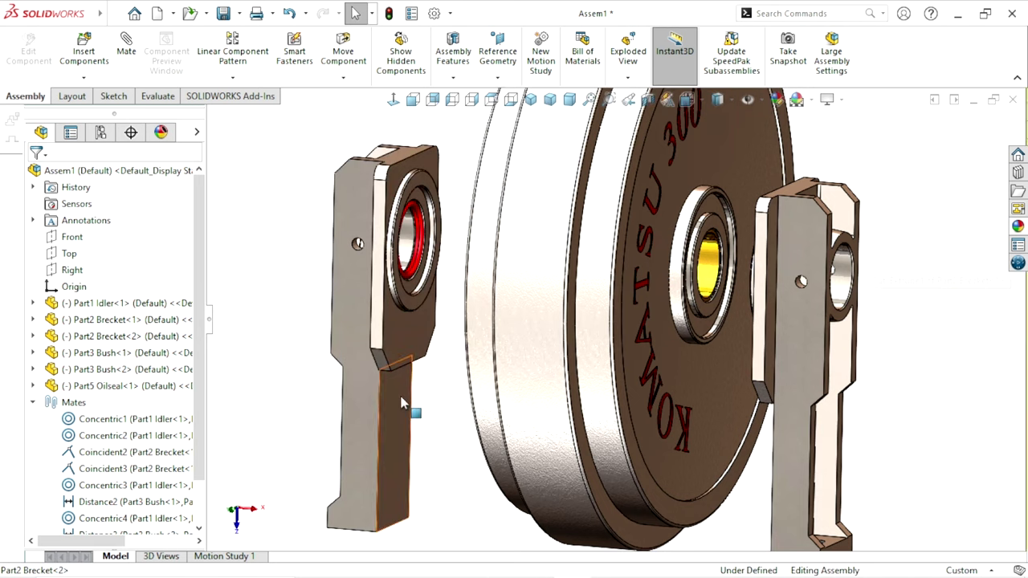
click(400, 405)
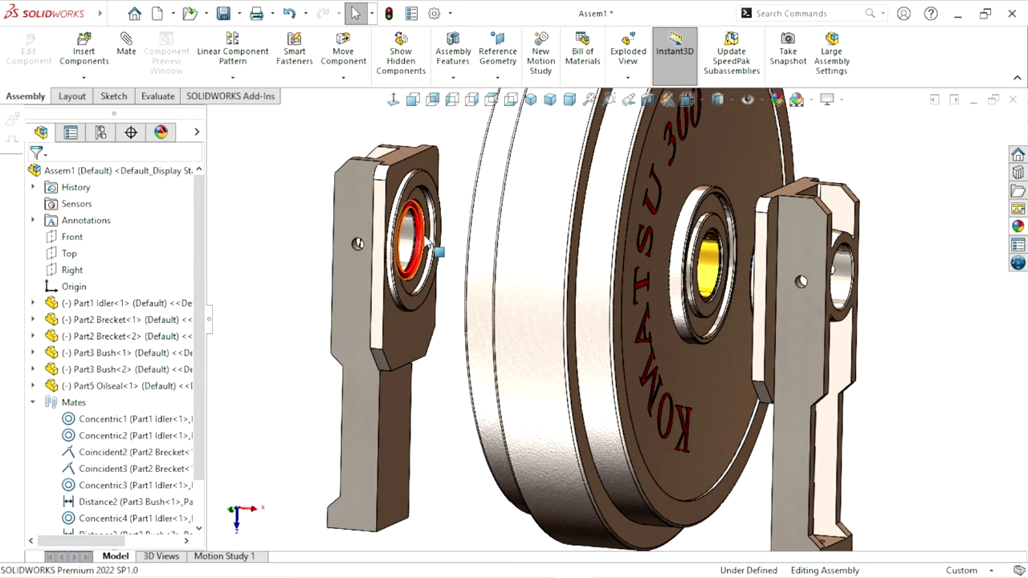
scroll(431, 255, down, 5)
mouse_move(472, 245)
mouse_down()
mouse_move(619, 230)
mouse_move(844, 231)
mouse_move(926, 263)
mouse_up()
scroll(619, 310, up, 5)
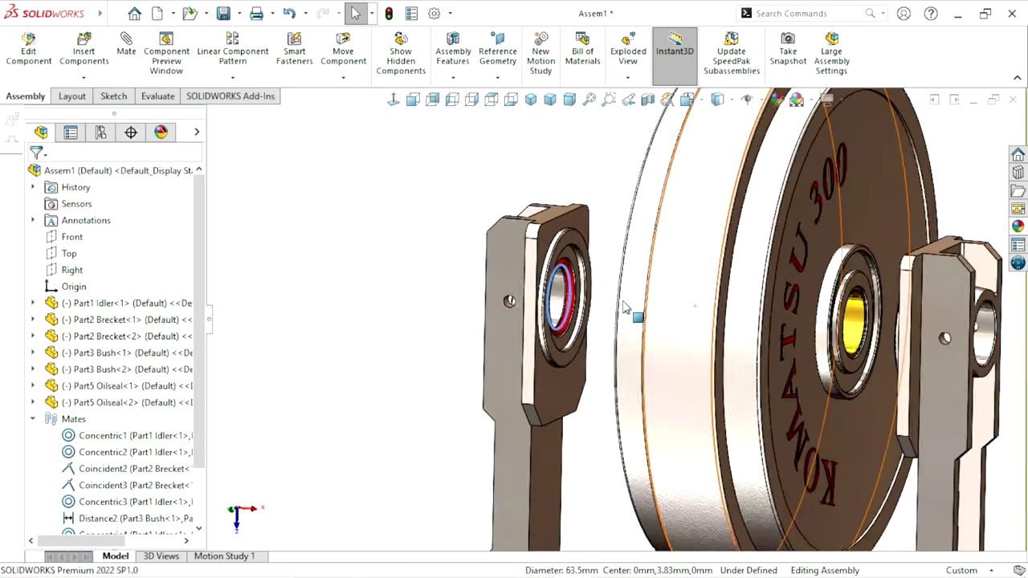
scroll(711, 332, up, 3)
scroll(574, 529, down, 2)
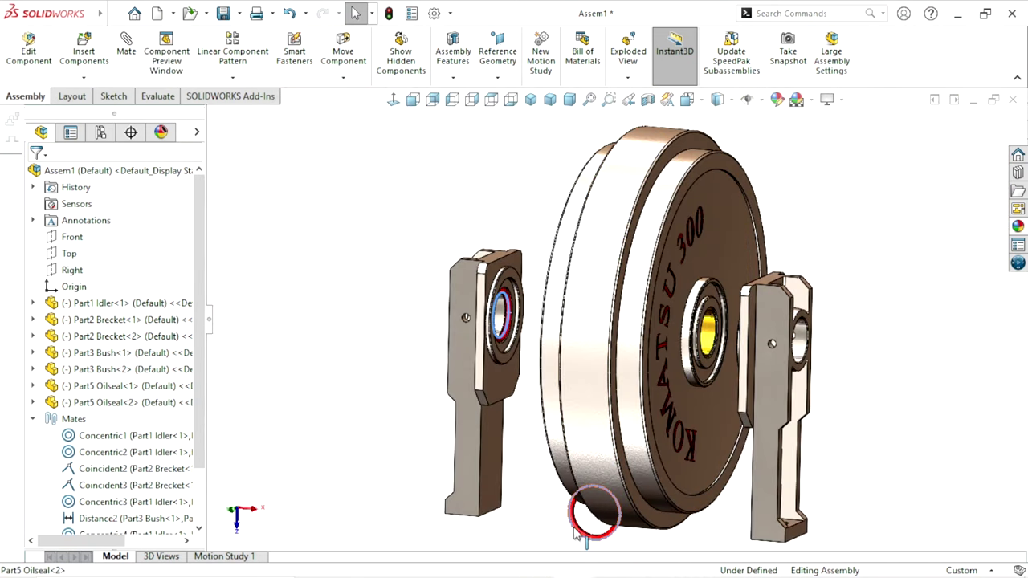
mouse_move(575, 536)
mouse_down()
mouse_move(778, 266)
mouse_move(834, 257)
mouse_up()
scroll(735, 364, up, 3)
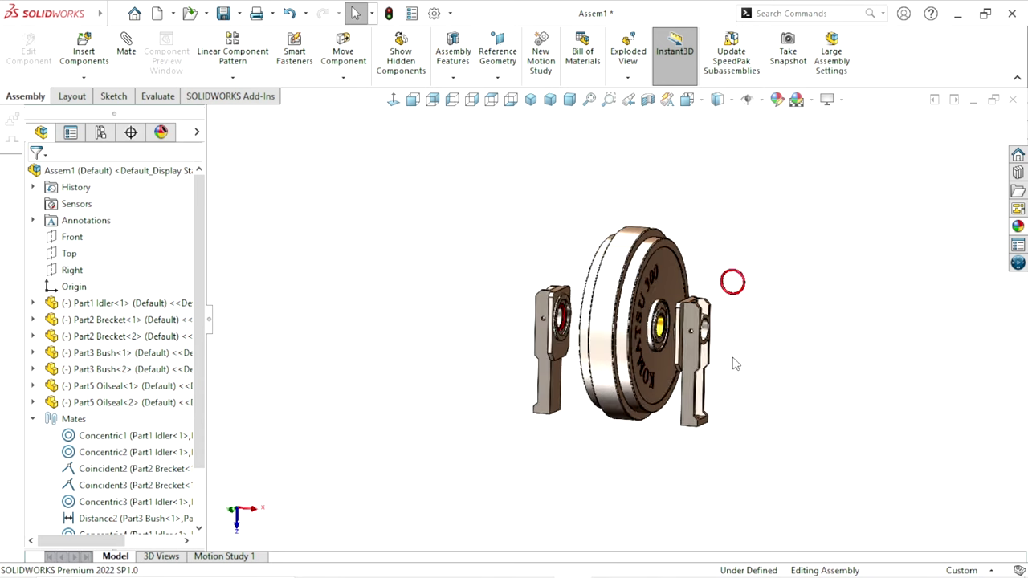
scroll(735, 364, down, 2)
Mate Part5 Oilseal-2 concentric with Part2 Brecket-1's bore (Concentric6)
middle_drag(736, 363, 652, 321)
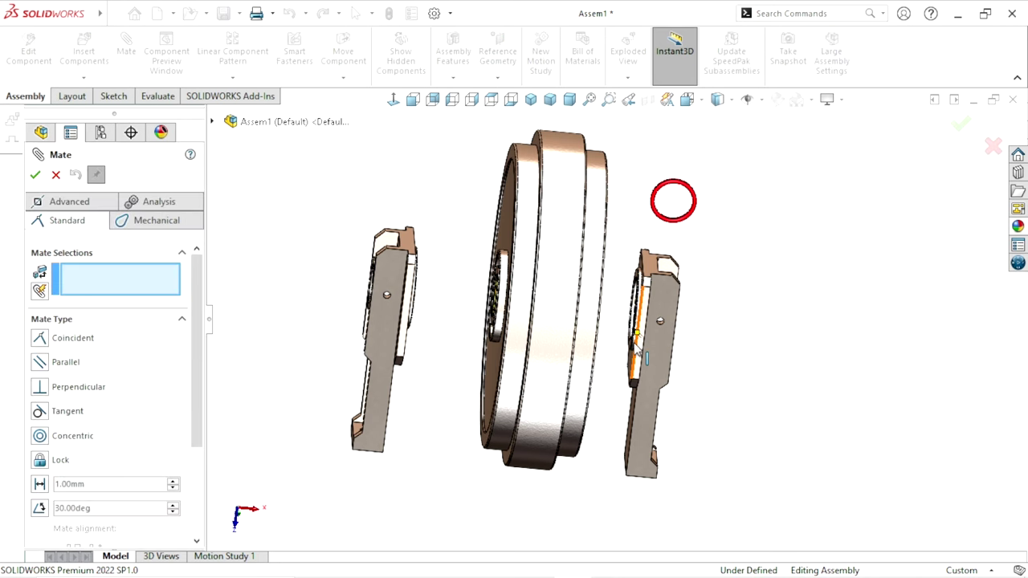
middle_drag(634, 325, 647, 349)
scroll(643, 331, down, 4)
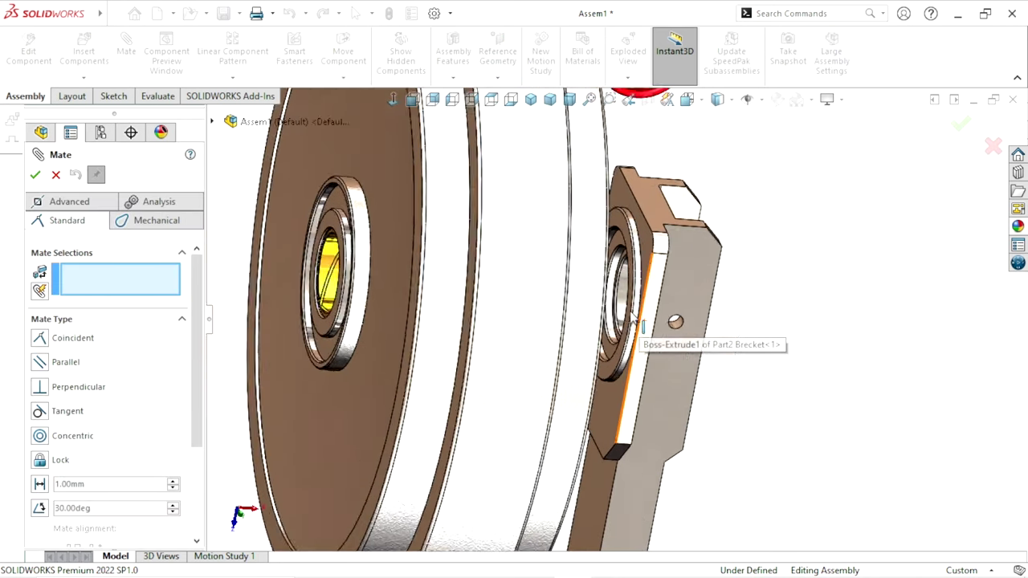
scroll(622, 268, down, 2)
click(615, 255)
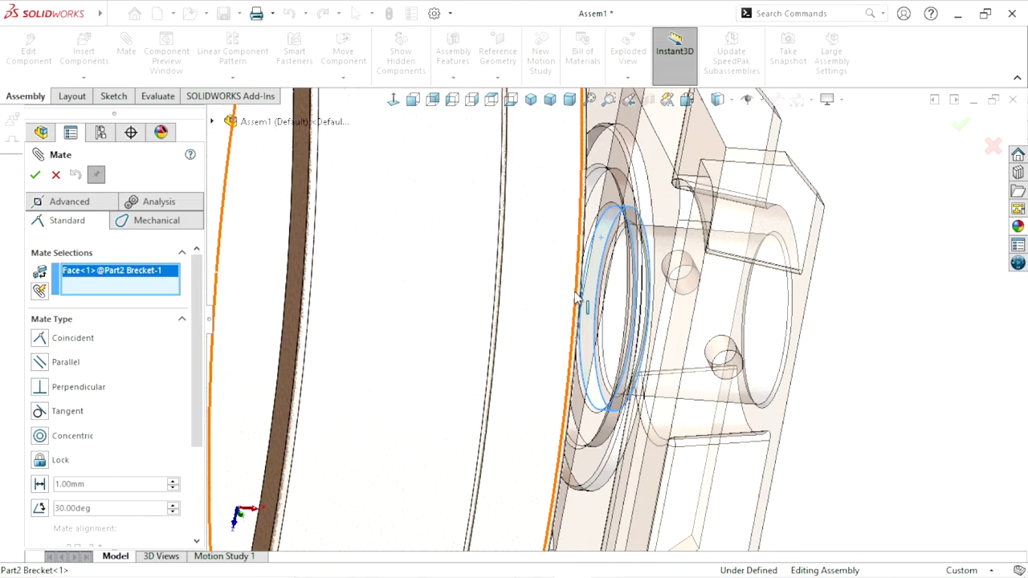
scroll(619, 200, up, 5)
scroll(631, 191, down, 2)
scroll(631, 191, down, 5)
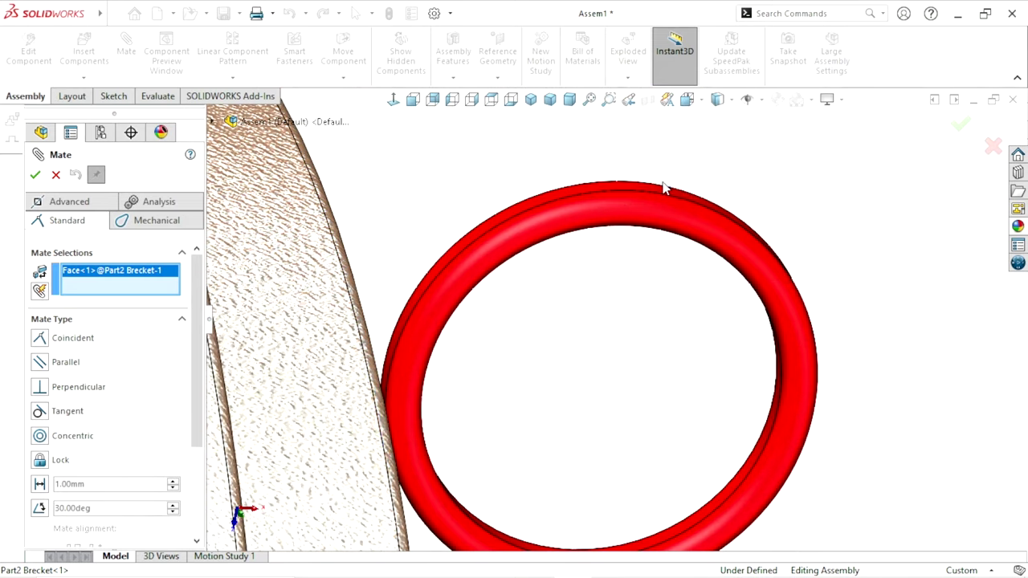
click(665, 201)
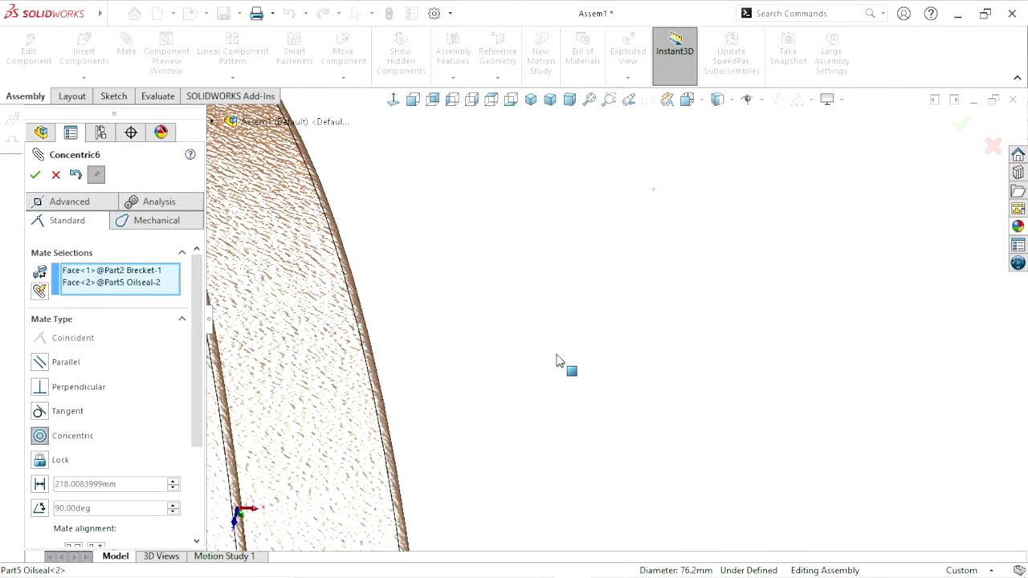
scroll(539, 374, up, 6)
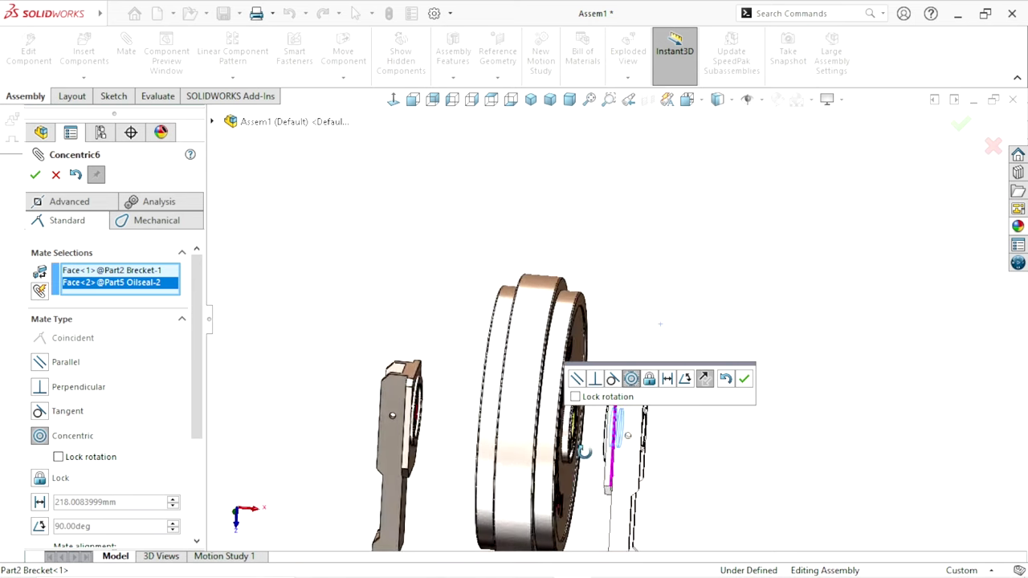
middle_drag(584, 452, 652, 452)
scroll(652, 451, down, 2)
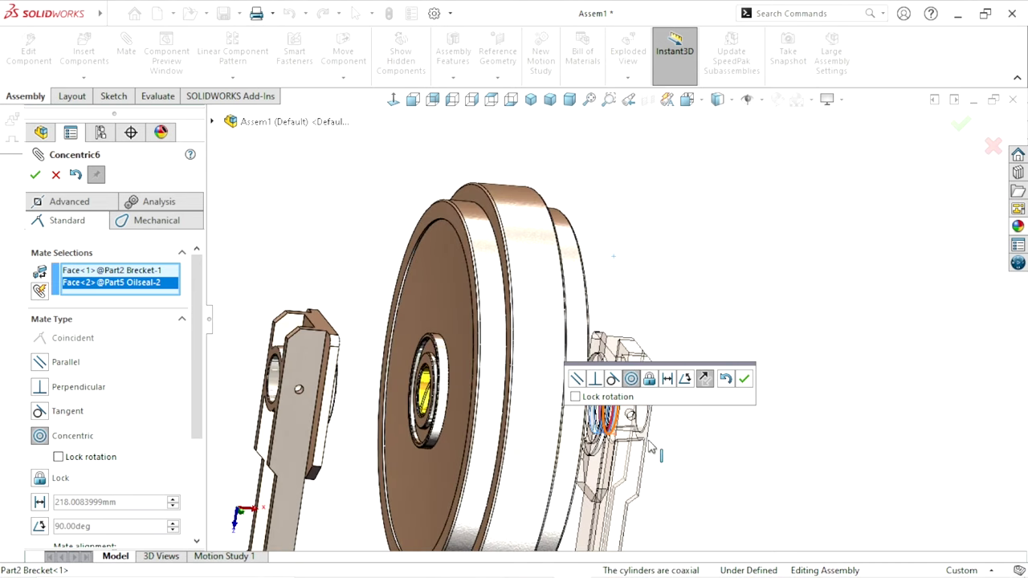
click(745, 382)
scroll(624, 360, down, 5)
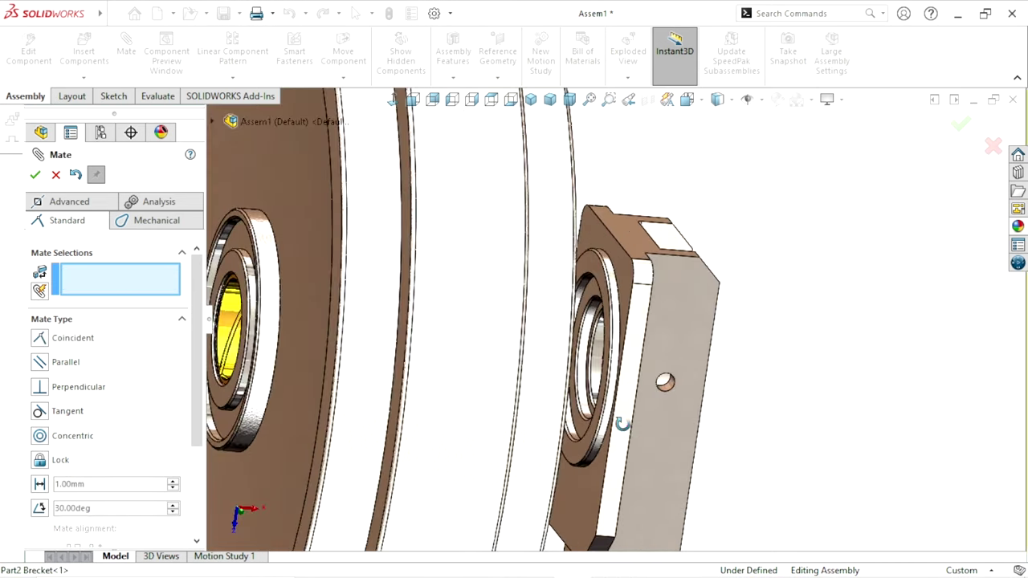
scroll(576, 391, down, 2)
middle_drag(576, 391, 586, 385)
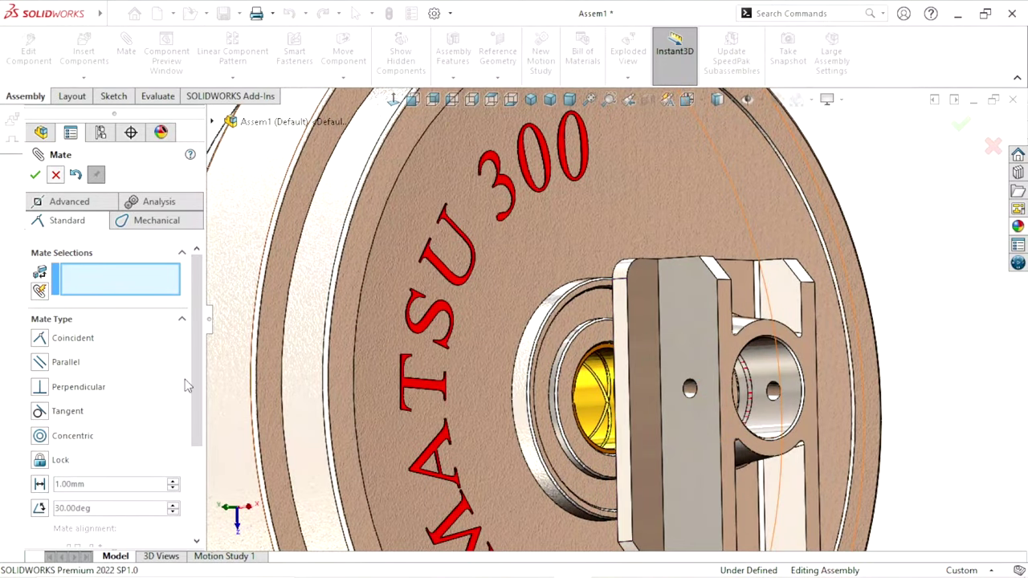
Move Part5 Oilseal-2 from the wheel back against the bracket hole
key(Escape)
click(128, 401)
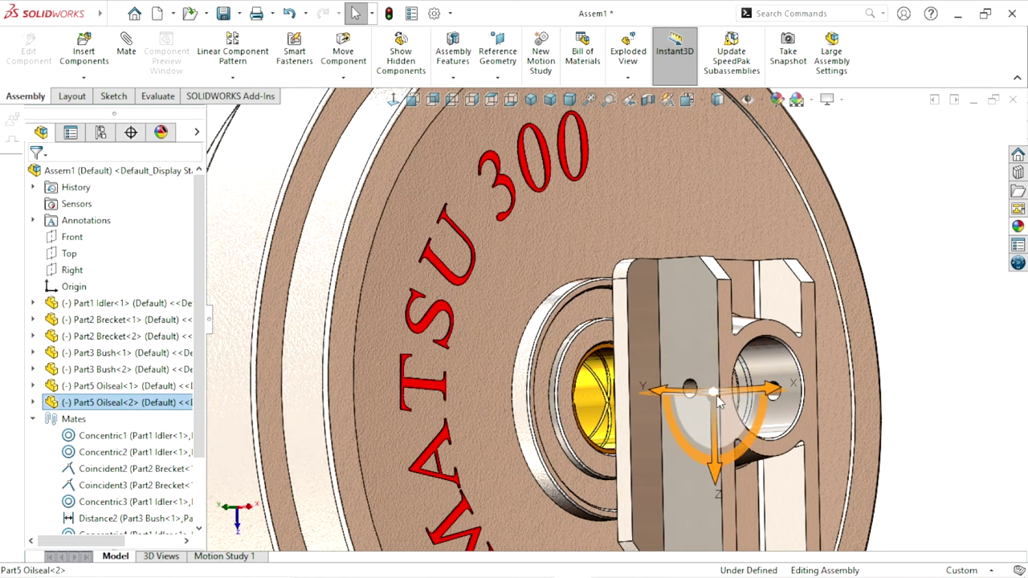
scroll(696, 345, up, 3)
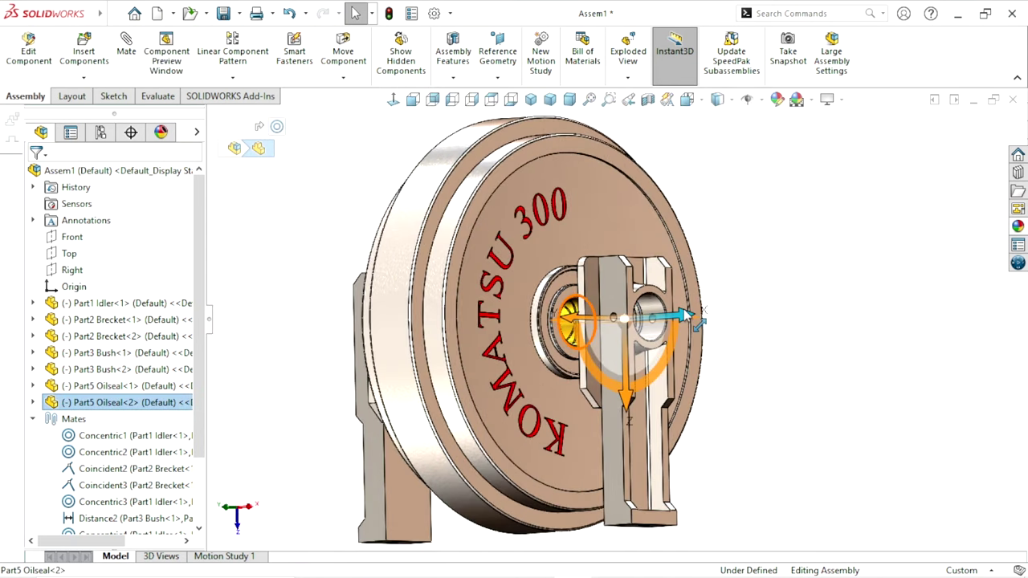
drag(807, 336, 913, 351)
click(913, 351)
middle_drag(913, 351, 654, 337)
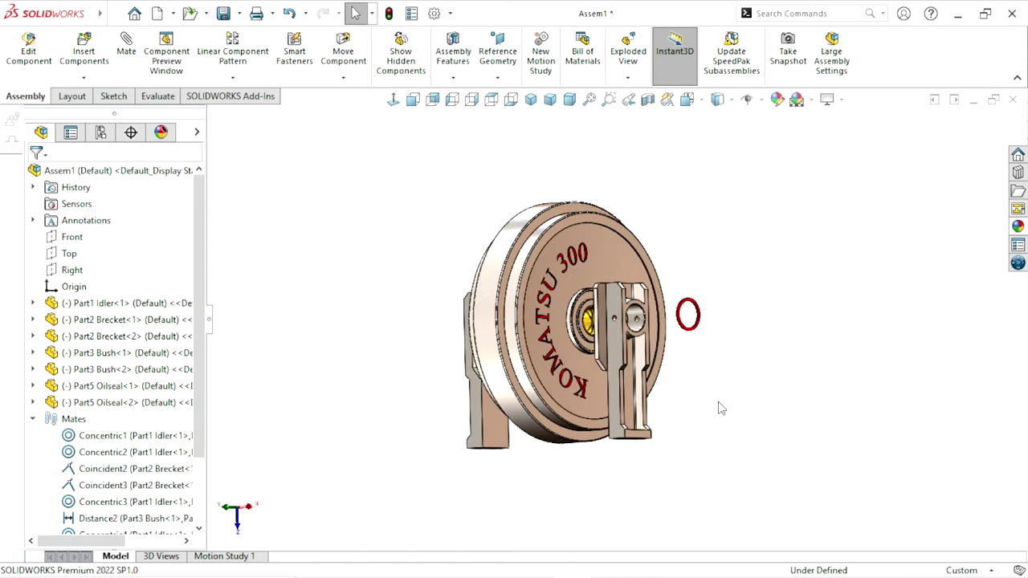
mouse_move(593, 359)
middle_down()
mouse_move(654, 374)
mouse_move(629, 331)
middle_up()
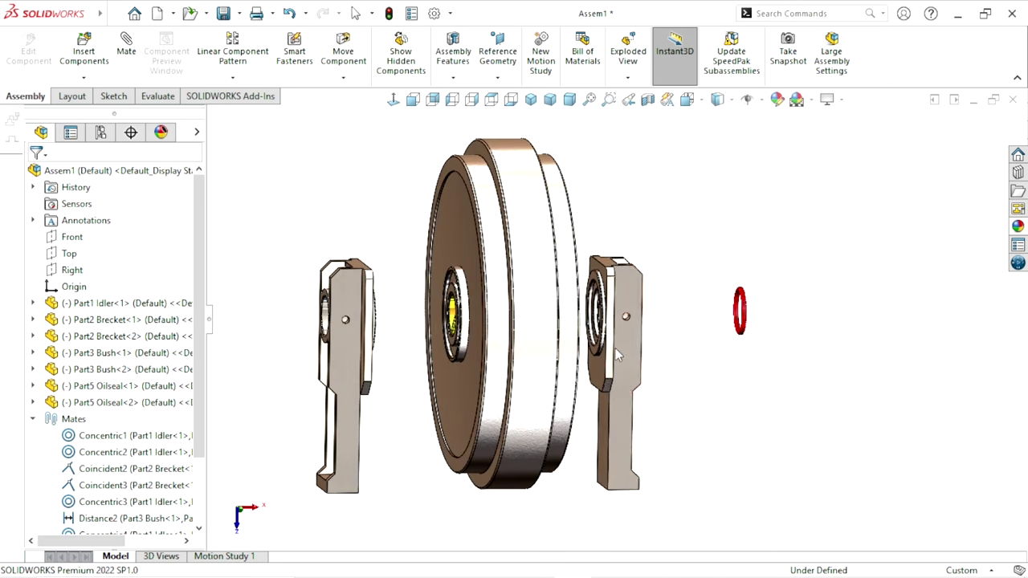
scroll(629, 331, down, 3)
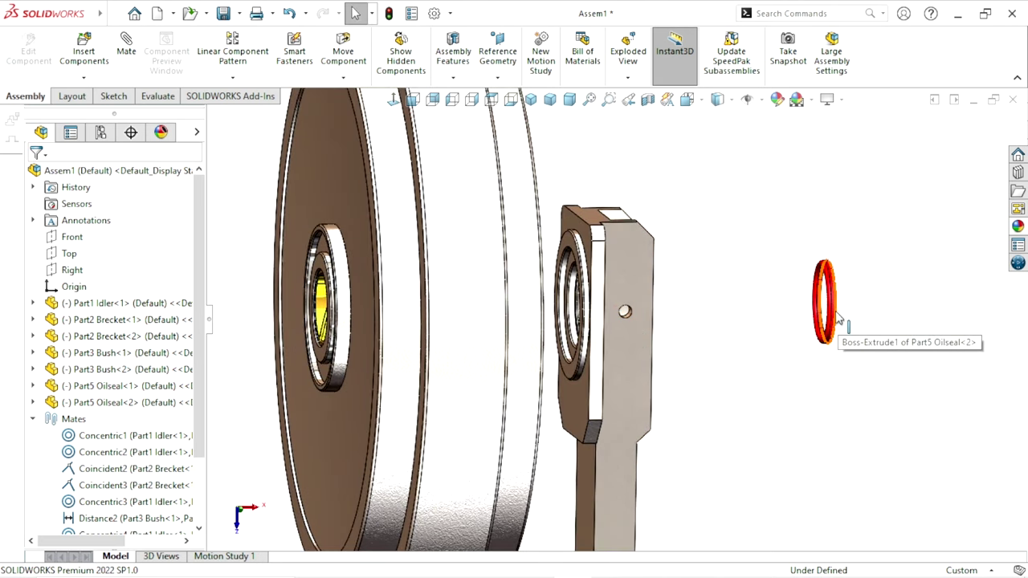
drag(838, 318, 455, 369)
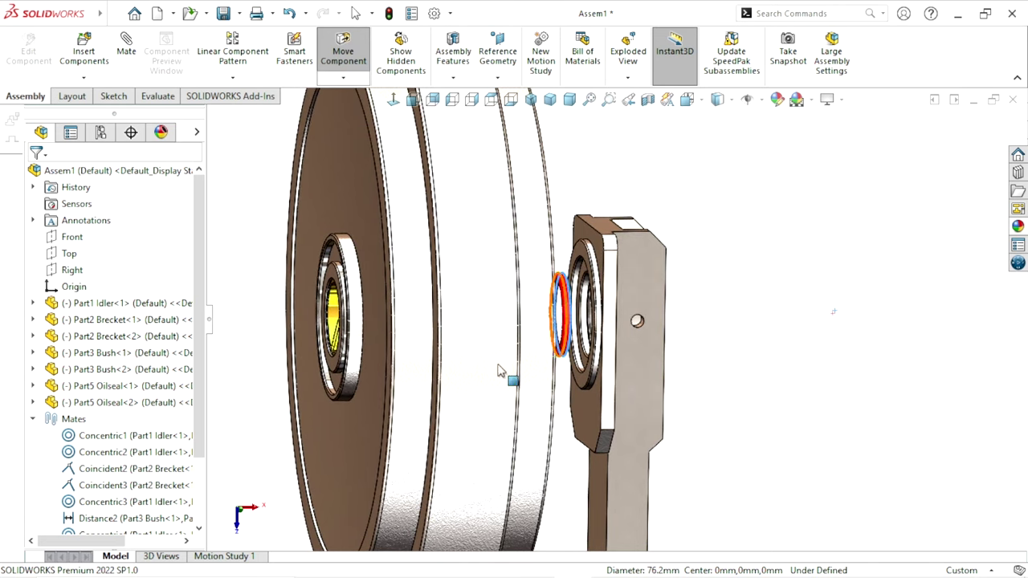
key(Escape)
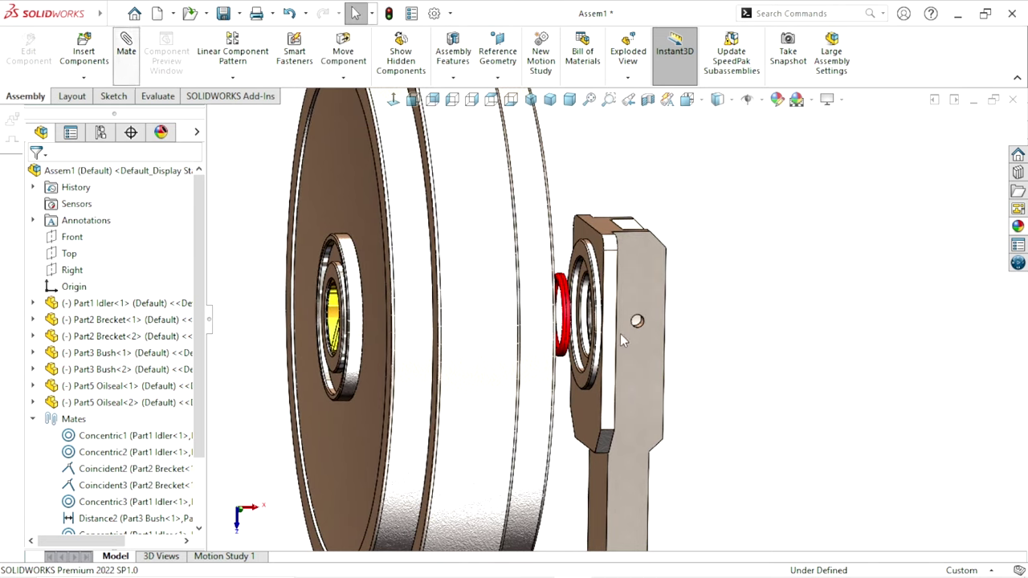
Mate the oil seal face coincident with Part2 Brecket-1's face (Coincident6)
key(m)
scroll(614, 327, down, 5)
mouse_move(533, 312)
middle_down()
mouse_move(520, 404)
mouse_move(482, 395)
mouse_move(519, 360)
mouse_move(492, 355)
middle_up()
click(520, 404)
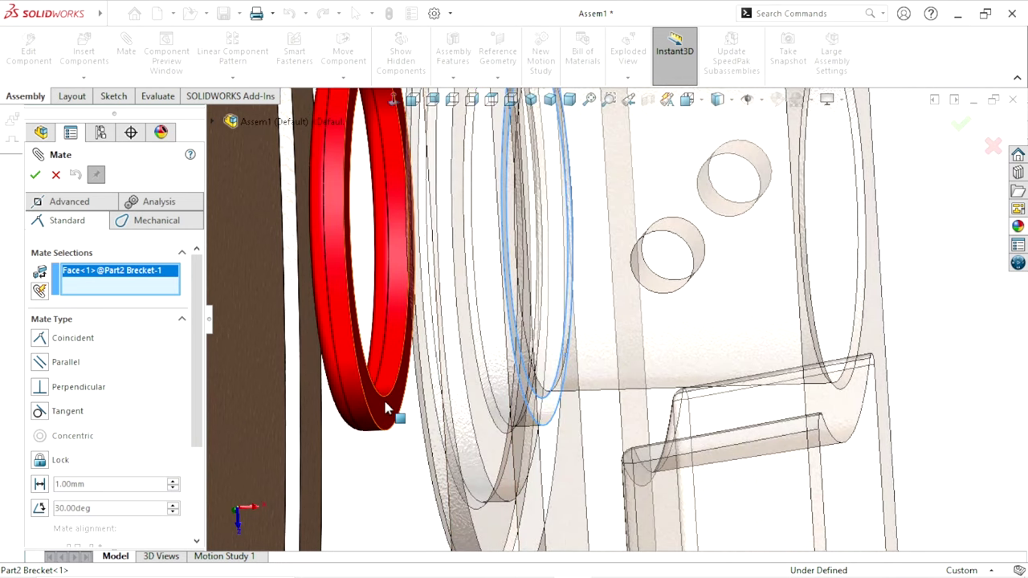
click(391, 414)
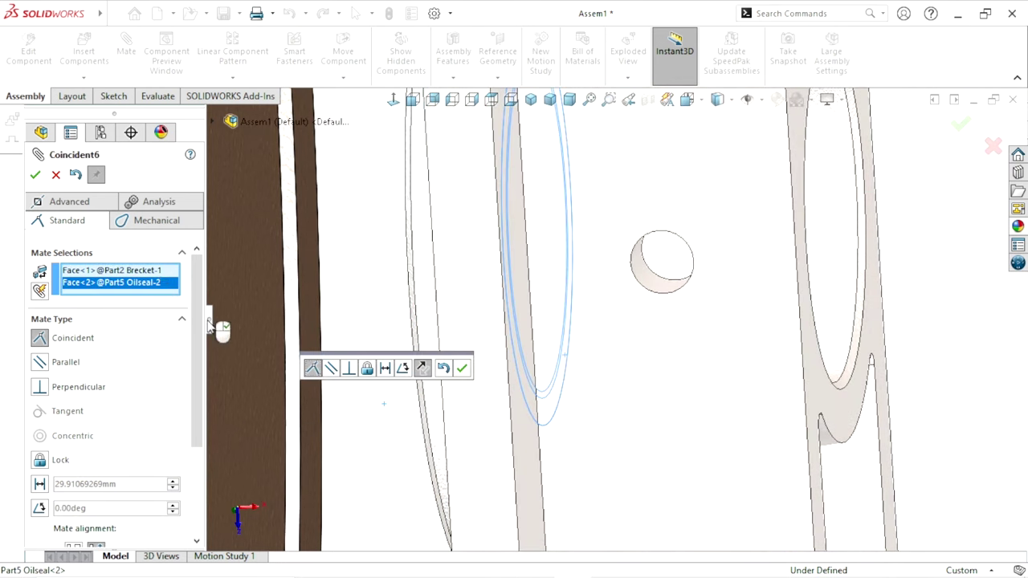
click(462, 367)
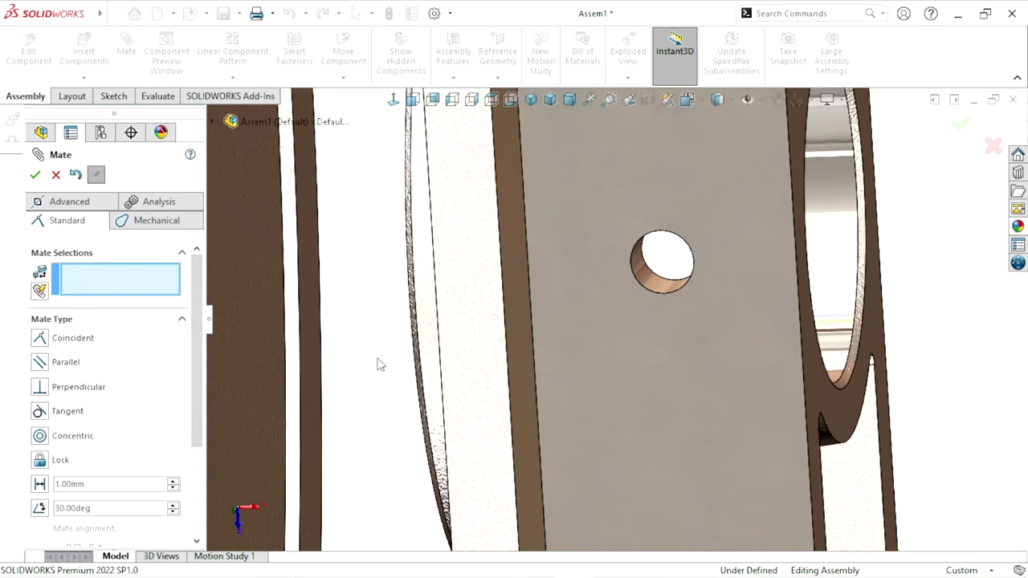
scroll(379, 363, up, 3)
scroll(429, 339, up, 3)
middle_drag(554, 367, 538, 363)
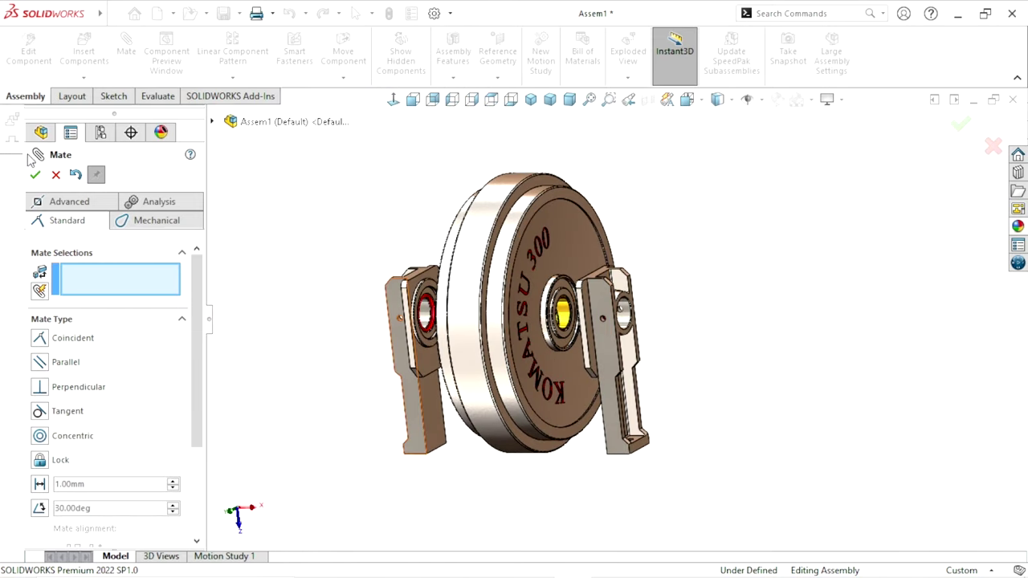
key(Escape)
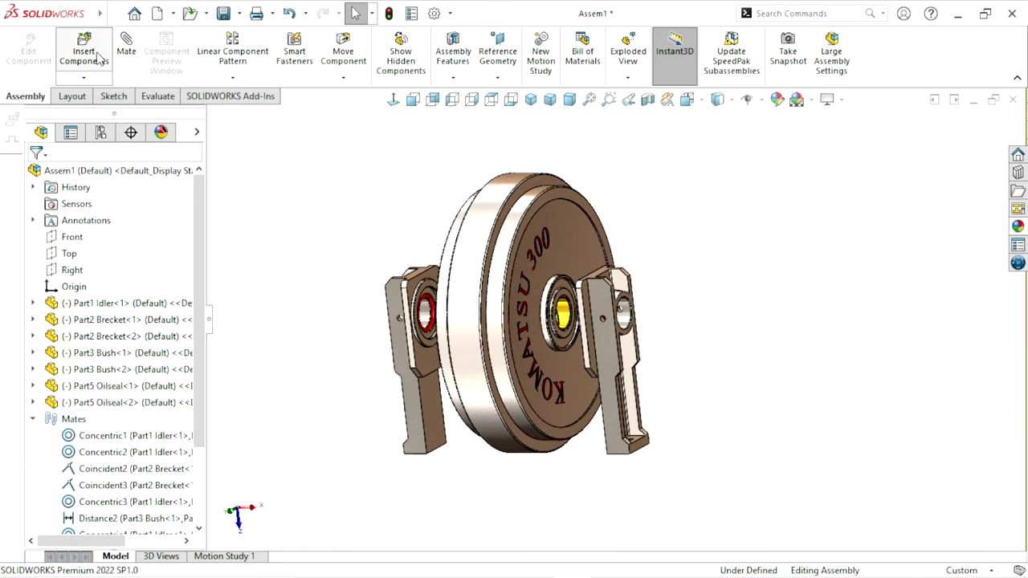
Insert Part4 Main Pin and place it in the assembly
click(84, 53)
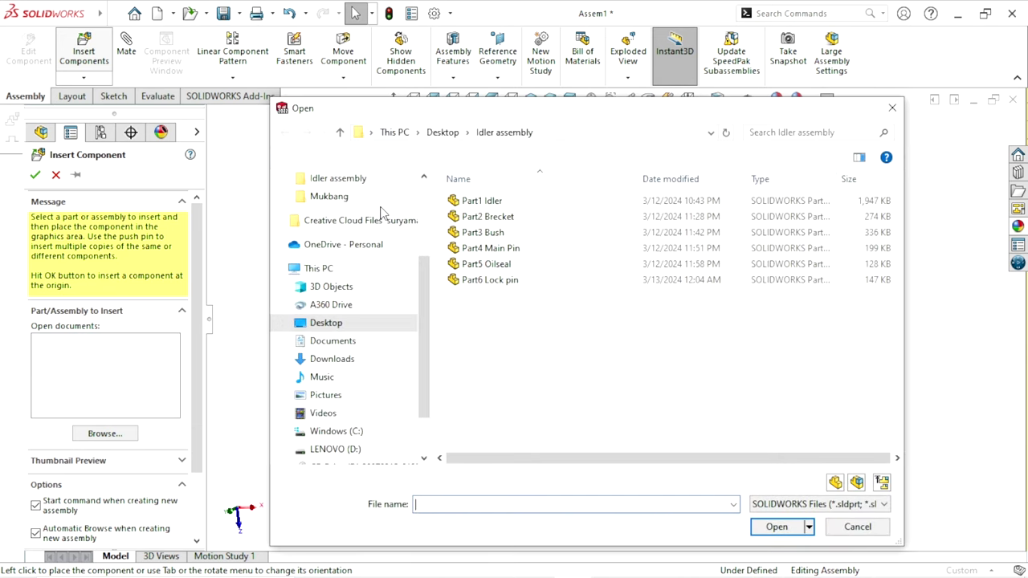
click(491, 248)
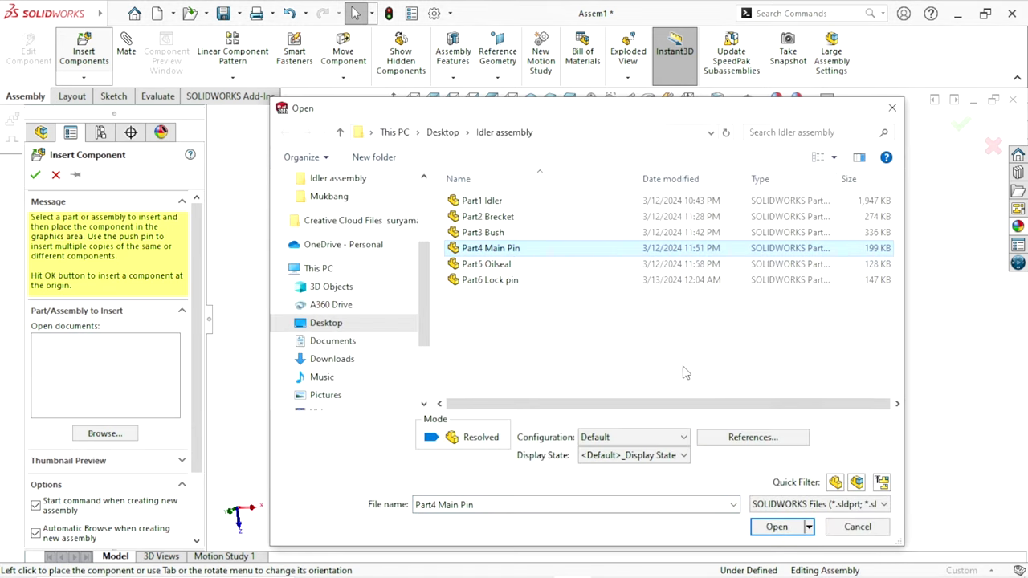
click(772, 526)
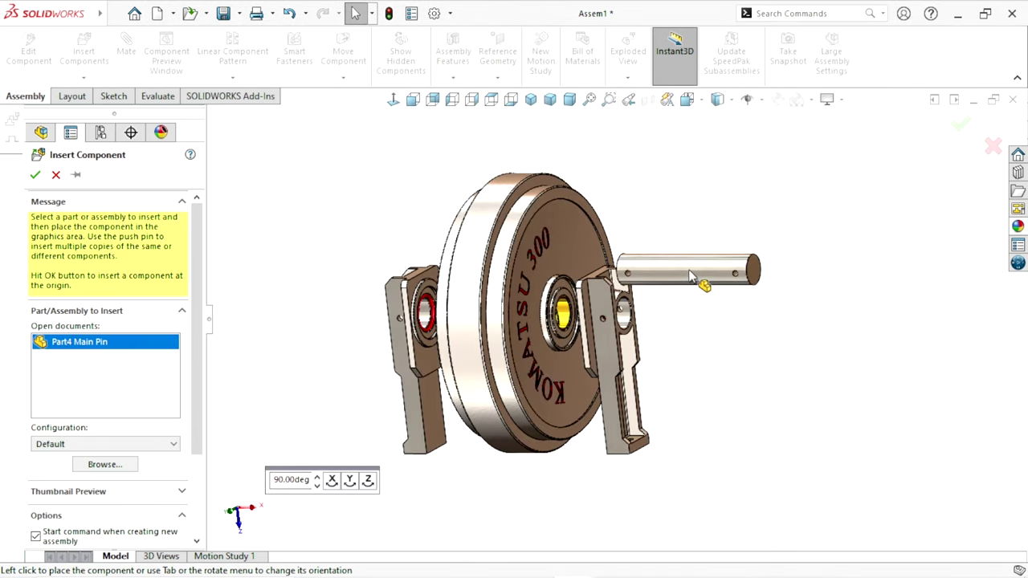
click(735, 277)
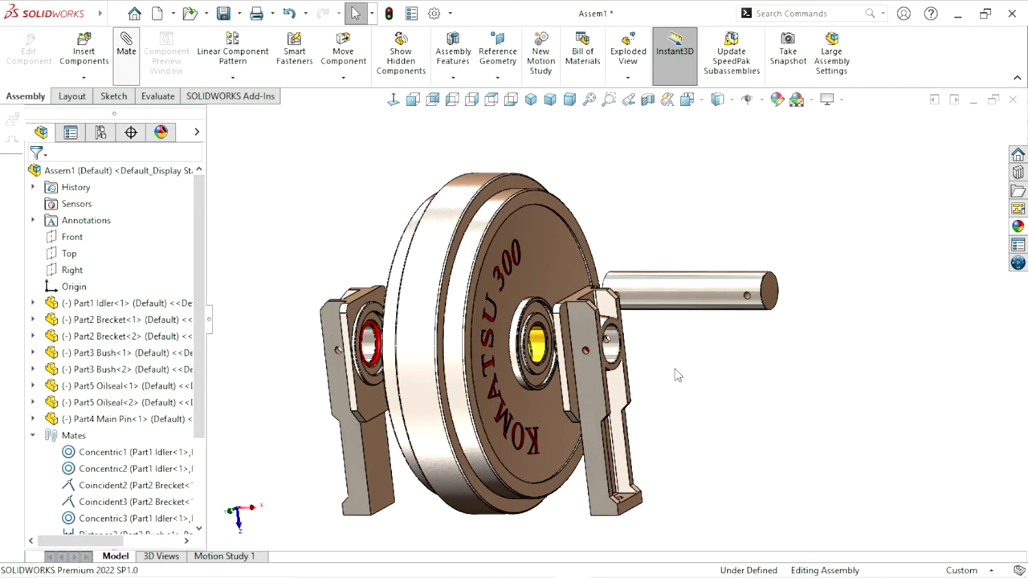
Mate the main pin's cylindrical face concentric with the bush bore
click(688, 304)
scroll(554, 365, down, 3)
click(533, 327)
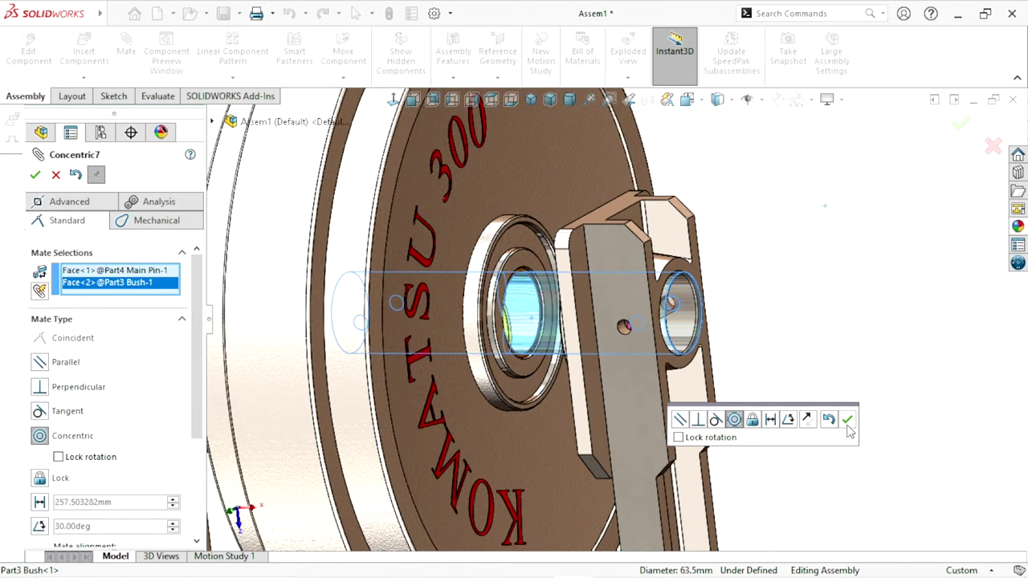
click(847, 421)
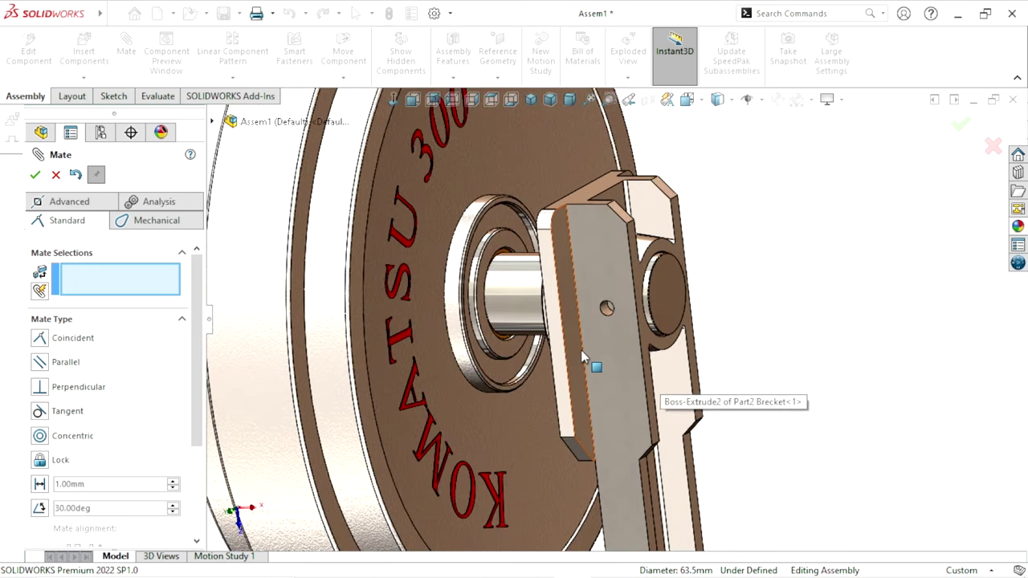
Align the pin's cross hole concentric with the bracket hole
middle_drag(582, 357, 540, 325)
drag(554, 301, 768, 296)
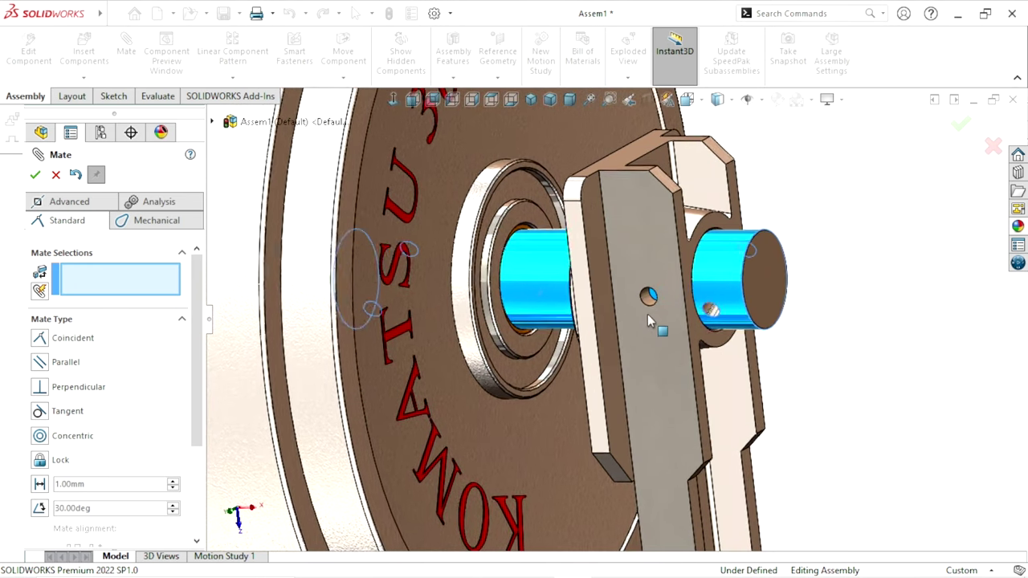
scroll(692, 343, down, 3)
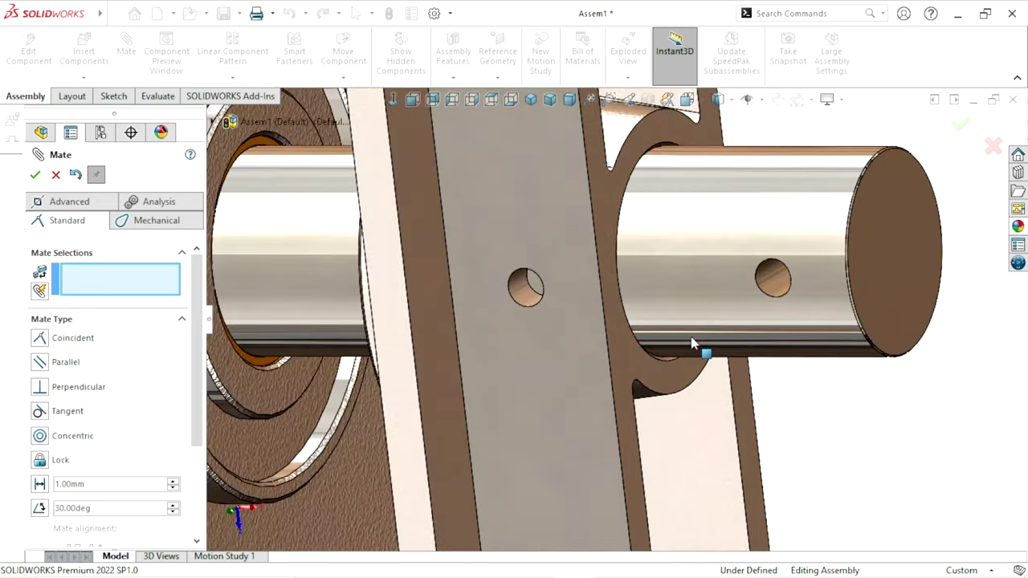
click(772, 287)
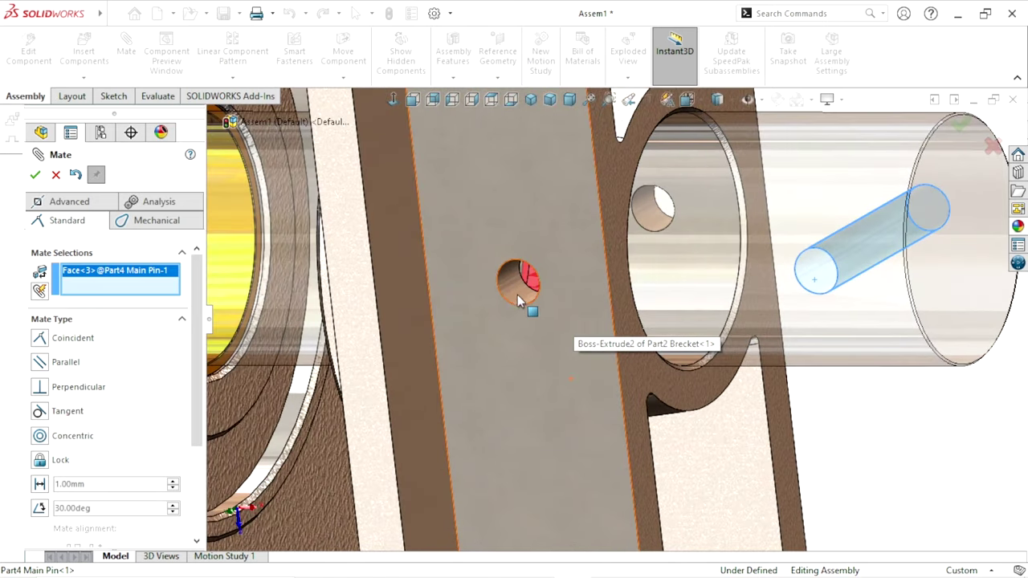
click(514, 294)
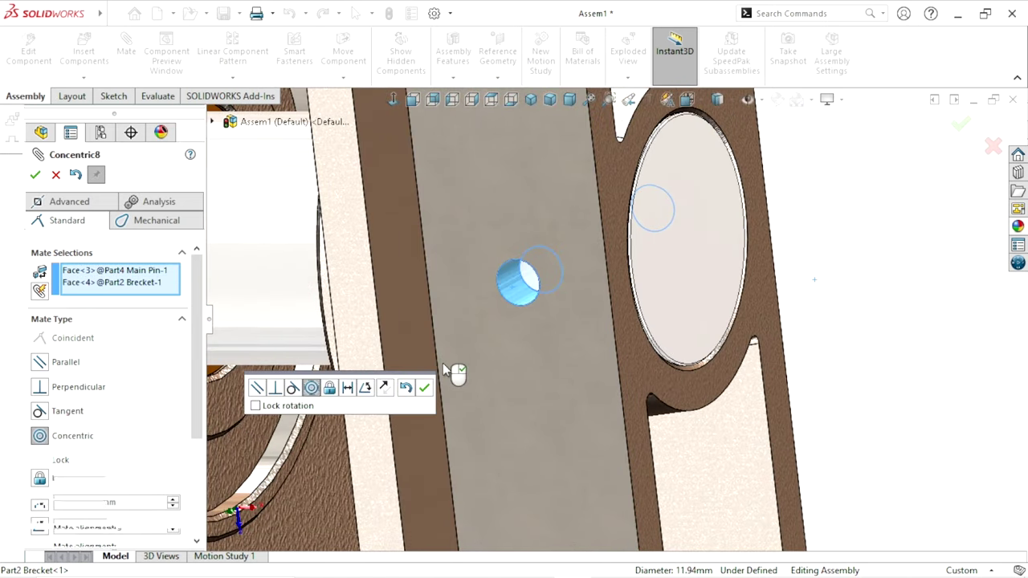
click(423, 387)
Slide the pin toward the wheel's left and the right bracket outward along it
scroll(448, 392, up, 5)
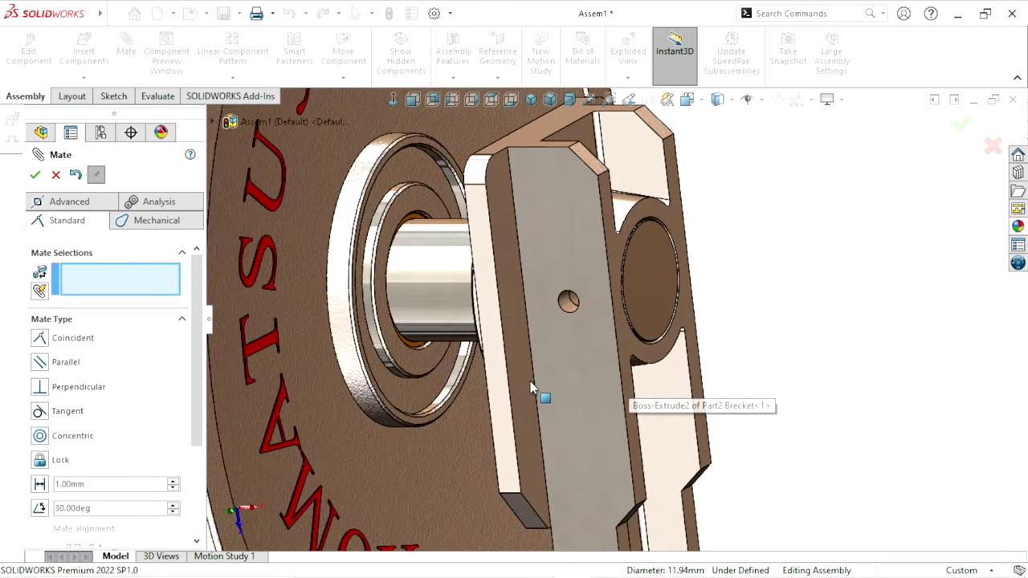
middle_drag(450, 387, 619, 321)
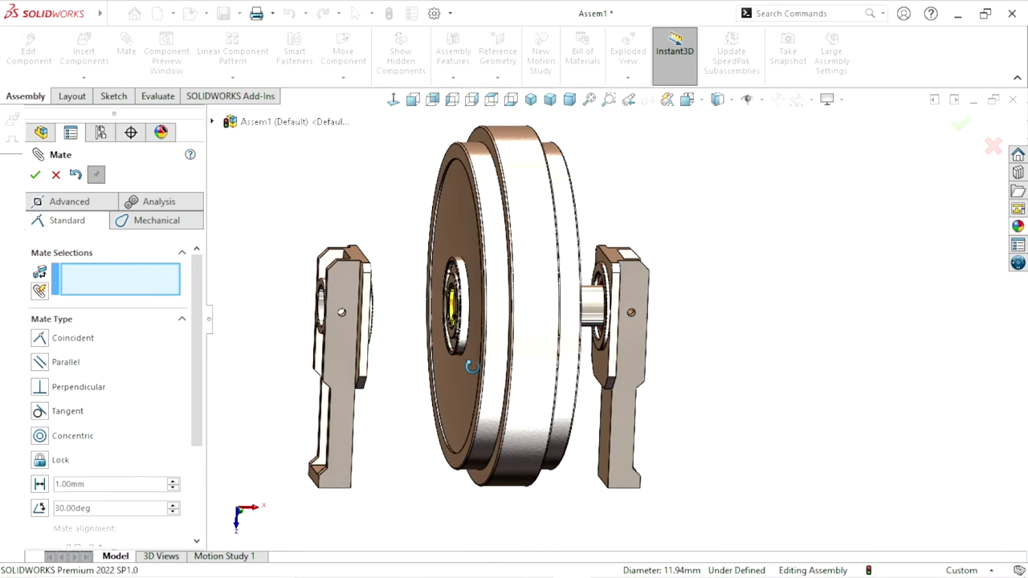
drag(594, 309, 522, 321)
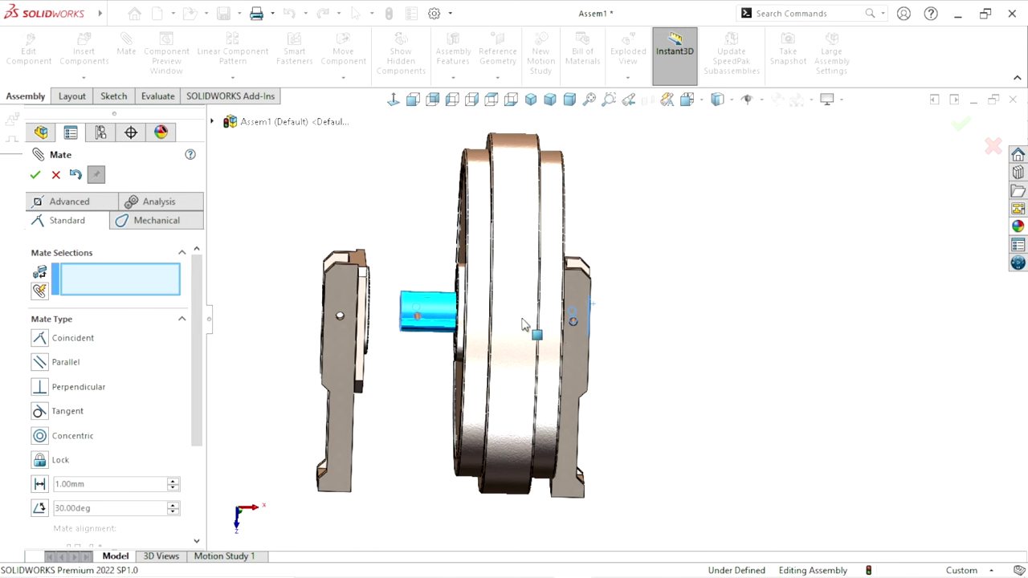
scroll(418, 338, down, 3)
scroll(472, 357, down, 3)
scroll(517, 354, up, 1)
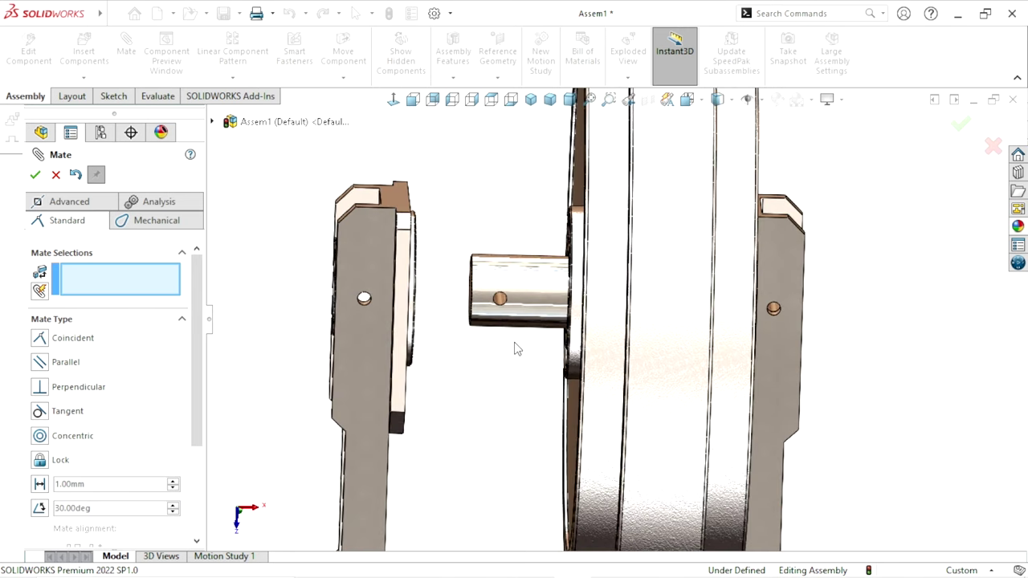
scroll(554, 350, up, 1)
scroll(574, 341, down, 1)
scroll(562, 329, down, 1)
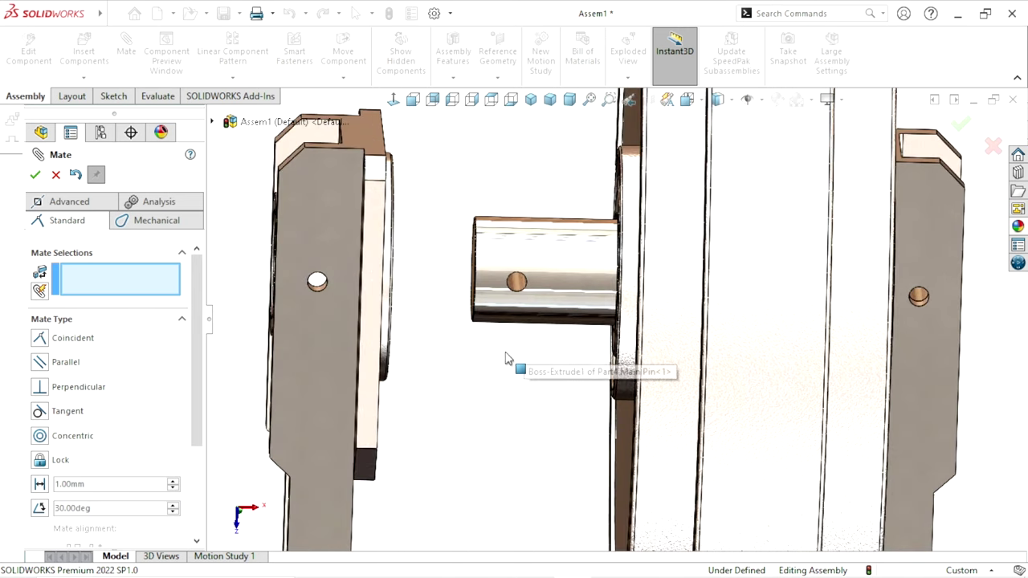
scroll(538, 348, down, 1)
scroll(523, 367, up, 2)
scroll(687, 365, up, 2)
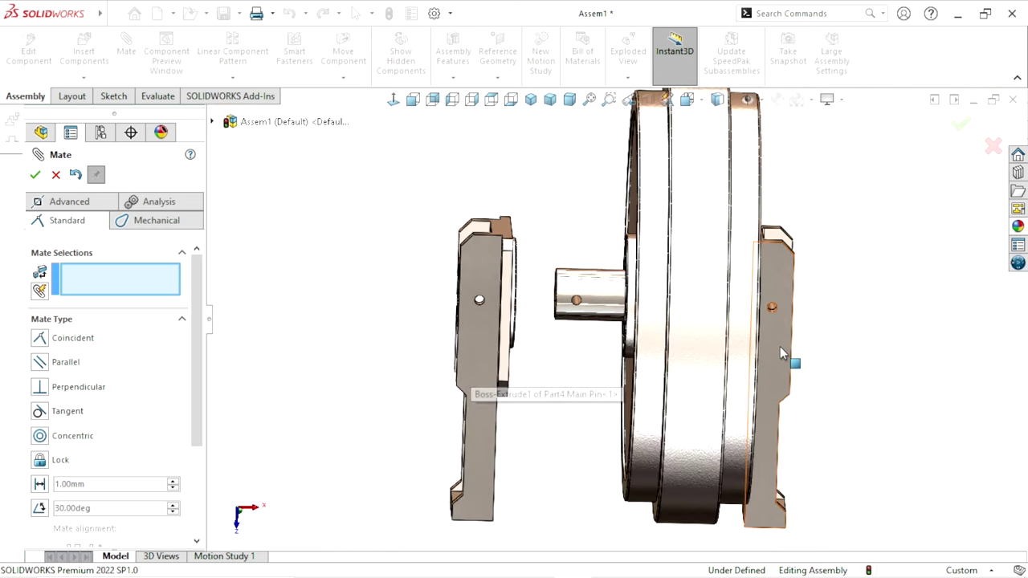
drag(779, 353, 855, 390)
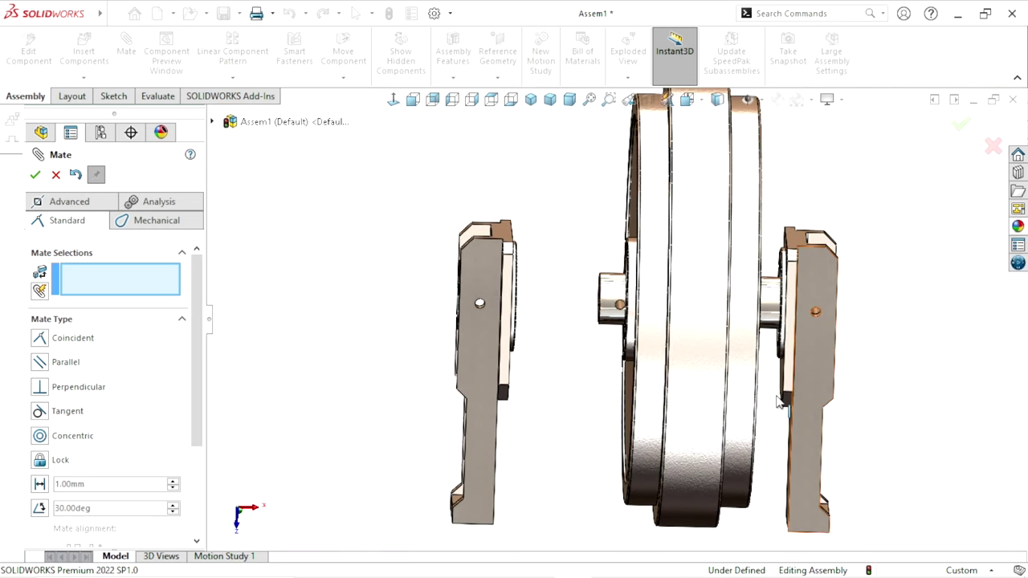
scroll(771, 393, up, 2)
scroll(706, 336, down, 1)
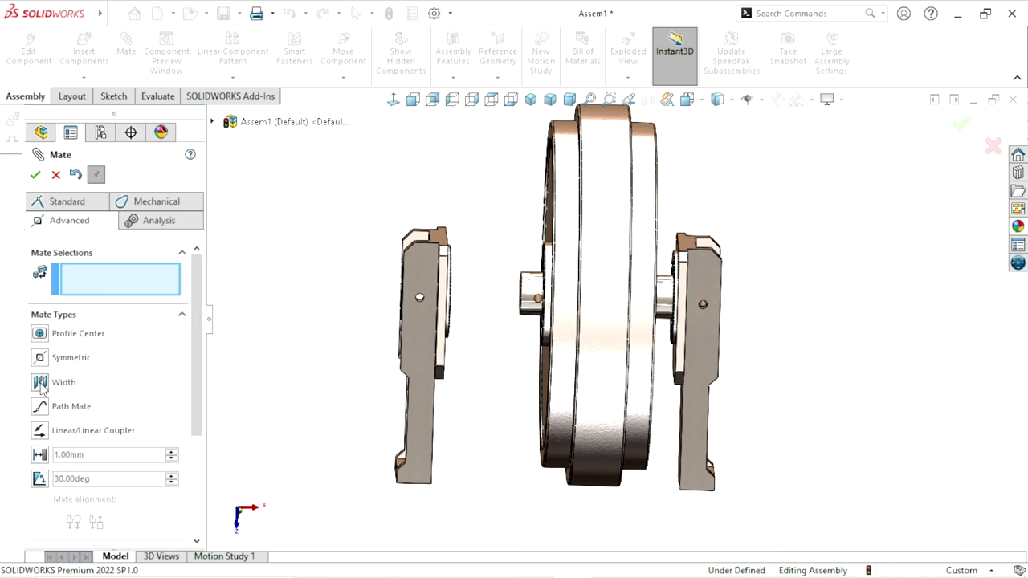
Choose a Width mate and select the Main Pin's two end faces as width references
click(40, 383)
mouse_move(488, 336)
middle_down()
mouse_move(449, 343)
mouse_move(784, 329)
mouse_move(776, 343)
middle_up()
scroll(450, 343, down, 3)
click(514, 310)
scroll(345, 373, up, 5)
scroll(777, 343, down, 3)
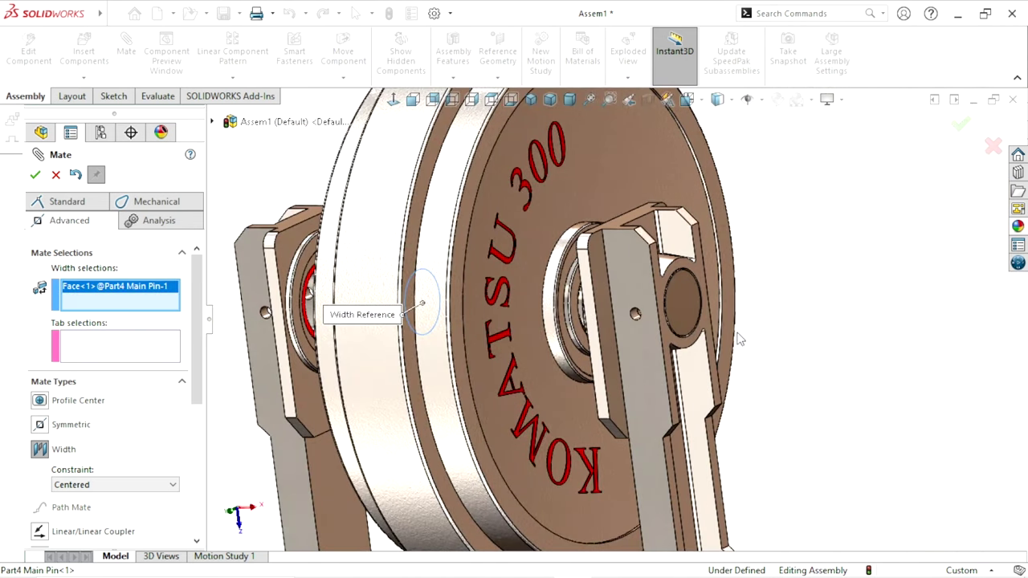
click(695, 308)
Select the two opposite Idler faces as tab references and finish the width mate
scroll(554, 273, up, 2)
scroll(569, 247, down, 4)
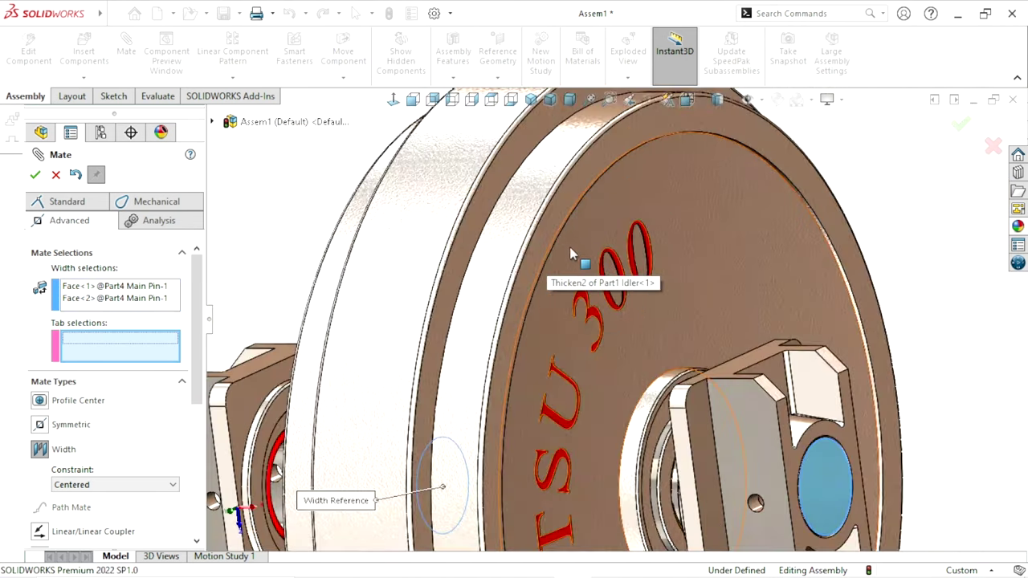
click(584, 187)
scroll(481, 317, up, 3)
mouse_move(442, 321)
middle_down()
mouse_move(571, 314)
mouse_move(407, 255)
mouse_move(642, 321)
mouse_move(688, 351)
mouse_move(665, 360)
middle_up()
click(514, 449)
scroll(606, 381, up, 3)
middle_drag(623, 352, 118, 387)
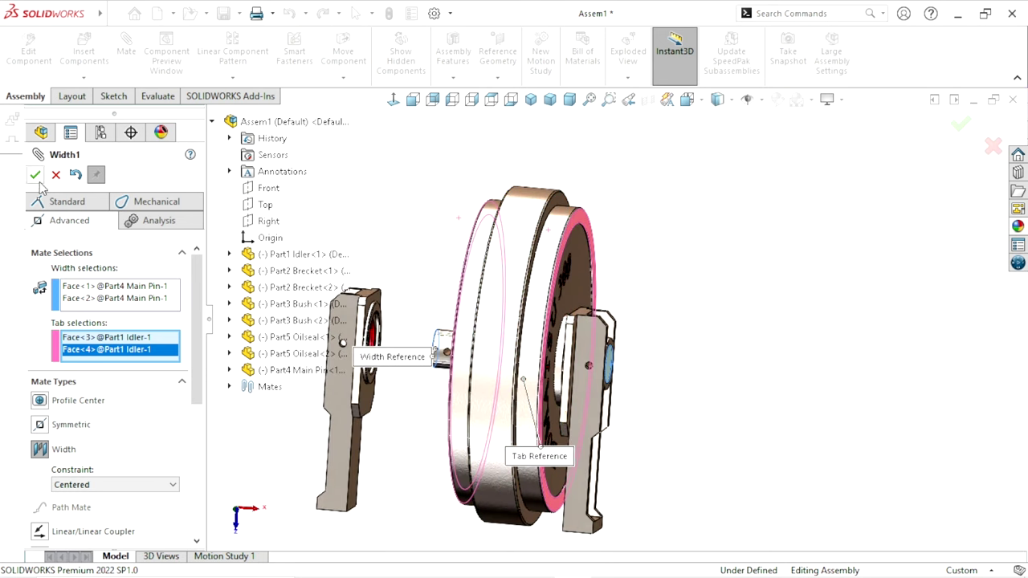
key(Return)
Confirm the width mate centring the main pin and collapse the flyout component tree
click(67, 201)
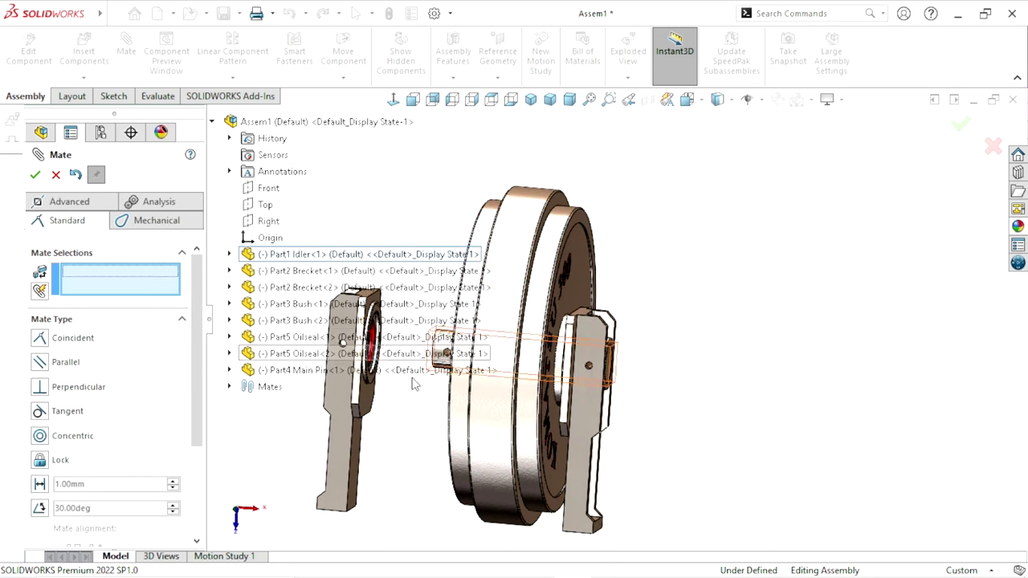
scroll(510, 371, up, 2)
scroll(511, 371, down, 3)
scroll(510, 371, down, 3)
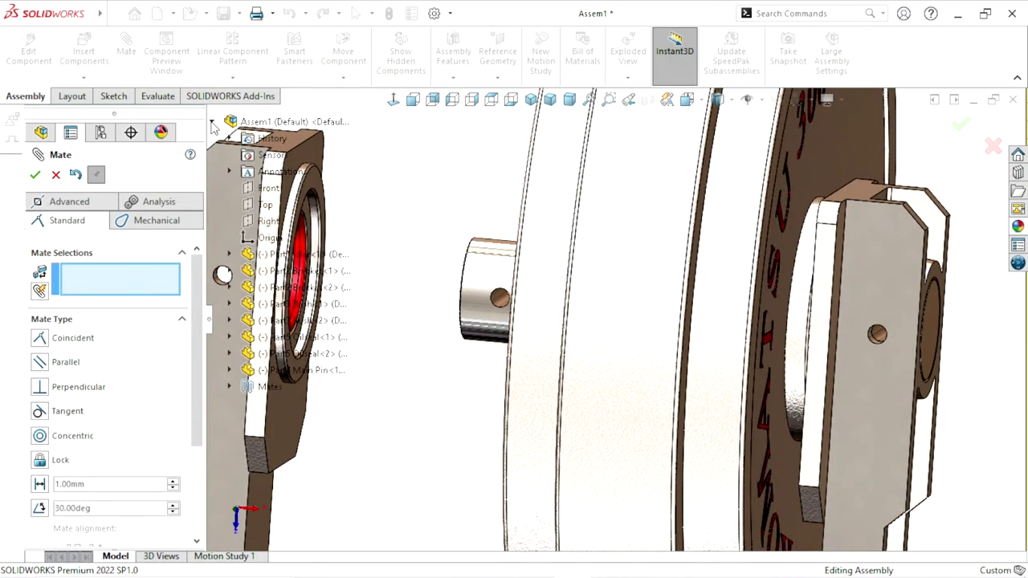
click(212, 122)
Make the Main Pin's cross hole concentric with the small hole in Bracket-2
scroll(493, 313, down, 3)
click(549, 285)
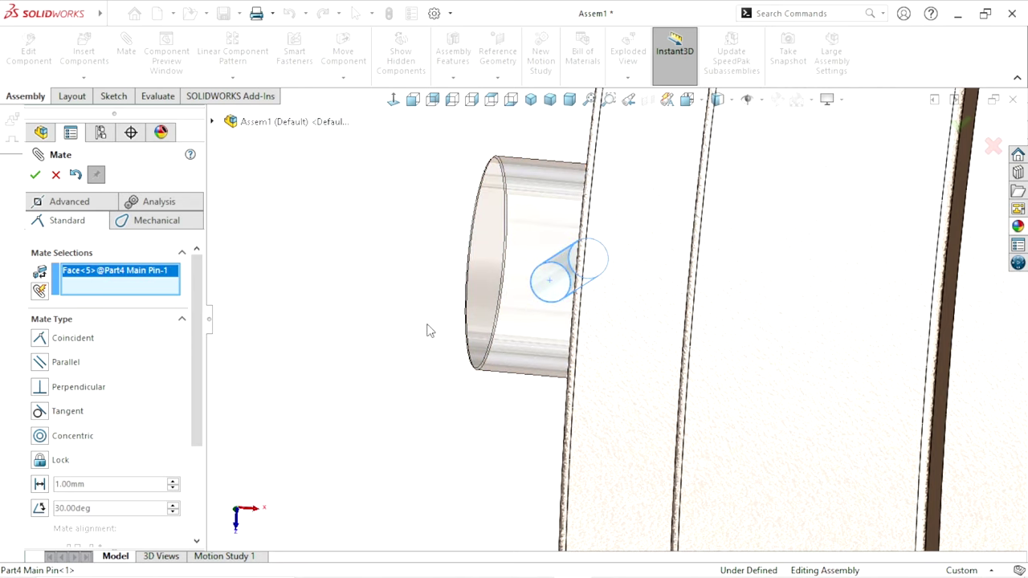
scroll(427, 328, up, 3)
scroll(447, 307, down, 3)
scroll(440, 271, down, 3)
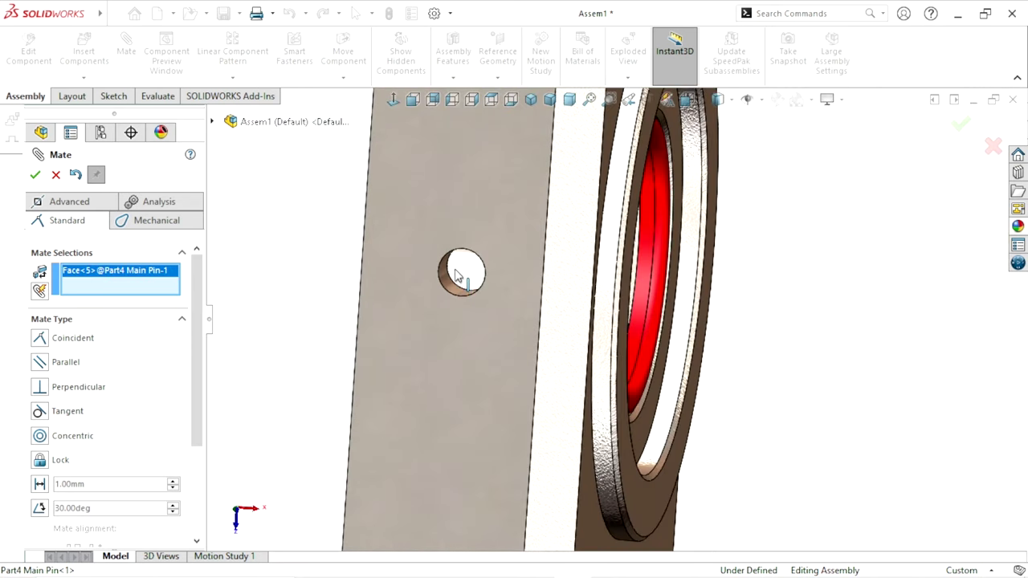
click(429, 293)
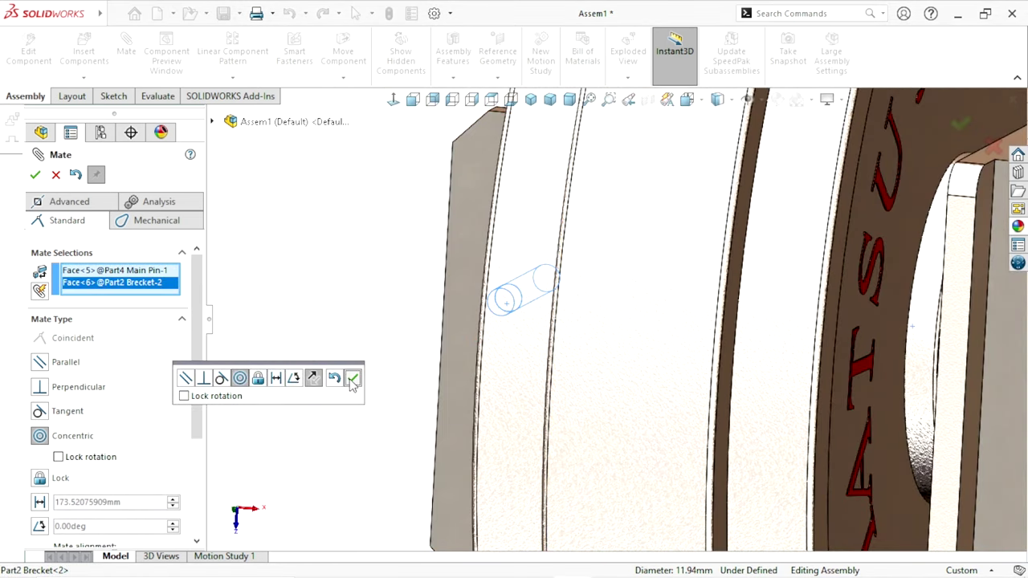
click(353, 384)
scroll(390, 372, up, 3)
scroll(424, 372, up, 3)
Orbit to a frontal view of the wheel, close Mate and begin inserting another component
mouse_move(424, 372)
middle_down()
mouse_move(464, 349)
mouse_move(468, 333)
mouse_move(463, 417)
mouse_move(447, 361)
mouse_move(419, 387)
middle_up()
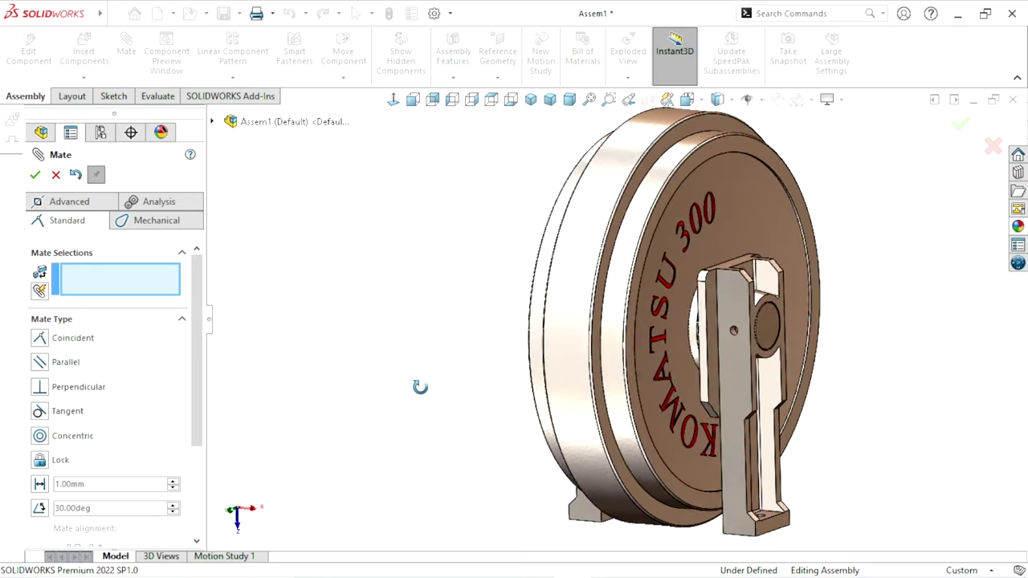
scroll(722, 357, up, 3)
scroll(711, 358, down, 3)
middle_drag(711, 358, 663, 259)
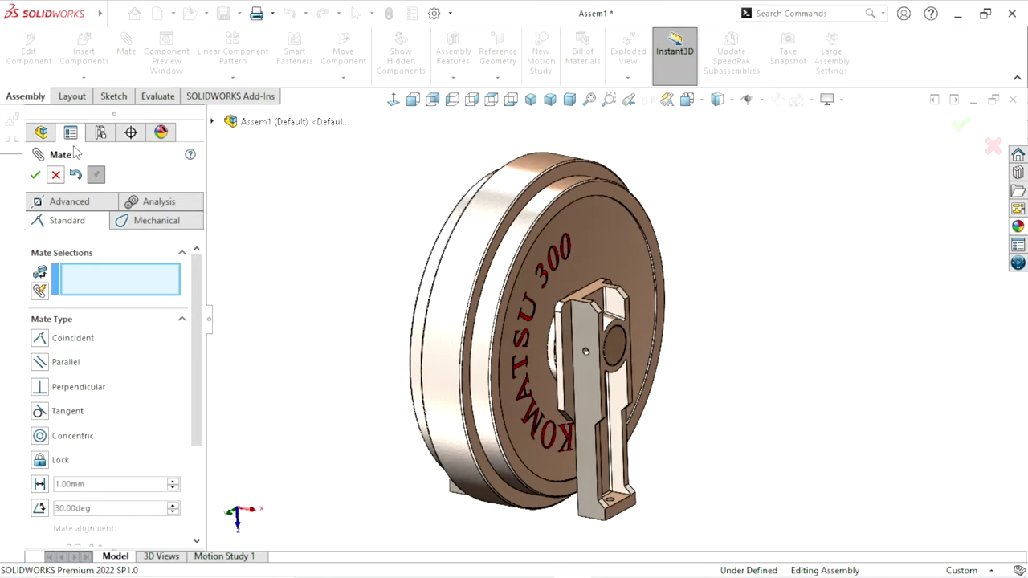
key(Escape)
click(87, 53)
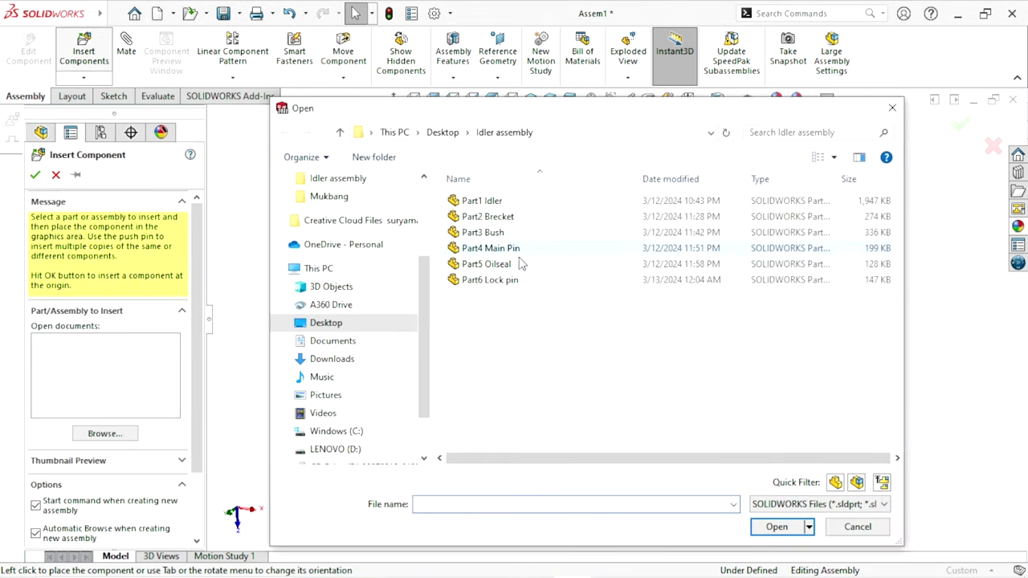
Insert Part6 Lock pin into the assembly and place it beside the wheel
click(516, 281)
click(776, 526)
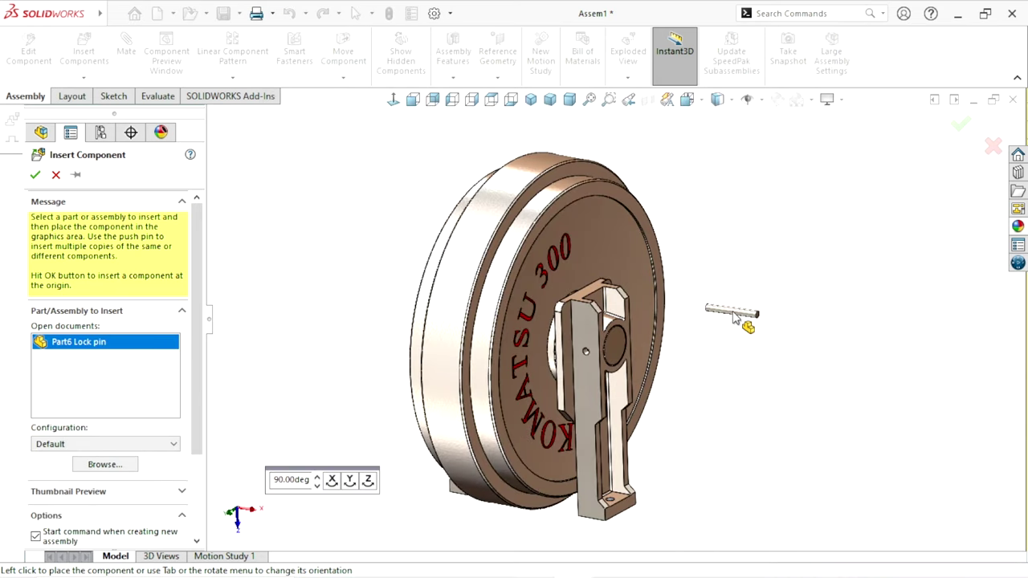
click(742, 321)
middle_drag(678, 354, 484, 375)
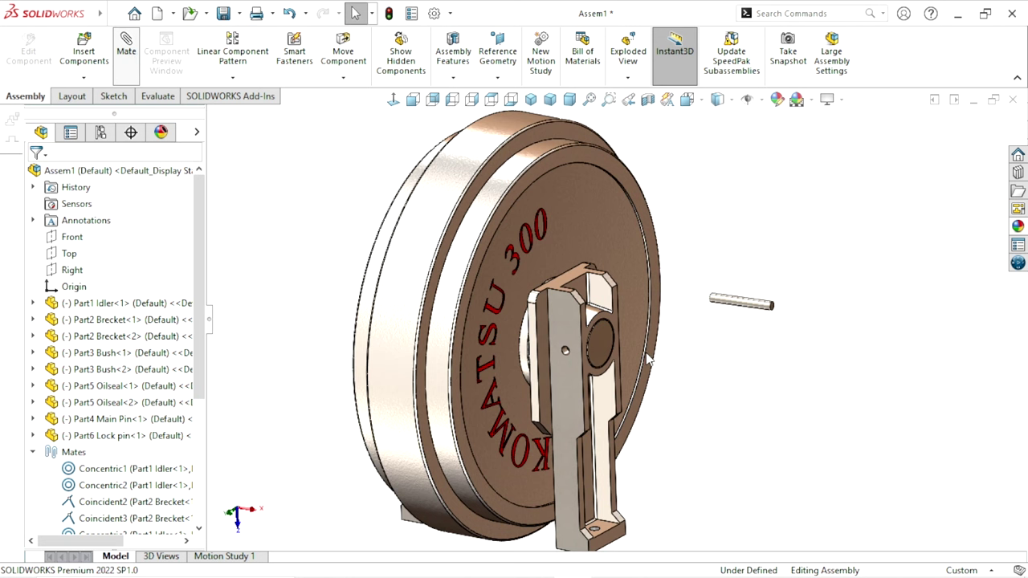
Mate the lock pin's axis concentric with Bracket-1's small hole
key(m)
scroll(553, 338, down, 3)
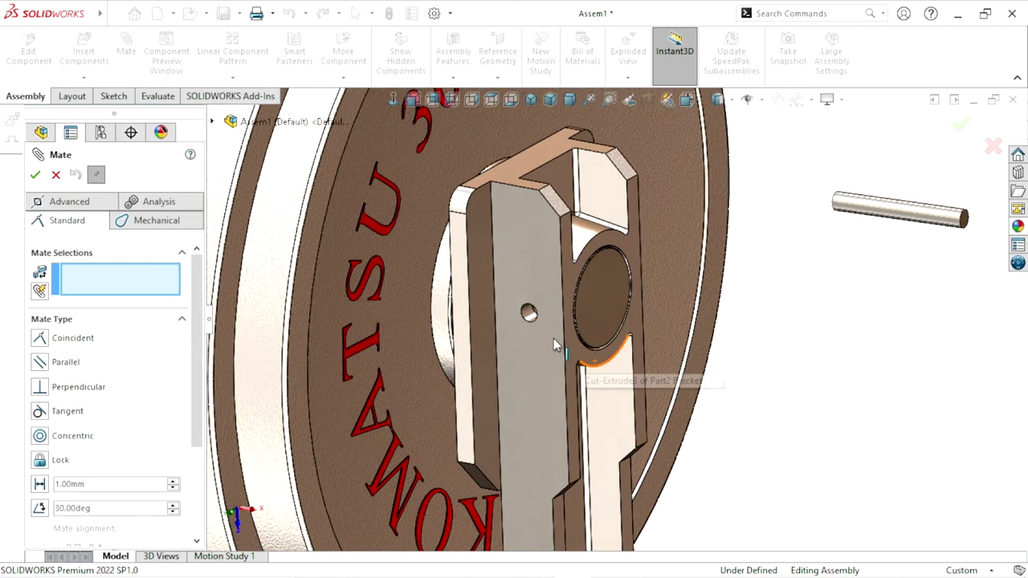
scroll(554, 338, down, 3)
click(524, 300)
scroll(545, 369, up, 2)
scroll(568, 357, up, 5)
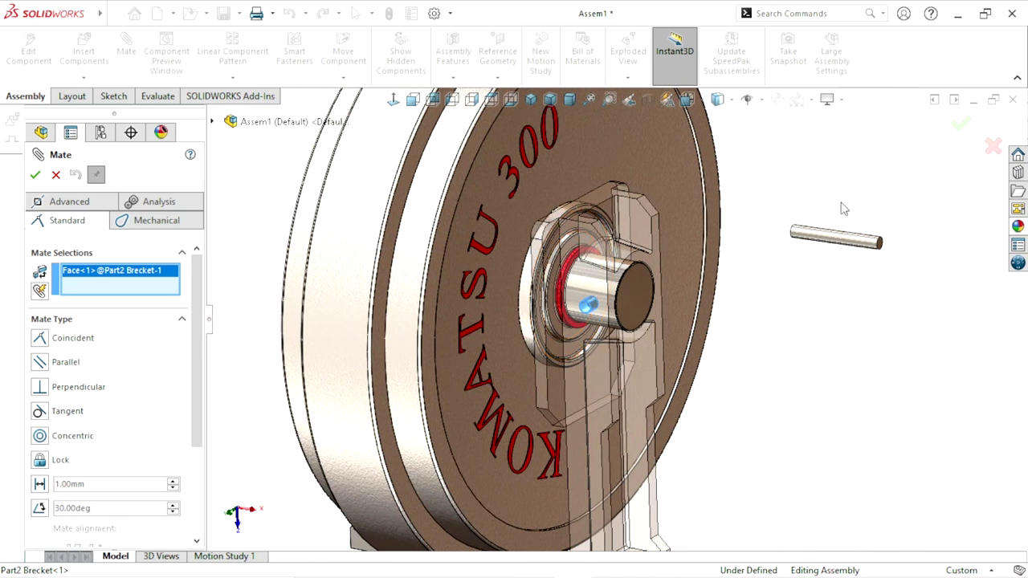
click(829, 245)
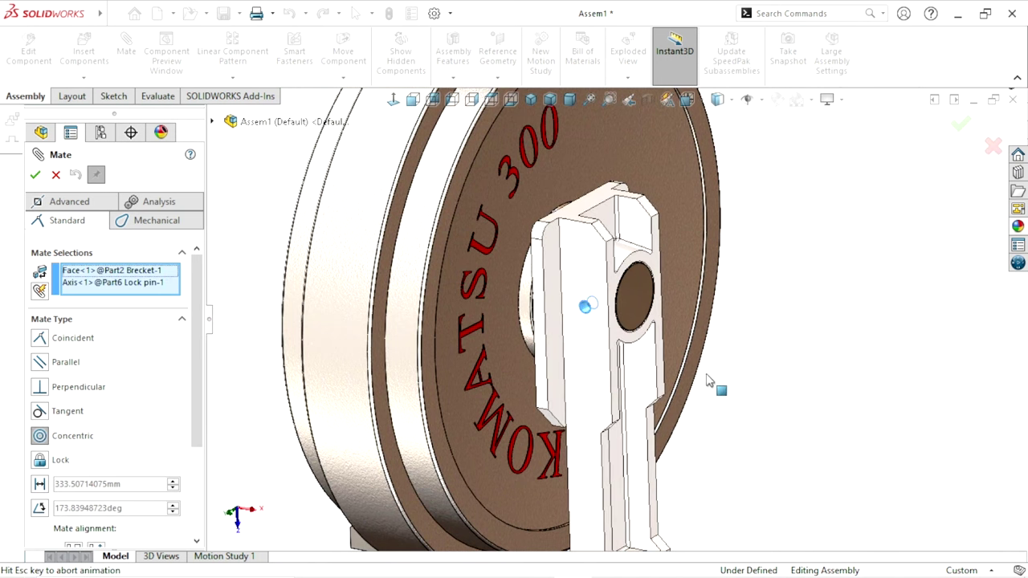
scroll(638, 381, up, 5)
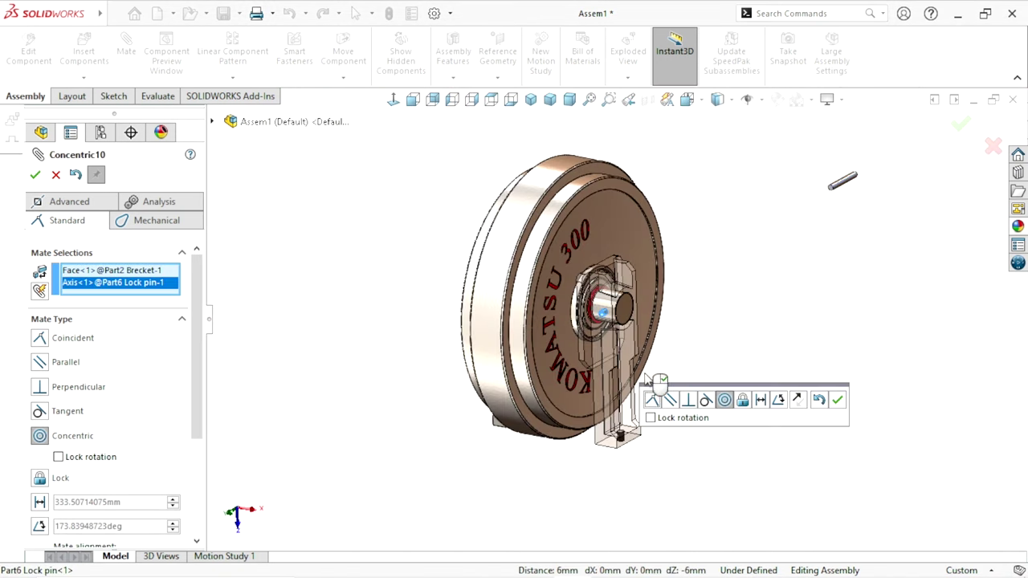
click(840, 403)
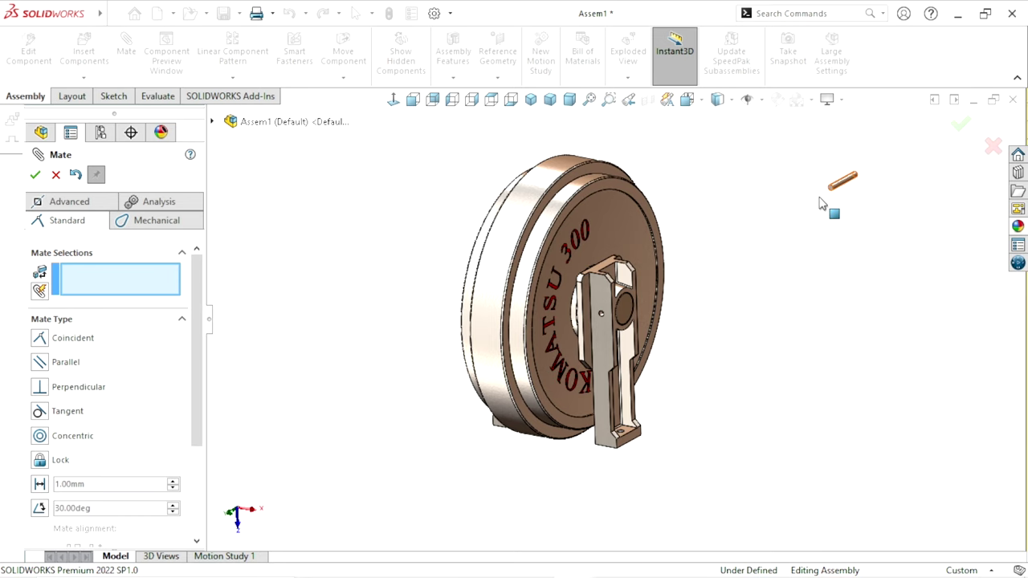
Make the lock pin's end face coincident with Bracket-1's outer face so it sits flush
mouse_move(821, 204)
mouse_down()
mouse_move(566, 366)
mouse_move(514, 454)
mouse_move(543, 452)
mouse_up()
scroll(468, 422, up, 3)
scroll(491, 333, down, 3)
scroll(426, 319, up, 1)
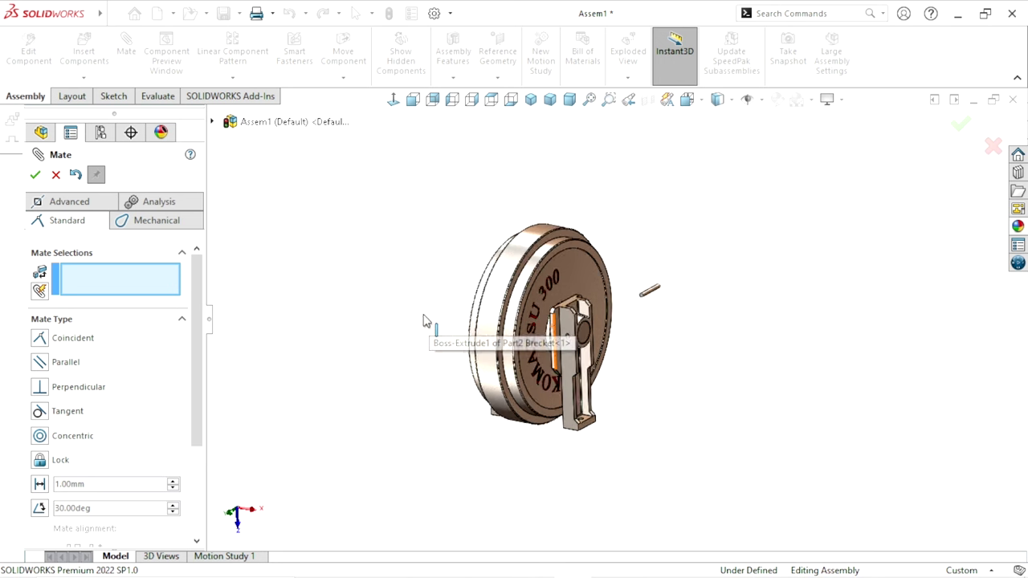
scroll(471, 319, down, 2)
right_click(646, 256)
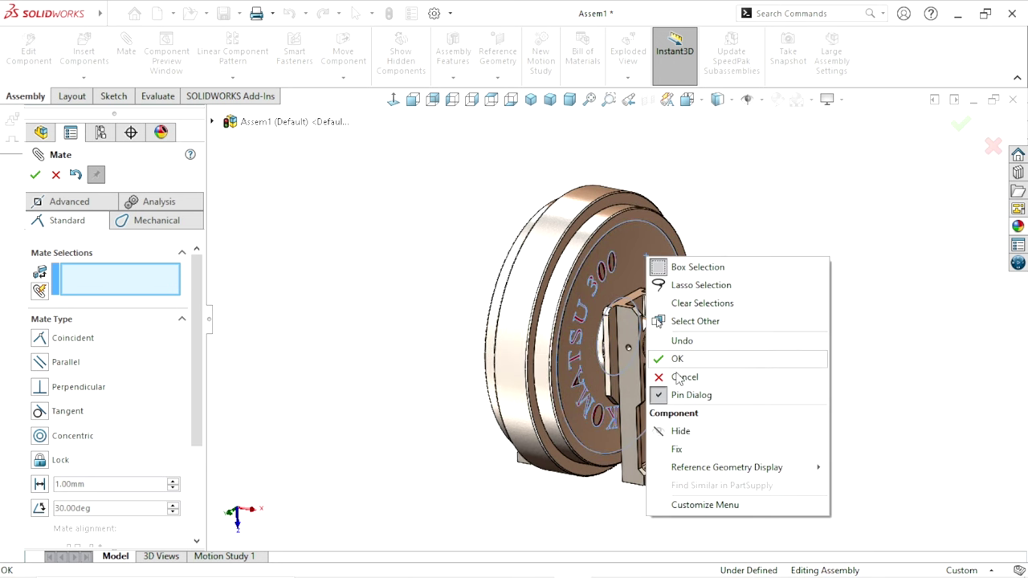
click(890, 390)
scroll(628, 349, down, 2)
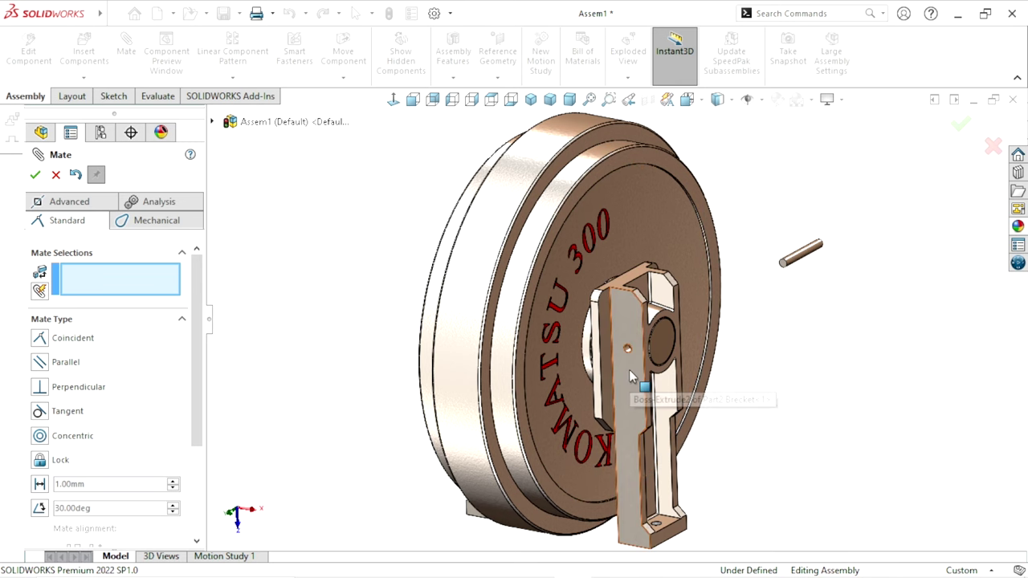
click(628, 369)
scroll(769, 277, down, 2)
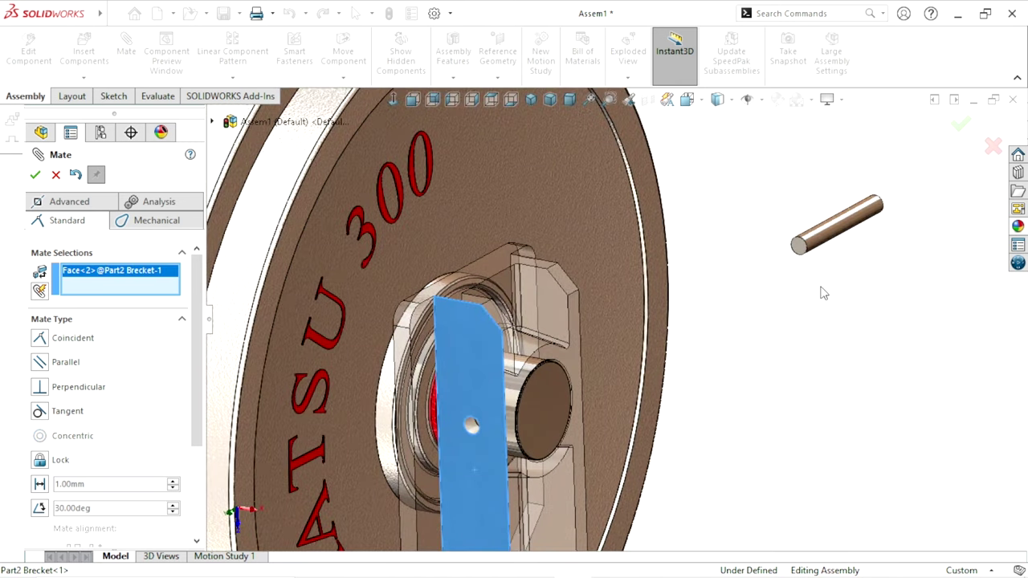
click(800, 251)
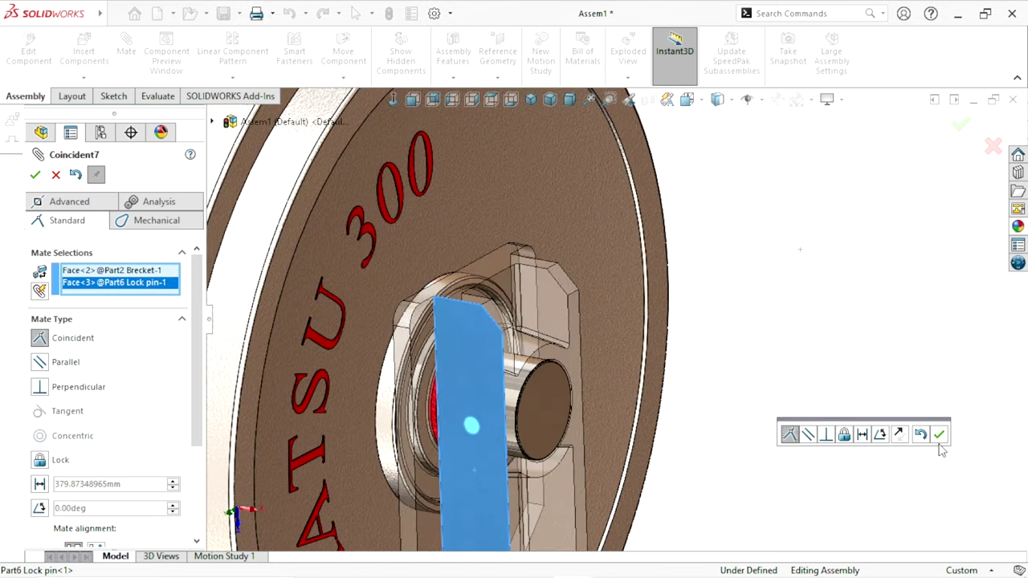
click(937, 436)
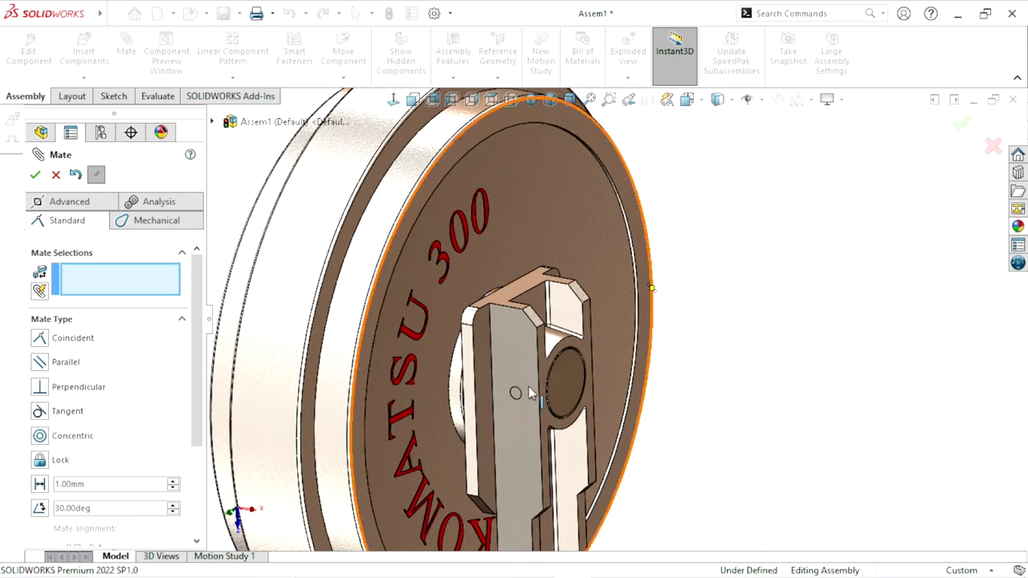
Close the Mate tool and orbit the view to face the bracket's pin hole
key(Escape)
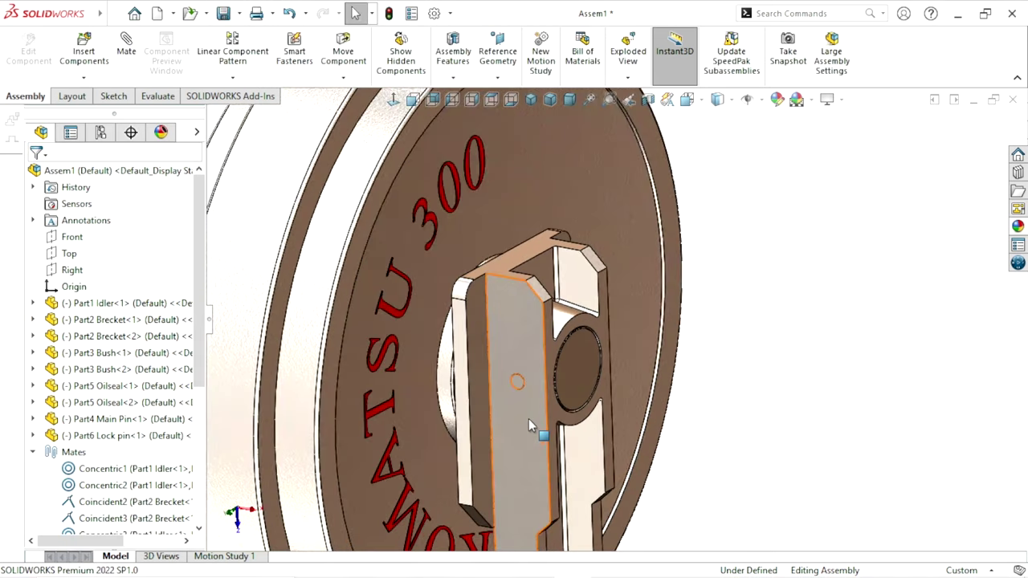
scroll(529, 418, down, 2)
mouse_move(620, 382)
middle_down()
mouse_move(480, 422)
mouse_move(489, 409)
middle_up()
scroll(498, 385, up, 5)
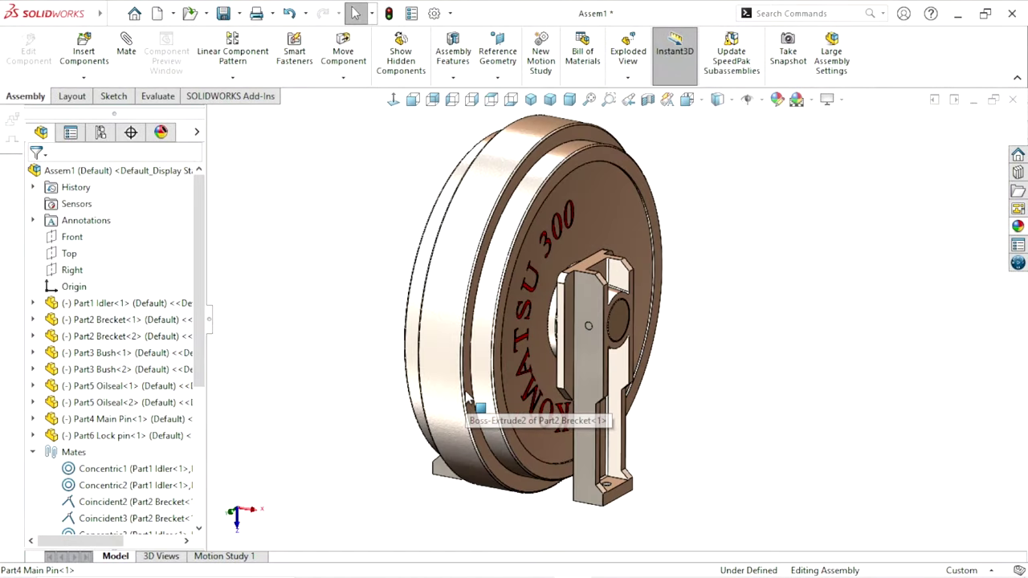
Start Copy with Mates and select the Lock pin as the component to copy
click(83, 78)
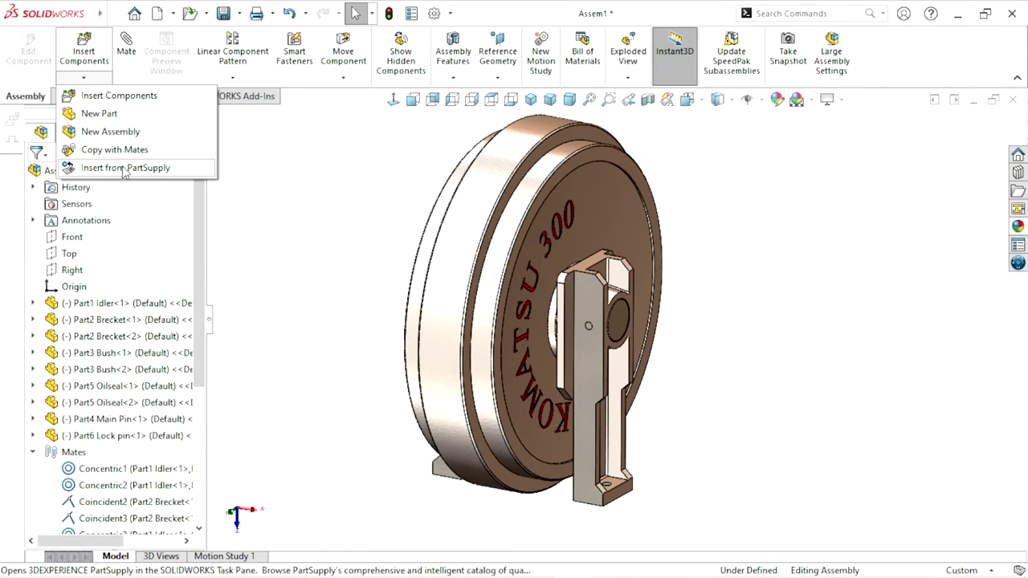
click(97, 144)
middle_drag(395, 318, 355, 295)
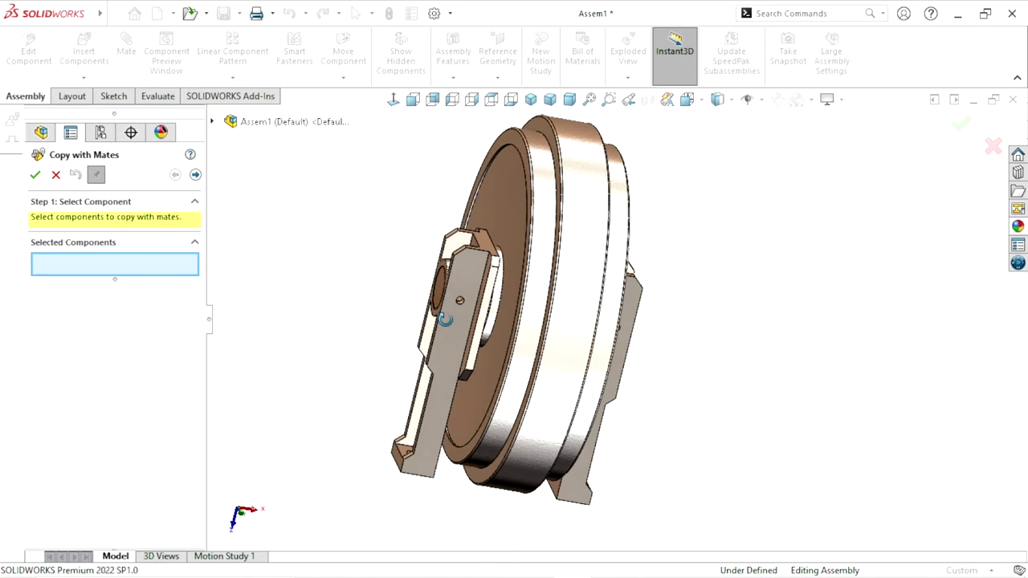
scroll(560, 315, down, 3)
scroll(560, 315, down, 3)
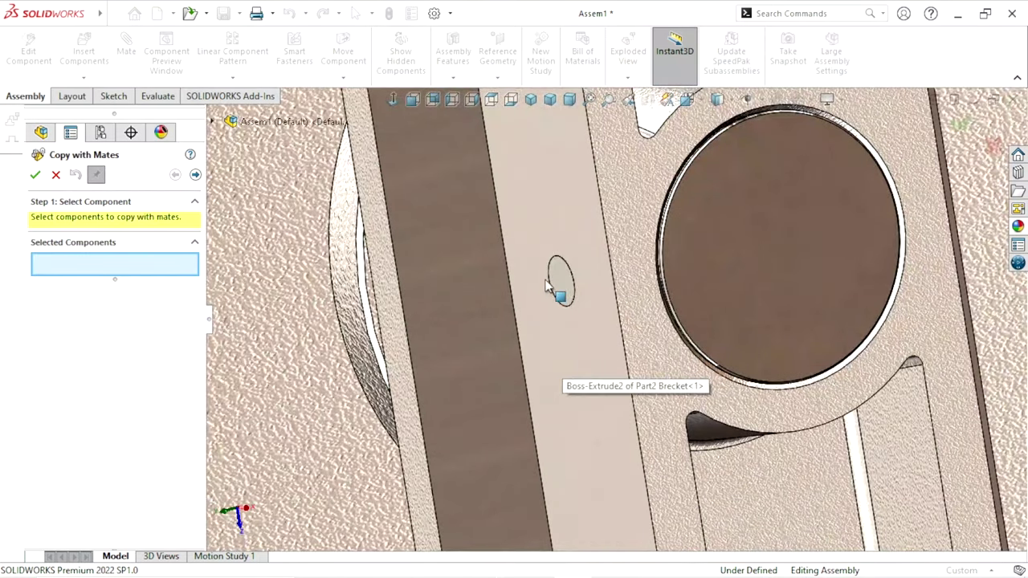
click(568, 287)
scroll(568, 286, down, 2)
scroll(452, 383, up, 5)
mouse_move(459, 366)
middle_down()
mouse_move(509, 340)
mouse_move(243, 282)
middle_up()
Use Bracket-2's hole as the new mate reference and place the copied lock pin
click(196, 175)
scroll(538, 328, down, 3)
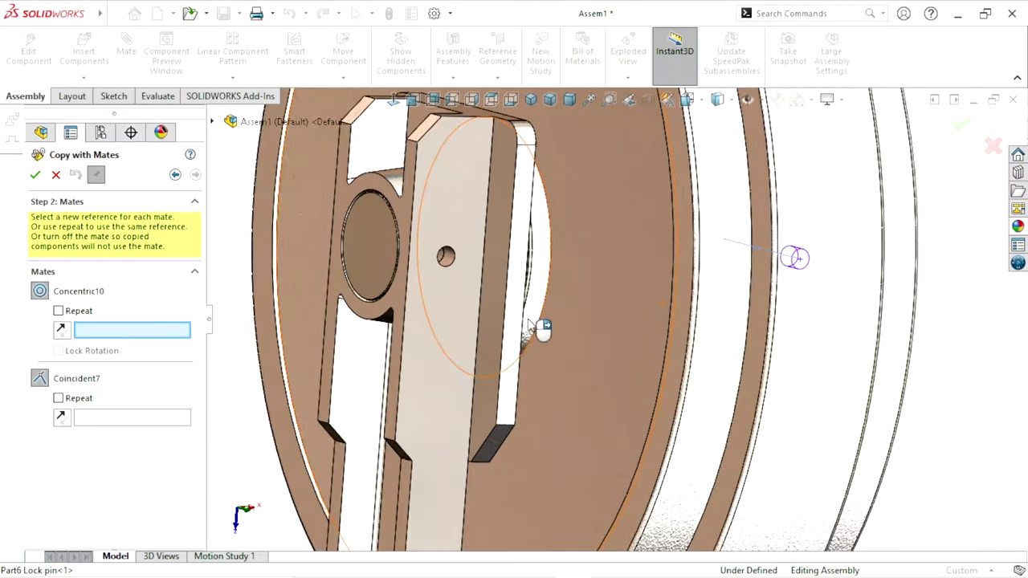
scroll(493, 266, down, 3)
click(402, 297)
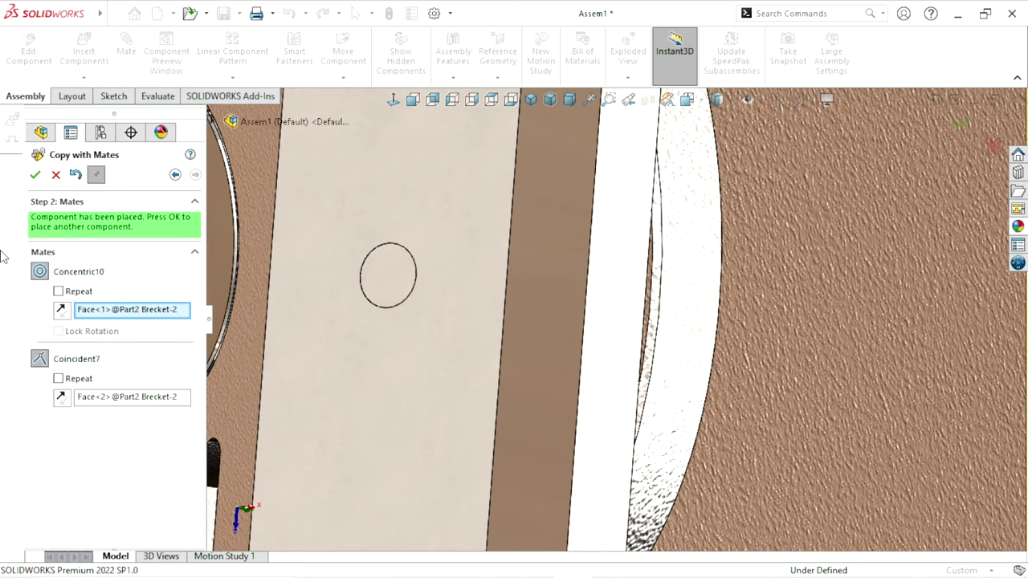
click(35, 177)
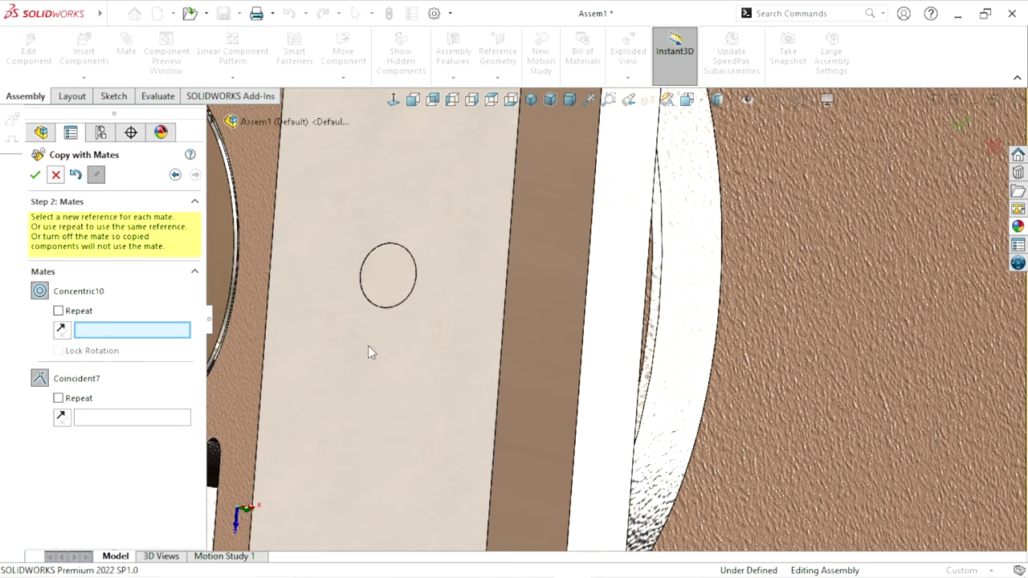
scroll(409, 378, up, 5)
scroll(482, 397, up, 4)
scroll(431, 414, up, 3)
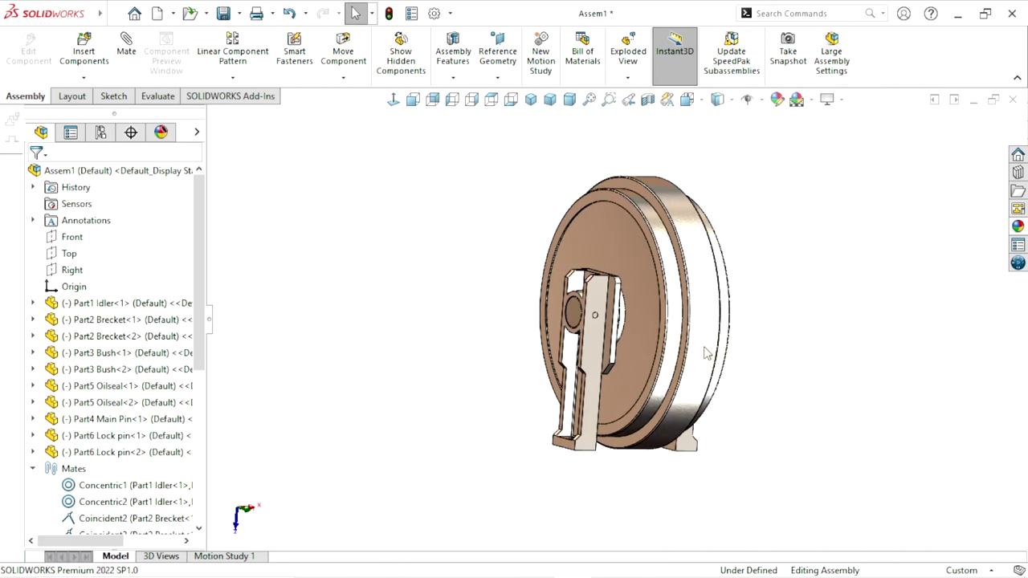
click(536, 104)
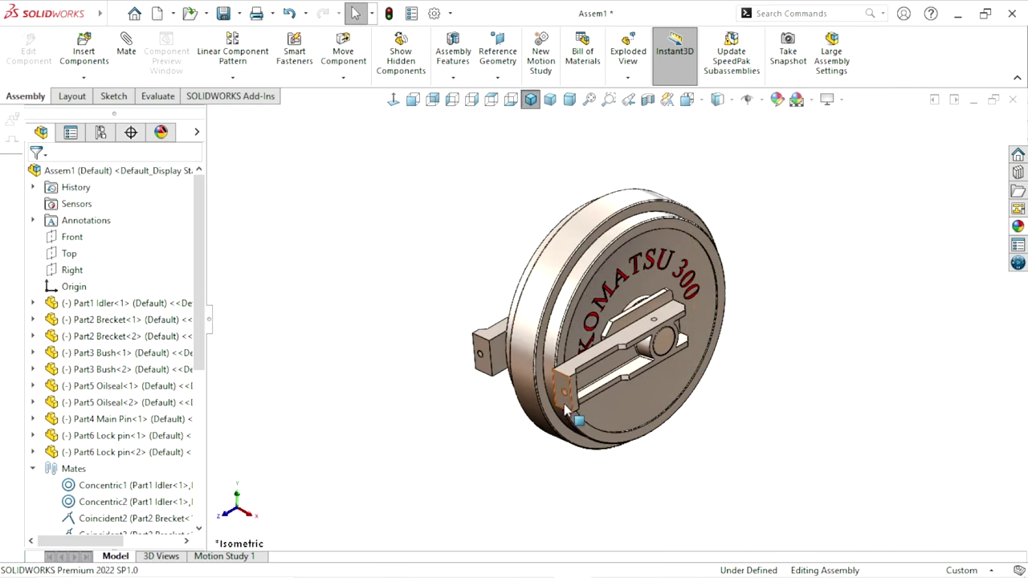
scroll(603, 396, down, 3)
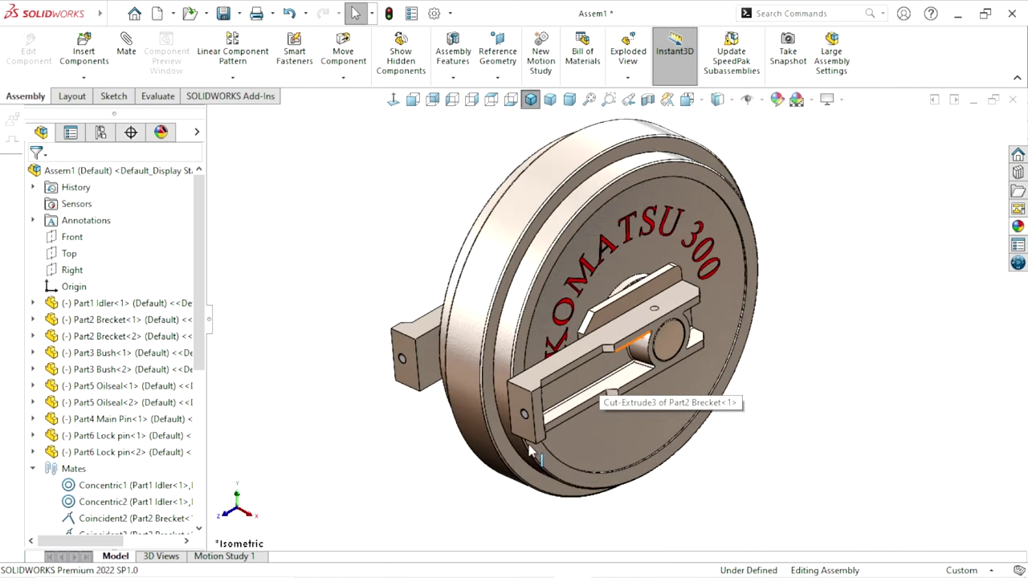
mouse_move(523, 403)
mouse_down()
mouse_move(583, 359)
mouse_move(565, 335)
mouse_up()
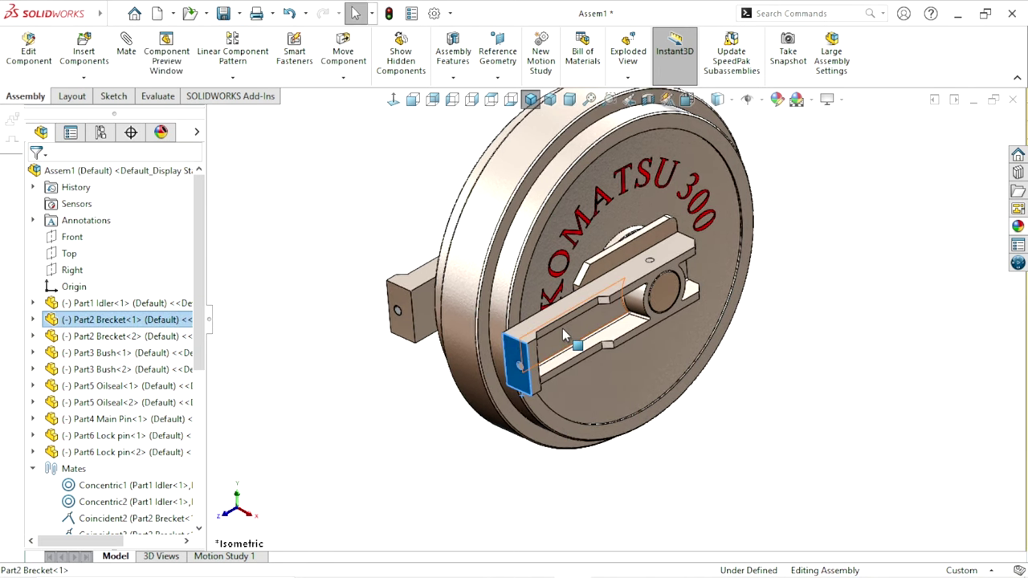
right_click(640, 338)
click(900, 331)
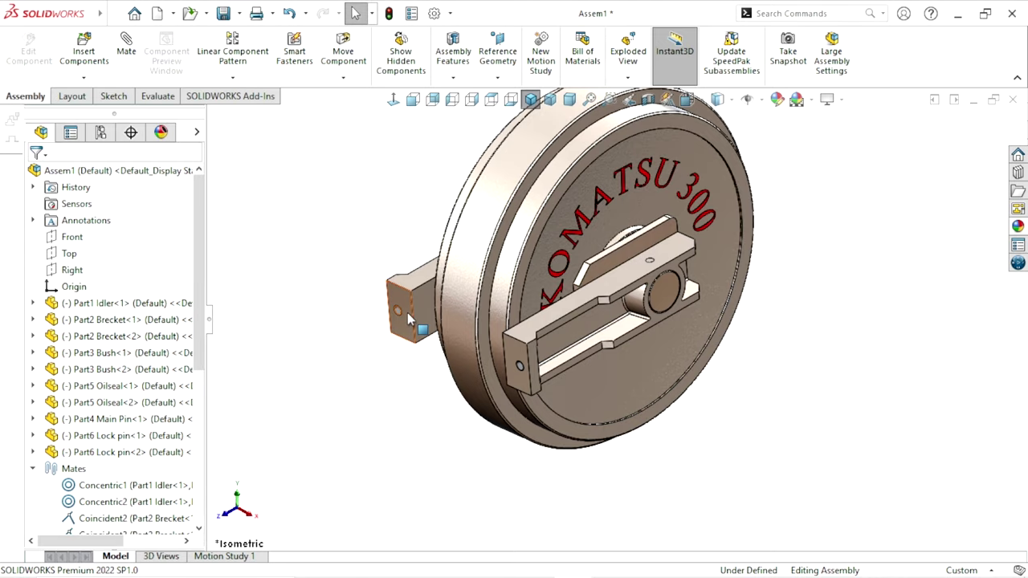
scroll(695, 341, up, 2)
mouse_move(641, 324)
middle_down()
mouse_move(600, 334)
mouse_move(575, 359)
middle_up()
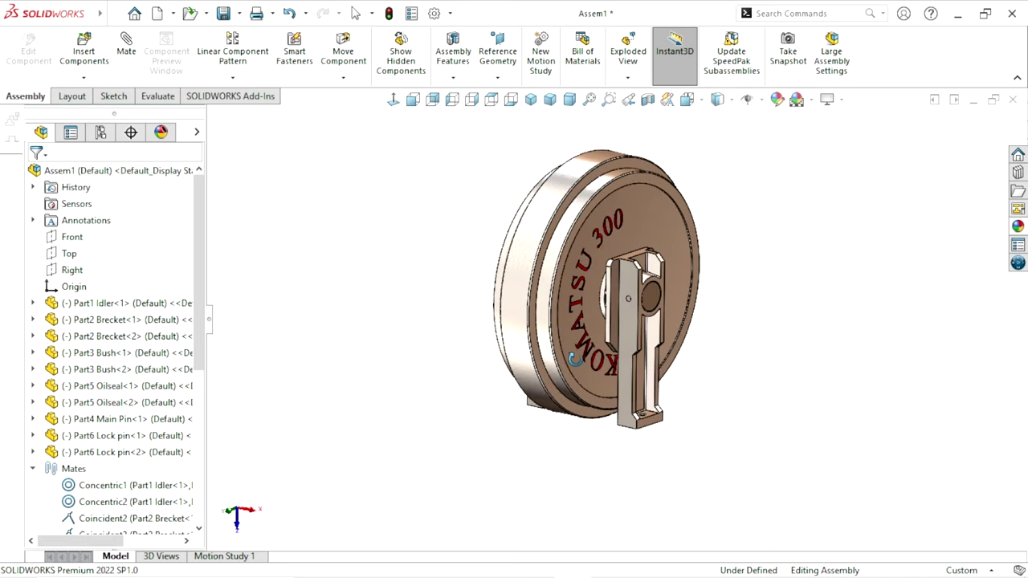
mouse_move(657, 203)
mouse_down()
mouse_move(571, 281)
mouse_move(607, 273)
mouse_up()
key(Escape)
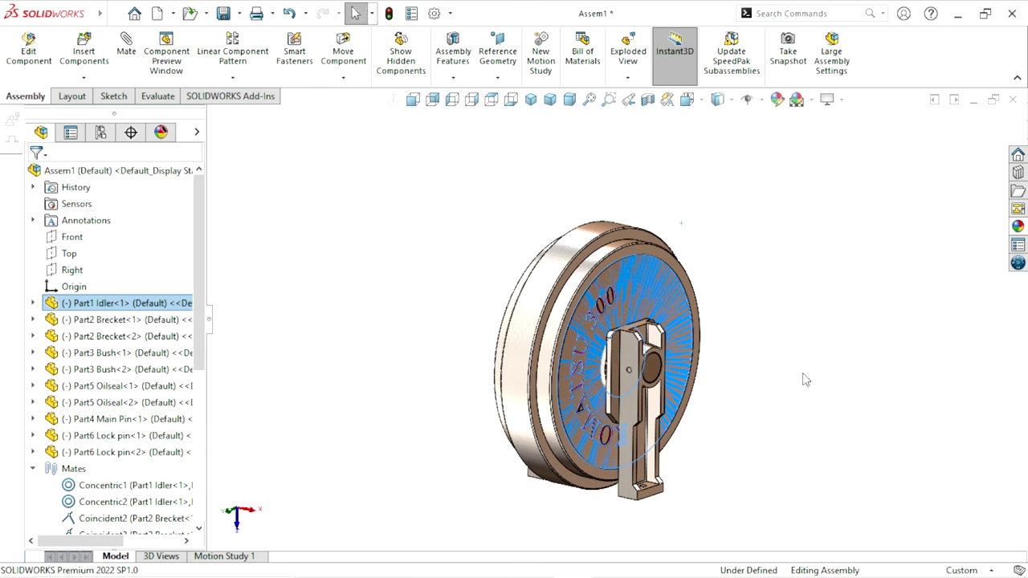
scroll(760, 452, up, 2)
scroll(615, 361, down, 3)
scroll(614, 362, down, 1)
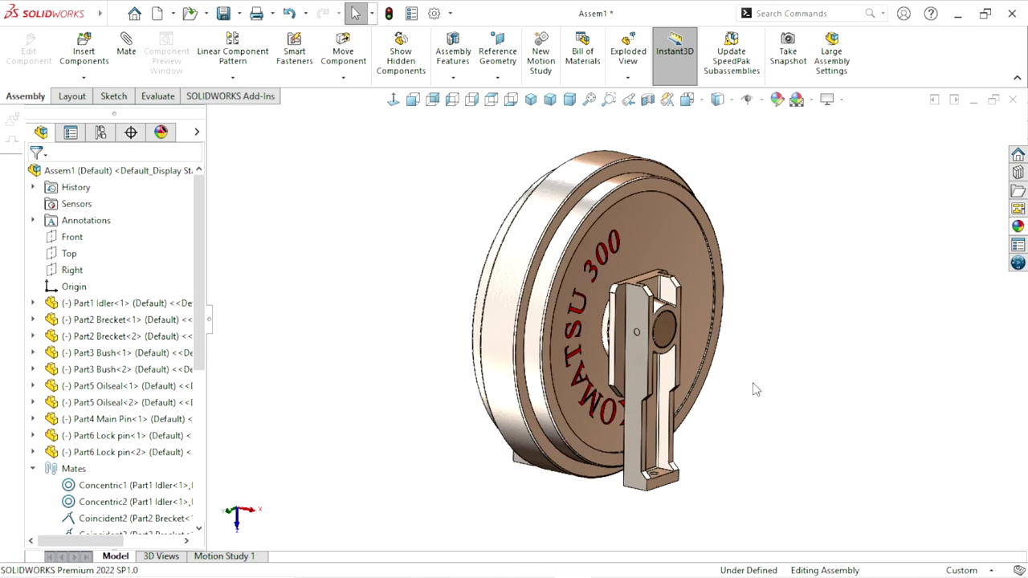
right_click(652, 457)
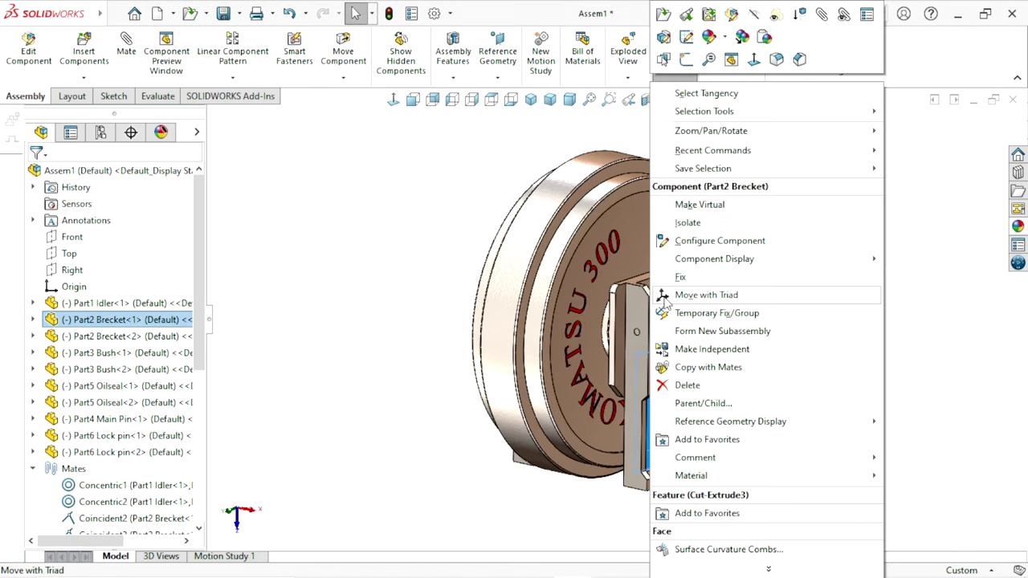
Dismiss the bracket's menu and spin the idler so KOMATSU 300 runs across its top
click(588, 284)
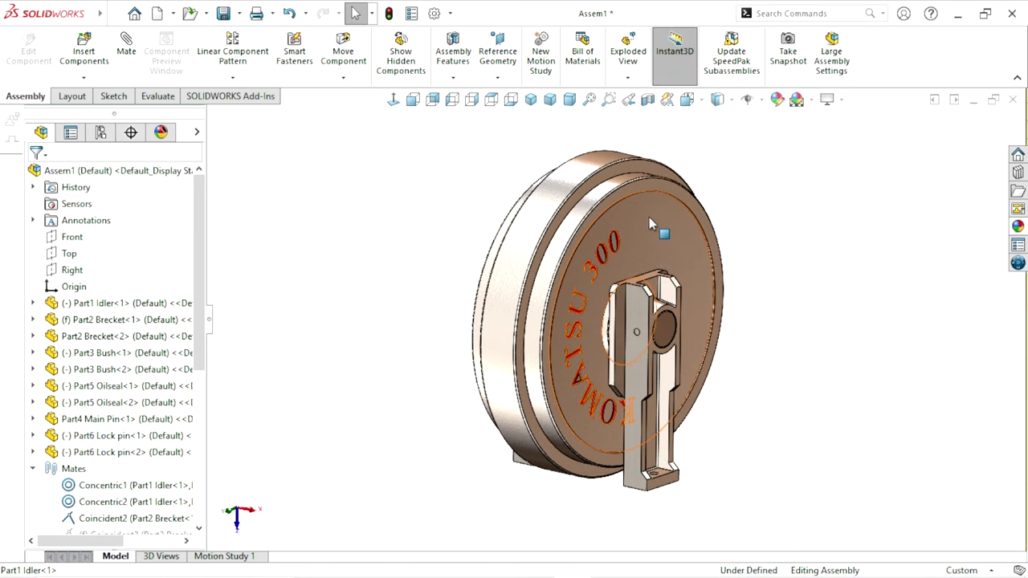
mouse_move(709, 241)
mouse_down()
mouse_move(747, 209)
mouse_move(863, 349)
mouse_up()
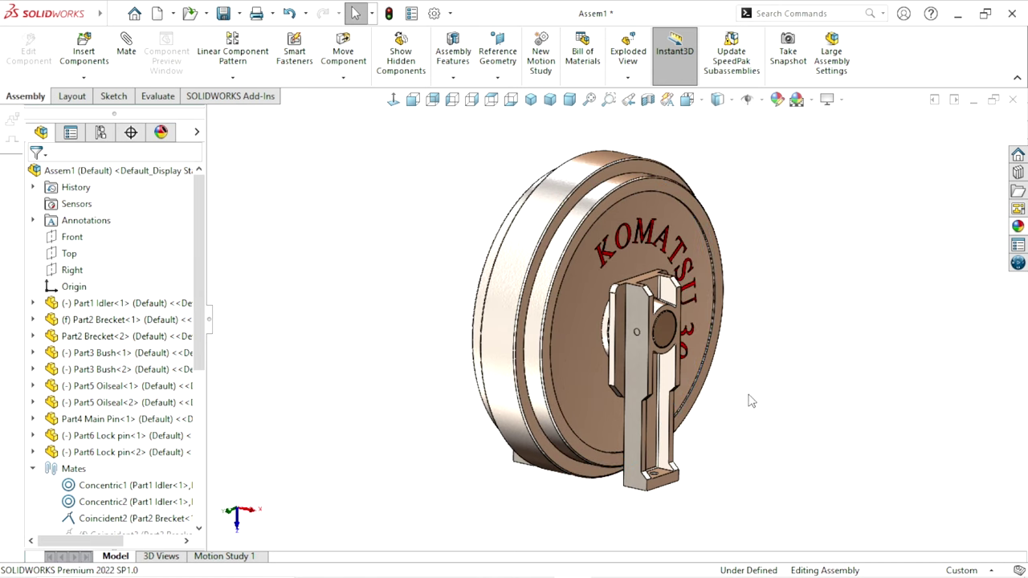
middle_drag(747, 399, 770, 362)
scroll(635, 308, down, 2)
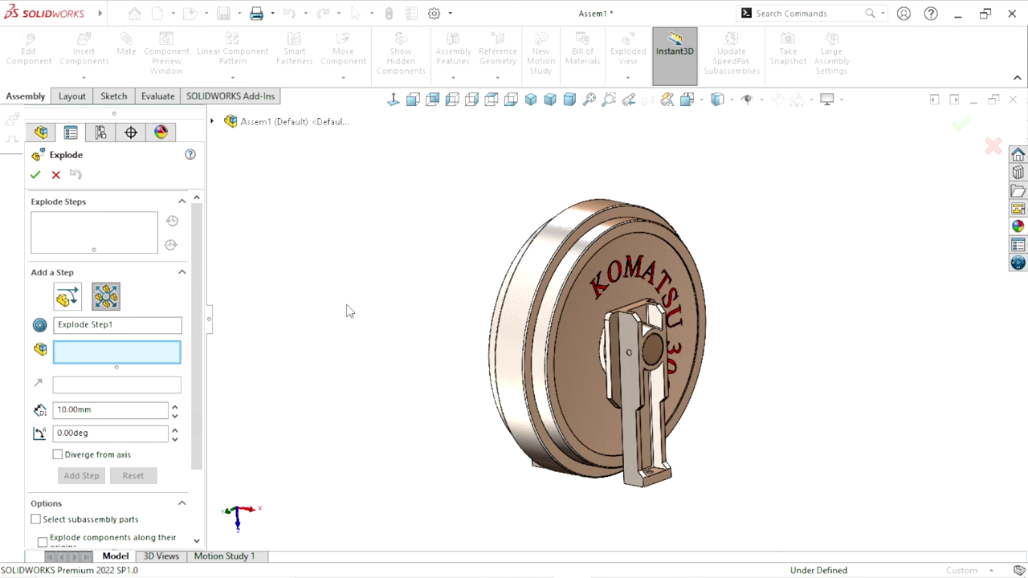
Start a Regular explode step with the bracket and second lock pin, then undo a trial drag
click(67, 299)
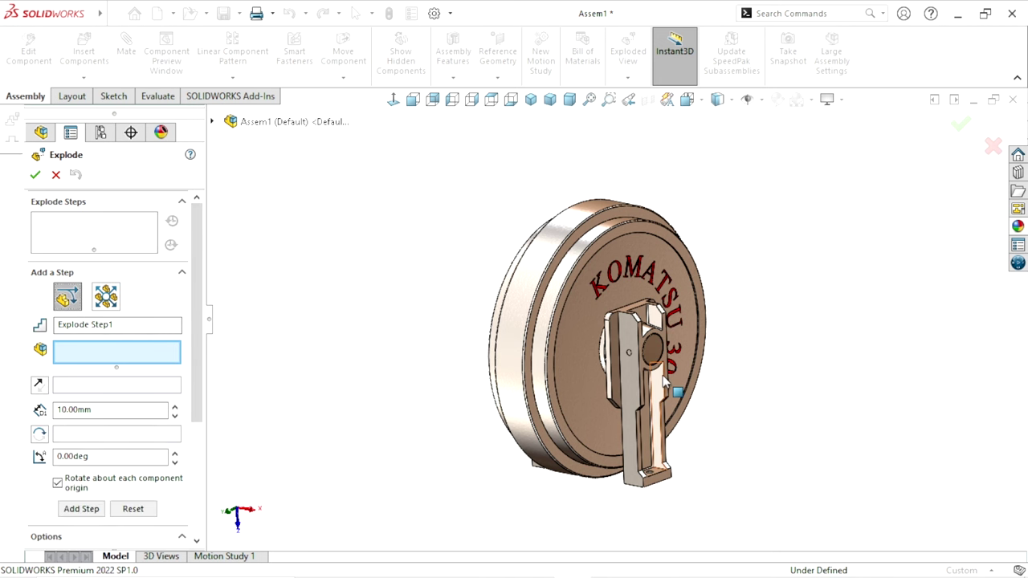
scroll(630, 371, down, 5)
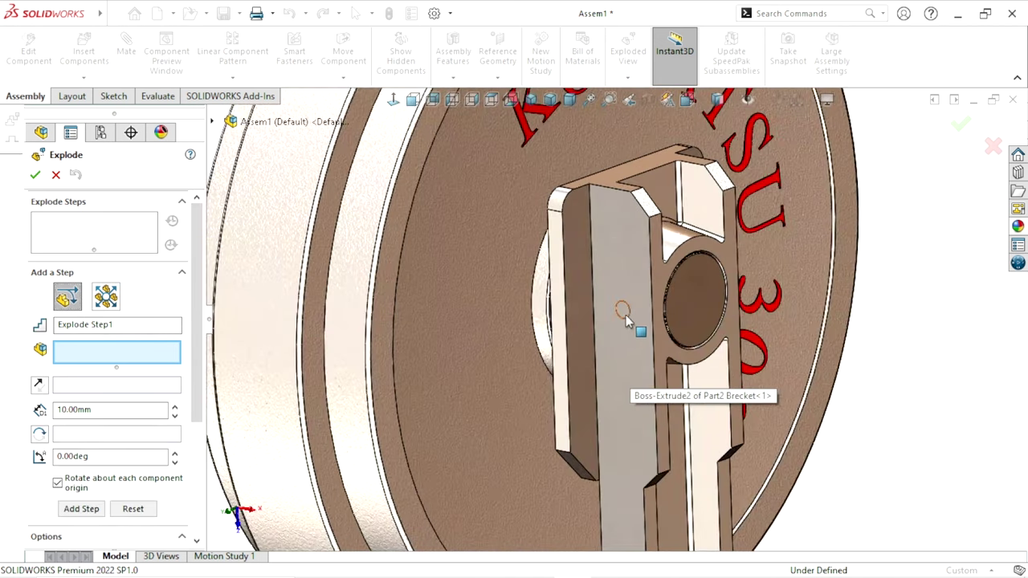
click(628, 319)
scroll(628, 318, up, 5)
middle_drag(594, 362, 424, 315)
scroll(401, 298, down, 2)
scroll(443, 291, down, 3)
click(457, 277)
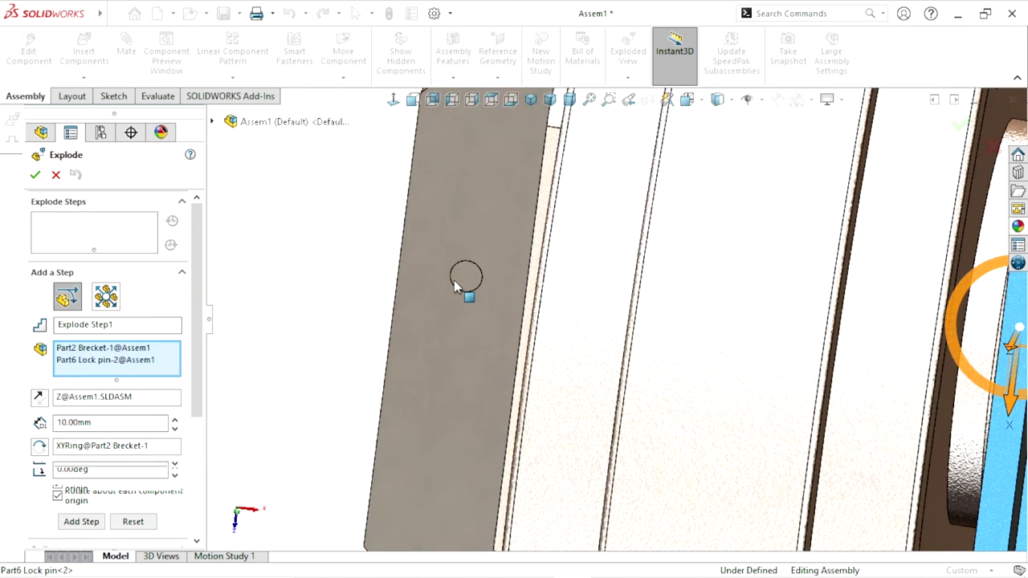
scroll(393, 313, up, 3)
scroll(393, 313, up, 3)
mouse_move(433, 350)
middle_down()
mouse_move(514, 362)
mouse_move(553, 389)
mouse_move(566, 381)
middle_up()
drag(632, 297, 417, 353)
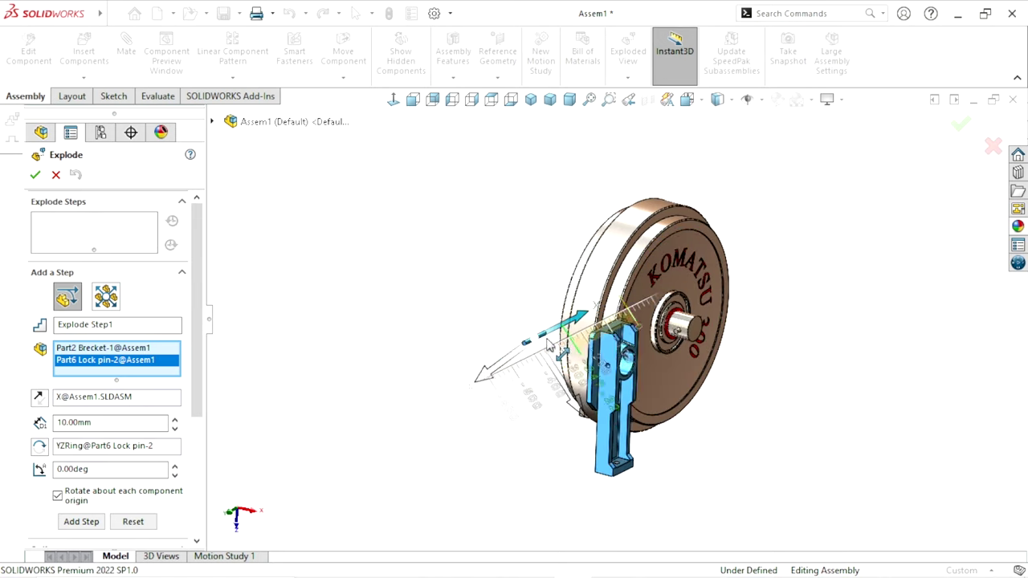
key(ctrl+z)
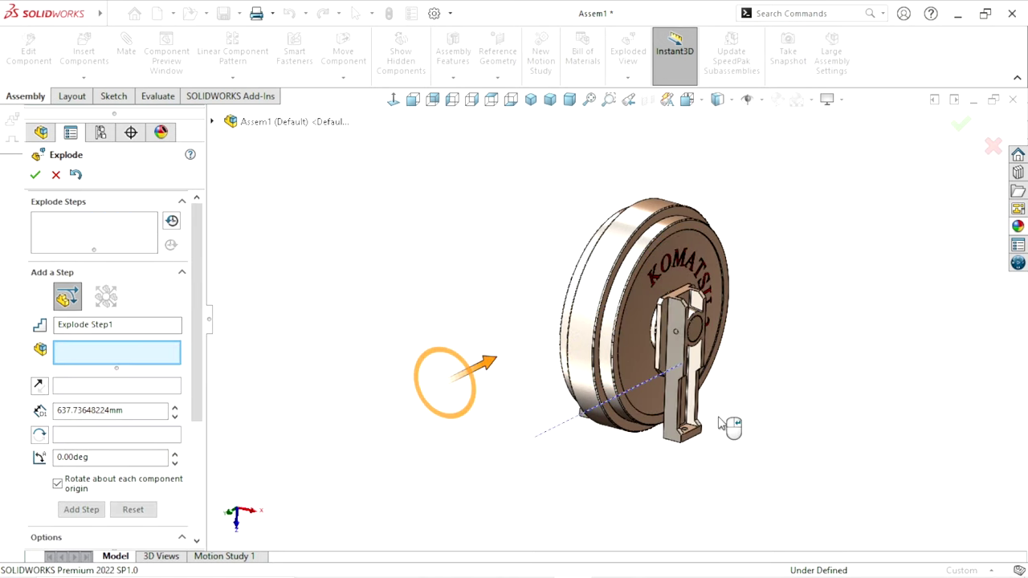
Swap the bracket for the first lock pin and pull both lock pins out along X
scroll(653, 417, down, 3)
scroll(608, 390, down, 3)
click(649, 362)
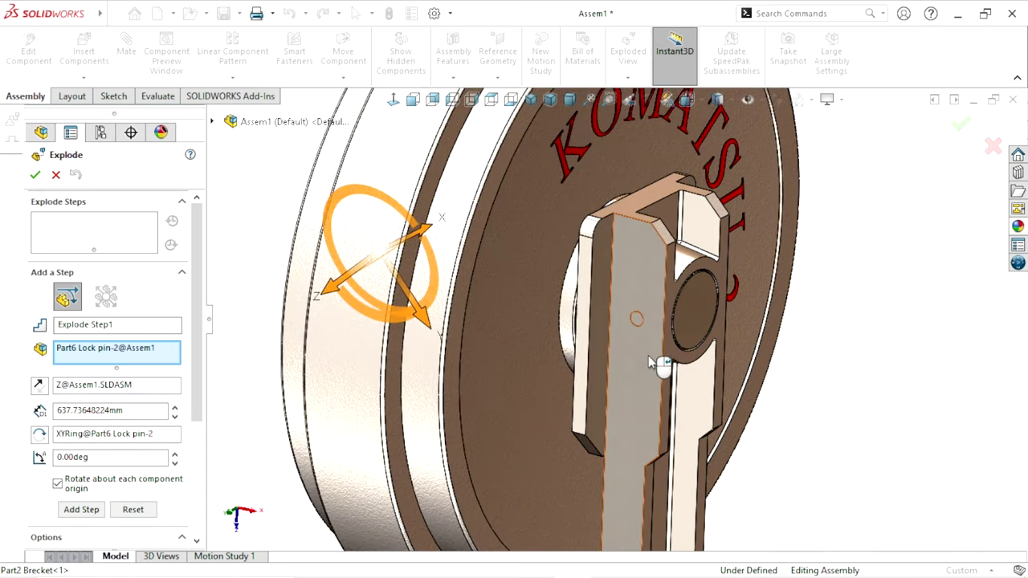
scroll(641, 321, down, 3)
click(621, 315)
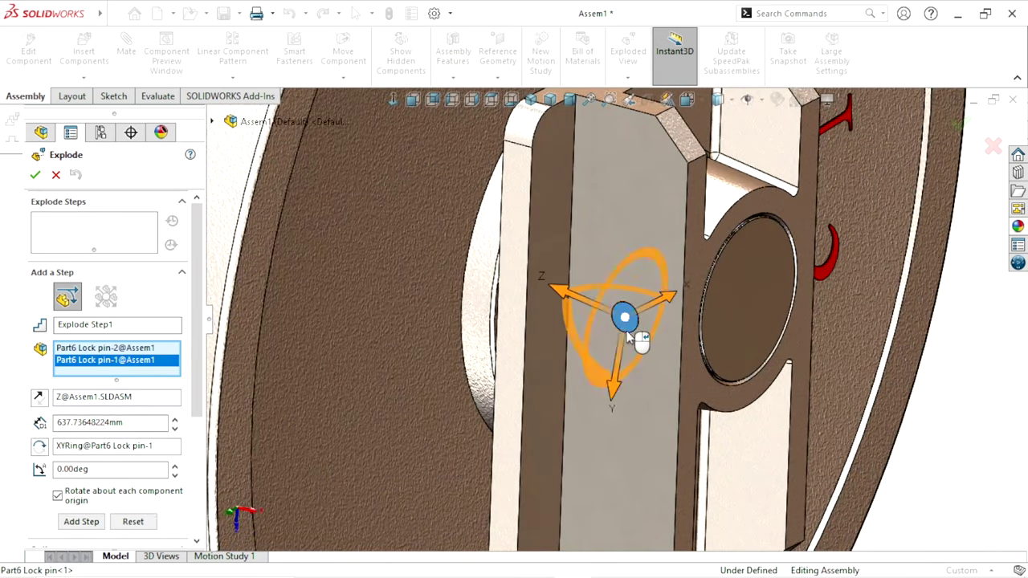
scroll(622, 337, up, 2)
scroll(598, 376, up, 3)
middle_drag(611, 354, 650, 342)
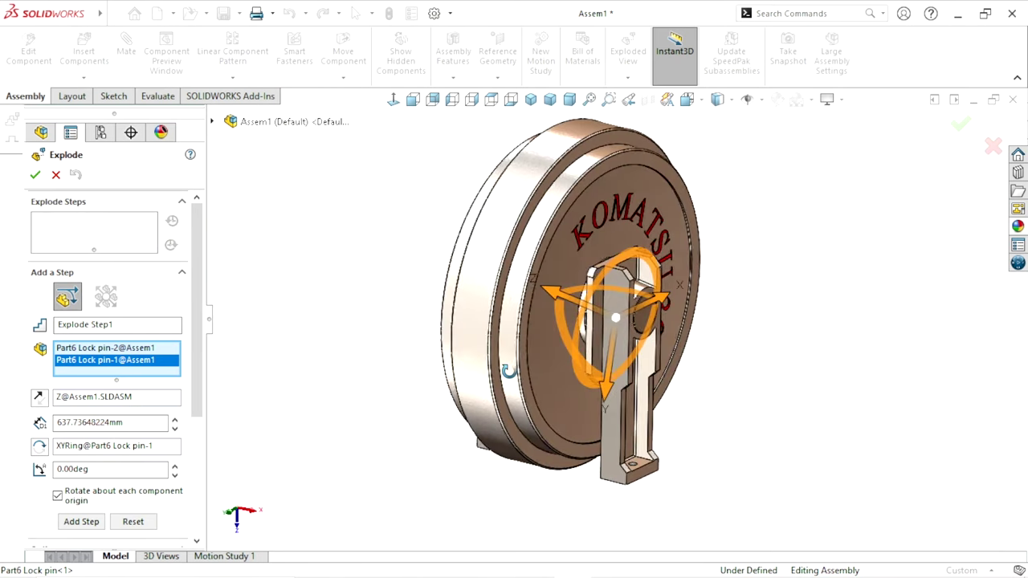
drag(658, 303, 404, 430)
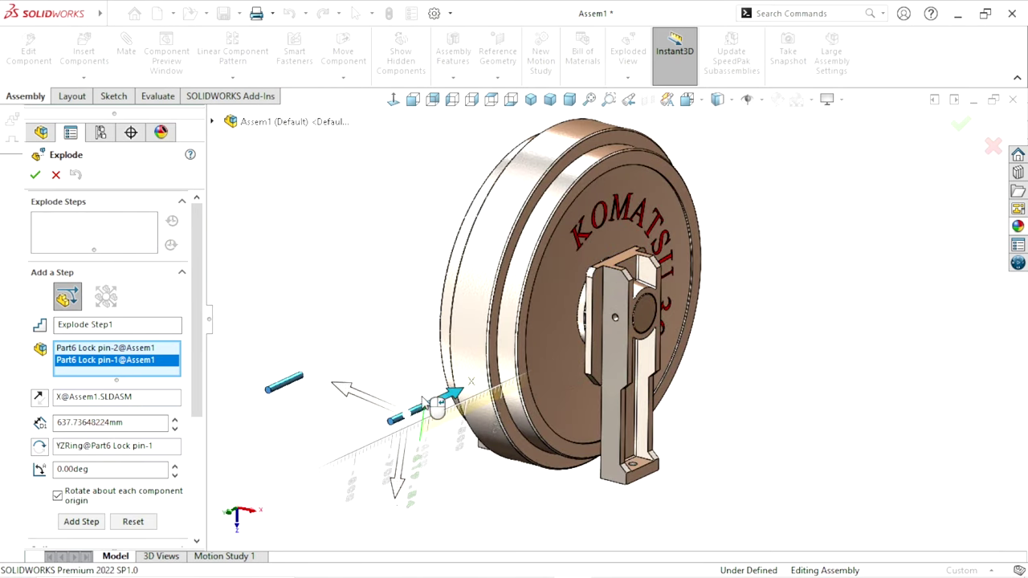
scroll(683, 337, up, 2)
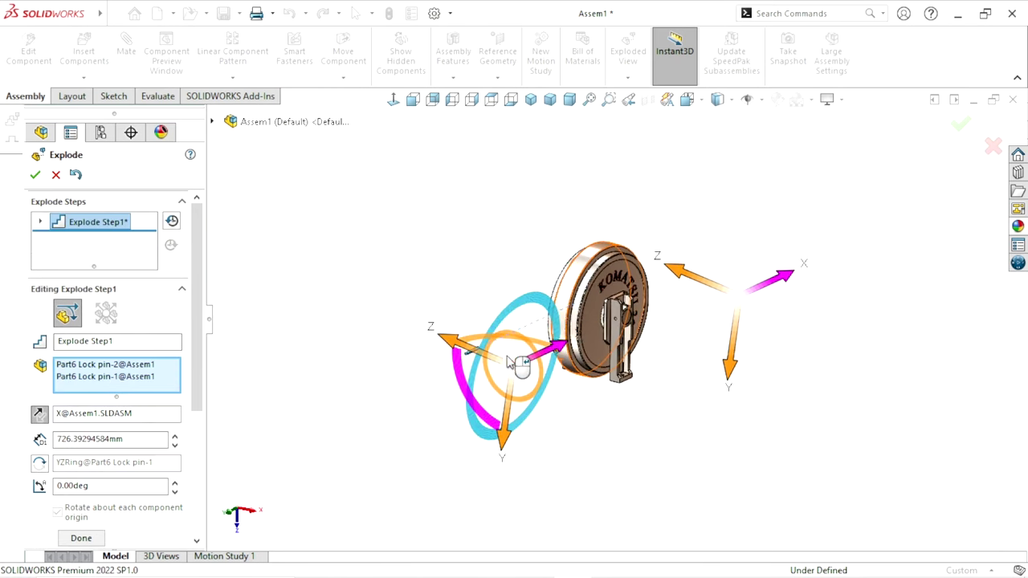
click(93, 544)
Add a radial explode step spreading both brackets away from the wheel along Z
scroll(546, 457, up, 1)
scroll(628, 338, down, 3)
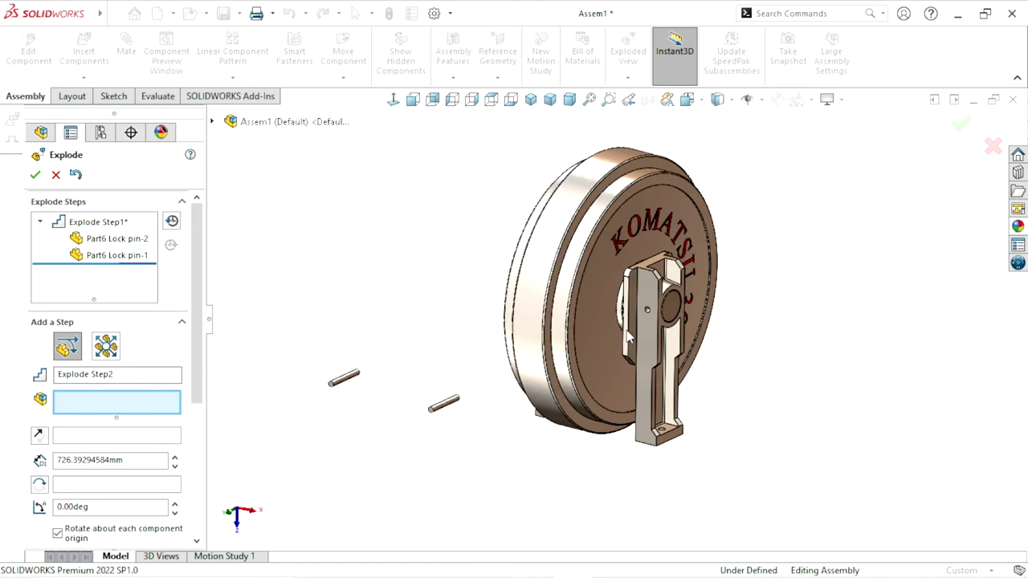
click(628, 338)
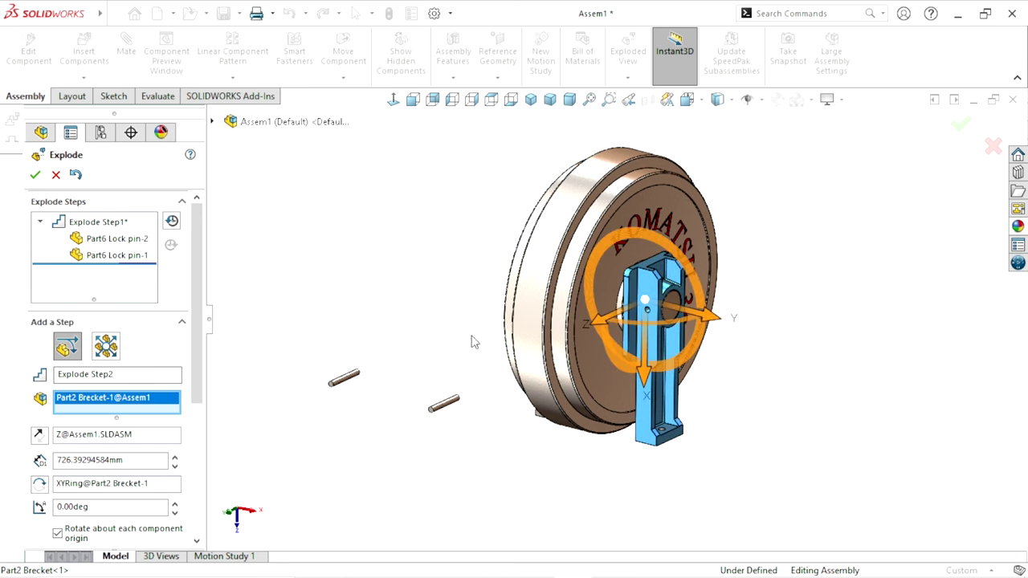
click(106, 347)
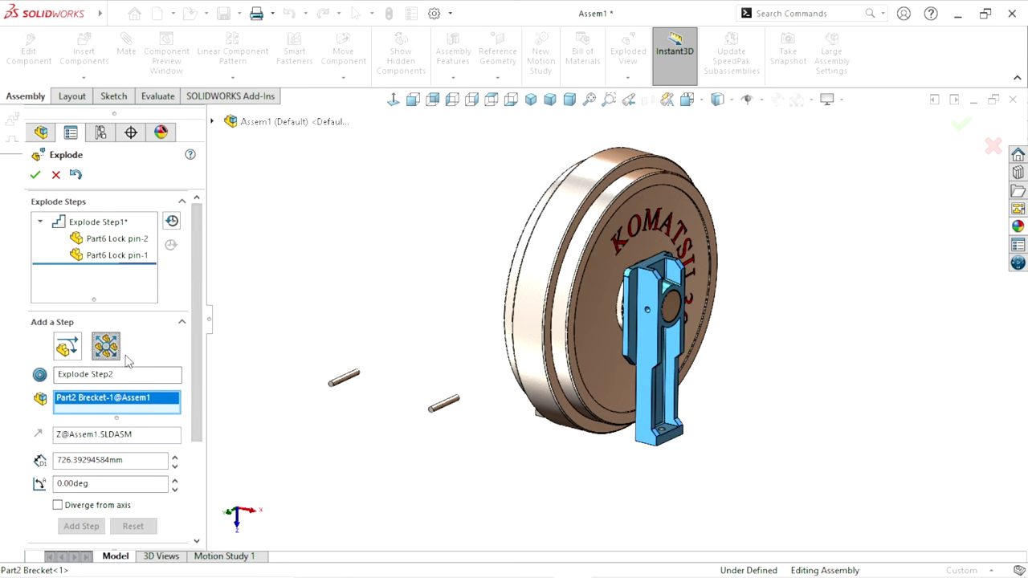
mouse_move(403, 336)
middle_down()
mouse_move(408, 392)
mouse_move(348, 333)
mouse_move(451, 358)
middle_up()
click(484, 287)
scroll(486, 289, down, 4)
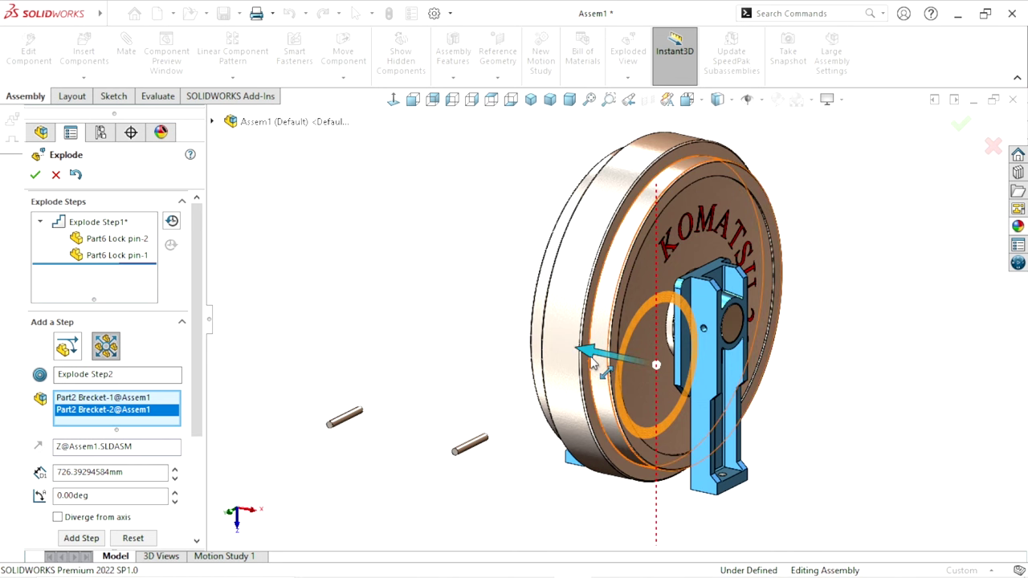
drag(592, 361, 438, 277)
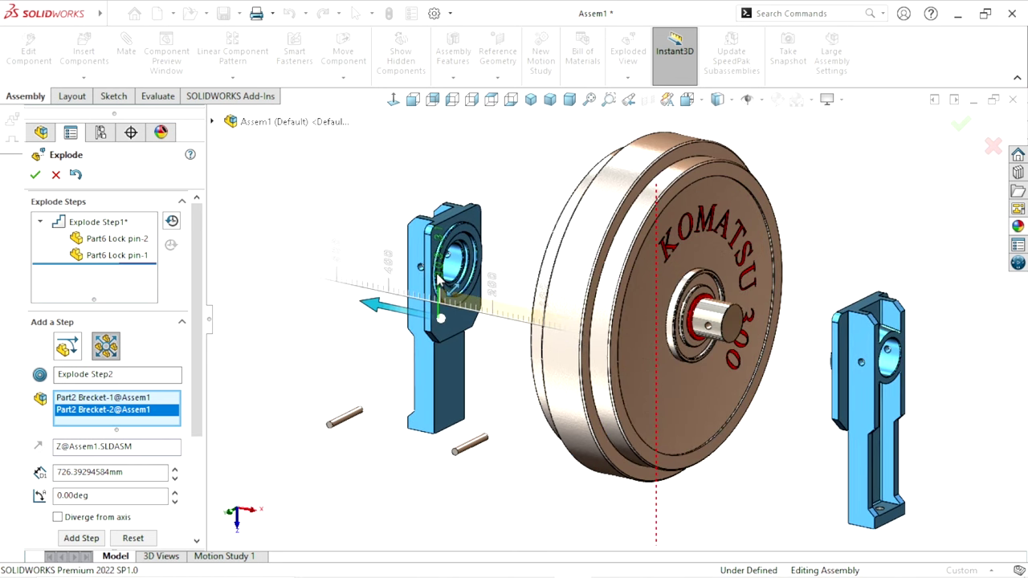
scroll(201, 371, down, 3)
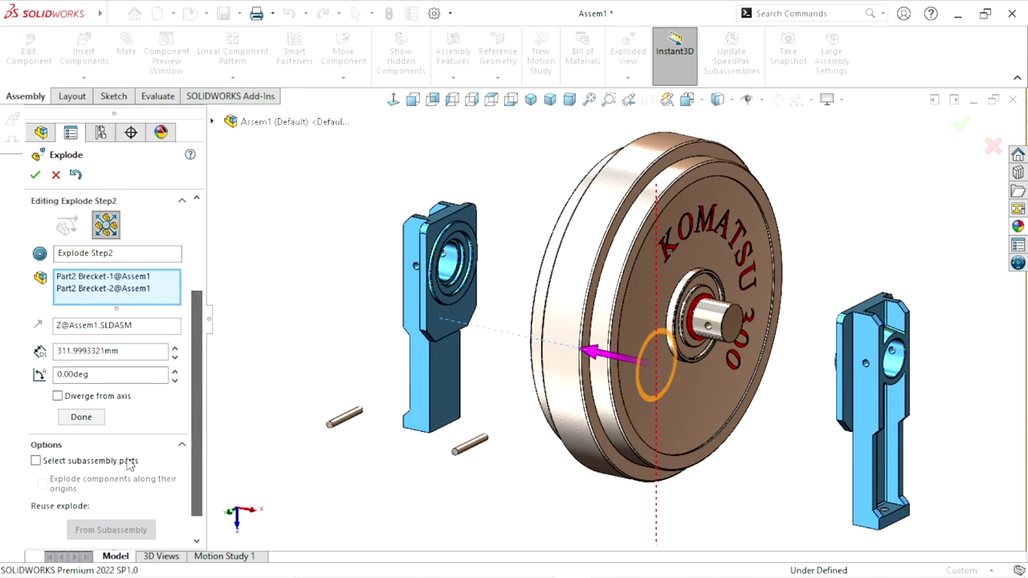
click(82, 417)
Add a Regular step sliding Part4 Main Pin out to the right along X
scroll(667, 327, up, 3)
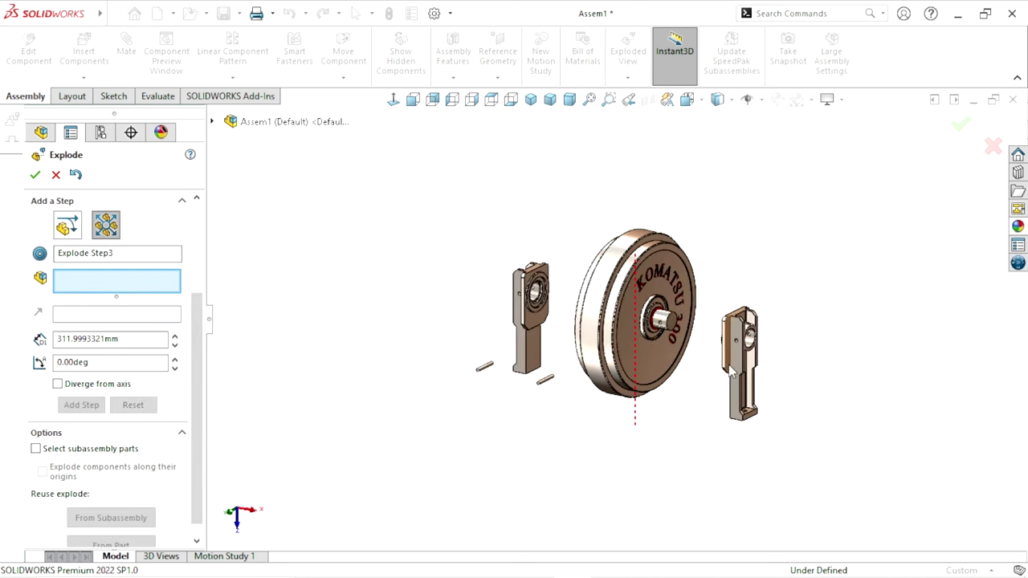
click(634, 299)
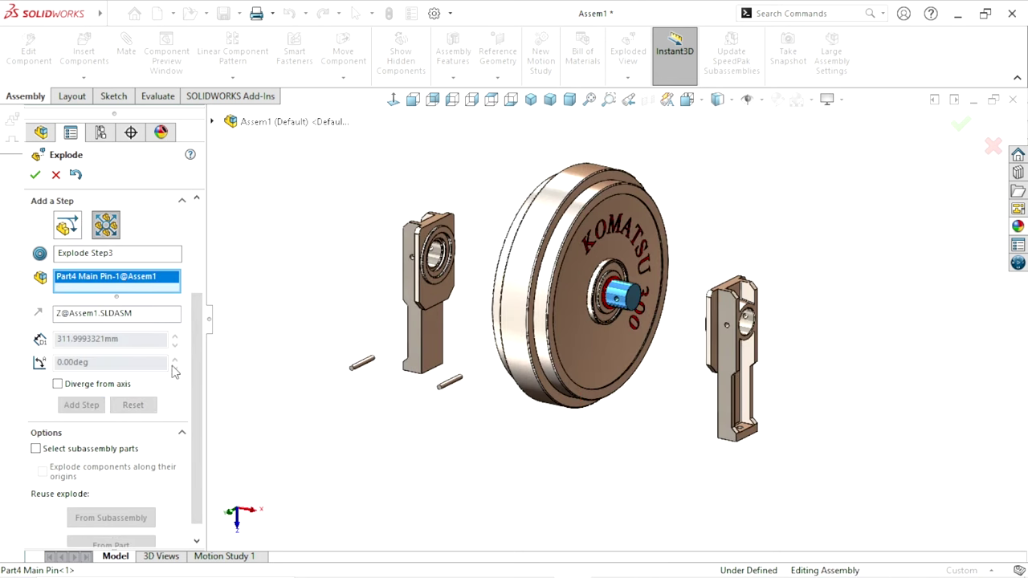
click(68, 227)
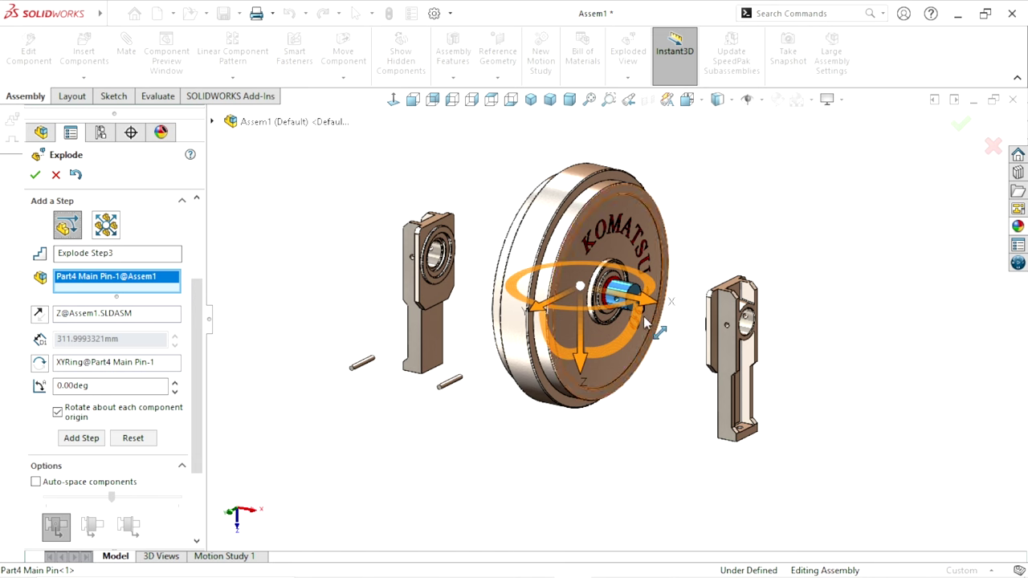
drag(649, 304, 909, 405)
Confirm the main pin step and select both oil seals for a new radial explode step
click(81, 455)
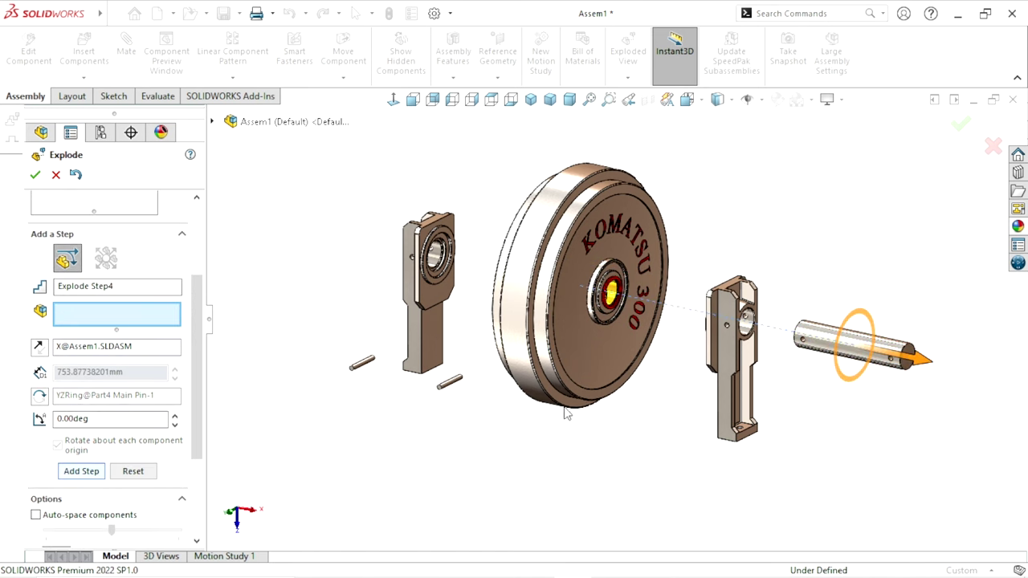
scroll(565, 325, down, 5)
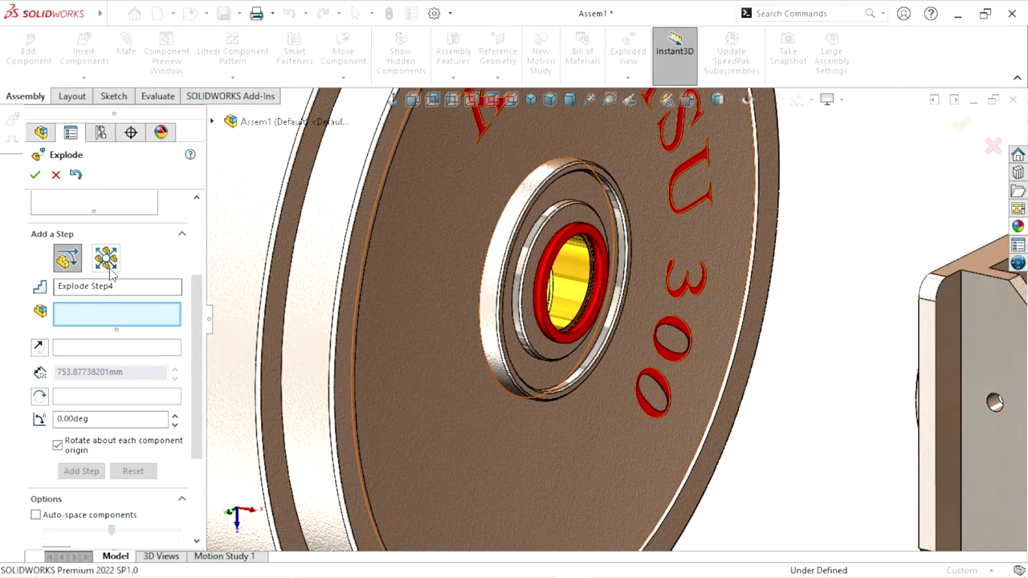
click(105, 257)
click(618, 287)
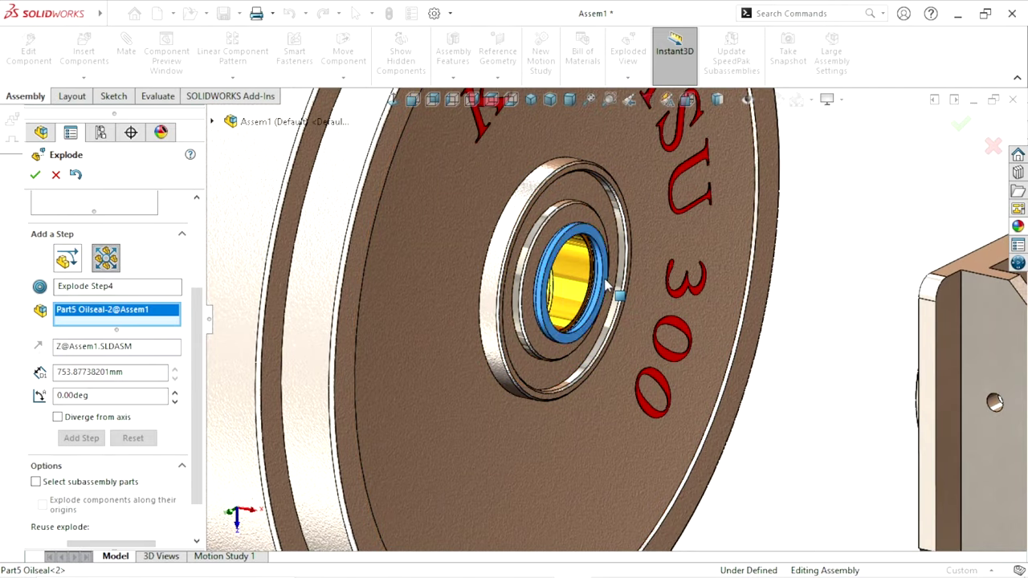
scroll(562, 321, up, 5)
mouse_move(562, 321)
middle_down()
mouse_move(515, 336)
mouse_move(482, 326)
middle_up()
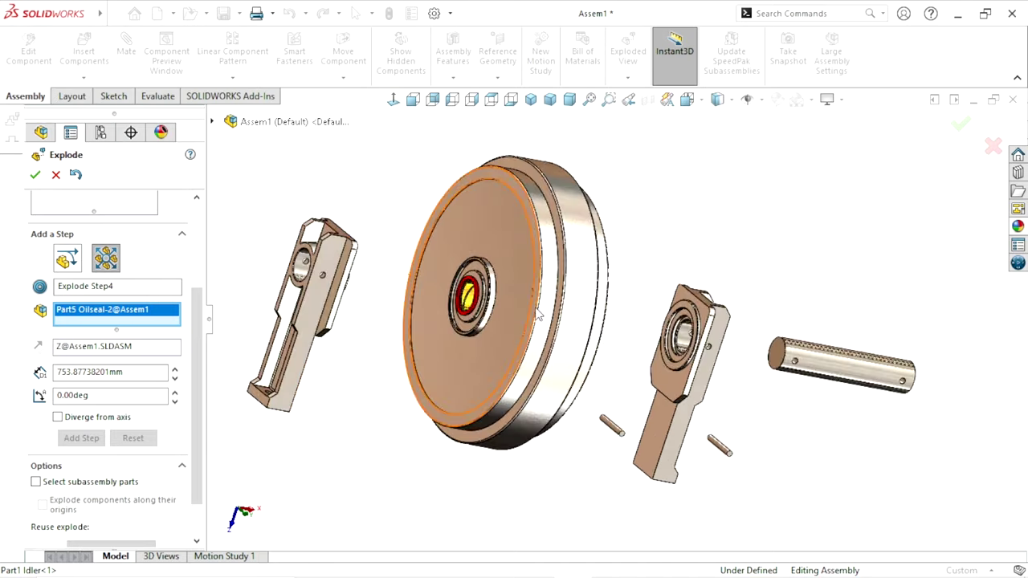
scroll(466, 319, down, 5)
click(485, 311)
Drag both oil seals out of the hub toward the brackets and confirm the step
scroll(550, 366, up, 3)
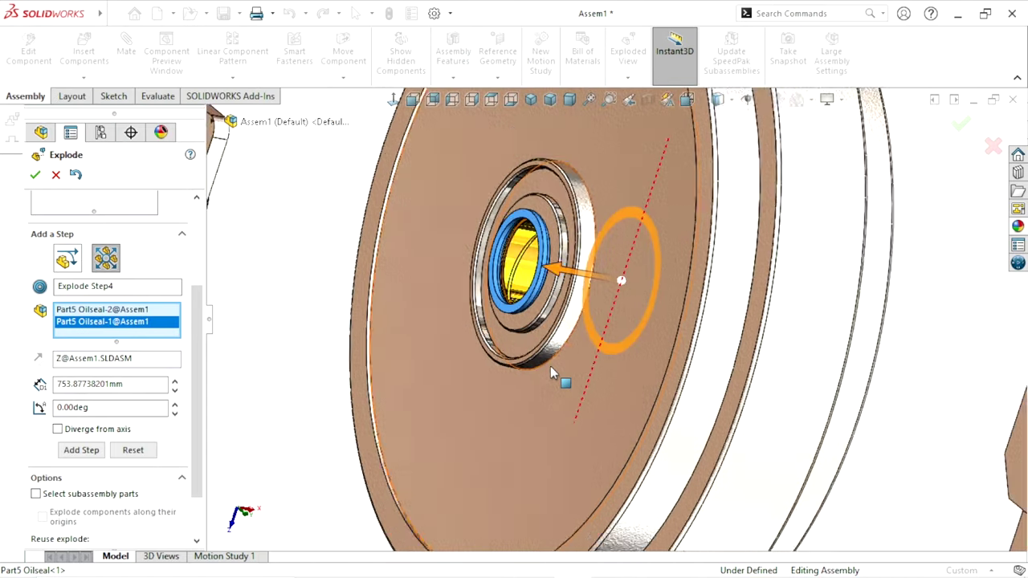
middle_drag(549, 366, 522, 199)
key(ctrl+7)
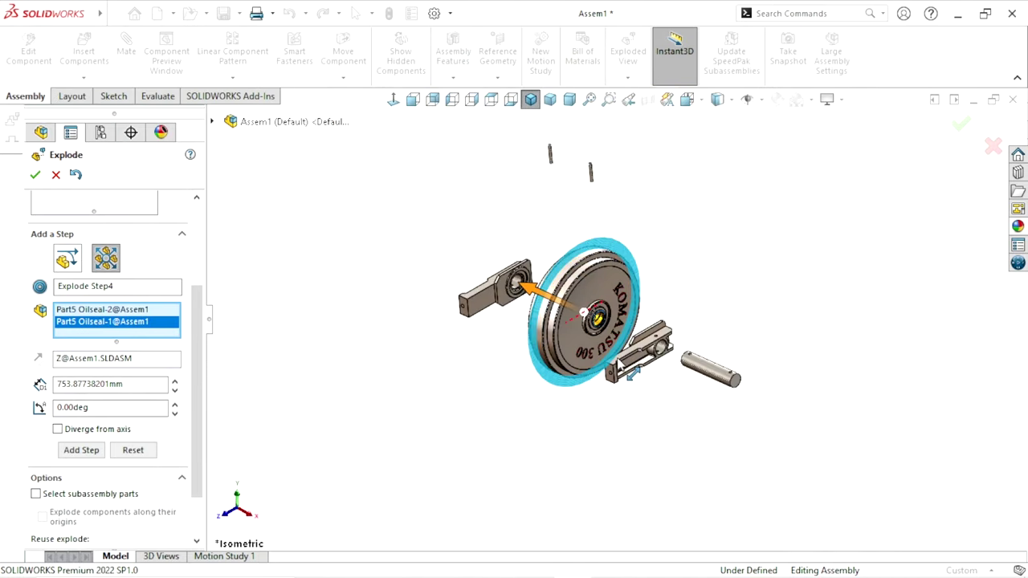
mouse_move(589, 305)
middle_down()
mouse_move(642, 337)
mouse_move(681, 384)
mouse_move(626, 406)
middle_up()
scroll(642, 337, down, 5)
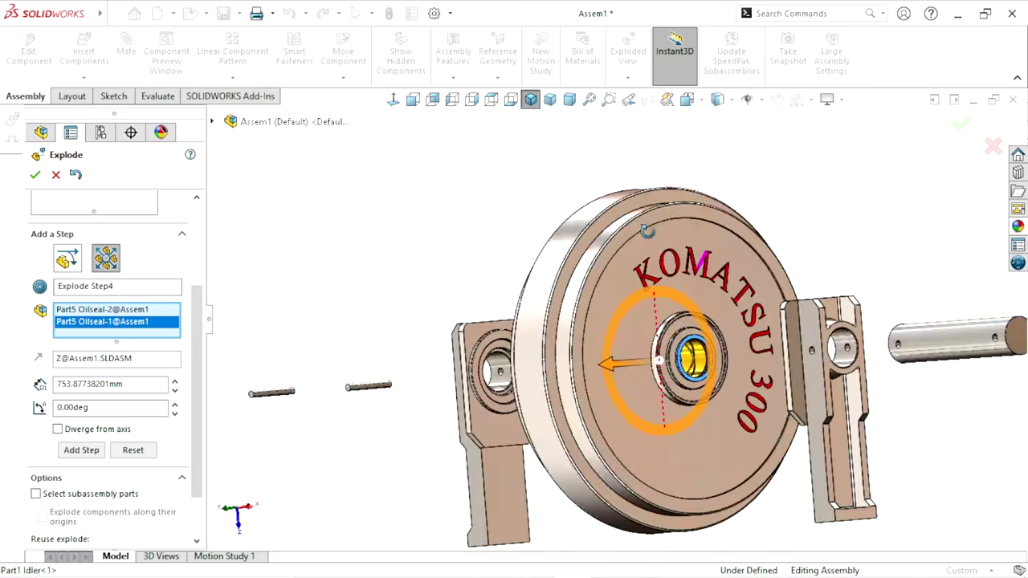
scroll(614, 412, up, 3)
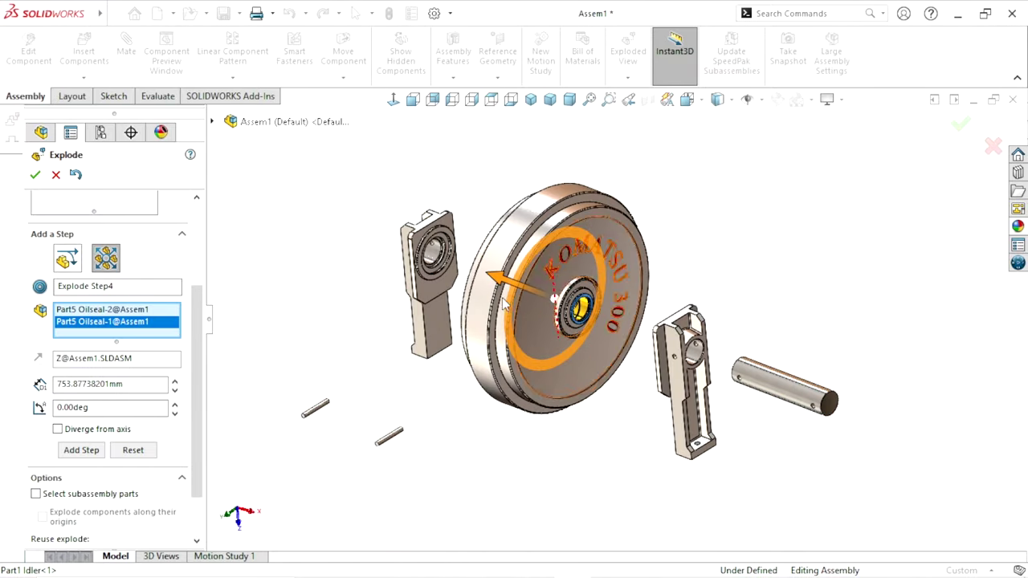
drag(538, 299, 606, 344)
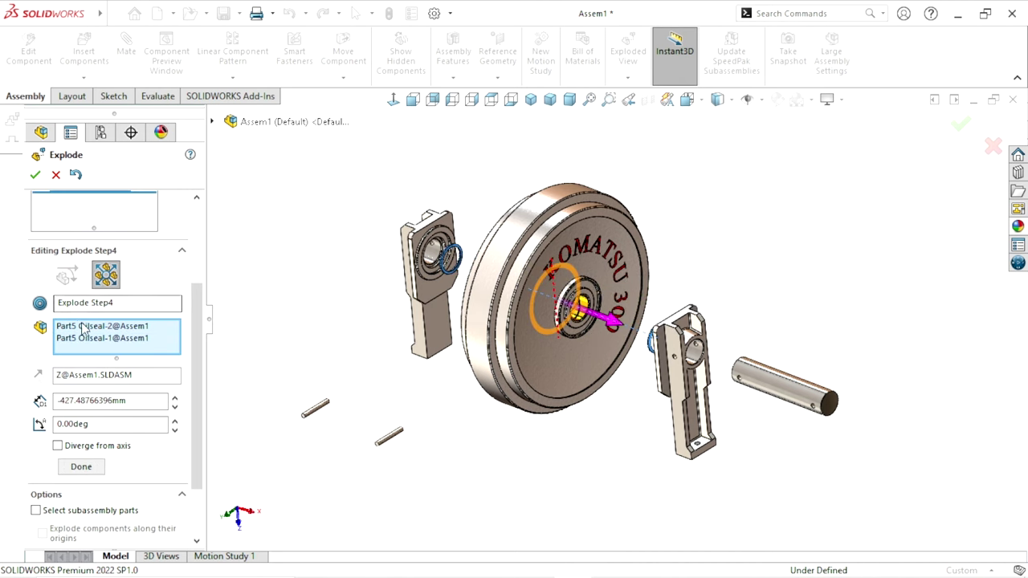
click(99, 463)
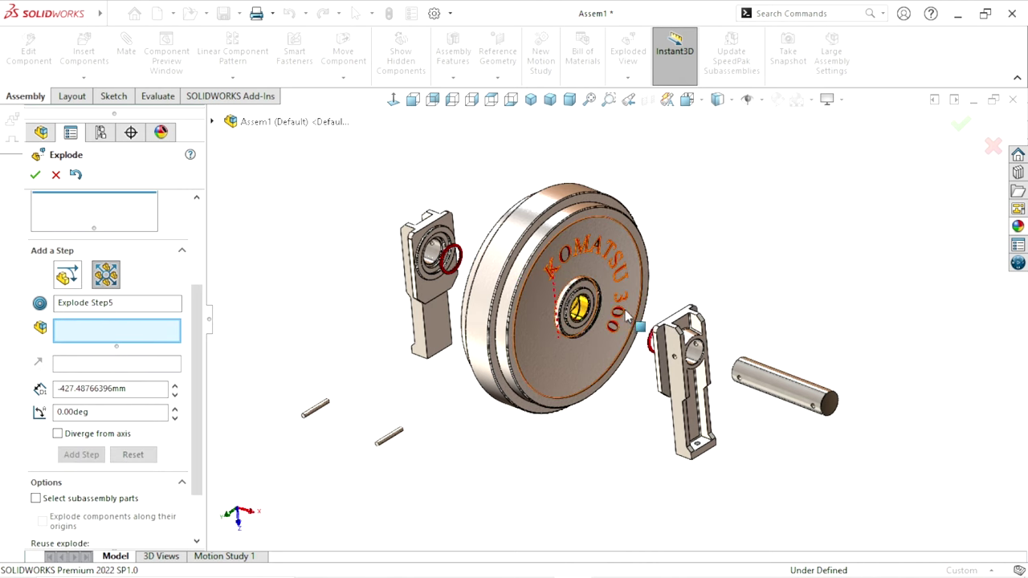
Radially explode Bush-1 and Bush-2 out of the wheel hub, then close the Explode tool
click(578, 309)
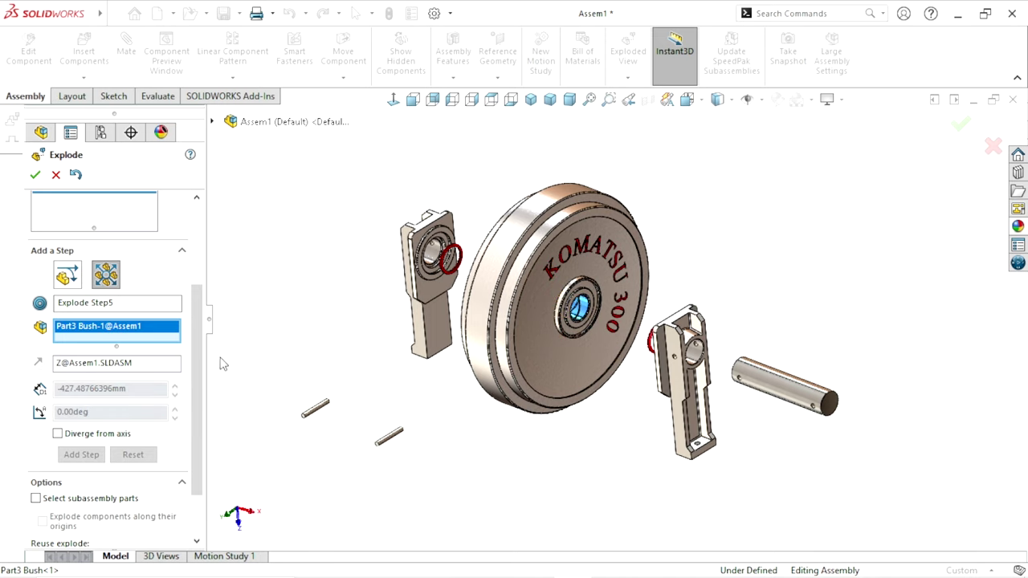
middle_drag(223, 360, 516, 310)
scroll(516, 309, down, 3)
scroll(514, 310, down, 3)
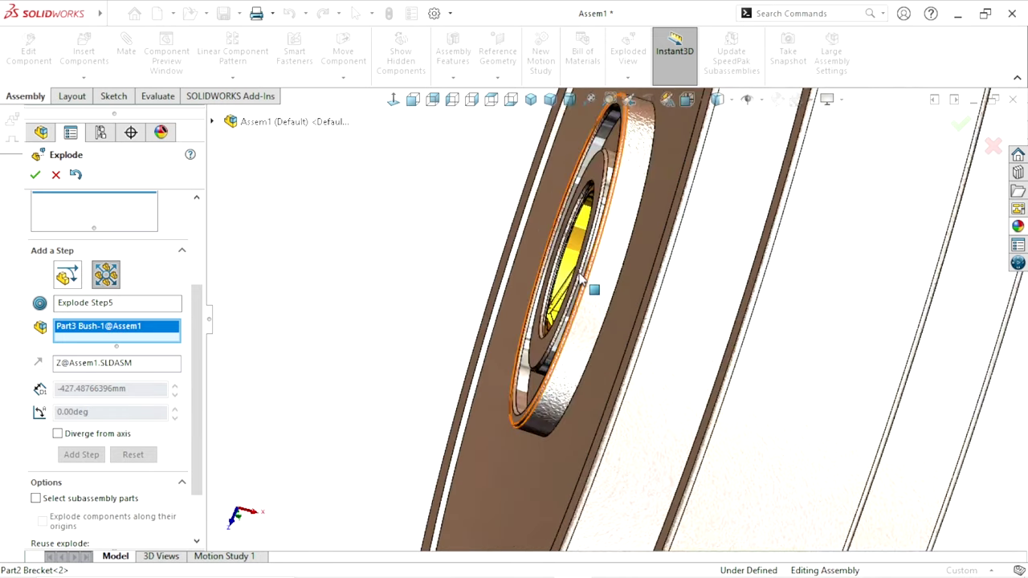
click(496, 307)
key(ctrl+7)
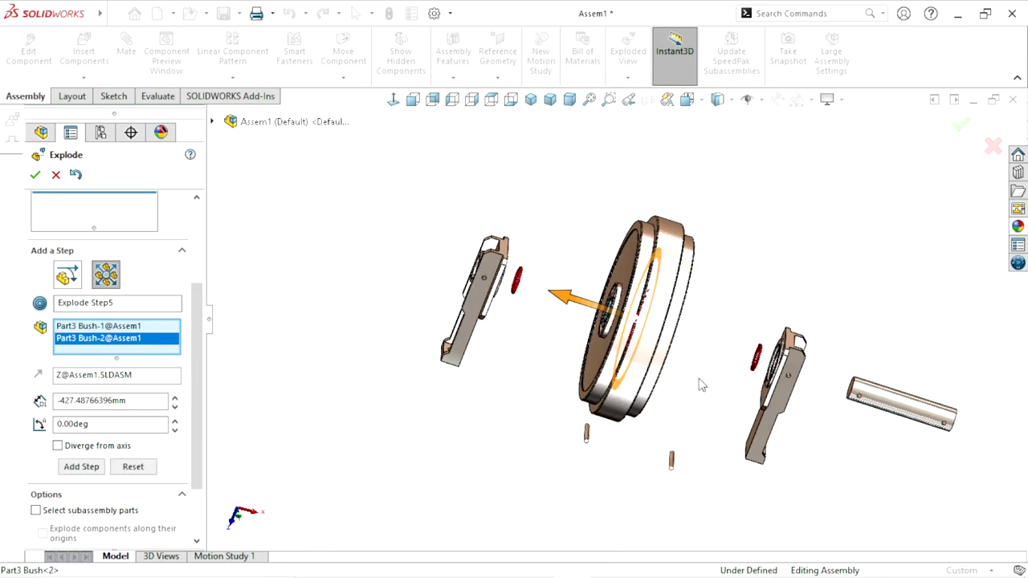
drag(649, 332, 604, 426)
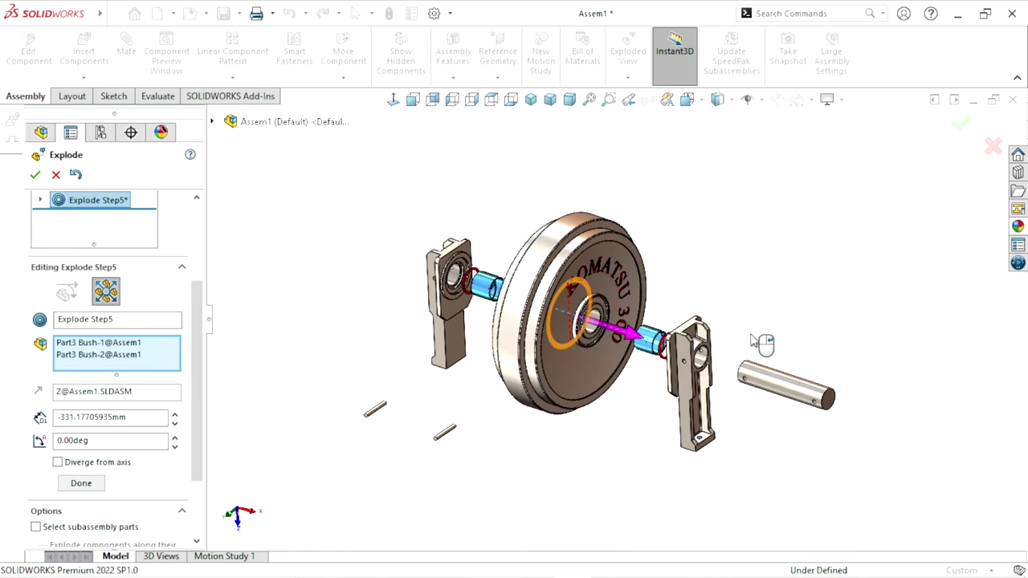
click(81, 483)
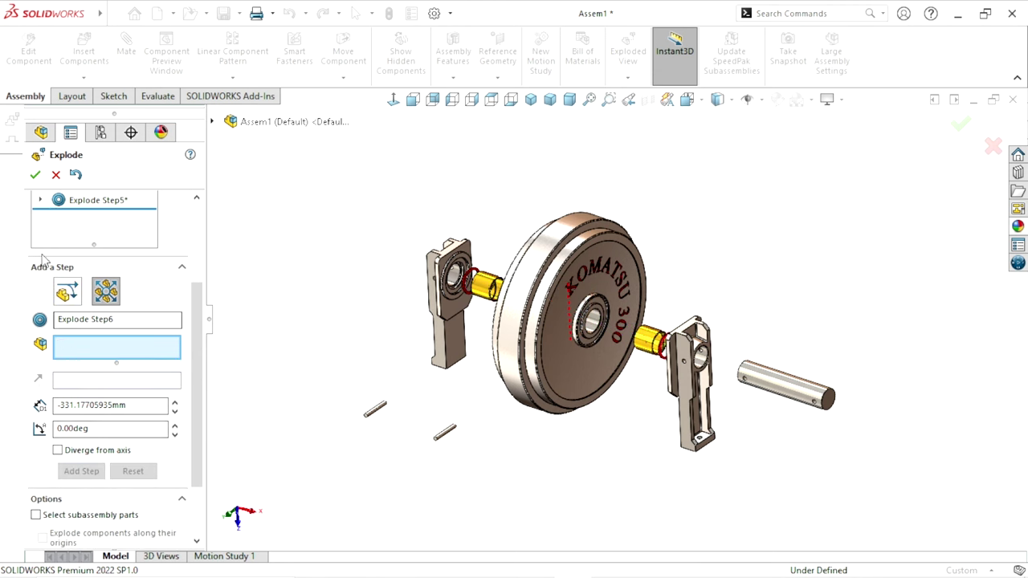
click(35, 176)
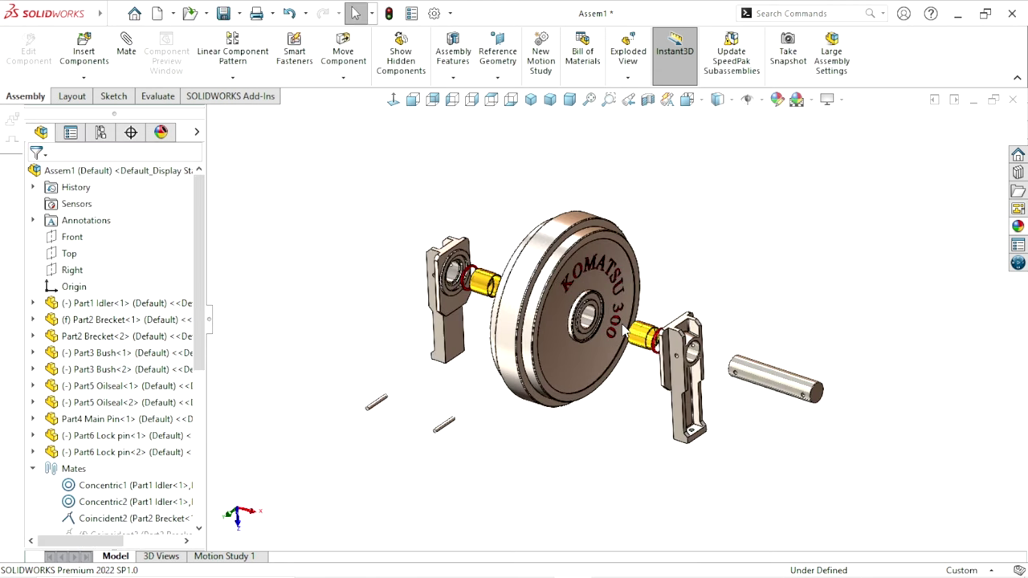
Collapse the exploded Assem1 idler assembly back together
scroll(594, 321, down, 1)
scroll(594, 337, up, 2)
scroll(658, 361, down, 2)
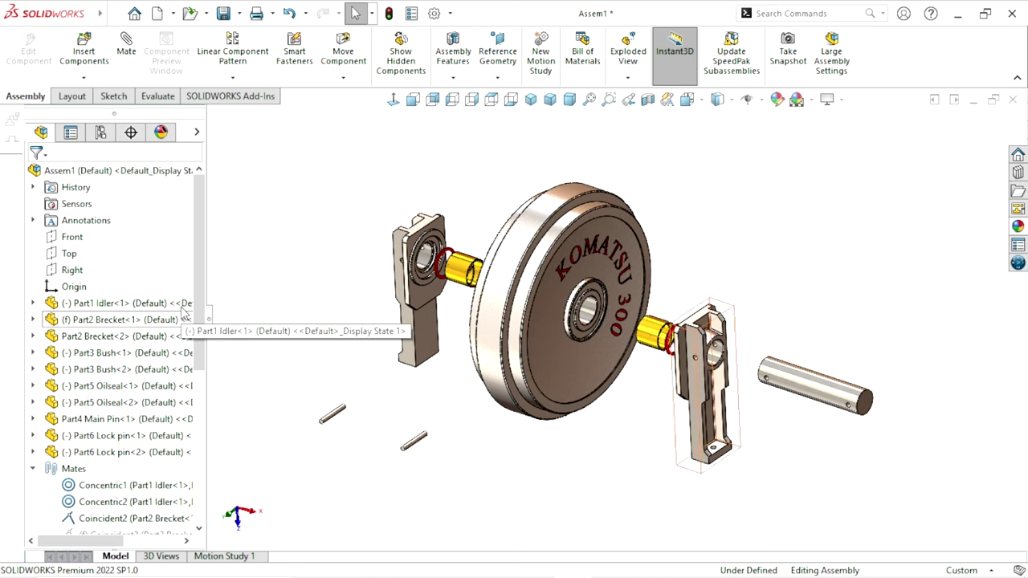
right_click(119, 168)
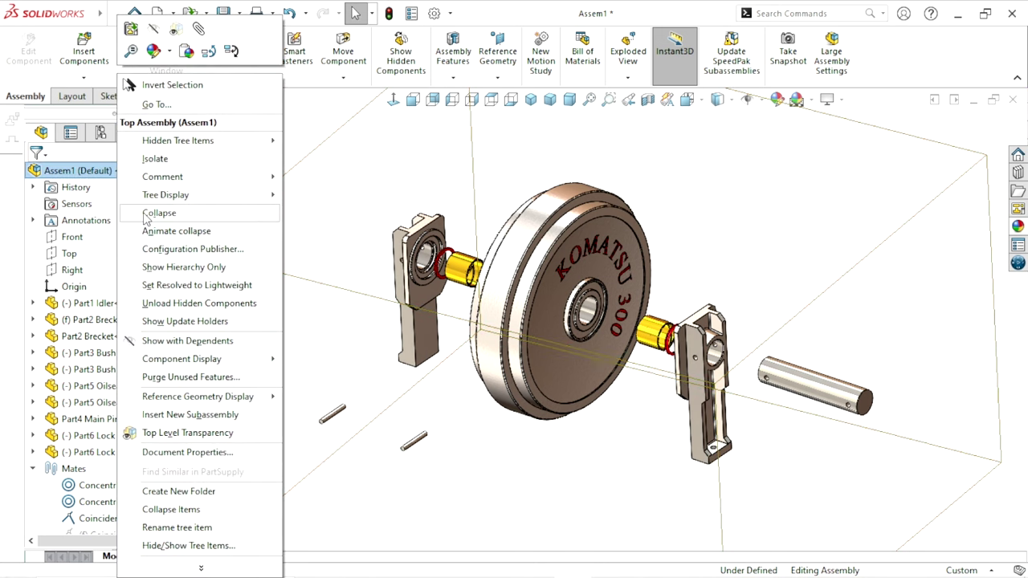
click(147, 215)
Play Animate explode on Assem1 at ×1/2 speed, an 8-second run
right_click(113, 170)
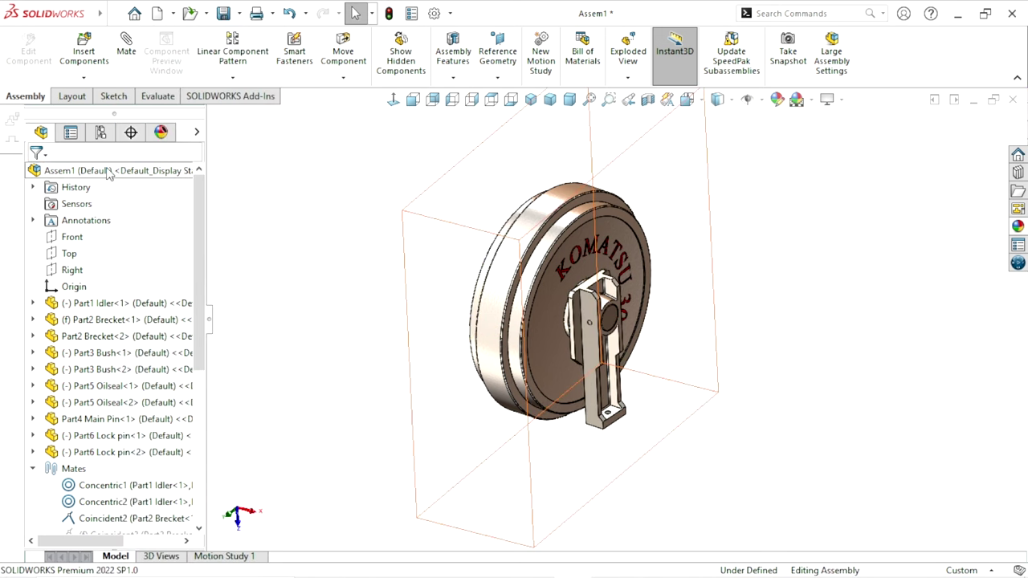
click(179, 236)
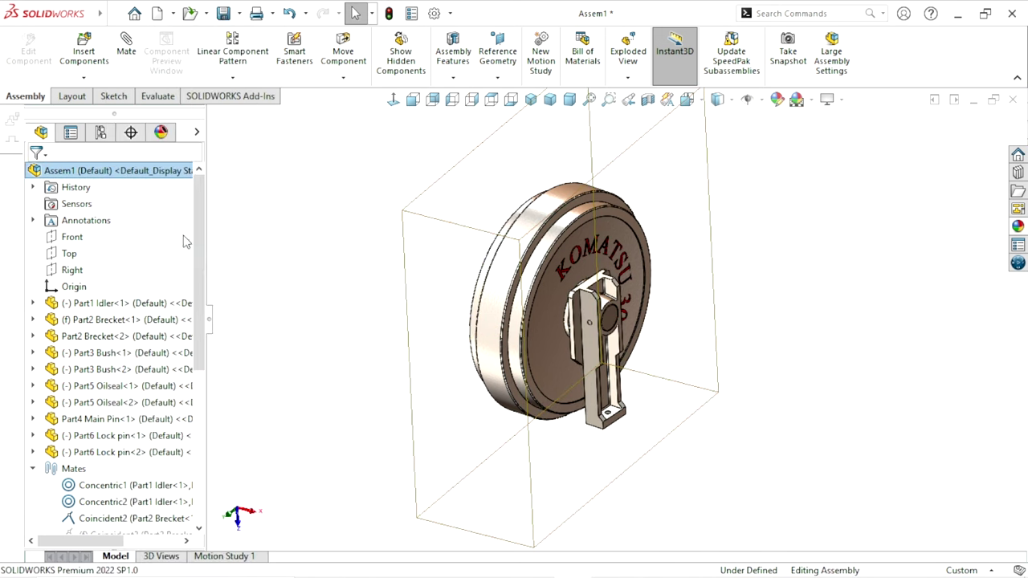
drag(549, 269, 455, 107)
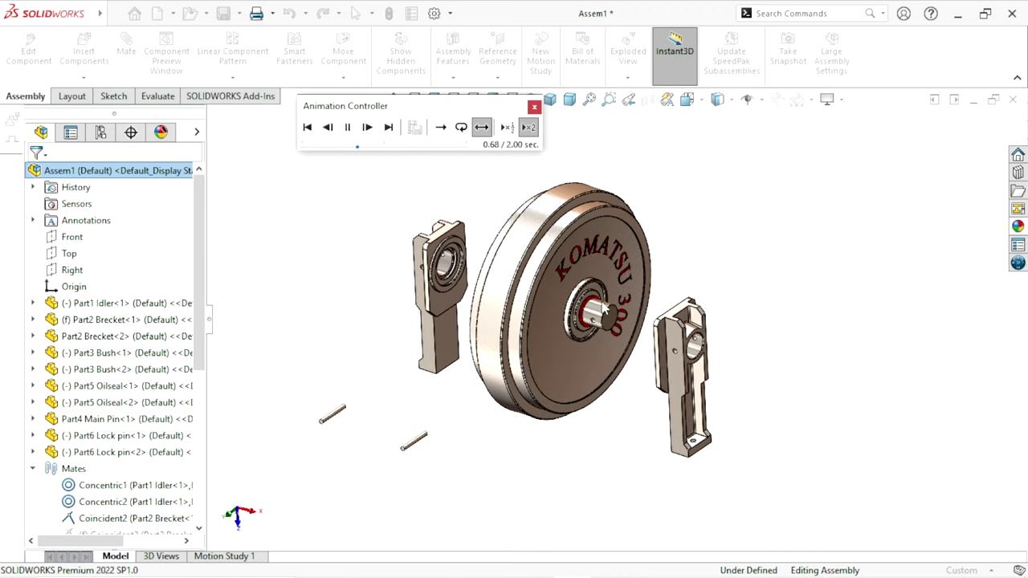
click(512, 130)
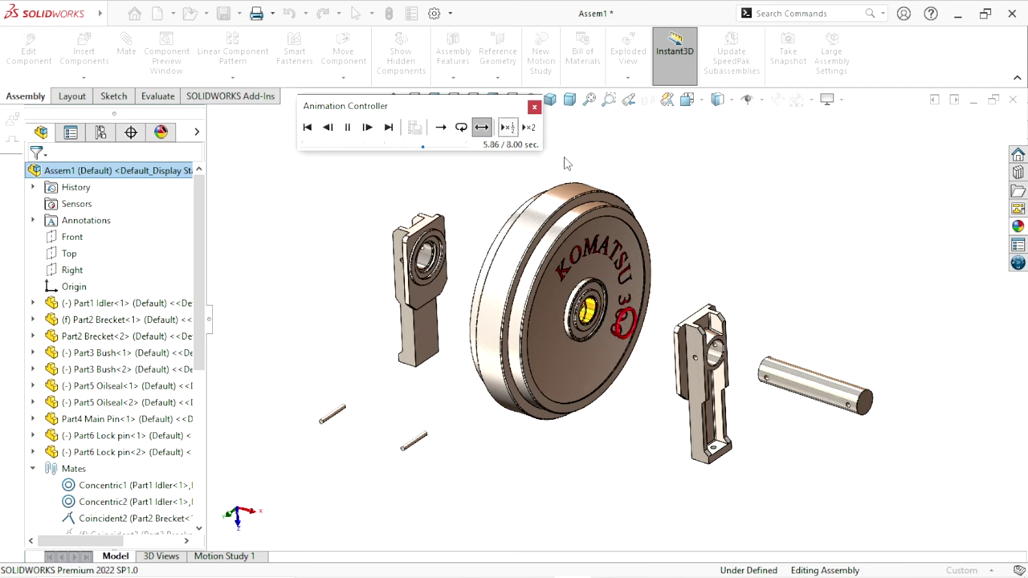